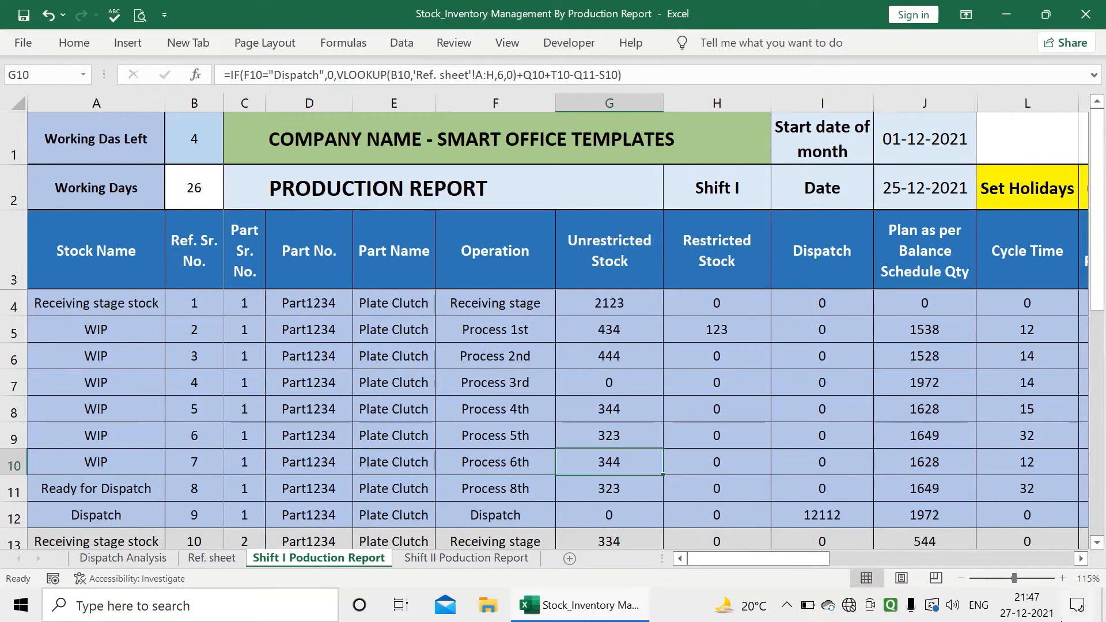
Step: Examine the unrestricted stock of the first part from Receiving stage through Process 8th and its successive process operations
{"action": "left_click_drag", "start_coordinate": [790, 562], "coordinate": [752, 565]}
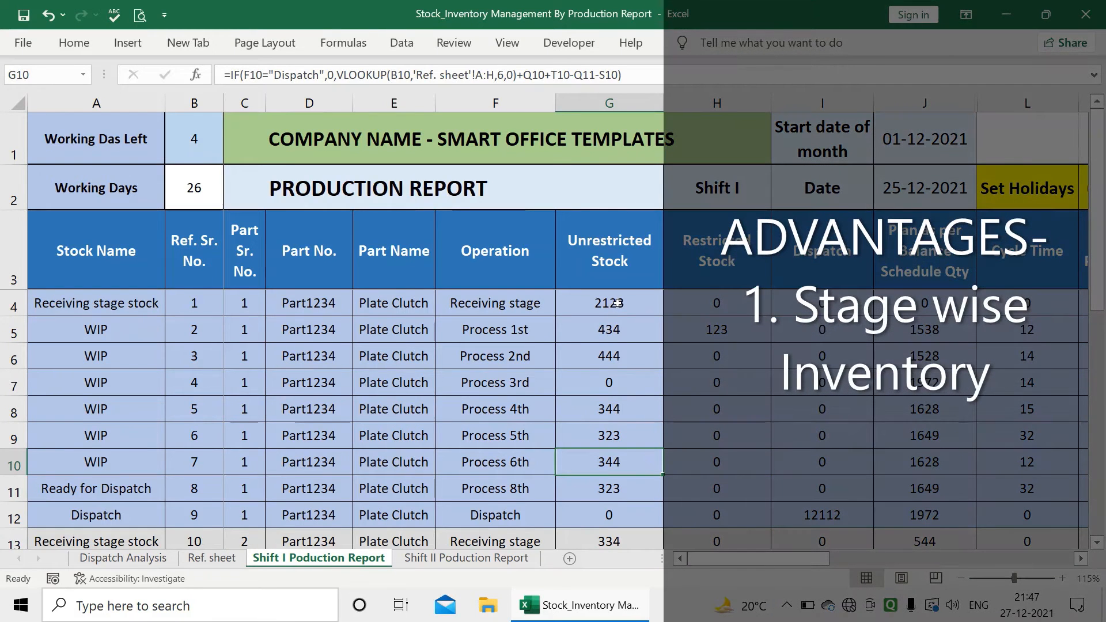
{"action": "left_click_drag", "start_coordinate": [617, 303], "coordinate": [626, 488]}
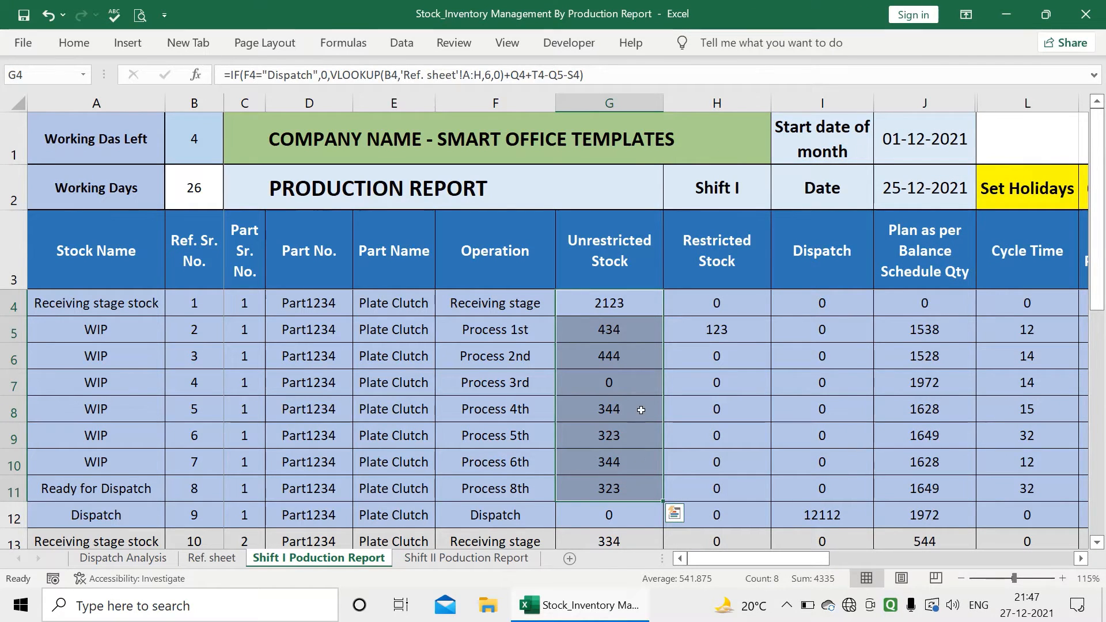
{"action": "left_click_drag", "start_coordinate": [806, 559], "coordinate": [840, 553]}
{"action": "left_click", "coordinate": [353, 337]}
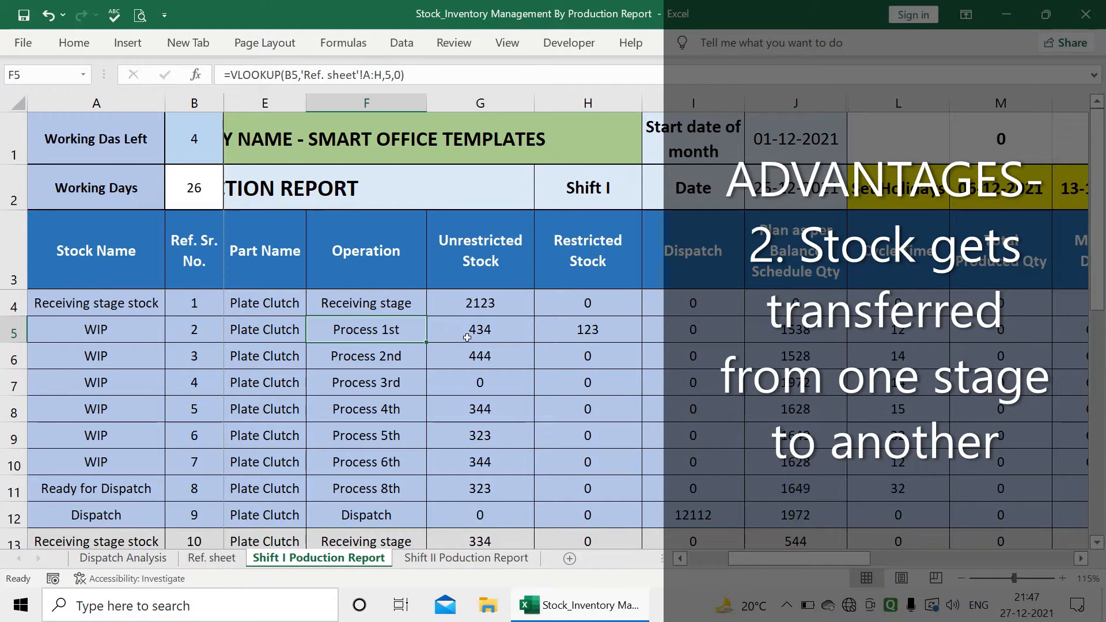
{"action": "left_click", "coordinate": [410, 356]}
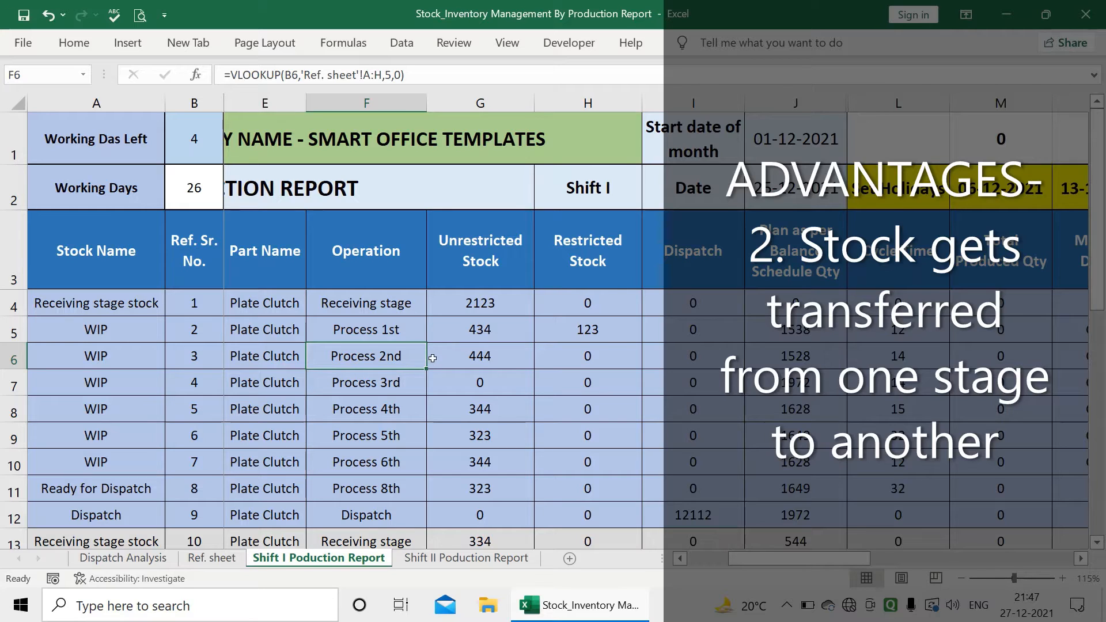
{"action": "left_click", "coordinate": [406, 383]}
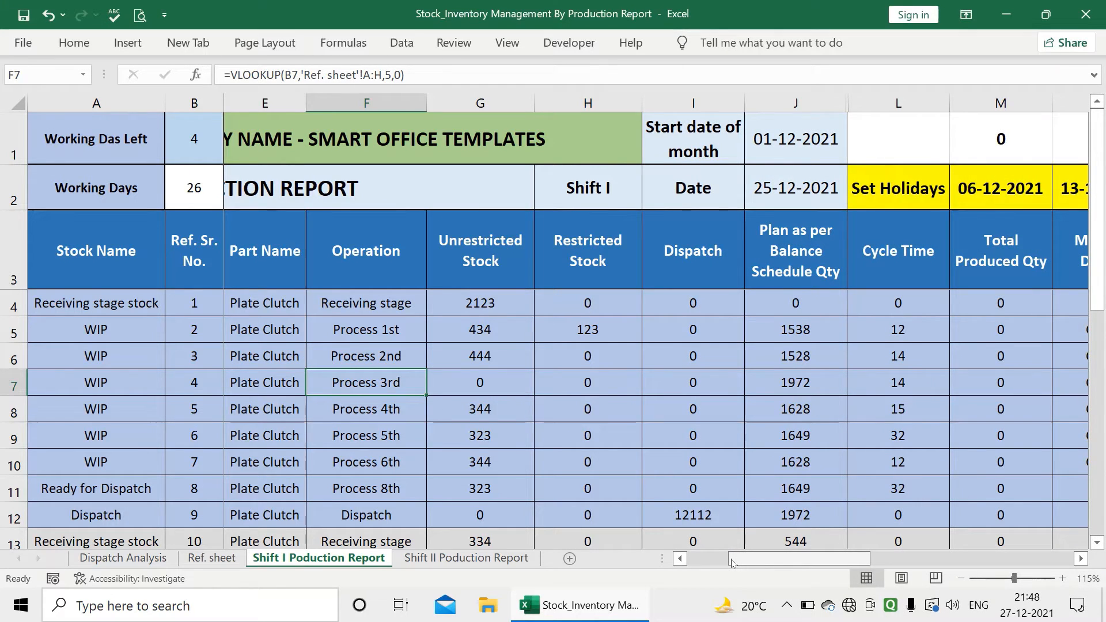
Step: Enter 130 as the unrestricted produced quantity for the first part's Receiving stage in Q4
{"action": "left_click_drag", "start_coordinate": [748, 558], "coordinate": [852, 559]}
{"action": "left_click", "coordinate": [526, 310]}
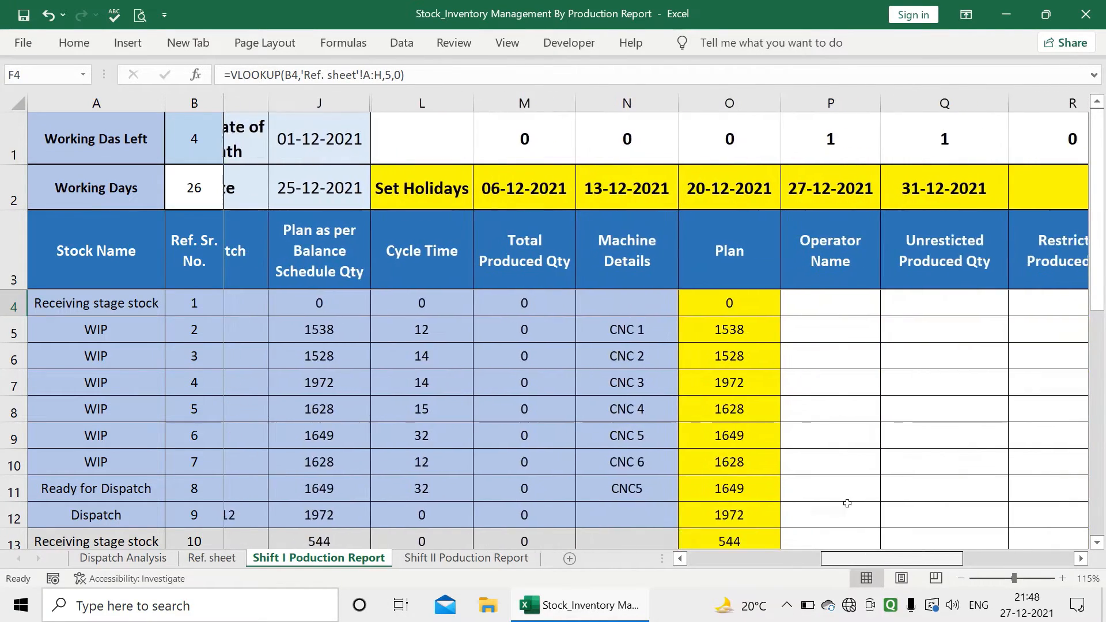
{"action": "left_click", "coordinate": [900, 305]}
{"action": "type", "text": "1"}
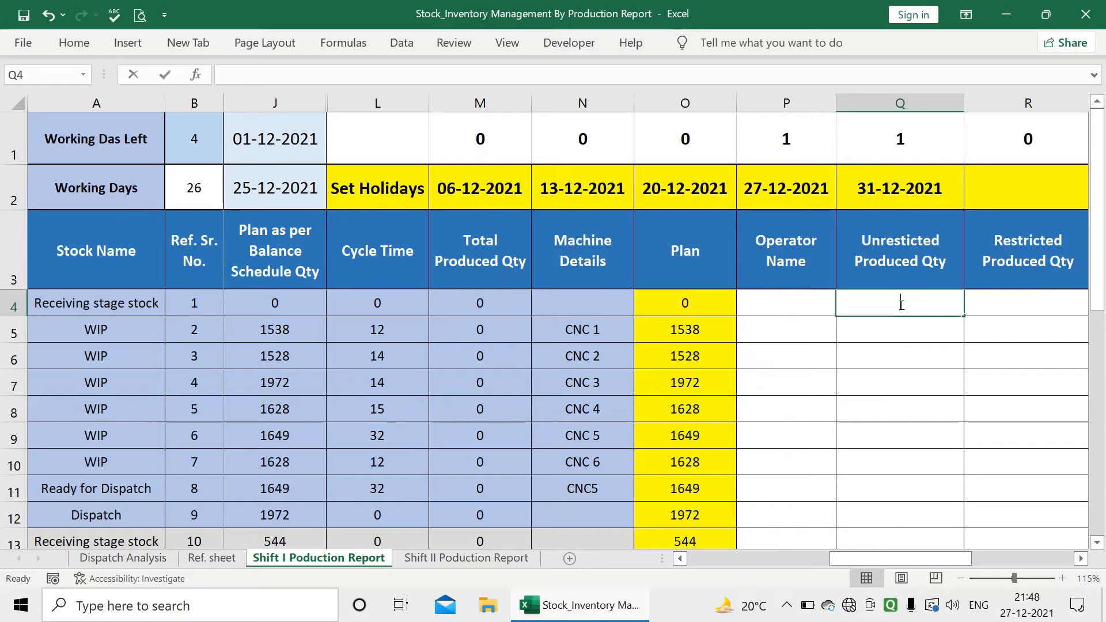
{"action": "type", "text": "3"}
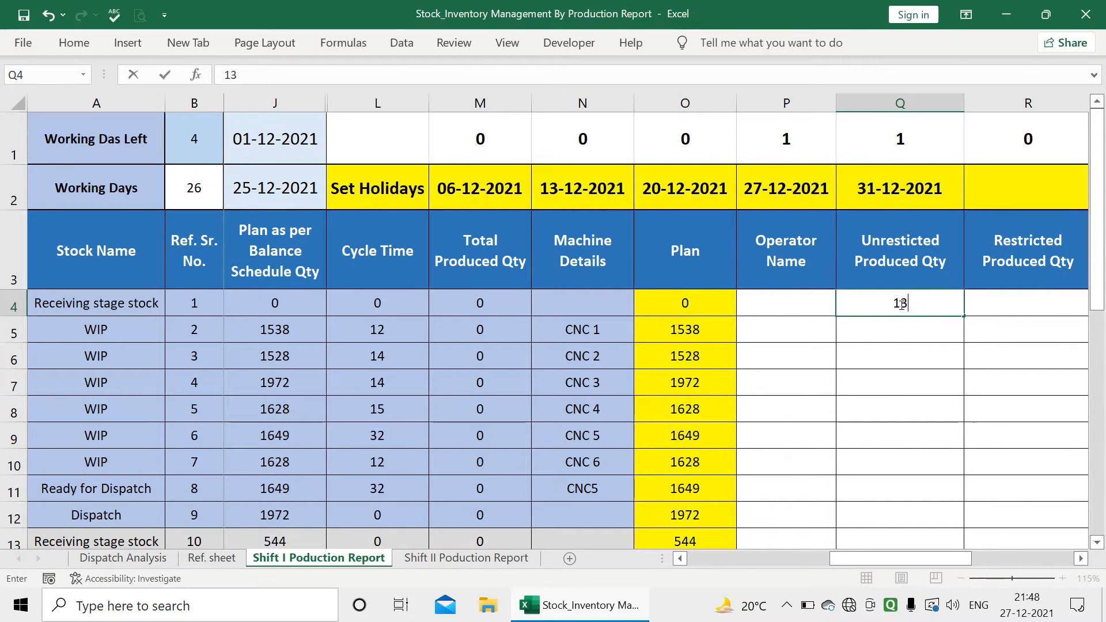
{"action": "type", "text": "0"}
{"action": "left_click", "coordinate": [919, 380]}
{"action": "left_click", "coordinate": [914, 327]}
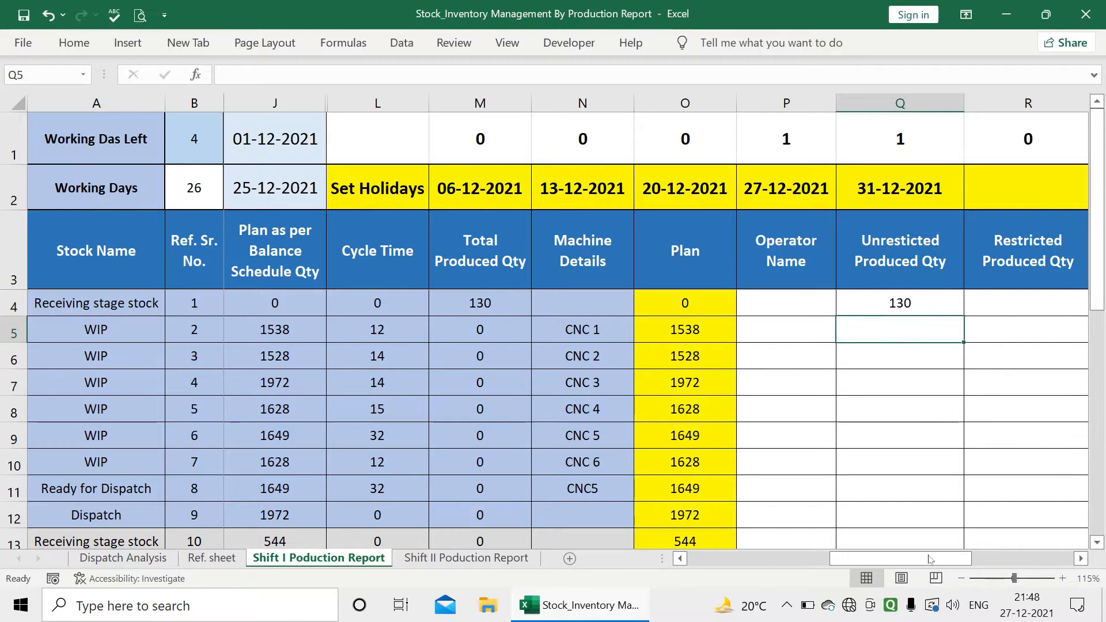
Step: Enter 400 as the unrestricted produced quantity for Process 1st in Q5 and check that operation's unrestricted stock
{"action": "left_click_drag", "start_coordinate": [926, 563], "coordinate": [826, 569]}
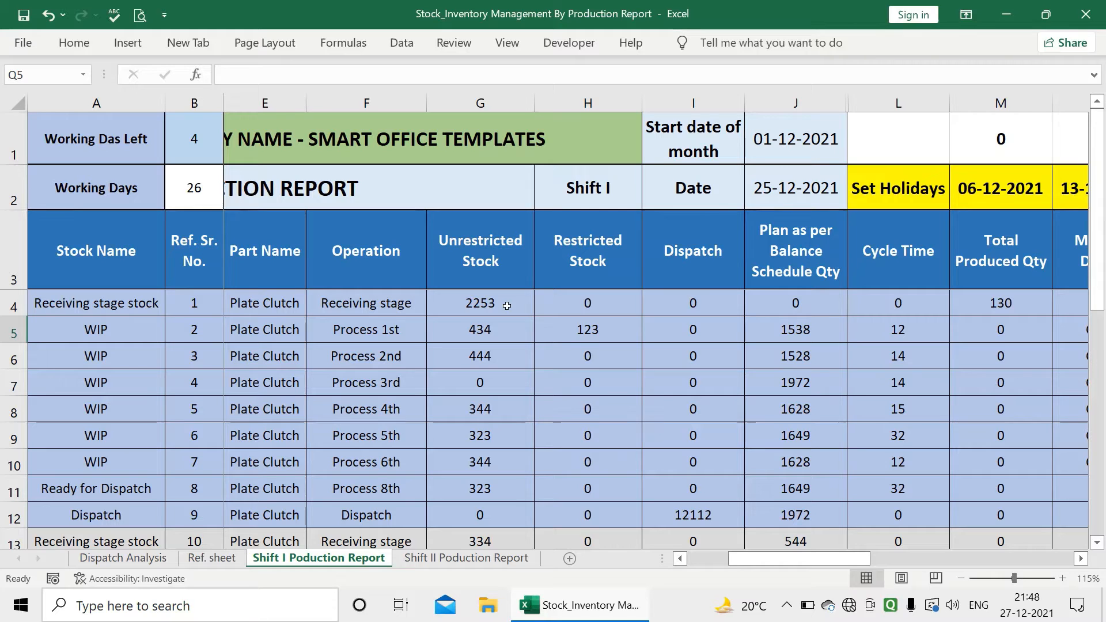
{"action": "left_click_drag", "start_coordinate": [793, 557], "coordinate": [794, 562]}
{"action": "left_click_drag", "start_coordinate": [370, 324], "coordinate": [1074, 333]}
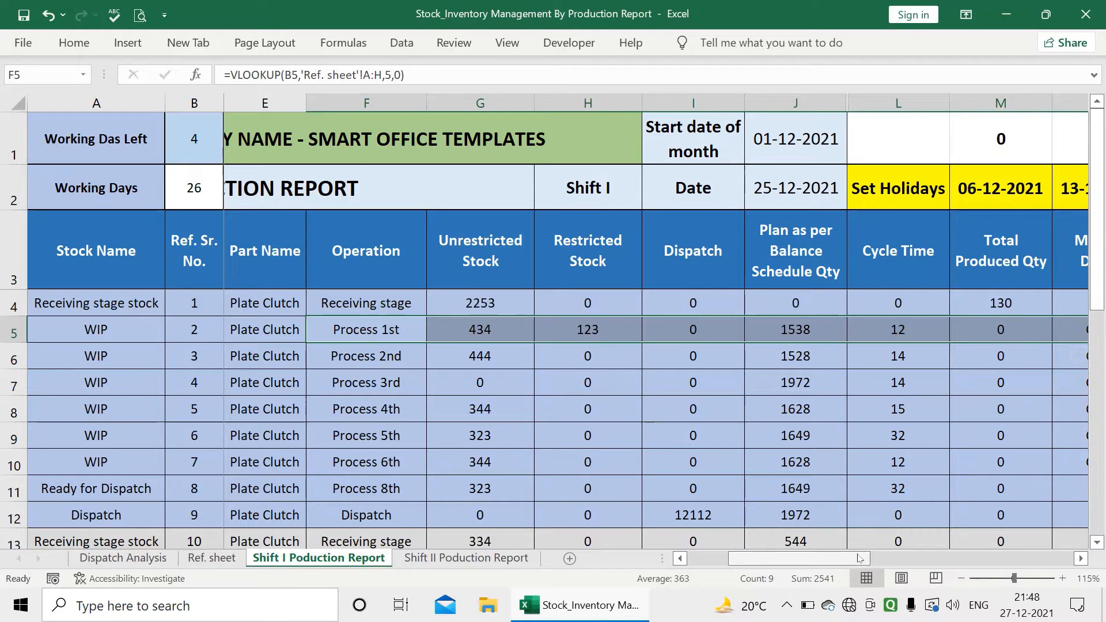
{"action": "left_click_drag", "start_coordinate": [862, 559], "coordinate": [966, 562]}
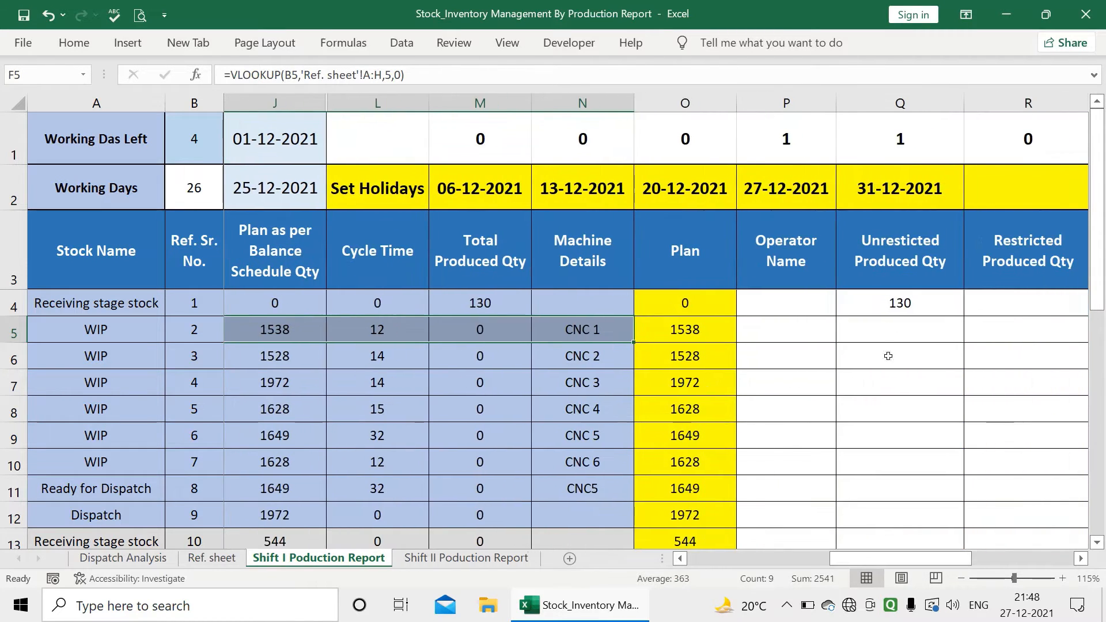
{"action": "left_click", "coordinate": [889, 326]}
{"action": "type", "text": "400"}
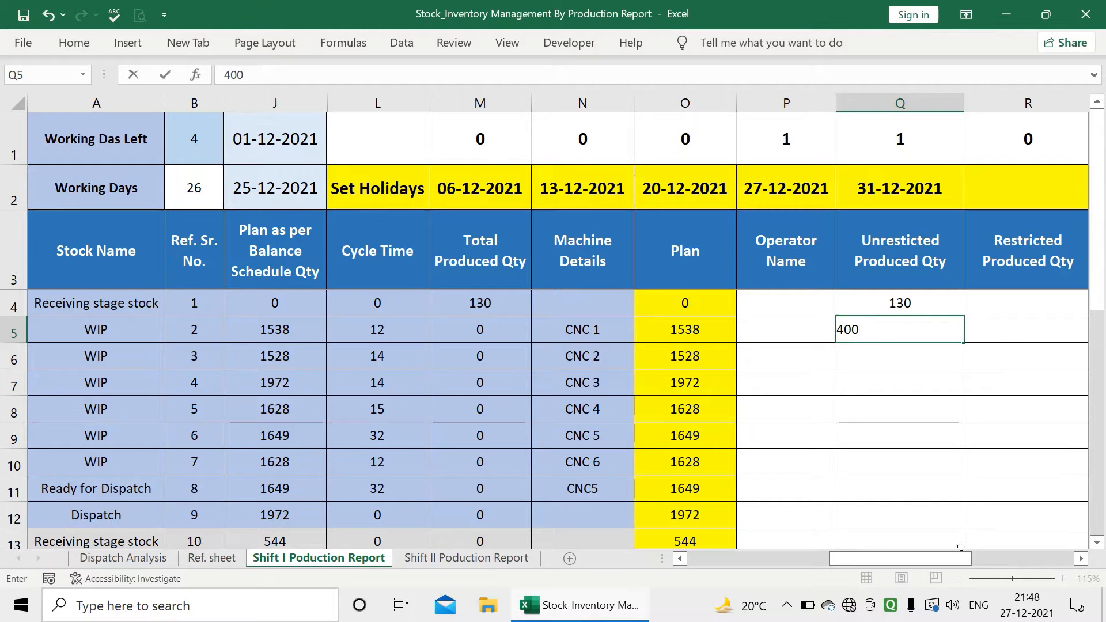
{"action": "left_click_drag", "start_coordinate": [961, 565], "coordinate": [836, 566]}
{"action": "left_click", "coordinate": [615, 339]}
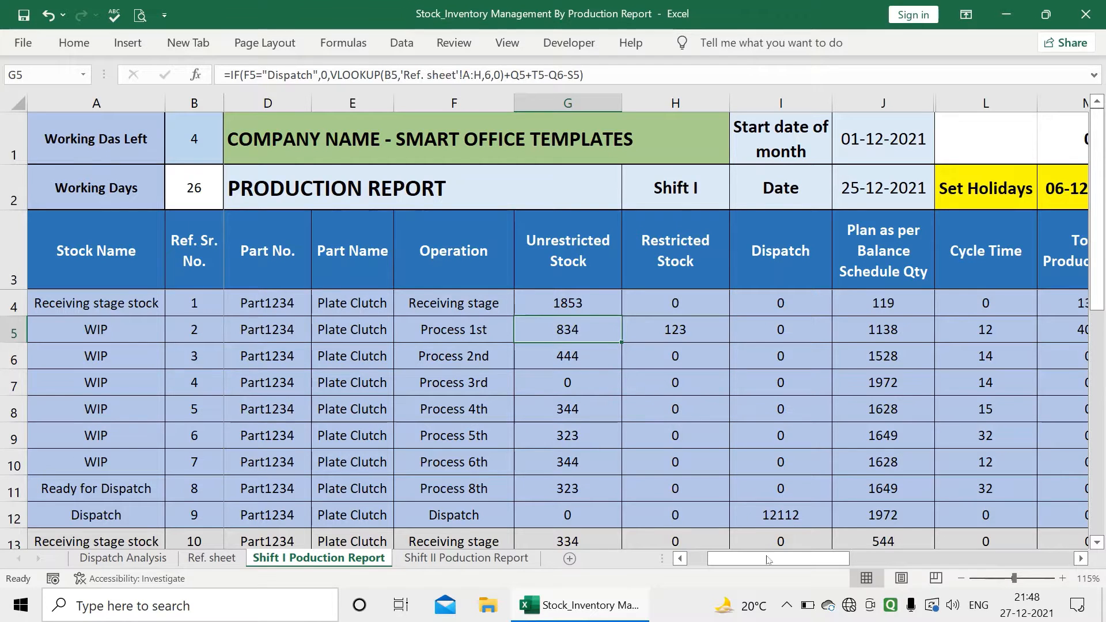
Step: Enter 834 as the unrestricted produced quantity for Process 2nd in Q6 and check the unrestricted stock of Process 1st and 2nd
{"action": "left_click_drag", "start_coordinate": [767, 559], "coordinate": [789, 567]}
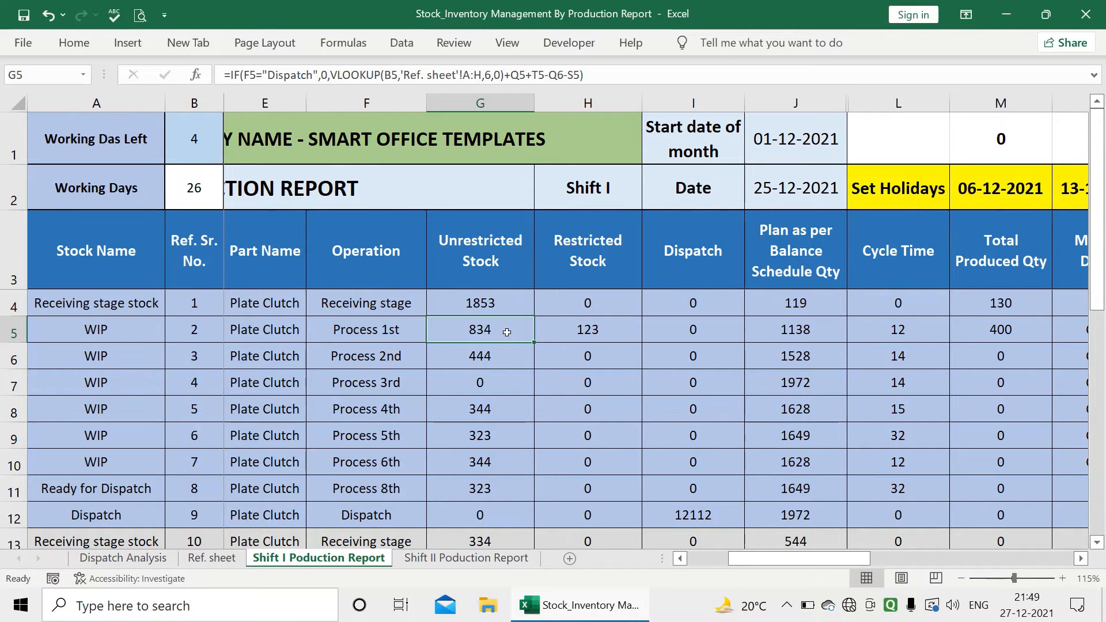
{"action": "left_click_drag", "start_coordinate": [739, 564], "coordinate": [800, 559]}
{"action": "left_click", "coordinate": [399, 358]}
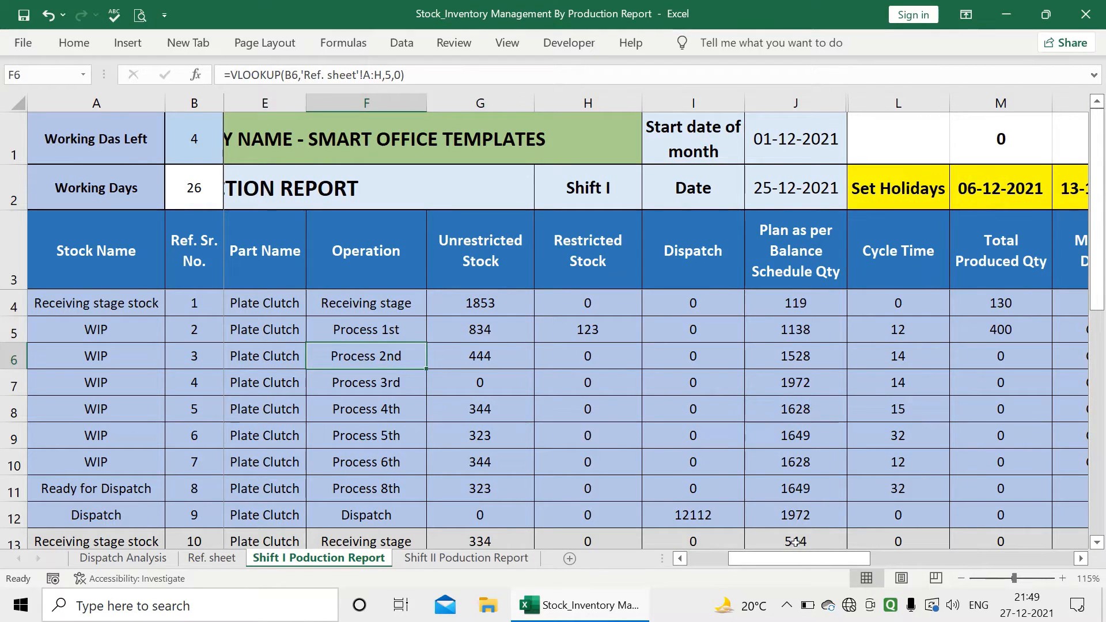
{"action": "left_click_drag", "start_coordinate": [832, 559], "coordinate": [962, 560]}
{"action": "left_click", "coordinate": [799, 356]}
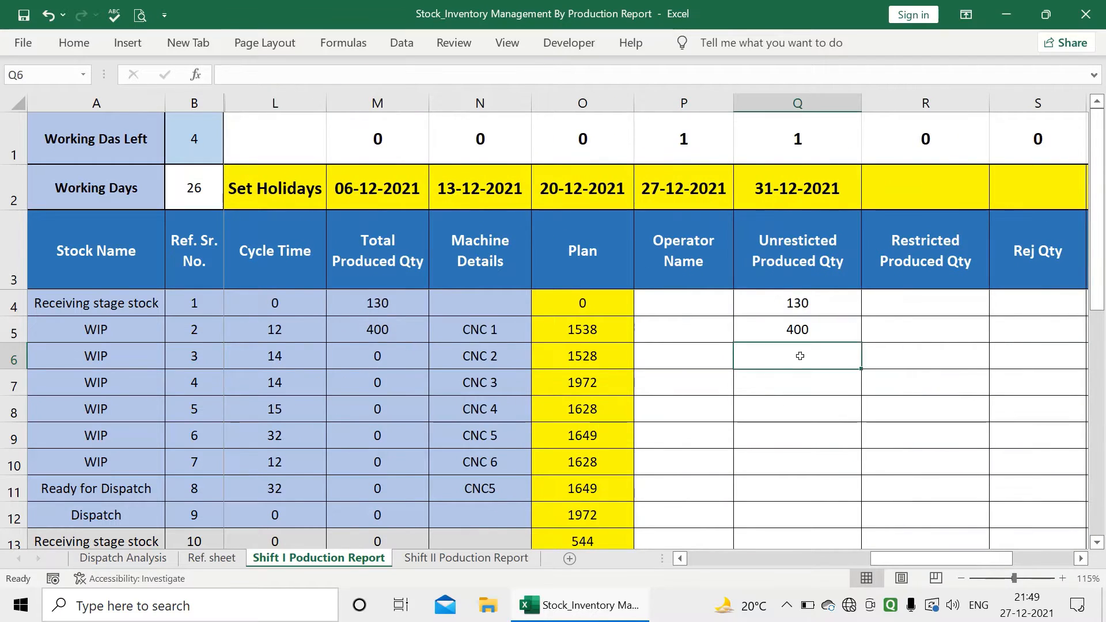
{"action": "type", "text": "834"}
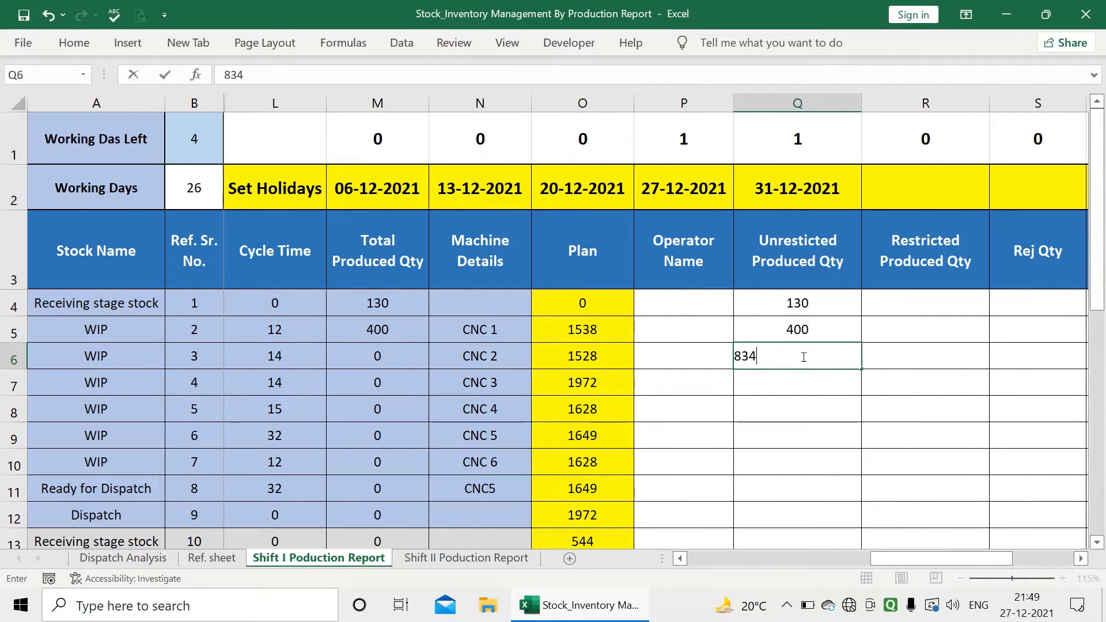
{"action": "key", "text": "Return"}
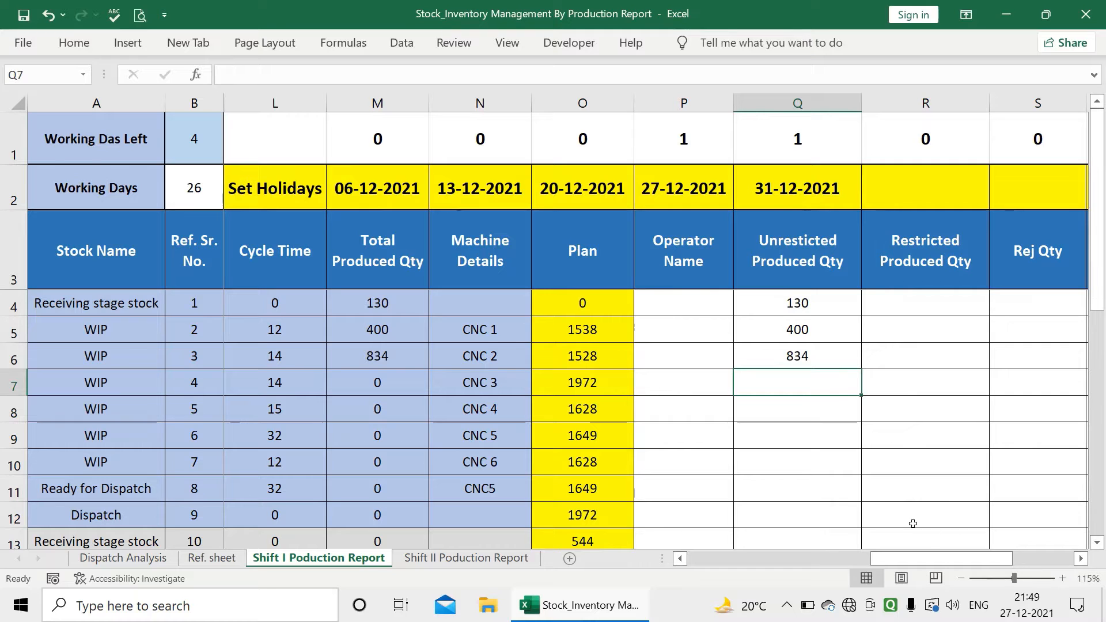
{"action": "left_click_drag", "start_coordinate": [934, 558], "coordinate": [760, 498]}
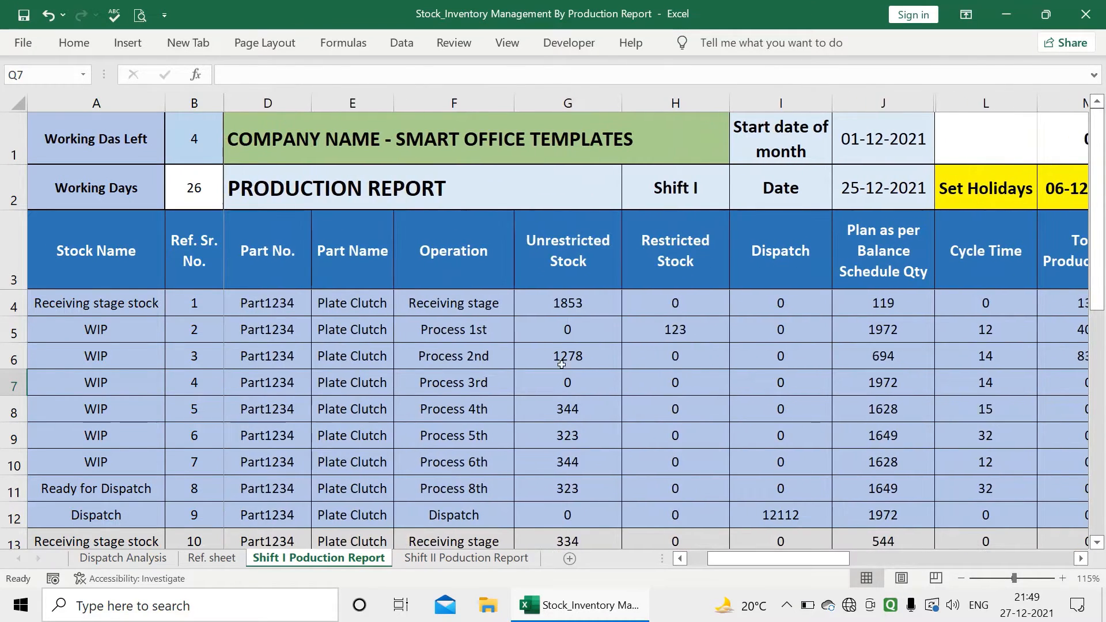
{"action": "left_click", "coordinate": [567, 337]}
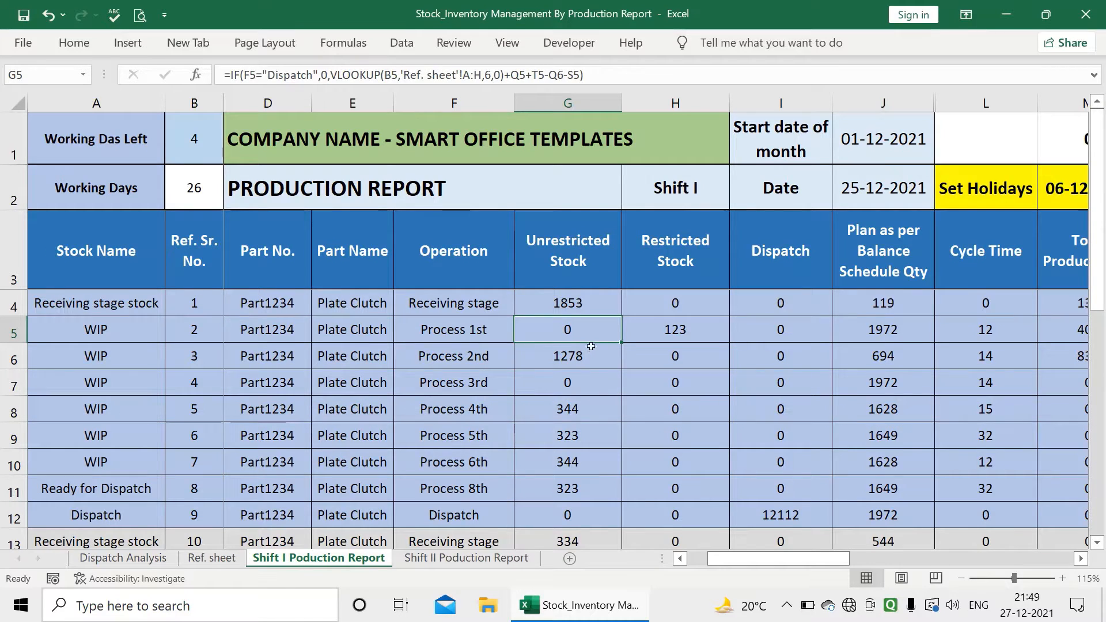
{"action": "left_click", "coordinate": [590, 363]}
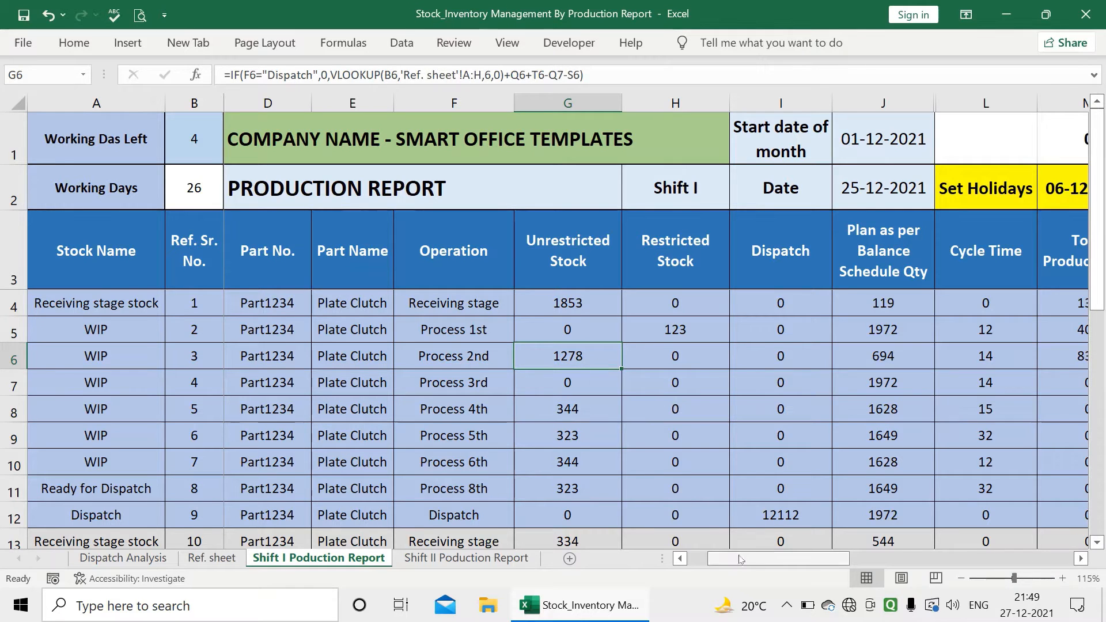
Step: Enter 1200 as the unrestricted produced quantity for Process 3rd in Q7 and return to the unrestricted stock column
{"action": "left_click_drag", "start_coordinate": [741, 558], "coordinate": [863, 558]}
{"action": "left_click", "coordinate": [869, 378]}
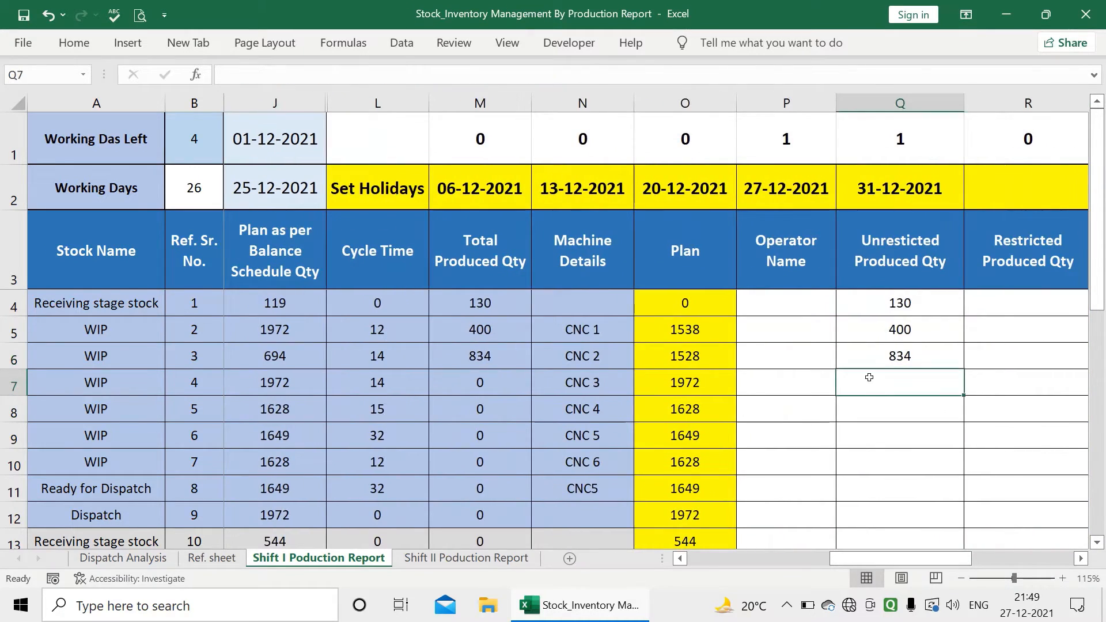
{"action": "type", "text": "1200"}
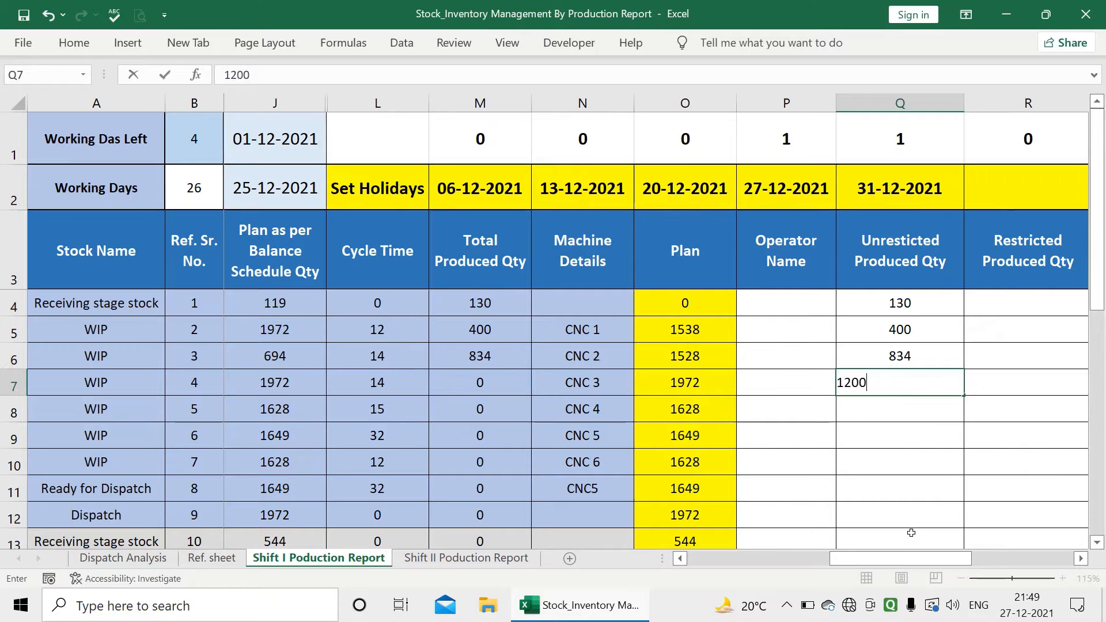
{"action": "left_click_drag", "start_coordinate": [918, 559], "coordinate": [889, 559]}
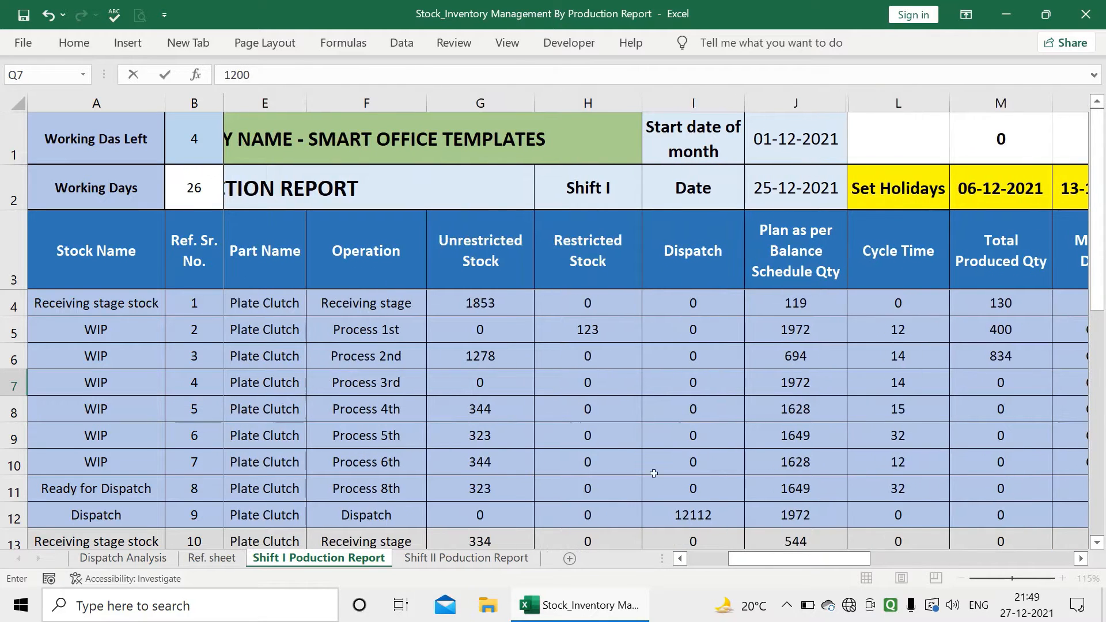
{"action": "left_click", "coordinate": [531, 397]}
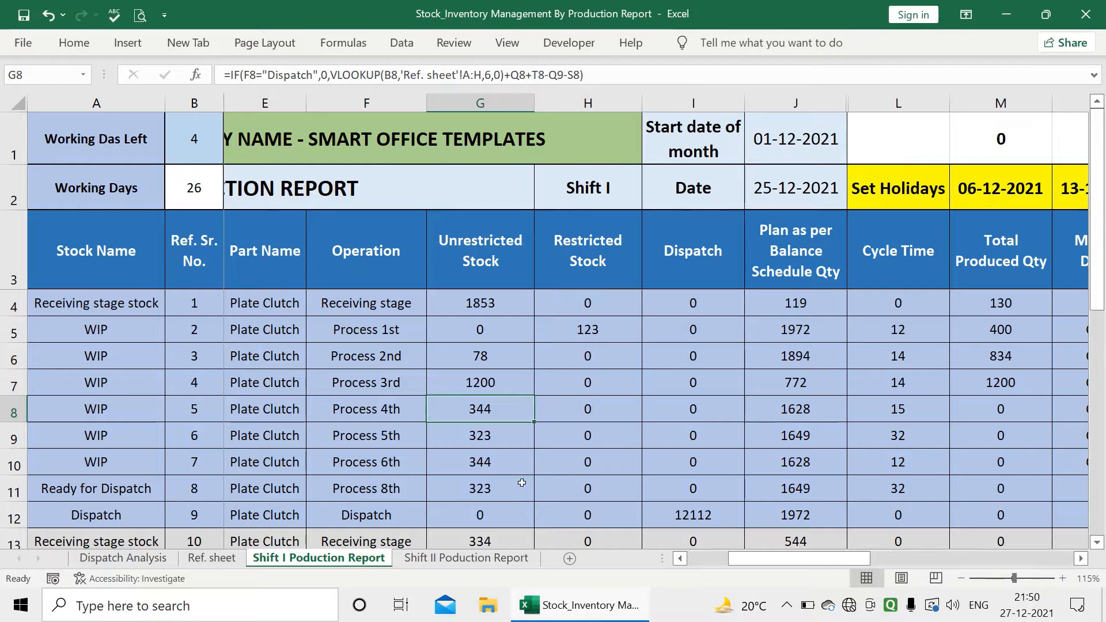
Step: Enter 323 as the unrestricted produced quantity in the first part's Dispatch row, cell Q12
{"action": "left_click", "coordinate": [500, 512]}
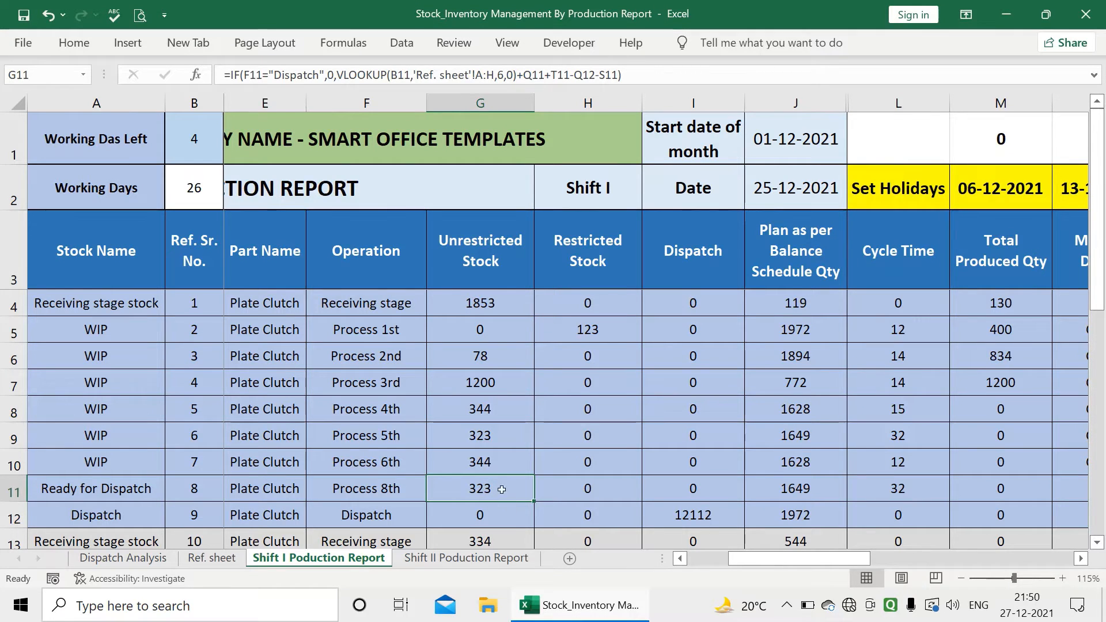
{"action": "left_click", "coordinate": [493, 517]}
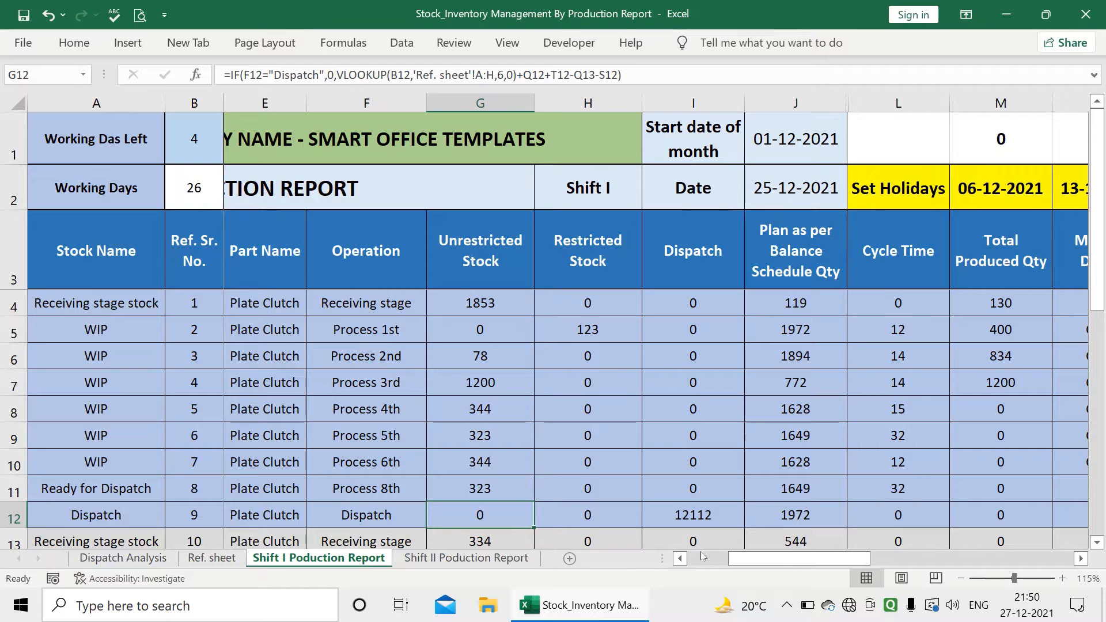
{"action": "left_click_drag", "start_coordinate": [521, 483], "coordinate": [1014, 496]}
{"action": "left_click", "coordinate": [764, 513]}
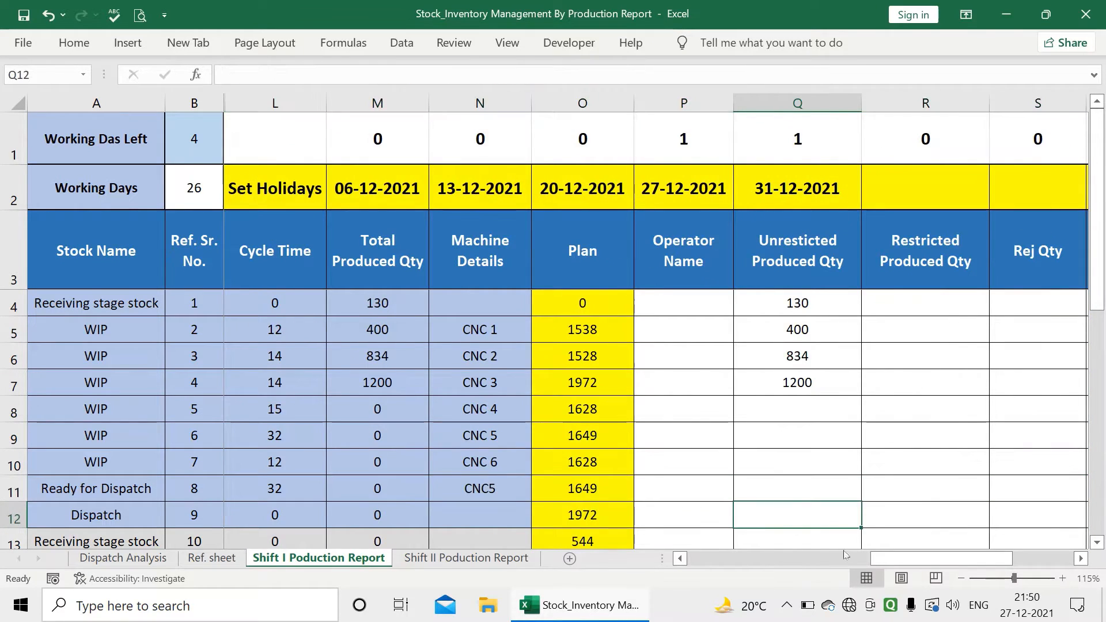
{"action": "left_click_drag", "start_coordinate": [921, 561], "coordinate": [848, 573]}
{"action": "type", "text": "32"}
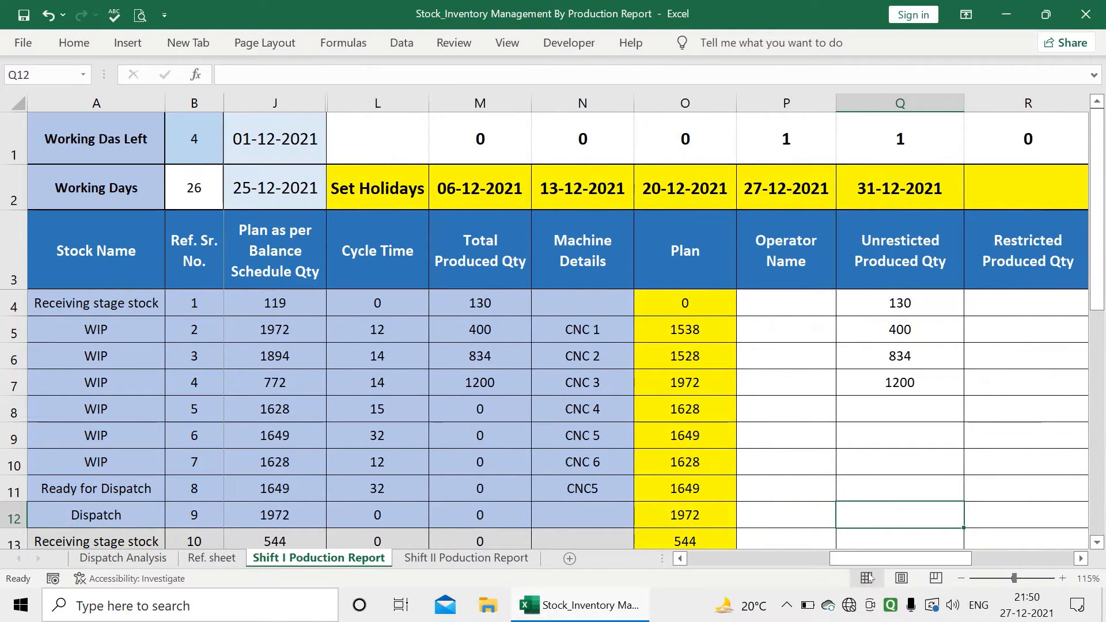
{"action": "type", "text": "3"}
{"action": "key", "text": "Return"}
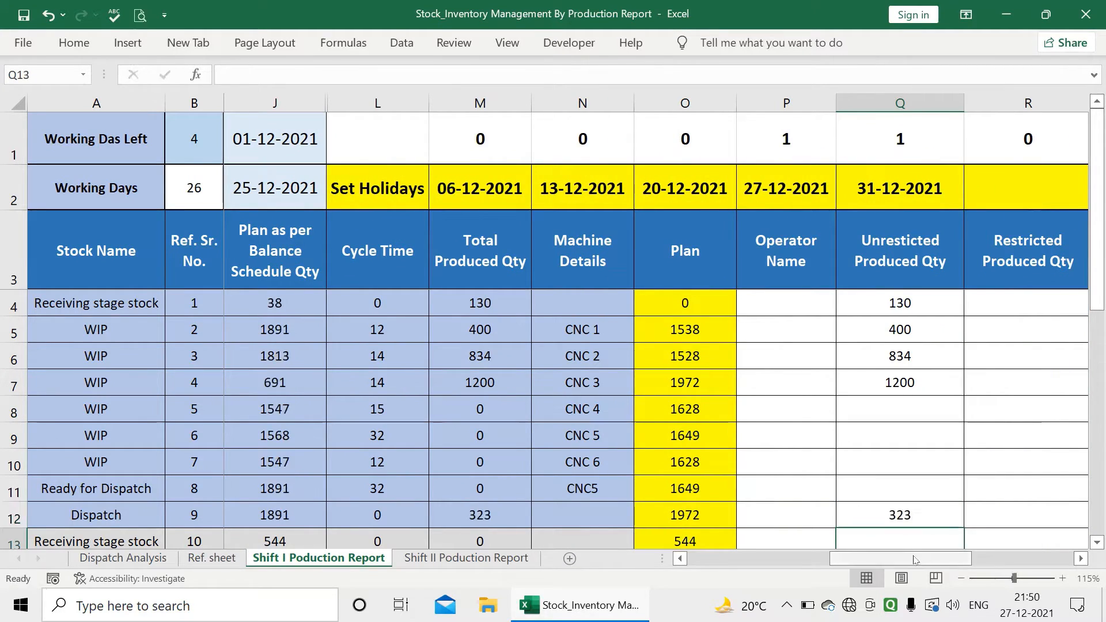
Step: Check the unrestricted stock of Process 8th and the Dispatch row, and the dispatched quantity in I12
{"action": "left_click_drag", "start_coordinate": [918, 564], "coordinate": [776, 561]}
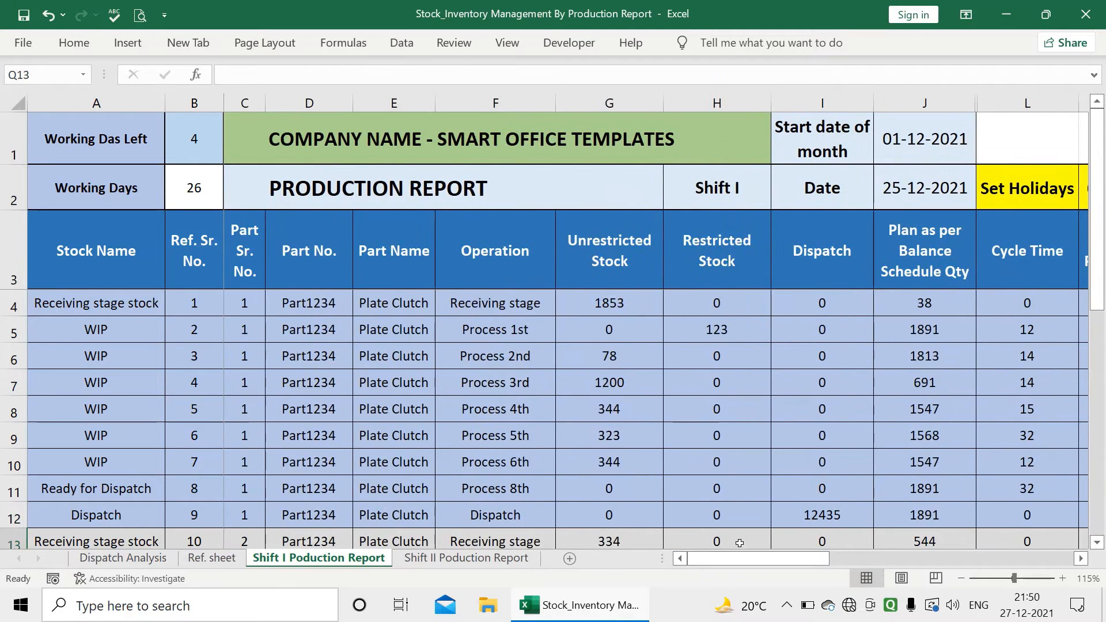
{"action": "left_click", "coordinate": [616, 492]}
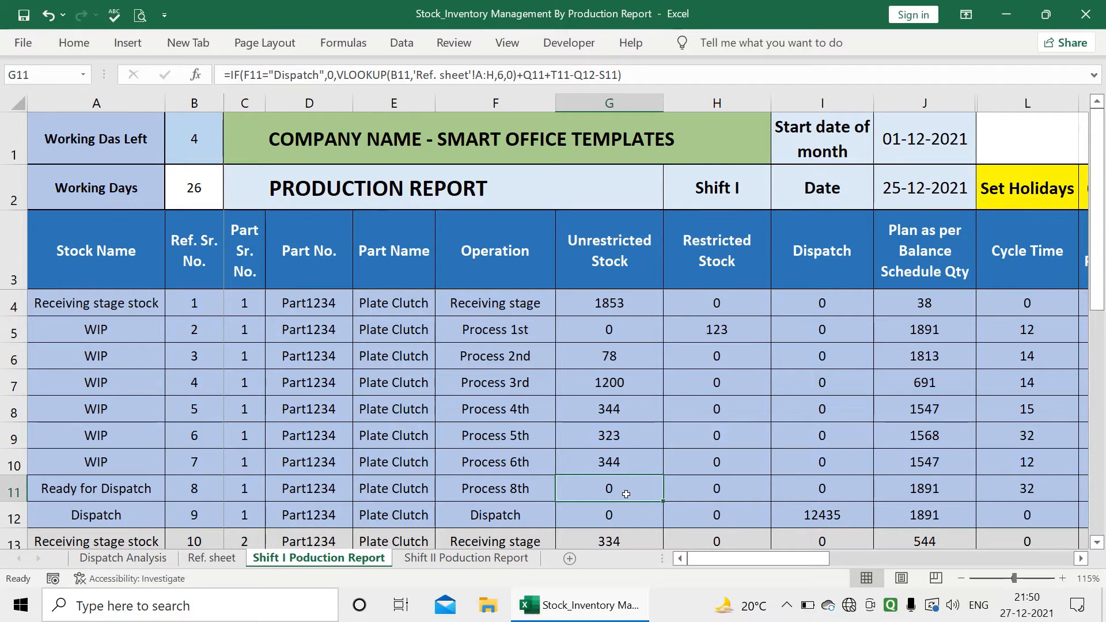
{"action": "left_click", "coordinate": [623, 512]}
{"action": "left_click_drag", "start_coordinate": [727, 559], "coordinate": [787, 560]}
{"action": "left_click", "coordinate": [712, 529]}
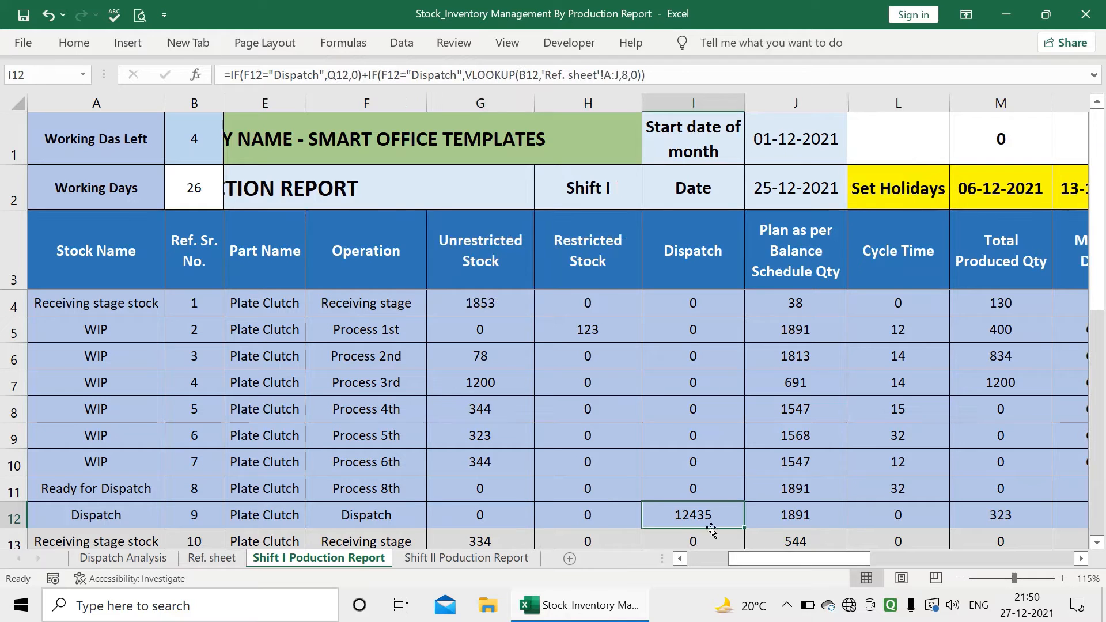
{"action": "scroll", "coordinate": [733, 540], "scroll_direction": "right", "scroll_amount": 5}
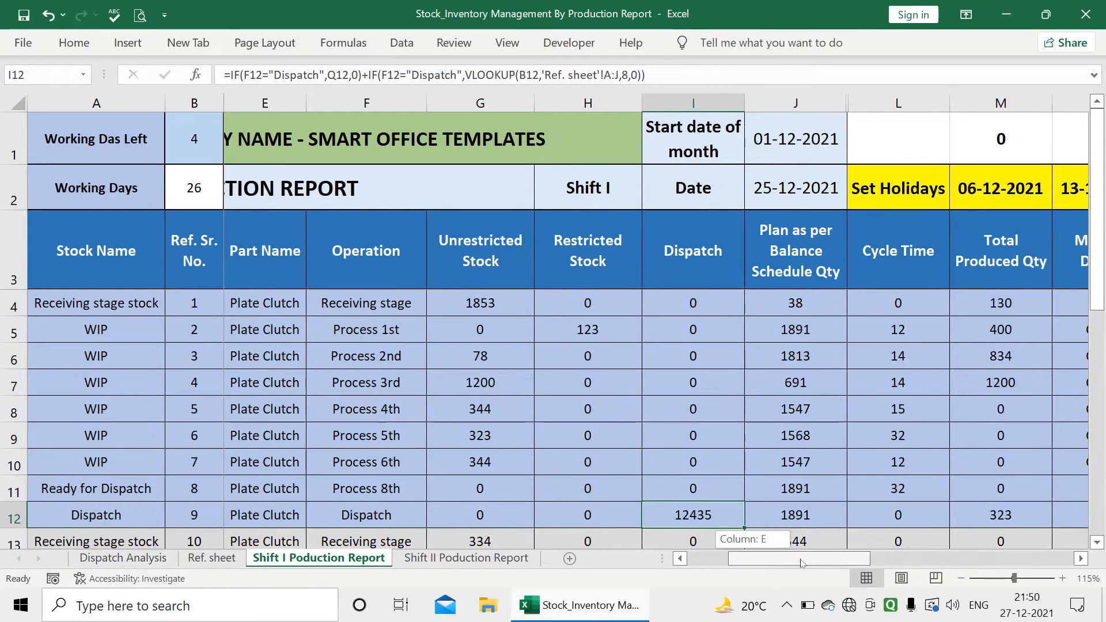
Step: Clear the unrestricted produced quantity in the first part's Dispatch row, cell Q12, and check the stock and Dispatch columns
{"action": "left_click", "coordinate": [744, 522]}
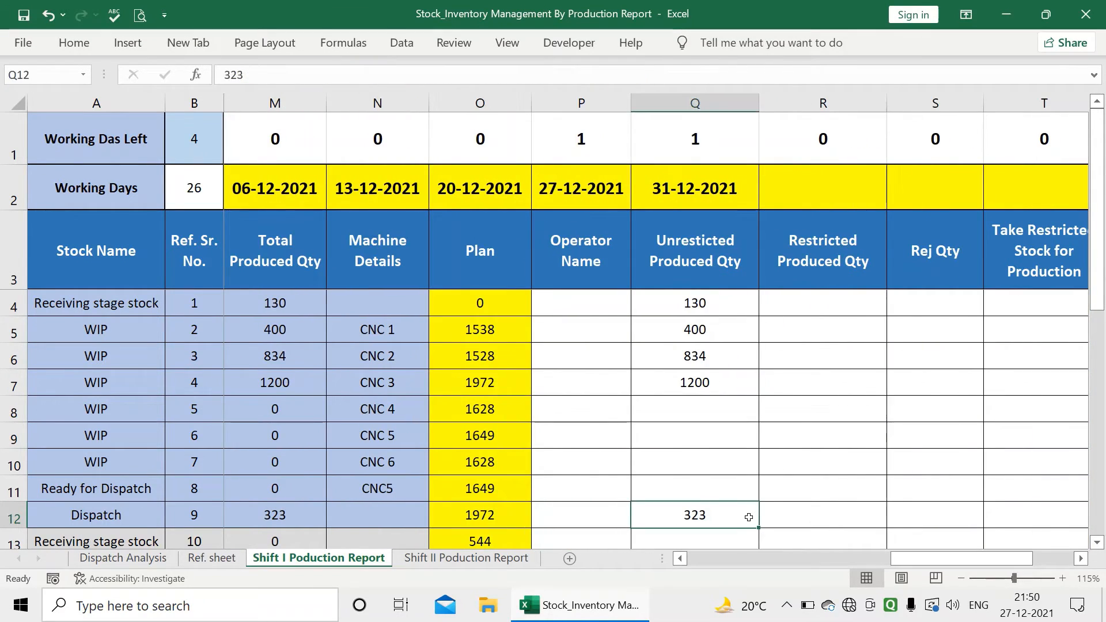
{"action": "key", "text": "Delete"}
{"action": "scroll", "coordinate": [863, 538], "scroll_direction": "left", "scroll_amount": 1}
{"action": "scroll", "coordinate": [864, 538], "scroll_direction": "left", "scroll_amount": 3}
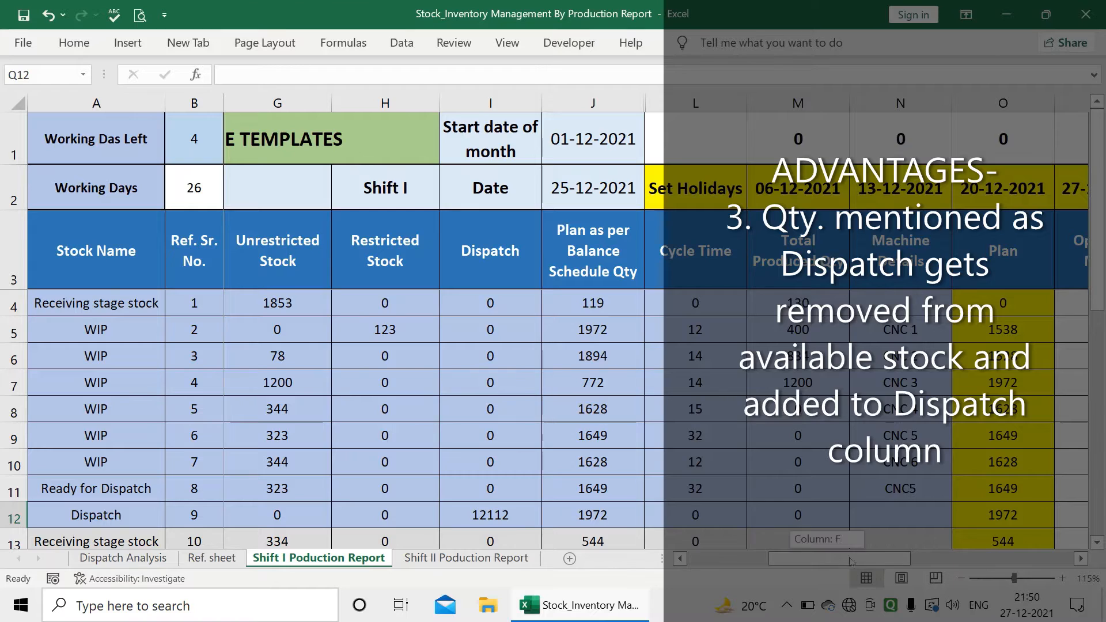
Step: Re-enter 323 as the unrestricted produced quantity in Q12 and review the Dispatch row across the stock and Dispatch columns, F12:I12
{"action": "scroll", "coordinate": [887, 563], "scroll_direction": "right", "scroll_amount": 4}
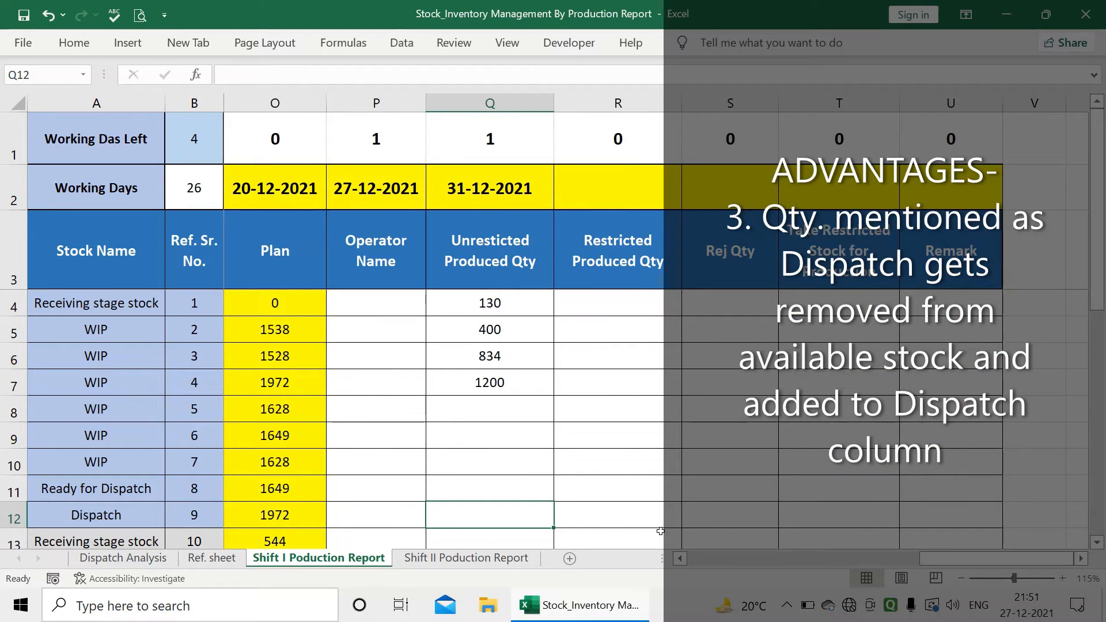
{"action": "type", "text": "323"}
{"action": "left_click", "coordinate": [705, 525]}
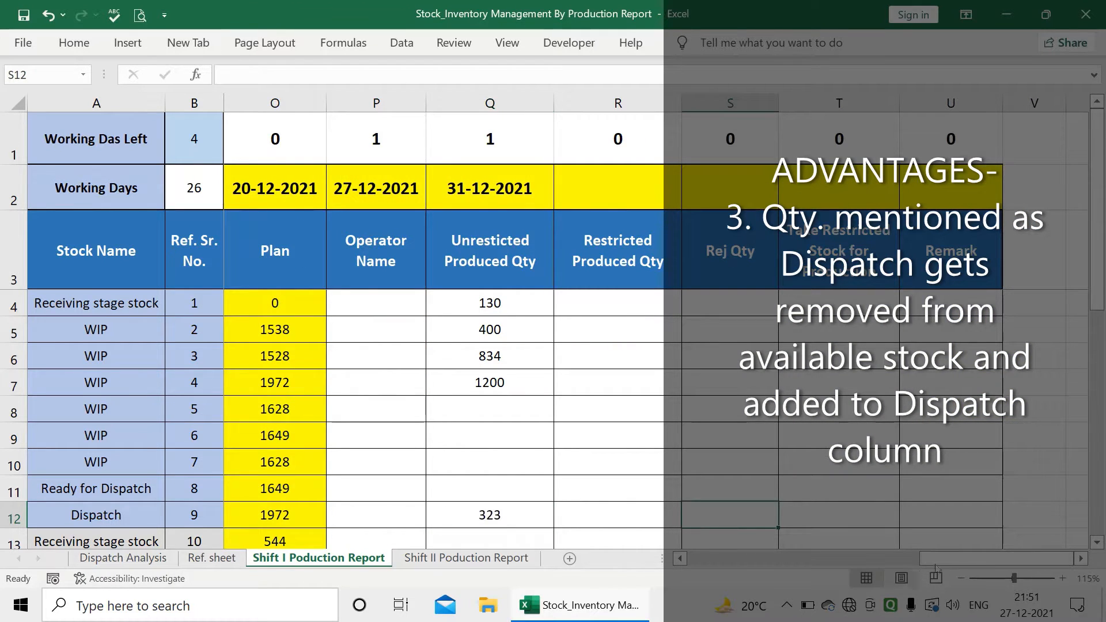
{"action": "left_click_drag", "start_coordinate": [946, 560], "coordinate": [779, 561]}
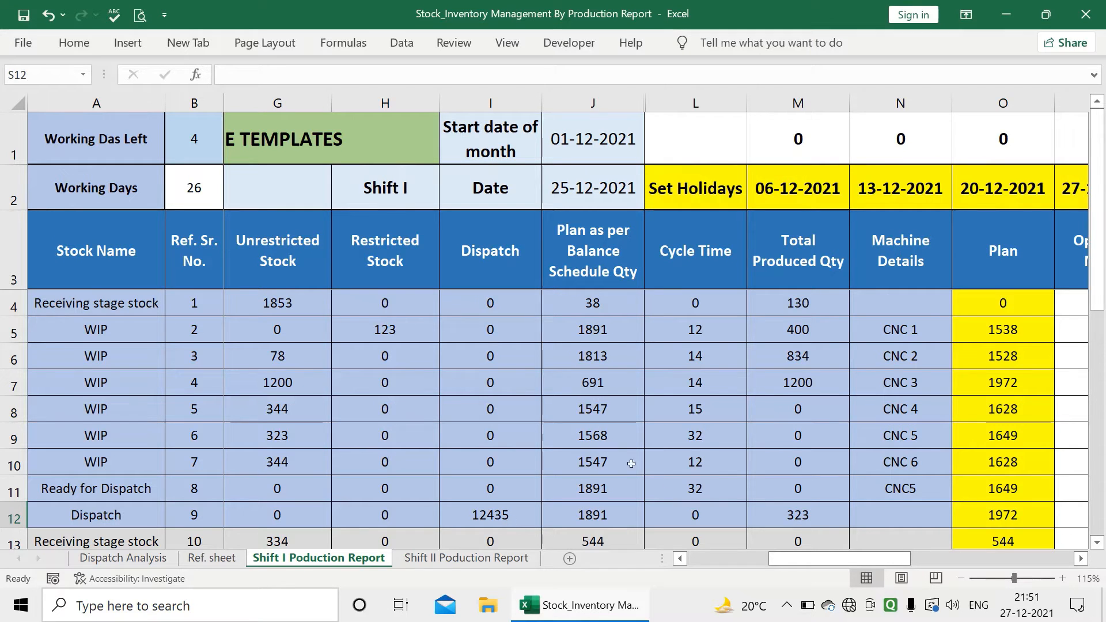
{"action": "left_click_drag", "start_coordinate": [824, 562], "coordinate": [767, 563]}
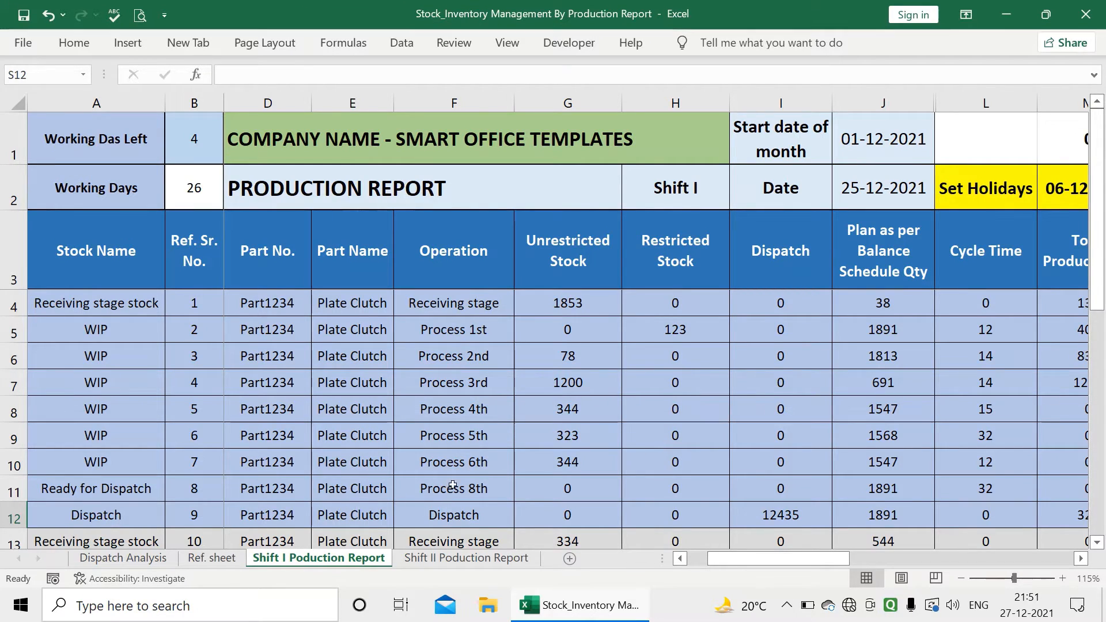
{"action": "left_click_drag", "start_coordinate": [455, 503], "coordinate": [792, 512]}
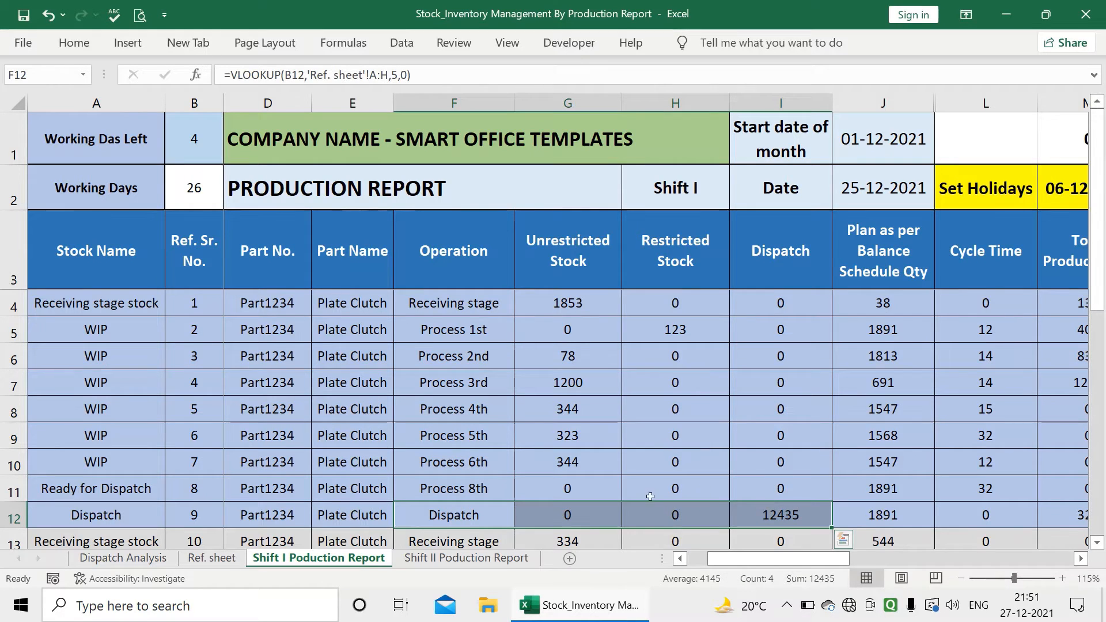
Step: On the Dispatch Analysis sheet, examine both parts' Schedule, Per Day Plan and Expected Dispatch Upto Date values
{"action": "left_click", "coordinate": [123, 557]}
{"action": "mouse_move", "coordinate": [786, 558]}
{"action": "left_mouse_down"}
{"action": "mouse_move", "coordinate": [798, 564]}
{"action": "mouse_move", "coordinate": [787, 571]}
{"action": "left_mouse_up"}
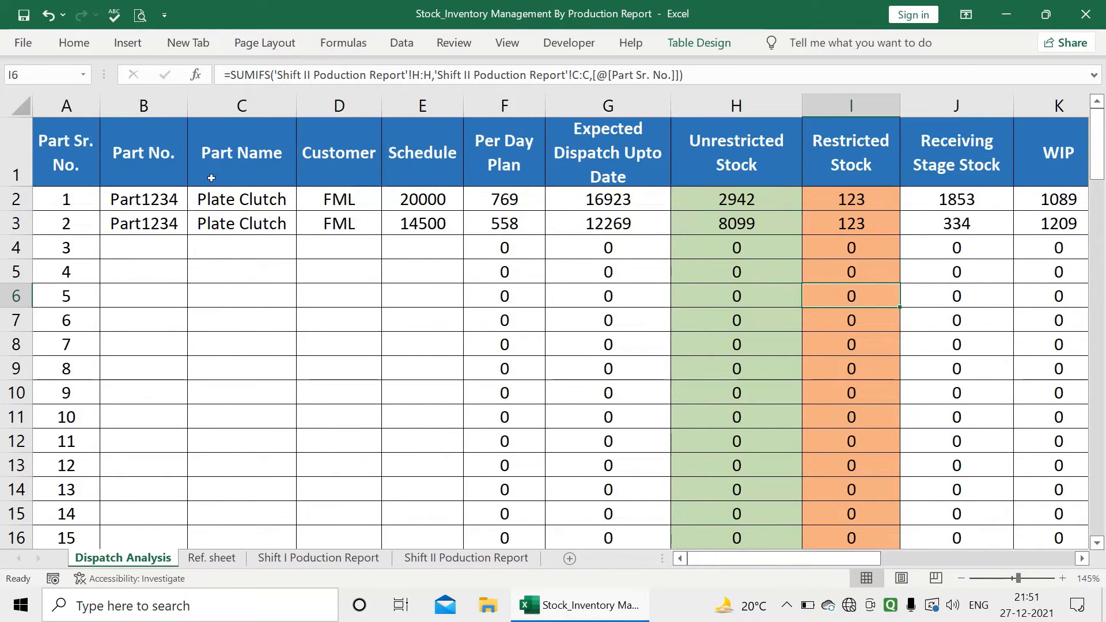
{"action": "scroll", "coordinate": [237, 195], "scroll_direction": "up", "scroll_amount": 2}
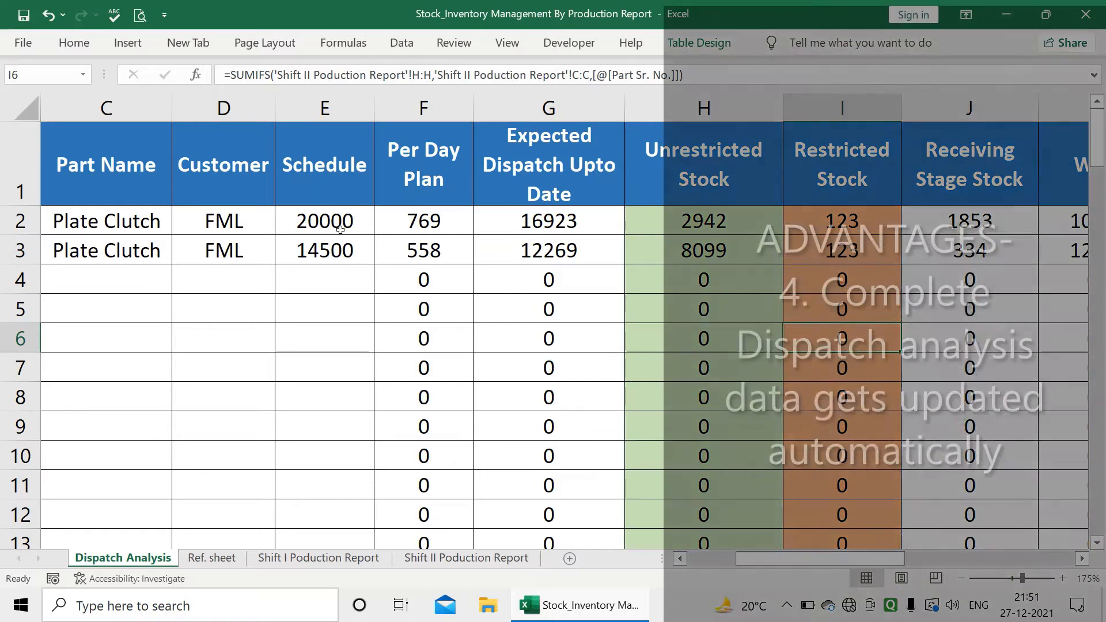
{"action": "left_click", "coordinate": [340, 225]}
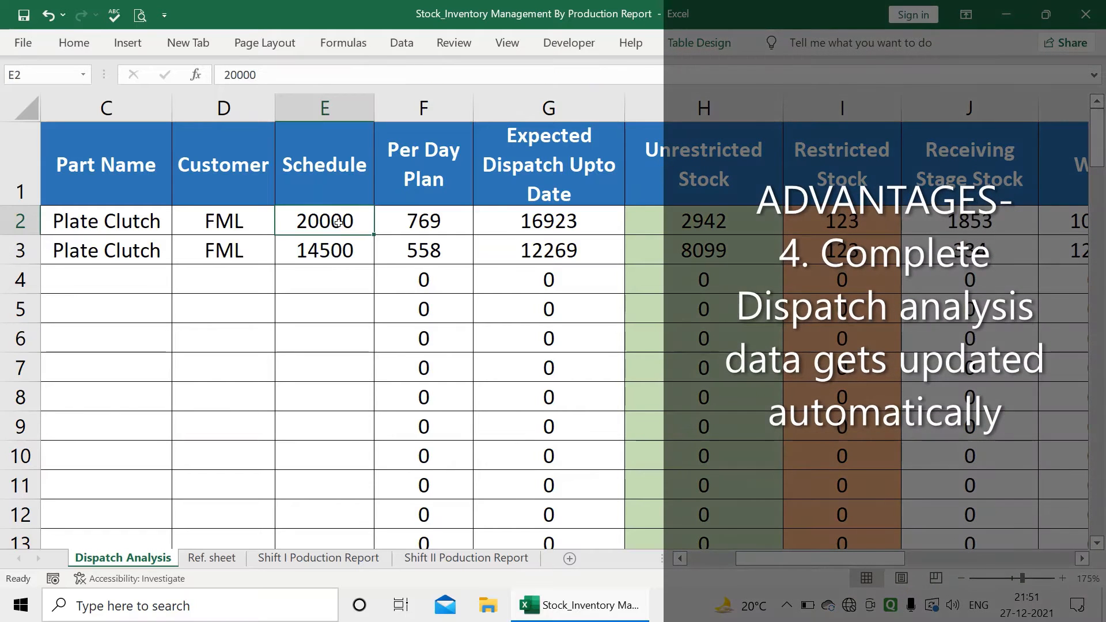
{"action": "left_click", "coordinate": [423, 219]}
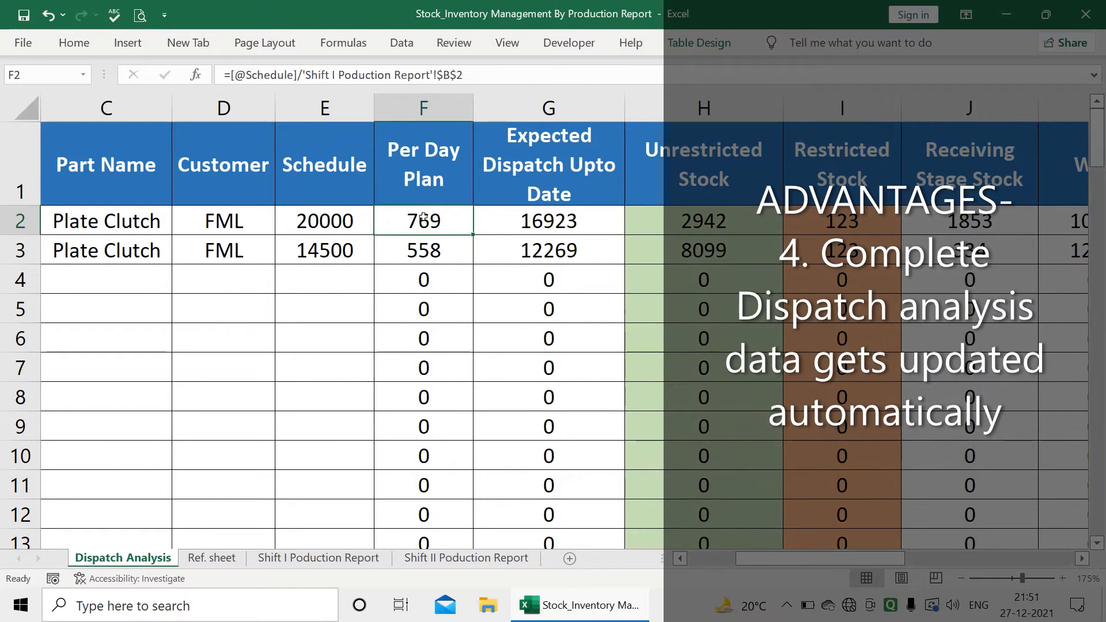
{"action": "left_click", "coordinate": [403, 265]}
{"action": "left_click", "coordinate": [434, 217]}
{"action": "left_click", "coordinate": [562, 229]}
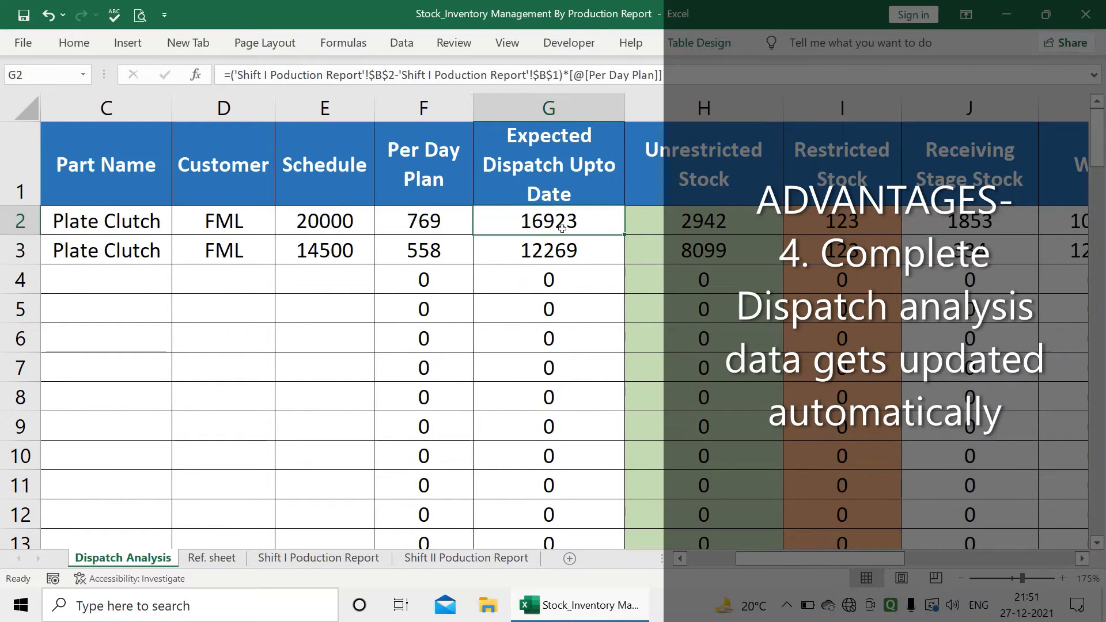
{"action": "left_click", "coordinate": [583, 254]}
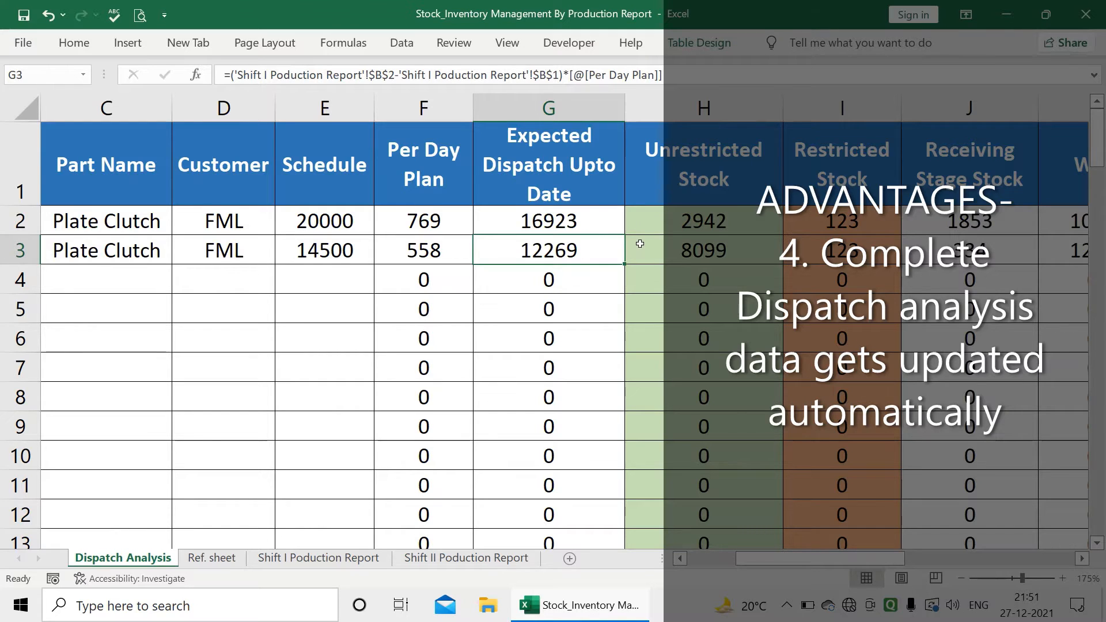
{"action": "left_click", "coordinate": [596, 230]}
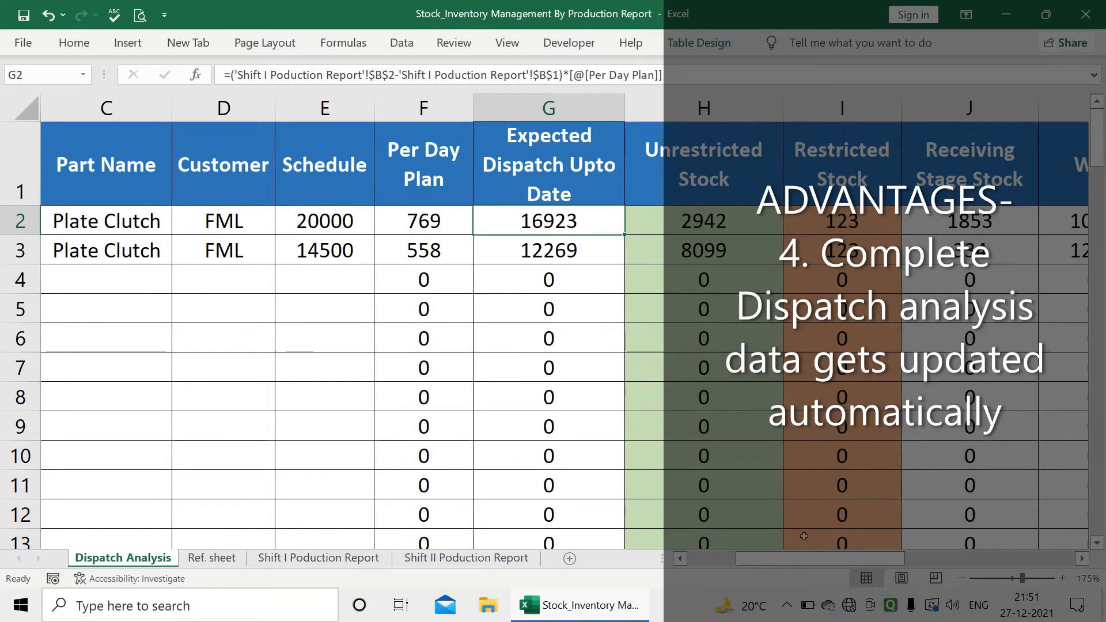
Step: Examine the Unrestricted Stock and Restricted Stock columns for the listed parts in the dispatch analysis
{"action": "left_click_drag", "start_coordinate": [816, 558], "coordinate": [895, 567]}
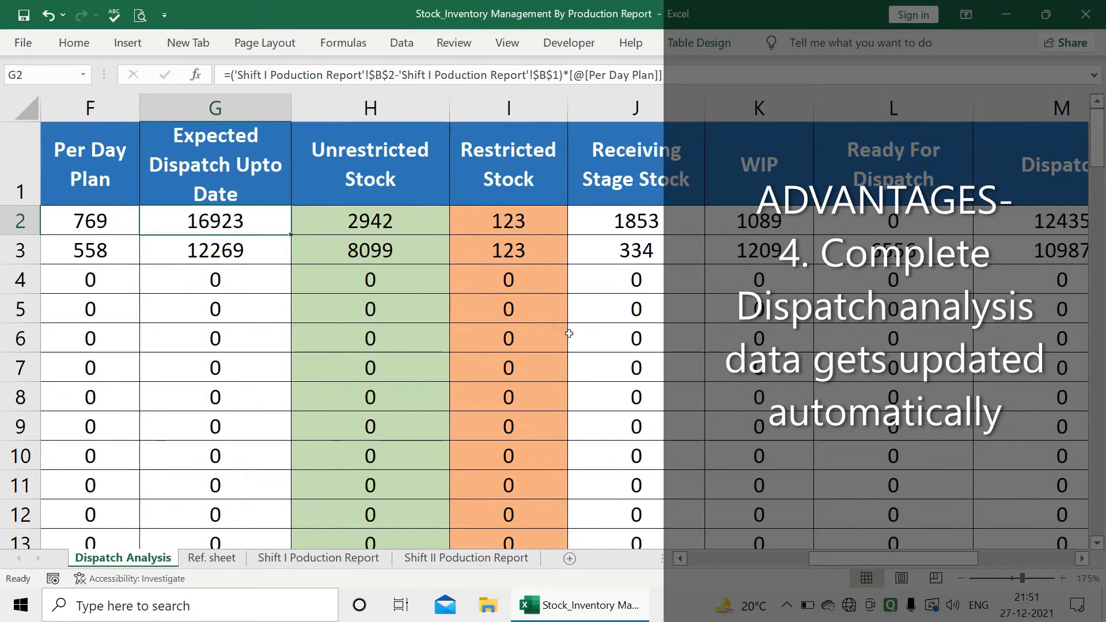
{"action": "scroll", "coordinate": [570, 336], "scroll_direction": "down", "scroll_amount": 2}
{"action": "scroll", "coordinate": [580, 348], "scroll_direction": "up", "scroll_amount": 1}
{"action": "left_click_drag", "start_coordinate": [857, 562], "coordinate": [749, 559]}
{"action": "left_click", "coordinate": [828, 211]}
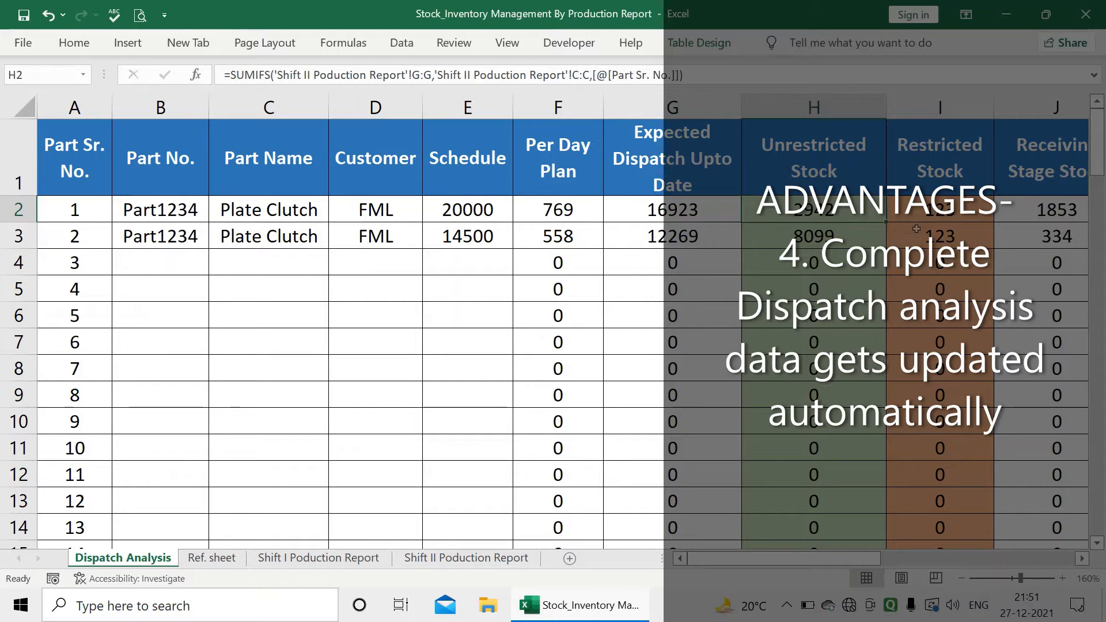
{"action": "left_click", "coordinate": [850, 230]}
{"action": "left_click", "coordinate": [847, 218]}
{"action": "left_click", "coordinate": [963, 217]}
Step: Inspect the Receiving Stage Stock, WIP, Ready For Dispatch and Dispatch columns of the dispatch analysis
{"action": "left_click_drag", "start_coordinate": [869, 562], "coordinate": [1019, 535]}
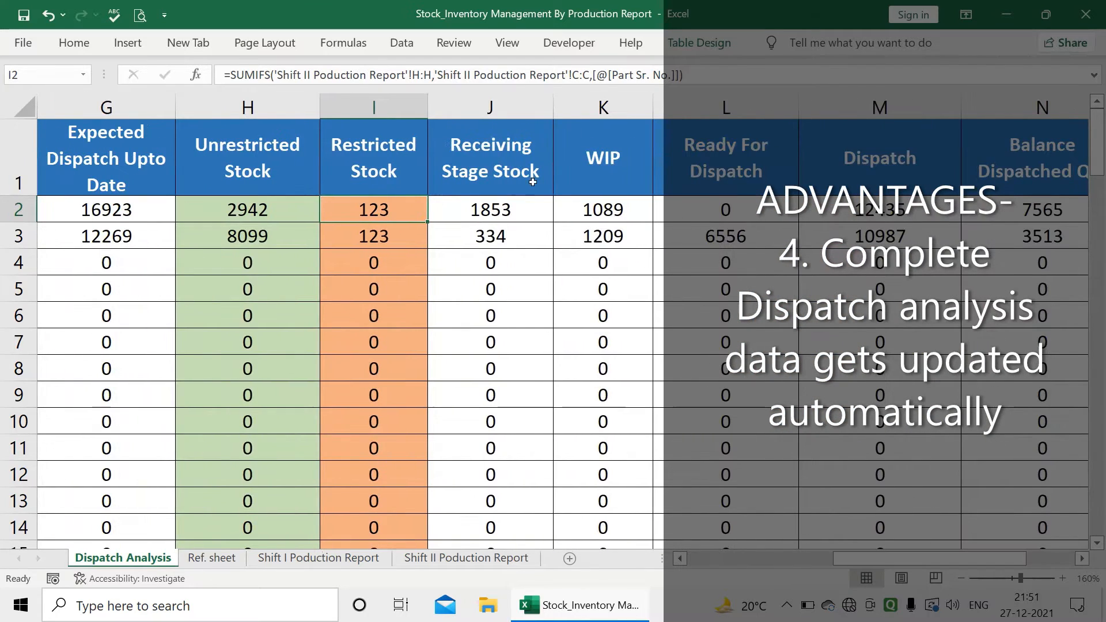
{"action": "left_click", "coordinate": [528, 230]}
{"action": "left_click", "coordinate": [602, 240]}
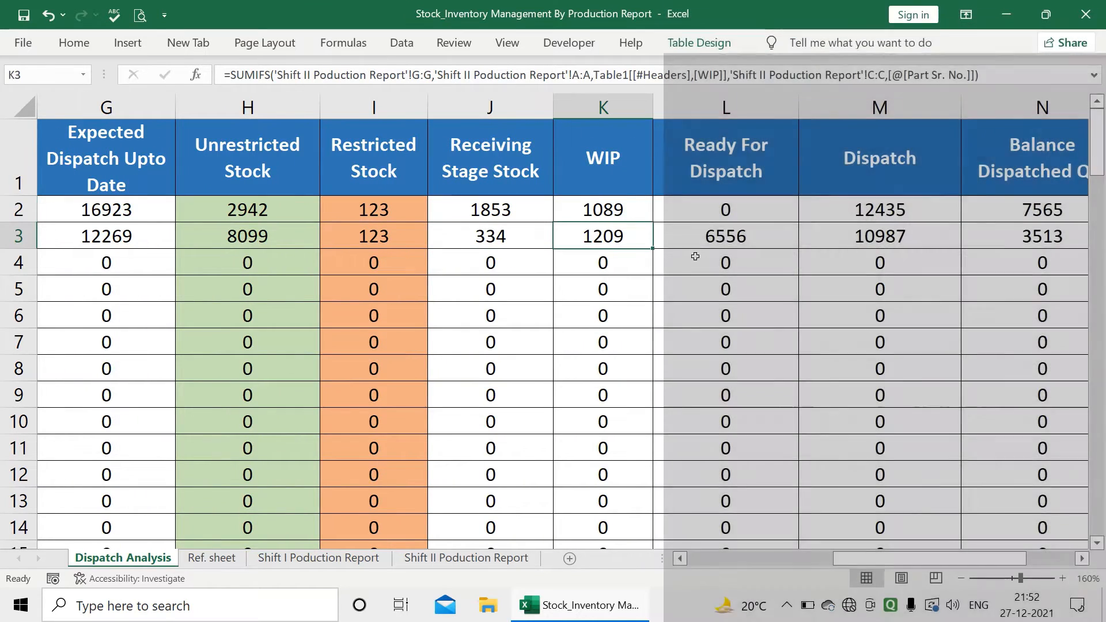
{"action": "left_click", "coordinate": [750, 243]}
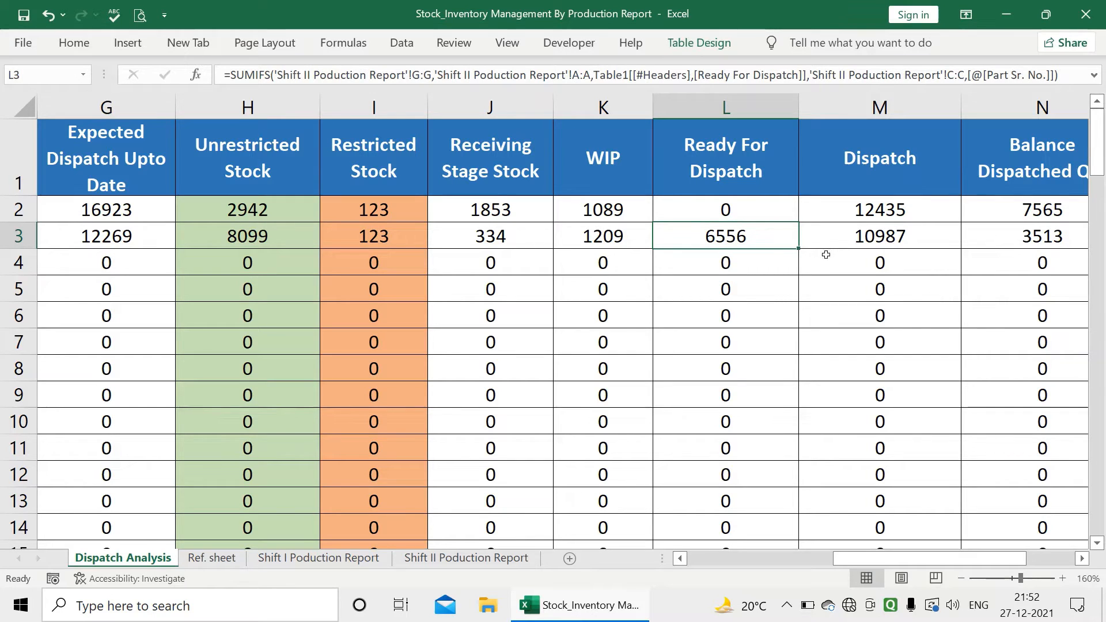
{"action": "left_click", "coordinate": [864, 243]}
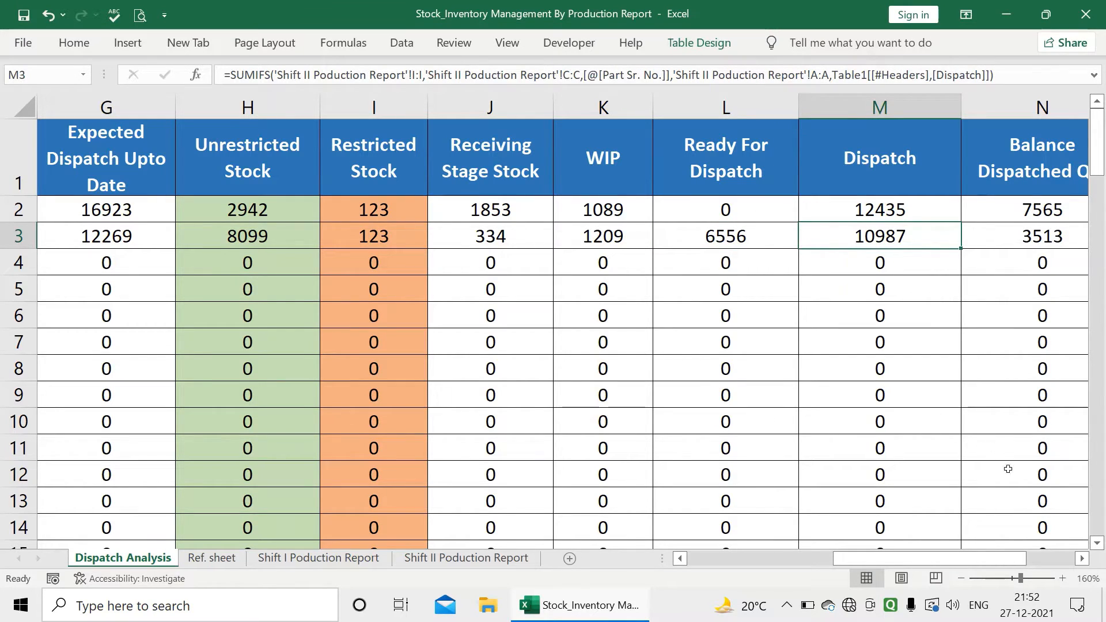
Step: Inspect the Balance Dispatched Qty column and its formula for the second part in N3
{"action": "left_click", "coordinate": [1082, 558]}
{"action": "left_click", "coordinate": [1082, 559]}
{"action": "left_click", "coordinate": [1082, 559]}
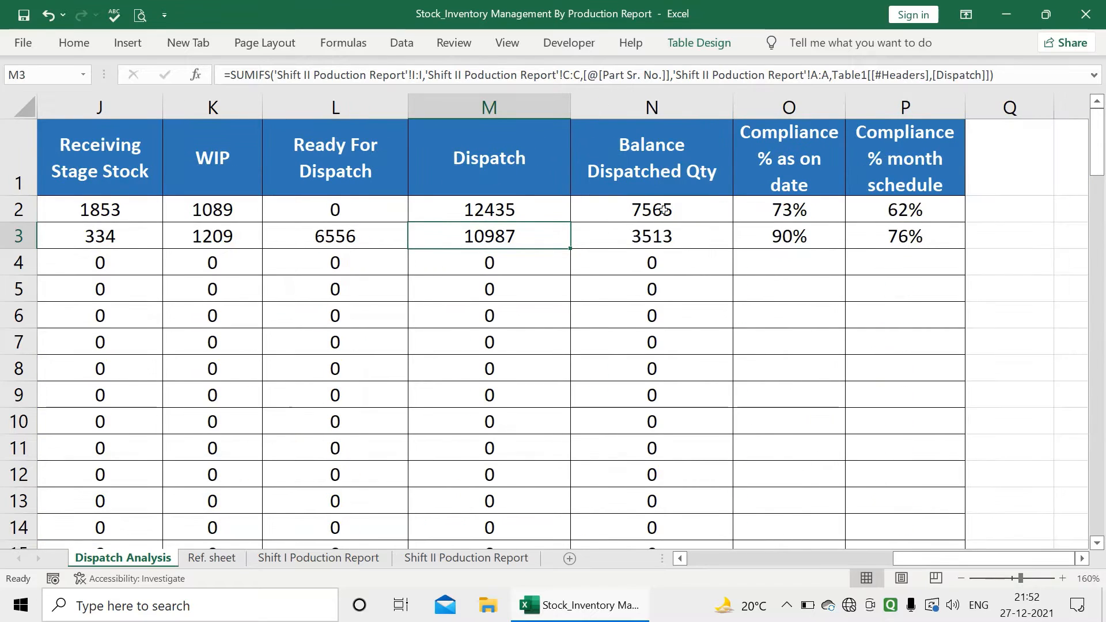
{"action": "left_click", "coordinate": [653, 171]}
{"action": "left_click", "coordinate": [680, 232]}
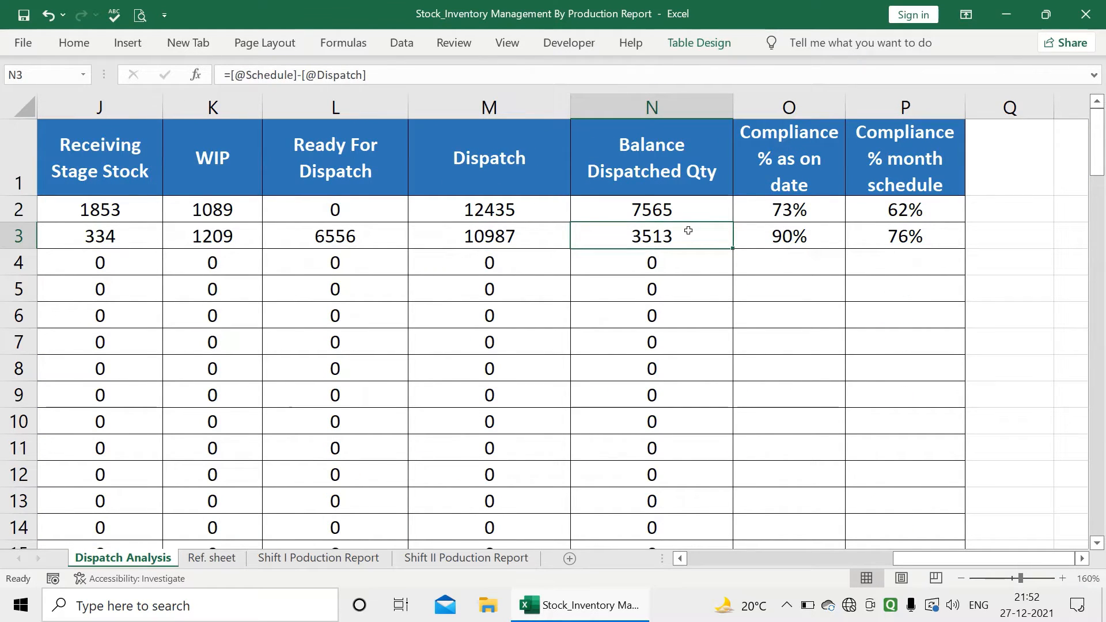
Step: Compare both parts' Compliance % as on date and Compliance % month schedule, then return to the table's first columns
{"action": "left_click", "coordinate": [804, 211]}
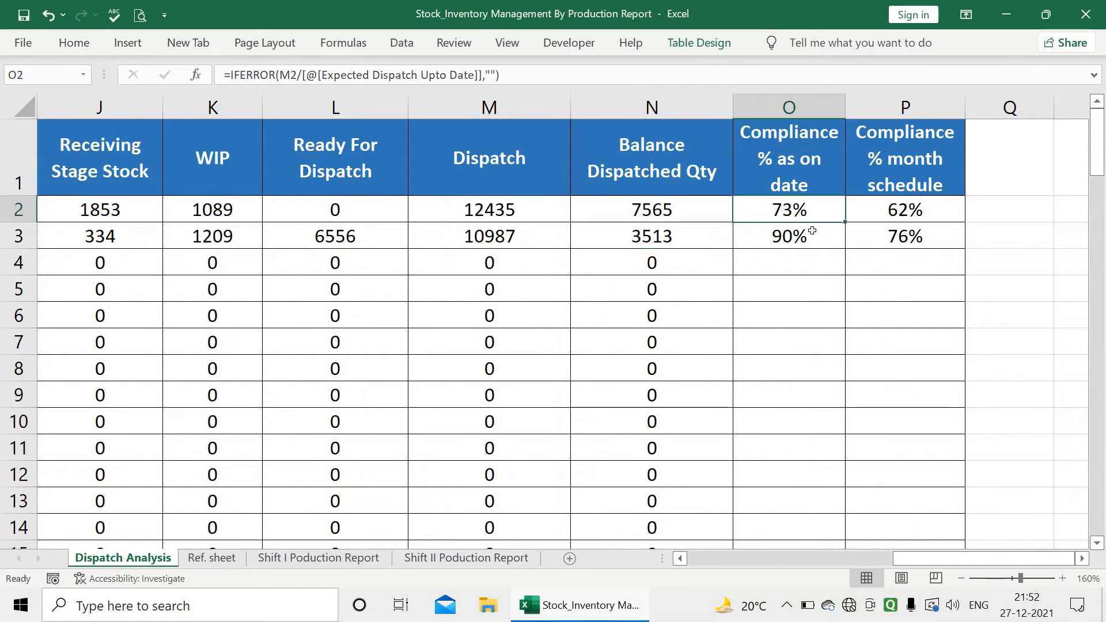
{"action": "left_click", "coordinate": [810, 231]}
{"action": "left_click", "coordinate": [811, 215]}
{"action": "left_click", "coordinate": [814, 235]}
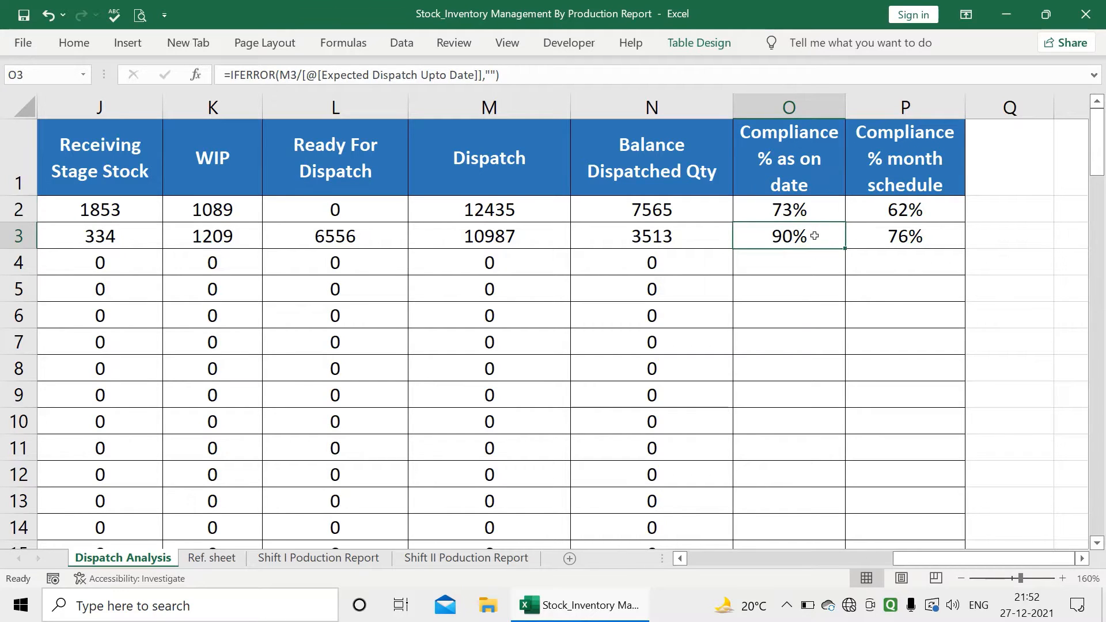
{"action": "left_click", "coordinate": [824, 212]}
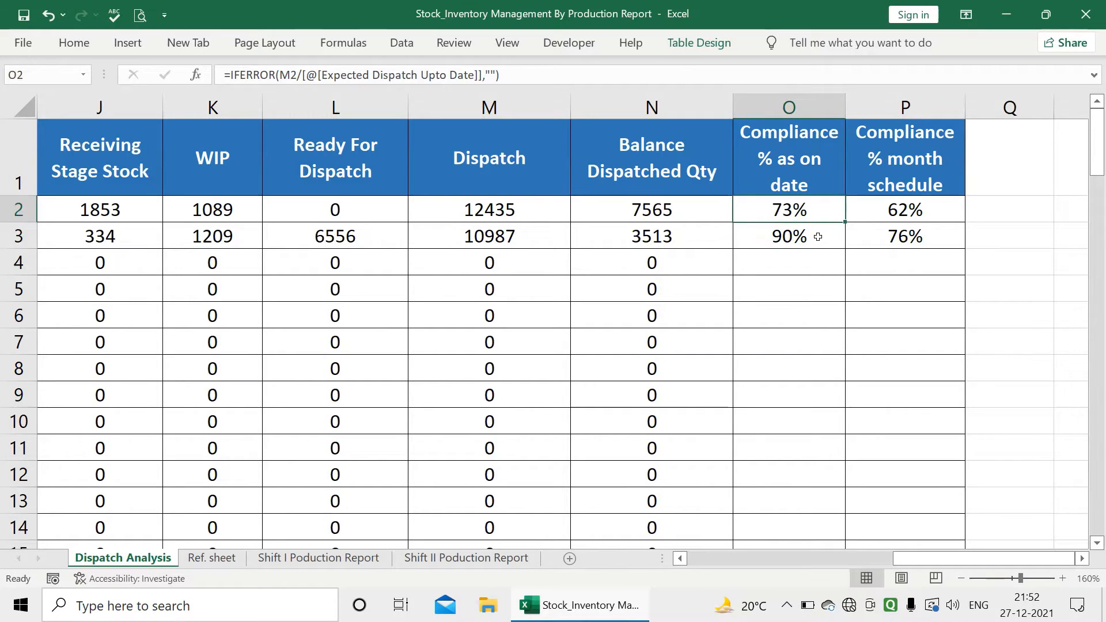
{"action": "left_click", "coordinate": [817, 236]}
{"action": "left_click", "coordinate": [944, 204]}
{"action": "left_click", "coordinate": [922, 237]}
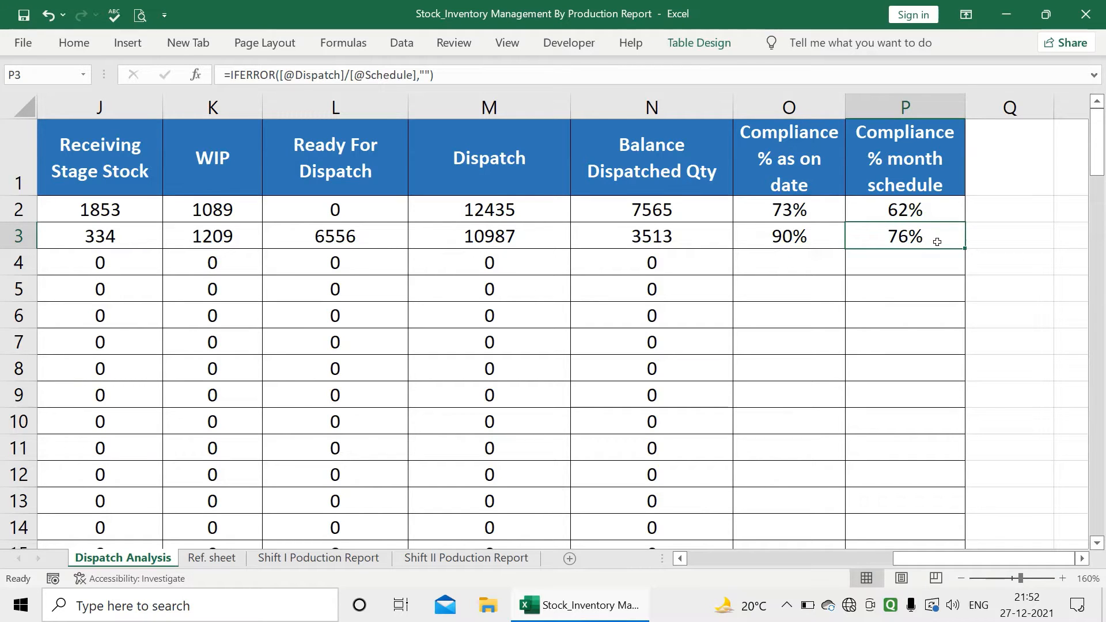
{"action": "left_click_drag", "start_coordinate": [999, 558], "coordinate": [669, 469]}
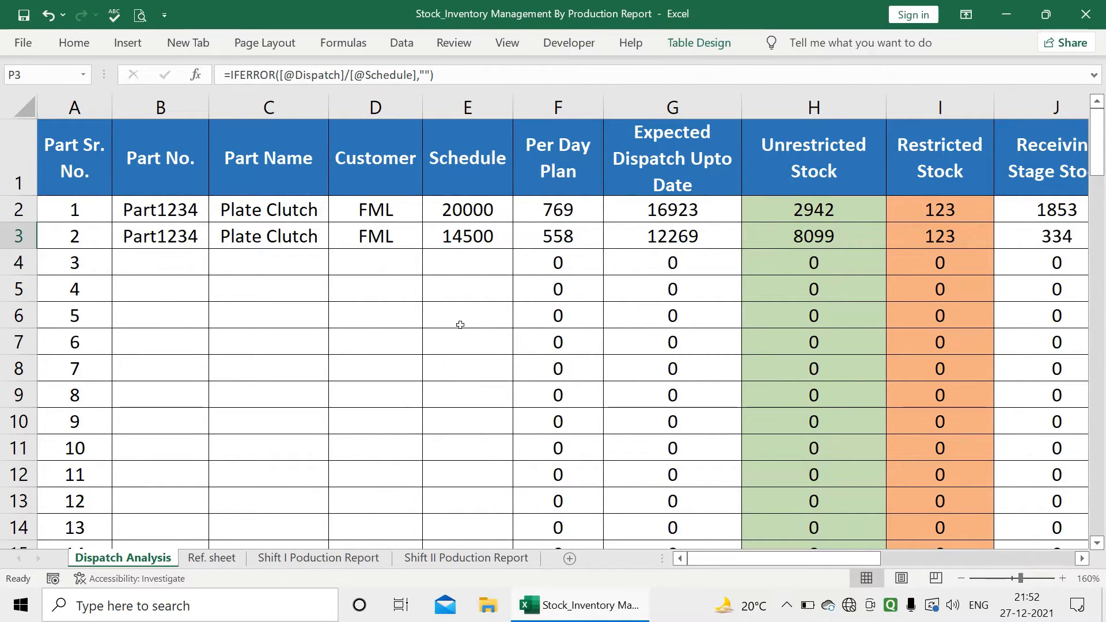
Step: Return to the Shift I Poduction Report sheet and review the full Set Holidays row, L2:U2
{"action": "left_click", "coordinate": [293, 558]}
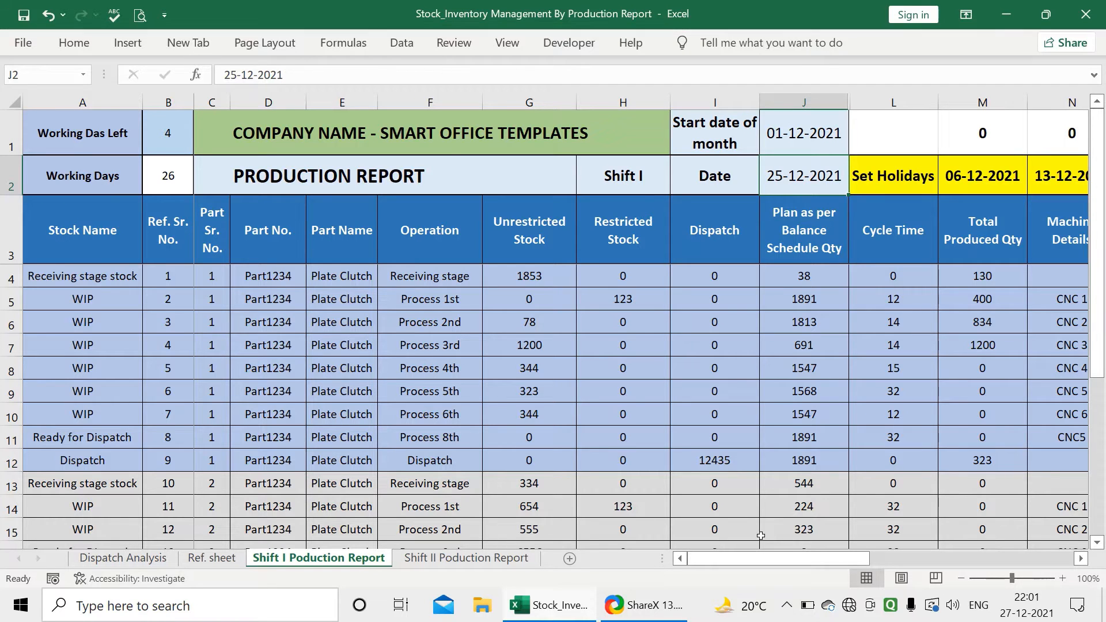
{"action": "left_click_drag", "start_coordinate": [777, 559], "coordinate": [840, 567]}
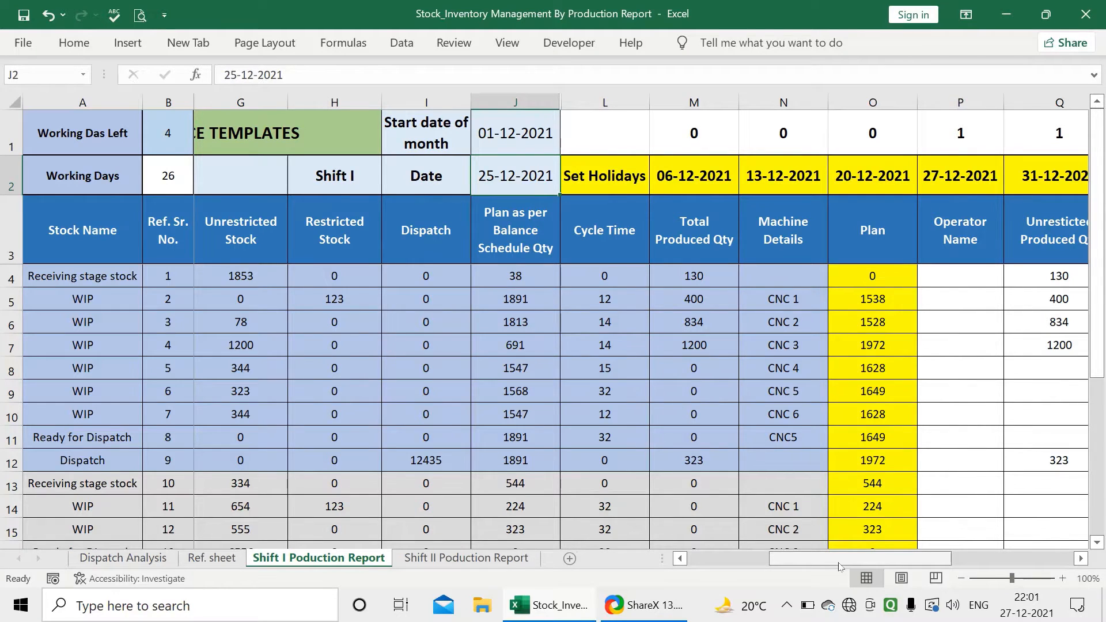
{"action": "left_click_drag", "start_coordinate": [840, 568], "coordinate": [860, 569]}
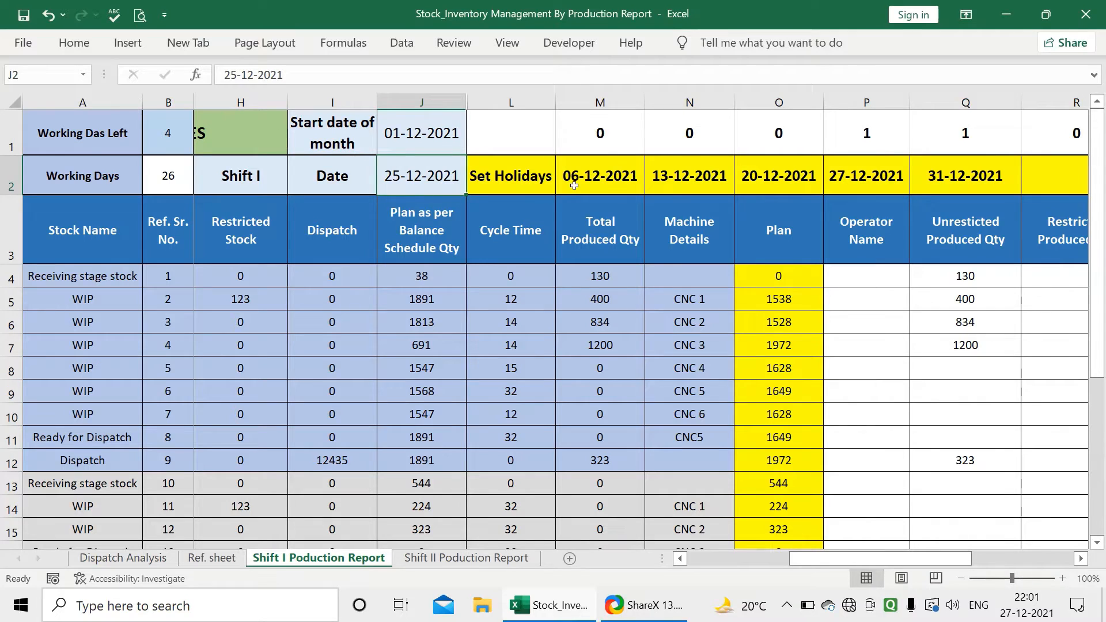
{"action": "left_click_drag", "start_coordinate": [546, 176], "coordinate": [1037, 175]}
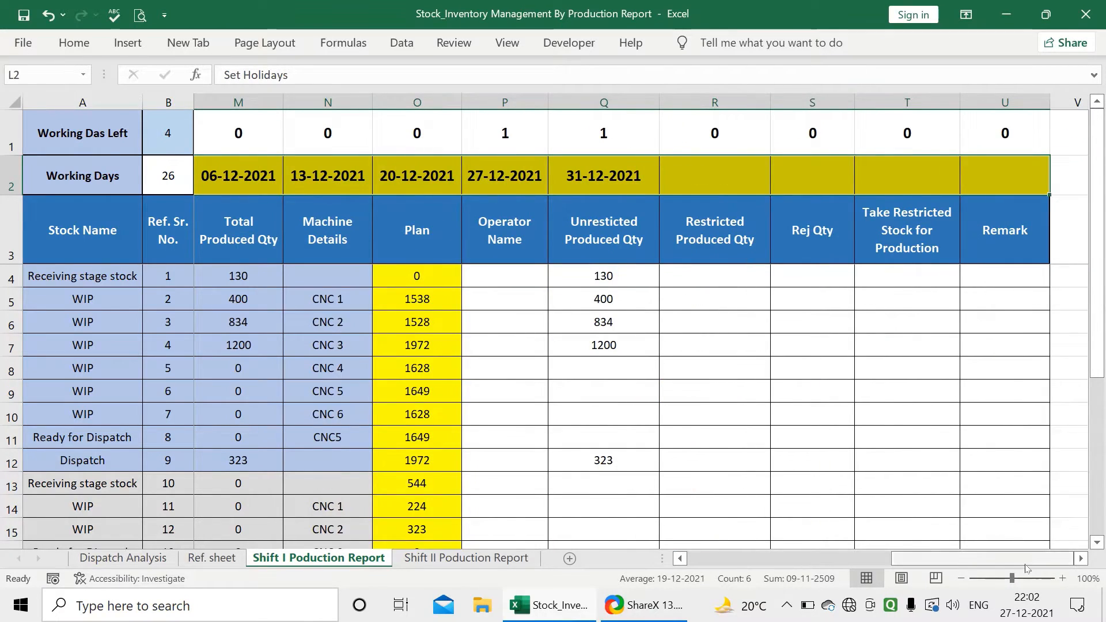
{"action": "left_click_drag", "start_coordinate": [1026, 562], "coordinate": [945, 576]}
{"action": "left_click", "coordinate": [912, 483]}
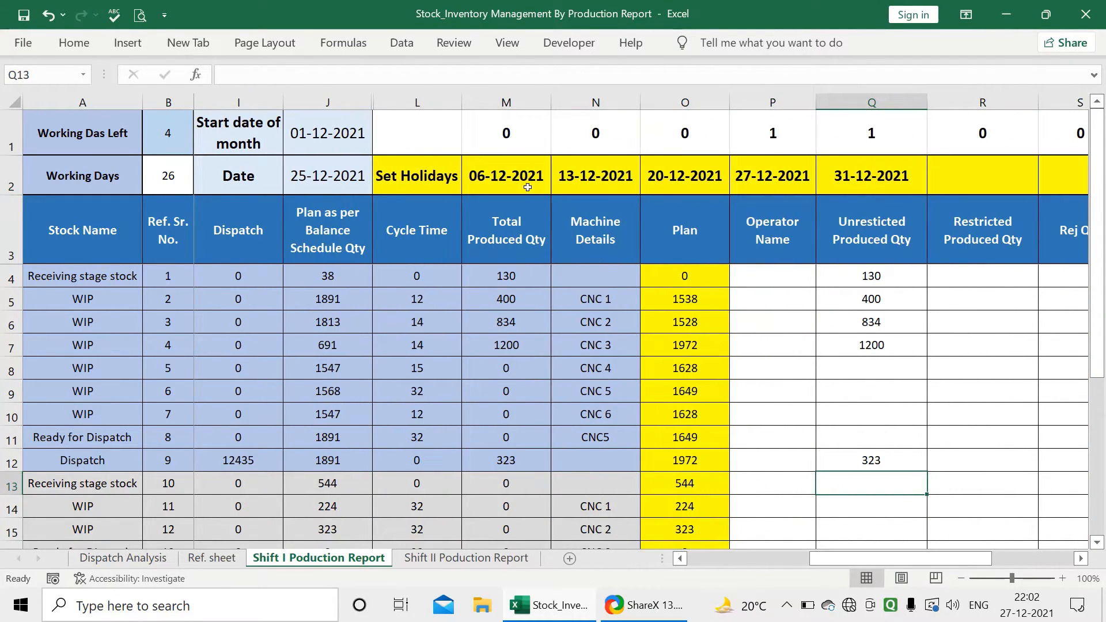
Step: Highlight the holiday dates entered in M2:Q2 and return to the unrestricted produced quantity in Q4
{"action": "left_click_drag", "start_coordinate": [526, 185], "coordinate": [823, 168]}
{"action": "left_click", "coordinate": [823, 168]}
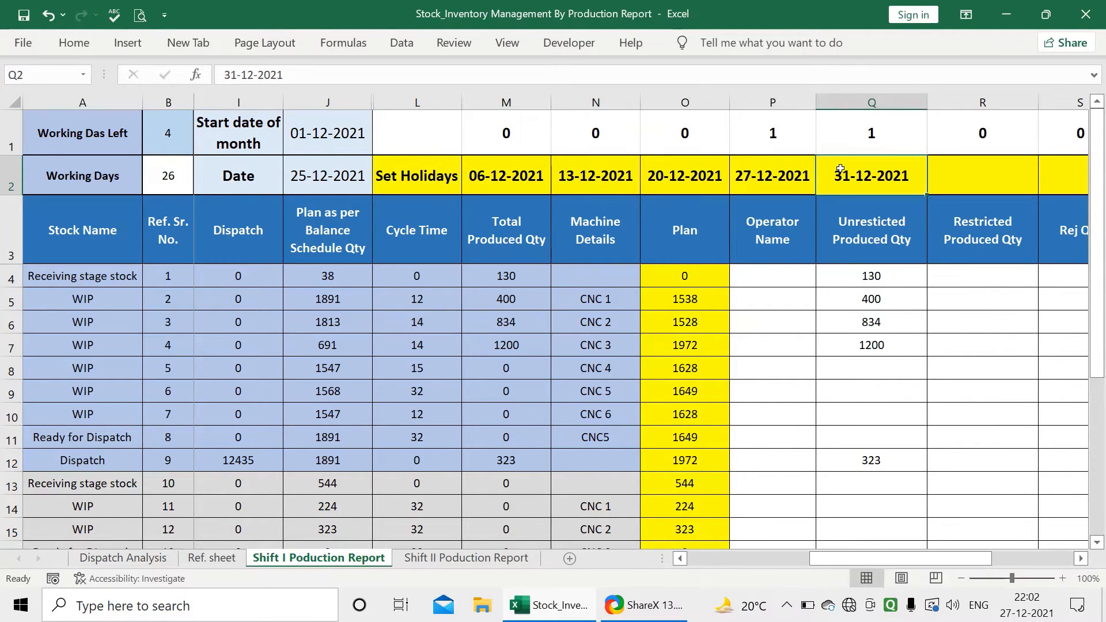
{"action": "left_click_drag", "start_coordinate": [548, 170], "coordinate": [827, 167]}
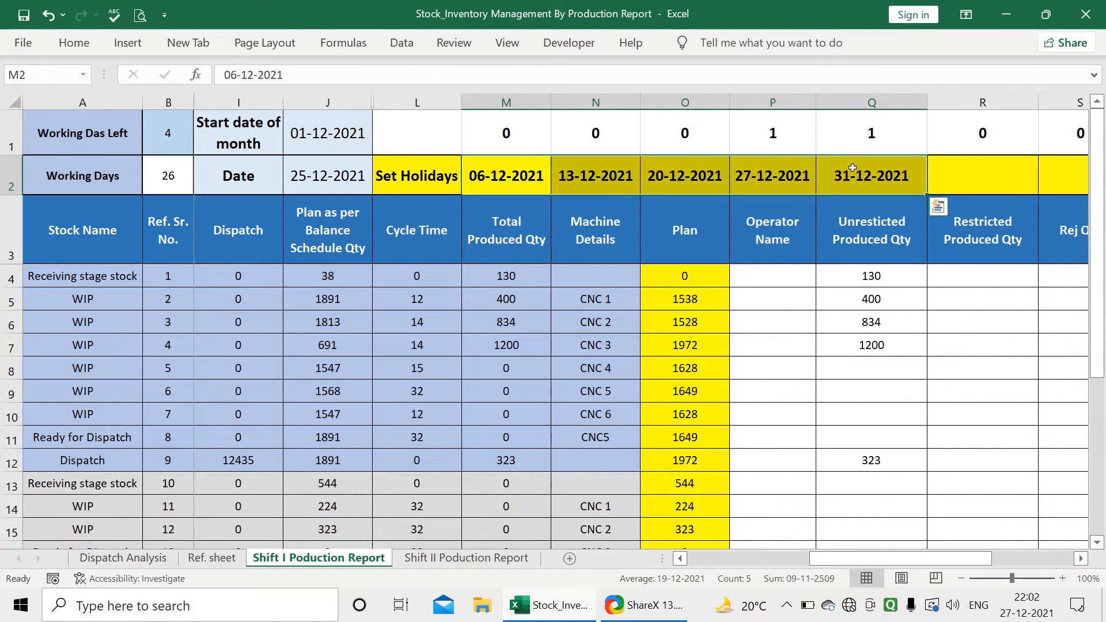
{"action": "left_click", "coordinate": [819, 271]}
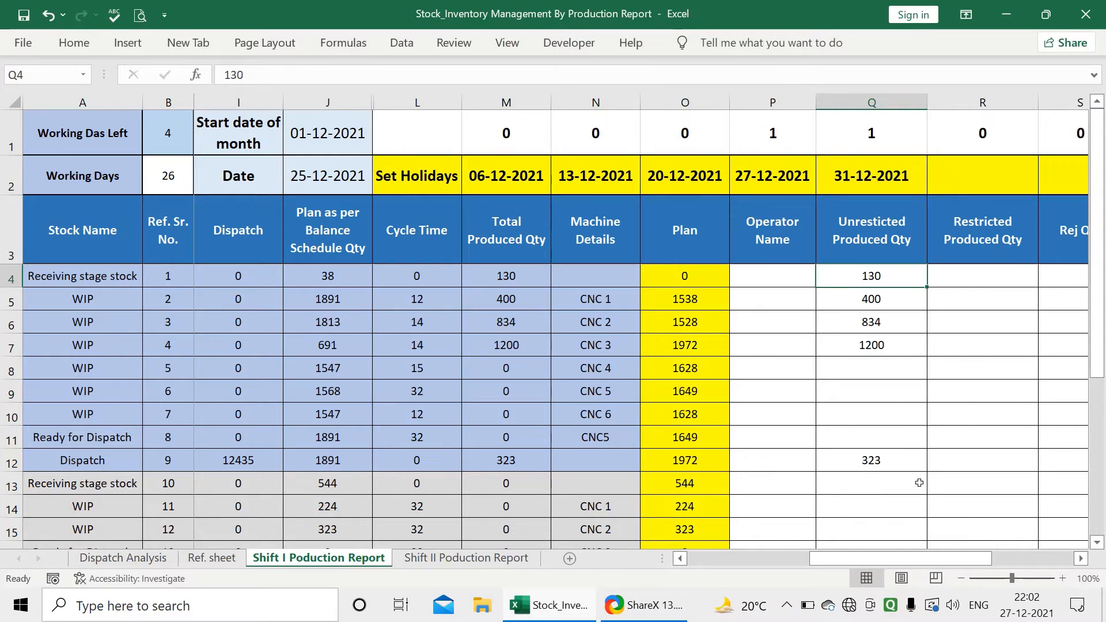
Step: Review the Balance Dispatched Qty of both parts in N2 and N3 of the Dispatch Analysis sheet
{"action": "left_click_drag", "start_coordinate": [954, 558], "coordinate": [751, 525]}
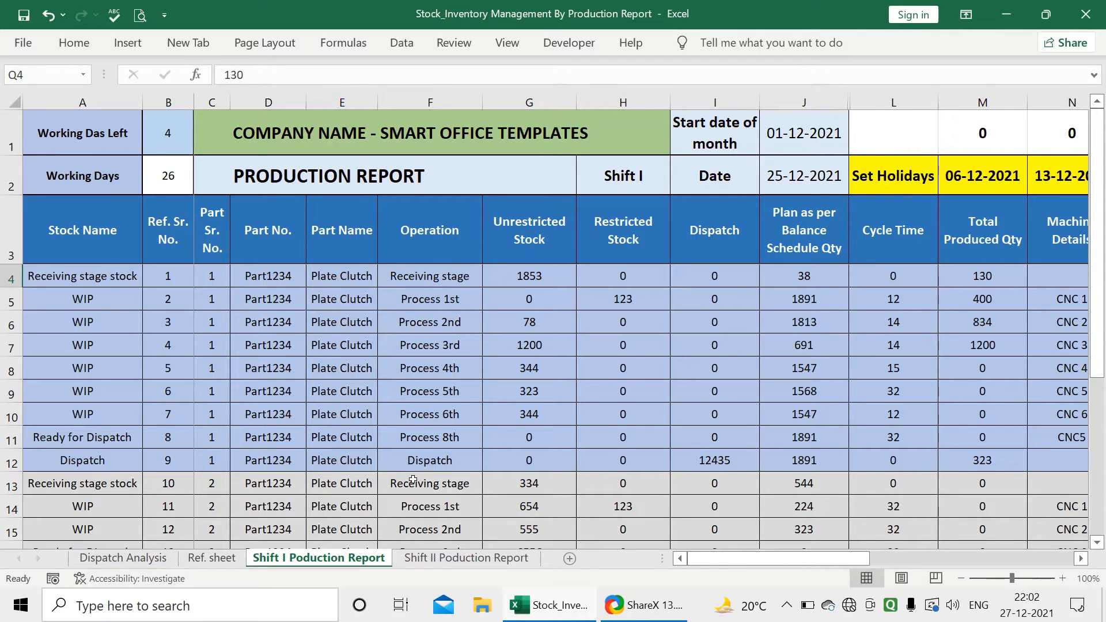
{"action": "left_click", "coordinate": [152, 558]}
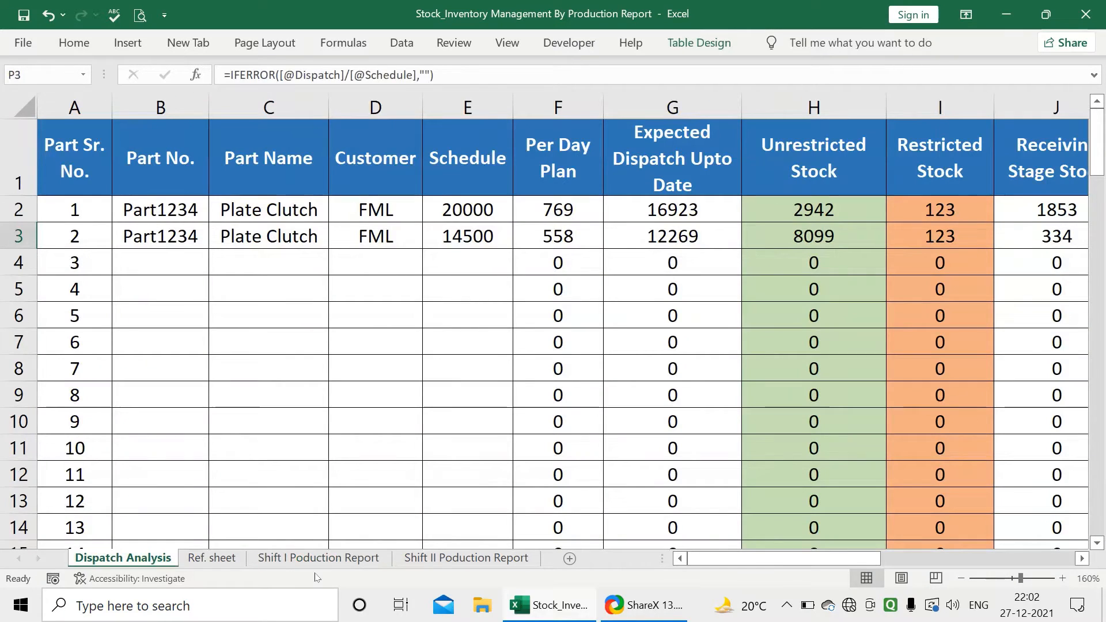
{"action": "left_click_drag", "start_coordinate": [783, 562], "coordinate": [1062, 570]}
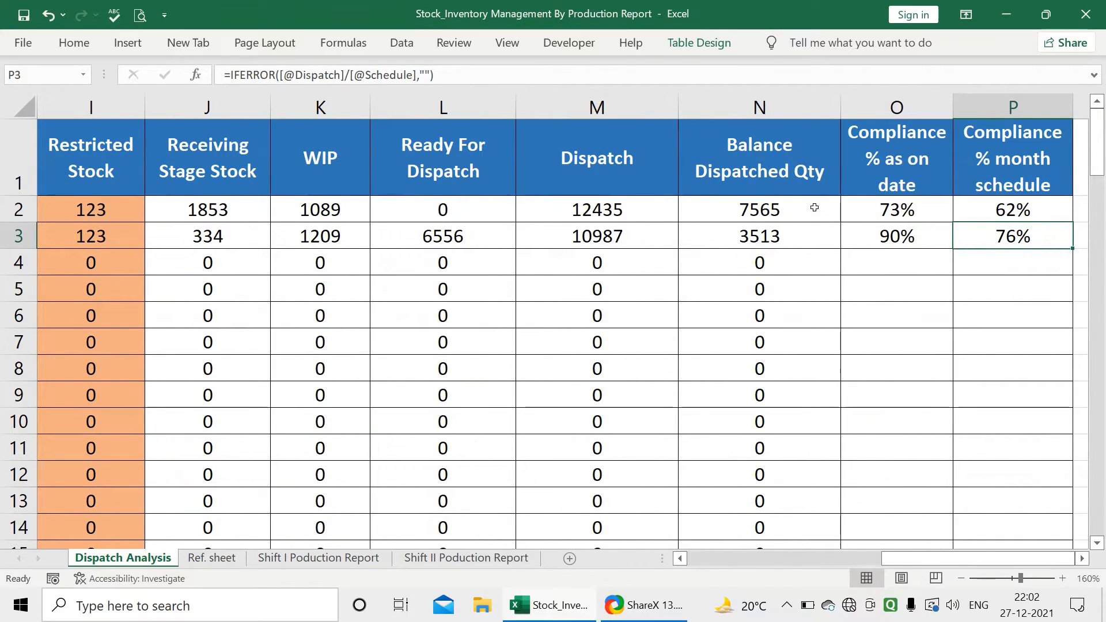
{"action": "left_click", "coordinate": [813, 208]}
{"action": "left_click", "coordinate": [814, 228]}
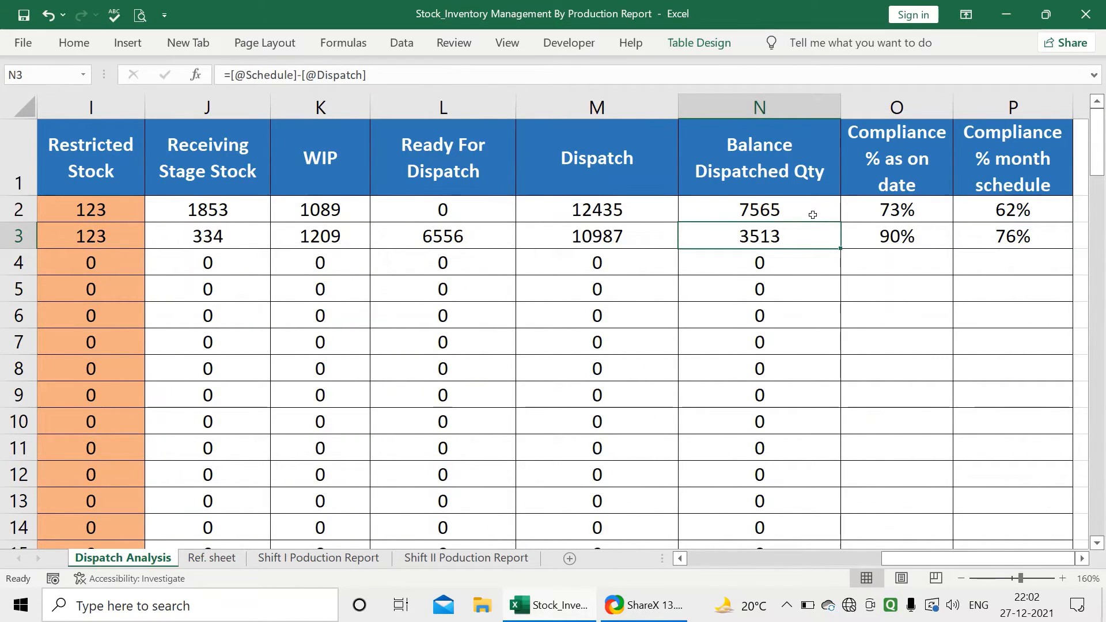
Step: Return to the Shift I Poduction Report sheet and select the report date in J2
{"action": "left_click", "coordinate": [349, 559]}
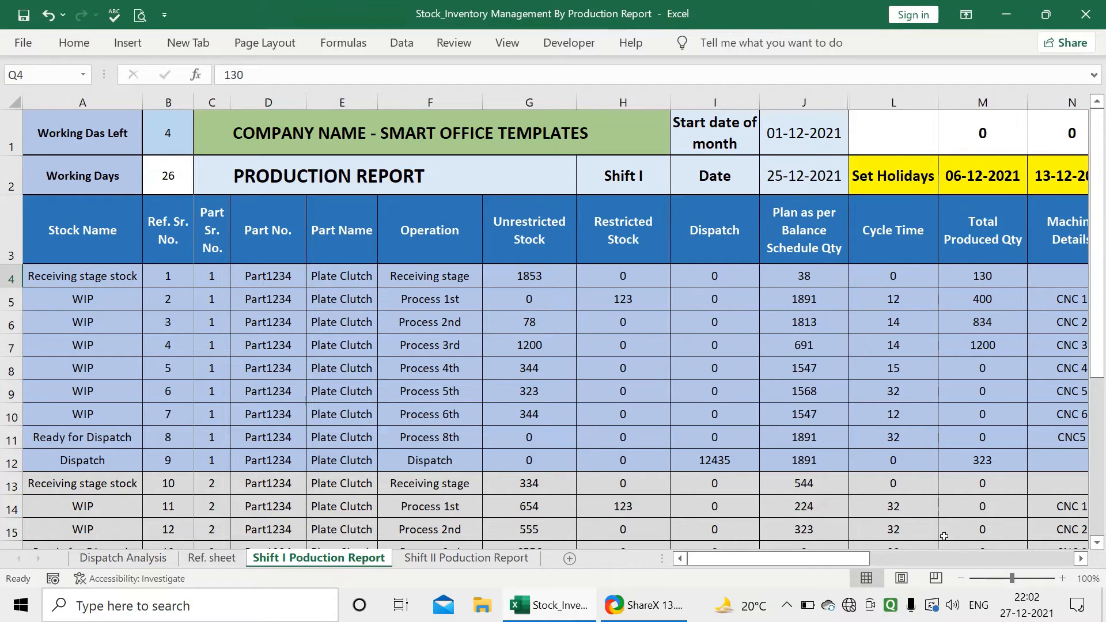
{"action": "left_click_drag", "start_coordinate": [803, 557], "coordinate": [765, 513]}
{"action": "left_click", "coordinate": [818, 190]}
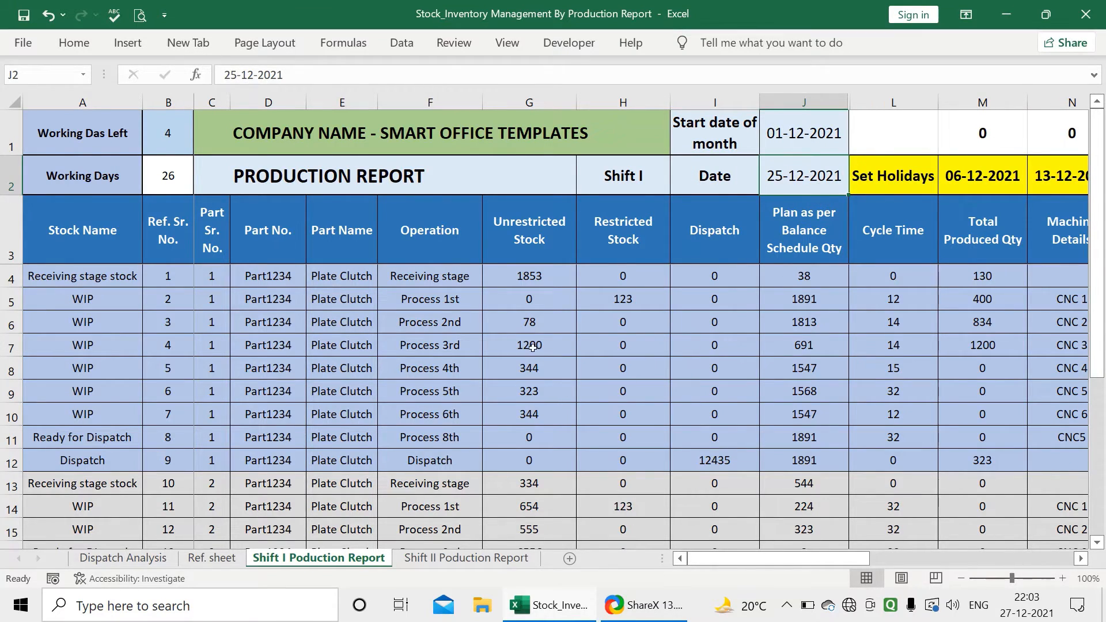
Step: Save the workbook in the Production report folder as "25.12.2021 Stock_Inventory Management By Production Report" and widen that folder's Name column
{"action": "left_click", "coordinate": [23, 42]}
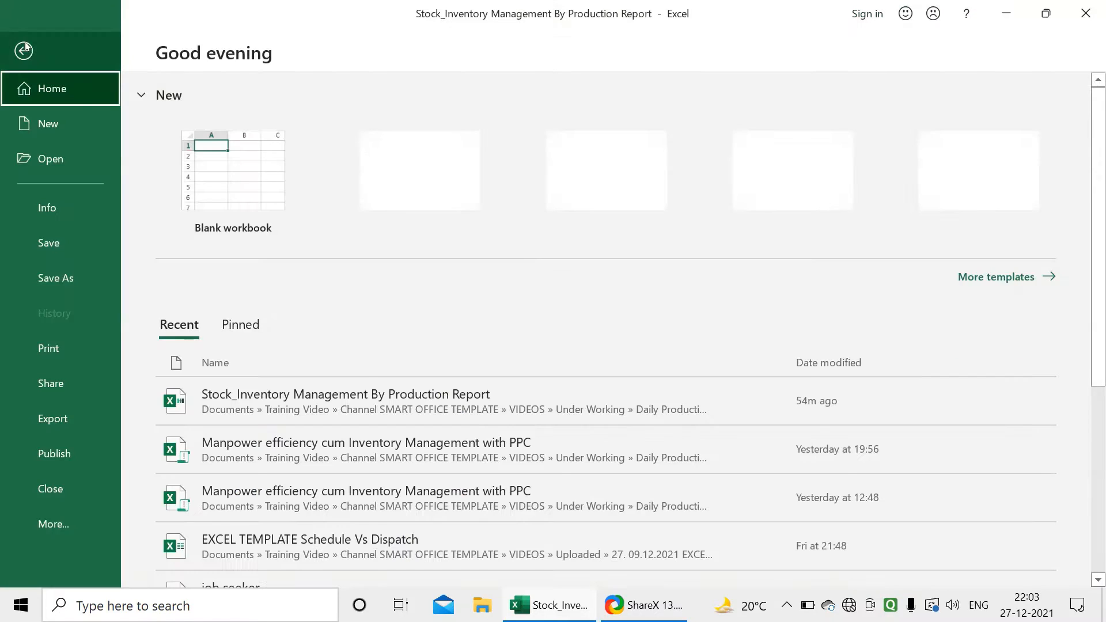
{"action": "left_click", "coordinate": [72, 272]}
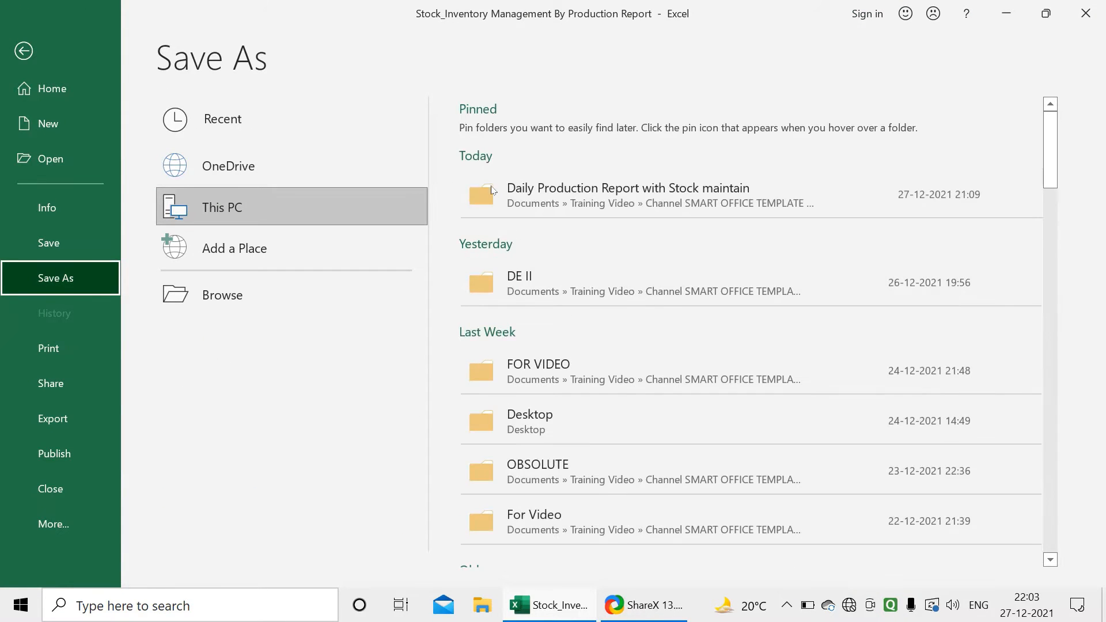
{"action": "left_click", "coordinate": [555, 204]}
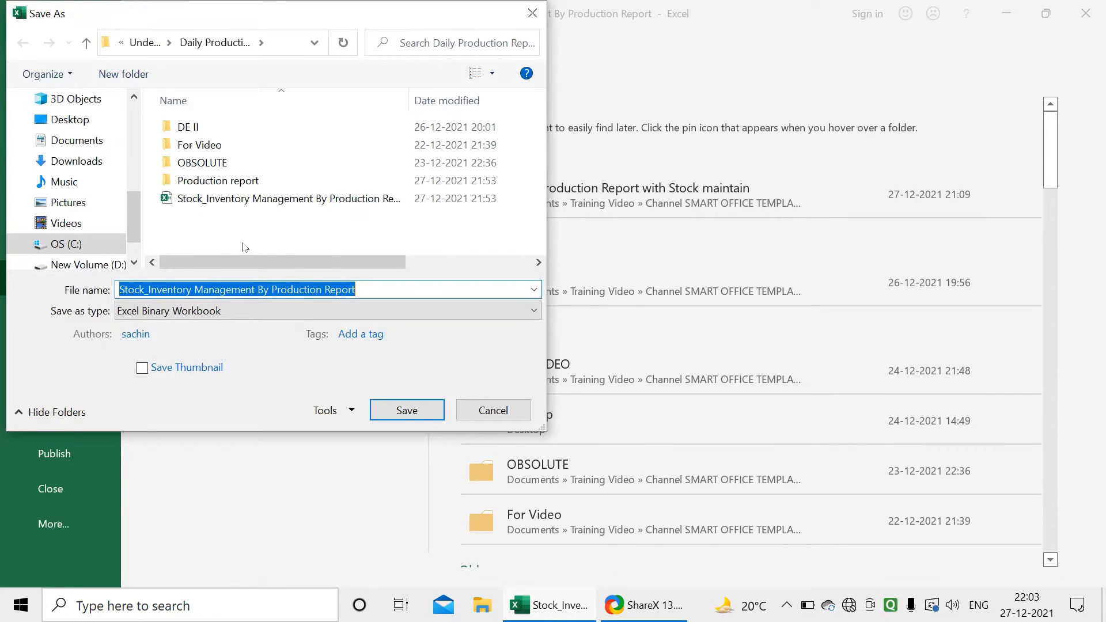
{"action": "double_click", "coordinate": [204, 182]}
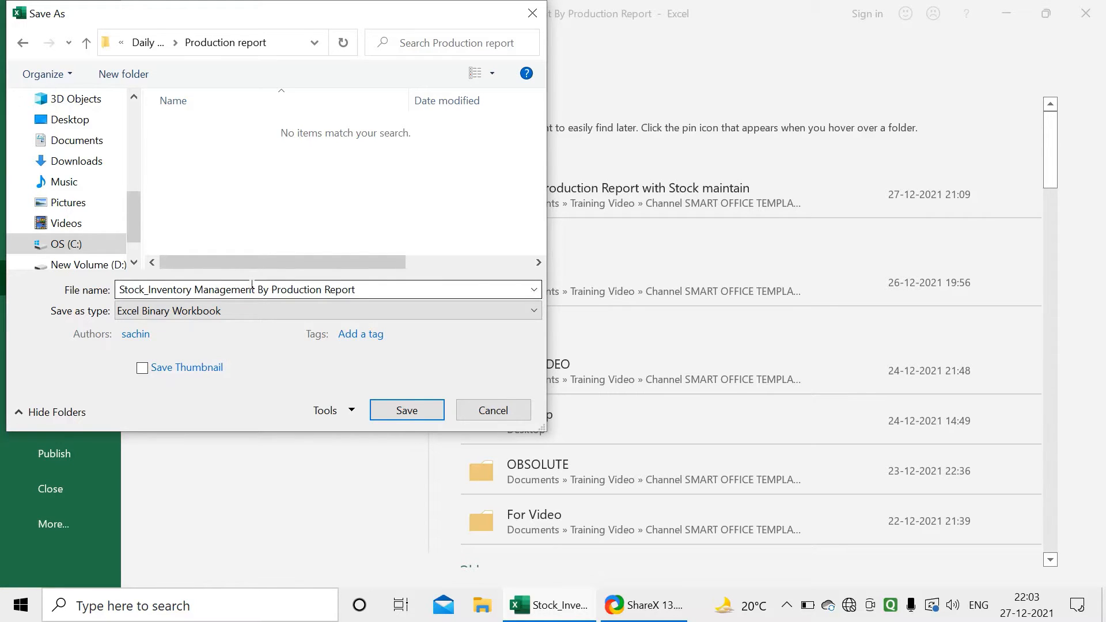
{"action": "left_click", "coordinate": [122, 289]}
{"action": "left_click", "coordinate": [132, 288]}
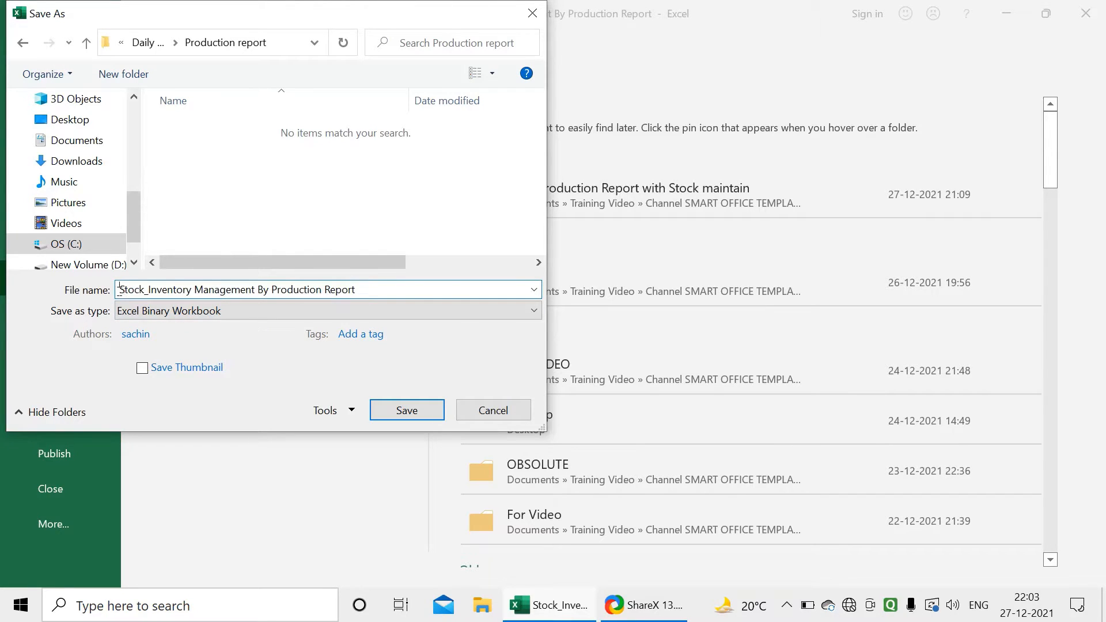
{"action": "type", "text": "25.12"}
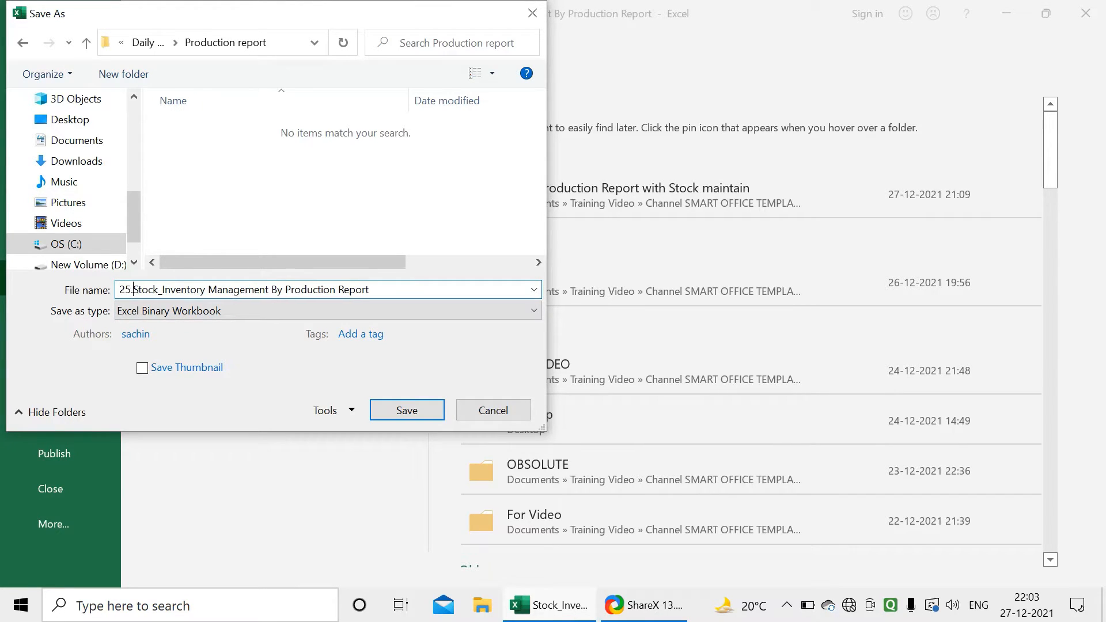
{"action": "type", "text": ".2021"}
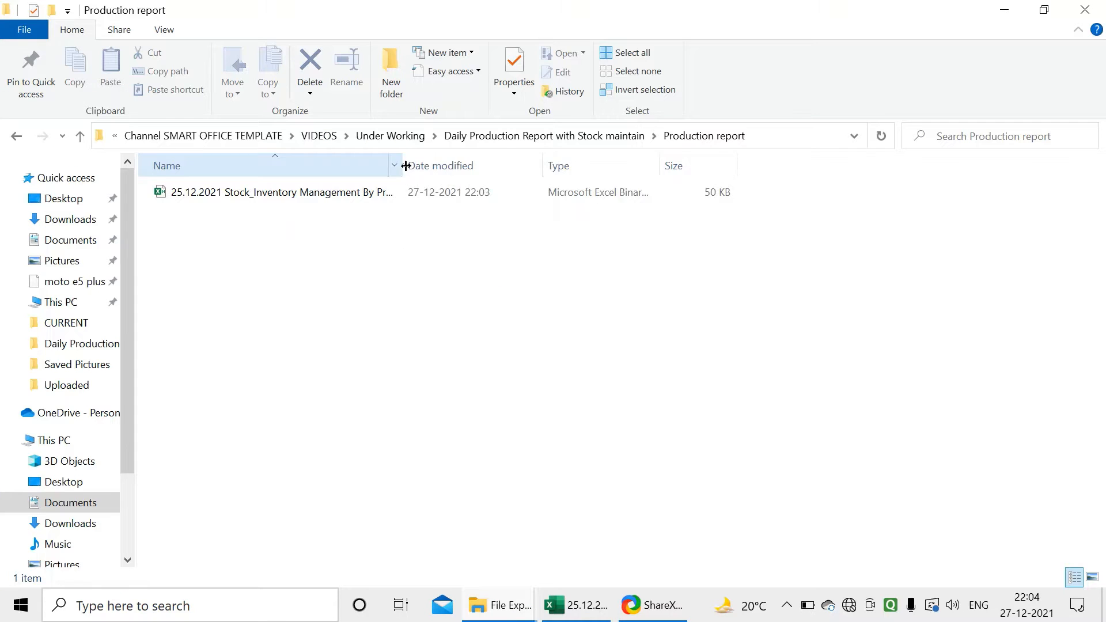
{"action": "left_click_drag", "start_coordinate": [404, 163], "coordinate": [527, 163]}
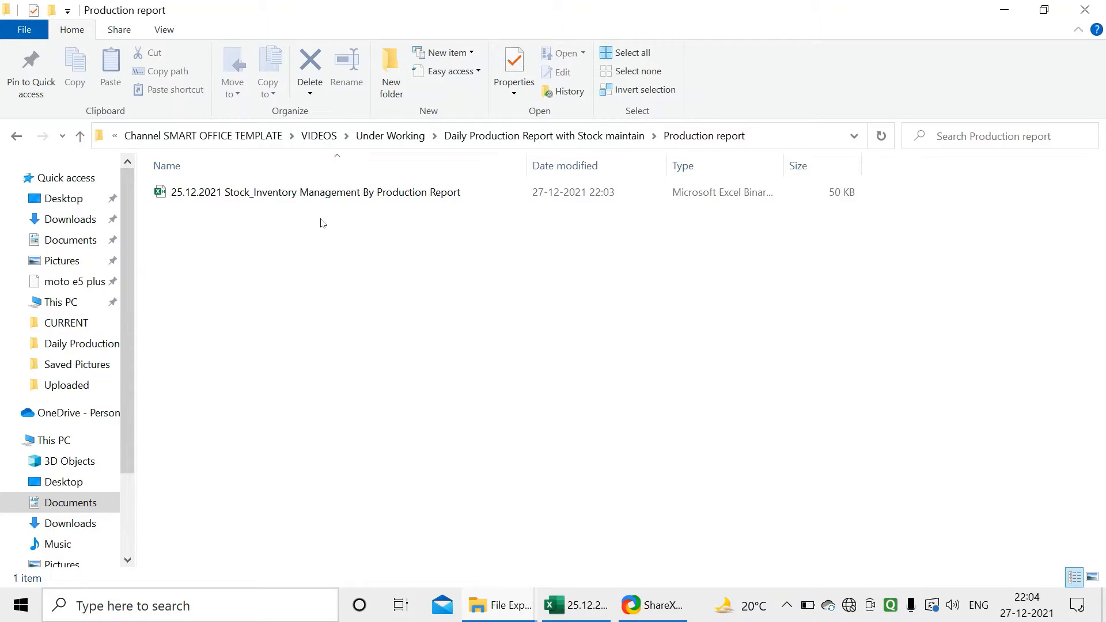
Step: Return to the saved workbook and review the unrestricted produced quantities in Q4:Q12 of the Shift I sheet
{"action": "left_click", "coordinate": [557, 607]}
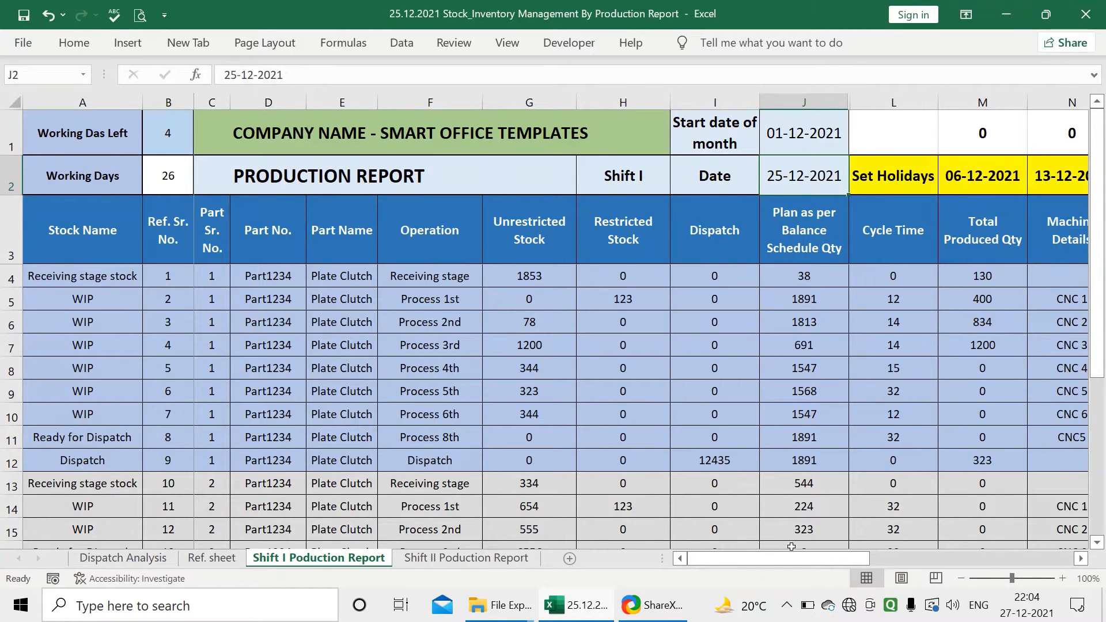
{"action": "left_click_drag", "start_coordinate": [792, 557], "coordinate": [941, 558]}
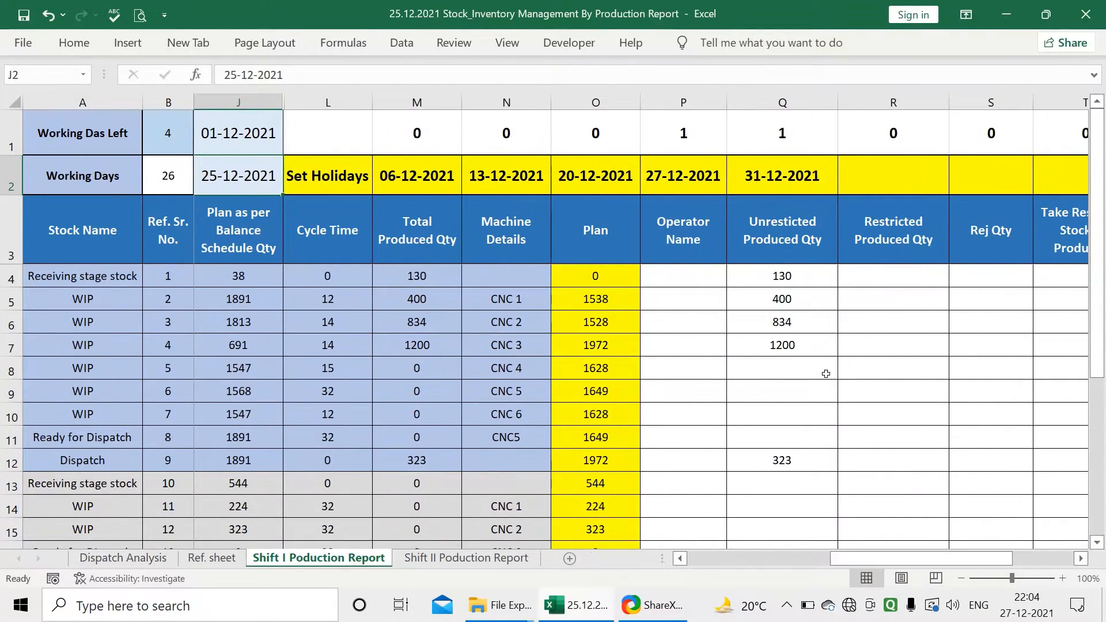
{"action": "scroll", "coordinate": [825, 374], "scroll_direction": "down", "scroll_amount": 4}
{"action": "scroll", "coordinate": [789, 371], "scroll_direction": "up", "scroll_amount": 4}
{"action": "left_click_drag", "start_coordinate": [795, 276], "coordinate": [800, 461]}
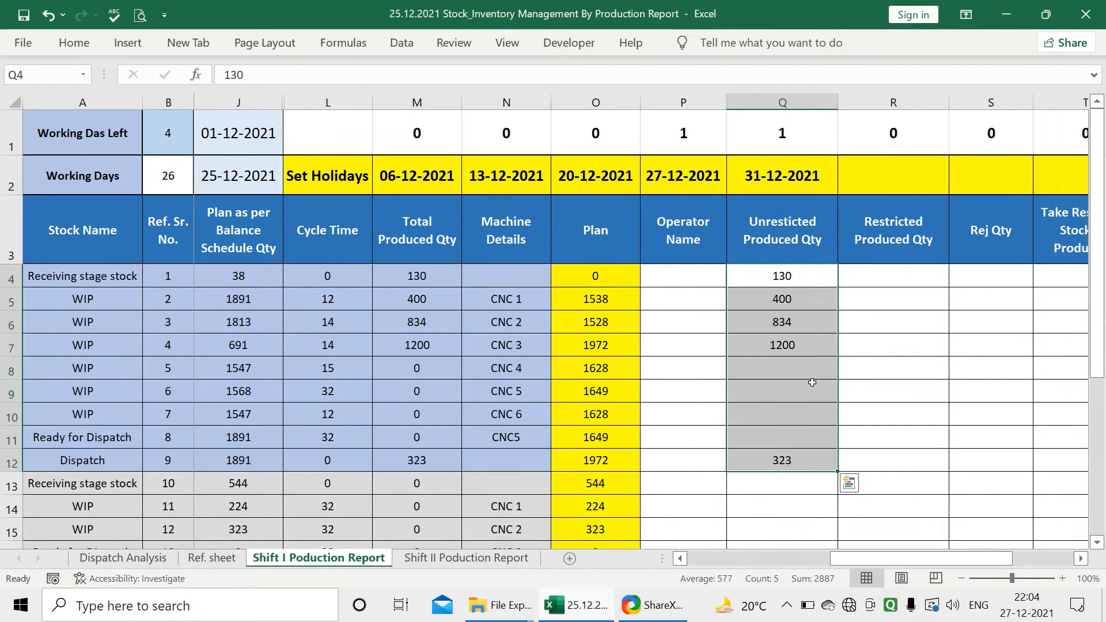
{"action": "left_click", "coordinate": [797, 341]}
{"action": "left_click", "coordinate": [796, 316]}
{"action": "left_click", "coordinate": [795, 301]}
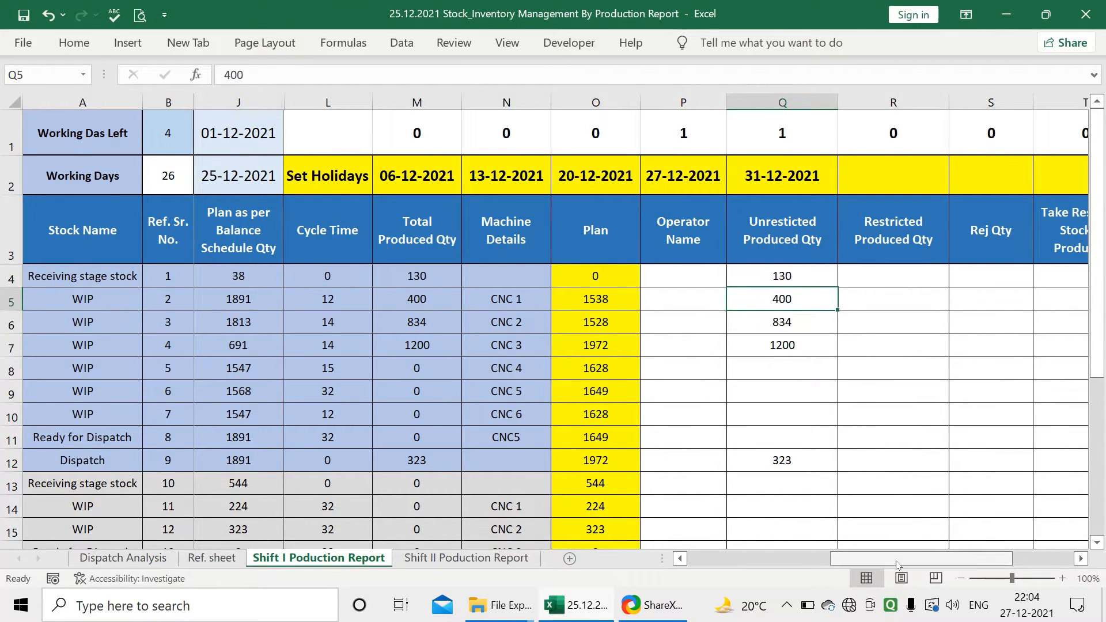
{"action": "left_click_drag", "start_coordinate": [896, 562], "coordinate": [734, 567]}
Step: Check the saved 25.12.2021 file in the Production report folder, then close its workbook
{"action": "left_click", "coordinate": [510, 606]}
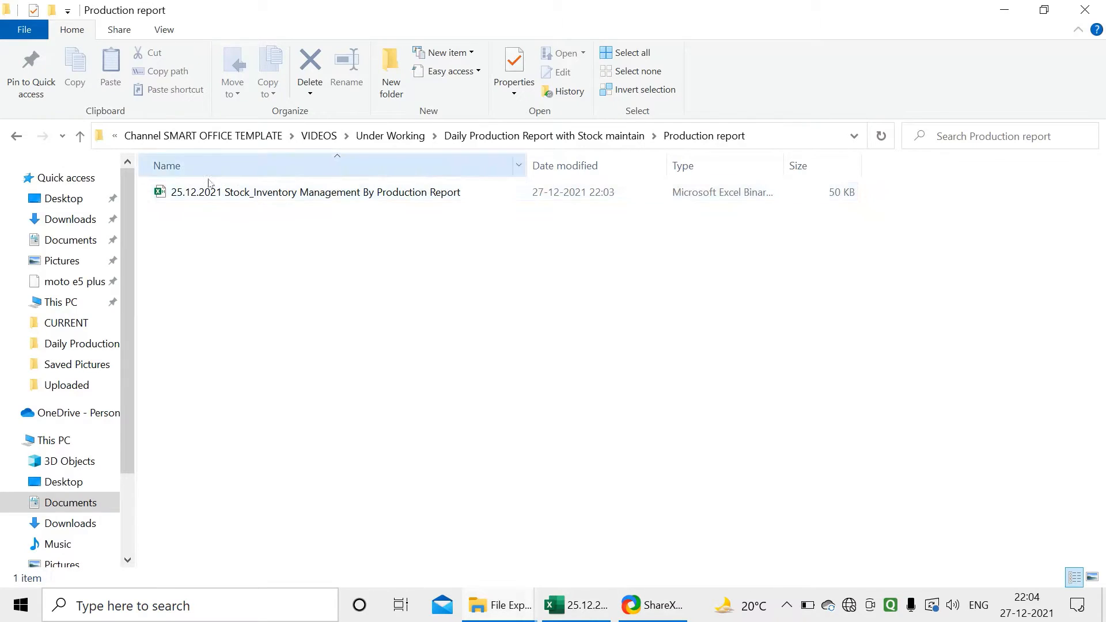
{"action": "left_click", "coordinate": [581, 613]}
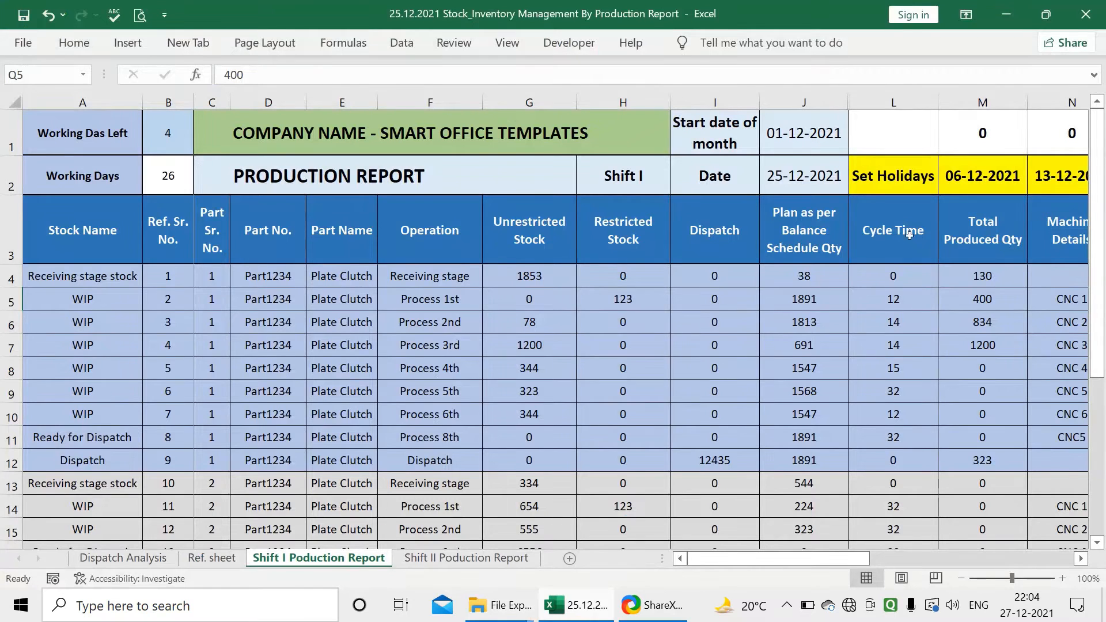
{"action": "left_click", "coordinate": [1085, 14]}
Step: Duplicate the 25.12.2021 production report file within the Production report folder
{"action": "left_click", "coordinate": [278, 199]}
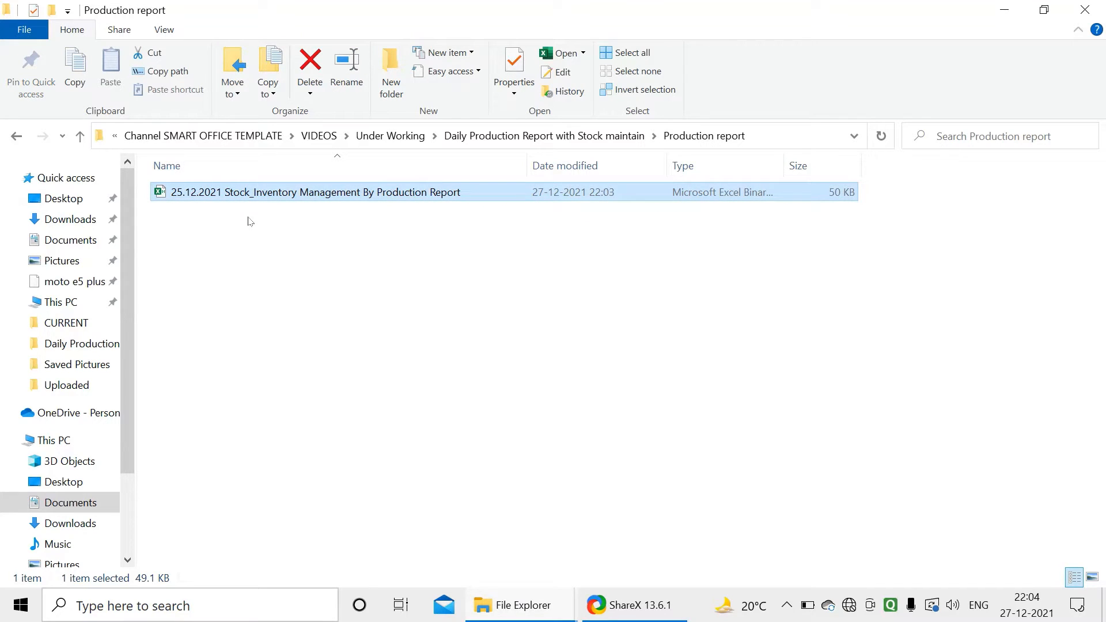
{"action": "key", "text": "ctrl+c"}
{"action": "key", "text": "ctrl+v"}
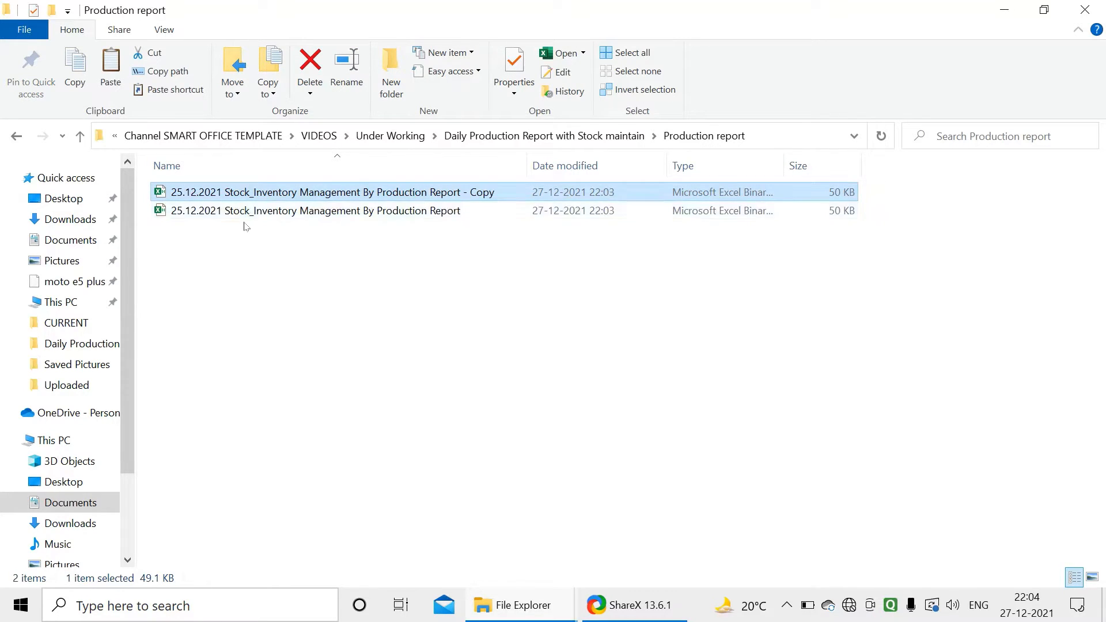
Step: Rename the copied file as "26.12.2021 Stock_Inventory Management By Production Report"
{"action": "left_click", "coordinate": [253, 194]}
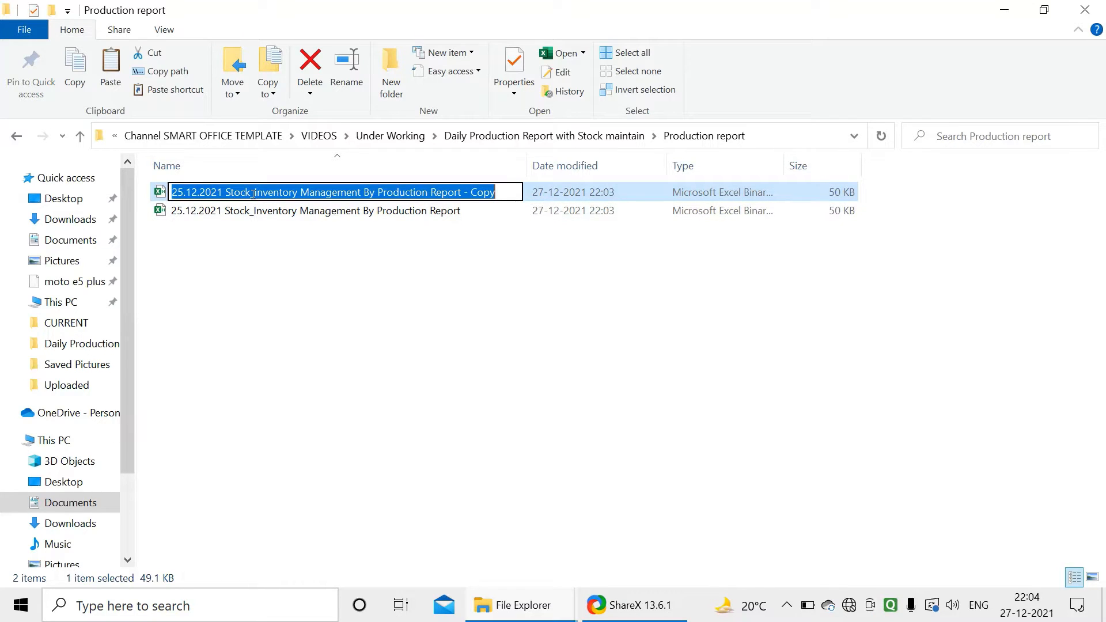
{"action": "left_click", "coordinate": [184, 192]}
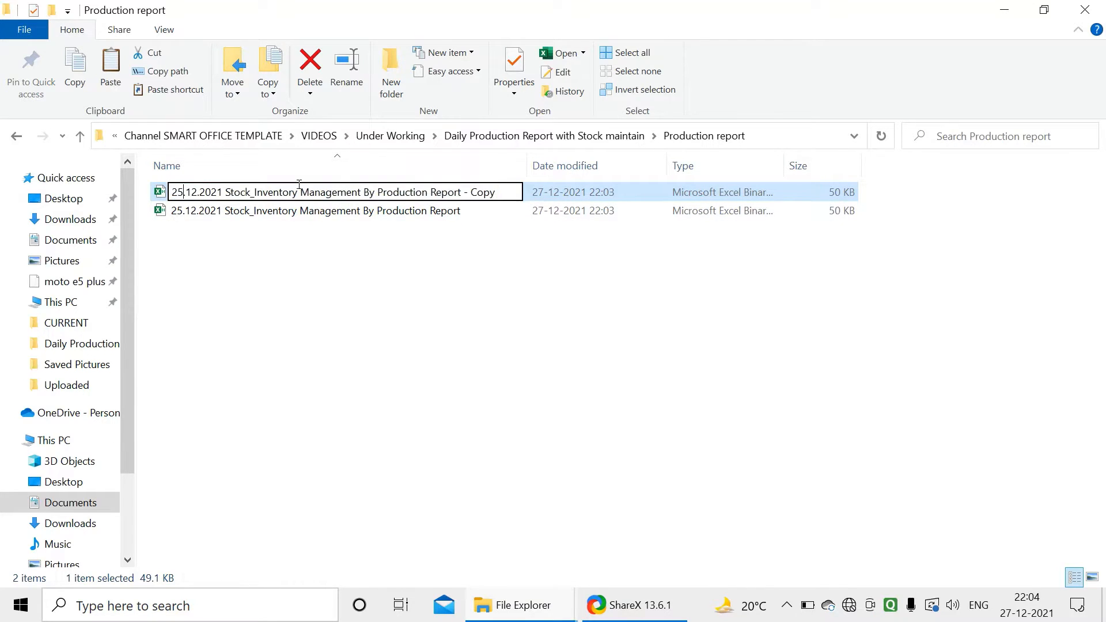
{"action": "key", "text": "BackSpace"}
{"action": "type", "text": "6"}
{"action": "left_click_drag", "start_coordinate": [461, 192], "coordinate": [515, 200]}
{"action": "key", "text": "BackSpace"}
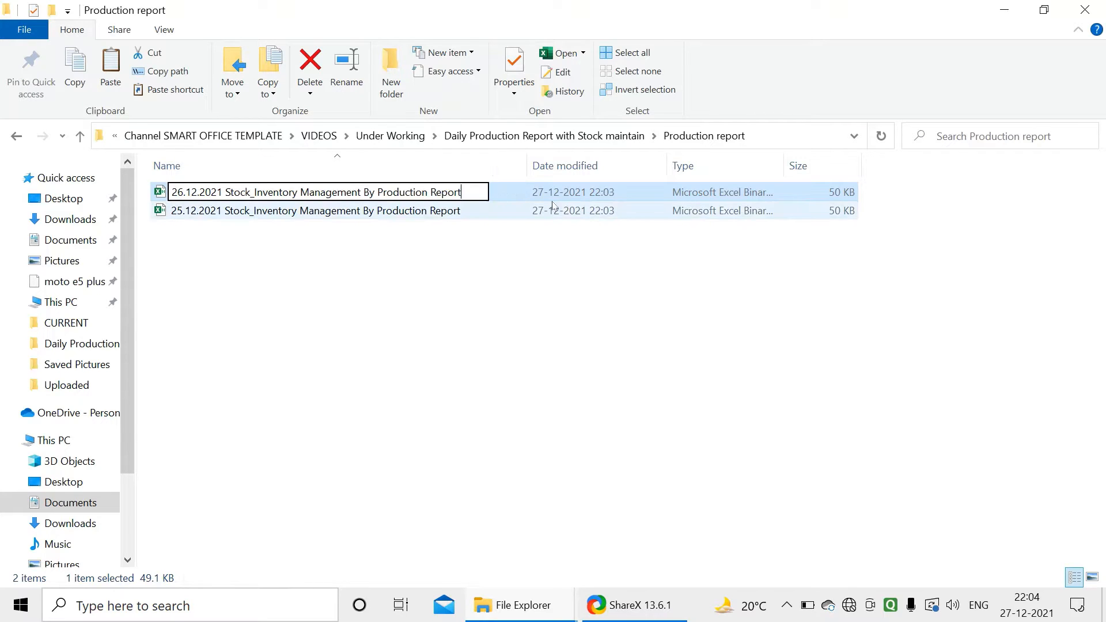
Step: Open the 26.12.2021 Stock_Inventory Management By Production Report workbook in Excel
{"action": "left_click", "coordinate": [261, 196]}
{"action": "left_click", "coordinate": [248, 212]}
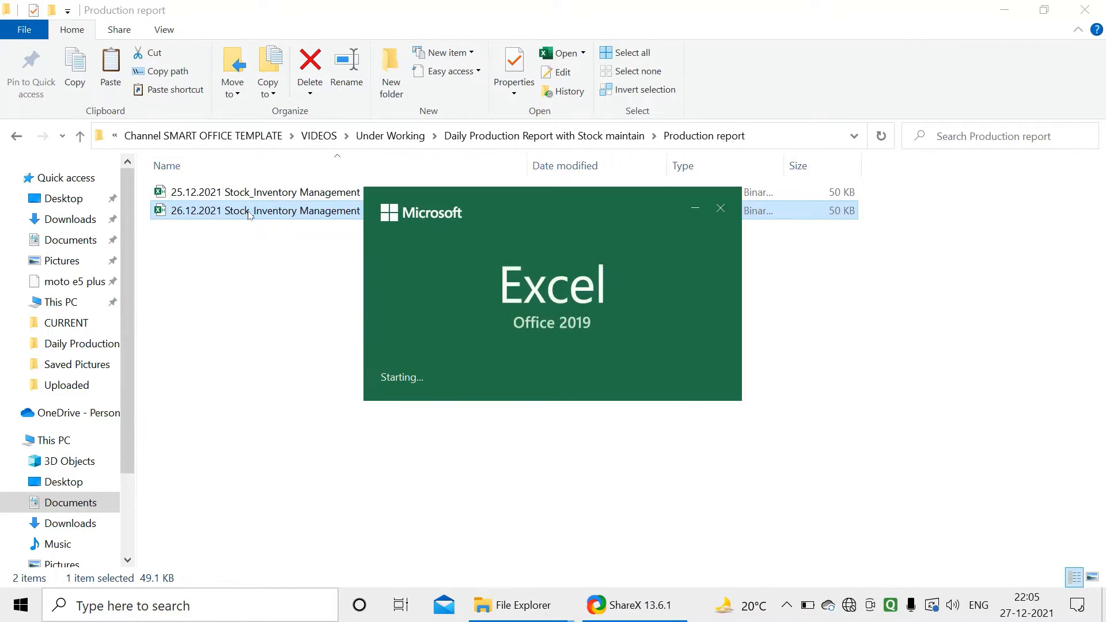
{"action": "left_click", "coordinate": [629, 248]}
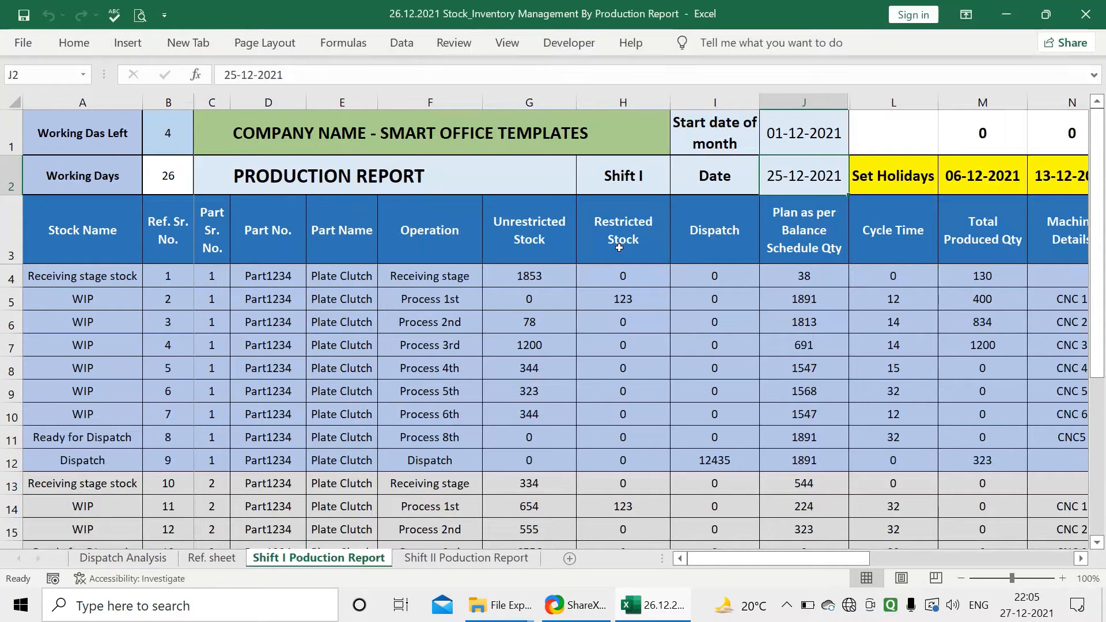
Step: Review the carried-over unrestricted produced quantities in Q4:Q8, then return to the Shift I report's first columns
{"action": "left_click_drag", "start_coordinate": [806, 557], "coordinate": [995, 536]}
{"action": "left_click_drag", "start_coordinate": [708, 279], "coordinate": [744, 364]}
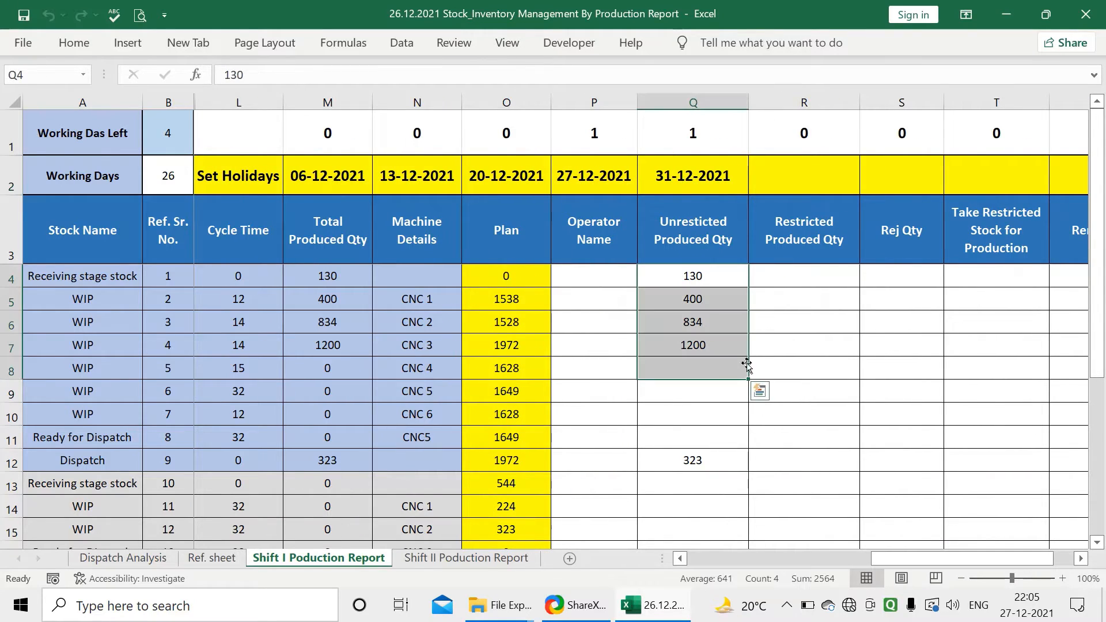
{"action": "left_click_drag", "start_coordinate": [899, 555], "coordinate": [754, 560]}
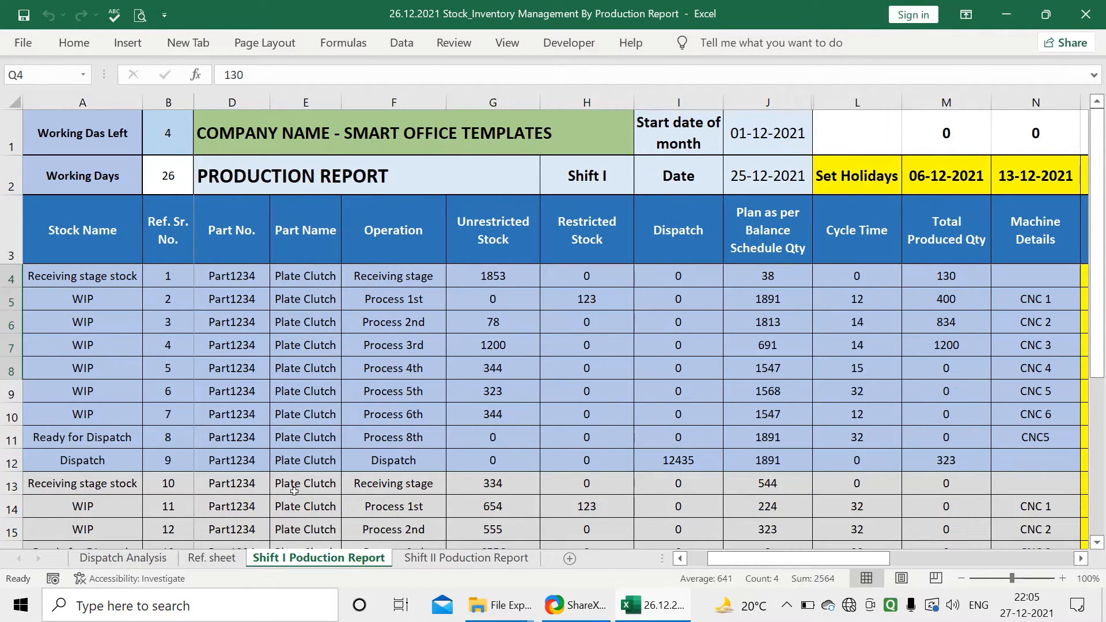
Step: Run the "Save Stock & Create Production Plan for Next Day" macro from the Ref. sheet
{"action": "left_click", "coordinate": [212, 557]}
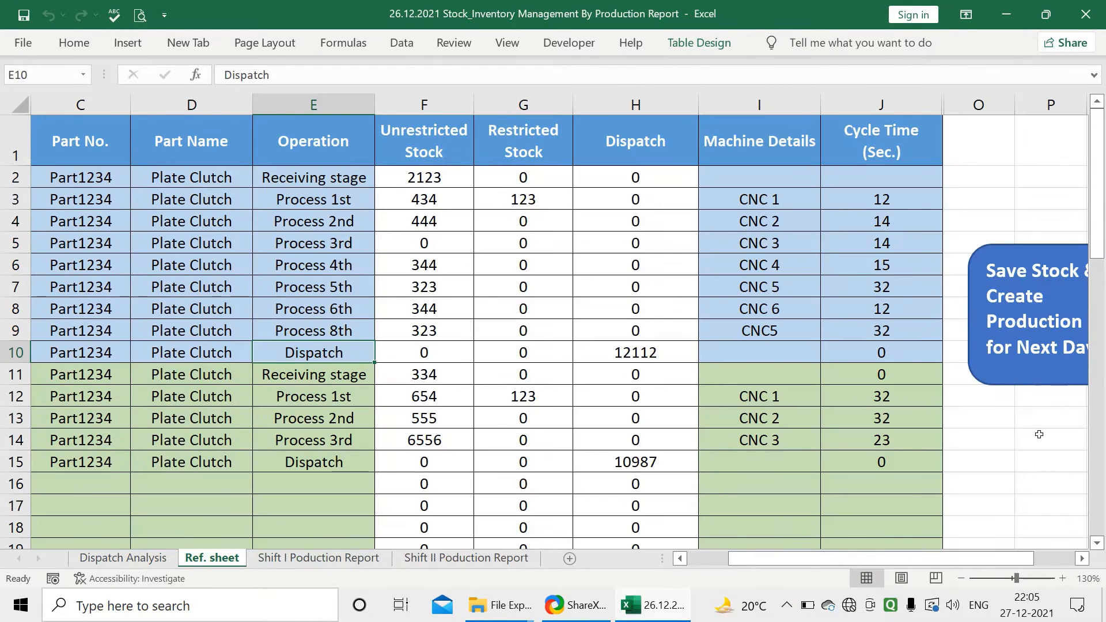
{"action": "left_click_drag", "start_coordinate": [985, 558], "coordinate": [1025, 558]}
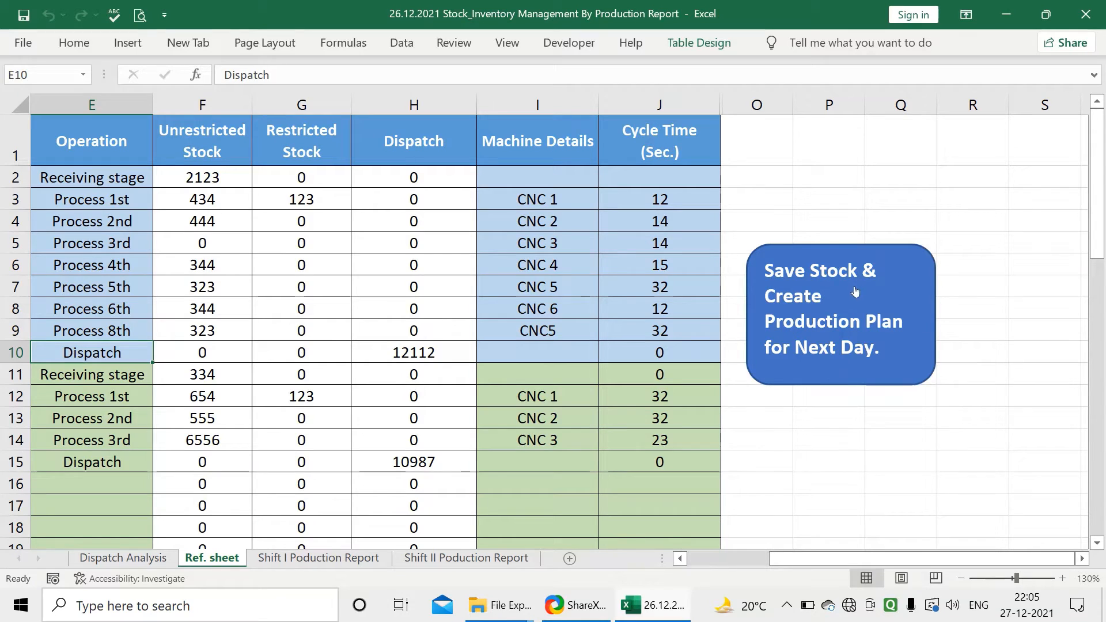
{"action": "left_click", "coordinate": [824, 328]}
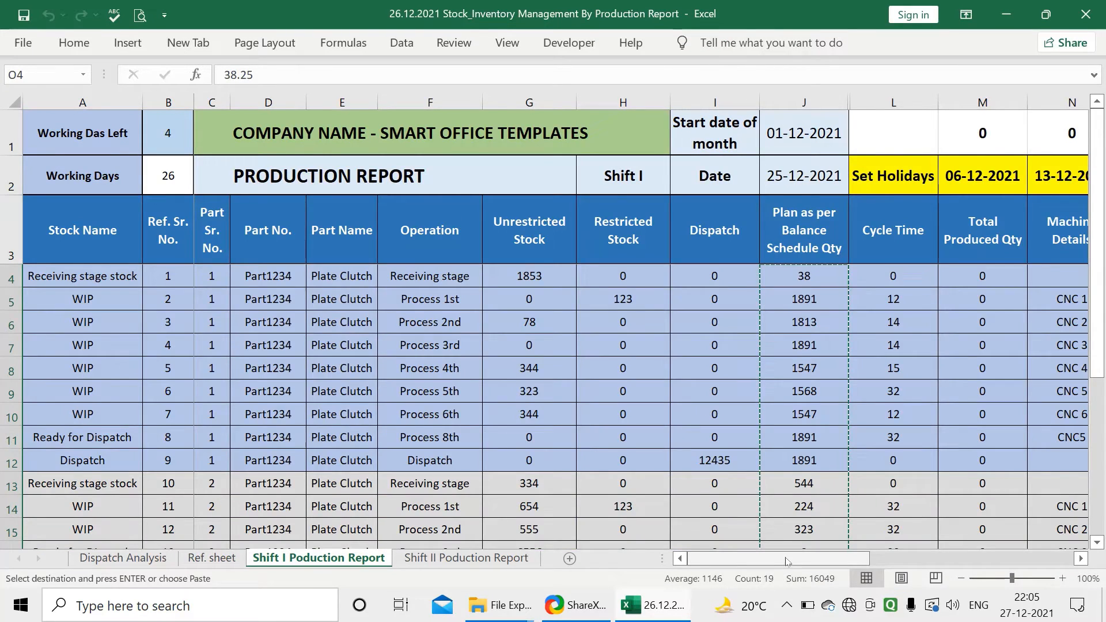
Step: Examine the Plan column and the production entry cells from Operator Name onward on the Shift I sheet
{"action": "left_click_drag", "start_coordinate": [787, 561], "coordinate": [990, 561]}
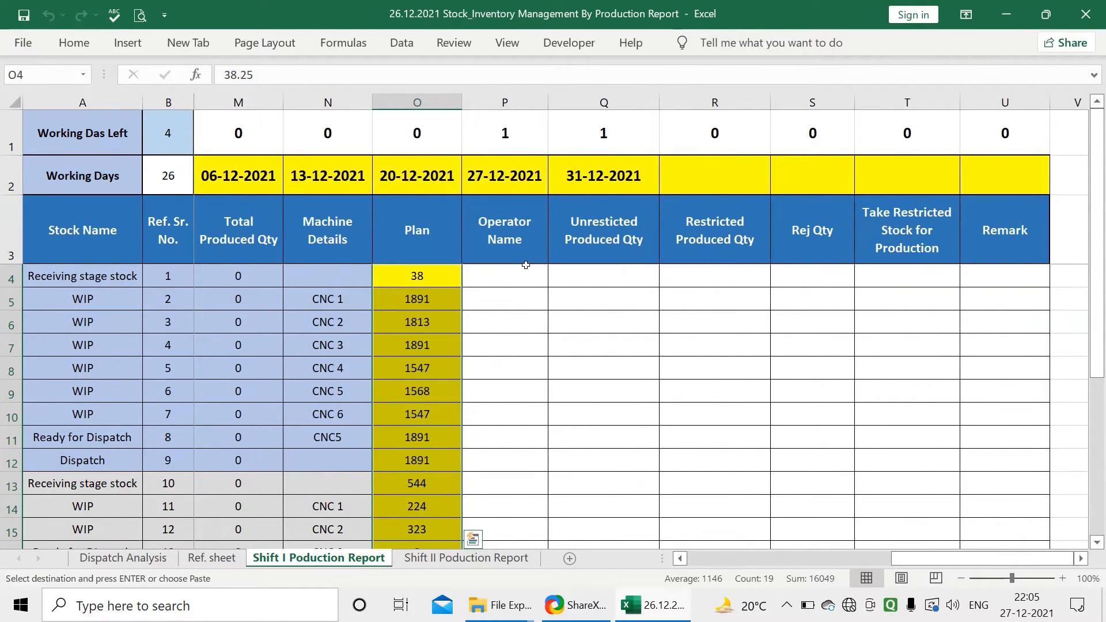
{"action": "left_click_drag", "start_coordinate": [525, 265], "coordinate": [907, 461]}
{"action": "left_click_drag", "start_coordinate": [947, 559], "coordinate": [884, 556]}
{"action": "left_click_drag", "start_coordinate": [610, 281], "coordinate": [600, 457]}
{"action": "left_click_drag", "start_coordinate": [861, 561], "coordinate": [961, 561]}
Step: Inspect the Shift II Poduction Report sheet's Plan column and highlight its entry cells P4:T13
{"action": "left_click", "coordinate": [505, 563]}
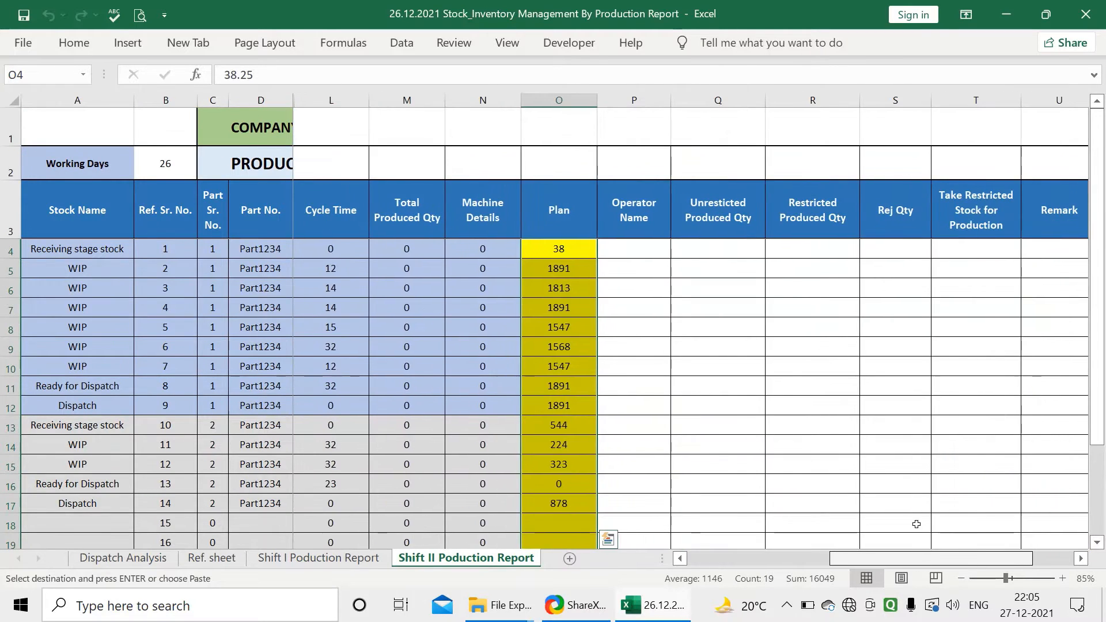
{"action": "left_click_drag", "start_coordinate": [633, 248], "coordinate": [957, 419]}
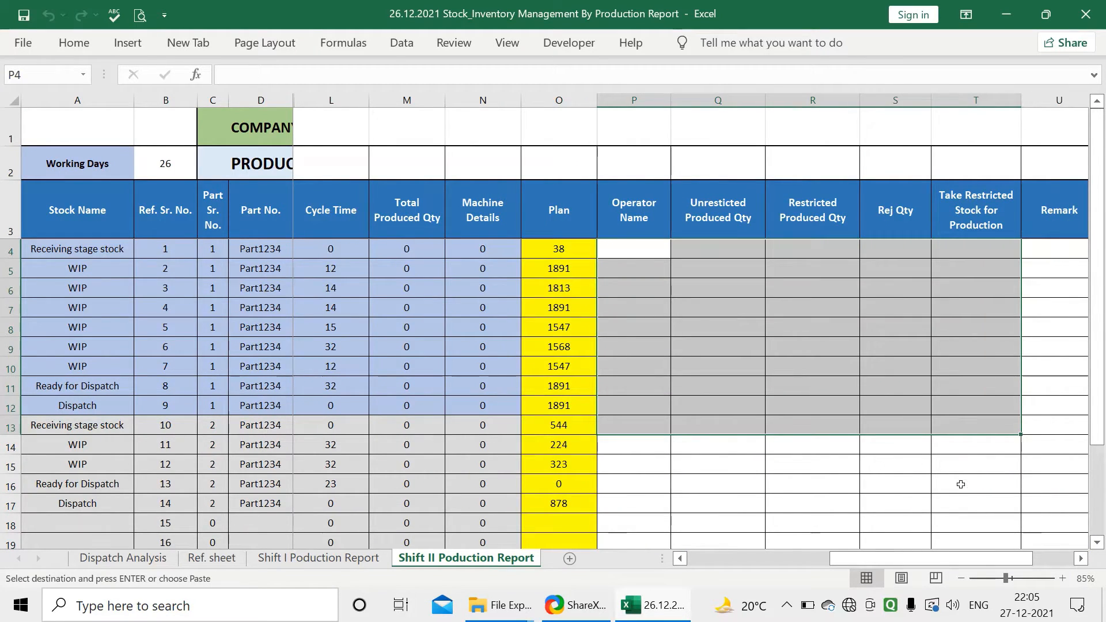
Step: Examine the Plan values in O4:O13 on the Shift II Poduction Report sheet and the stock columns before them
{"action": "left_click_drag", "start_coordinate": [927, 558], "coordinate": [875, 516]}
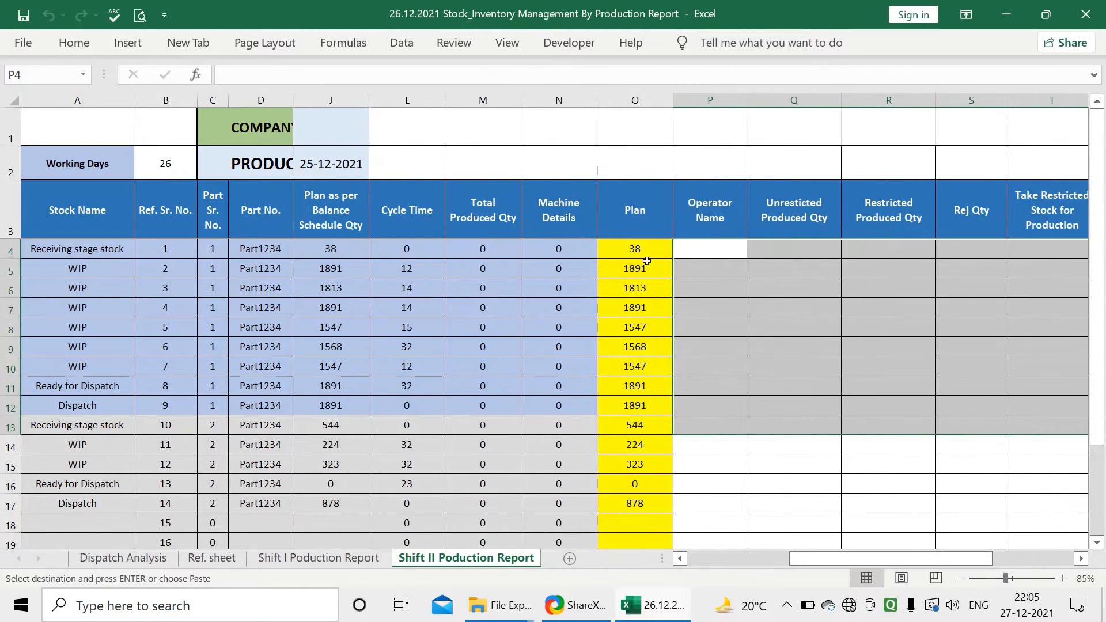
{"action": "left_click_drag", "start_coordinate": [635, 248], "coordinate": [639, 426]}
{"action": "key", "text": "ctrl+v"}
{"action": "left_click", "coordinate": [736, 407]}
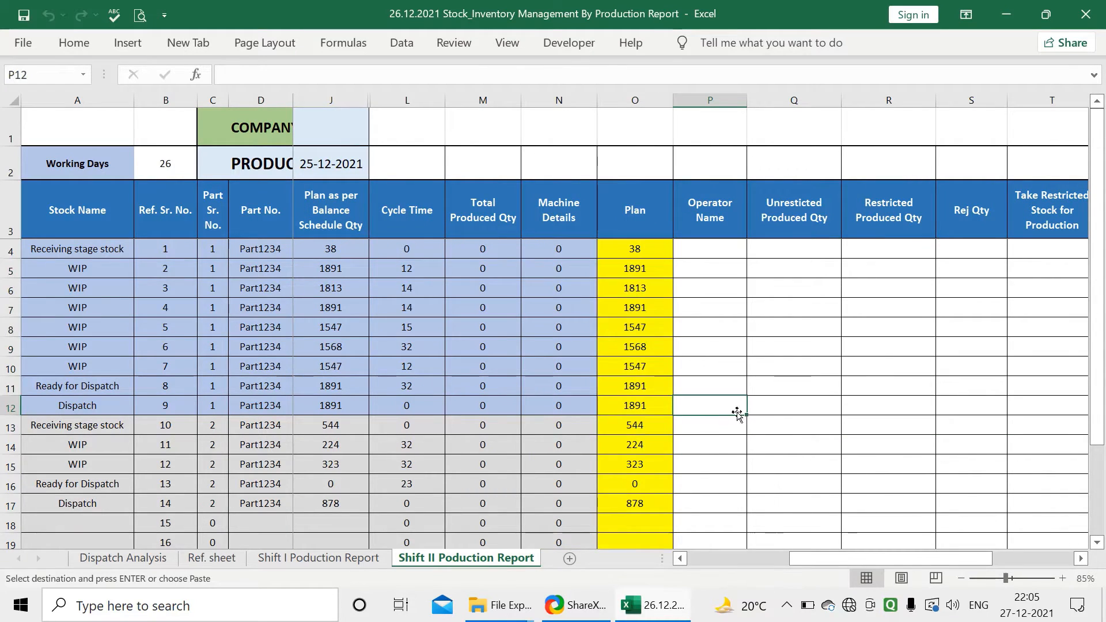
{"action": "left_click_drag", "start_coordinate": [846, 557], "coordinate": [745, 554]}
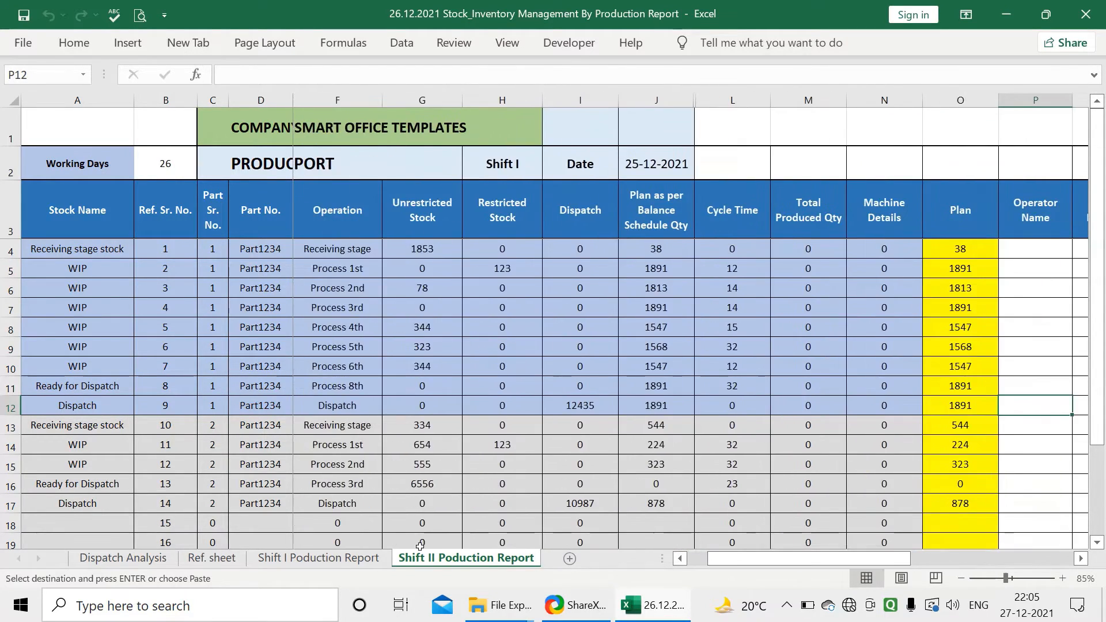
Step: Inspect the Plan values O4:O11 on the Shift I Poduction Report sheet and the first holiday date in M2
{"action": "left_click", "coordinate": [319, 558]}
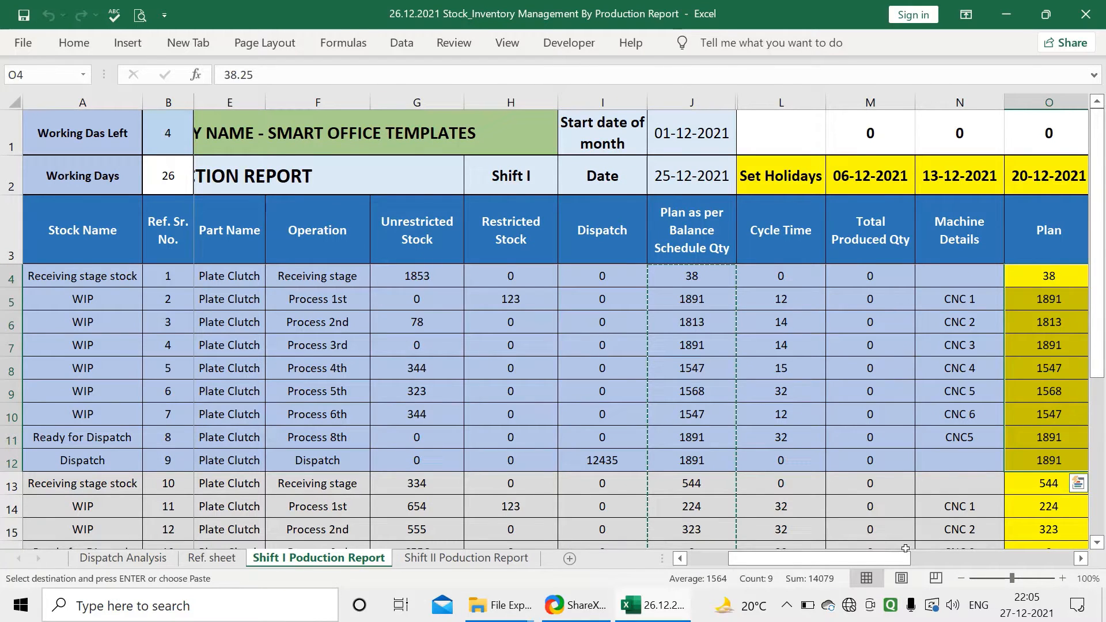
{"action": "left_click_drag", "start_coordinate": [899, 558], "coordinate": [961, 556]}
{"action": "left_click_drag", "start_coordinate": [794, 278], "coordinate": [787, 432]}
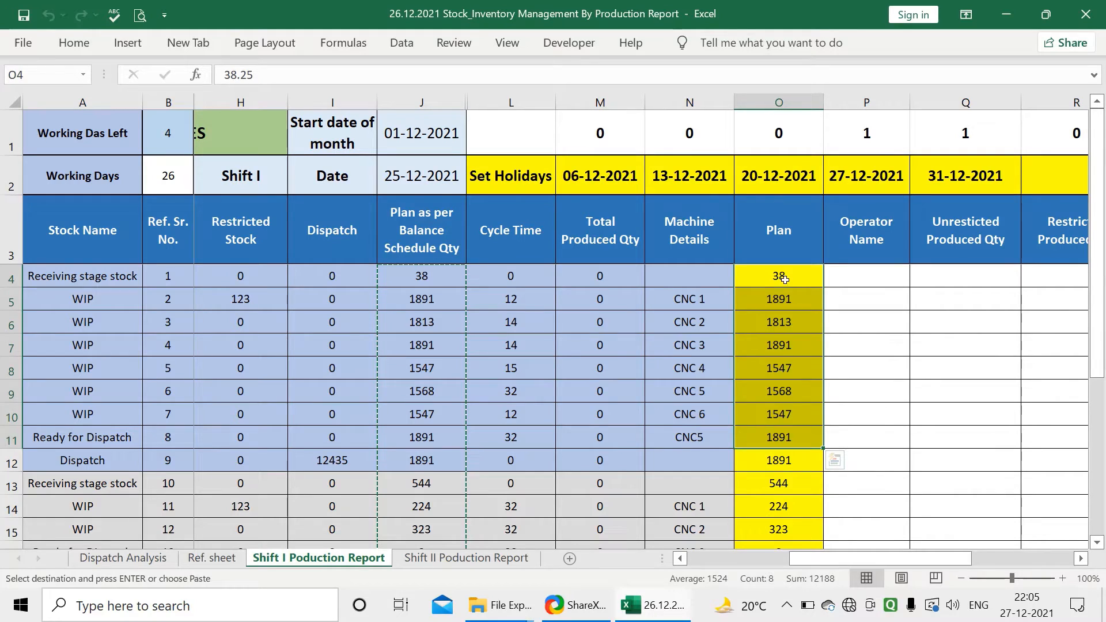
{"action": "left_click_drag", "start_coordinate": [785, 279], "coordinate": [772, 436]}
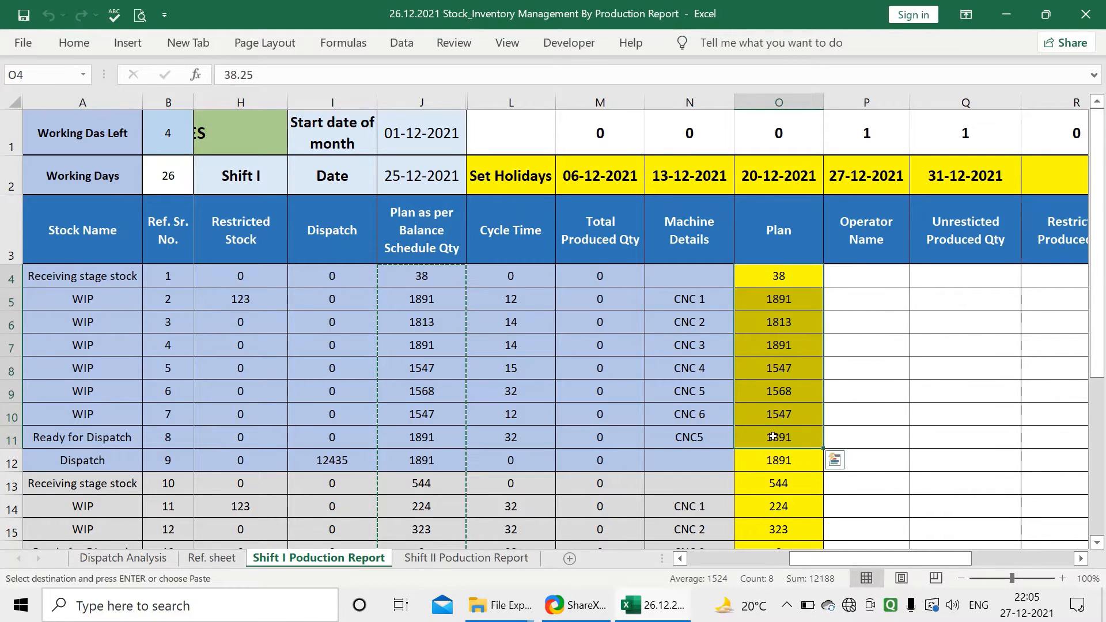
{"action": "left_click", "coordinate": [796, 391]}
{"action": "left_click", "coordinate": [581, 189]}
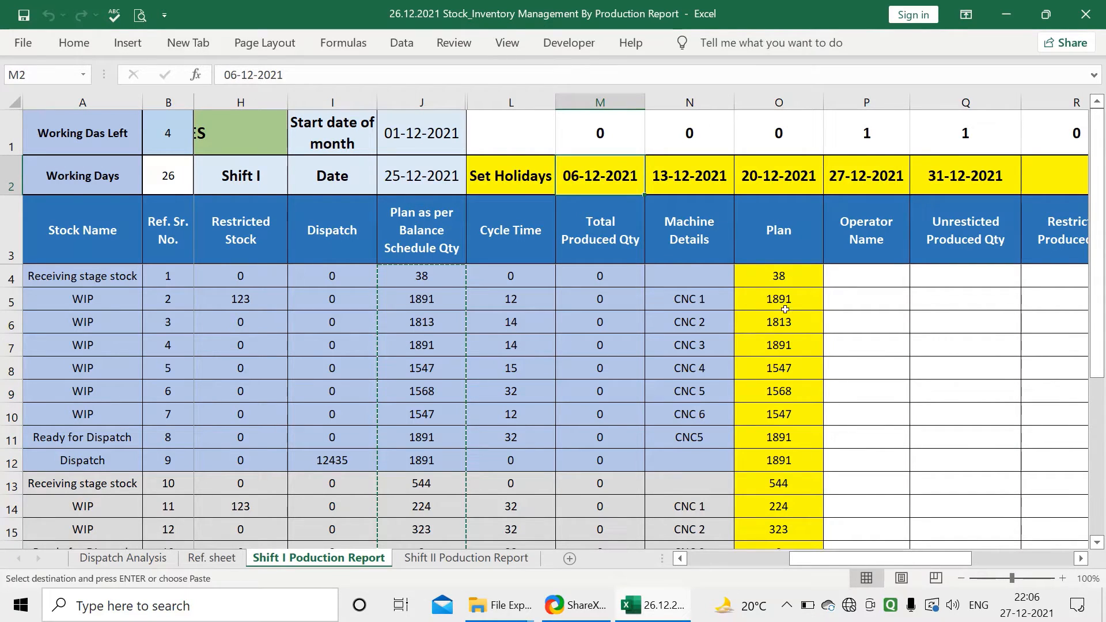
Step: Review the Shift I stock columns alongside the Plan values for the Receiving stage and Process 2nd rows
{"action": "left_click_drag", "start_coordinate": [870, 558], "coordinate": [760, 507]}
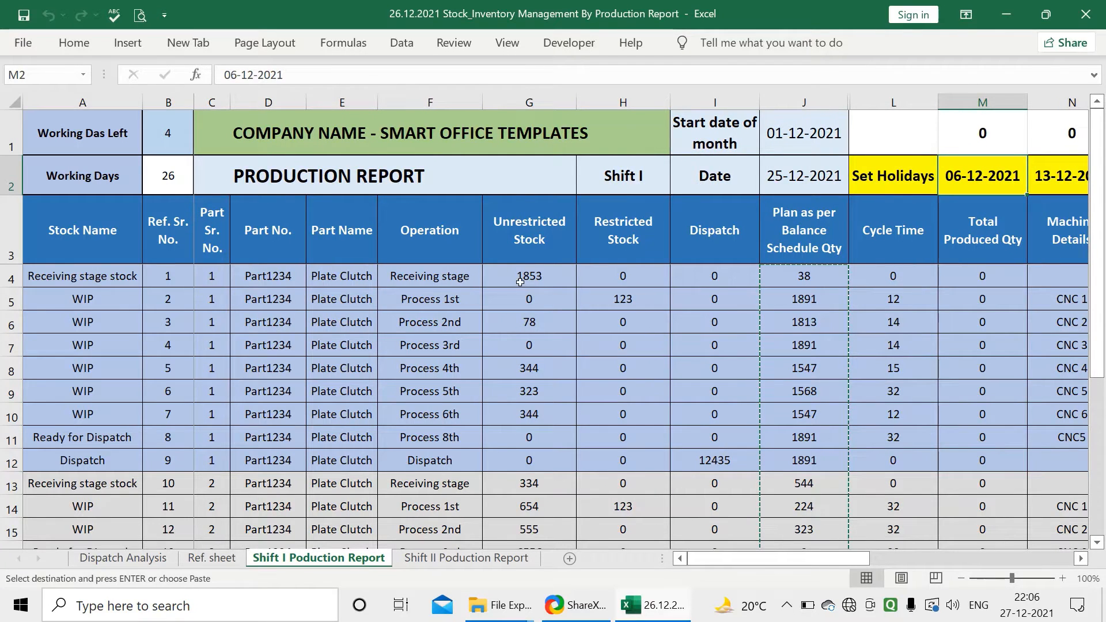
{"action": "left_click_drag", "start_coordinate": [723, 557], "coordinate": [803, 579]}
{"action": "left_click", "coordinate": [856, 283]}
{"action": "left_click", "coordinate": [870, 323]}
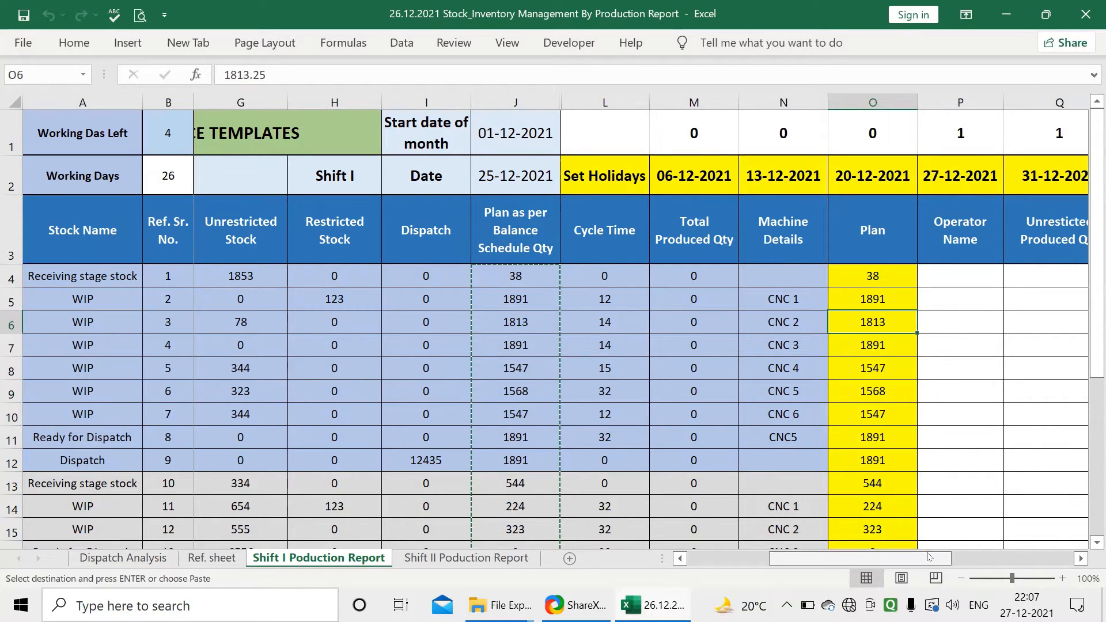
{"action": "left_click_drag", "start_coordinate": [929, 557], "coordinate": [848, 558]}
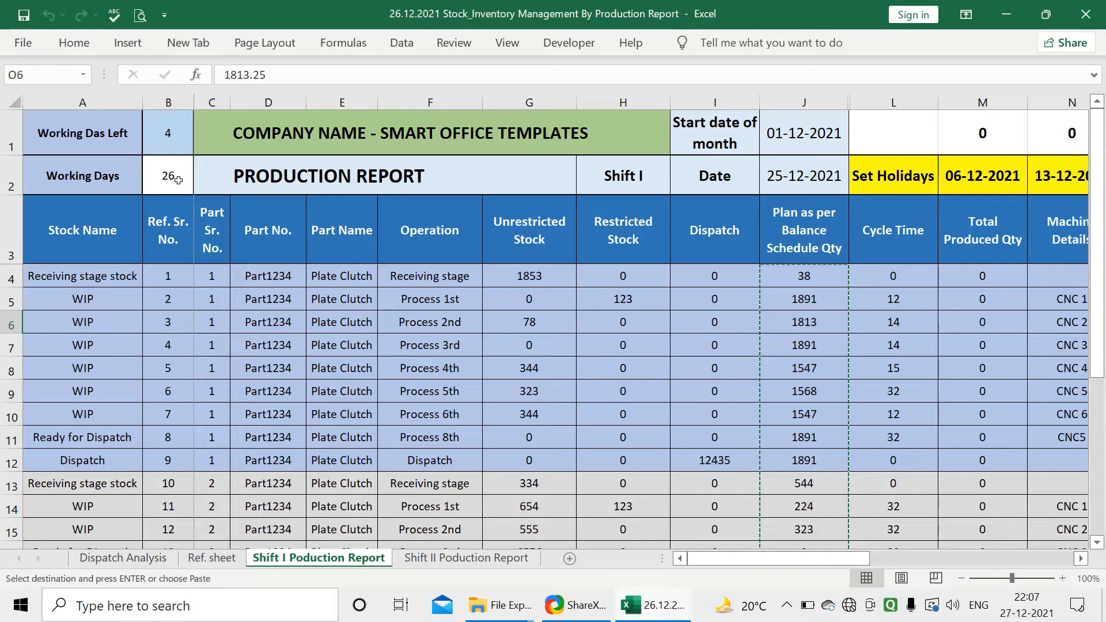
Step: Check the Working Das Left formula in B1 against the first Plan values in column O
{"action": "left_click", "coordinate": [171, 136]}
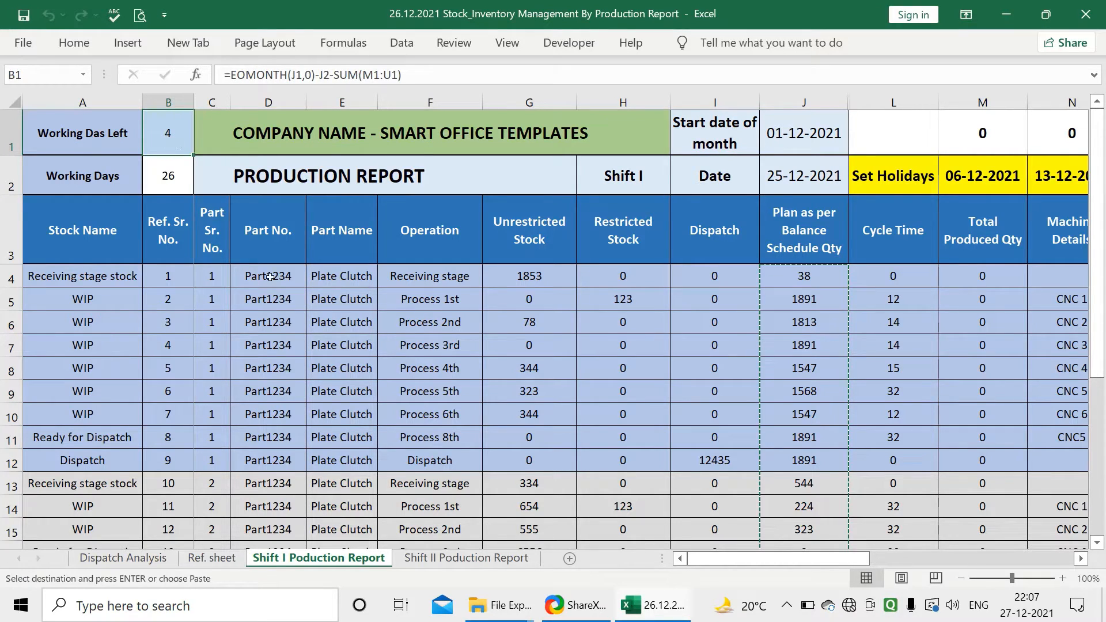
{"action": "left_click_drag", "start_coordinate": [743, 558], "coordinate": [847, 559]}
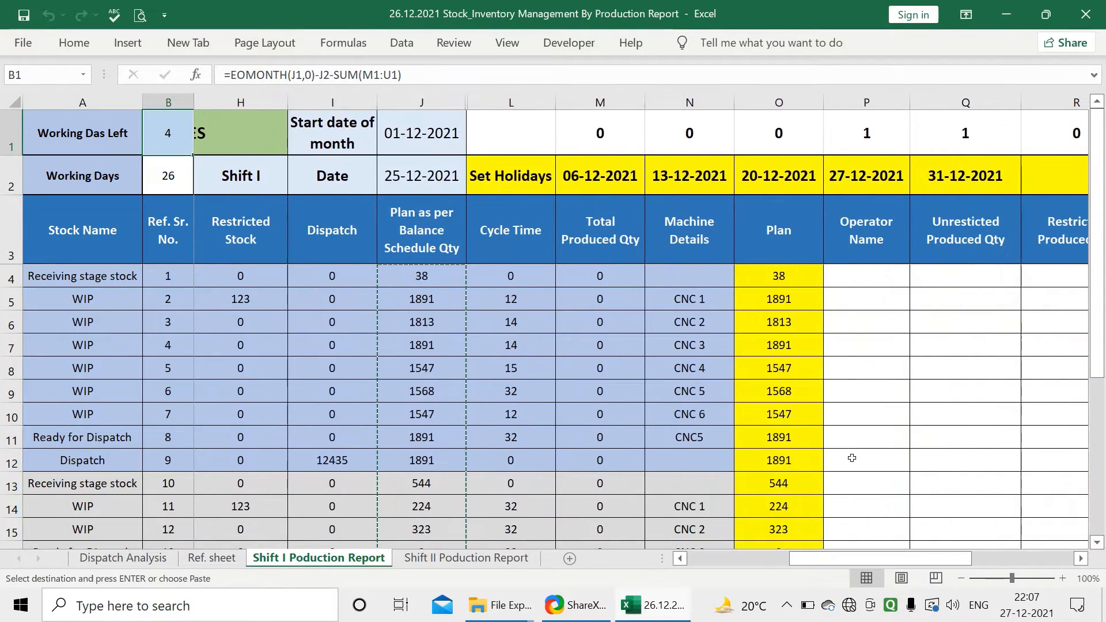
{"action": "left_click", "coordinate": [780, 299]}
{"action": "key", "text": "Up"}
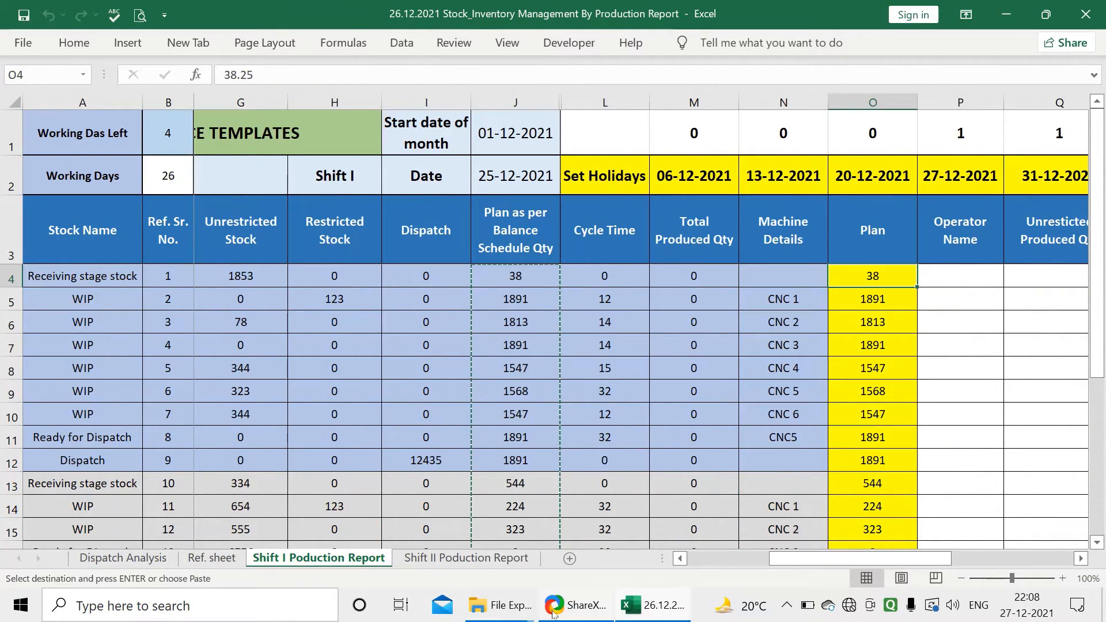
{"action": "left_click", "coordinate": [575, 610]}
{"action": "left_click", "coordinate": [281, 117]}
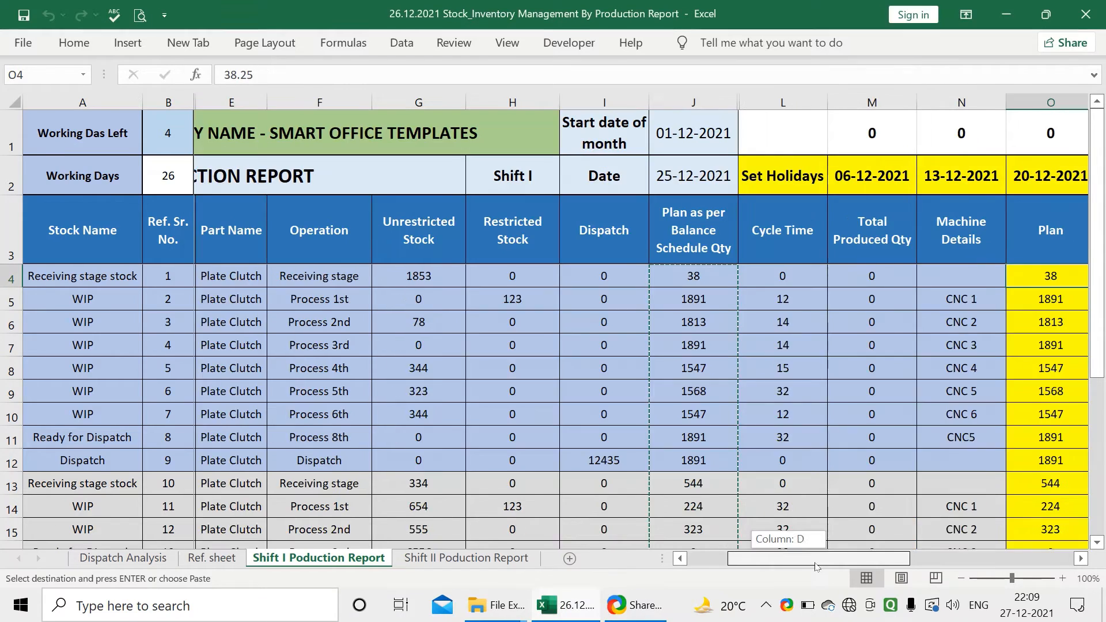
Step: Compare Unrestricted Stock G4:G11 with the per-day Plan O4:O12 across Part 1's operations, then check the Working Das Left cell
{"action": "scroll", "coordinate": [572, 309], "scroll_direction": "right", "scroll_amount": 2}
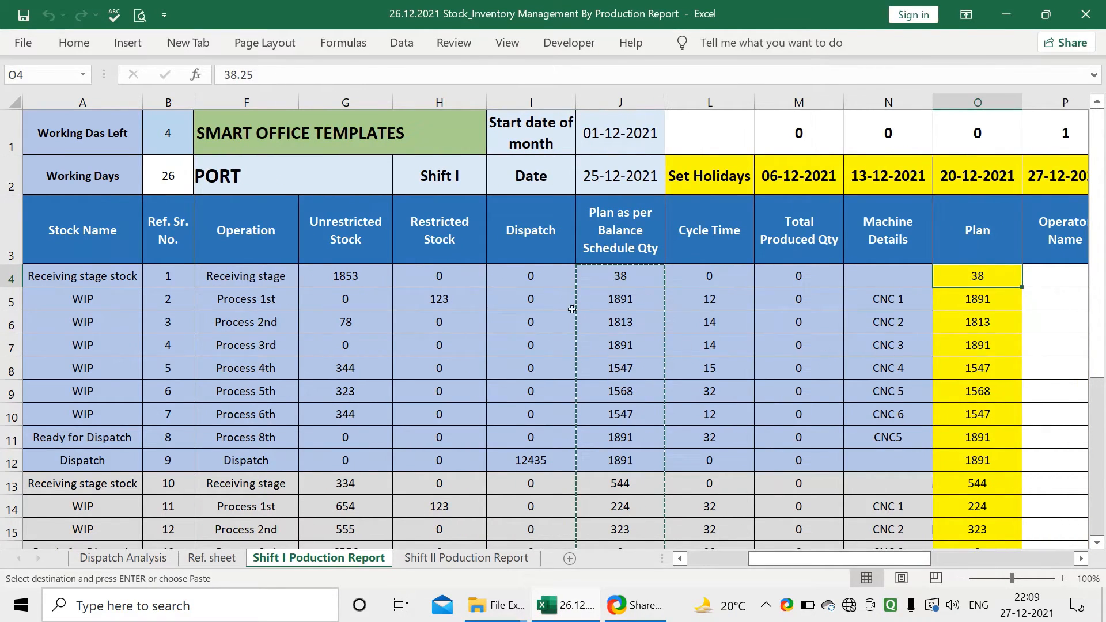
{"action": "left_click", "coordinate": [263, 299]}
{"action": "left_click", "coordinate": [268, 321]}
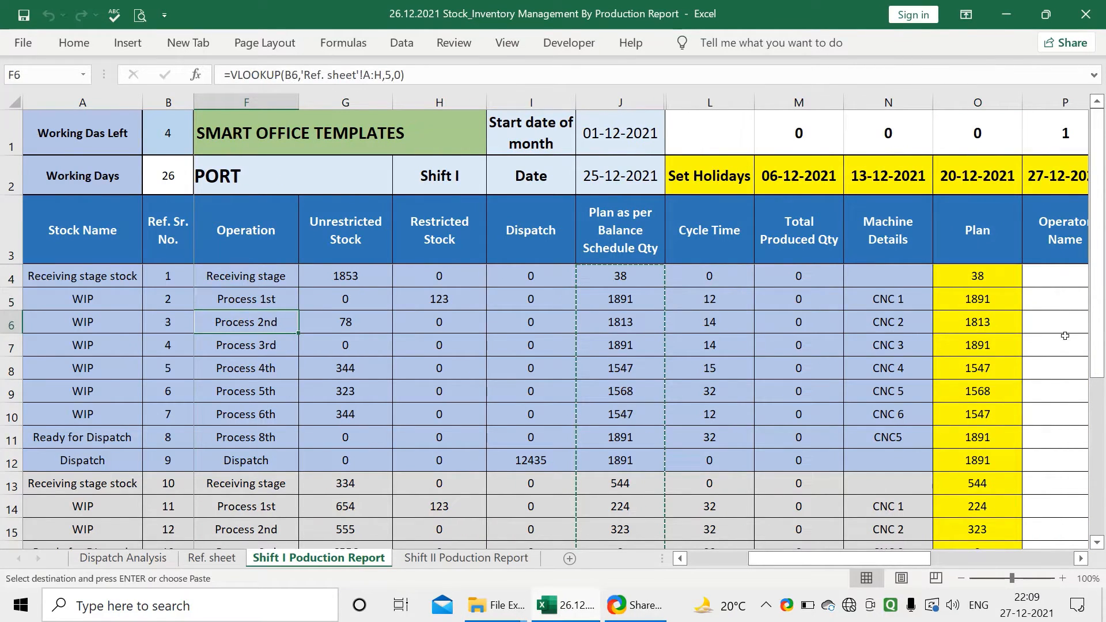
{"action": "left_click_drag", "start_coordinate": [997, 276], "coordinate": [979, 462]}
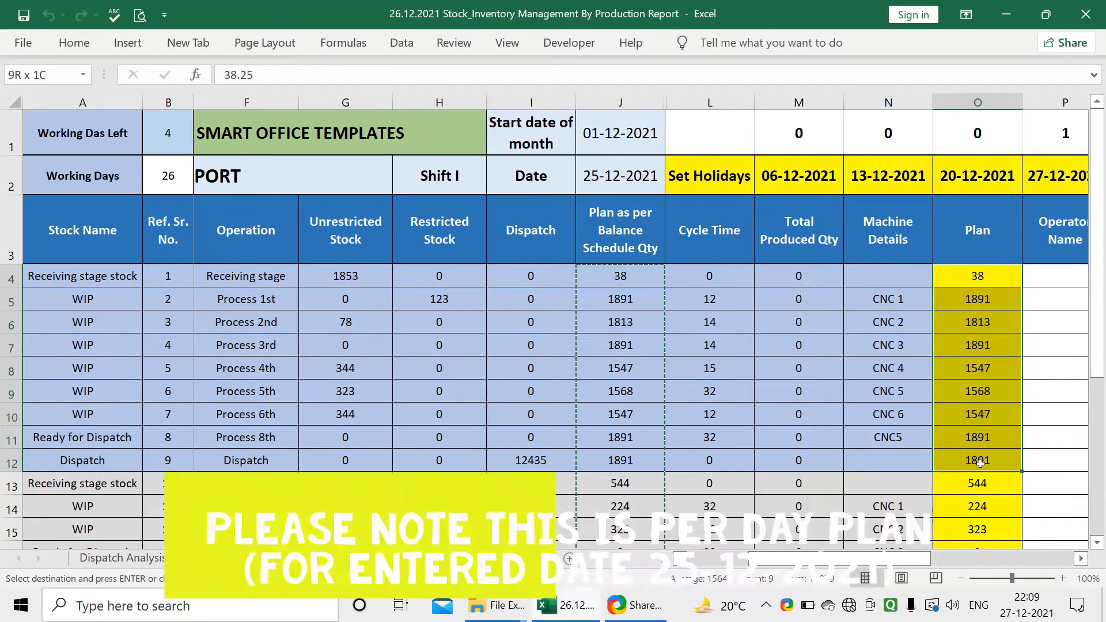
{"action": "left_click", "coordinate": [980, 462]}
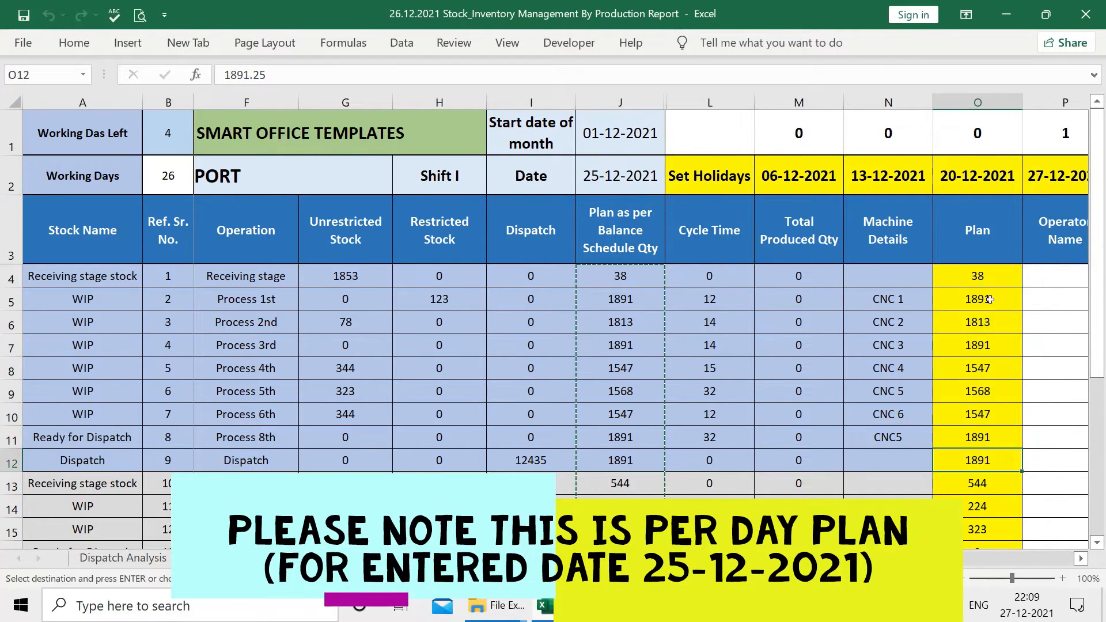
{"action": "left_click_drag", "start_coordinate": [989, 300], "coordinate": [982, 345]}
{"action": "left_click_drag", "start_coordinate": [977, 423], "coordinate": [981, 461]}
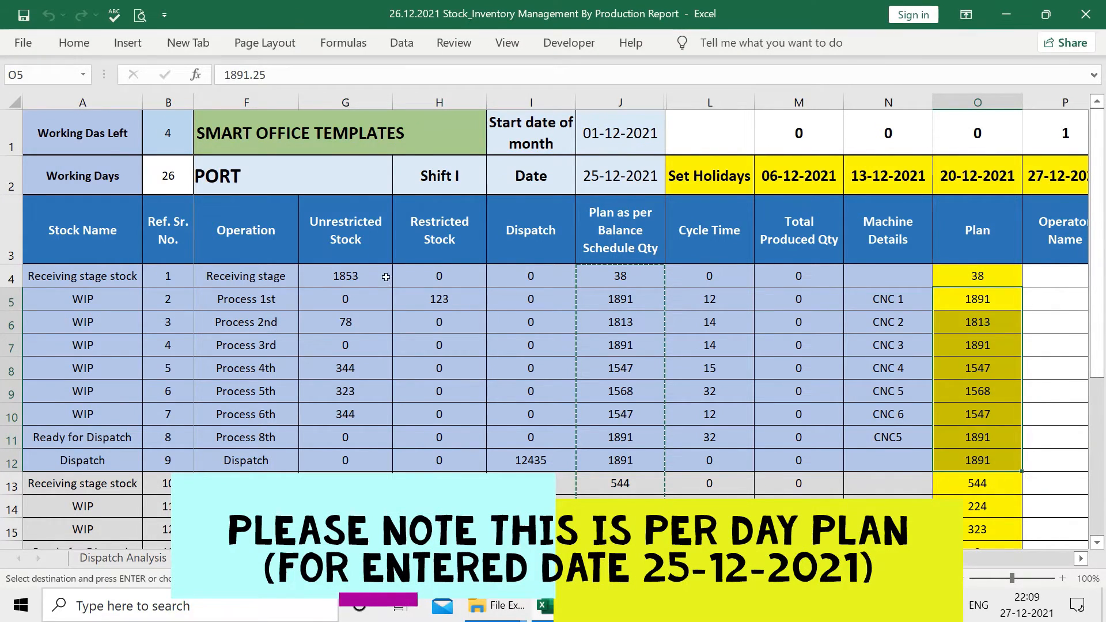
{"action": "left_click_drag", "start_coordinate": [375, 276], "coordinate": [352, 439]}
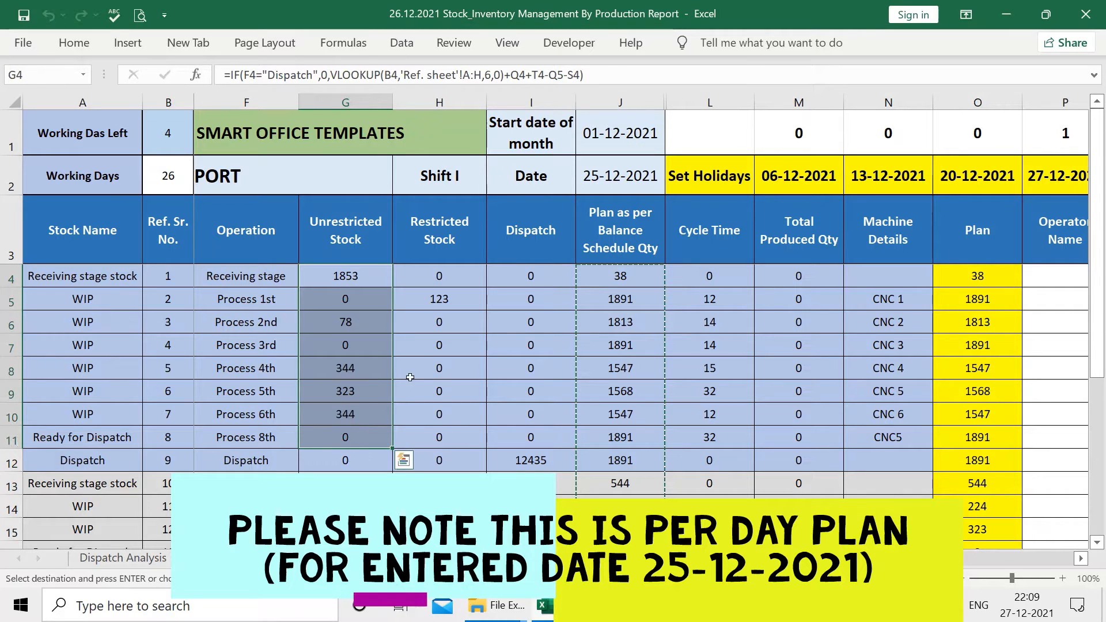
{"action": "left_click_drag", "start_coordinate": [970, 285], "coordinate": [1008, 455]}
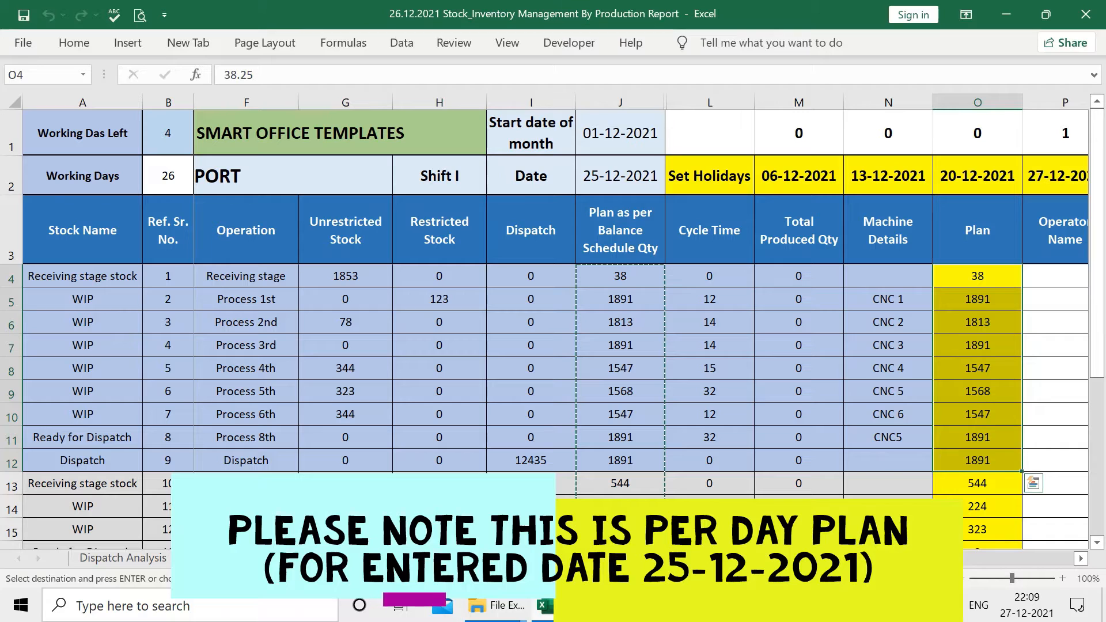
{"action": "left_click", "coordinate": [155, 137]}
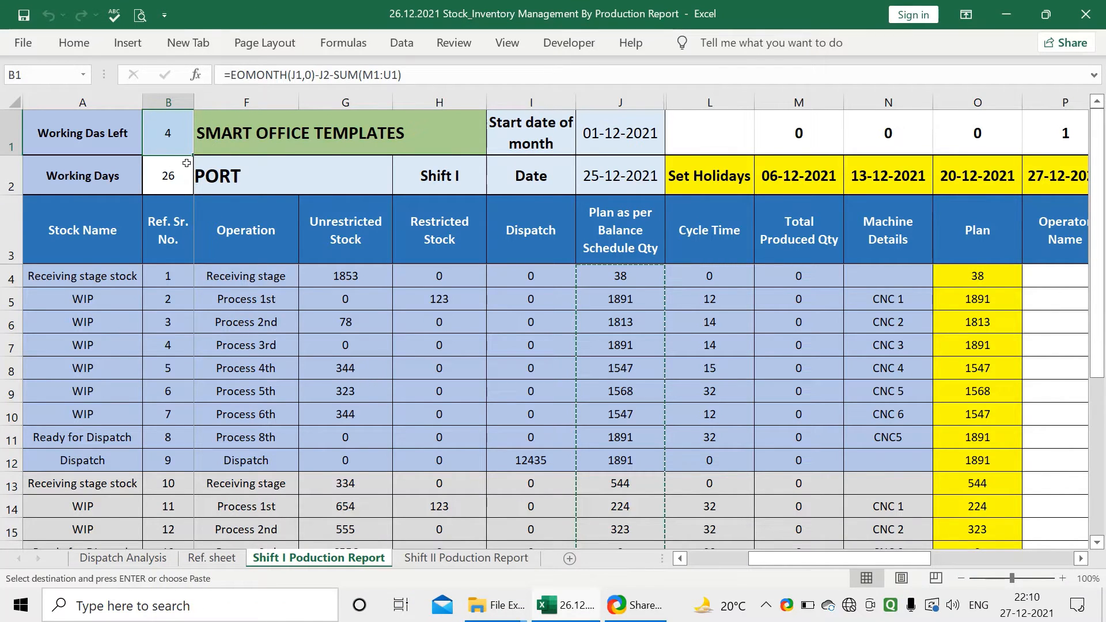
Step: Examine Part Sr. No. 1 on the Dispatch Analysis sheet, from its Part Name and Schedule to its Balance Dispatched Qty
{"action": "left_click", "coordinate": [147, 565]}
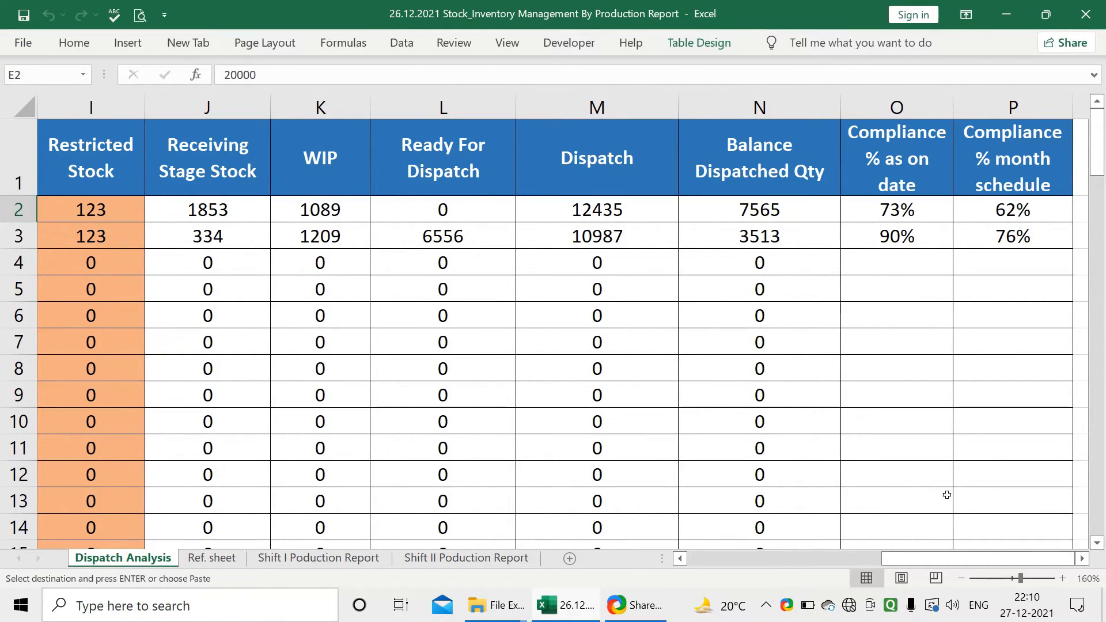
{"action": "left_click_drag", "start_coordinate": [979, 558], "coordinate": [783, 558]}
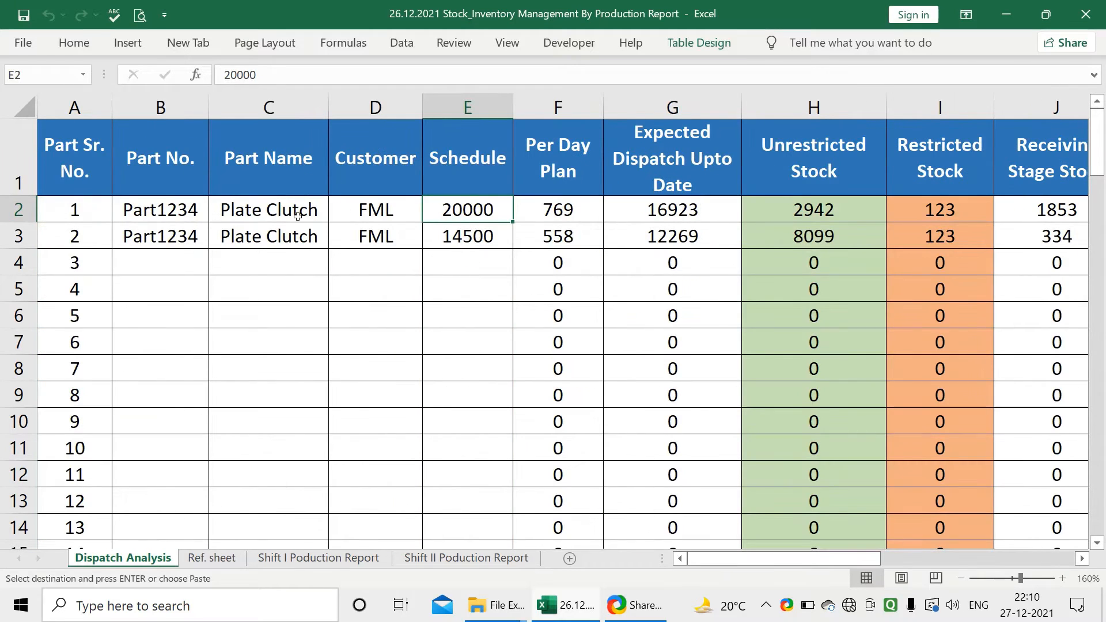
{"action": "left_click", "coordinate": [213, 210]}
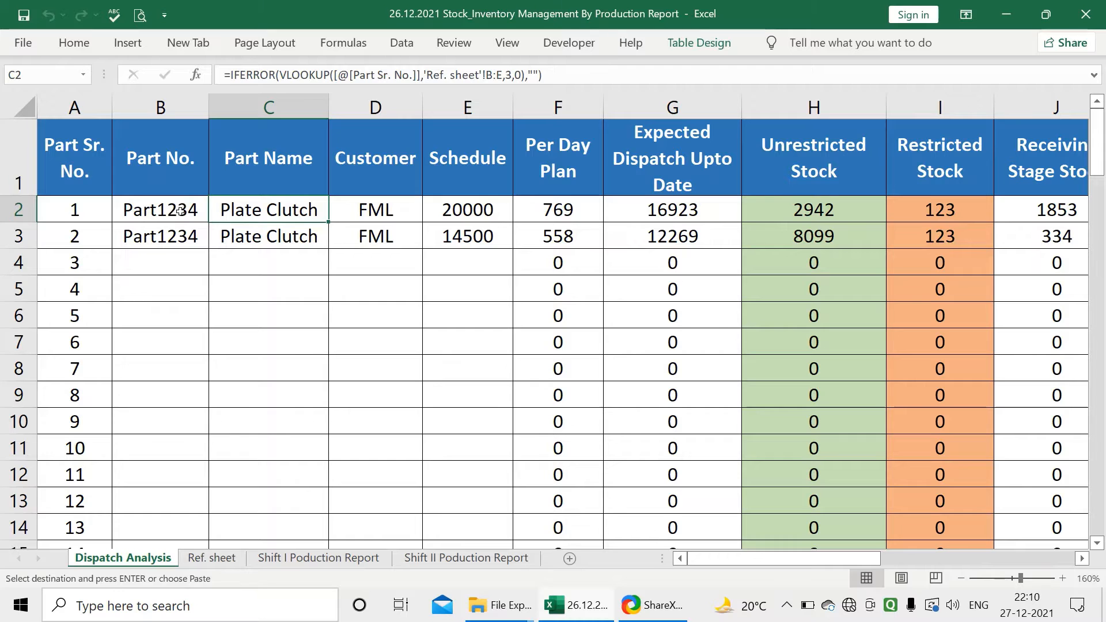
{"action": "left_click", "coordinate": [463, 214]}
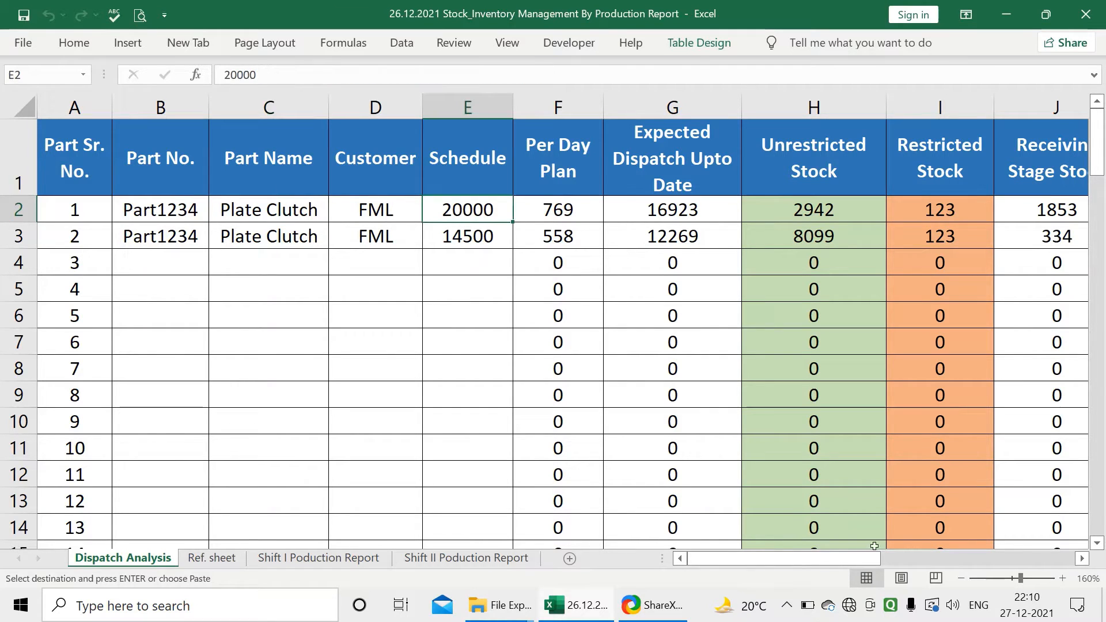
{"action": "left_click_drag", "start_coordinate": [875, 558], "coordinate": [1045, 557]}
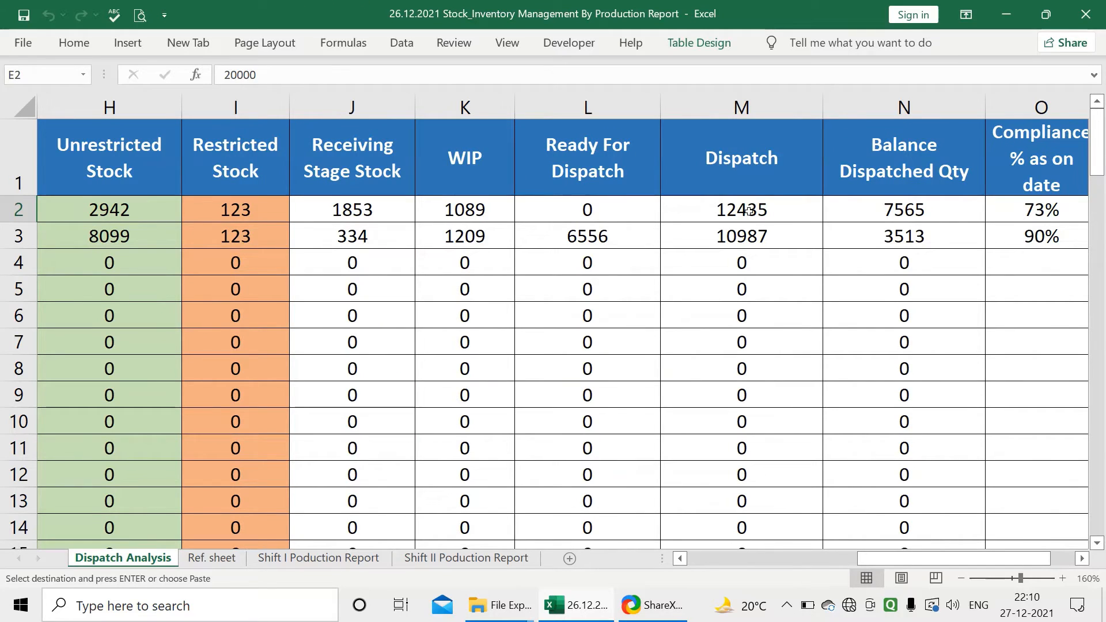
{"action": "left_click", "coordinate": [924, 208]}
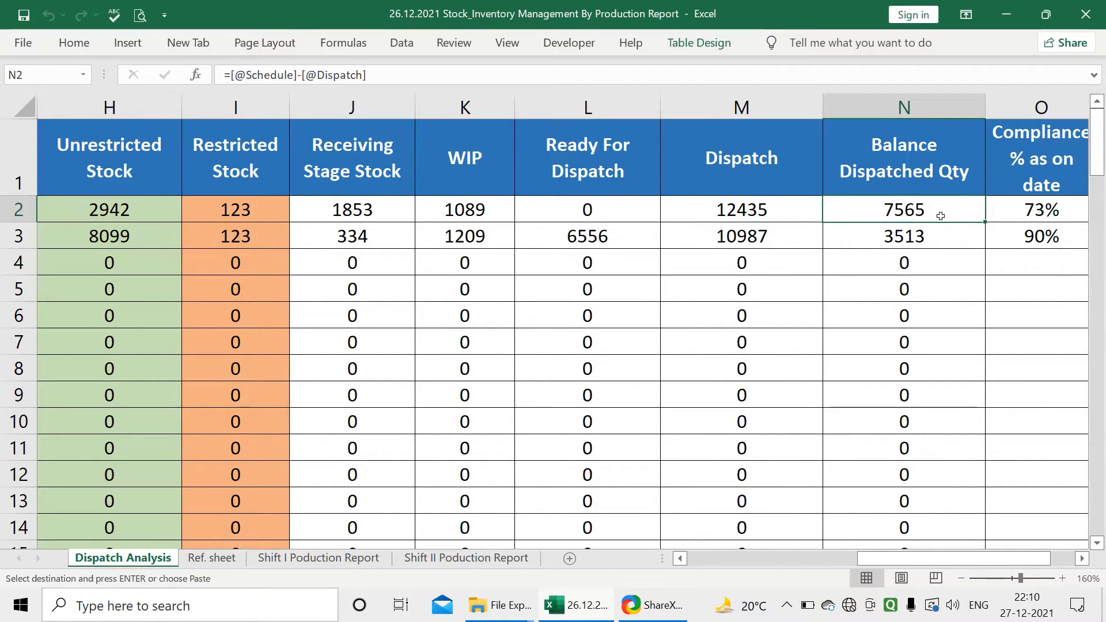
Step: Compare the Receiving stage's Unrestricted Stock with its Plan value in O4 on the Shift I Poduction Report sheet
{"action": "left_click", "coordinate": [317, 558]}
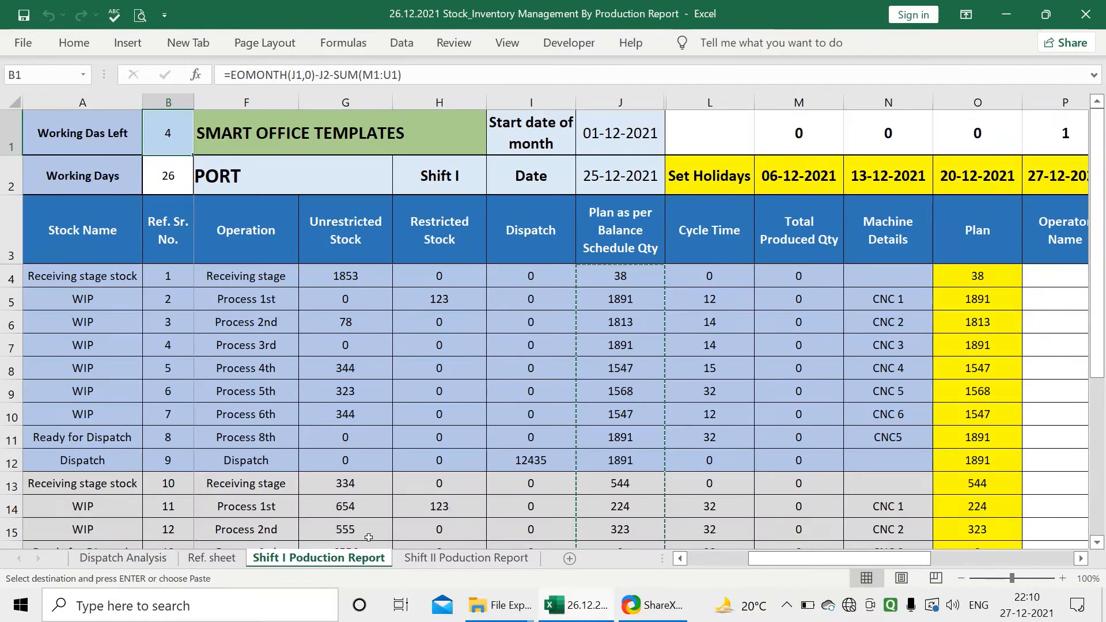
{"action": "left_click", "coordinate": [976, 305]}
{"action": "left_click", "coordinate": [976, 279]}
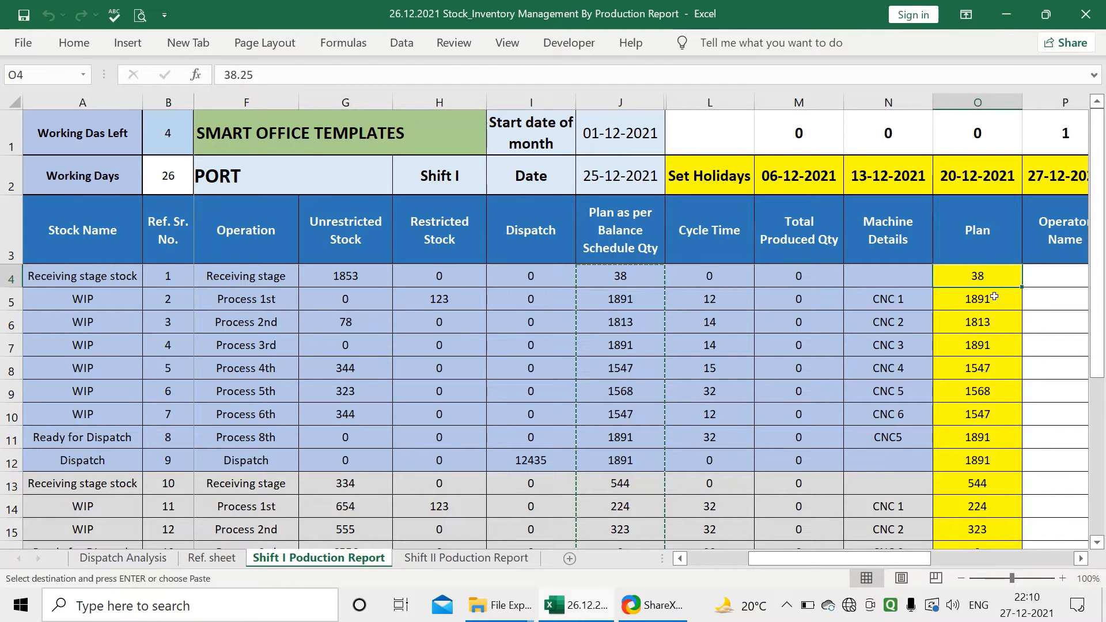
{"action": "left_click", "coordinate": [344, 282]}
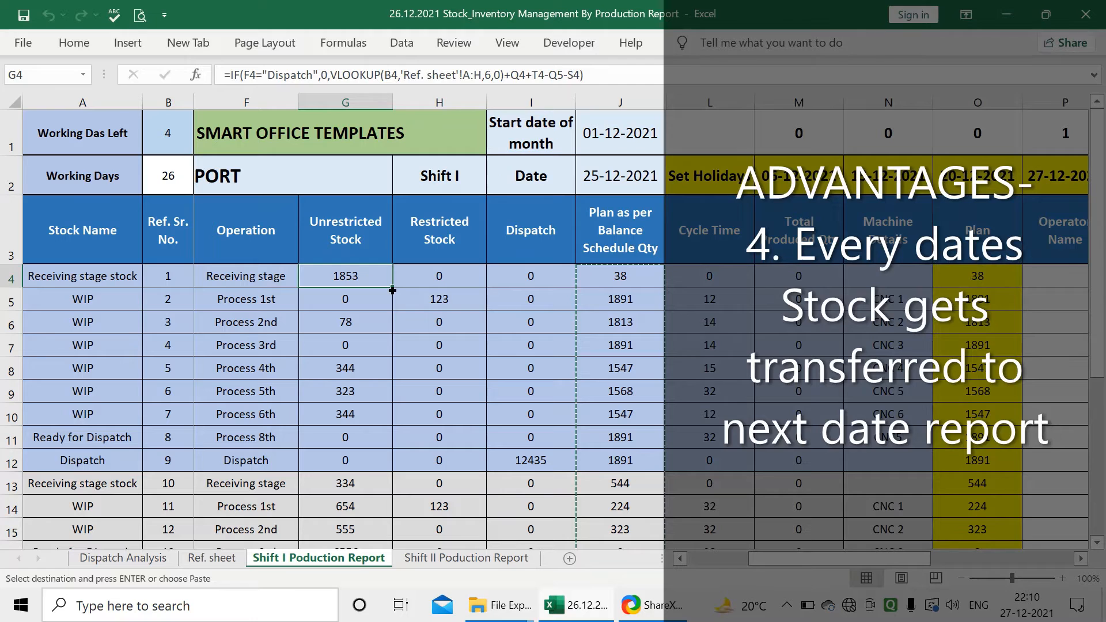
{"action": "left_click", "coordinate": [965, 276]}
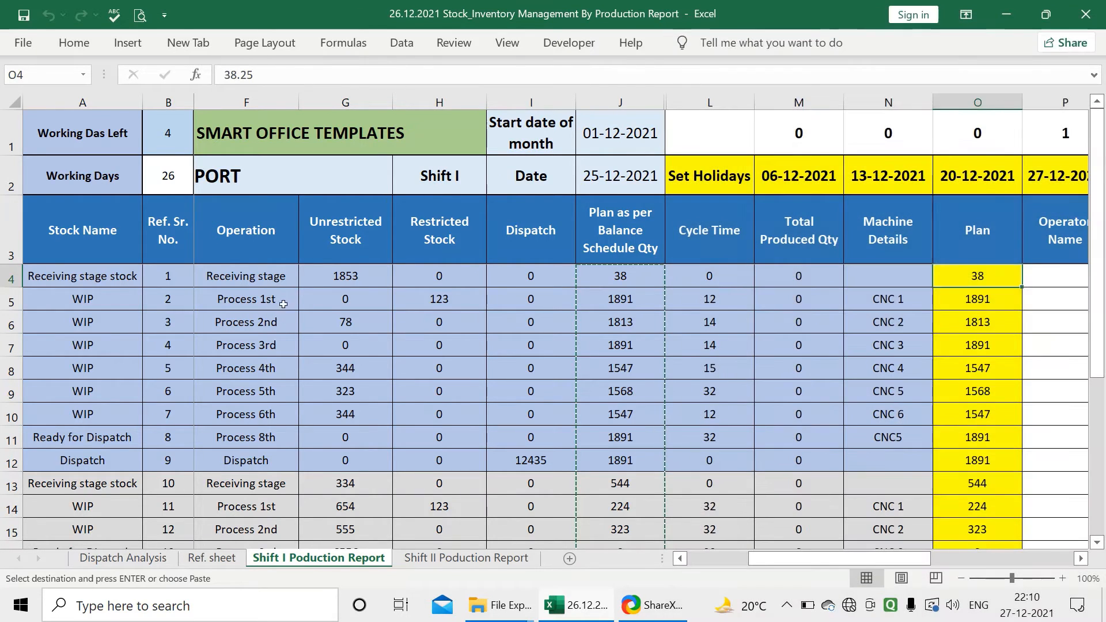
Step: Compare Unrestricted Stock with the Plan values in column O for the Process 1st and Process 2nd rows
{"action": "left_click", "coordinate": [331, 314]}
{"action": "left_click", "coordinate": [360, 292]}
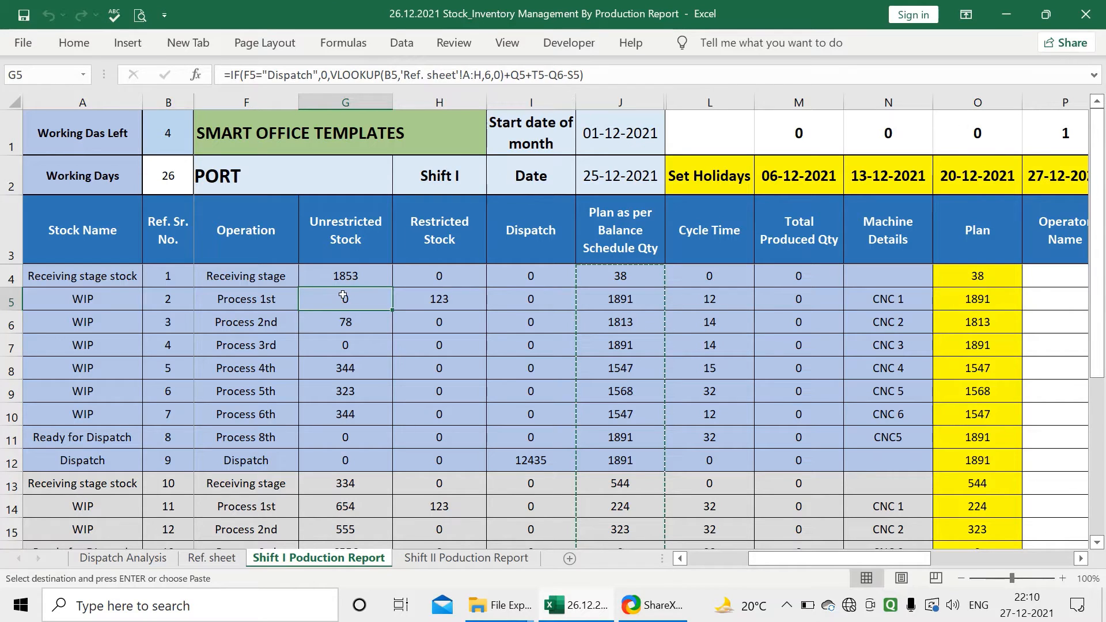
{"action": "left_click", "coordinate": [998, 306]}
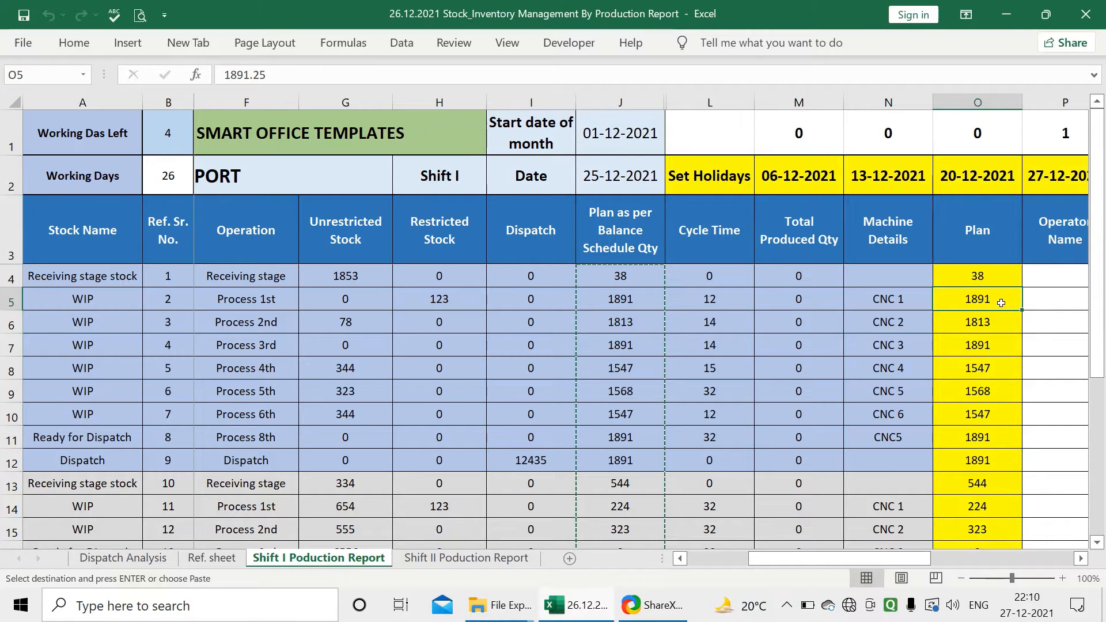
{"action": "left_click", "coordinate": [272, 326]}
{"action": "left_click", "coordinate": [338, 322]}
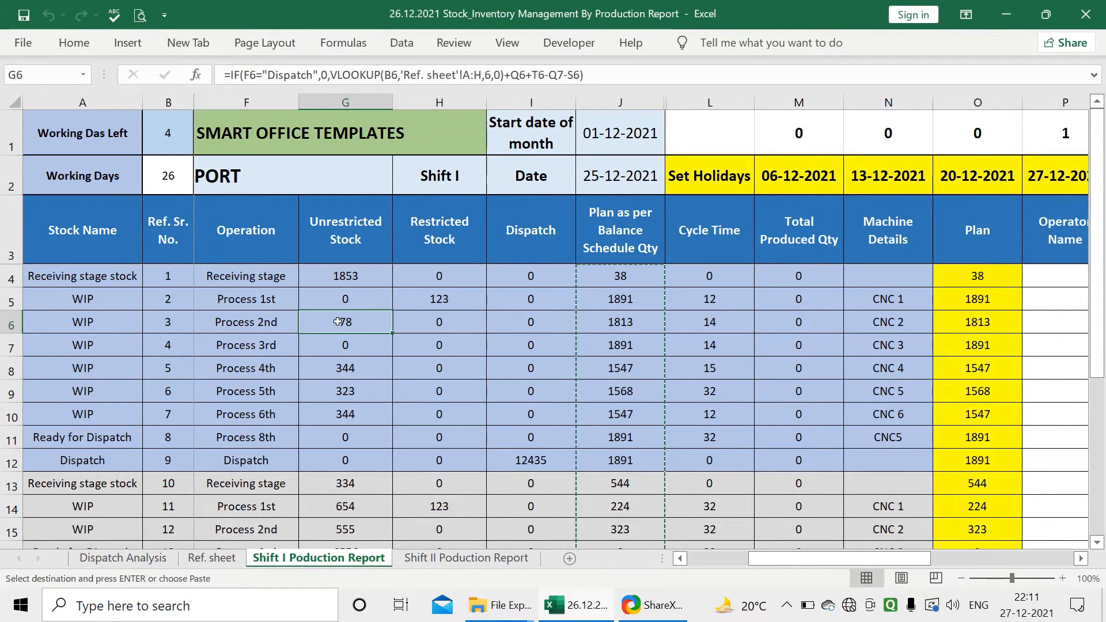
{"action": "left_click", "coordinate": [971, 296]}
{"action": "left_click", "coordinate": [995, 315]}
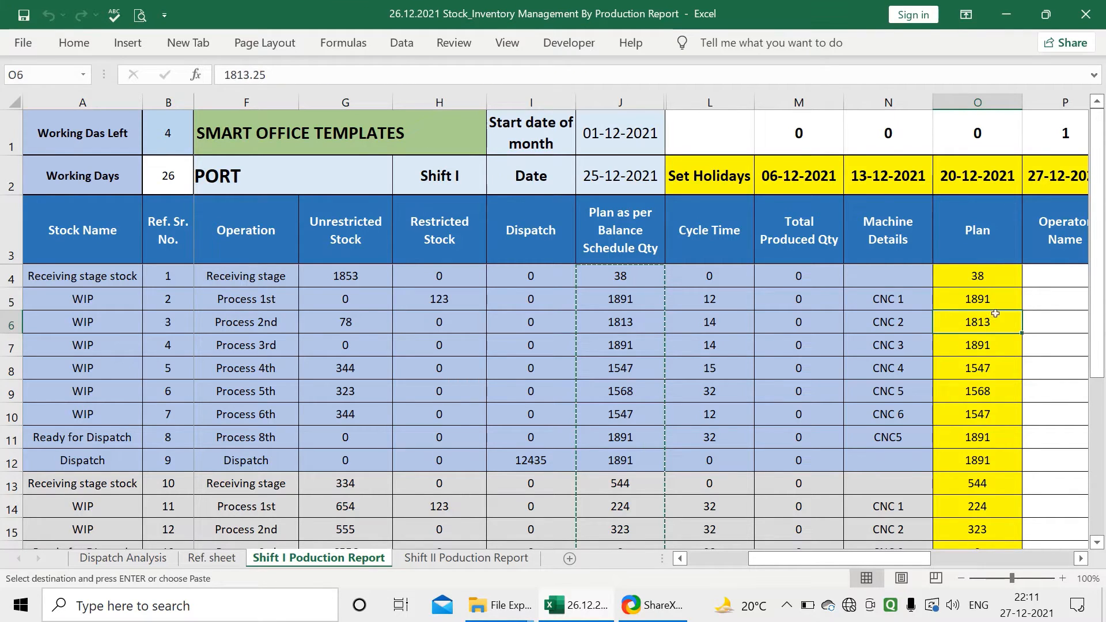
{"action": "left_click", "coordinate": [985, 294]}
{"action": "left_click", "coordinate": [982, 324]}
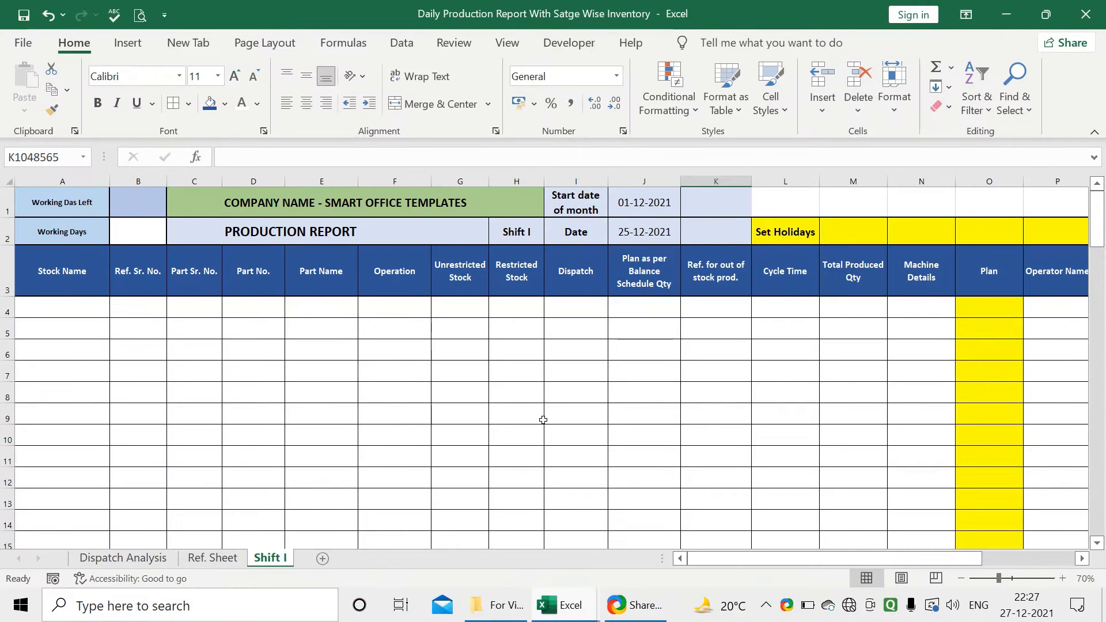
Step: Review the blank Shift I template's row 3 headers, from Stock Name through the stock and Dispatch columns to Remark
{"action": "scroll", "coordinate": [495, 379], "scroll_direction": "down", "scroll_amount": 1}
{"action": "scroll", "coordinate": [488, 389], "scroll_direction": "up", "scroll_amount": 1}
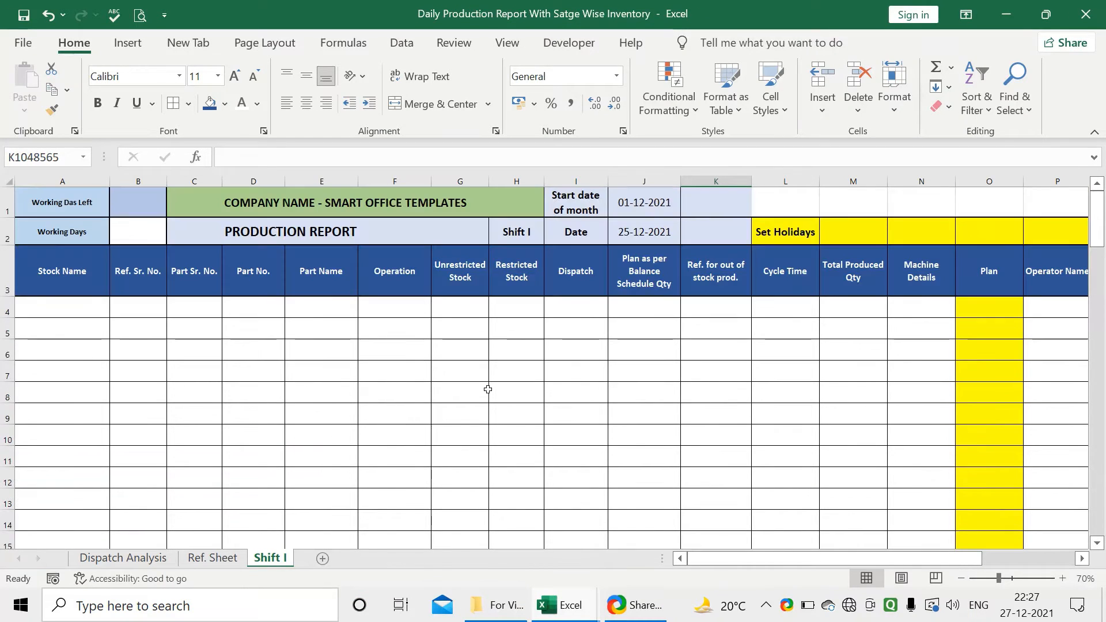
{"action": "mouse_move", "coordinate": [825, 558]}
{"action": "left_mouse_down"}
{"action": "mouse_move", "coordinate": [917, 550]}
{"action": "mouse_move", "coordinate": [823, 561]}
{"action": "left_mouse_up"}
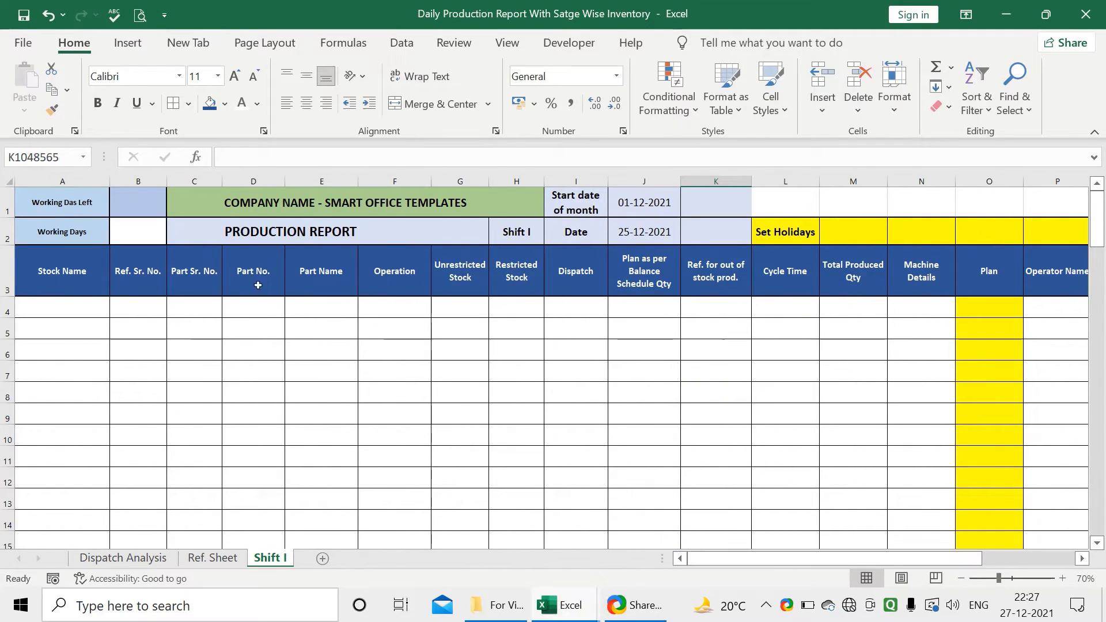
{"action": "left_click", "coordinate": [88, 263]}
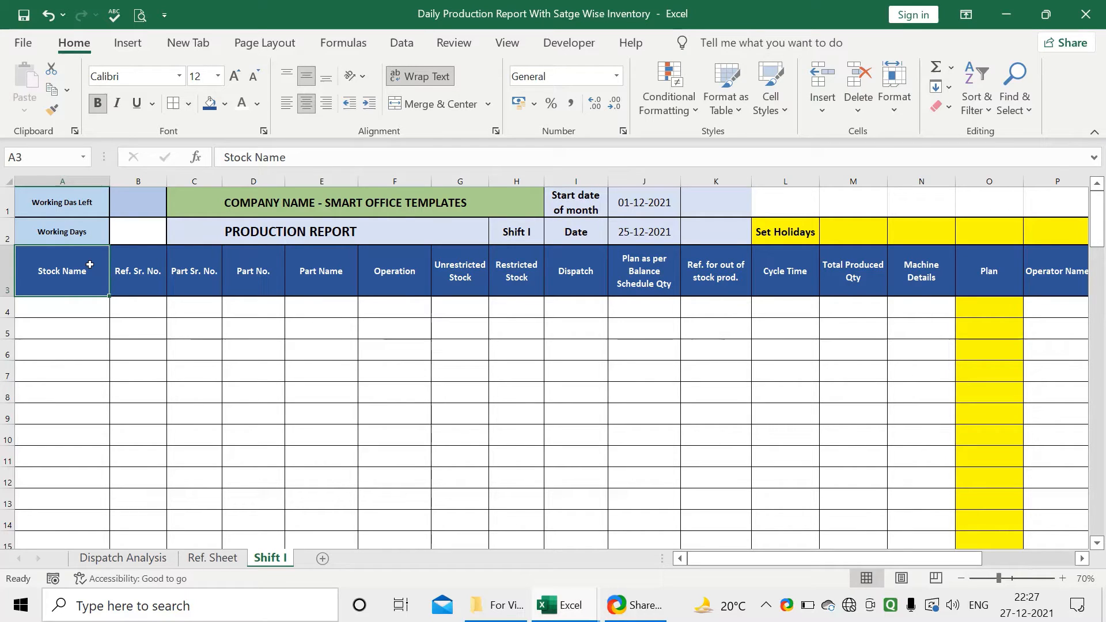
{"action": "key", "text": "Right"}
{"action": "key", "text": "Right"}
{"action": "key", "text": "Right"}
{"action": "key", "text": "Right"}
{"action": "key", "text": "Right"}
{"action": "key", "text": "Right"}
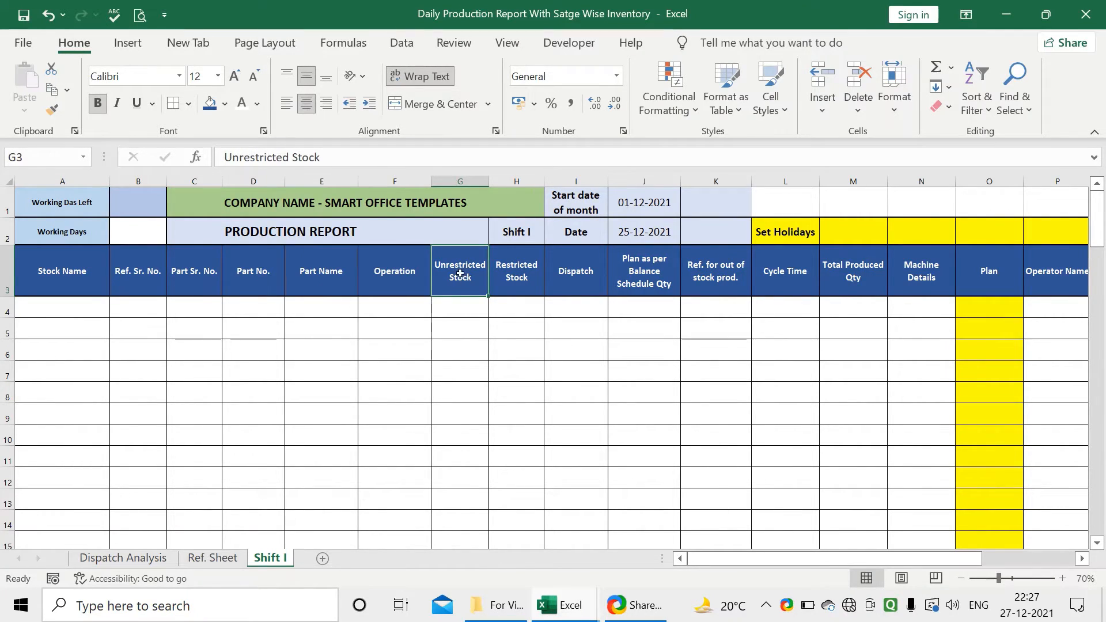
{"action": "left_click_drag", "start_coordinate": [460, 273], "coordinate": [527, 277]}
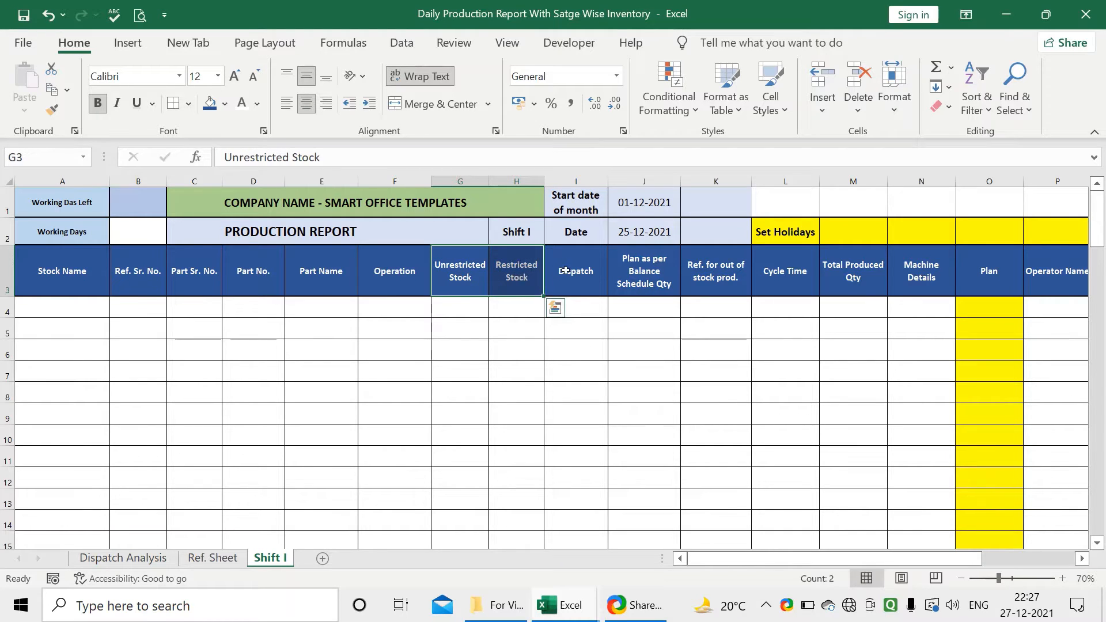
{"action": "left_click", "coordinate": [567, 271]}
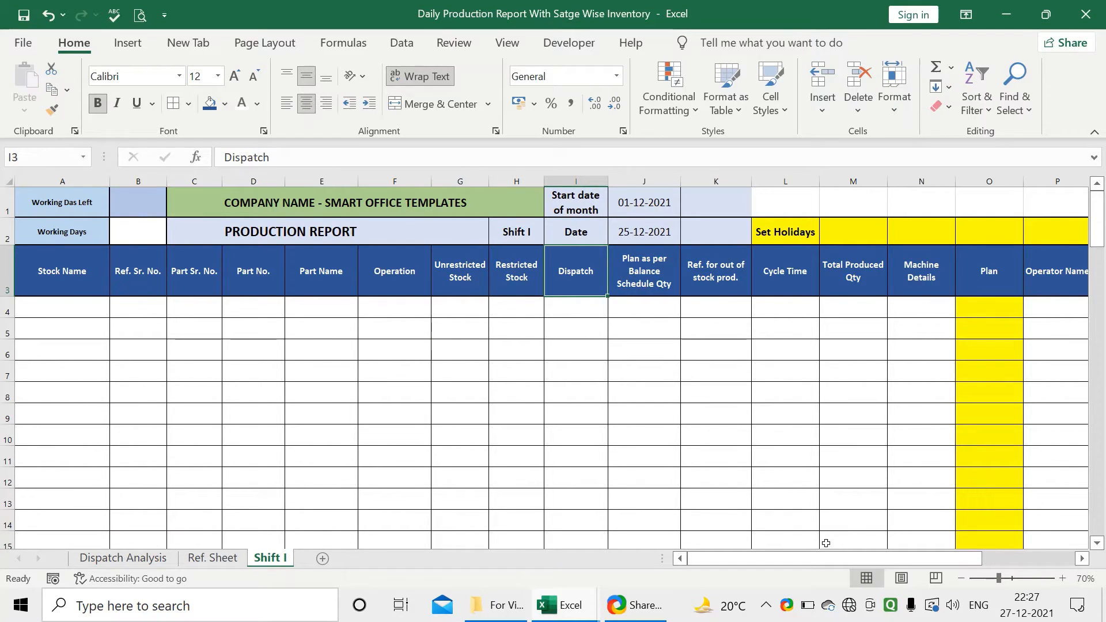
{"action": "left_click_drag", "start_coordinate": [840, 559], "coordinate": [939, 564]}
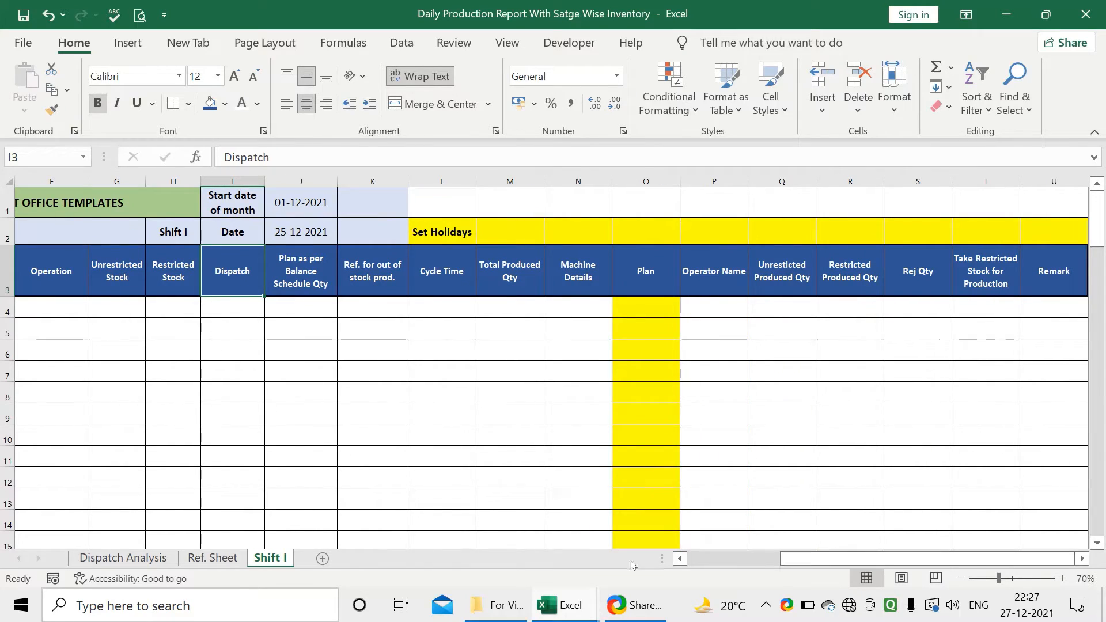
Step: Examine the Ref. Sheet table and its headers, from Part No. and Operation through the stock columns to Cycle Time (Sec.)
{"action": "left_click", "coordinate": [213, 558]}
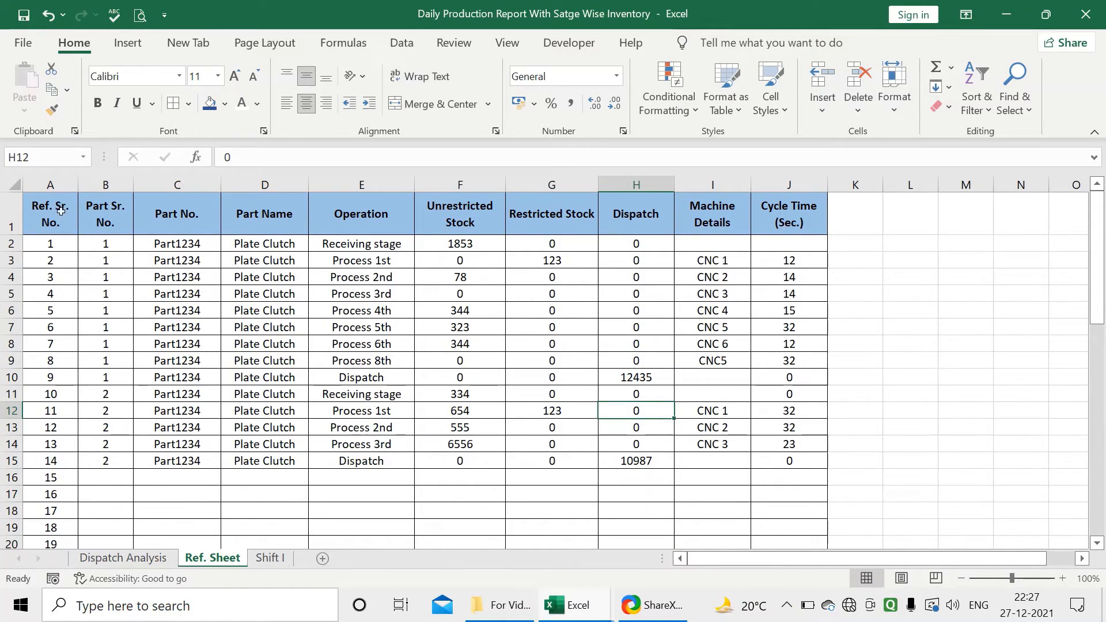
{"action": "left_click_drag", "start_coordinate": [61, 211], "coordinate": [702, 445]}
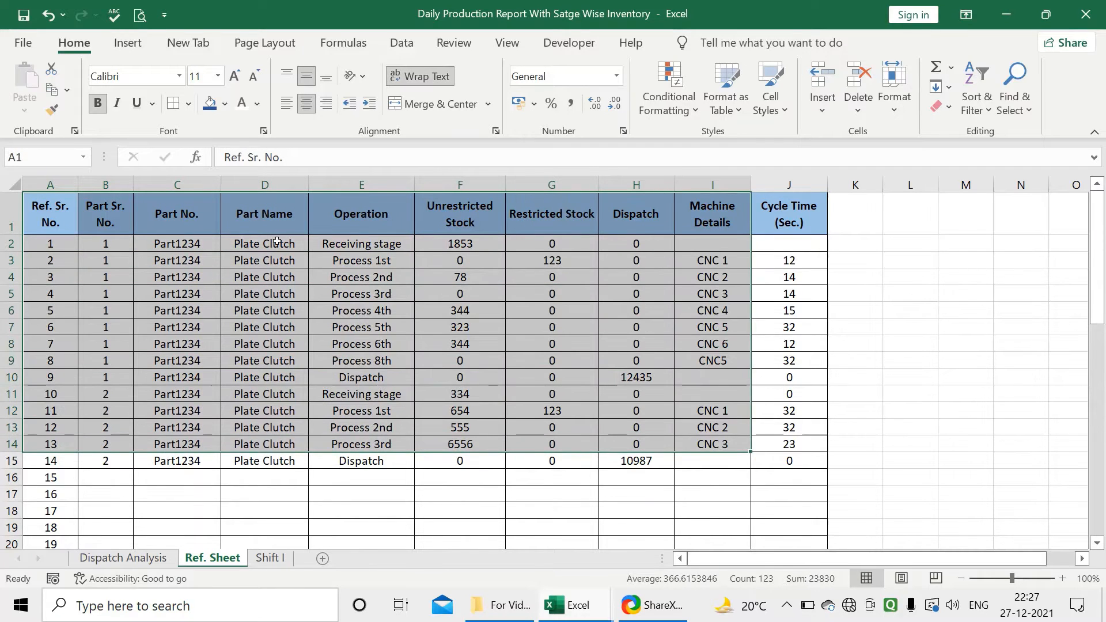
{"action": "left_click", "coordinate": [185, 217]}
{"action": "left_click", "coordinate": [271, 219]}
{"action": "left_click", "coordinate": [368, 217]}
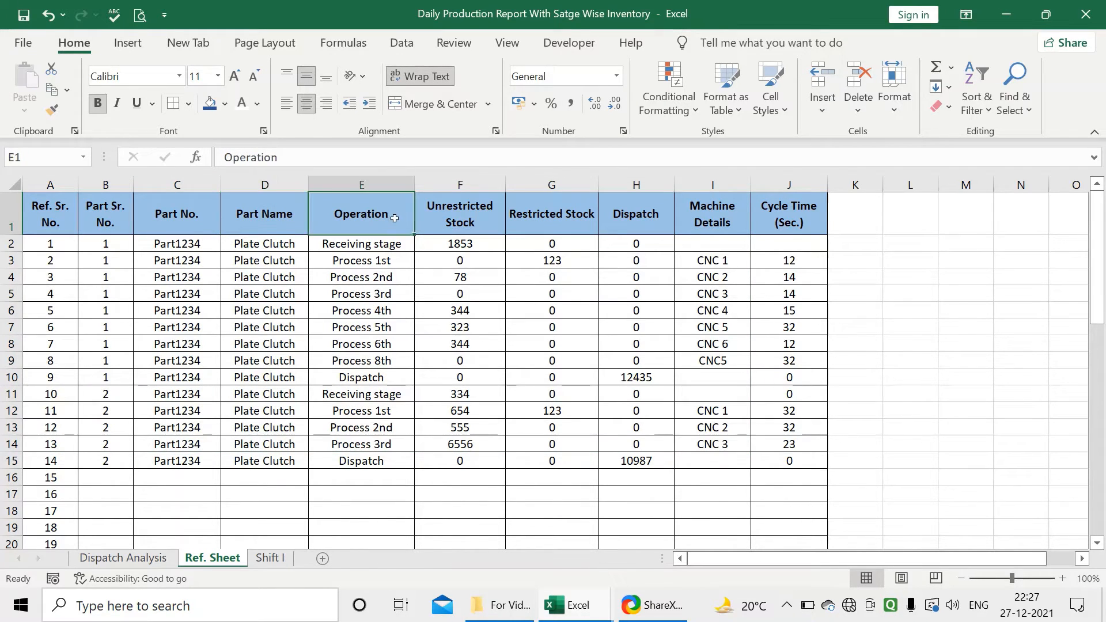
{"action": "left_click", "coordinate": [441, 220]}
{"action": "left_click", "coordinate": [525, 218]}
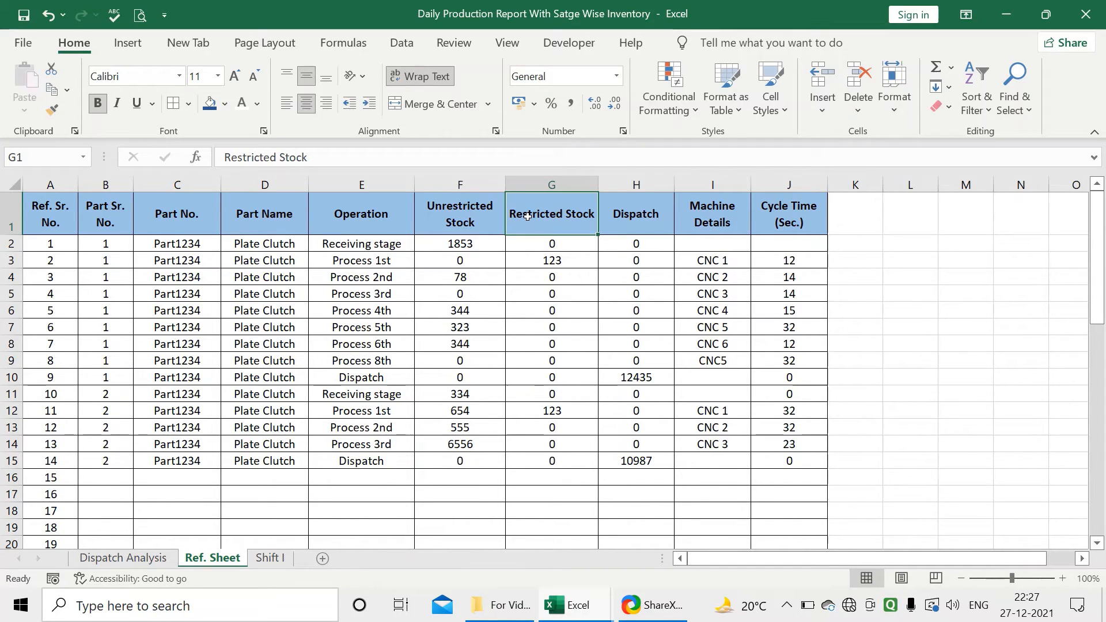
{"action": "left_click", "coordinate": [739, 223]}
{"action": "left_click", "coordinate": [760, 223]}
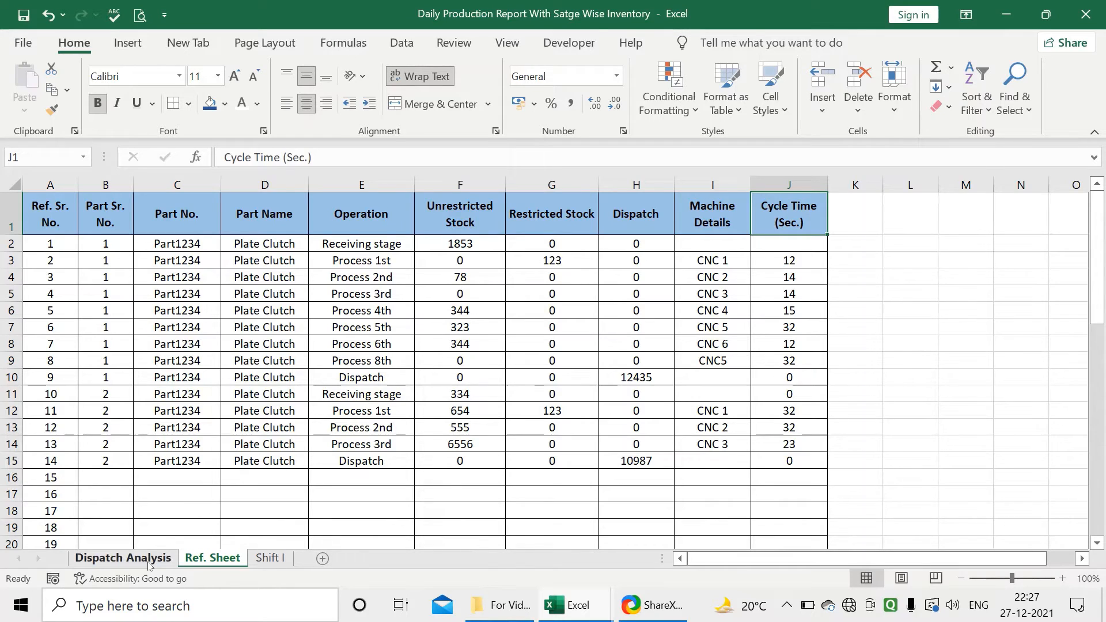
Step: Review the Dispatch Analysis headers from Part No., Part Name and Customer through to Expected Dispatch Upto Date
{"action": "left_click", "coordinate": [122, 558]}
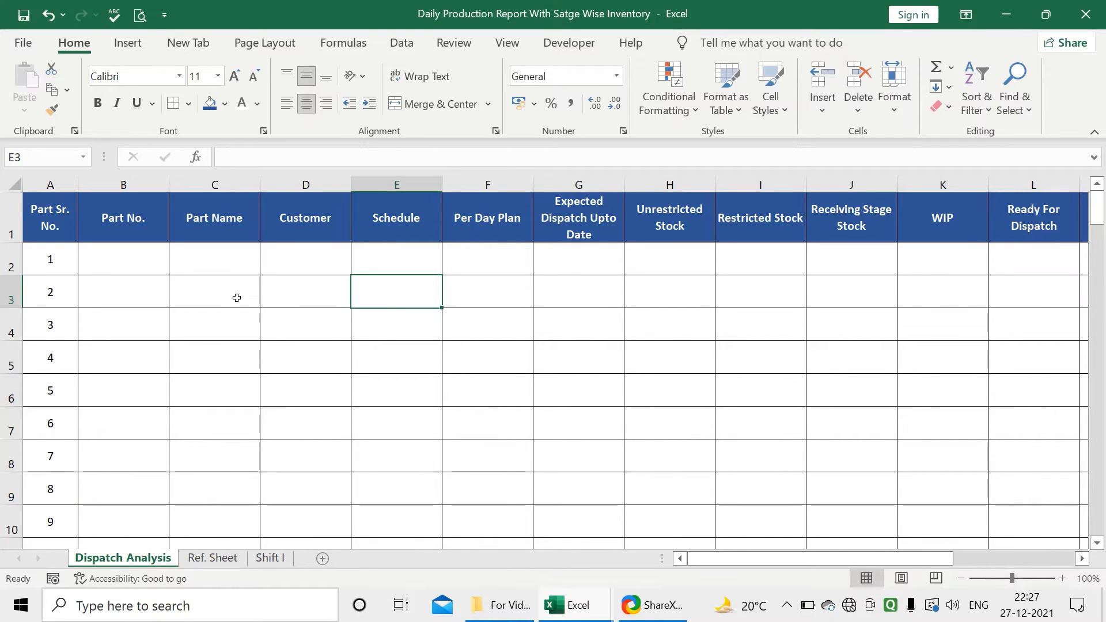
{"action": "left_click", "coordinate": [145, 220]}
{"action": "mouse_move", "coordinate": [724, 558]}
{"action": "left_mouse_down"}
{"action": "mouse_move", "coordinate": [824, 558]}
{"action": "mouse_move", "coordinate": [724, 559]}
{"action": "left_mouse_up"}
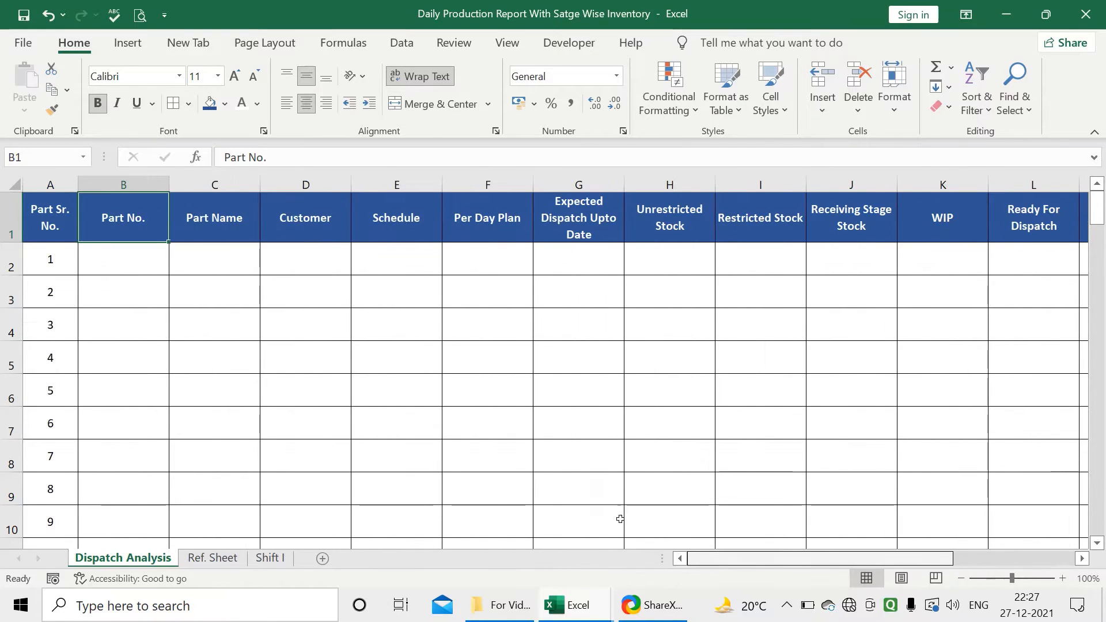
{"action": "left_click", "coordinate": [218, 231]}
{"action": "left_click", "coordinate": [321, 236]}
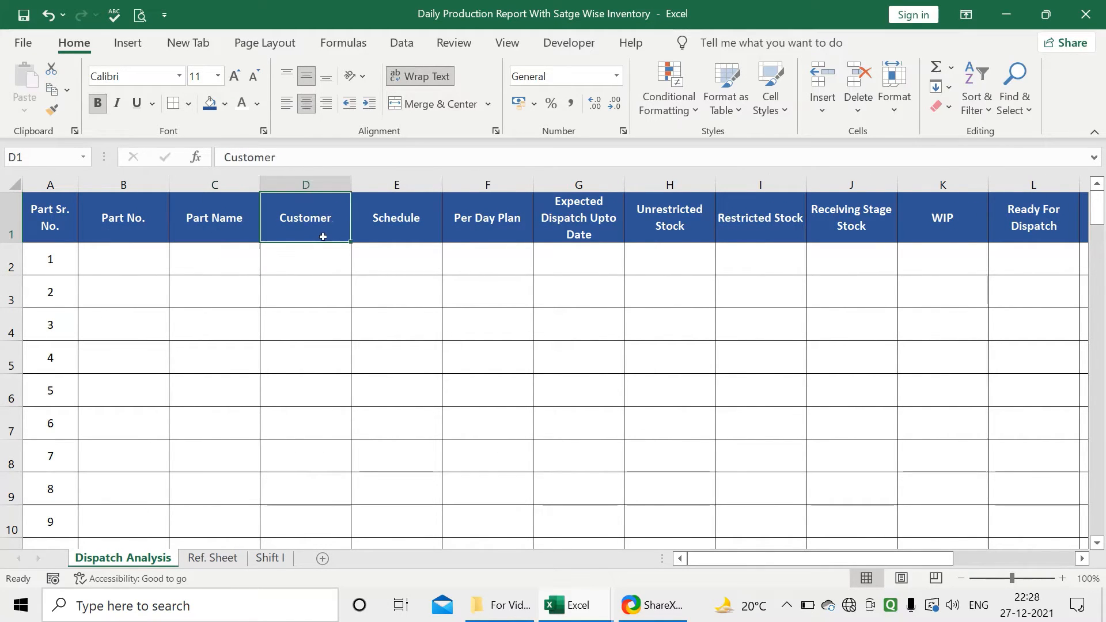
{"action": "left_click", "coordinate": [397, 244]}
{"action": "left_click", "coordinate": [476, 235]}
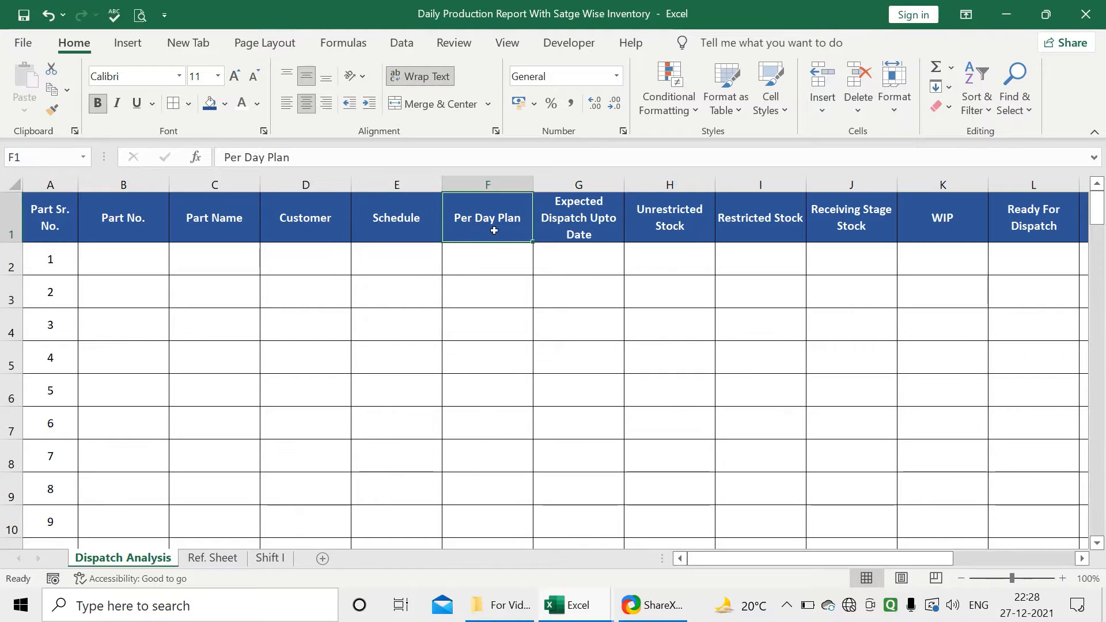
{"action": "left_click", "coordinate": [574, 229]}
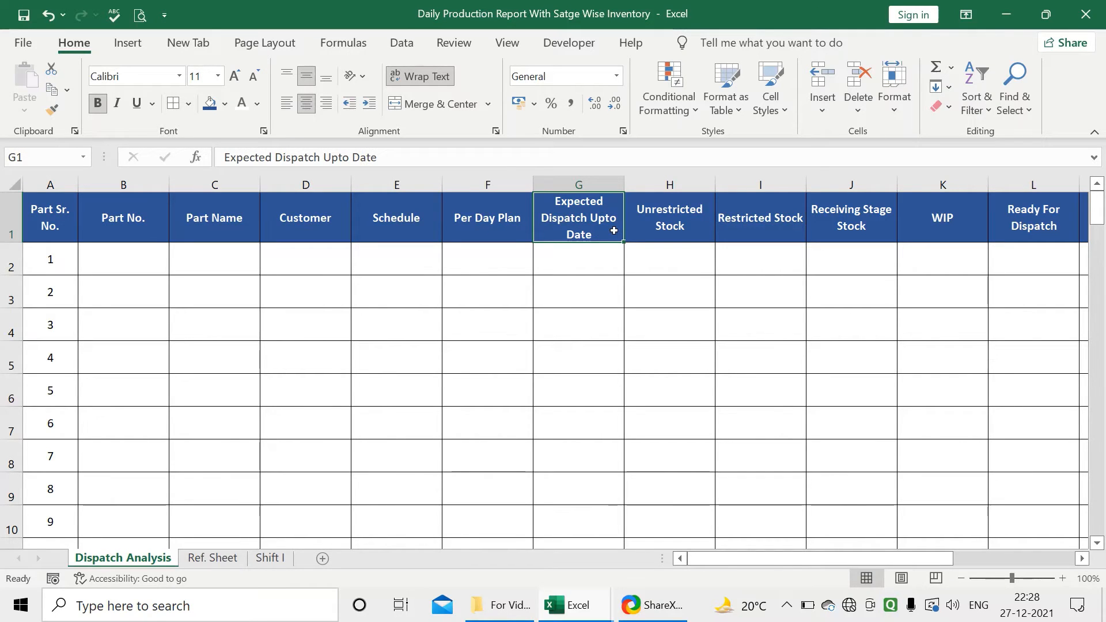
Step: Return to the Shift I sheet and check its Stock Name, Ref. Sr. No. and Part Sr. No. headers
{"action": "left_click", "coordinate": [212, 557]}
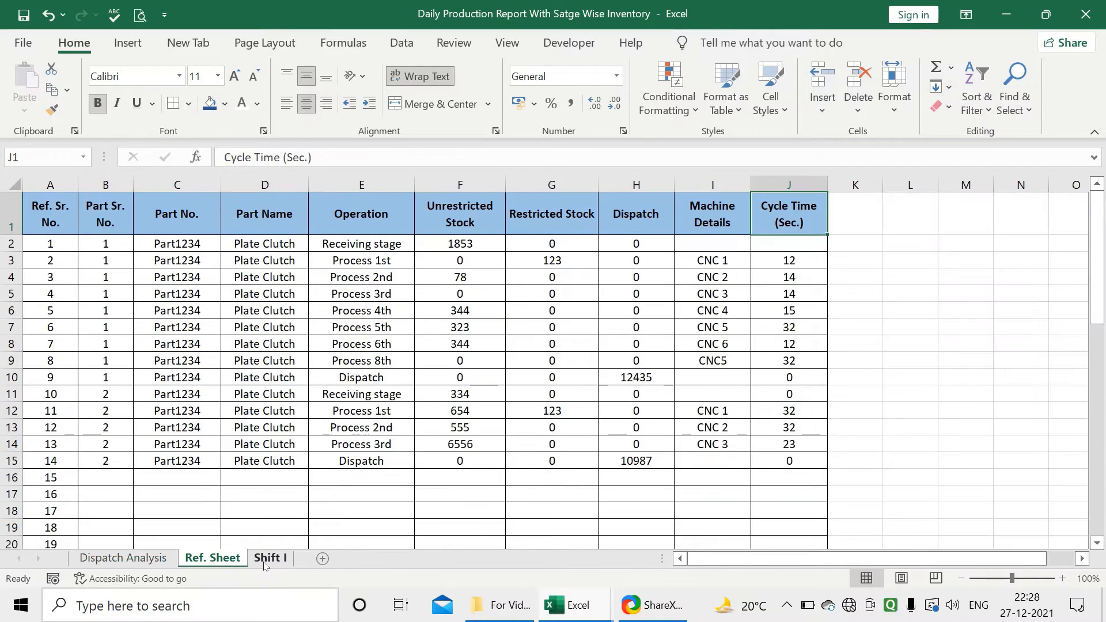
{"action": "left_click", "coordinate": [270, 557]}
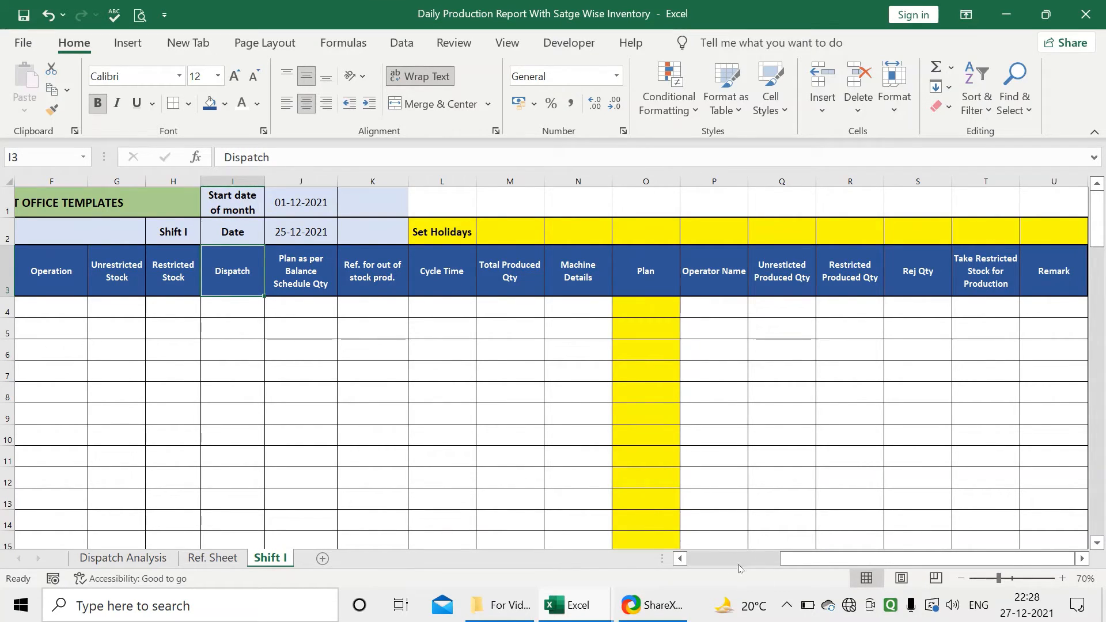
{"action": "left_click_drag", "start_coordinate": [846, 564], "coordinate": [771, 548]}
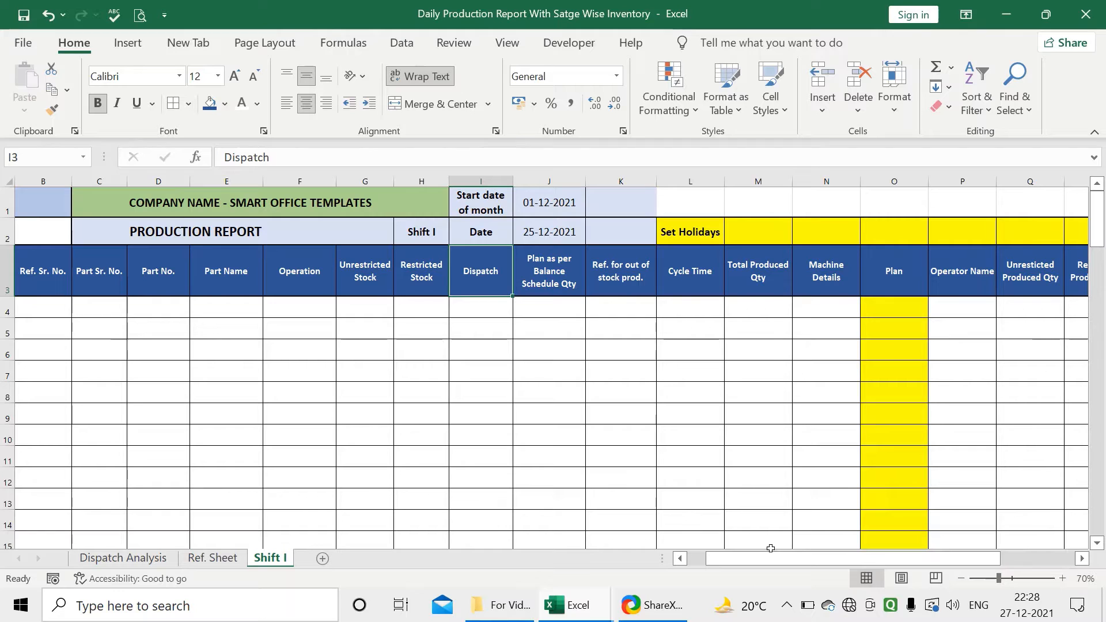
{"action": "left_click_drag", "start_coordinate": [775, 557], "coordinate": [735, 555]}
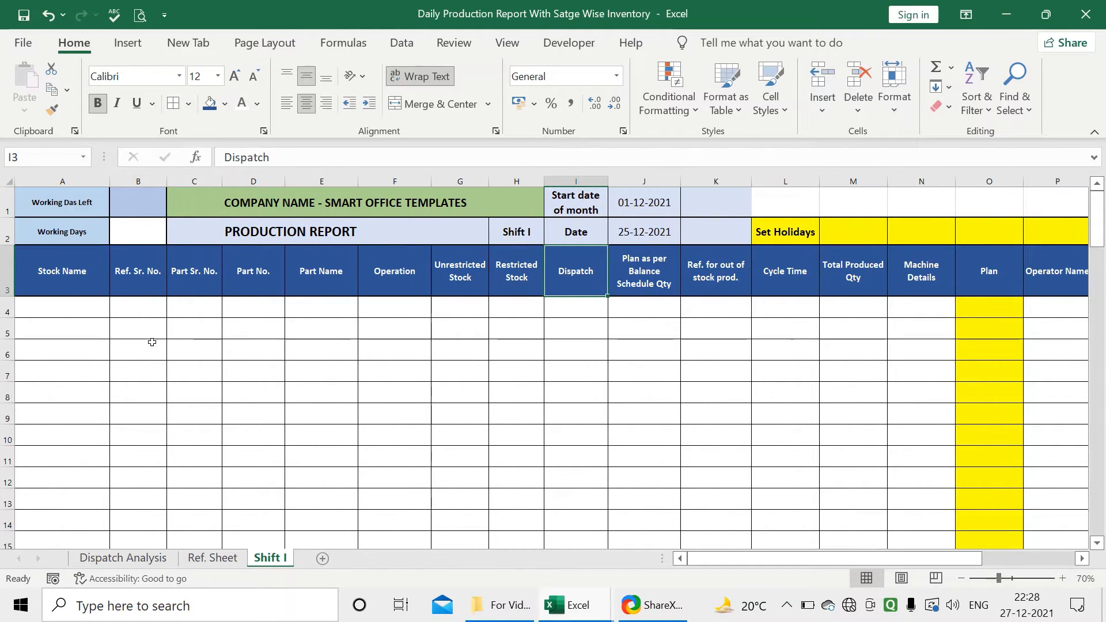
{"action": "left_click", "coordinate": [72, 295]}
{"action": "left_click", "coordinate": [122, 290]}
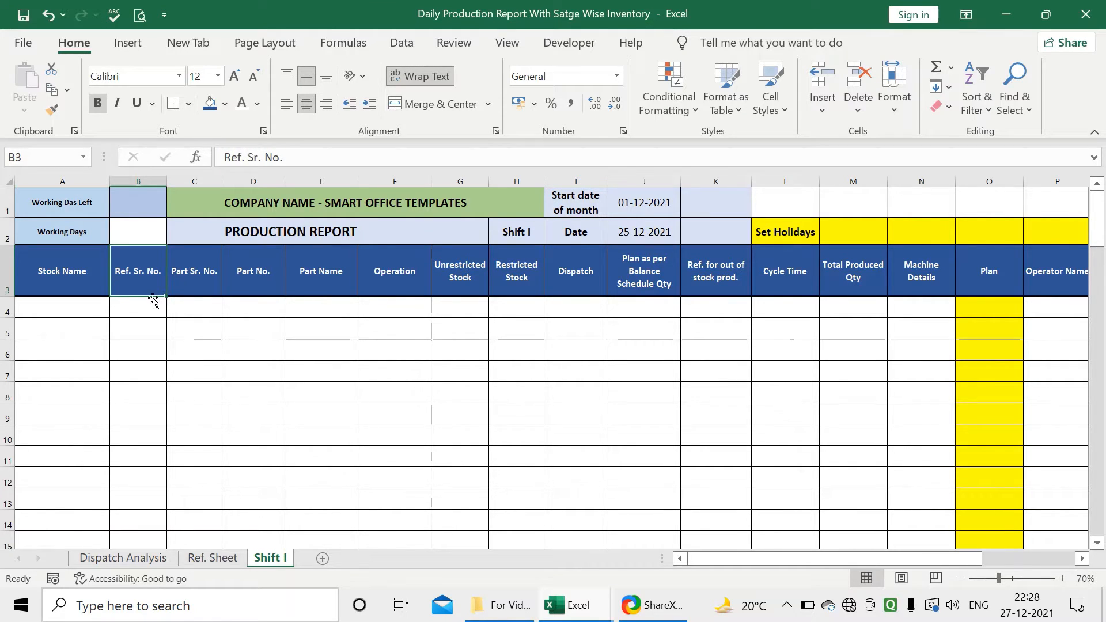
{"action": "left_click", "coordinate": [190, 282]}
Step: Enter the formula =ROW() in cell B4, the first row under Ref. Sr. No. on the Shift I sheet
{"action": "left_click", "coordinate": [157, 314]}
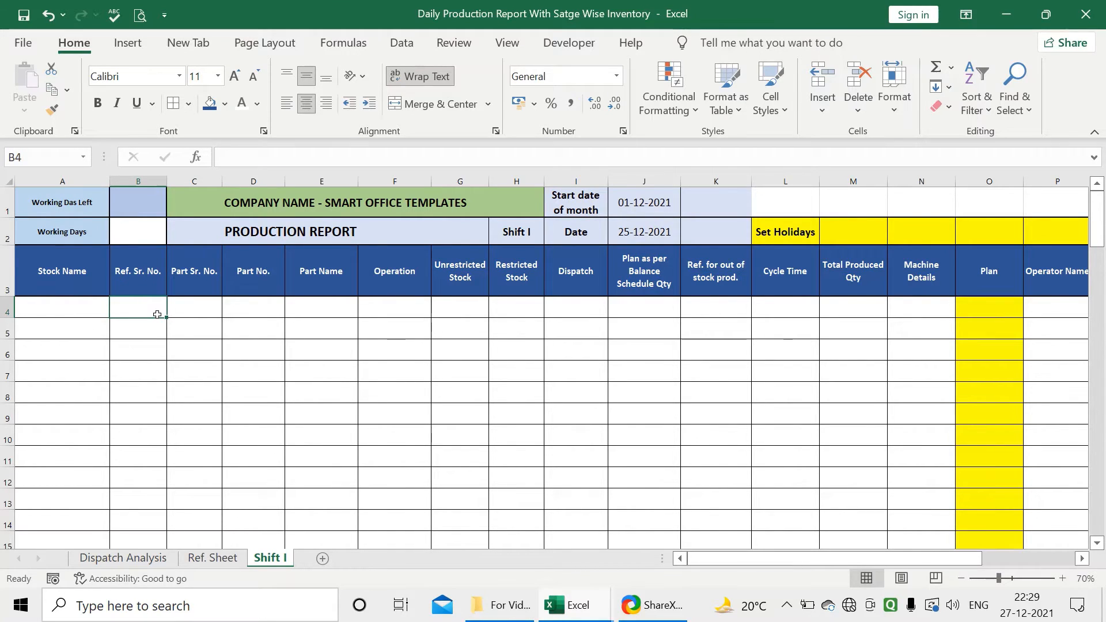
{"action": "type", "text": "="}
{"action": "type", "text": "row"}
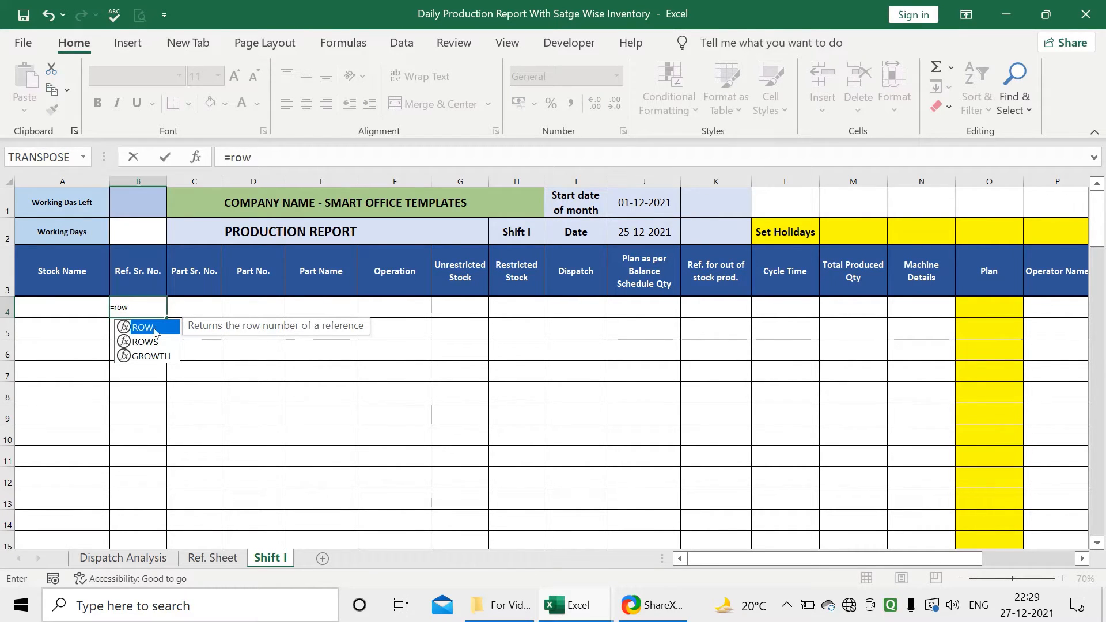
{"action": "double_click", "coordinate": [154, 330]}
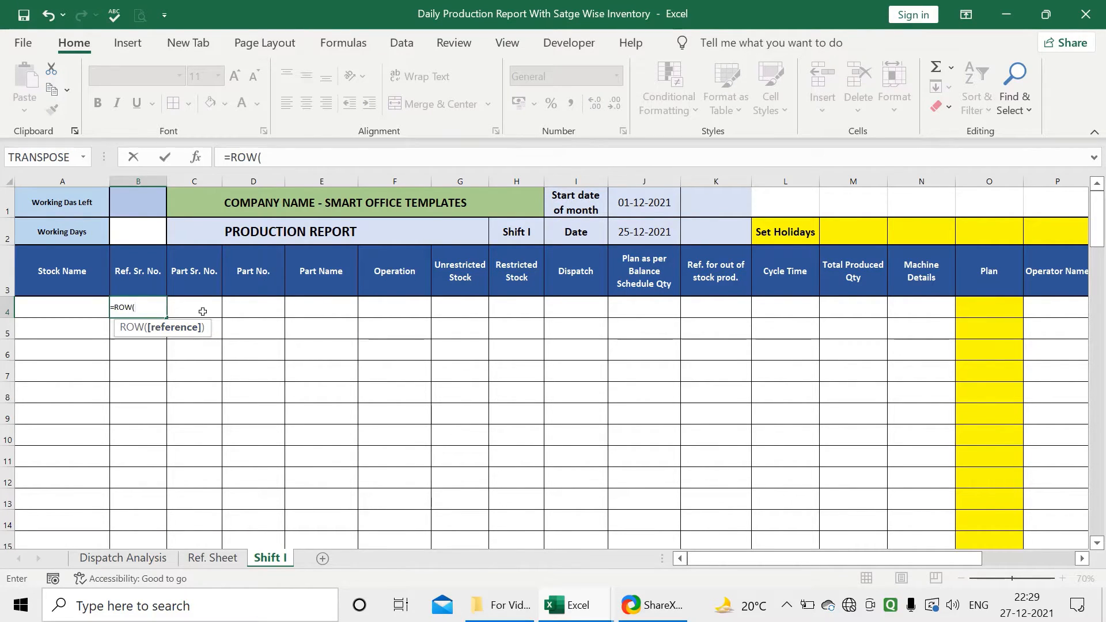
{"action": "type", "text": ")"}
{"action": "key", "text": "Return"}
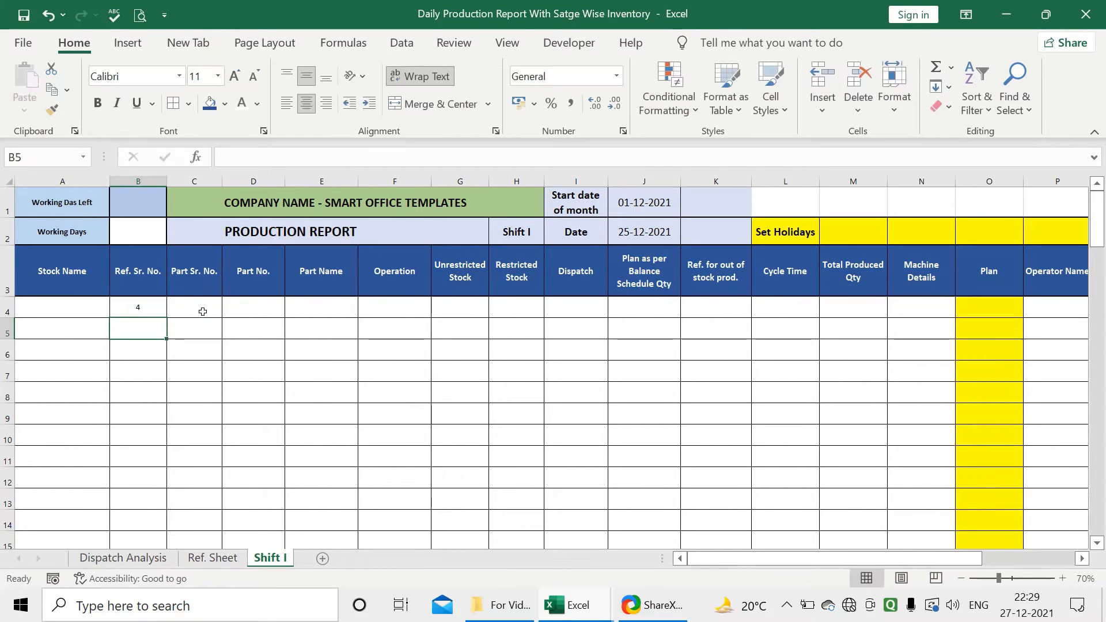
Step: Change the Ref. Sr. No. formula in cell B4 of the Shift I sheet to =ROW()-3
{"action": "left_click", "coordinate": [147, 303]}
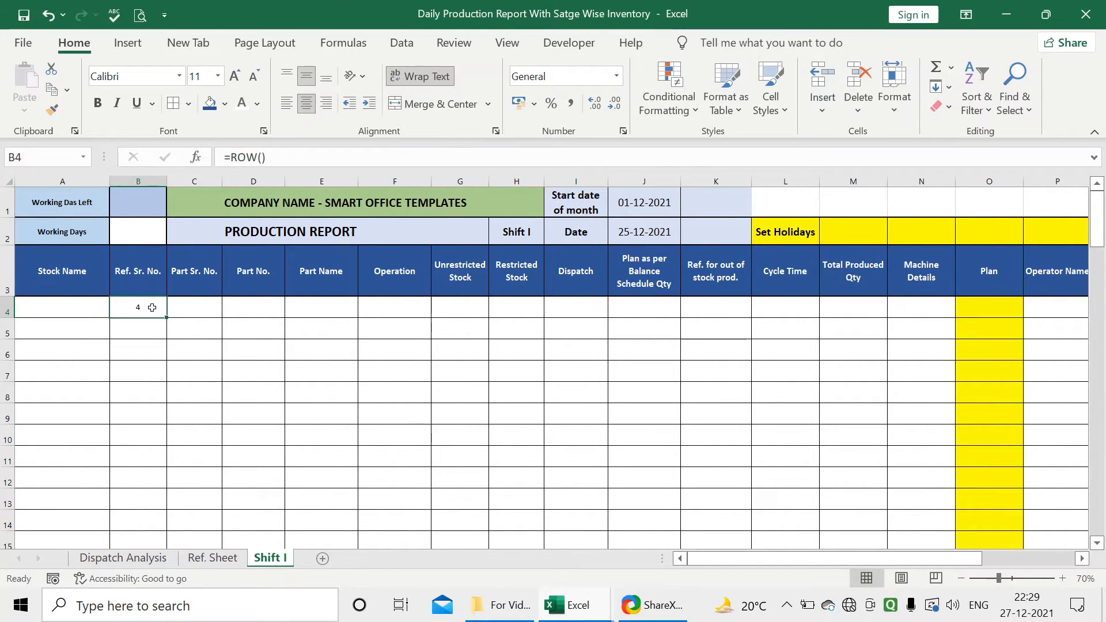
{"action": "double_click", "coordinate": [152, 307]}
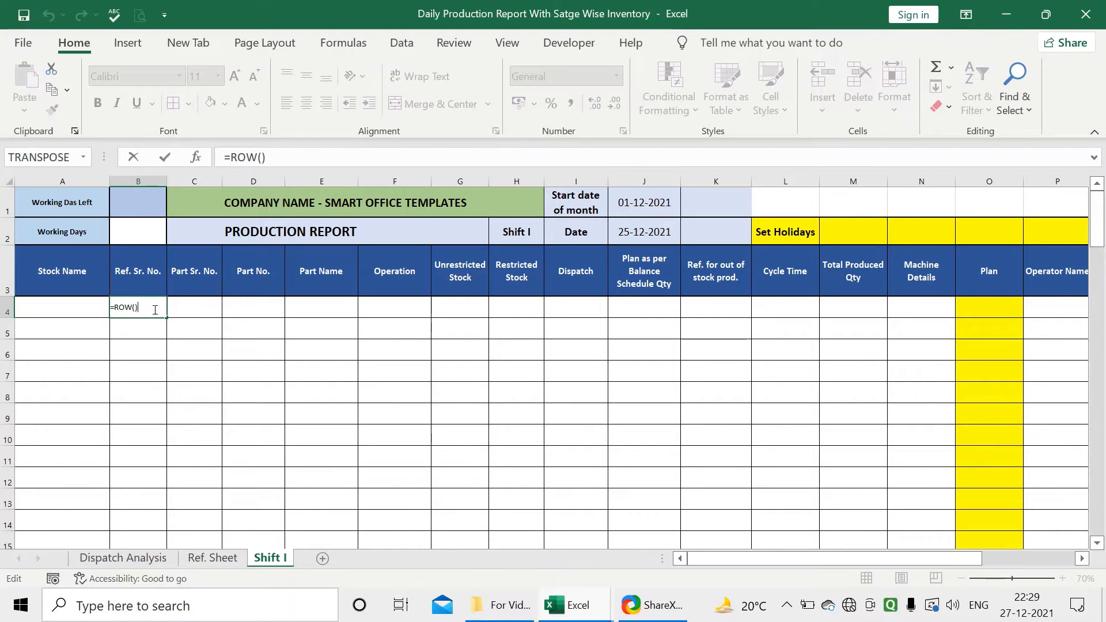
{"action": "type", "text": "-3"}
{"action": "key", "text": "Return"}
Step: Fill the B4 formula down the Ref. Sr. No. column of Shift I and check the numbering in its first rows
{"action": "left_click", "coordinate": [141, 310]}
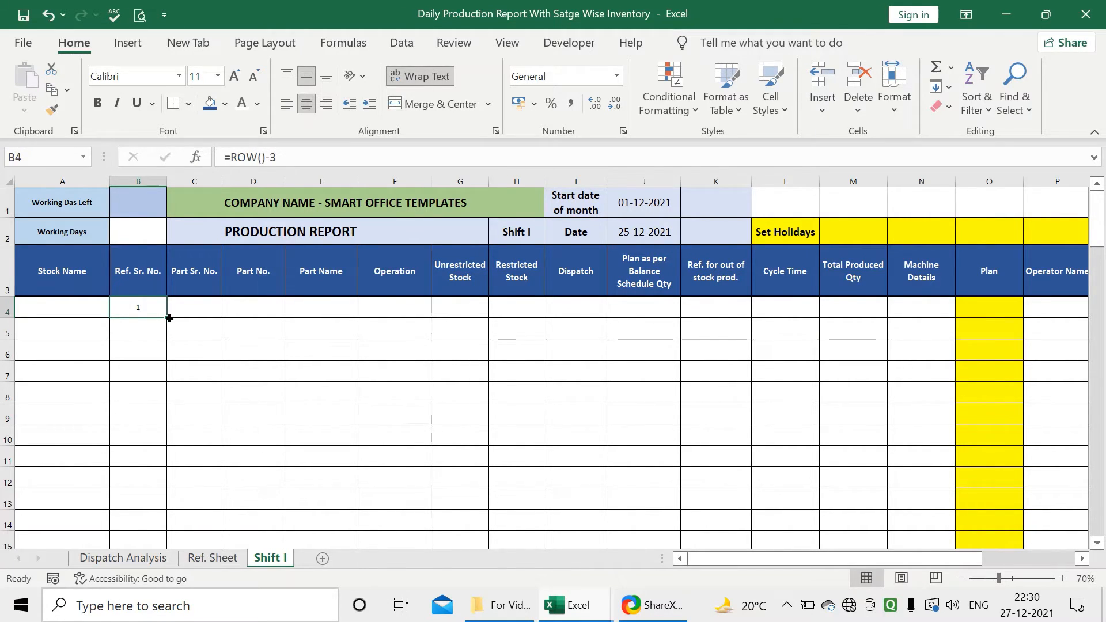
{"action": "left_click_drag", "start_coordinate": [166, 317], "coordinate": [153, 541]}
{"action": "scroll", "coordinate": [178, 431], "scroll_direction": "up", "scroll_amount": 4}
{"action": "left_click", "coordinate": [209, 313]}
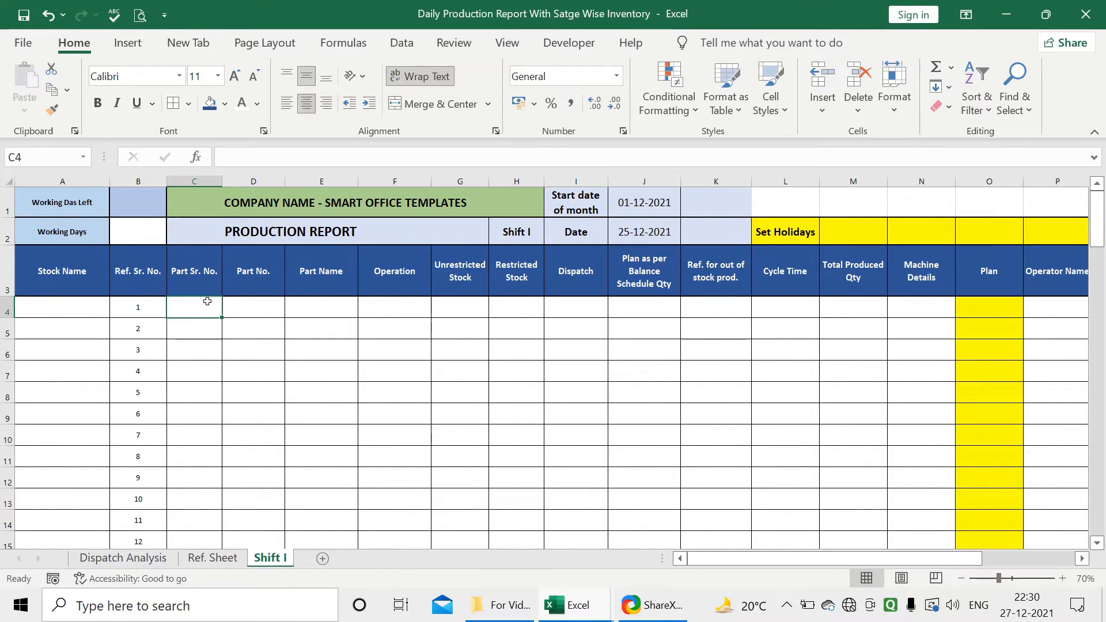
{"action": "left_click", "coordinate": [136, 309]}
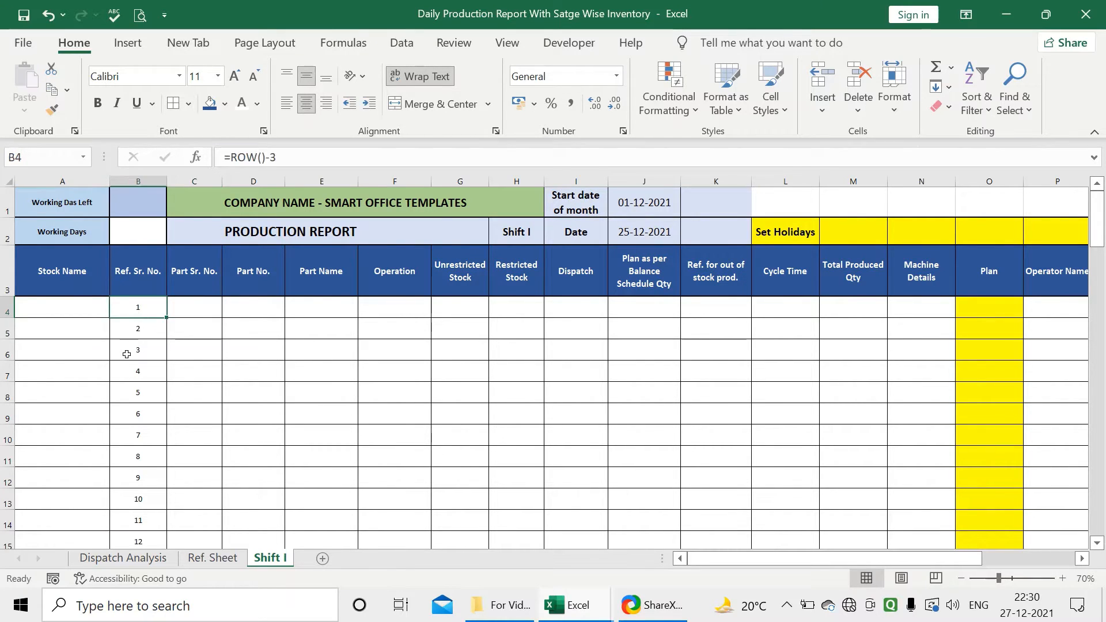
{"action": "left_click", "coordinate": [136, 333]}
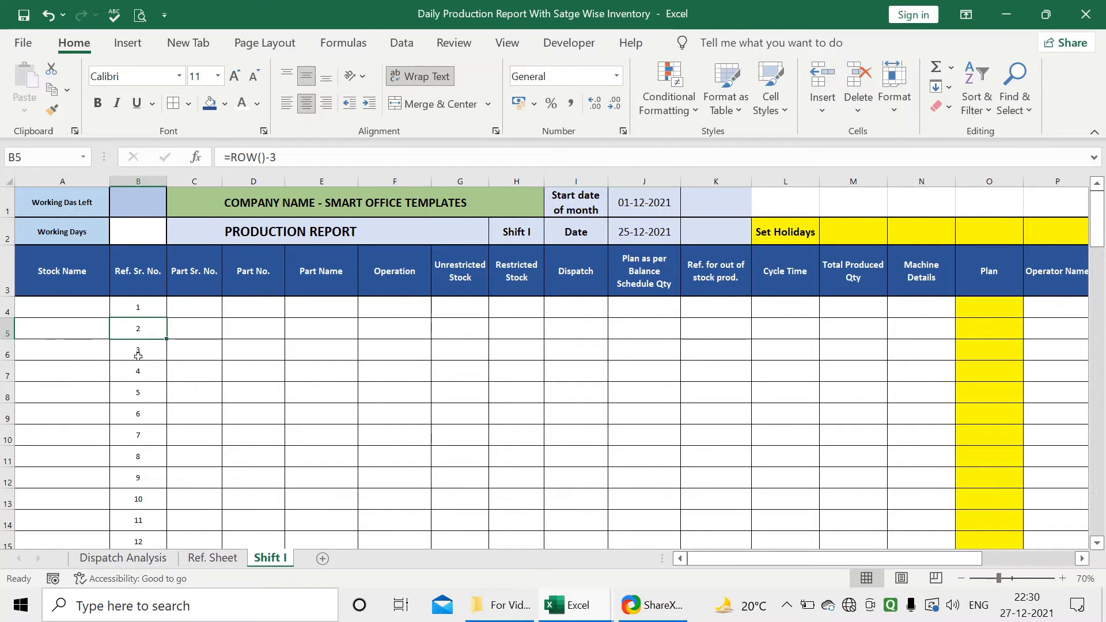
{"action": "left_click", "coordinate": [138, 355]}
Step: On the Ref. Sheet, clear all existing serial numbers under Ref. Sr. No., from cell A2 down
{"action": "left_click", "coordinate": [211, 557]}
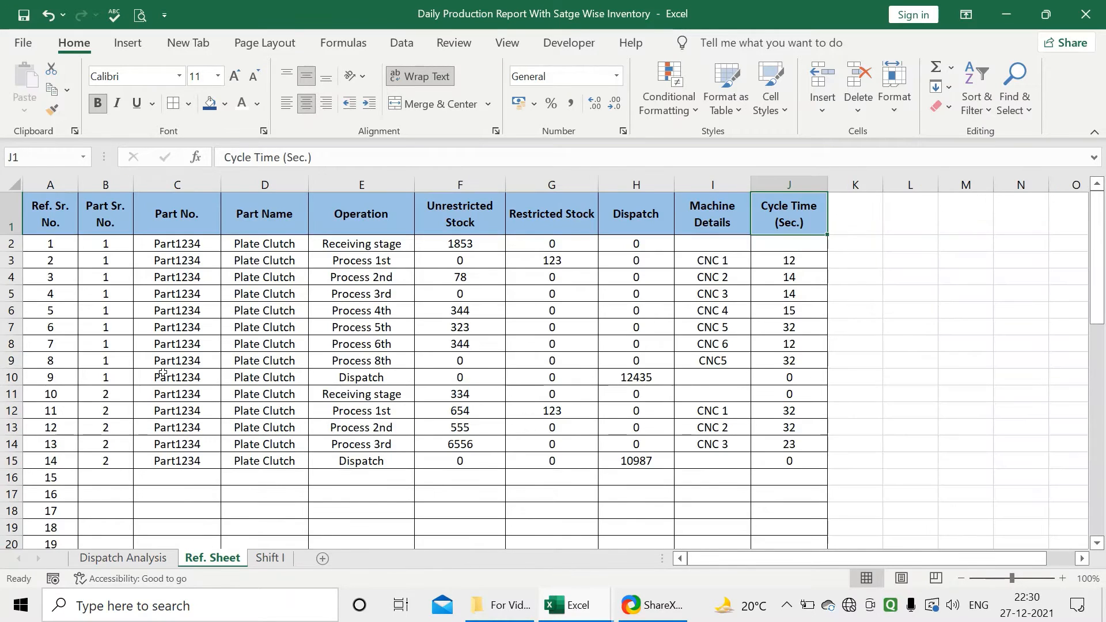
{"action": "left_click", "coordinate": [65, 242]}
{"action": "left_click", "coordinate": [65, 260]}
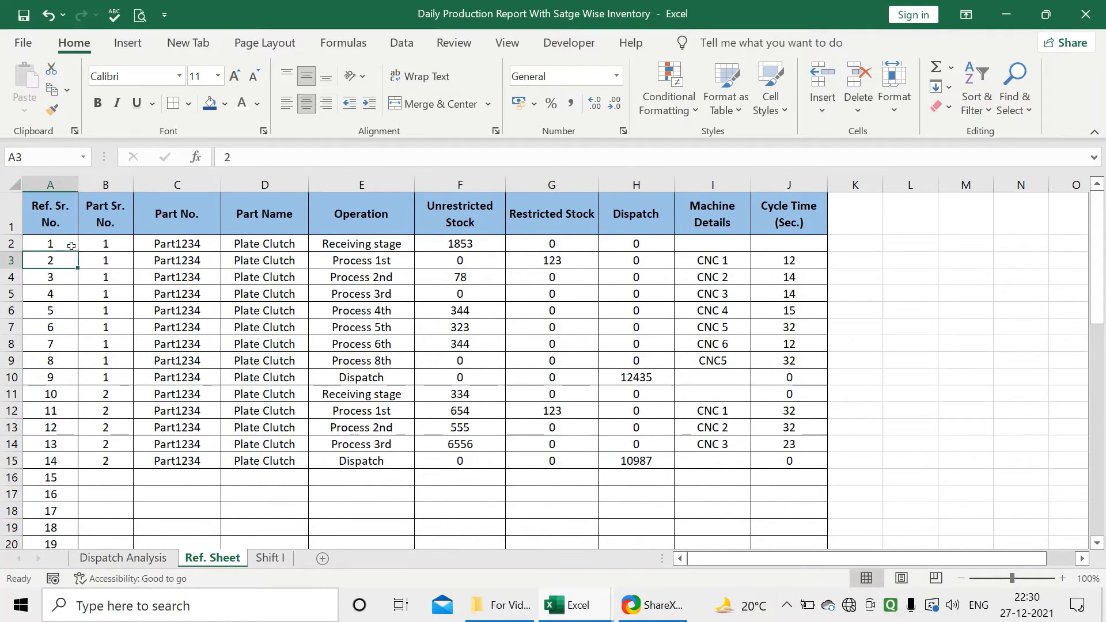
{"action": "left_click", "coordinate": [68, 244]}
{"action": "key", "text": "ctrl+shift+Down"}
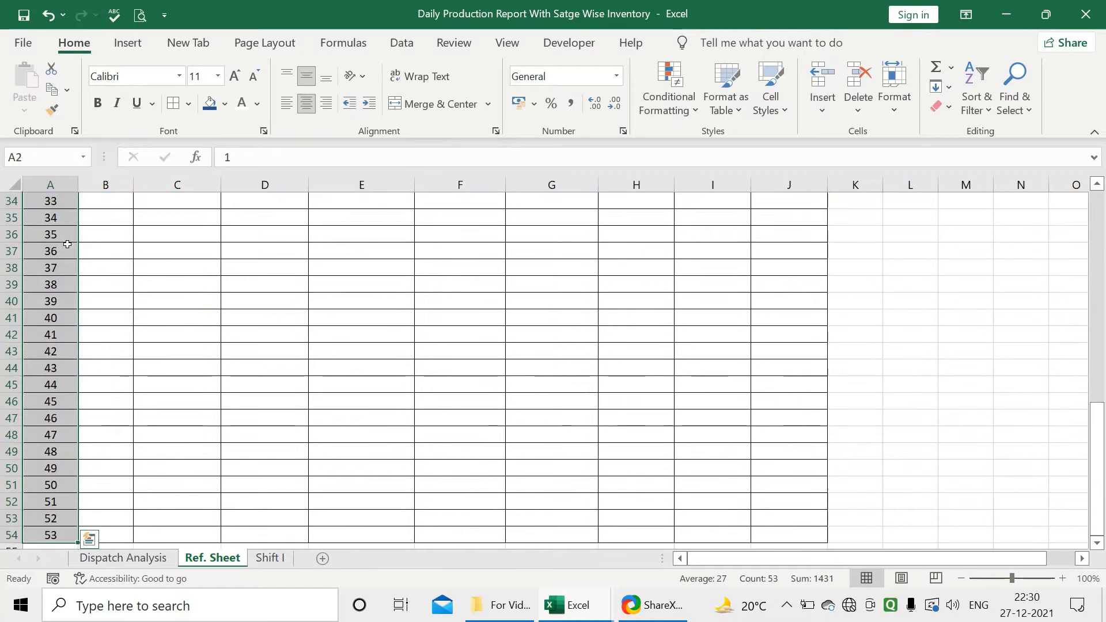
{"action": "key", "text": "Delete"}
{"action": "scroll", "coordinate": [68, 244], "scroll_direction": "up", "scroll_amount": 11}
Step: Enter the formula =ROW()-1 in cell A2, the first row under Ref. Sr. No. on the Ref. Sheet
{"action": "left_click", "coordinate": [67, 244]}
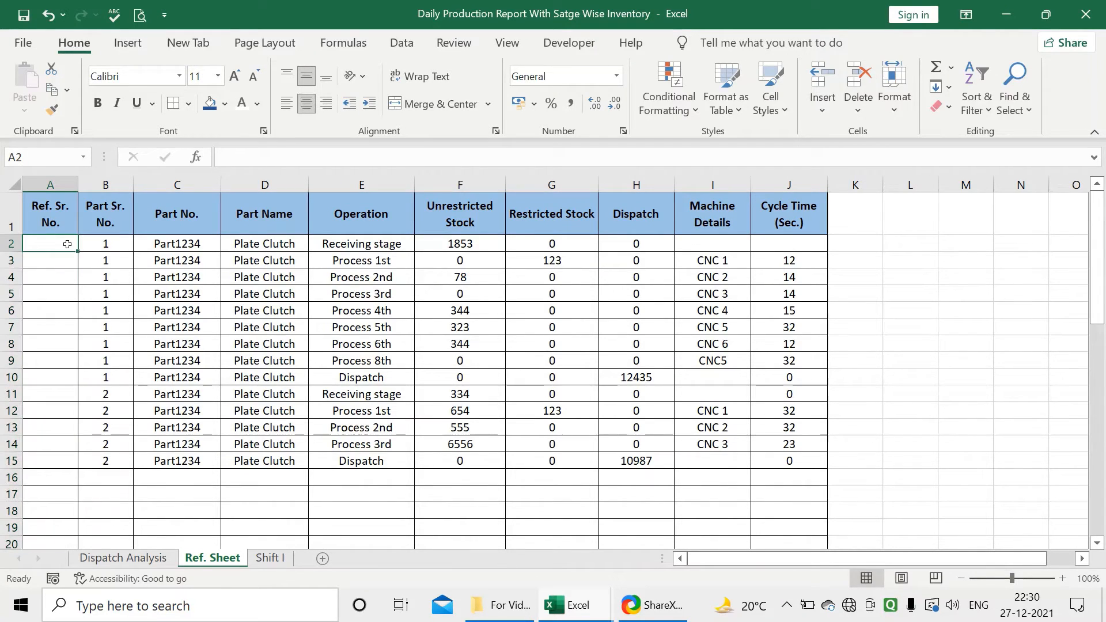
{"action": "type", "text": "=row"}
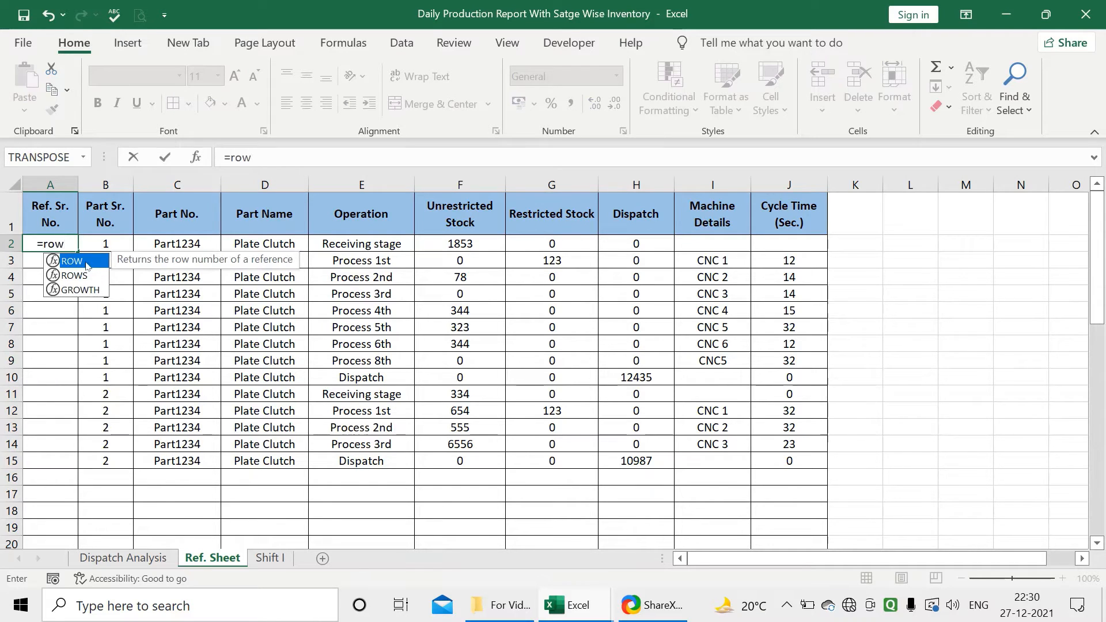
{"action": "double_click", "coordinate": [87, 262]}
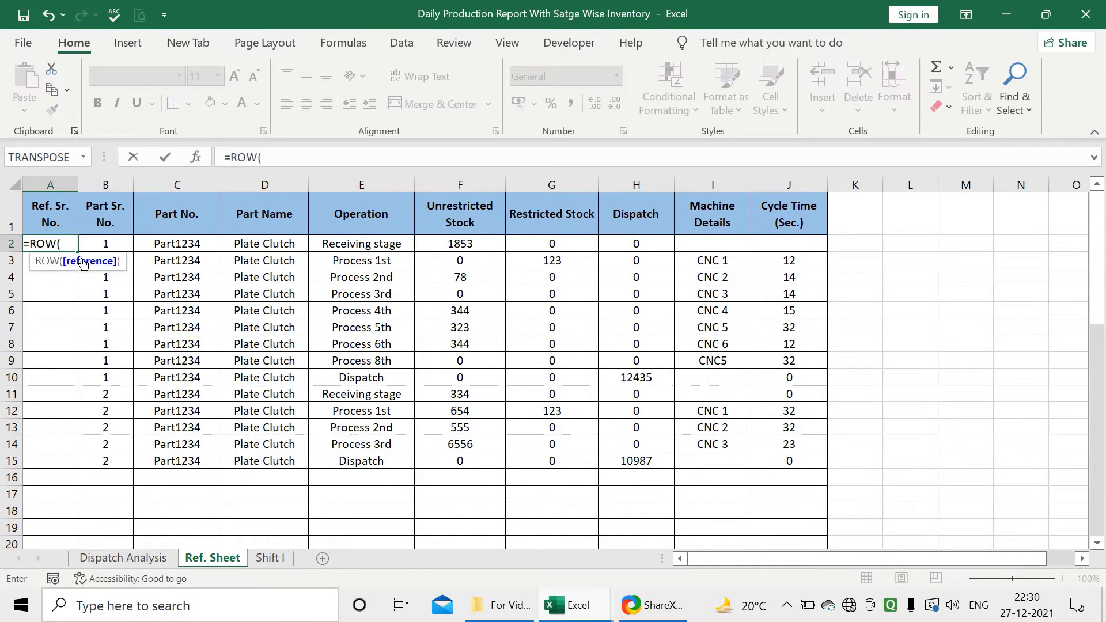
{"action": "type", "text": ")"}
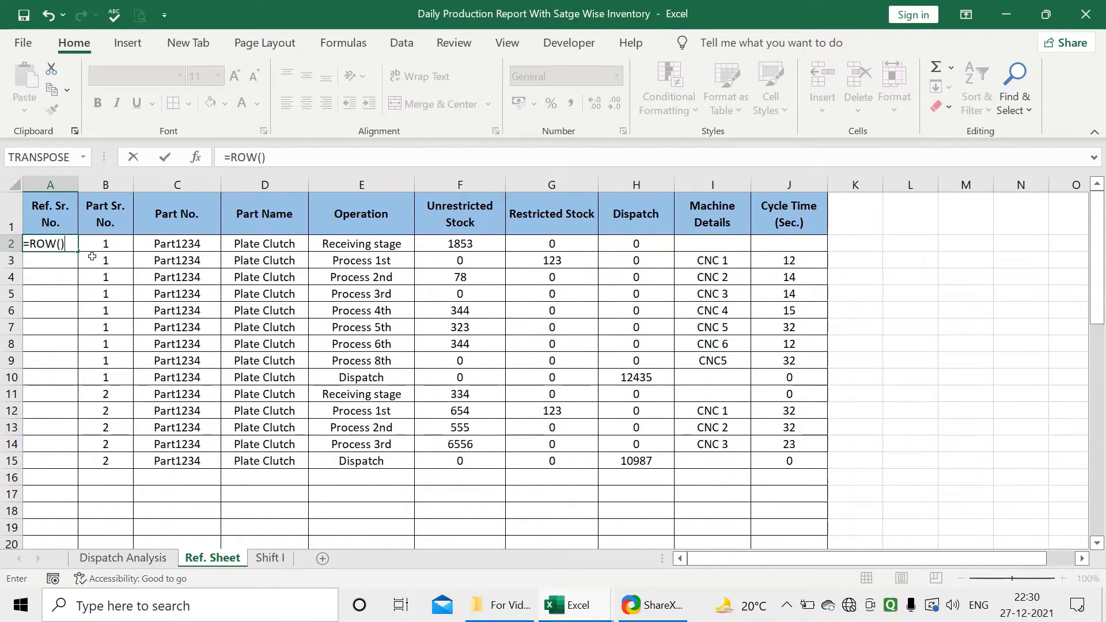
{"action": "key", "text": "Return"}
{"action": "left_click", "coordinate": [73, 247]}
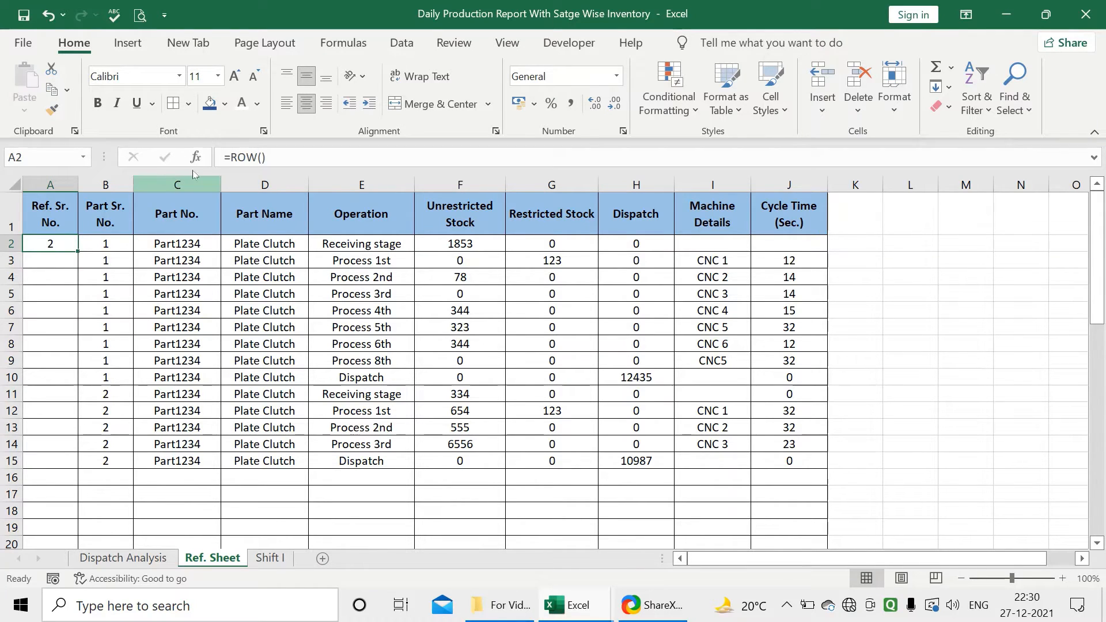
{"action": "left_click", "coordinate": [268, 157]}
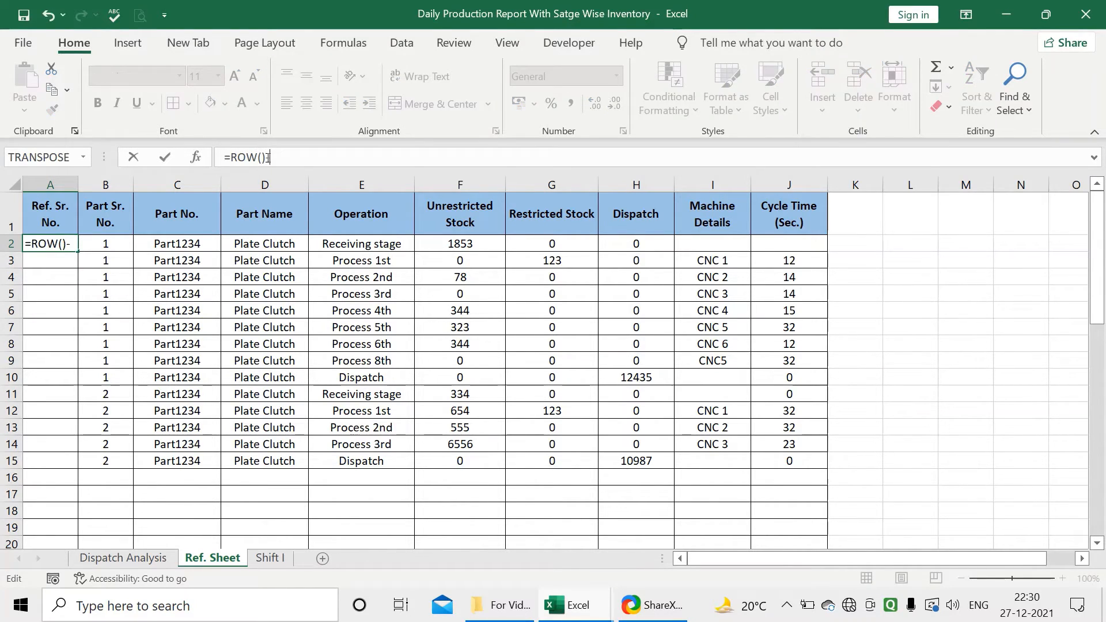
{"action": "type", "text": "-1"}
{"action": "key", "text": "Return"}
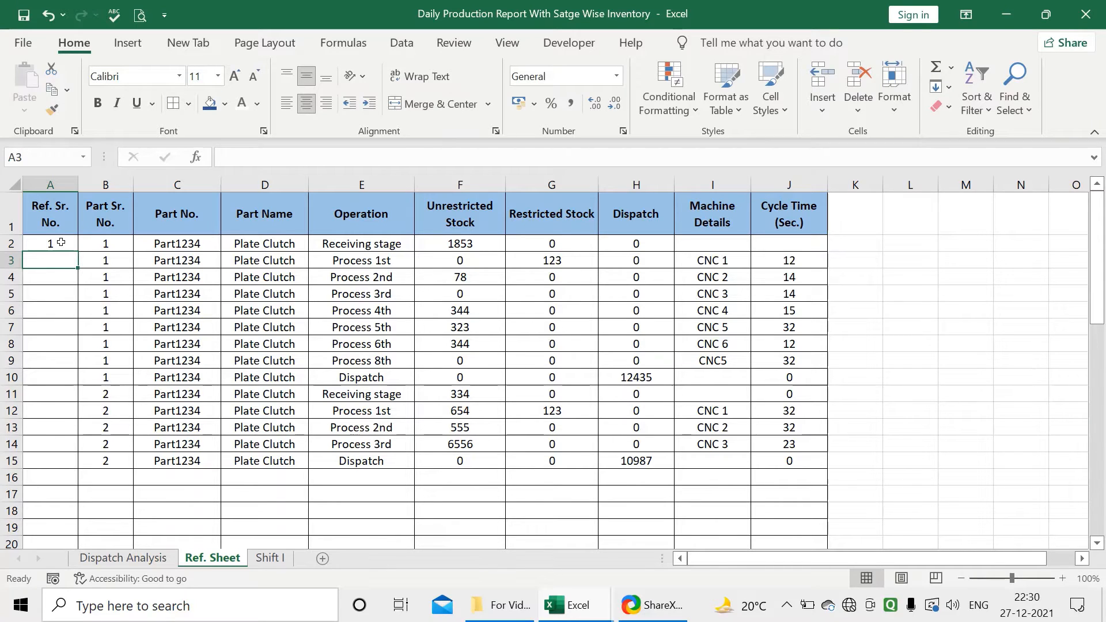
Step: Fill the A2 formula down the Ref. Sr. No. column, continuing past the last part row into the empty table rows
{"action": "left_click", "coordinate": [60, 243]}
{"action": "double_click", "coordinate": [78, 252]}
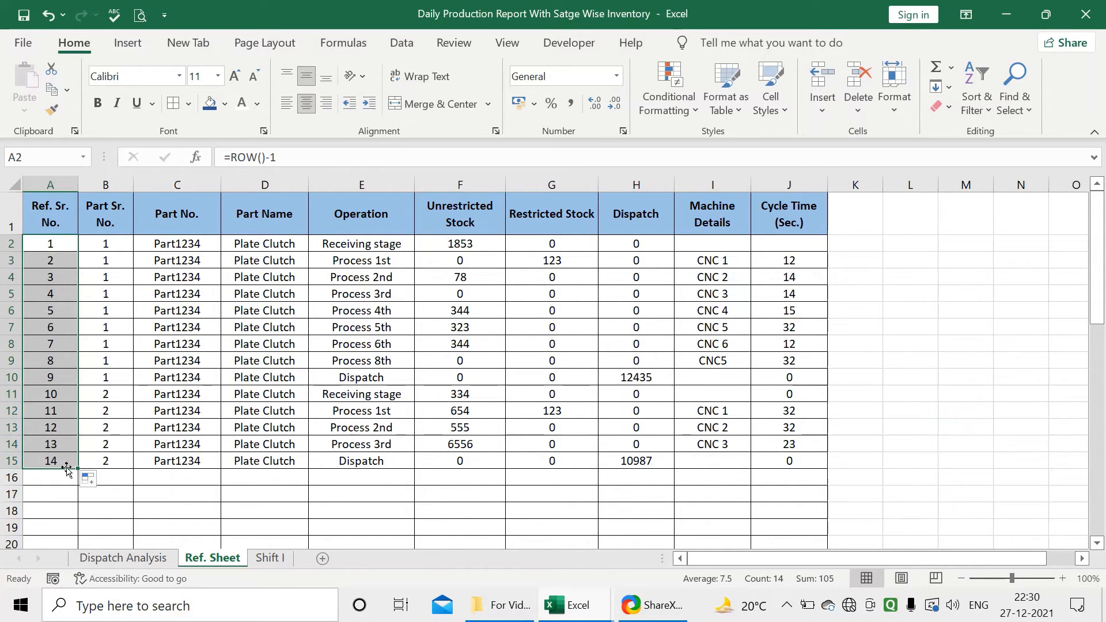
{"action": "left_click_drag", "start_coordinate": [77, 467], "coordinate": [81, 545]}
{"action": "scroll", "coordinate": [132, 451], "scroll_direction": "up", "scroll_amount": 10}
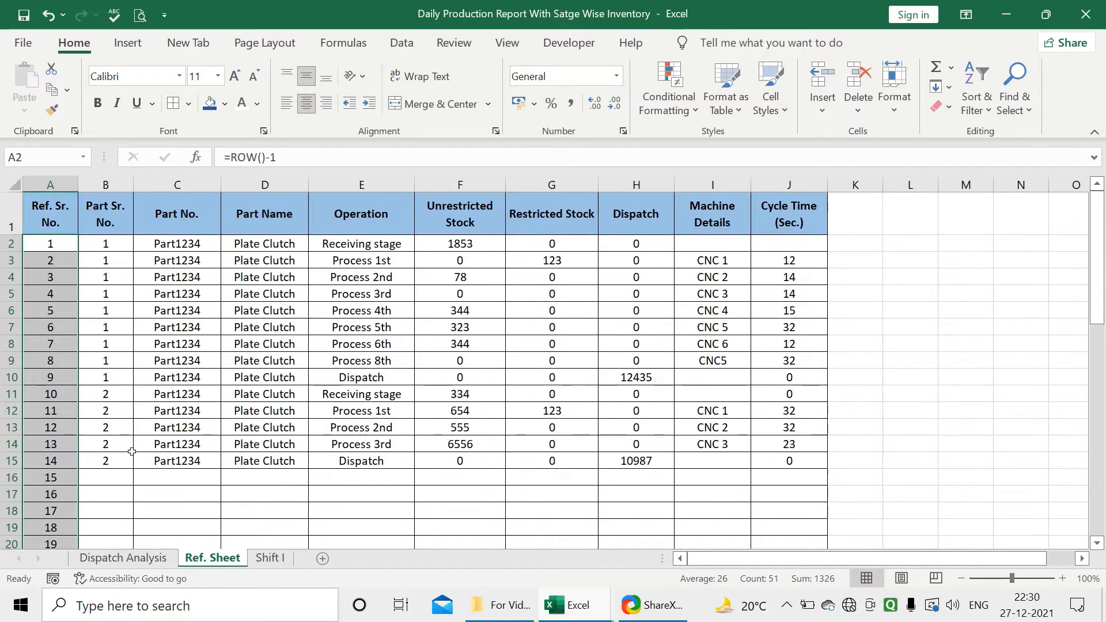
{"action": "left_click", "coordinate": [80, 244]}
{"action": "left_click", "coordinate": [61, 258]}
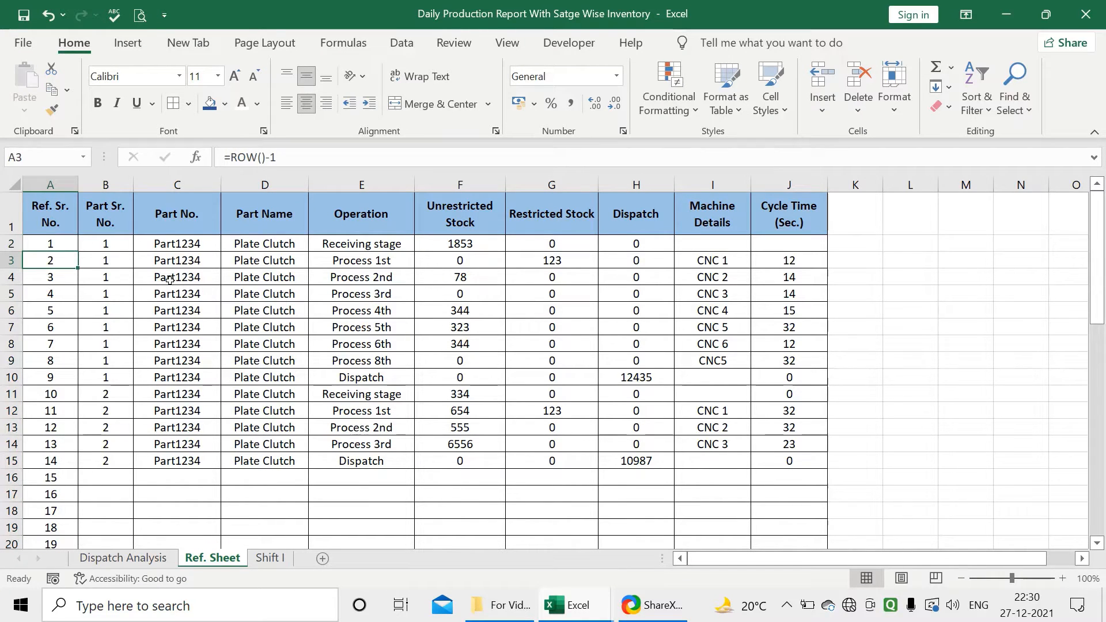
Step: Examine the first part's rows in the Part Sr. No., Part No., Part Name and Operation columns of the Ref. Sheet
{"action": "left_click", "coordinate": [109, 243]}
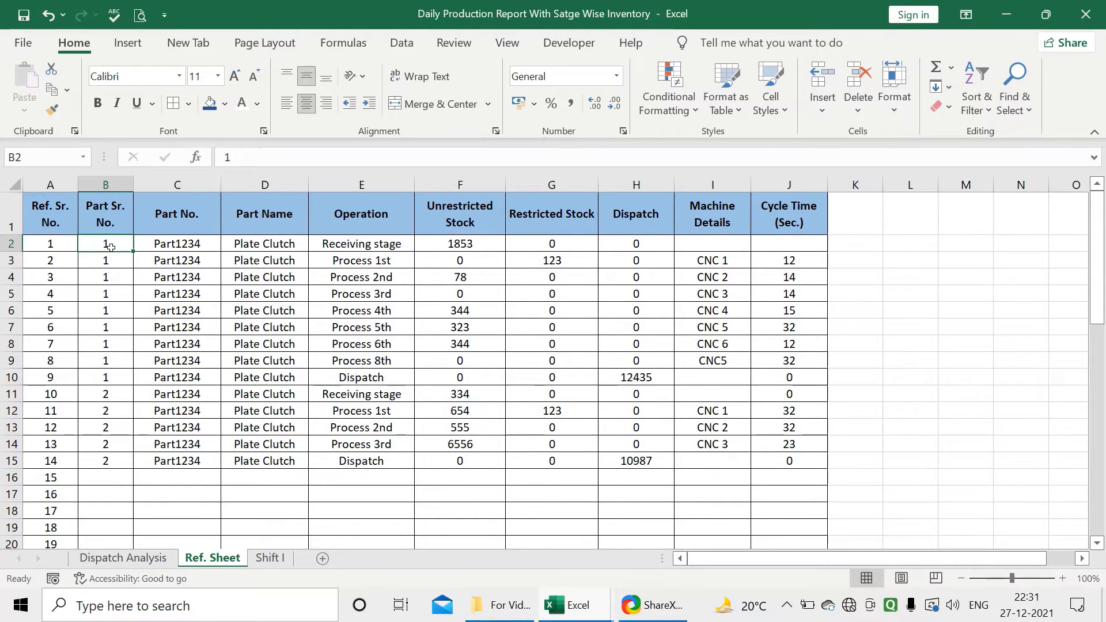
{"action": "left_click_drag", "start_coordinate": [109, 267], "coordinate": [109, 377]}
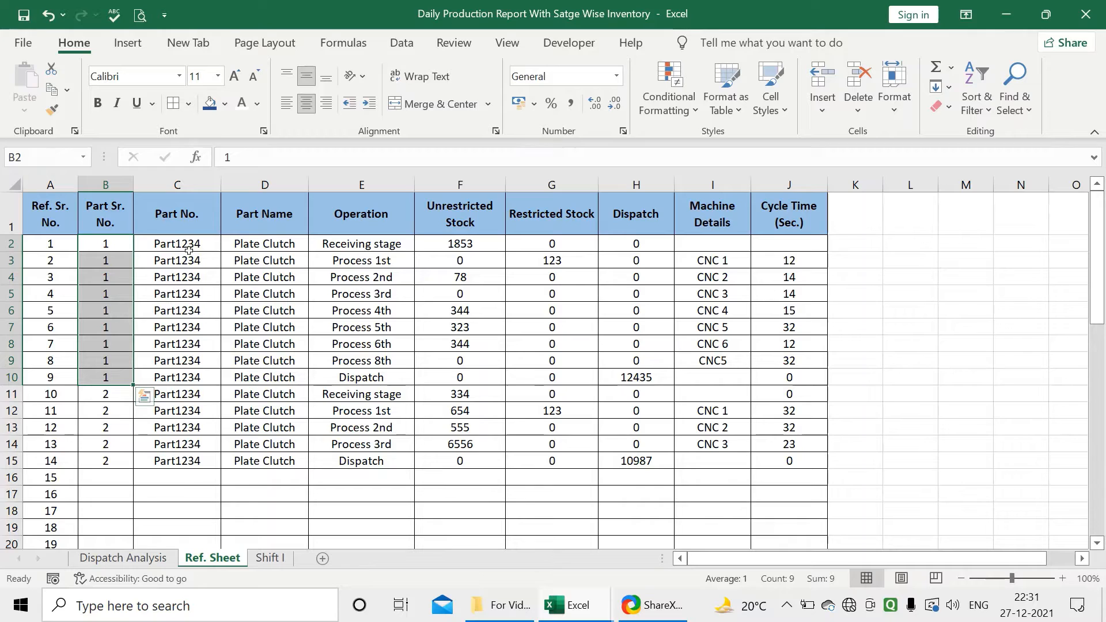
{"action": "left_click_drag", "start_coordinate": [190, 245], "coordinate": [183, 374]}
{"action": "left_click_drag", "start_coordinate": [265, 245], "coordinate": [265, 377]}
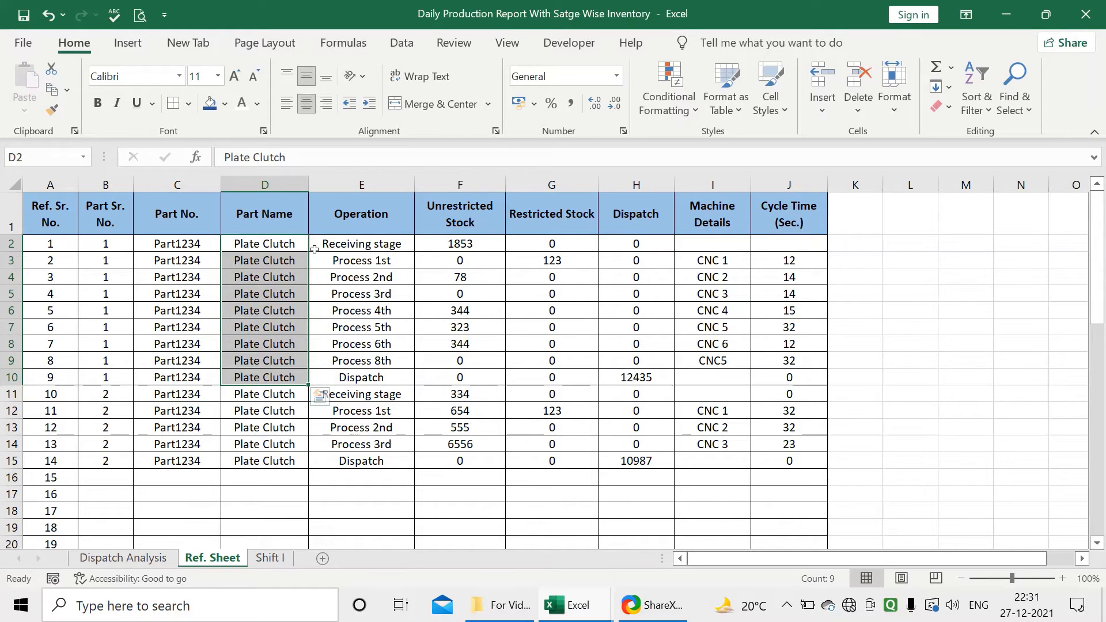
{"action": "left_click", "coordinate": [279, 249]}
{"action": "left_click_drag", "start_coordinate": [345, 239], "coordinate": [349, 374]}
{"action": "left_click_drag", "start_coordinate": [109, 244], "coordinate": [403, 346]}
Step: Go through the first part's operation sequence from Receiving stage through the numbered processes to Dispatch
{"action": "left_click", "coordinate": [376, 242]}
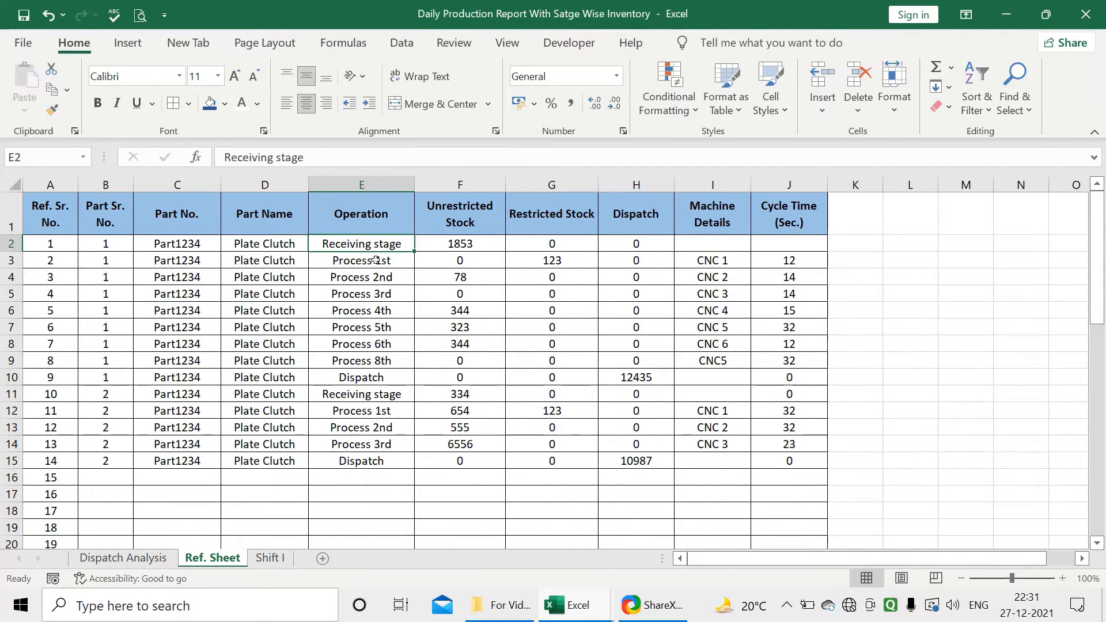
{"action": "left_click", "coordinate": [374, 262]}
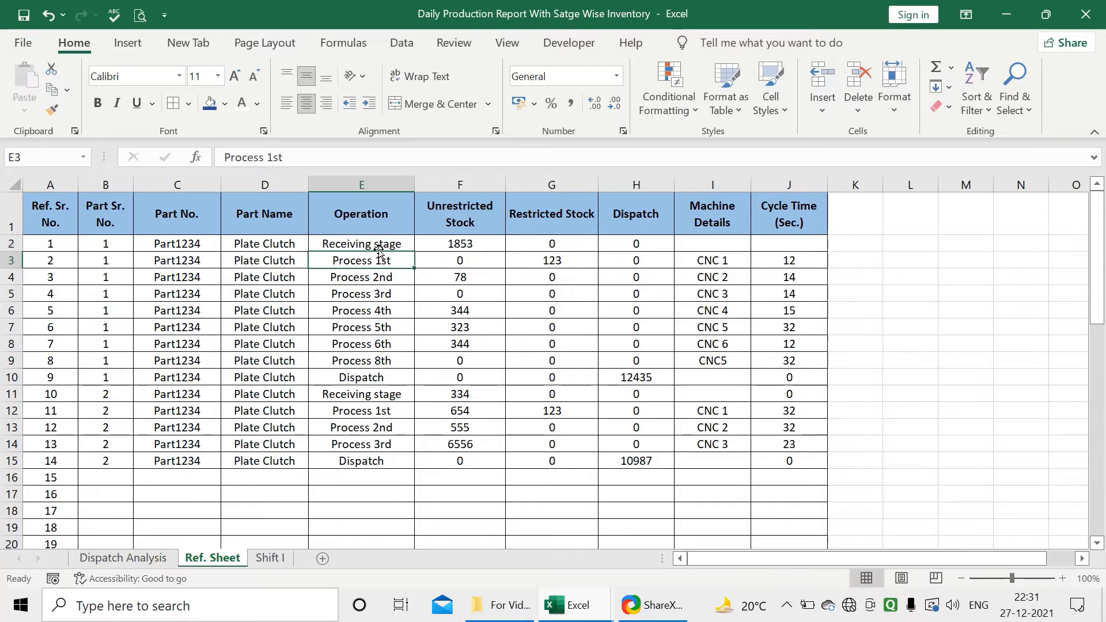
{"action": "left_click", "coordinate": [375, 243]}
{"action": "left_click", "coordinate": [373, 262]}
{"action": "left_click", "coordinate": [380, 281]}
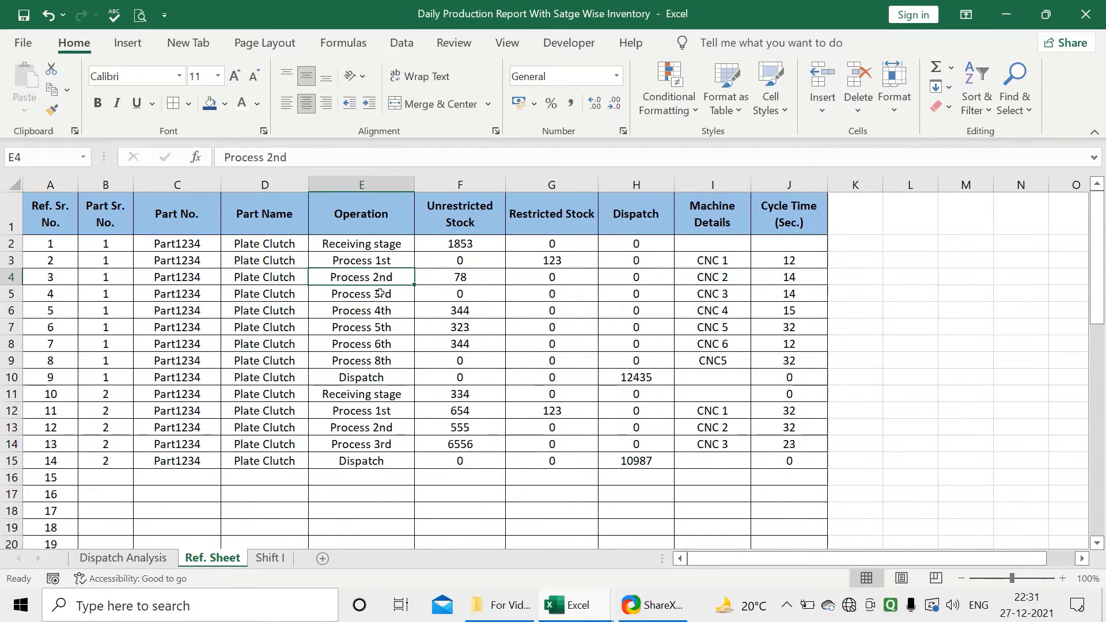
{"action": "left_click", "coordinate": [380, 293]}
{"action": "left_click", "coordinate": [383, 311]}
{"action": "left_click", "coordinate": [382, 377]}
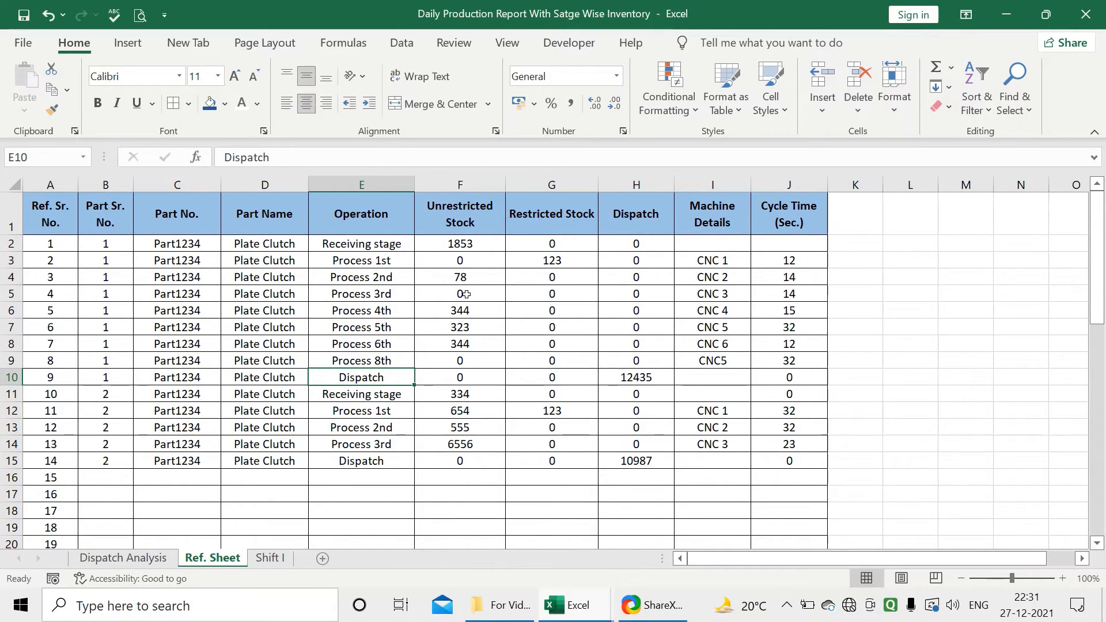
Step: Review the headers from Unrestricted Stock to Cycle Time (Sec.), and examine the entries in the two stock columns
{"action": "left_click", "coordinate": [471, 245]}
{"action": "left_click", "coordinate": [488, 218]}
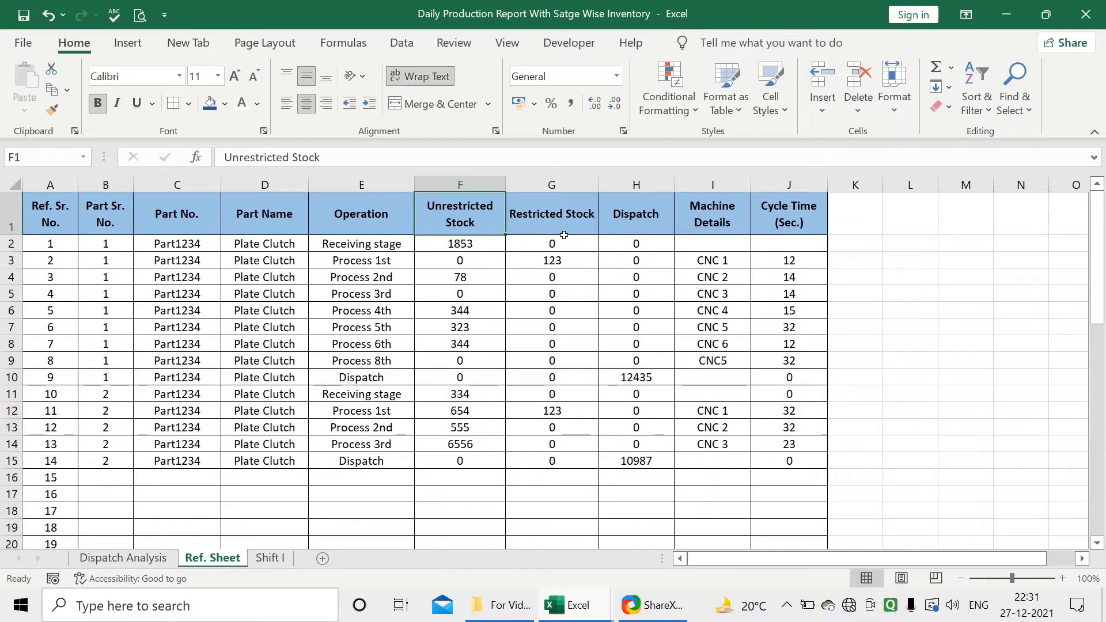
{"action": "left_click", "coordinate": [580, 217]}
{"action": "left_click", "coordinate": [629, 222]}
{"action": "left_click", "coordinate": [718, 229]}
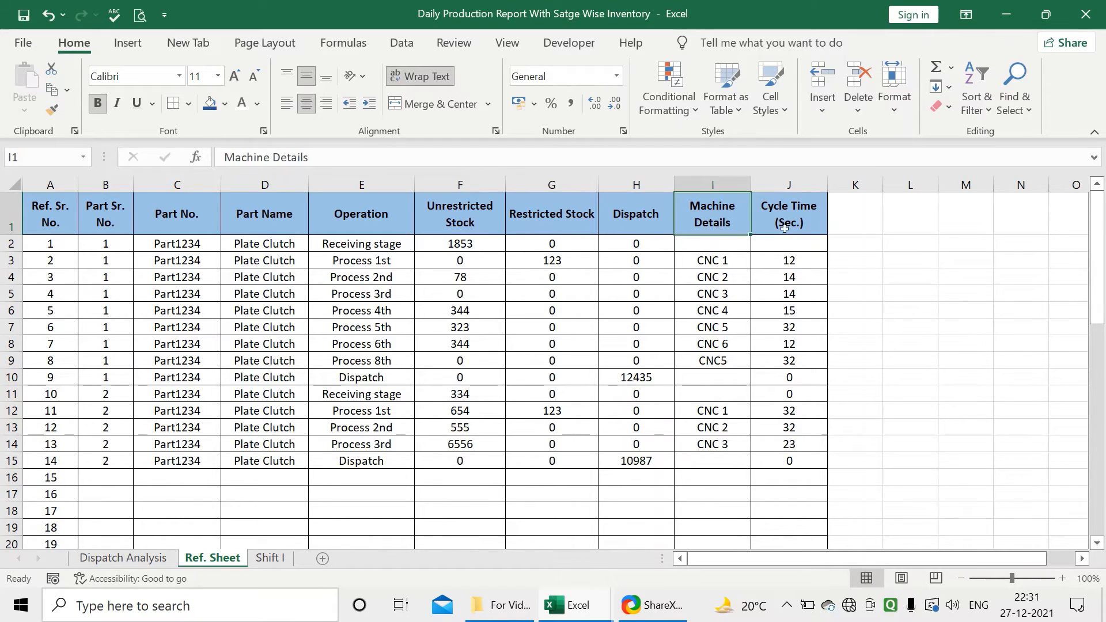
{"action": "left_click", "coordinate": [782, 228]}
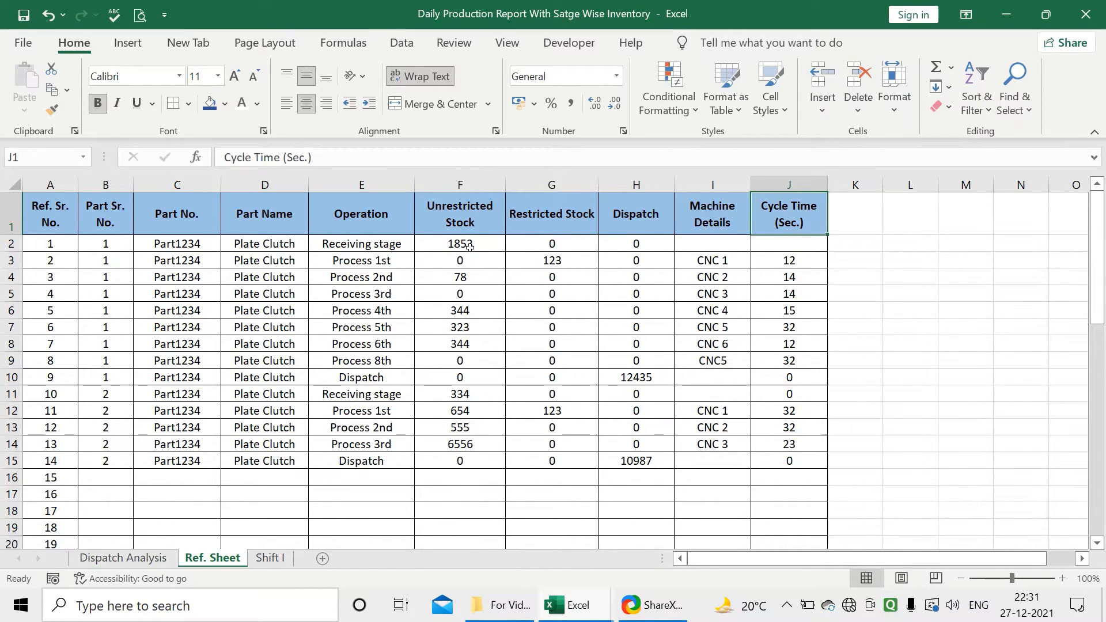
{"action": "left_click", "coordinate": [476, 226]}
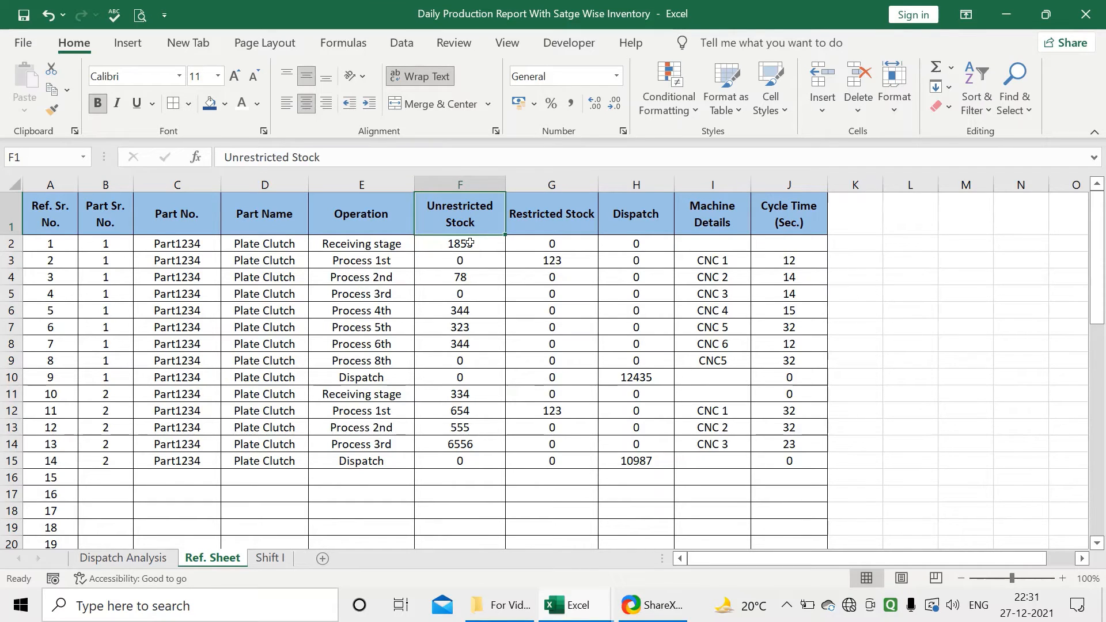
{"action": "left_click_drag", "start_coordinate": [470, 241], "coordinate": [567, 454]}
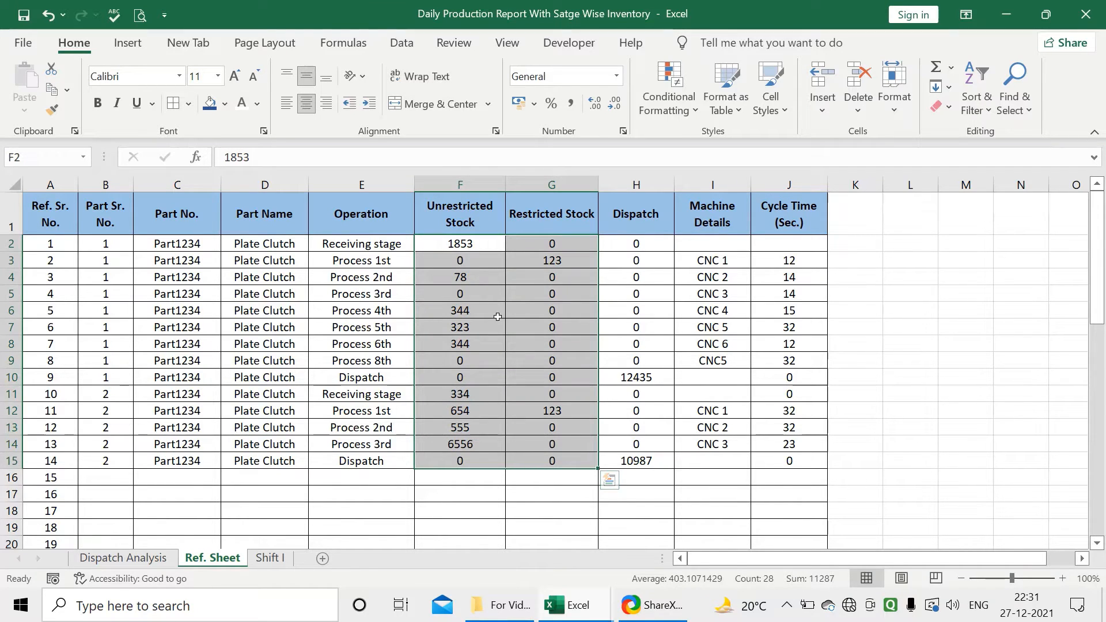
Step: Compare the first part's operations with their stage-wise entries in the Unrestricted Stock and Restricted Stock columns
{"action": "left_click", "coordinate": [375, 244]}
{"action": "left_click", "coordinate": [385, 264]}
{"action": "left_click", "coordinate": [387, 278]}
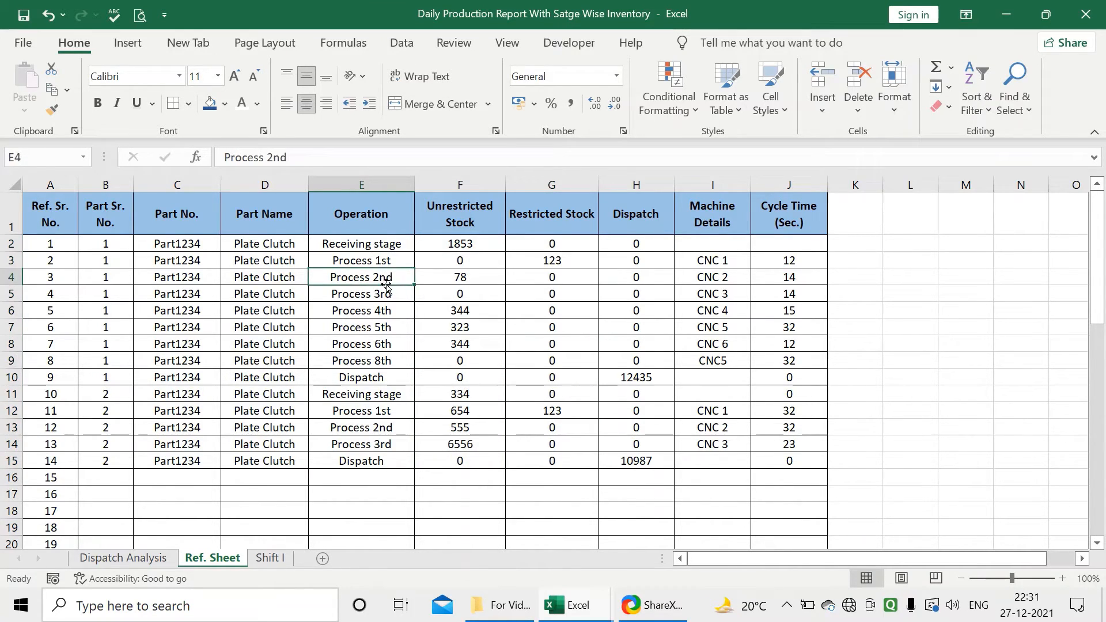
{"action": "left_click", "coordinate": [394, 290]}
{"action": "left_click", "coordinate": [464, 241]}
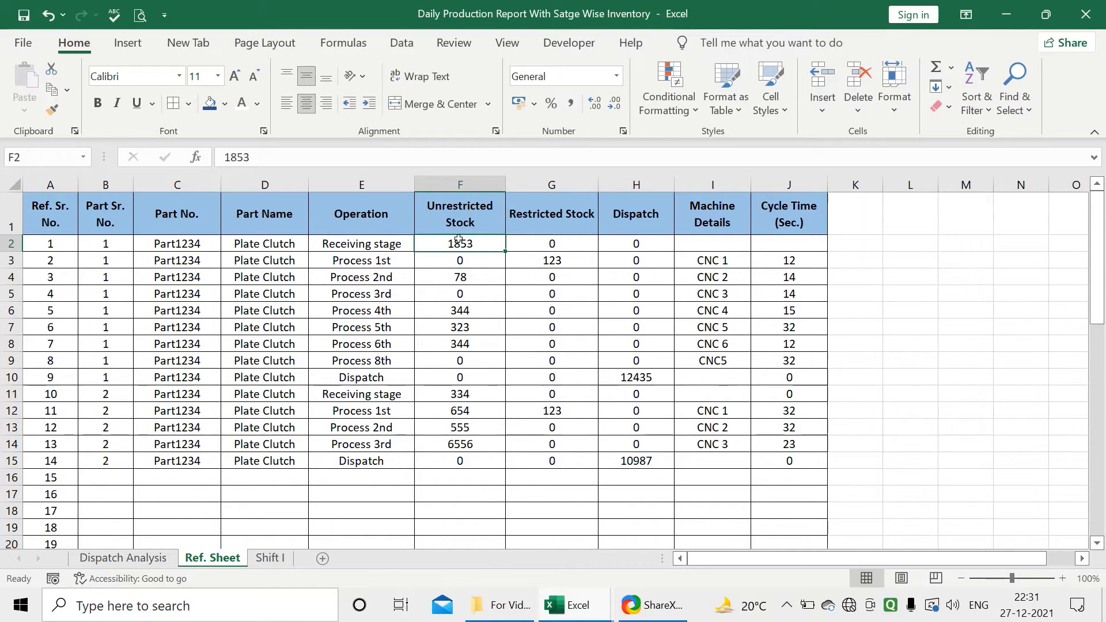
{"action": "left_click", "coordinate": [394, 245]}
{"action": "left_click", "coordinate": [453, 242]}
{"action": "left_click", "coordinate": [473, 261]}
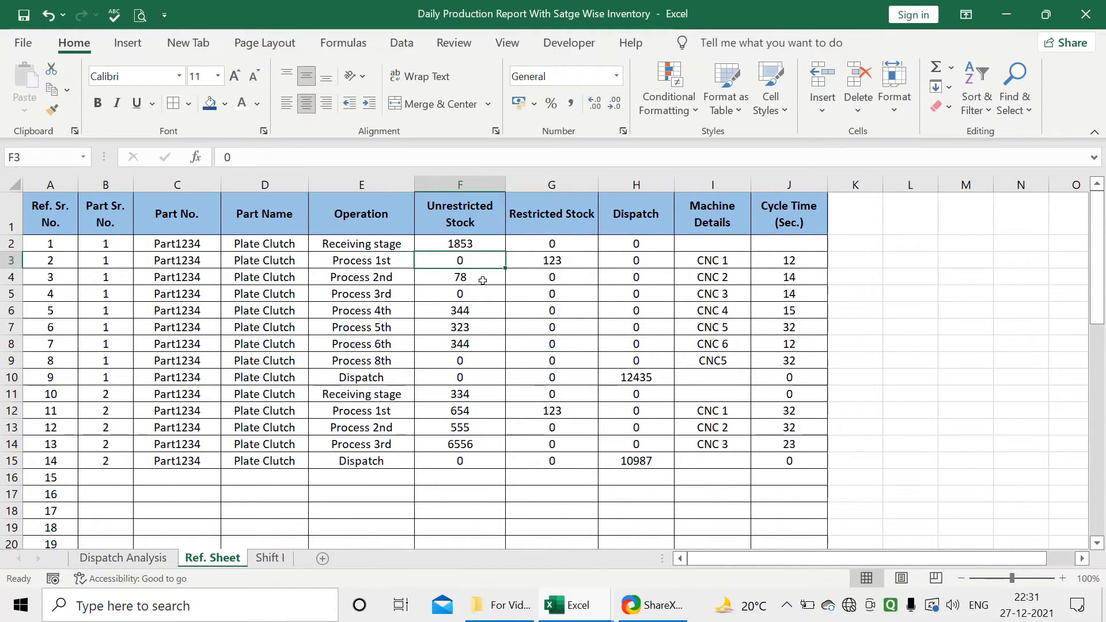
{"action": "left_click", "coordinate": [562, 262]}
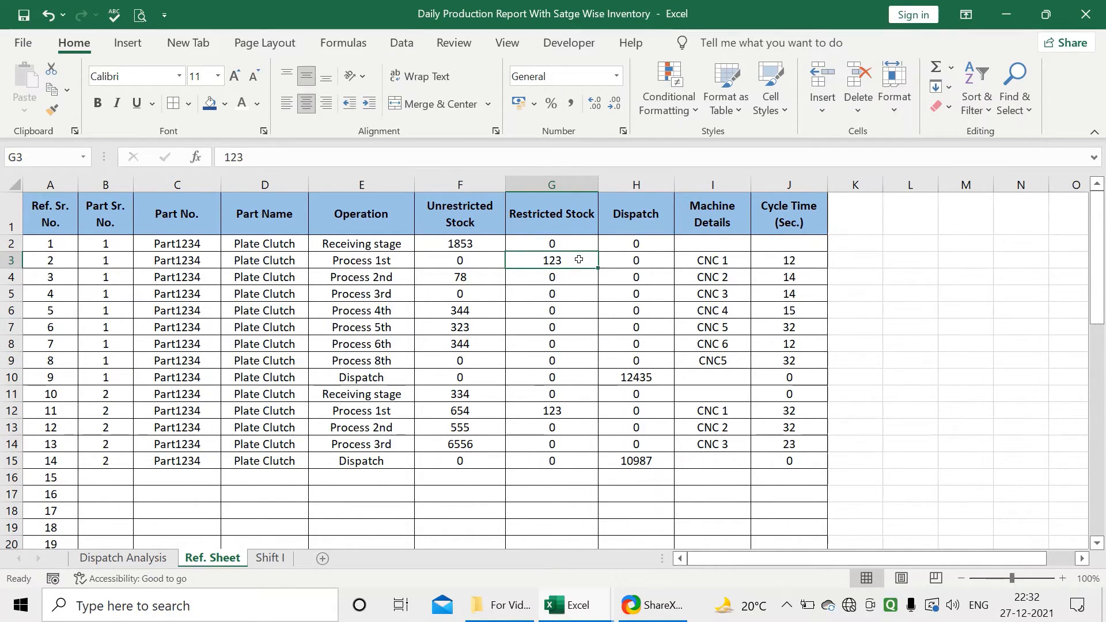
Step: Compare the first part's operations with their entries in the Machine Details and Cycle Time (Sec.) columns
{"action": "left_click", "coordinate": [490, 272]}
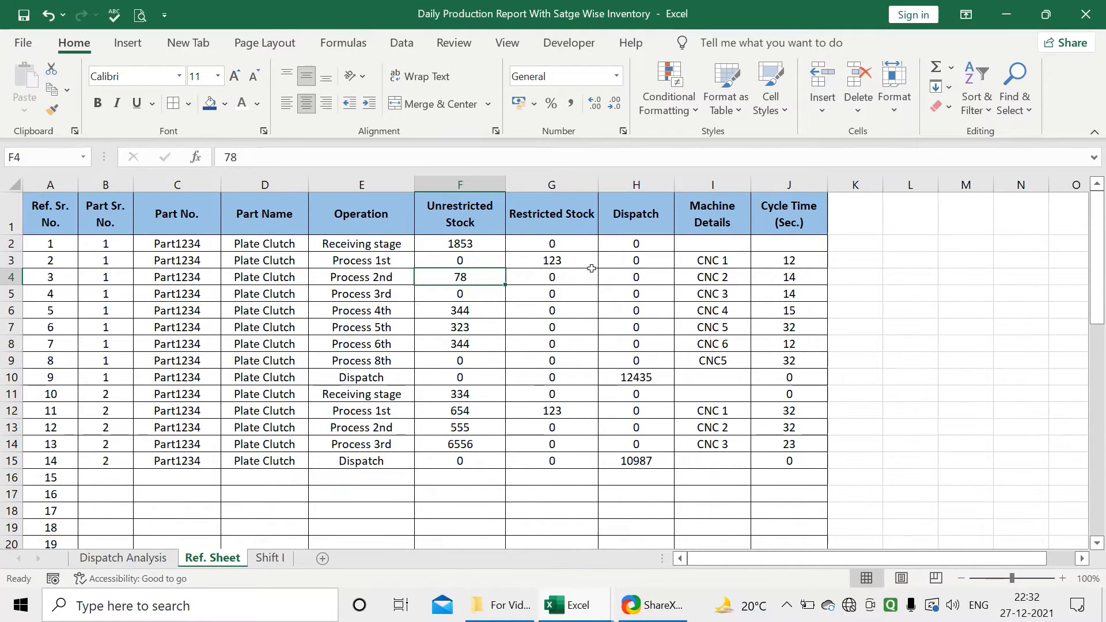
{"action": "left_click_drag", "start_coordinate": [352, 246], "coordinate": [361, 353]}
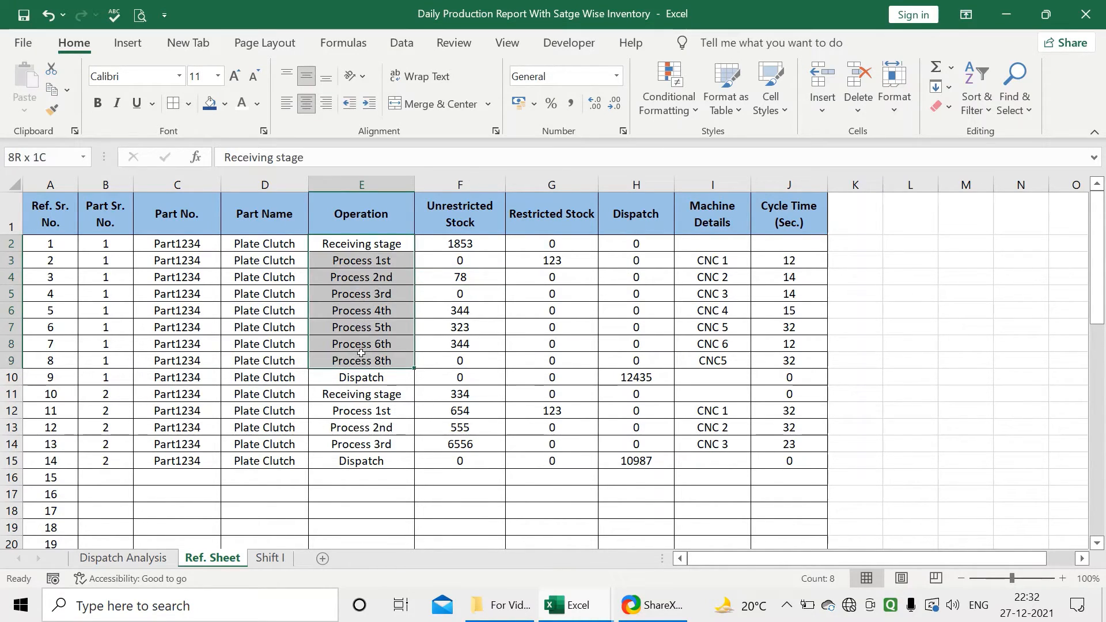
{"action": "left_click_drag", "start_coordinate": [714, 242], "coordinate": [723, 352]}
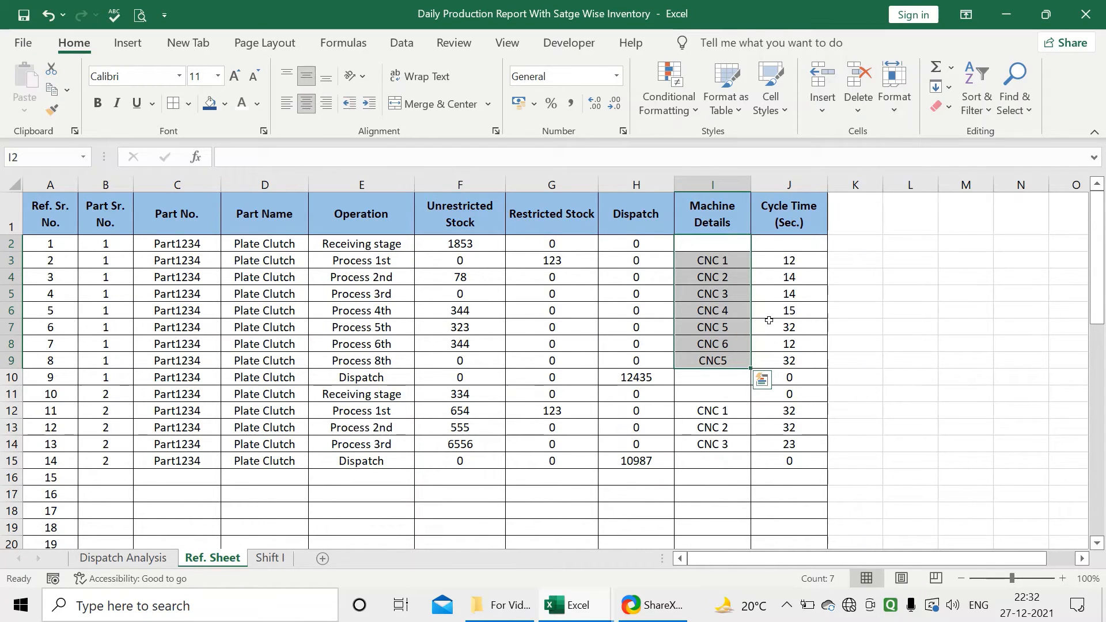
{"action": "left_click_drag", "start_coordinate": [805, 260], "coordinate": [808, 337]}
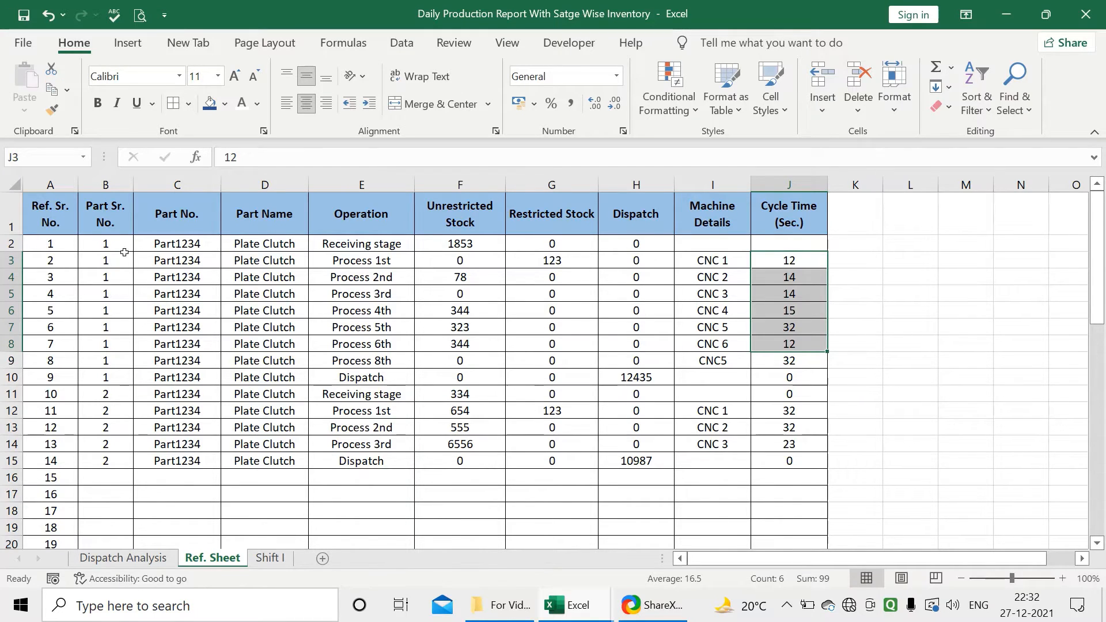
Step: Examine how the Part Sr. No. column groups the rows of the first and second parts
{"action": "left_click_drag", "start_coordinate": [124, 248], "coordinate": [118, 461]}
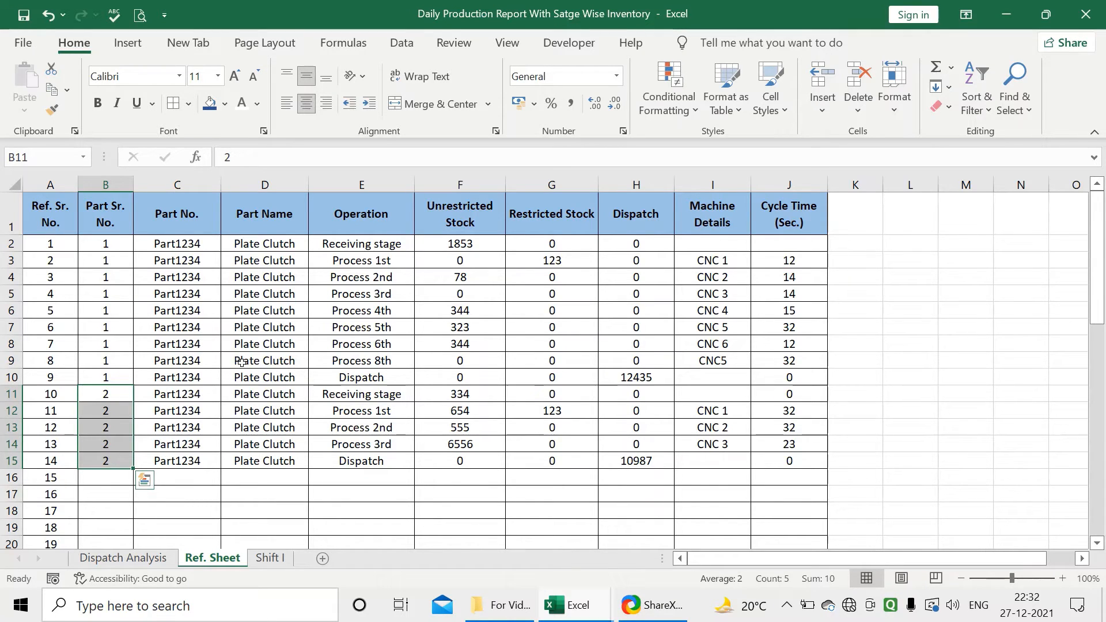
{"action": "scroll", "coordinate": [397, 458], "scroll_direction": "down", "scroll_amount": 6}
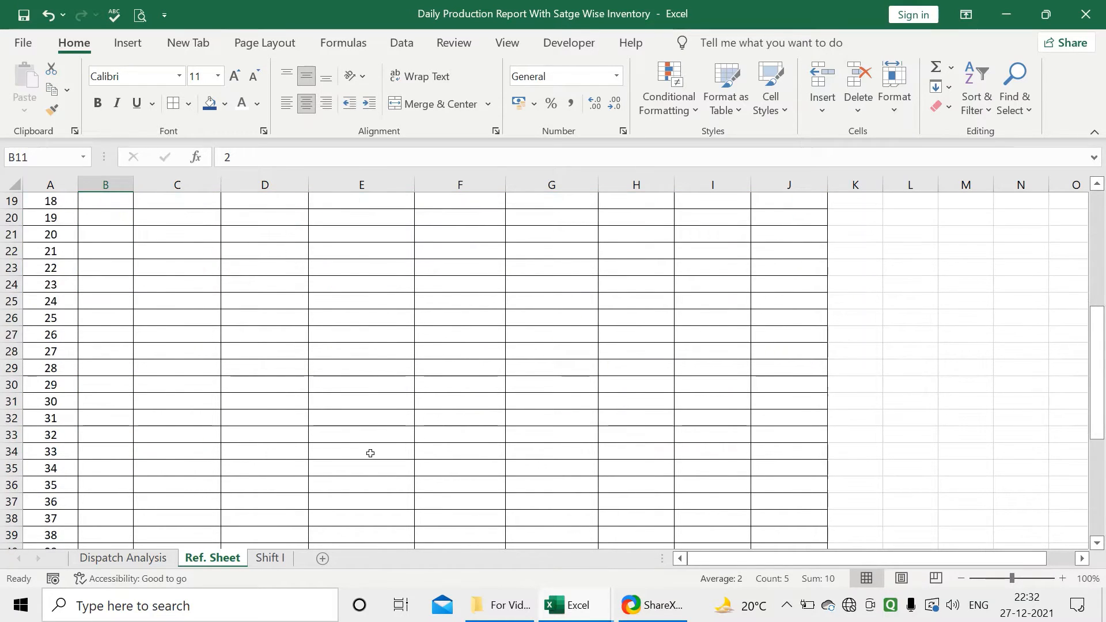
{"action": "scroll", "coordinate": [371, 453], "scroll_direction": "up", "scroll_amount": 6}
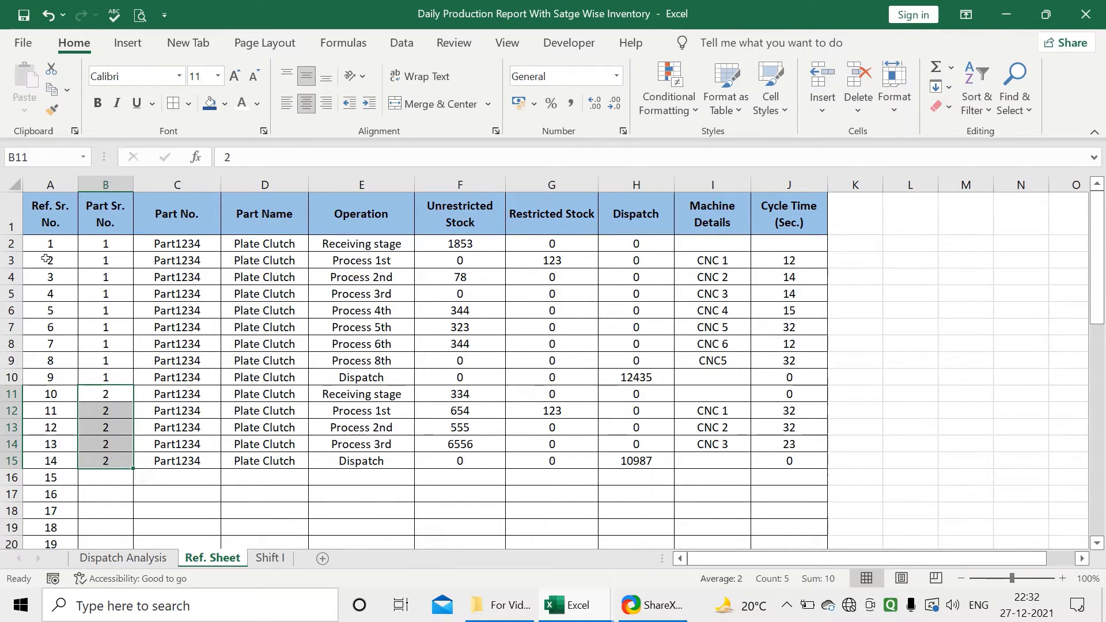
{"action": "left_click_drag", "start_coordinate": [118, 246], "coordinate": [469, 424]}
{"action": "left_click", "coordinate": [342, 381]}
{"action": "left_click_drag", "start_coordinate": [116, 244], "coordinate": [196, 380]}
{"action": "left_click", "coordinate": [102, 242]}
{"action": "left_click_drag", "start_coordinate": [102, 242], "coordinate": [106, 379]}
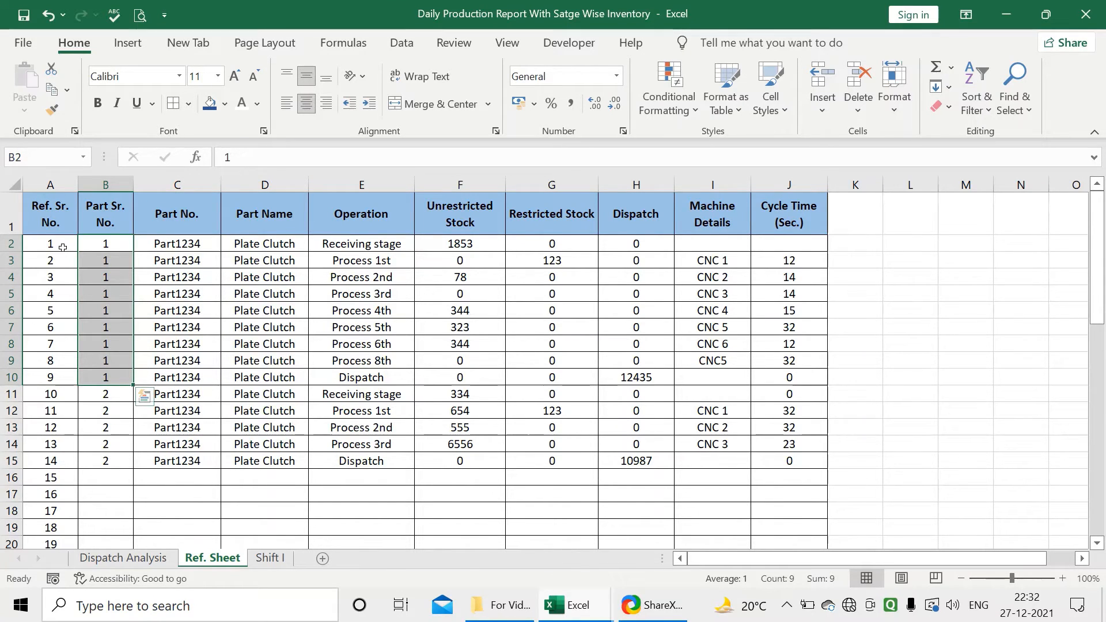
Step: Compare the first part's full block of rows with the second part's block
{"action": "left_click_drag", "start_coordinate": [63, 247], "coordinate": [172, 344]}
{"action": "left_click_drag", "start_coordinate": [113, 247], "coordinate": [106, 344]}
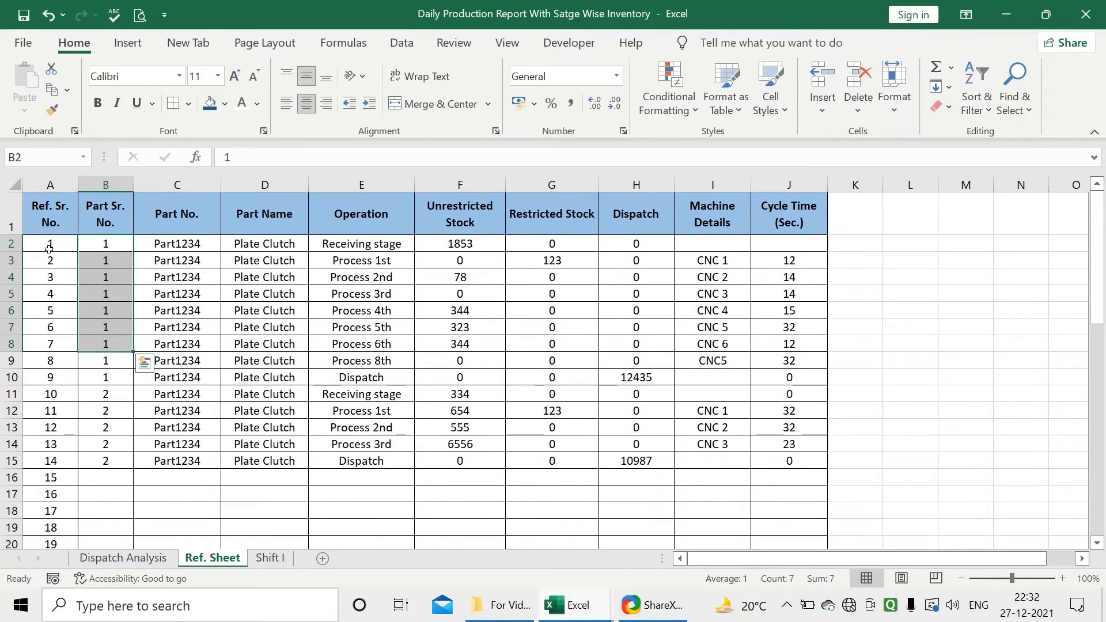
{"action": "left_click_drag", "start_coordinate": [48, 248], "coordinate": [576, 376]}
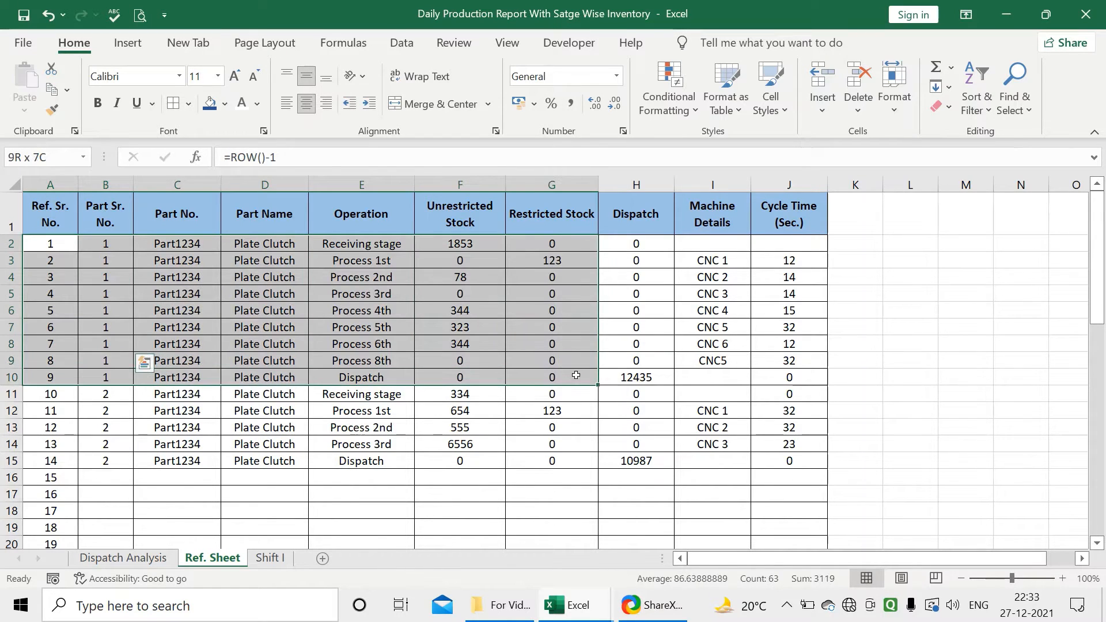
{"action": "left_click_drag", "start_coordinate": [50, 396], "coordinate": [333, 454]}
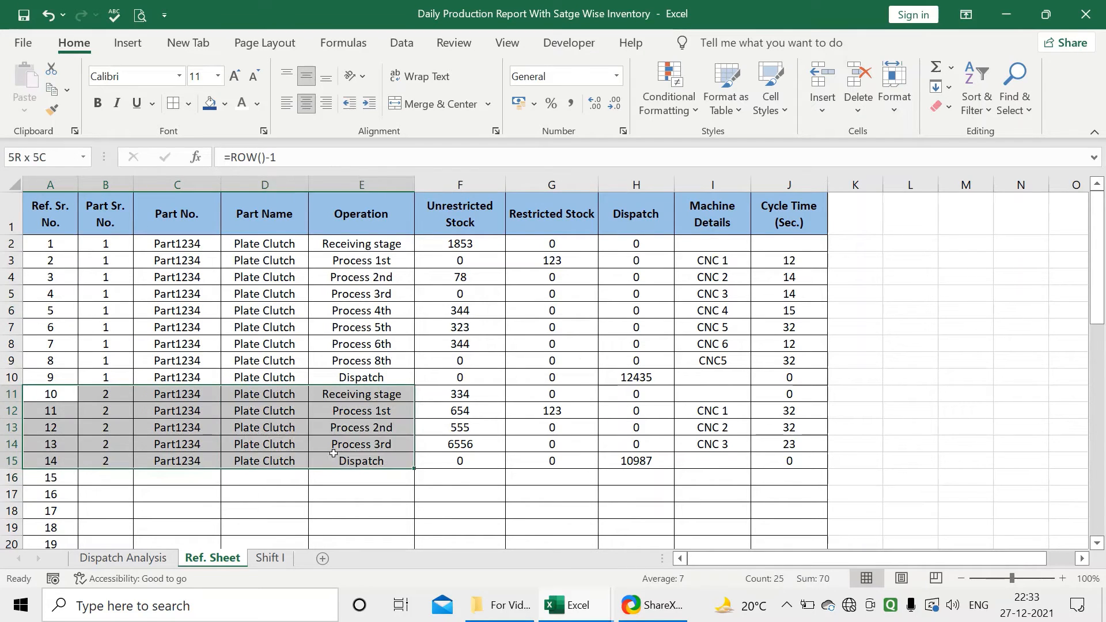
Step: Start a formula-based conditional formatting rule for all the table's data rows from A2 across to the Cycle Time (Sec.) column
{"action": "left_click", "coordinate": [68, 243]}
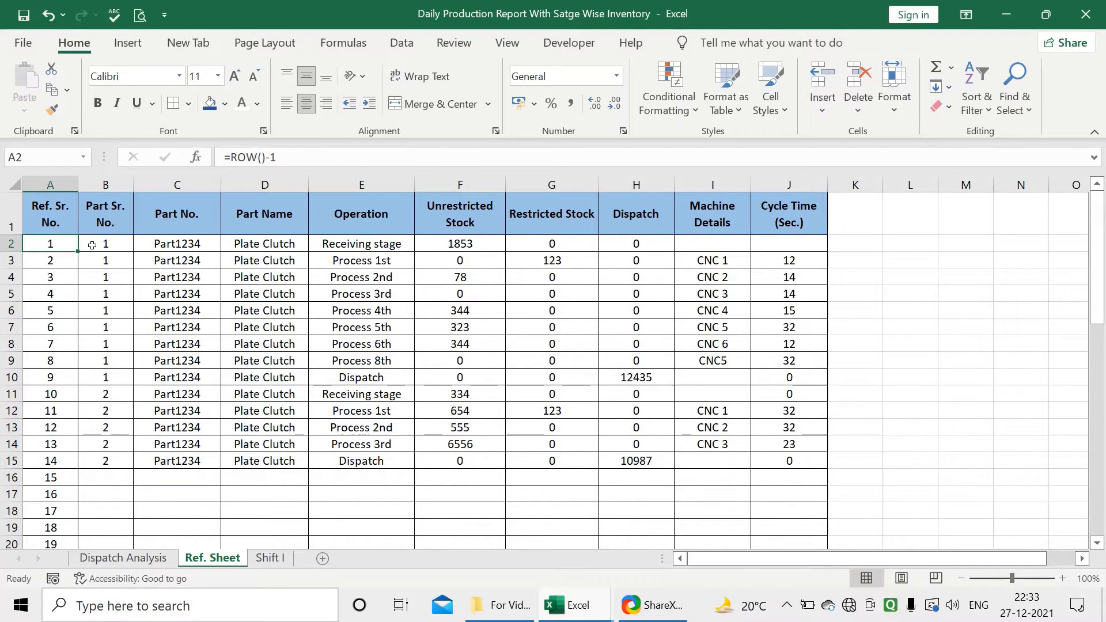
{"action": "key", "text": "ctrl+shift+Right"}
{"action": "key", "text": "ctrl+shift+Right"}
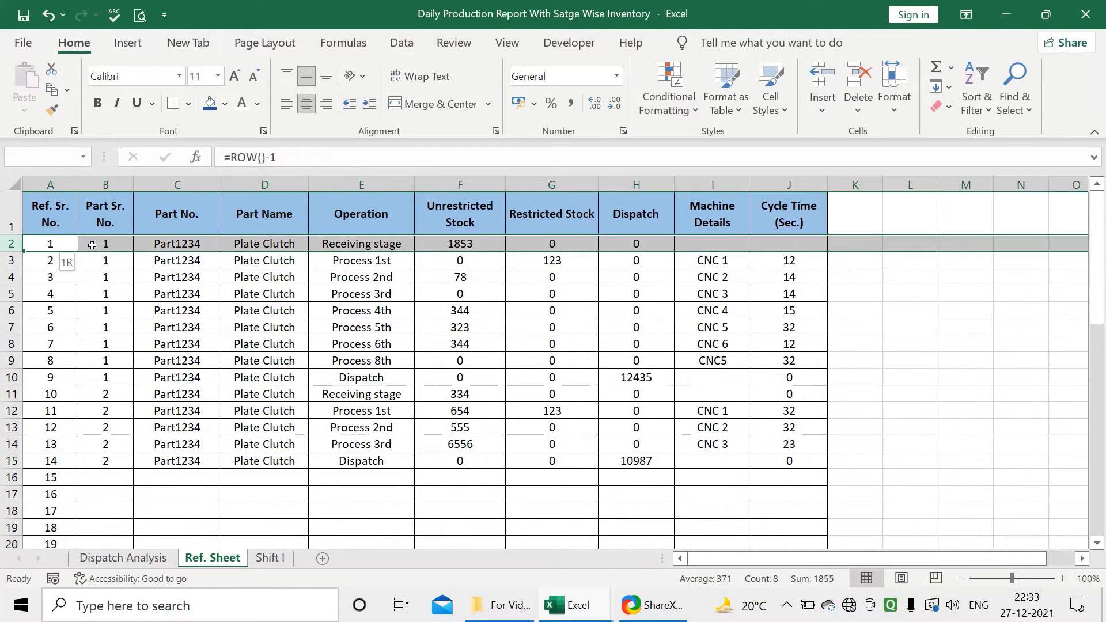
{"action": "left_click_drag", "start_coordinate": [69, 240], "coordinate": [817, 353]}
{"action": "scroll", "coordinate": [738, 386], "scroll_direction": "up", "scroll_amount": 15}
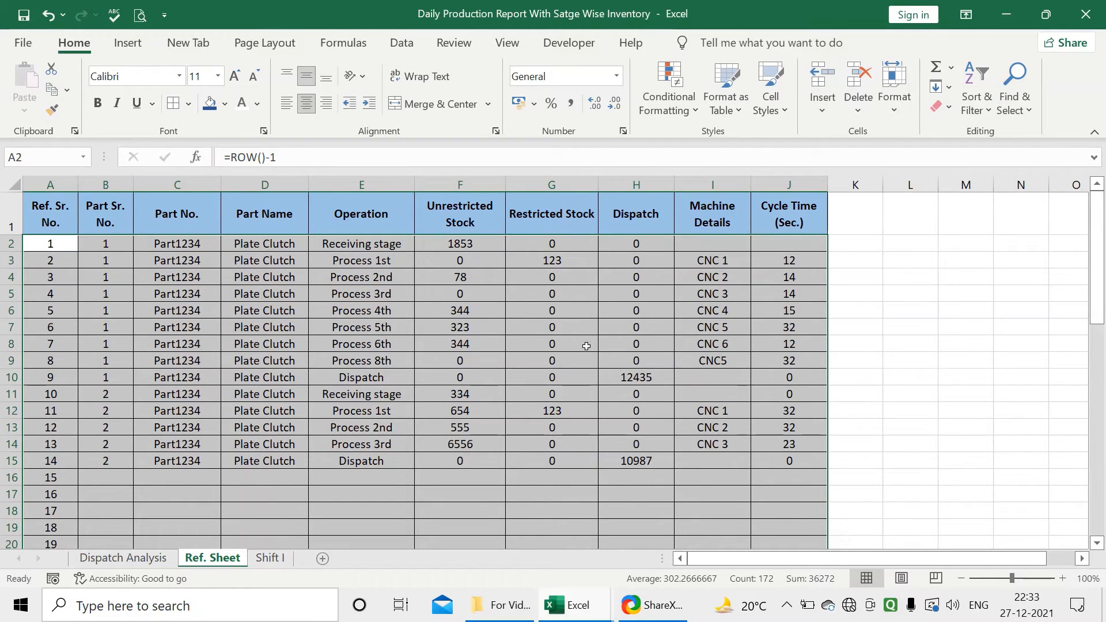
{"action": "left_click", "coordinate": [682, 101]}
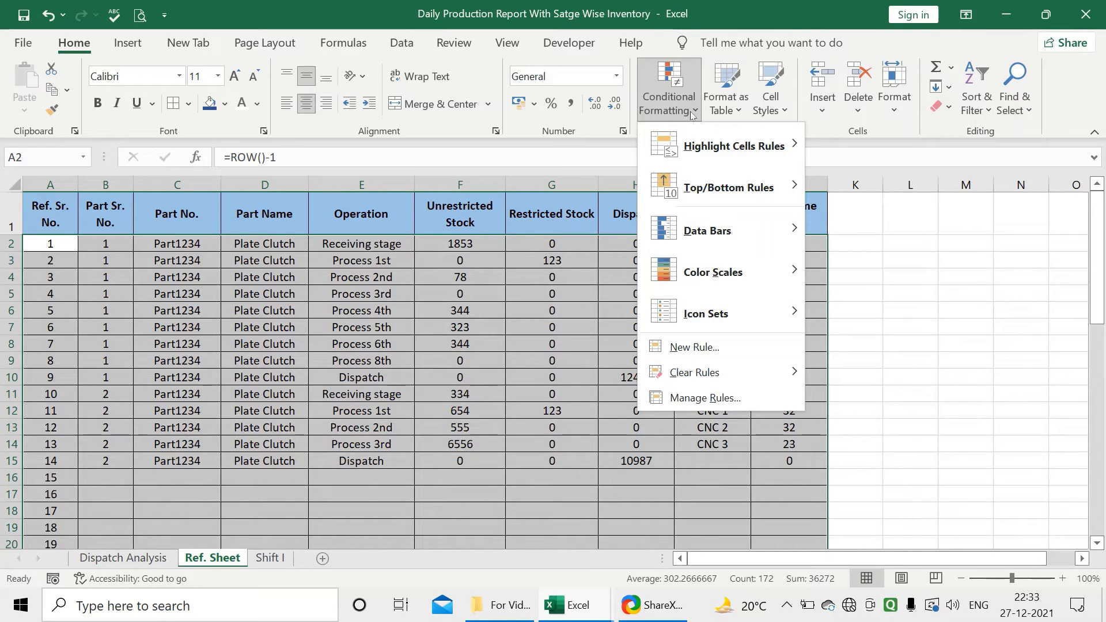
{"action": "left_click", "coordinate": [710, 346]}
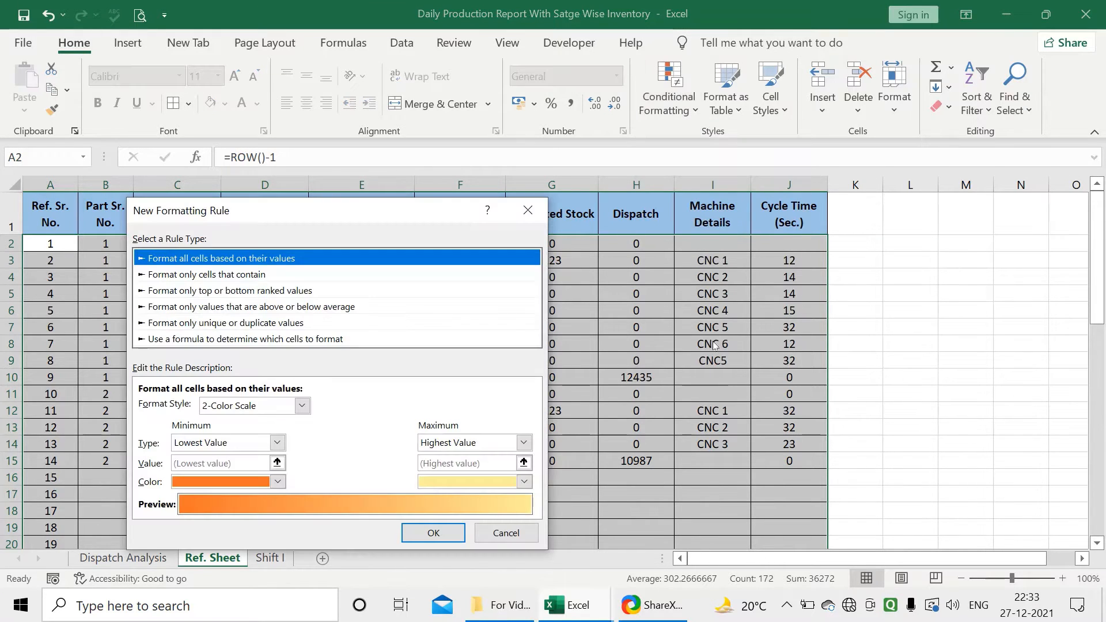
{"action": "left_click_drag", "start_coordinate": [481, 204], "coordinate": [966, 25]}
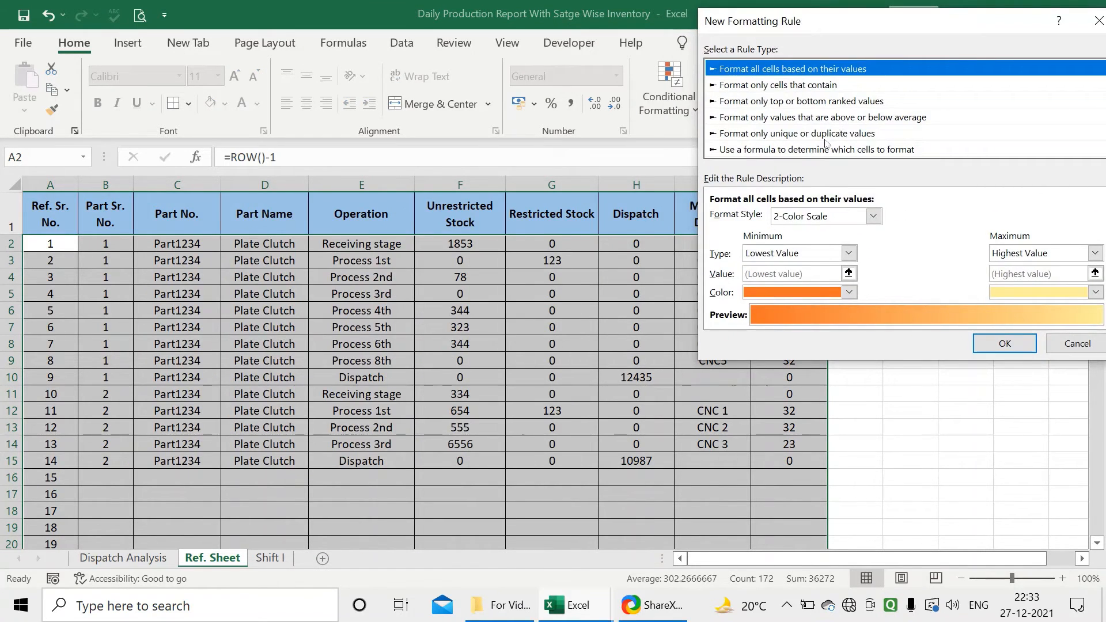
{"action": "left_click", "coordinate": [797, 152]}
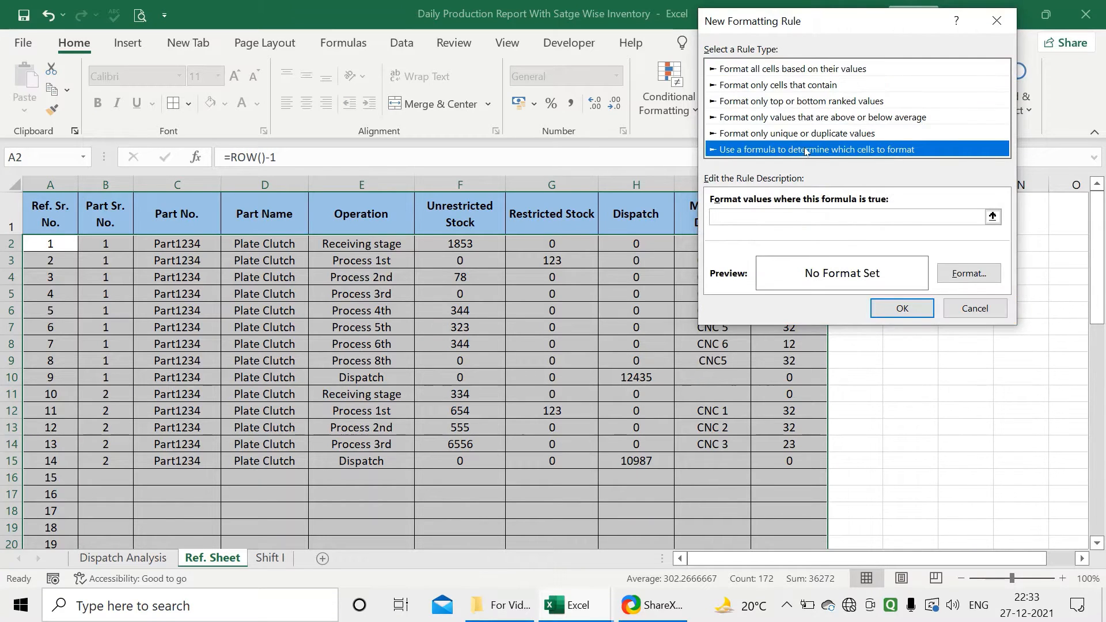
Step: Set the rule's formula to =isodd($B2), locking only the Part Sr. No. column
{"action": "left_click", "coordinate": [759, 215]}
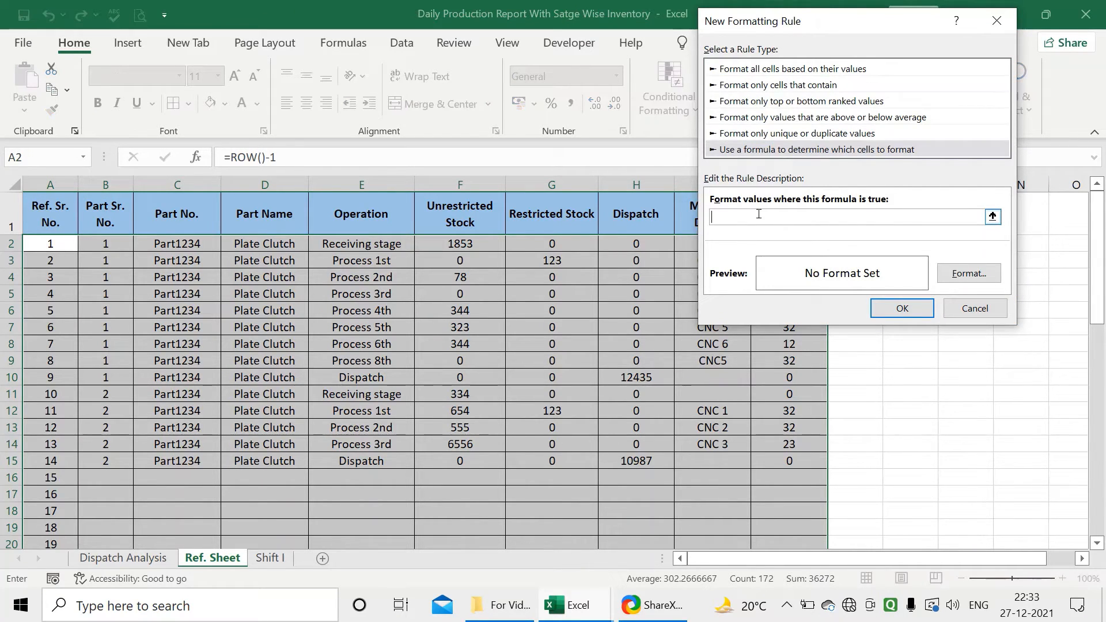
{"action": "type", "text": "=isodd("}
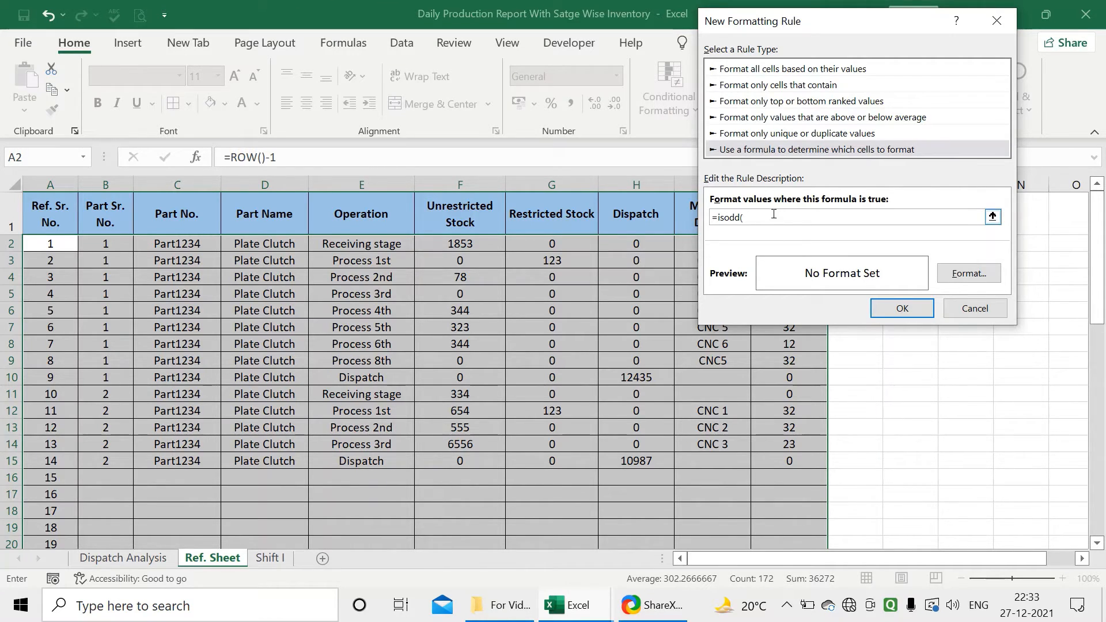
{"action": "left_click", "coordinate": [115, 244]}
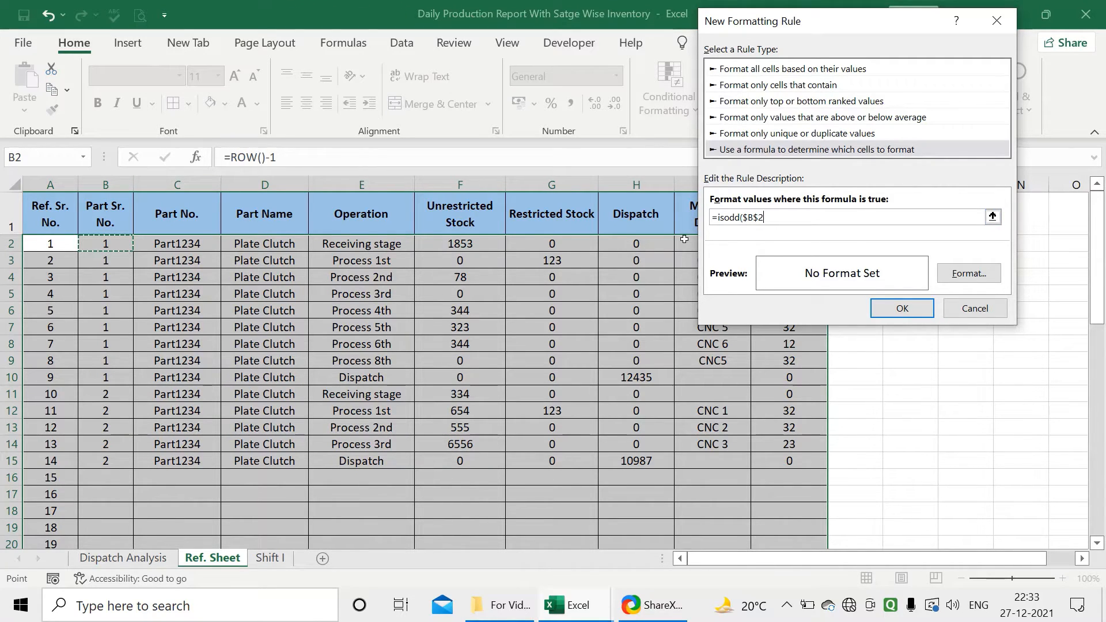
{"action": "key", "text": "BackSpace"}
{"action": "key", "text": "BackSpace"}
{"action": "type", "text": "2"}
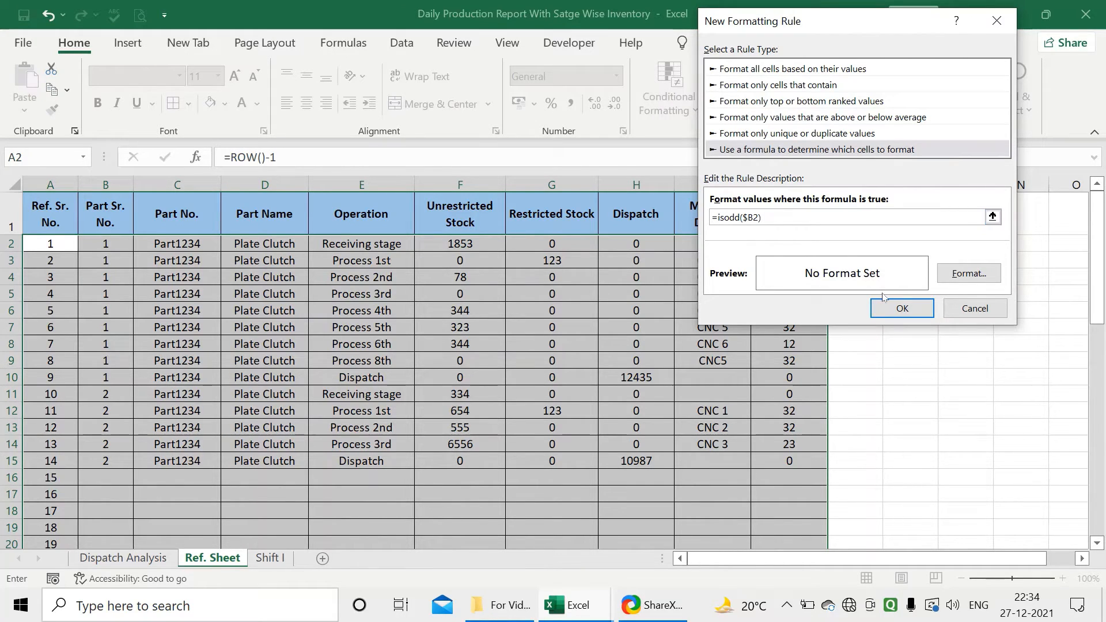
Step: Give the odd-number rule a medium blue fill and apply it to the selected rows
{"action": "left_click", "coordinate": [968, 273]}
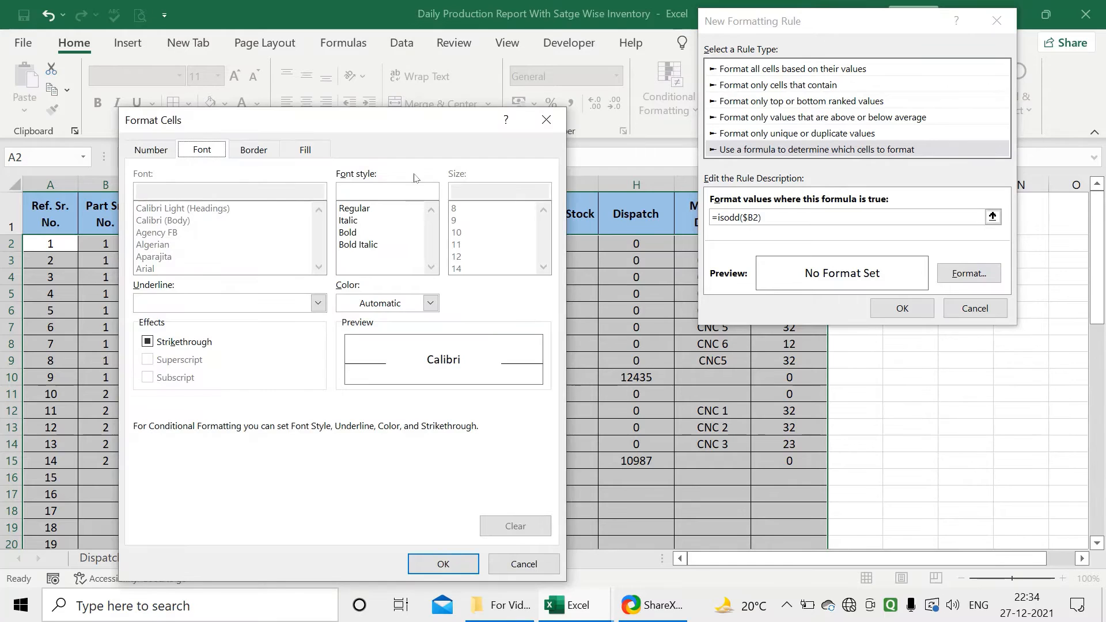
{"action": "left_click", "coordinate": [306, 152]}
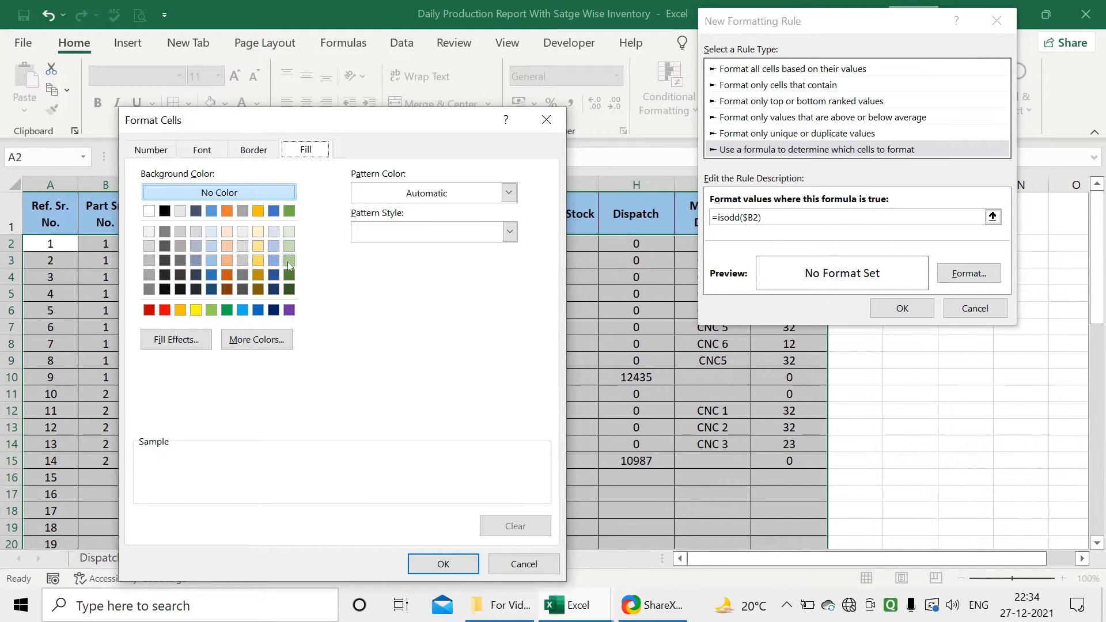
{"action": "left_click", "coordinate": [274, 261]}
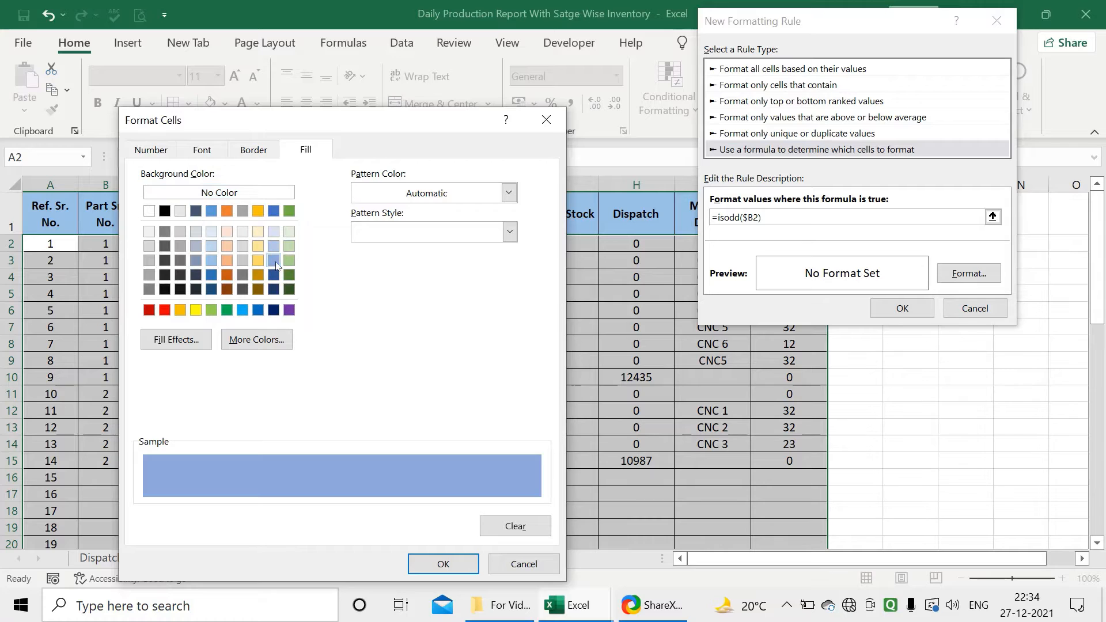
{"action": "left_click", "coordinate": [443, 564]}
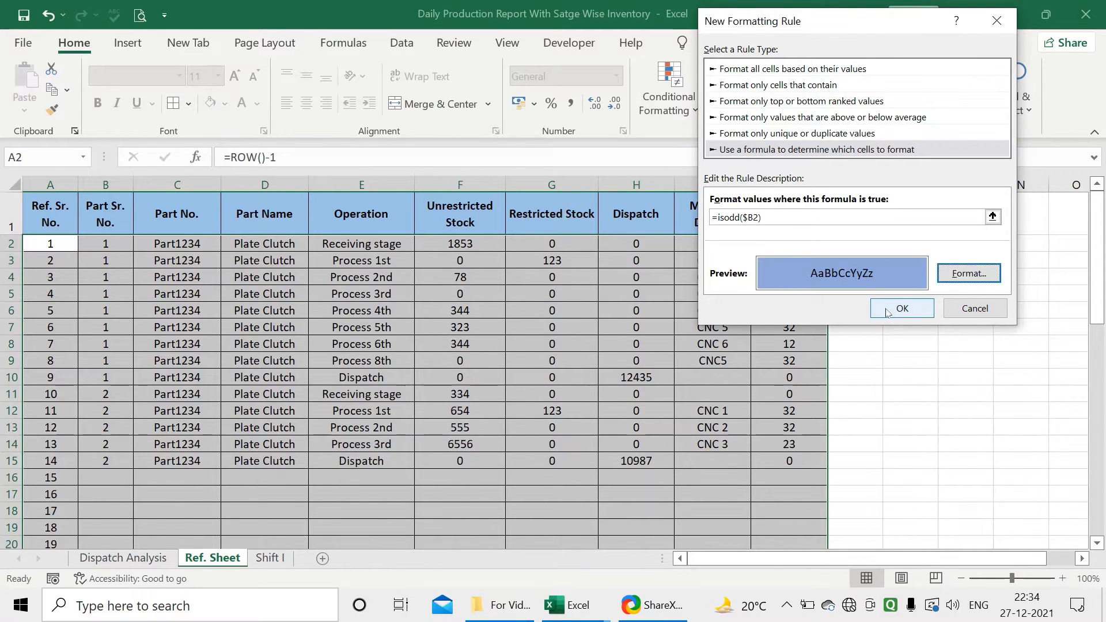
{"action": "left_click", "coordinate": [887, 309]}
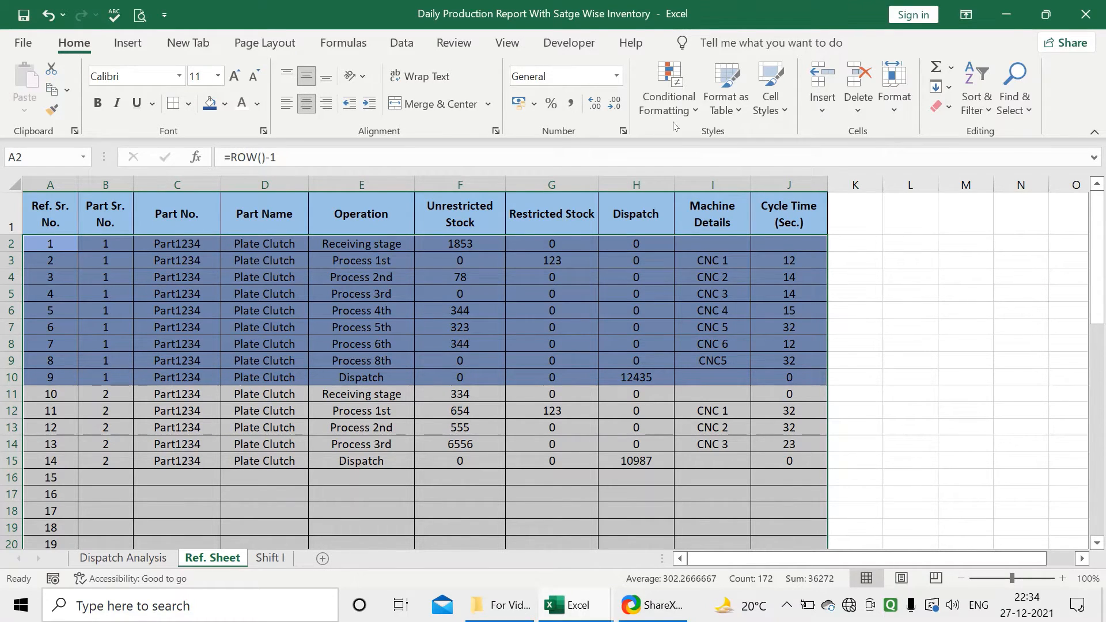
Step: Create a second formula-based conditional formatting rule for the selected data rows with the formula =iseven($B2), locking only the column
{"action": "left_click", "coordinate": [668, 100]}
{"action": "mouse_move", "coordinate": [702, 148]}
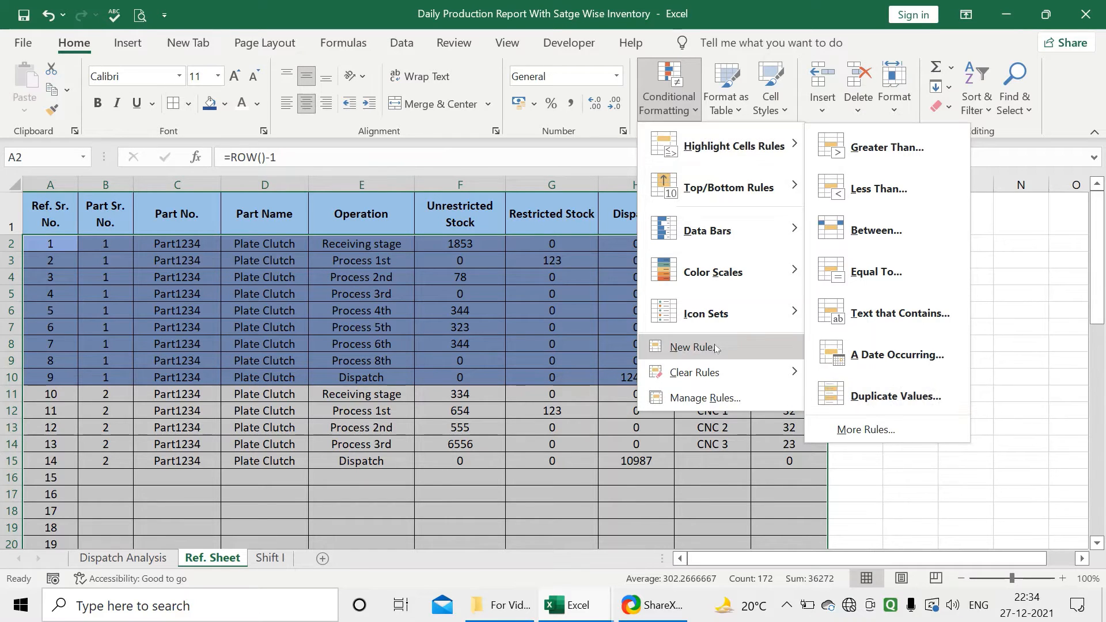
{"action": "left_click", "coordinate": [694, 347]}
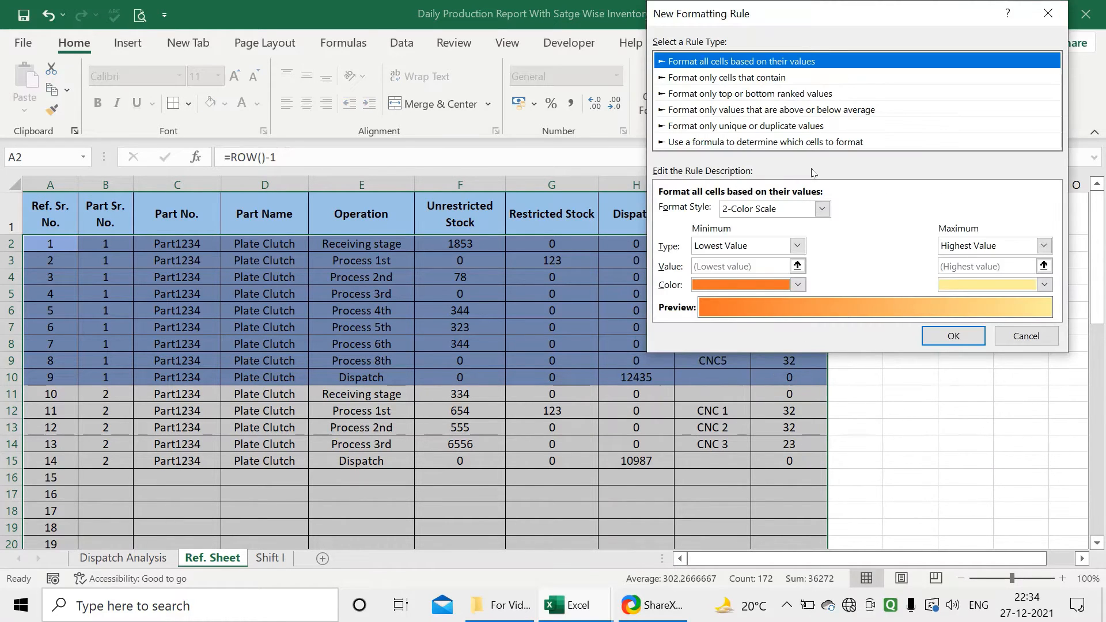
{"action": "left_click", "coordinate": [815, 144]}
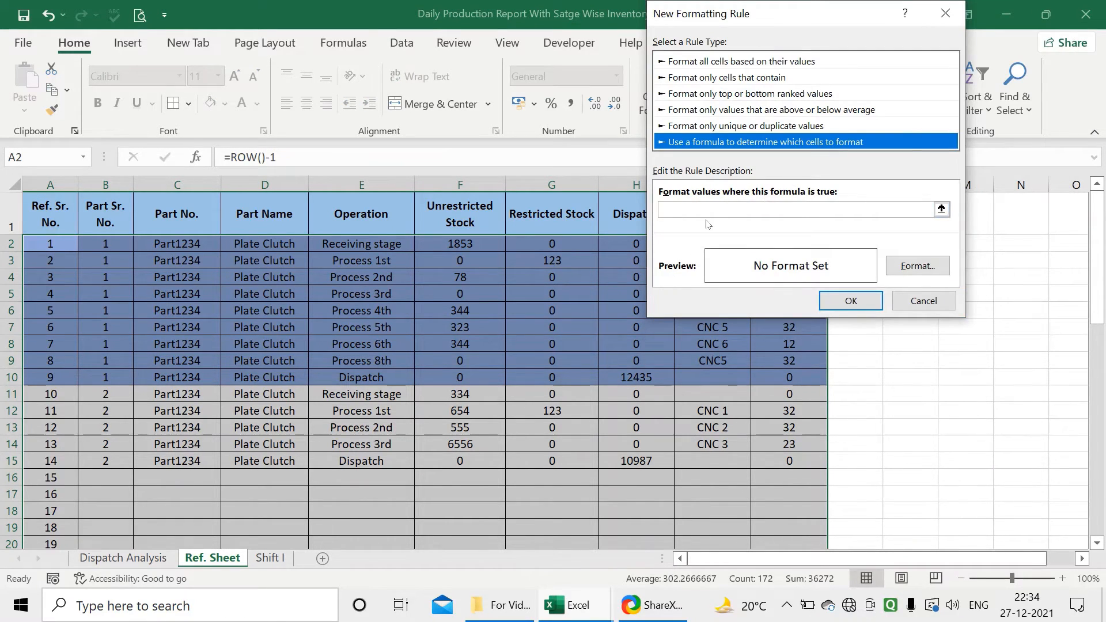
{"action": "left_click", "coordinate": [790, 210]}
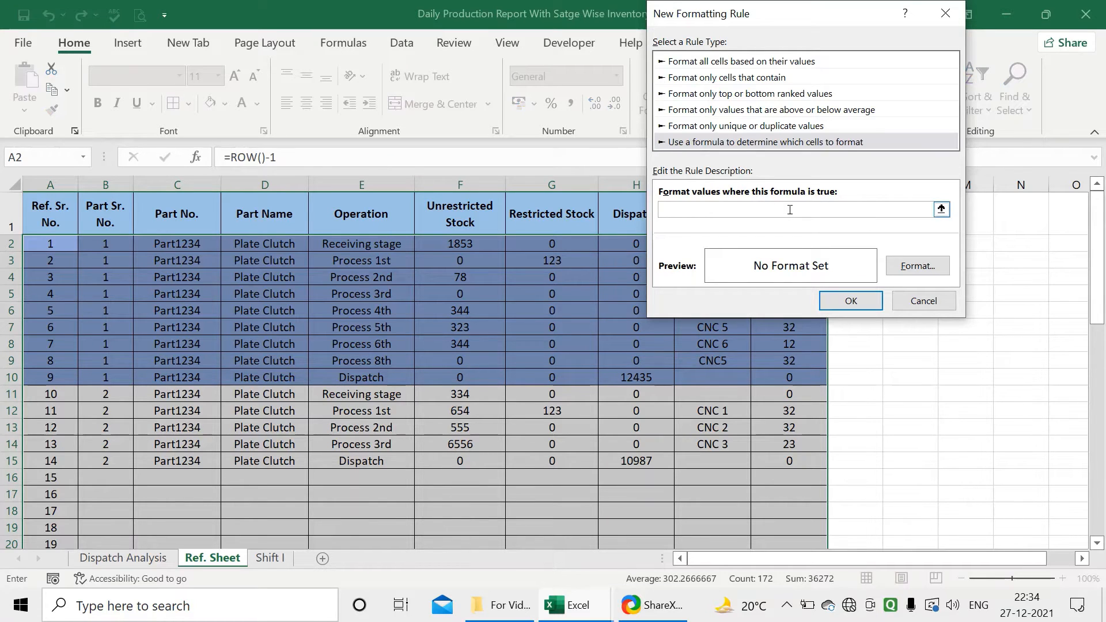
{"action": "type", "text": "=iseven"}
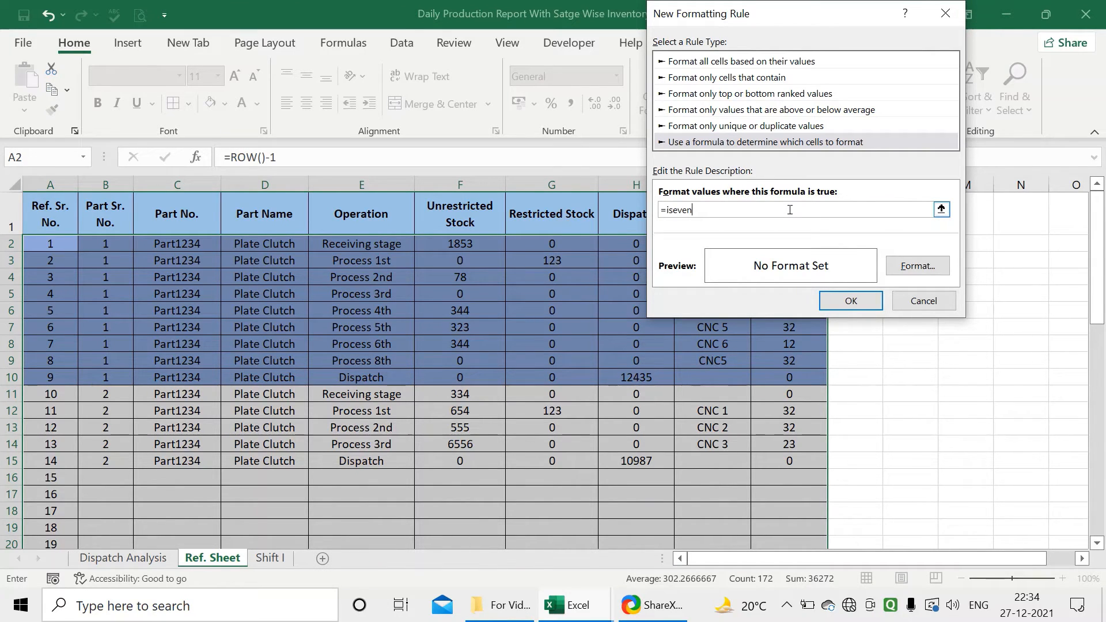
{"action": "type", "text": "("}
{"action": "left_click", "coordinate": [112, 247]}
{"action": "key", "text": "F4"}
{"action": "key", "text": "F4"}
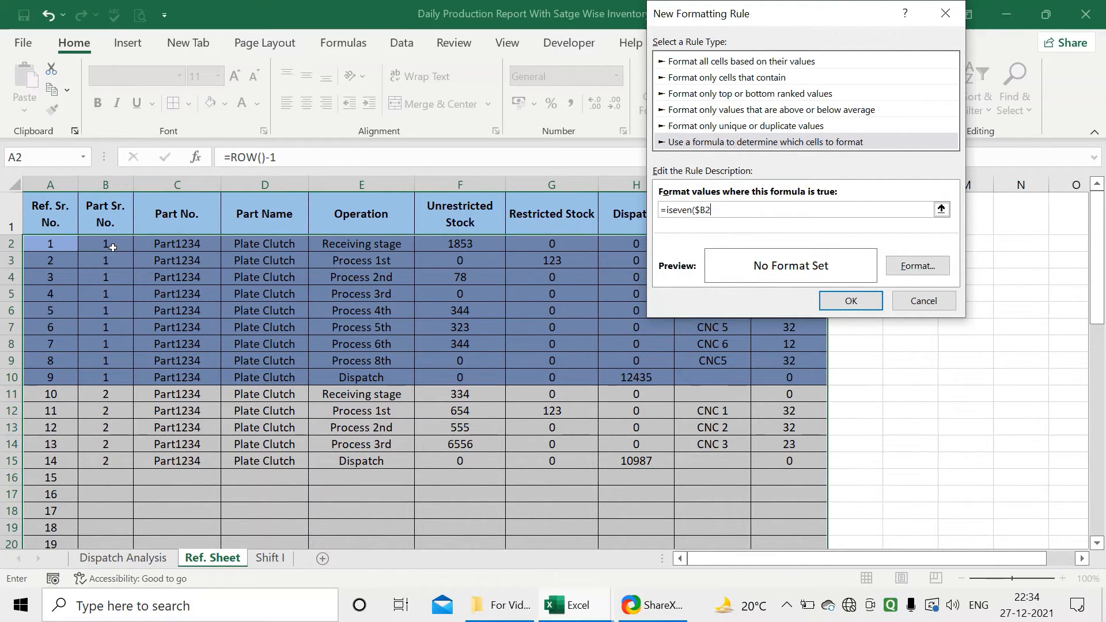
{"action": "type", "text": ")"}
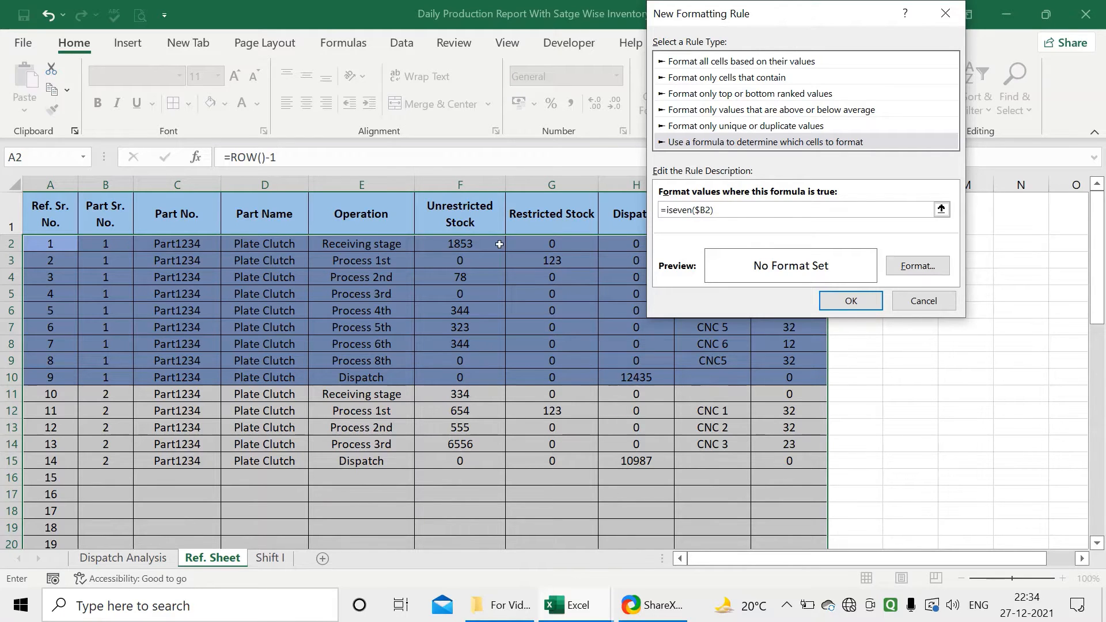
Step: Give the even-number rule a light orange fill, apply it to the selected rows, and check the coloring down the table
{"action": "left_click", "coordinate": [901, 268]}
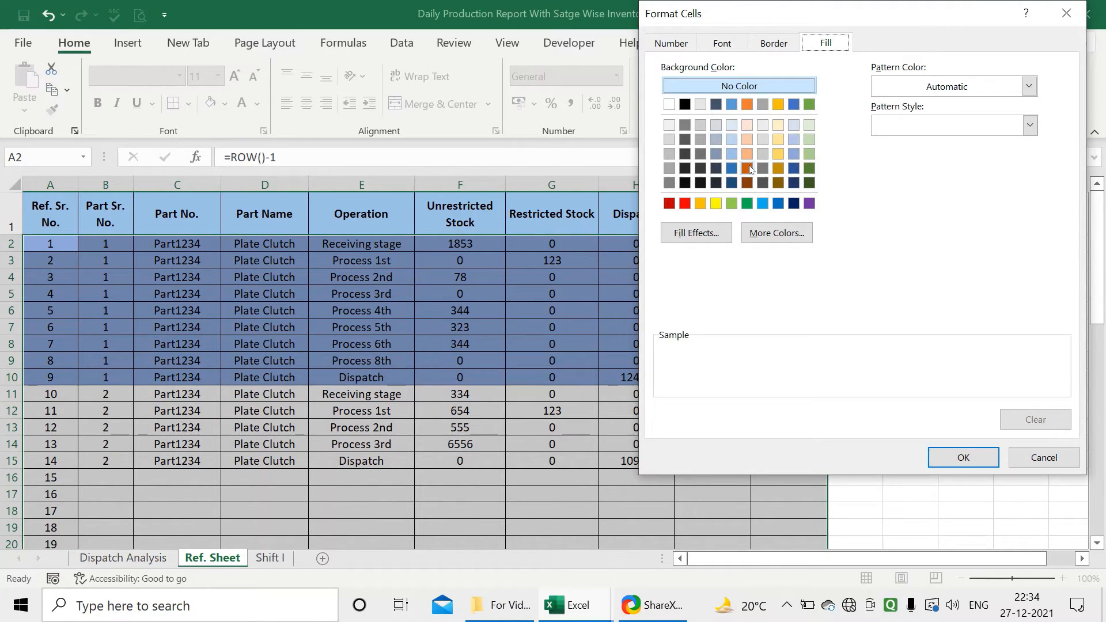
{"action": "left_click", "coordinate": [749, 154]}
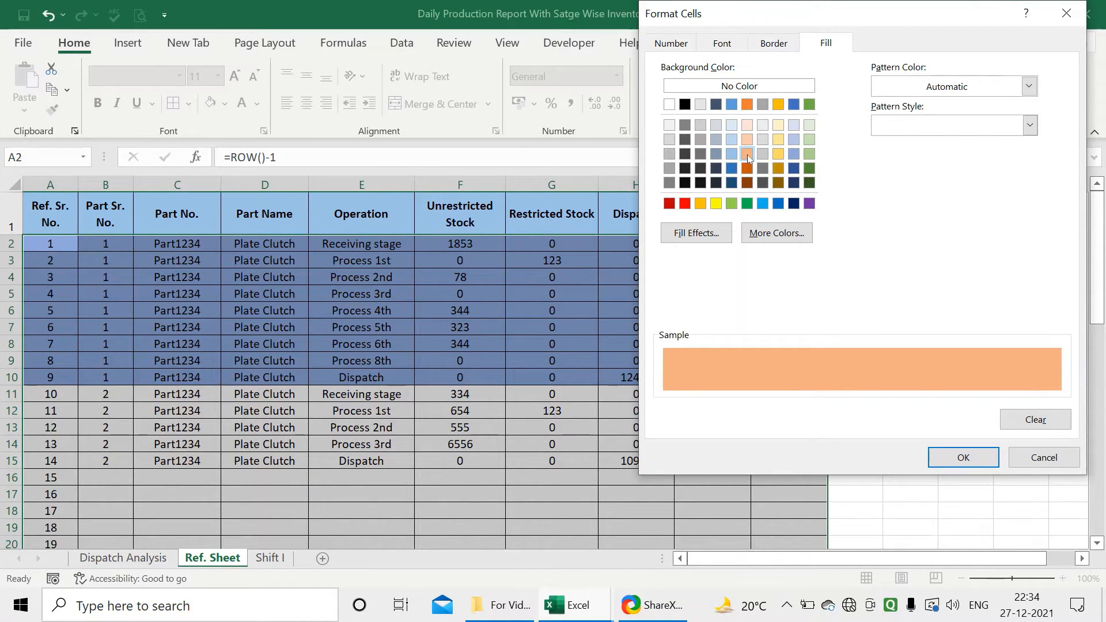
{"action": "left_click", "coordinate": [963, 457]}
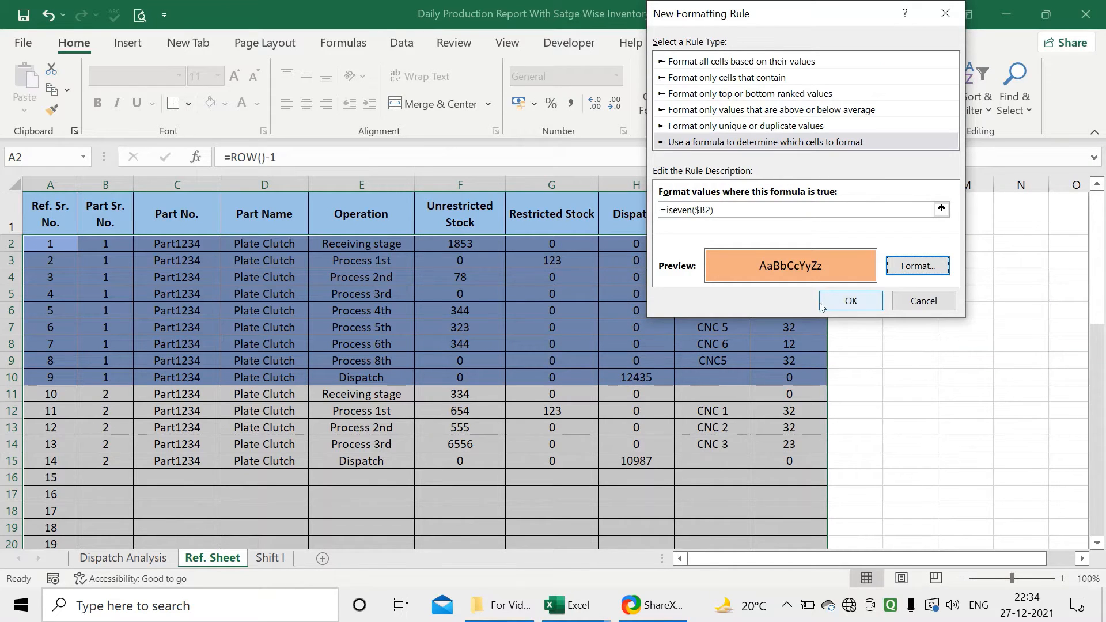
{"action": "left_click", "coordinate": [847, 300]}
{"action": "scroll", "coordinate": [519, 434], "scroll_direction": "down", "scroll_amount": 6}
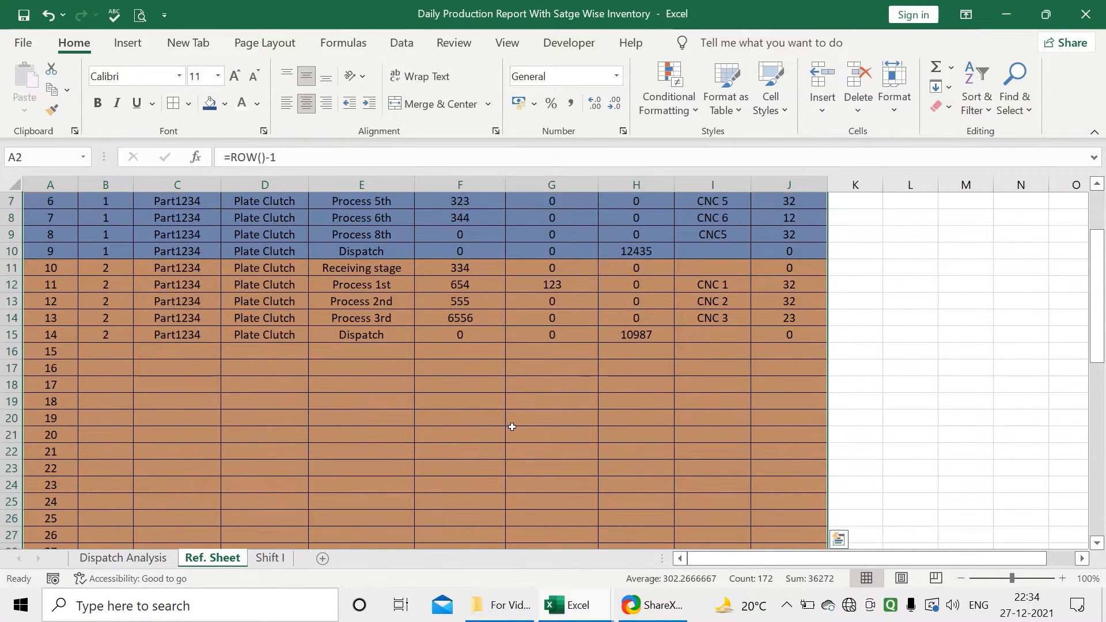
{"action": "scroll", "coordinate": [512, 427], "scroll_direction": "up", "scroll_amount": 6}
{"action": "left_click", "coordinate": [472, 434]}
{"action": "scroll", "coordinate": [473, 434], "scroll_direction": "down", "scroll_amount": 3}
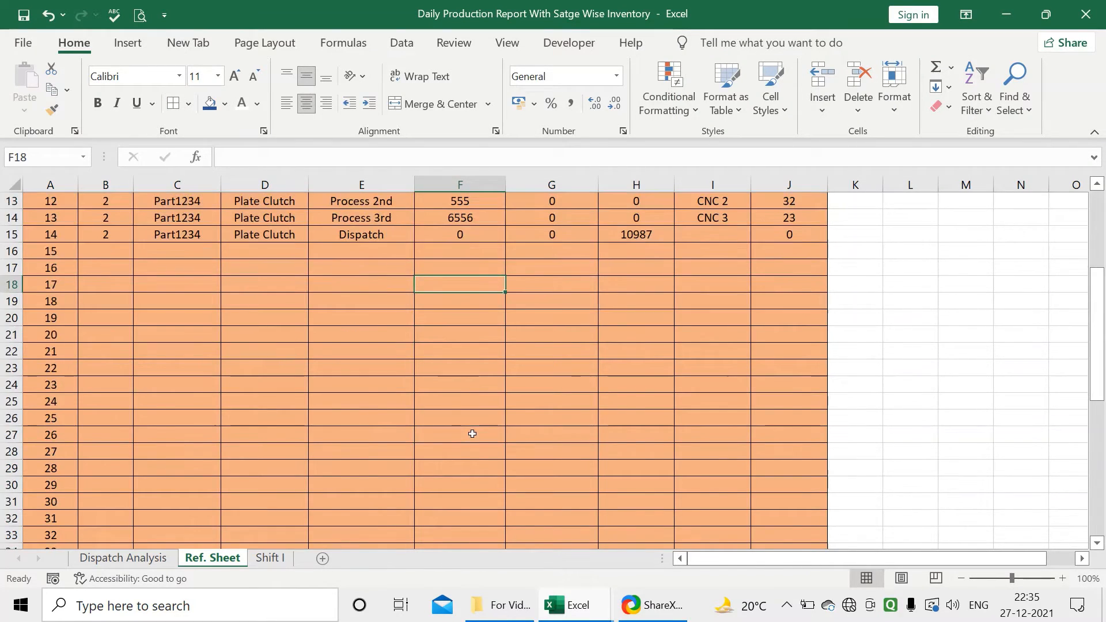
{"action": "scroll", "coordinate": [469, 434], "scroll_direction": "up", "scroll_amount": 4}
Step: Enter part serial number 3 in the six empty Part Sr. No. cells B16 to B21
{"action": "left_click", "coordinate": [114, 474]}
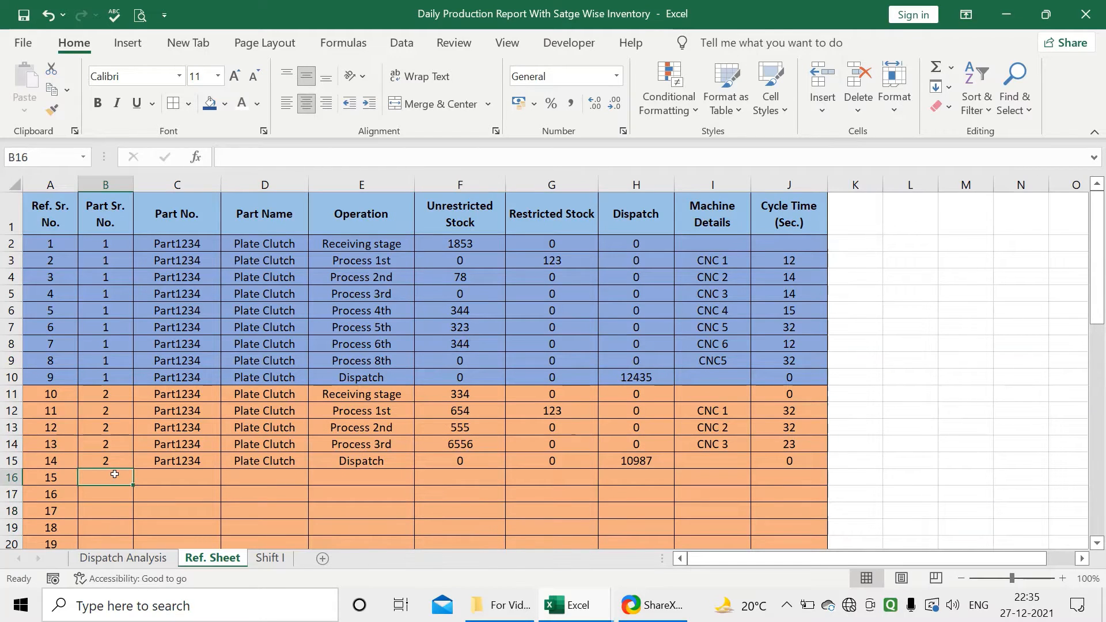
{"action": "type", "text": "3"}
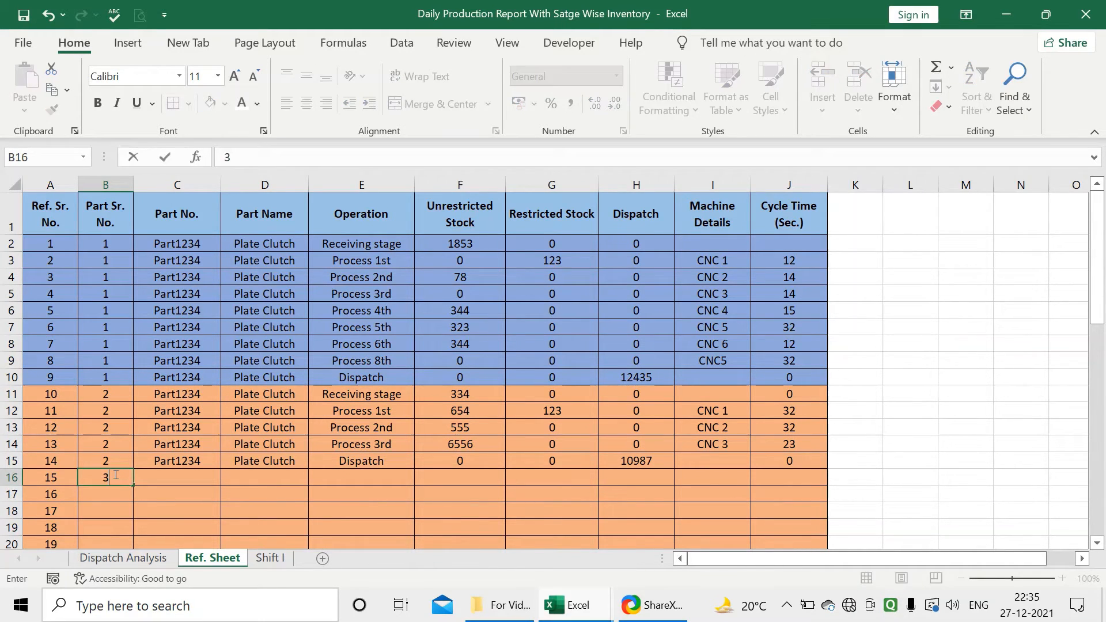
{"action": "key", "text": "Return"}
{"action": "type", "text": "3"}
{"action": "key", "text": "Return"}
{"action": "type", "text": "3"}
{"action": "key", "text": "Return"}
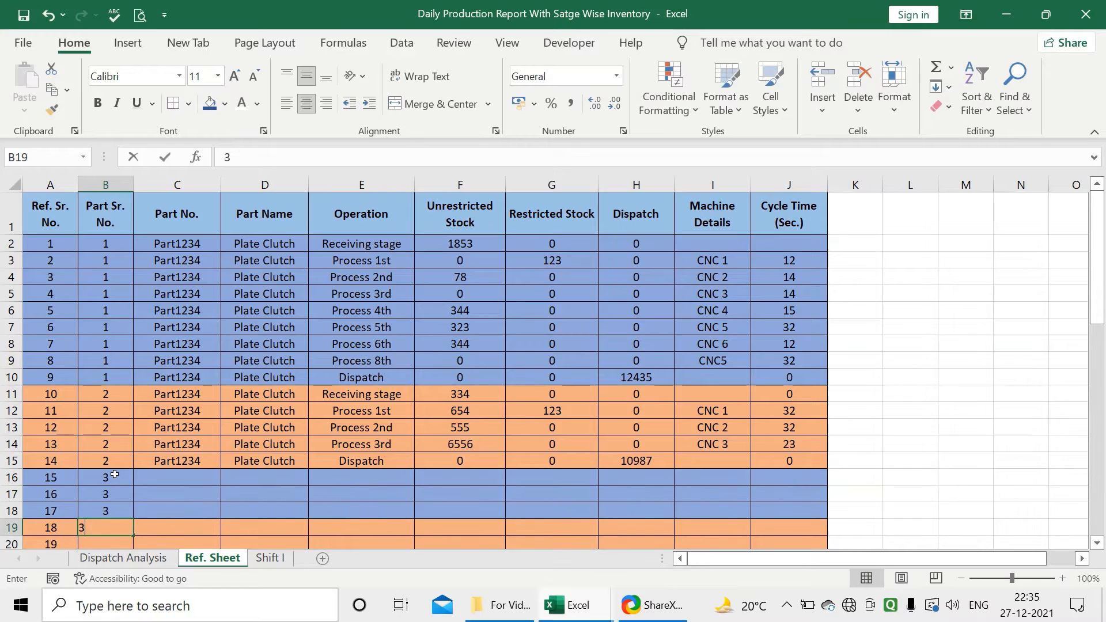
{"action": "type", "text": "3"}
{"action": "key", "text": "Return"}
{"action": "type", "text": "3"}
{"action": "key", "text": "Return"}
{"action": "type", "text": "3"}
{"action": "key", "text": "Return"}
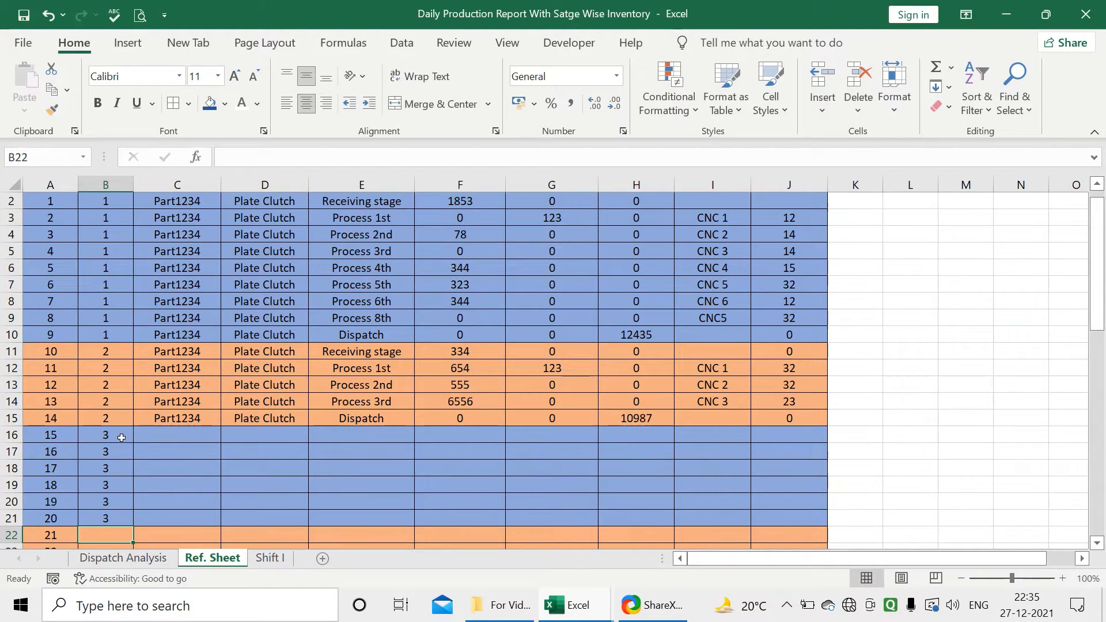
{"action": "scroll", "coordinate": [122, 438], "scroll_direction": "up", "scroll_amount": 1}
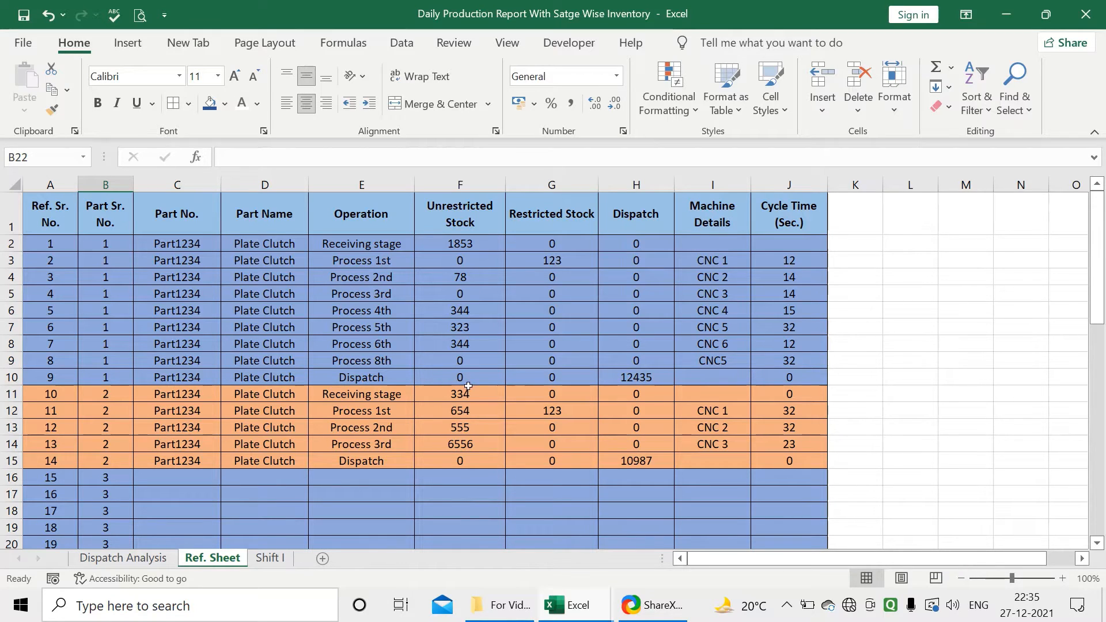
Step: Compare the empty Part Sr. No. column on the Shift I sheet with the Part Sr. No. values on Ref. Sheet
{"action": "left_click", "coordinate": [263, 562]}
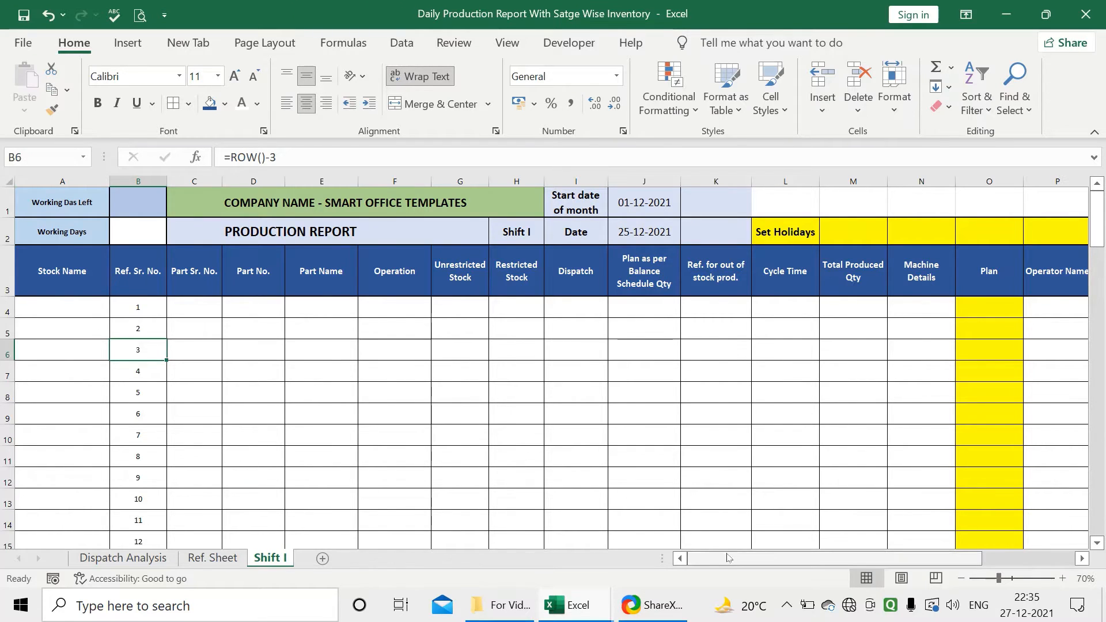
{"action": "left_click_drag", "start_coordinate": [738, 561], "coordinate": [770, 564]}
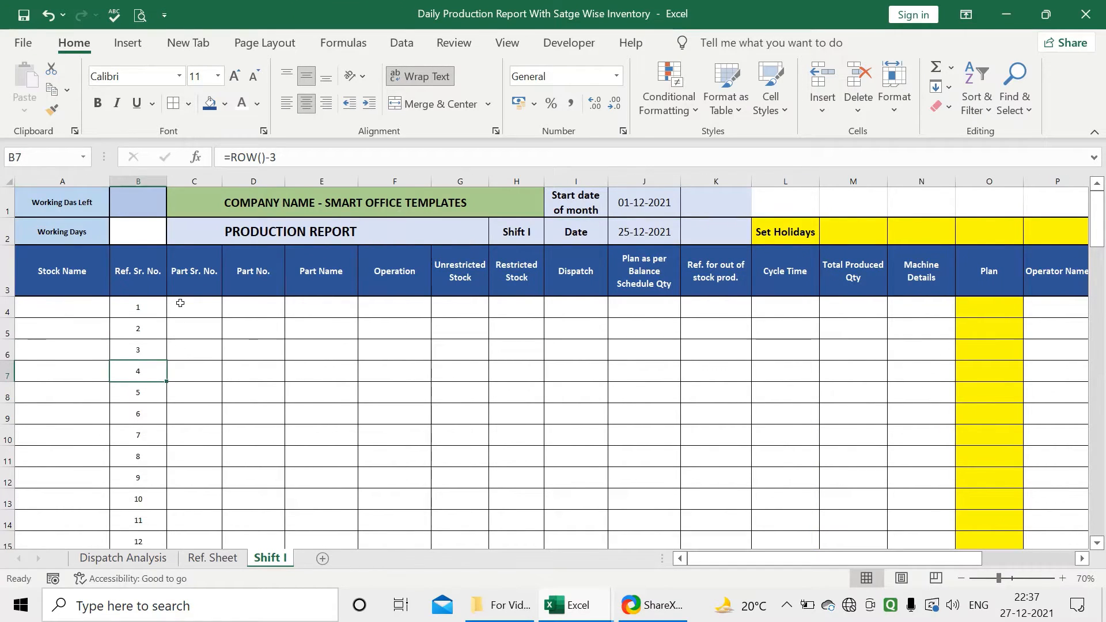
{"action": "left_click", "coordinate": [206, 271]}
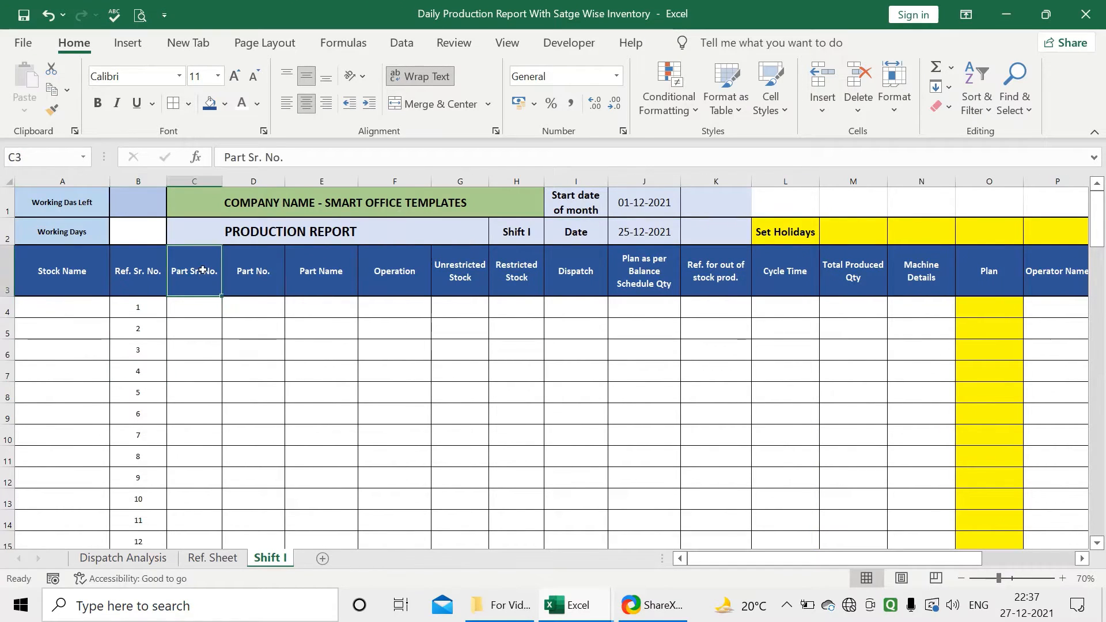
{"action": "left_click", "coordinate": [190, 312]}
{"action": "left_click_drag", "start_coordinate": [204, 541], "coordinate": [203, 557]}
{"action": "left_click", "coordinate": [203, 557]}
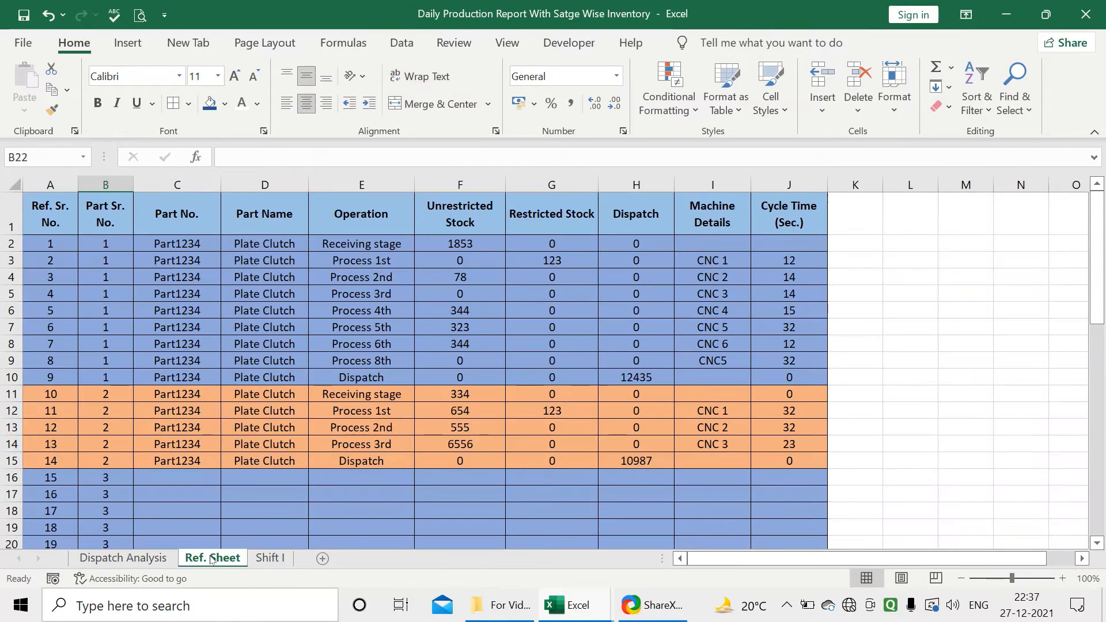
{"action": "left_click_drag", "start_coordinate": [106, 244], "coordinate": [105, 343]}
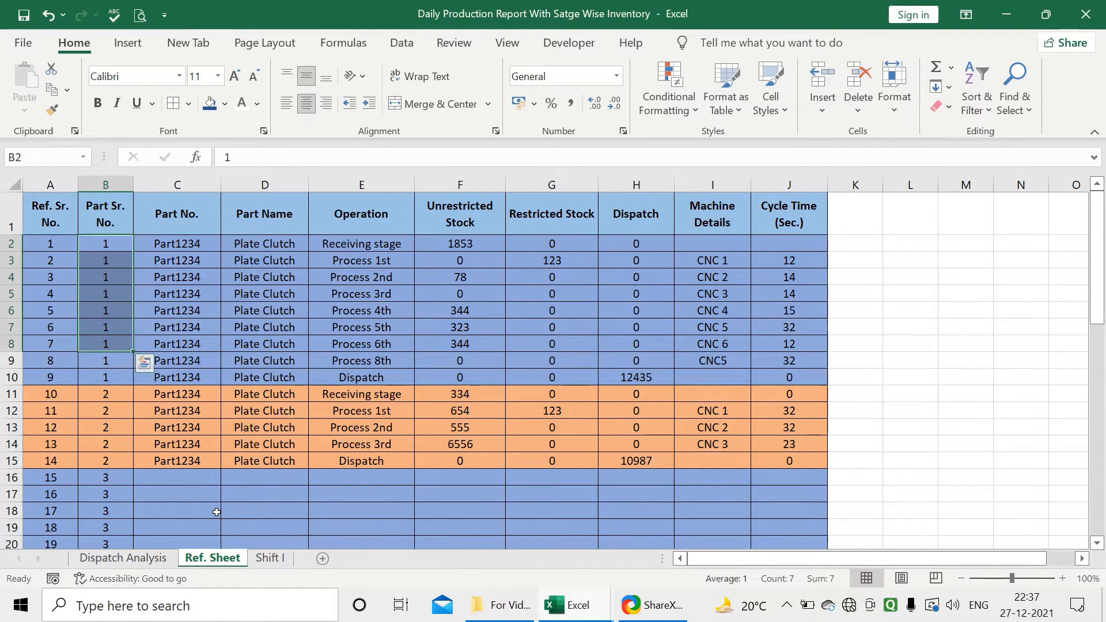
{"action": "left_click", "coordinate": [271, 558]}
{"action": "scroll", "coordinate": [217, 326], "scroll_direction": "up", "scroll_amount": 1}
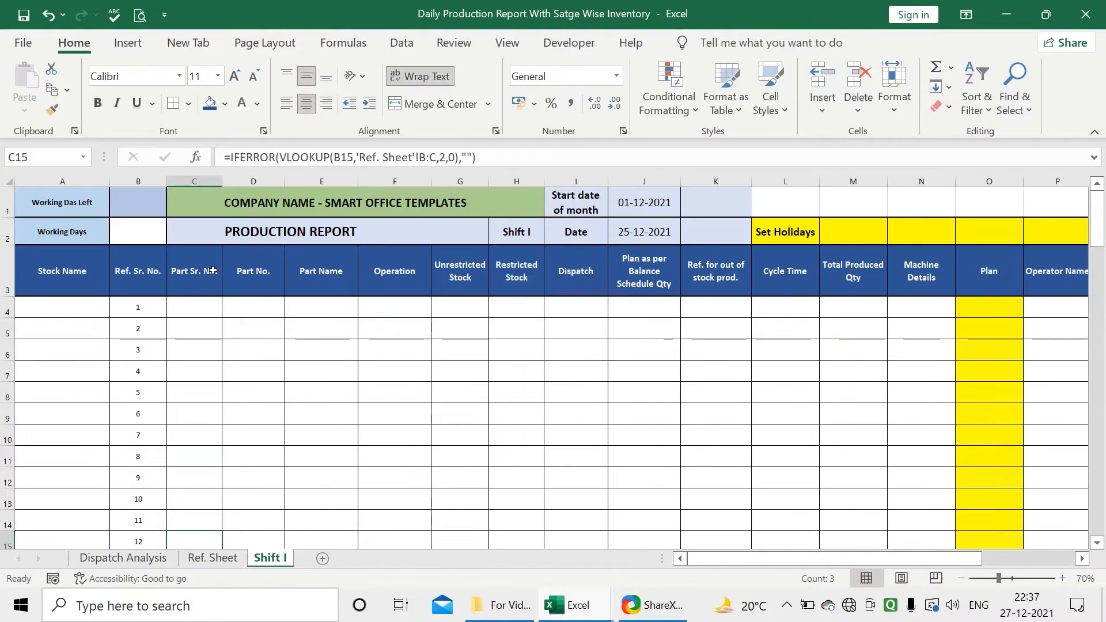
{"action": "left_click", "coordinate": [206, 314]}
{"action": "left_click", "coordinate": [207, 292]}
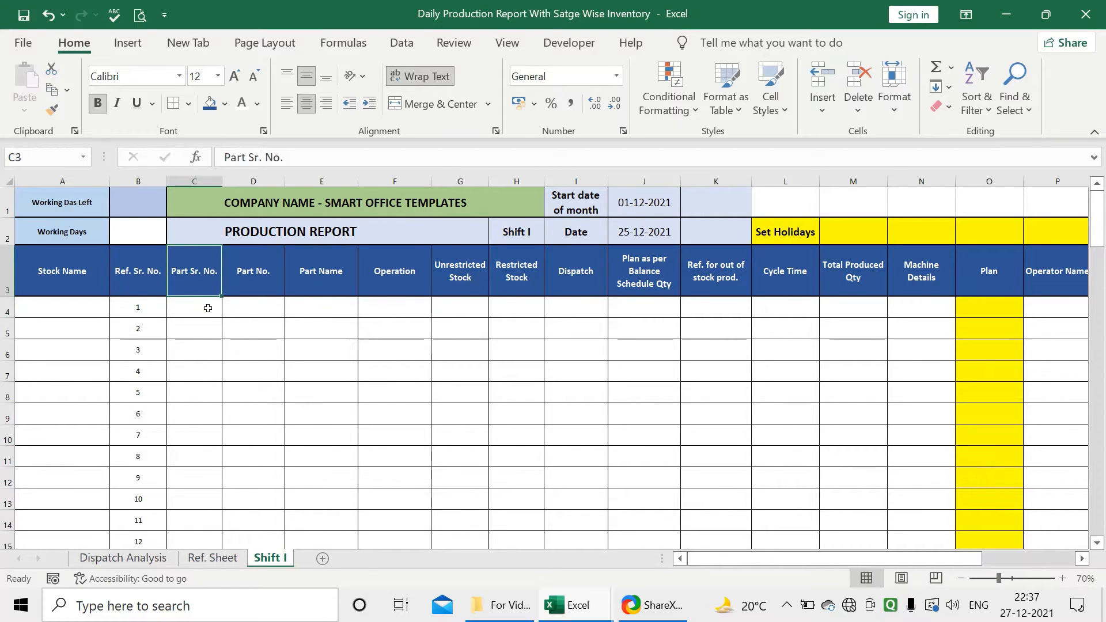
{"action": "left_click", "coordinate": [210, 315]}
{"action": "left_click", "coordinate": [212, 282]}
Step: Enter =VLOOKUP(B4,'Ref. Sheet'!A:B,2,0) in C4 of Shift I to fetch the Part Sr. No. by Ref. Sr. No
{"action": "left_click", "coordinate": [202, 308]}
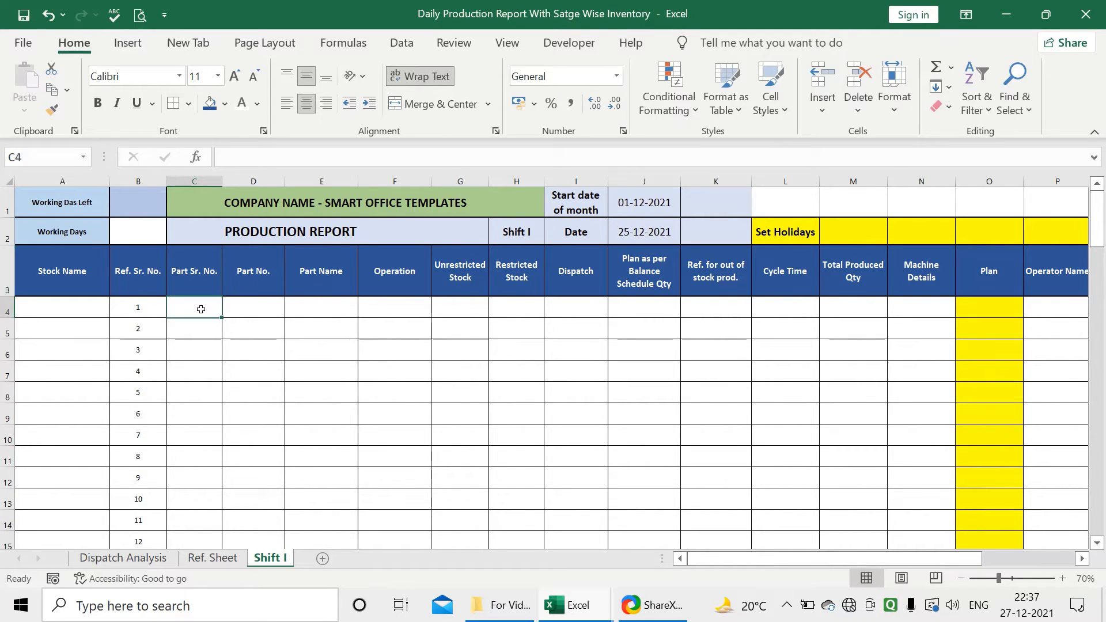
{"action": "type", "text": "=vl"}
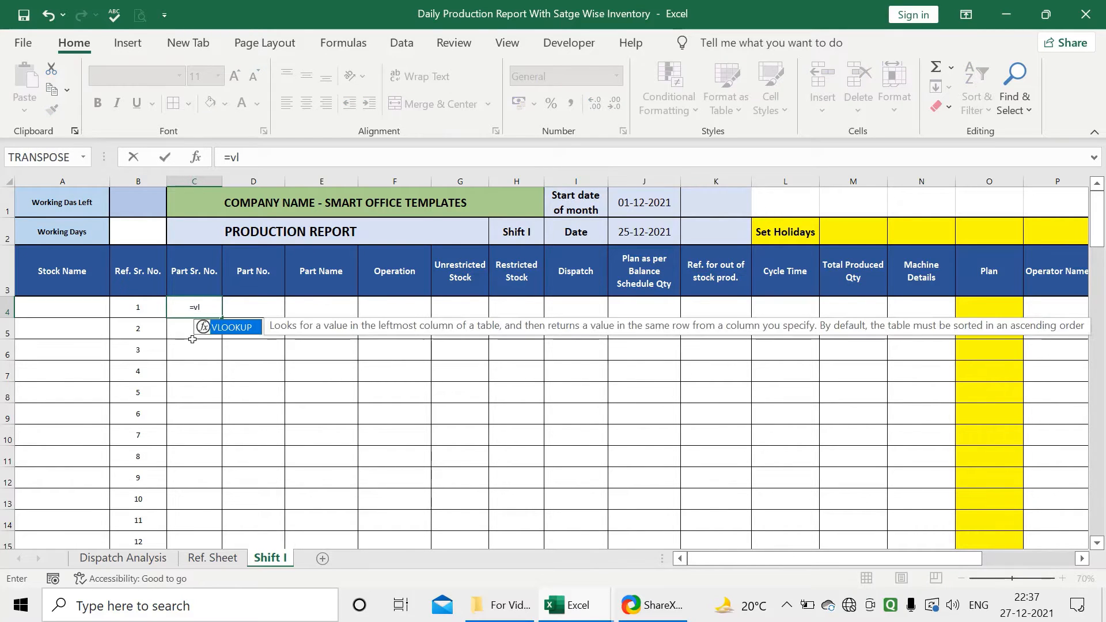
{"action": "double_click", "coordinate": [230, 327]}
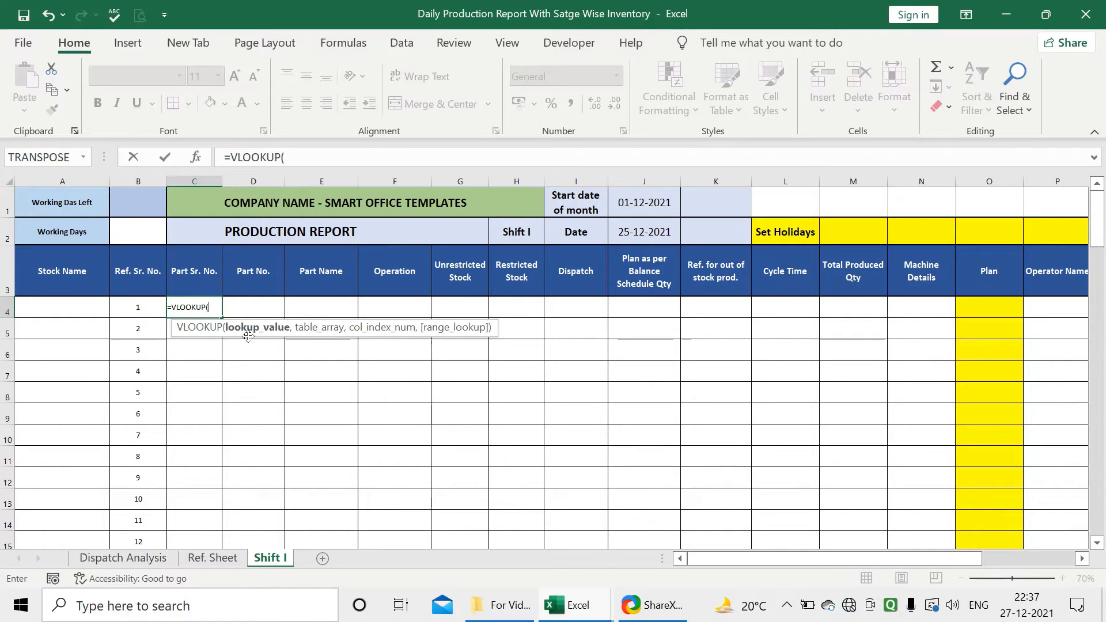
{"action": "left_click", "coordinate": [138, 308]}
{"action": "type", "text": ","}
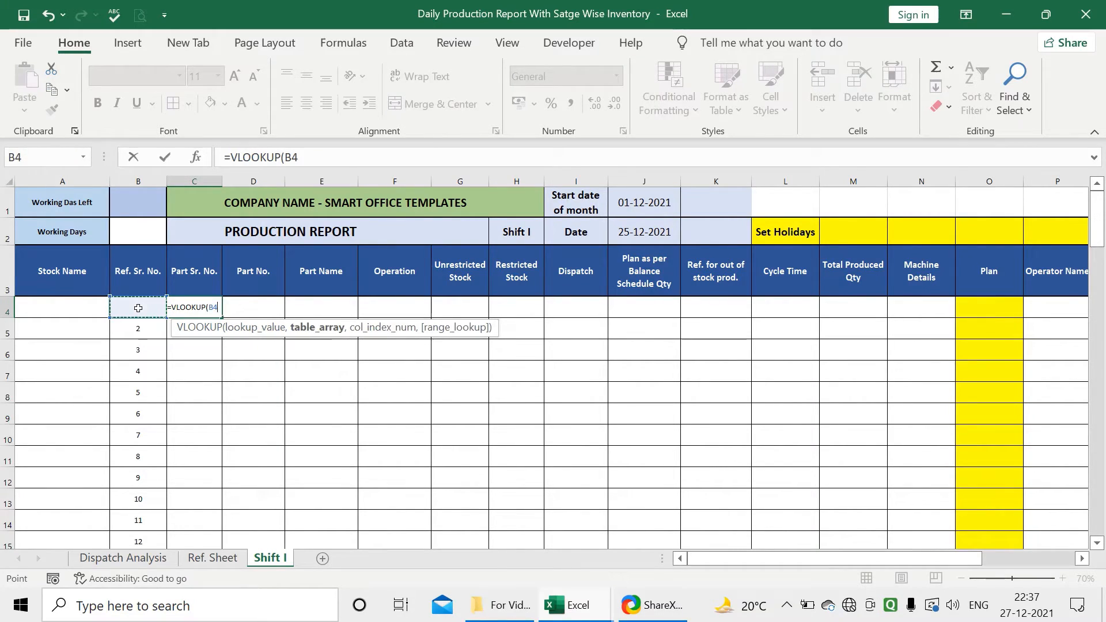
{"action": "left_click", "coordinate": [212, 557]}
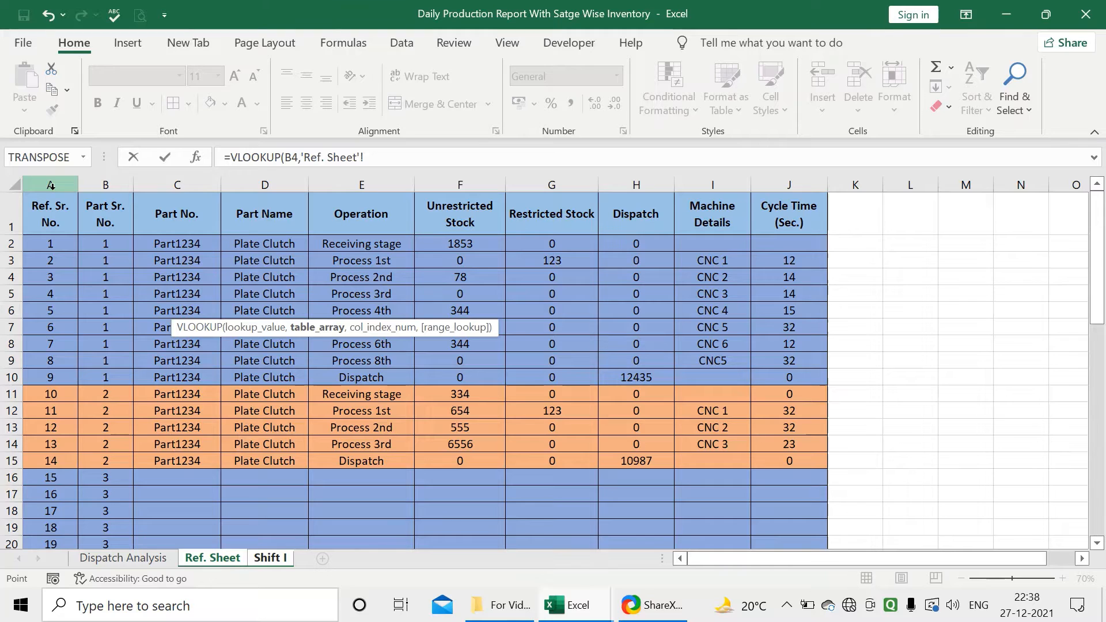
{"action": "left_click_drag", "start_coordinate": [51, 184], "coordinate": [128, 208]}
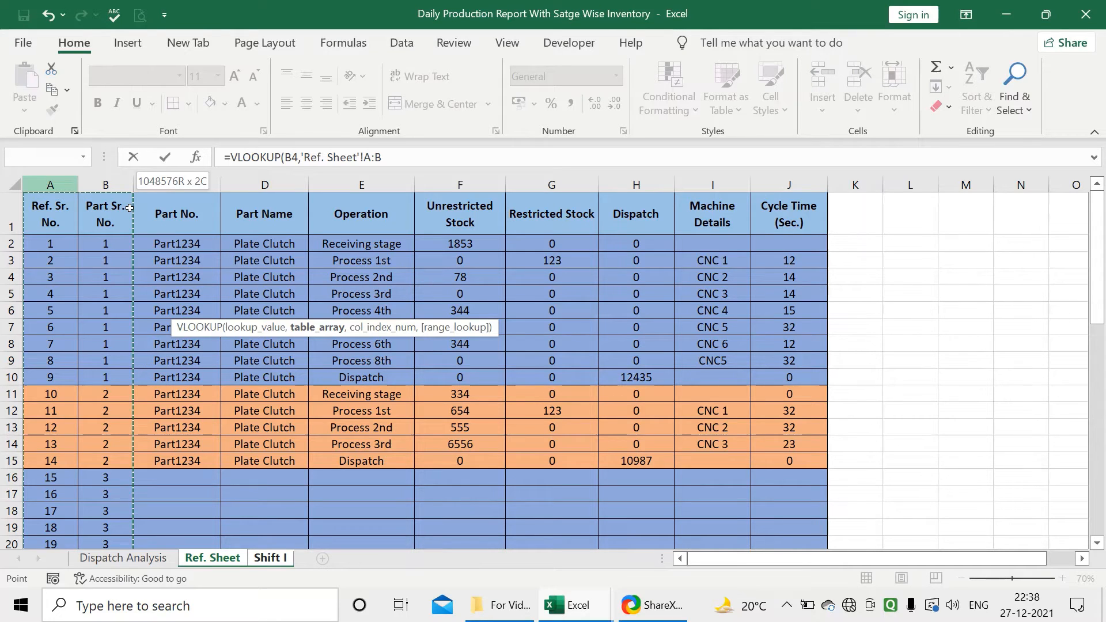
{"action": "left_click_drag", "start_coordinate": [130, 208], "coordinate": [130, 208]}
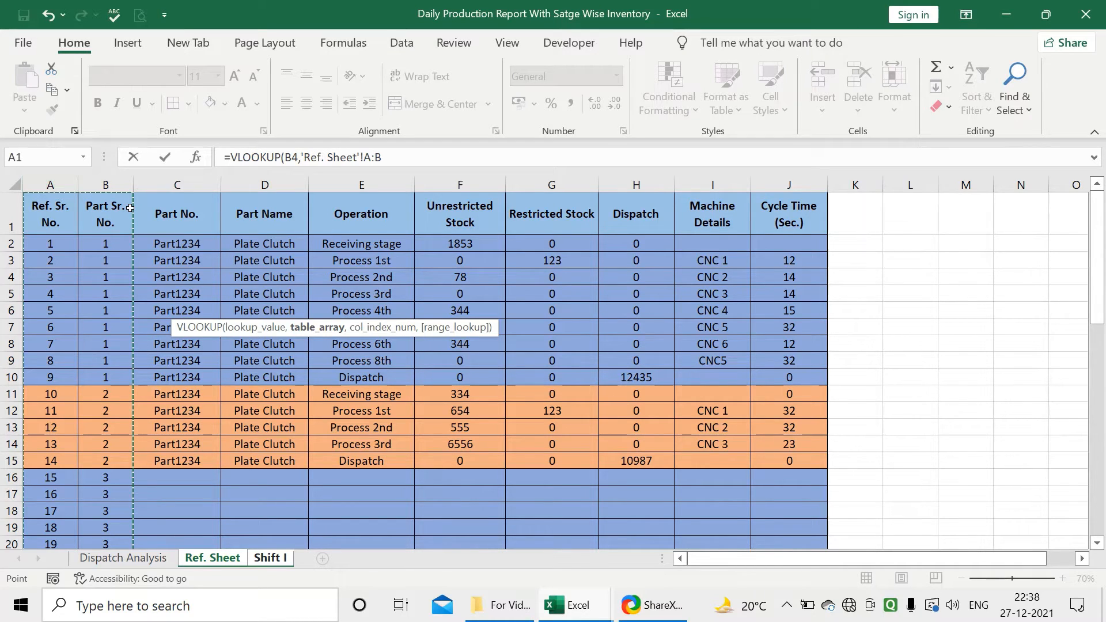
{"action": "type", "text": ",2"}
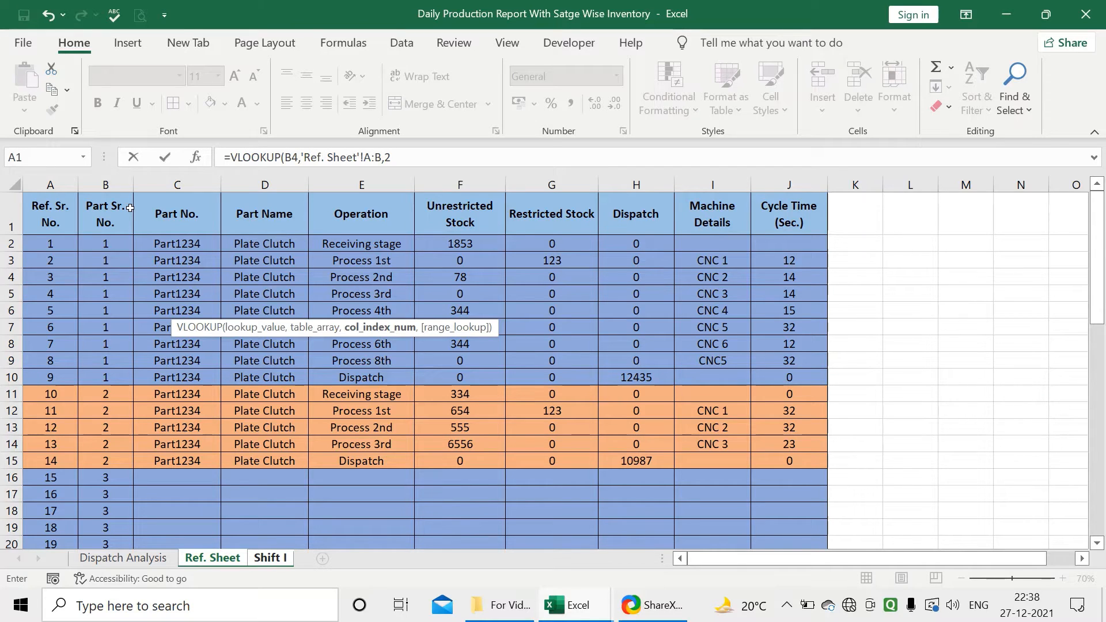
{"action": "type", "text": ","}
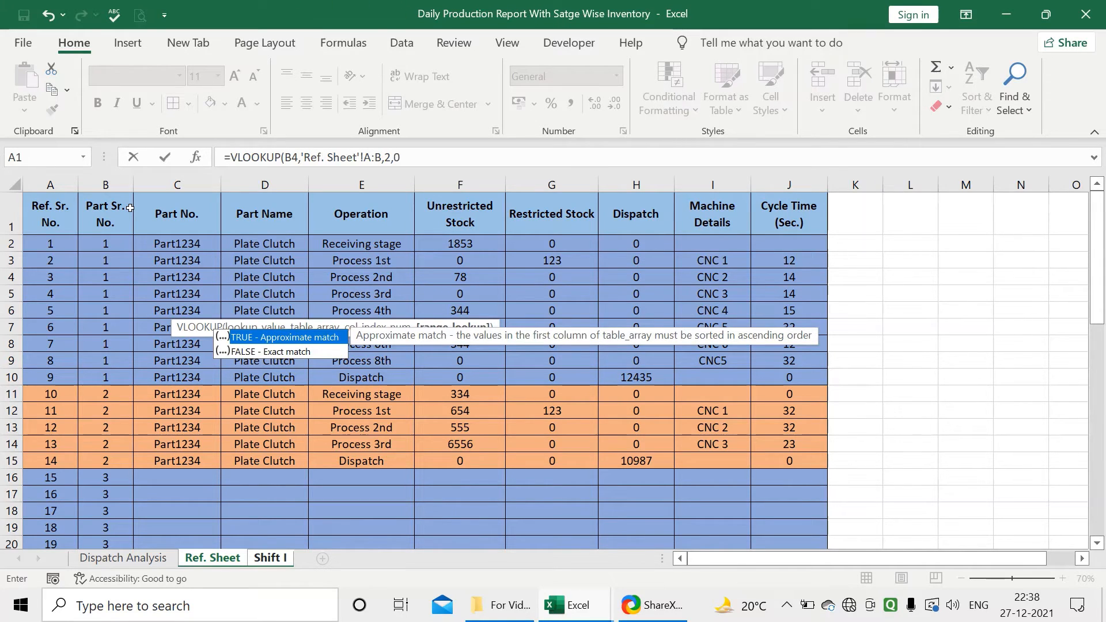
{"action": "type", "text": "0"}
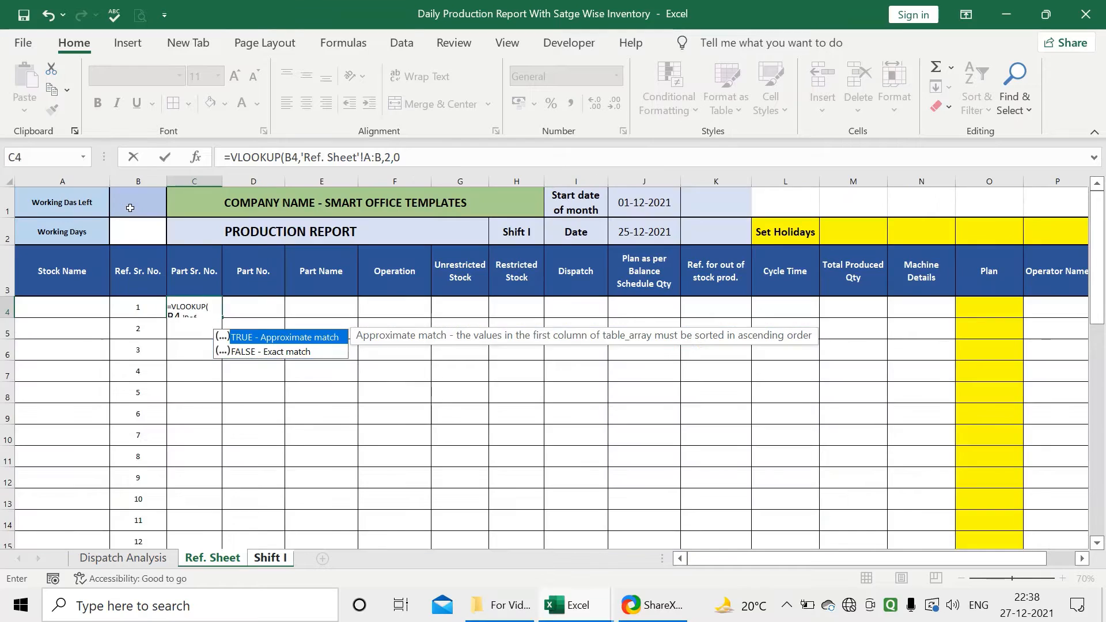
{"action": "key", "text": "Return"}
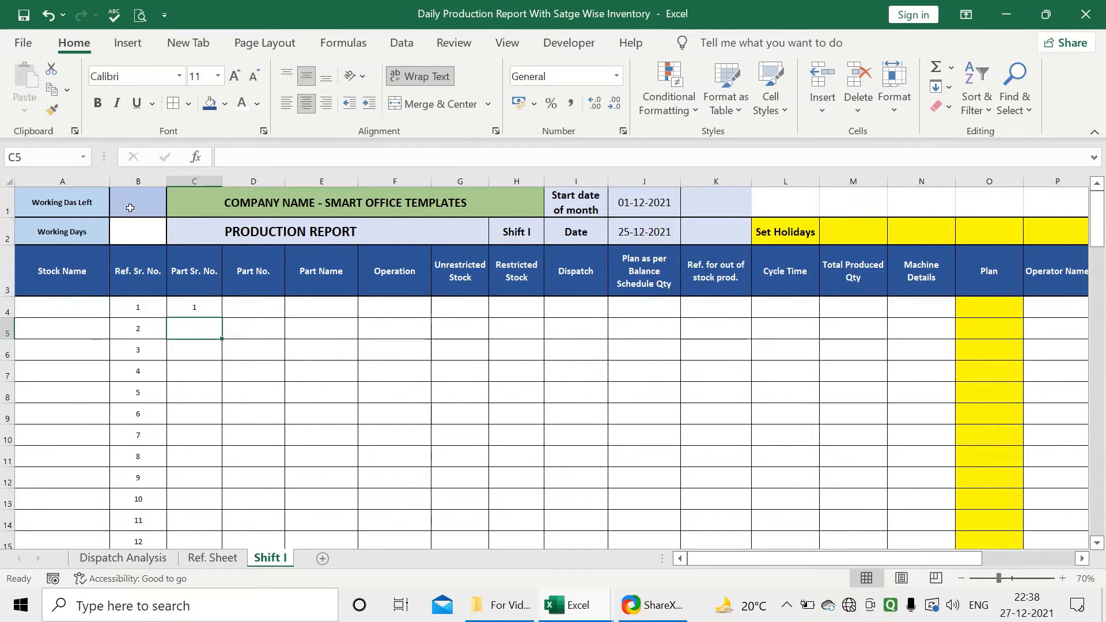
Step: Copy the Part Sr. No. lookup formula from C4 down to C5:C23 on the Shift I sheet
{"action": "left_click", "coordinate": [191, 308]}
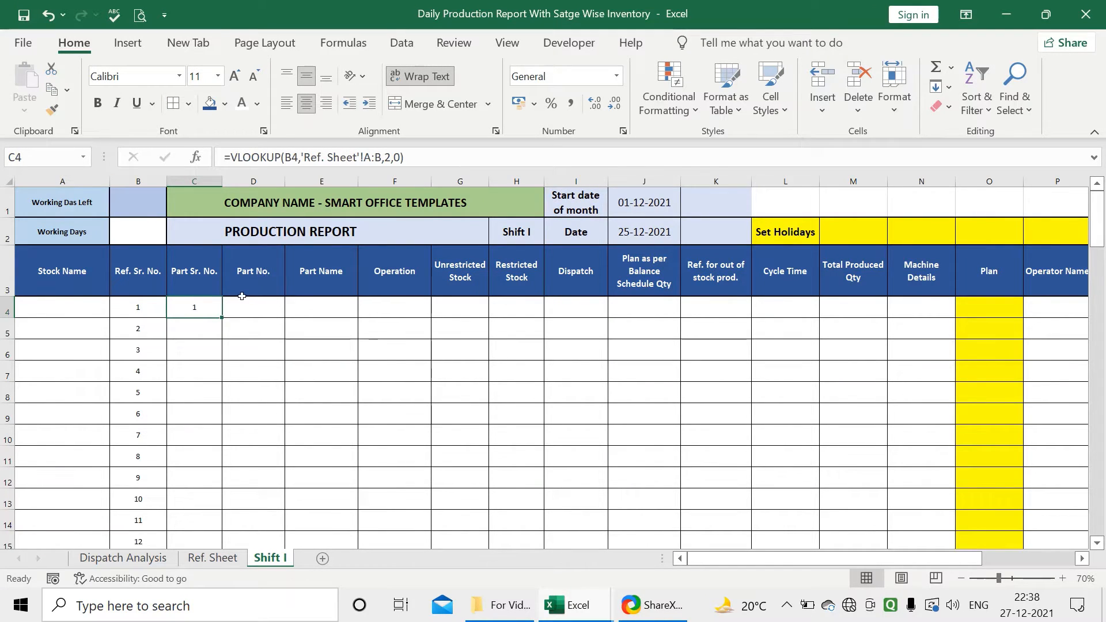
{"action": "key", "text": "ctrl+c"}
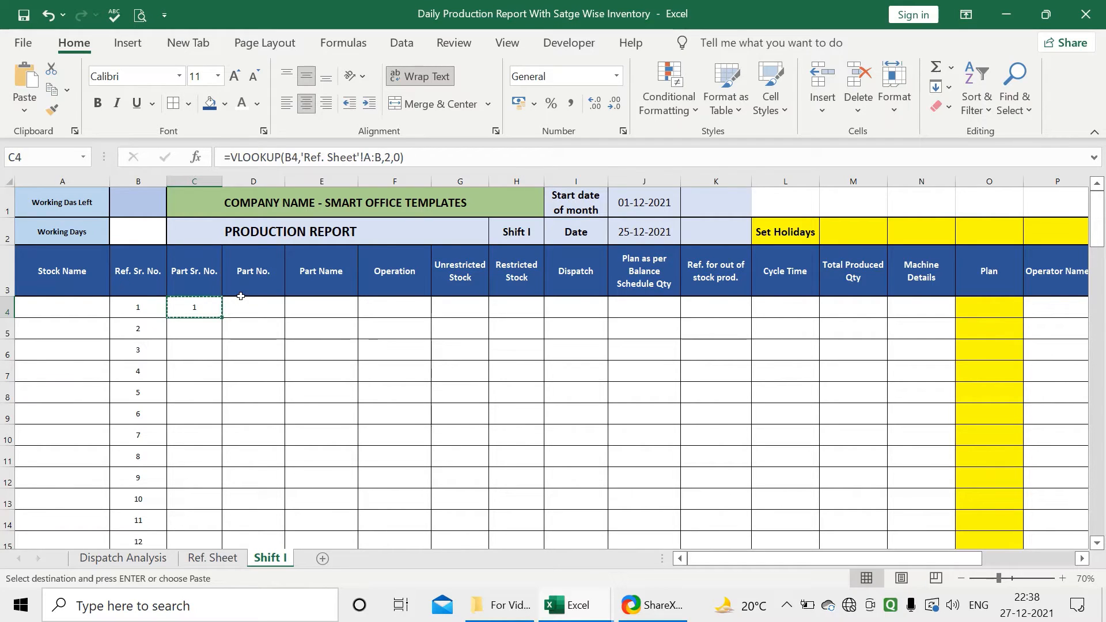
{"action": "key", "text": "Down"}
{"action": "key", "text": "shift+Down"}
{"action": "key", "text": "shift+Down"}
{"action": "key", "text": "shift+Down"}
{"action": "key", "text": "shift+Down"}
{"action": "key", "text": "shift+Down"}
{"action": "key", "text": "shift+Down"}
{"action": "key", "text": "shift+Down"}
{"action": "key", "text": "shift+Down"}
{"action": "key", "text": "shift+Down"}
{"action": "key", "text": "shift+Down"}
{"action": "key", "text": "shift+Down"}
{"action": "key", "text": "shift+Down"}
{"action": "key", "text": "shift+Down"}
{"action": "key", "text": "shift+Down"}
{"action": "key", "text": "shift+Down"}
{"action": "key", "text": "shift+Down"}
{"action": "key", "text": "shift+Down"}
{"action": "key", "text": "shift+Down"}
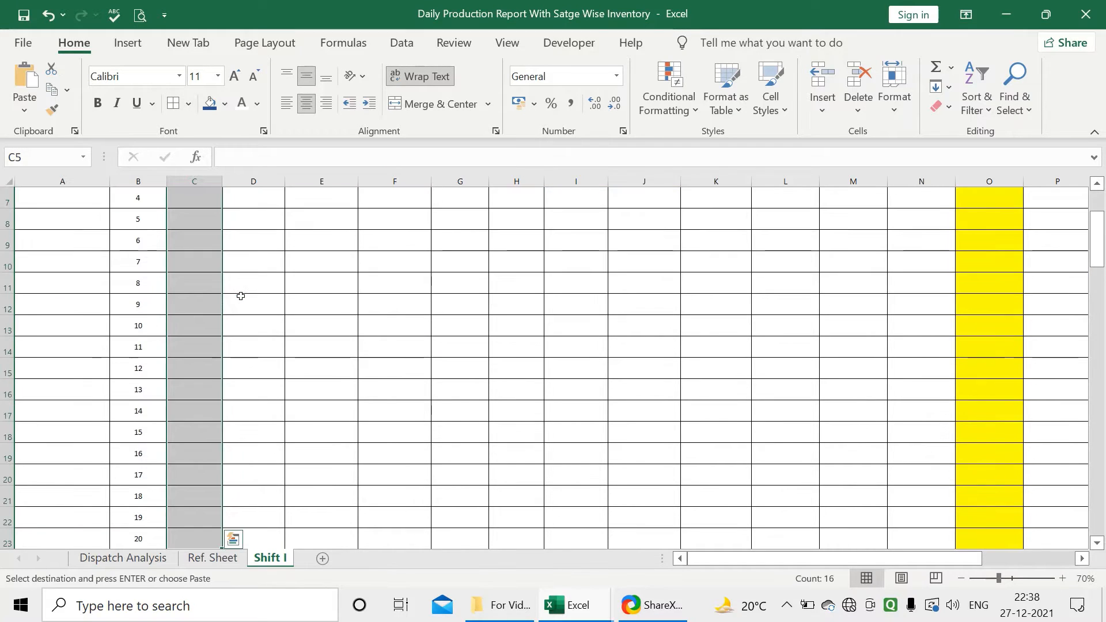
{"action": "key", "text": "ctrl+v"}
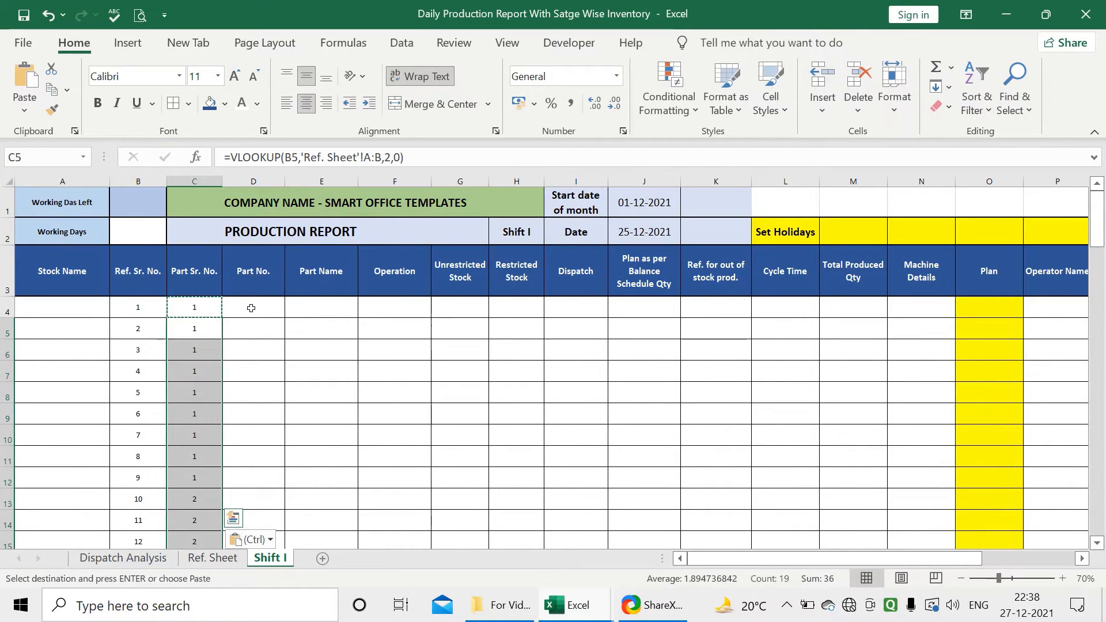
Step: Enter =VLOOKUP(B4,'Ref. Sheet'!A:C,3,0) in D4 to fetch the Part No. by Ref. Sr. No
{"action": "left_click", "coordinate": [251, 308]}
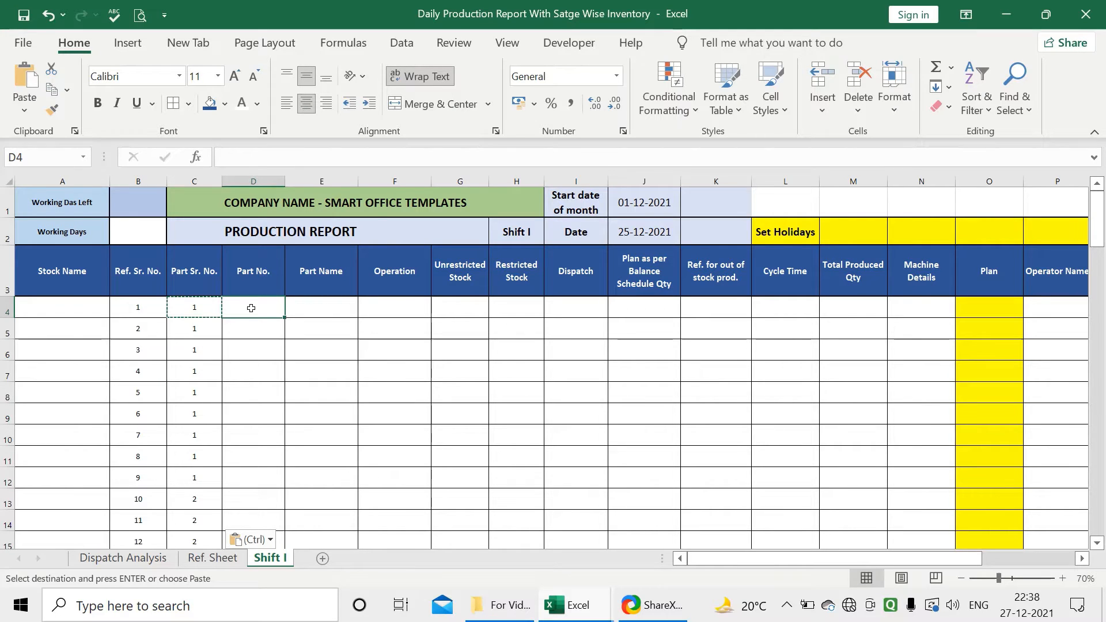
{"action": "type", "text": "=vl"}
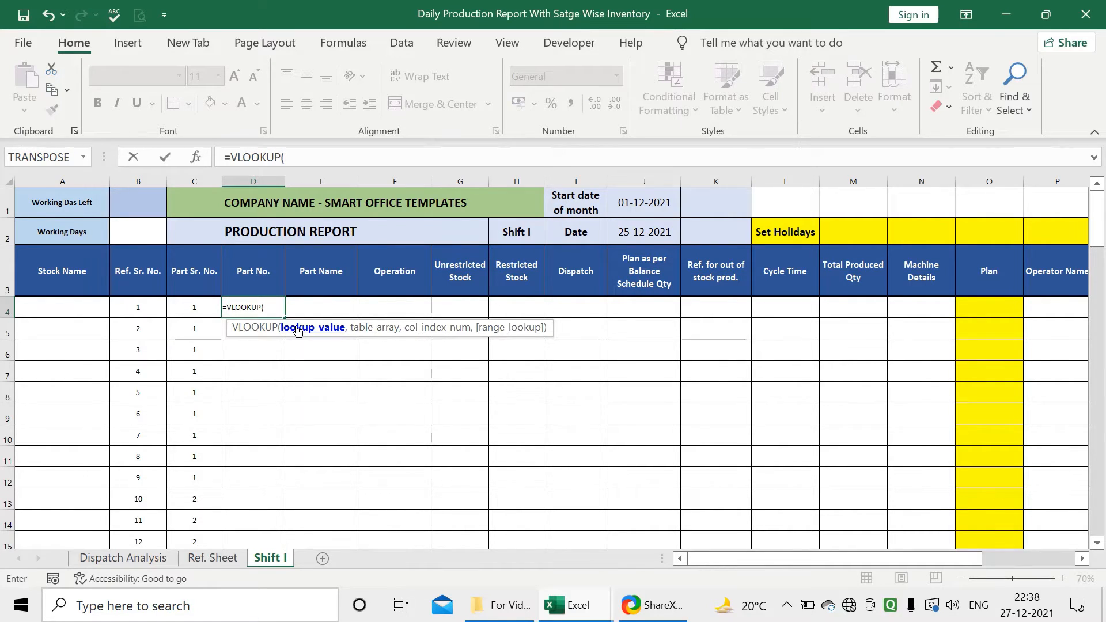
{"action": "left_click", "coordinate": [147, 311]}
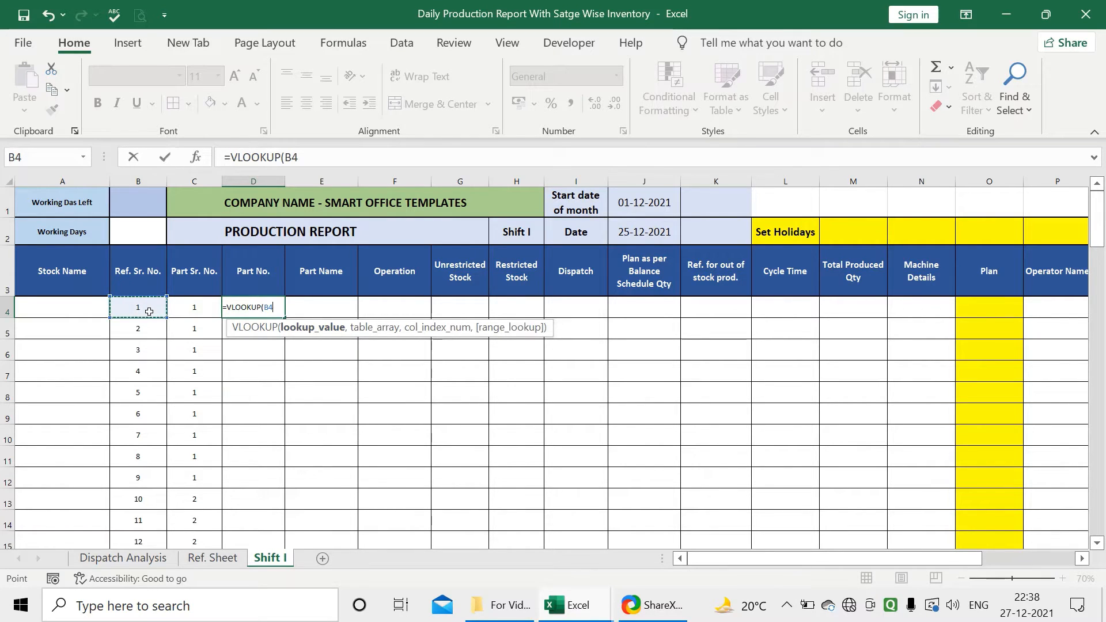
{"action": "type", "text": ","}
{"action": "left_click", "coordinate": [212, 557]}
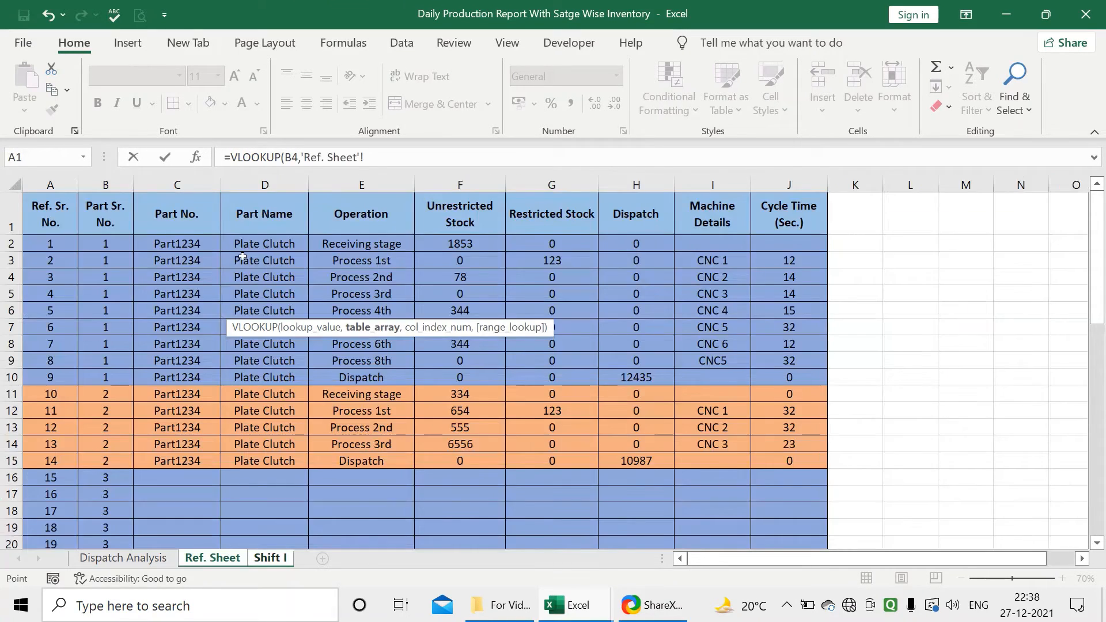
{"action": "left_click_drag", "start_coordinate": [50, 184], "coordinate": [197, 215]}
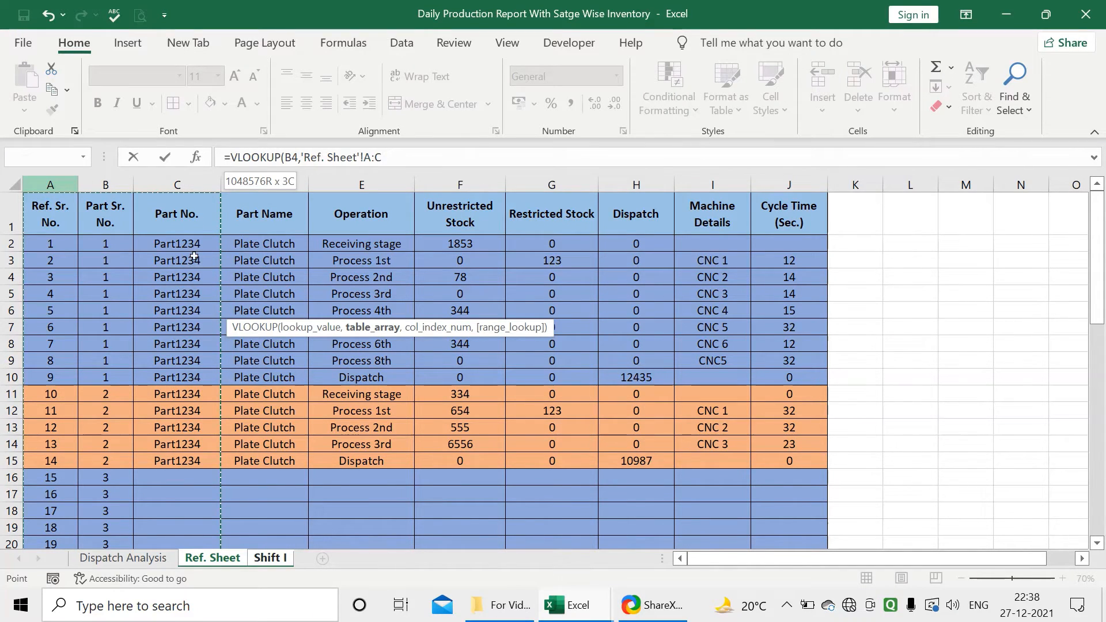
{"action": "type", "text": ","}
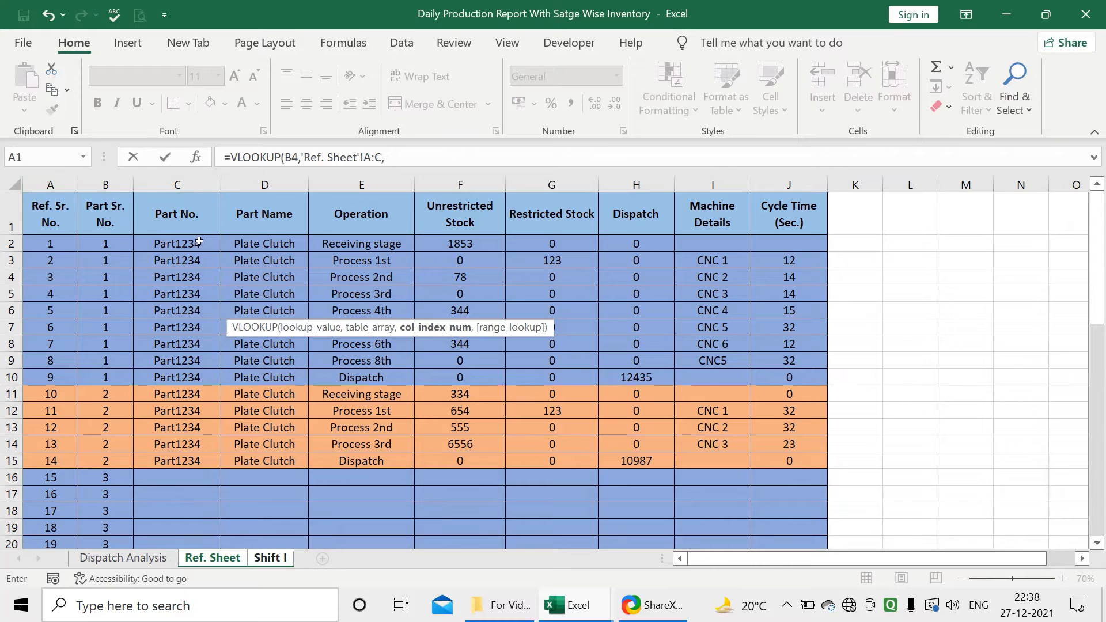
{"action": "type", "text": "3,0"}
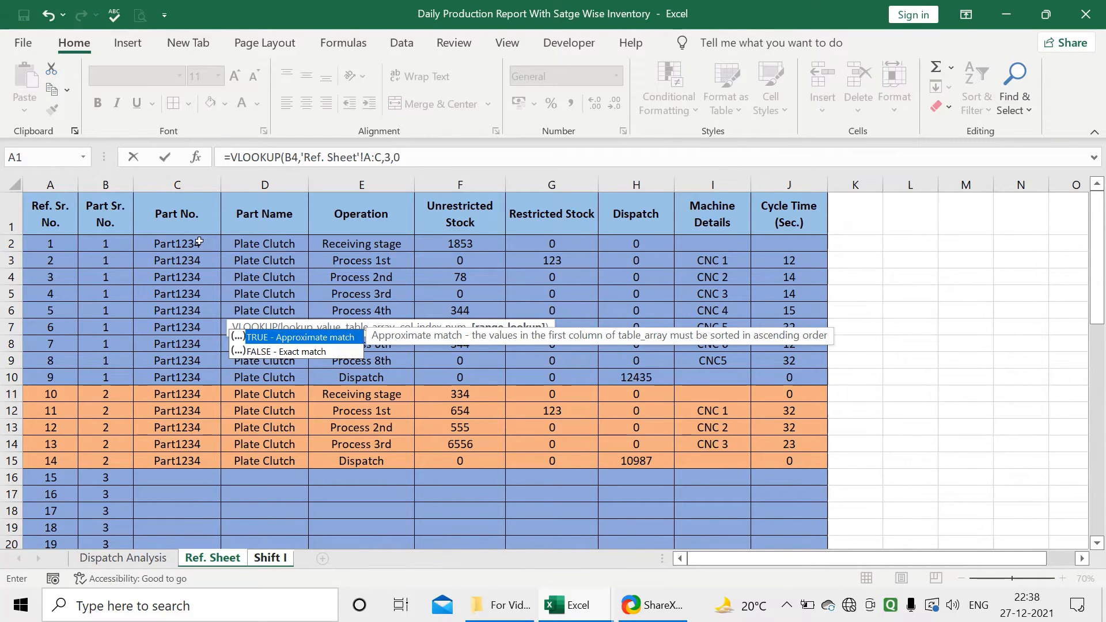
{"action": "key", "text": "Return"}
Step: Copy the Part No. lookup formula from D4 down to D5:D27
{"action": "left_click", "coordinate": [276, 301]}
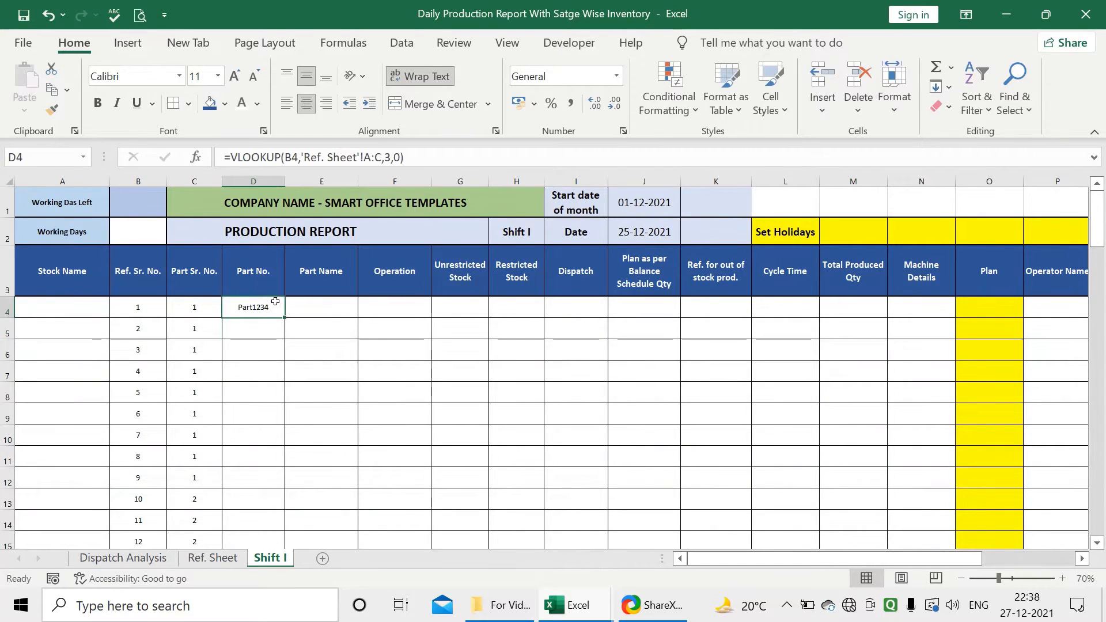
{"action": "key", "text": "ctrl+c"}
{"action": "key", "text": "Down"}
{"action": "key", "text": "ctrl+shift+Down"}
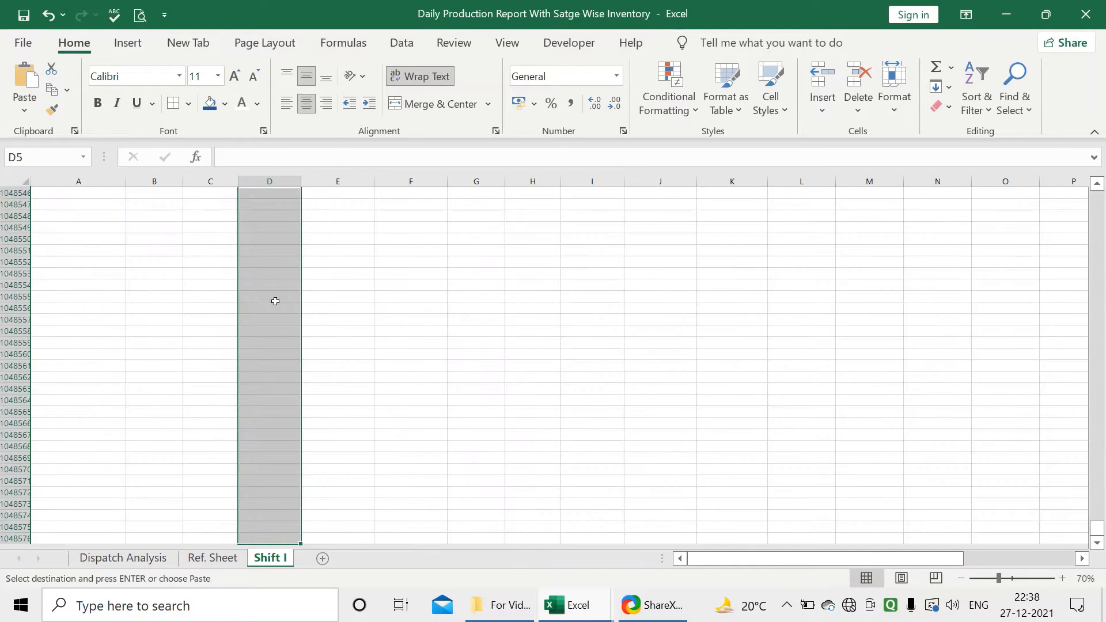
{"action": "key", "text": "ctrl+shift+Up"}
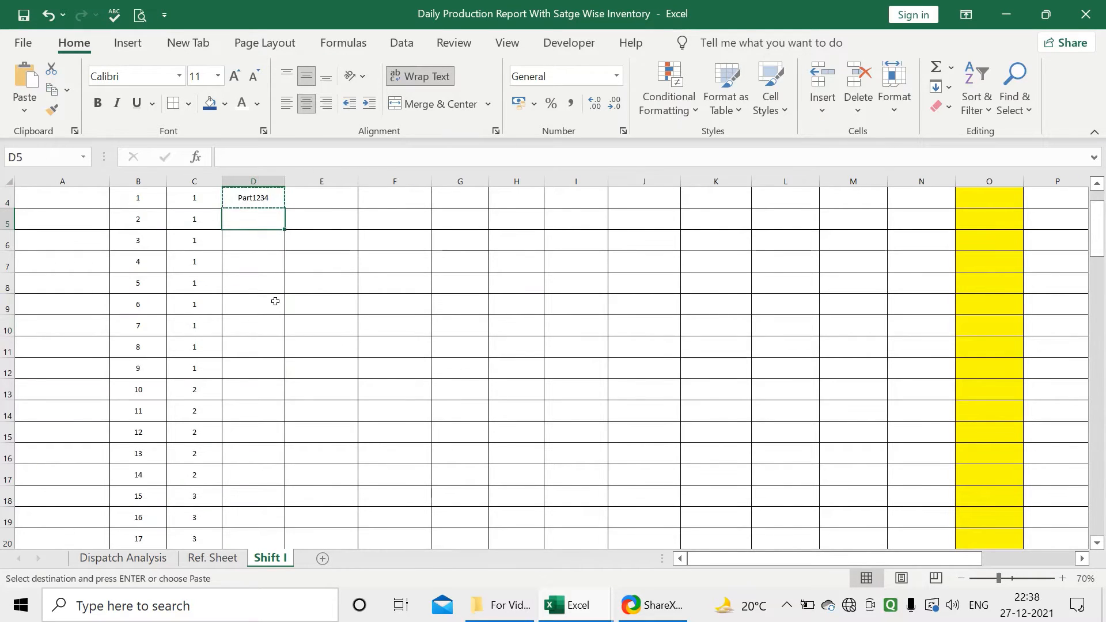
{"action": "key", "text": "shift+Down"}
{"action": "key", "text": "shift+Down"}
{"action": "key", "text": "shift+Down"}
{"action": "key", "text": "shift+Down"}
{"action": "key", "text": "shift+Down"}
{"action": "key", "text": "shift+Down"}
{"action": "key", "text": "shift+Down"}
{"action": "key", "text": "shift+Down"}
{"action": "key", "text": "shift+Down"}
{"action": "key", "text": "shift+Down"}
{"action": "key", "text": "shift+Down"}
{"action": "key", "text": "shift+Down"}
{"action": "key", "text": "shift+Down"}
{"action": "key", "text": "shift+Down"}
{"action": "key", "text": "shift+Down"}
{"action": "key", "text": "shift+Down"}
{"action": "key", "text": "shift+Down"}
{"action": "key", "text": "shift+Down"}
{"action": "key", "text": "shift+Down"}
{"action": "key", "text": "shift+Down"}
{"action": "key", "text": "shift+Up"}
{"action": "key", "text": "shift+Up"}
{"action": "key", "text": "shift+Up"}
{"action": "key", "text": "shift+Up"}
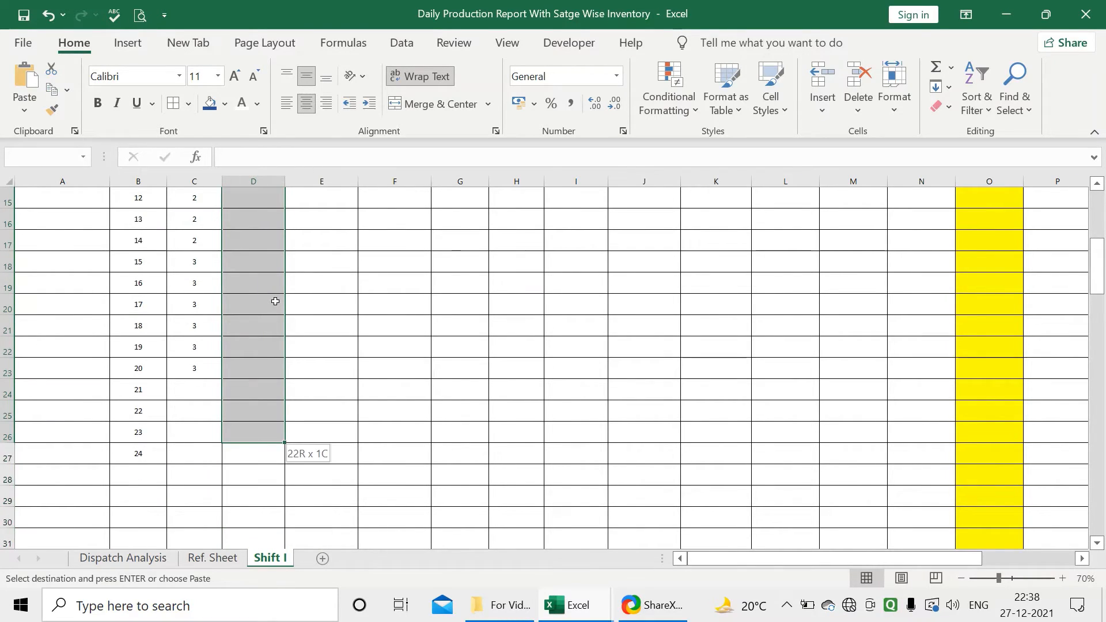
{"action": "key", "text": "shift+Down"}
{"action": "key", "text": "ctrl+v"}
Step: Extend the Part Sr. No. lookup formula from C23 down to C27, matching the last Ref. Sr. No. row
{"action": "scroll", "coordinate": [276, 301], "scroll_direction": "down", "scroll_amount": 6}
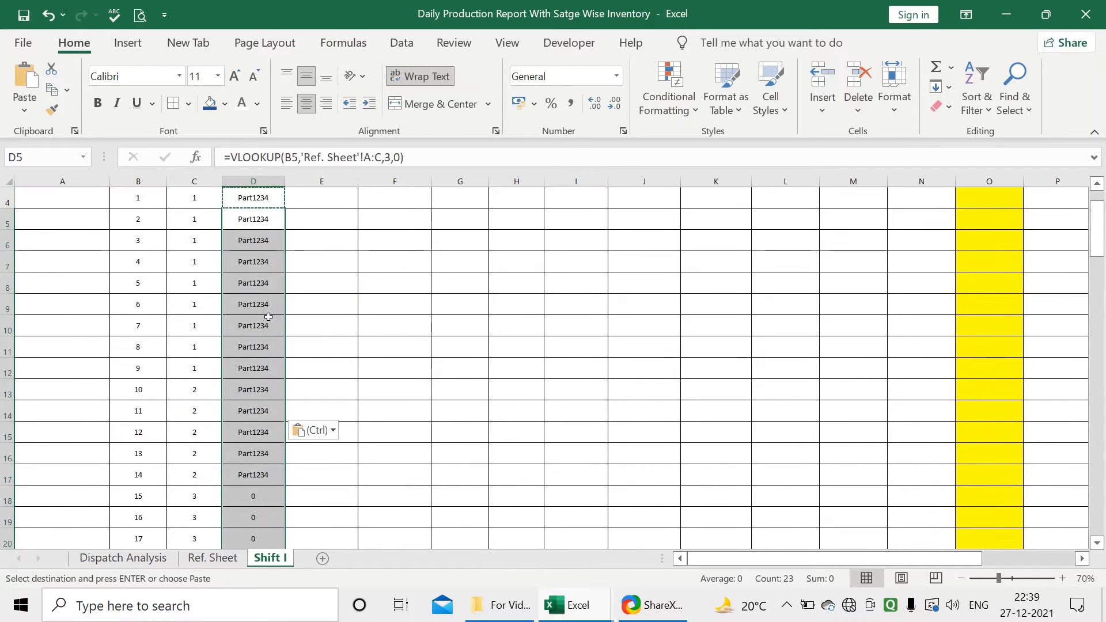
{"action": "left_click", "coordinate": [218, 283]}
{"action": "left_click_drag", "start_coordinate": [221, 295], "coordinate": [206, 373]}
{"action": "scroll", "coordinate": [299, 321], "scroll_direction": "up", "scroll_amount": 6}
Step: Enter =VLOOKUP(B4,'Ref. Sheet'!A:D,4,0) in E4 to fetch the Part Name by Ref. Sr. No
{"action": "left_click", "coordinate": [313, 310]}
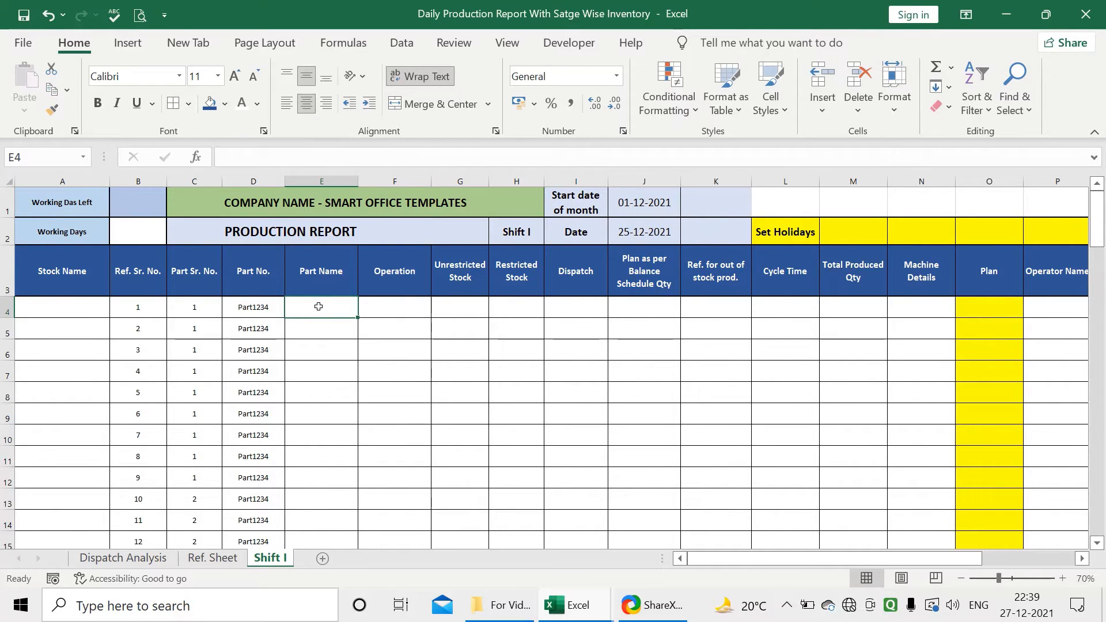
{"action": "type", "text": "=vl"}
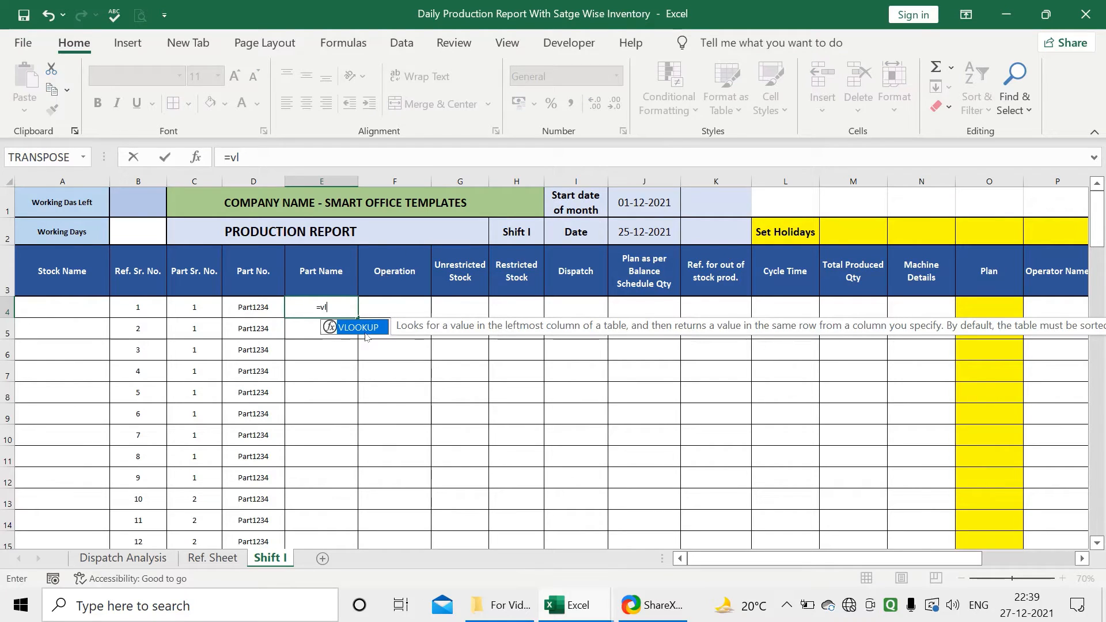
{"action": "double_click", "coordinate": [364, 327]}
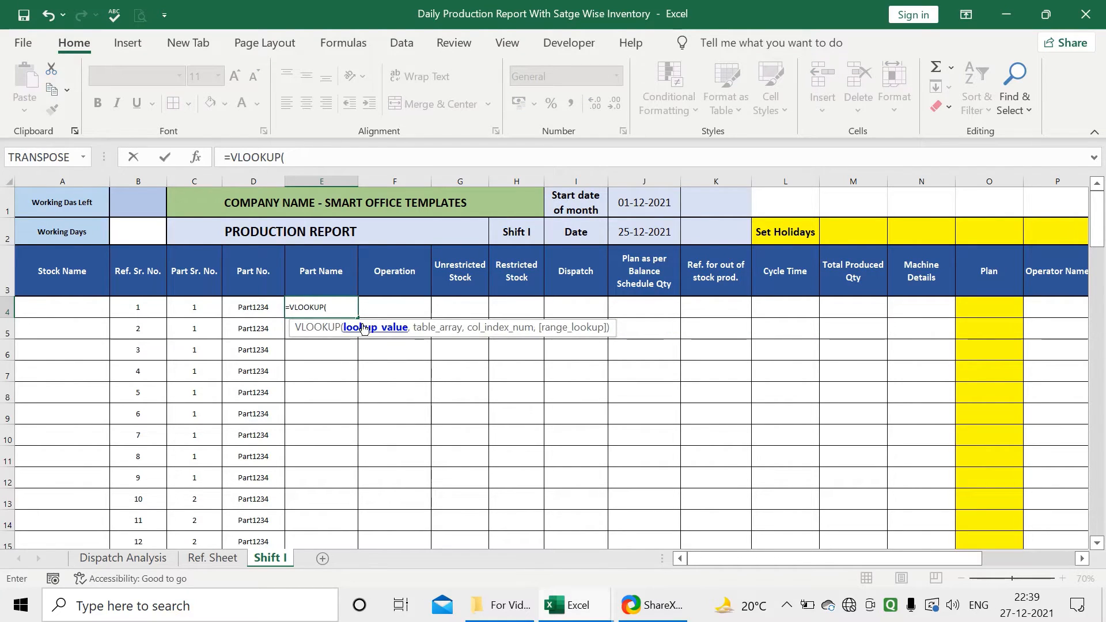
{"action": "left_click", "coordinate": [149, 311]}
{"action": "type", "text": ","}
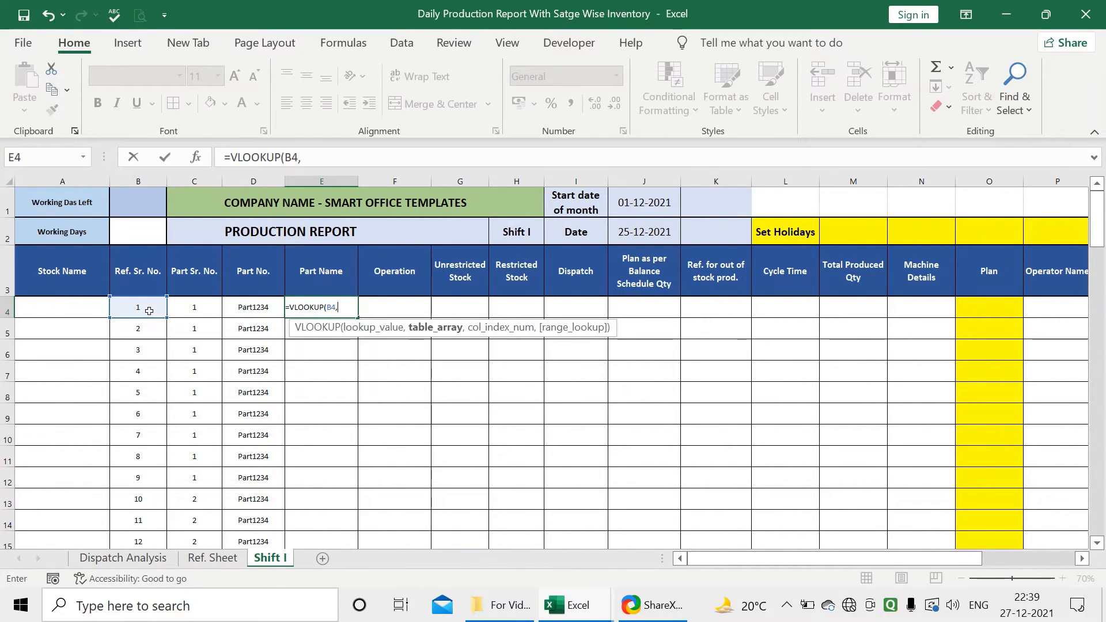
{"action": "left_click", "coordinate": [213, 557]}
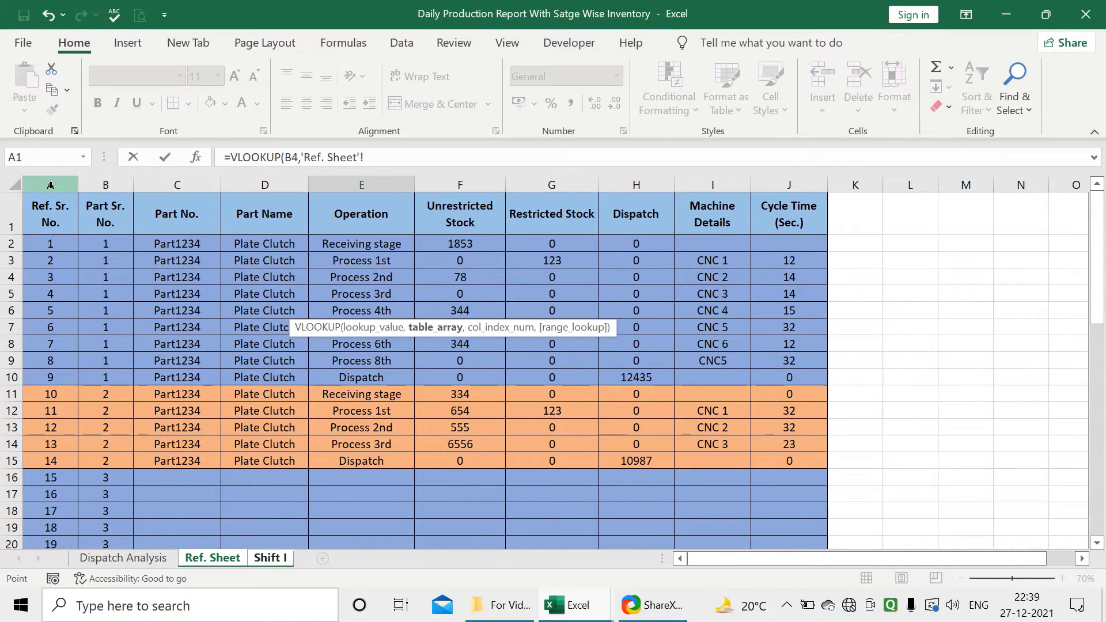
{"action": "left_click_drag", "start_coordinate": [53, 183], "coordinate": [261, 192]}
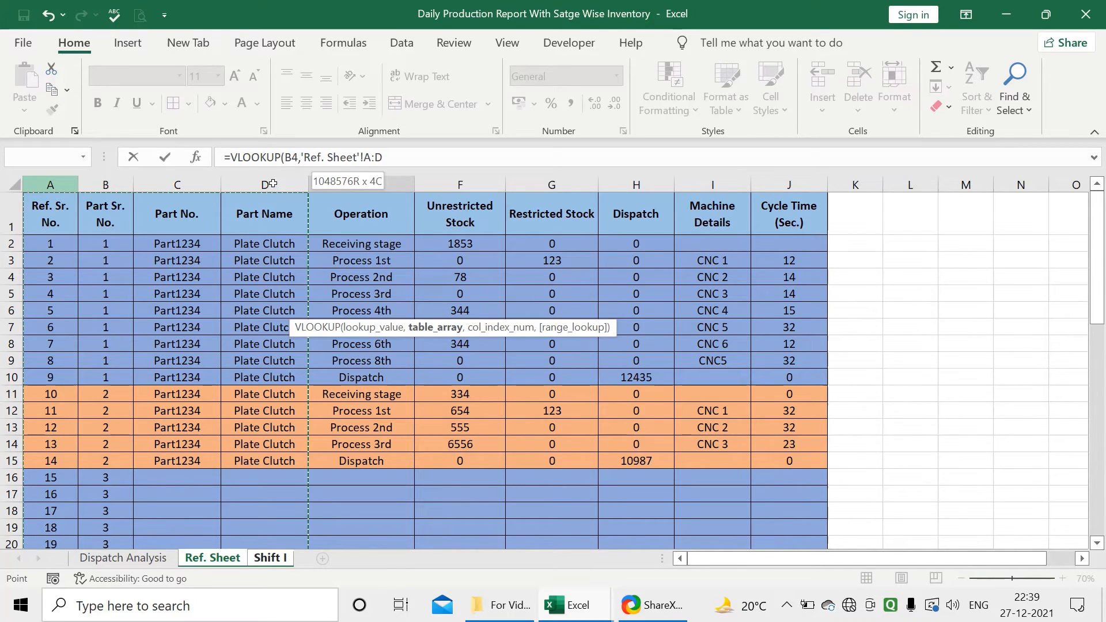
{"action": "left_click_drag", "start_coordinate": [273, 183], "coordinate": [273, 183]}
{"action": "type", "text": ","}
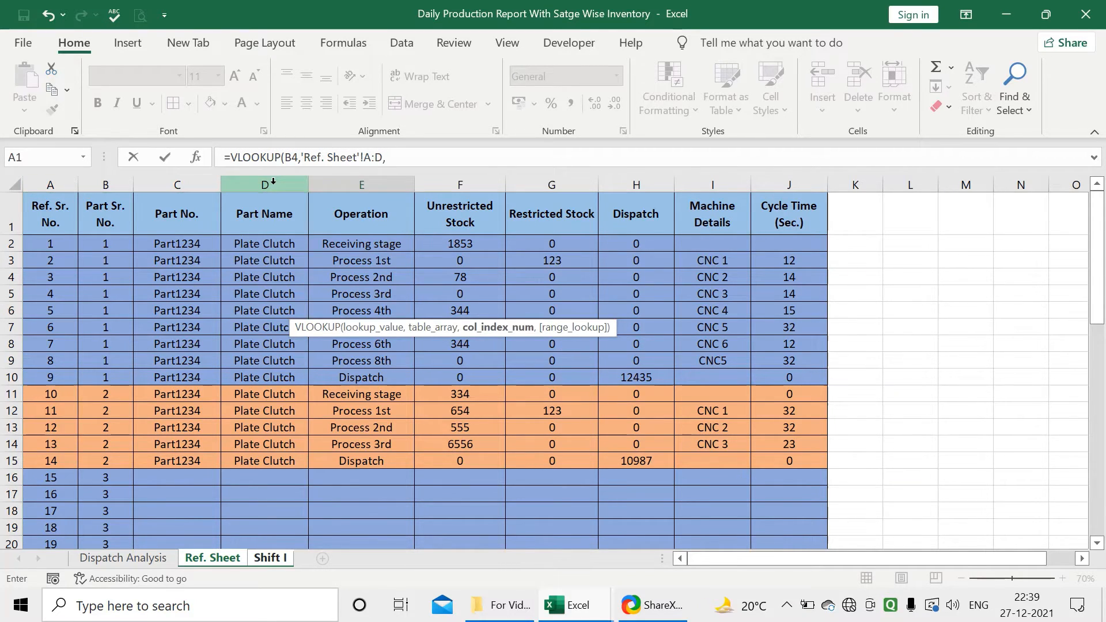
{"action": "type", "text": "4,0"}
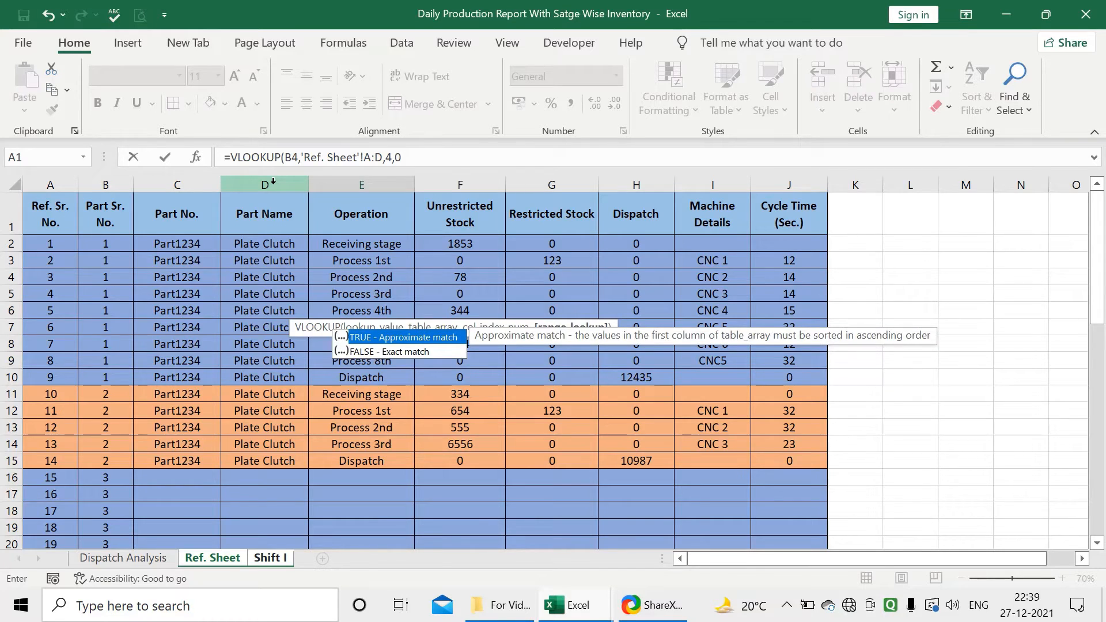
{"action": "key", "text": "Return"}
Step: Copy the Part Name lookup formula from E4 down the column through E27
{"action": "left_click", "coordinate": [318, 306]}
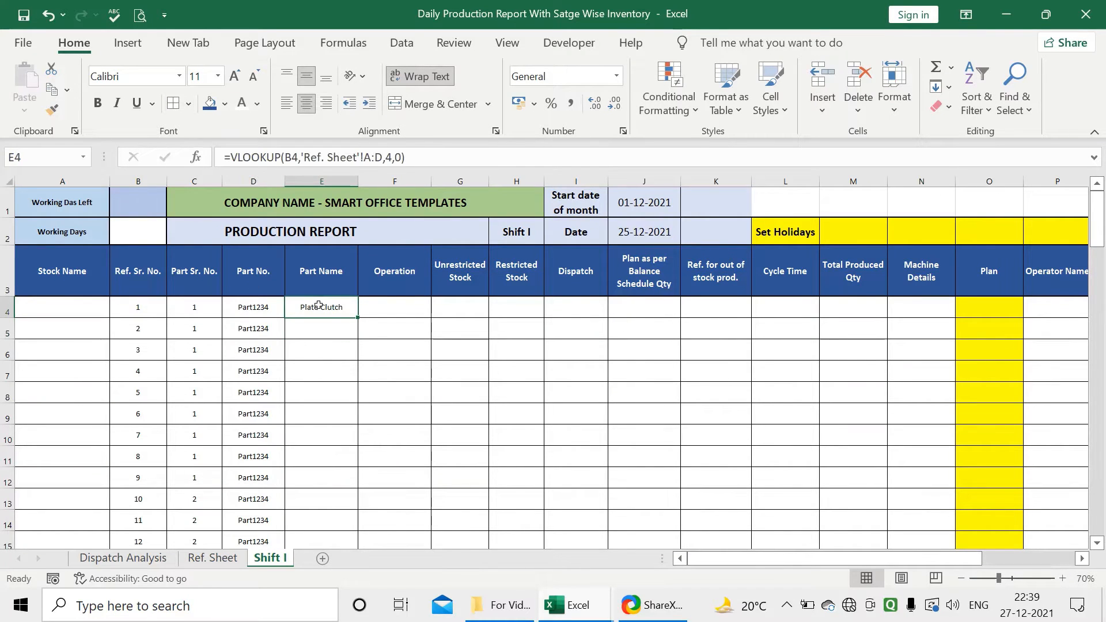
{"action": "key", "text": "ctrl+c"}
{"action": "key", "text": "Down"}
{"action": "key", "text": "ctrl+shift+Down"}
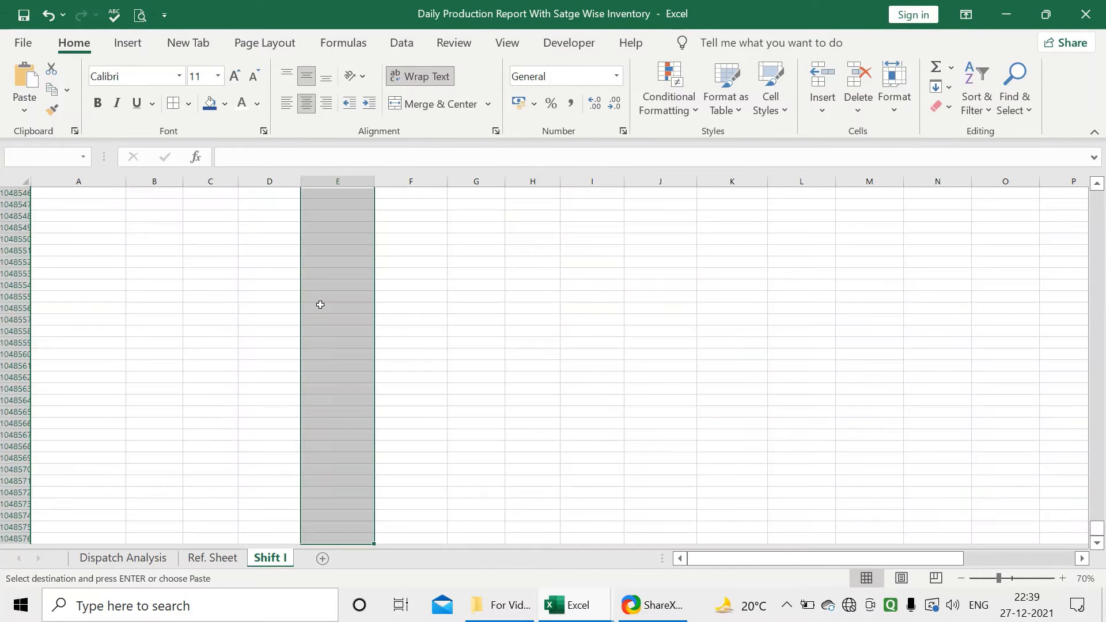
{"action": "key", "text": "ctrl+shift+Up"}
{"action": "key", "text": "shift+Down"}
{"action": "key", "text": "Up"}
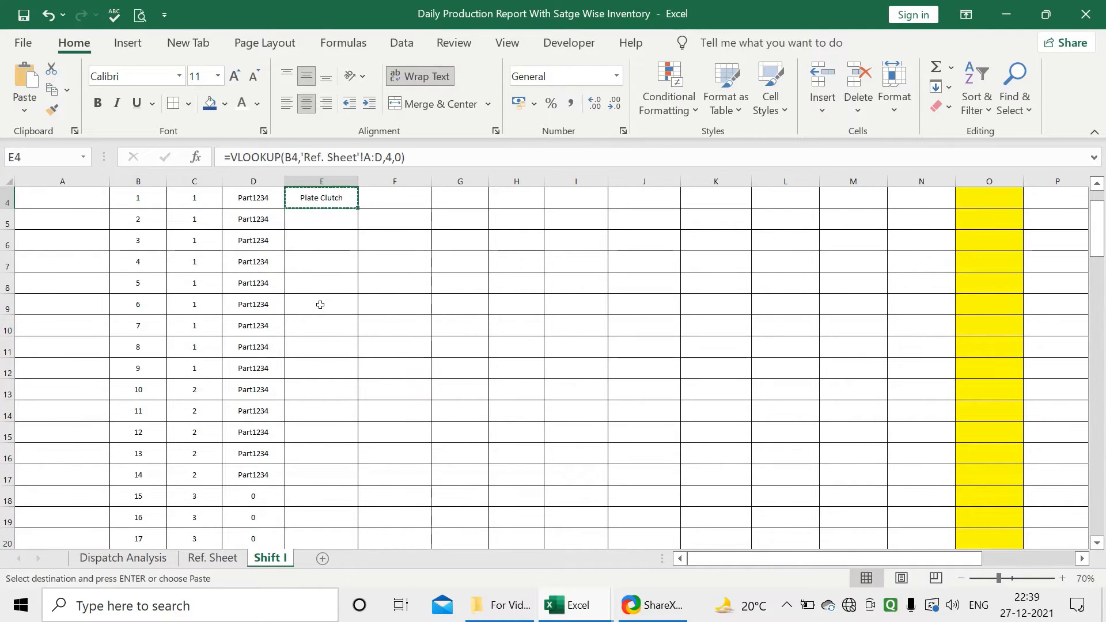
{"action": "key", "text": "shift+Down"}
{"action": "key", "text": "shift+Down"}
{"action": "key", "text": "shift+Down"}
{"action": "key", "text": "shift+Down"}
{"action": "key", "text": "shift+Down"}
{"action": "key", "text": "shift+Down"}
{"action": "key", "text": "shift+Down"}
{"action": "key", "text": "shift+Down"}
{"action": "key", "text": "shift+Down"}
{"action": "key", "text": "shift+Down"}
{"action": "key", "text": "shift+Down"}
{"action": "key", "text": "shift+Down"}
{"action": "key", "text": "shift+Down"}
{"action": "key", "text": "shift+Down"}
{"action": "key", "text": "shift+Down"}
{"action": "key", "text": "shift+Down"}
{"action": "key", "text": "shift+Down"}
{"action": "key", "text": "shift+Down"}
{"action": "key", "text": "shift+Down"}
{"action": "key", "text": "shift+Down"}
{"action": "key", "text": "shift+Down"}
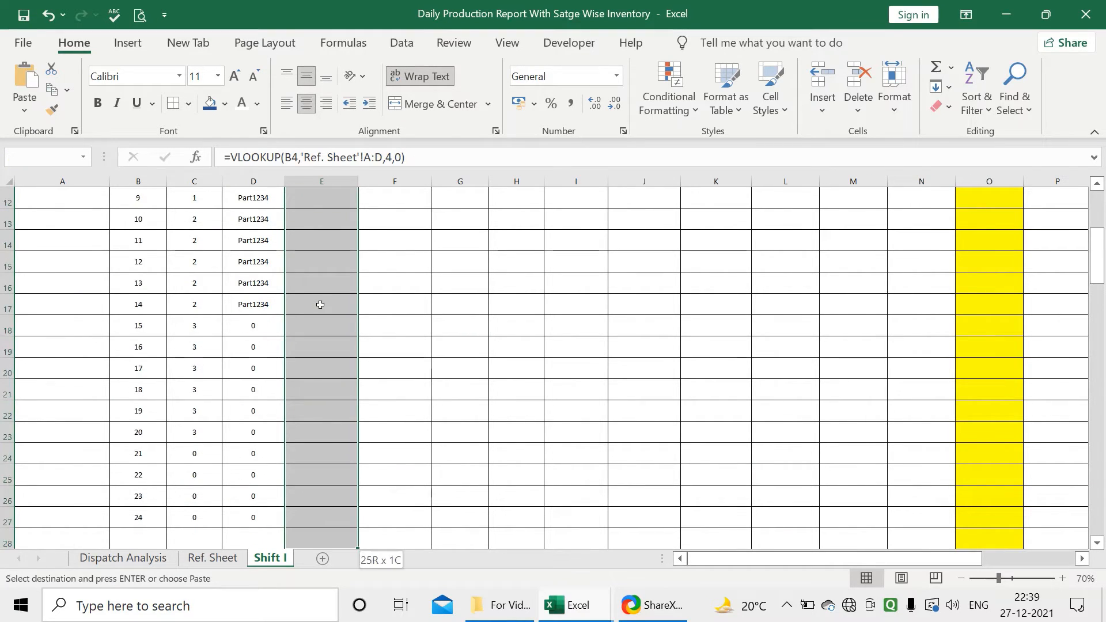
{"action": "key", "text": "shift+Up"}
{"action": "key", "text": "shift+Up"}
{"action": "key", "text": "shift+Up"}
{"action": "key", "text": "shift+Up"}
{"action": "key", "text": "ctrl+v"}
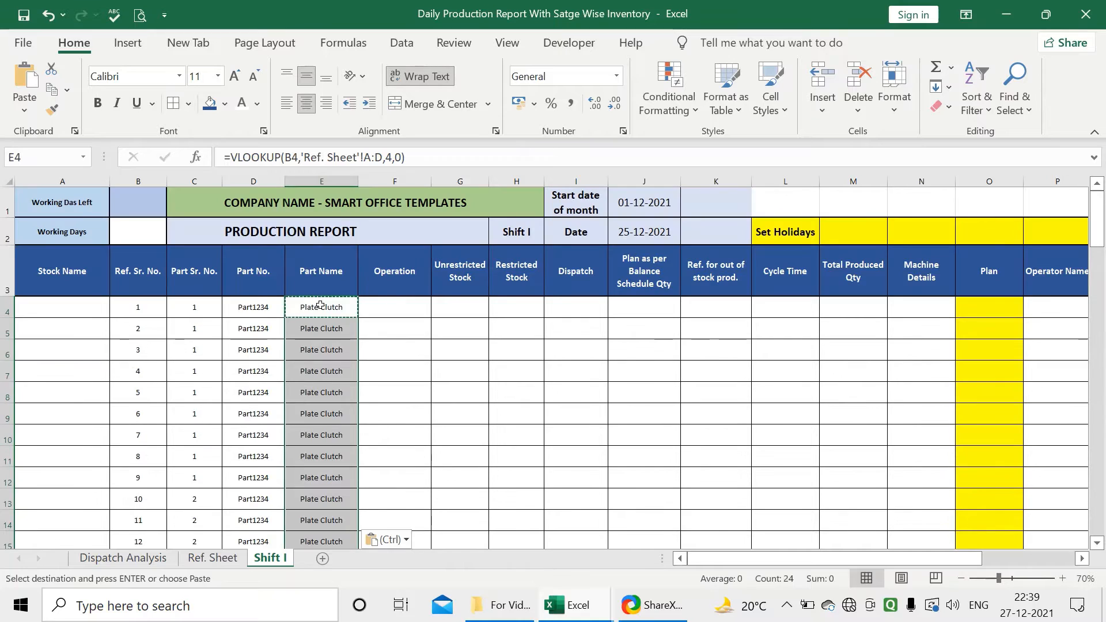
{"action": "left_click", "coordinate": [381, 308]}
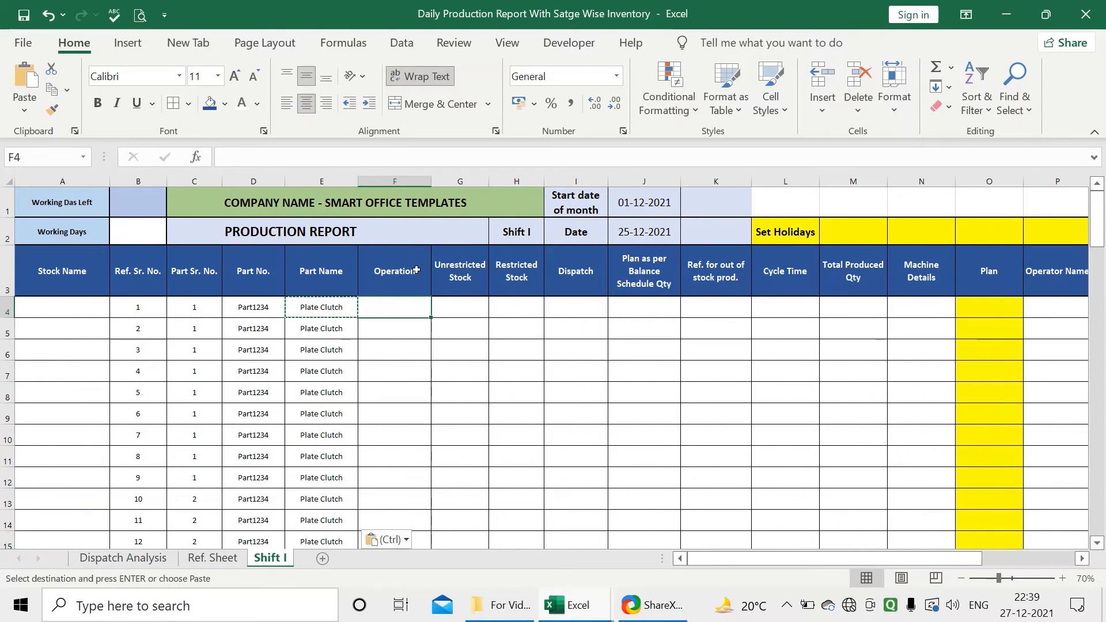
{"action": "key", "text": "Left"}
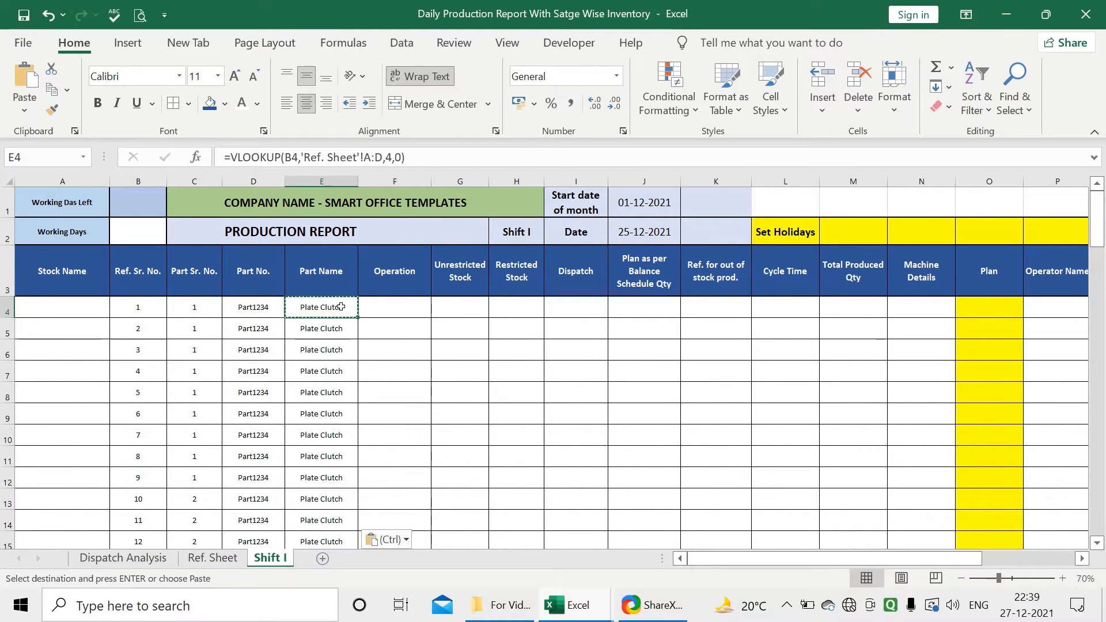
{"action": "key", "text": "Down"}
{"action": "key", "text": "Down"}
{"action": "left_click", "coordinate": [328, 309]}
Step: Enter =VLOOKUP(B4,'Ref. Sheet'!A:E,5,0) in F4 to fetch the Operation by Ref. Sr. No
{"action": "left_click", "coordinate": [390, 313]}
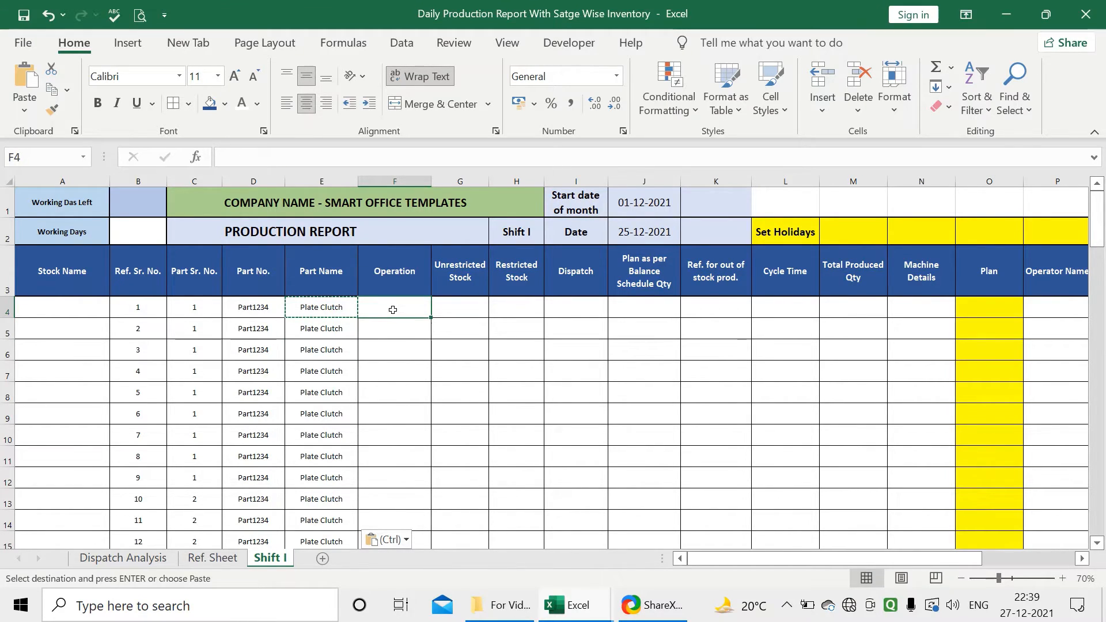
{"action": "type", "text": "=vl"}
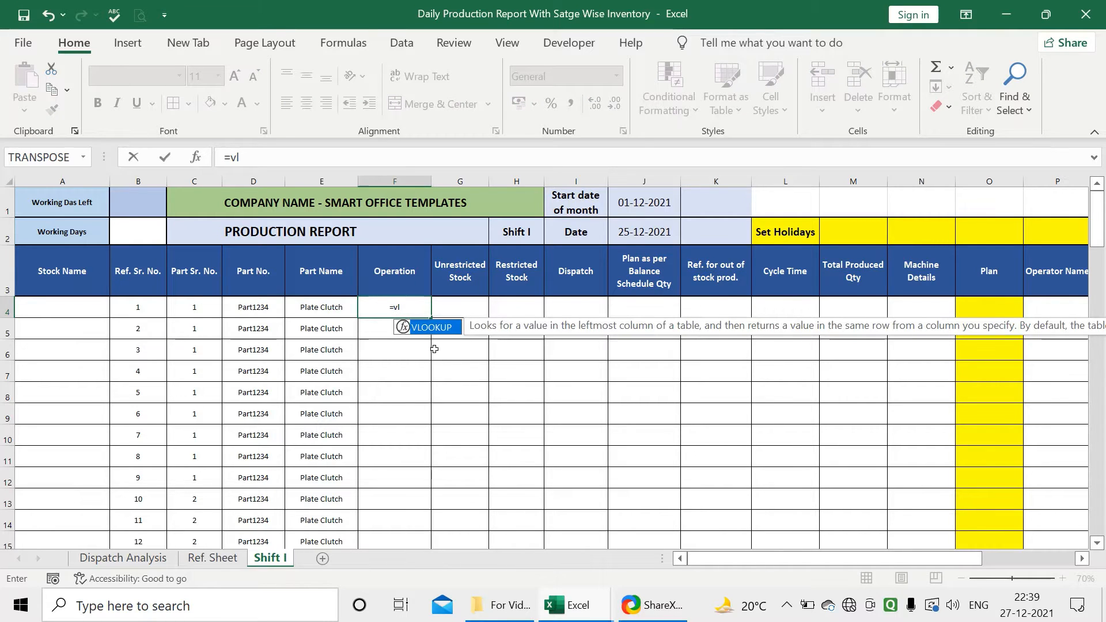
{"action": "double_click", "coordinate": [431, 327]}
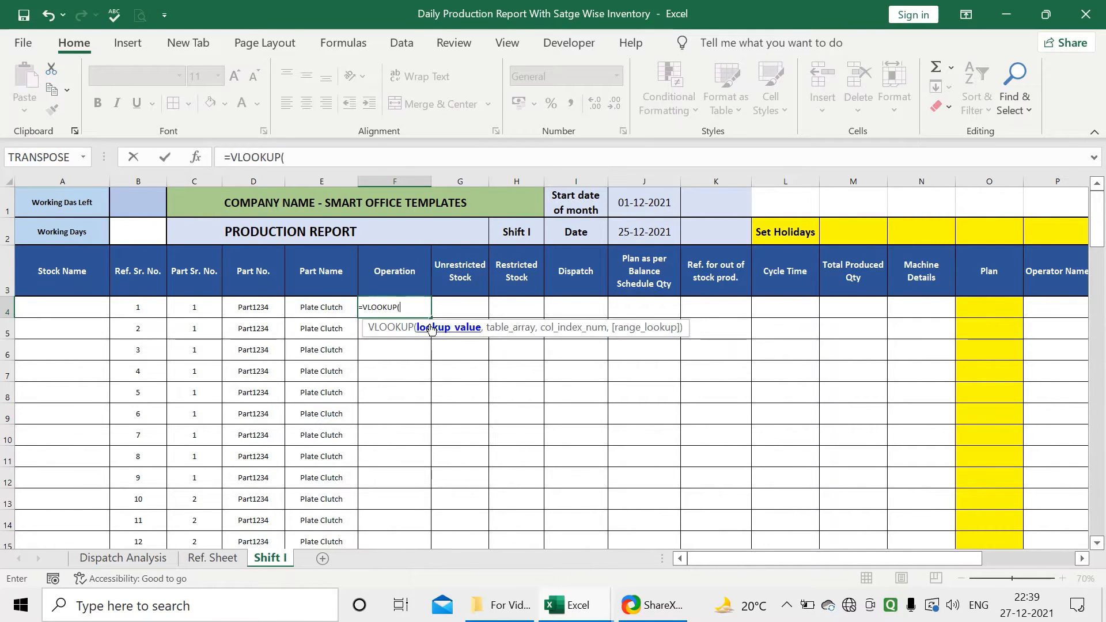
{"action": "left_click", "coordinate": [161, 310]}
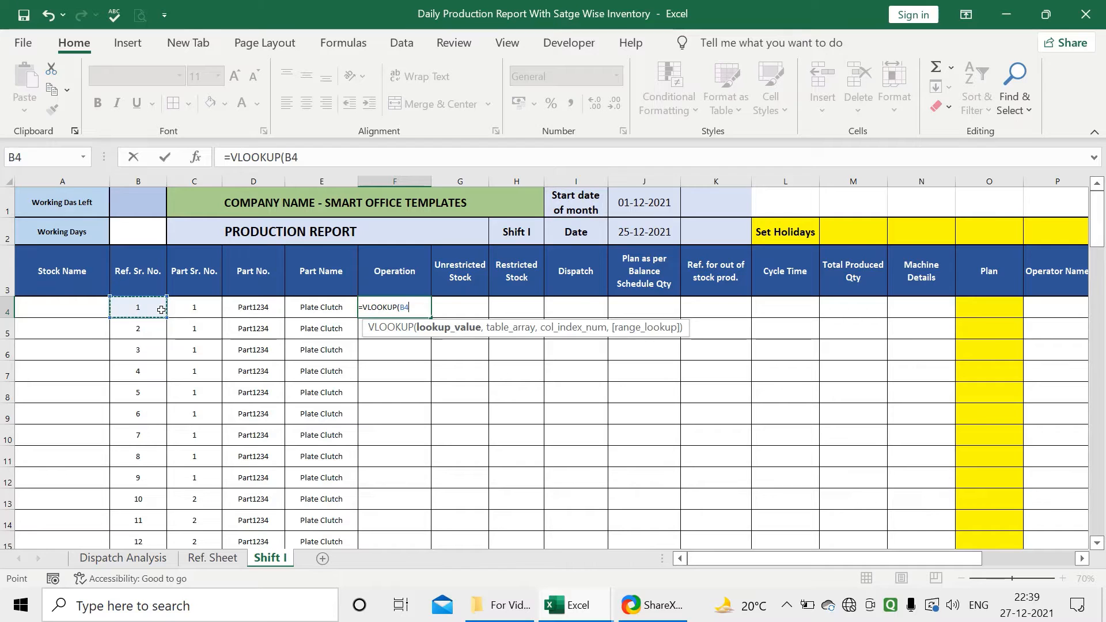
{"action": "type", "text": ","}
{"action": "left_click", "coordinate": [211, 557]}
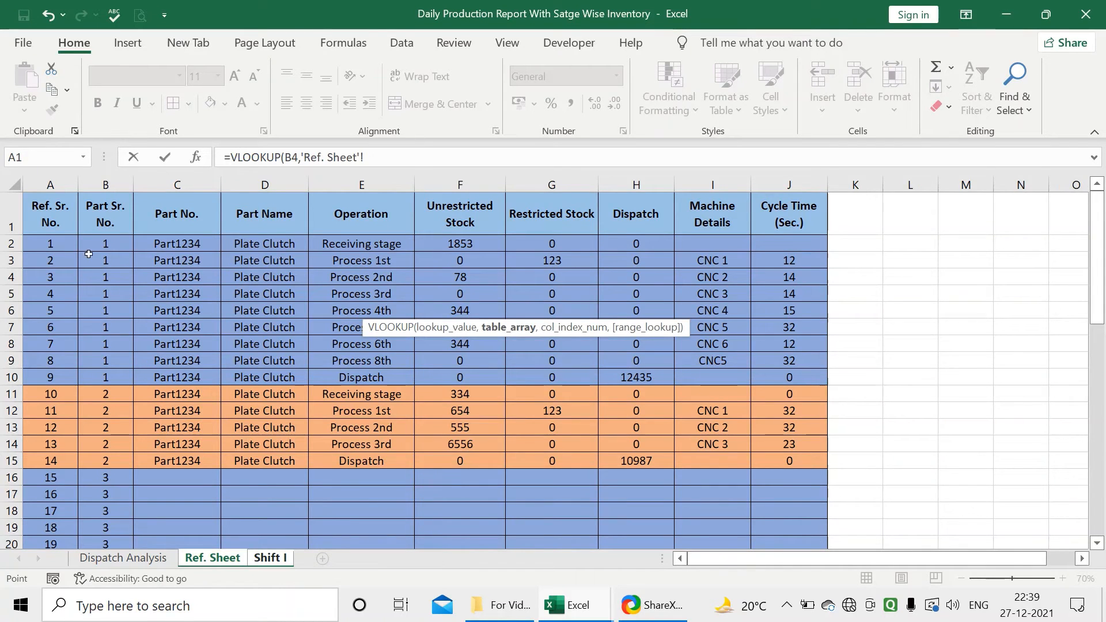
{"action": "left_click_drag", "start_coordinate": [42, 185], "coordinate": [352, 174]}
{"action": "type", "text": ",5,0"}
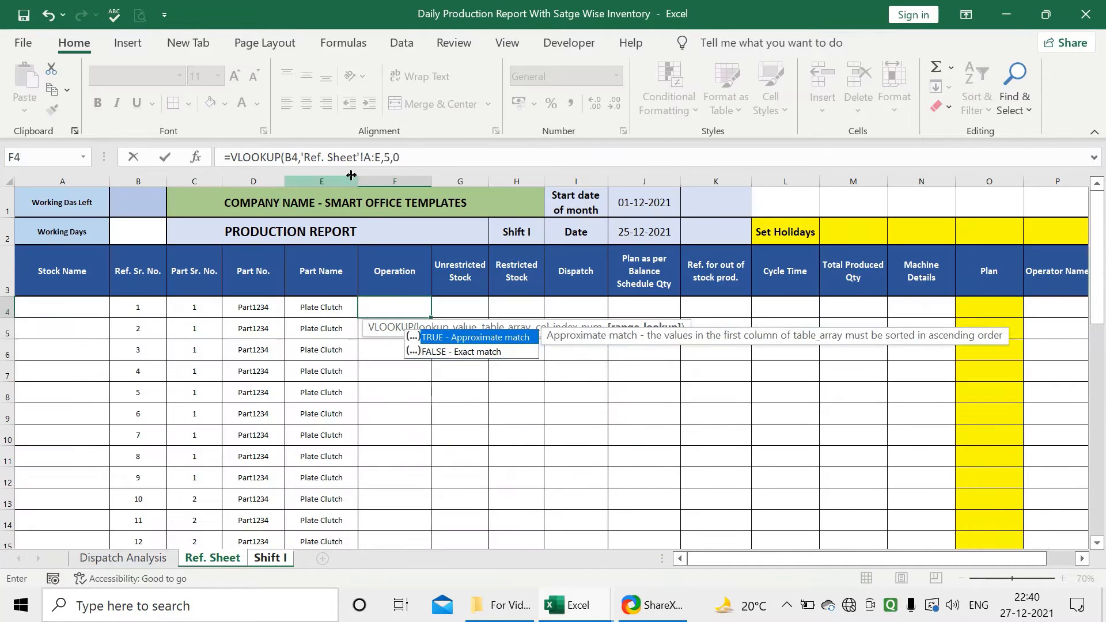
{"action": "key", "text": "Return"}
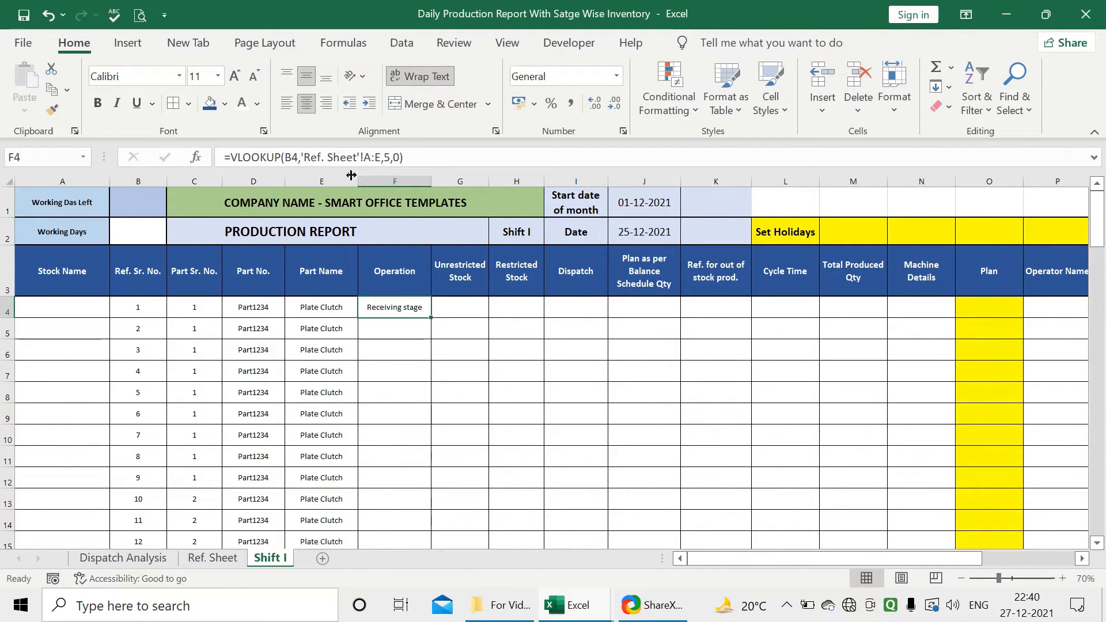
Step: Copy the Operation lookup formula from F4 down to F5:F27
{"action": "key", "text": "ctrl+c"}
{"action": "key", "text": "Down"}
{"action": "key", "text": "ctrl+shift+Down"}
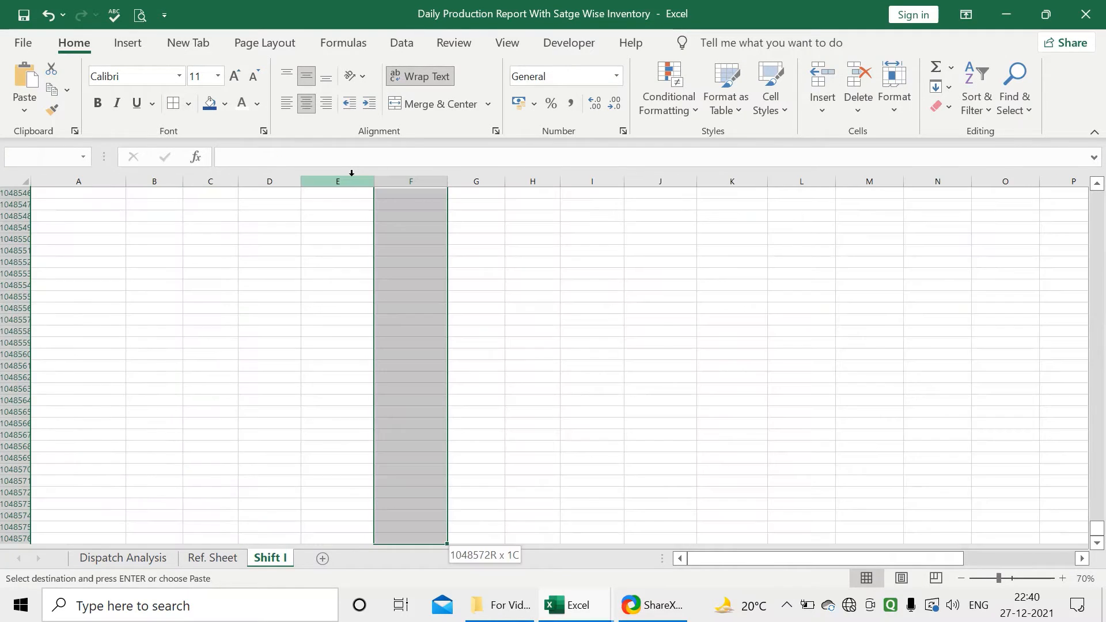
{"action": "key", "text": "ctrl+shift+Up"}
{"action": "key", "text": "shift+Down"}
{"action": "key", "text": "shift+Down"}
{"action": "key", "text": "shift+Down"}
{"action": "key", "text": "shift+Down"}
{"action": "key", "text": "shift+Down"}
{"action": "key", "text": "shift+Down"}
{"action": "key", "text": "shift+Down"}
{"action": "key", "text": "shift+Down"}
{"action": "key", "text": "shift+Down"}
{"action": "key", "text": "shift+Down"}
{"action": "key", "text": "shift+Down"}
{"action": "key", "text": "shift+Down"}
{"action": "key", "text": "shift+Down"}
{"action": "key", "text": "shift+Down"}
{"action": "key", "text": "shift+Down"}
{"action": "key", "text": "shift+Down"}
{"action": "key", "text": "shift+Down"}
{"action": "key", "text": "shift+Down"}
{"action": "key", "text": "shift+Down"}
{"action": "key", "text": "shift+Down"}
{"action": "key", "text": "shift+Down"}
{"action": "key", "text": "shift+Down"}
{"action": "key", "text": "shift+Down"}
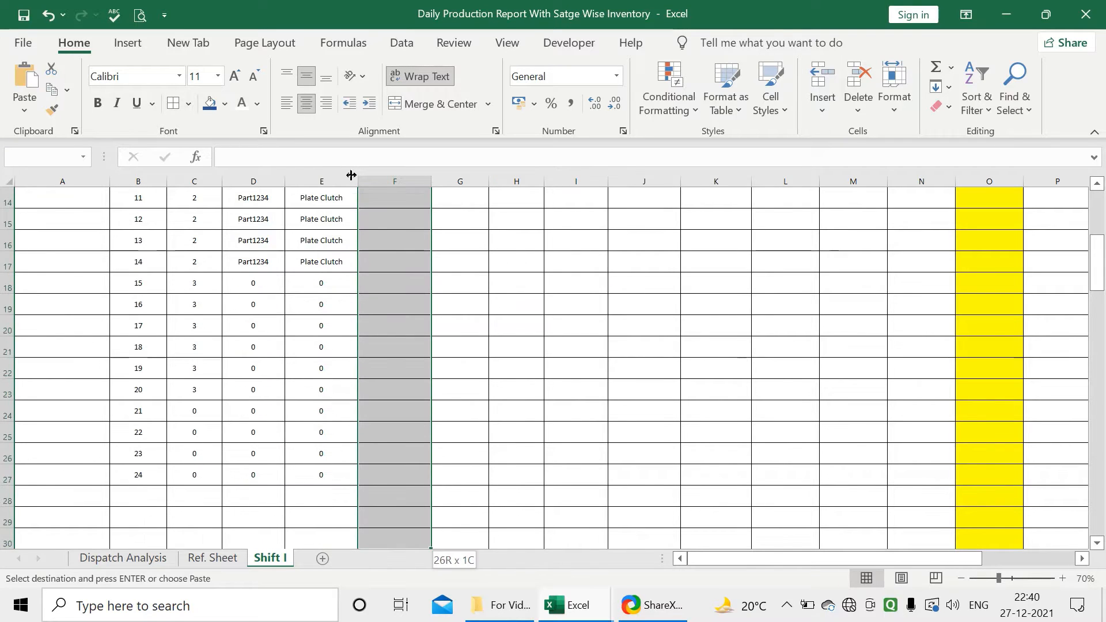
{"action": "key", "text": "ctrl+v"}
{"action": "scroll", "coordinate": [374, 259], "scroll_direction": "up", "scroll_amount": 5}
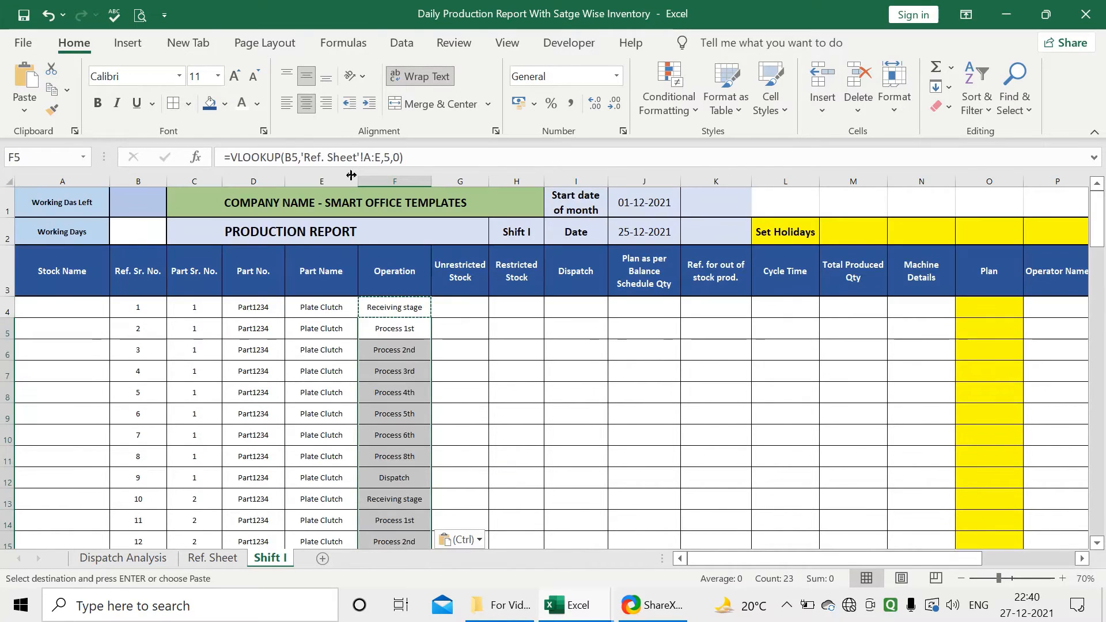
Step: Examine the empty Shift I columns from Unrestricted Stock to Machine Details and compare them with the source columns in Ref. Sheet
{"action": "left_click", "coordinate": [478, 308]}
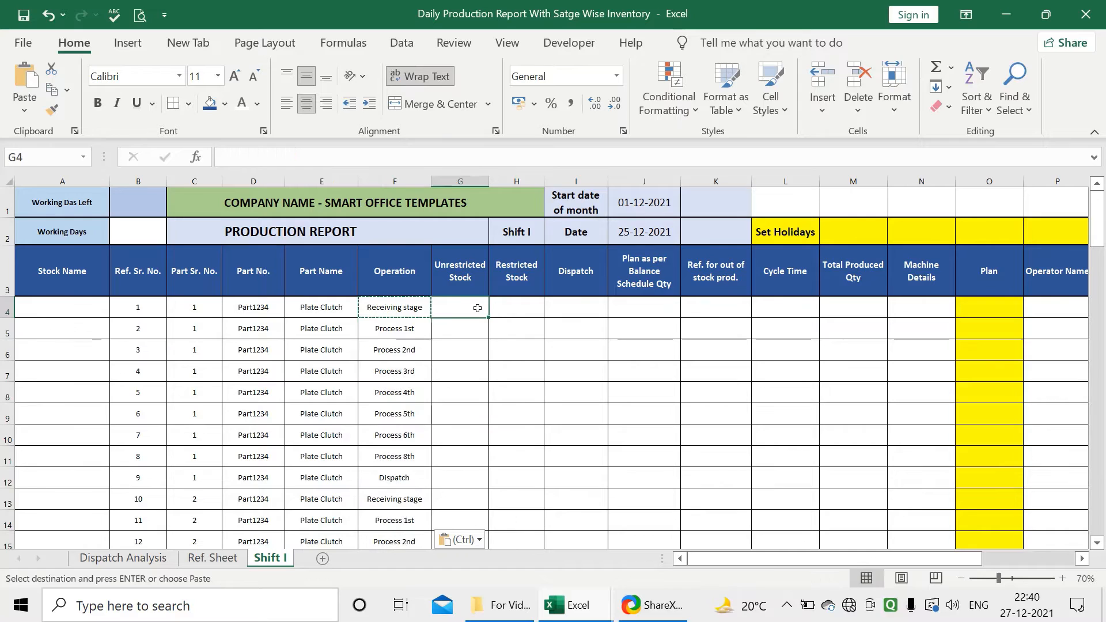
{"action": "left_click", "coordinate": [513, 301]}
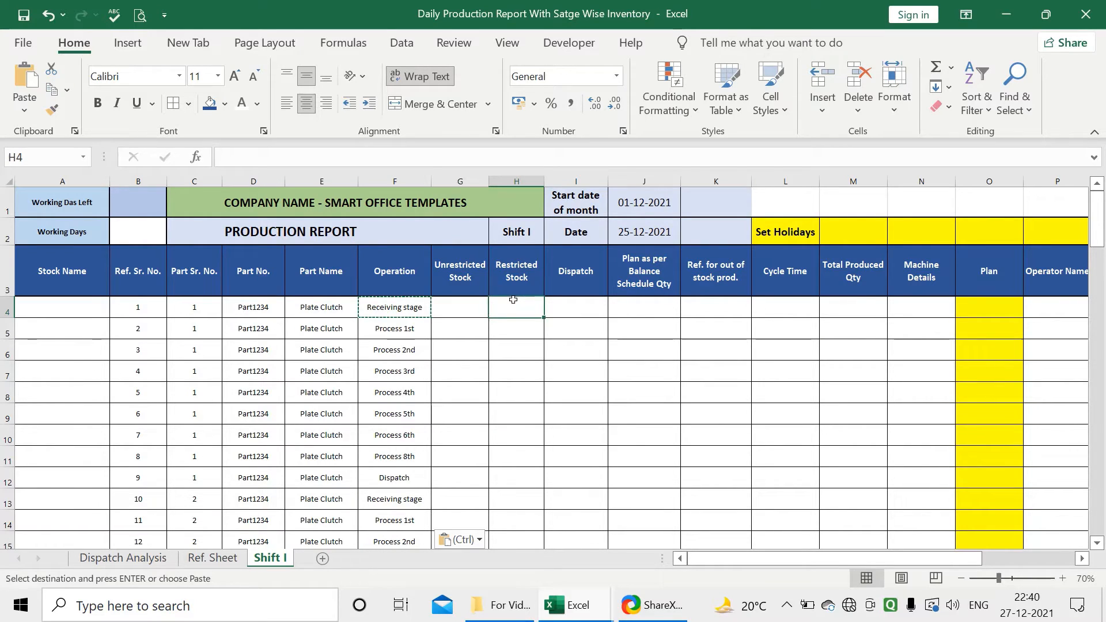
{"action": "left_click", "coordinate": [560, 310]}
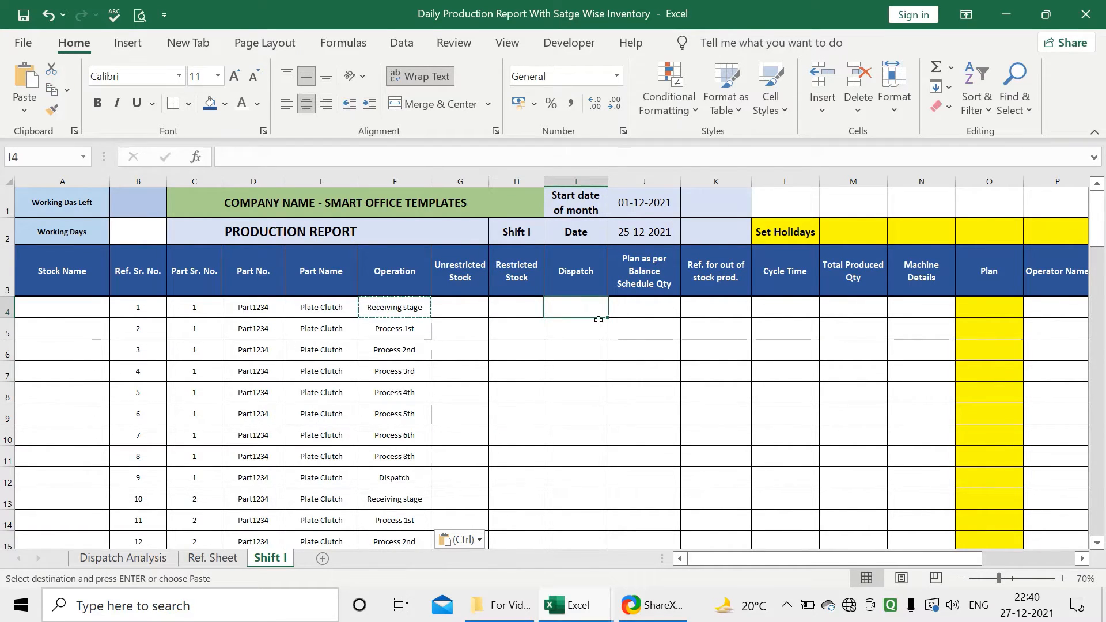
{"action": "left_click", "coordinate": [633, 314]}
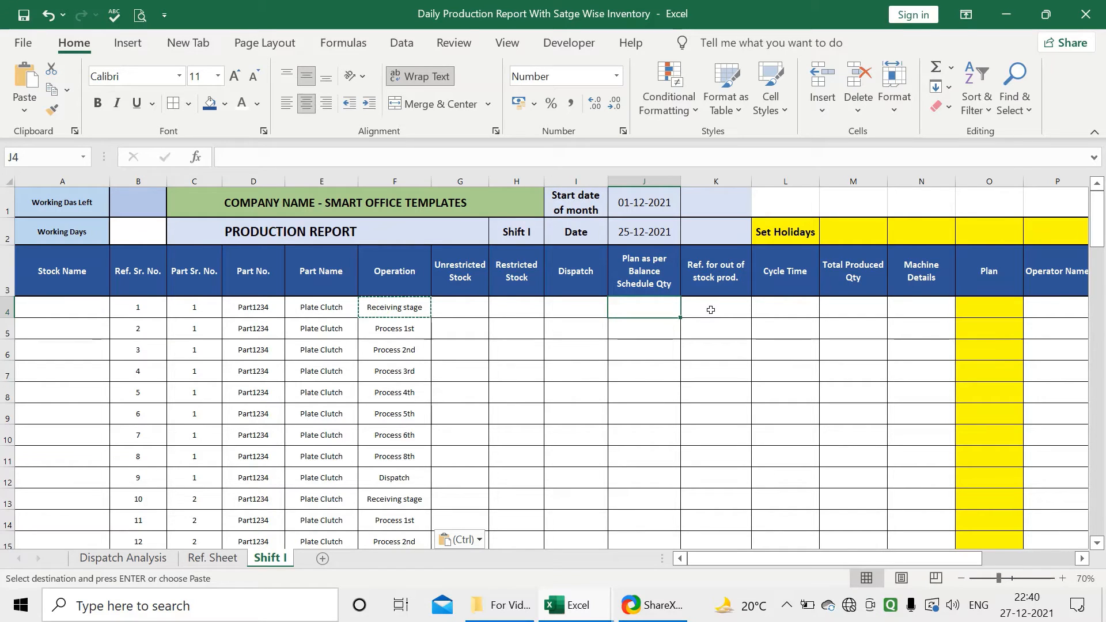
{"action": "left_click_drag", "start_coordinate": [455, 308], "coordinate": [662, 332]}
{"action": "left_click", "coordinate": [694, 311]}
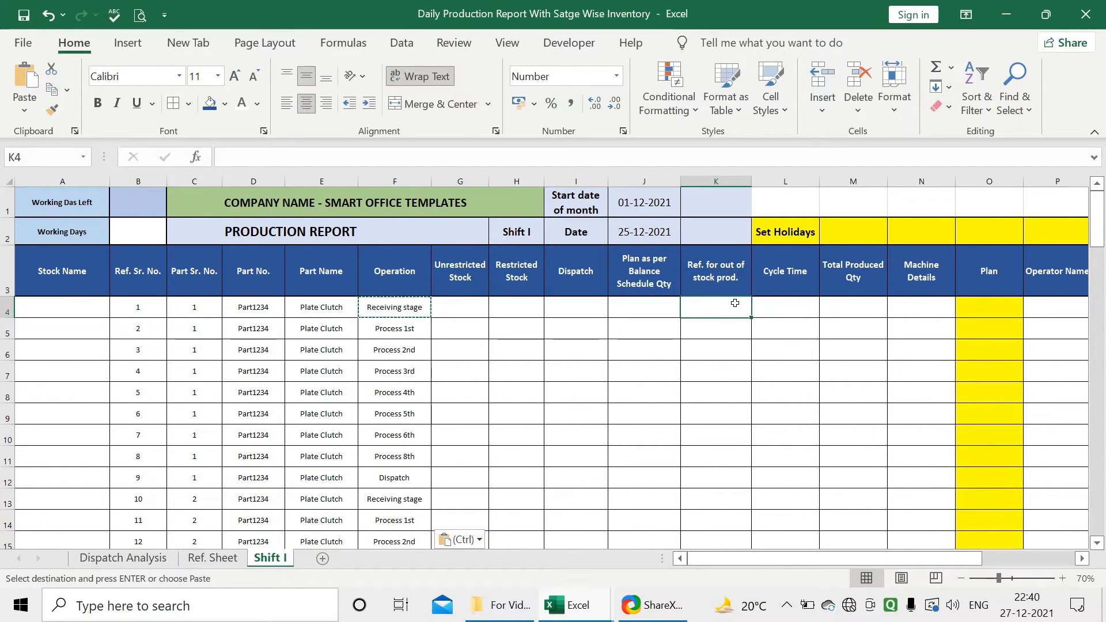
{"action": "key", "text": "Right"}
{"action": "key", "text": "Right"}
{"action": "key", "text": "Right"}
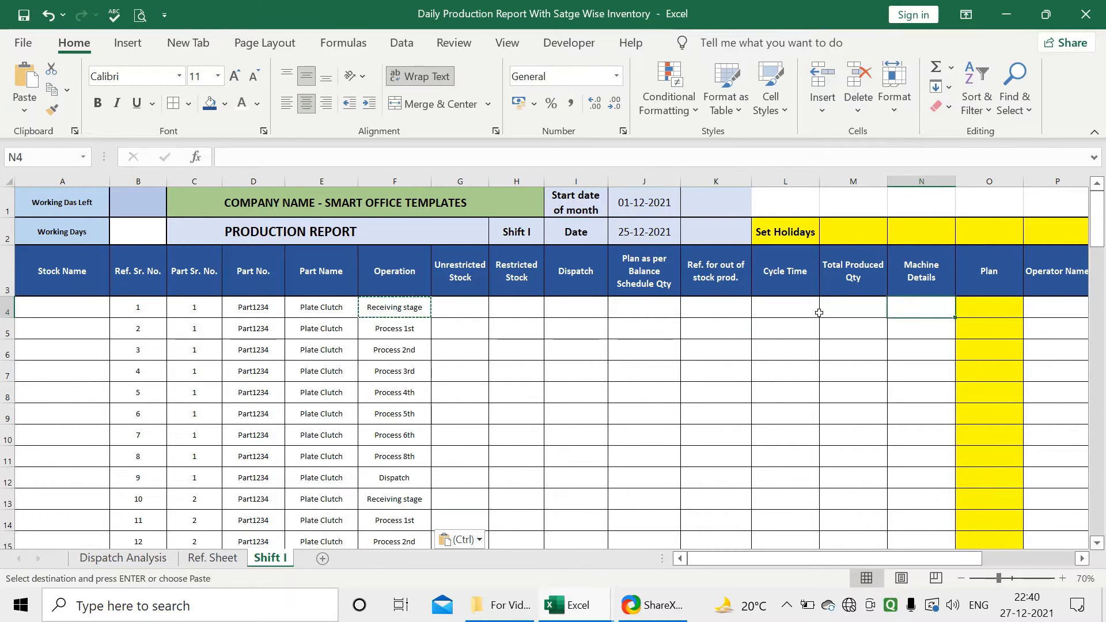
{"action": "left_click_drag", "start_coordinate": [793, 313], "coordinate": [797, 388]}
{"action": "left_click", "coordinate": [212, 557]}
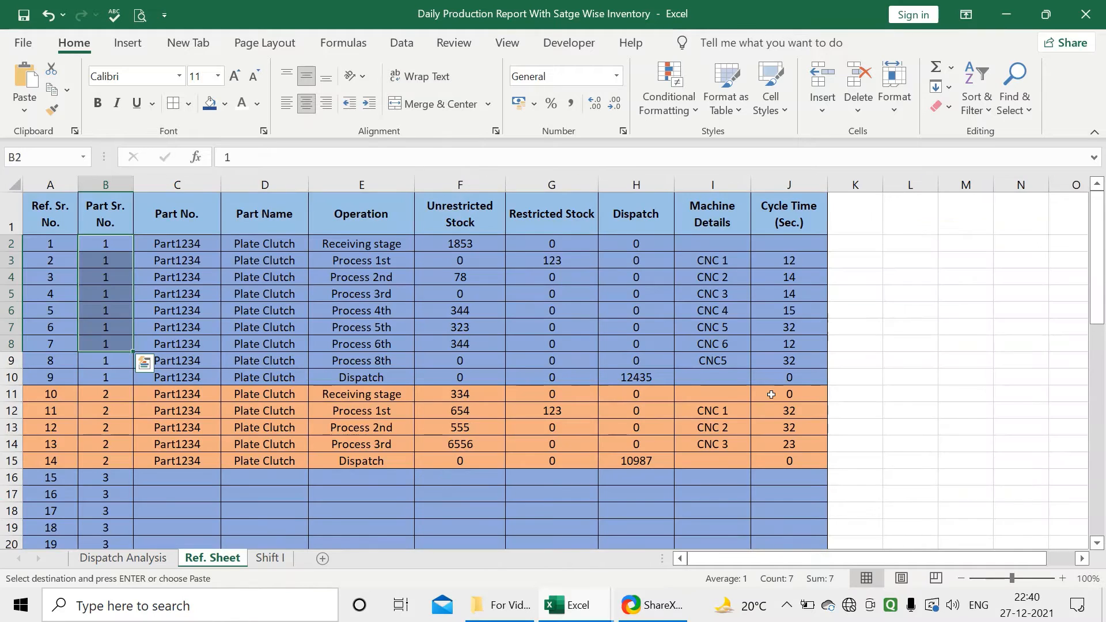
{"action": "left_click", "coordinate": [270, 558]}
Step: Enter =VLOOKUP(B4,'Ref. Sheet'!A:J,10,0) in L4 of Shift I to fetch the Cycle Time by Ref. Sr. No
{"action": "left_click", "coordinate": [785, 311]}
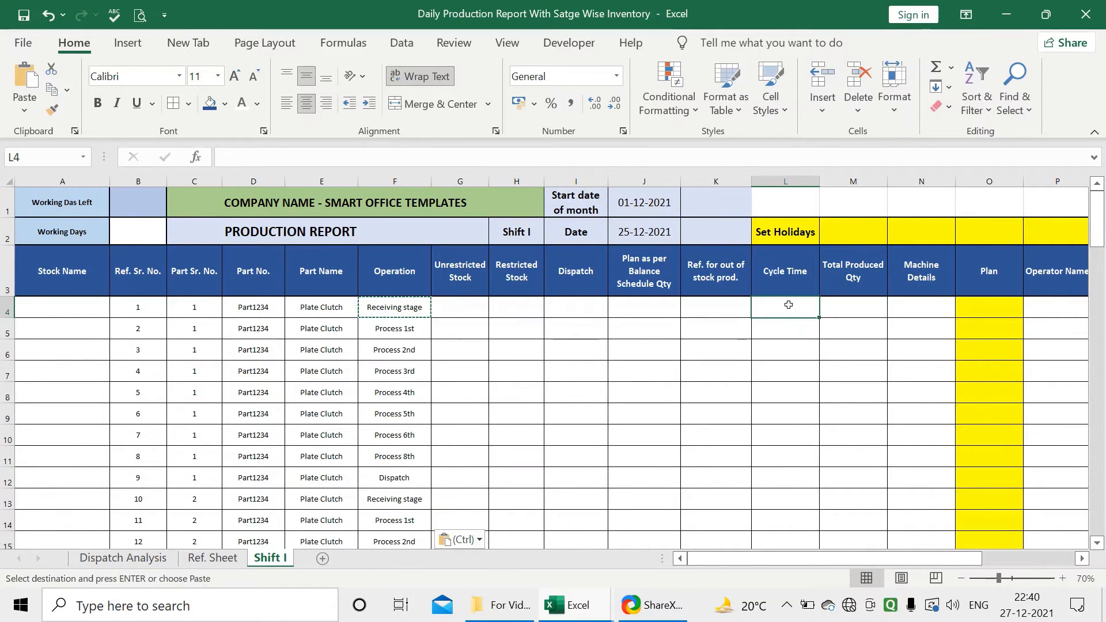
{"action": "type", "text": "=vl"}
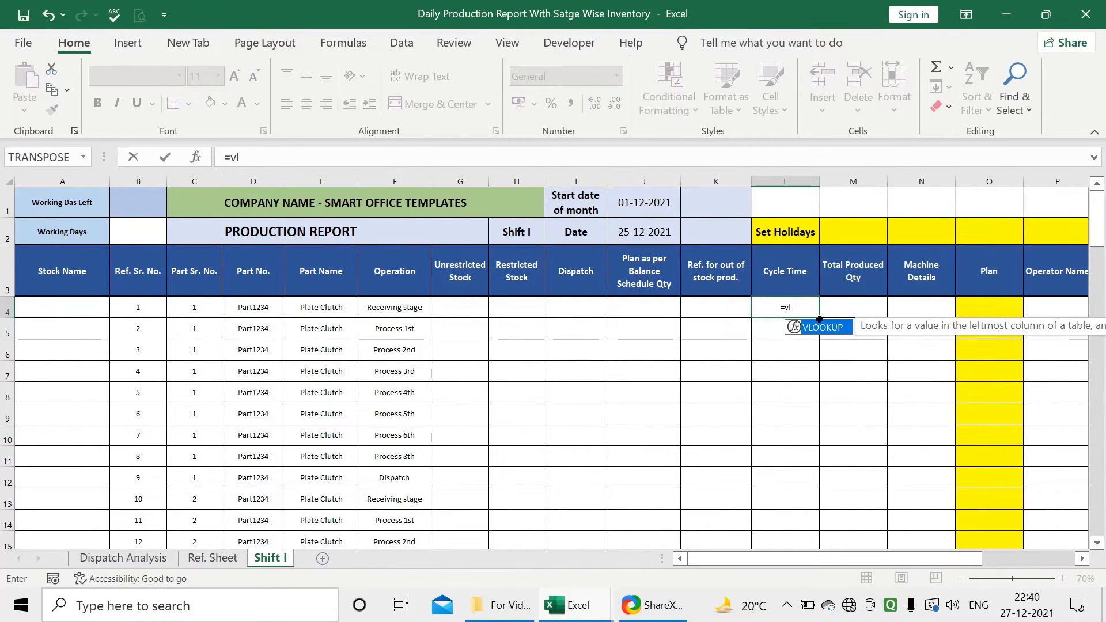
{"action": "double_click", "coordinate": [798, 326]}
{"action": "left_click", "coordinate": [138, 309]}
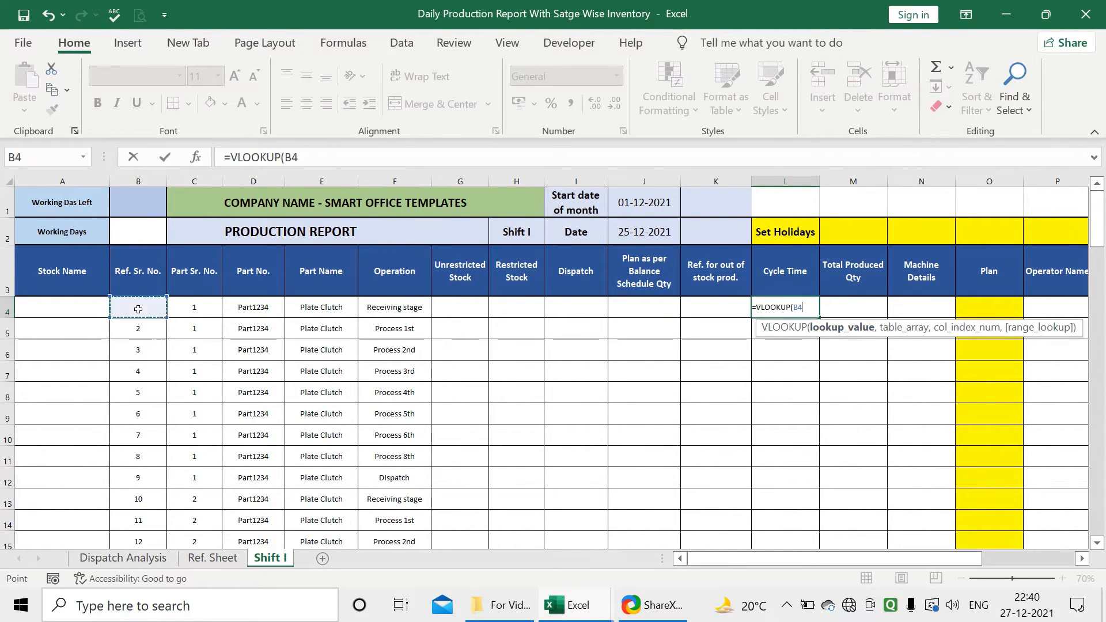
{"action": "type", "text": ","}
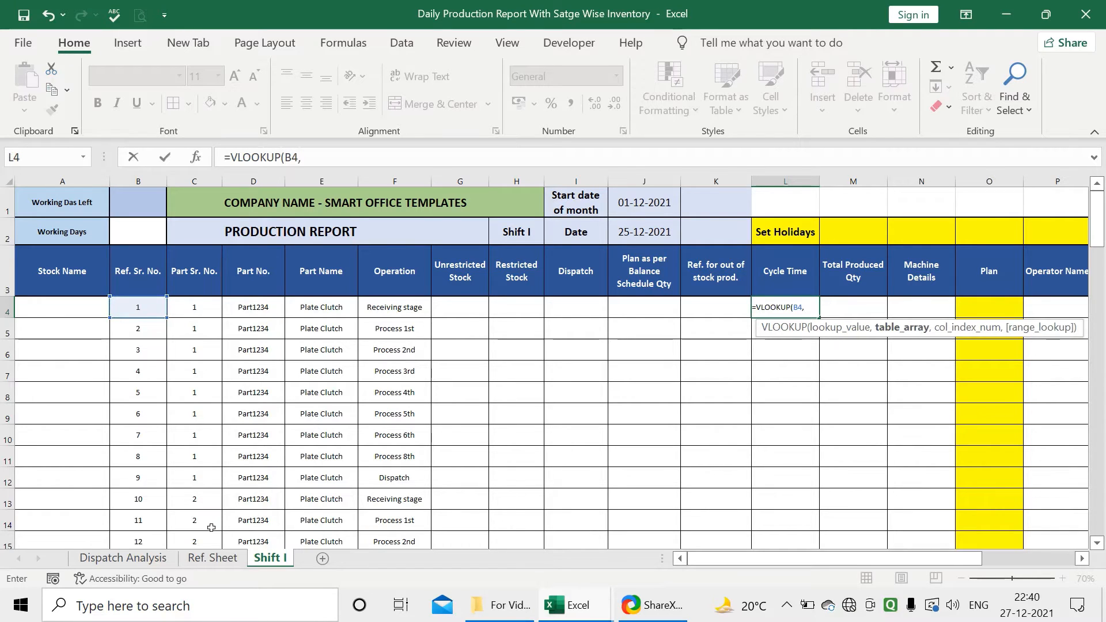
{"action": "left_click", "coordinate": [212, 557]}
{"action": "left_click_drag", "start_coordinate": [49, 183], "coordinate": [759, 177]}
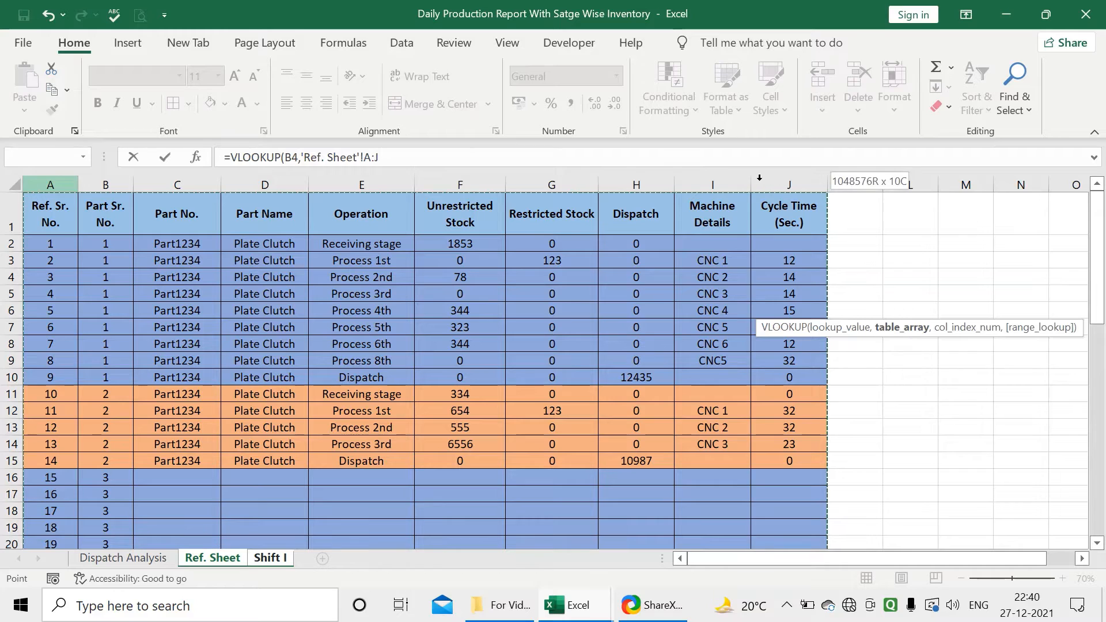
{"action": "type", "text": ","}
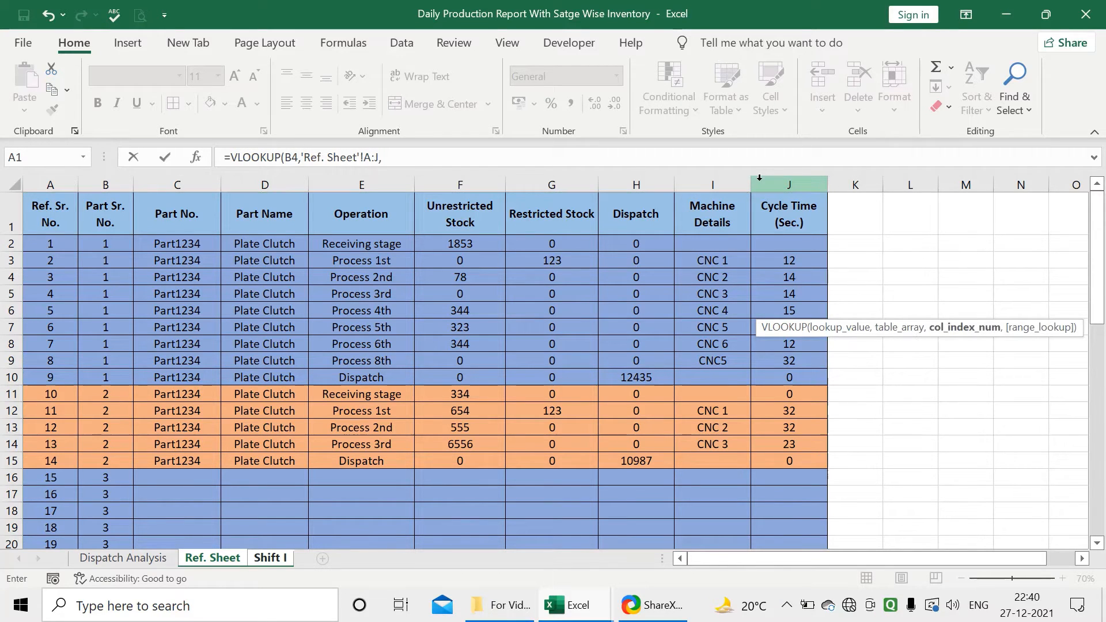
{"action": "type", "text": "10,0"}
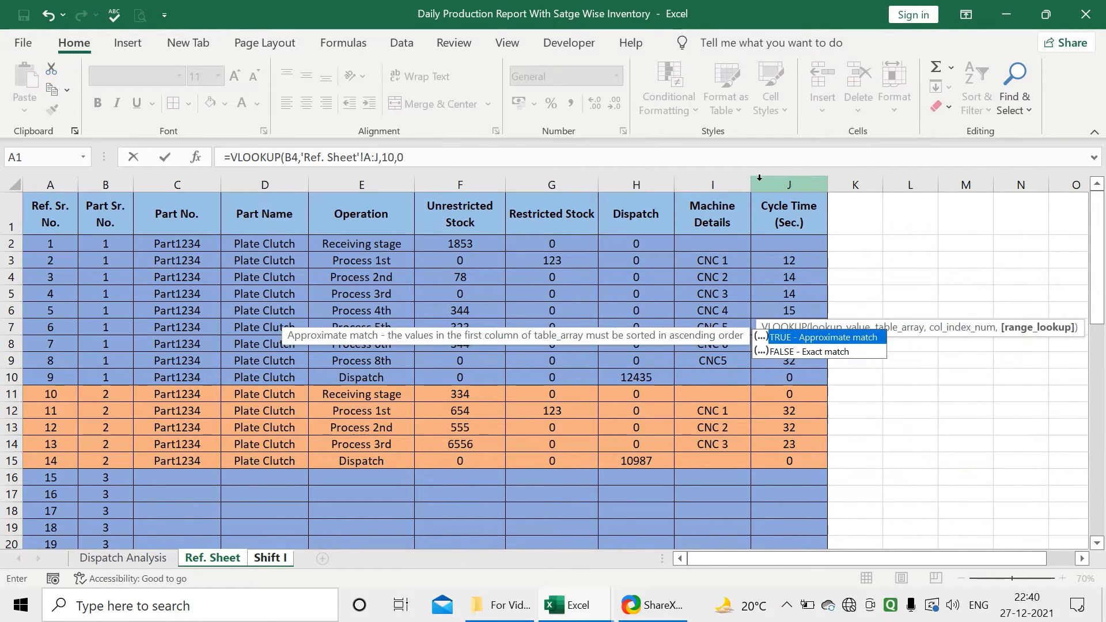
{"action": "key", "text": "Return"}
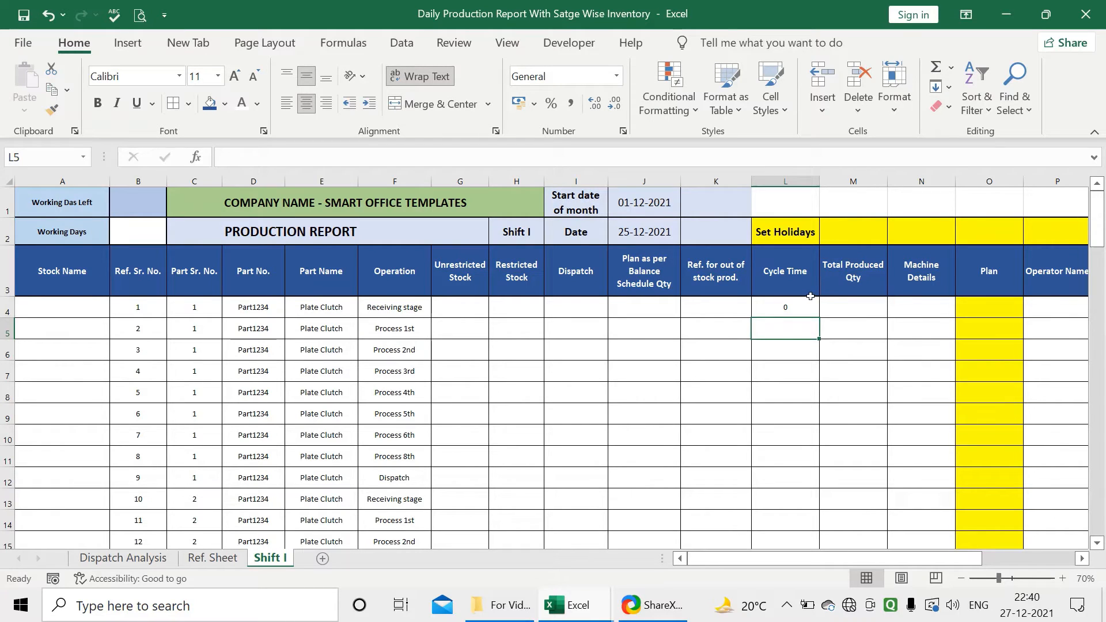
Step: Copy the Cycle Time lookup formula from L4 down to L5:L27
{"action": "left_click", "coordinate": [816, 300]}
{"action": "key", "text": "ctrl+c"}
{"action": "key", "text": "Down"}
{"action": "key", "text": "ctrl+shift+Down"}
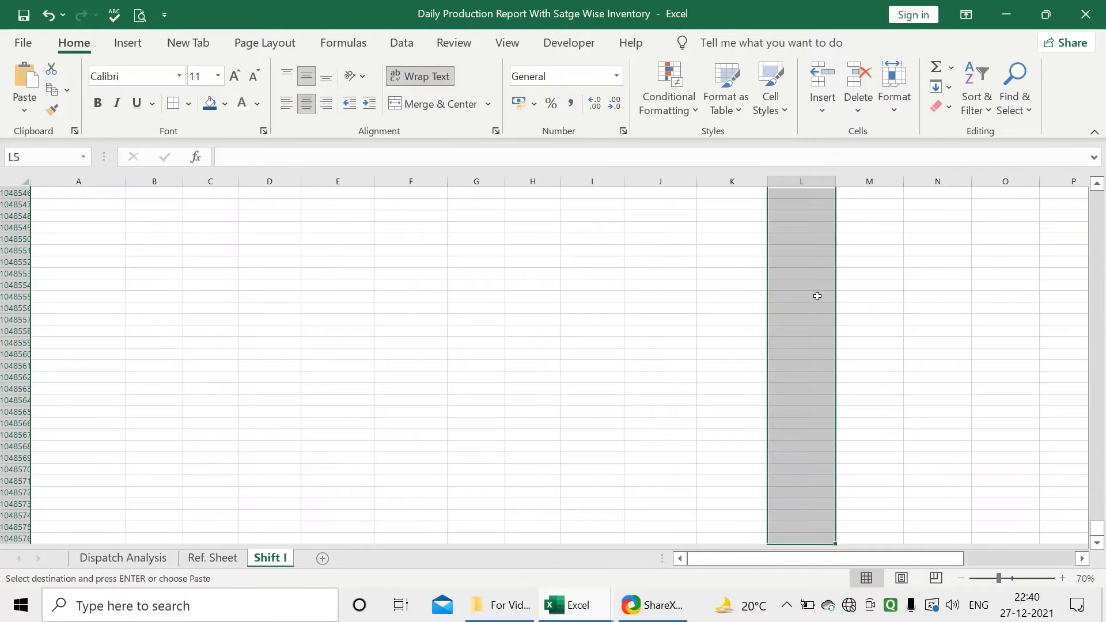
{"action": "key", "text": "ctrl+shift+Up"}
{"action": "key", "text": "shift+Down"}
{"action": "key", "text": "shift+Down"}
{"action": "key", "text": "shift+Down"}
{"action": "key", "text": "shift+Down"}
{"action": "key", "text": "shift+Down"}
{"action": "key", "text": "shift+Down"}
{"action": "key", "text": "shift+Down"}
{"action": "key", "text": "shift+Down"}
{"action": "key", "text": "shift+Down"}
{"action": "key", "text": "shift+Down"}
{"action": "key", "text": "shift+Down"}
{"action": "key", "text": "shift+Down"}
{"action": "key", "text": "shift+Down"}
{"action": "key", "text": "shift+Down"}
{"action": "key", "text": "shift+Down"}
{"action": "key", "text": "shift+Down"}
{"action": "key", "text": "shift+Down"}
{"action": "key", "text": "shift+Down"}
{"action": "key", "text": "shift+Down"}
{"action": "key", "text": "shift+Down"}
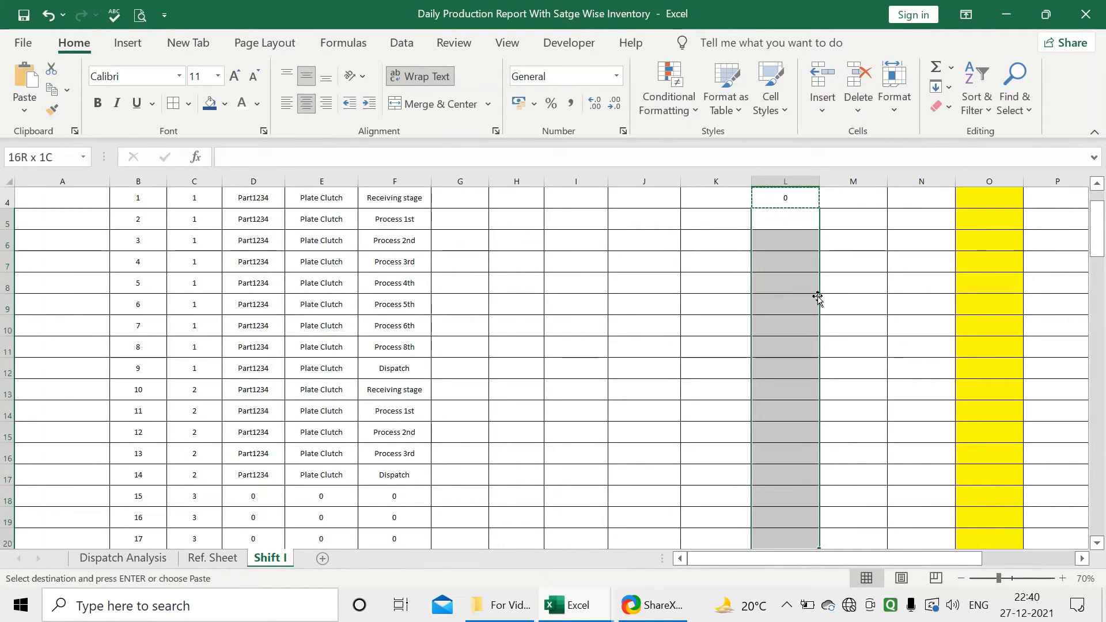
{"action": "scroll", "coordinate": [817, 297], "scroll_direction": "down", "scroll_amount": 1}
{"action": "key", "text": "shift+Down"}
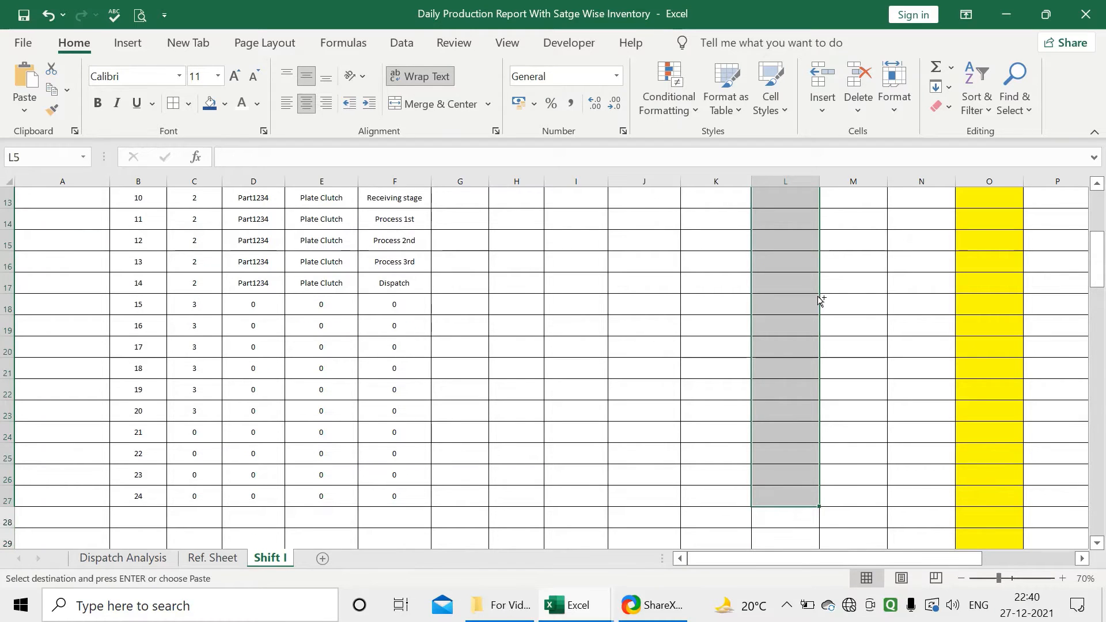
{"action": "key", "text": "ctrl+v"}
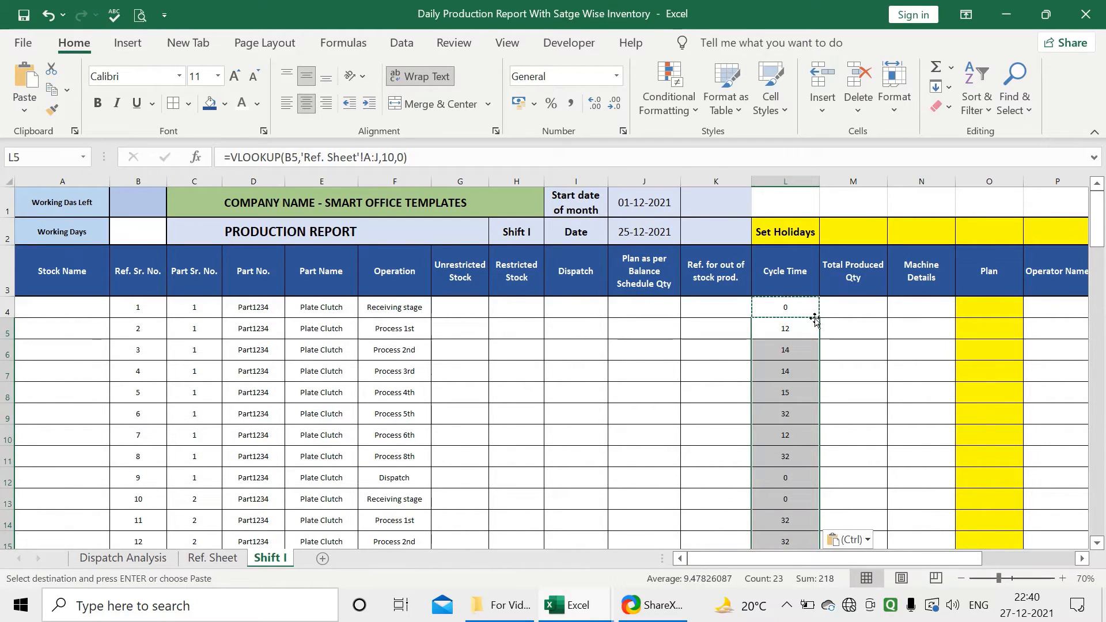
Step: Examine the Total Produced Qty and Machine Details columns and the production entry columns through Remark, especially Unrestricted Produced Qty
{"action": "left_click", "coordinate": [798, 335]}
{"action": "left_click", "coordinate": [797, 309]}
{"action": "left_click", "coordinate": [830, 320]}
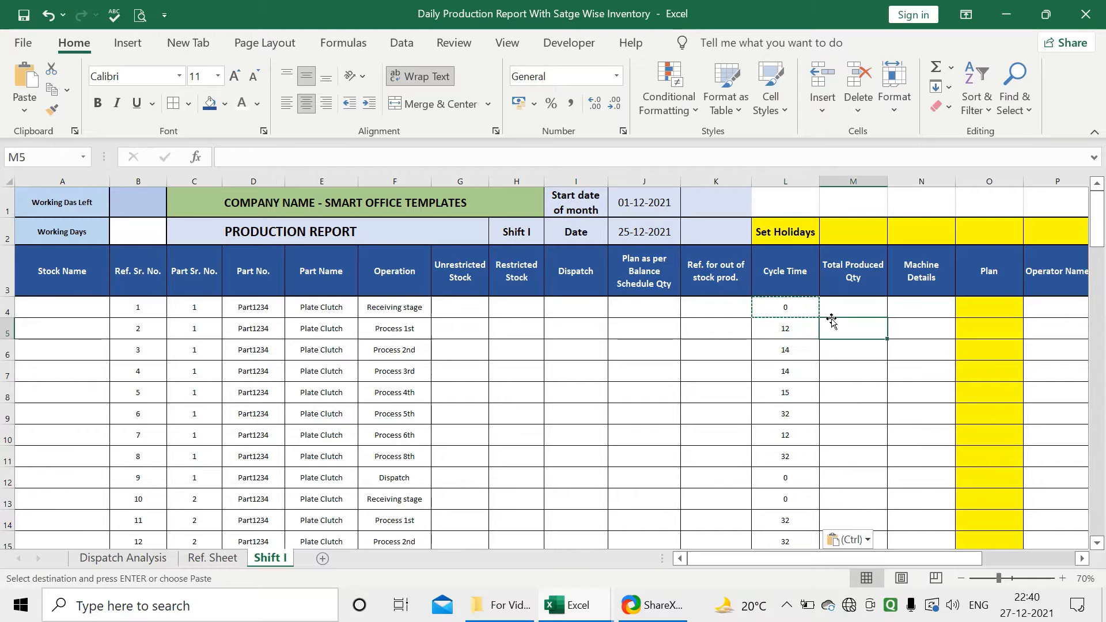
{"action": "left_click_drag", "start_coordinate": [841, 313], "coordinate": [939, 324]}
{"action": "left_click", "coordinate": [874, 304]}
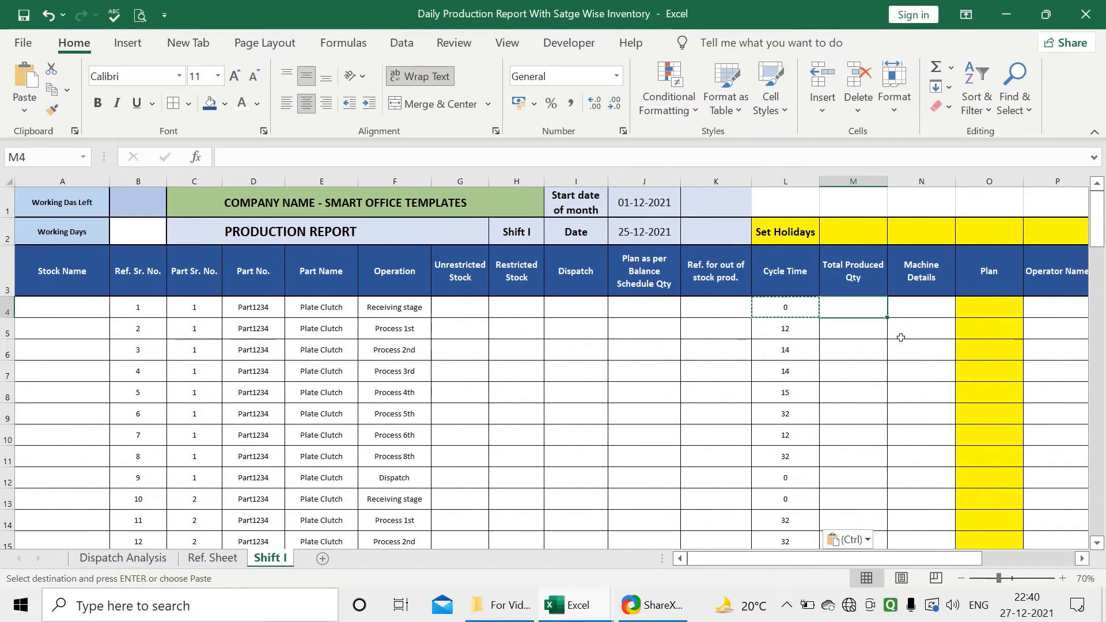
{"action": "left_click_drag", "start_coordinate": [952, 558], "coordinate": [1051, 578]}
{"action": "key", "text": "ctrl+v"}
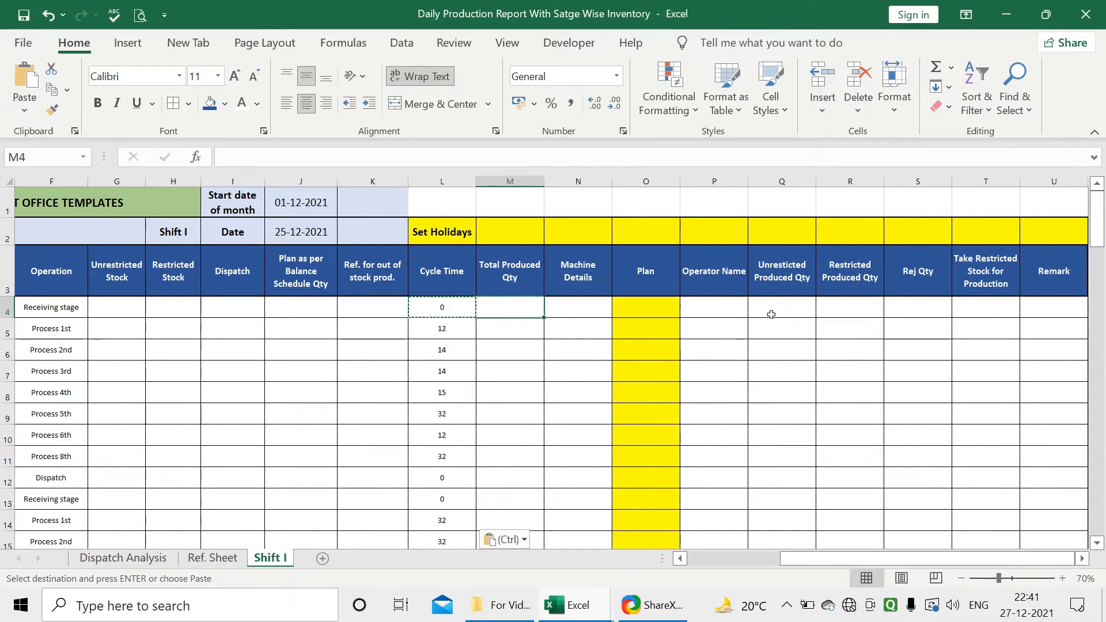
{"action": "left_click", "coordinate": [788, 306]}
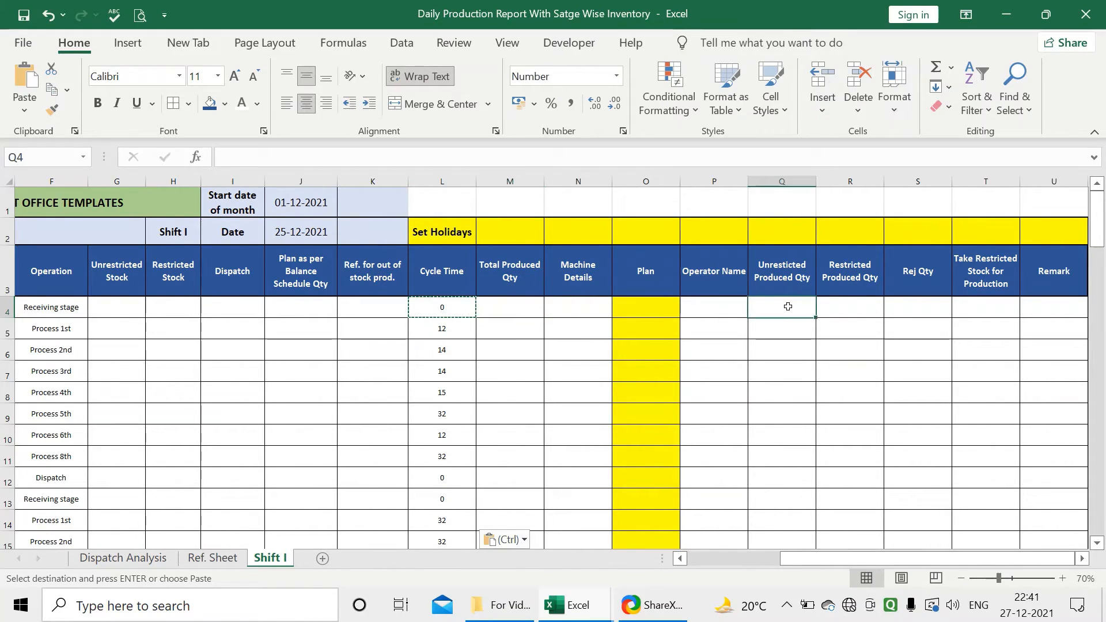
{"action": "left_click", "coordinate": [783, 328]}
{"action": "left_click", "coordinate": [785, 368]}
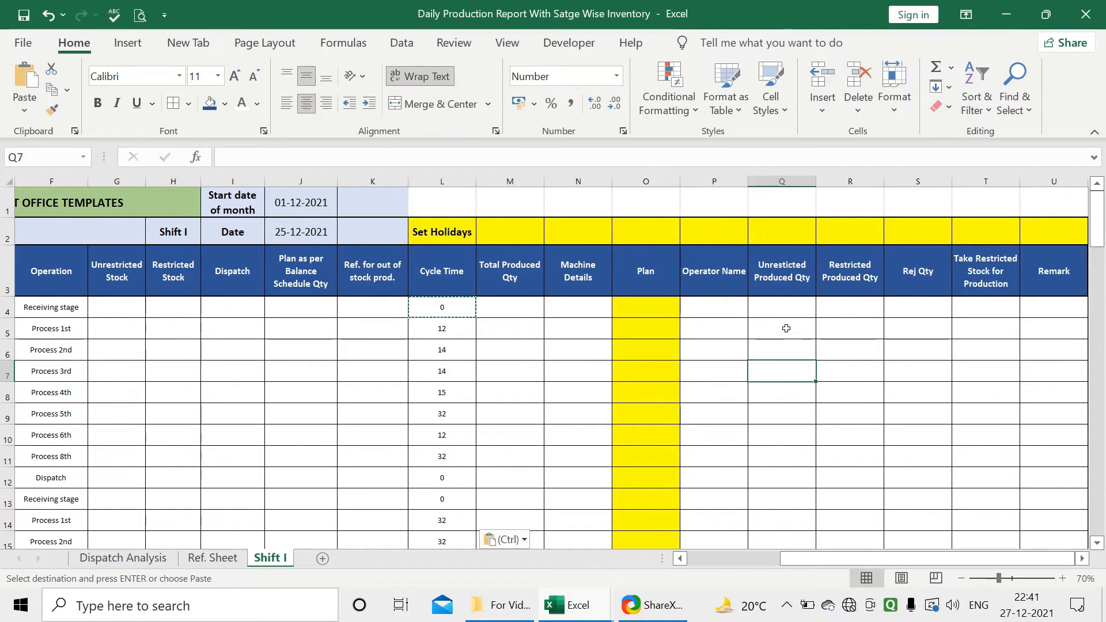
{"action": "left_click", "coordinate": [785, 308]}
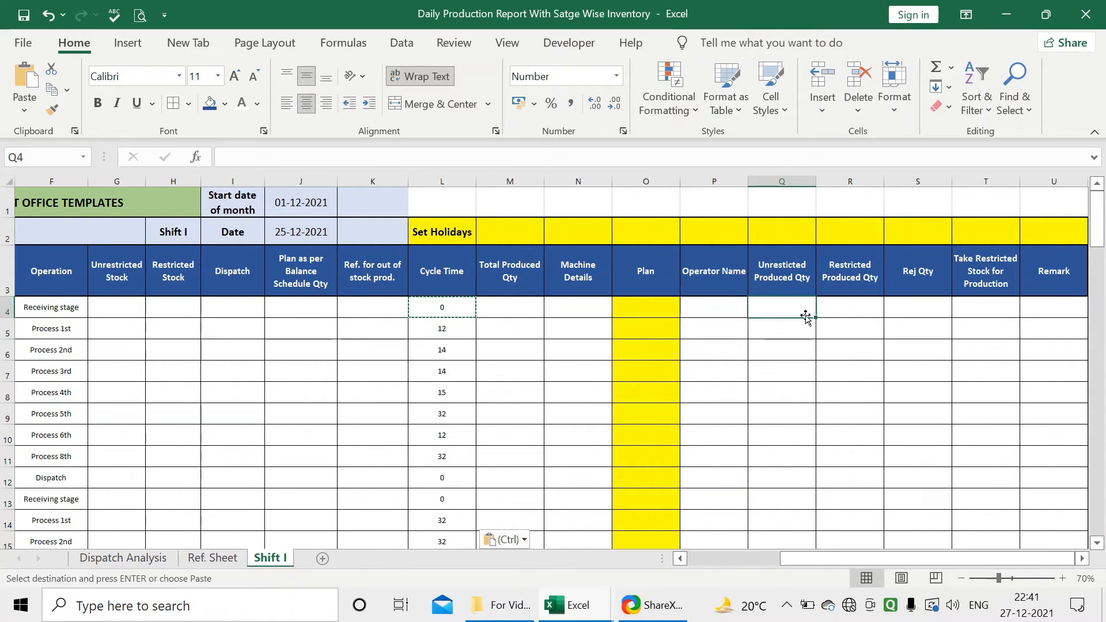
Step: Examine the Unrestricted Produced Qty, Restricted Produced Qty and Rej Qty columns in Shift I as the inputs for Total Produced Qty
{"action": "left_click", "coordinate": [873, 301]}
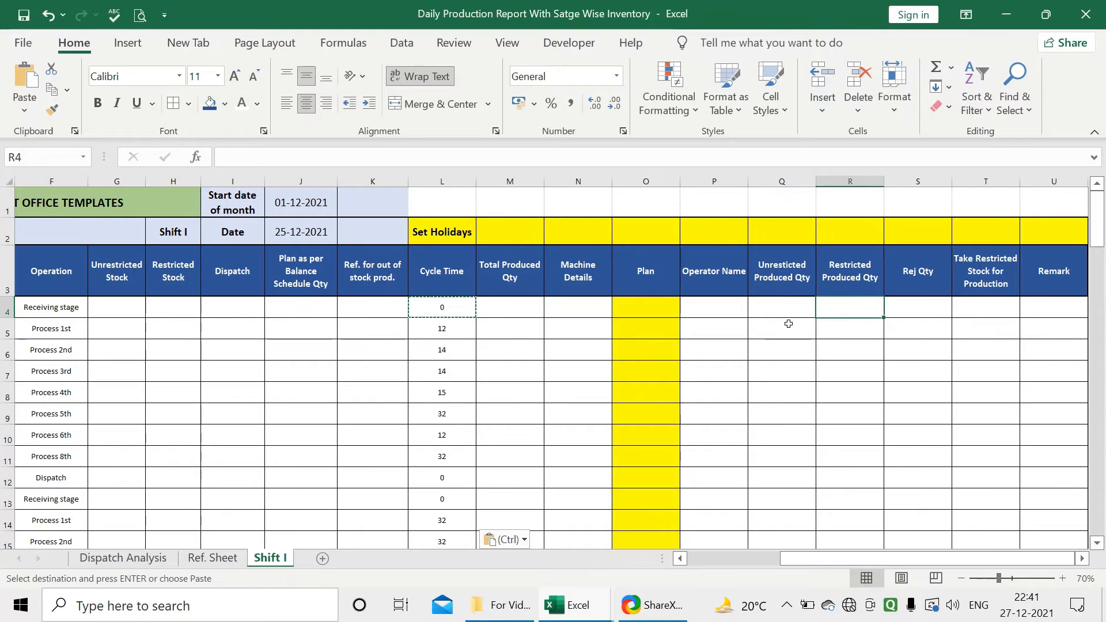
{"action": "left_click", "coordinate": [789, 307]}
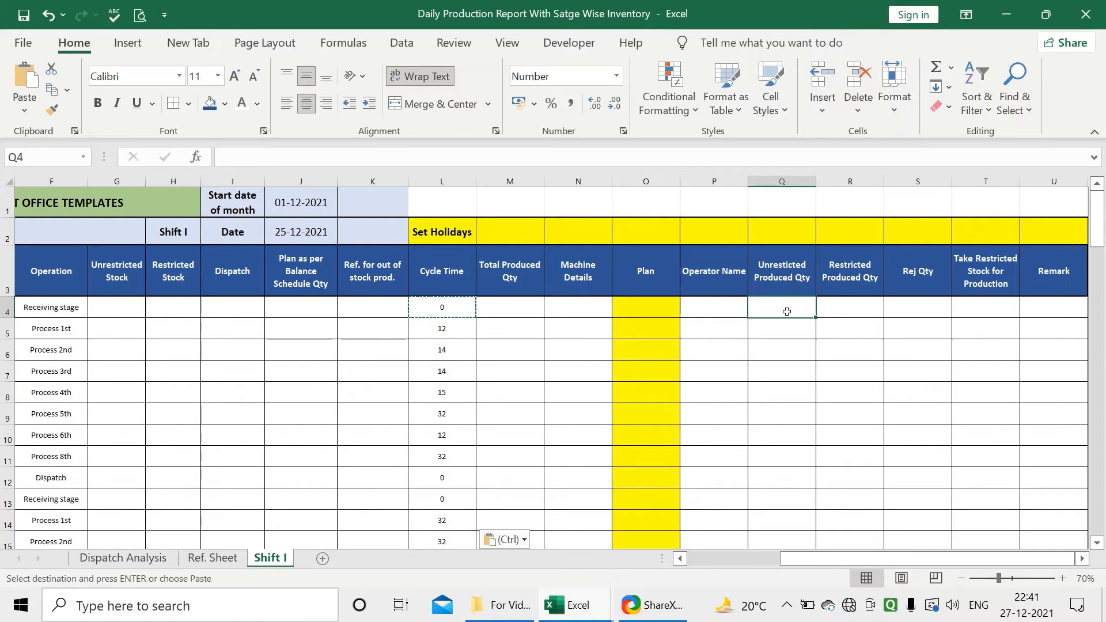
{"action": "left_click", "coordinate": [841, 311]}
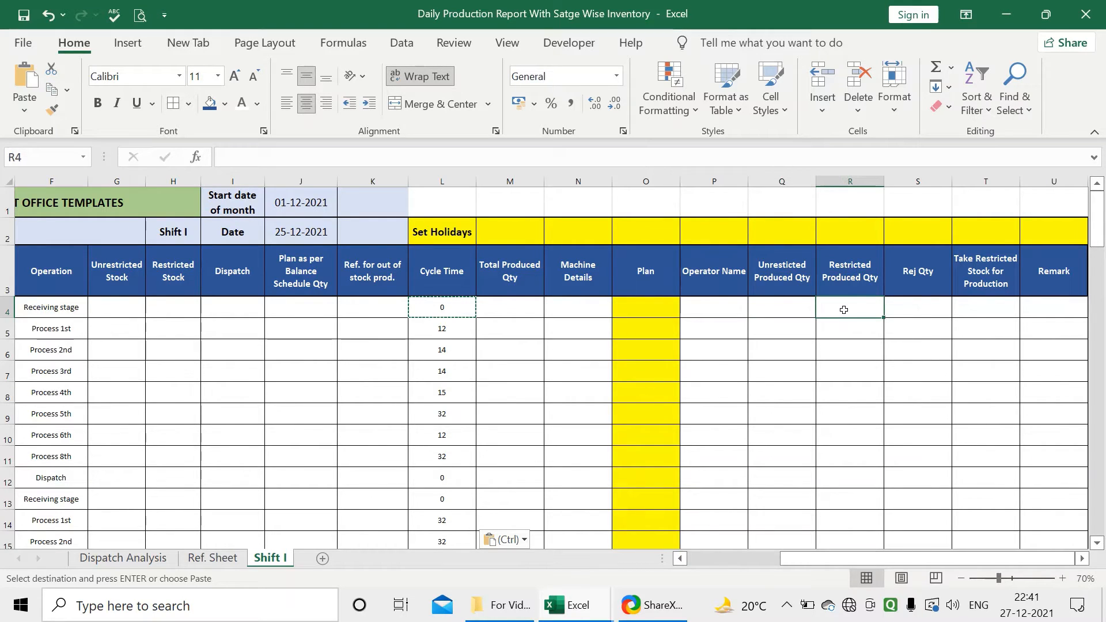
{"action": "left_click", "coordinate": [907, 309]}
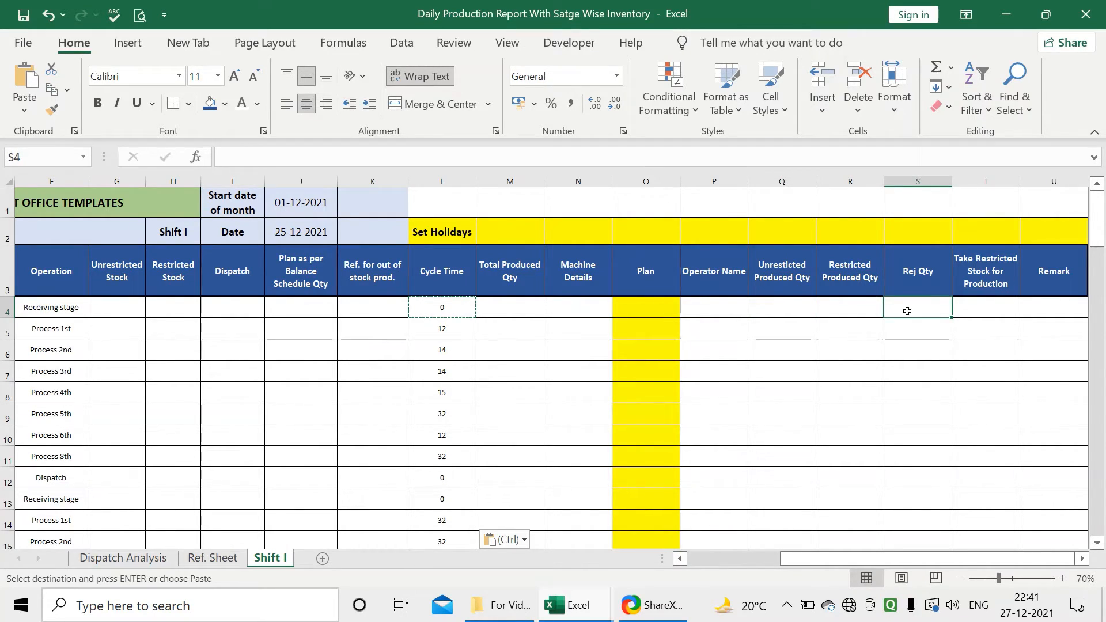
{"action": "left_click", "coordinate": [804, 312]}
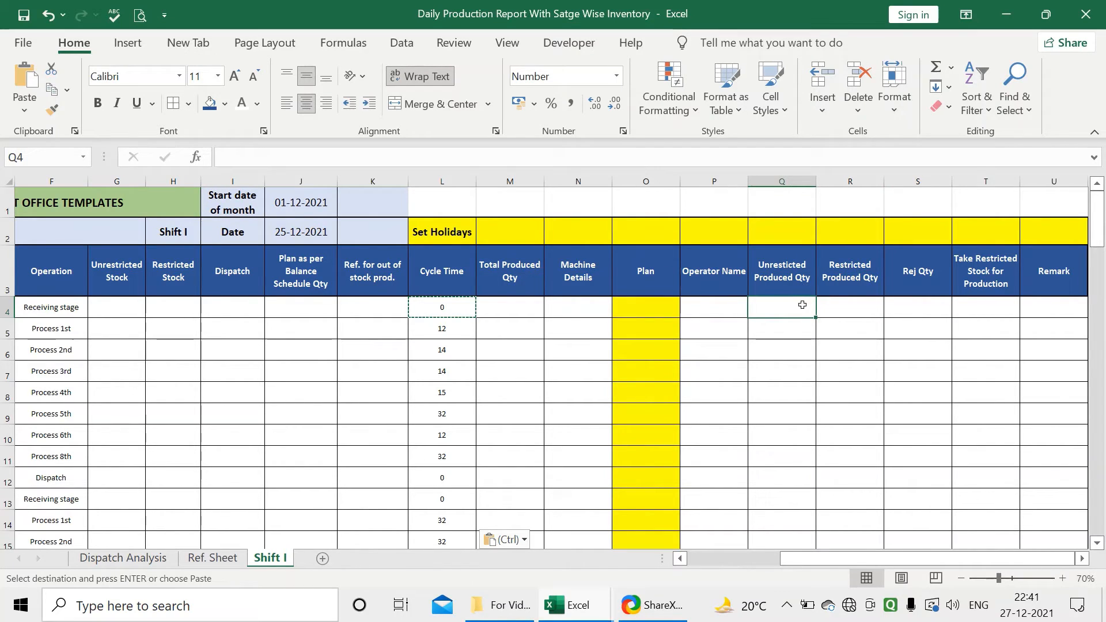
{"action": "left_click", "coordinate": [837, 307]}
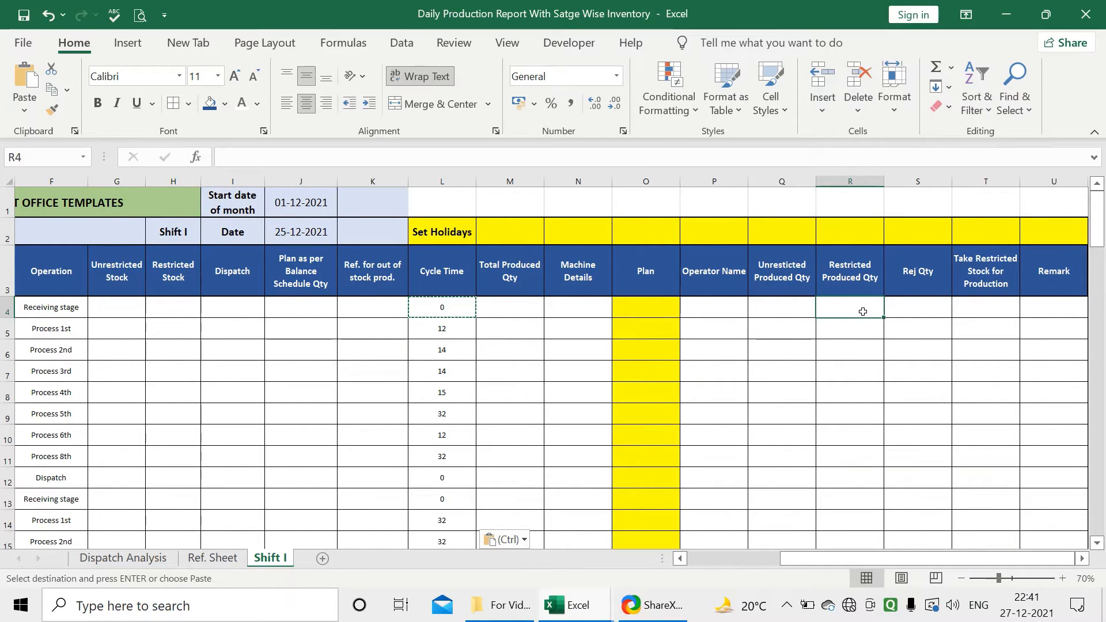
{"action": "left_click", "coordinate": [913, 306]}
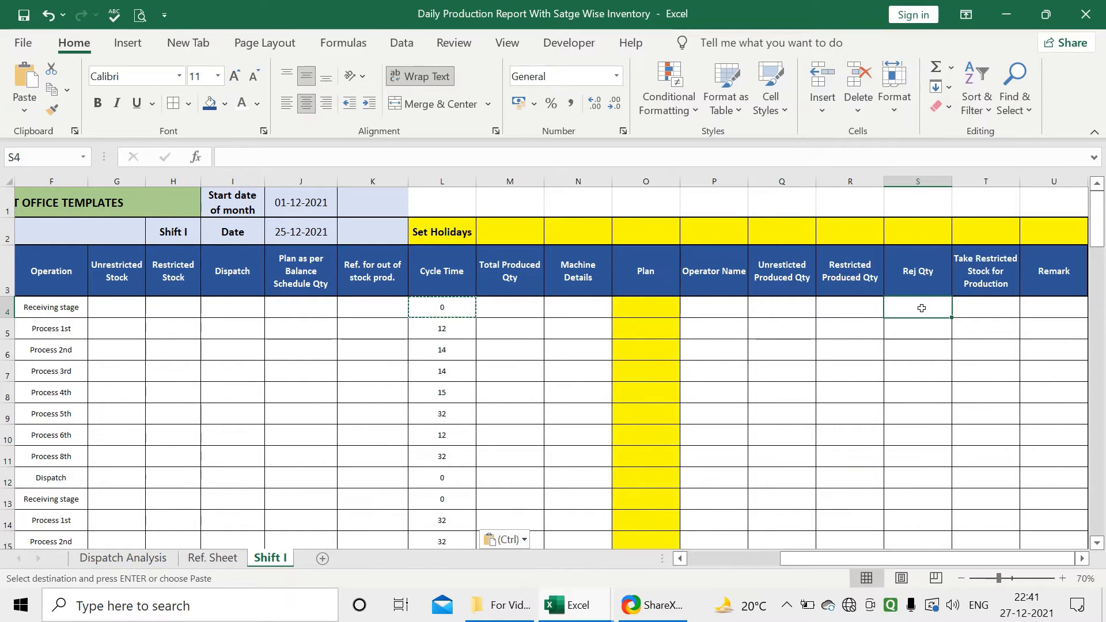
{"action": "left_click_drag", "start_coordinate": [921, 308], "coordinate": [918, 415]}
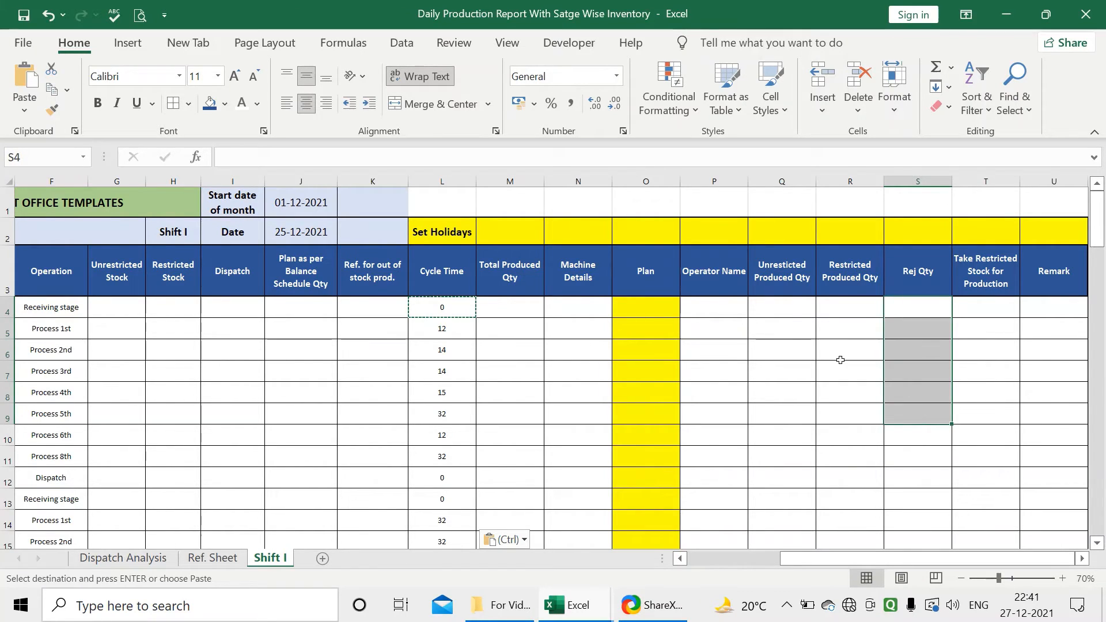
Step: Enter sample quantities for the first Receiving stage row: Unrestricted Produced Qty 200 in Q4, Restricted Produced Qty 10 in R4 and Rej Qty 1 in S4
{"action": "left_click", "coordinate": [789, 309]}
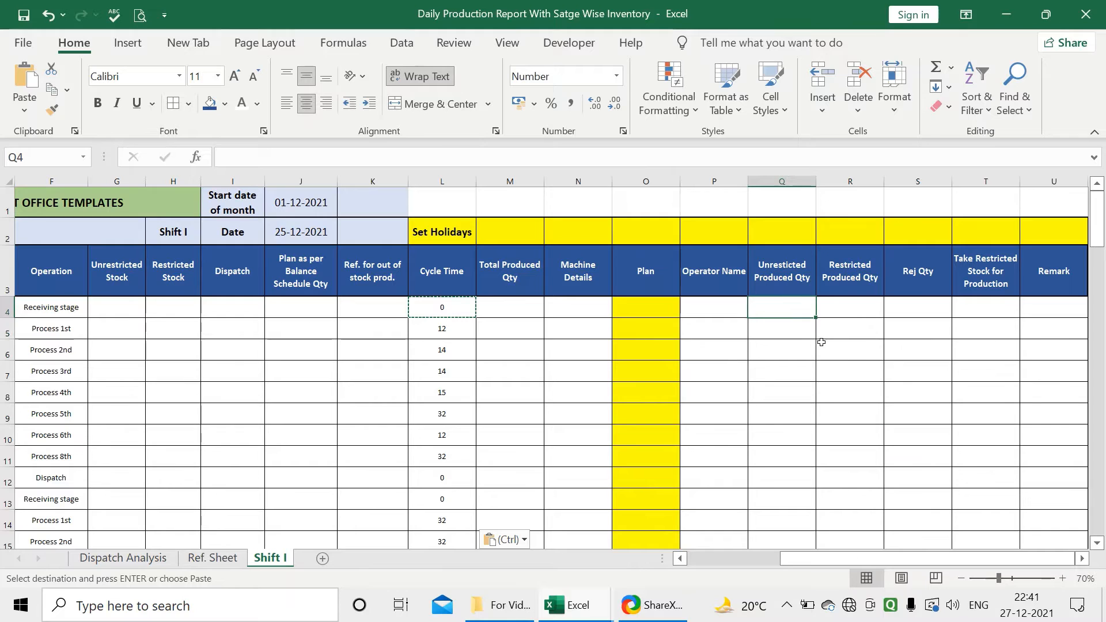
{"action": "type", "text": "200"}
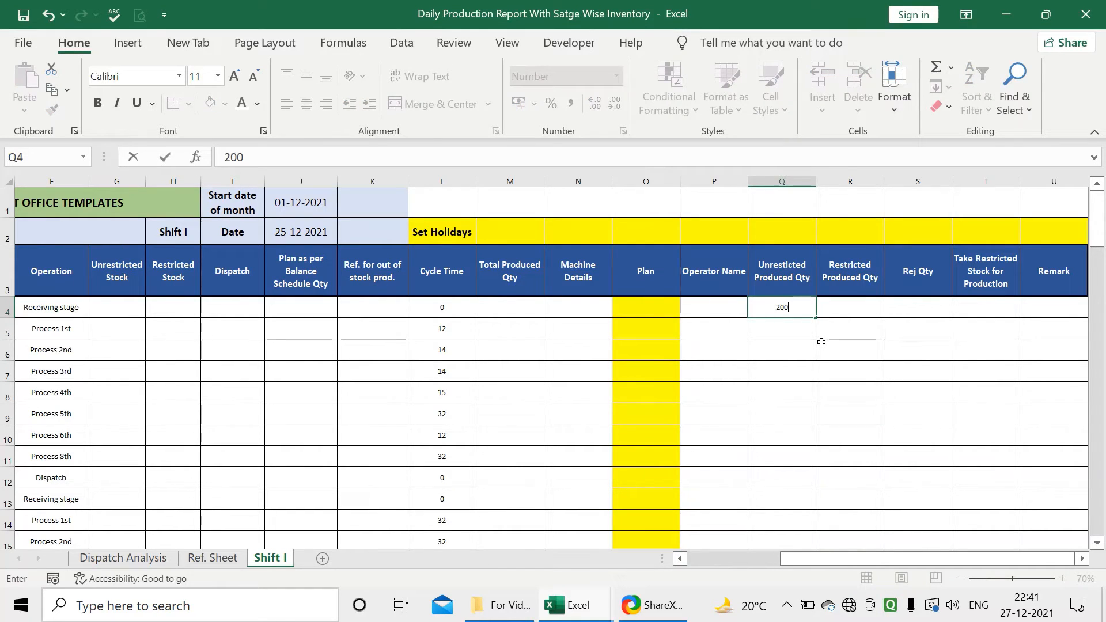
{"action": "key", "text": "Tab"}
{"action": "type", "text": "10"}
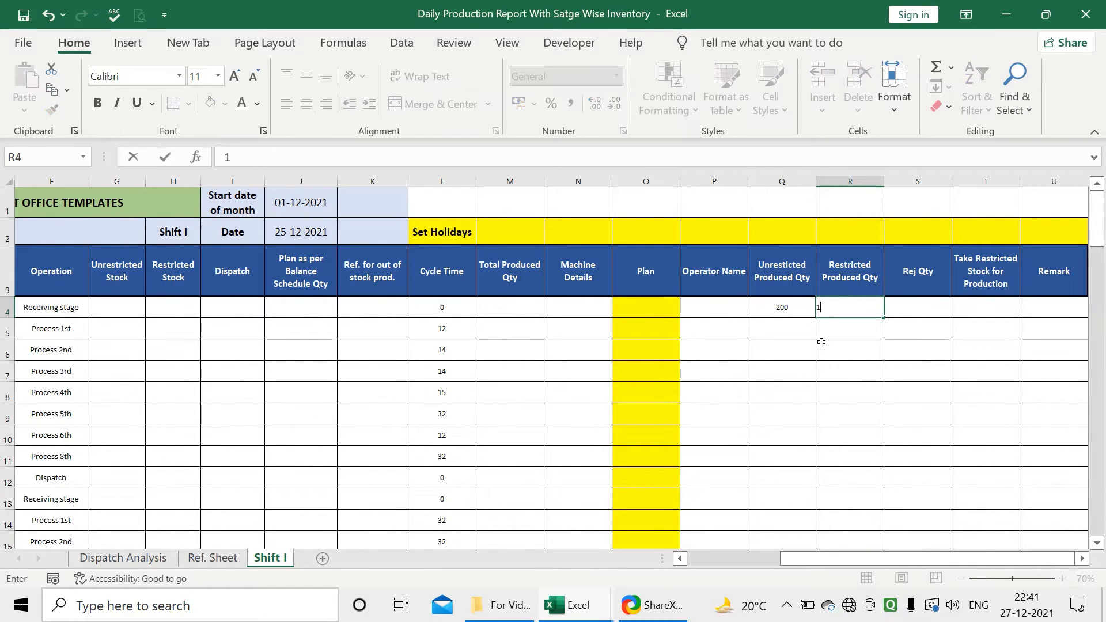
{"action": "key", "text": "Tab"}
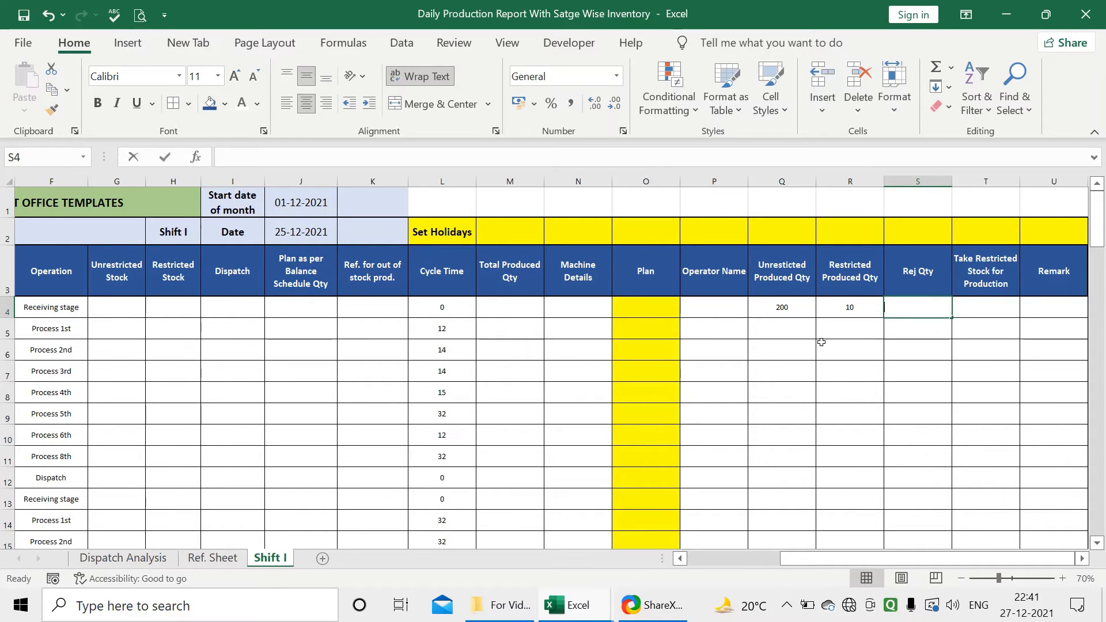
{"action": "type", "text": "5"}
{"action": "key", "text": "BackSpace"}
{"action": "key", "text": "Tab"}
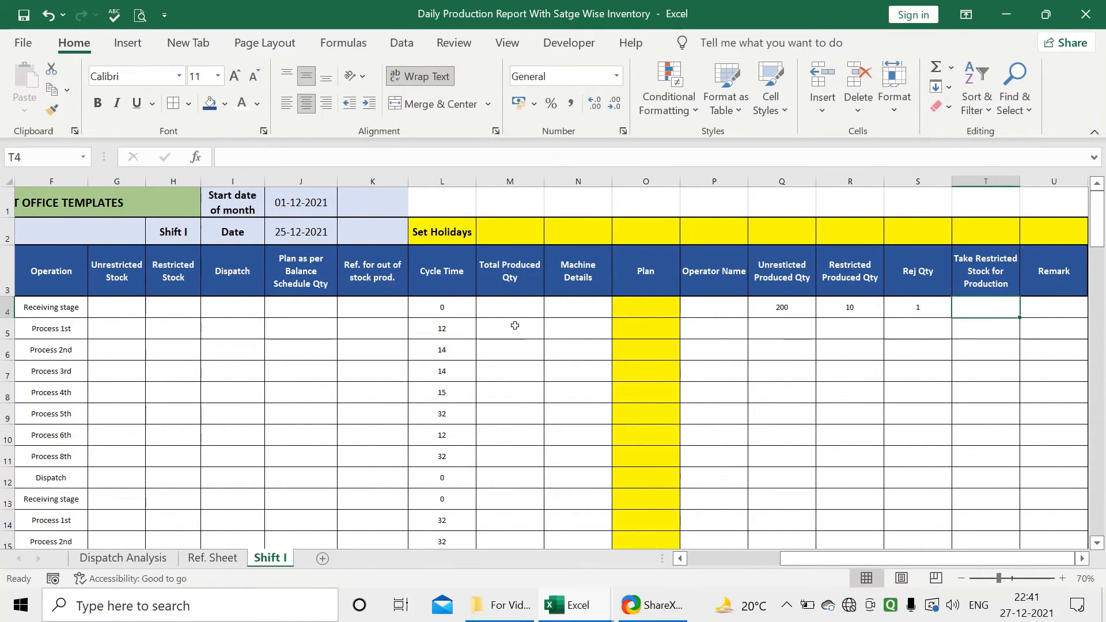
Step: Enter =SUM(Q4:S4) in M4 to calculate the Total Produced Qty from the unrestricted, restricted and rejected quantities
{"action": "left_click", "coordinate": [511, 304]}
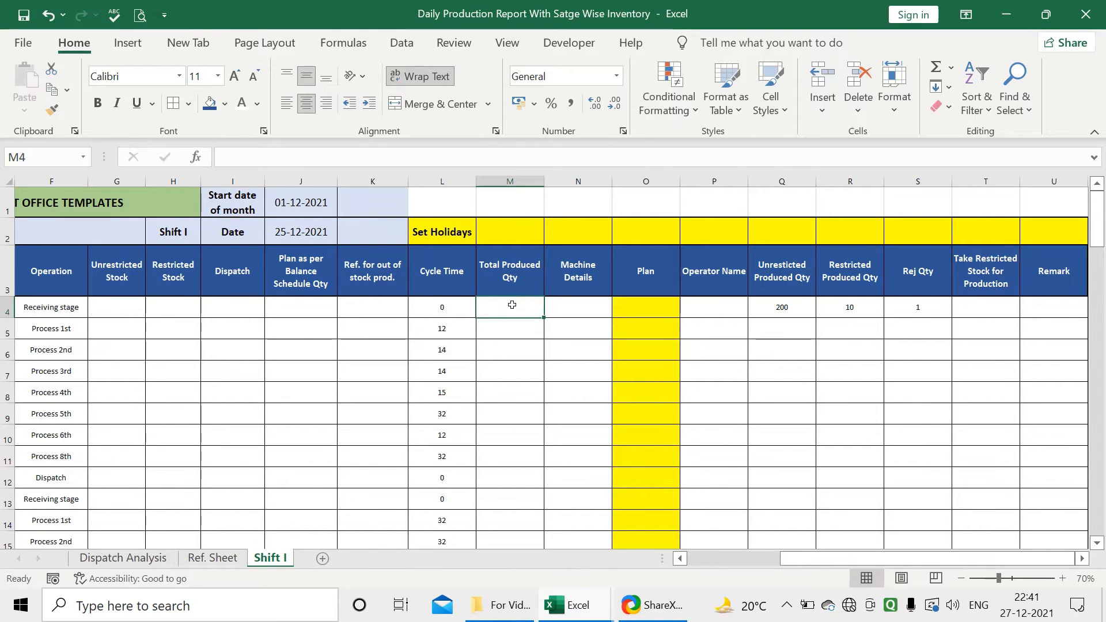
{"action": "type", "text": "=sum"}
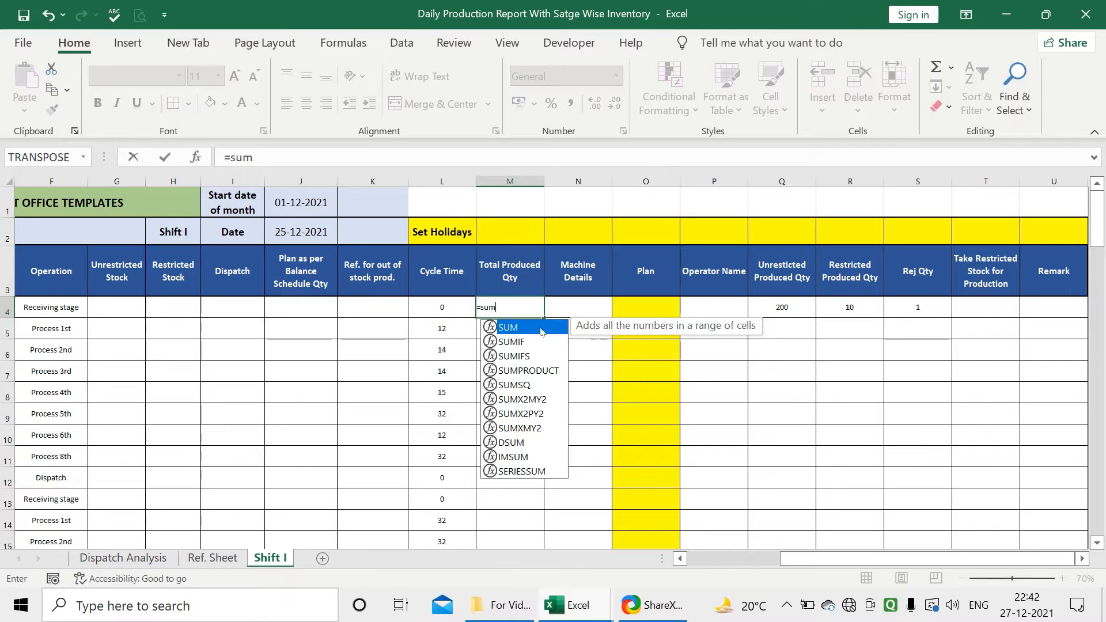
{"action": "key", "text": "Tab"}
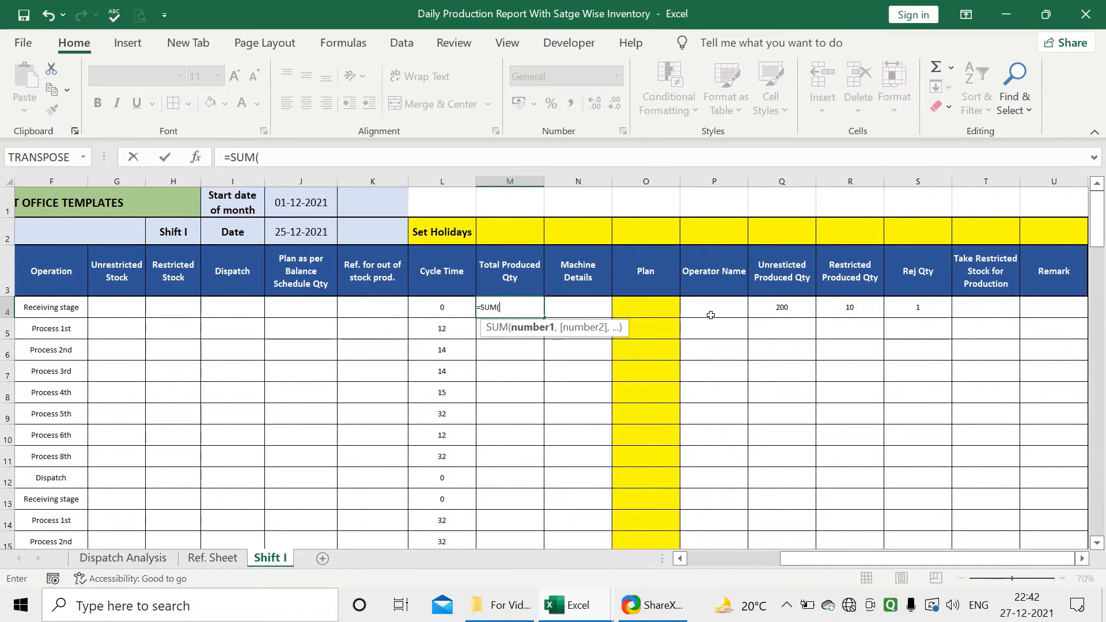
{"action": "left_click_drag", "start_coordinate": [768, 315], "coordinate": [902, 308]}
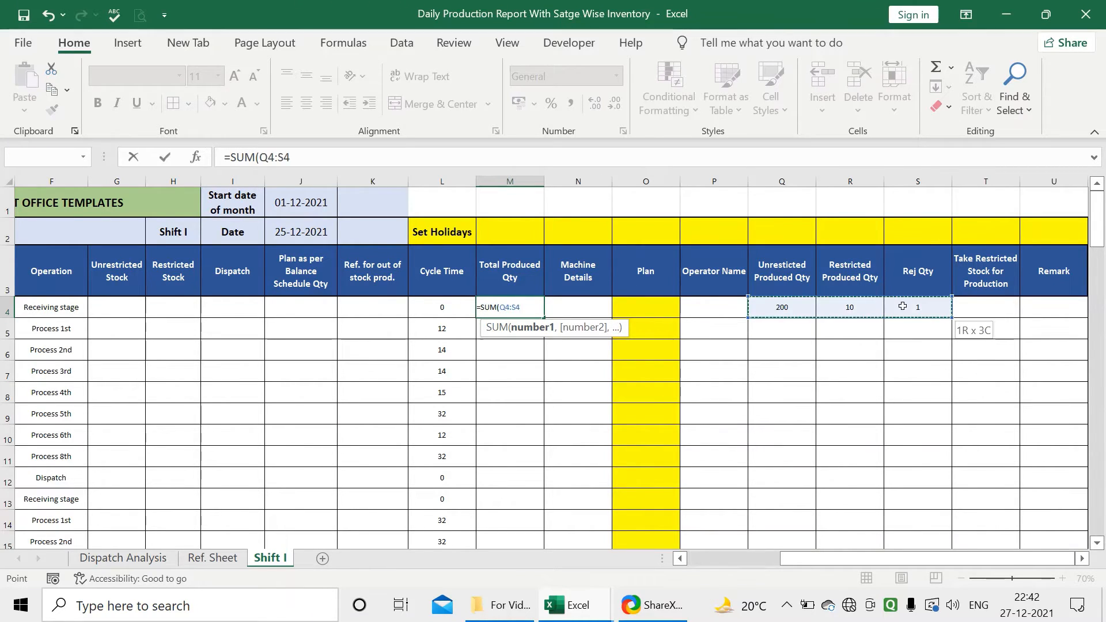
{"action": "key", "text": "Return"}
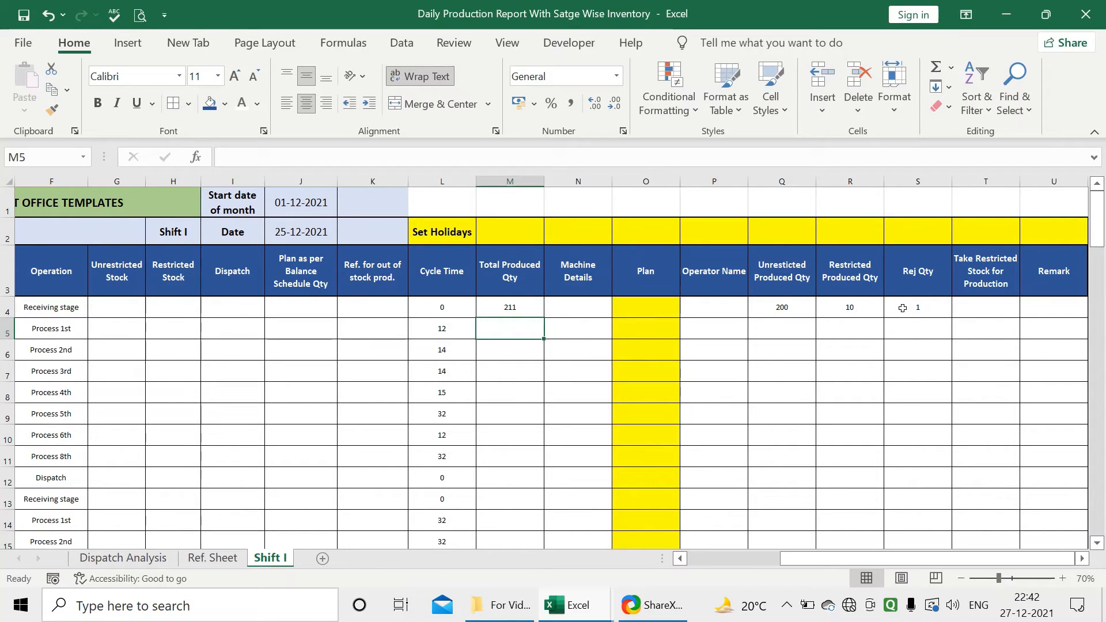
Step: Copy the Total Produced Qty formula from M4 down to M5:M27
{"action": "left_click", "coordinate": [521, 309]}
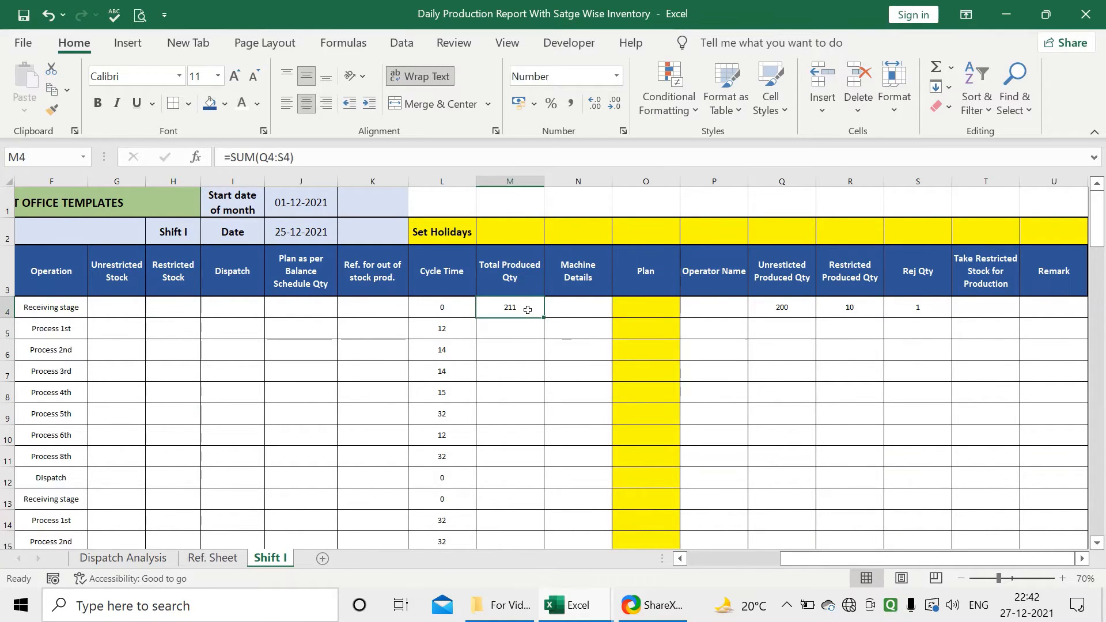
{"action": "key", "text": "ctrl+c"}
{"action": "key", "text": "Down"}
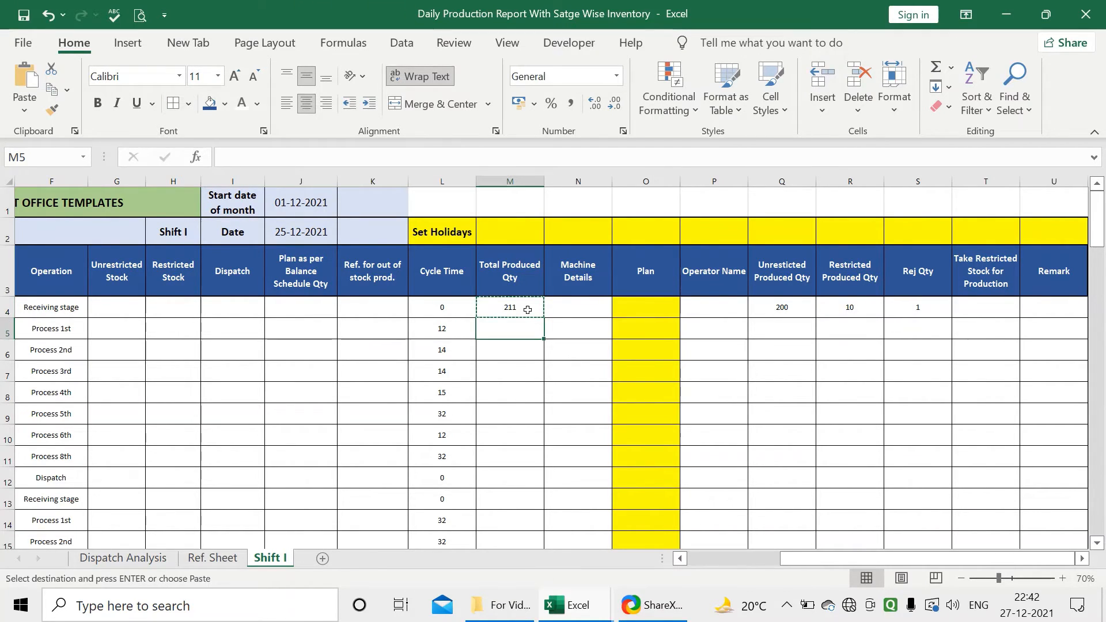
{"action": "key", "text": "shift+Down"}
{"action": "key", "text": "shift+Down"}
{"action": "key", "text": "shift+Down"}
{"action": "key", "text": "shift+Down"}
{"action": "key", "text": "shift+Down"}
{"action": "key", "text": "shift+Down"}
{"action": "key", "text": "shift+Down"}
{"action": "key", "text": "shift+Down"}
{"action": "key", "text": "shift+Down"}
{"action": "key", "text": "shift+Down"}
{"action": "key", "text": "shift+Down"}
{"action": "key", "text": "shift+Down"}
{"action": "key", "text": "shift+Down"}
{"action": "key", "text": "shift+Down"}
{"action": "key", "text": "shift+Down"}
{"action": "key", "text": "shift+Down"}
{"action": "key", "text": "shift+Down"}
{"action": "key", "text": "shift+Down"}
{"action": "key", "text": "shift+Down"}
{"action": "key", "text": "shift+Down"}
{"action": "key", "text": "shift+Down"}
{"action": "key", "text": "shift+Down"}
{"action": "key", "text": "shift+Down"}
{"action": "key", "text": "shift+Down"}
{"action": "key", "text": "shift+Down"}
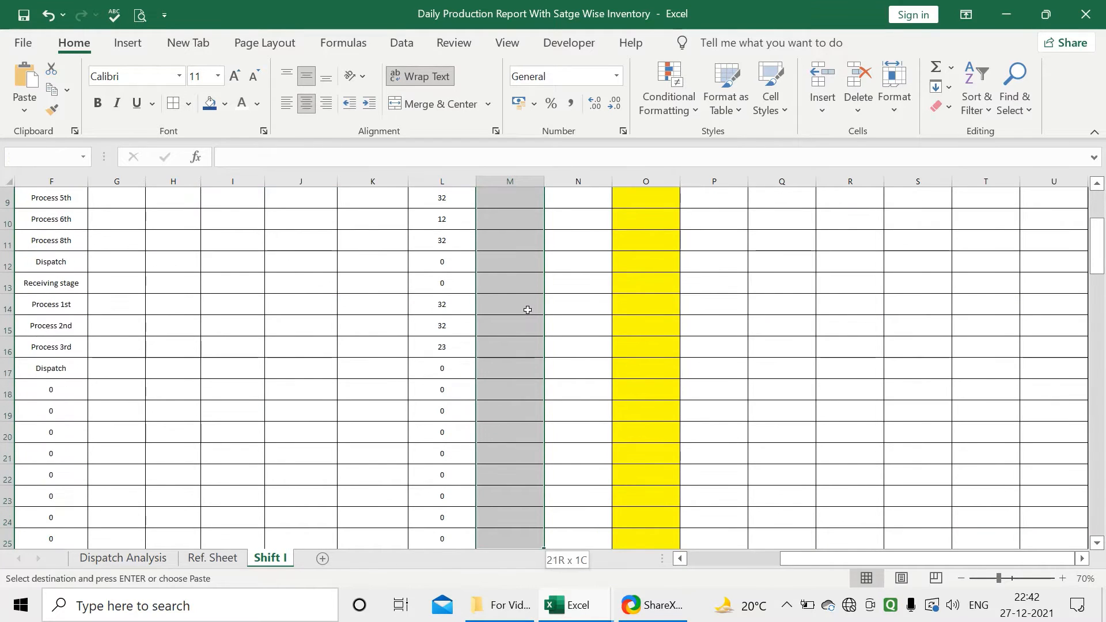
{"action": "key", "text": "shift+Up"}
{"action": "key", "text": "shift+Up"}
{"action": "key", "text": "shift+Up"}
{"action": "key", "text": "shift+Up"}
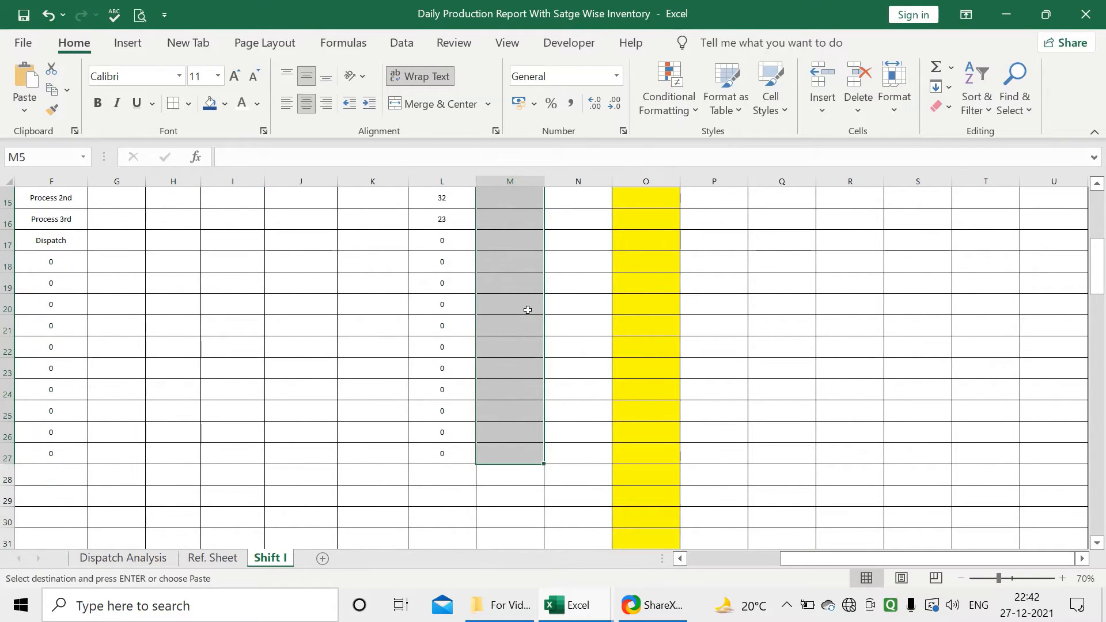
{"action": "key", "text": "ctrl+v"}
{"action": "left_click", "coordinate": [601, 309]}
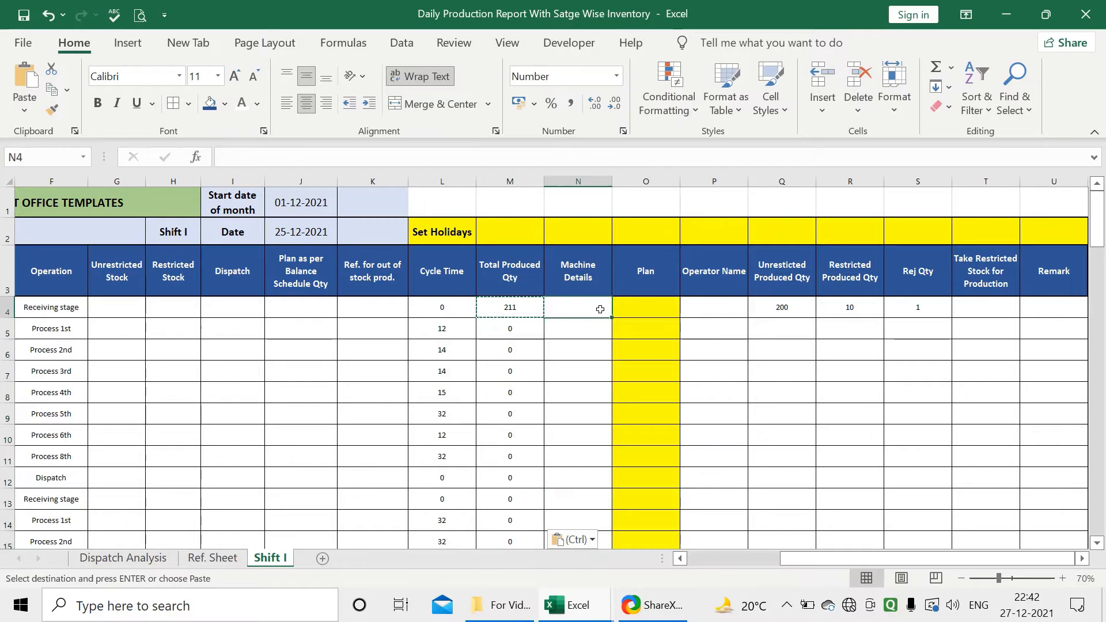
{"action": "key", "text": "Escape"}
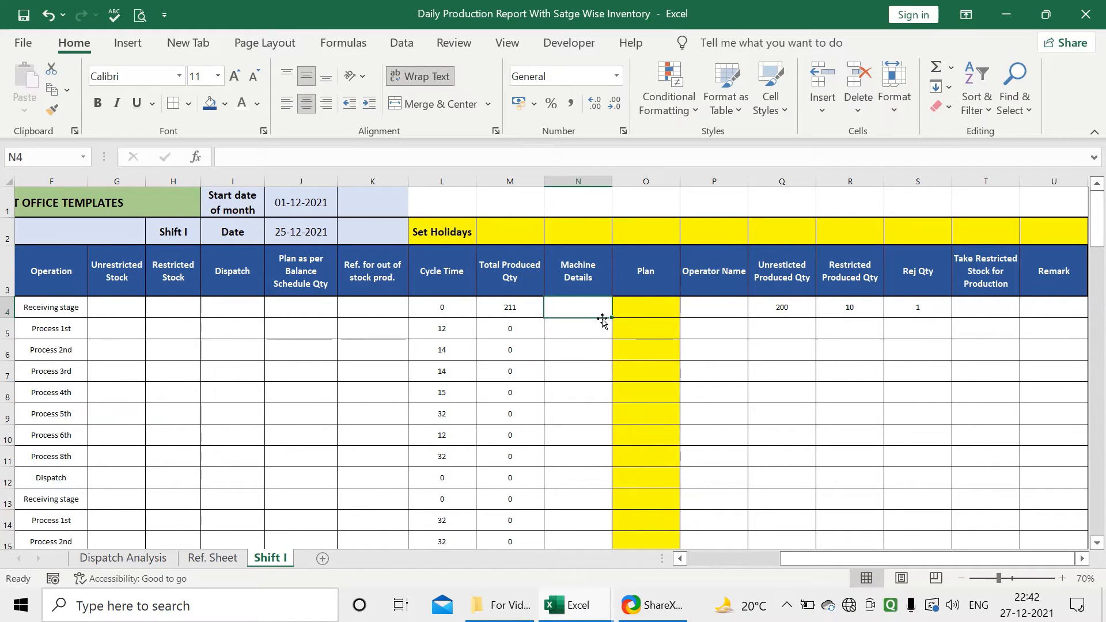
Step: Enter =VLOOKUP(B4,'Ref. Sheet'!A:J,9,0) in N4 of Shift I to fetch the Machine Details by Ref. Sr. No
{"action": "type", "text": "=vl"}
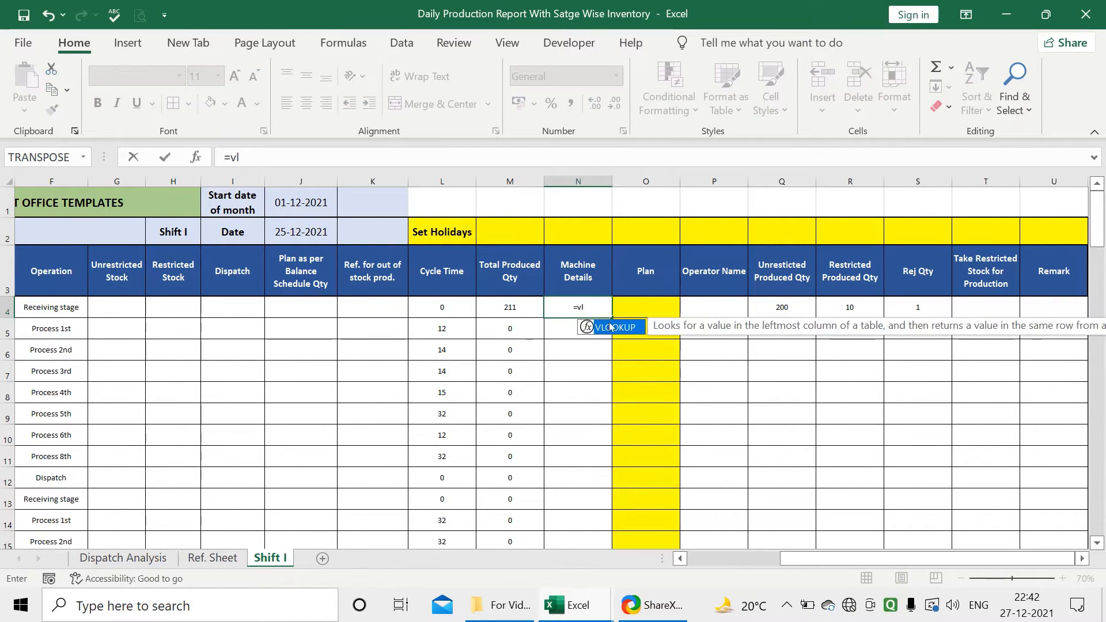
{"action": "double_click", "coordinate": [613, 328]}
{"action": "left_click_drag", "start_coordinate": [867, 558], "coordinate": [772, 558]}
{"action": "left_click", "coordinate": [154, 315]}
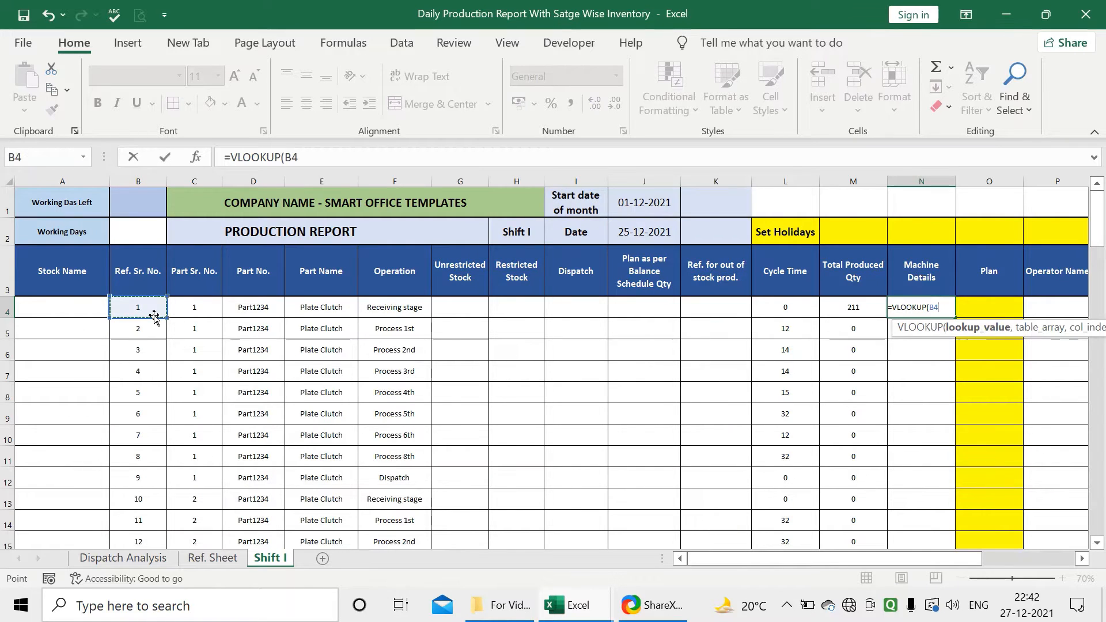
{"action": "type", "text": ","}
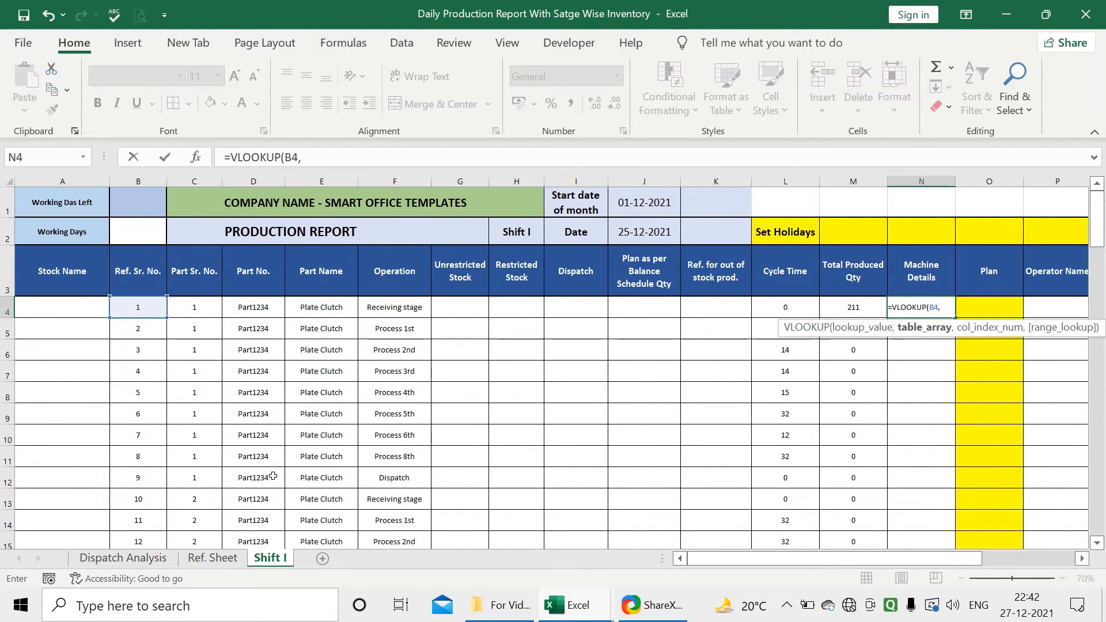
{"action": "left_click", "coordinate": [223, 558]}
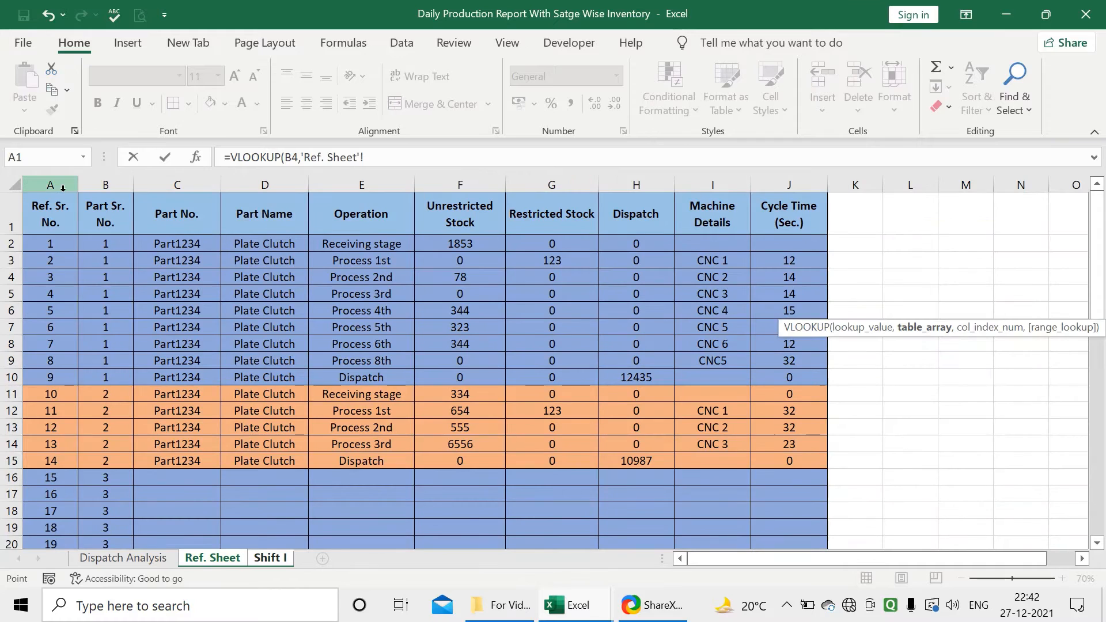
{"action": "left_click_drag", "start_coordinate": [50, 185], "coordinate": [787, 203]}
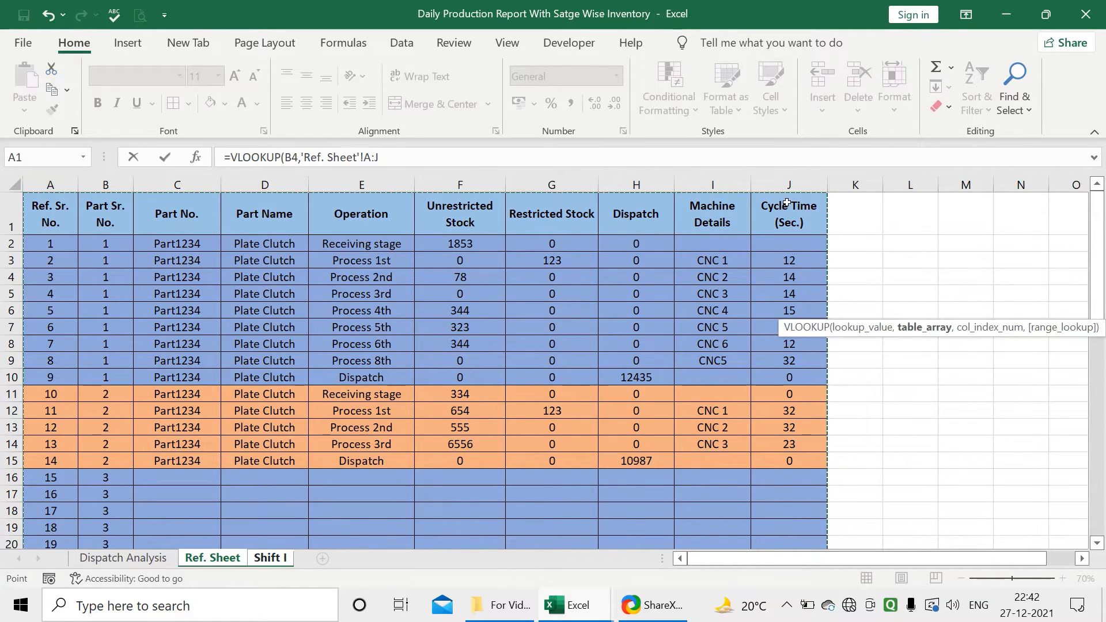
{"action": "type", "text": ",9,"}
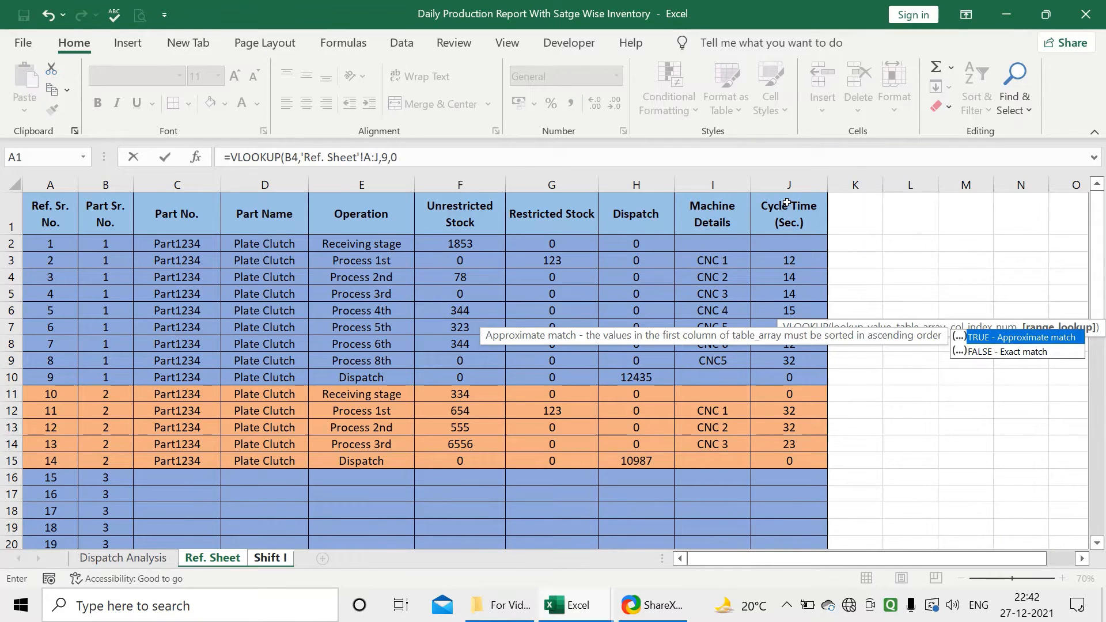
{"action": "type", "text": "0"}
{"action": "key", "text": "Return"}
Step: Copy the Machine Details lookup formula from N4 down to N5:N27 and check the filled column
{"action": "key", "text": "Up"}
{"action": "key", "text": "ctrl+c"}
{"action": "key", "text": "Down"}
{"action": "key", "text": "shift+Down"}
{"action": "key", "text": "shift+Down"}
{"action": "key", "text": "shift+Down"}
{"action": "key", "text": "shift+Down"}
{"action": "key", "text": "shift+Down"}
{"action": "key", "text": "shift+Down"}
{"action": "key", "text": "shift+Down"}
{"action": "key", "text": "shift+Down"}
{"action": "key", "text": "shift+Down"}
{"action": "key", "text": "shift+Down"}
{"action": "key", "text": "shift+Down"}
{"action": "key", "text": "shift+Down"}
{"action": "key", "text": "shift+Down"}
{"action": "key", "text": "shift+Down"}
{"action": "key", "text": "shift+Down"}
{"action": "key", "text": "shift+Down"}
{"action": "key", "text": "shift+Down"}
{"action": "key", "text": "shift+Down"}
{"action": "key", "text": "shift+Down"}
{"action": "key", "text": "shift+Down"}
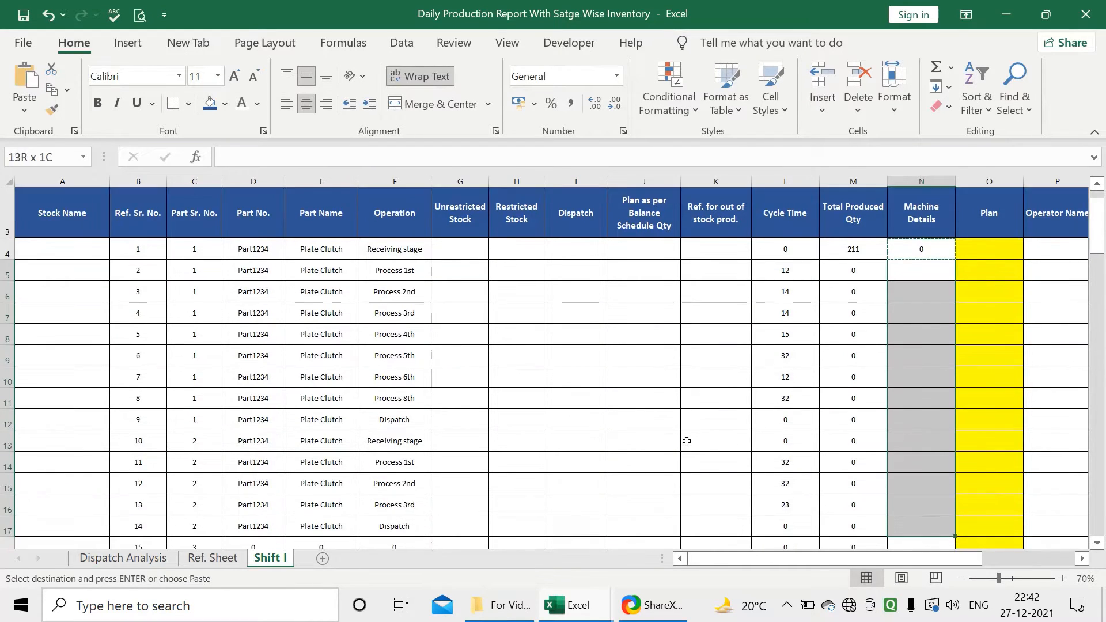
{"action": "scroll", "coordinate": [686, 440], "scroll_direction": "down", "scroll_amount": 2}
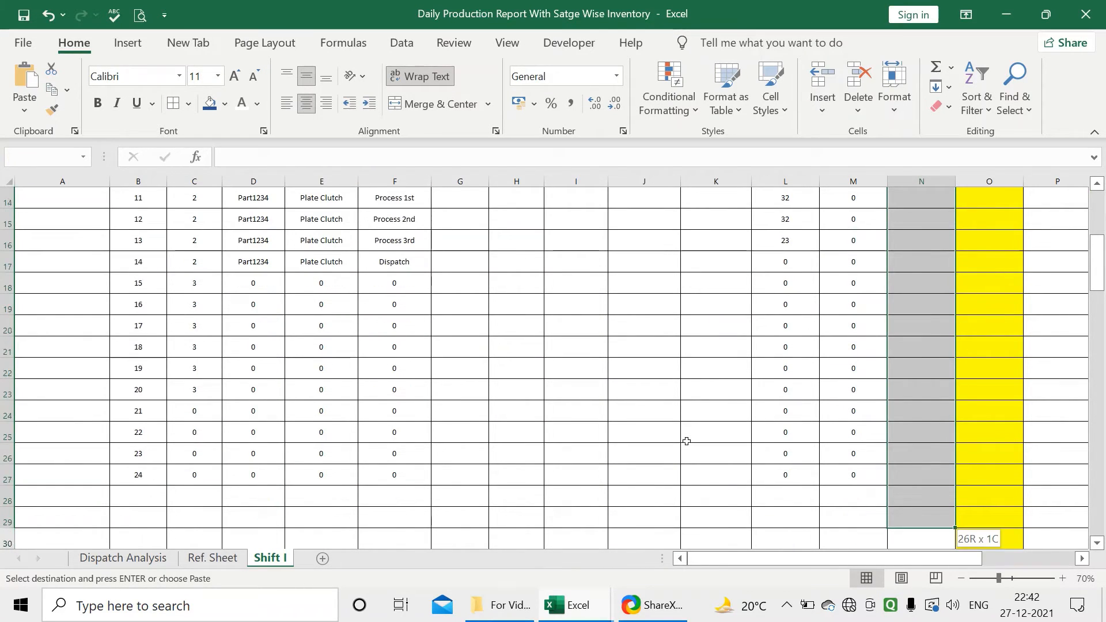
{"action": "key", "text": "shift+Down"}
{"action": "key", "text": "ctrl+v"}
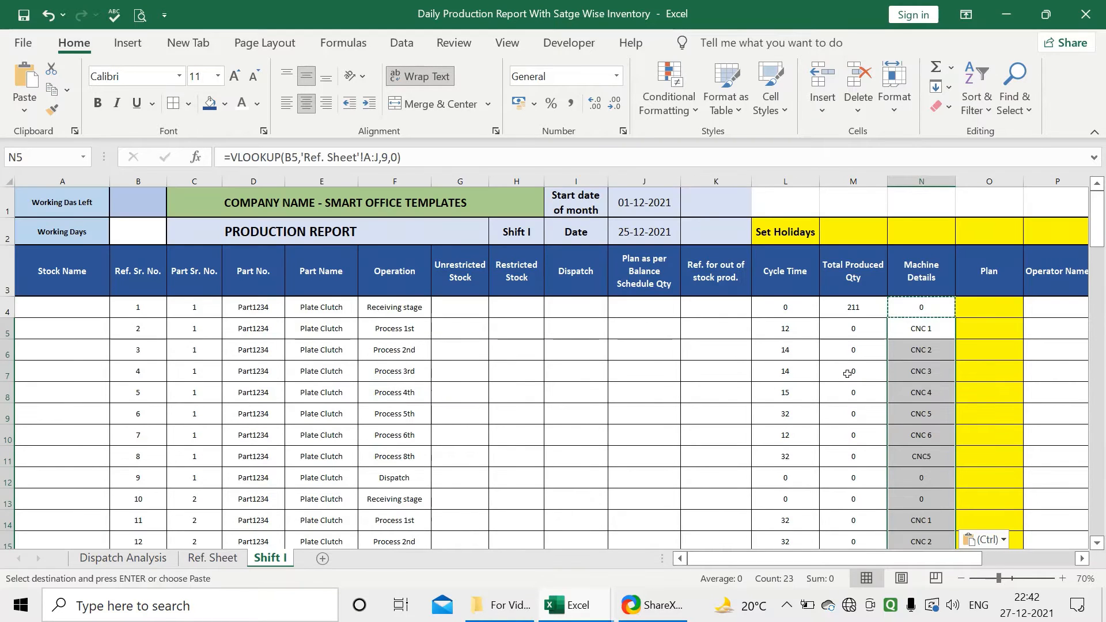
{"action": "left_click", "coordinate": [904, 325]}
{"action": "key", "text": "Escape"}
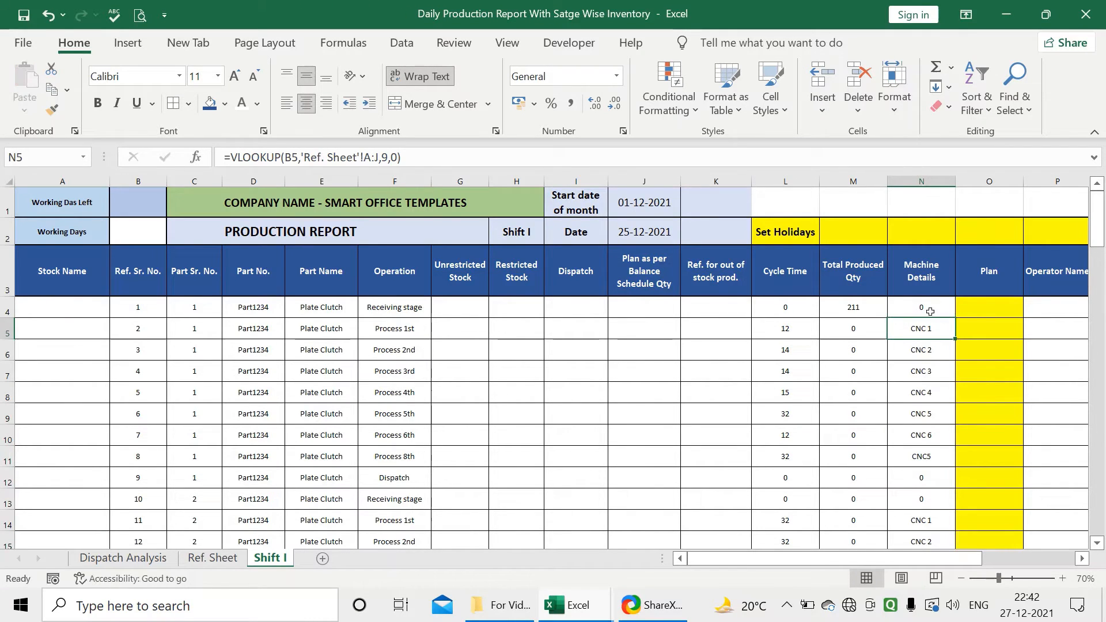
{"action": "left_click", "coordinate": [913, 314]}
{"action": "scroll", "coordinate": [918, 441], "scroll_direction": "down", "scroll_amount": 6}
{"action": "scroll", "coordinate": [918, 442], "scroll_direction": "up", "scroll_amount": 6}
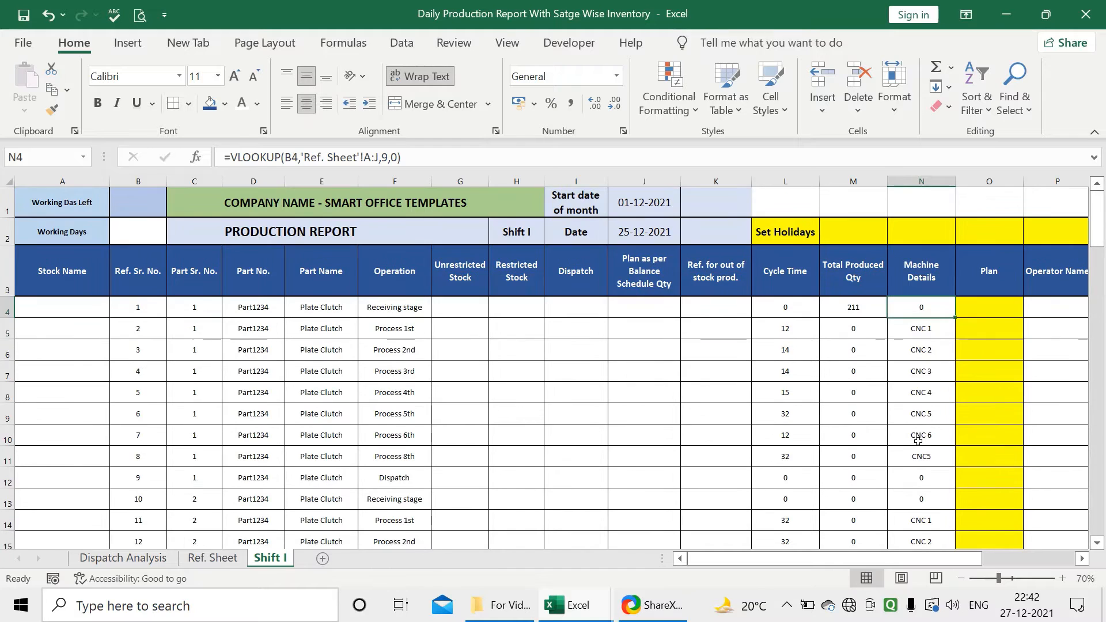
Step: Select the report body A4:U103 on the Shift I sheet, from Stock Name through Remark down to the last bordered row
{"action": "left_click", "coordinate": [576, 309]}
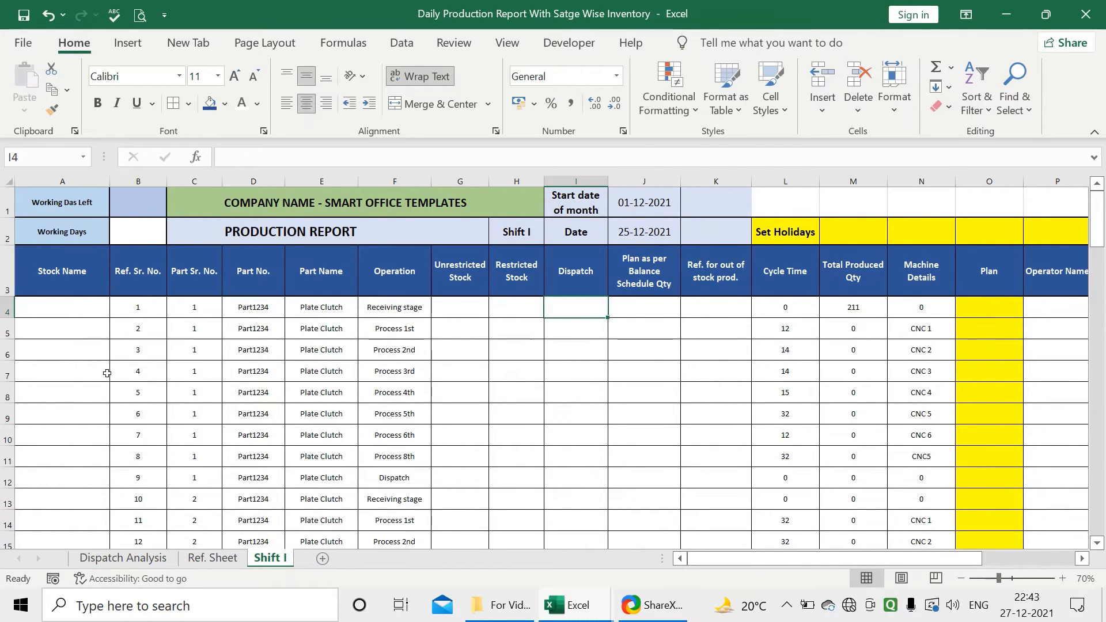
{"action": "left_click", "coordinate": [213, 557]}
{"action": "left_click", "coordinate": [268, 557]}
{"action": "left_click", "coordinate": [68, 319]}
{"action": "left_click", "coordinate": [78, 312]}
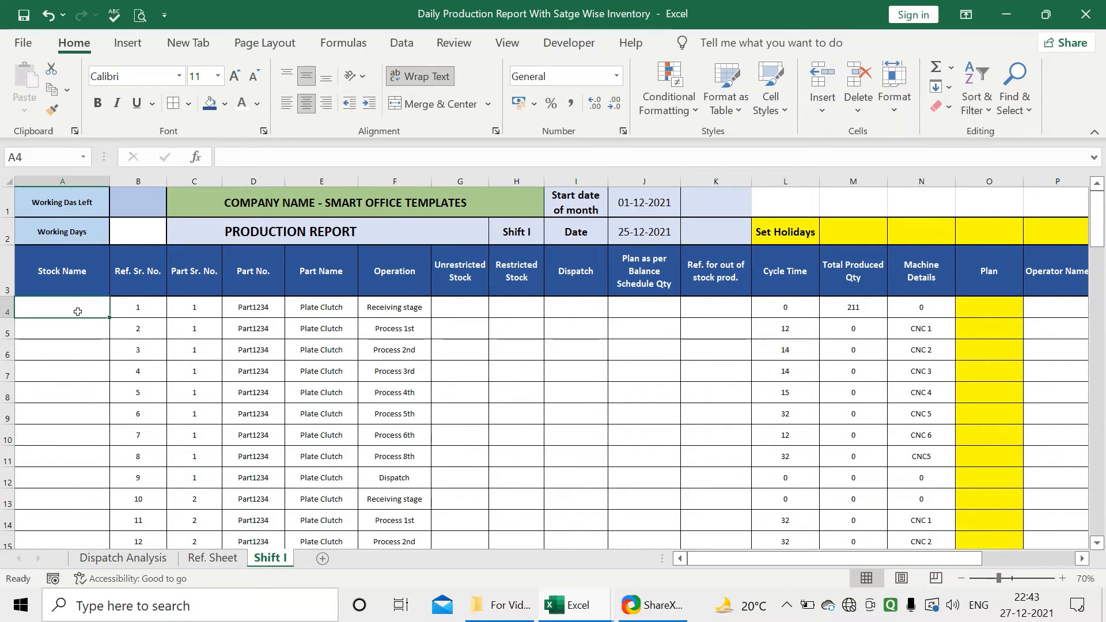
{"action": "key", "text": "shift+Right"}
{"action": "key", "text": "shift+Right"}
{"action": "key", "text": "shift+Right"}
{"action": "key", "text": "shift+Right"}
{"action": "key", "text": "shift+Right"}
{"action": "key", "text": "shift+Right"}
{"action": "key", "text": "shift+Right"}
{"action": "key", "text": "shift+Right"}
{"action": "key", "text": "shift+Right"}
{"action": "key", "text": "shift+Right"}
{"action": "key", "text": "shift+Right"}
{"action": "key", "text": "shift+Right"}
{"action": "key", "text": "shift+Right"}
{"action": "key", "text": "shift+Right"}
{"action": "key", "text": "shift+Right"}
{"action": "key", "text": "shift+Right"}
{"action": "key", "text": "shift+Right"}
{"action": "key", "text": "shift+Right"}
{"action": "key", "text": "shift+Right"}
{"action": "key", "text": "shift+Right"}
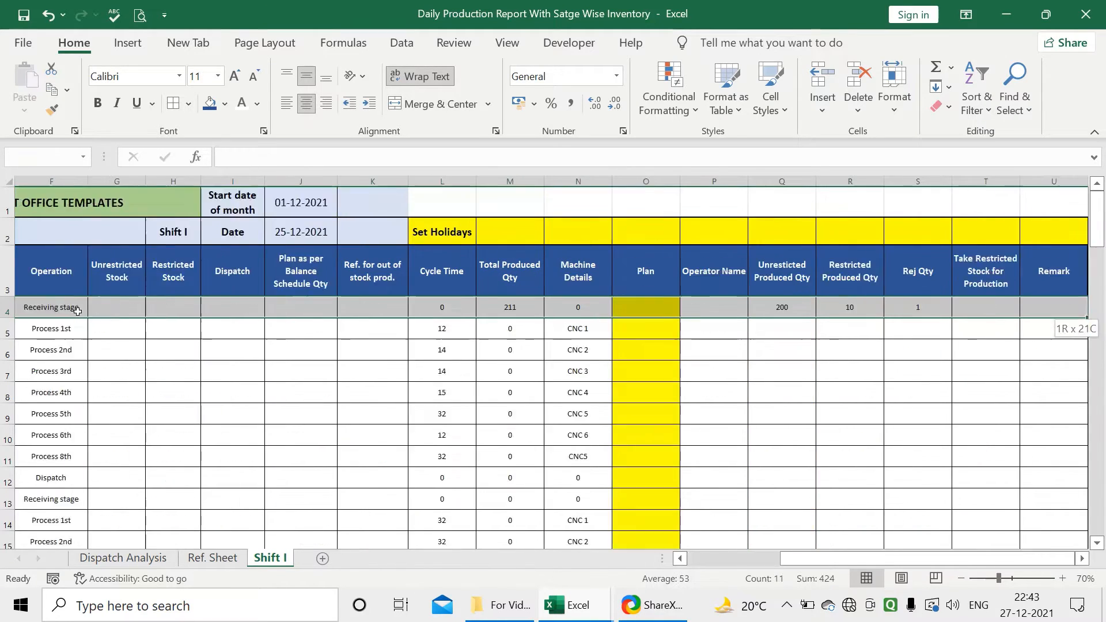
{"action": "key", "text": "shift+Left"}
{"action": "key", "text": "ctrl+q"}
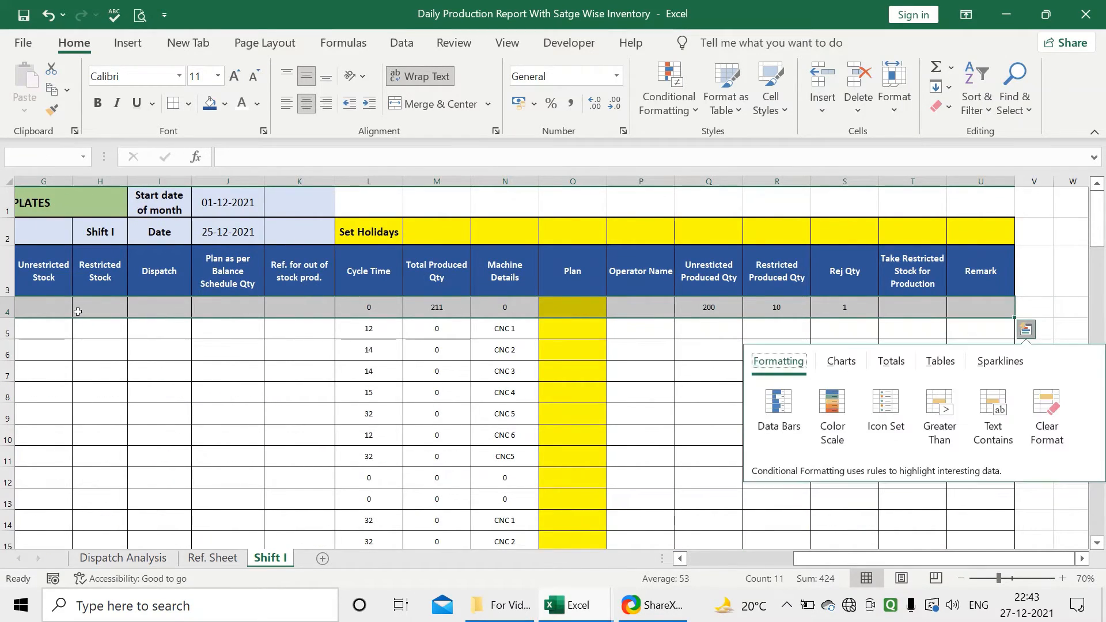
{"action": "key", "text": "Escape"}
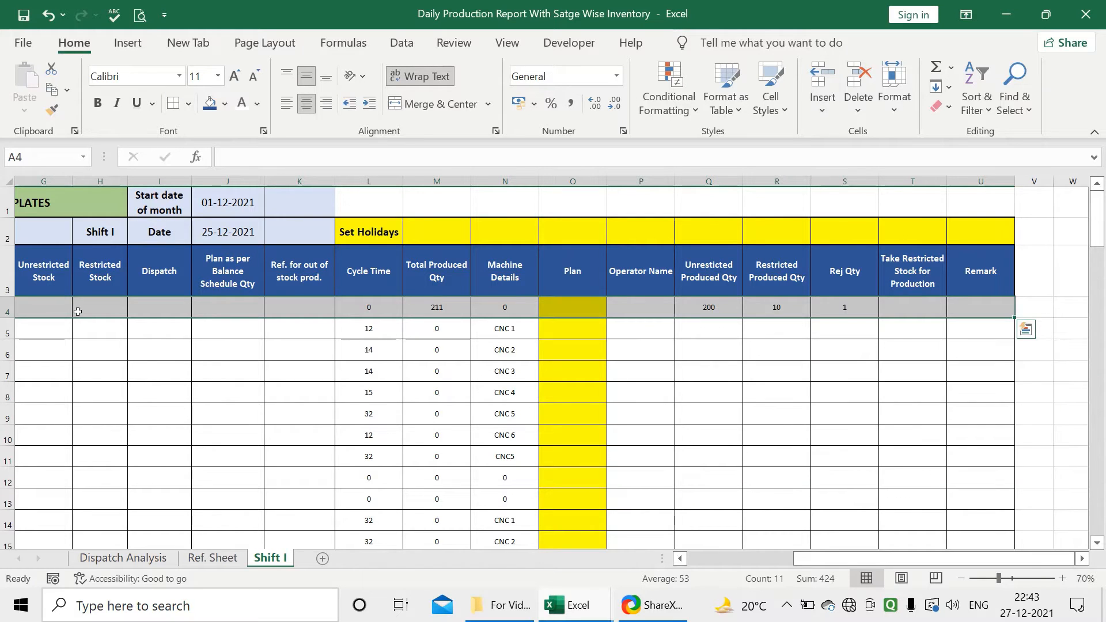
{"action": "key", "text": "shift+Down"}
{"action": "key", "text": "shift+Down"}
{"action": "key", "text": "shift+Down"}
{"action": "key", "text": "shift+Down"}
{"action": "key", "text": "shift+Down"}
{"action": "key", "text": "shift+Down"}
{"action": "key", "text": "shift+Down"}
{"action": "key", "text": "shift+Down"}
{"action": "key", "text": "shift+Down"}
{"action": "key", "text": "shift+Down"}
{"action": "key", "text": "shift+Down"}
{"action": "key", "text": "shift+Down"}
{"action": "key", "text": "shift+Down"}
{"action": "key", "text": "shift+Down"}
{"action": "key", "text": "shift+Down"}
{"action": "key", "text": "shift+Down"}
{"action": "key", "text": "shift+Down"}
{"action": "key", "text": "shift+Down"}
{"action": "key", "text": "shift+Down"}
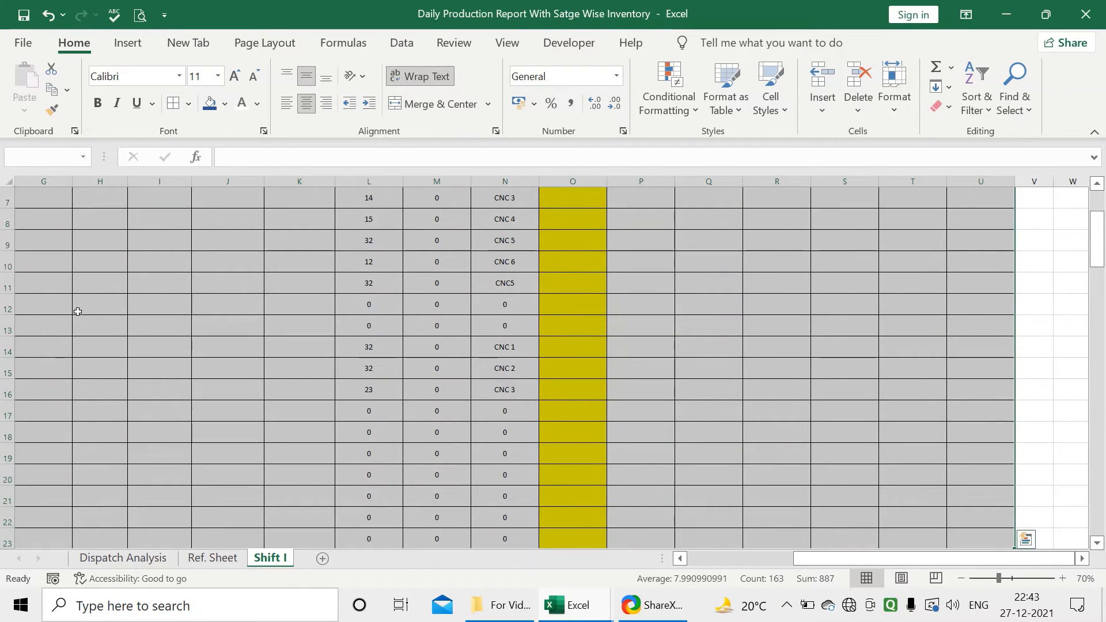
{"action": "key", "text": "shift+Down"}
{"action": "key", "text": "shift+Down"}
{"action": "key", "text": "shift+Down"}
{"action": "key", "text": "shift+Down"}
{"action": "key", "text": "shift+Down"}
{"action": "key", "text": "shift+Down"}
{"action": "key", "text": "shift+Down"}
{"action": "key", "text": "shift+Down"}
{"action": "key", "text": "shift+Down"}
{"action": "key", "text": "shift+Down"}
{"action": "key", "text": "shift+Down"}
{"action": "key", "text": "shift+Down"}
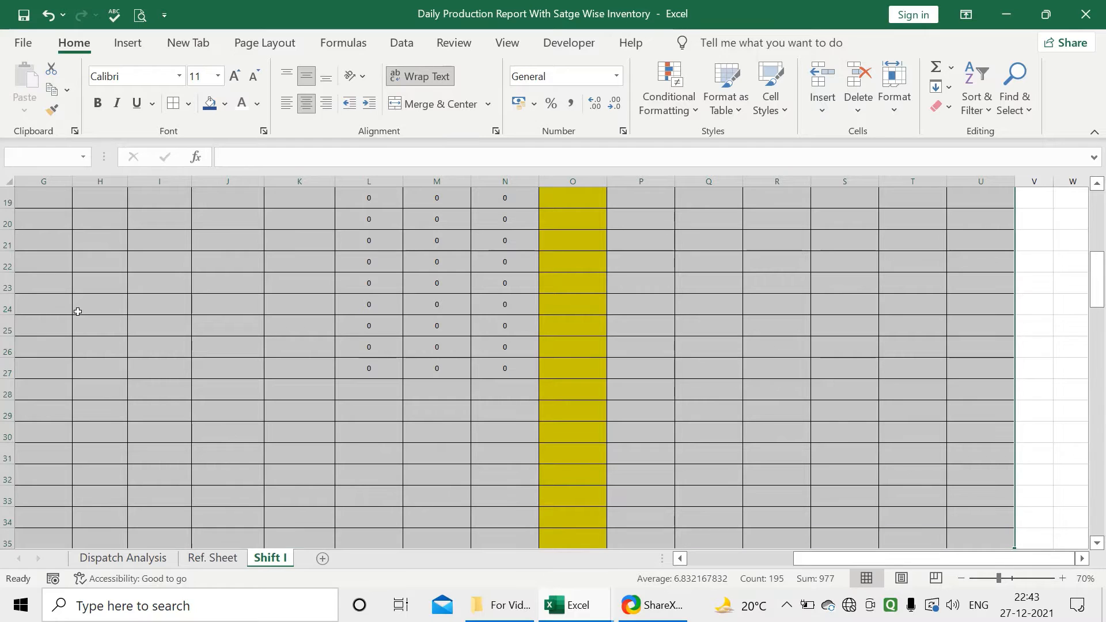
{"action": "scroll", "coordinate": [77, 311], "scroll_direction": "down", "scroll_amount": 2}
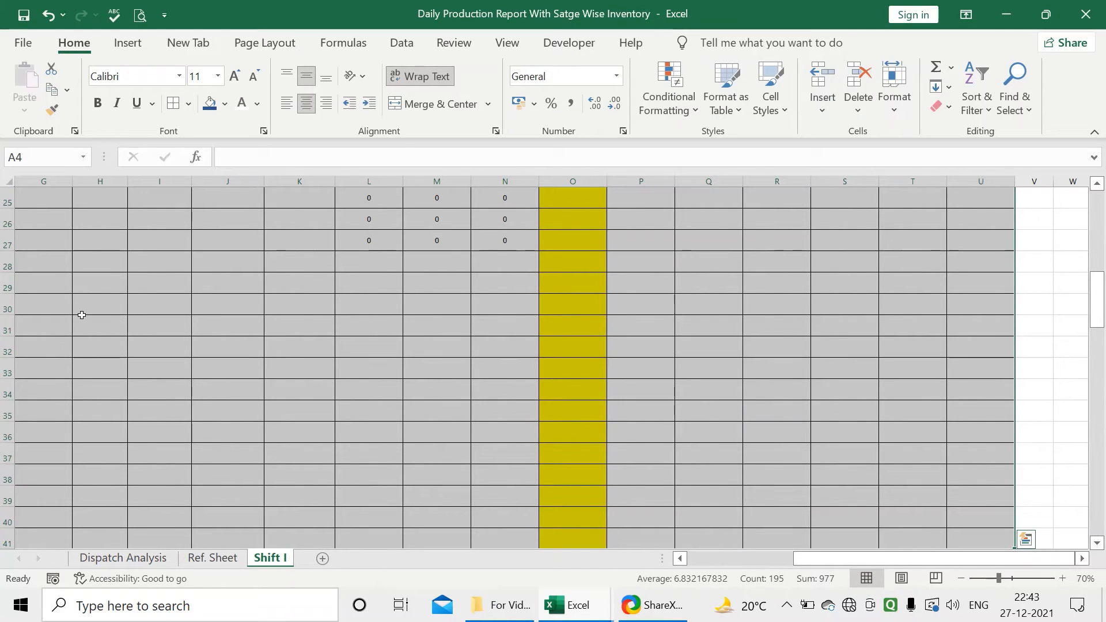
{"action": "scroll", "coordinate": [178, 399], "scroll_direction": "down", "scroll_amount": 14}
{"action": "scroll", "coordinate": [178, 399], "scroll_direction": "down", "scroll_amount": 8}
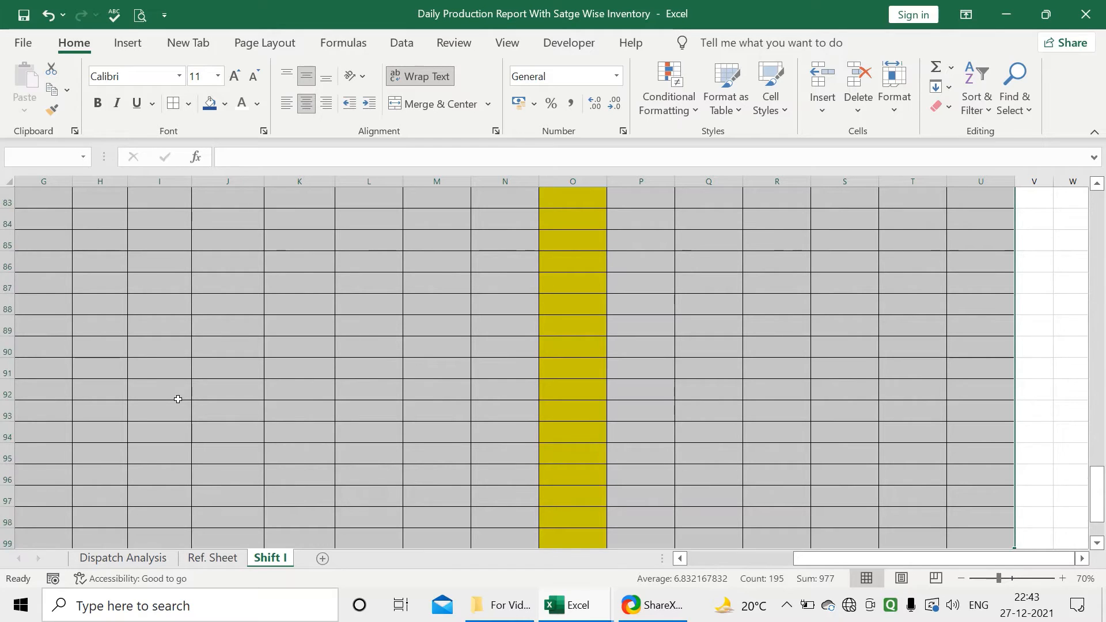
{"action": "key", "text": "shift+Down"}
{"action": "key", "text": "shift+Down"}
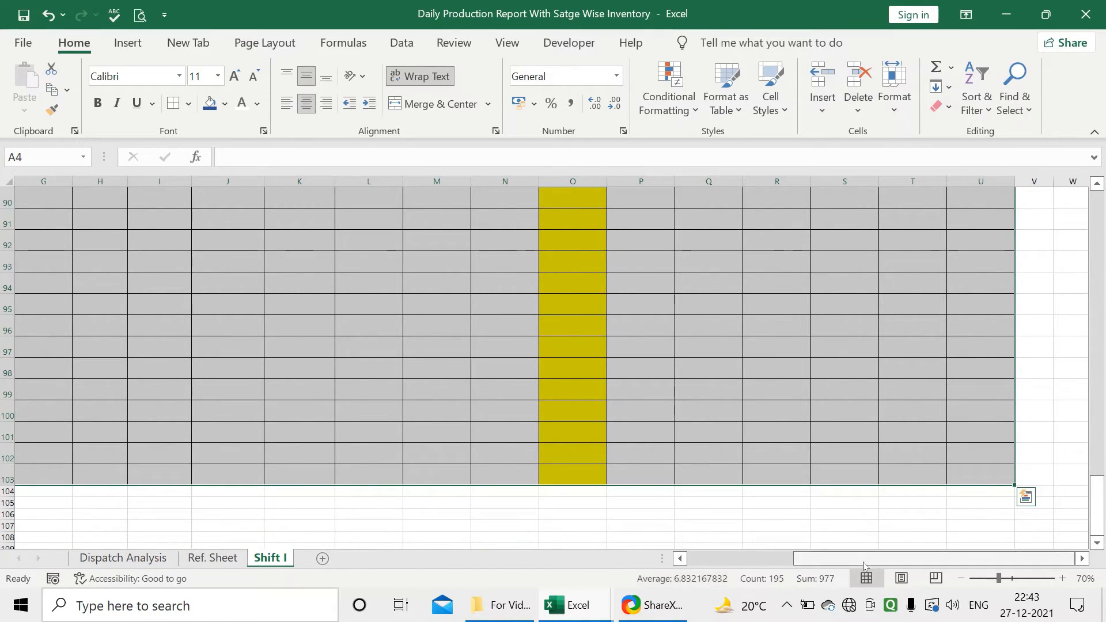
{"action": "left_click_drag", "start_coordinate": [862, 559], "coordinate": [752, 557]}
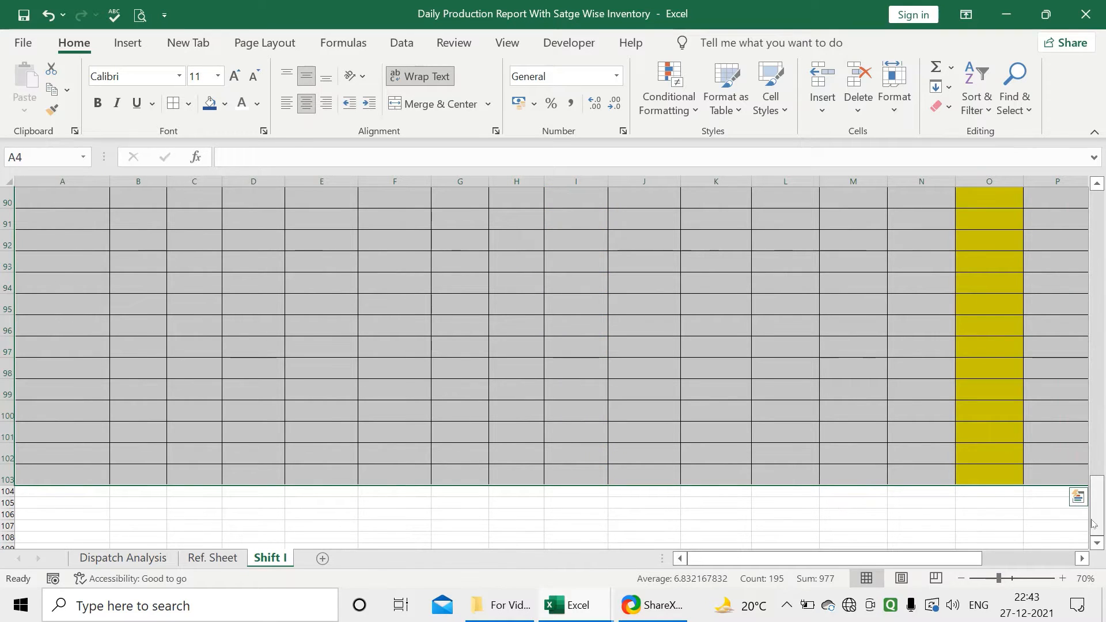
{"action": "left_click_drag", "start_coordinate": [1096, 507], "coordinate": [1096, 183]}
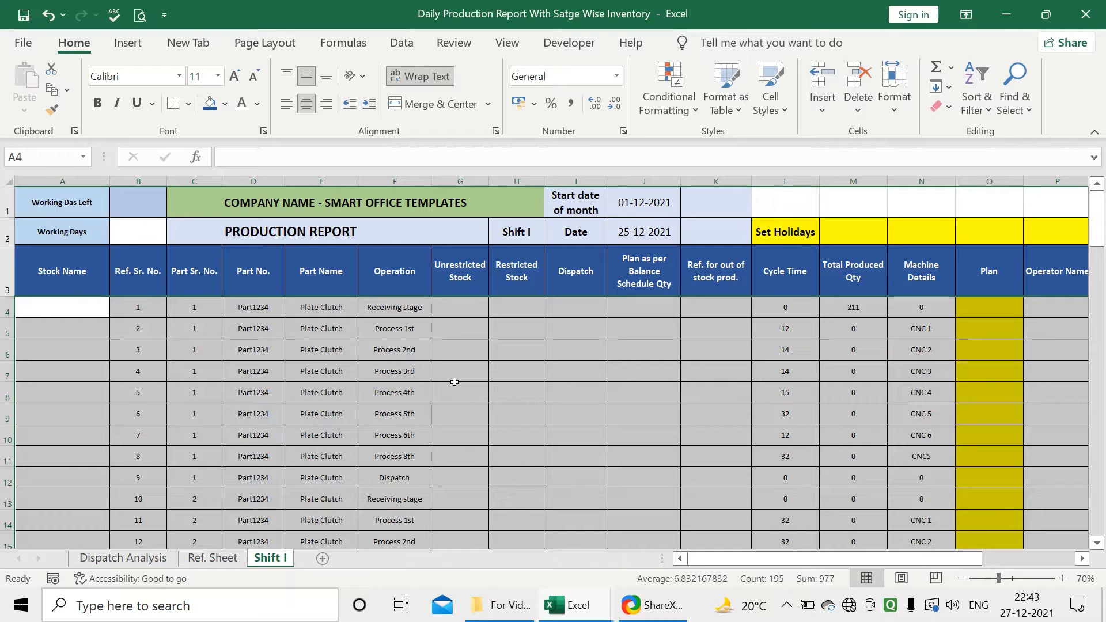
Step: Start a formula-based conditional formatting rule for the selected range with the formula =isodd($C4) on Part Sr. No
{"action": "left_click", "coordinate": [682, 110]}
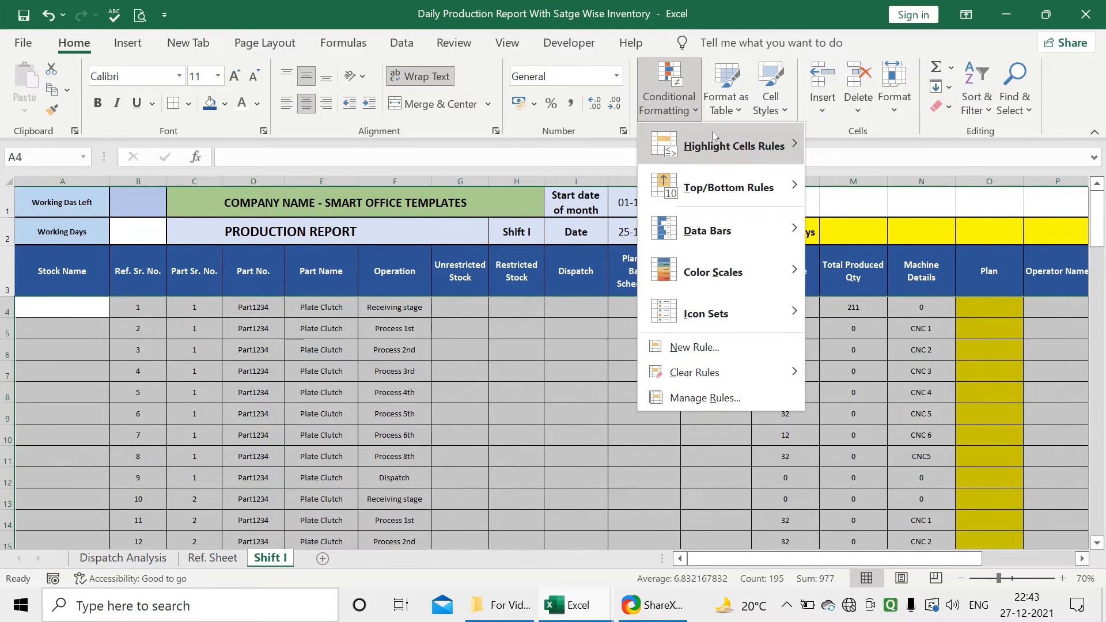
{"action": "left_click", "coordinate": [717, 346]}
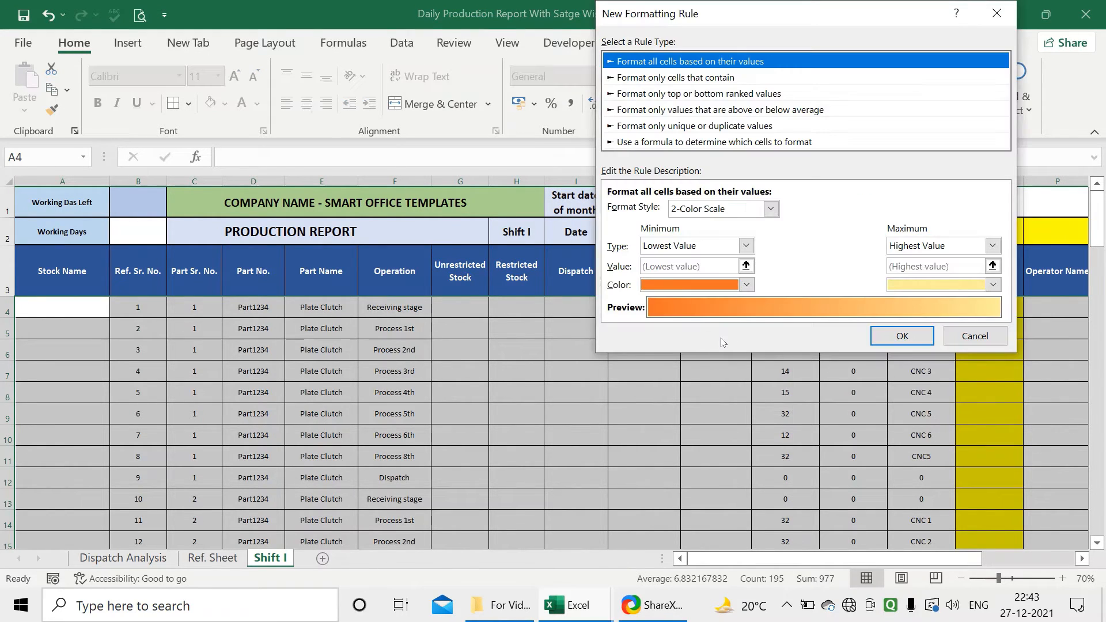
{"action": "left_click", "coordinate": [699, 143]}
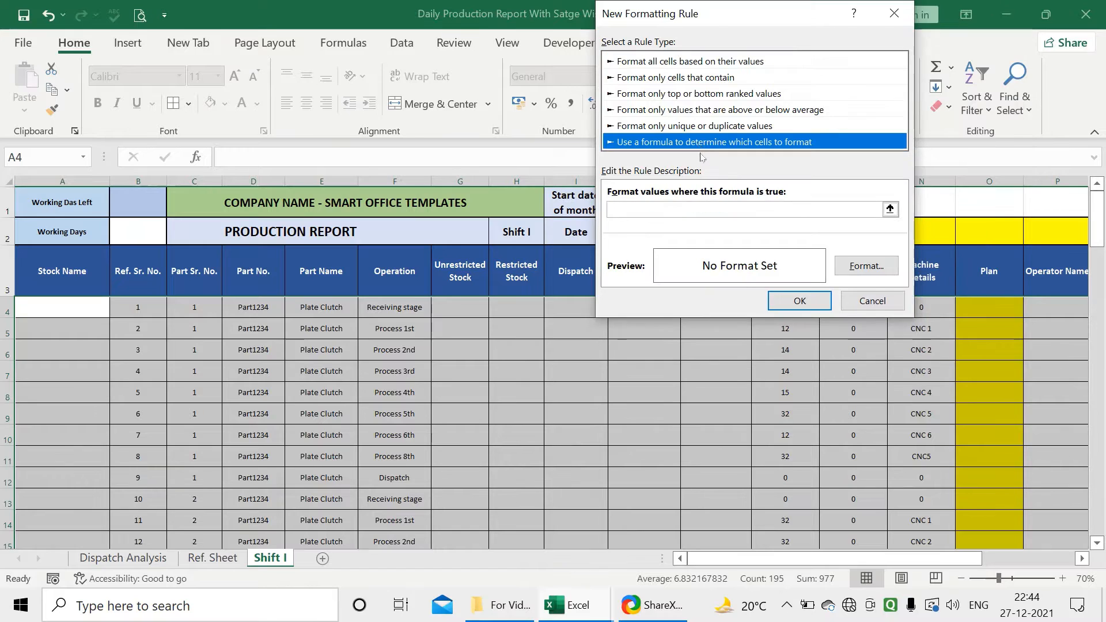
{"action": "left_click", "coordinate": [710, 208]}
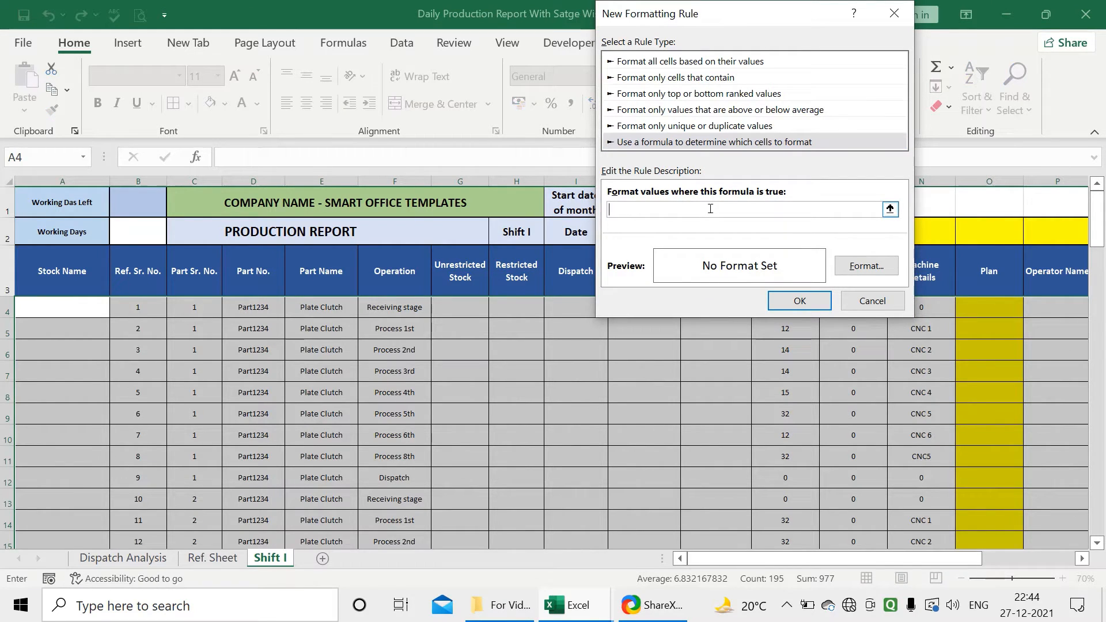
{"action": "type", "text": "=isodd("}
{"action": "left_click", "coordinate": [207, 308]}
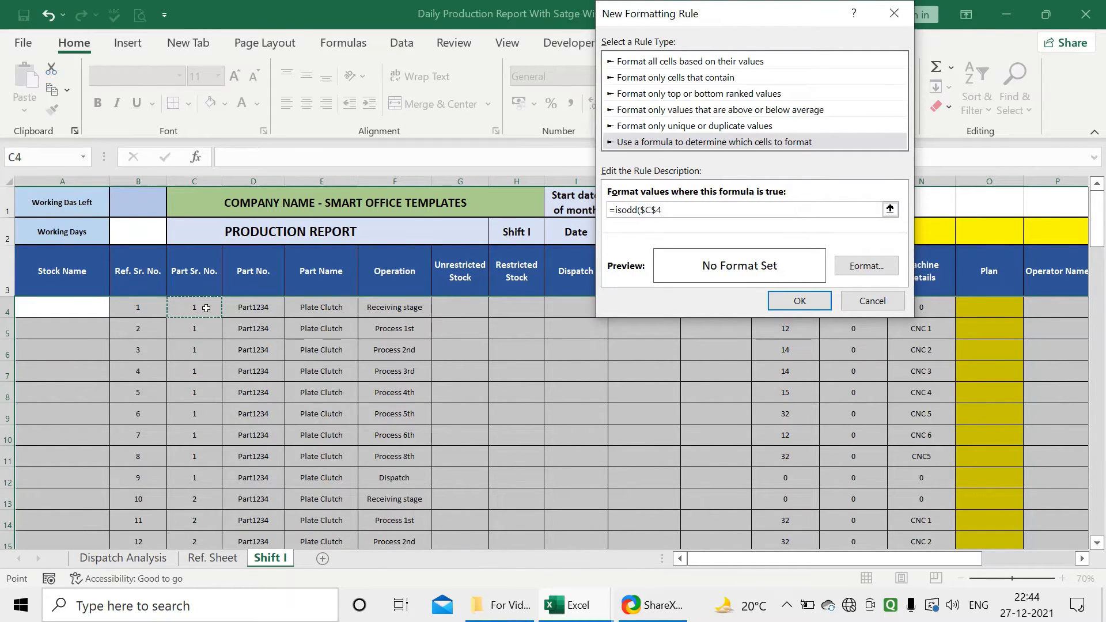
{"action": "key", "text": "BackSpace"}
{"action": "key", "text": "BackSpace"}
Step: Give the odd Part Sr. No. rule a light blue background fill and apply it
{"action": "left_click", "coordinate": [853, 267]}
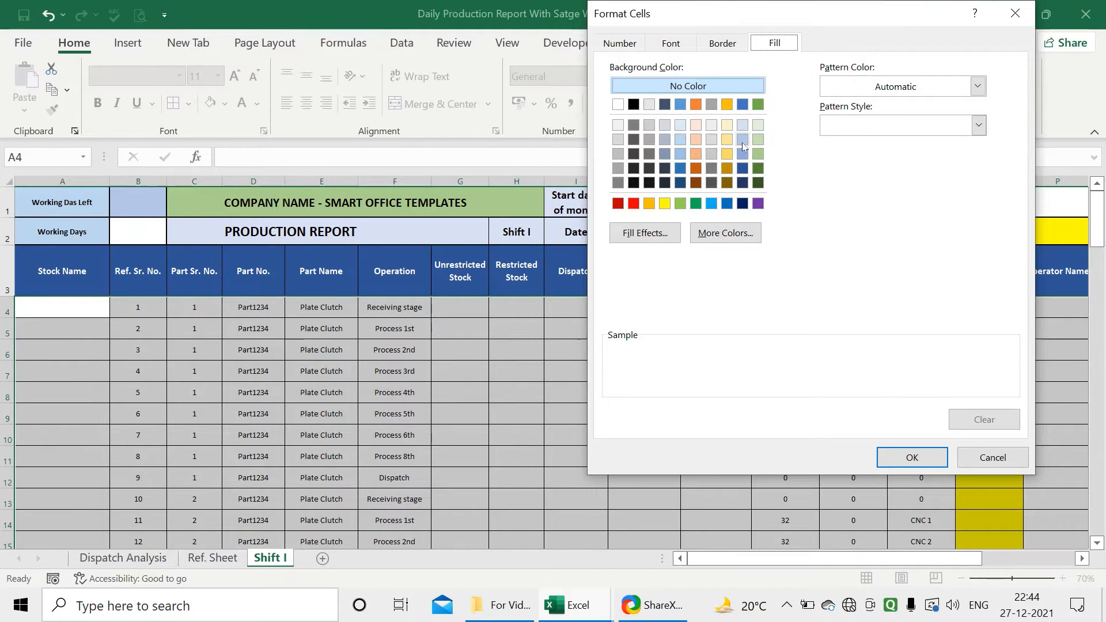
{"action": "left_click", "coordinate": [742, 140]}
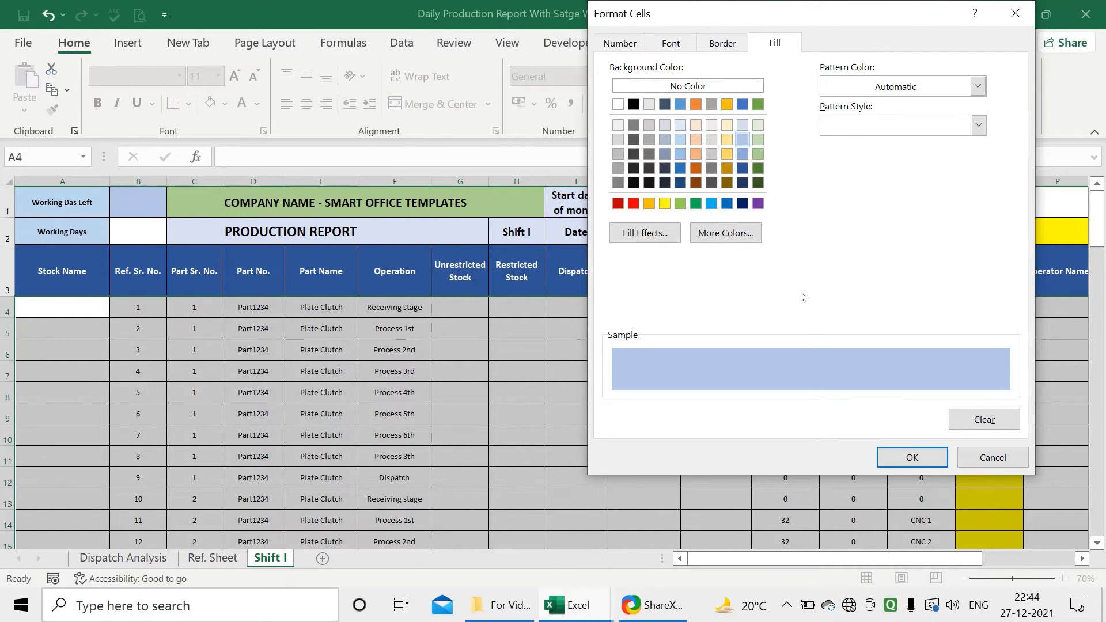
{"action": "left_click", "coordinate": [900, 461]}
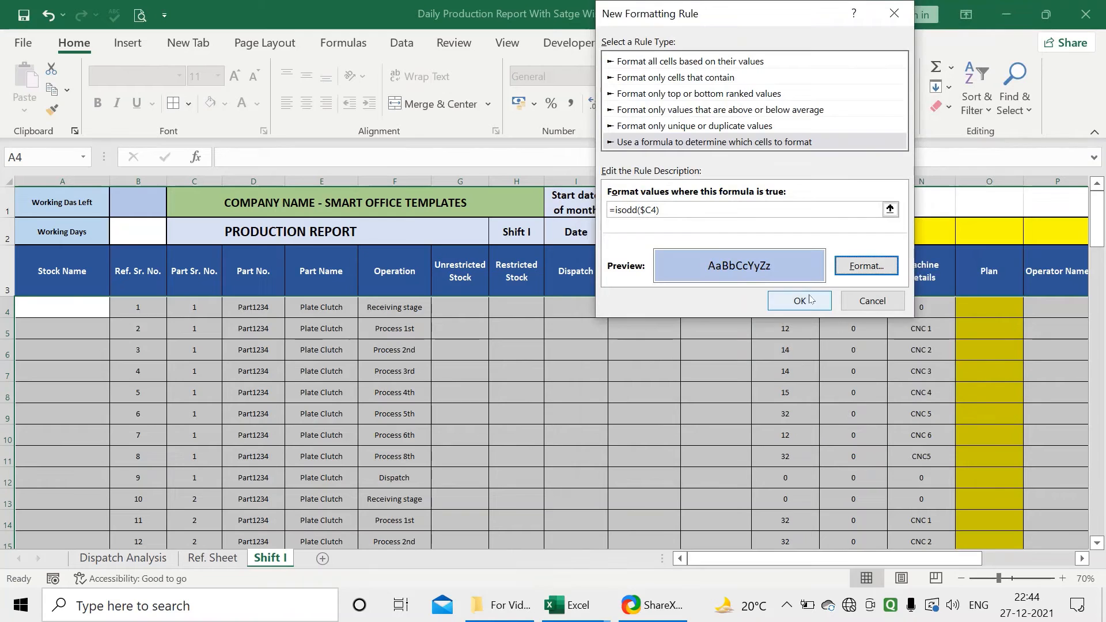
{"action": "left_click", "coordinate": [799, 300]}
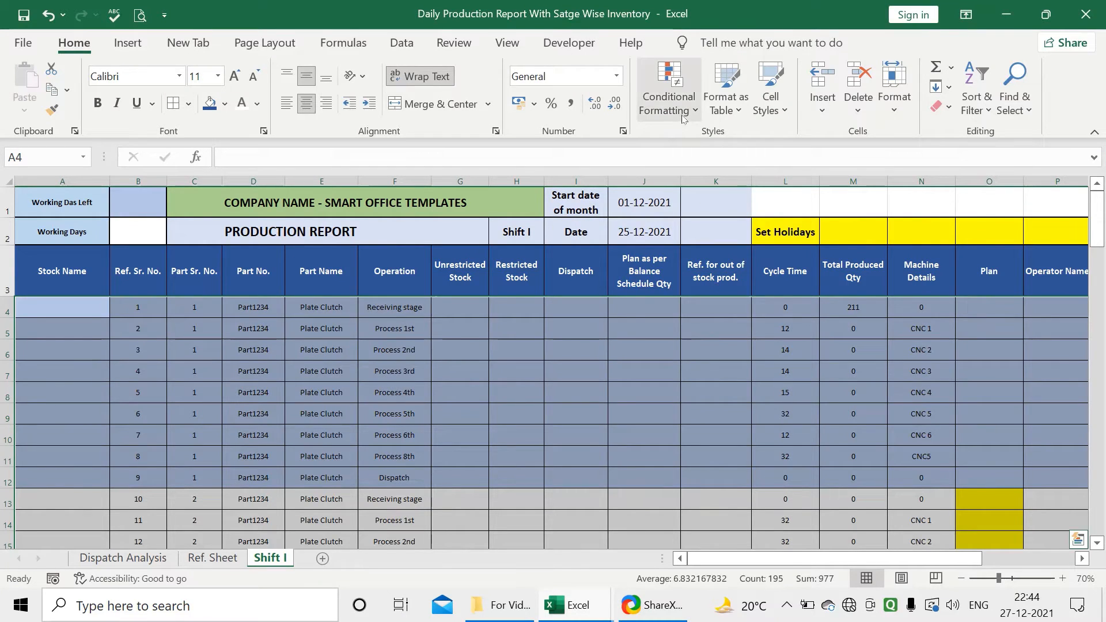
Step: Start a second formula-based conditional formatting rule for the same range with the formula =iseven($C4)
{"action": "left_click", "coordinate": [668, 95]}
{"action": "left_click", "coordinate": [727, 344]}
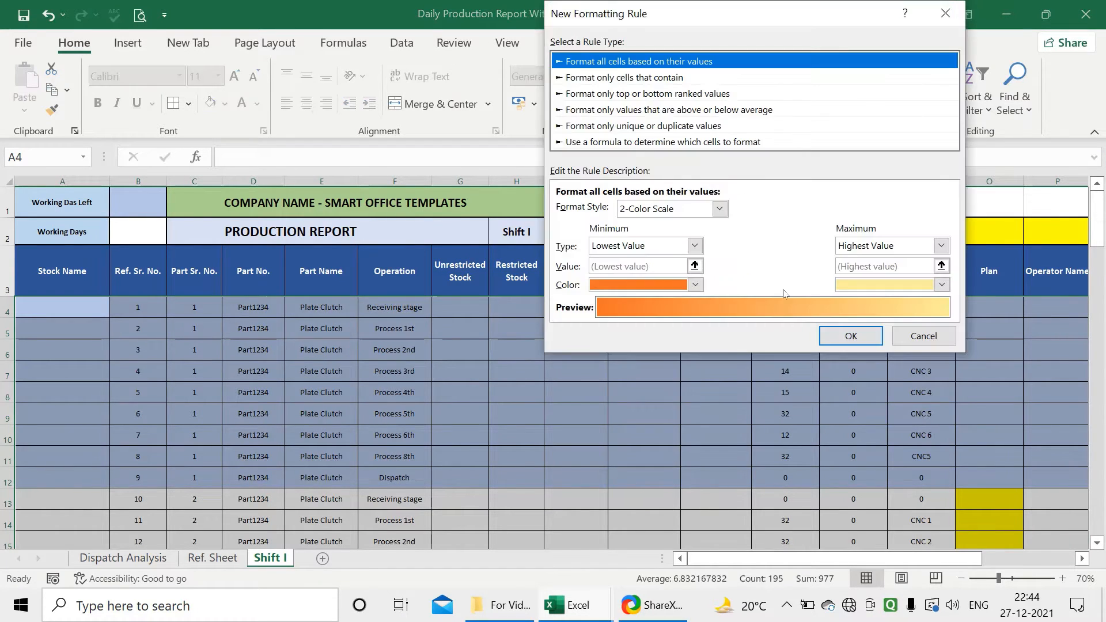
{"action": "left_click", "coordinate": [698, 142]}
{"action": "left_click", "coordinate": [691, 211]}
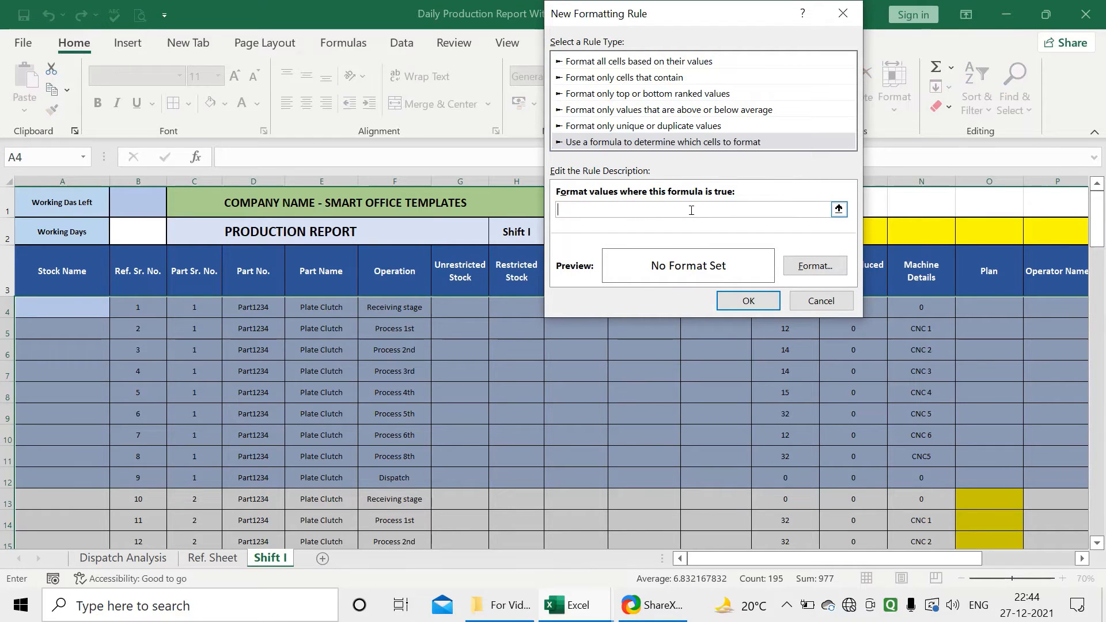
{"action": "type", "text": "=iseven("}
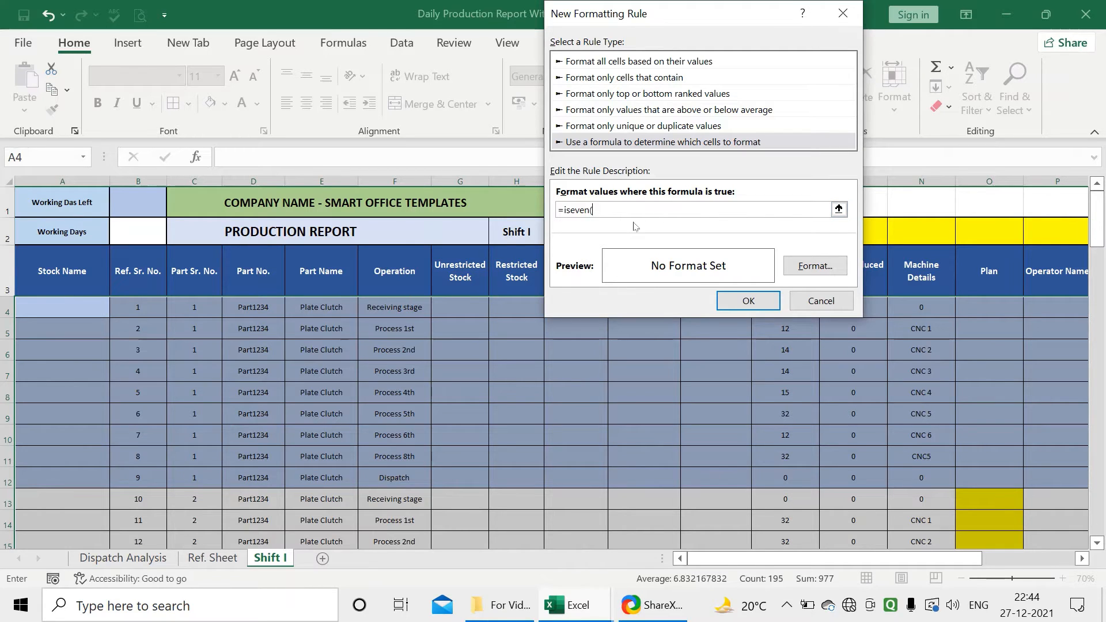
{"action": "left_click", "coordinate": [180, 309]}
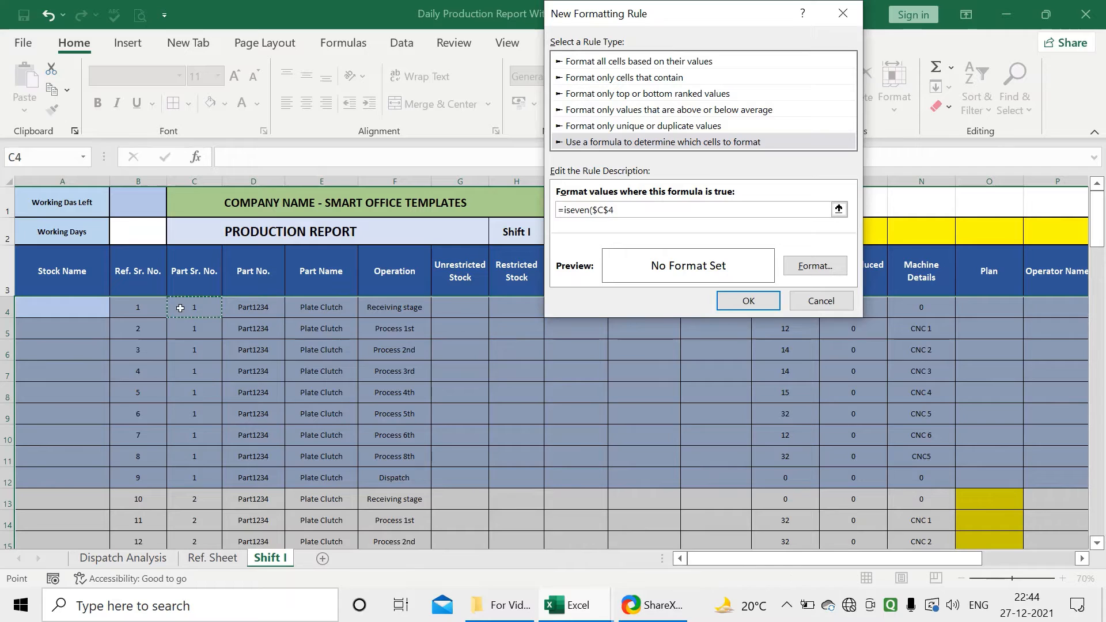
{"action": "key", "text": "BackSpace"}
{"action": "key", "text": "BackSpace"}
{"action": "key", "text": "BackSpace"}
Step: Give the even Part Sr. No. rule a light orange background fill, apply it and check the row banding
{"action": "left_click", "coordinate": [815, 265]}
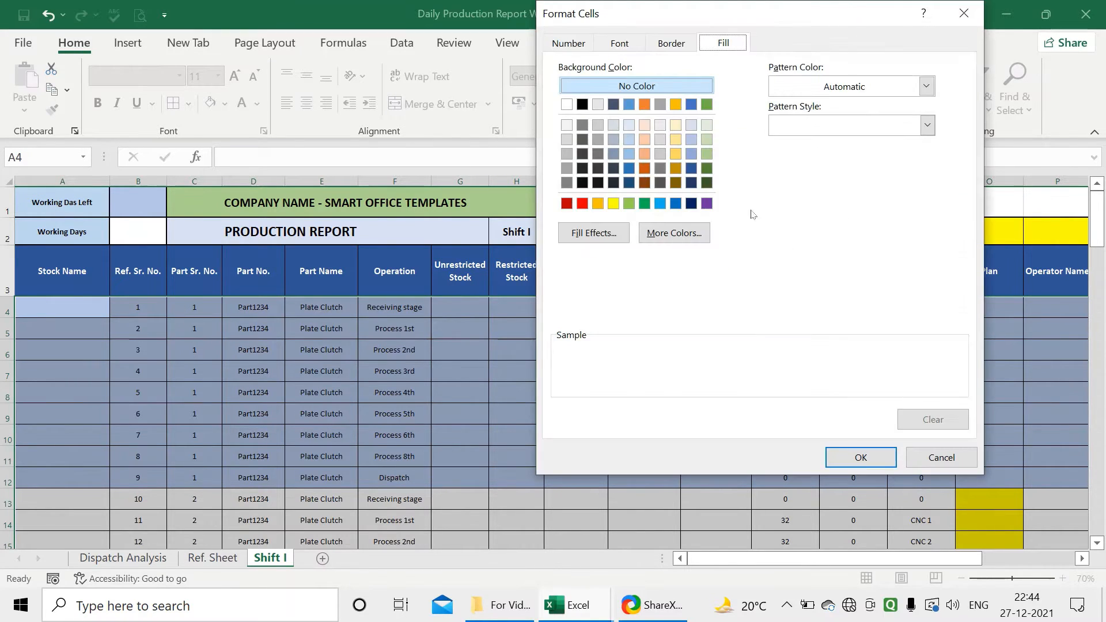
{"action": "left_click", "coordinate": [643, 140]}
{"action": "left_click", "coordinate": [851, 456]}
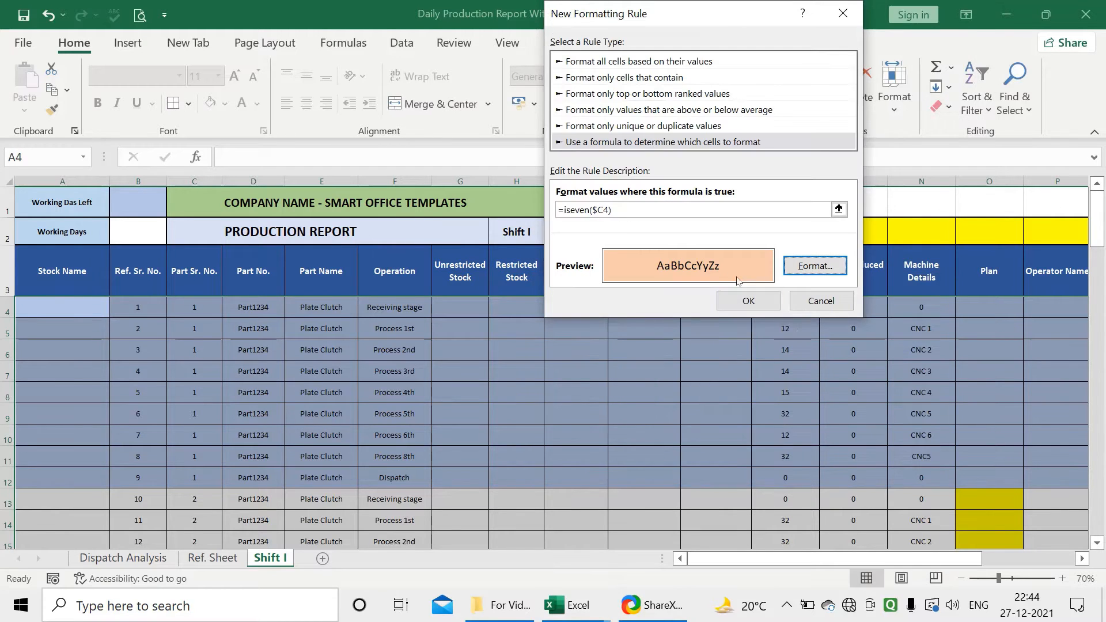
{"action": "left_click", "coordinate": [748, 300]}
{"action": "left_click", "coordinate": [648, 391]}
{"action": "scroll", "coordinate": [646, 396], "scroll_direction": "down", "scroll_amount": 3}
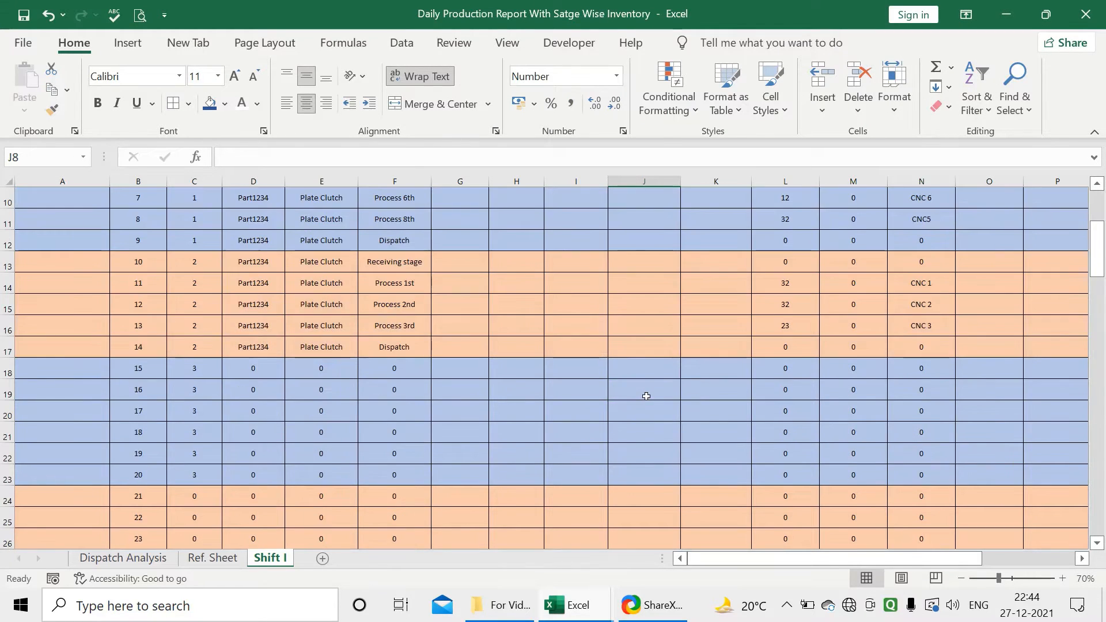
Step: Link the Receiving stage's Unrestricted Stock in G4 to its Unrestricted Produced Qty with the formula =Q4
{"action": "scroll", "coordinate": [646, 396], "scroll_direction": "down", "scroll_amount": 5}
{"action": "scroll", "coordinate": [646, 396], "scroll_direction": "up", "scroll_amount": 8}
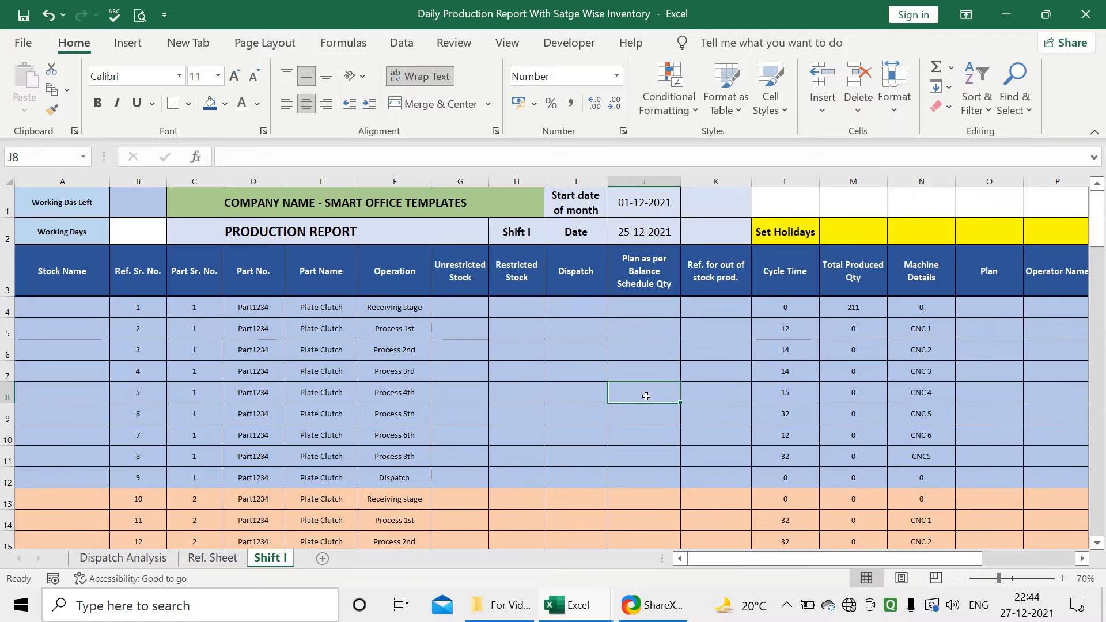
{"action": "scroll", "coordinate": [646, 396], "scroll_direction": "down", "scroll_amount": 1}
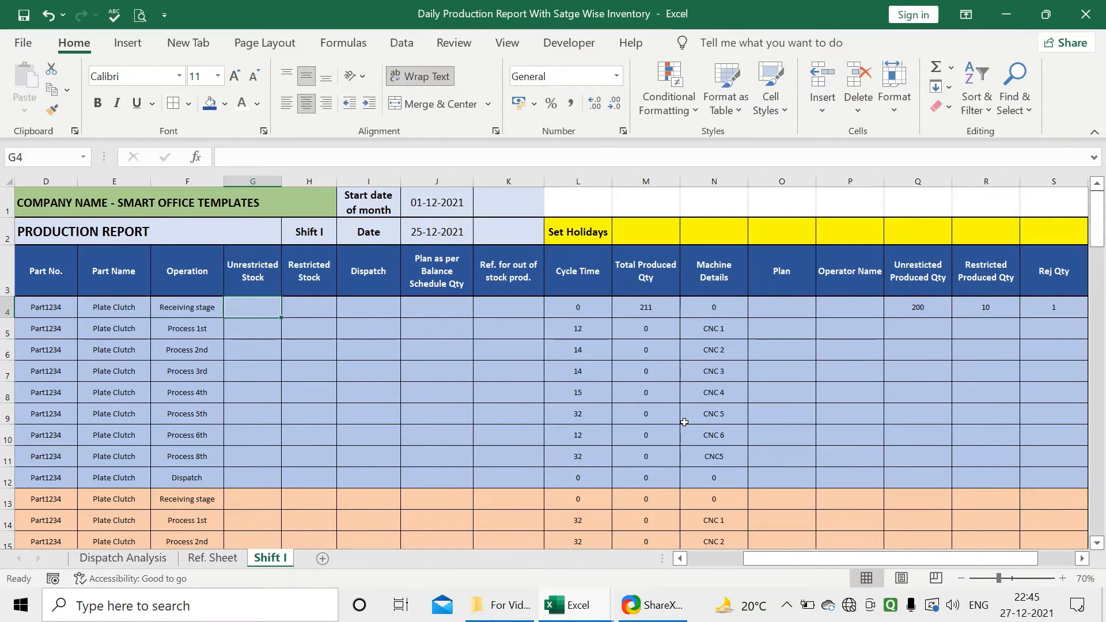
{"action": "type", "text": "="}
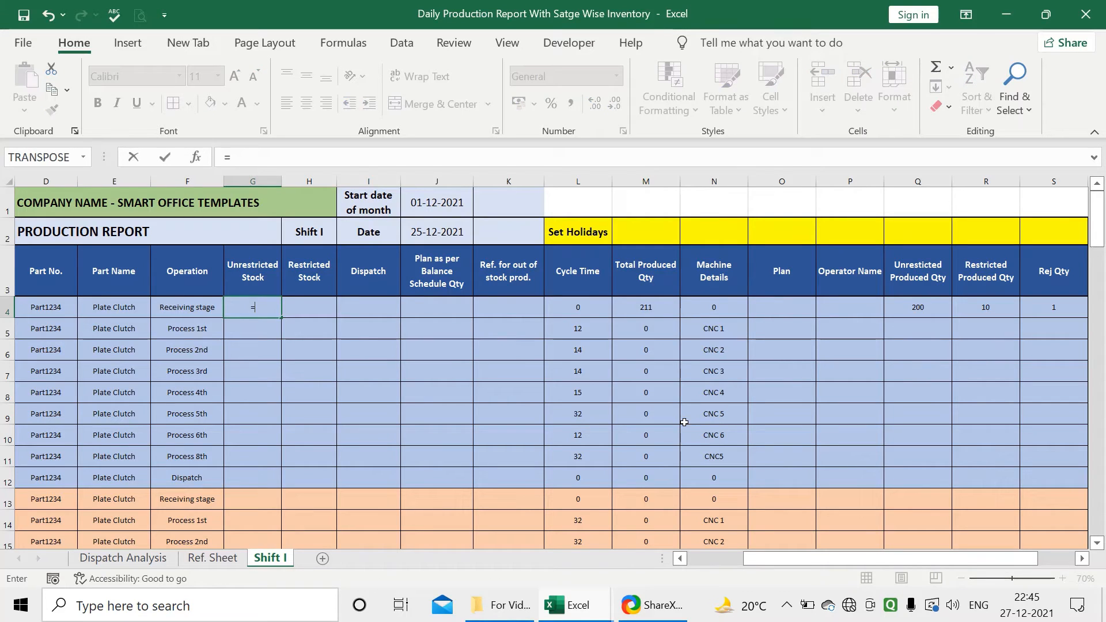
{"action": "left_click", "coordinate": [931, 308]}
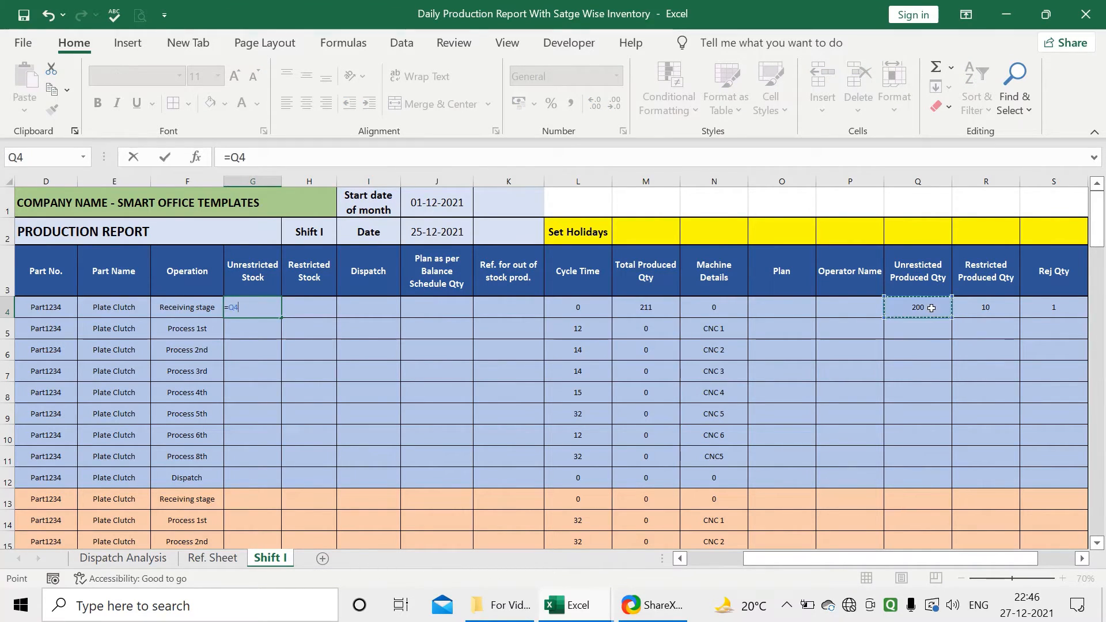
{"action": "key", "text": "Return"}
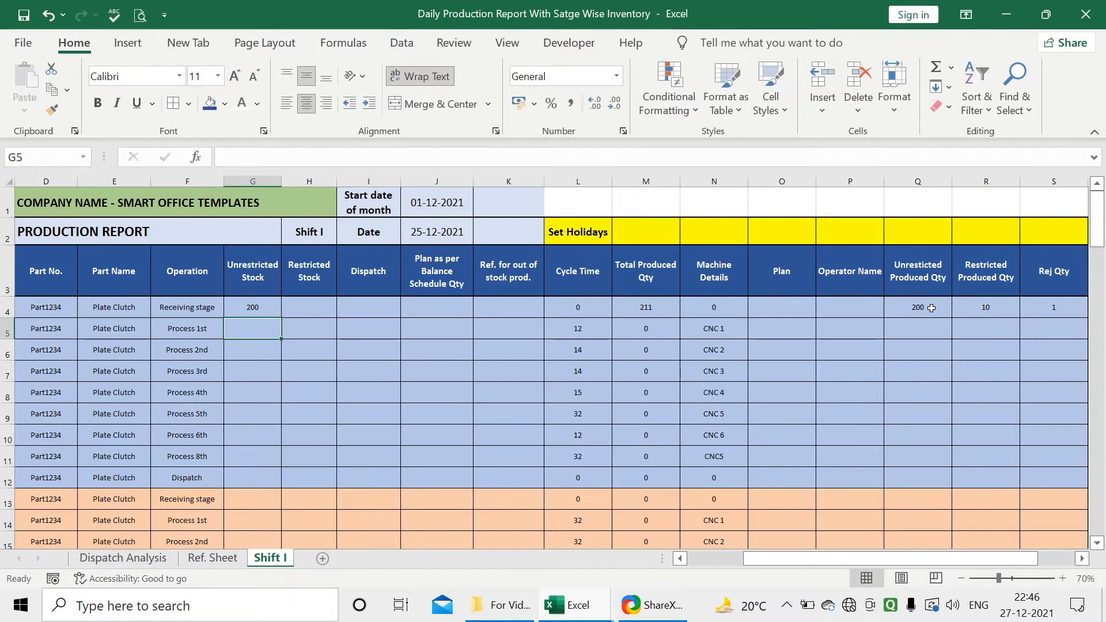
{"action": "left_click", "coordinate": [932, 308]}
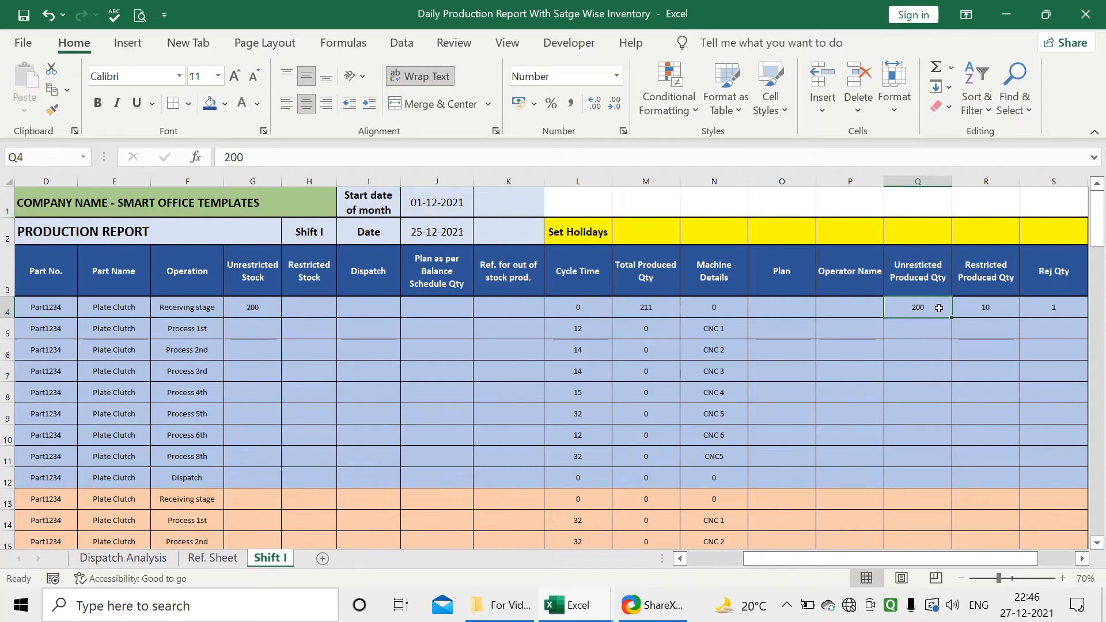
Step: Extend the G4 formula by adding a VLOOKUP that uses the Ref. Sr. No. in B4 as its lookup value
{"action": "left_click", "coordinate": [268, 310]}
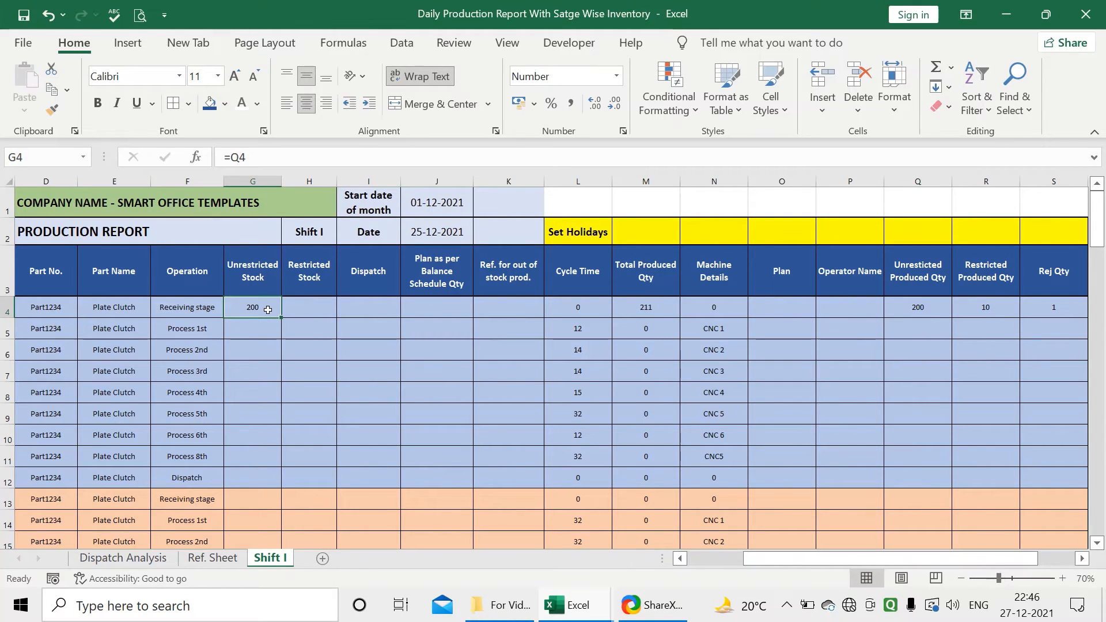
{"action": "left_click", "coordinate": [264, 160]}
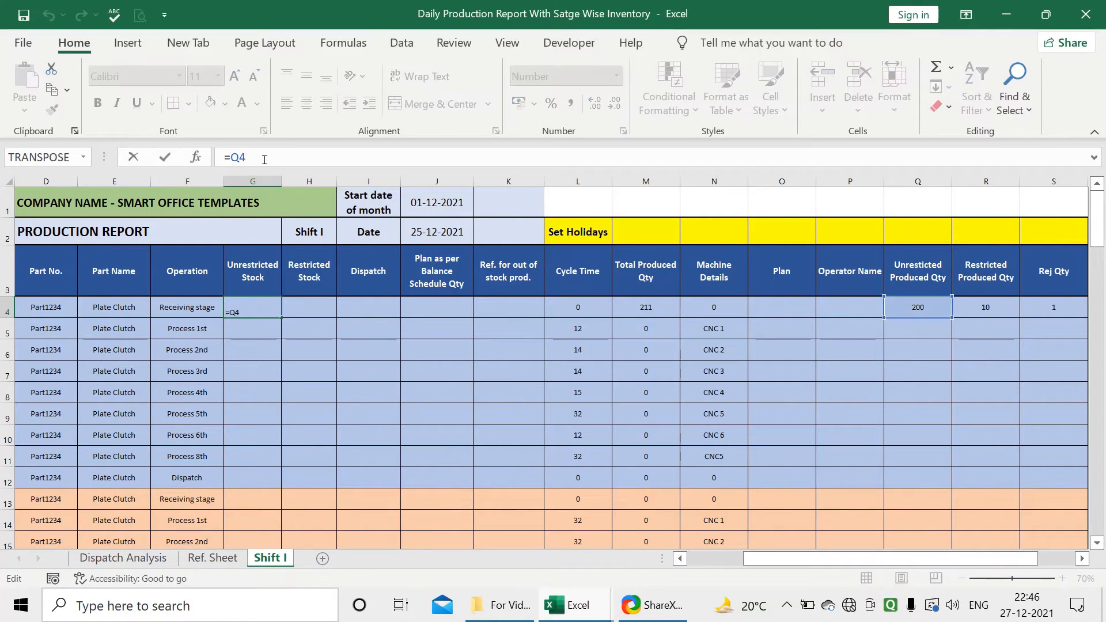
{"action": "type", "text": "+vl"}
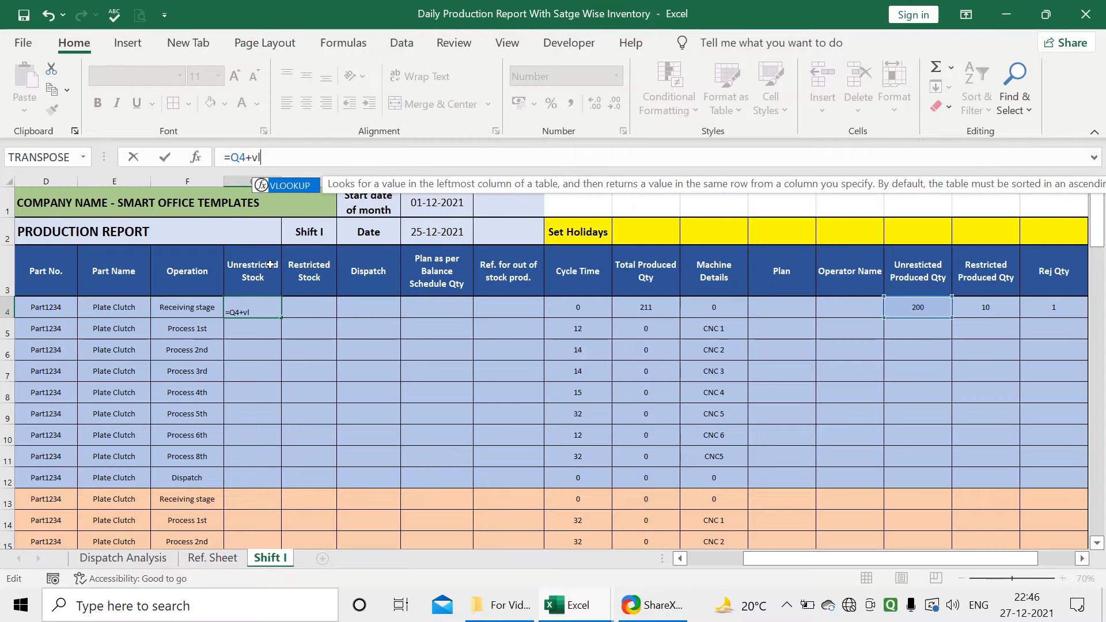
{"action": "double_click", "coordinate": [303, 186]}
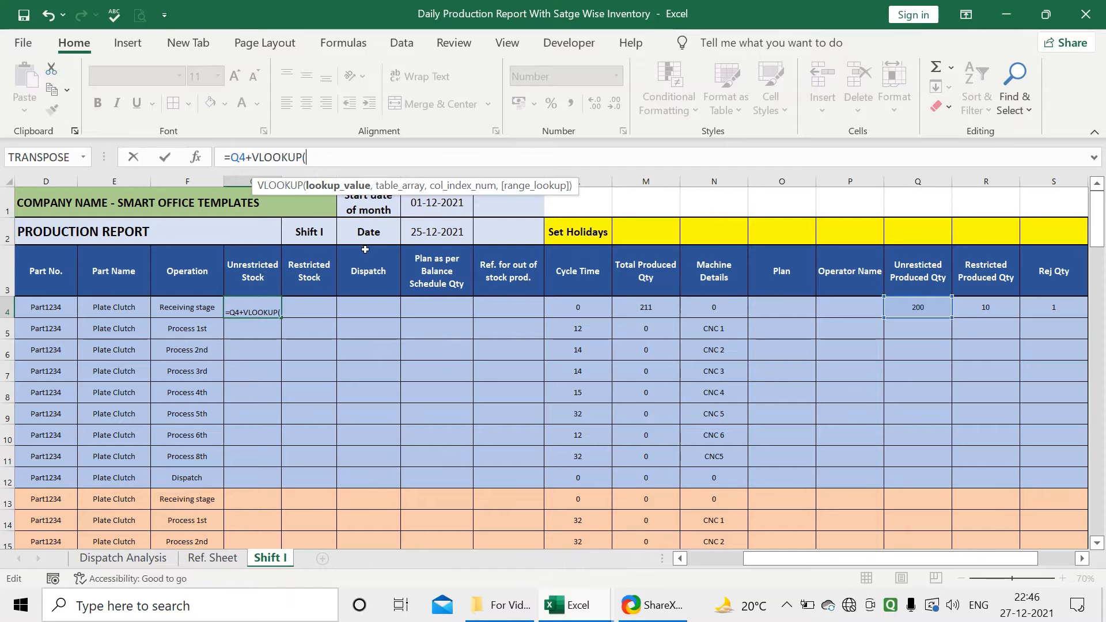
{"action": "left_click_drag", "start_coordinate": [852, 559], "coordinate": [797, 559]}
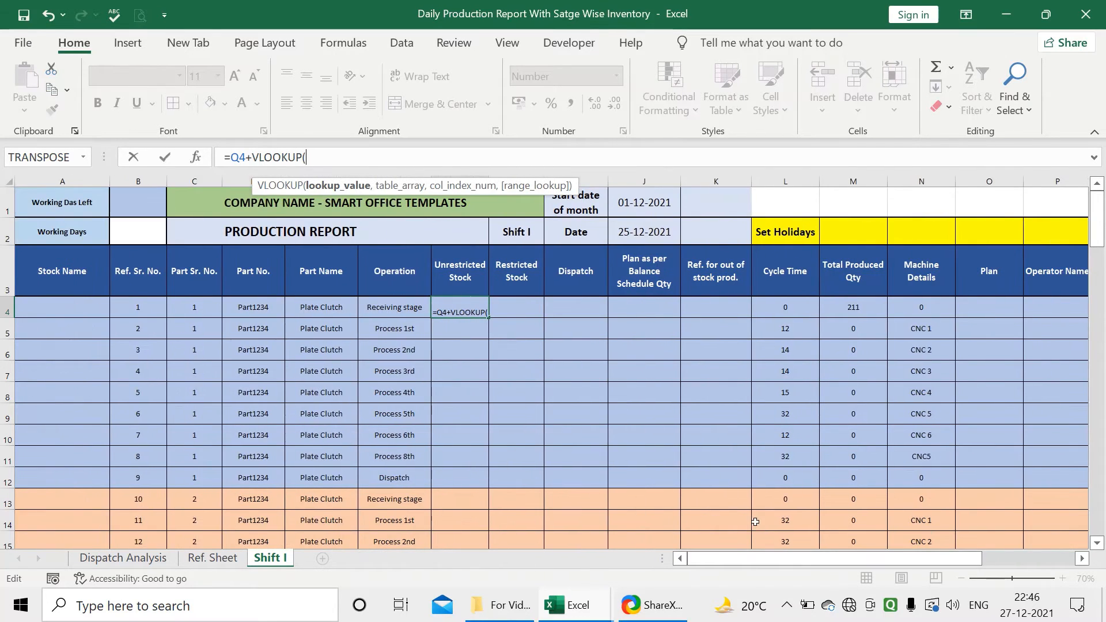
{"action": "left_click", "coordinate": [157, 305]}
{"action": "type", "text": ","}
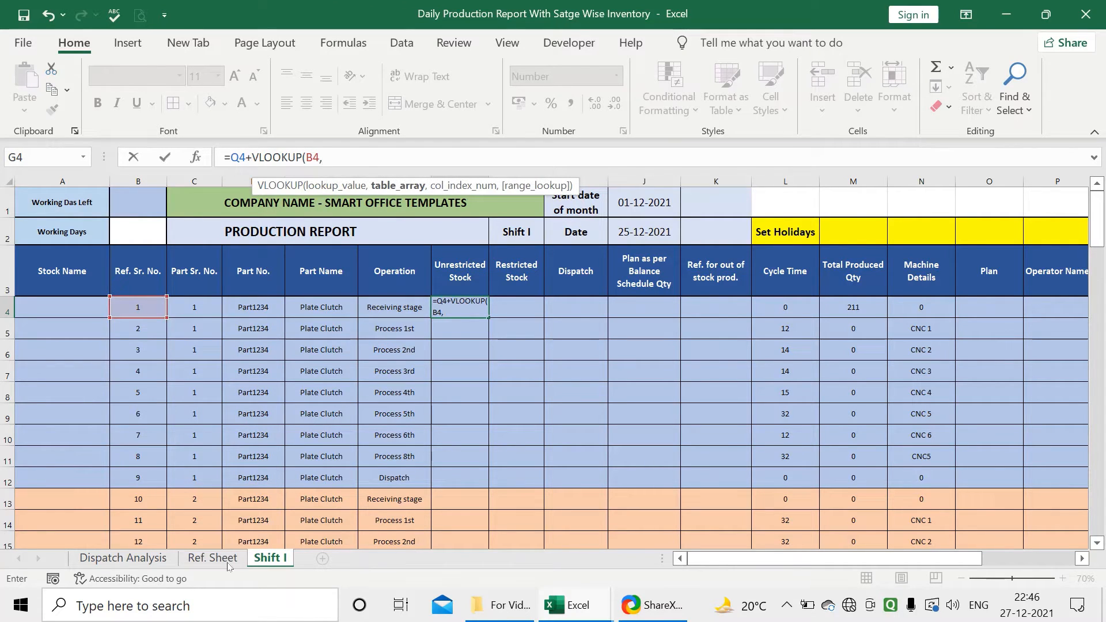
Step: Complete the G4 VLOOKUP with columns A:F of the Ref. Sheet as table, column index 6 and exact match 0
{"action": "left_click", "coordinate": [209, 558]}
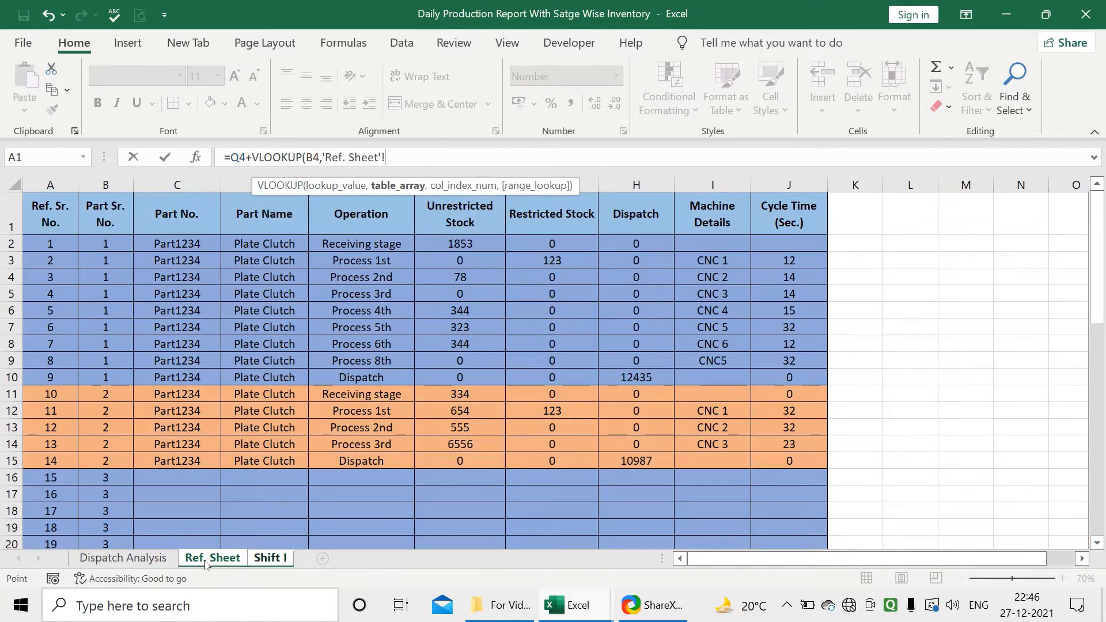
{"action": "left_click_drag", "start_coordinate": [50, 184], "coordinate": [46, 236]}
{"action": "left_click_drag", "start_coordinate": [59, 248], "coordinate": [436, 246]}
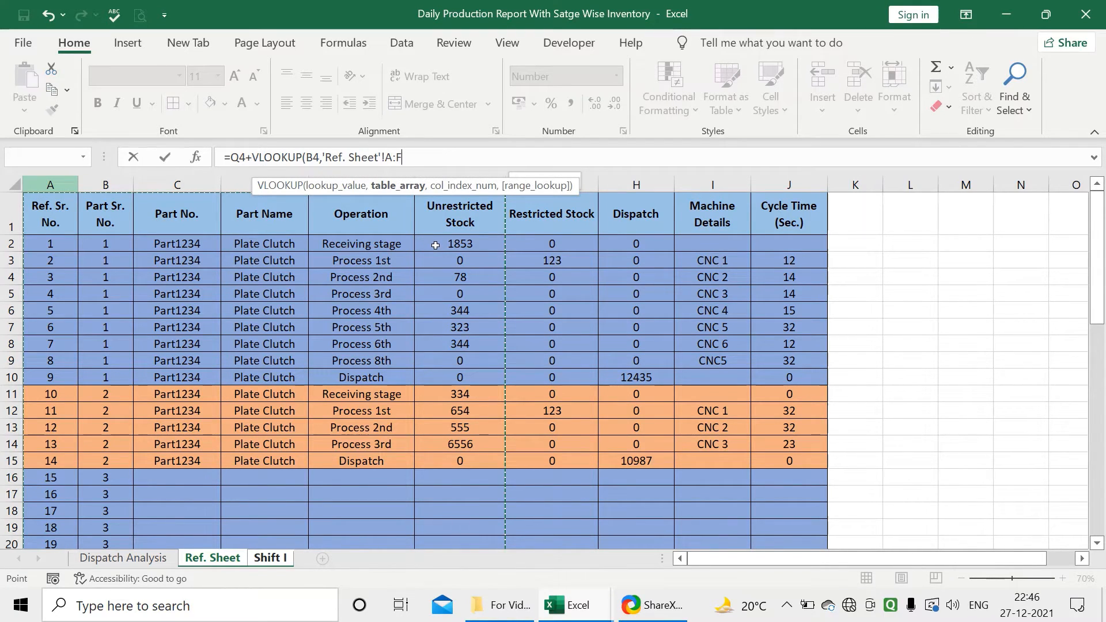
{"action": "type", "text": ",6"}
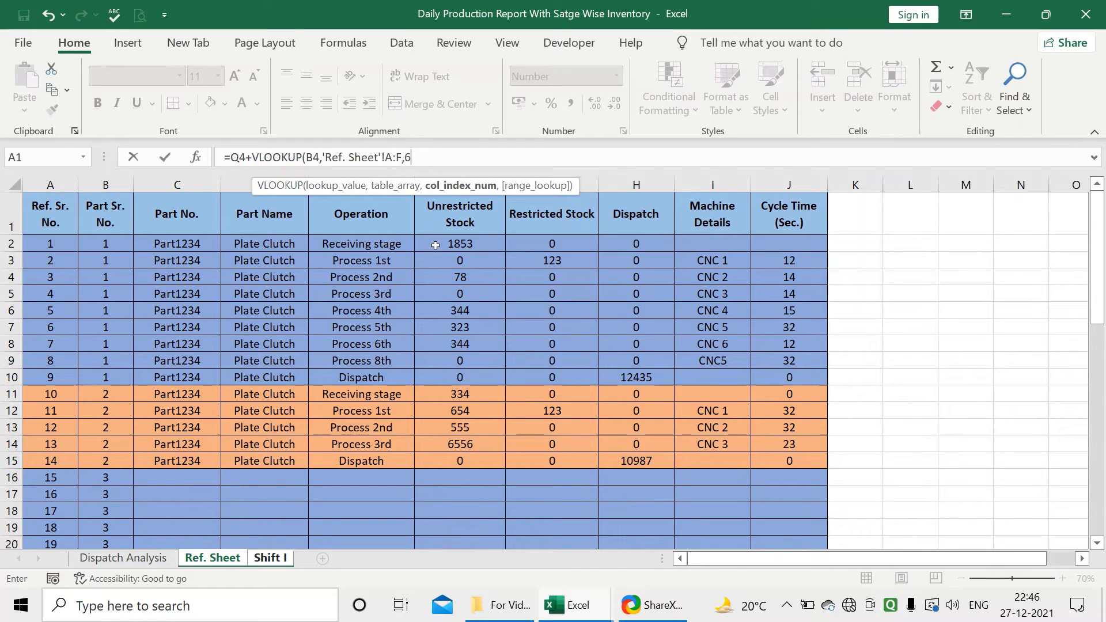
{"action": "type", "text": ","}
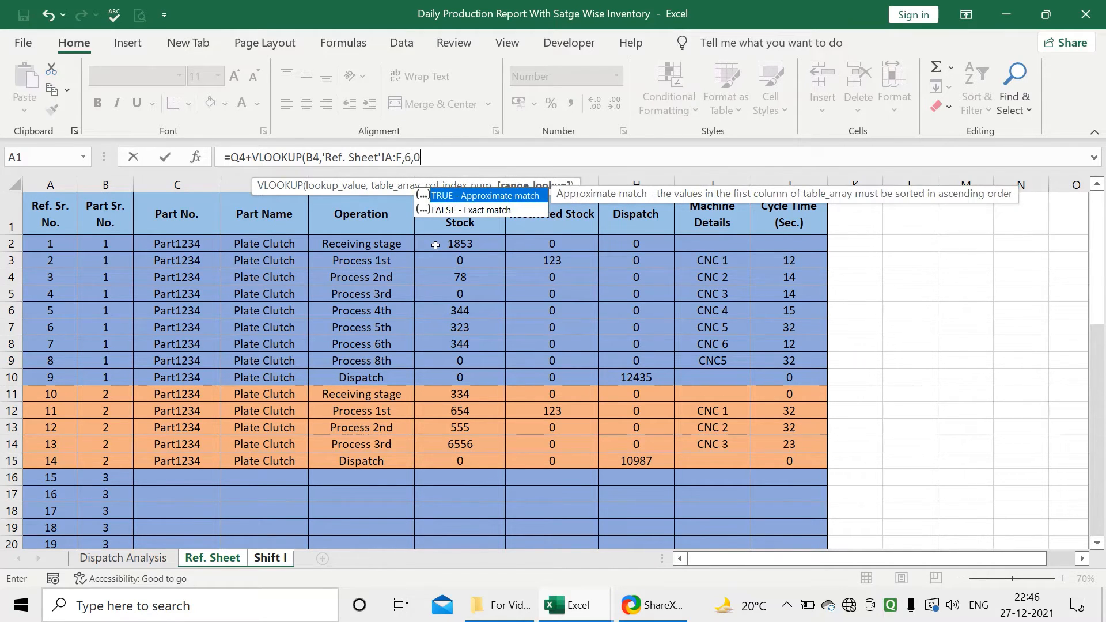
{"action": "type", "text": "0"}
{"action": "key", "text": "Return"}
{"action": "left_click", "coordinate": [524, 370]}
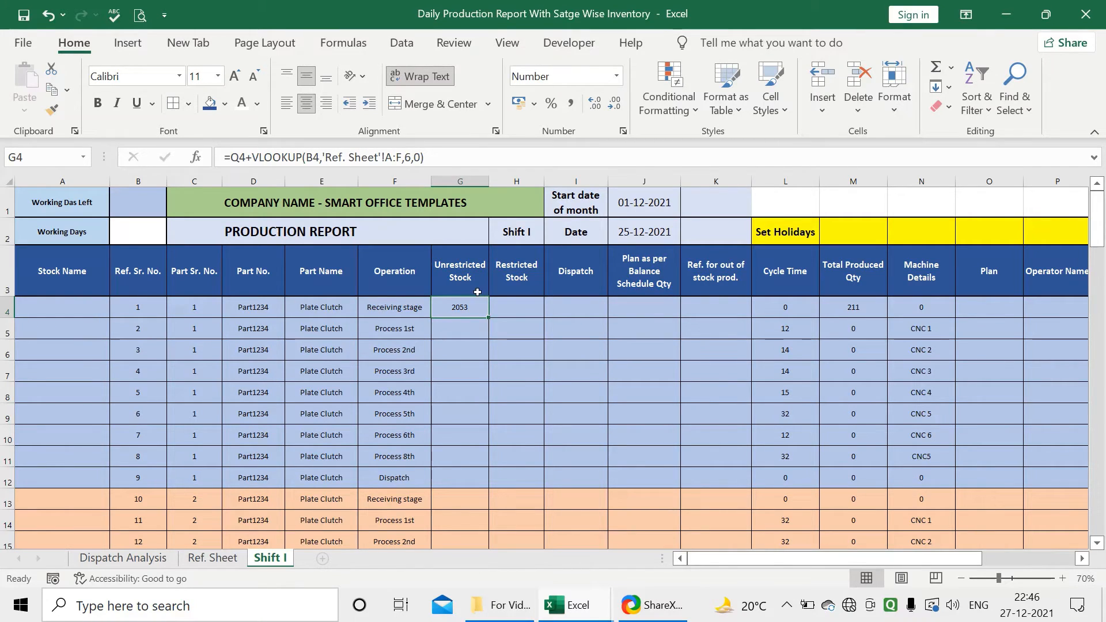
Step: Enter 200 as the Unrestricted Produced Qty for Process 1st in Q5
{"action": "left_click_drag", "start_coordinate": [947, 557], "coordinate": [979, 557]}
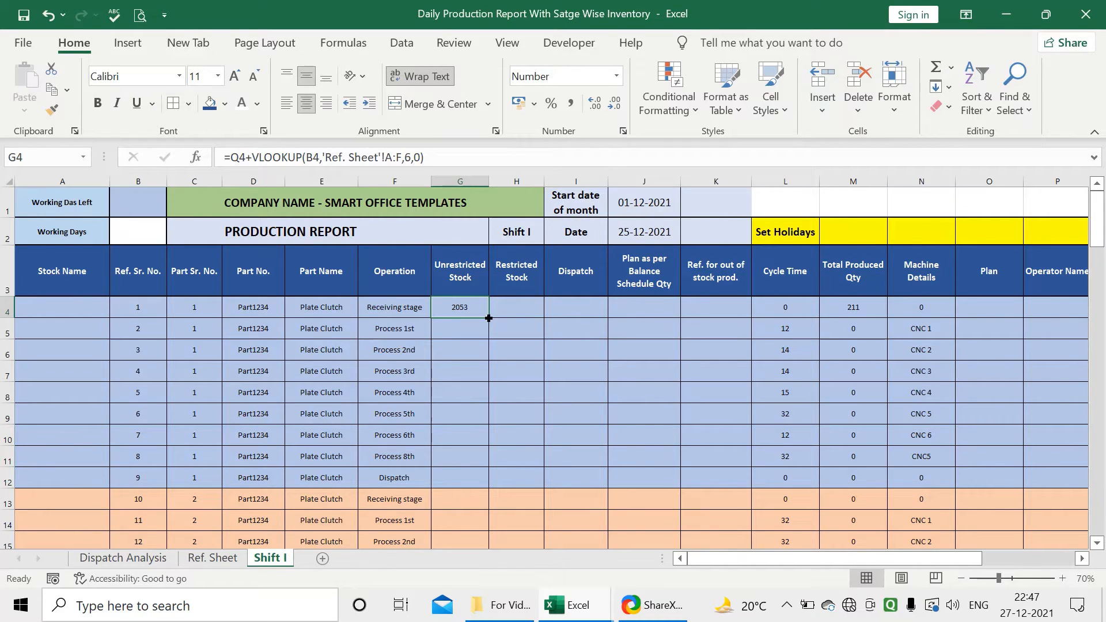
{"action": "left_click_drag", "start_coordinate": [780, 558], "coordinate": [853, 563]}
{"action": "left_click", "coordinate": [851, 328]}
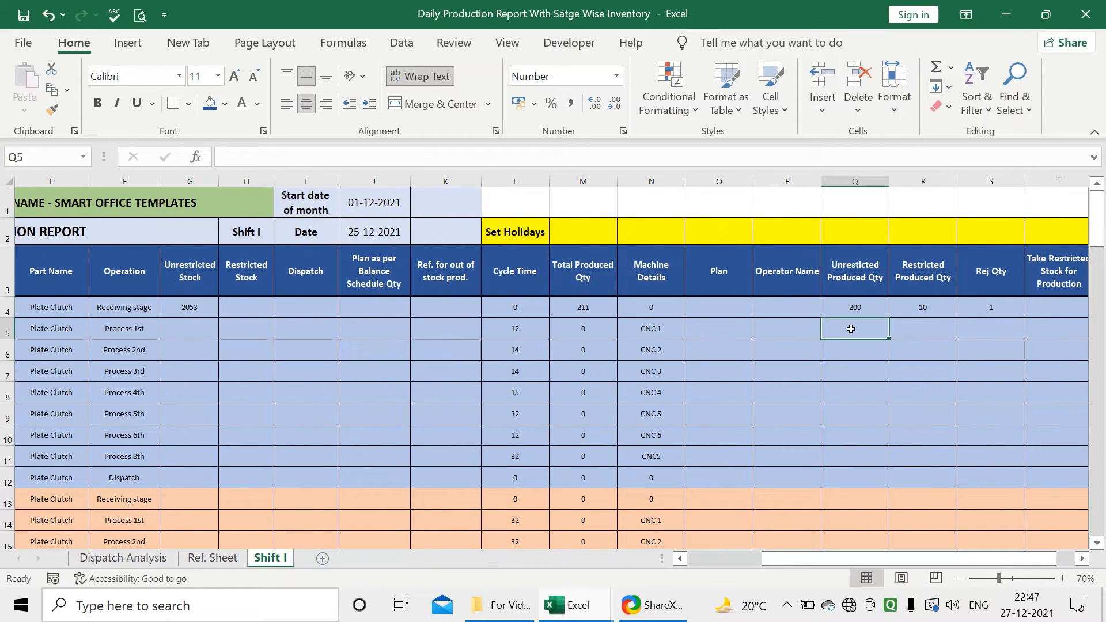
{"action": "type", "text": "200"}
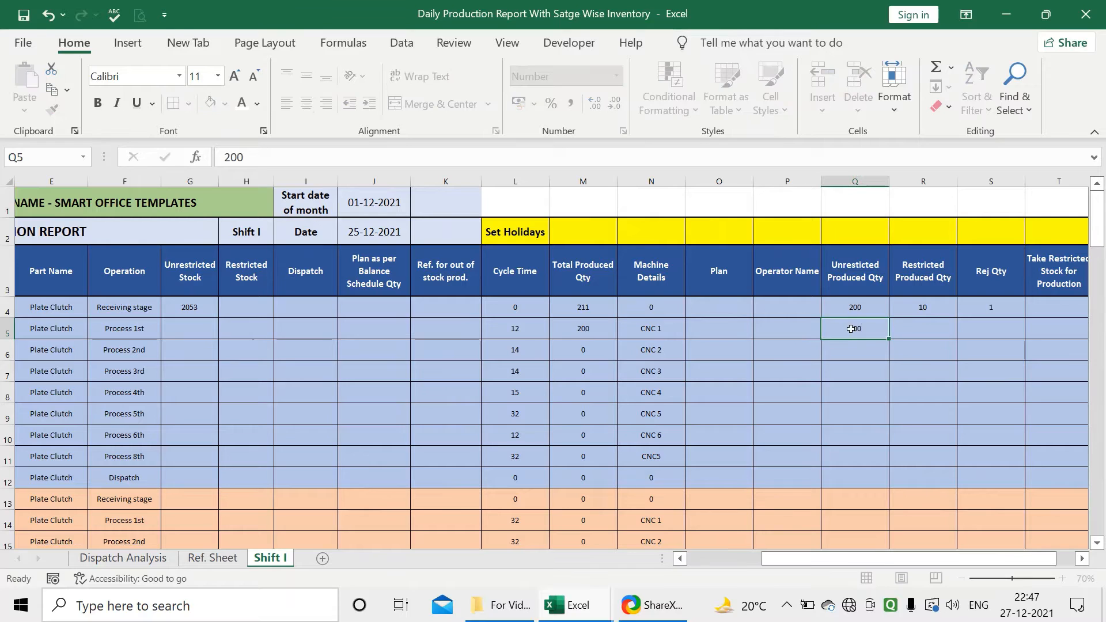
{"action": "key", "text": "Return"}
{"action": "left_click", "coordinate": [851, 329]}
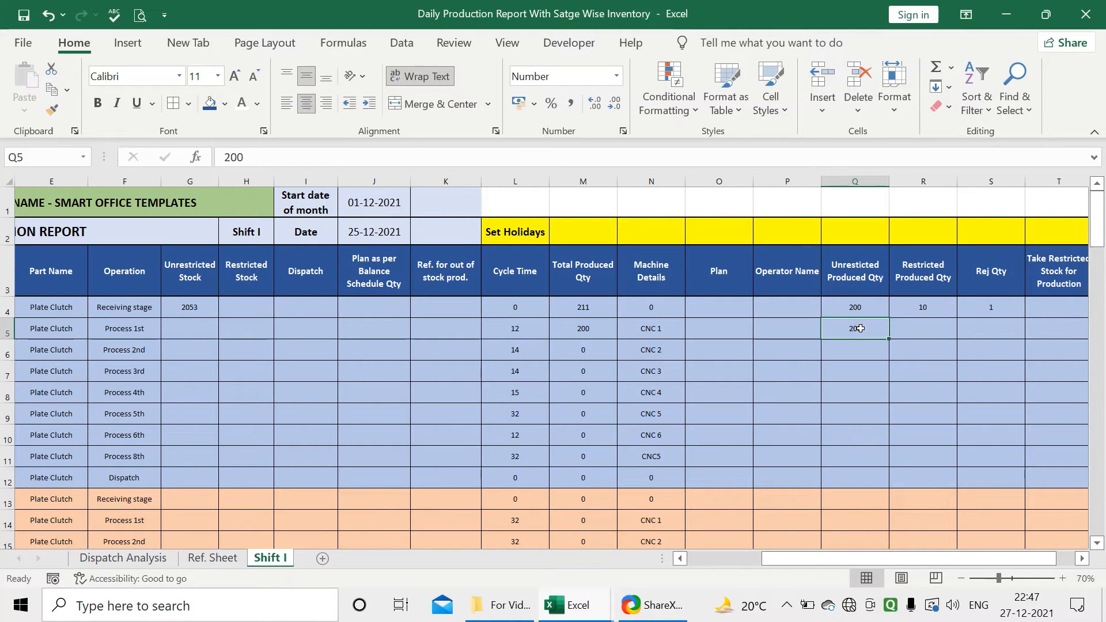
Step: Subtract the Process 1st Unrestricted Produced Qty, Q5, at the end of the Receiving stage's Unrestricted Stock formula in G4
{"action": "left_click", "coordinate": [168, 309]}
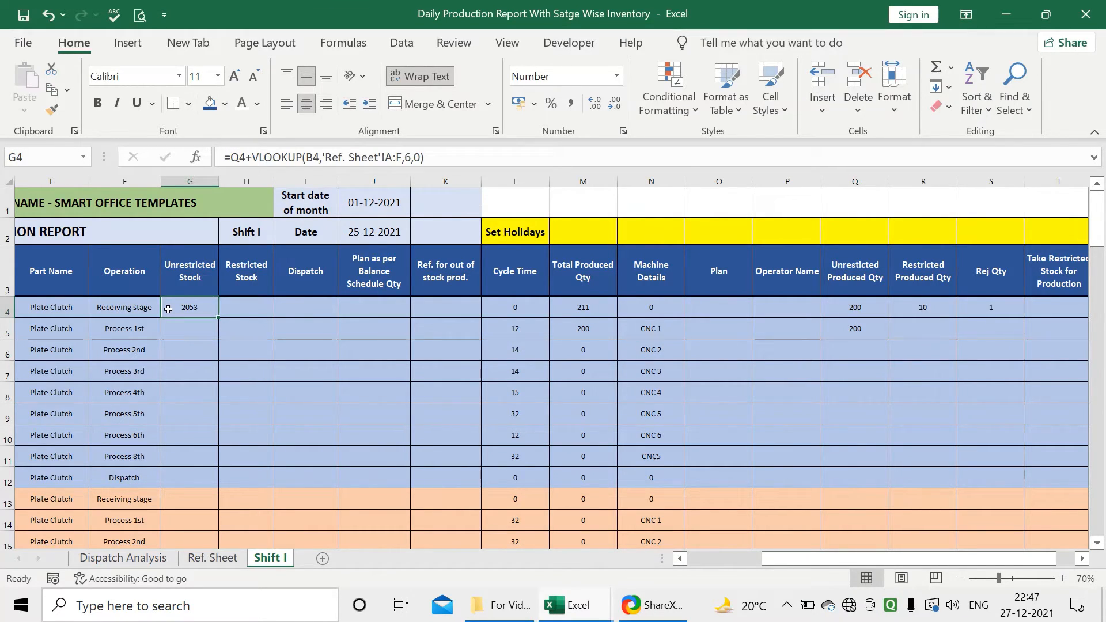
{"action": "left_click", "coordinate": [437, 157]}
{"action": "type", "text": "-"}
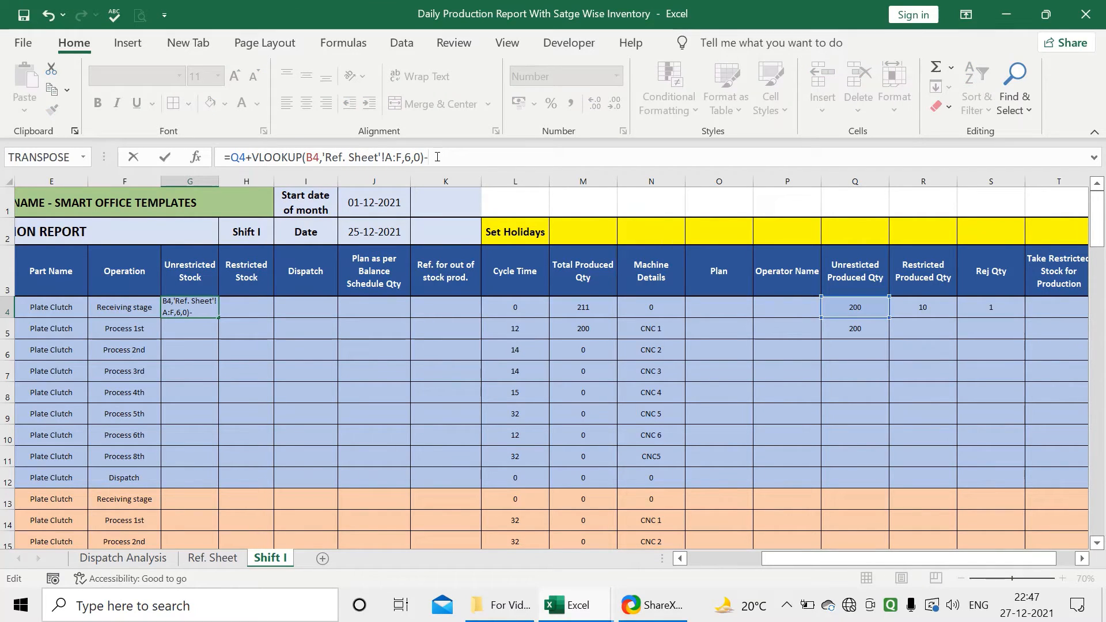
{"action": "left_click", "coordinate": [851, 329]}
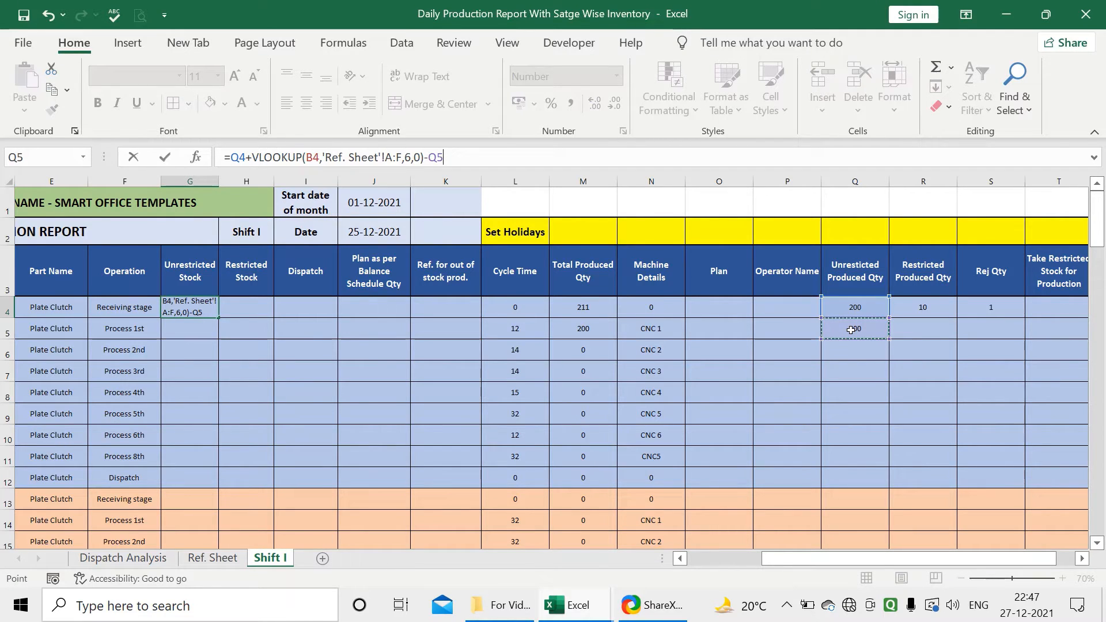
{"action": "key", "text": "Return"}
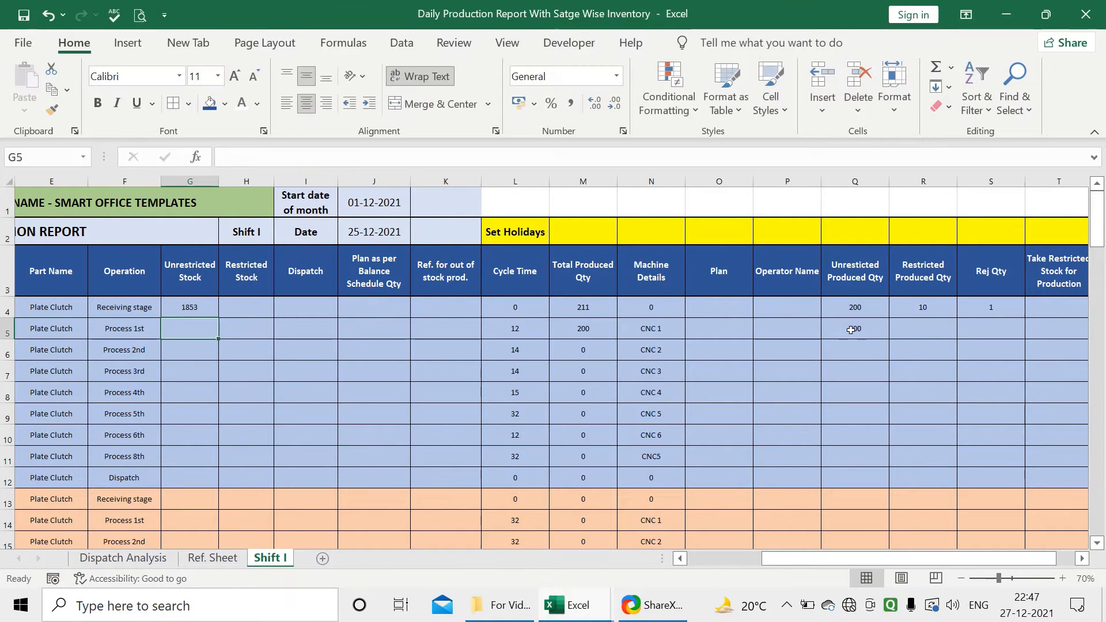
{"action": "left_click", "coordinate": [212, 308]}
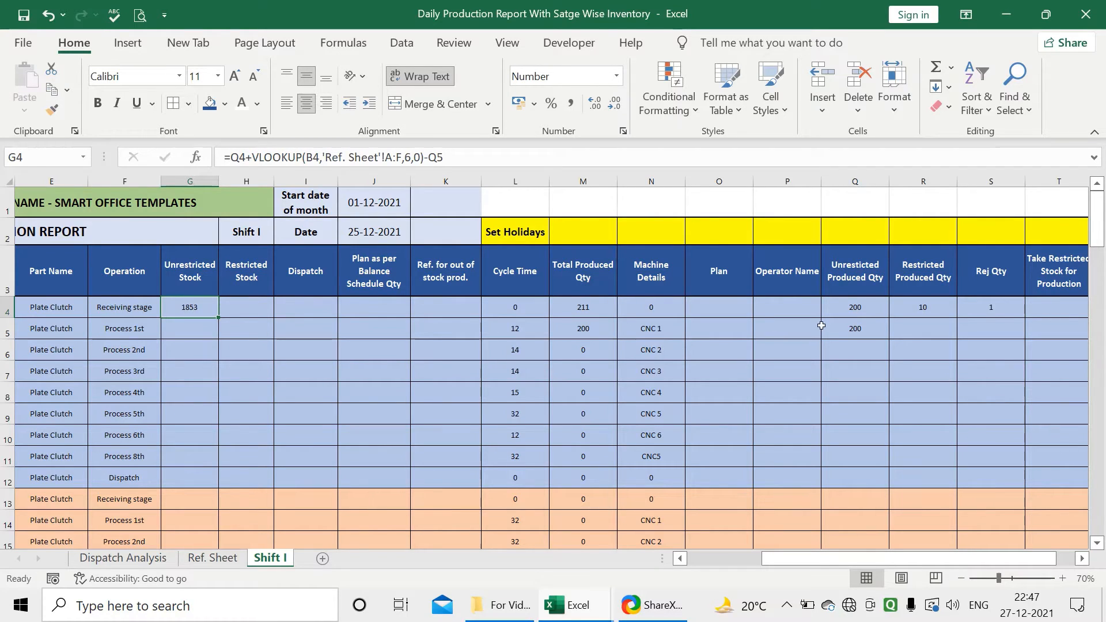
{"action": "left_click", "coordinate": [847, 331]}
{"action": "left_click", "coordinate": [851, 349]}
{"action": "left_click", "coordinate": [851, 329]}
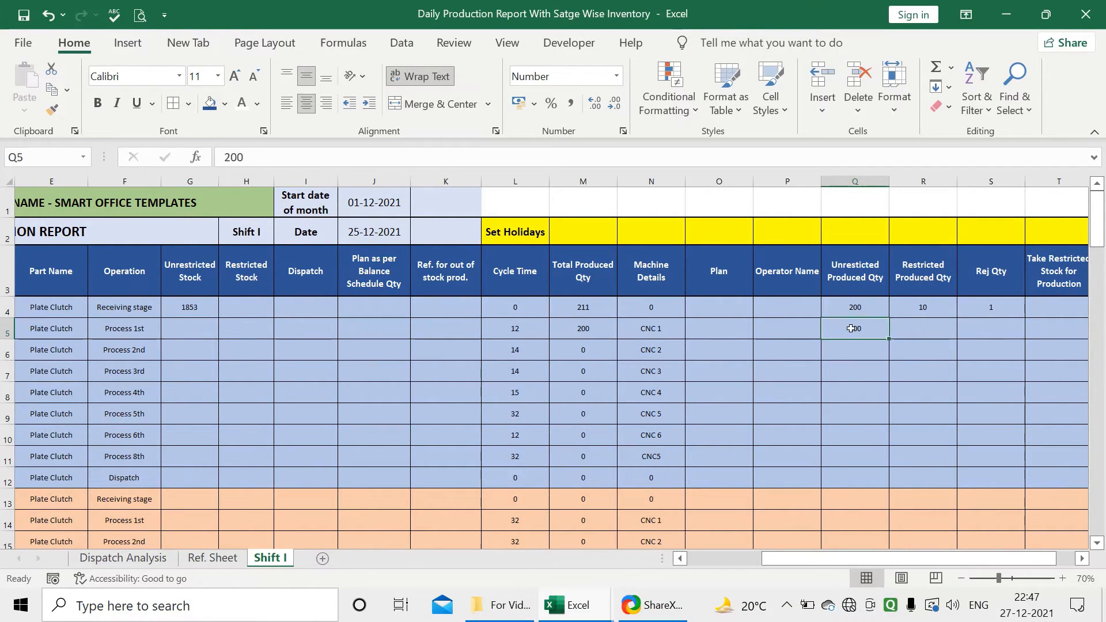
{"action": "left_click", "coordinate": [199, 311]}
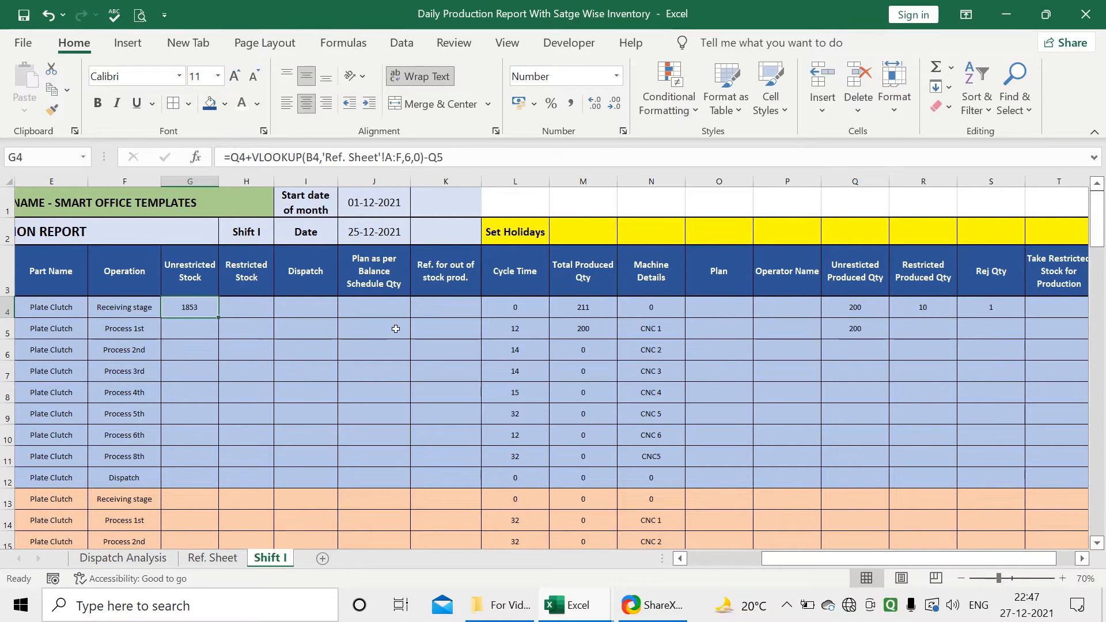
{"action": "left_click", "coordinate": [841, 334]}
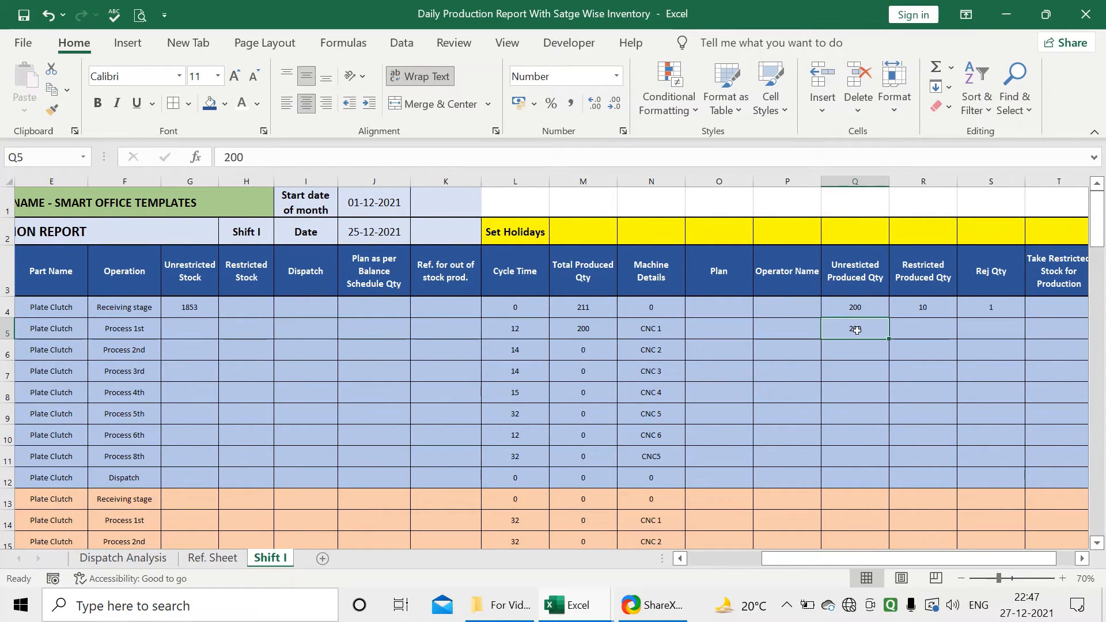
{"action": "left_click", "coordinate": [204, 306]}
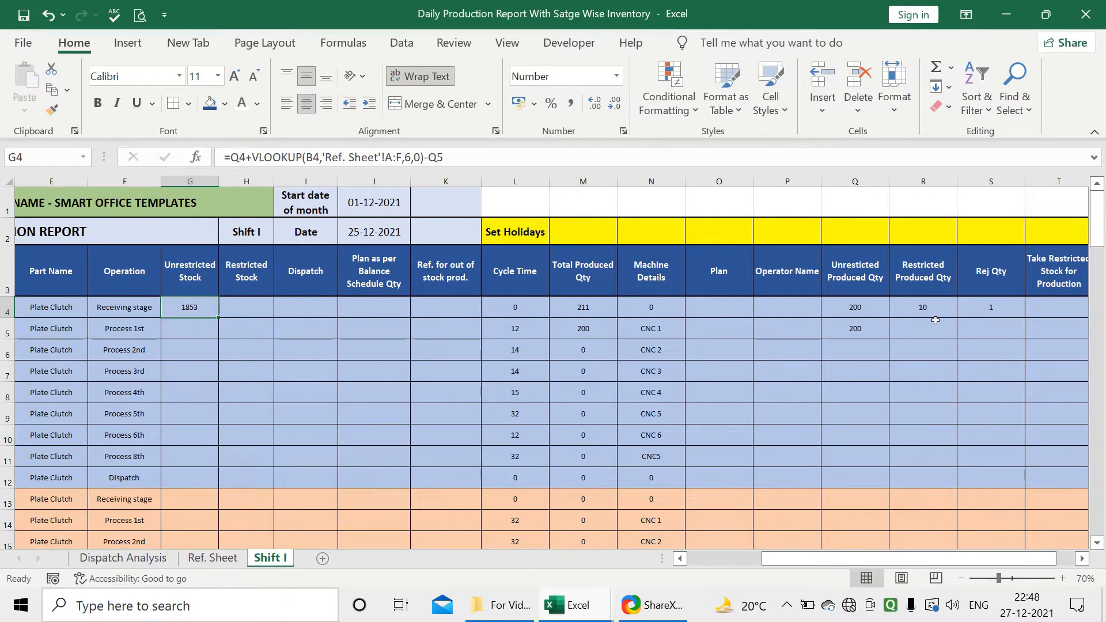
Step: Subtract the Receiving stage's Rej Qty, S4, at the end of the Unrestricted Stock formula in G4
{"action": "left_click", "coordinate": [982, 307]}
{"action": "left_click", "coordinate": [196, 307]}
{"action": "left_click", "coordinate": [455, 160]}
{"action": "type", "text": "-"}
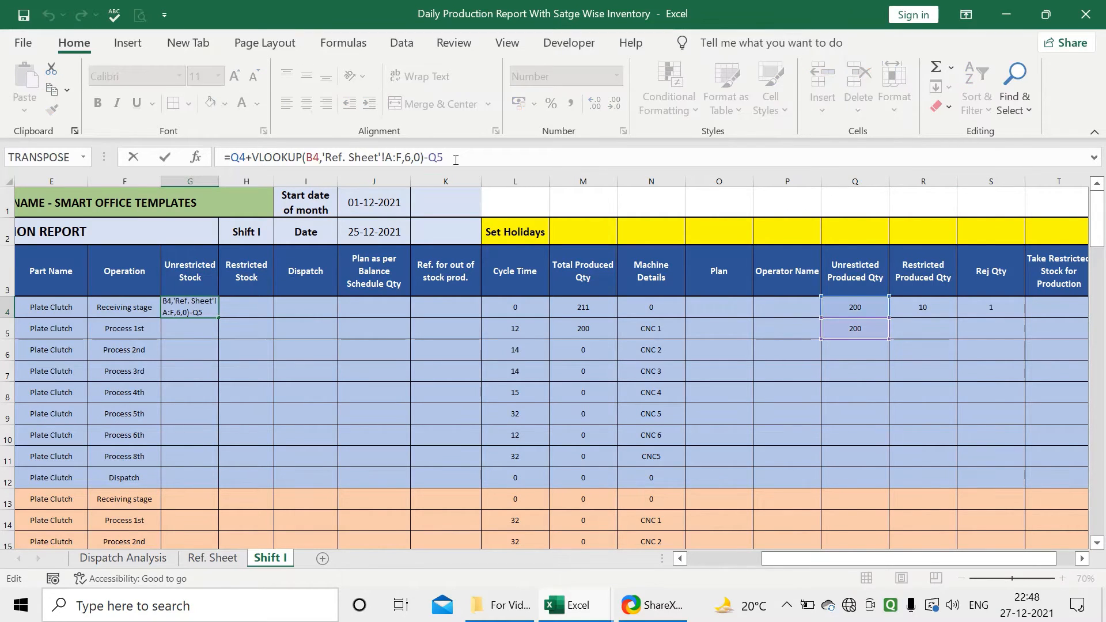
{"action": "left_click", "coordinate": [979, 309]}
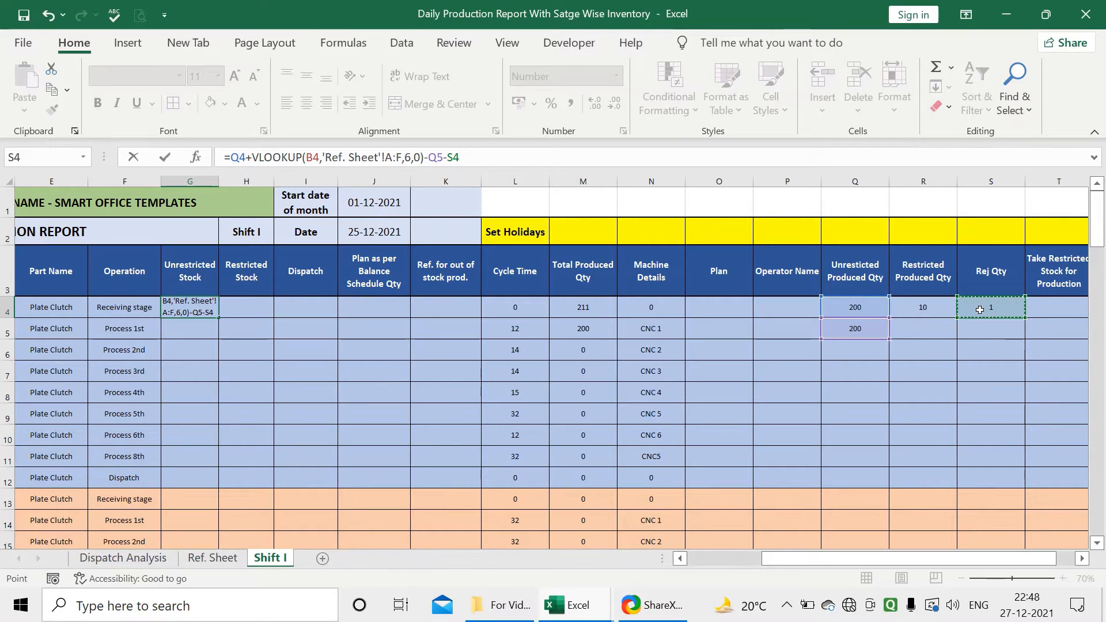
{"action": "key", "text": "Return"}
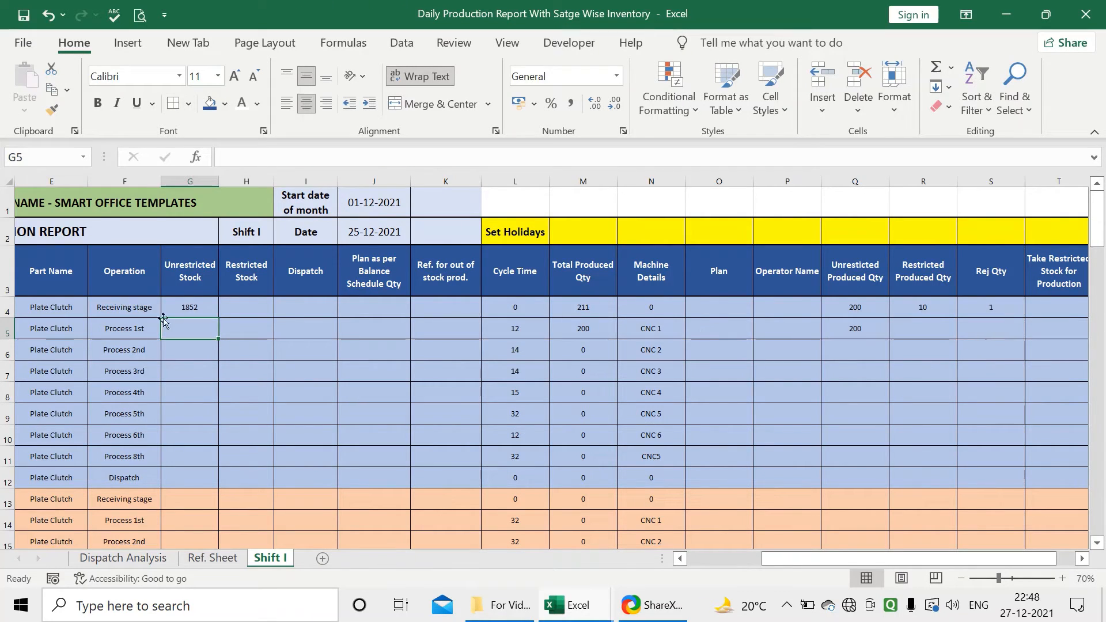
{"action": "left_click", "coordinate": [171, 308]}
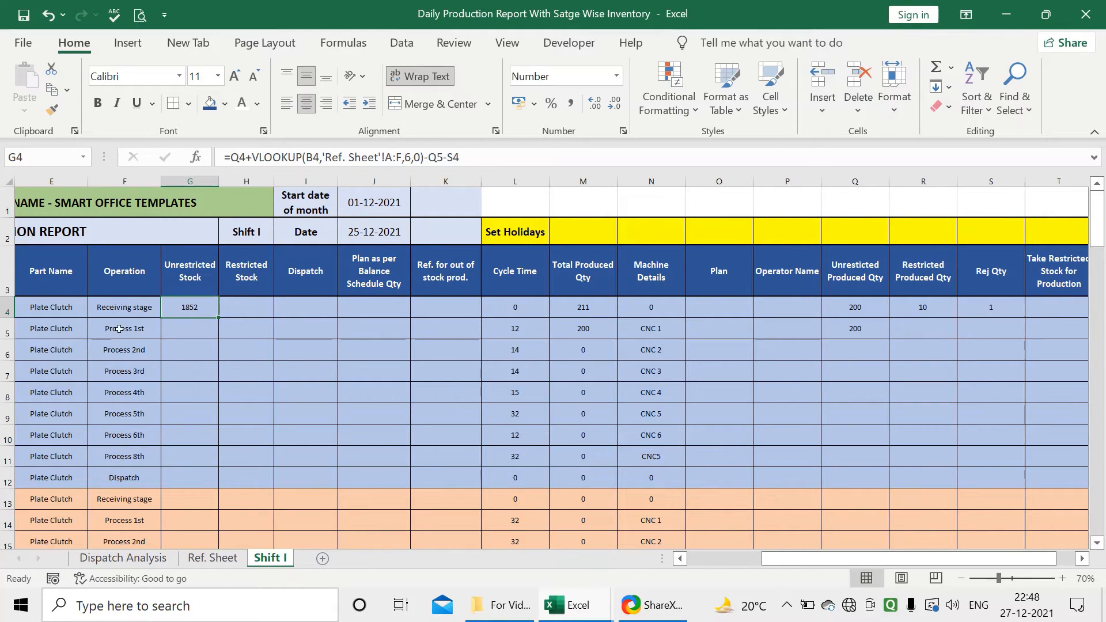
{"action": "left_click", "coordinate": [152, 311]}
{"action": "left_click", "coordinate": [197, 306]}
{"action": "left_click", "coordinate": [922, 308]}
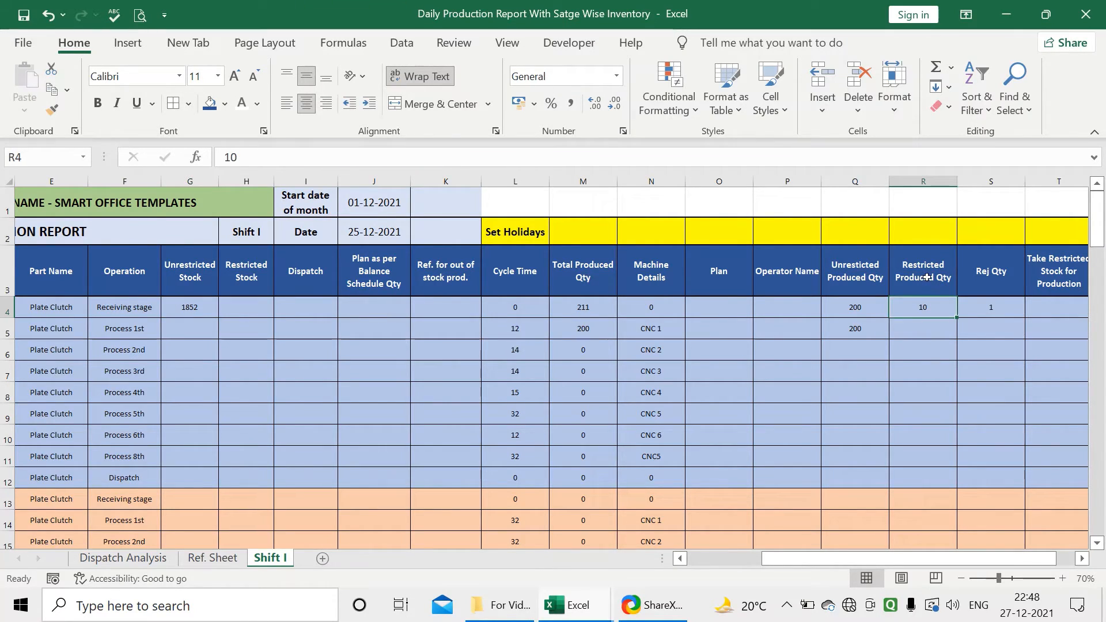
Step: Set the Receiving stage's Restricted Stock in H4 equal to its Restricted Produced Qty, R4
{"action": "left_click", "coordinate": [249, 308]}
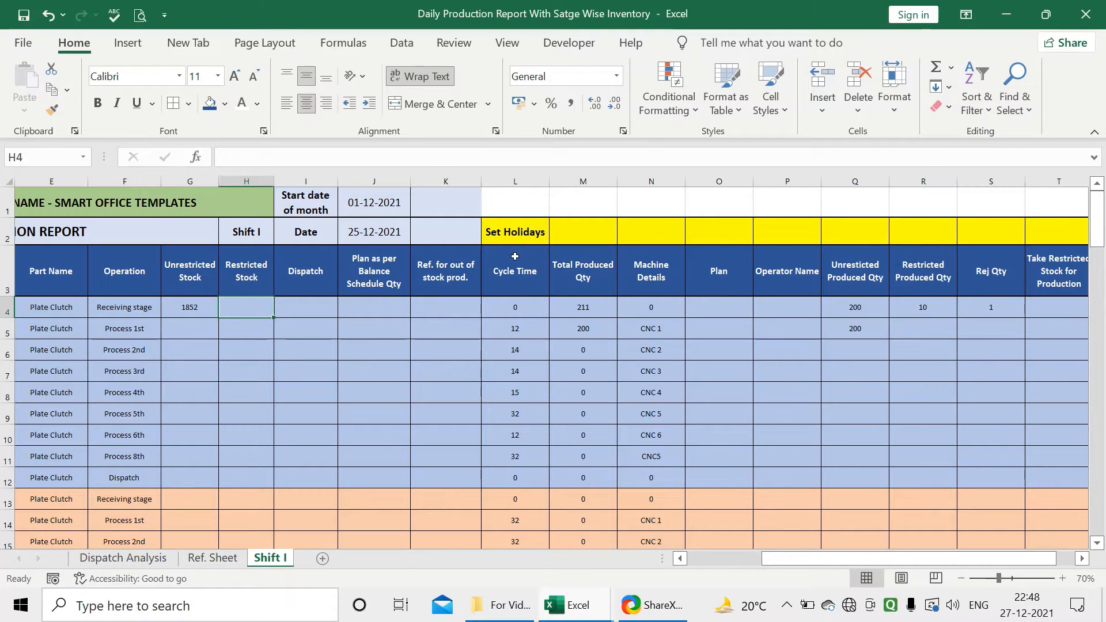
{"action": "type", "text": "="}
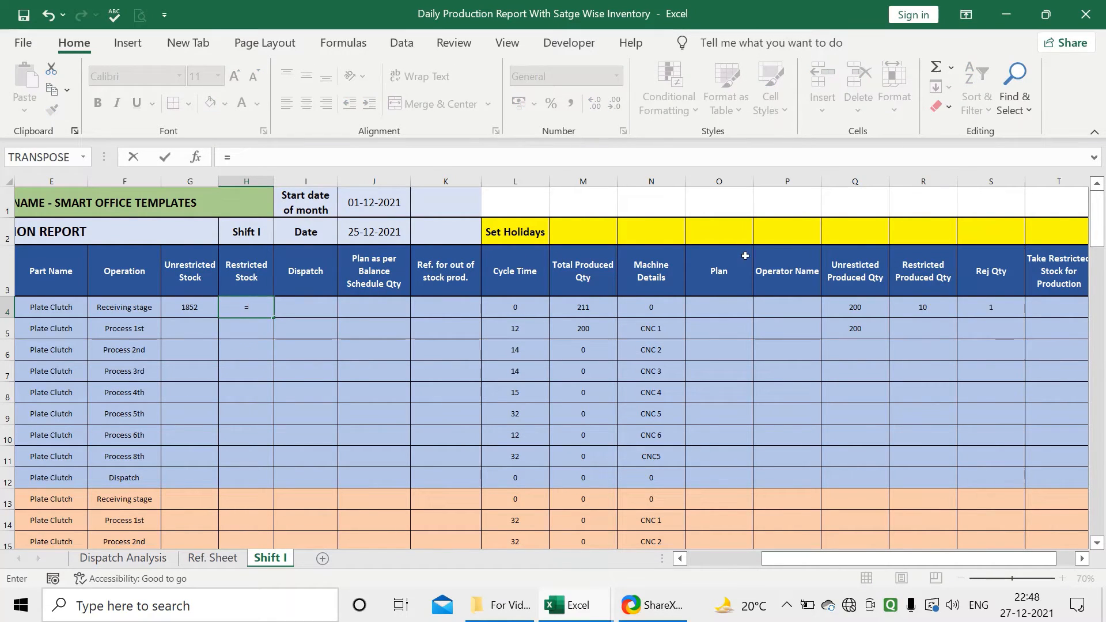
{"action": "left_click", "coordinate": [938, 300]}
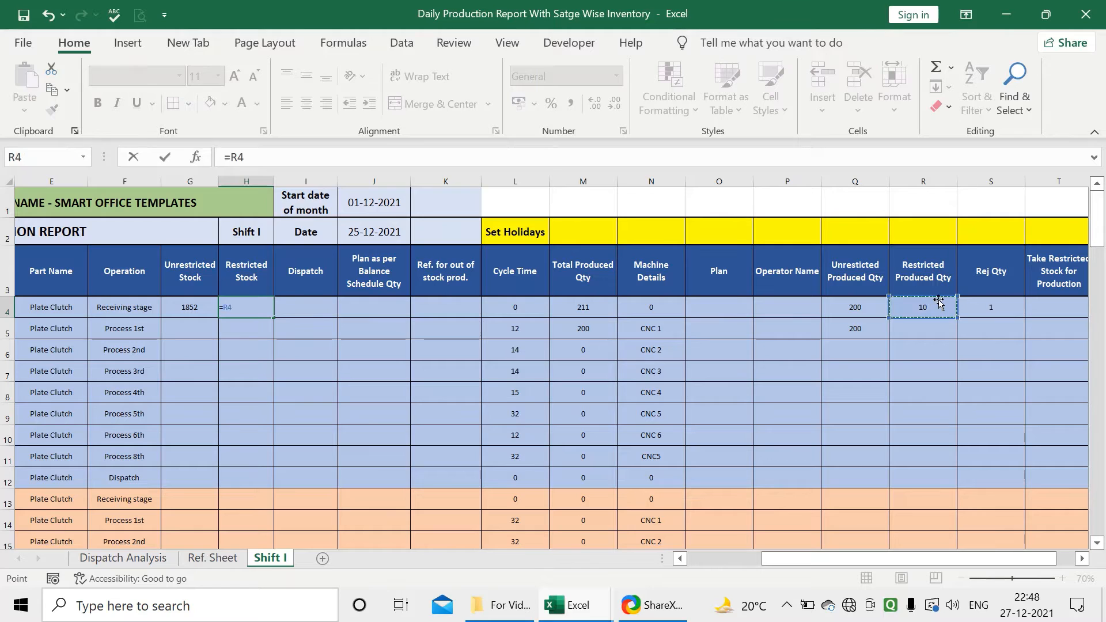
{"action": "key", "text": "Return"}
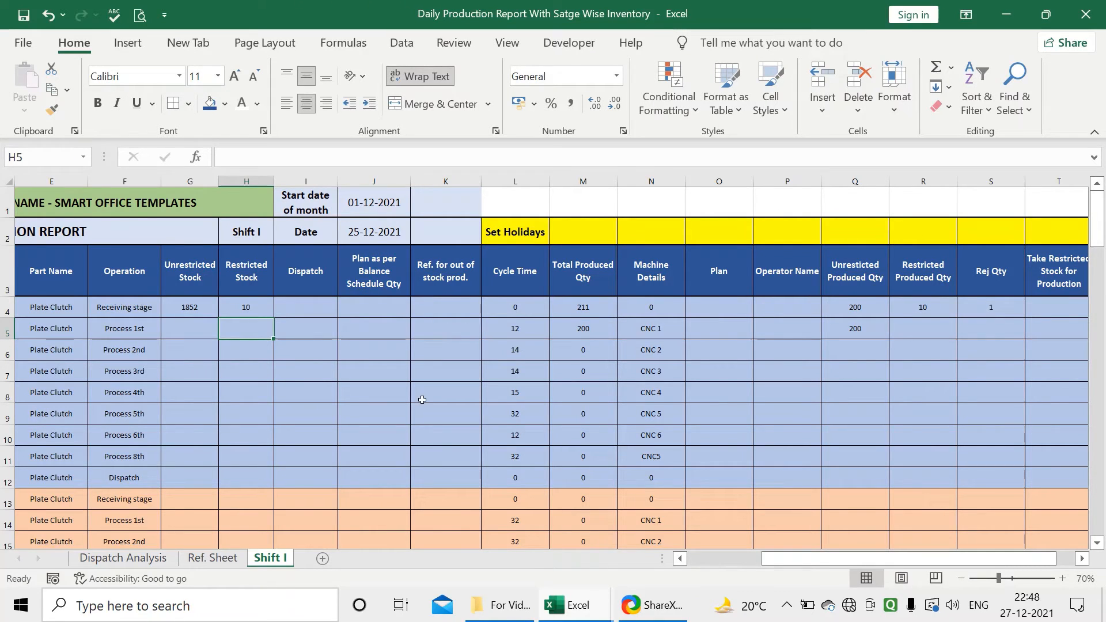
Step: Add a VLOOKUP to the end of the H4 Restricted Stock formula with the Ref. Sr. No. in B4 as lookup value
{"action": "left_click", "coordinate": [247, 308]}
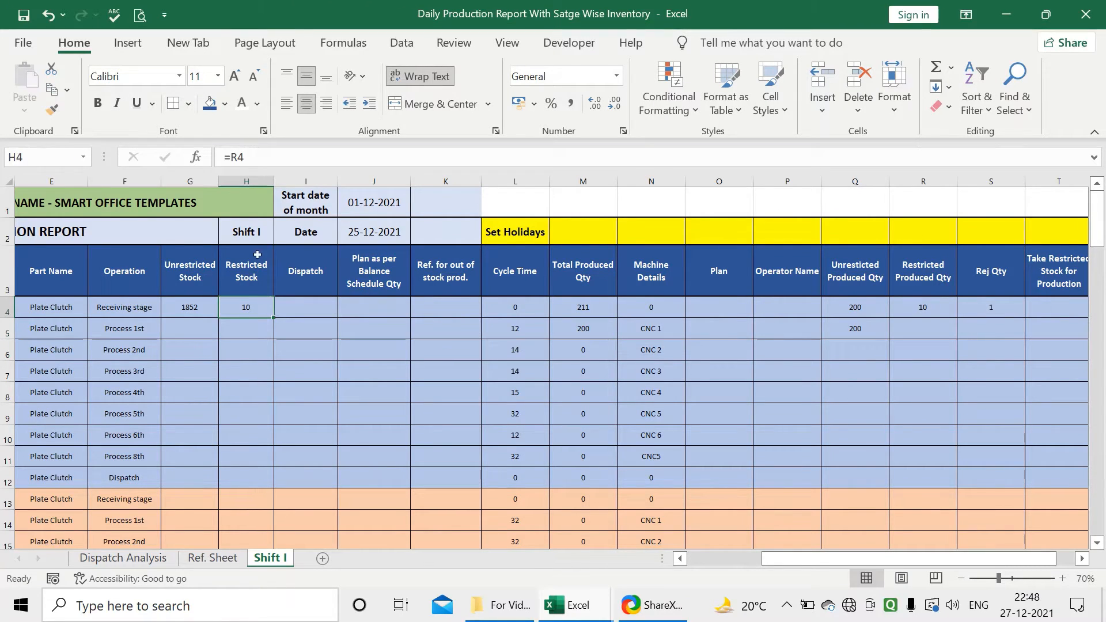
{"action": "left_click", "coordinate": [272, 156]}
{"action": "type", "text": "+"}
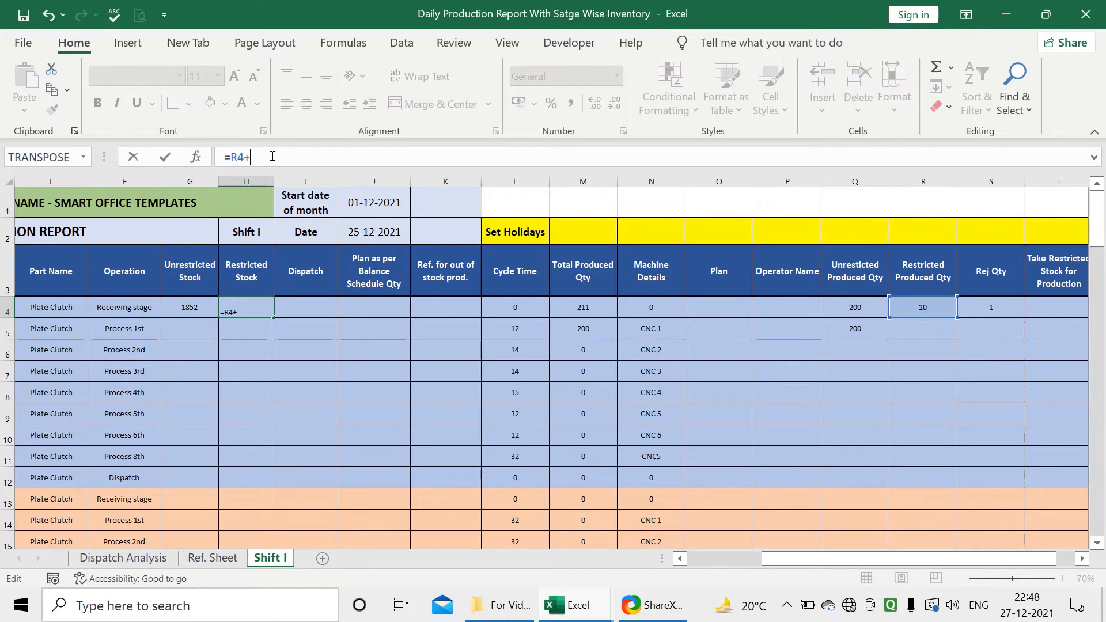
{"action": "type", "text": "vl"}
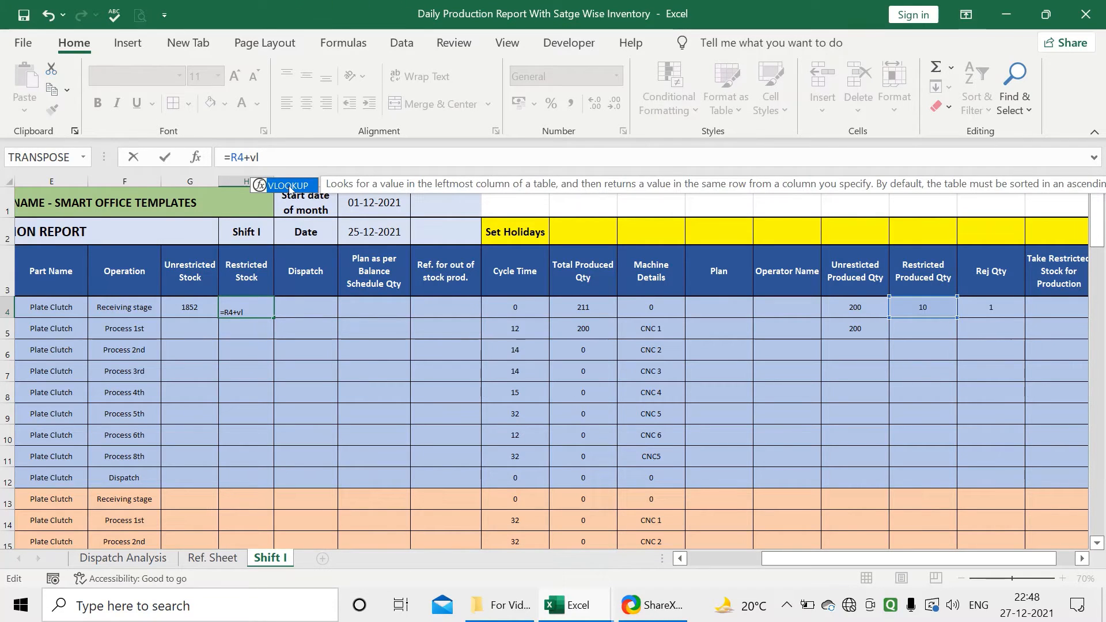
{"action": "double_click", "coordinate": [290, 186]}
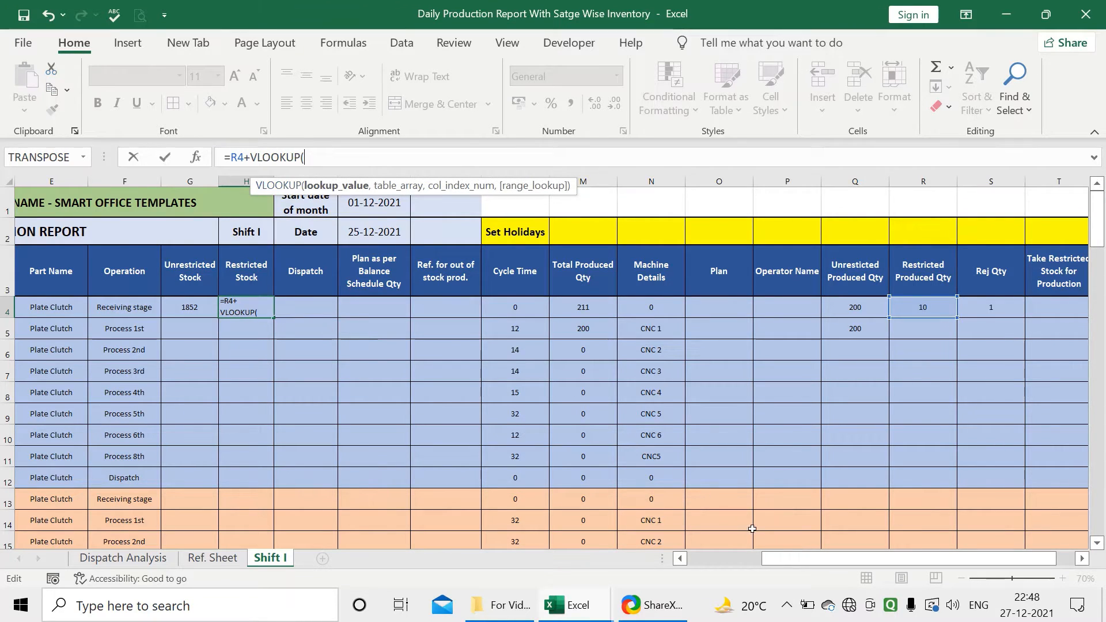
{"action": "left_click_drag", "start_coordinate": [781, 558], "coordinate": [705, 558]}
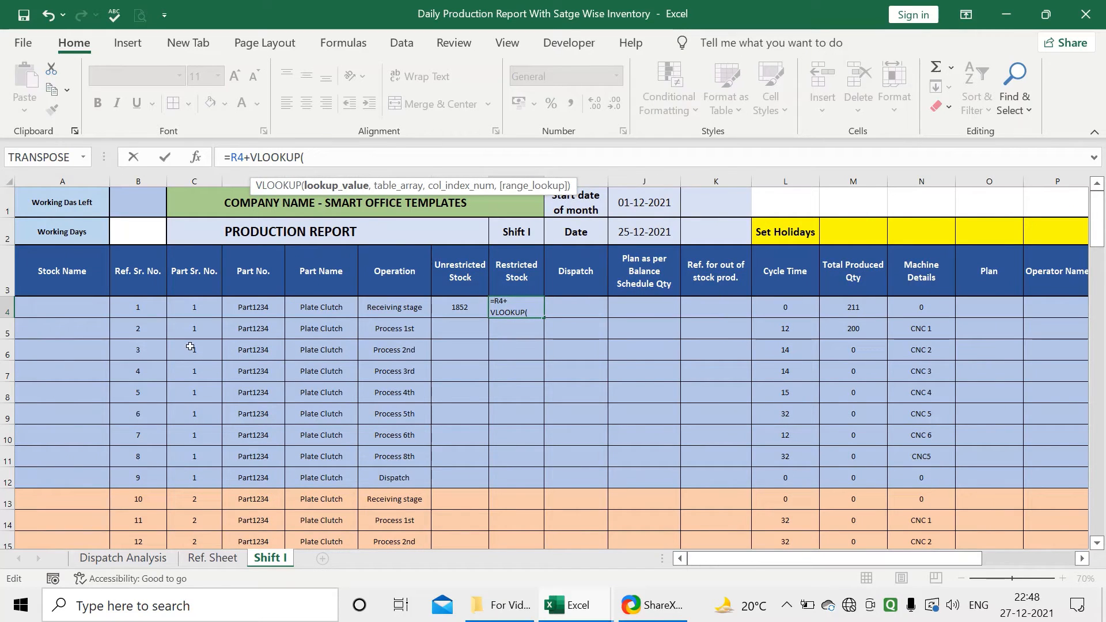
{"action": "left_click", "coordinate": [147, 303]}
{"action": "type", "text": ","}
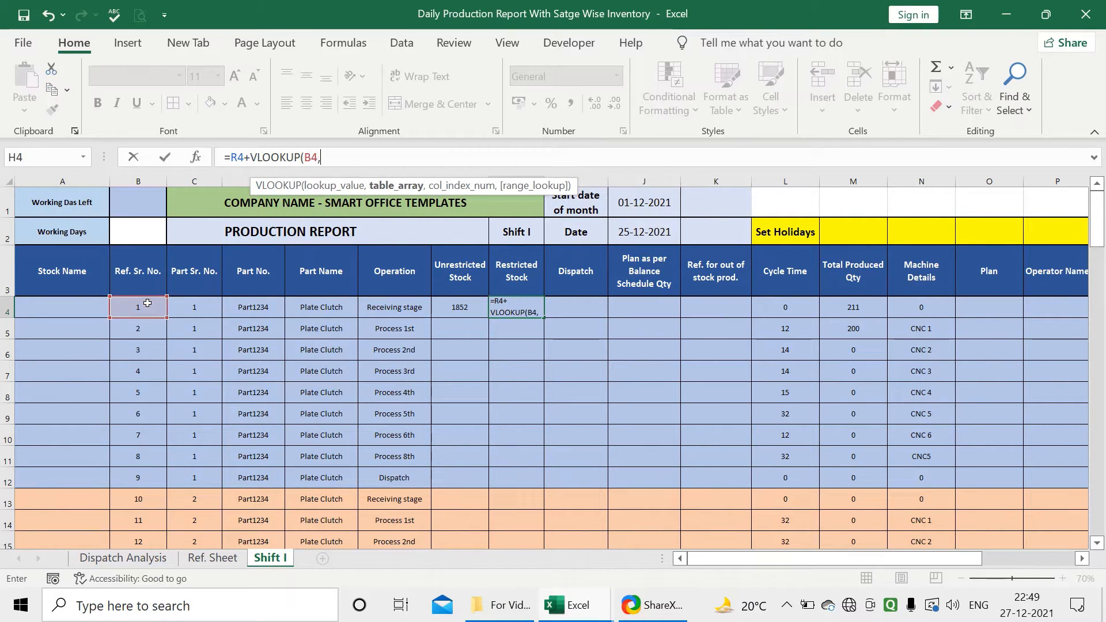
Step: Complete the H4 VLOOKUP with columns A:G of the Ref. Sheet as table, column index 7 and exact match 0
{"action": "left_click", "coordinate": [210, 558]}
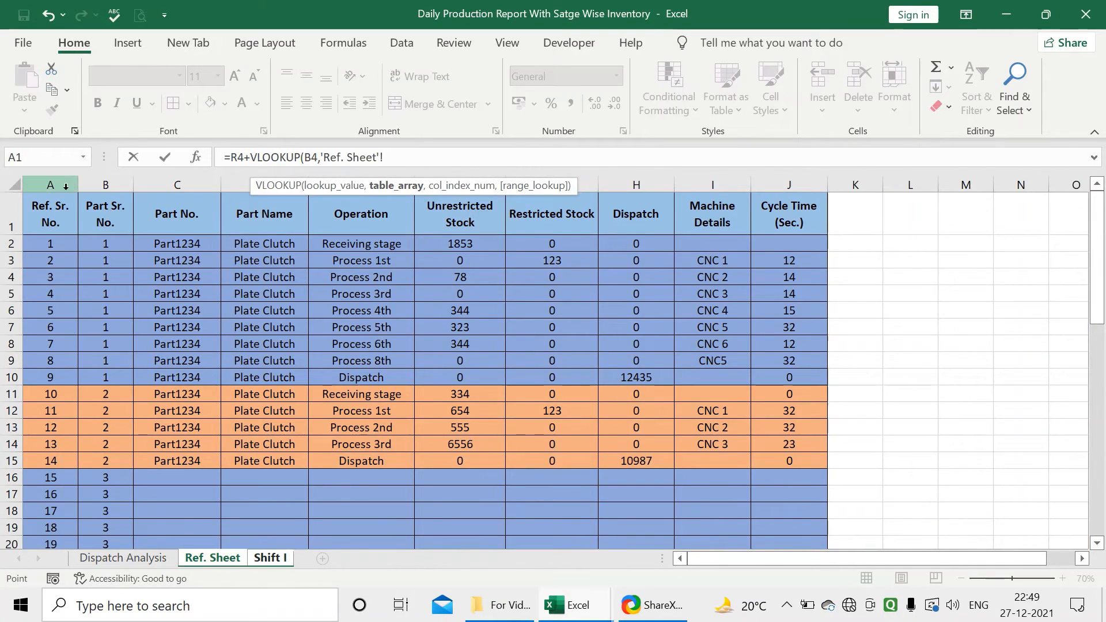
{"action": "left_click_drag", "start_coordinate": [64, 184], "coordinate": [567, 197]}
{"action": "type", "text": ",7"}
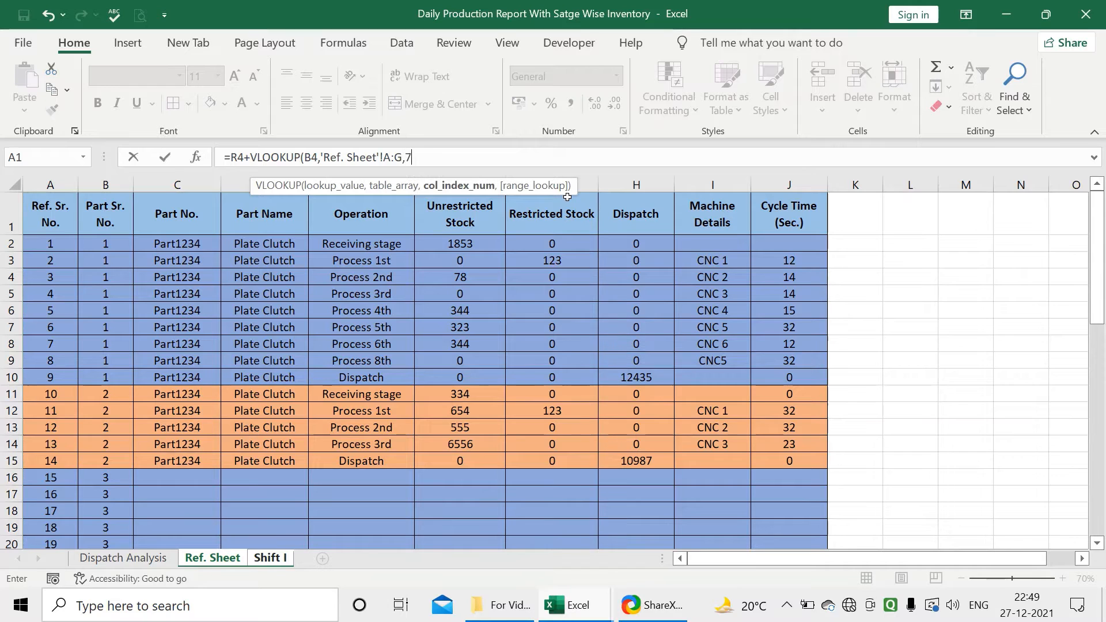
{"action": "type", "text": ",0"}
{"action": "key", "text": "Return"}
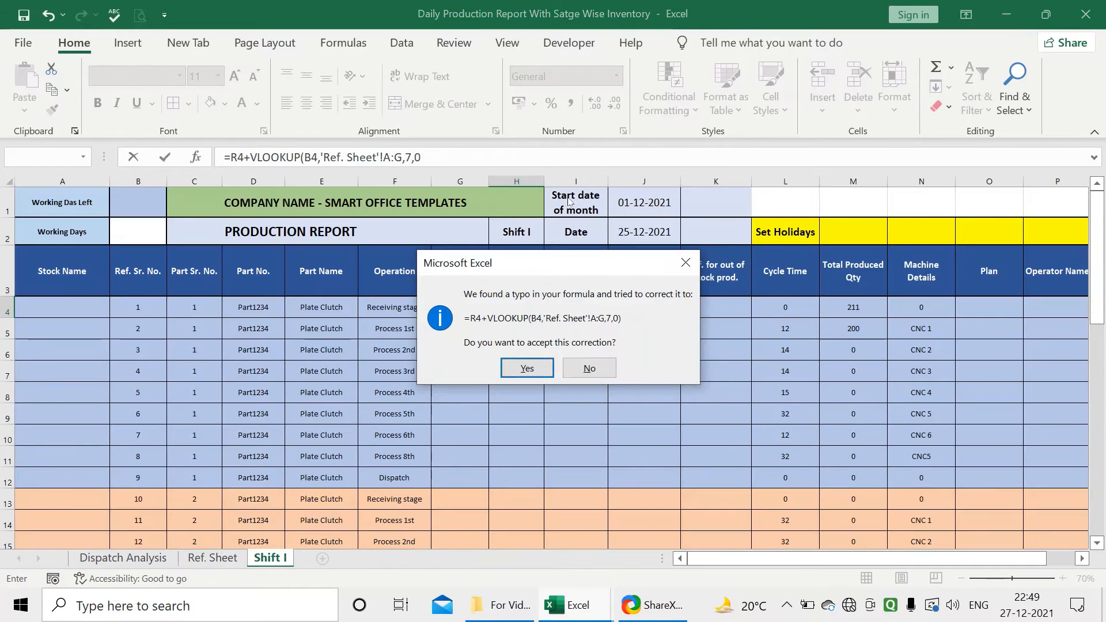
{"action": "left_click", "coordinate": [527, 368]}
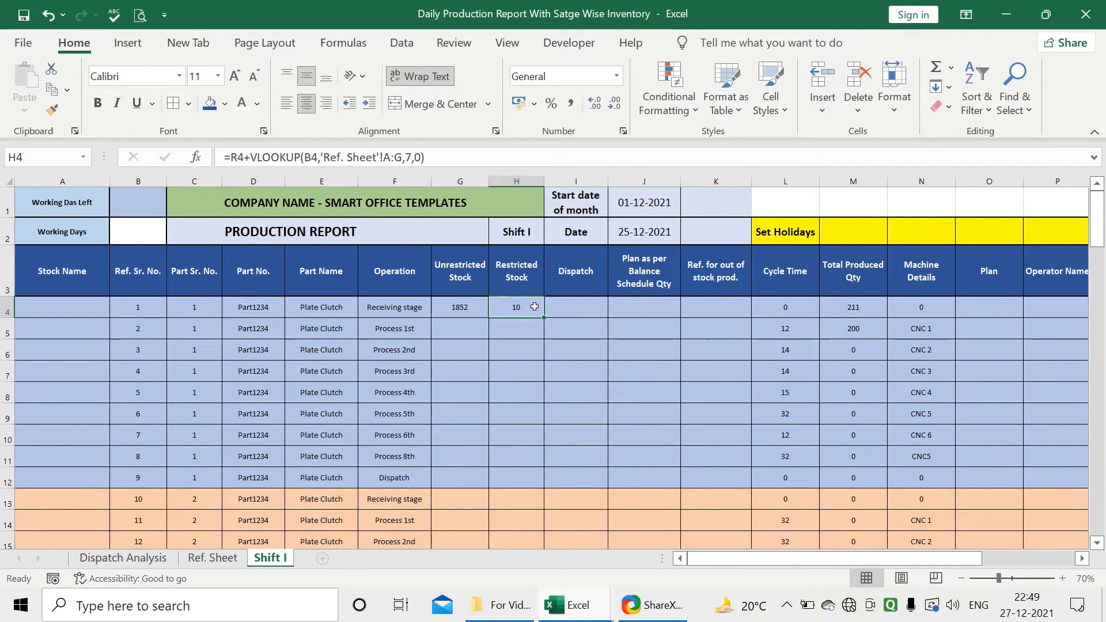
Step: Enter 10 as the Receiving stage's Take Restricted Stock for Production quantity in T4
{"action": "left_click_drag", "start_coordinate": [795, 559], "coordinate": [867, 559]}
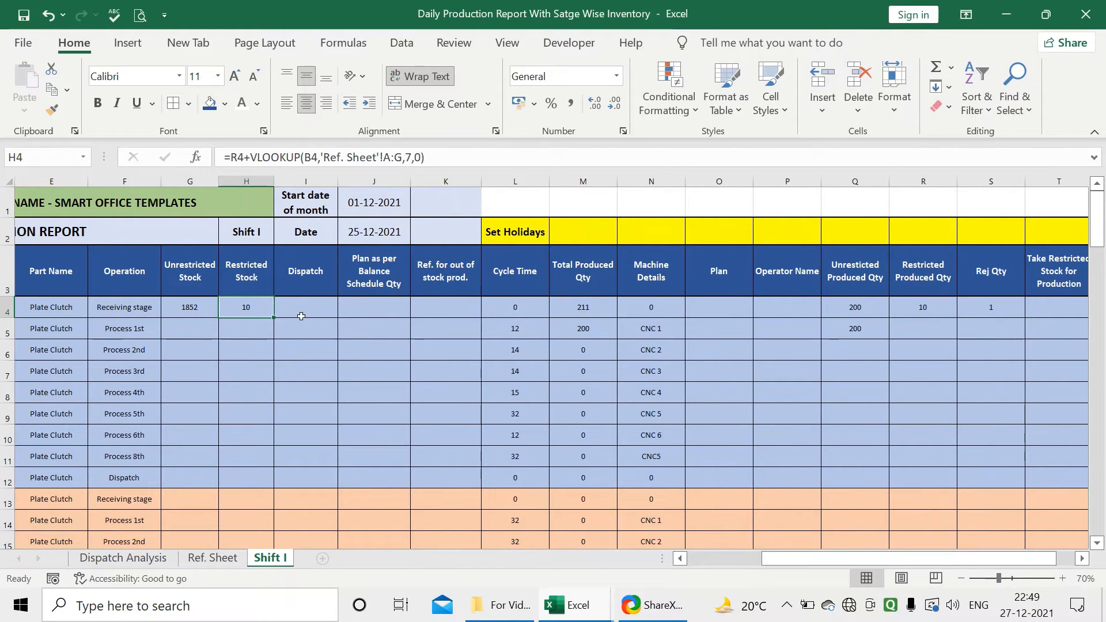
{"action": "left_click", "coordinate": [909, 306]}
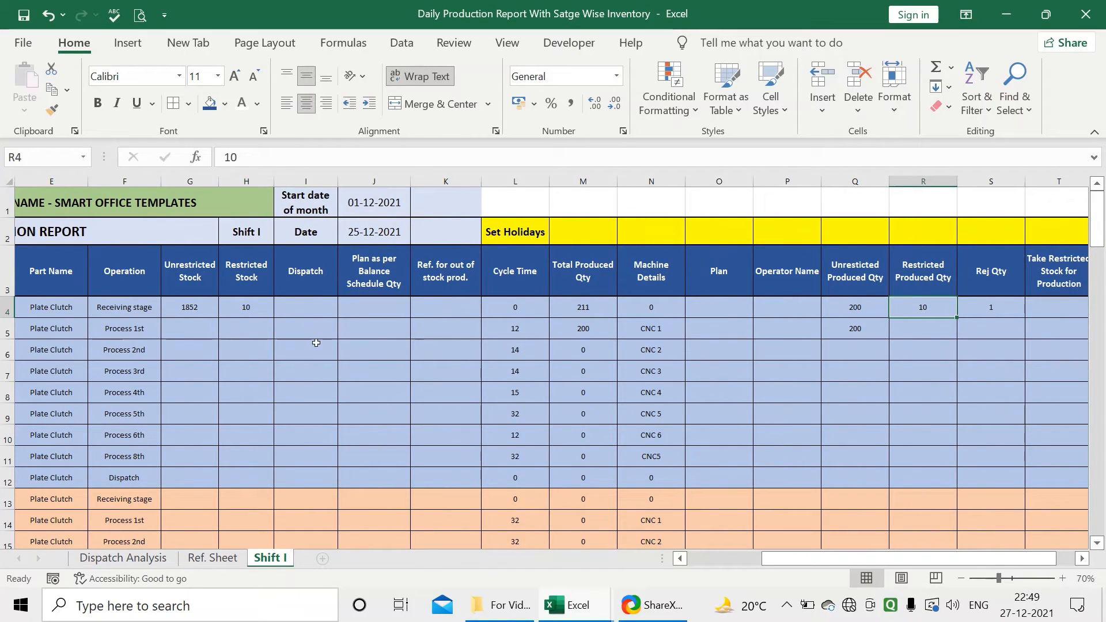
{"action": "left_click", "coordinate": [263, 307]}
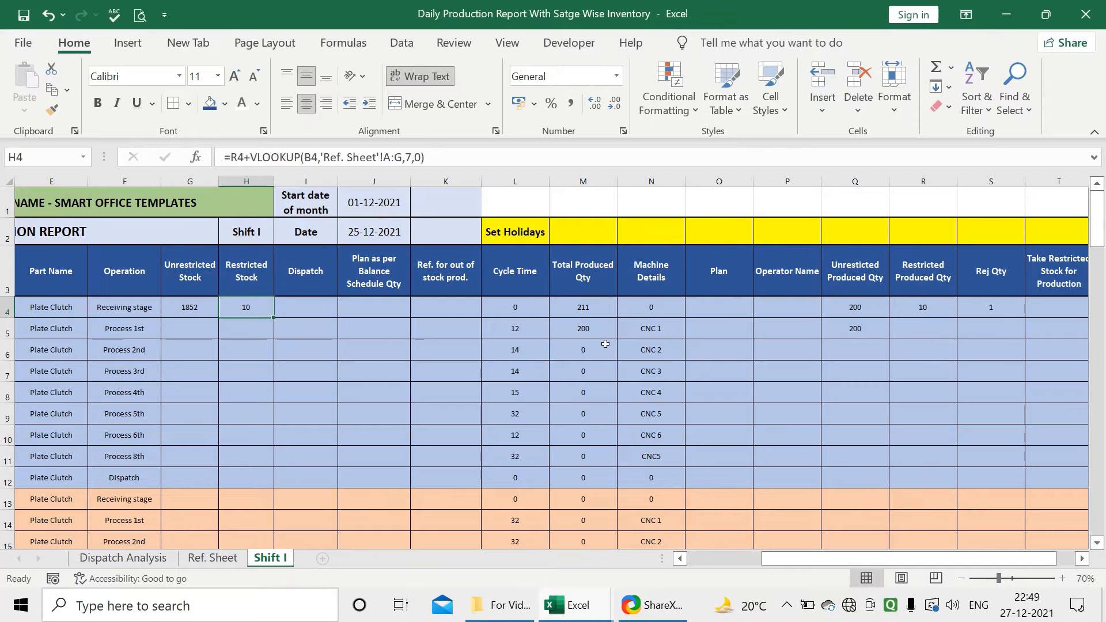
{"action": "left_click_drag", "start_coordinate": [831, 559], "coordinate": [850, 562]}
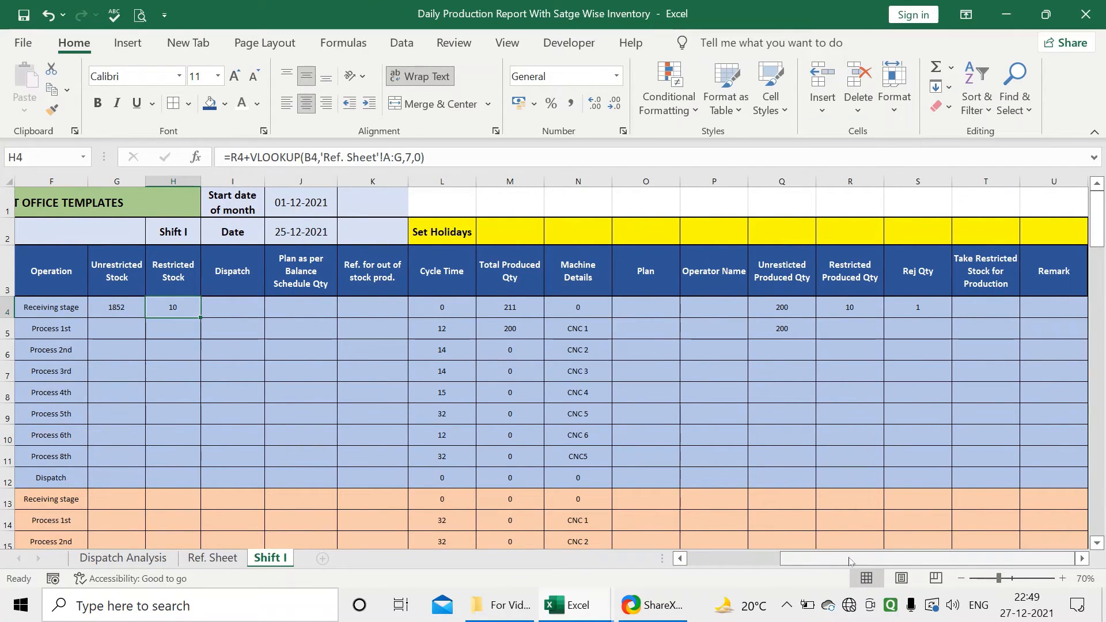
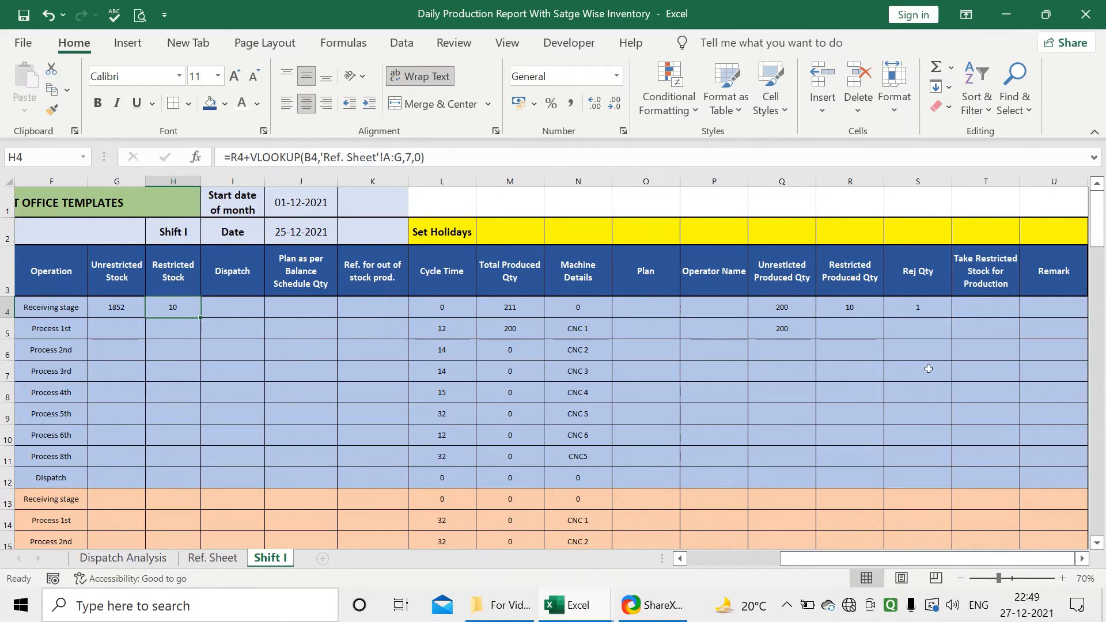
{"action": "left_click", "coordinate": [994, 268]}
{"action": "left_click", "coordinate": [997, 304]}
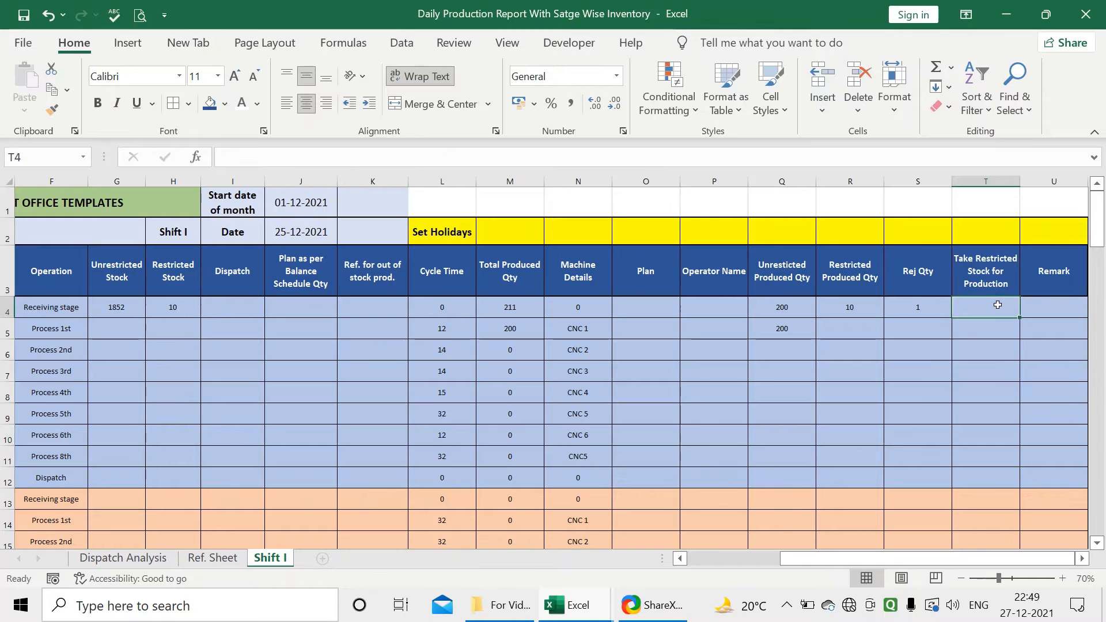
{"action": "left_click", "coordinate": [1002, 282]}
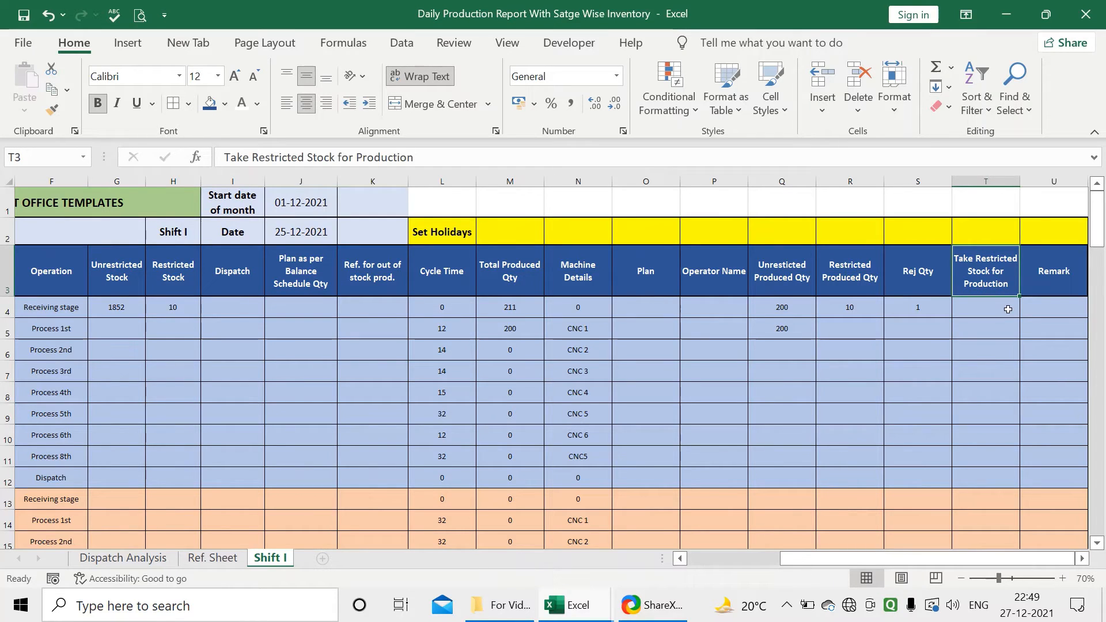
{"action": "left_click", "coordinate": [1007, 310]}
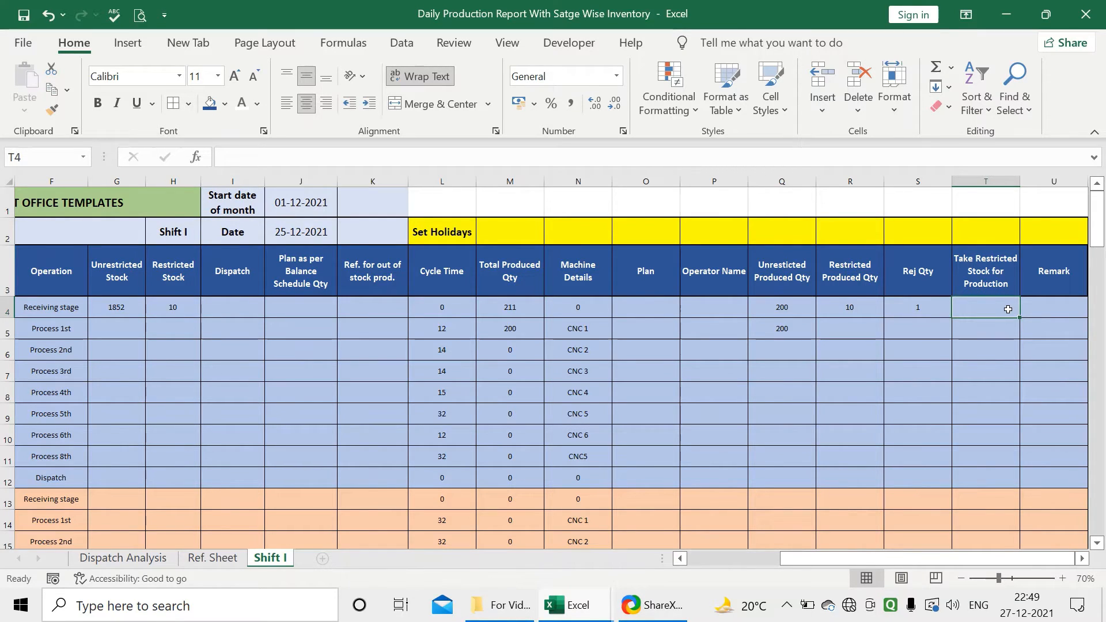
{"action": "left_click", "coordinate": [163, 303]}
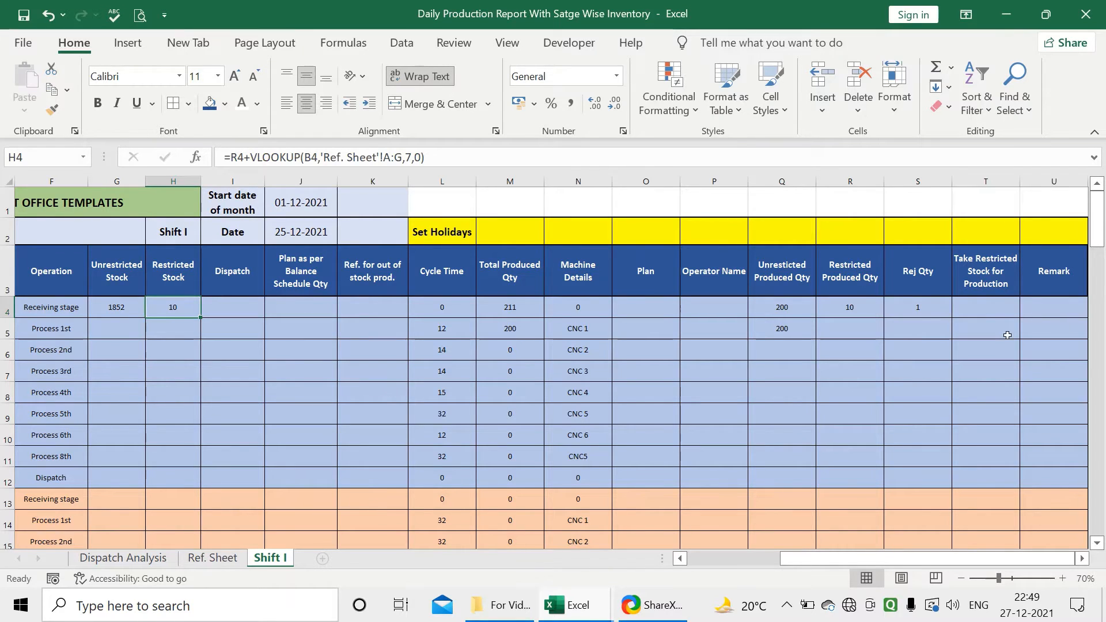
{"action": "left_click", "coordinate": [988, 306]}
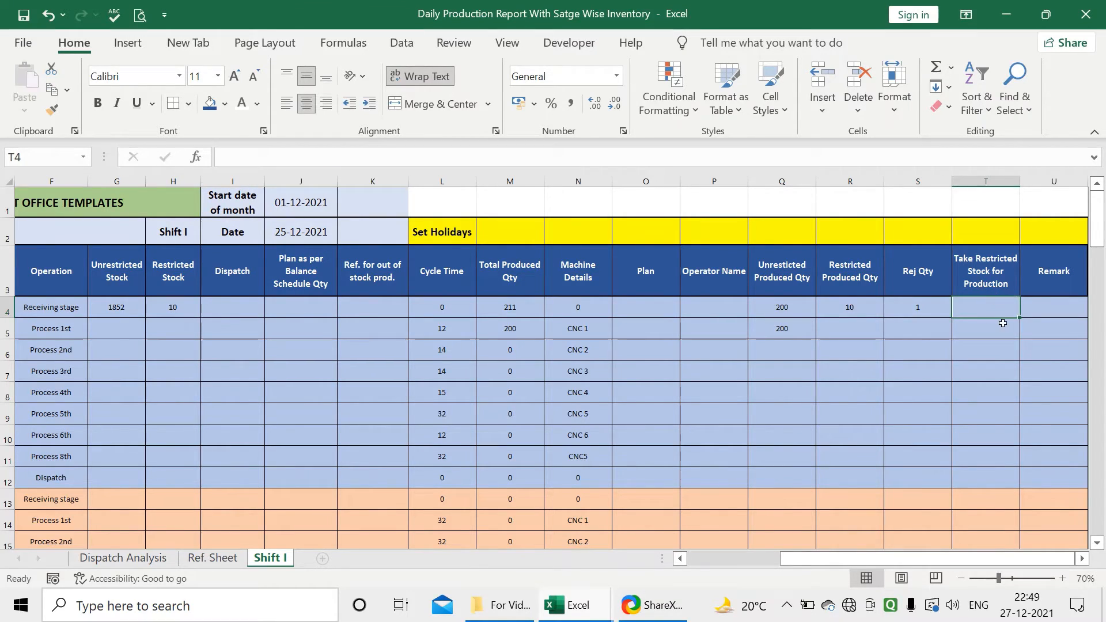
{"action": "type", "text": "10"}
{"action": "key", "text": "Return"}
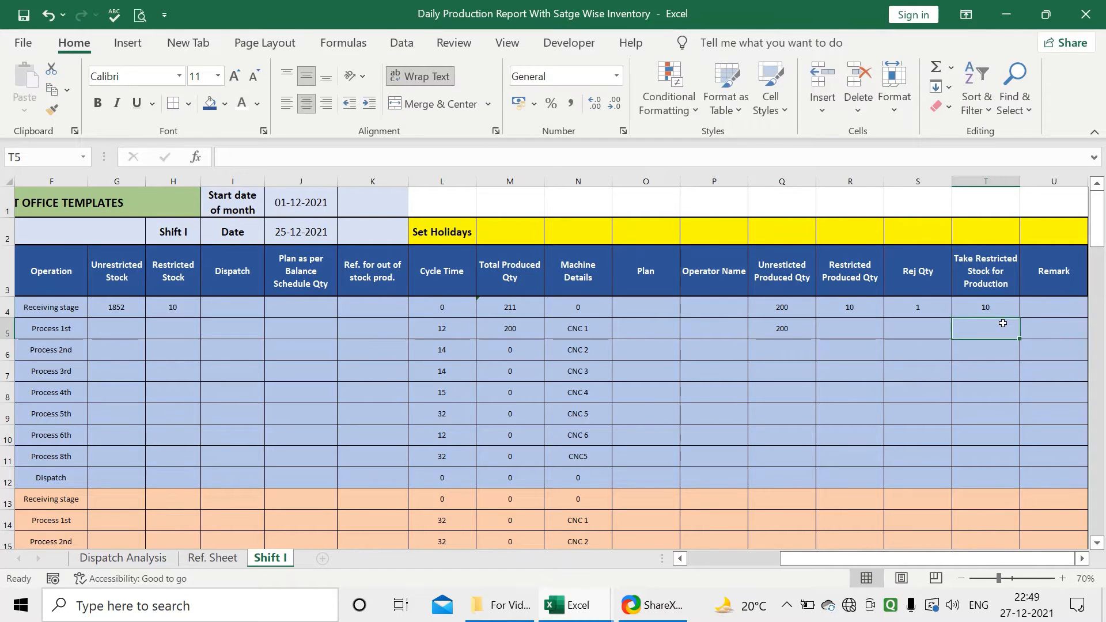
{"action": "left_click", "coordinate": [1001, 304]}
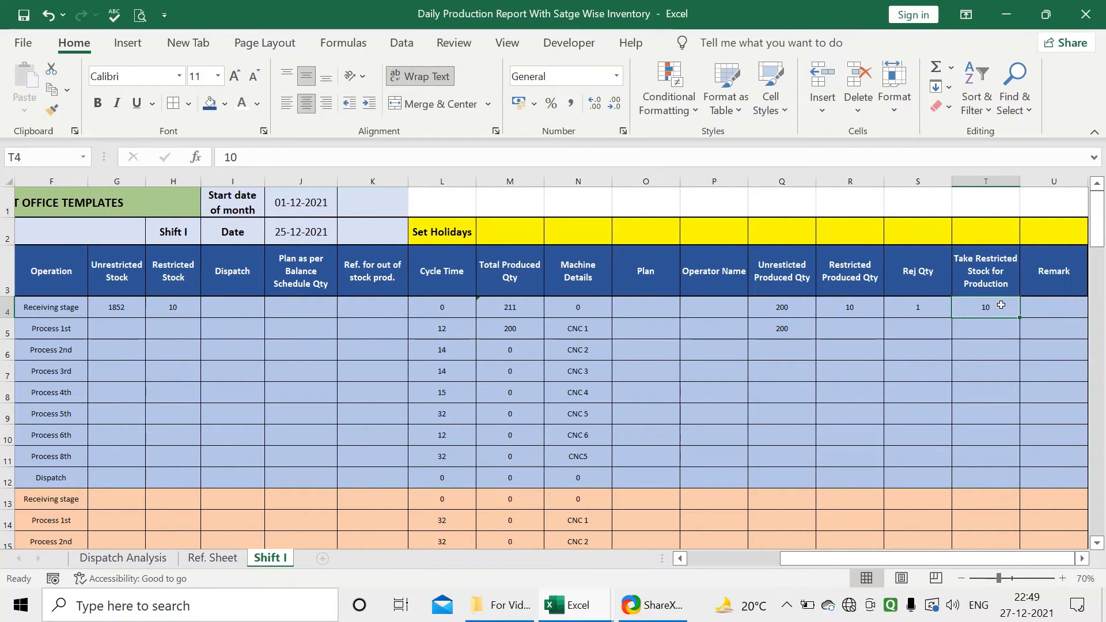
{"action": "left_click", "coordinate": [108, 308]}
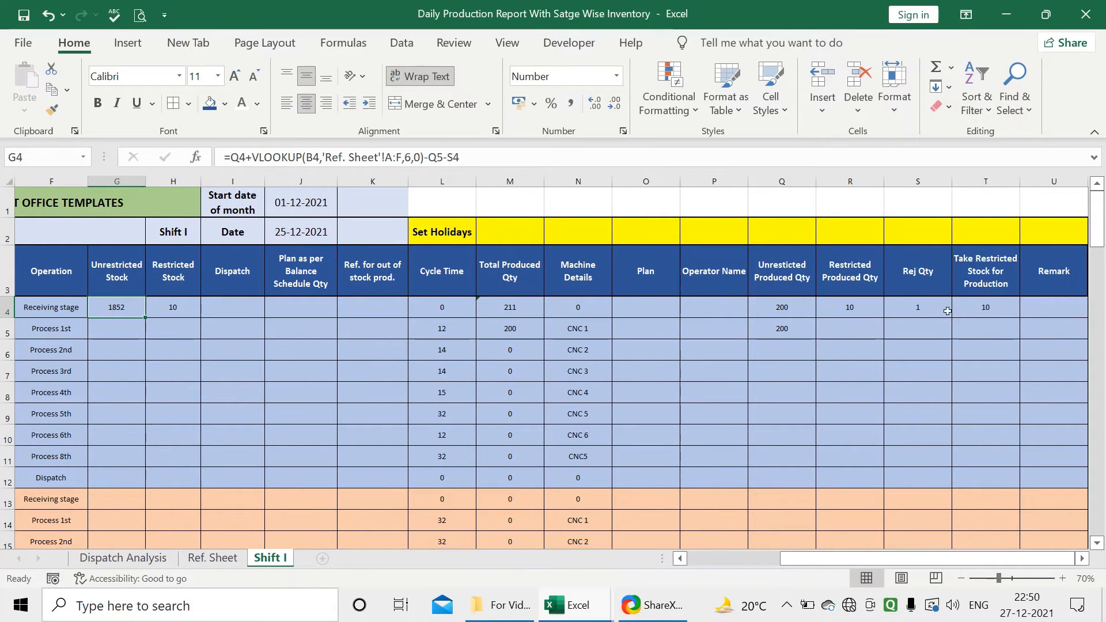
{"action": "left_click", "coordinate": [976, 305]}
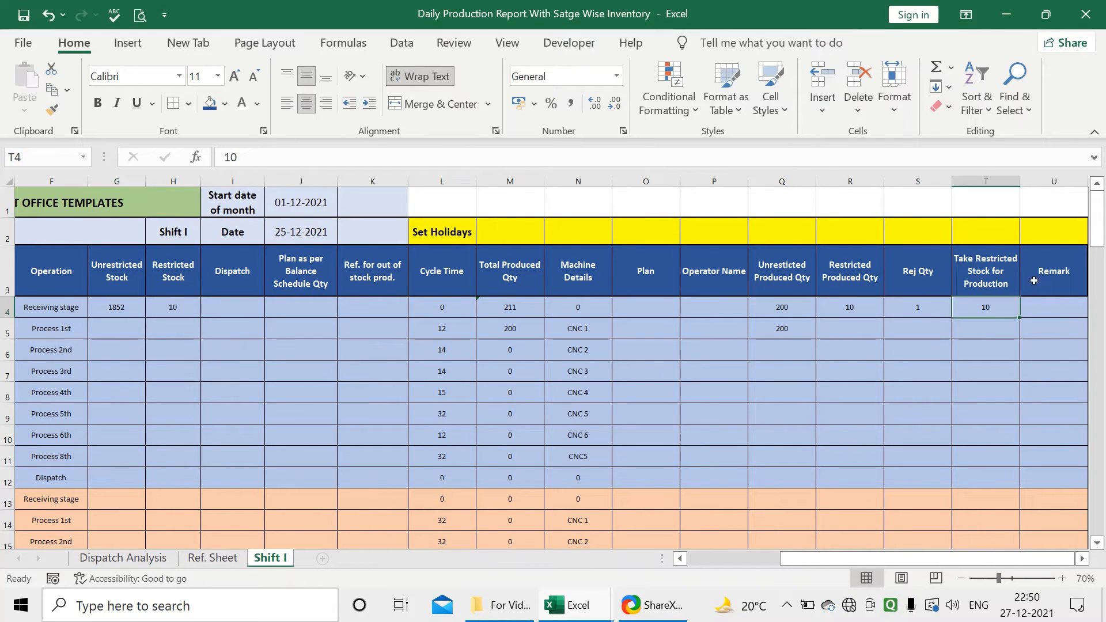
{"action": "left_click", "coordinate": [133, 303]}
{"action": "left_click", "coordinate": [494, 157]}
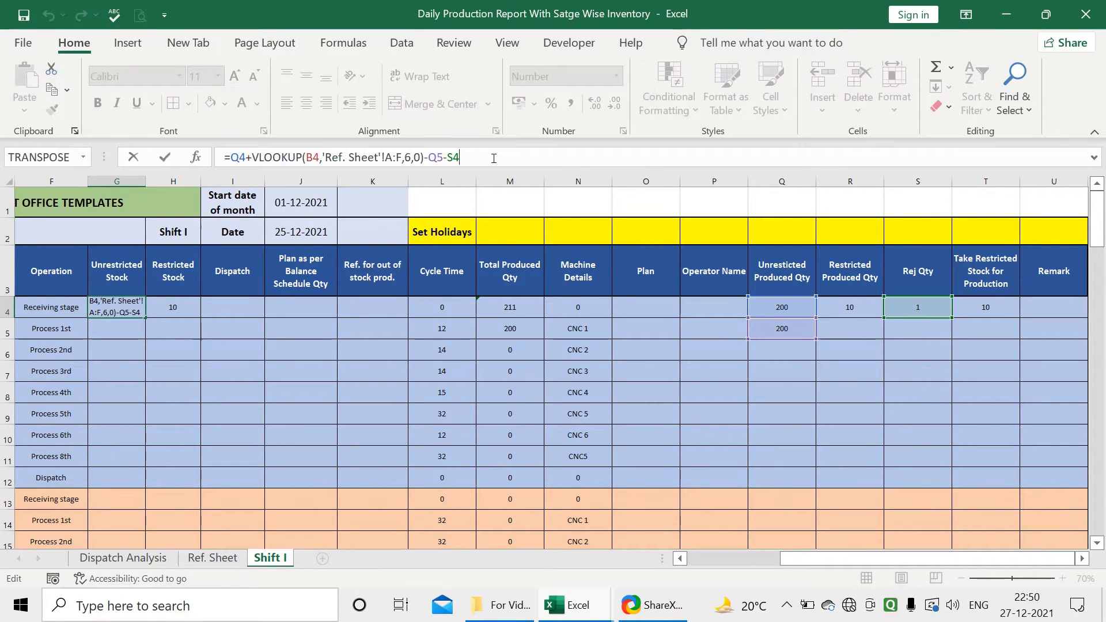
{"action": "key", "text": "Escape"}
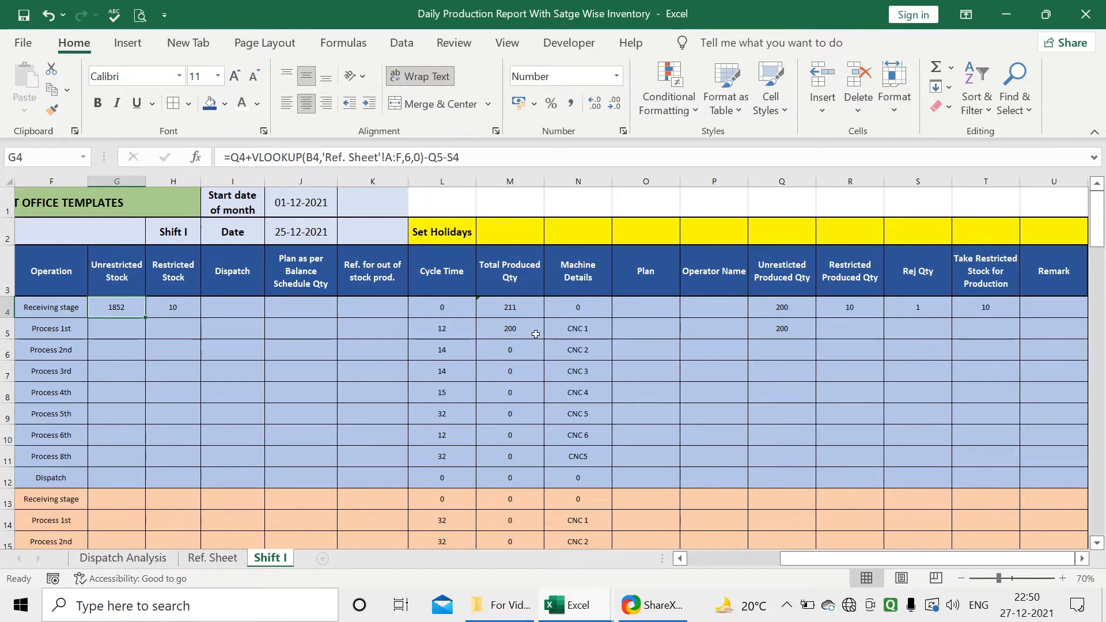
Step: Add the Receiving stage's Take Restricted Stock for Production quantity, T4, to the end of the G4 Unrestricted Stock formula
{"action": "left_click", "coordinate": [992, 288]}
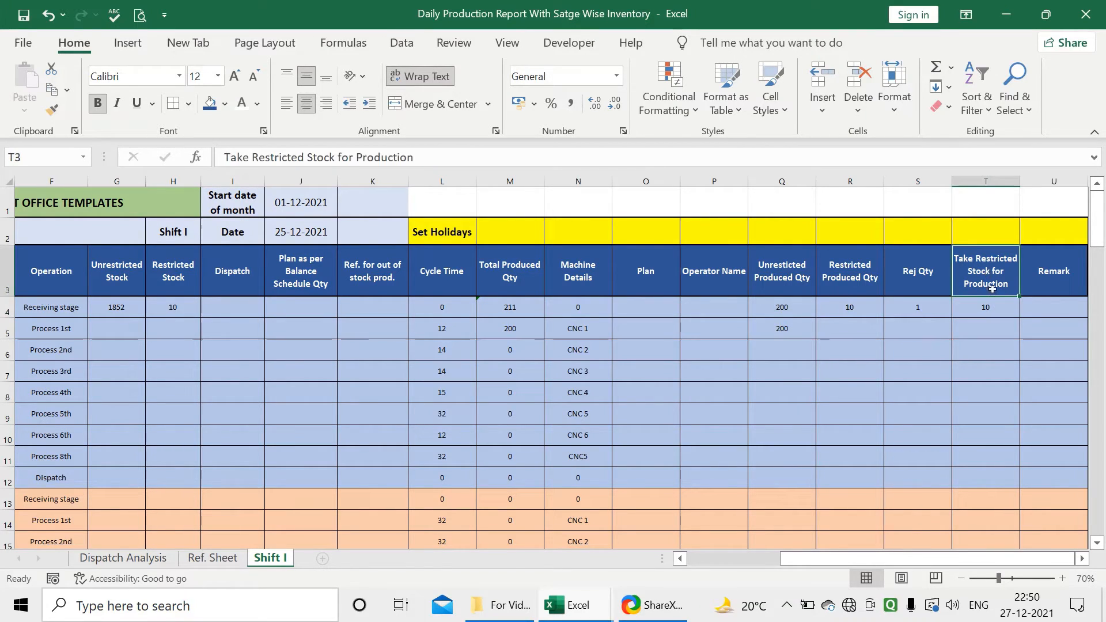
{"action": "left_click", "coordinate": [998, 299]}
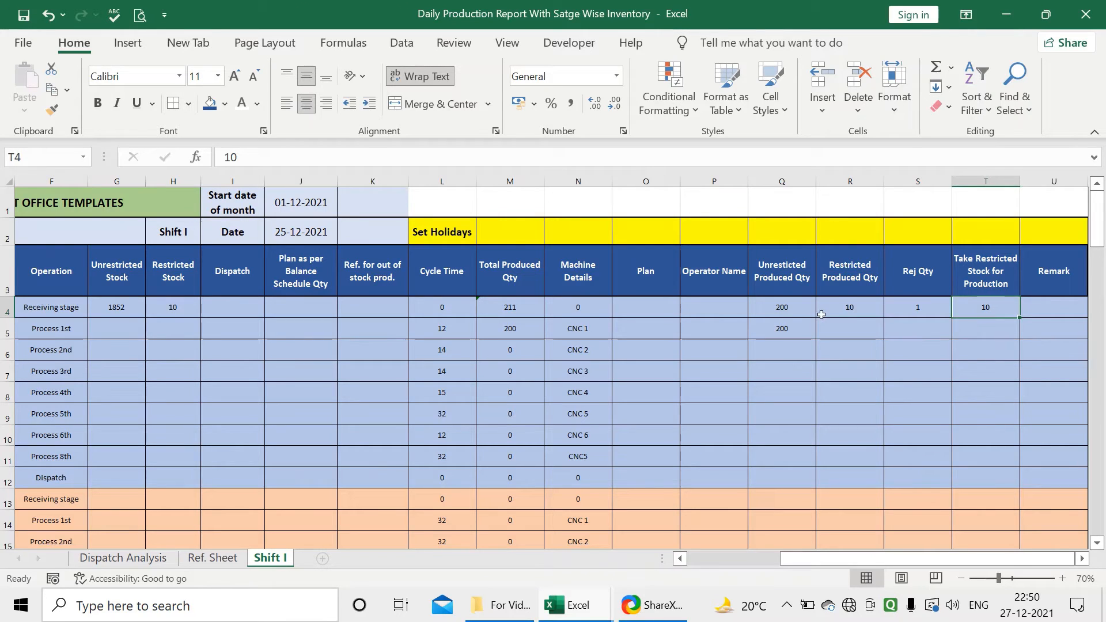
{"action": "left_click", "coordinate": [842, 309]}
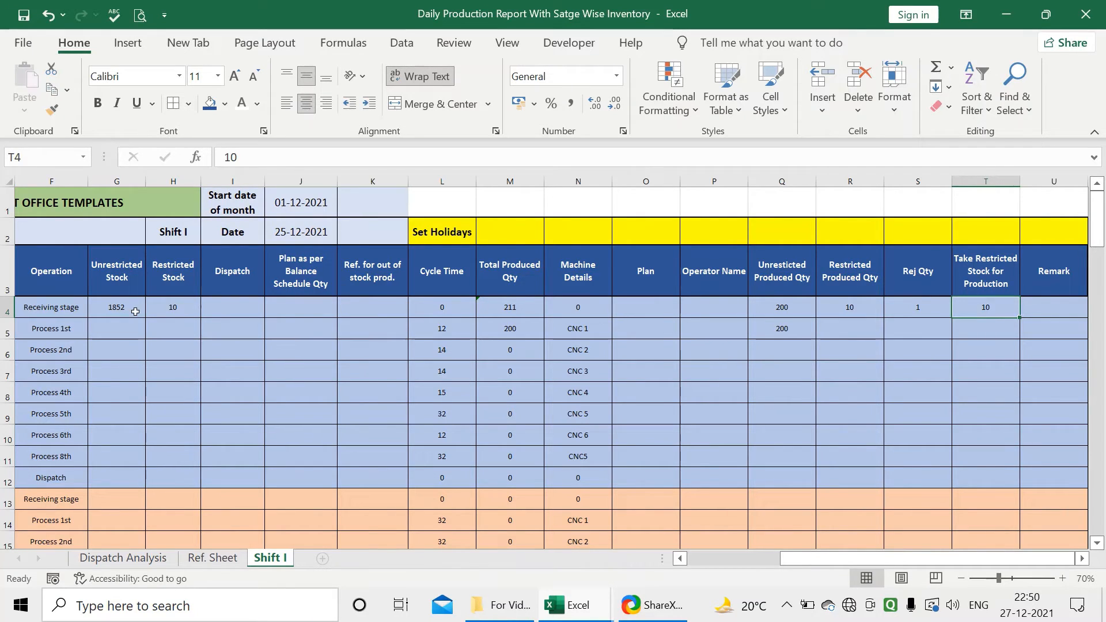
{"action": "left_click", "coordinate": [117, 307]}
{"action": "left_click", "coordinate": [474, 159]}
{"action": "type", "text": "+"}
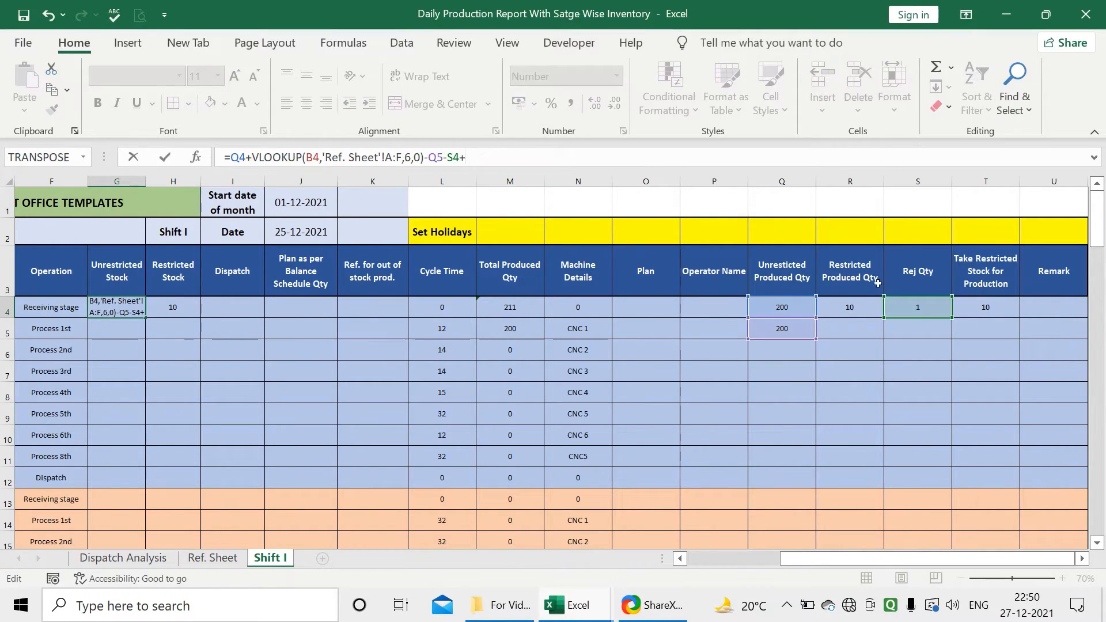
{"action": "left_click", "coordinate": [993, 311]}
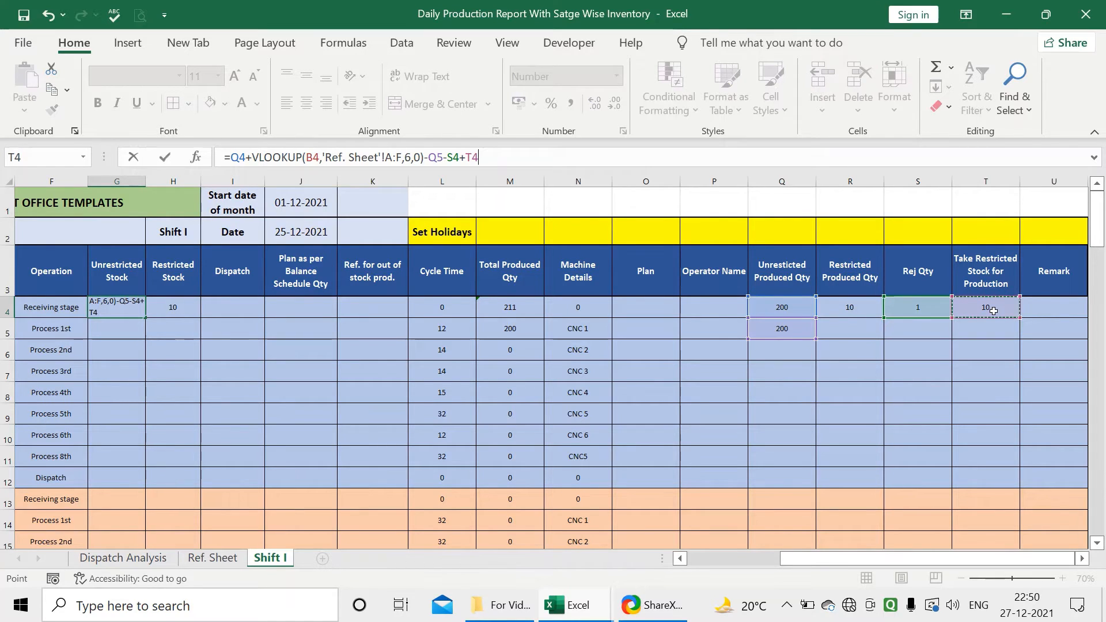
{"action": "key", "text": "Return"}
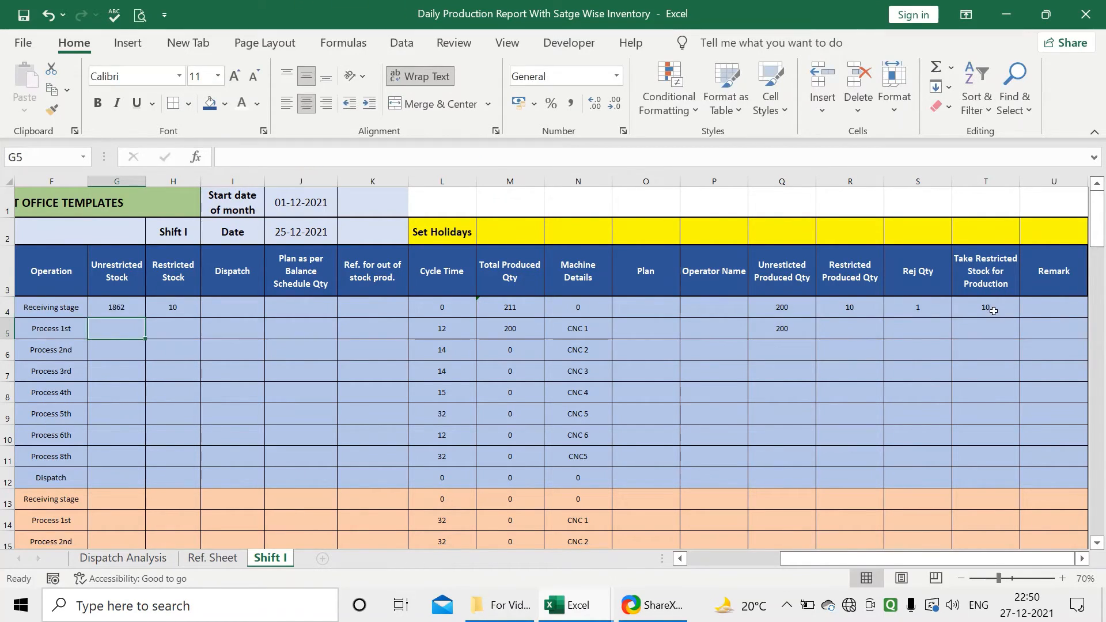
Step: Subtract the Take Restricted Stock for Production quantity, T4, at the end of the H4 Restricted Stock formula
{"action": "key", "text": "Up"}
{"action": "key", "text": "Right"}
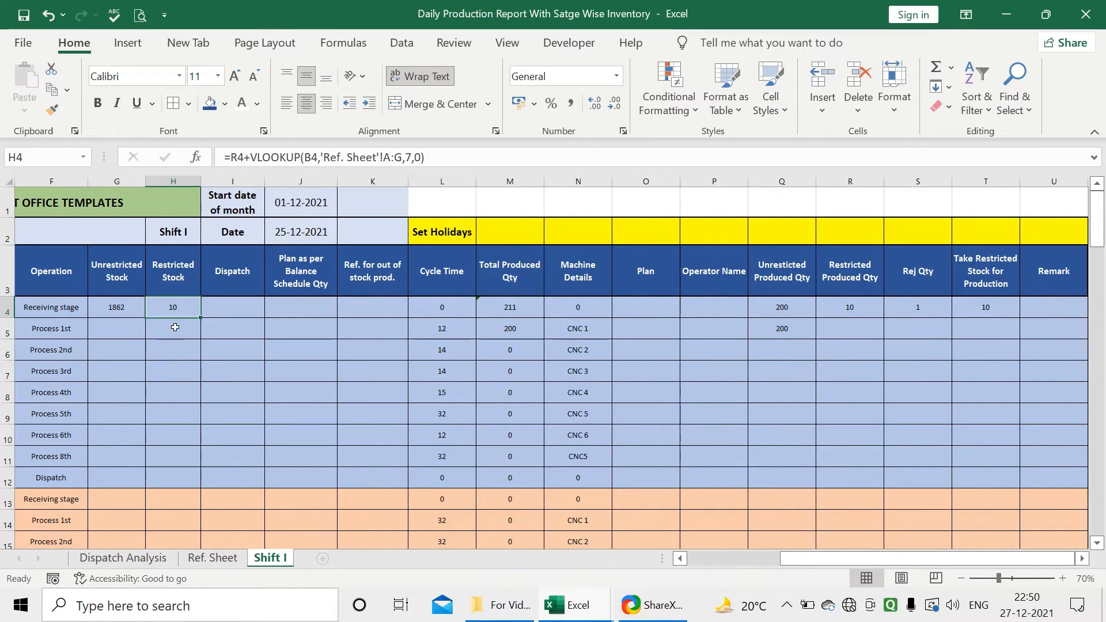
{"action": "left_click", "coordinate": [440, 157]}
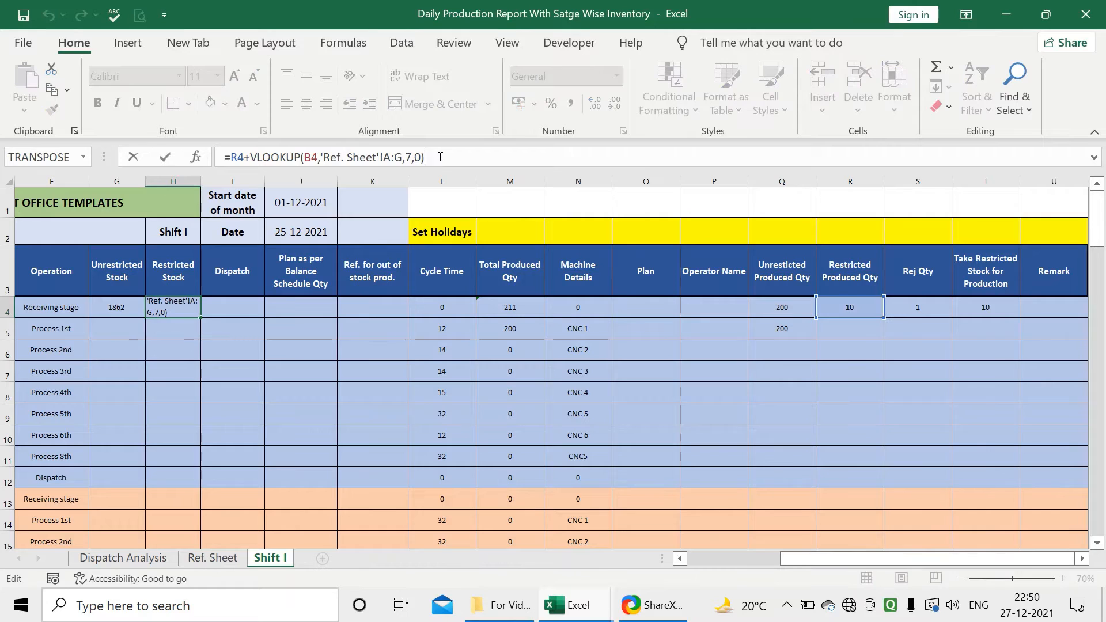
{"action": "type", "text": "-"}
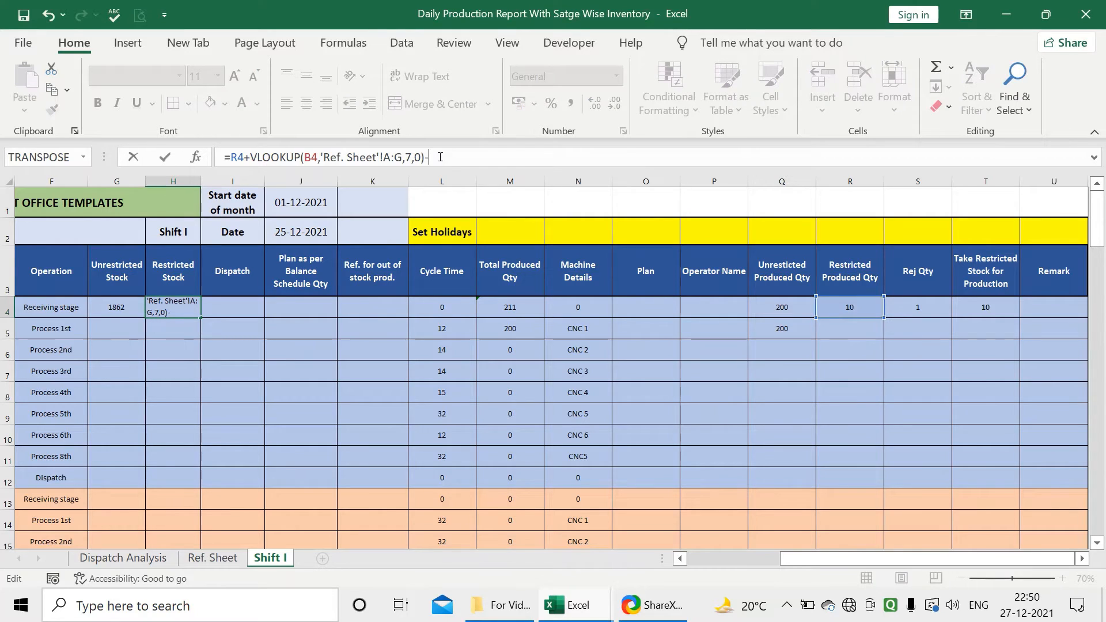
{"action": "left_click", "coordinate": [977, 314]}
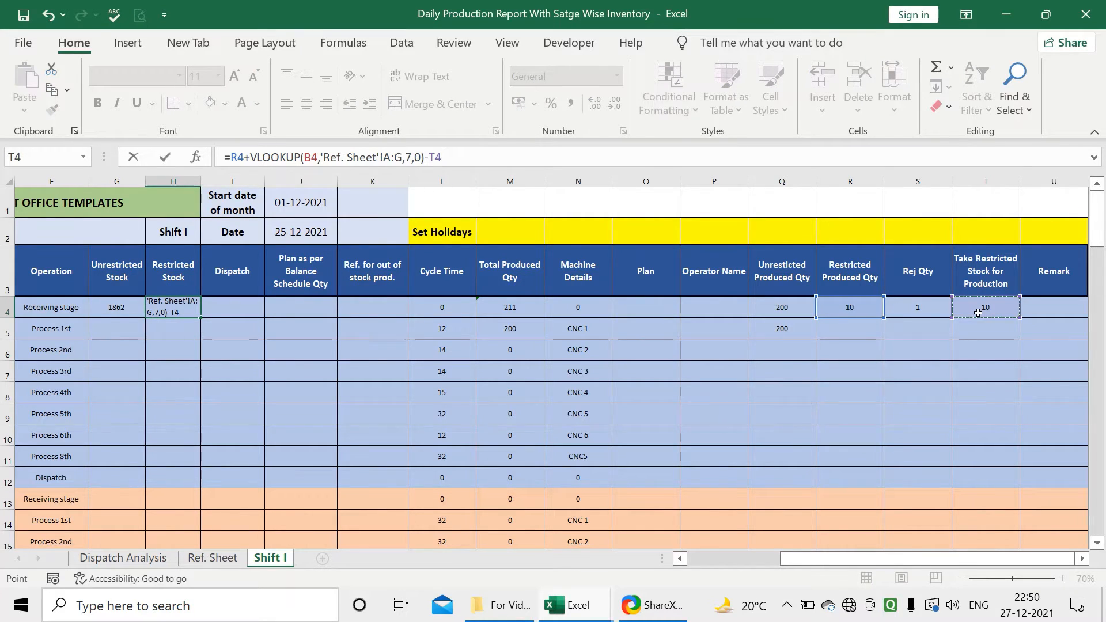
{"action": "key", "text": "Return"}
{"action": "left_click", "coordinate": [985, 328]}
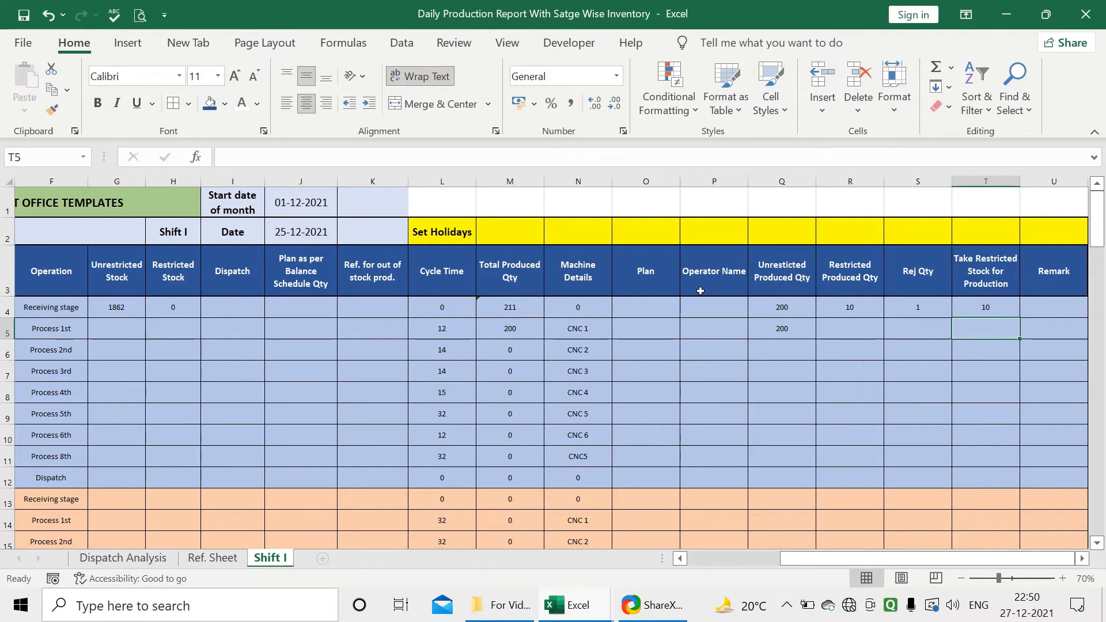
Step: Test the stock formulas with 5 as the Take Restricted Stock for Production quantity in T4, and set it back to 10
{"action": "left_click", "coordinate": [182, 304]}
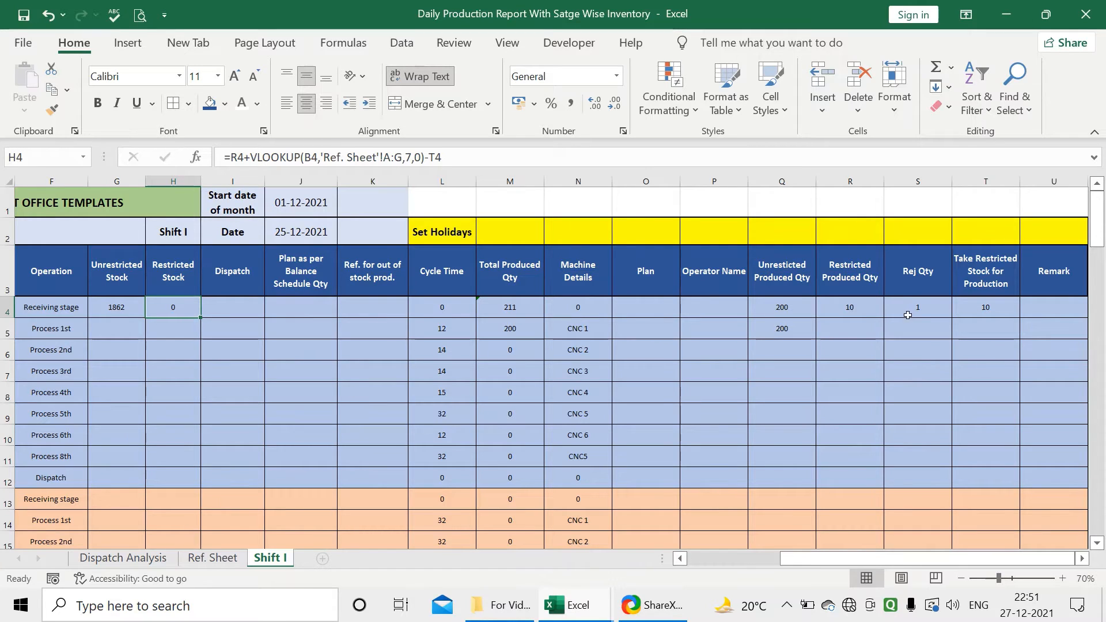
{"action": "left_click", "coordinate": [992, 303]}
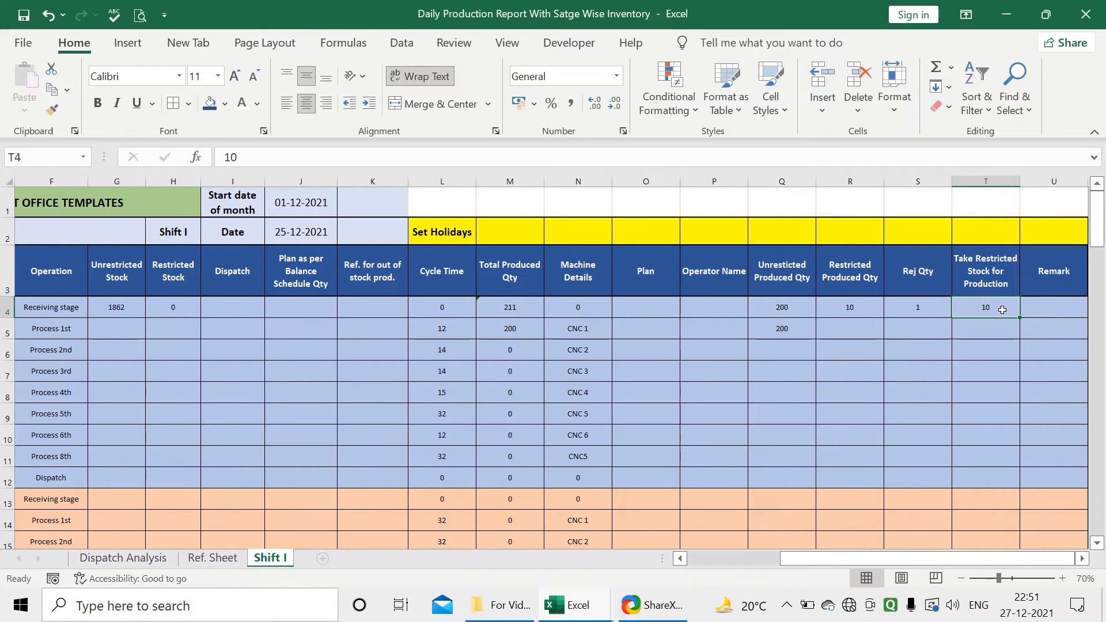
{"action": "type", "text": "5"}
{"action": "key", "text": "Return"}
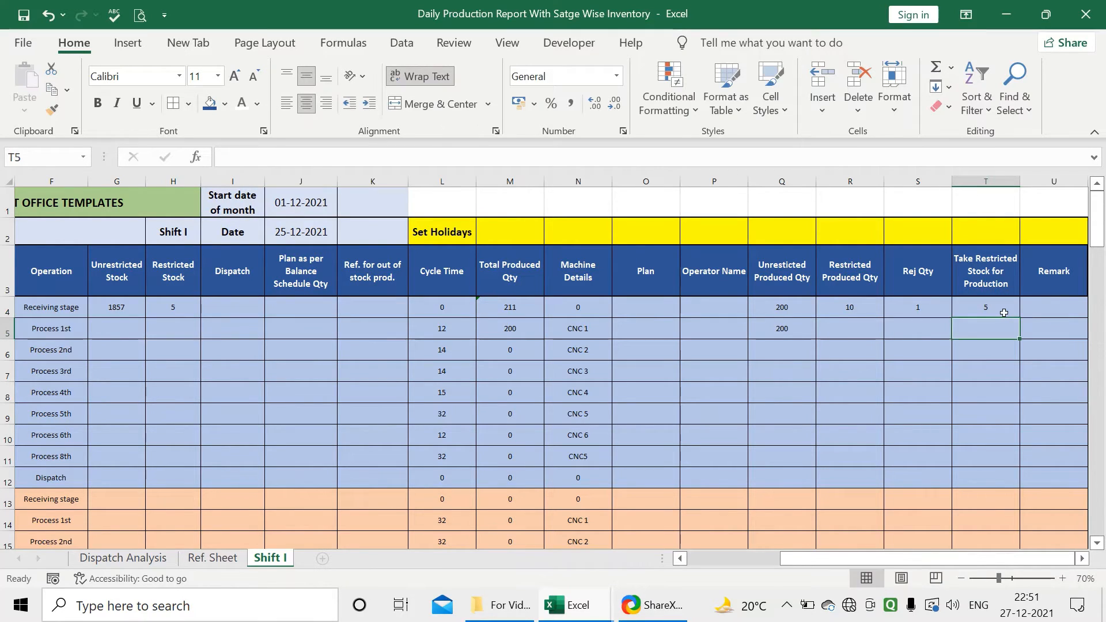
{"action": "left_click", "coordinate": [1004, 313]}
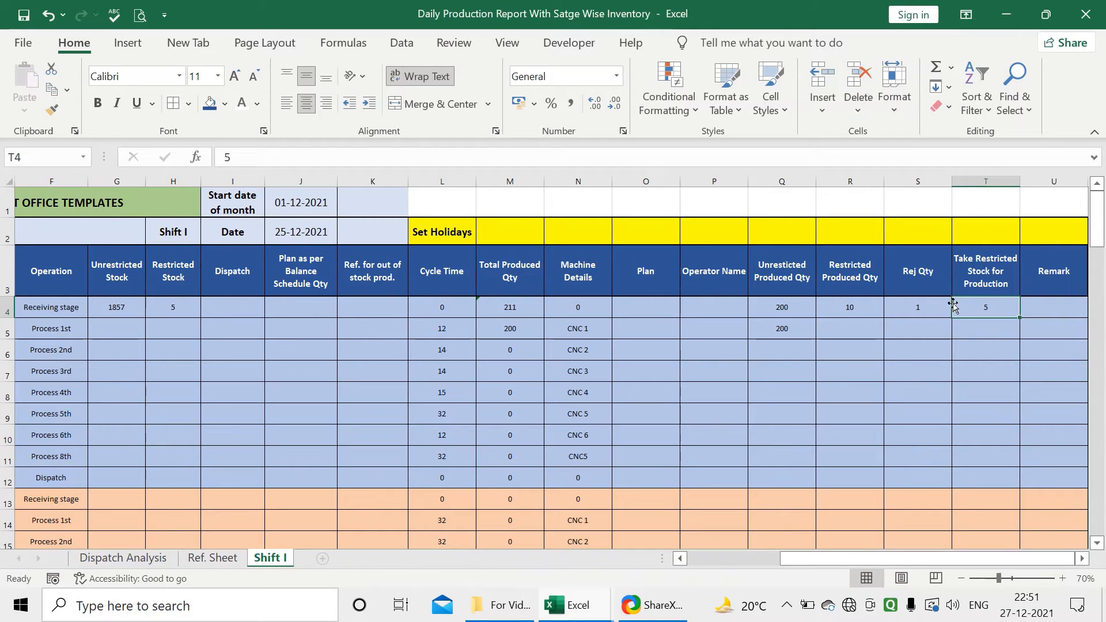
{"action": "left_click", "coordinate": [173, 307]}
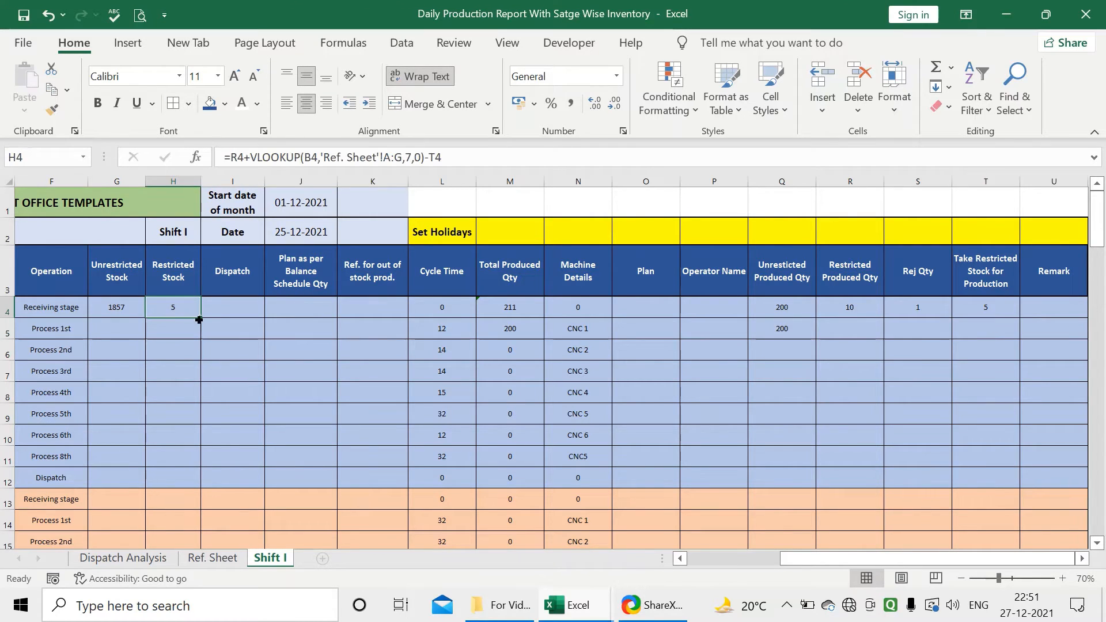
{"action": "left_click", "coordinate": [1000, 307]}
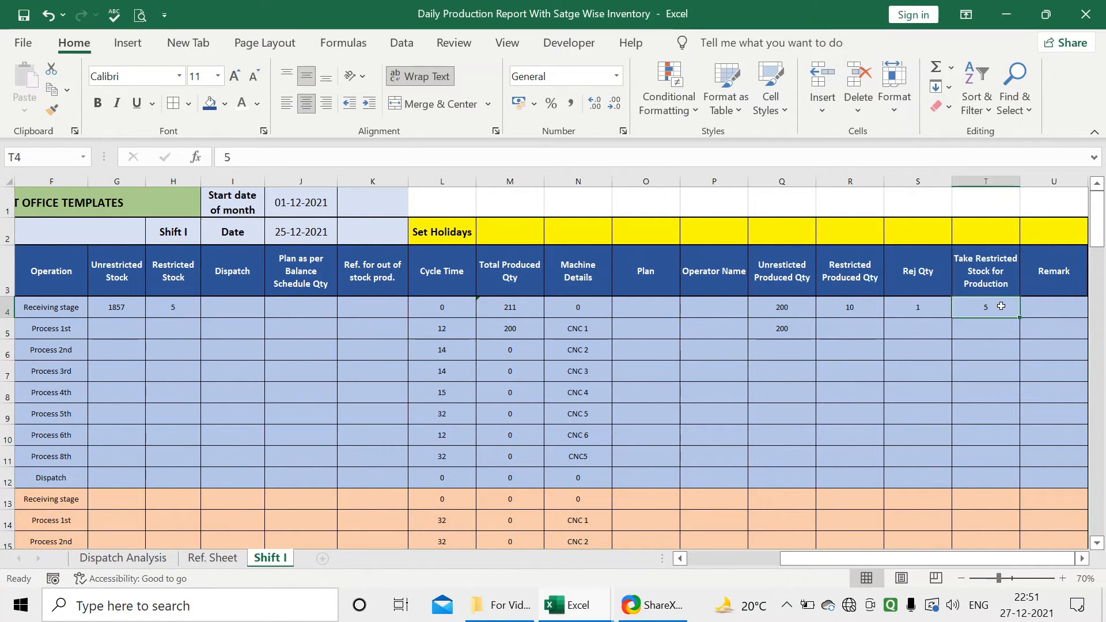
{"action": "type", "text": "10"}
{"action": "key", "text": "Return"}
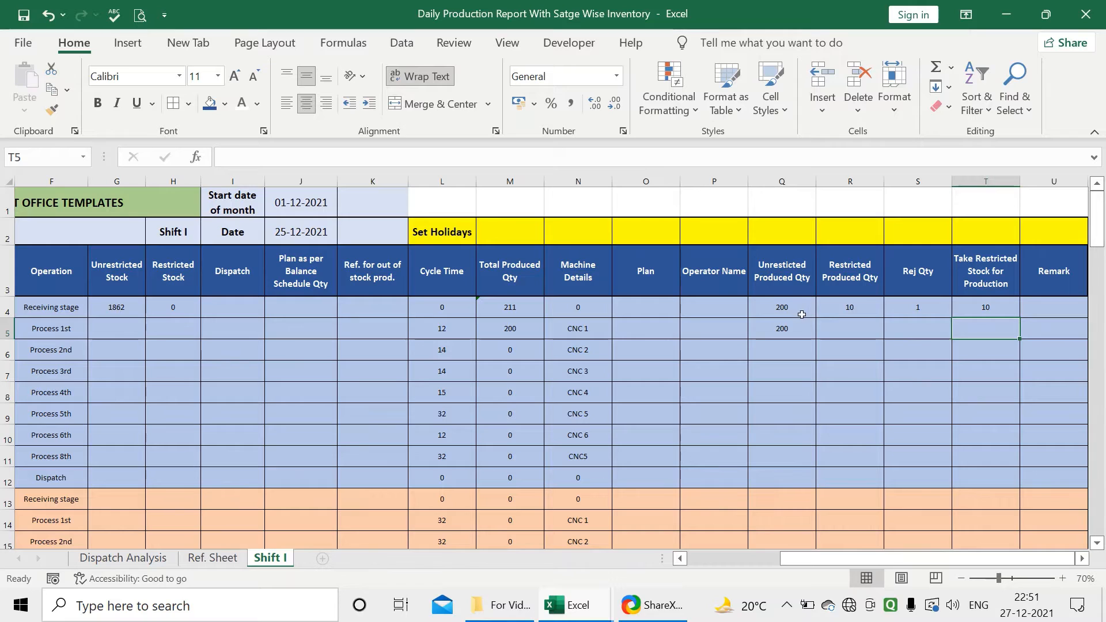
Step: Copy the Unrestricted and Restricted Stock formulas from G4:H4 down through row 17
{"action": "left_click", "coordinate": [122, 306]}
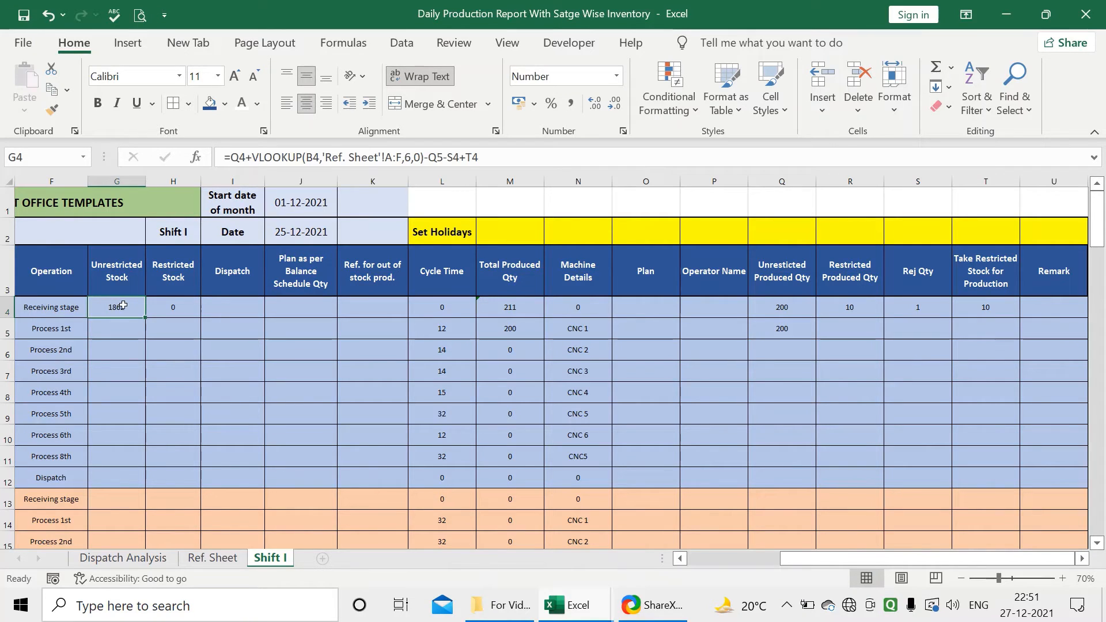
{"action": "left_click_drag", "start_coordinate": [118, 305], "coordinate": [190, 527]}
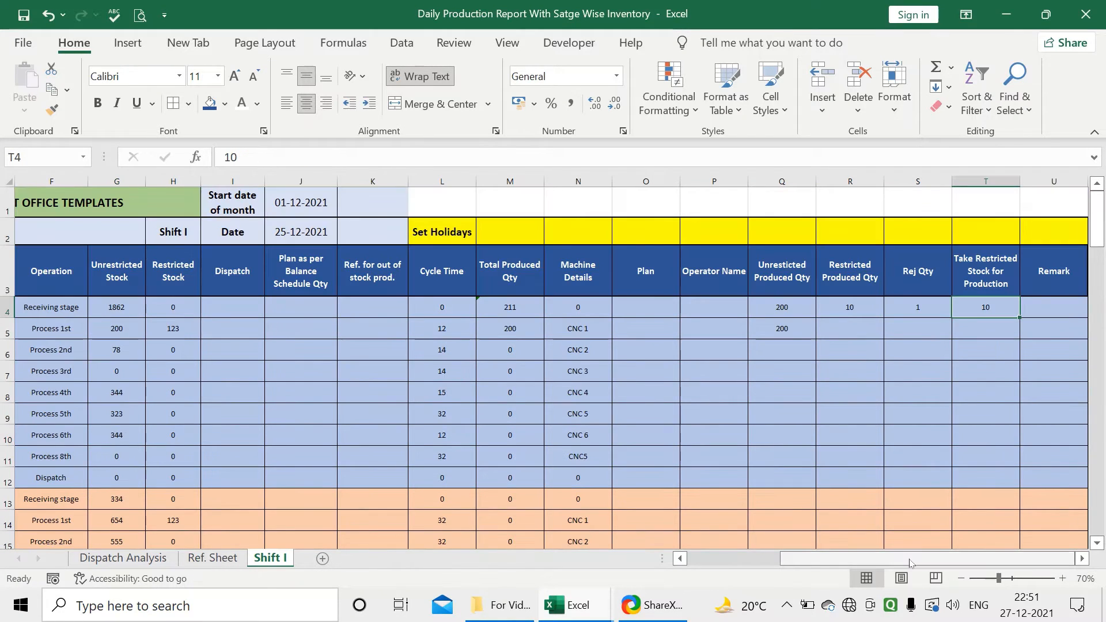
{"action": "left_click_drag", "start_coordinate": [884, 561], "coordinate": [791, 566]}
{"action": "left_click", "coordinate": [476, 306]}
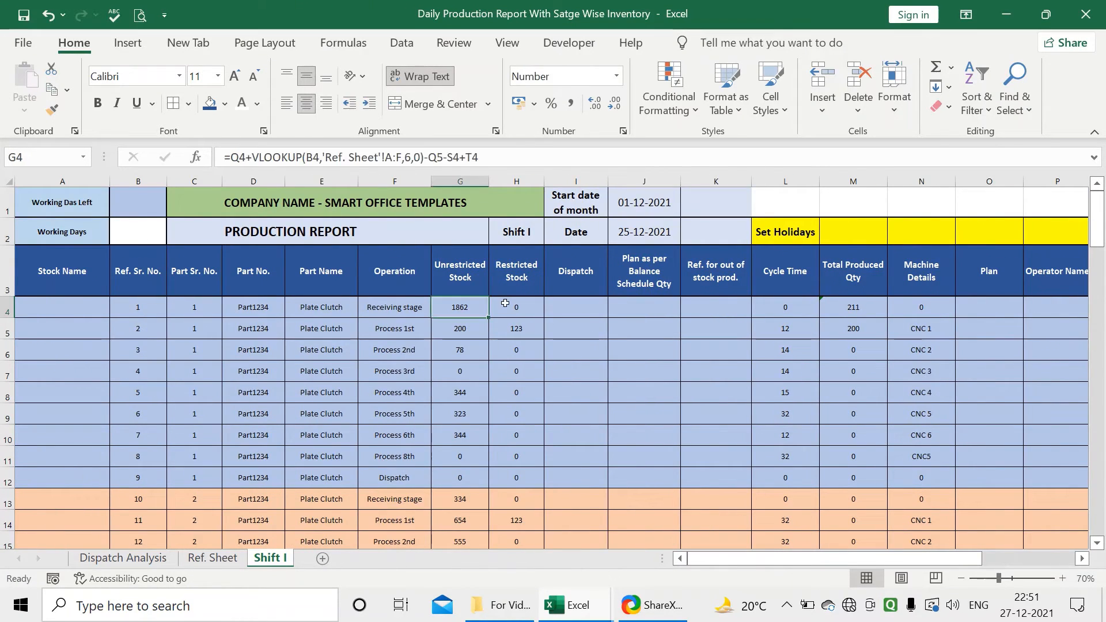
{"action": "key", "text": "Right"}
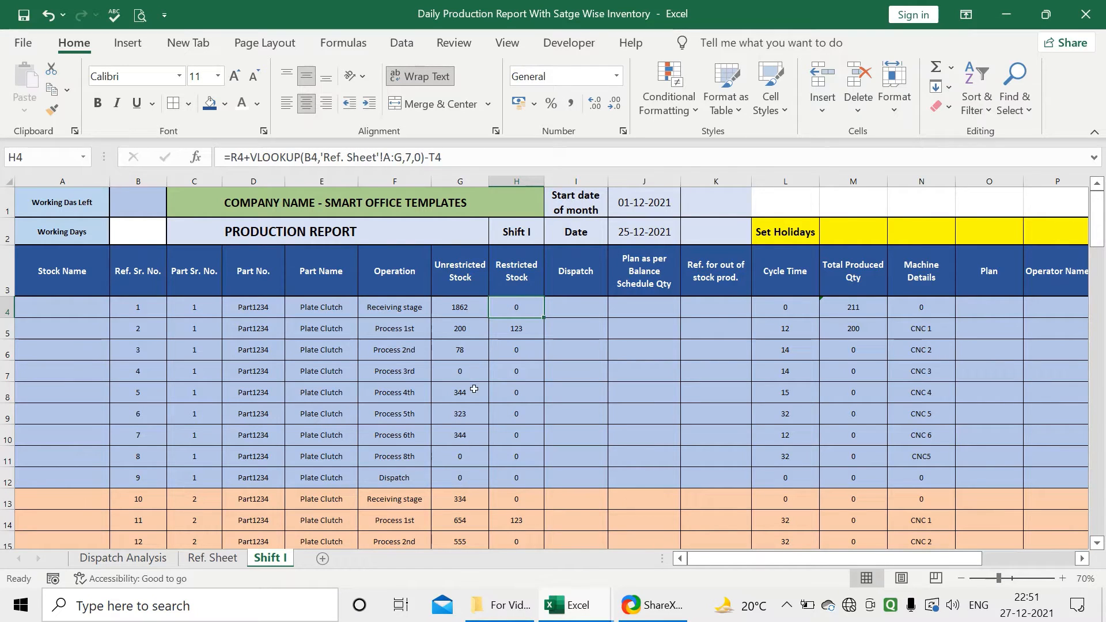
Step: Examine the copied Unrestricted Stock formulas, especially the Dispatch operation's G12, against the Operation and Dispatch columns
{"action": "left_click", "coordinate": [465, 436]}
{"action": "left_click", "coordinate": [465, 477]}
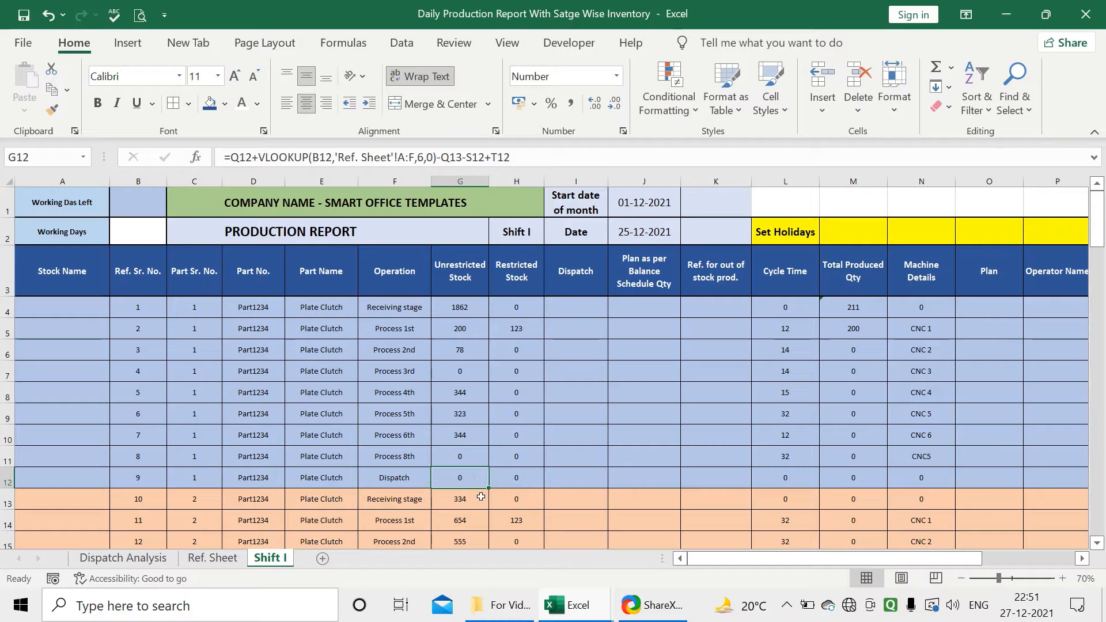
{"action": "left_click", "coordinate": [418, 480]}
{"action": "left_click", "coordinate": [443, 483]}
{"action": "left_click", "coordinate": [416, 479]}
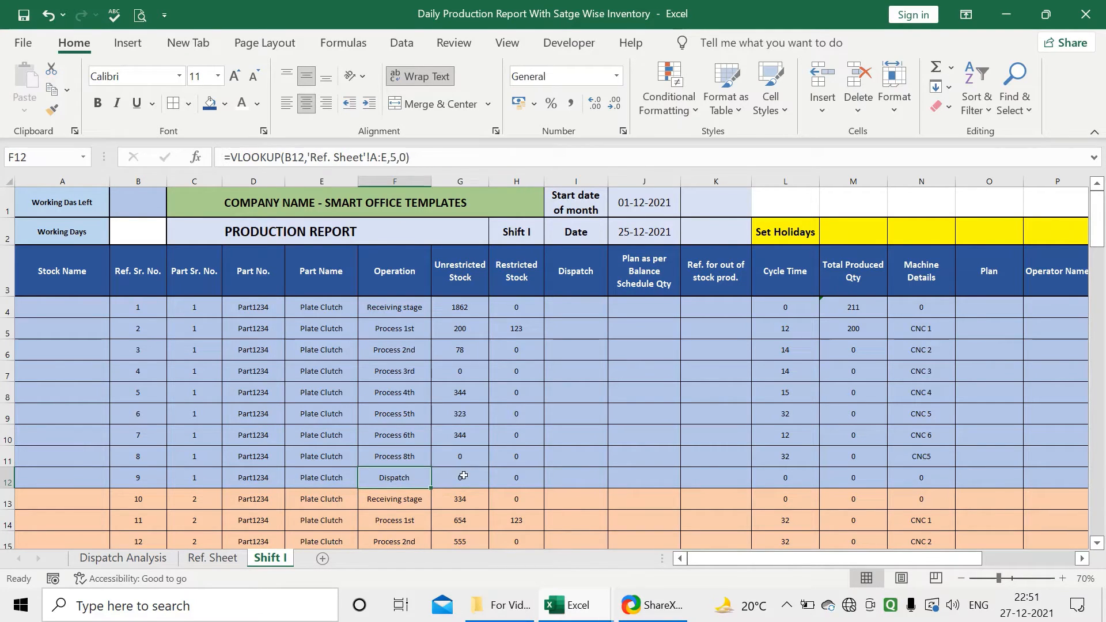
{"action": "left_click", "coordinate": [463, 476]}
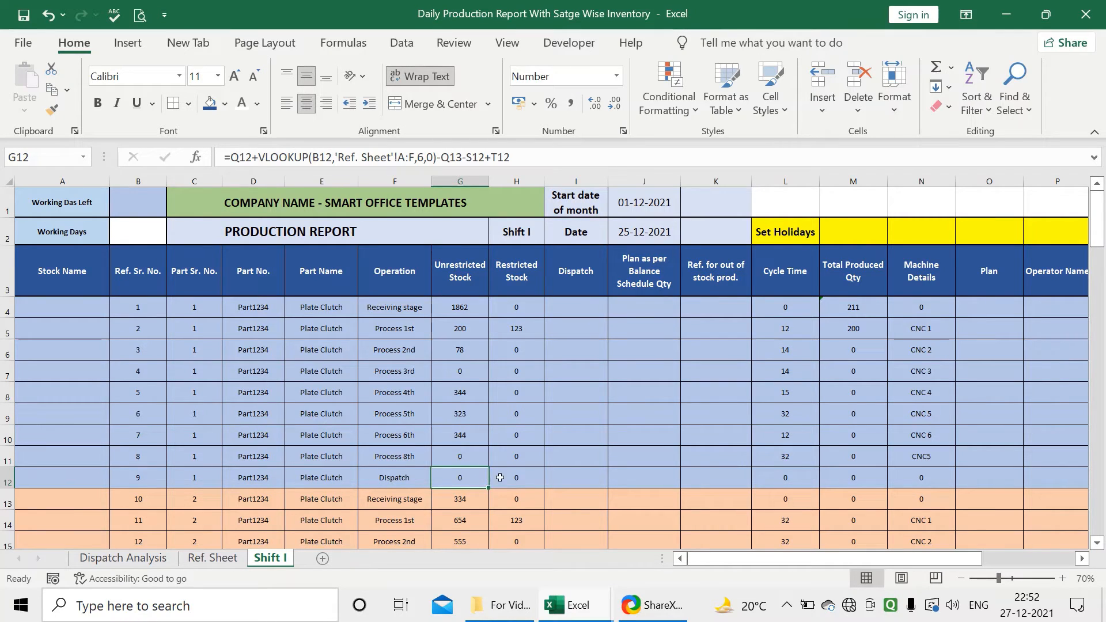
{"action": "left_click_drag", "start_coordinate": [581, 274], "coordinate": [567, 491]}
{"action": "left_click", "coordinate": [626, 466]}
{"action": "left_click", "coordinate": [459, 477]}
{"action": "left_click", "coordinate": [462, 307]}
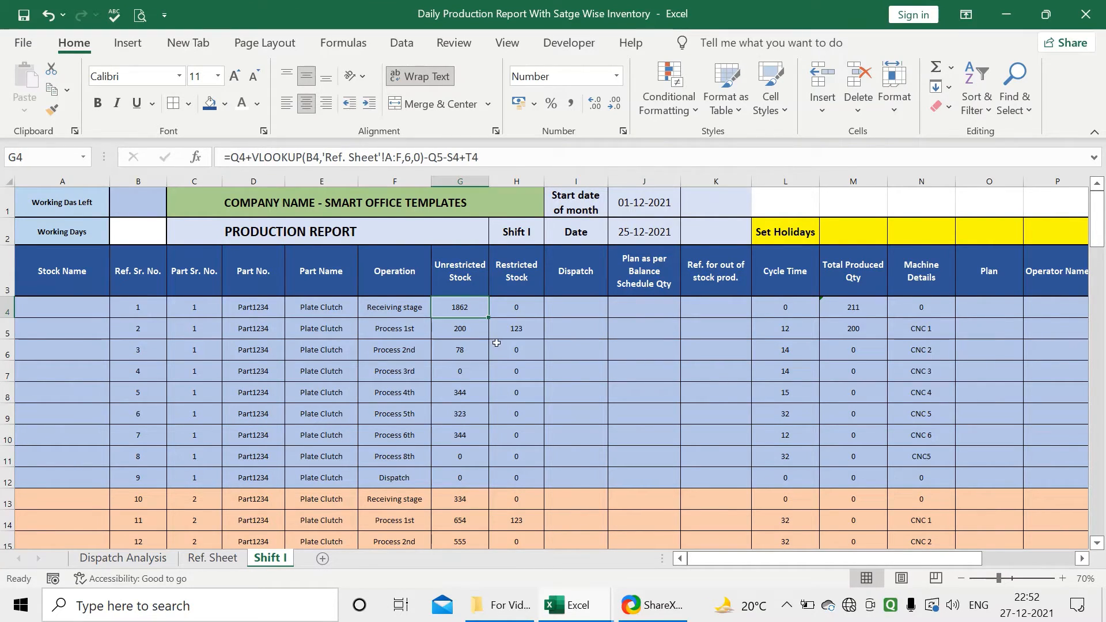
{"action": "scroll", "coordinate": [464, 306], "scroll_direction": "down", "scroll_amount": 1}
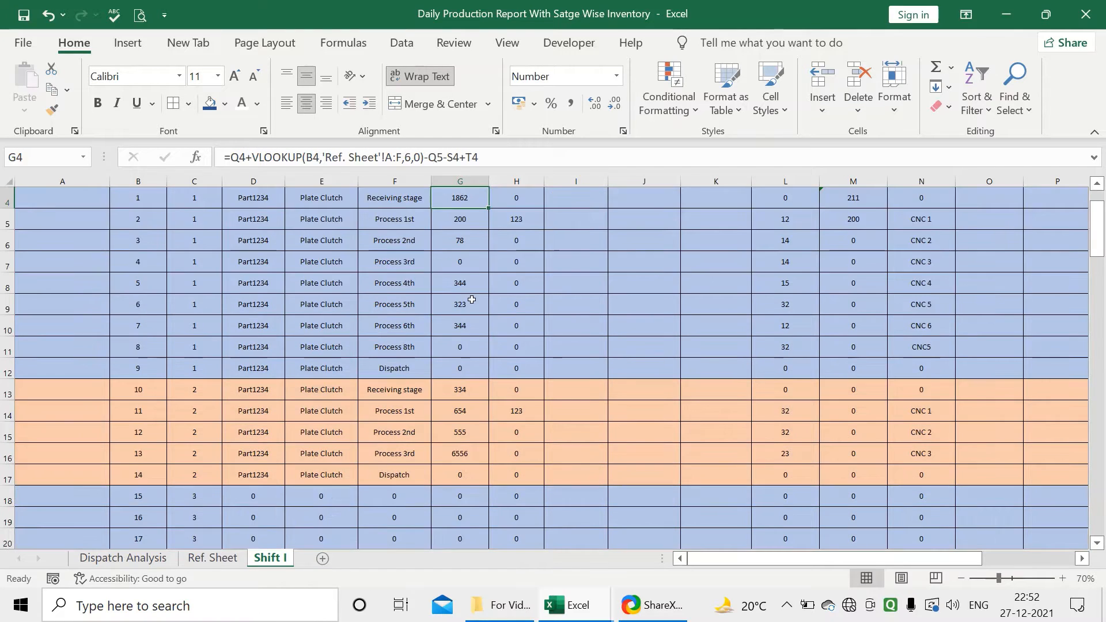
{"action": "scroll", "coordinate": [464, 306], "scroll_direction": "up", "scroll_amount": 1}
{"action": "left_click", "coordinate": [477, 376]}
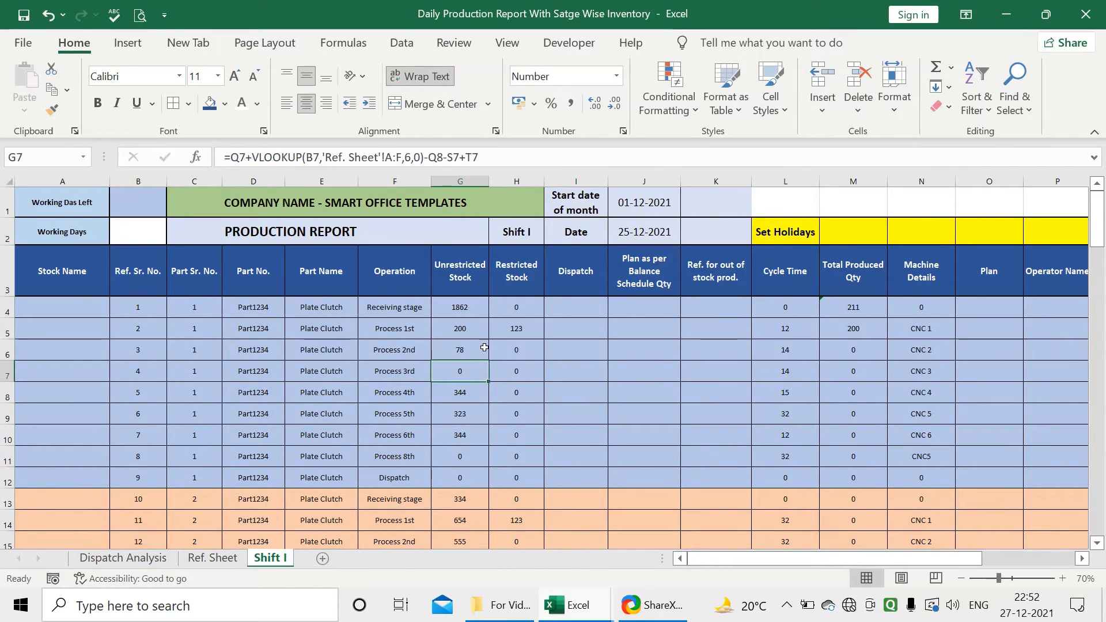
Step: Start the G4 Unrestricted Stock formula with an IF test for whether the operation in F4 equals "Dispatch"
{"action": "left_click", "coordinate": [479, 308]}
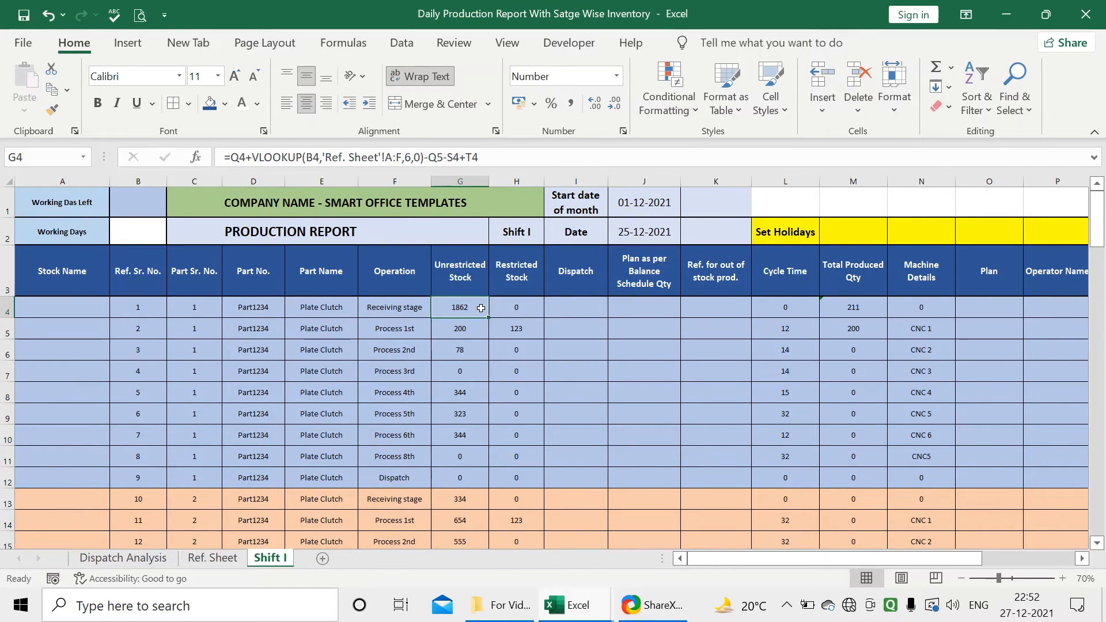
{"action": "left_click", "coordinate": [230, 158]}
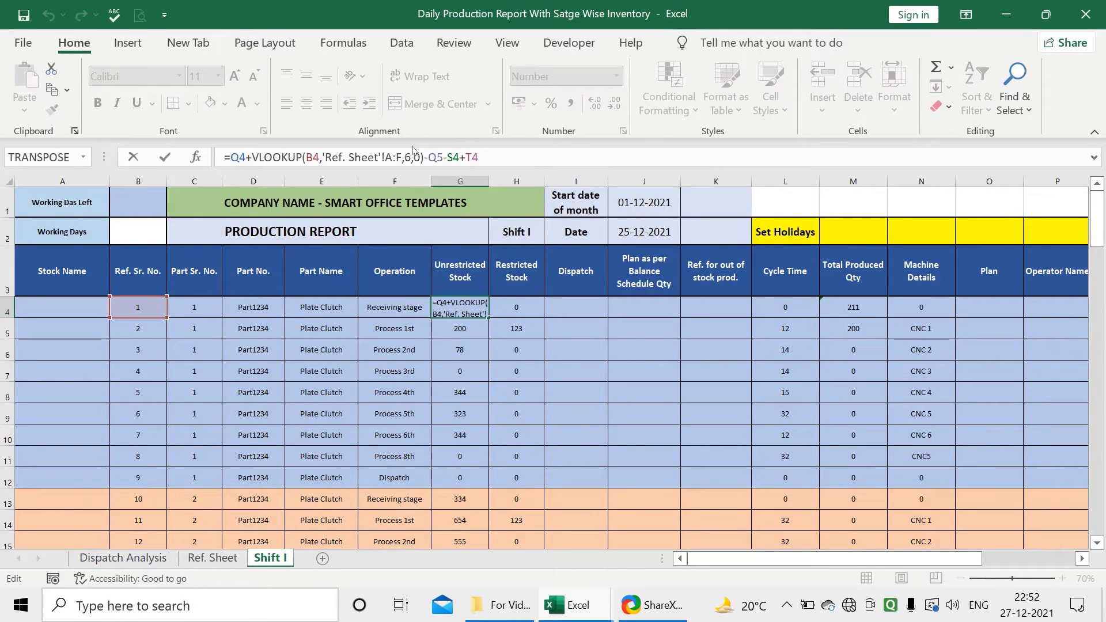
{"action": "type", "text": "if"}
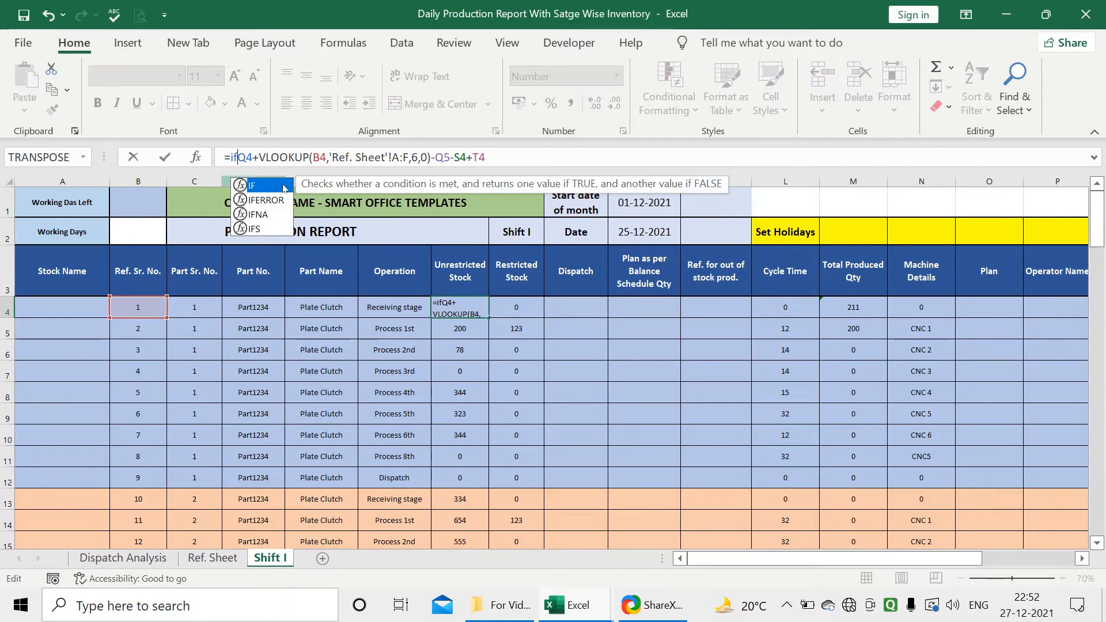
{"action": "key", "text": "Tab"}
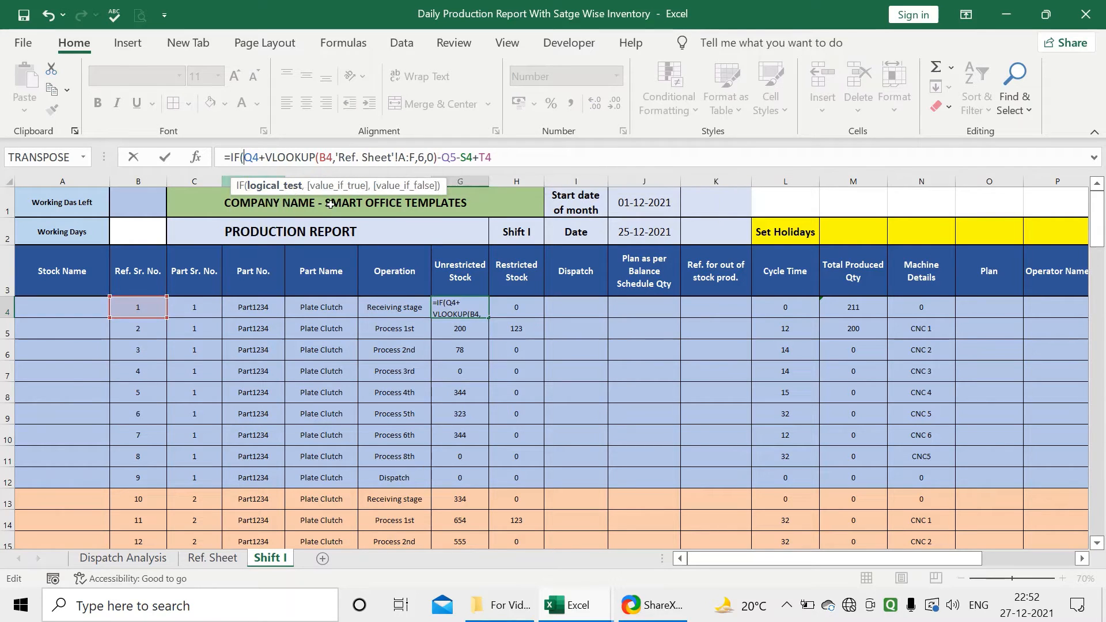
{"action": "left_click", "coordinate": [389, 306]}
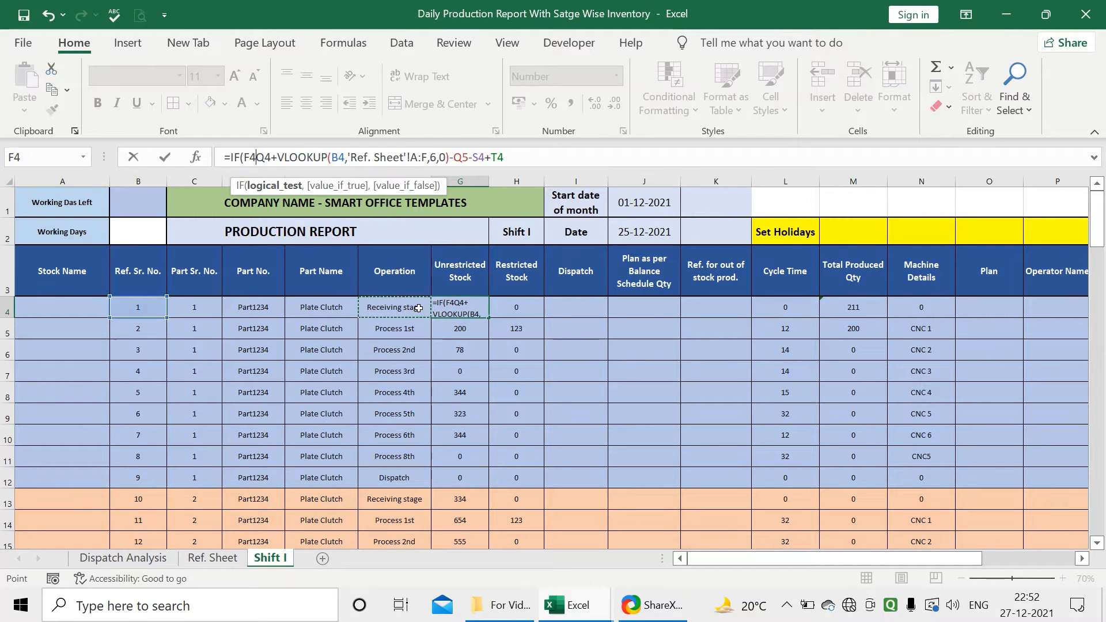
{"action": "type", "text": "="}
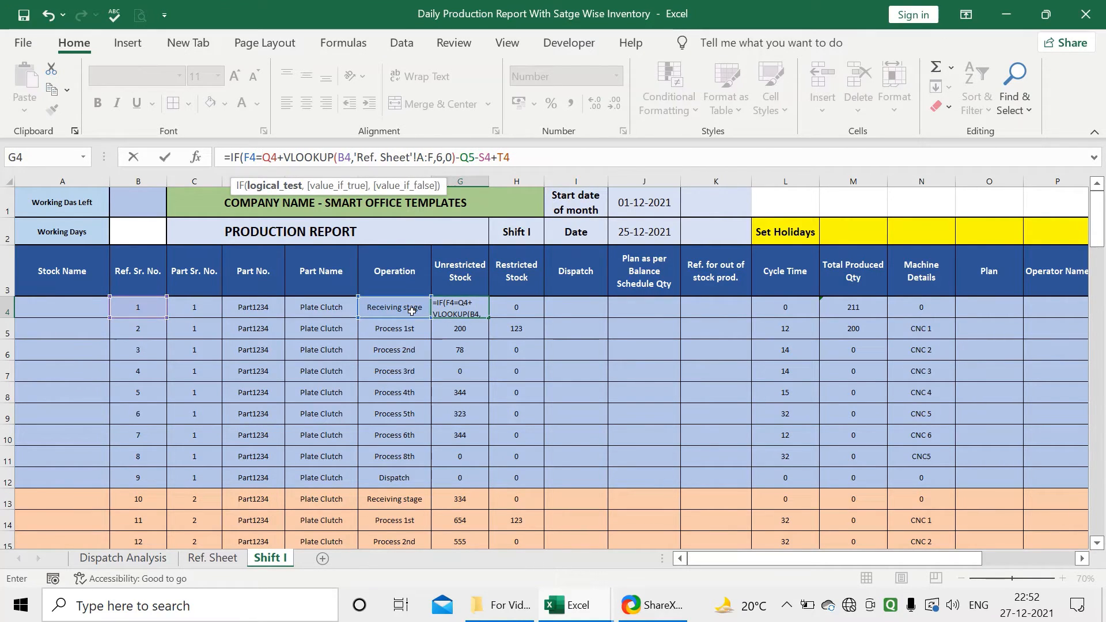
{"action": "type", "text": "\""}
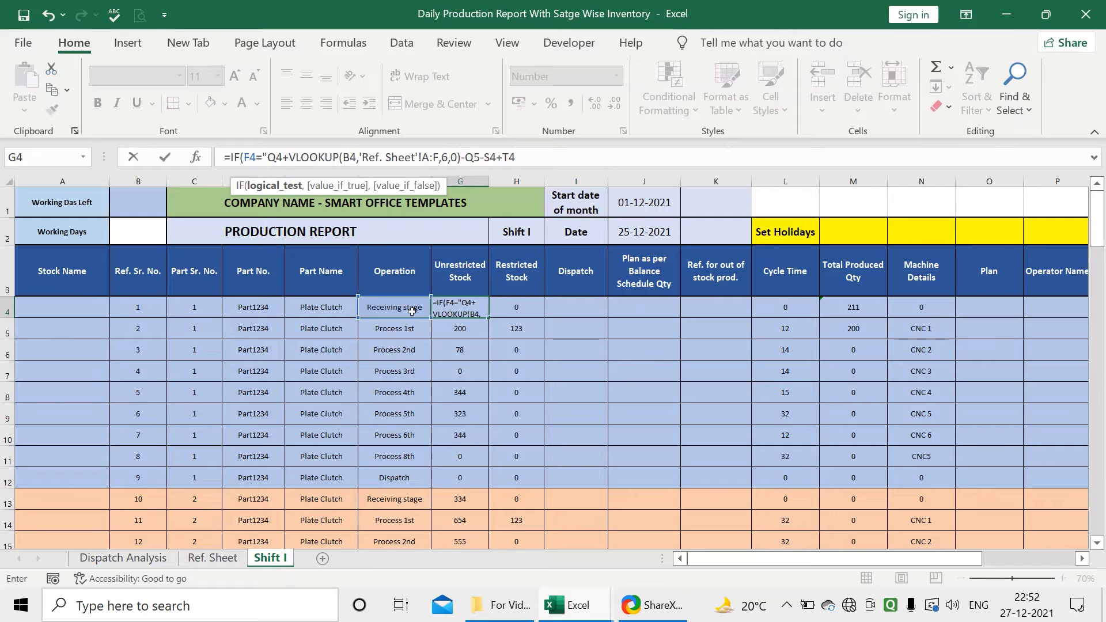
{"action": "type", "text": "Dispatc"}
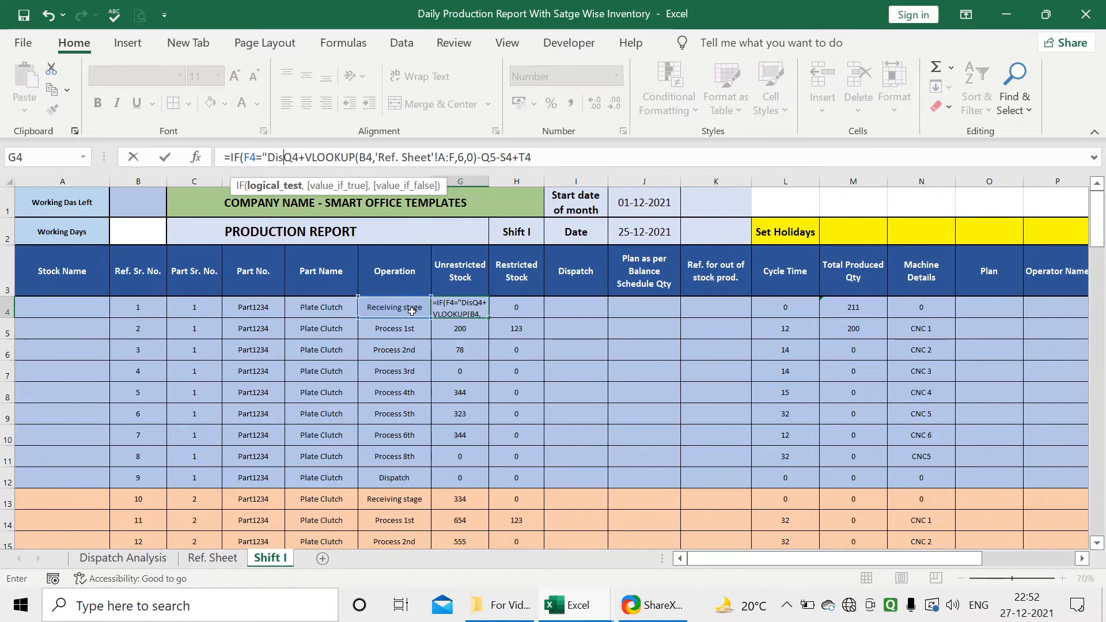
{"action": "type", "text": "h"}
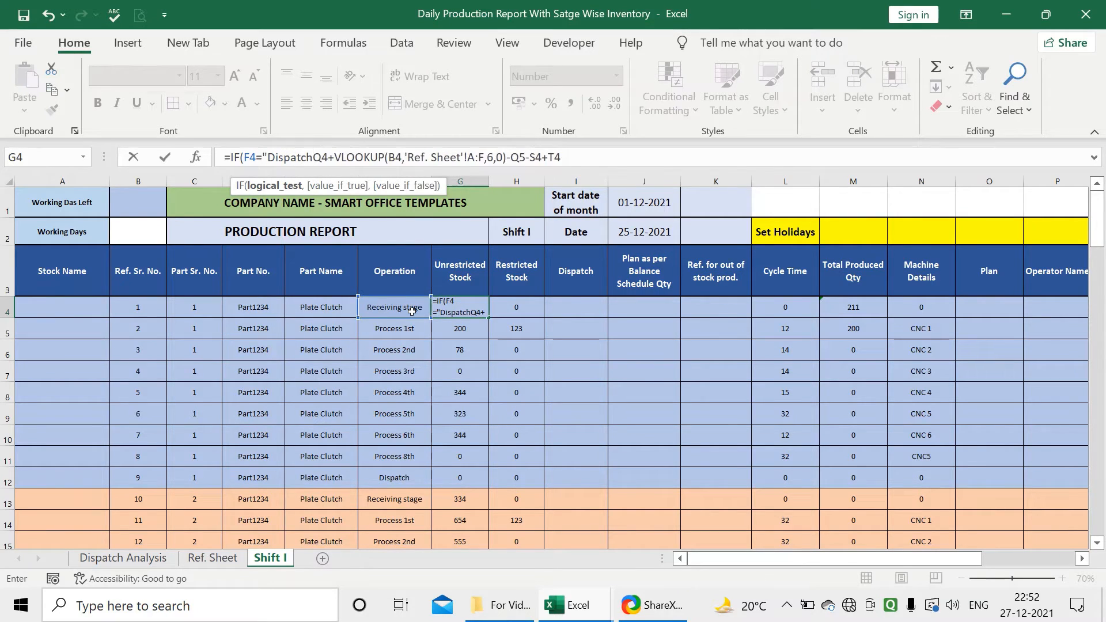
{"action": "type", "text": "\""}
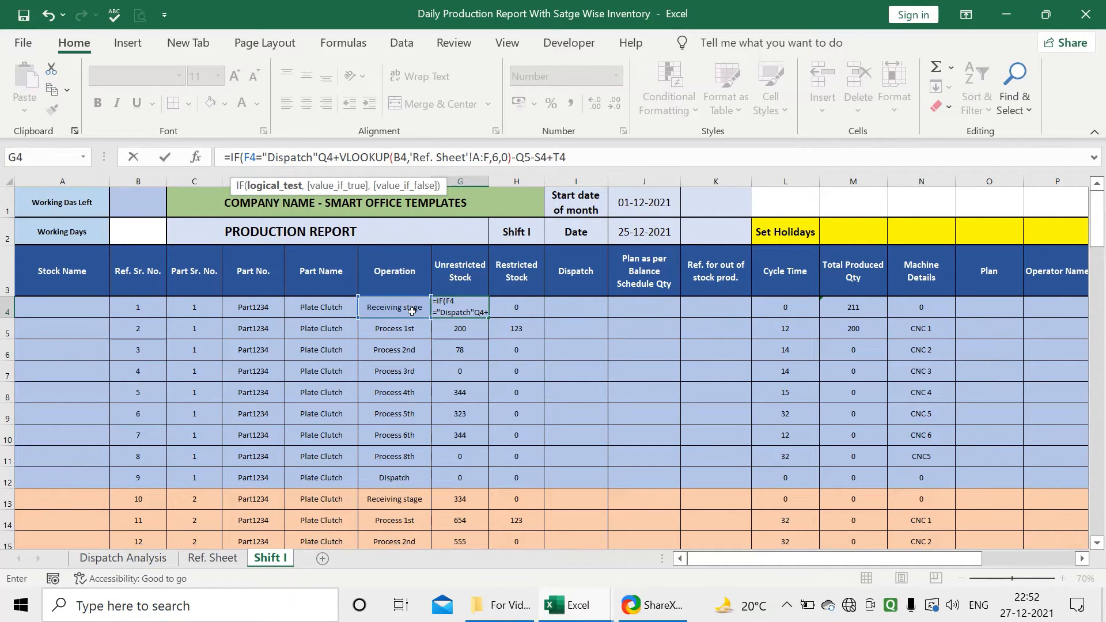
Step: Make the IF in G4 return 0 for Dispatch and the existing stock calculation for every other operation
{"action": "type", "text": ","}
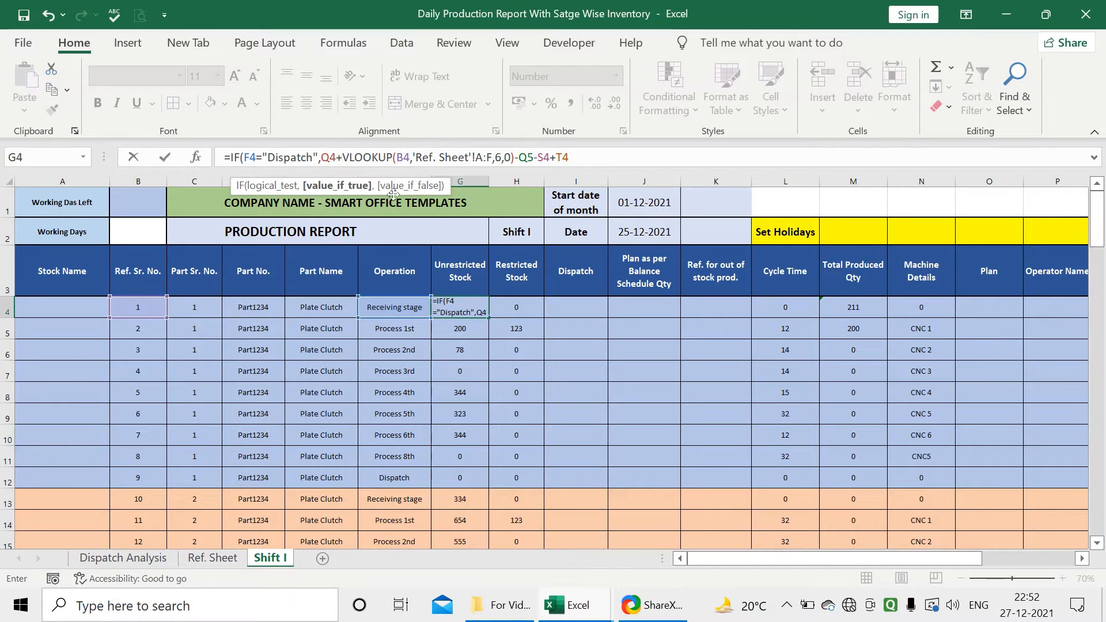
{"action": "type", "text": "0"}
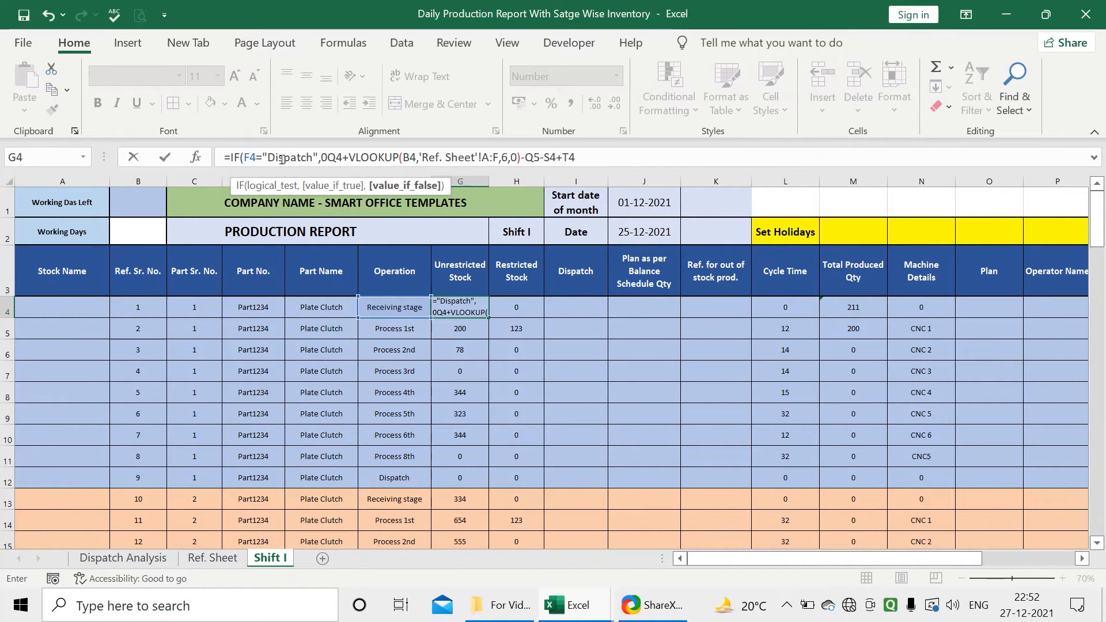
{"action": "type", "text": ","}
{"action": "left_click_drag", "start_coordinate": [334, 160], "coordinate": [610, 155]}
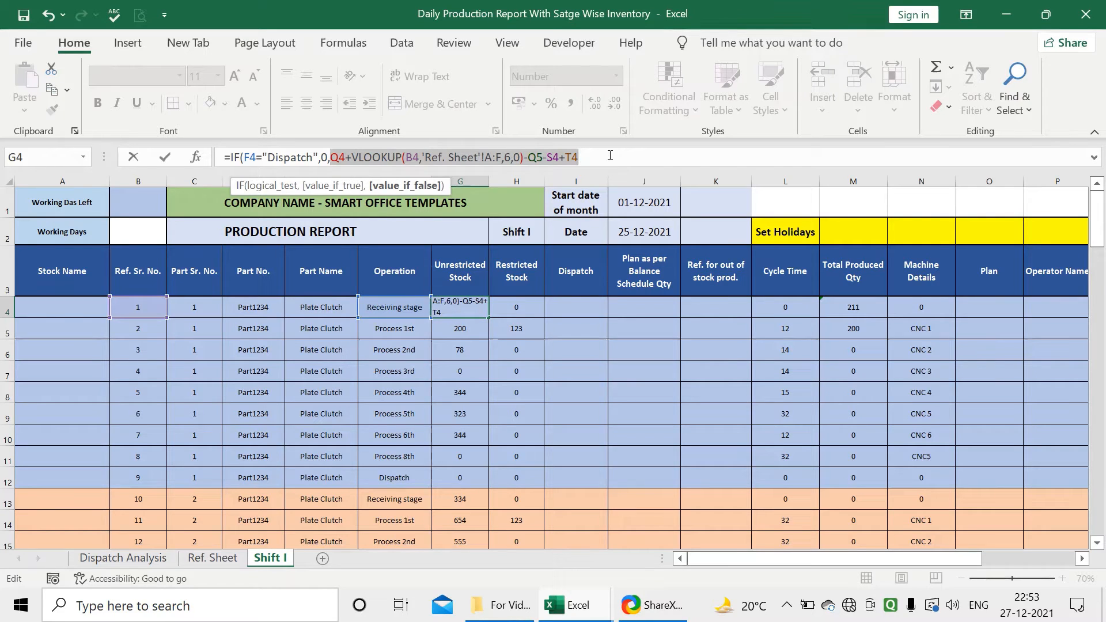
{"action": "key", "text": "Return"}
{"action": "key", "text": "Return"}
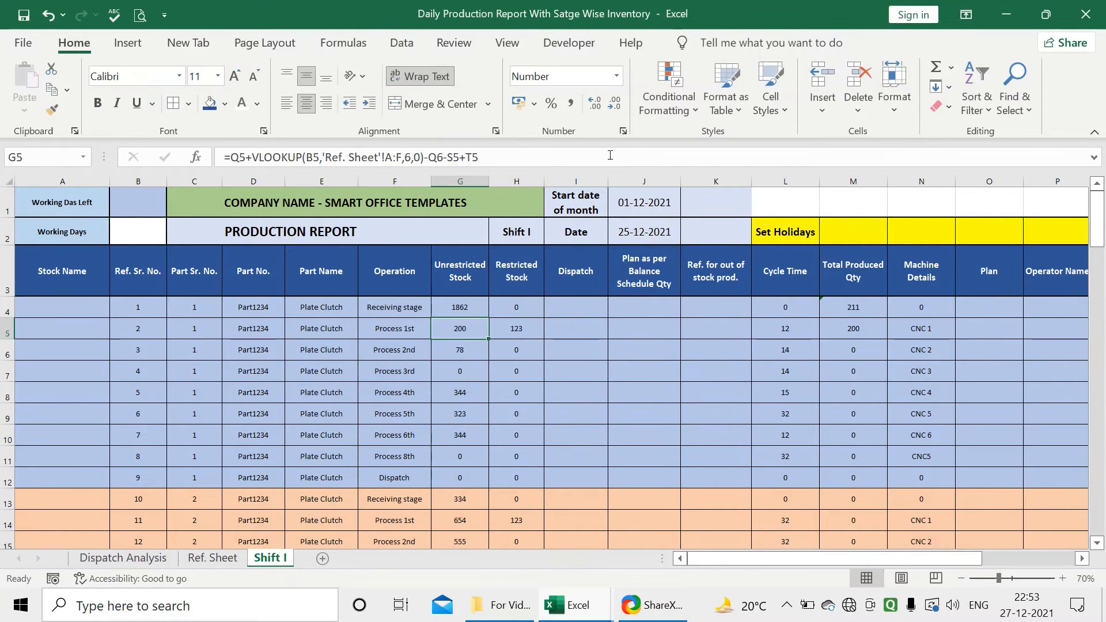
Step: Copy the Unrestricted Stock IF formula from G4 down the column, starting at G5
{"action": "left_click", "coordinate": [464, 312]}
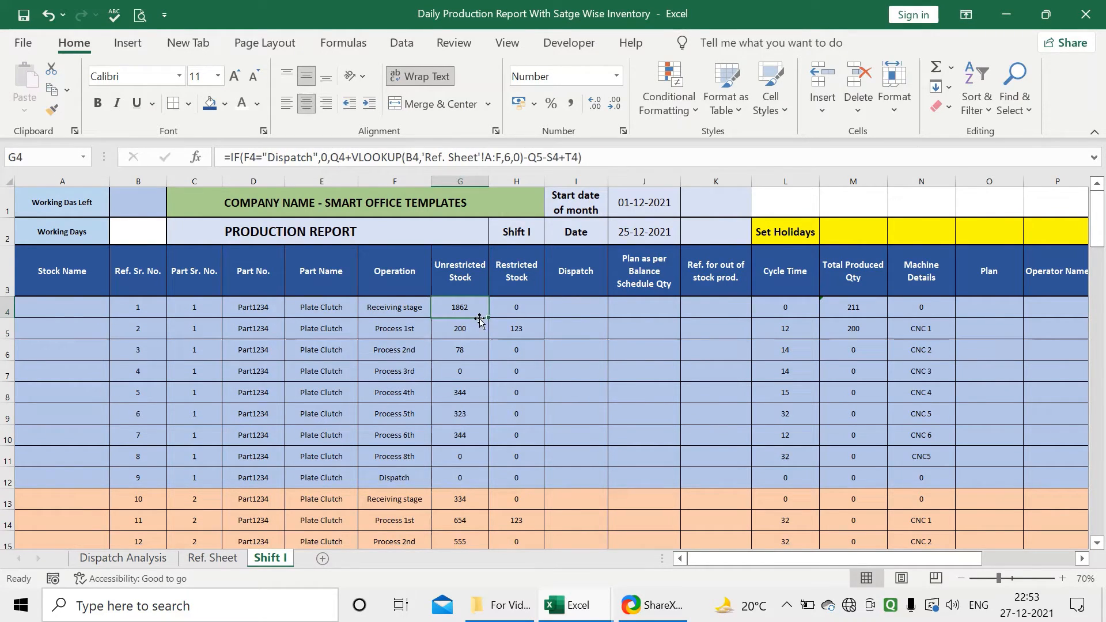
{"action": "key", "text": "Down"}
{"action": "key", "text": "ctrl+shift+Down"}
{"action": "key", "text": "ctrl+shift+Down"}
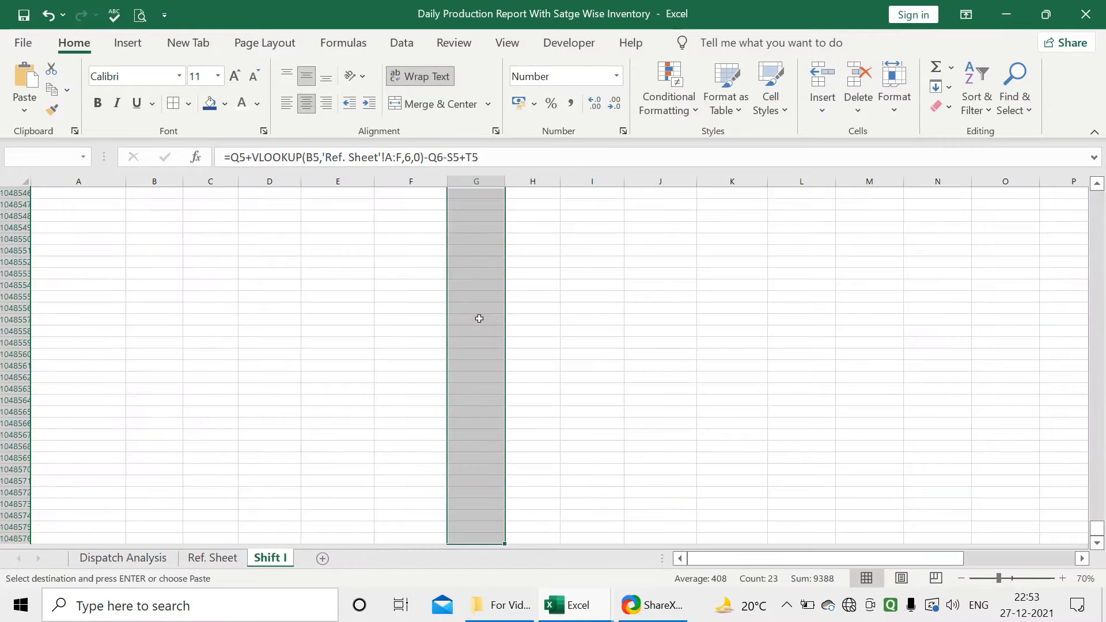
{"action": "key", "text": "ctrl+shift+Up"}
{"action": "key", "text": "ctrl+v"}
{"action": "key", "text": "ctrl+shift+Up"}
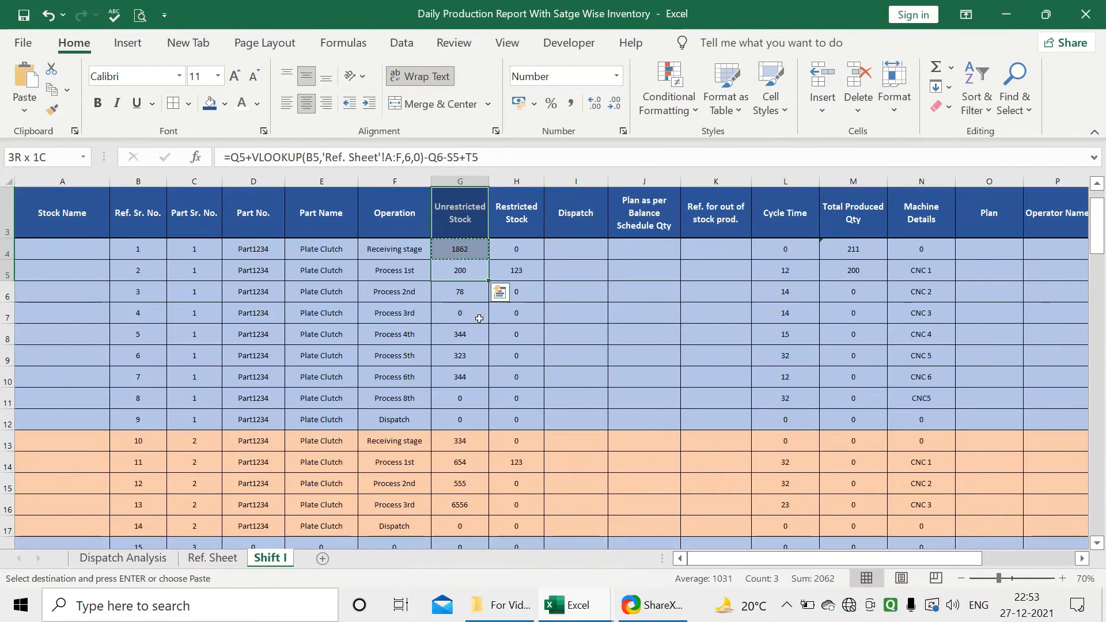
{"action": "left_click", "coordinate": [474, 245]}
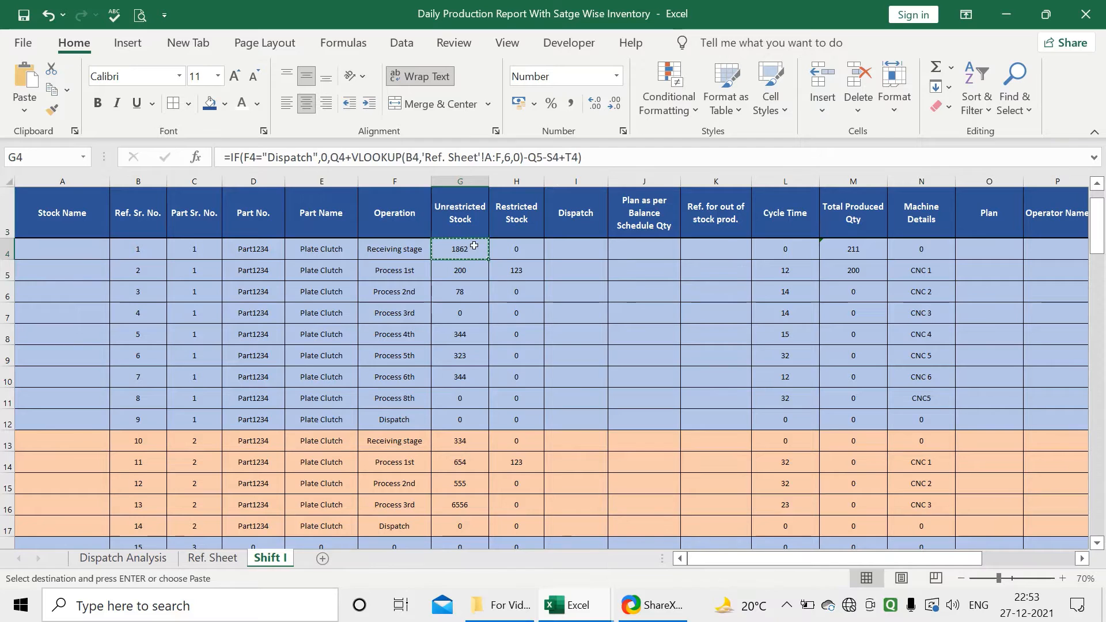
{"action": "left_click_drag", "start_coordinate": [470, 271], "coordinate": [463, 526]}
{"action": "key", "text": "ctrl+v"}
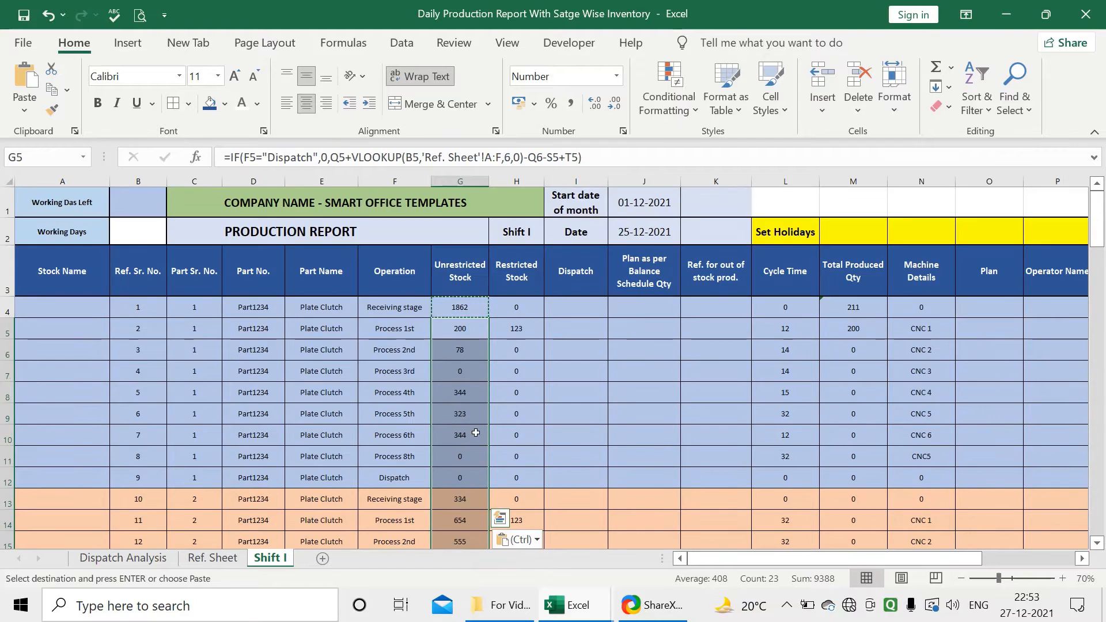
{"action": "left_click", "coordinate": [480, 326]}
{"action": "left_click", "coordinate": [470, 307]}
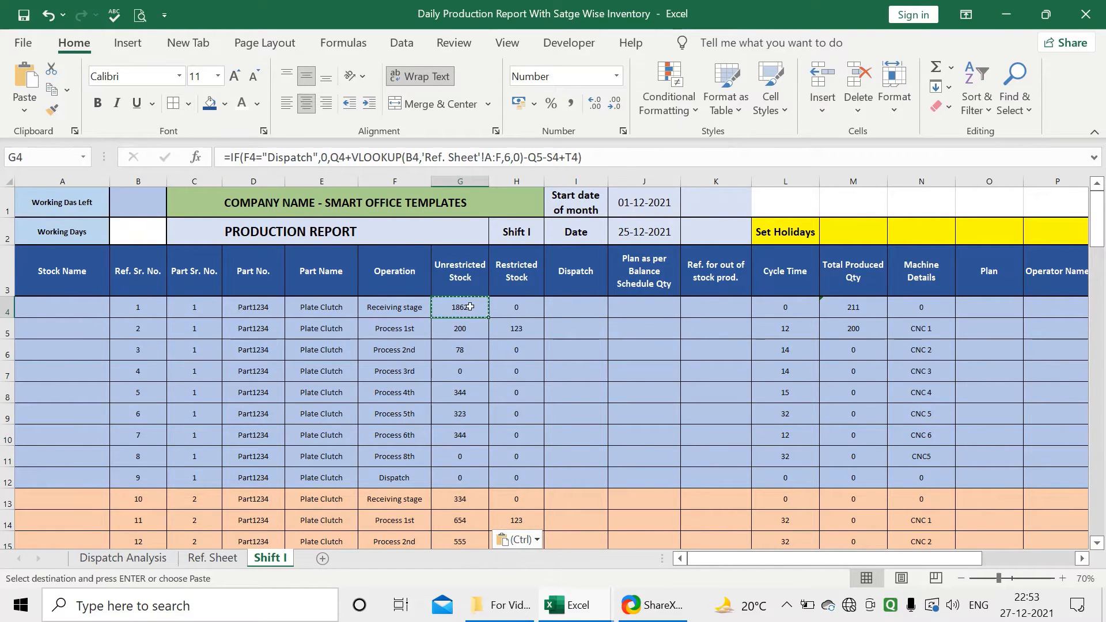
Step: Enter 200 as the Unrestricted Produced Qty for Process 2nd through Process 8th of the first part, Q6:Q11
{"action": "left_click", "coordinate": [568, 308]}
{"action": "left_click_drag", "start_coordinate": [744, 557], "coordinate": [820, 556]}
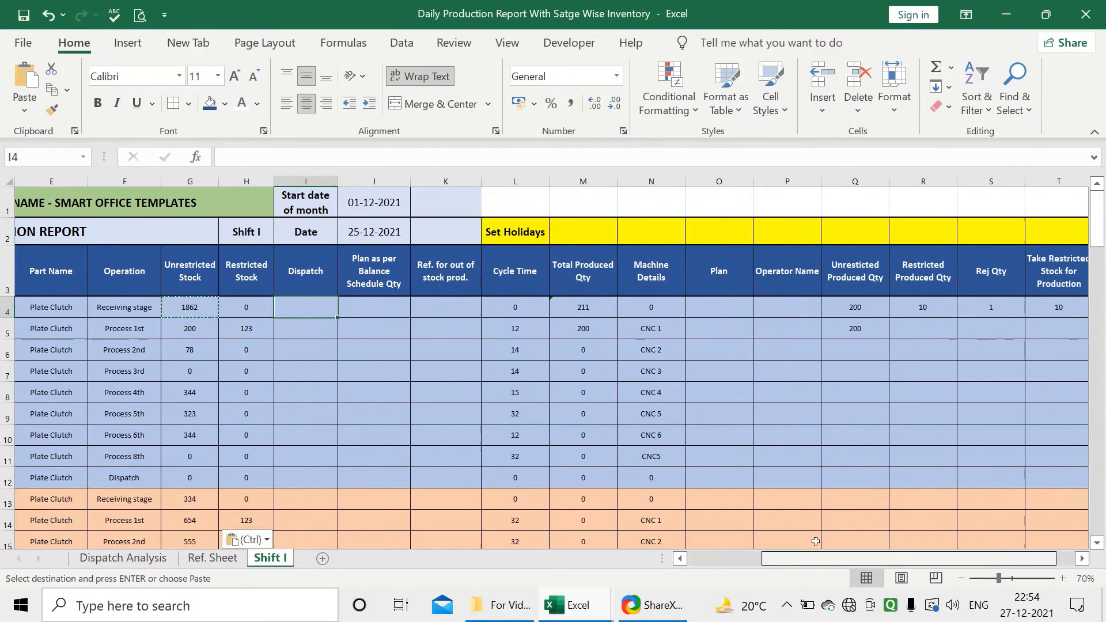
{"action": "left_click", "coordinate": [850, 350]}
{"action": "type", "text": "200"}
{"action": "key", "text": "Return"}
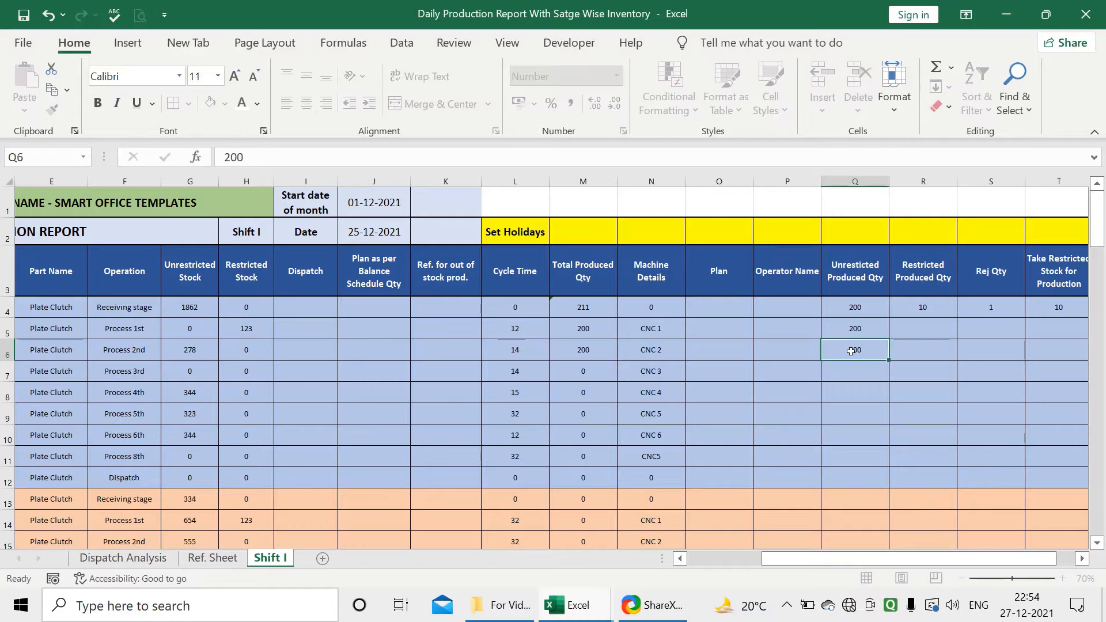
{"action": "key", "text": "Down"}
{"action": "type", "text": "2200"}
{"action": "key", "text": "BackSpace"}
{"action": "key", "text": "BackSpace"}
{"action": "key", "text": "BackSpace"}
{"action": "key", "text": "BackSpace"}
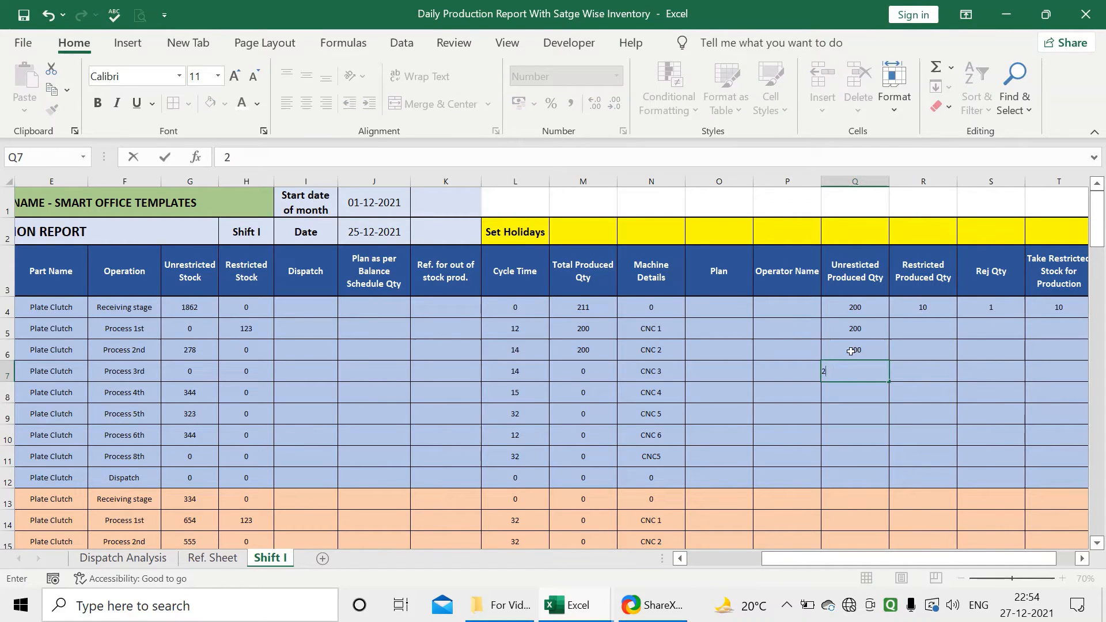
{"action": "type", "text": "200"}
{"action": "key", "text": "Return"}
{"action": "type", "text": "200"}
{"action": "key", "text": "Return"}
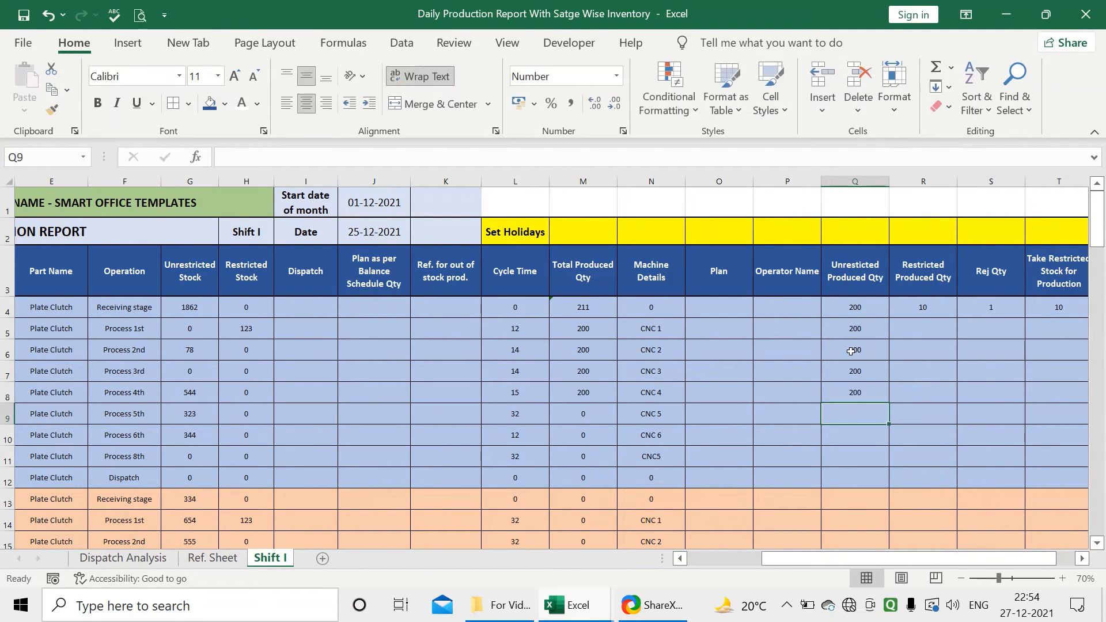
{"action": "type", "text": "200"}
{"action": "key", "text": "Return"}
{"action": "type", "text": "200"}
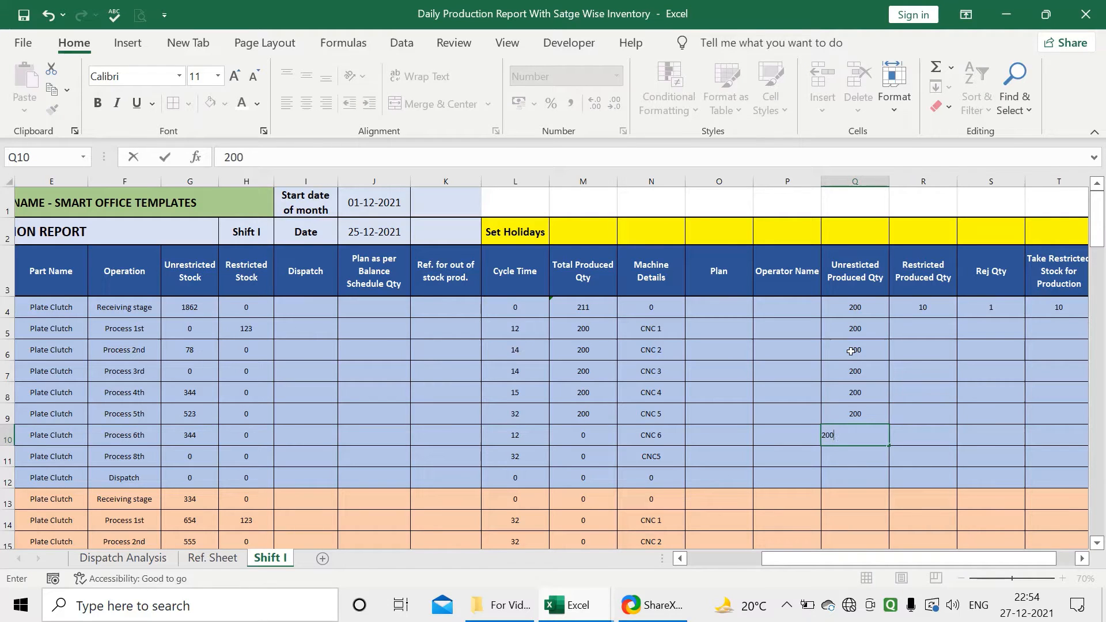
{"action": "key", "text": "Return"}
{"action": "type", "text": "200"}
{"action": "key", "text": "Return"}
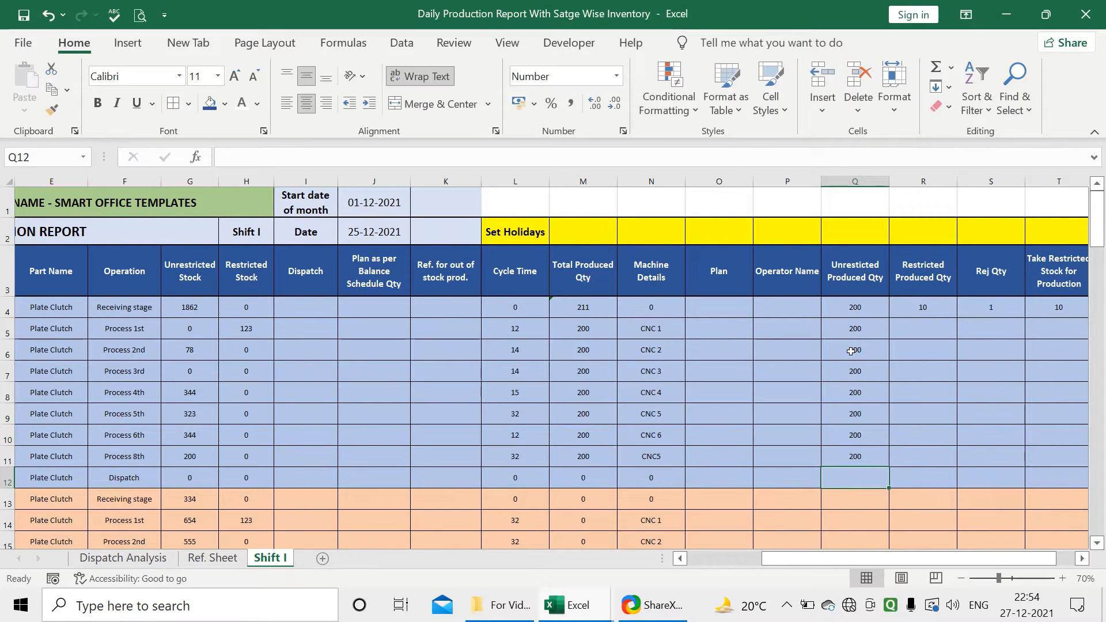
Step: Test the stock formulas with 200 as the Dispatch operation's Unrestricted Produced Qty in Q12, and clear the cell again
{"action": "type", "text": "200"}
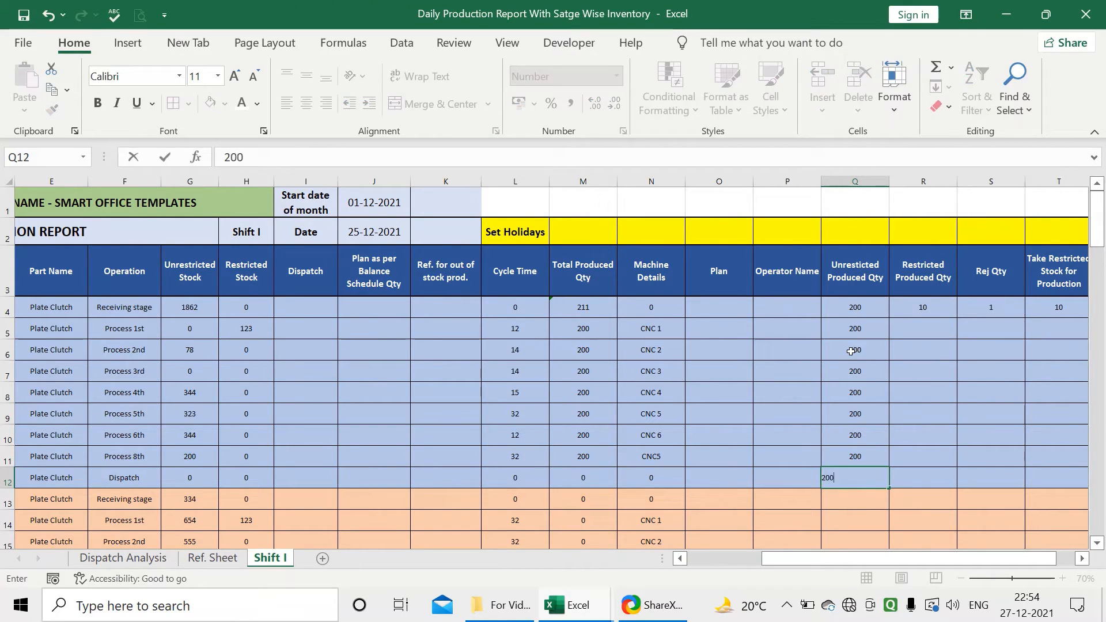
{"action": "key", "text": "Return"}
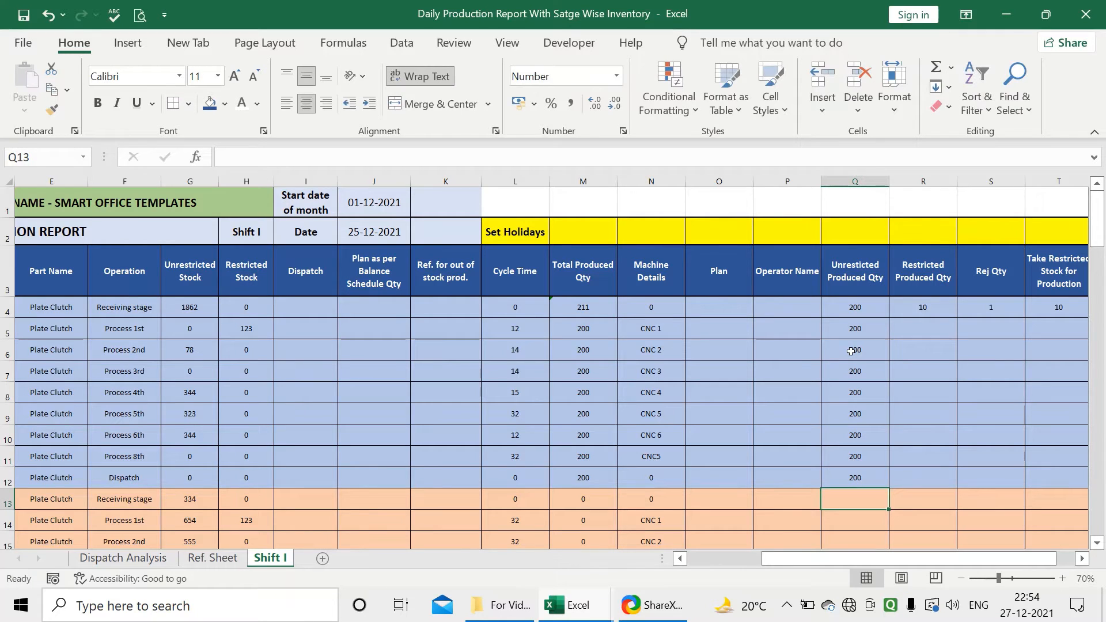
{"action": "left_click", "coordinate": [879, 482]}
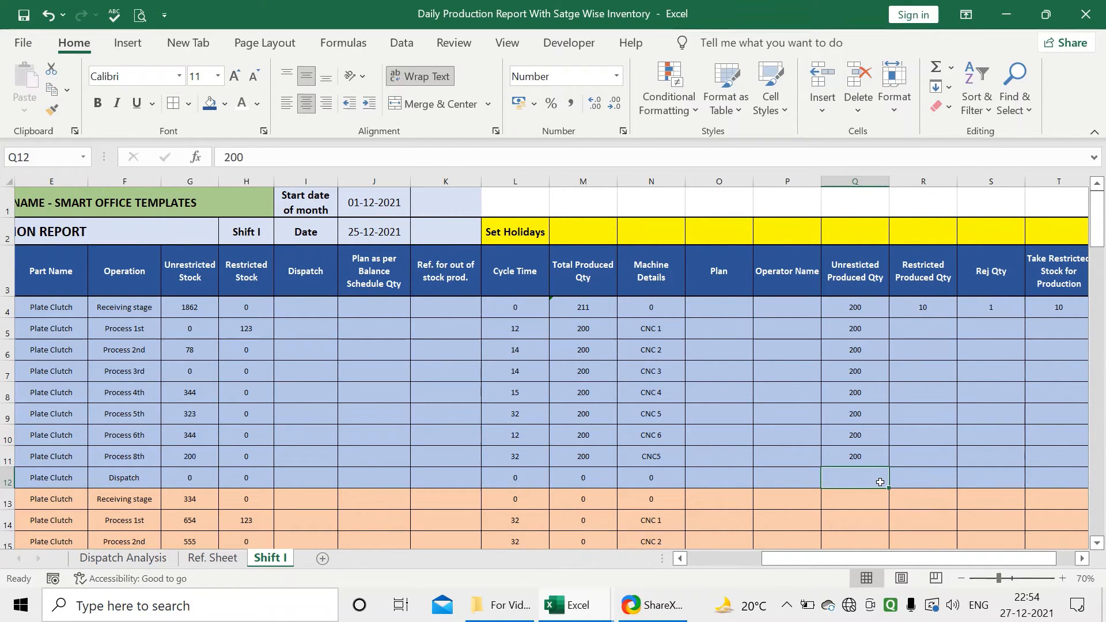
{"action": "key", "text": "Delete"}
Step: Check the Process 8th stock formula in G11 against its produced quantities, and enter 200 as the Dispatch operation's Unrestricted Produced Qty in Q12
{"action": "left_click", "coordinate": [190, 455]}
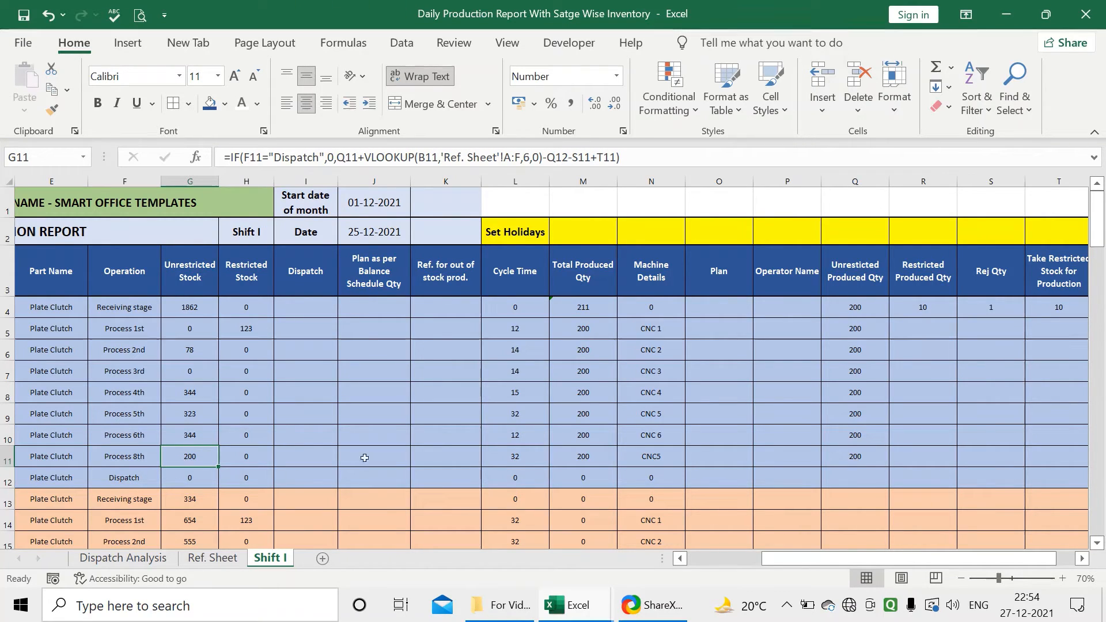
{"action": "left_click", "coordinate": [856, 455]}
{"action": "left_click", "coordinate": [864, 476]}
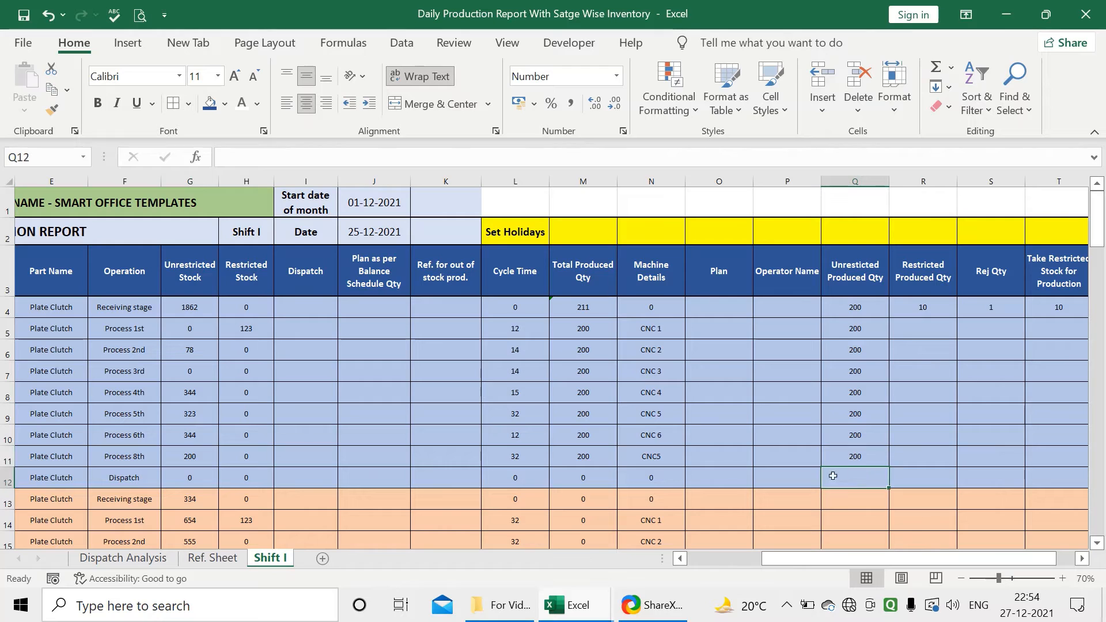
{"action": "left_click", "coordinate": [206, 463]}
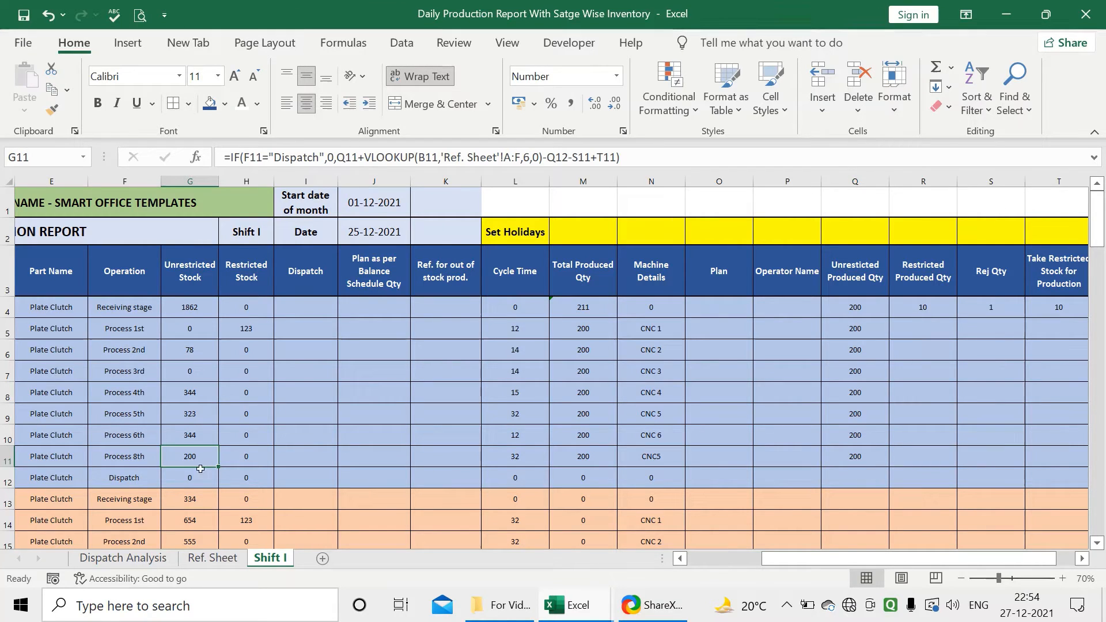
{"action": "left_click", "coordinate": [199, 477]}
{"action": "left_click", "coordinate": [201, 460]}
{"action": "left_click", "coordinate": [851, 475]}
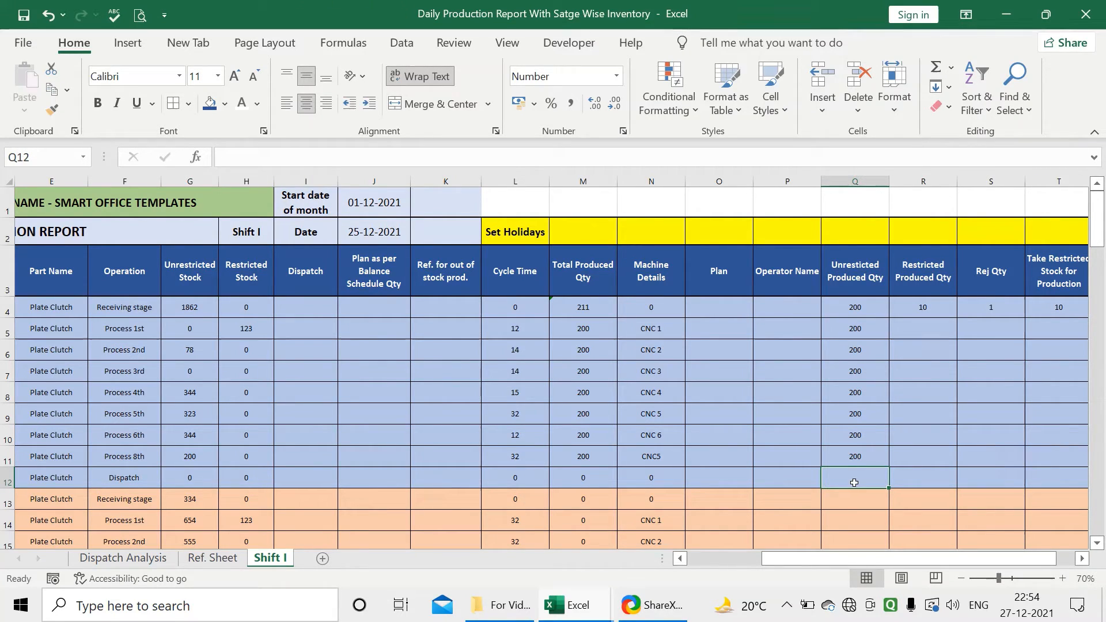
{"action": "type", "text": "200"}
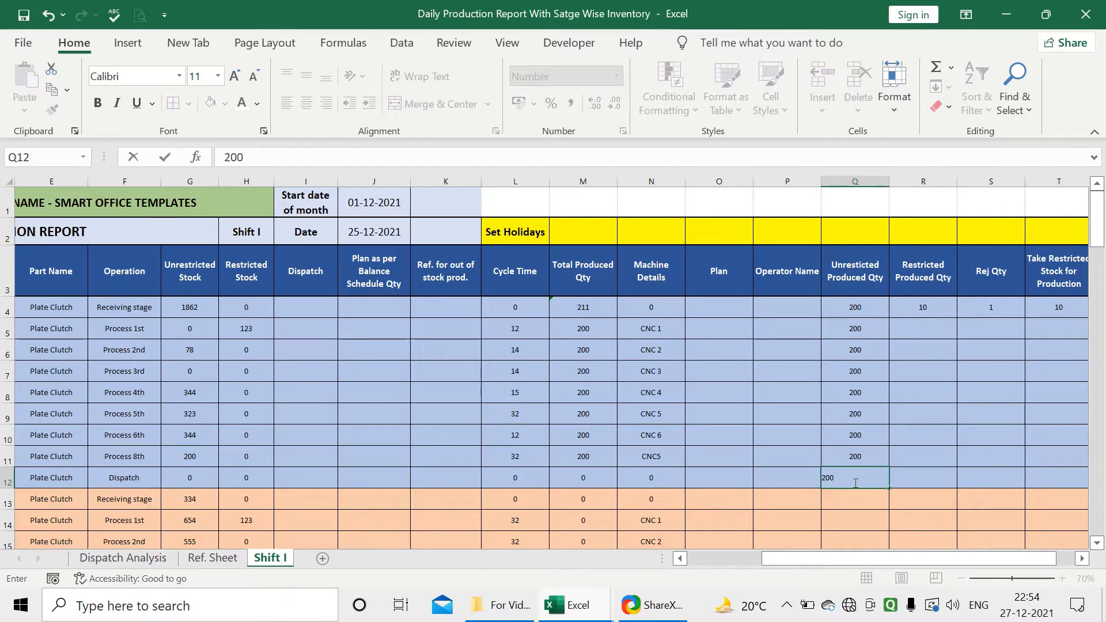
{"action": "key", "text": "Return"}
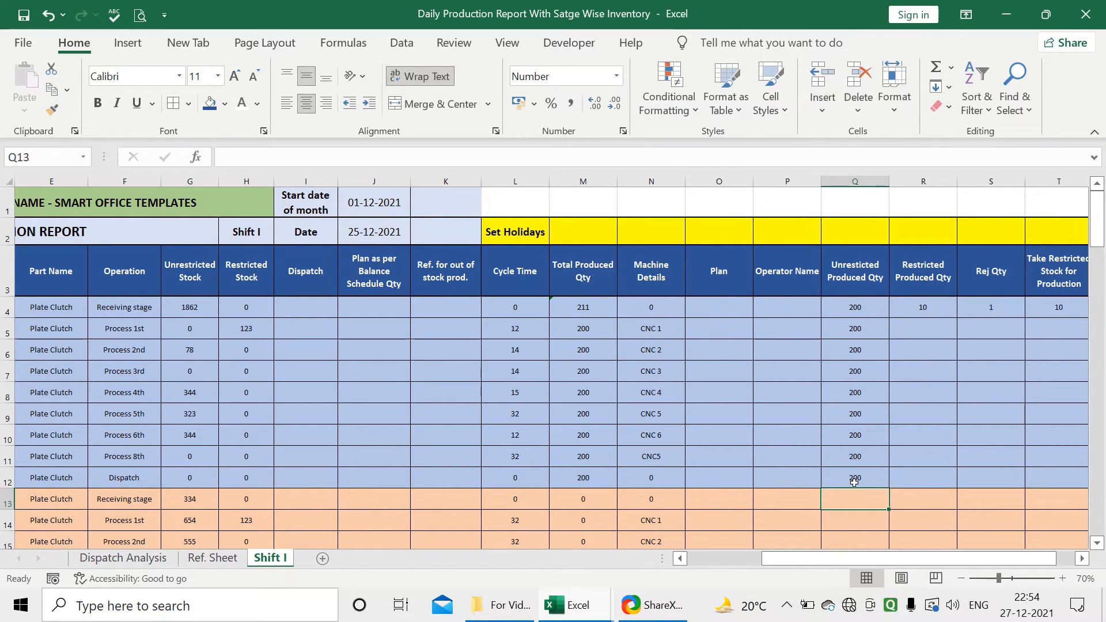
Step: Test the stock formulas with 20 as the Dispatch operation's Unrestricted Produced Qty in Q12, and set the cell back to 200
{"action": "left_click", "coordinate": [856, 479]}
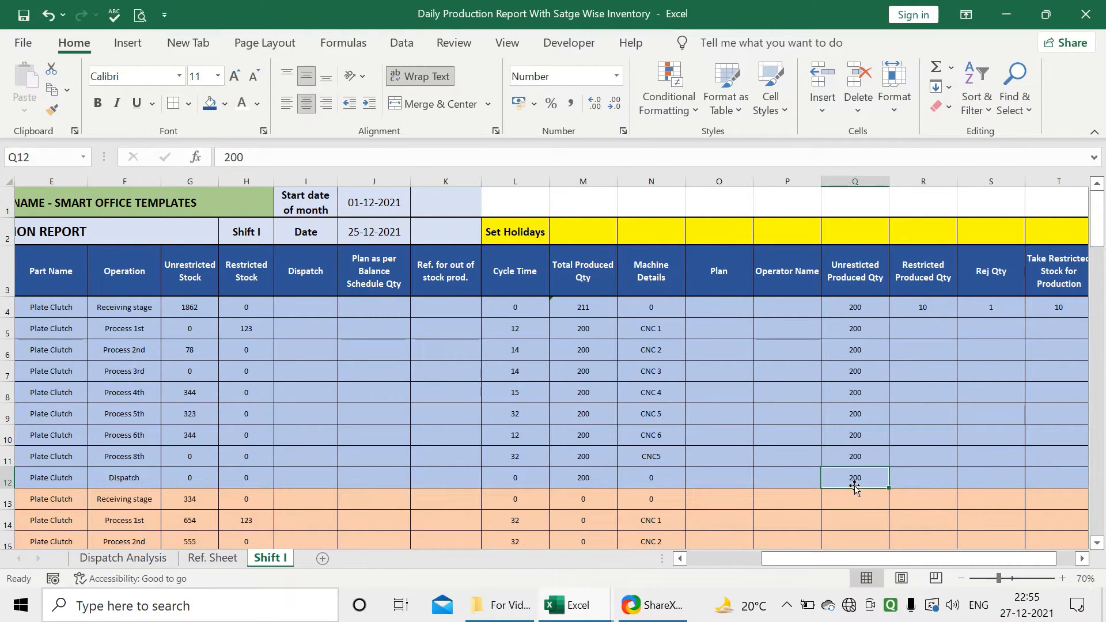
{"action": "key", "text": "Delete"}
{"action": "type", "text": "20"}
{"action": "key", "text": "Return"}
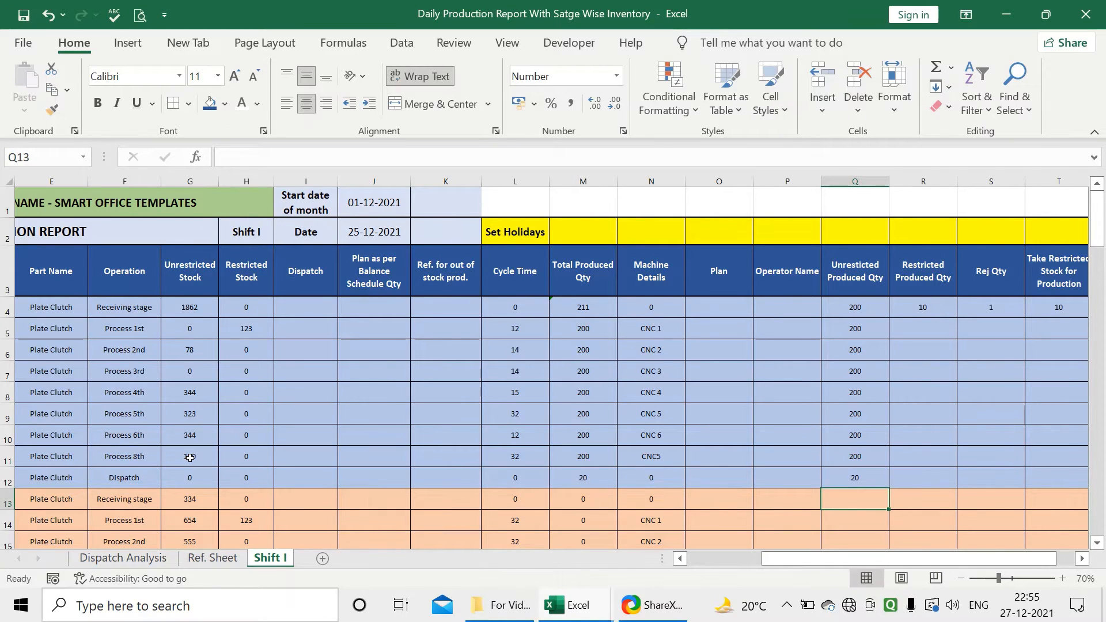
{"action": "key", "text": "Up"}
{"action": "type", "text": "200"}
{"action": "key", "text": "Return"}
Step: Check the Process 8th stock formula in G11 and the Dispatch column cells I4:I12 against the Dispatch operation's produced quantity in Q12
{"action": "left_click", "coordinate": [194, 455]}
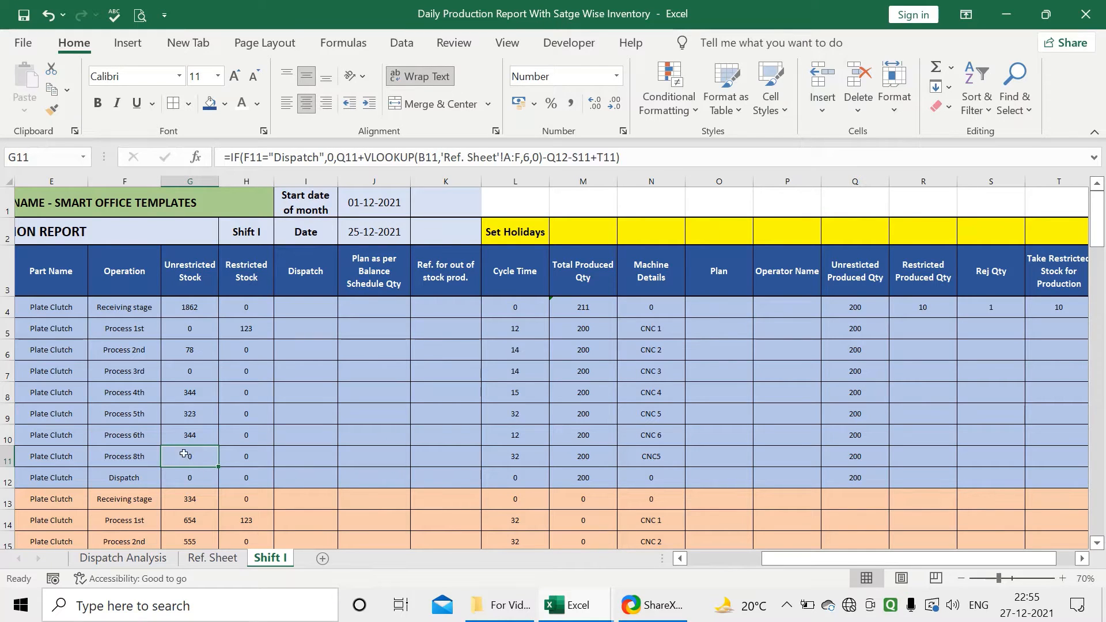
{"action": "left_click", "coordinate": [850, 482]}
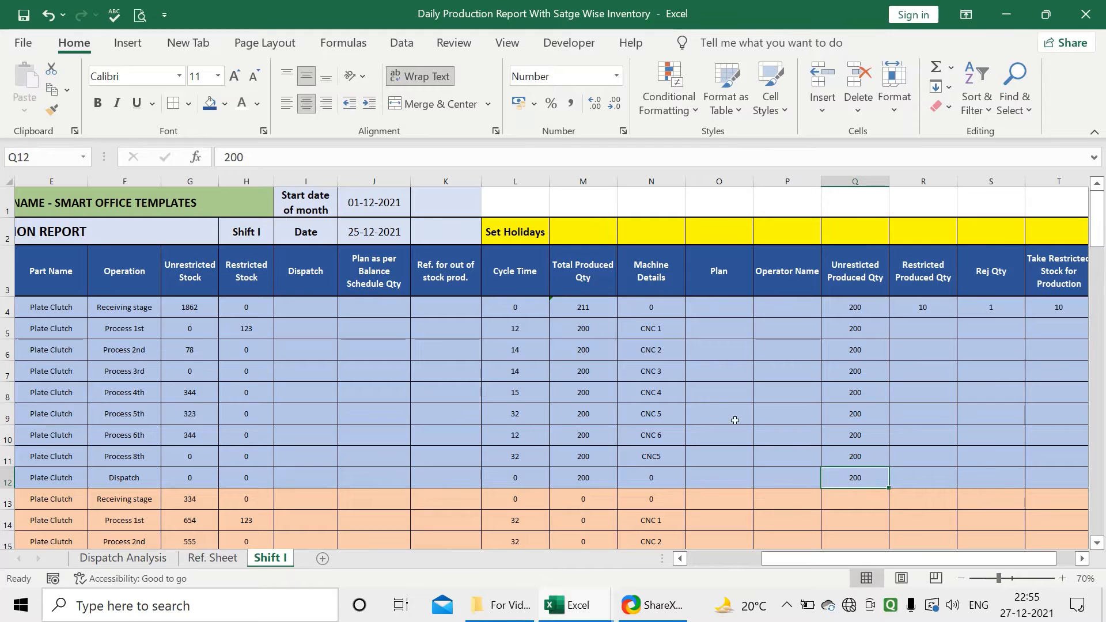
{"action": "left_click", "coordinate": [310, 474]}
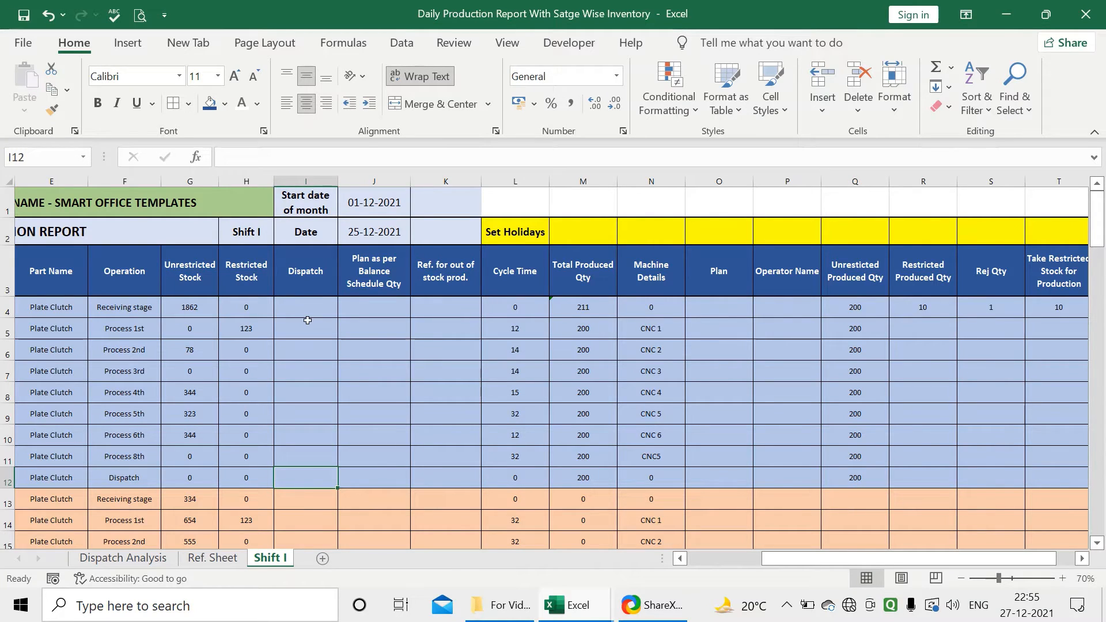
{"action": "left_click_drag", "start_coordinate": [308, 314], "coordinate": [300, 468]}
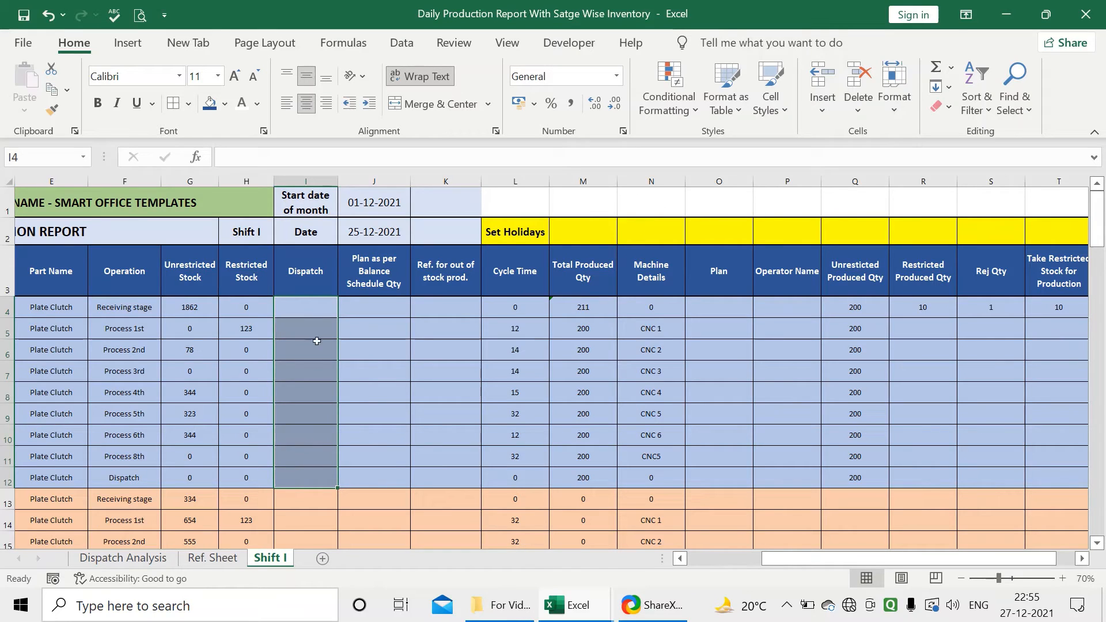
{"action": "left_click", "coordinate": [318, 313]}
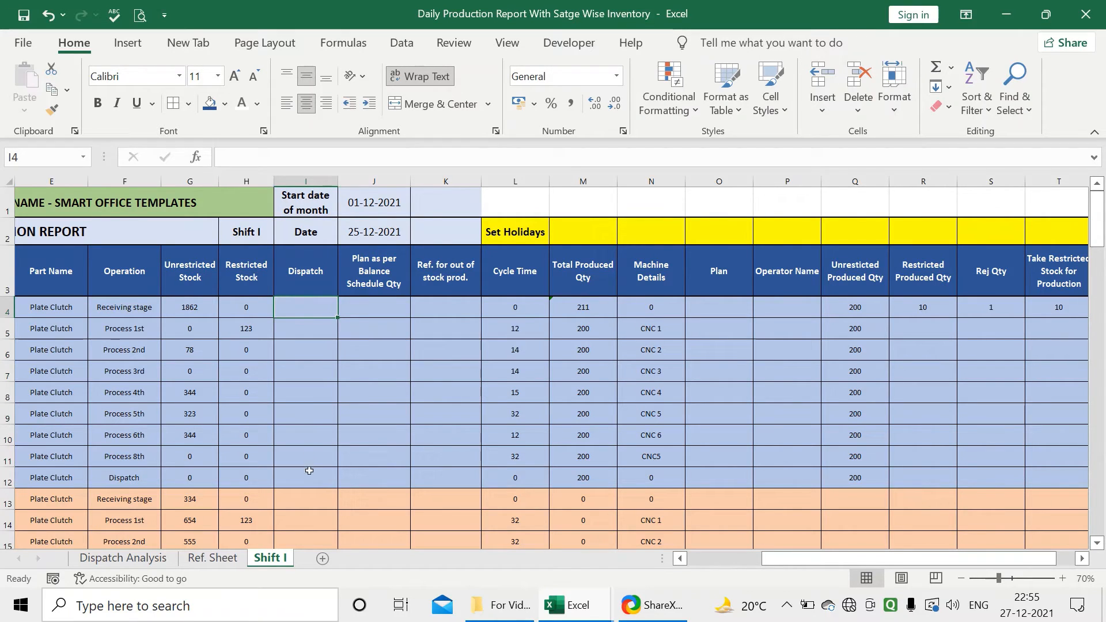
{"action": "left_click", "coordinate": [855, 478]}
{"action": "left_click", "coordinate": [302, 479]}
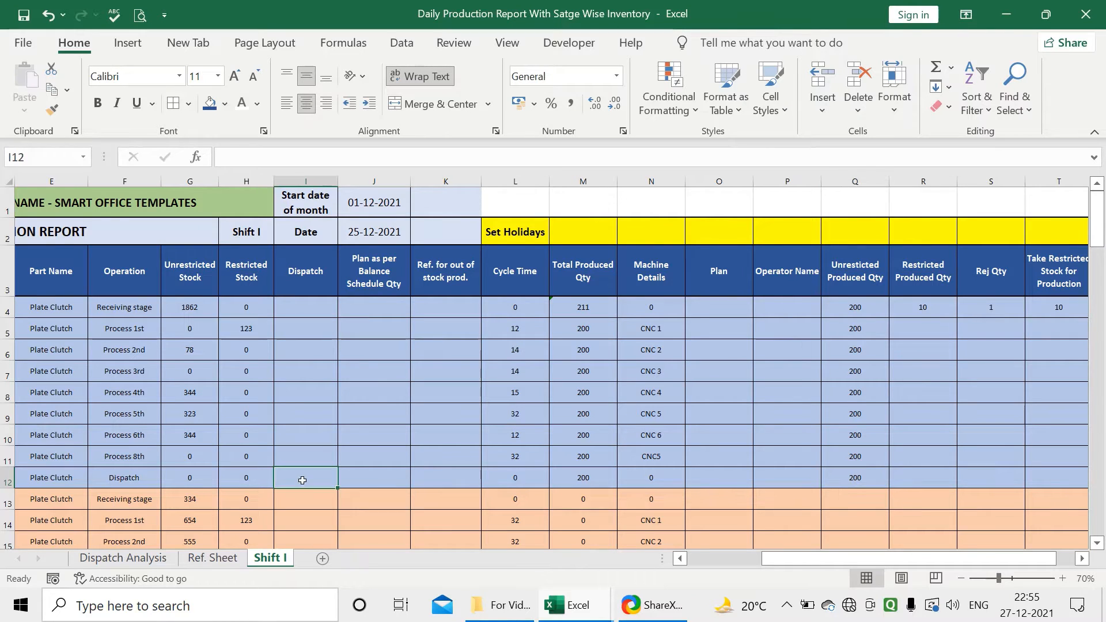
Step: Enter the formula =IF(F4="Dispatch",Q4,0) in the Dispatch cell I4 for the first part's Receiving stage
{"action": "left_click", "coordinate": [311, 301]}
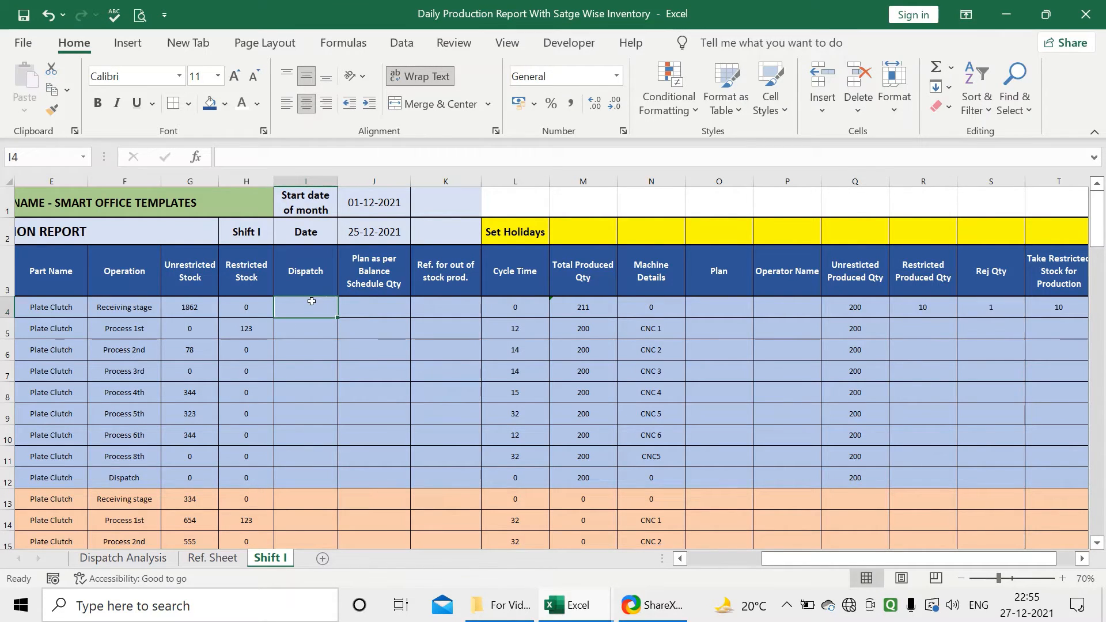
{"action": "scroll", "coordinate": [464, 348], "scroll_direction": "down", "scroll_amount": 1}
{"action": "scroll", "coordinate": [464, 347], "scroll_direction": "up", "scroll_amount": 1}
{"action": "type", "text": "="}
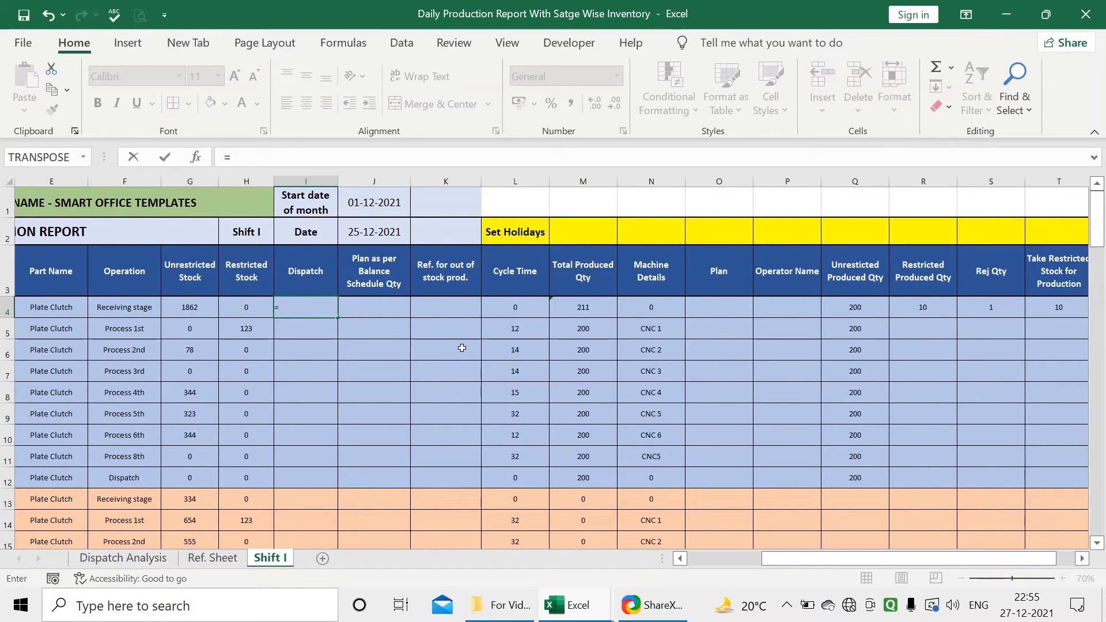
{"action": "type", "text": "if"}
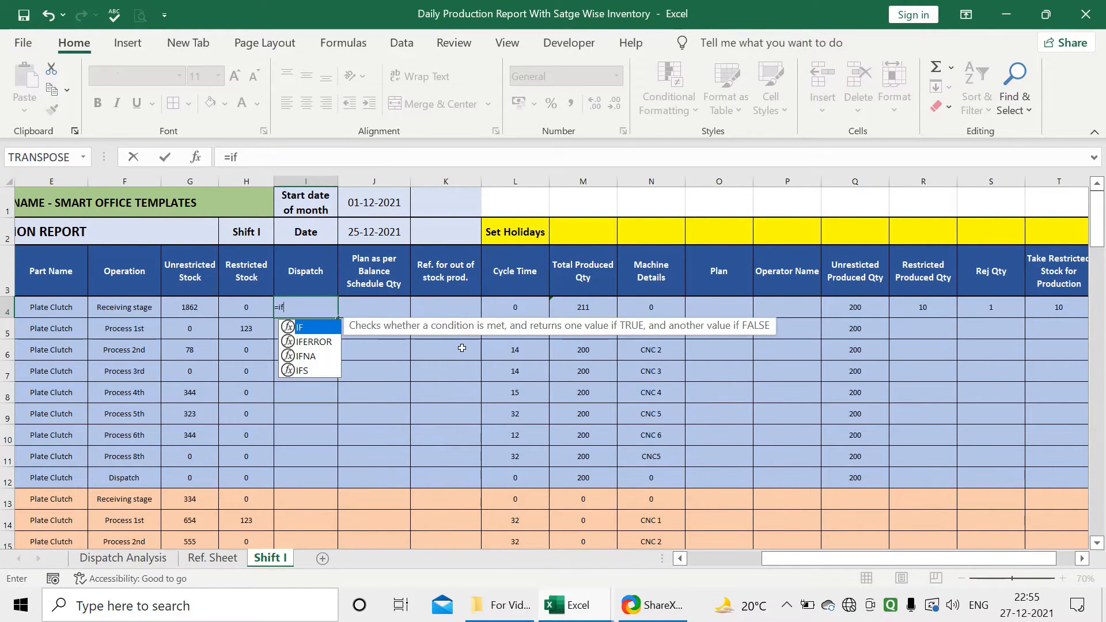
{"action": "double_click", "coordinate": [316, 330]}
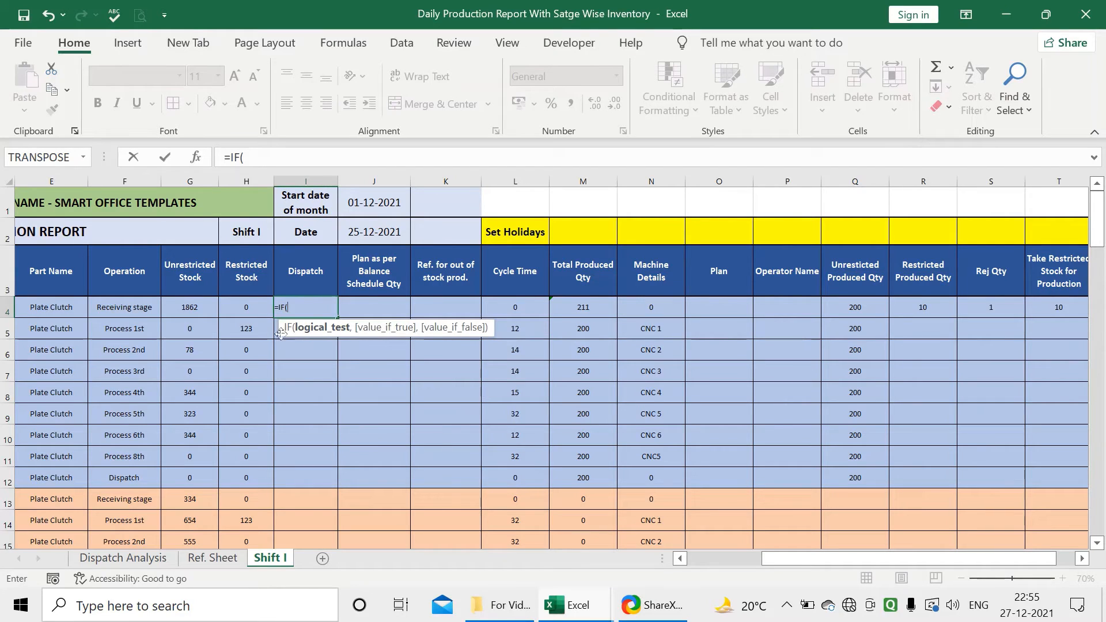
{"action": "left_click", "coordinate": [125, 313]}
{"action": "type", "text": "=\"D"}
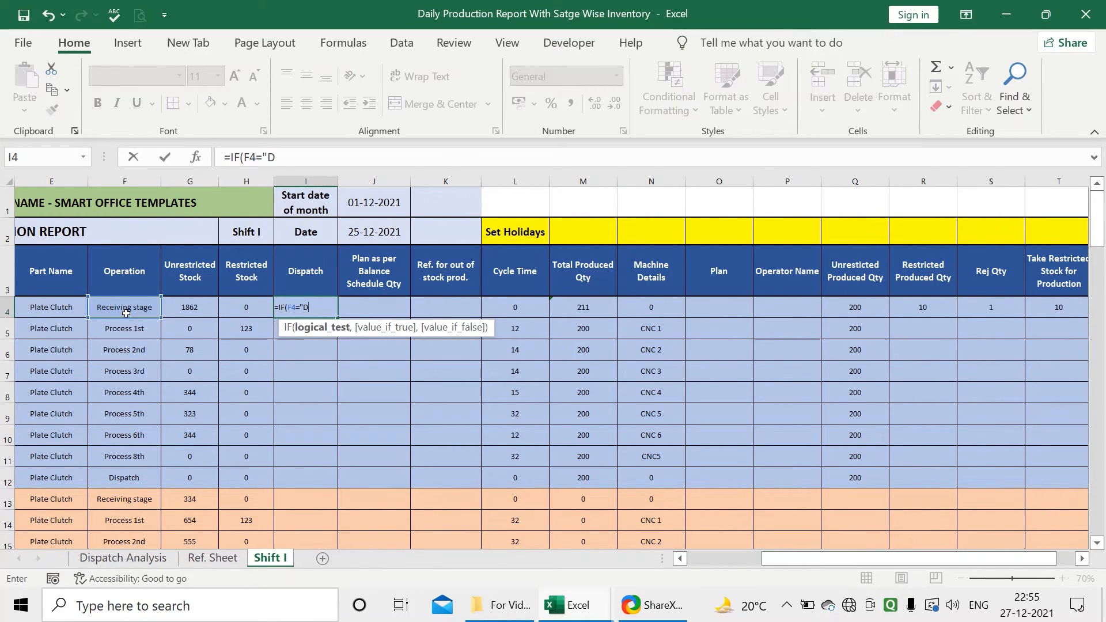
{"action": "type", "text": "ispatch\","}
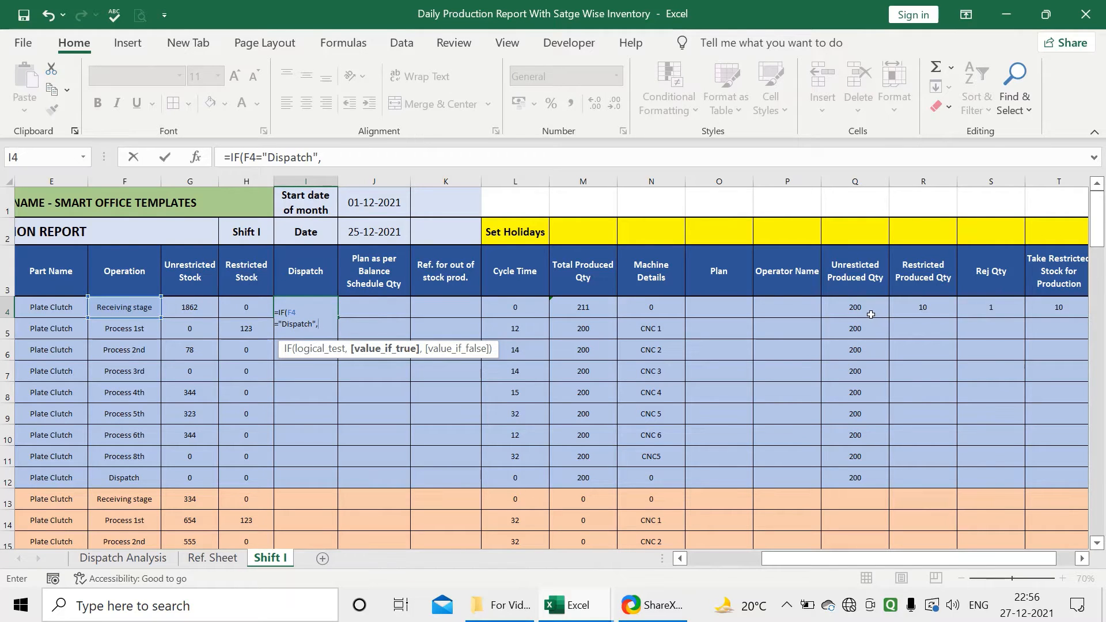
{"action": "left_click", "coordinate": [842, 307]}
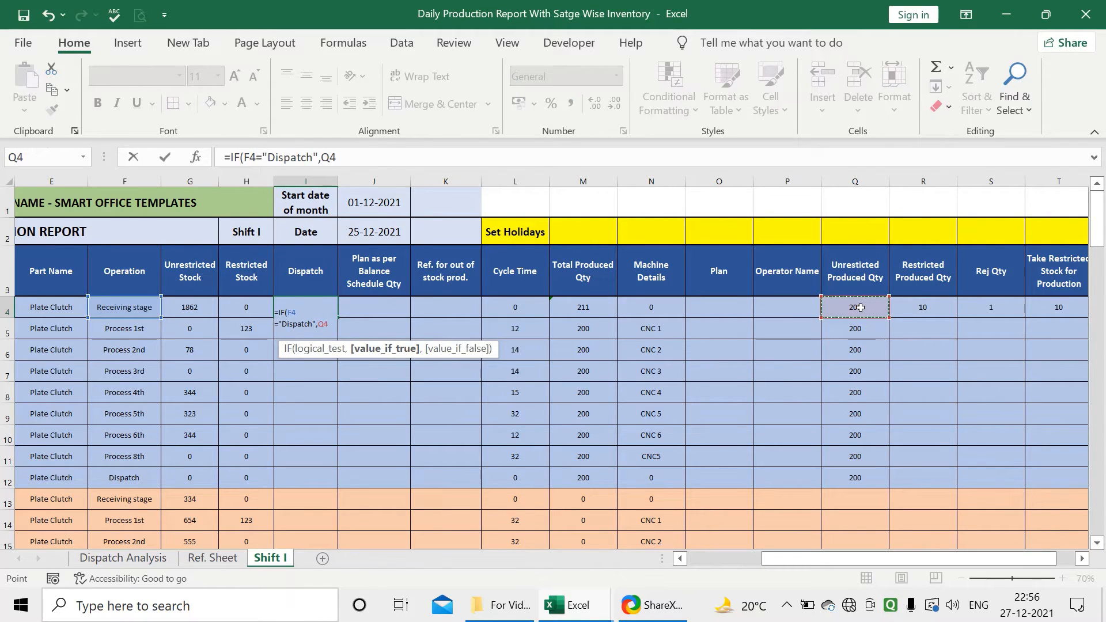
{"action": "type", "text": ","}
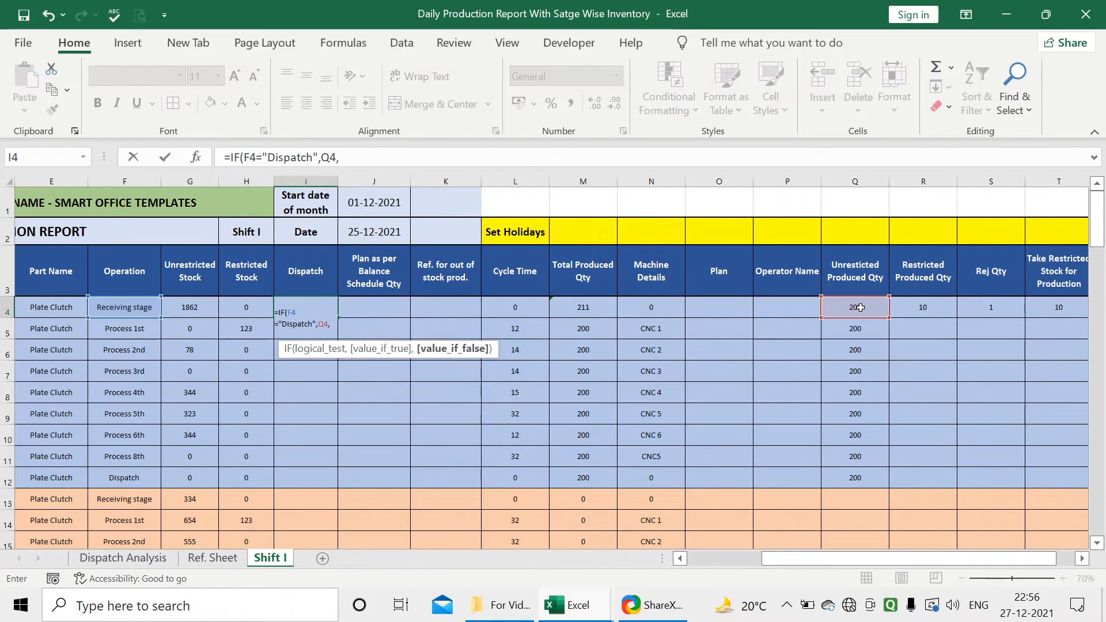
{"action": "type", "text": "0)"}
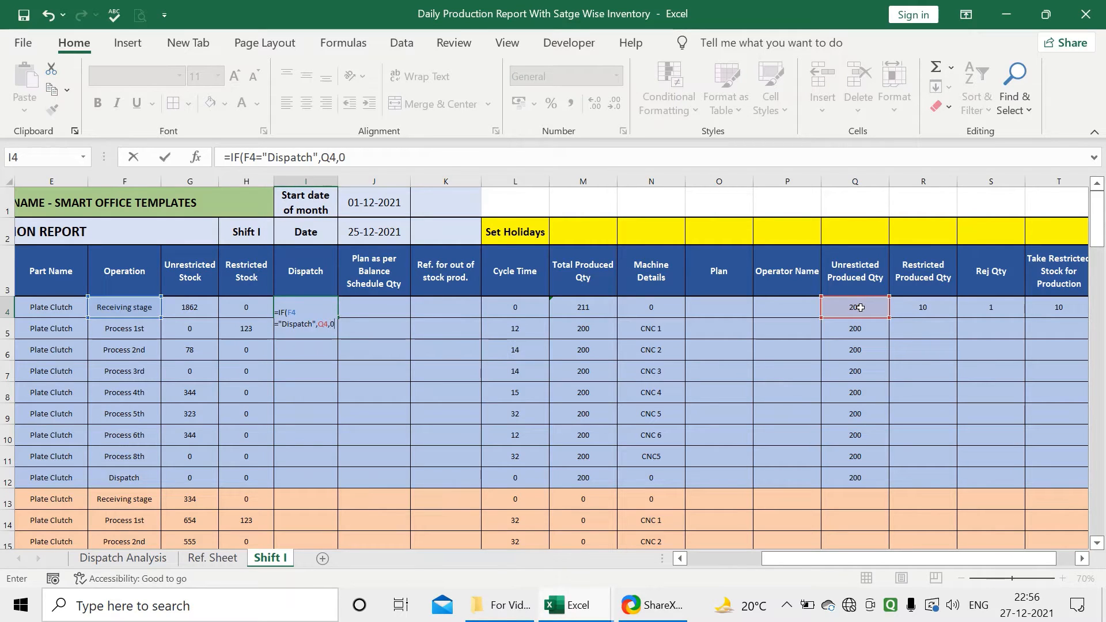
{"action": "key", "text": "Return"}
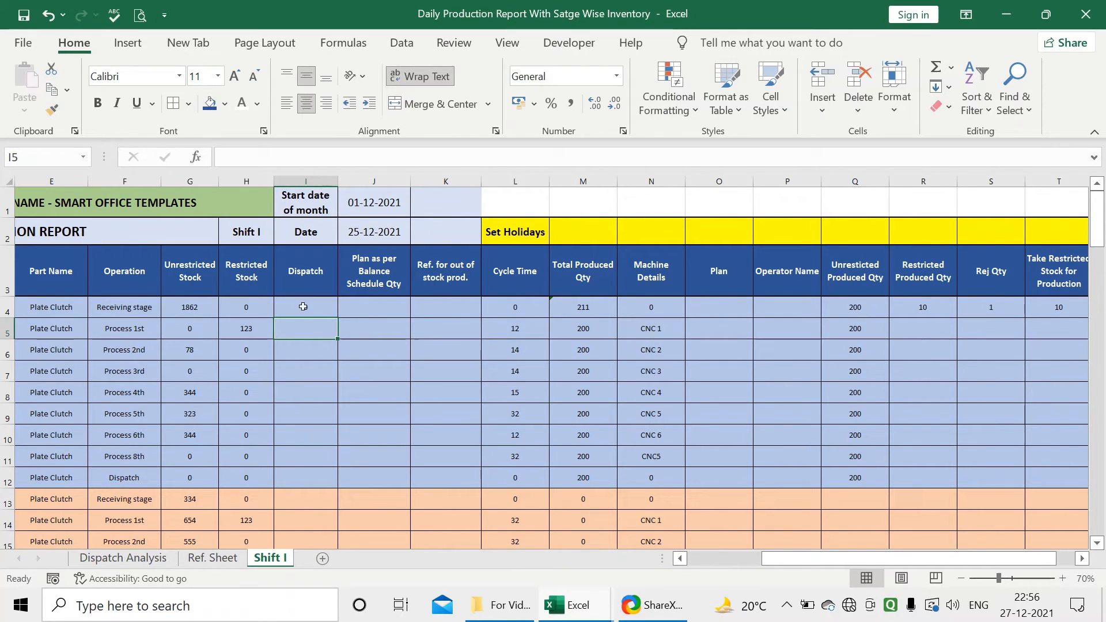
Step: Copy the Dispatch IF formula from I4 down to I12, and compare I12 with the produced quantity in Q12
{"action": "left_click", "coordinate": [306, 306]}
{"action": "left_click_drag", "start_coordinate": [337, 318], "coordinate": [325, 481]}
{"action": "left_click", "coordinate": [325, 481]}
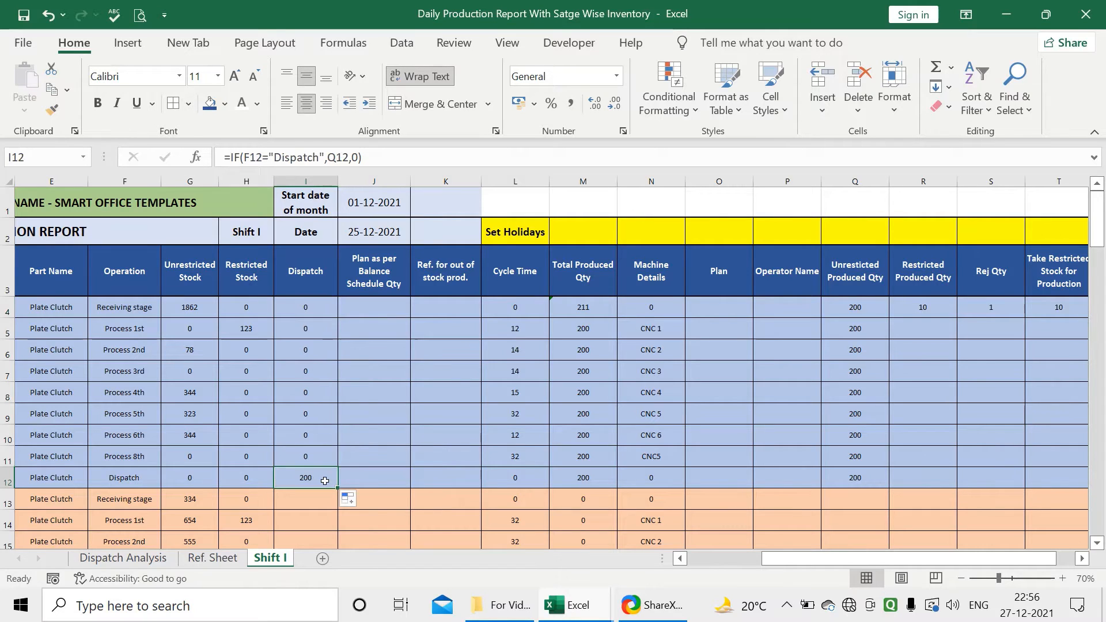
{"action": "left_click", "coordinate": [858, 479]}
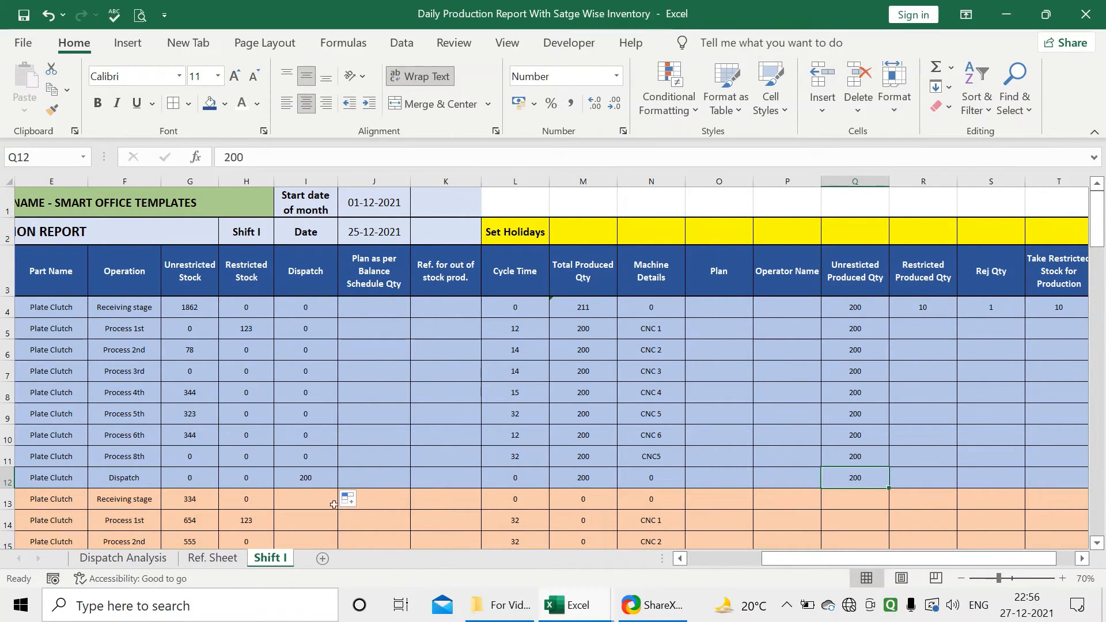
{"action": "left_click", "coordinate": [321, 478]}
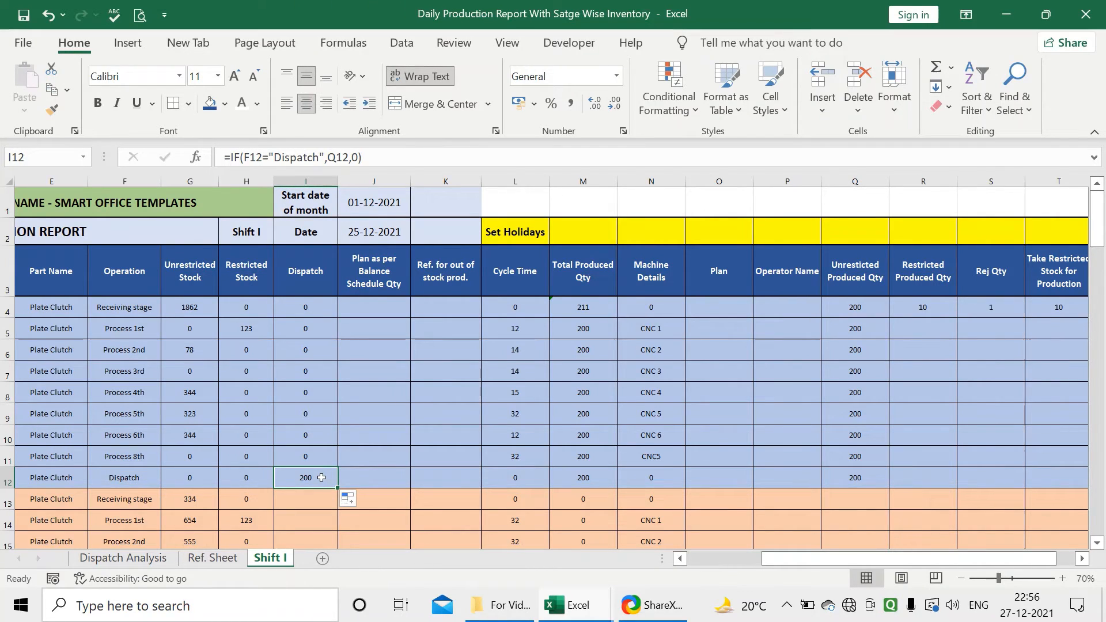
Step: Extend the Dispatch formula in I4 with +VLOOKUP(B4,'Ref. Sheet'!A:H,8,0) to add the dispatch quantity from the Ref. Sheet
{"action": "left_click", "coordinate": [317, 304]}
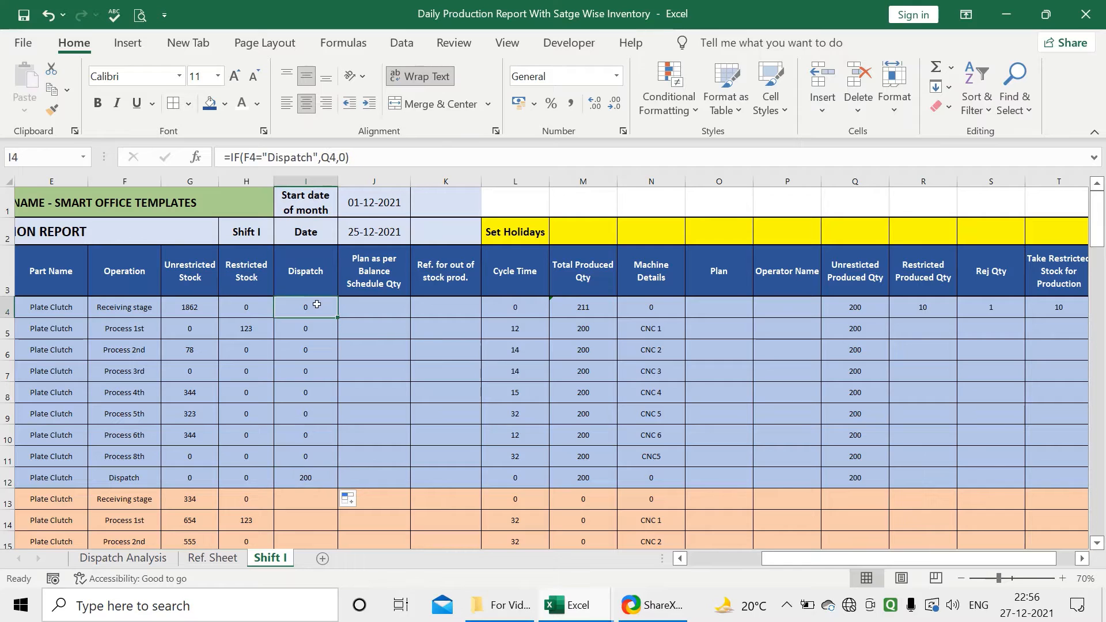
{"action": "left_click", "coordinate": [377, 160]}
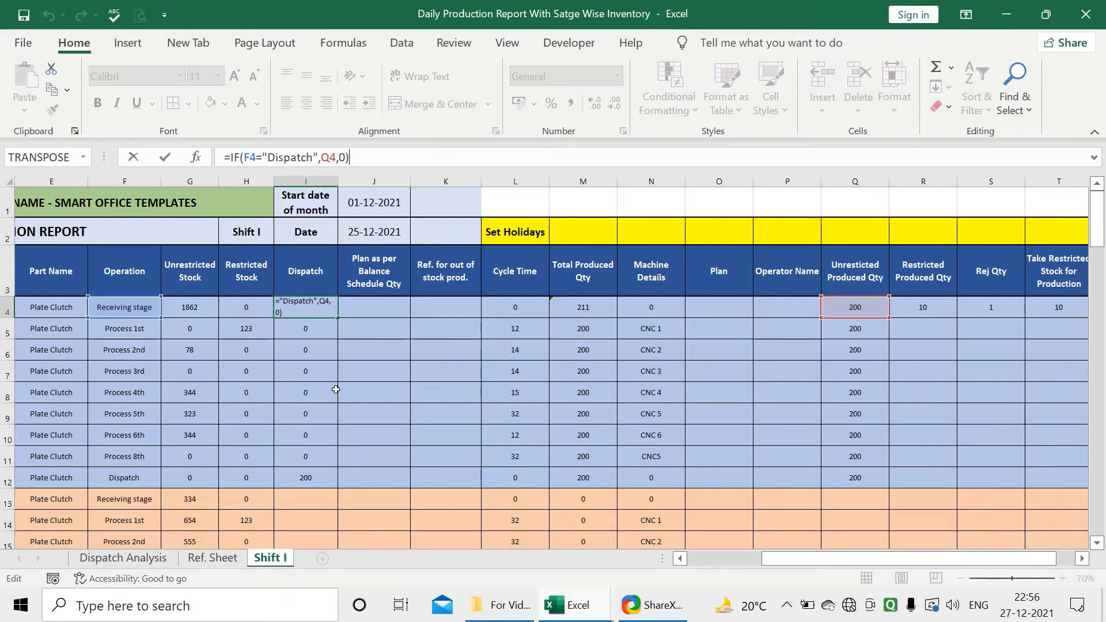
{"action": "type", "text": "+vl"}
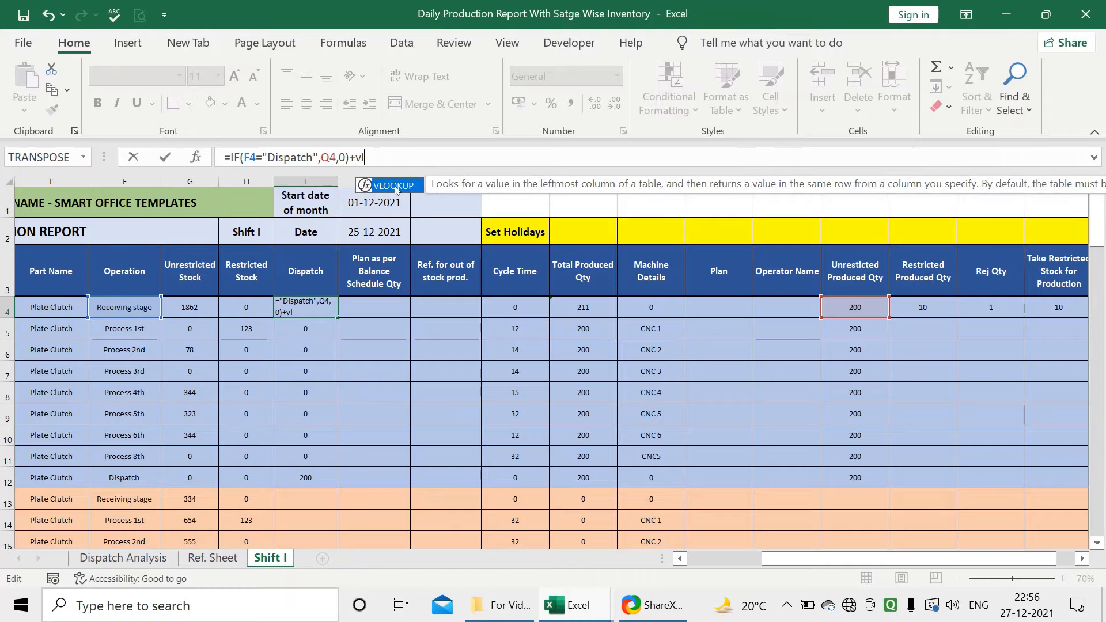
{"action": "double_click", "coordinate": [395, 186]}
{"action": "left_click_drag", "start_coordinate": [802, 557], "coordinate": [729, 556]}
{"action": "left_click", "coordinate": [144, 311]}
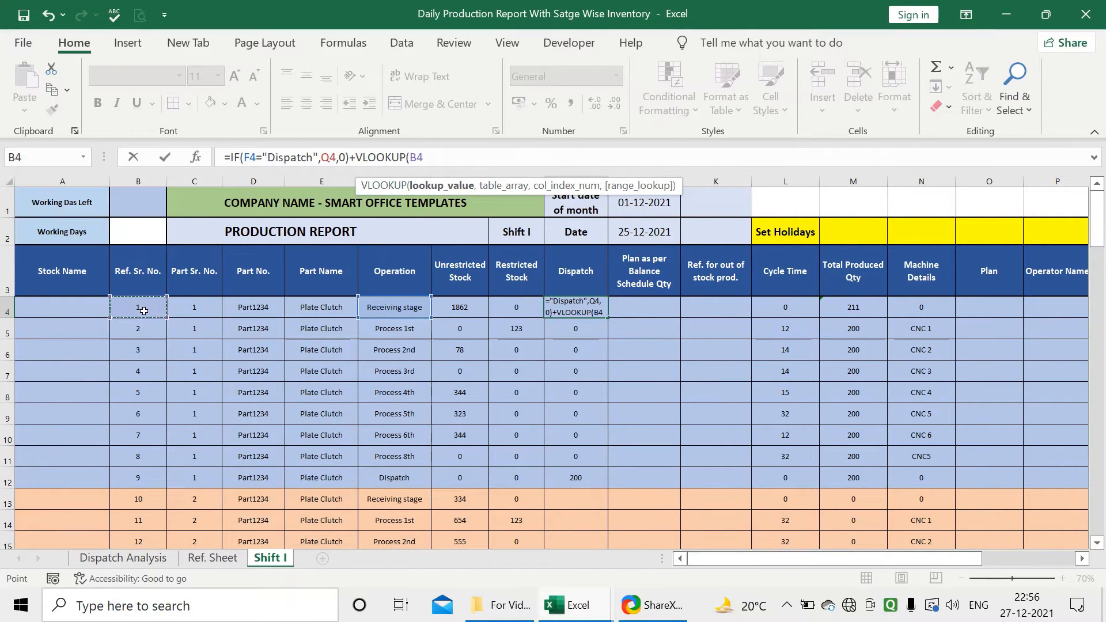
{"action": "type", "text": ","}
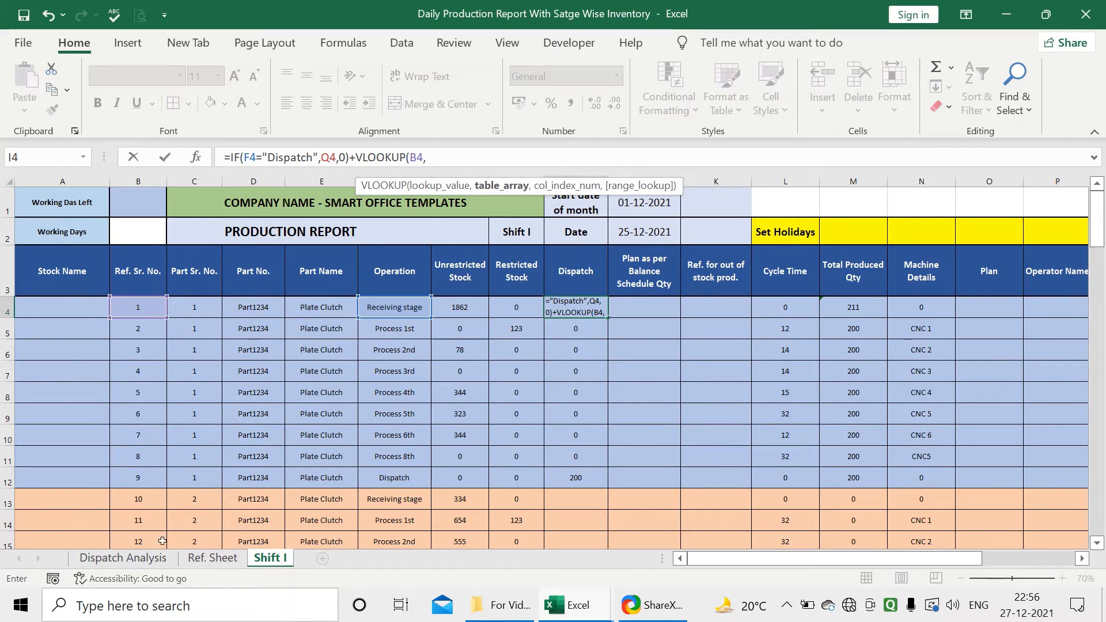
{"action": "left_click", "coordinate": [205, 558]}
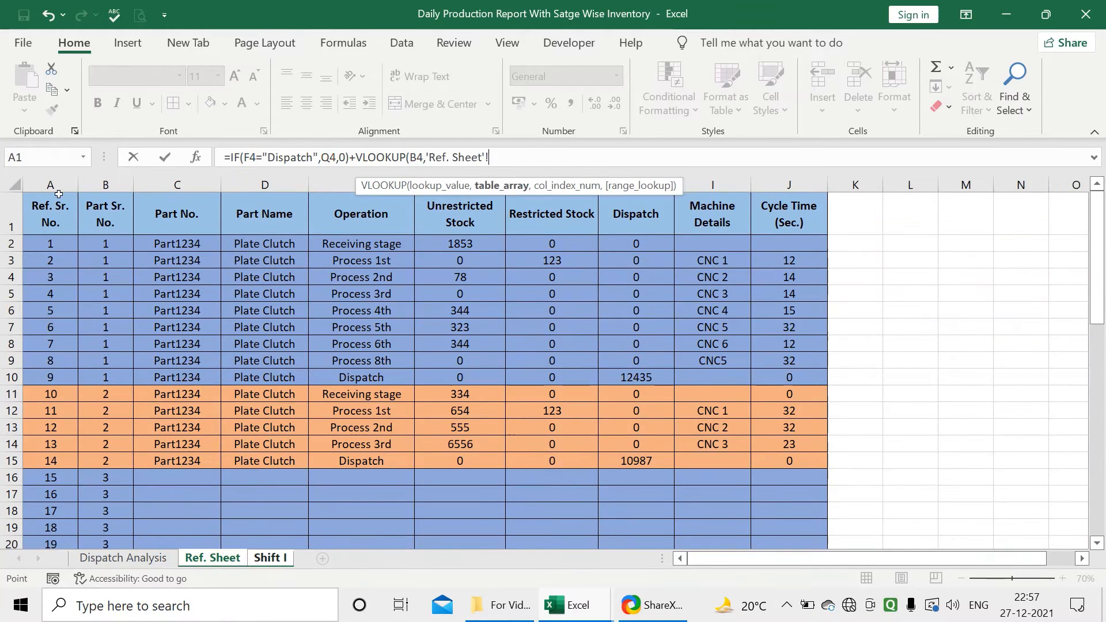
{"action": "left_click_drag", "start_coordinate": [51, 185], "coordinate": [635, 247]}
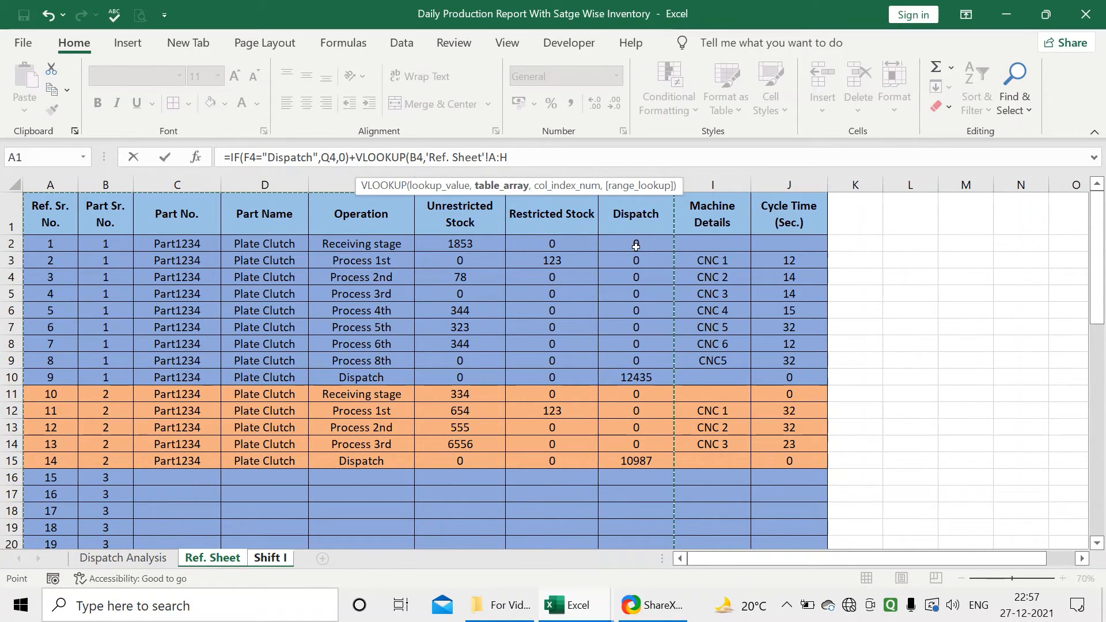
{"action": "type", "text": ",8,"}
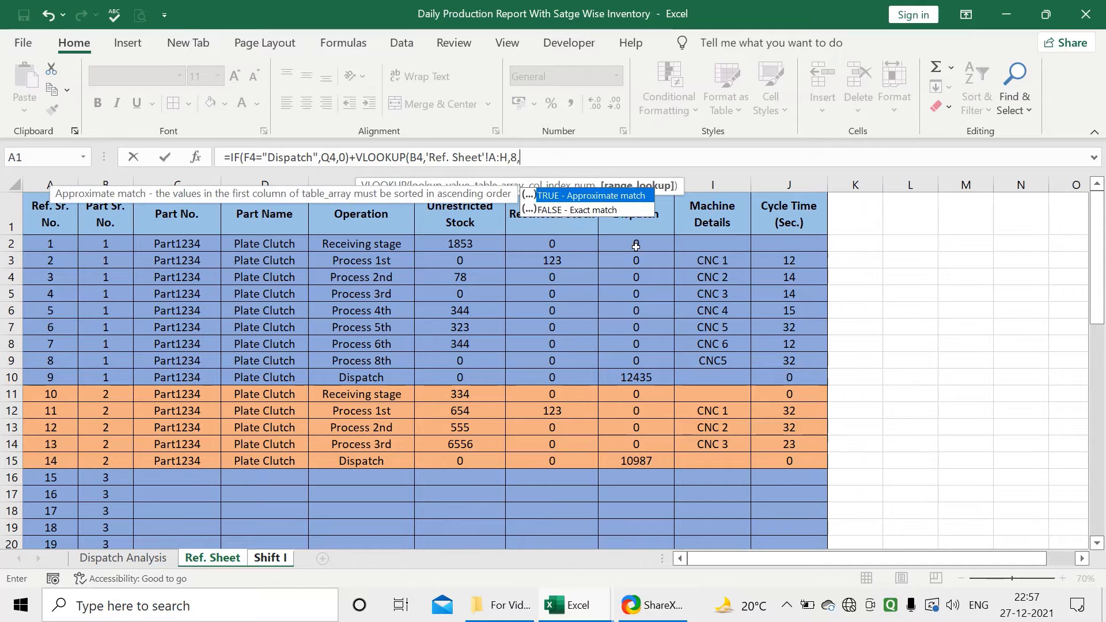
{"action": "type", "text": "0"}
{"action": "key", "text": "Return"}
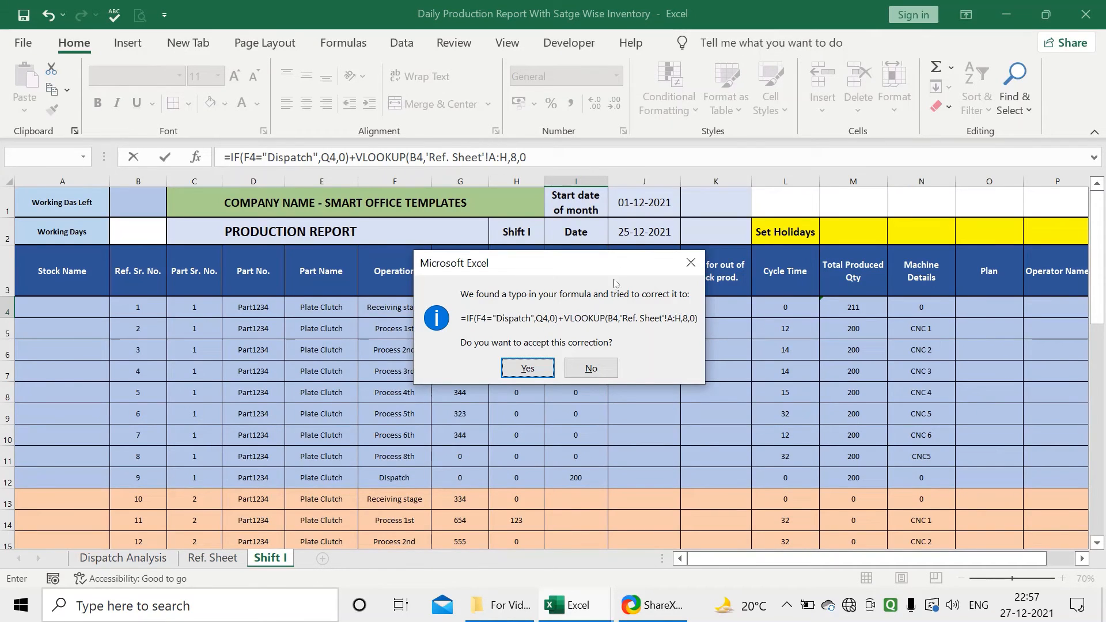
{"action": "left_click", "coordinate": [528, 367]}
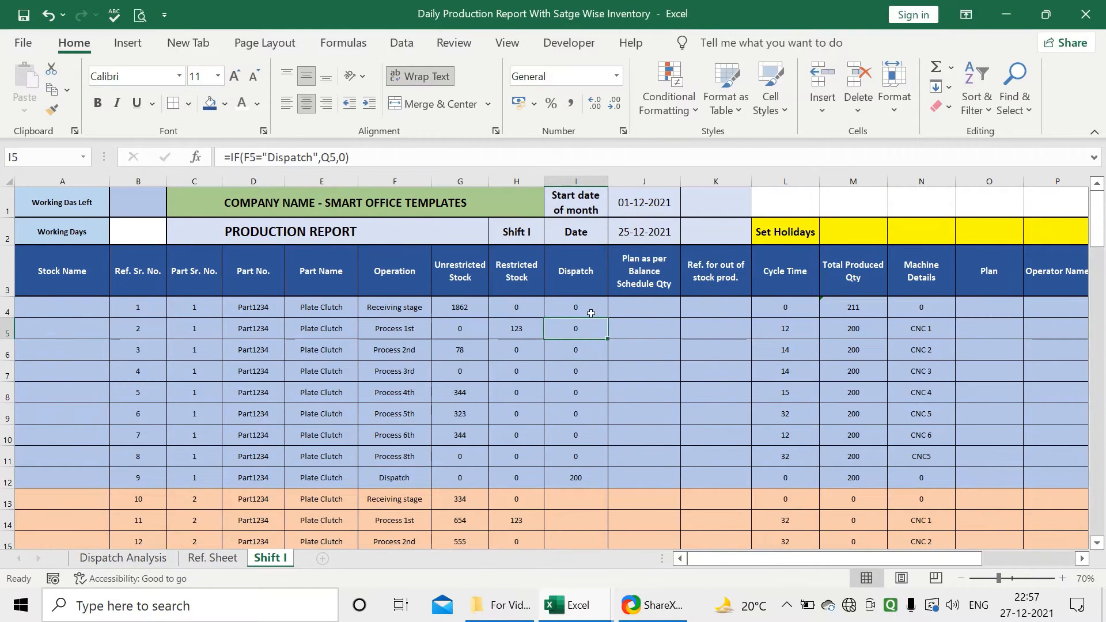
Step: Copy the Dispatch formula from I4 down to I27, and check I12 against the Dispatch value in H10 of the Ref. Sheet
{"action": "left_click_drag", "start_coordinate": [601, 320], "coordinate": [579, 518]}
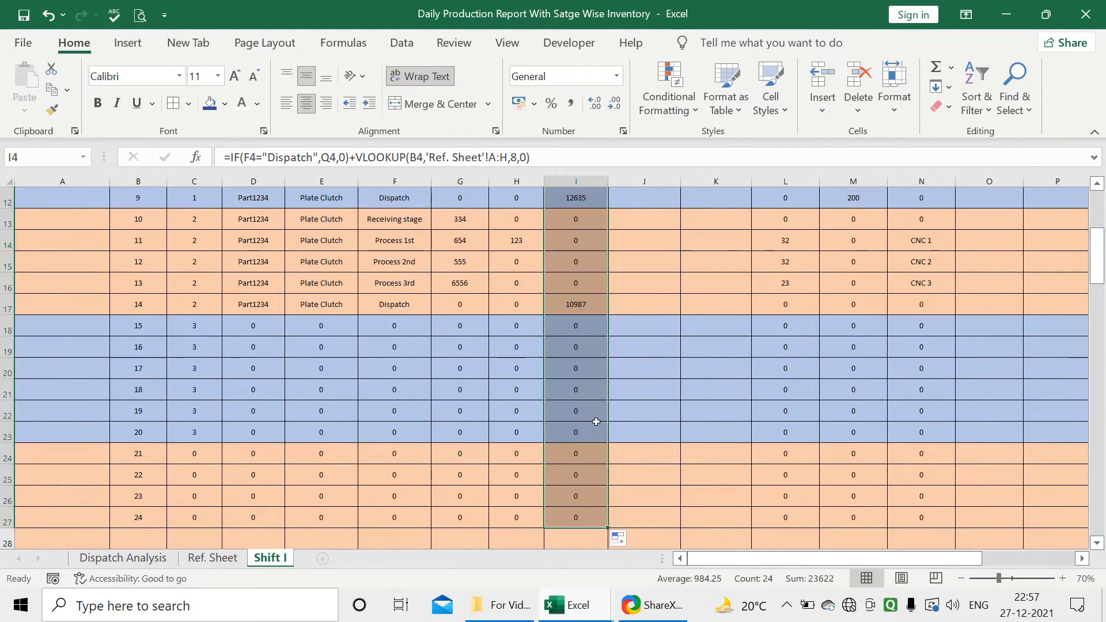
{"action": "scroll", "coordinate": [596, 422], "scroll_direction": "up", "scroll_amount": 4}
{"action": "left_click", "coordinate": [588, 478]}
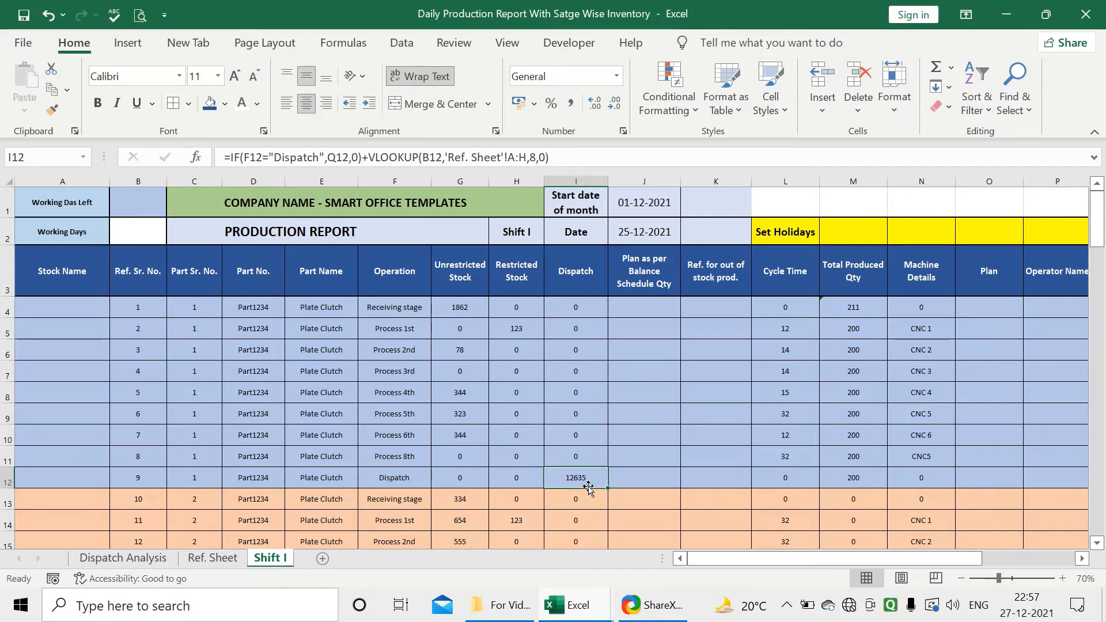
{"action": "left_click", "coordinate": [213, 558]}
{"action": "left_click", "coordinate": [636, 377]}
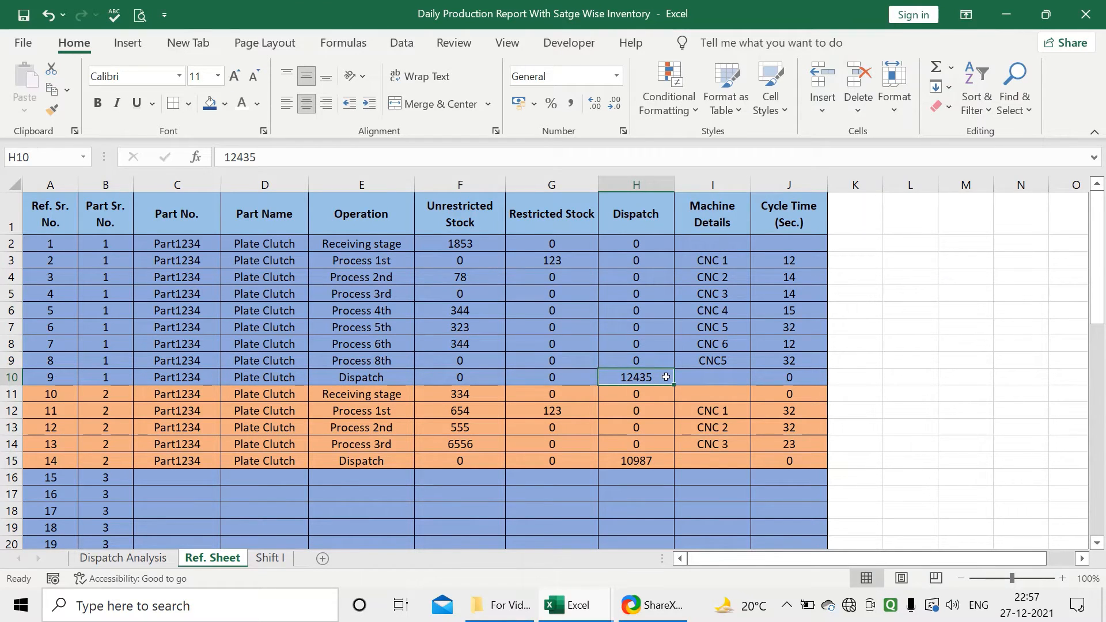
{"action": "left_click", "coordinate": [270, 557]}
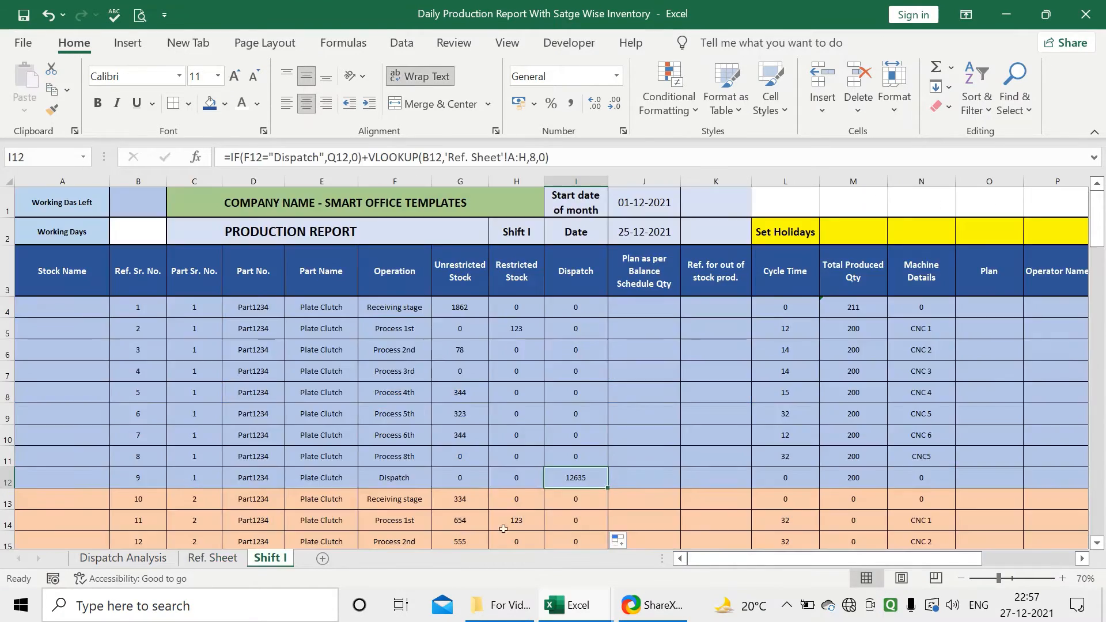
Step: Review the Shift I stock and produced quantity columns, the Stock Name column from A4, and the operation in F4
{"action": "left_click_drag", "start_coordinate": [751, 558], "coordinate": [889, 582]}
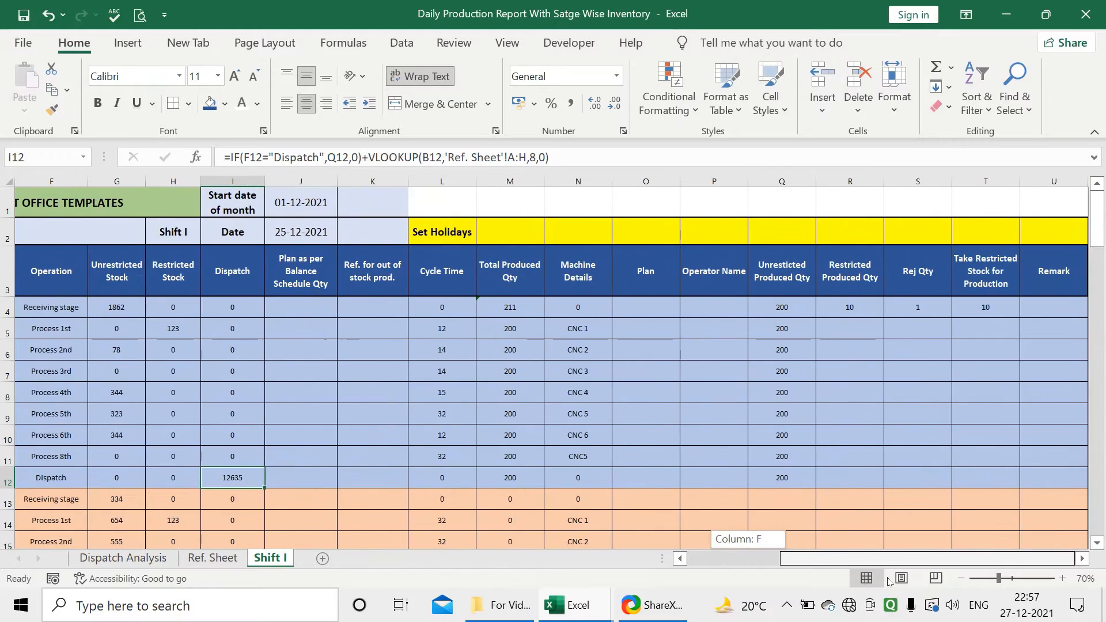
{"action": "left_click_drag", "start_coordinate": [820, 565], "coordinate": [667, 557]}
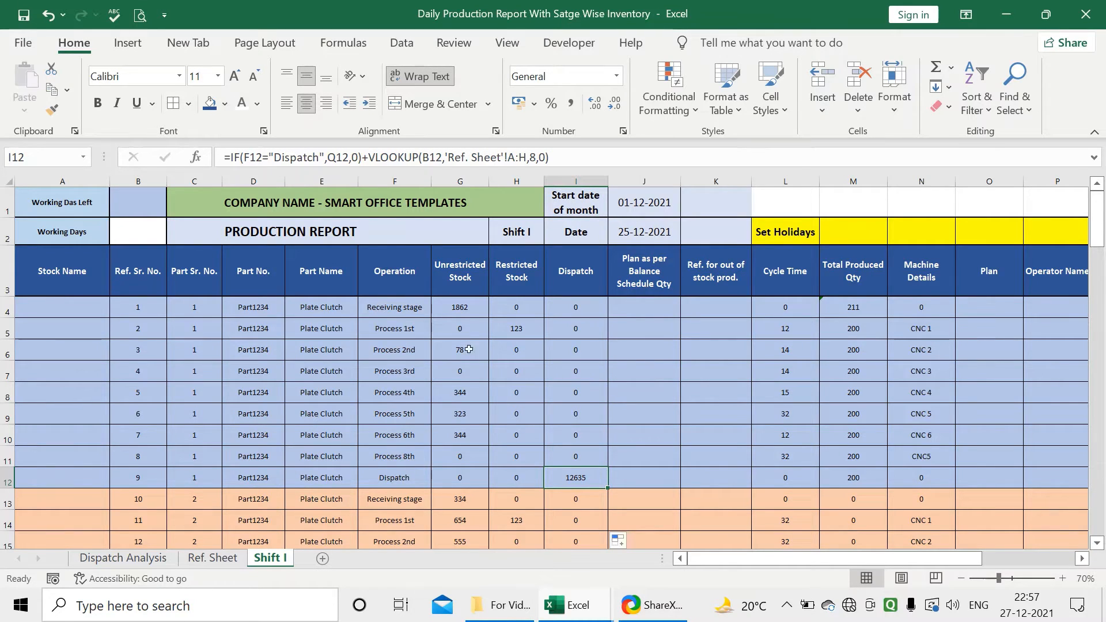
{"action": "left_click_drag", "start_coordinate": [461, 307], "coordinate": [518, 404]}
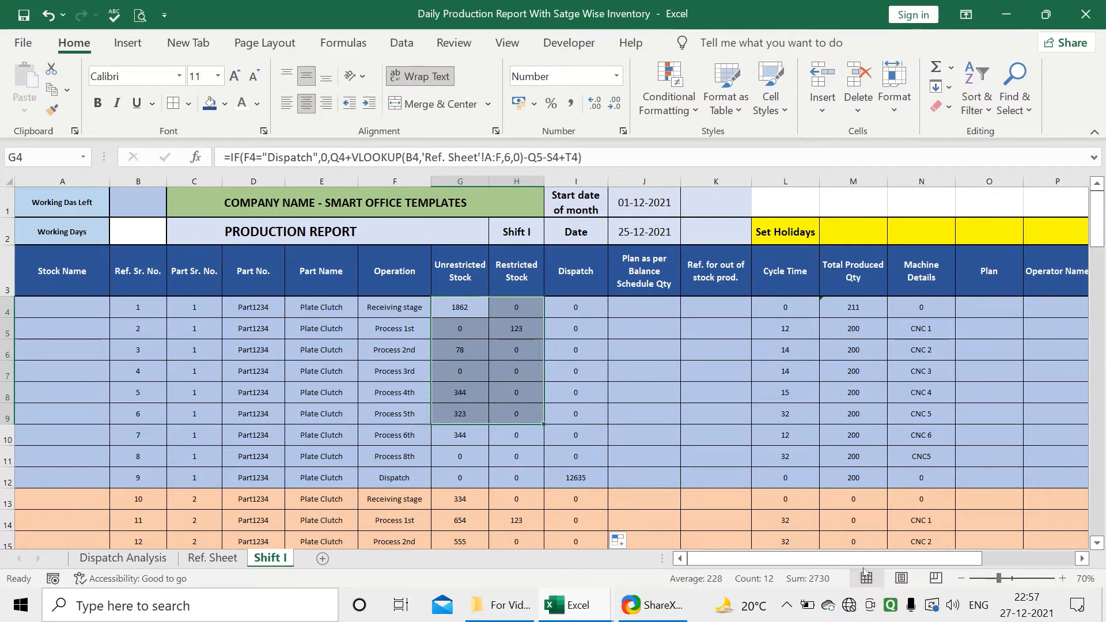
{"action": "left_click_drag", "start_coordinate": [855, 563], "coordinate": [864, 541]}
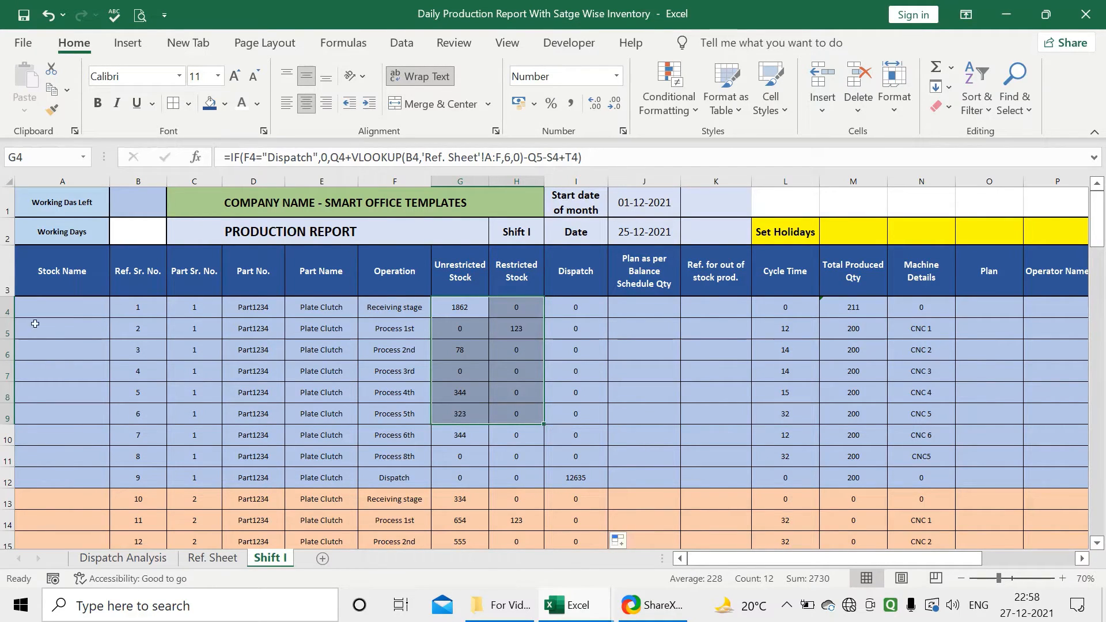
{"action": "left_click_drag", "start_coordinate": [43, 315], "coordinate": [59, 501]}
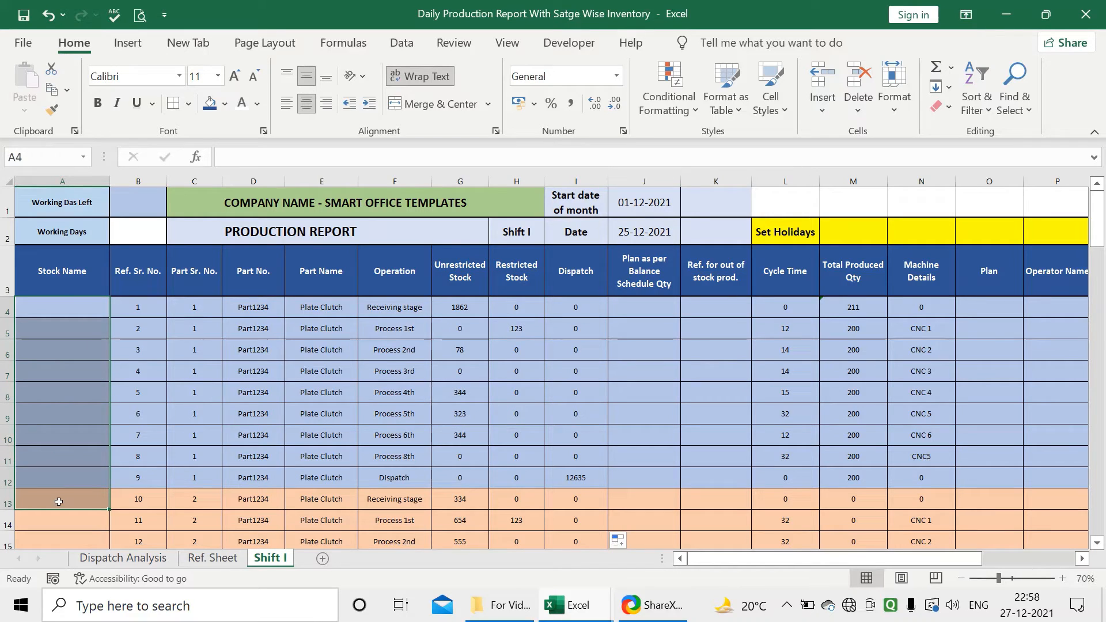
{"action": "left_click", "coordinate": [393, 314]}
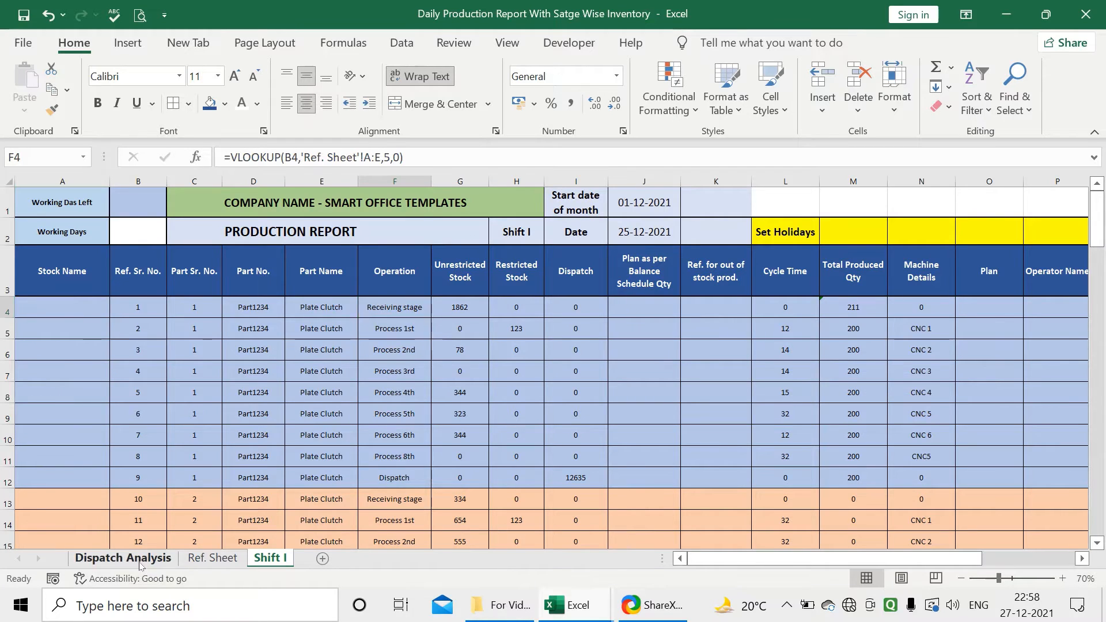
Step: Examine the Dispatch Analysis headers from Receiving Stage Stock through WIP, Ready For Dispatch and Dispatch to Balance Dispatched Qty
{"action": "left_click", "coordinate": [130, 558]}
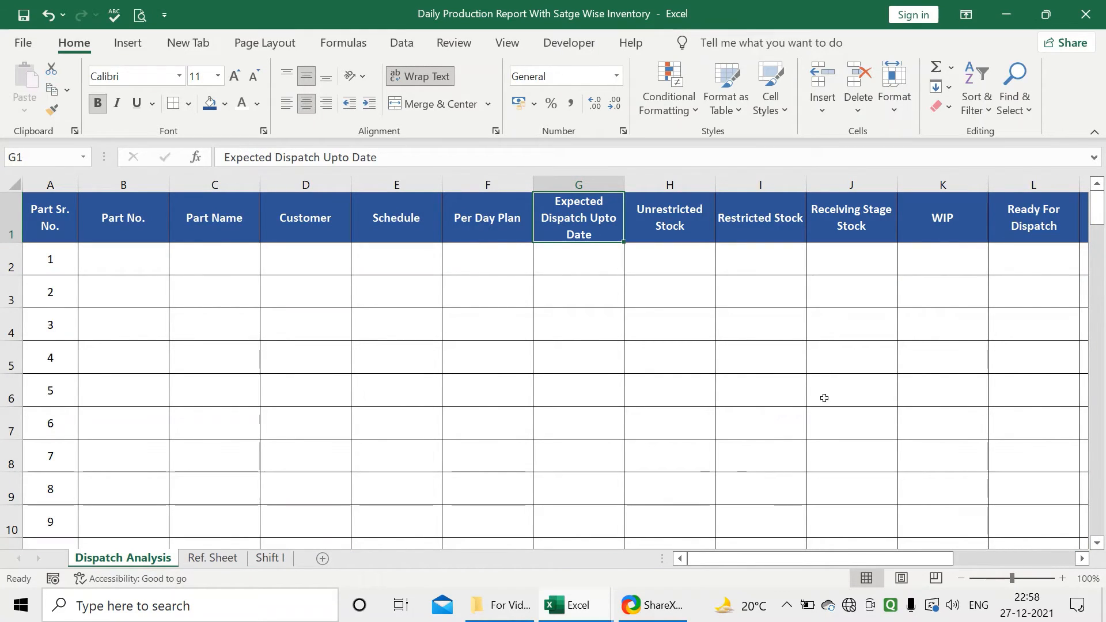
{"action": "left_click", "coordinate": [820, 230]}
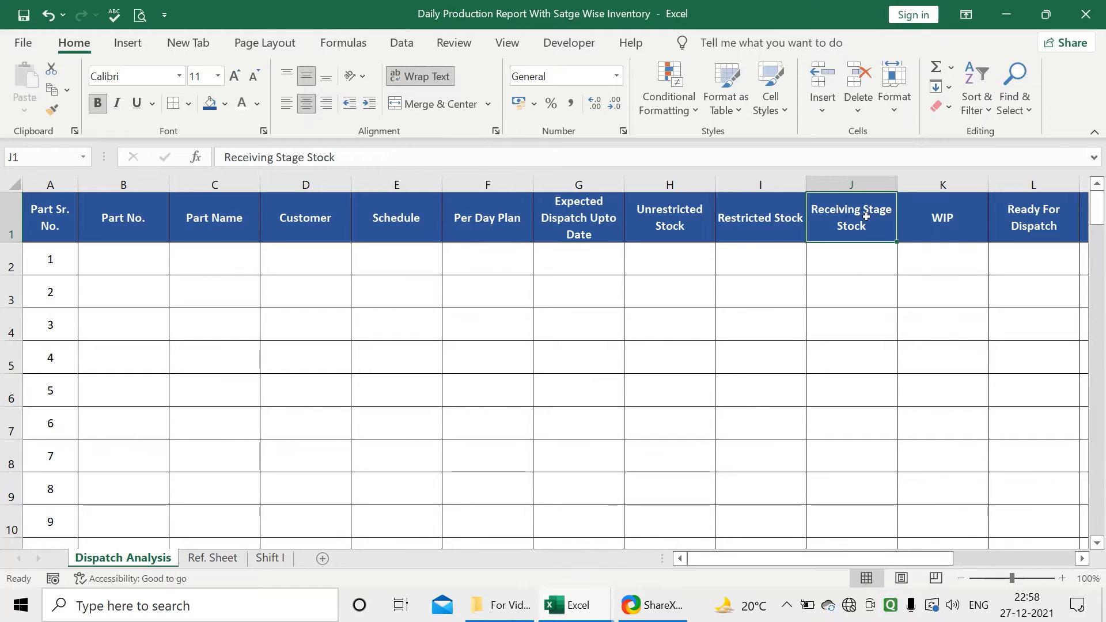
{"action": "key", "text": "Right"}
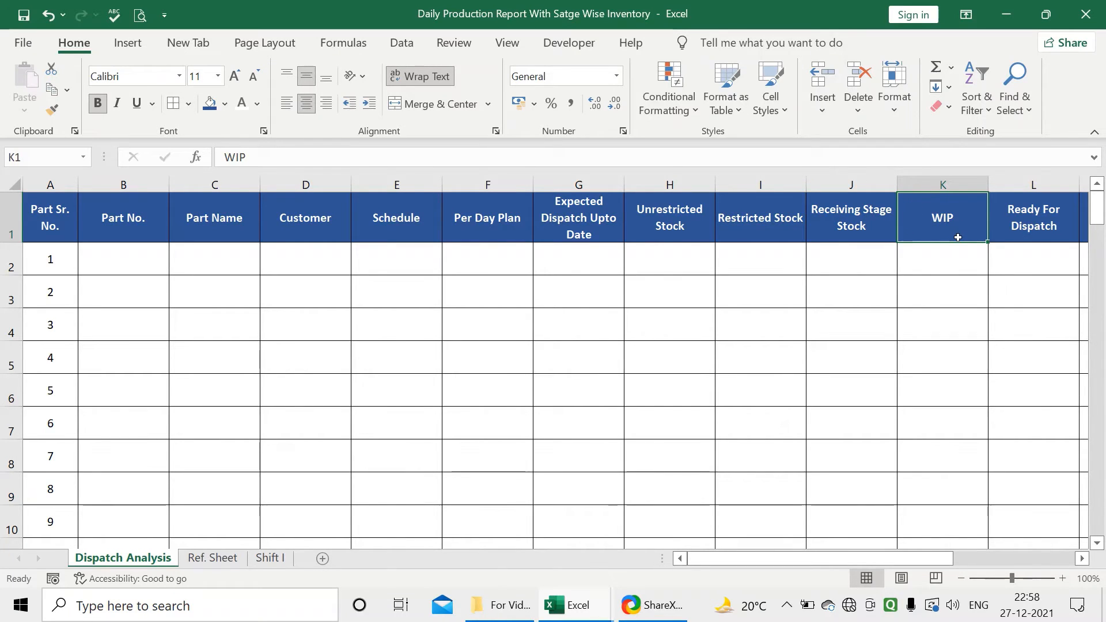
{"action": "key", "text": "Right"}
{"action": "key", "text": "Left"}
{"action": "key", "text": "Right"}
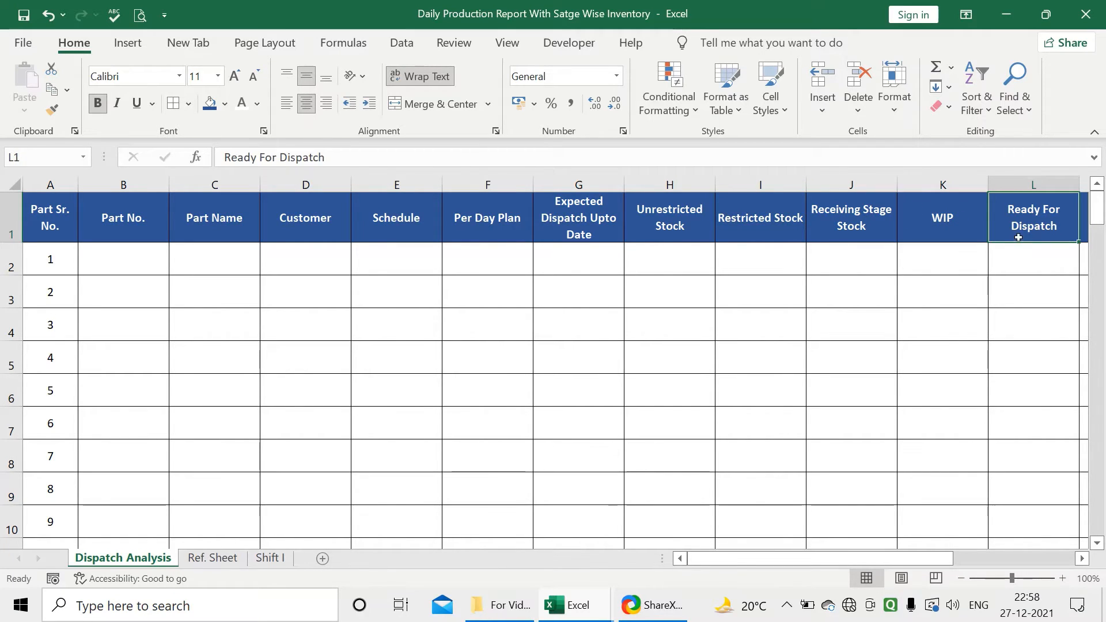
{"action": "key", "text": "Right"}
{"action": "left_click", "coordinate": [922, 232]}
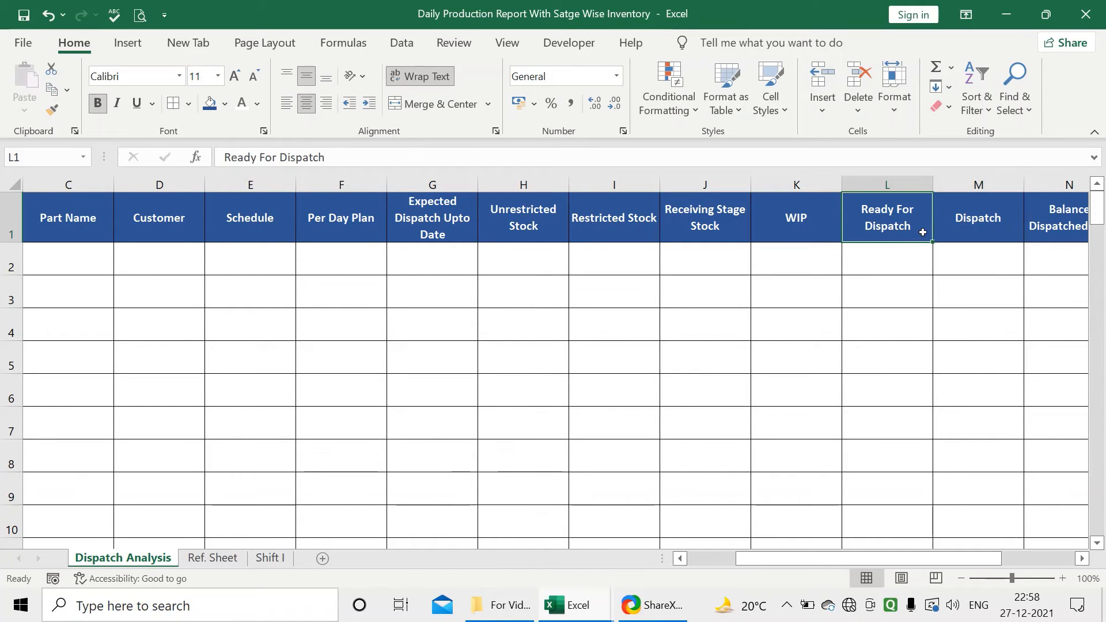
{"action": "key", "text": "Right"}
{"action": "key", "text": "Right"}
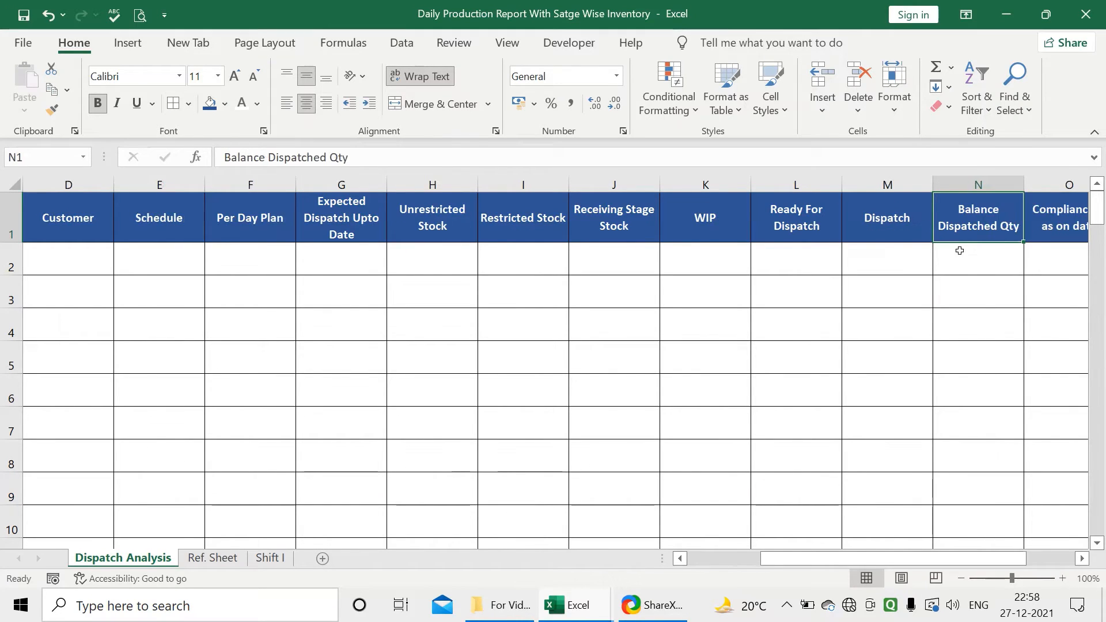
{"action": "left_click", "coordinate": [911, 235]}
Step: Review the four stock category headers J1 to M1 one by one, and the first part's row in Dispatch Analysis
{"action": "left_click_drag", "start_coordinate": [630, 228], "coordinate": [856, 231]}
{"action": "left_click", "coordinate": [641, 215]}
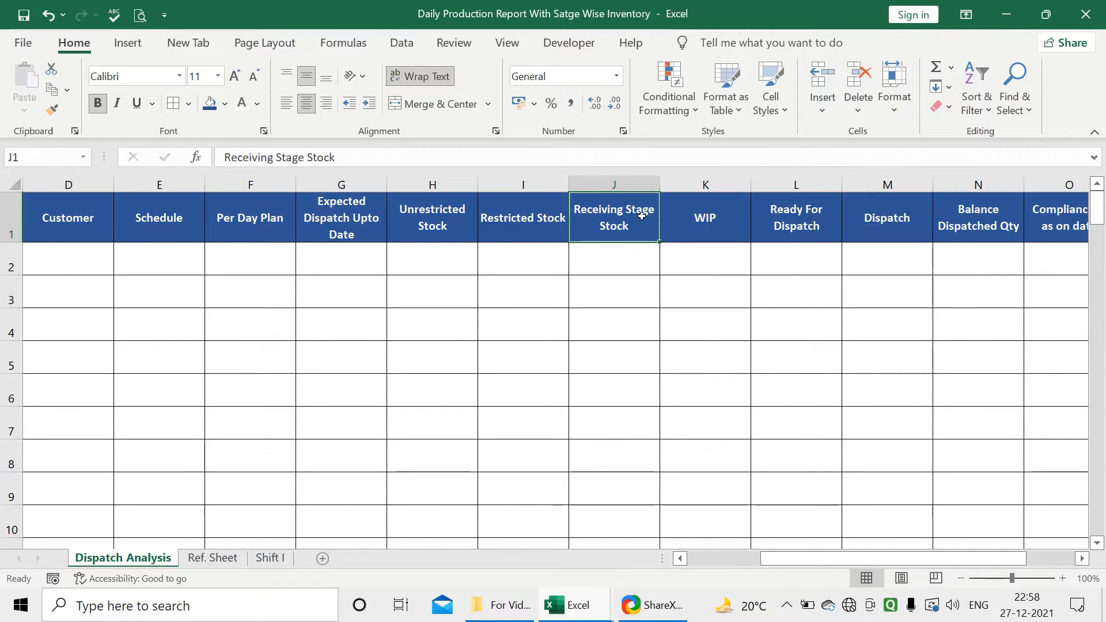
{"action": "left_click", "coordinate": [706, 217]}
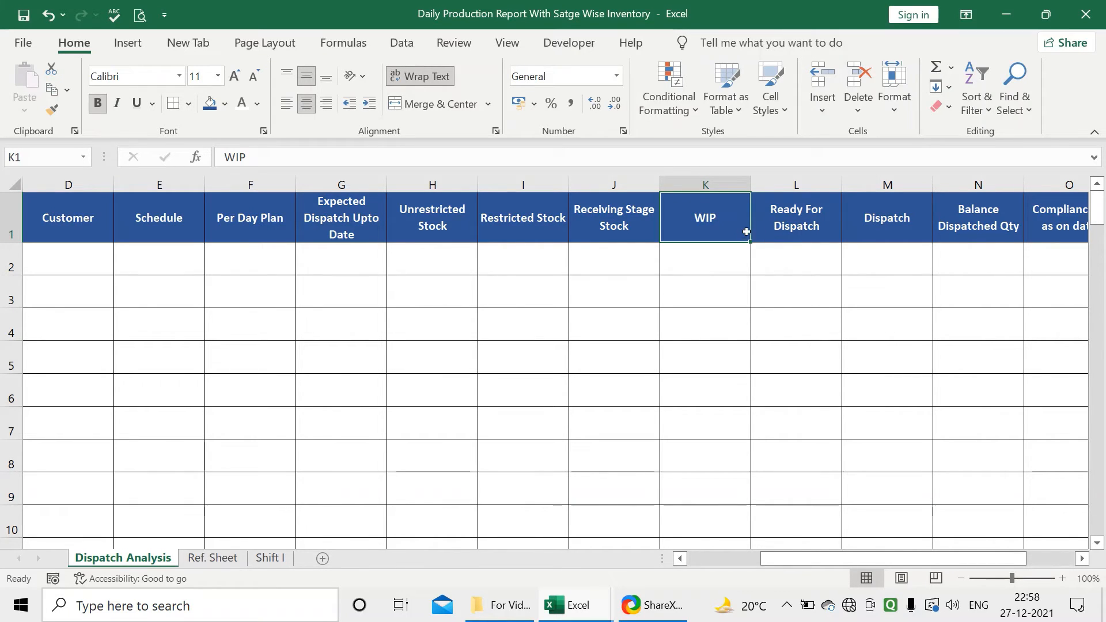
{"action": "left_click", "coordinate": [774, 229]}
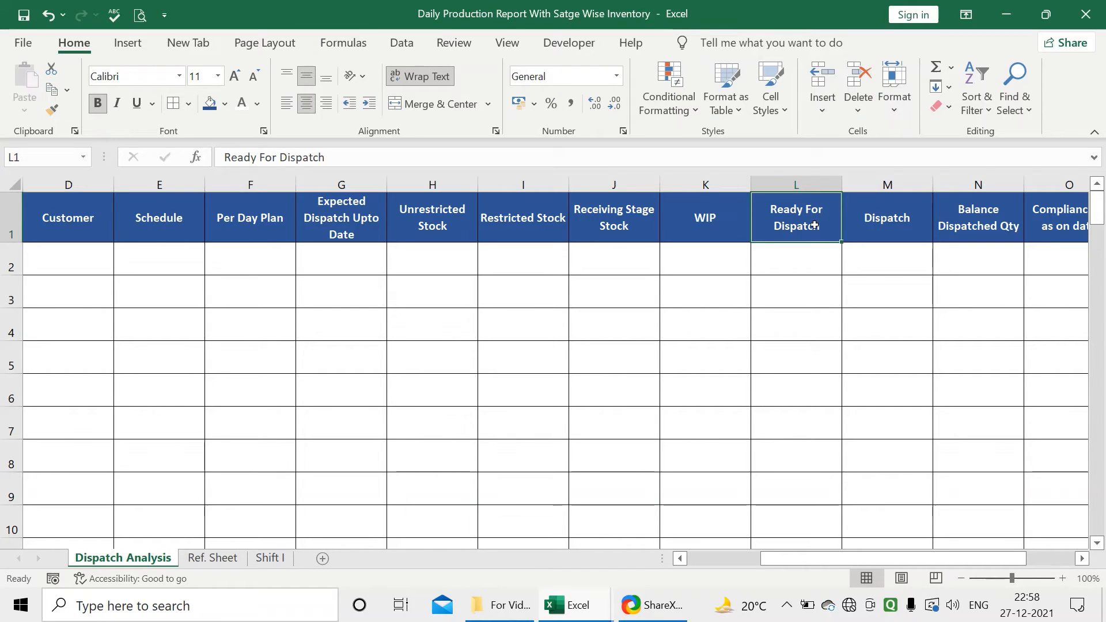
{"action": "left_click", "coordinate": [874, 236]}
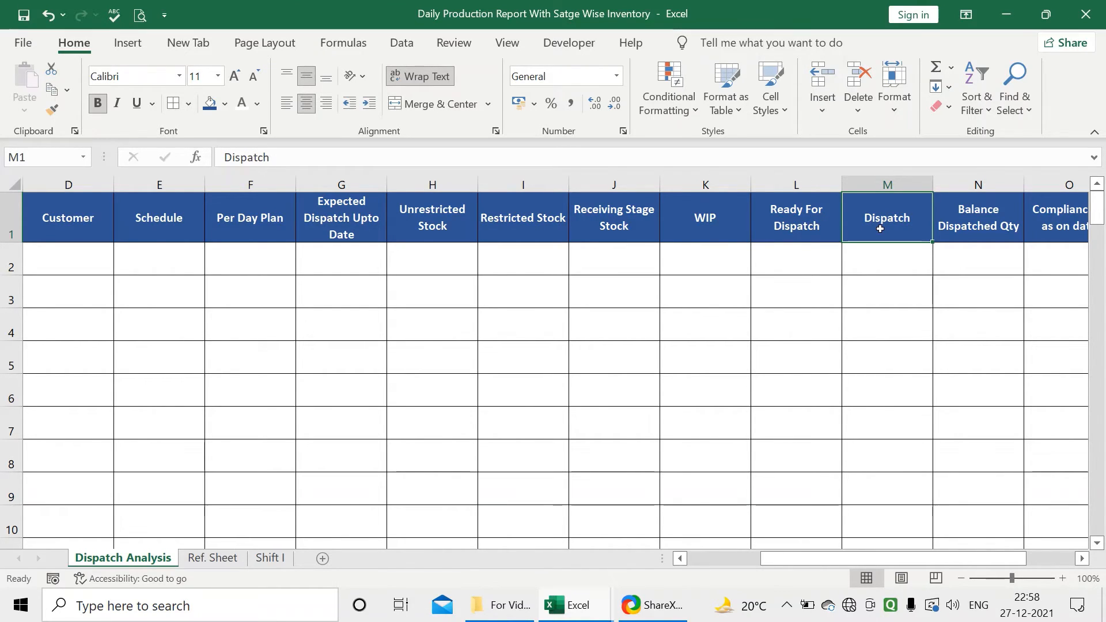
{"action": "left_click_drag", "start_coordinate": [608, 224], "coordinate": [854, 230]}
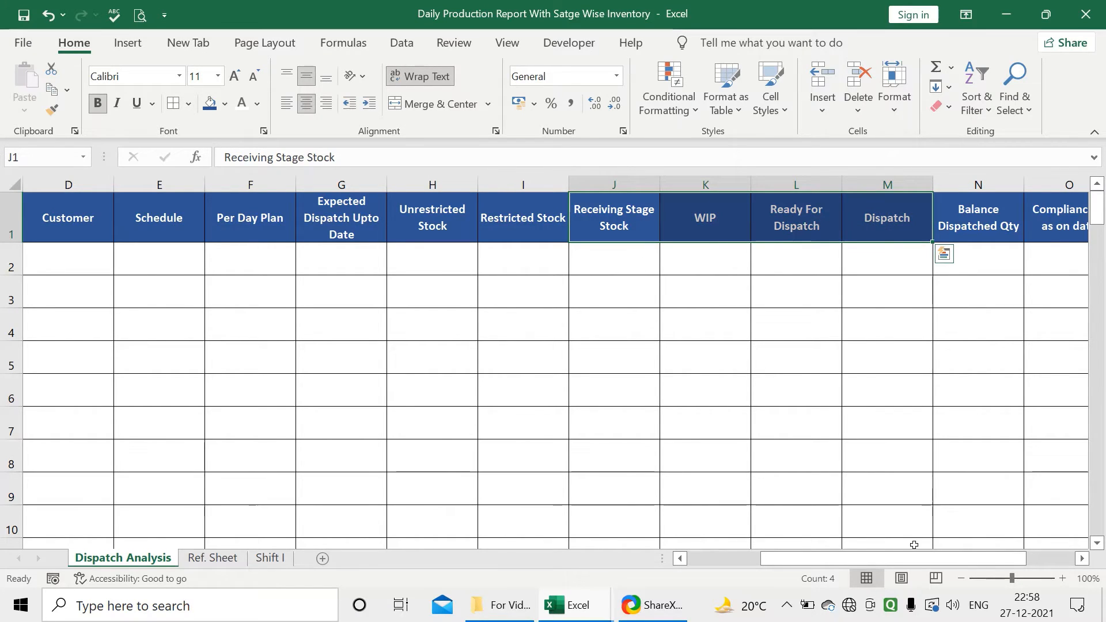
{"action": "left_click_drag", "start_coordinate": [870, 557], "coordinate": [798, 550]}
{"action": "left_click", "coordinate": [123, 256]}
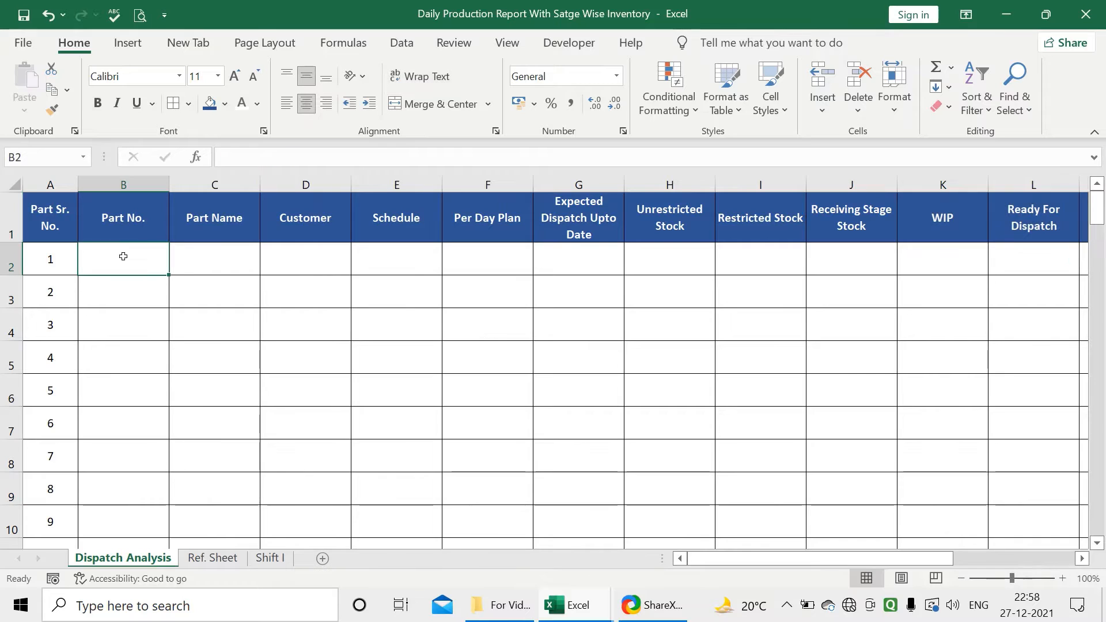
{"action": "mouse_move", "coordinate": [852, 564]}
{"action": "left_mouse_down"}
{"action": "mouse_move", "coordinate": [926, 564]}
{"action": "mouse_move", "coordinate": [836, 565]}
{"action": "left_mouse_up"}
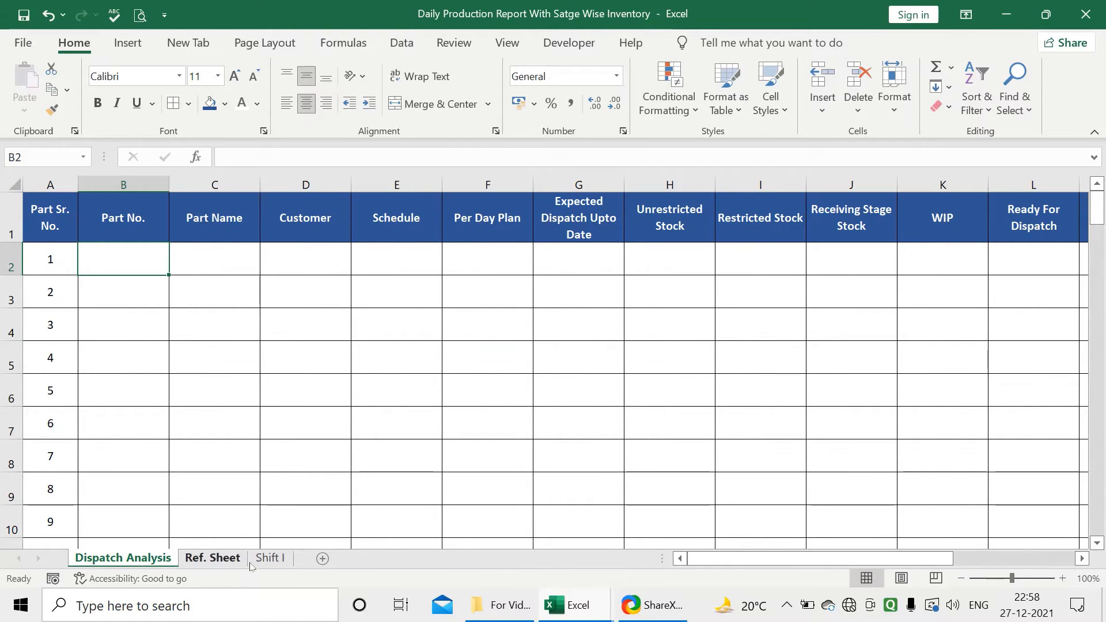
Step: Begin an IF formula in Stock Name cell A4 of Shift I that tests F4="Receiving Stage"
{"action": "left_click", "coordinate": [269, 558]}
{"action": "left_click_drag", "start_coordinate": [98, 305], "coordinate": [61, 491]}
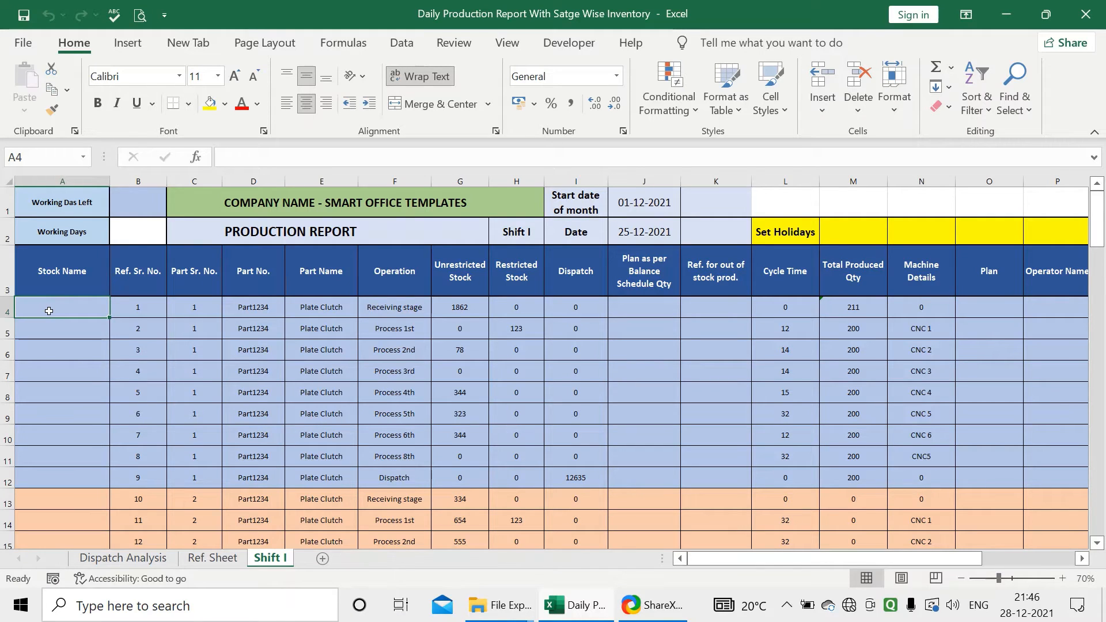
{"action": "type", "text": "="}
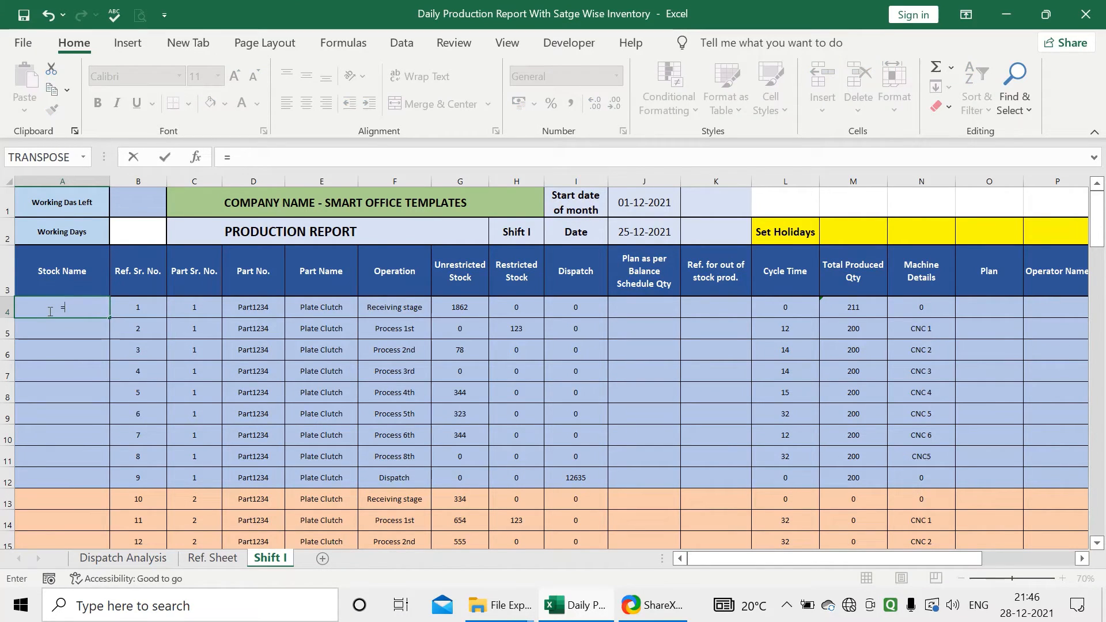
{"action": "type", "text": "if"}
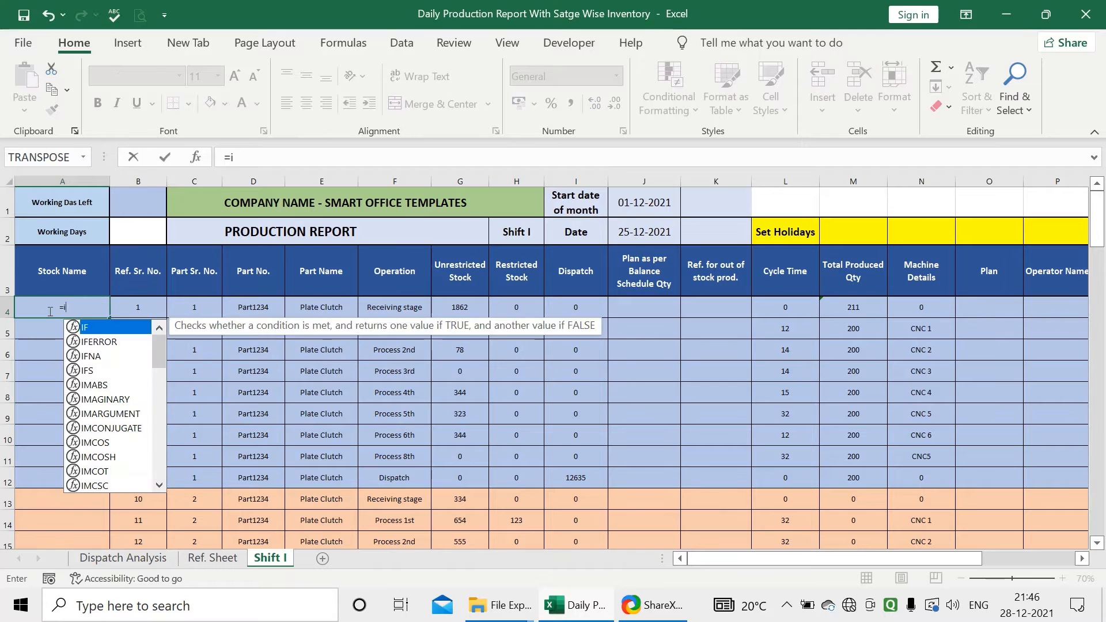
{"action": "double_click", "coordinate": [106, 331]}
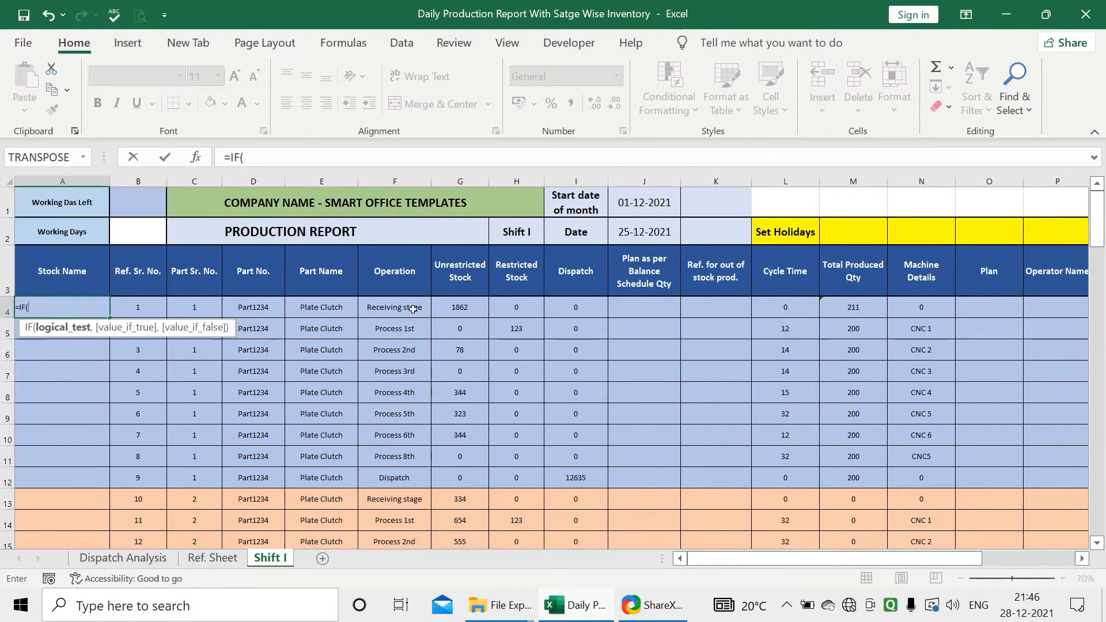
{"action": "left_click", "coordinate": [395, 310]}
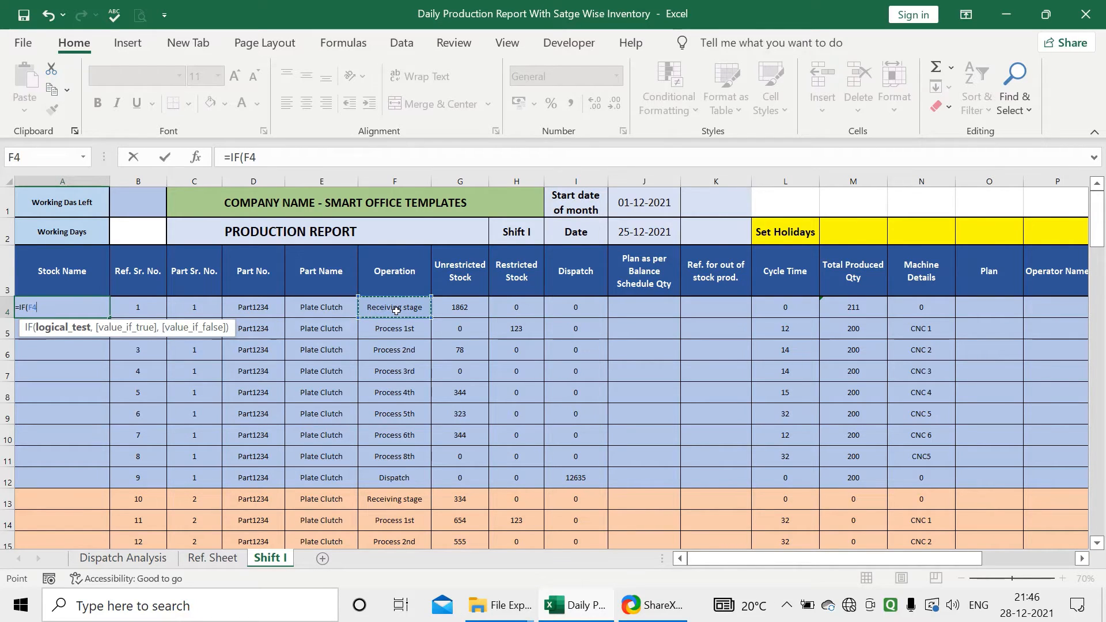
{"action": "type", "text": "="}
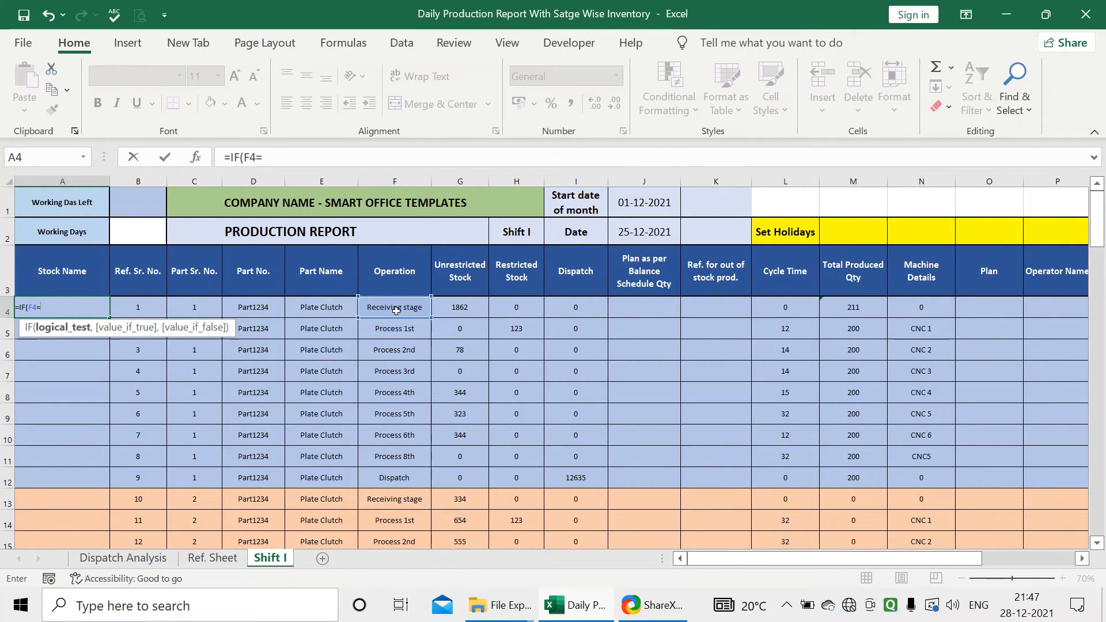
{"action": "type", "text": "\""}
{"action": "key", "text": "BackSpace"}
{"action": "type", "text": "Receiving St"}
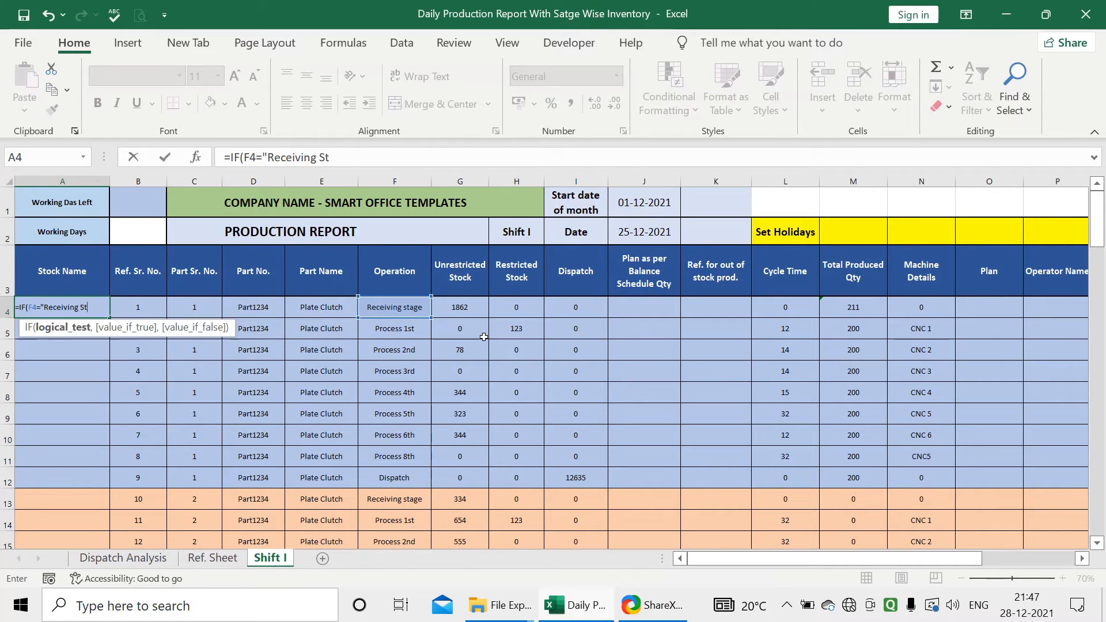
{"action": "type", "text": "aGE"}
{"action": "key", "text": "BackSpace"}
{"action": "key", "text": "BackSpace"}
{"action": "type", "text": "ge"}
{"action": "type", "text": ","}
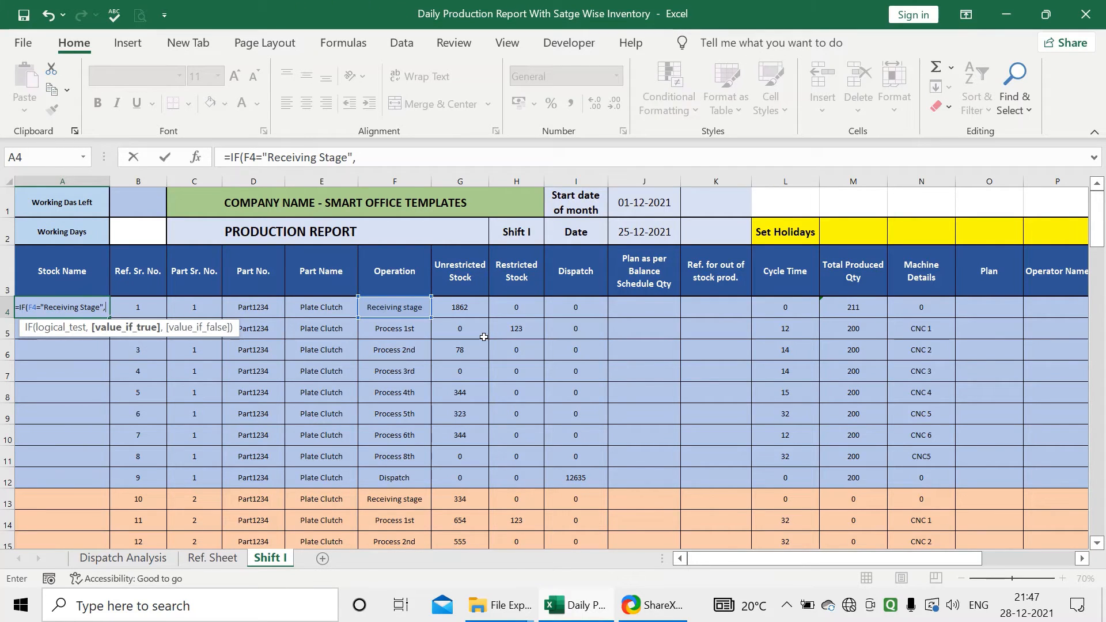
Step: Make "Receiving stage" the value-if-true result of the IF formula in A4
{"action": "type", "text": "\"e"}
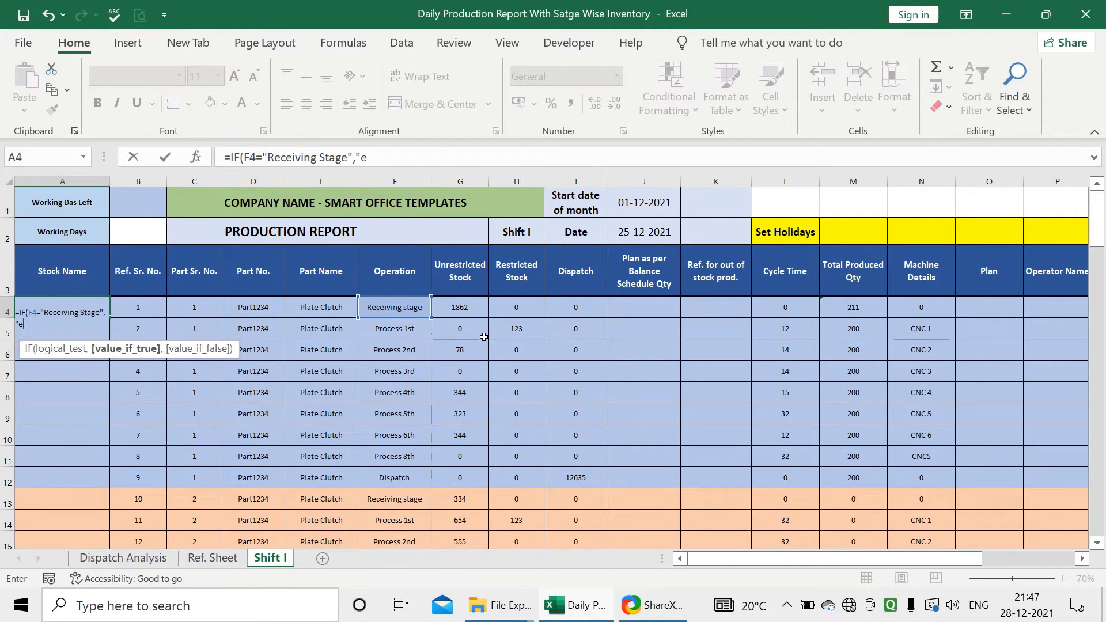
{"action": "key", "text": "BackSpace"}
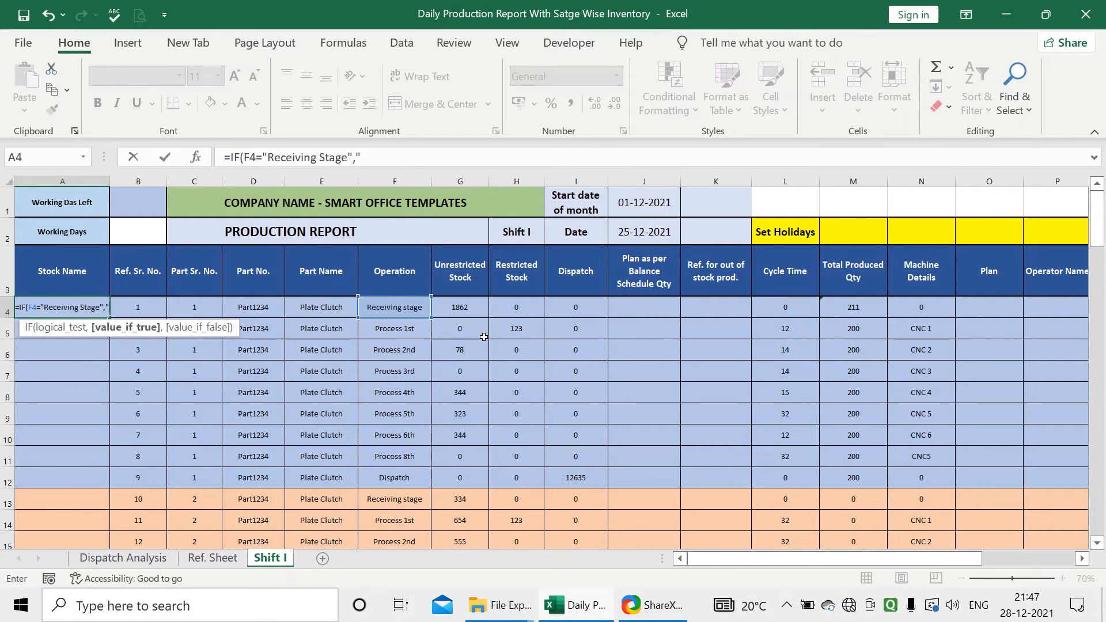
{"action": "type", "text": "Rece"}
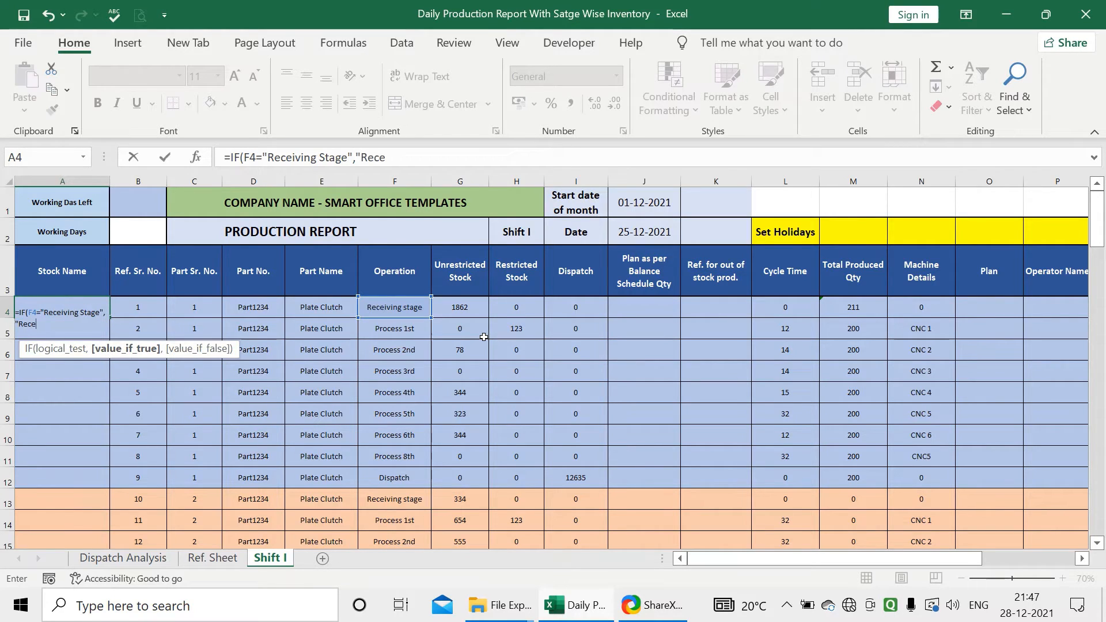
{"action": "type", "text": "iving stage\","}
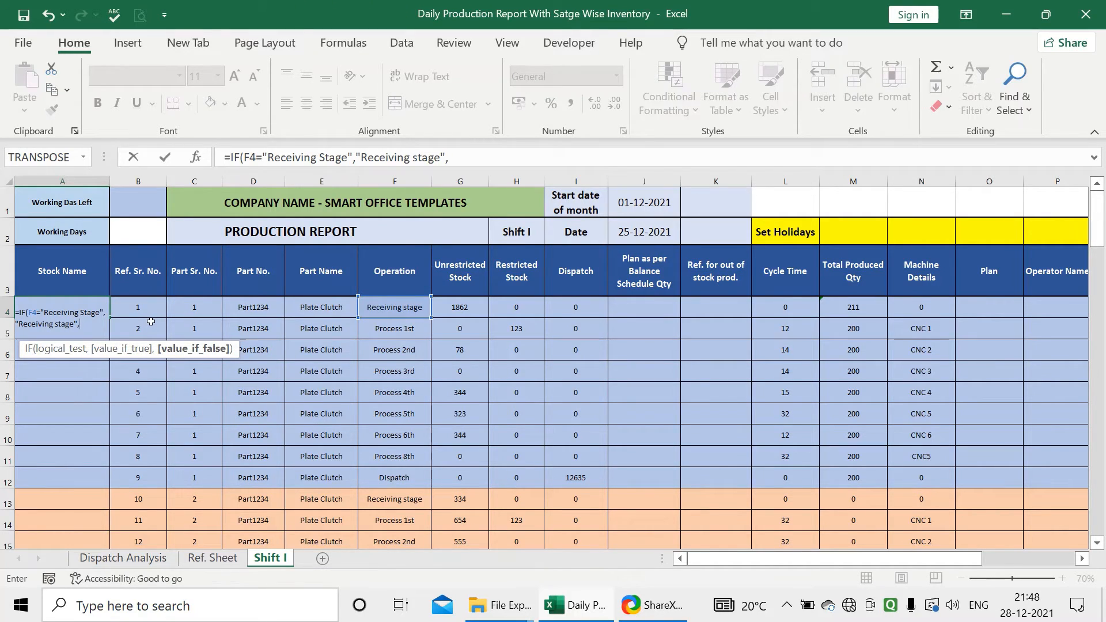
Step: Nest a second IF as the false result in A4 that returns "Dispatch" when F4="Dispatch"
{"action": "type", "text": "IF"}
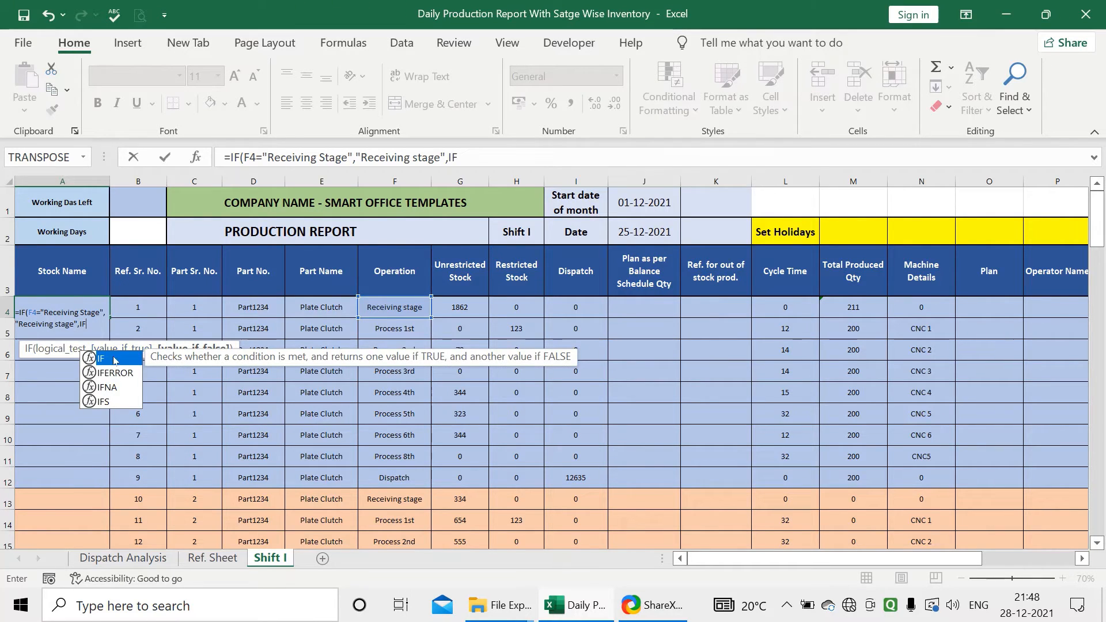
{"action": "type", "text": "("}
{"action": "left_click", "coordinate": [402, 303]}
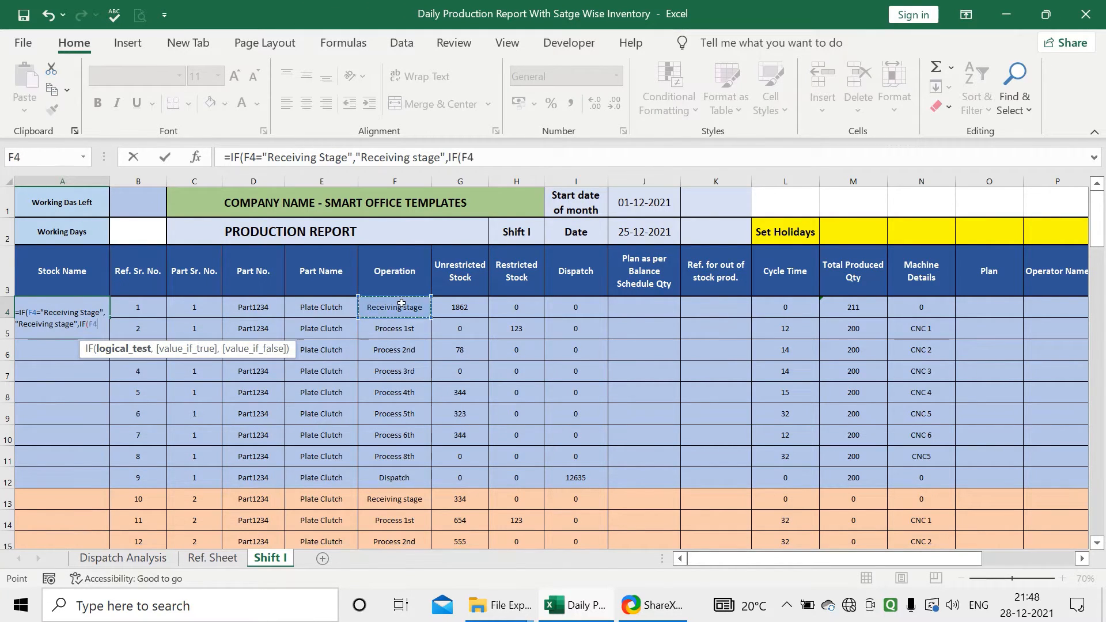
{"action": "type", "text": "=\"Dispatch\","}
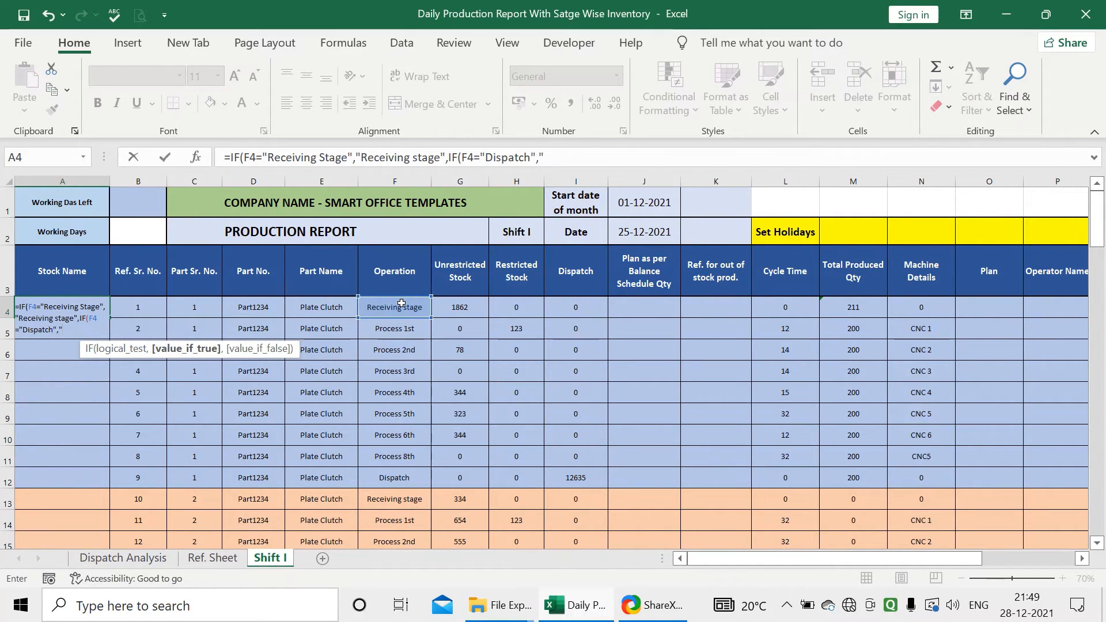
{"action": "type", "text": "\"Dispatch\""}
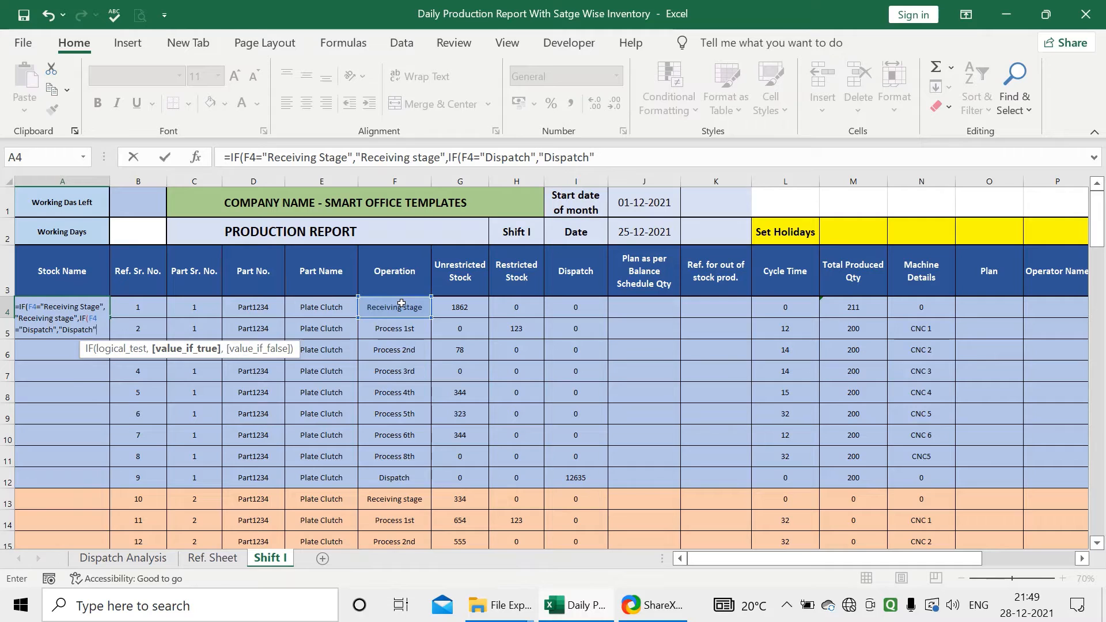
Step: Make "WIP" the nested IF's value-if-false result and complete the Stock Name formula in A4
{"action": "type", "text": ","}
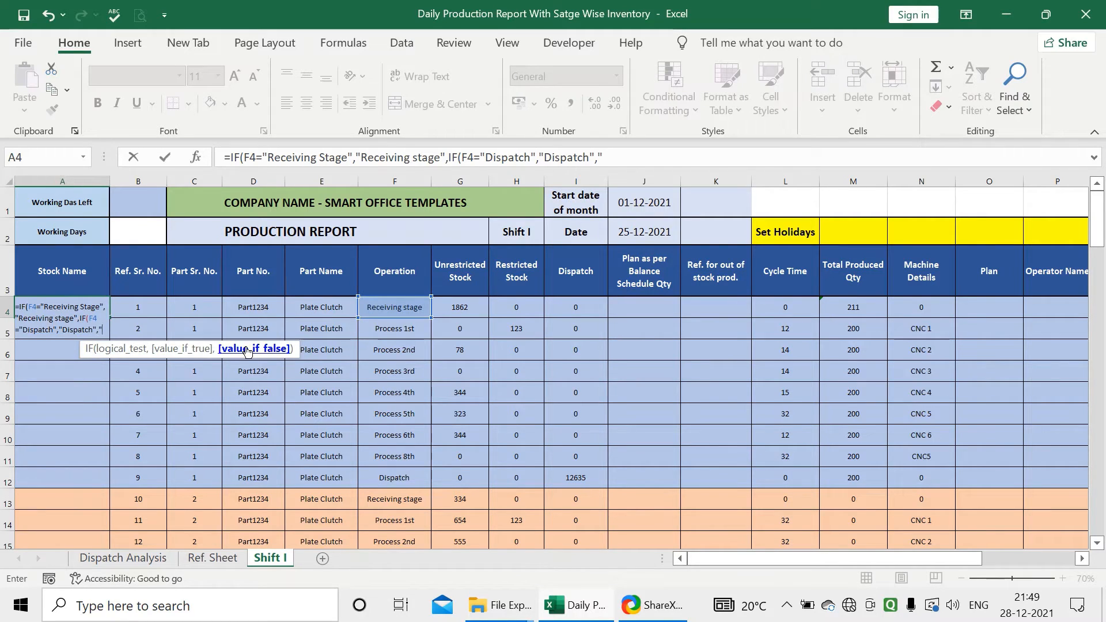
{"action": "type", "text": "wip\""}
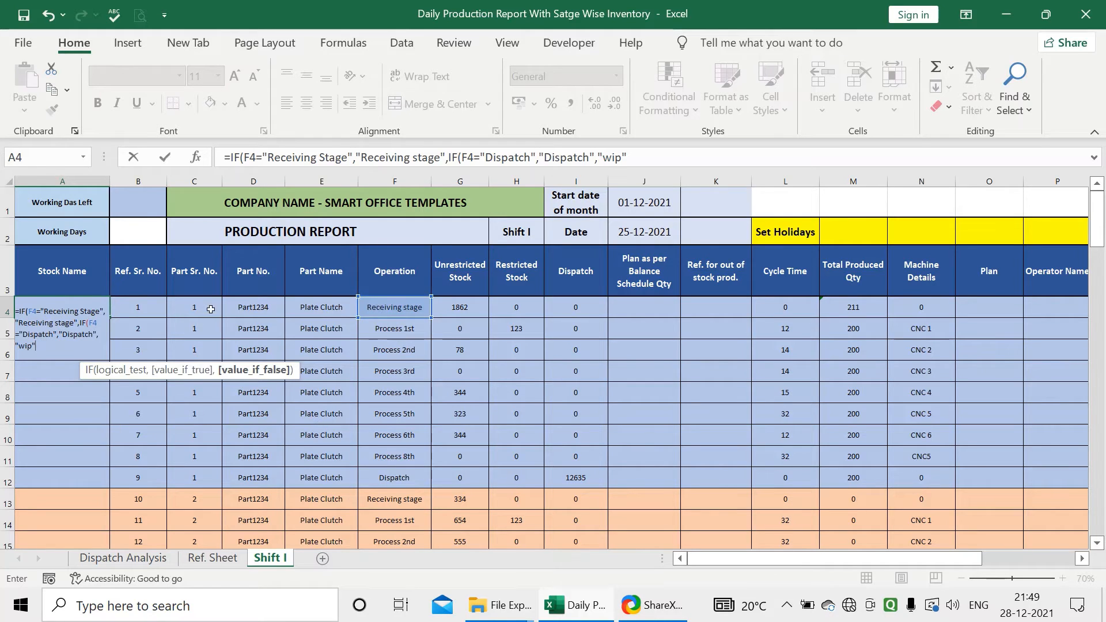
{"action": "left_click", "coordinate": [33, 345]}
{"action": "key", "text": "BackSpace"}
{"action": "key", "text": "BackSpace"}
{"action": "key", "text": "BackSpace"}
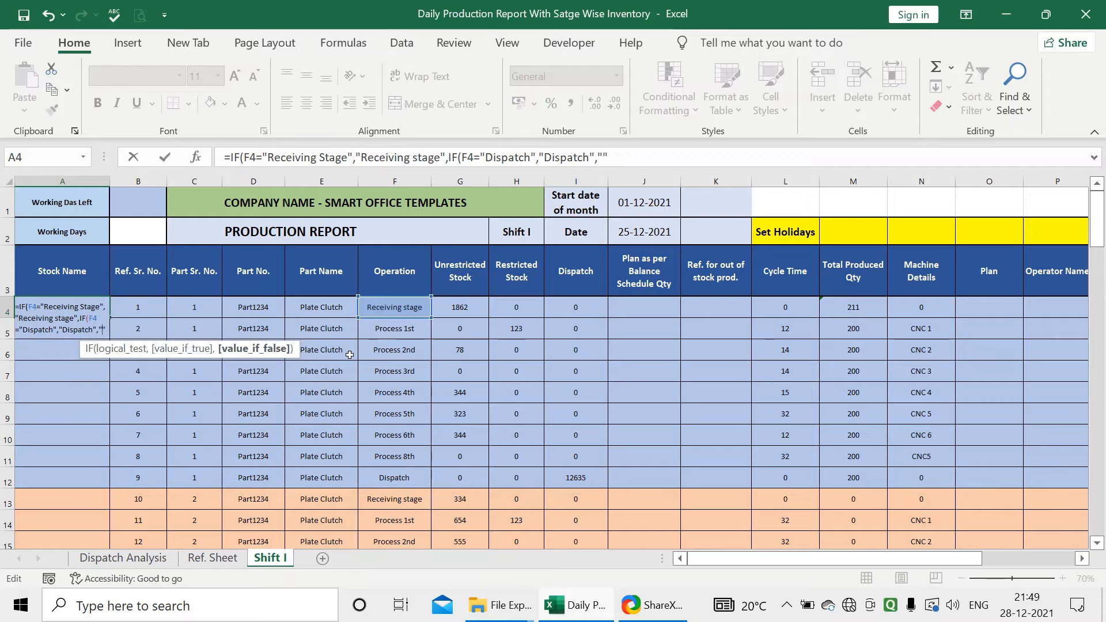
{"action": "type", "text": "WIP"}
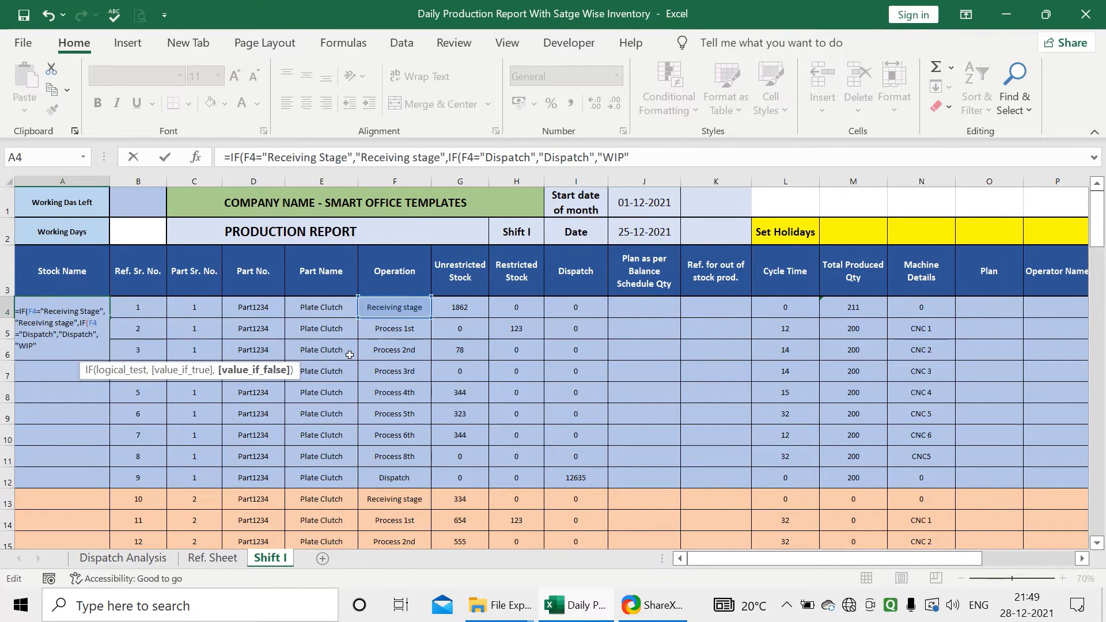
{"action": "key", "text": "Return"}
{"action": "key", "text": "Return"}
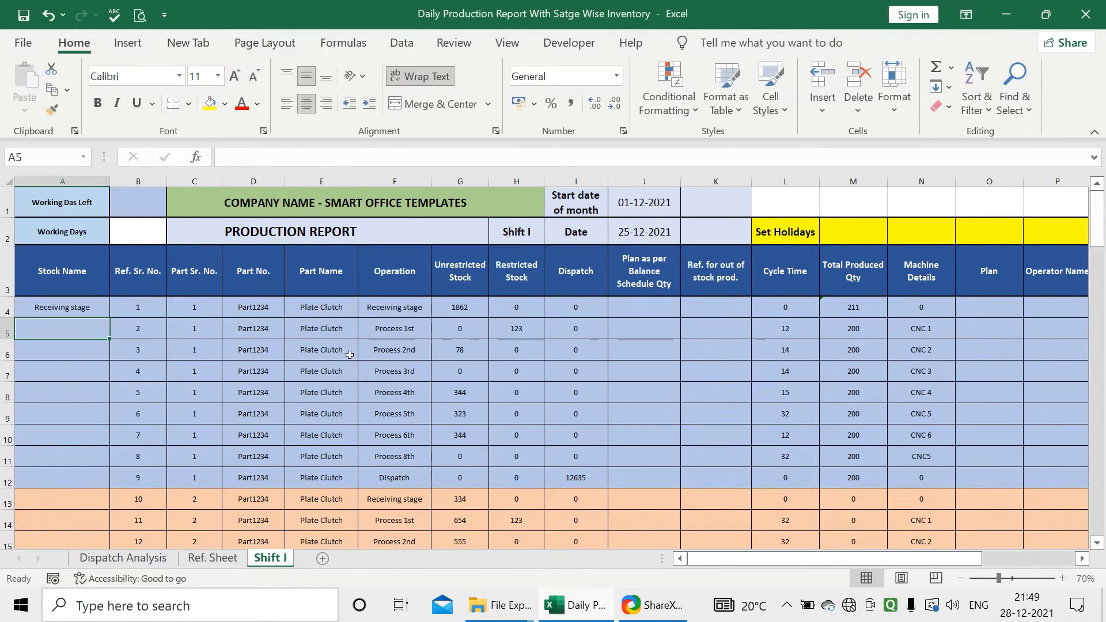
Step: Fill the Stock Name formula from A4 down column A across the part rows
{"action": "left_click", "coordinate": [50, 306]}
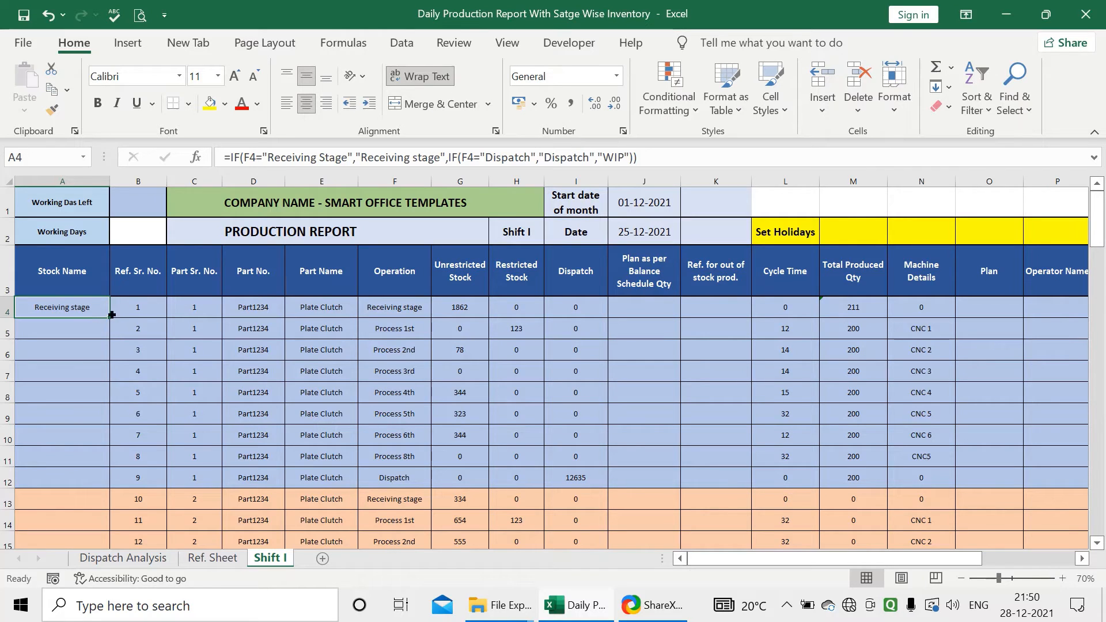
{"action": "left_click_drag", "start_coordinate": [109, 317], "coordinate": [107, 506]}
{"action": "scroll", "coordinate": [106, 507], "scroll_direction": "up", "scroll_amount": 4}
{"action": "left_click", "coordinate": [81, 374]}
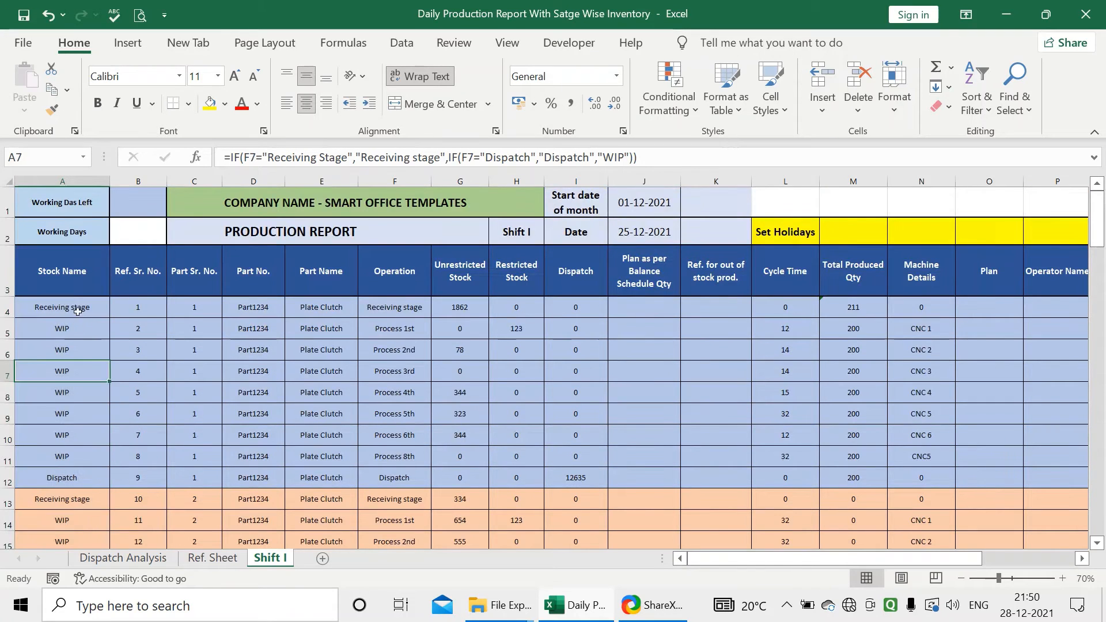
Step: Compare the Stock Name entries in A4:A12 with the first part's operations in column F
{"action": "left_click", "coordinate": [77, 308]}
{"action": "left_click", "coordinate": [415, 302]}
{"action": "left_click", "coordinate": [62, 307]}
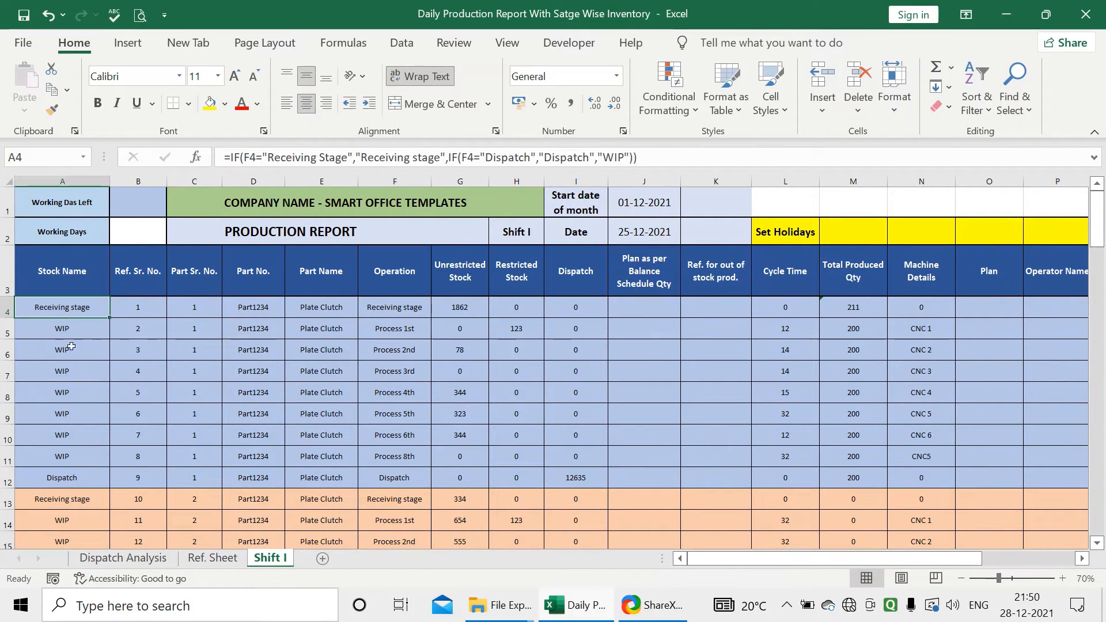
{"action": "left_click_drag", "start_coordinate": [394, 328], "coordinate": [398, 459]}
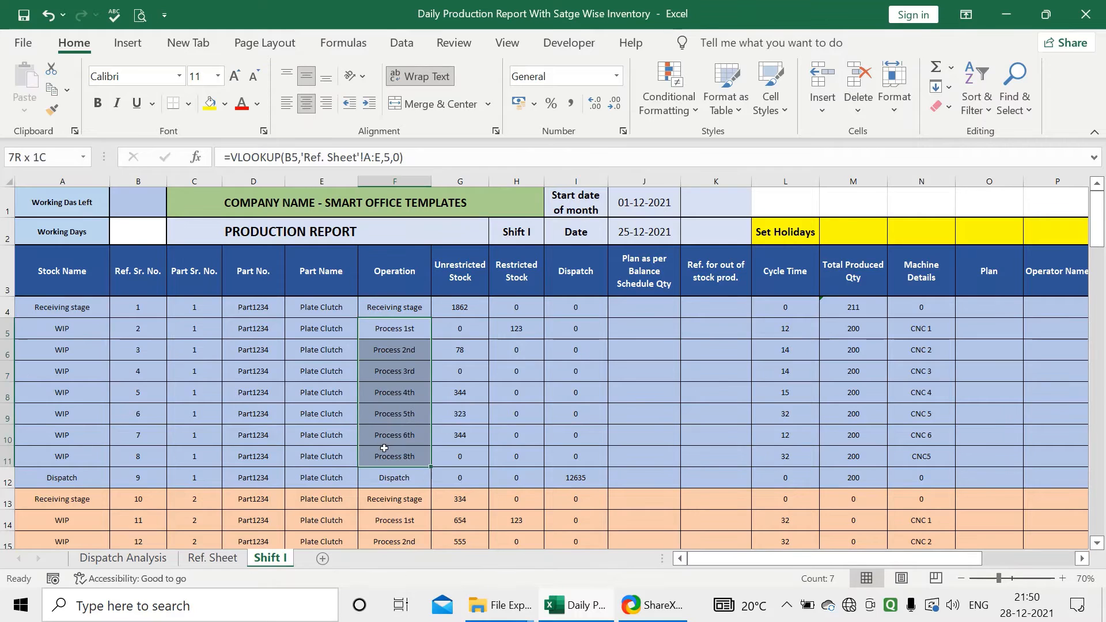
{"action": "left_click_drag", "start_coordinate": [87, 327], "coordinate": [89, 458]}
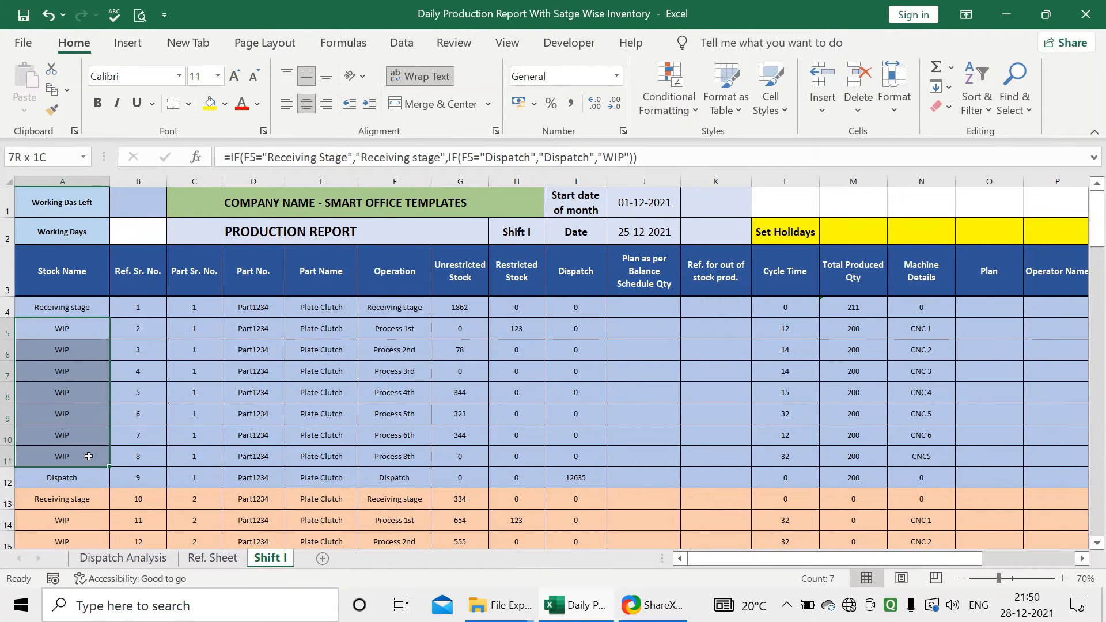
{"action": "left_click", "coordinate": [395, 477]}
{"action": "left_click", "coordinate": [88, 473]}
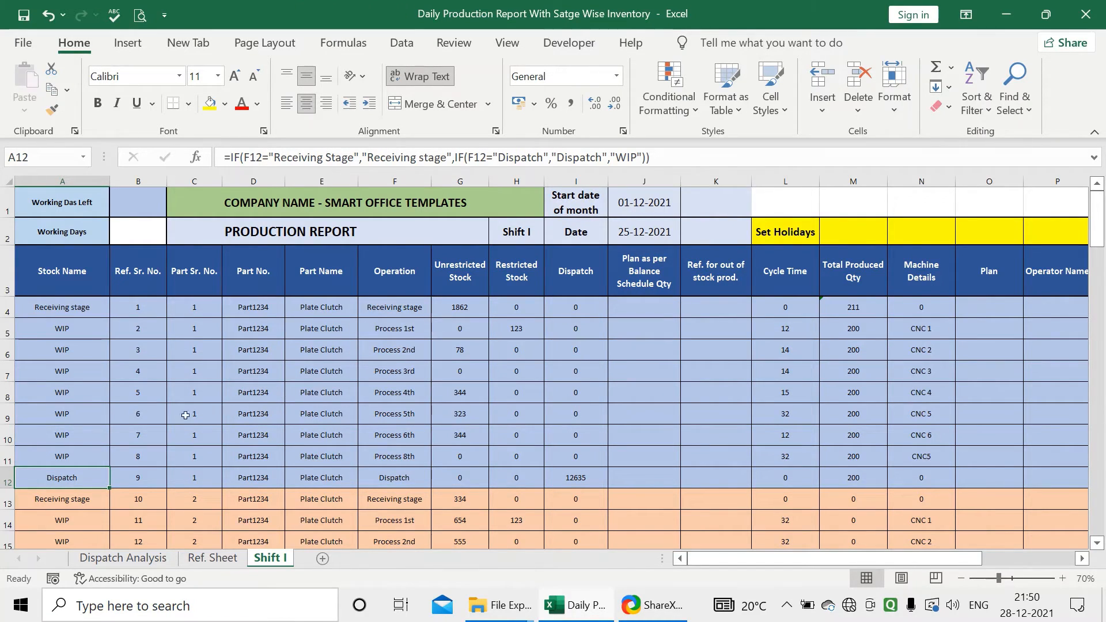
{"action": "left_click_drag", "start_coordinate": [87, 308], "coordinate": [74, 478]}
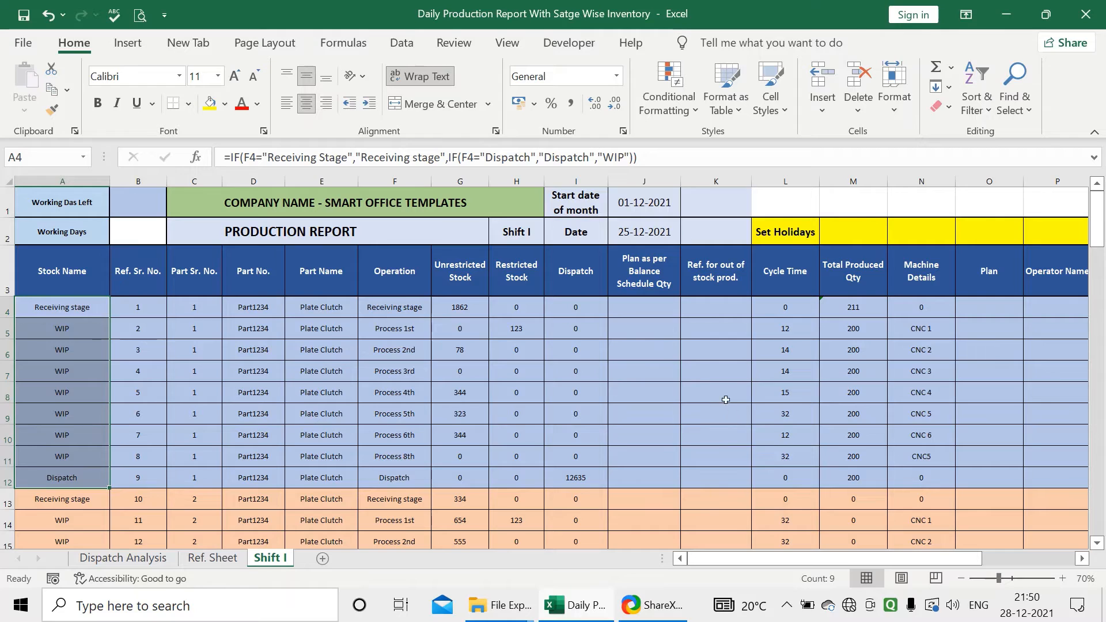
Step: Examine the first part's Plan as per Balance Schedule Qty cells, J4:J12
{"action": "left_click_drag", "start_coordinate": [661, 308], "coordinate": [660, 456]}
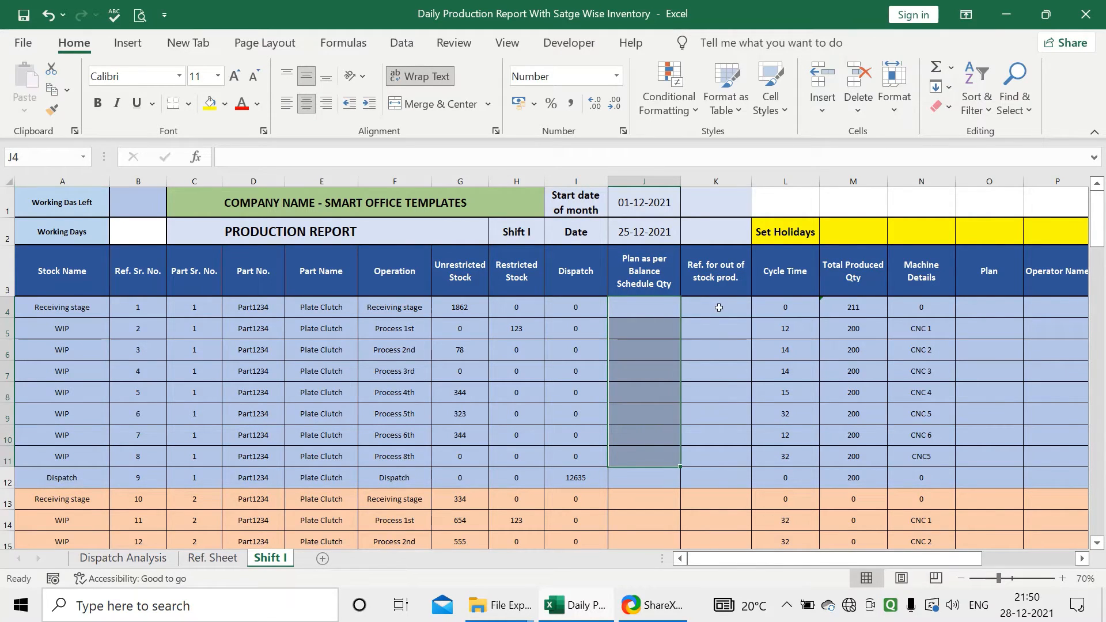
{"action": "left_click", "coordinate": [653, 311]}
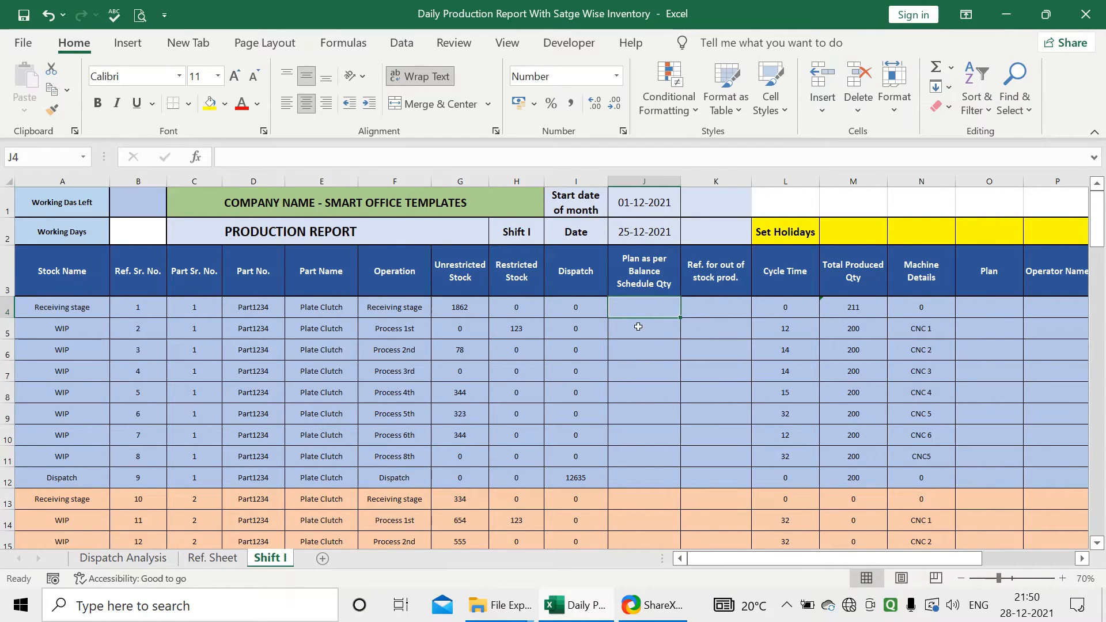
{"action": "left_click", "coordinate": [642, 326]}
{"action": "left_click", "coordinate": [642, 313]}
{"action": "left_click", "coordinate": [640, 331]}
{"action": "left_click", "coordinate": [640, 345]}
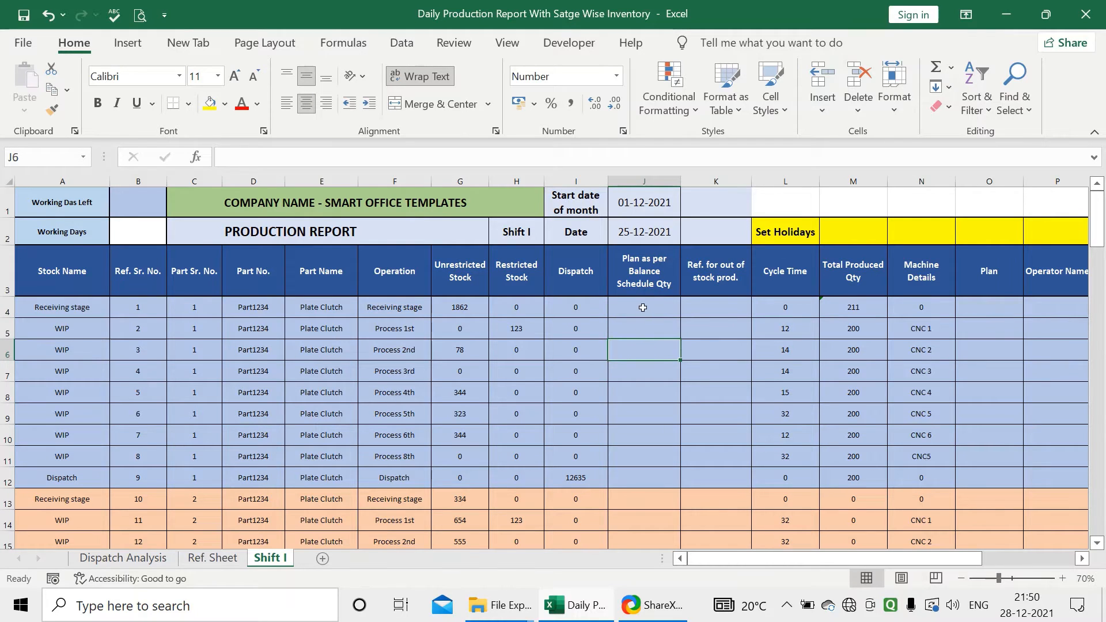
{"action": "left_click_drag", "start_coordinate": [639, 309], "coordinate": [636, 477]}
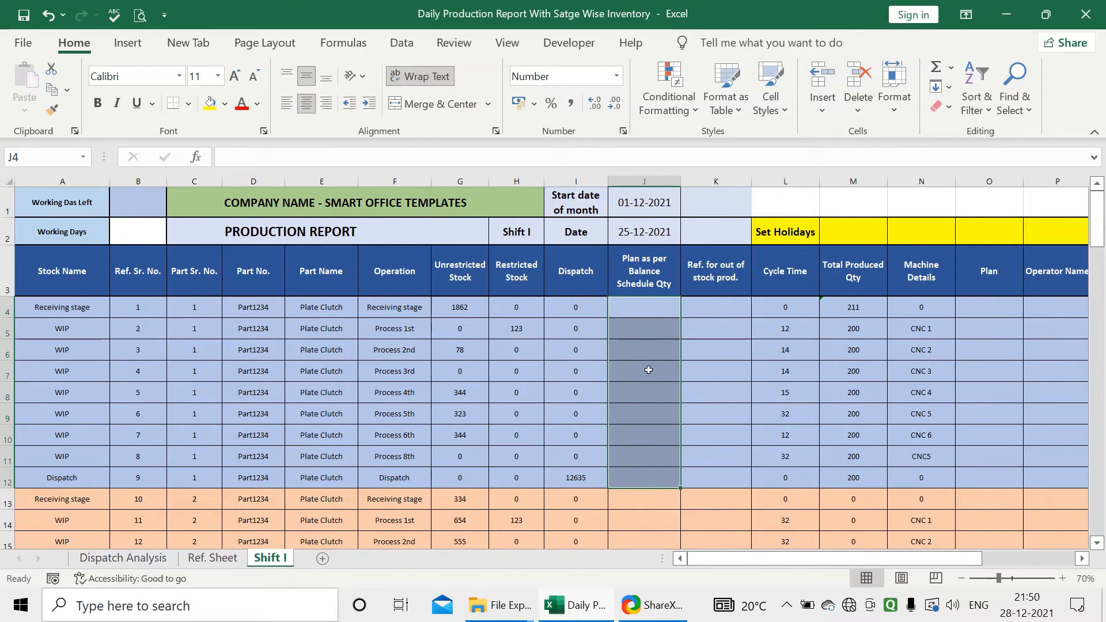
{"action": "left_click", "coordinate": [647, 304]}
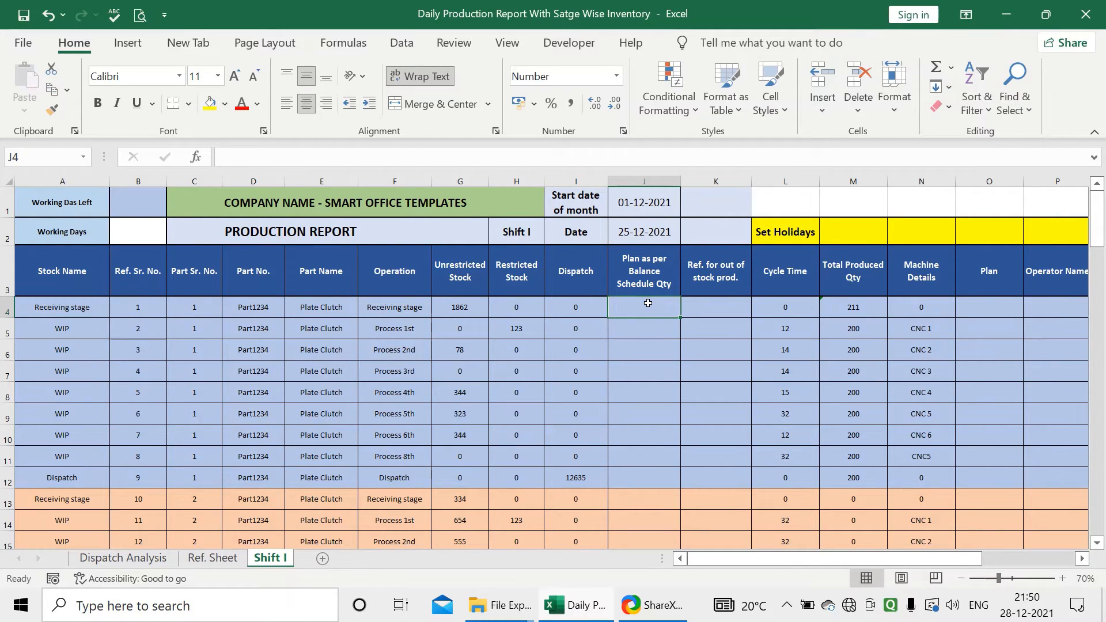
Step: Review the Dispatch Analysis columns from Part No. through Restricted Stock to Balance Dispatched Qty and the compliance columns
{"action": "key", "text": "ctrl+Page_Up"}
{"action": "key", "text": "ctrl+Page_Up"}
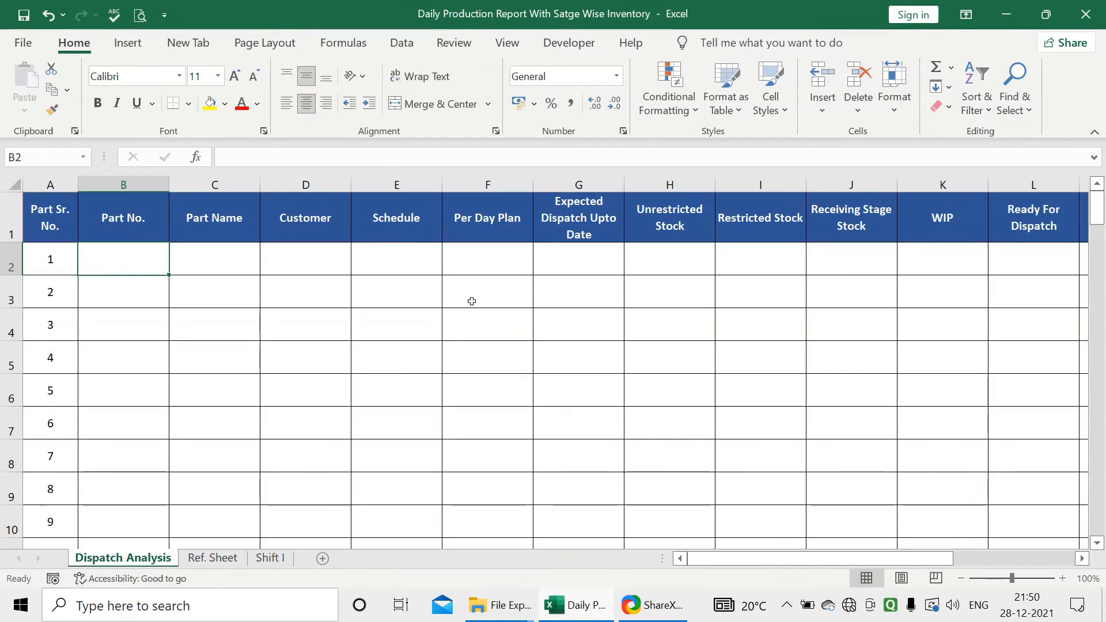
{"action": "left_click_drag", "start_coordinate": [837, 559], "coordinate": [948, 521]}
{"action": "left_click", "coordinate": [802, 265]}
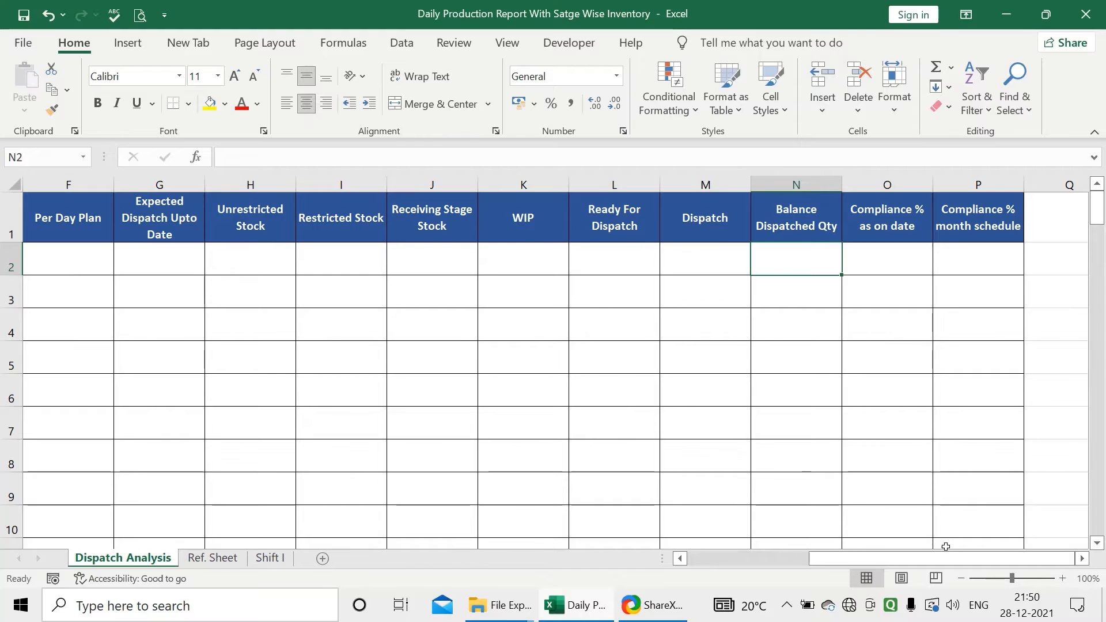
{"action": "left_click_drag", "start_coordinate": [955, 563], "coordinate": [710, 518]}
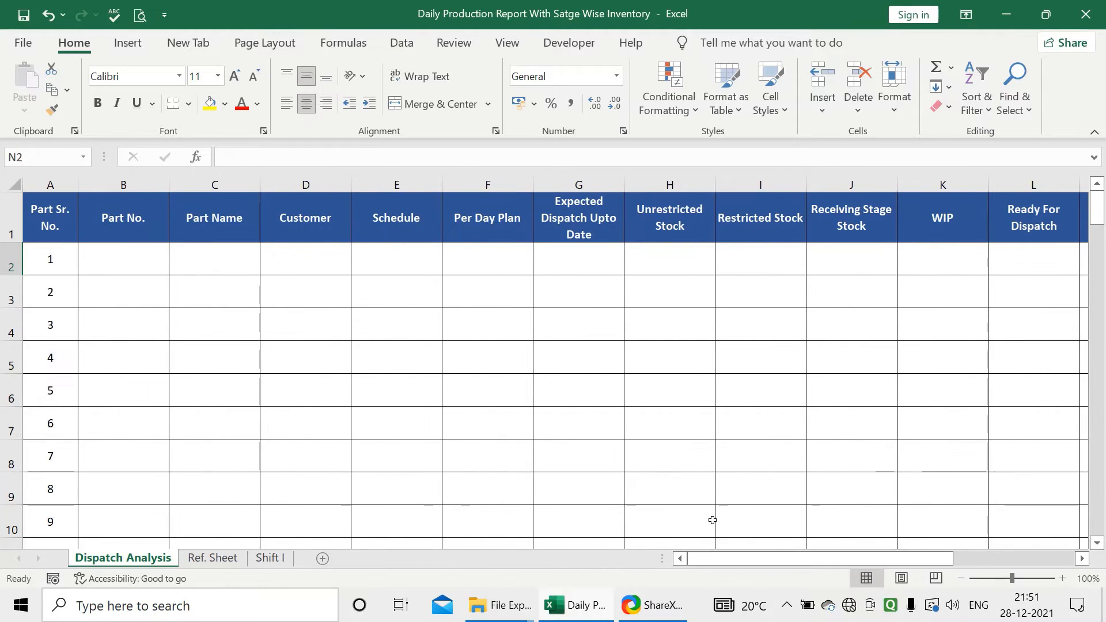
{"action": "left_click", "coordinate": [106, 261]}
{"action": "left_click_drag", "start_coordinate": [108, 258], "coordinate": [715, 262]}
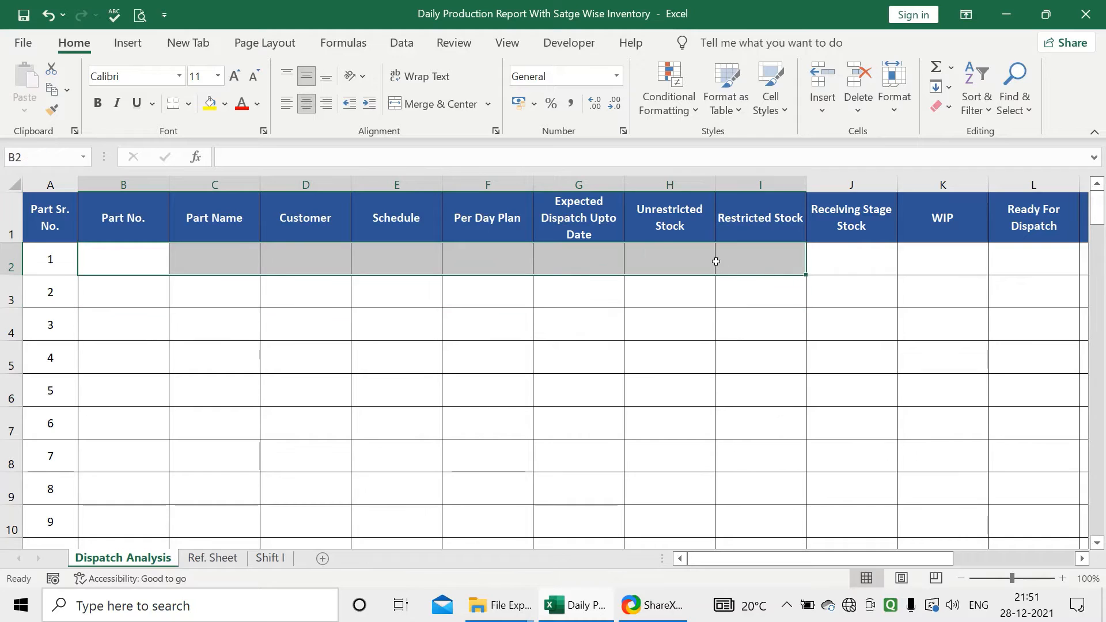
Step: Begin a VLOOKUP formula in Part No. cell B2 of Dispatch Analysis with A2 as the lookup value
{"action": "left_click", "coordinate": [128, 262]}
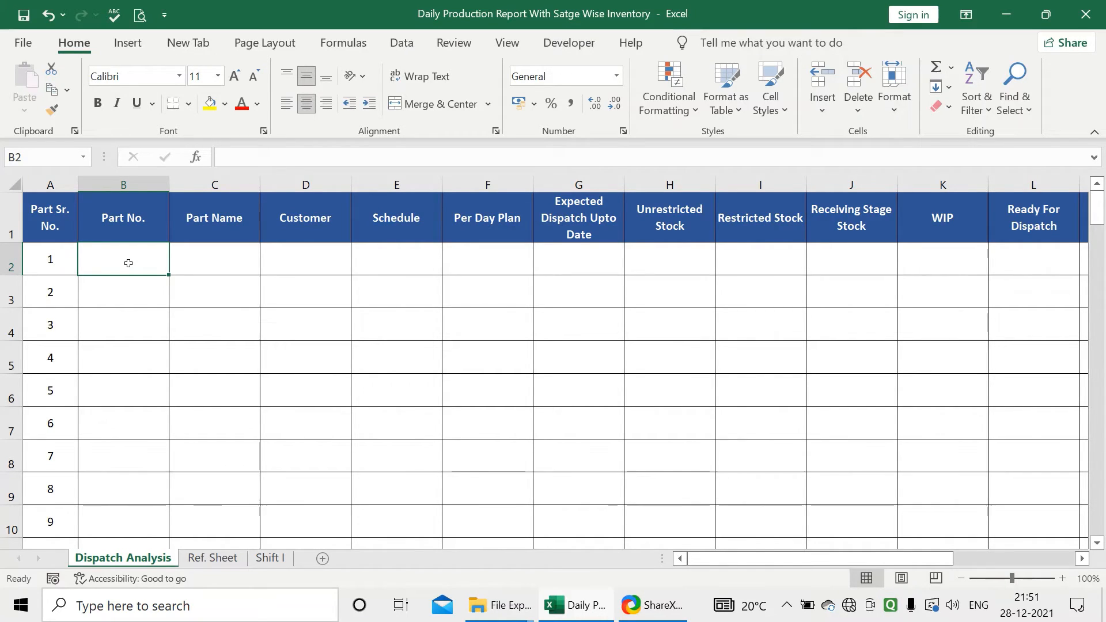
{"action": "type", "text": "=VL"}
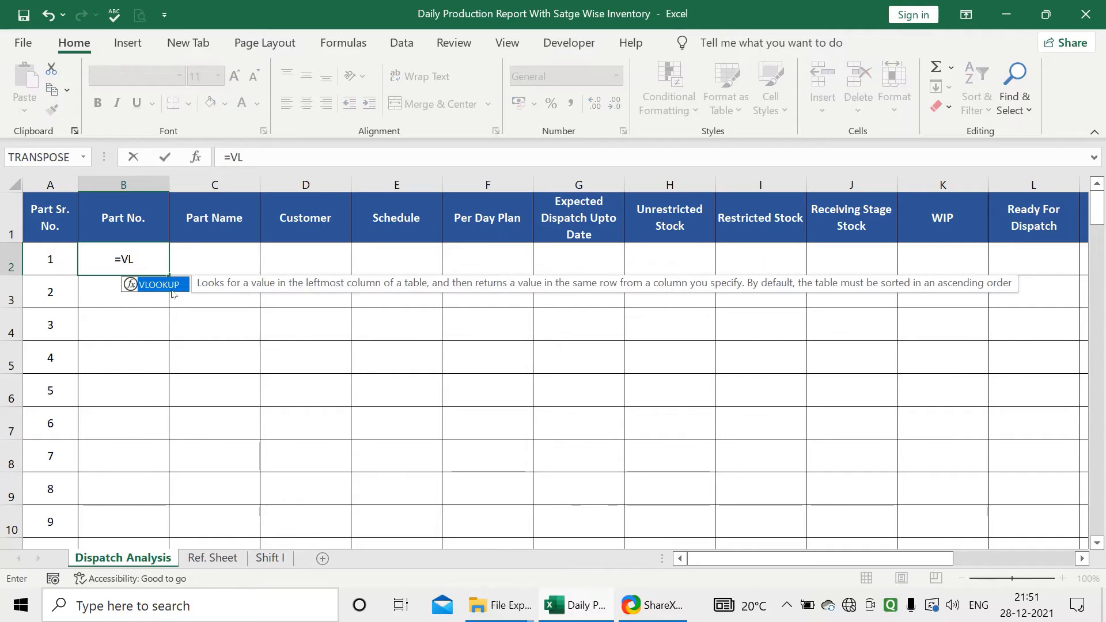
{"action": "double_click", "coordinate": [156, 288]}
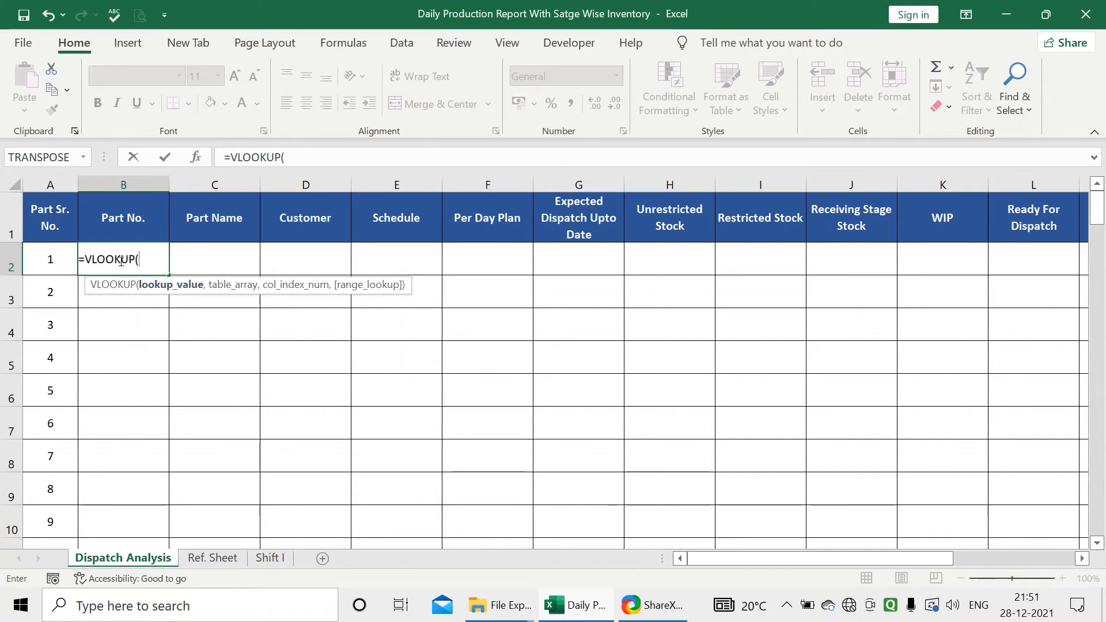
{"action": "left_click", "coordinate": [44, 262]}
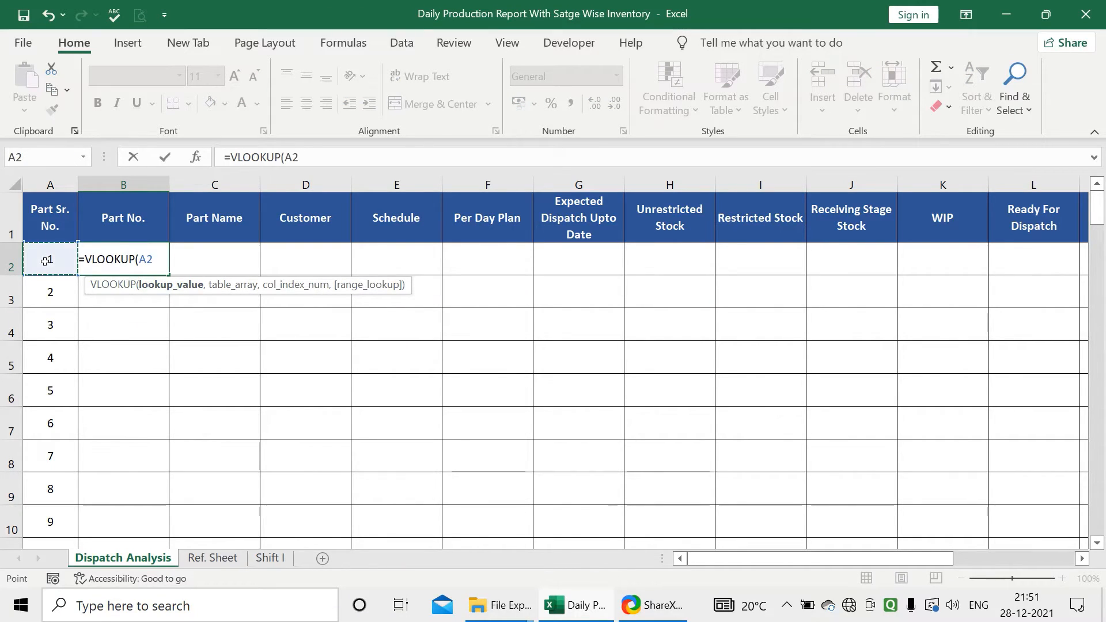
{"action": "type", "text": ","}
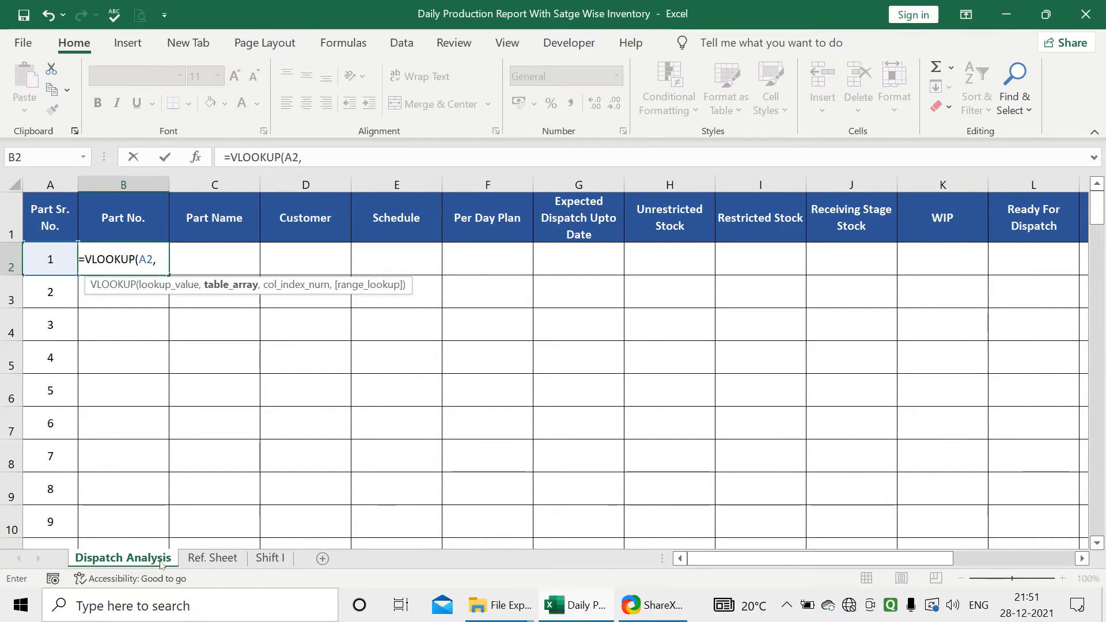
Step: Complete the VLOOKUP in Part No. cell B2 with Ref. Sheet columns B:C, column index 2 and exact match 0
{"action": "left_click", "coordinate": [195, 557]}
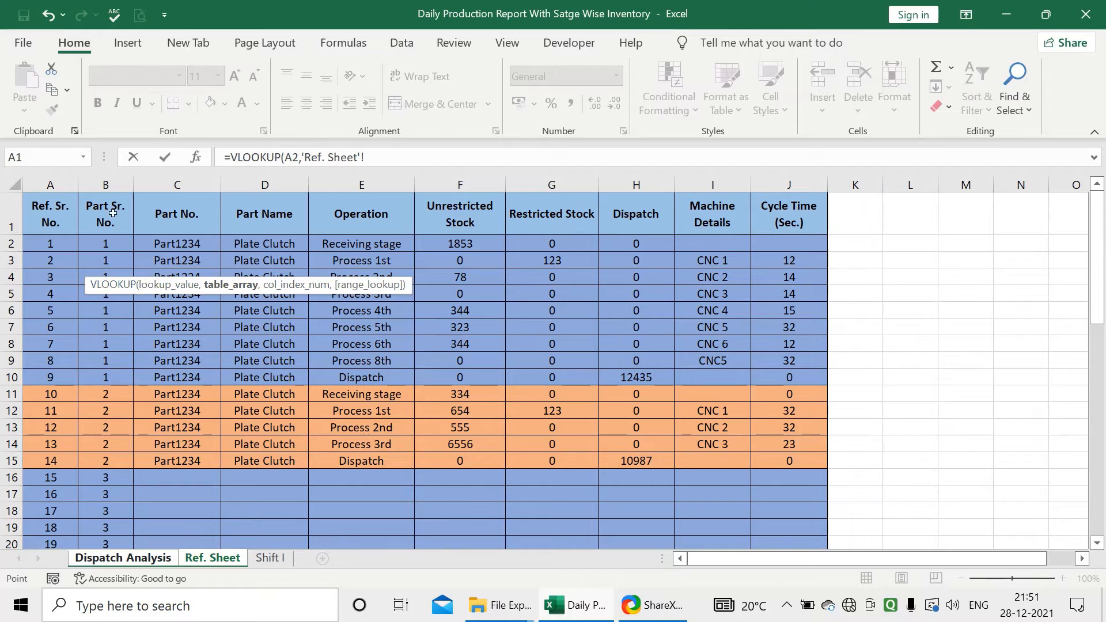
{"action": "left_click", "coordinate": [105, 184]}
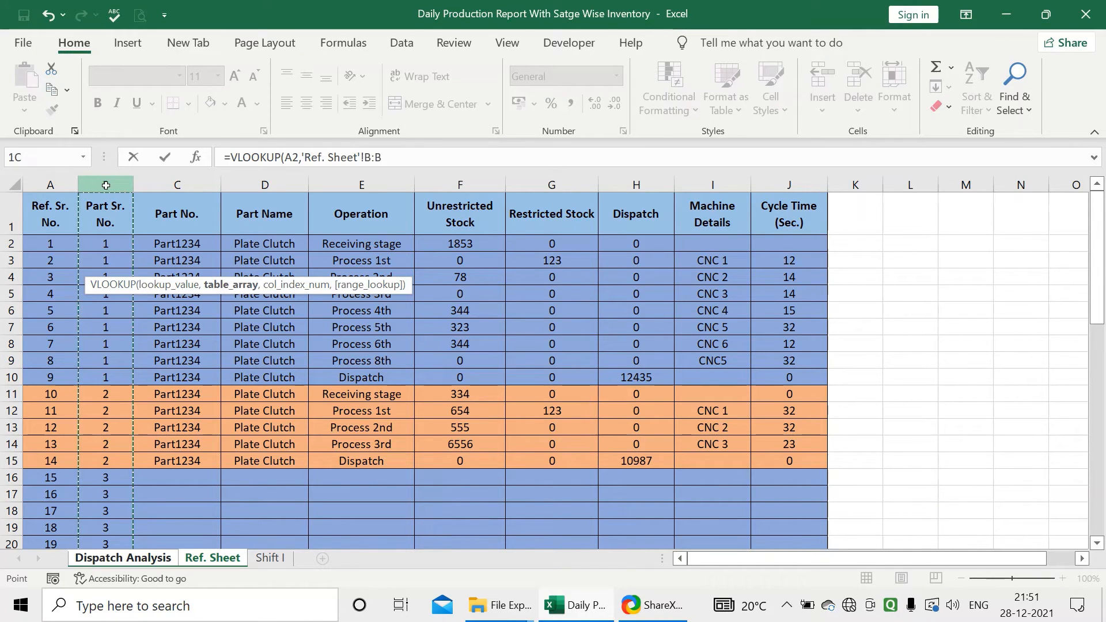
{"action": "left_click_drag", "start_coordinate": [106, 184], "coordinate": [194, 187]}
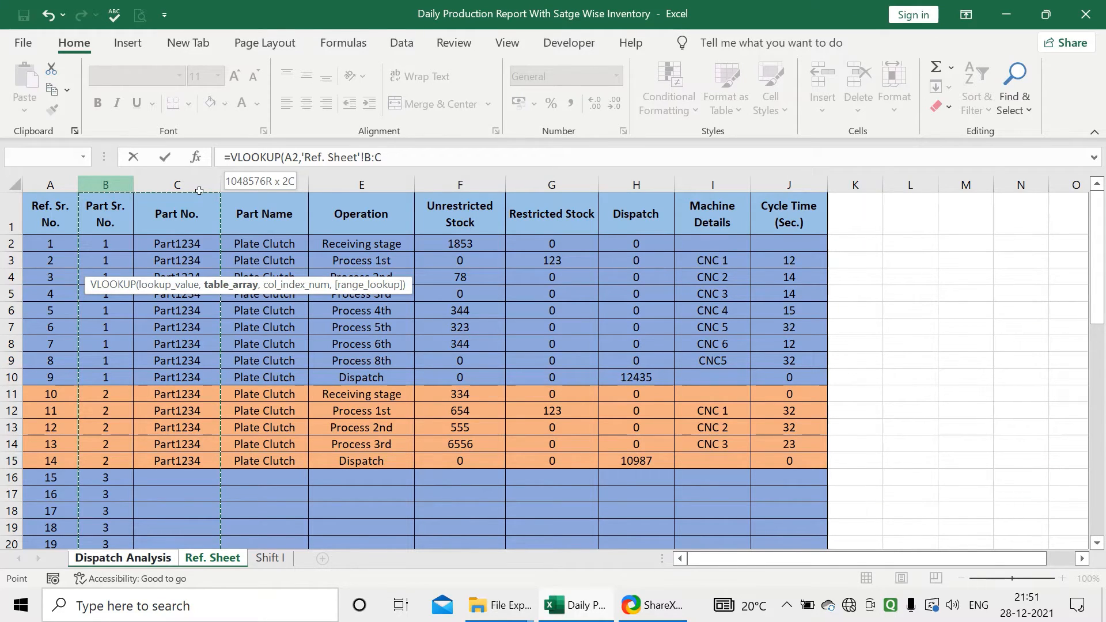
{"action": "mouse_move", "coordinate": [199, 191]}
{"action": "left_mouse_down"}
{"action": "mouse_move", "coordinate": [193, 209]}
{"action": "mouse_move", "coordinate": [196, 185]}
{"action": "mouse_move", "coordinate": [196, 196]}
{"action": "left_mouse_up"}
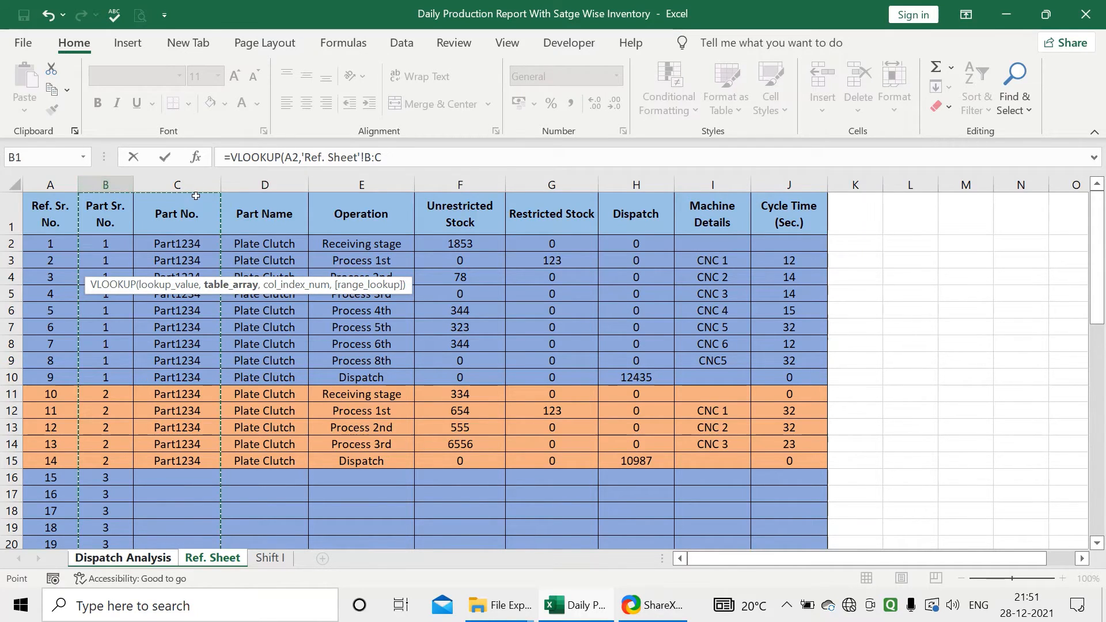
{"action": "type", "text": ","}
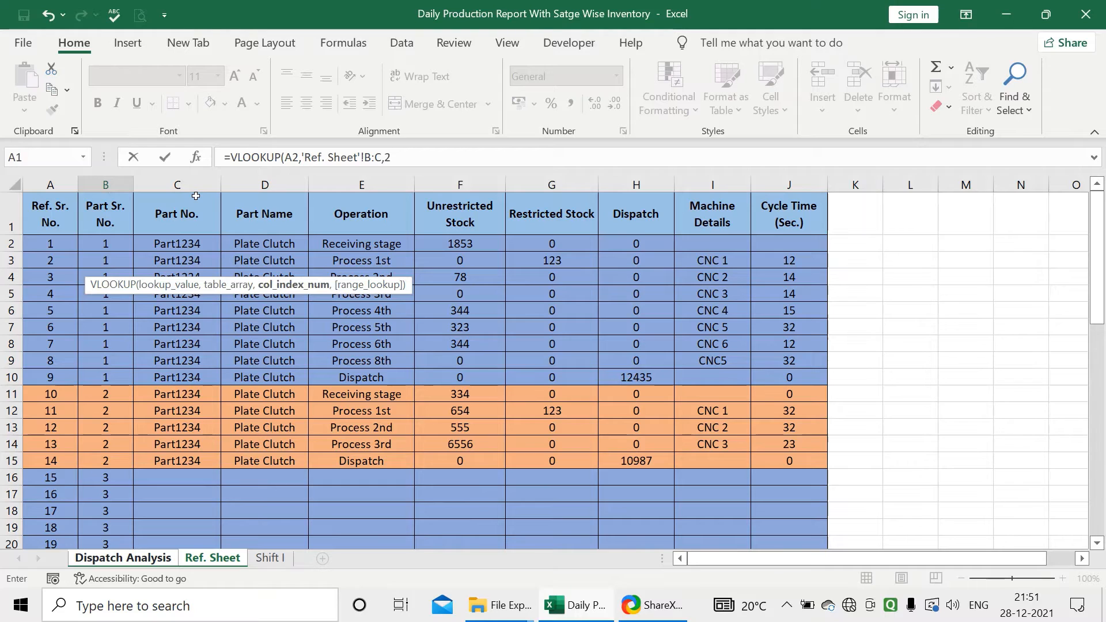
{"action": "type", "text": "2,0"}
{"action": "key", "text": "Return"}
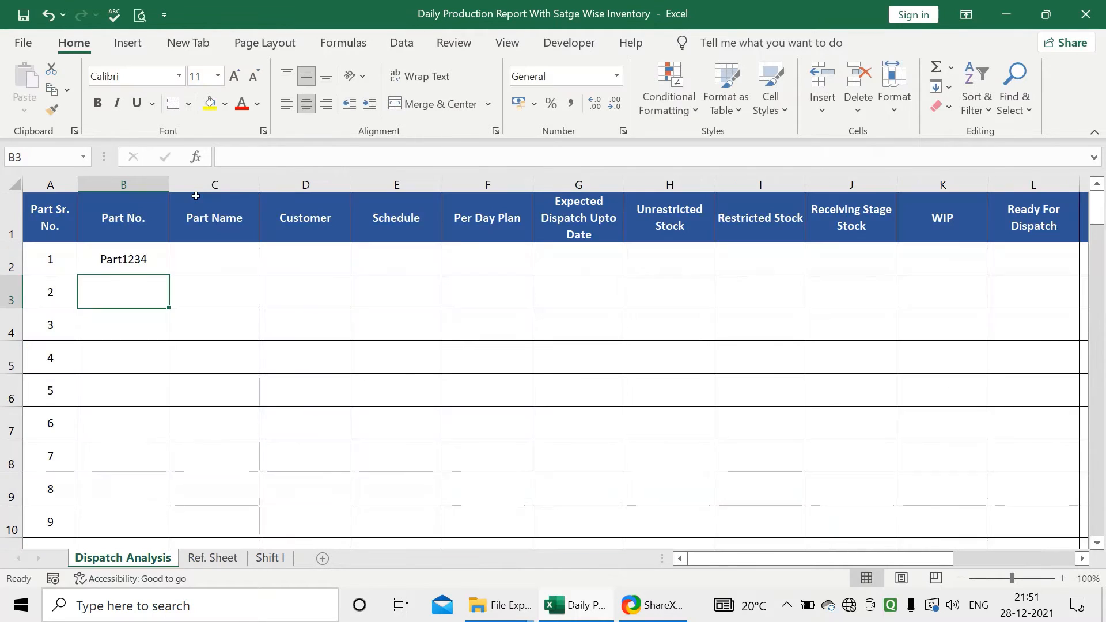
{"action": "left_click", "coordinate": [139, 266]}
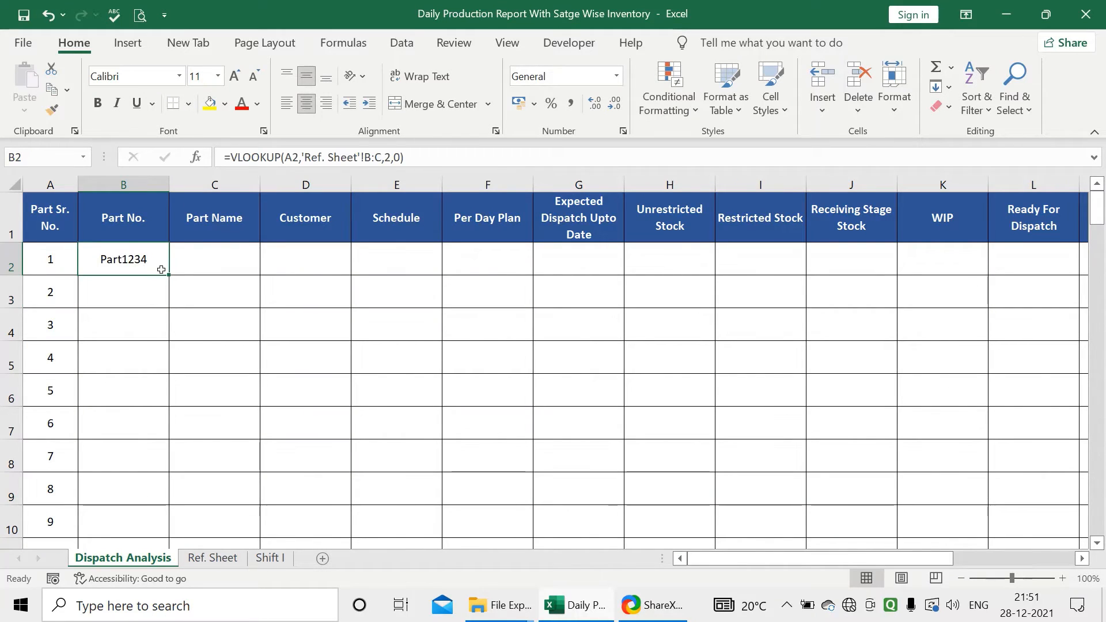
Step: Enter a VLOOKUP in Part Name cell C2 for A2 over Ref. Sheet columns B:D, with column index 3 and exact match 0
{"action": "left_click", "coordinate": [194, 257]}
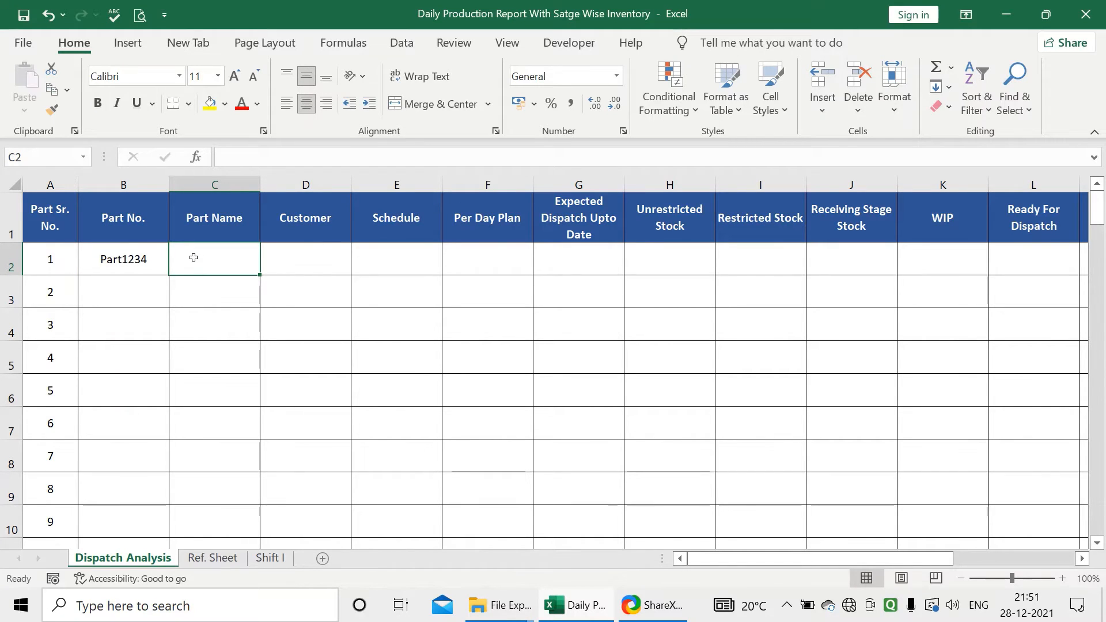
{"action": "type", "text": "=VL"}
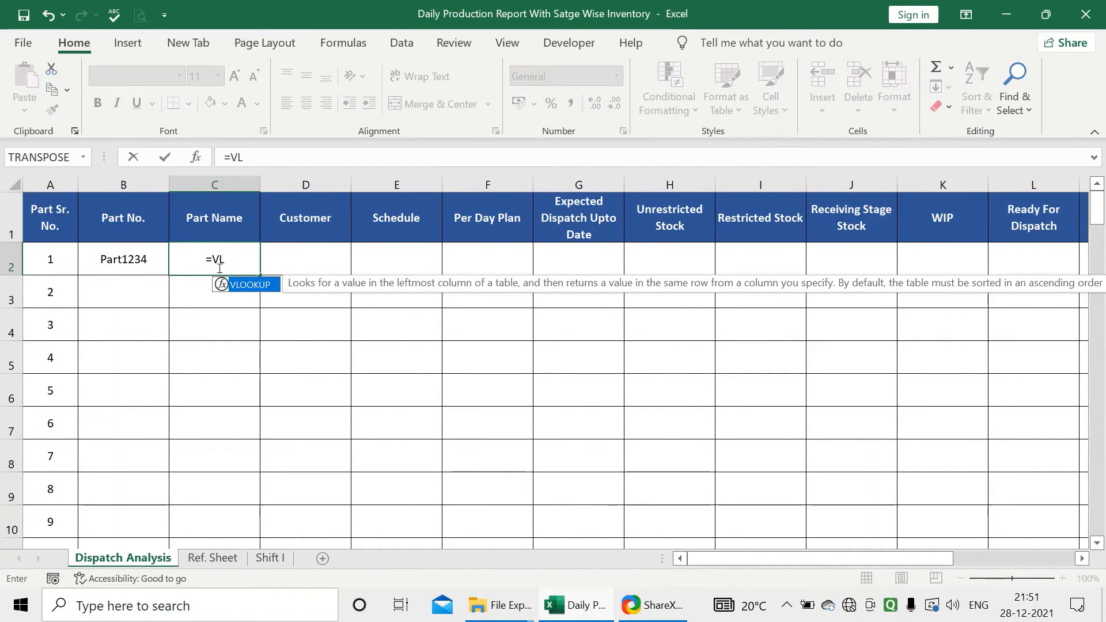
{"action": "double_click", "coordinate": [271, 282]}
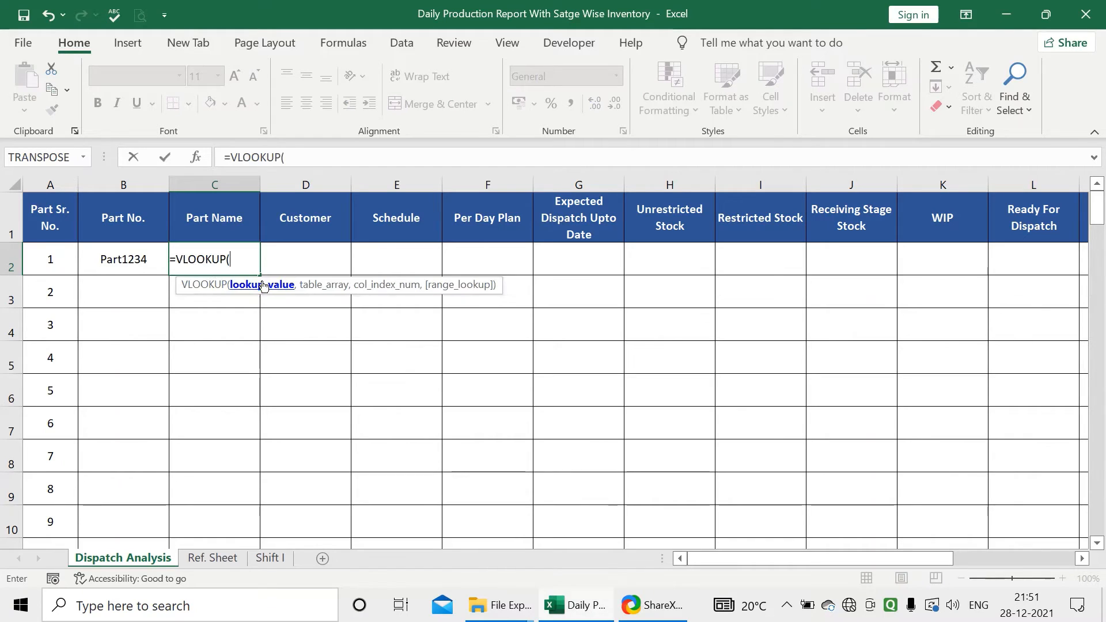
{"action": "left_click", "coordinate": [55, 253]}
{"action": "type", "text": ","}
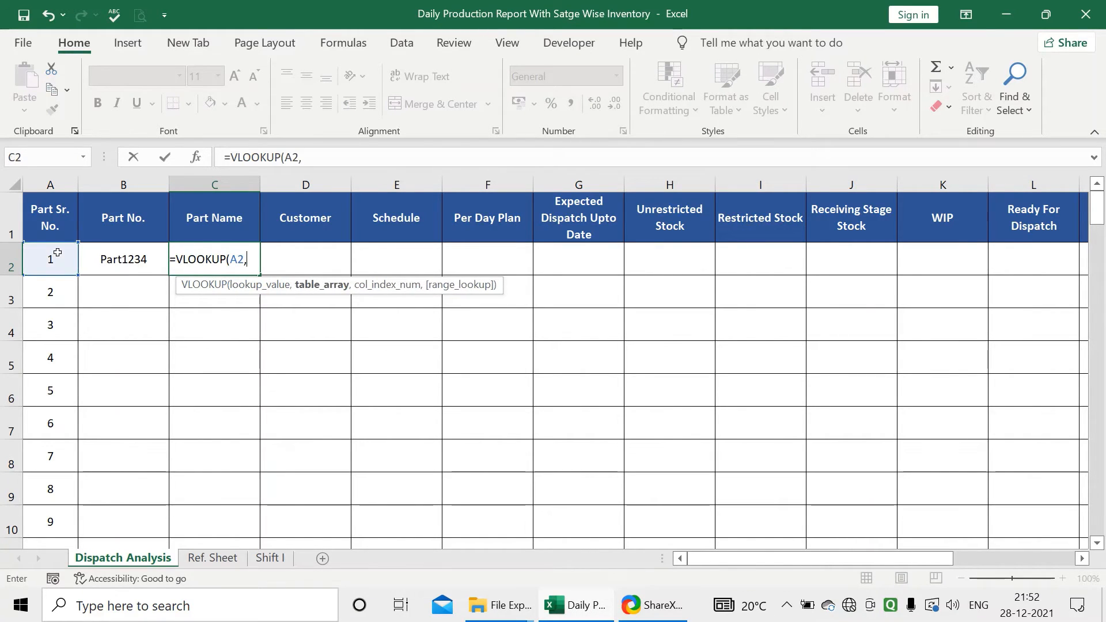
{"action": "left_click", "coordinate": [212, 558]}
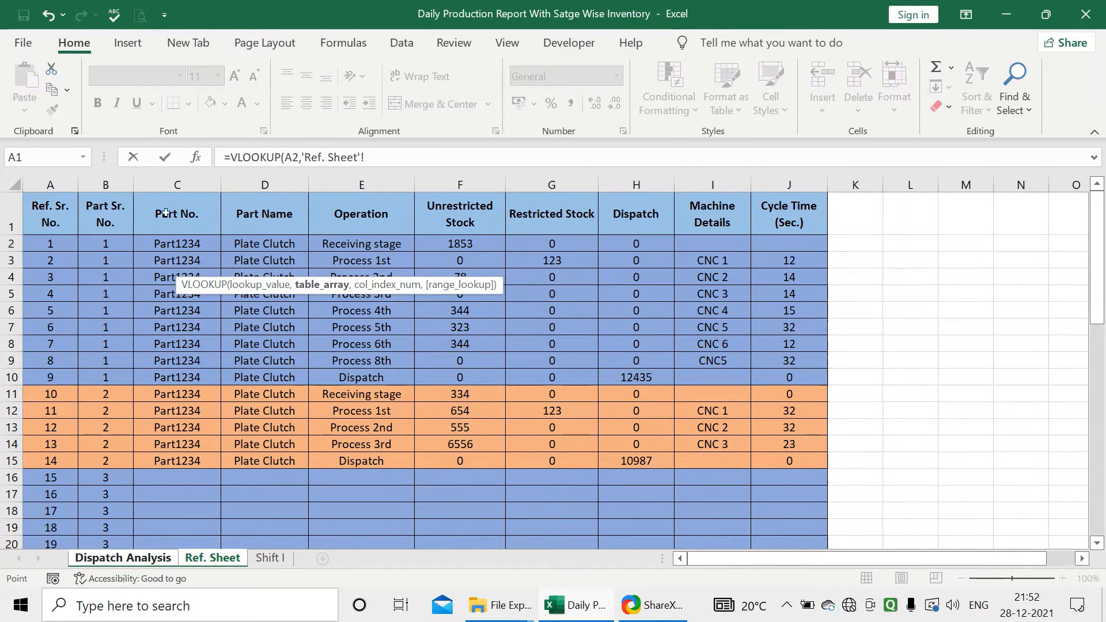
{"action": "left_click", "coordinate": [117, 185]}
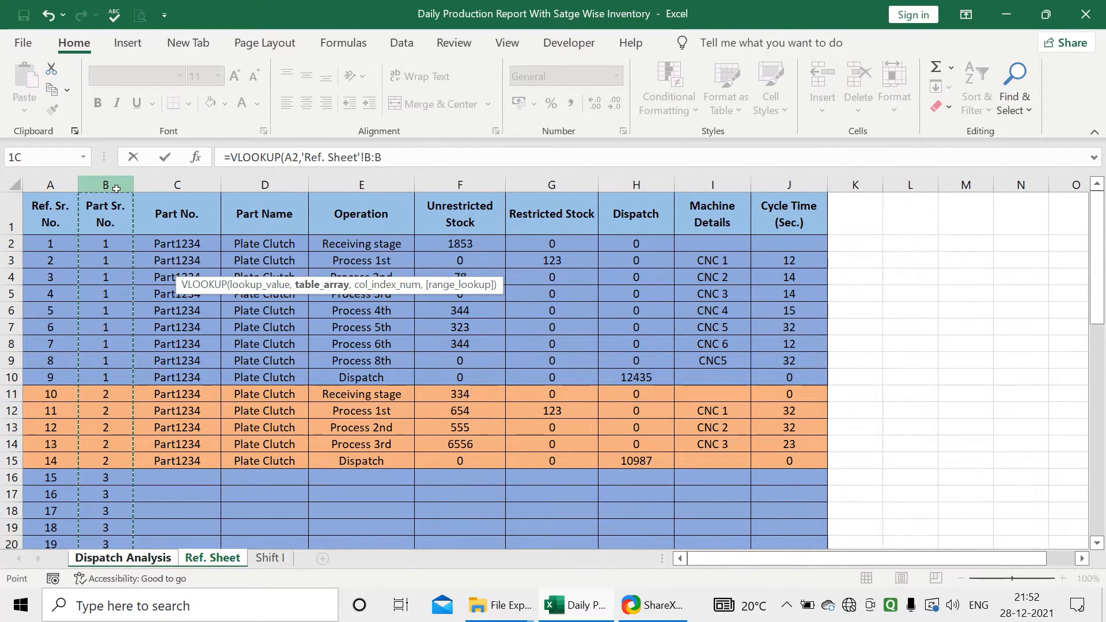
{"action": "left_click_drag", "start_coordinate": [118, 189], "coordinate": [247, 188]}
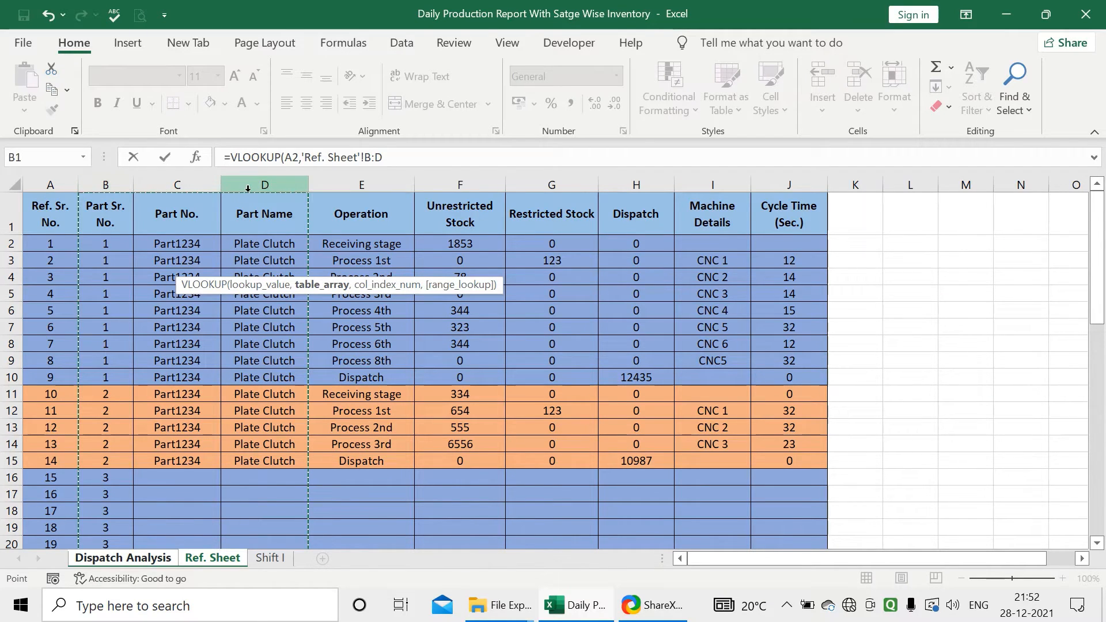
{"action": "type", "text": ","}
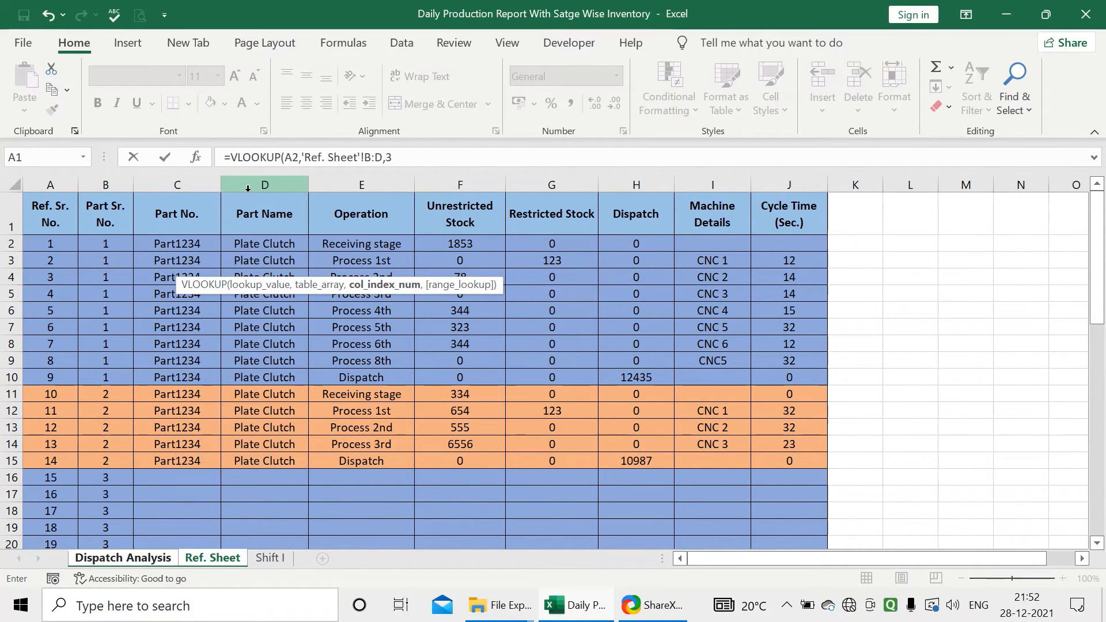
{"action": "type", "text": "3,0"}
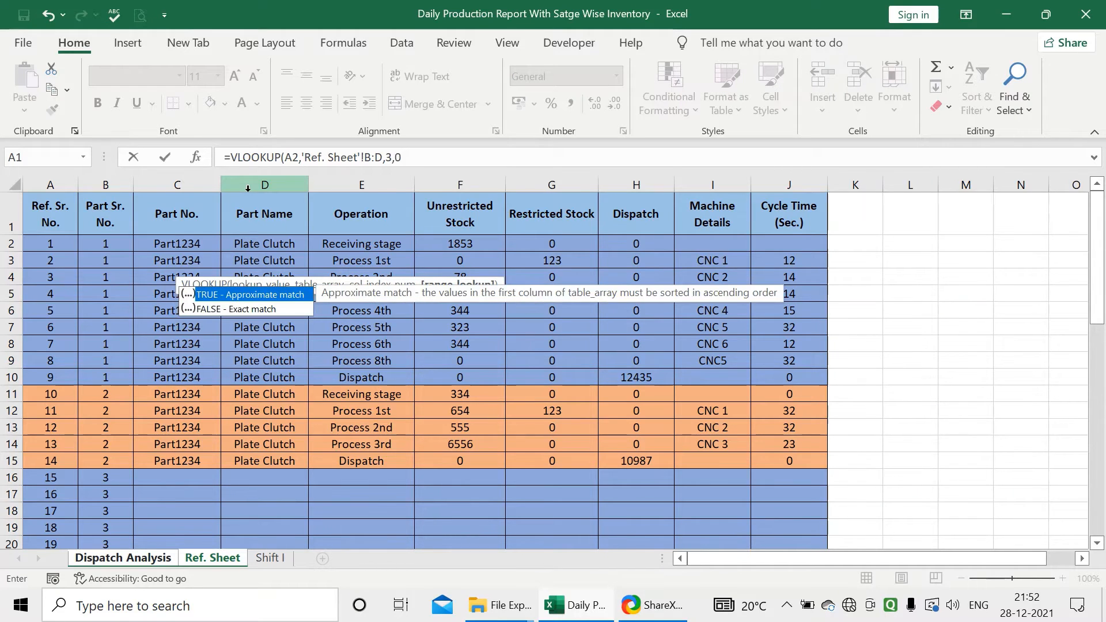
{"action": "key", "text": "Return"}
{"action": "left_click", "coordinate": [249, 258]}
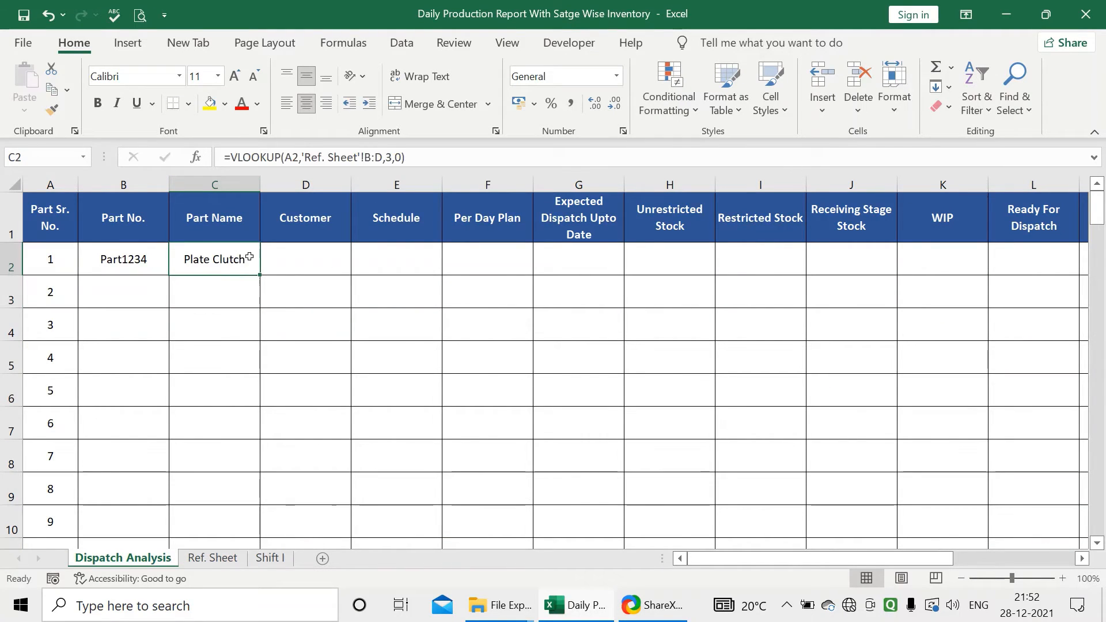
Step: Enter FML as the Customer for the first part in D2
{"action": "left_click", "coordinate": [308, 263]}
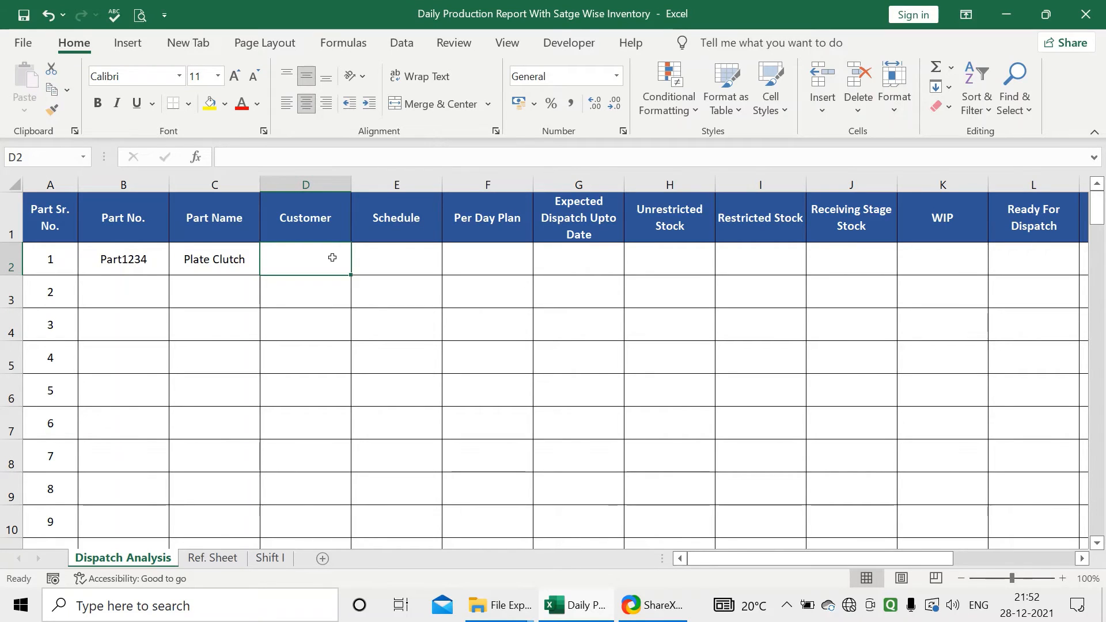
{"action": "type", "text": "FML"}
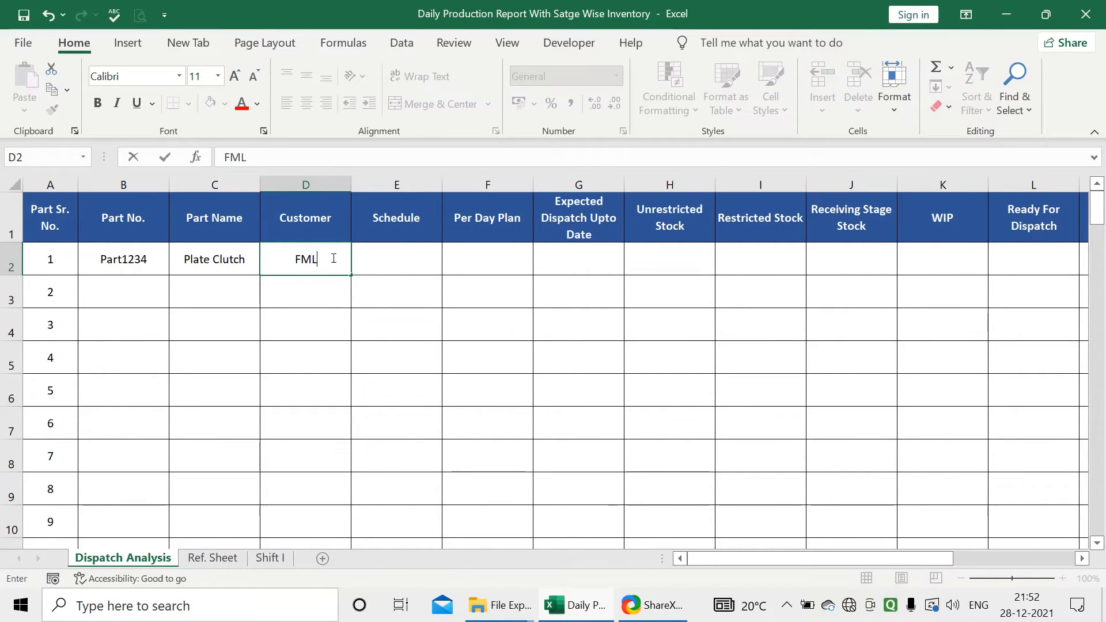
{"action": "key", "text": "Tab"}
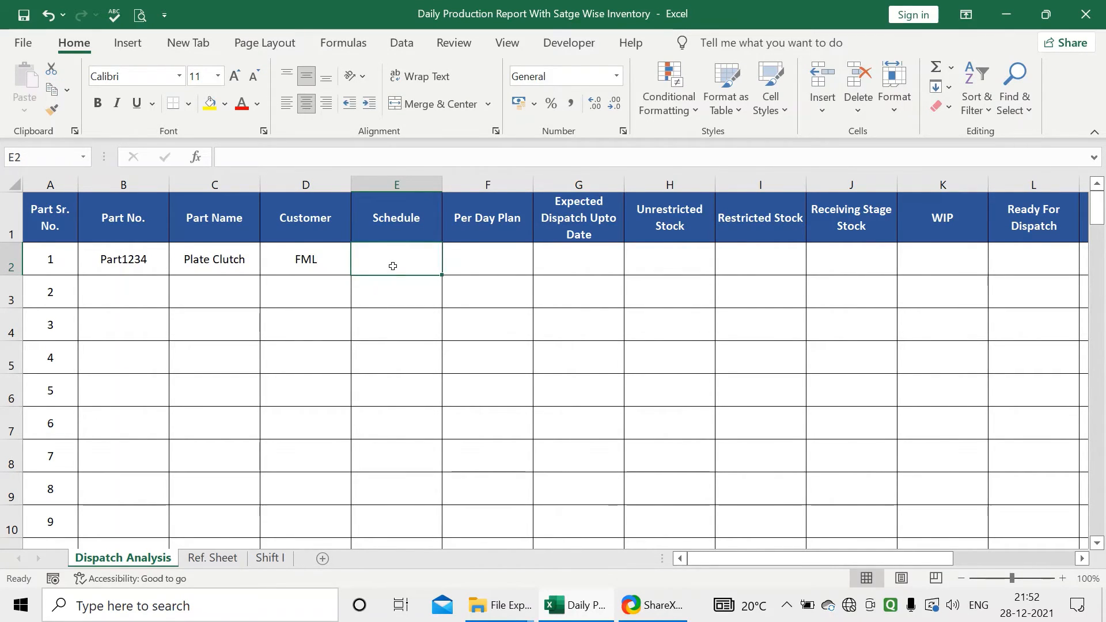
Step: Fill the Part No. and Part Name lookups from row 2 down their columns for the remaining part serial numbers
{"action": "left_click", "coordinate": [141, 257]}
{"action": "left_click", "coordinate": [233, 261]}
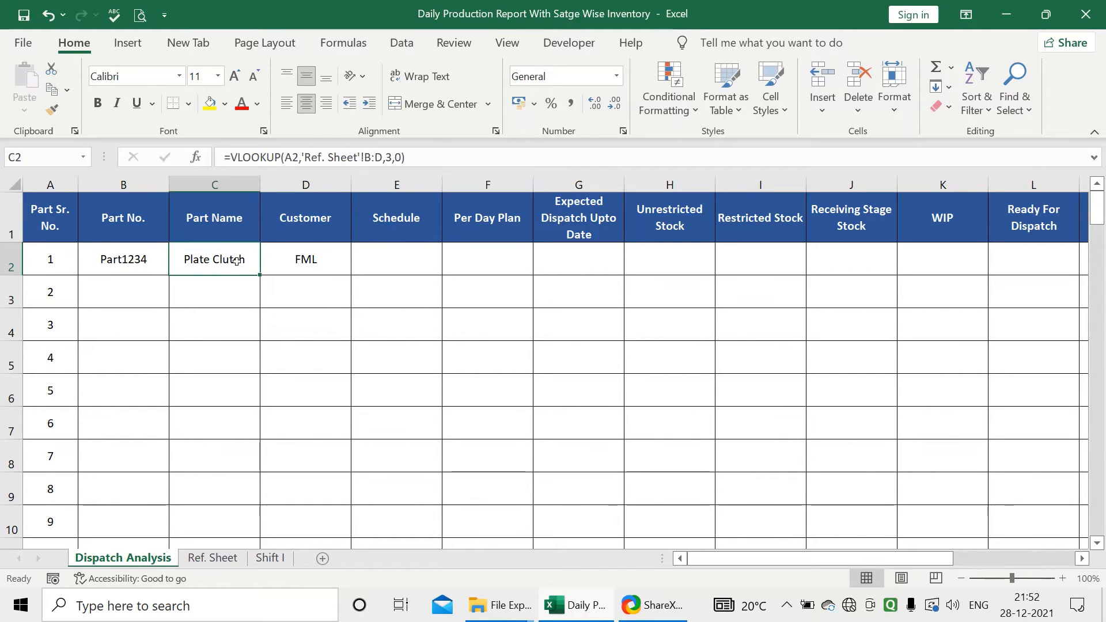
{"action": "left_click", "coordinate": [155, 266]}
{"action": "key", "text": "Right"}
{"action": "left_click", "coordinate": [156, 269]}
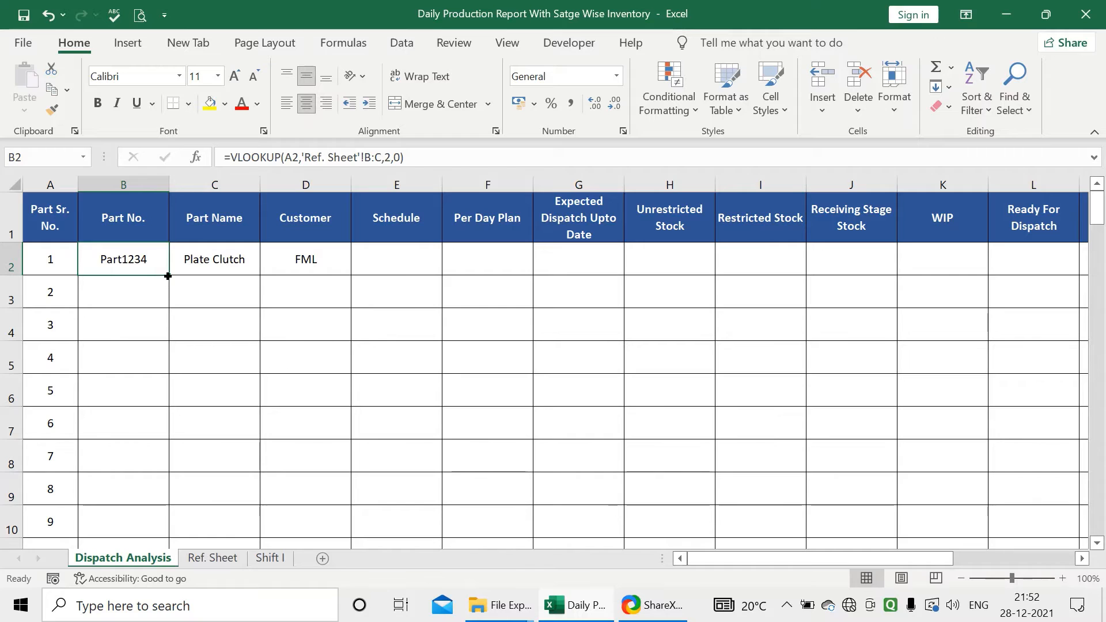
{"action": "left_click_drag", "start_coordinate": [171, 278], "coordinate": [168, 498]}
{"action": "scroll", "coordinate": [178, 478], "scroll_direction": "up", "scroll_amount": 5}
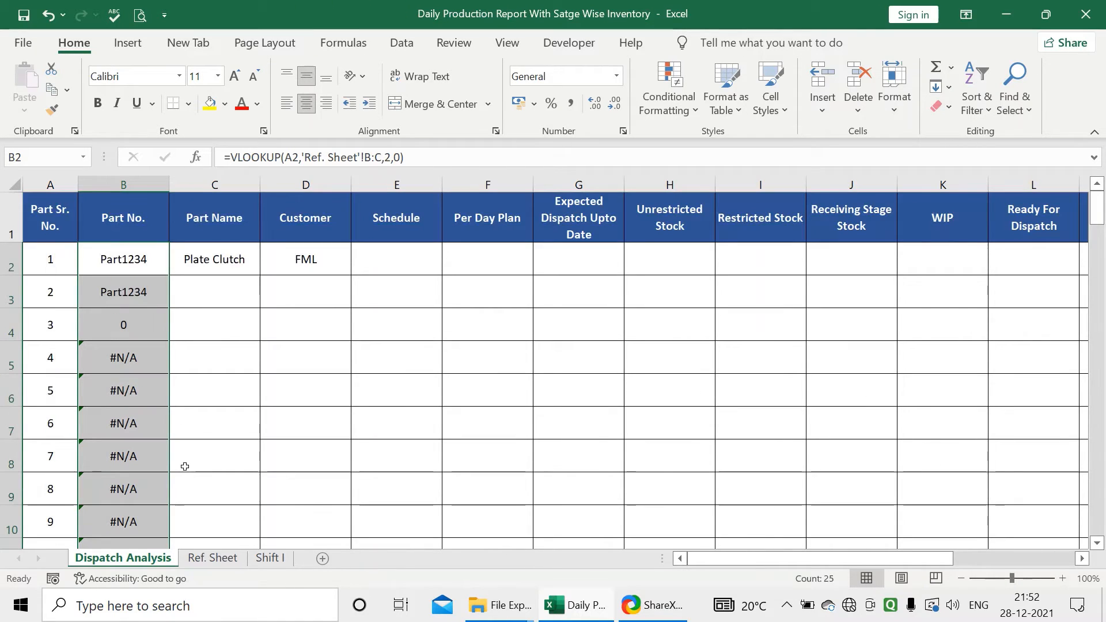
{"action": "left_click", "coordinate": [242, 268]}
{"action": "left_click_drag", "start_coordinate": [248, 271], "coordinate": [227, 455]}
{"action": "scroll", "coordinate": [227, 455], "scroll_direction": "up", "scroll_amount": 3}
Step: Check the lookup formulas for part 4 and compare the listed part serial numbers with the Part Sr. No. column of Ref. Sheet
{"action": "left_click", "coordinate": [206, 353]}
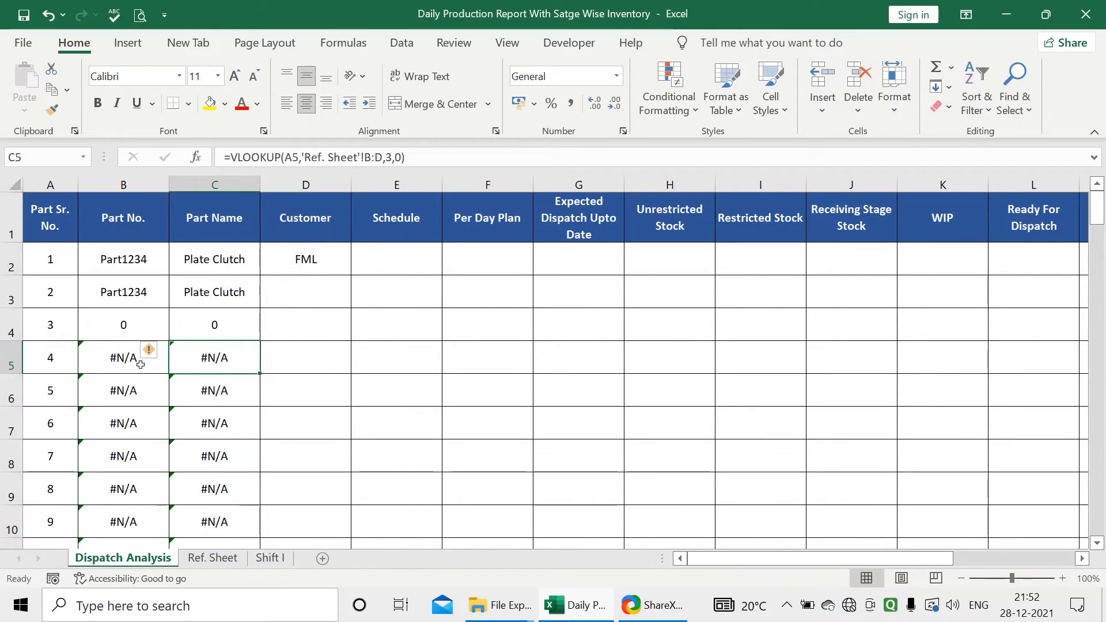
{"action": "left_click", "coordinate": [138, 362]}
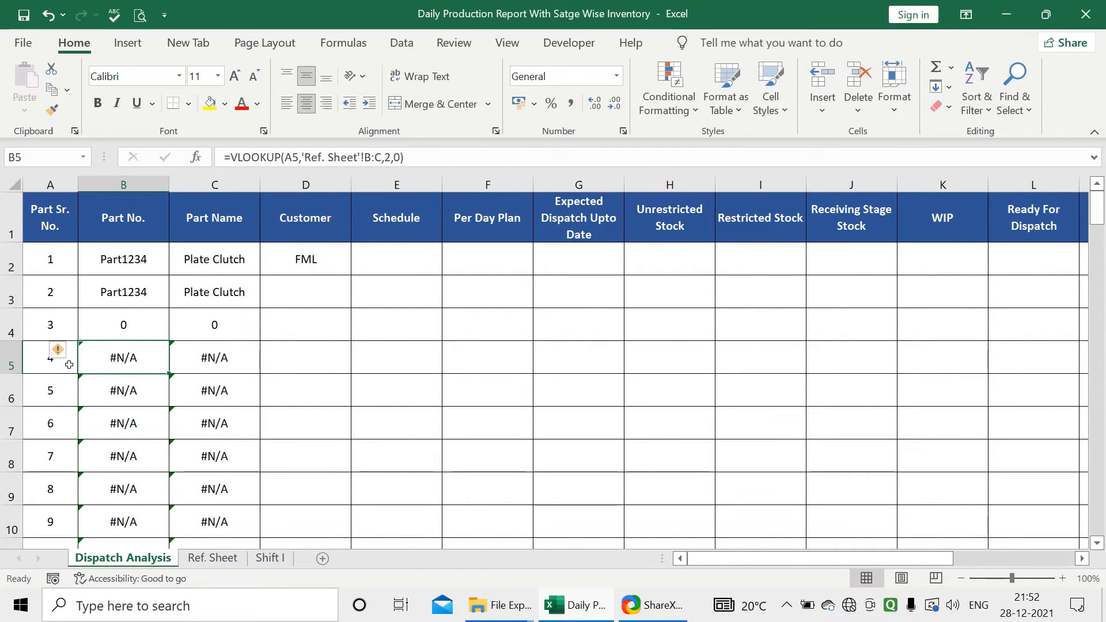
{"action": "left_click", "coordinate": [54, 324]}
{"action": "left_click", "coordinate": [51, 388]}
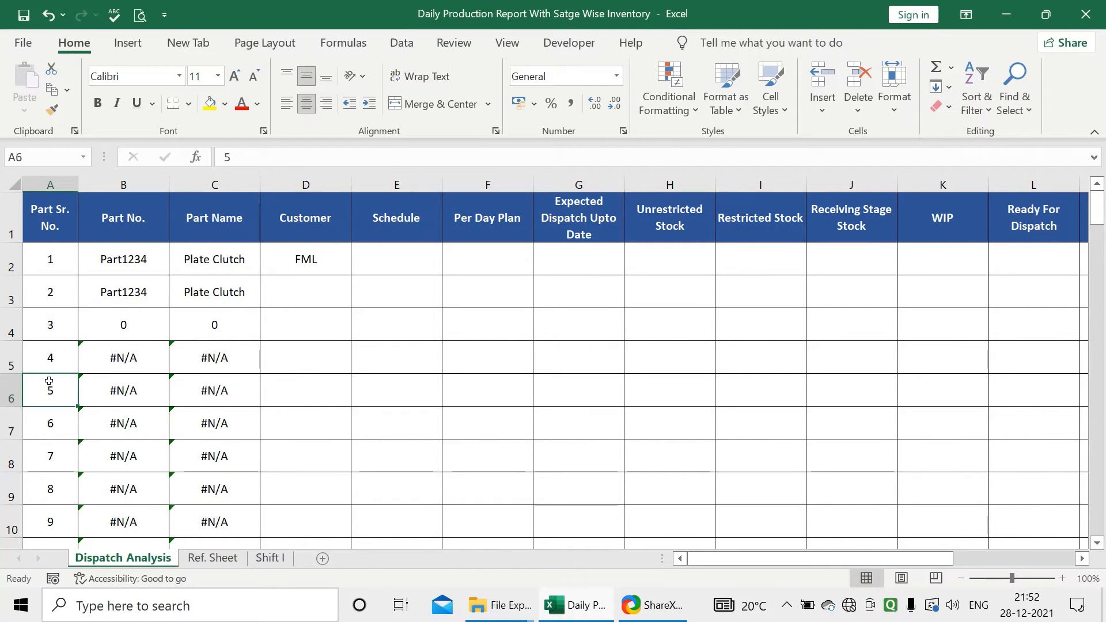
{"action": "left_click", "coordinate": [212, 557]}
{"action": "scroll", "coordinate": [176, 497], "scroll_direction": "down", "scroll_amount": 7}
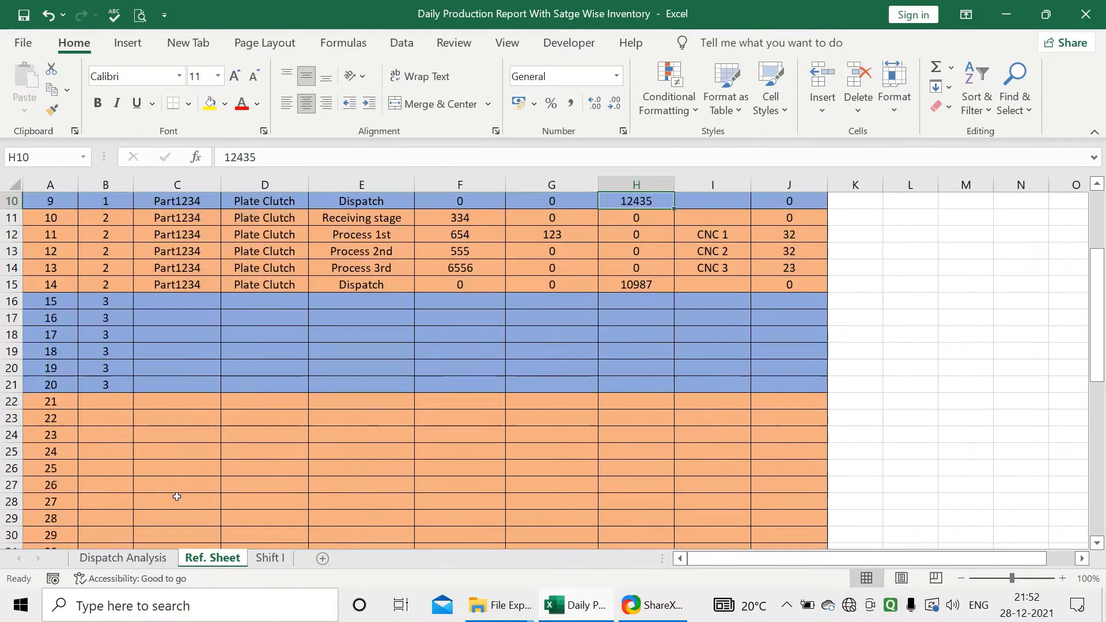
{"action": "scroll", "coordinate": [177, 496], "scroll_direction": "up", "scroll_amount": 7}
{"action": "scroll", "coordinate": [171, 501], "scroll_direction": "down", "scroll_amount": 6}
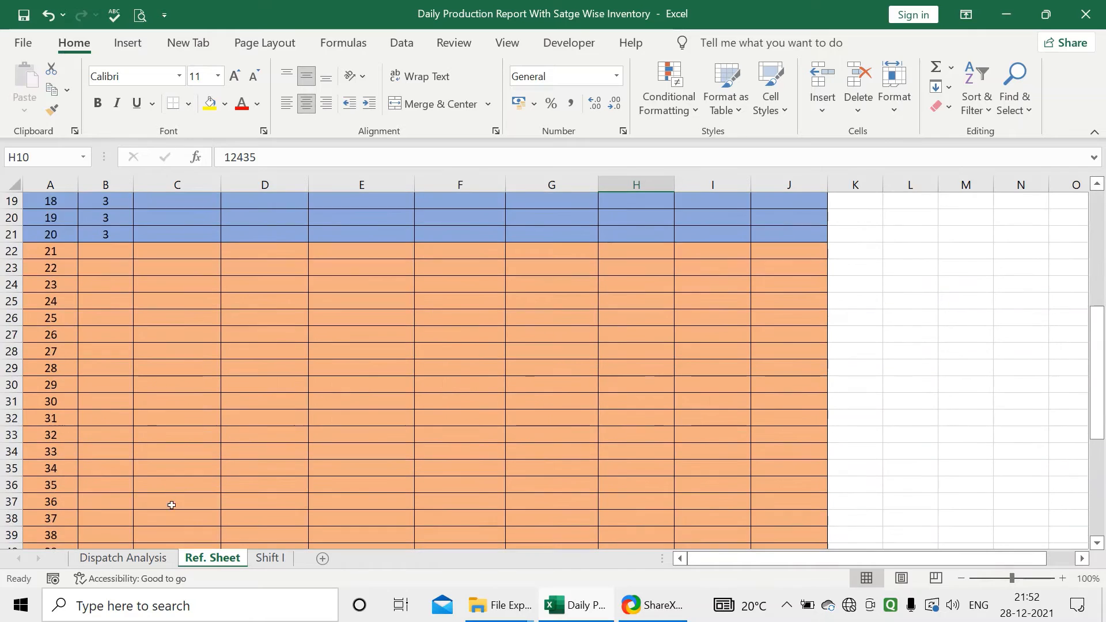
Step: Wrap the Part No. lookup in Dispatch Analysis cell B2 in IFERROR, with an empty string "" as the error value
{"action": "left_click", "coordinate": [144, 566]}
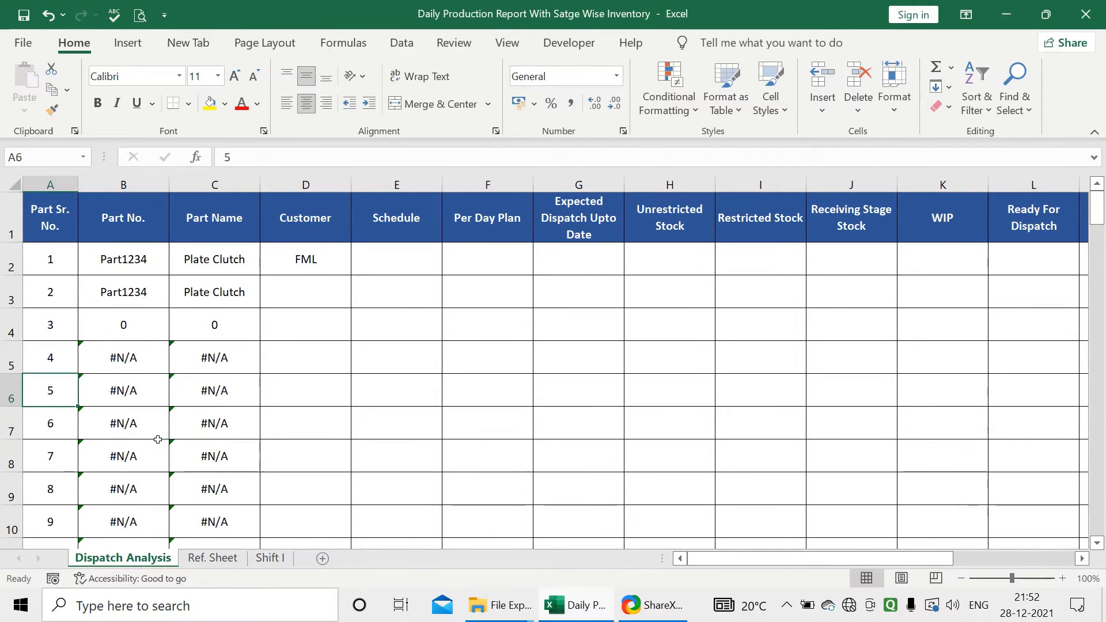
{"action": "left_click", "coordinate": [166, 257]}
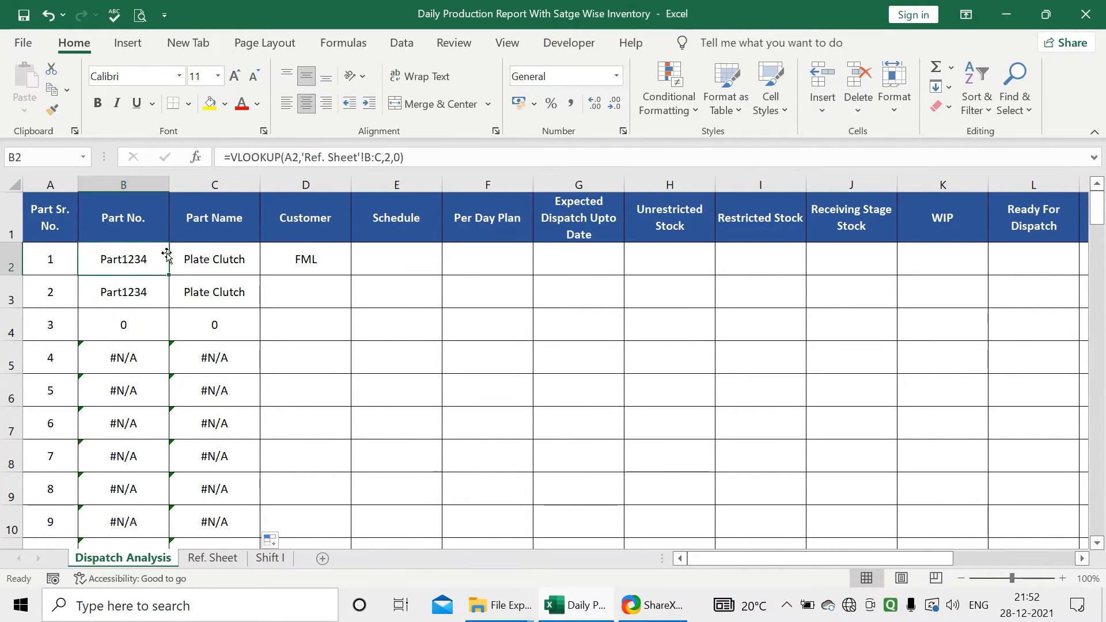
{"action": "left_click", "coordinate": [232, 160]}
{"action": "type", "text": "IF"}
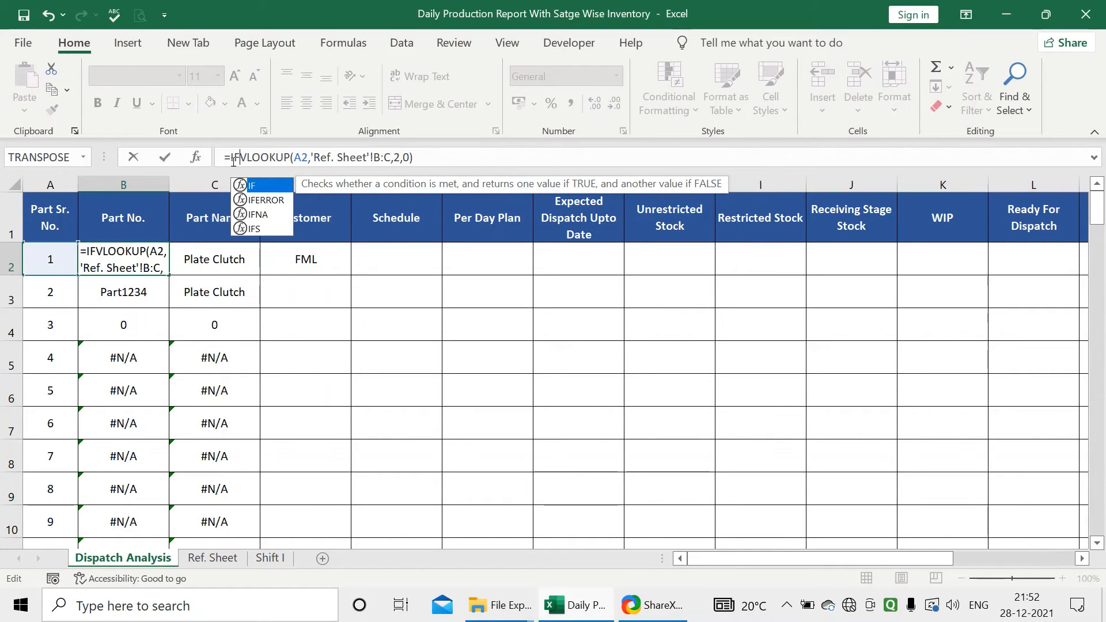
{"action": "double_click", "coordinate": [254, 201]}
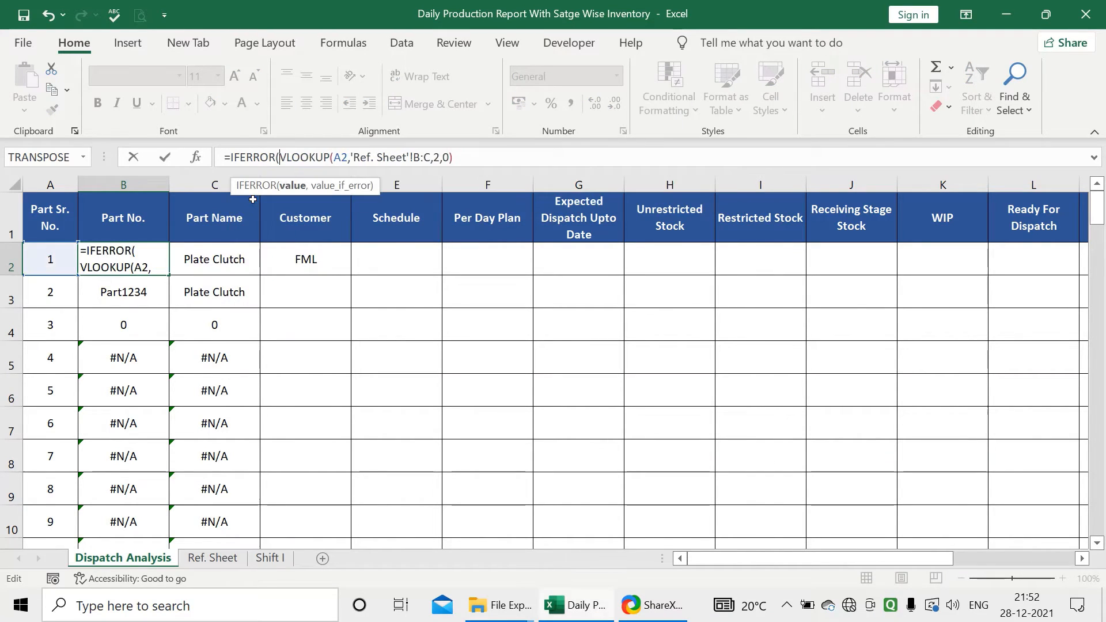
{"action": "left_click", "coordinate": [482, 157]}
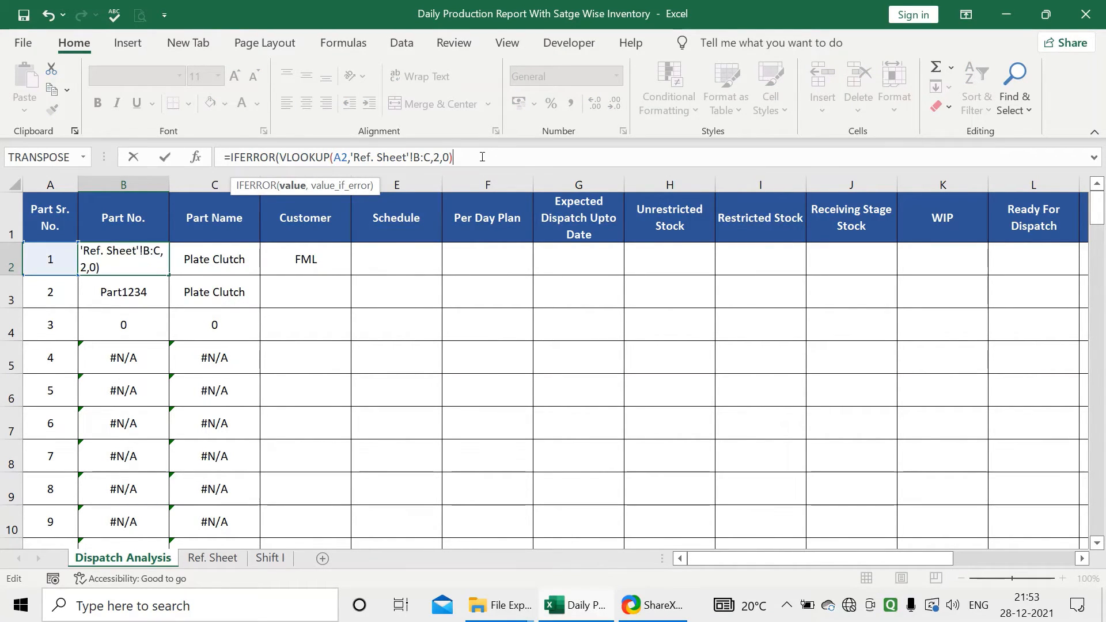
{"action": "type", "text": ","}
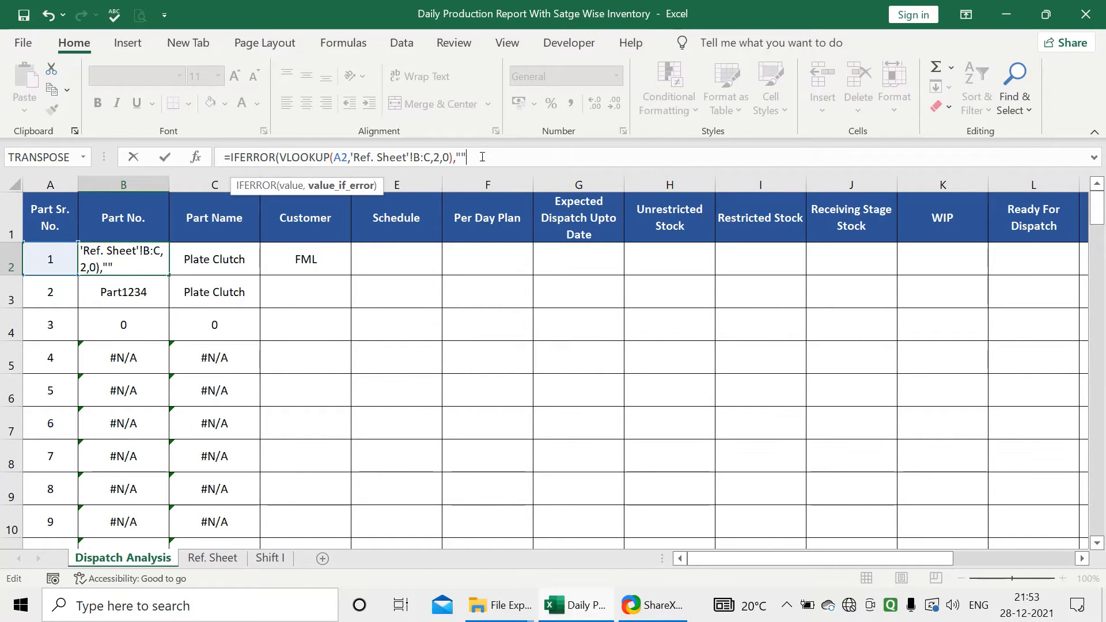
{"action": "type", "text": "\"\")"}
{"action": "key", "text": "Return"}
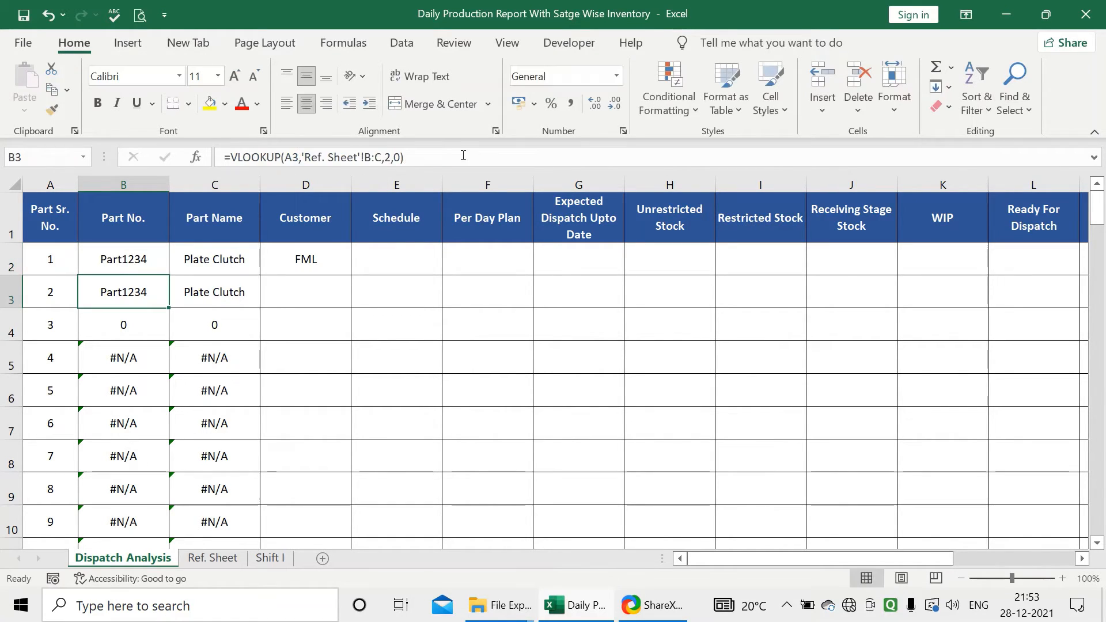
Step: Wrap the Part Name lookup in cell C2 in IFERROR, with an empty string "" as the error value
{"action": "left_click", "coordinate": [203, 269]}
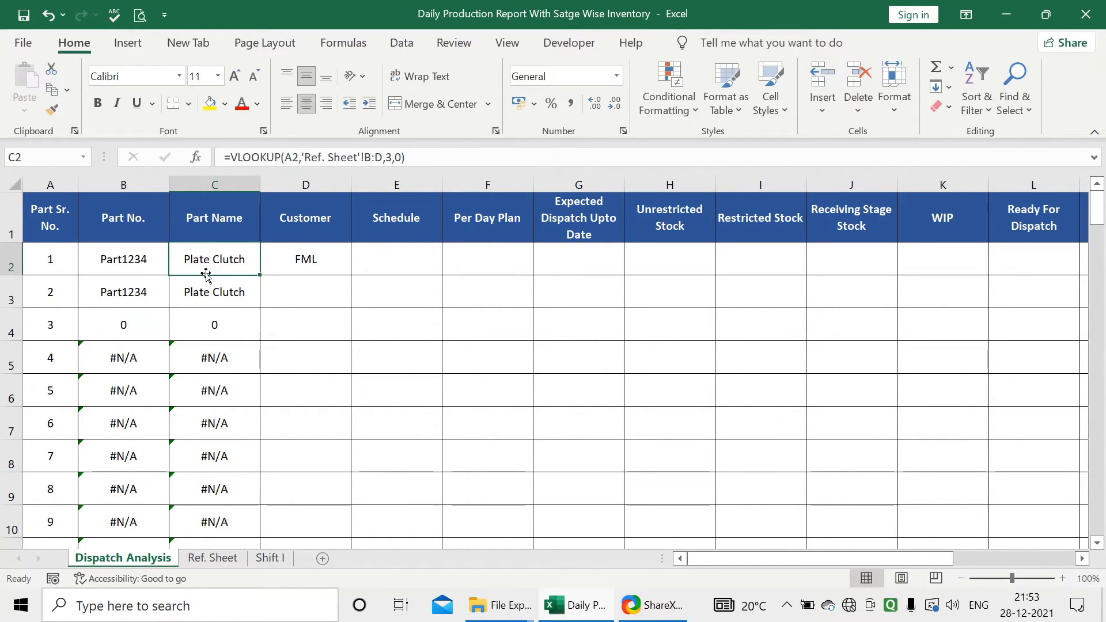
{"action": "left_click", "coordinate": [231, 156]}
{"action": "type", "text": "IF"}
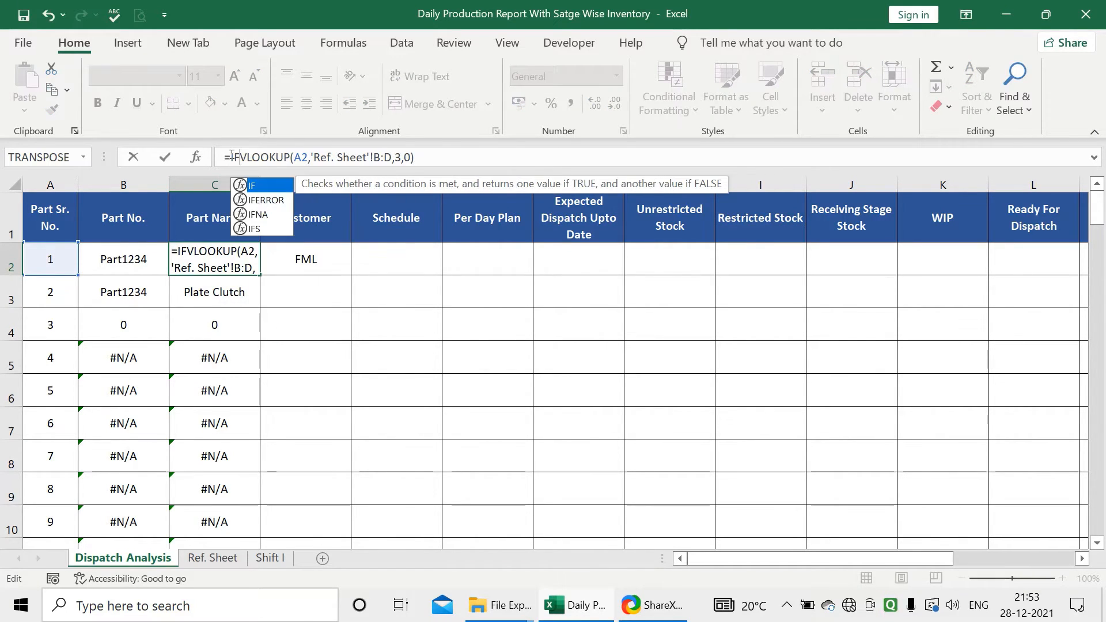
{"action": "double_click", "coordinate": [273, 200]}
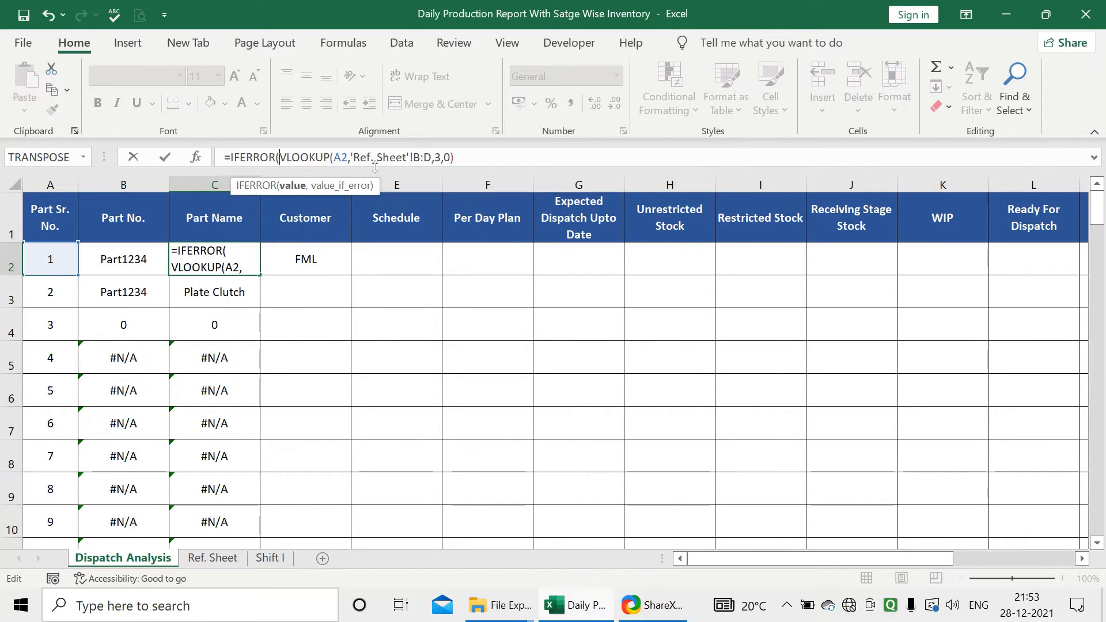
{"action": "left_click", "coordinate": [466, 156]}
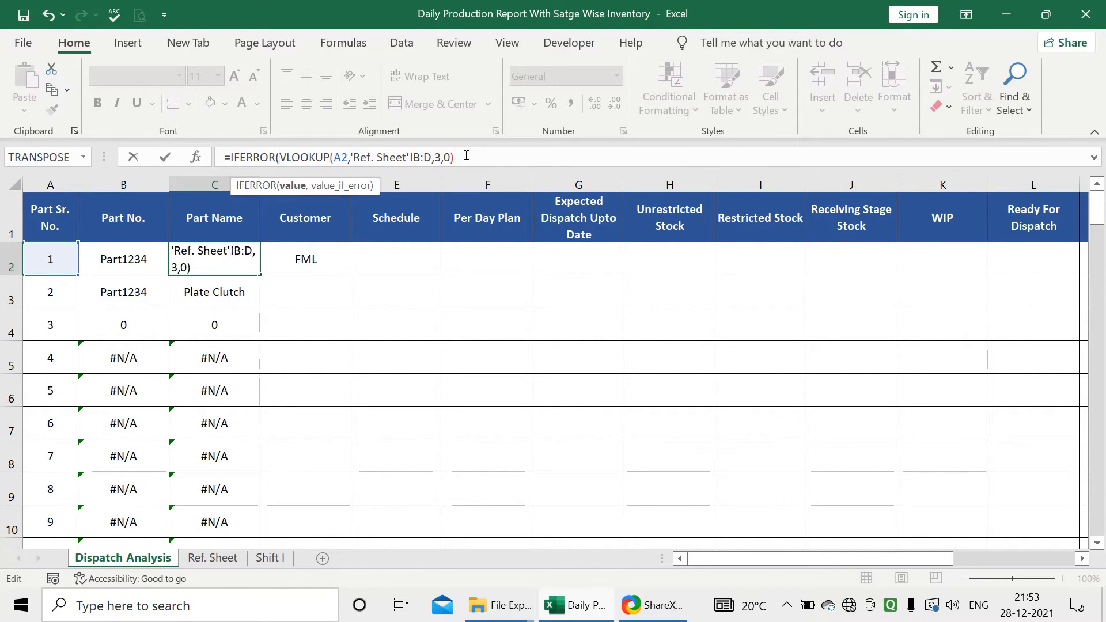
{"action": "type", "text": ","}
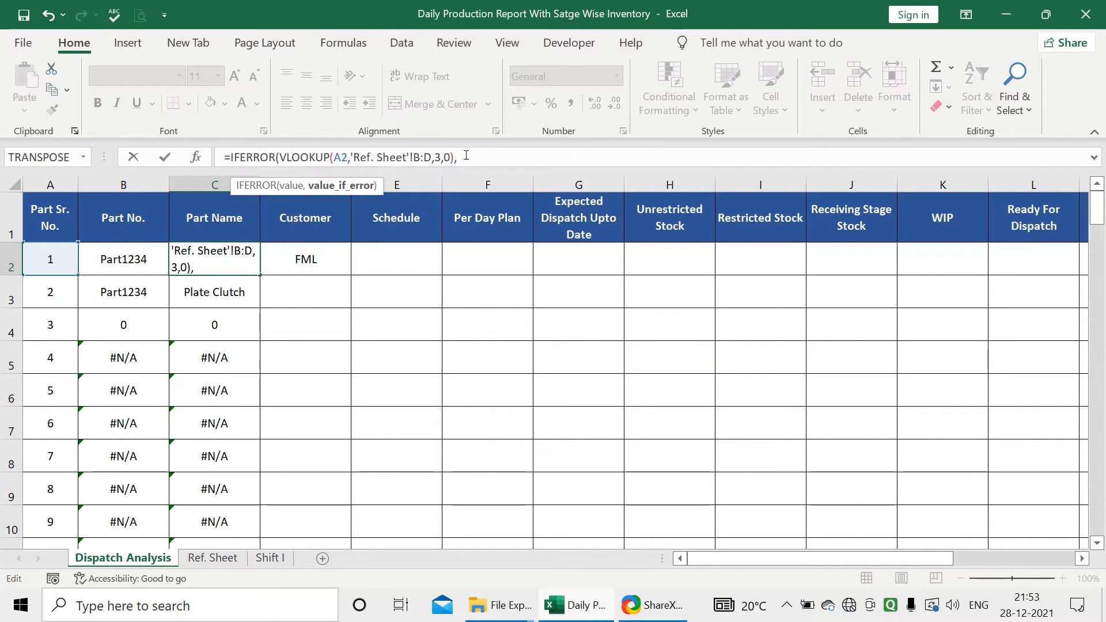
{"action": "type", "text": "\"\""}
{"action": "key", "text": "Return"}
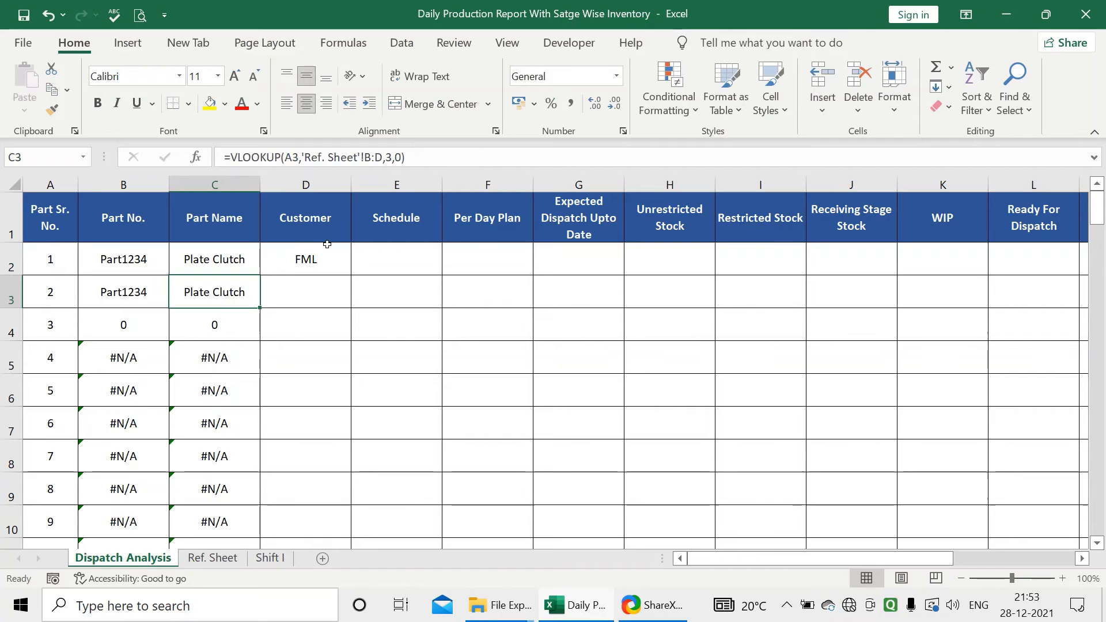
Step: Fill the IFERROR versions of the Part No. and Part Name lookups from row 2 down their columns
{"action": "left_click", "coordinate": [155, 254]}
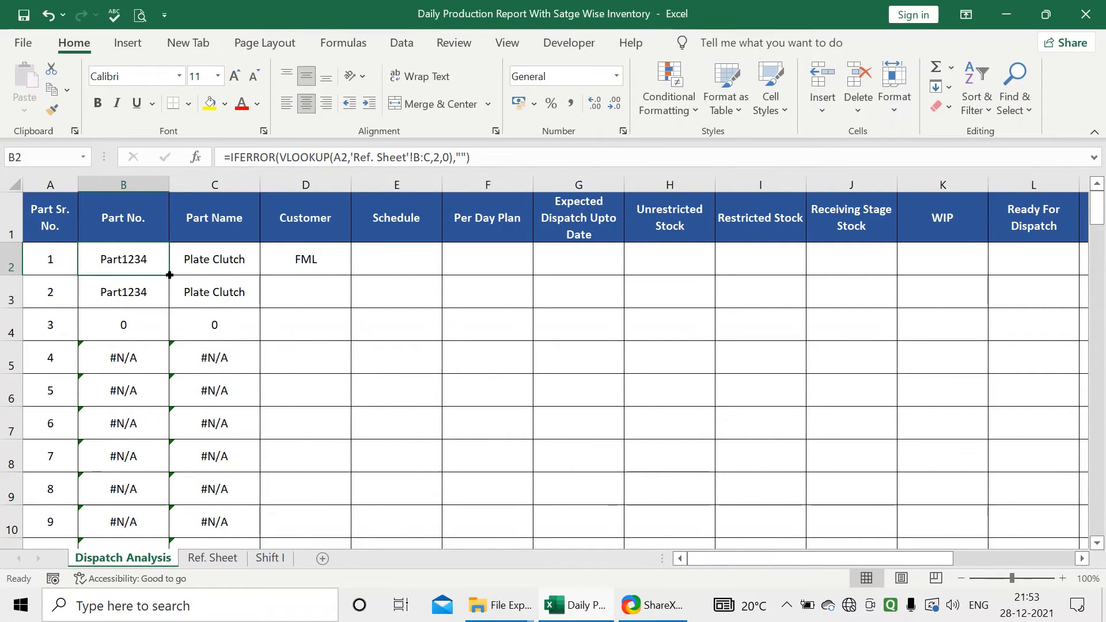
{"action": "double_click", "coordinate": [169, 275]}
{"action": "left_click", "coordinate": [230, 268]}
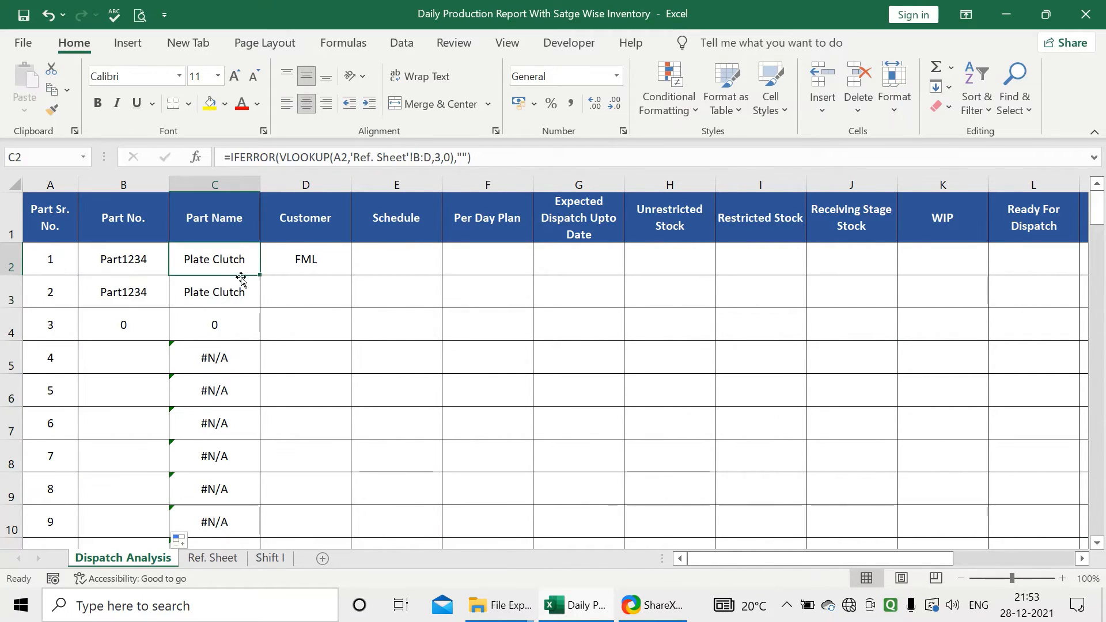
{"action": "double_click", "coordinate": [259, 277]}
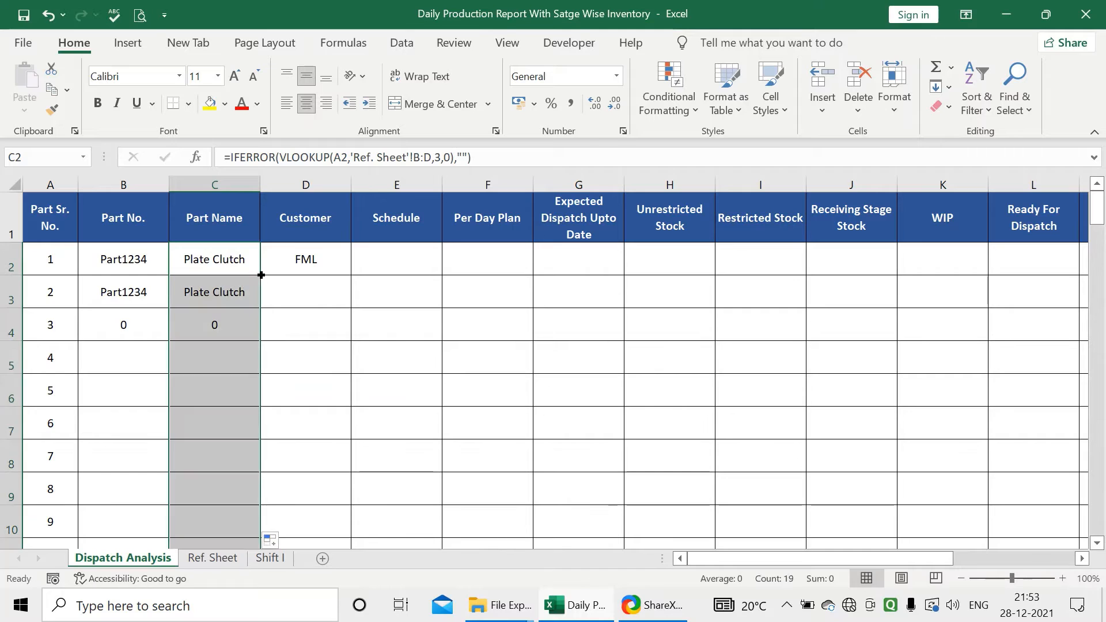
Step: Compare the Part No. and Part Name lookups for parts 1 and 2 with their row blocks in Ref. Sheet
{"action": "left_click", "coordinate": [289, 257]}
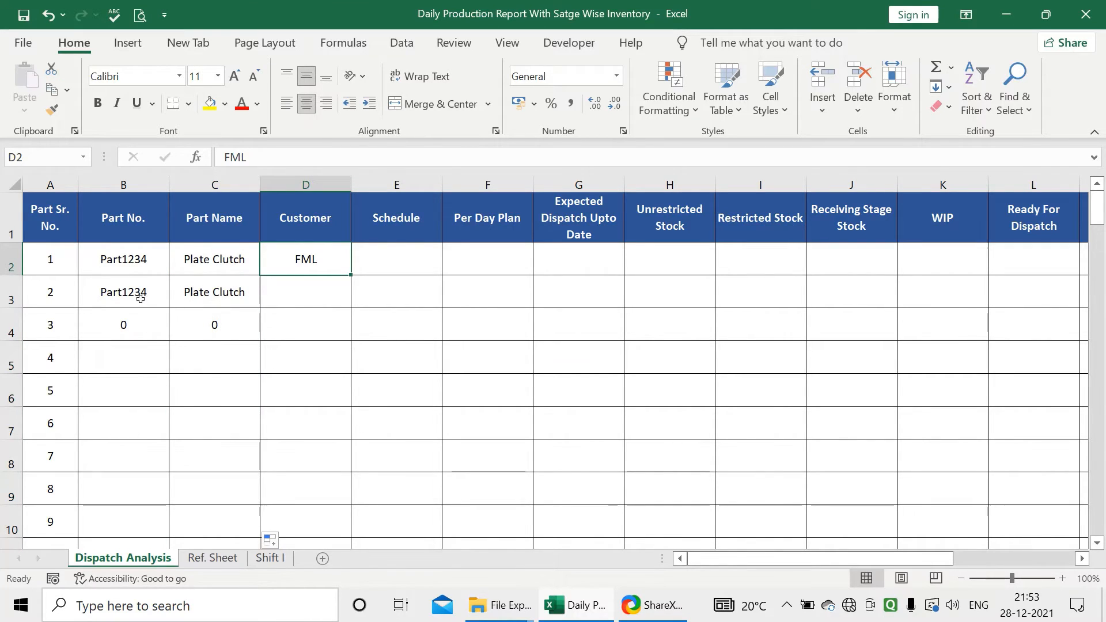
{"action": "left_click", "coordinate": [136, 260]}
{"action": "left_click", "coordinate": [205, 263]}
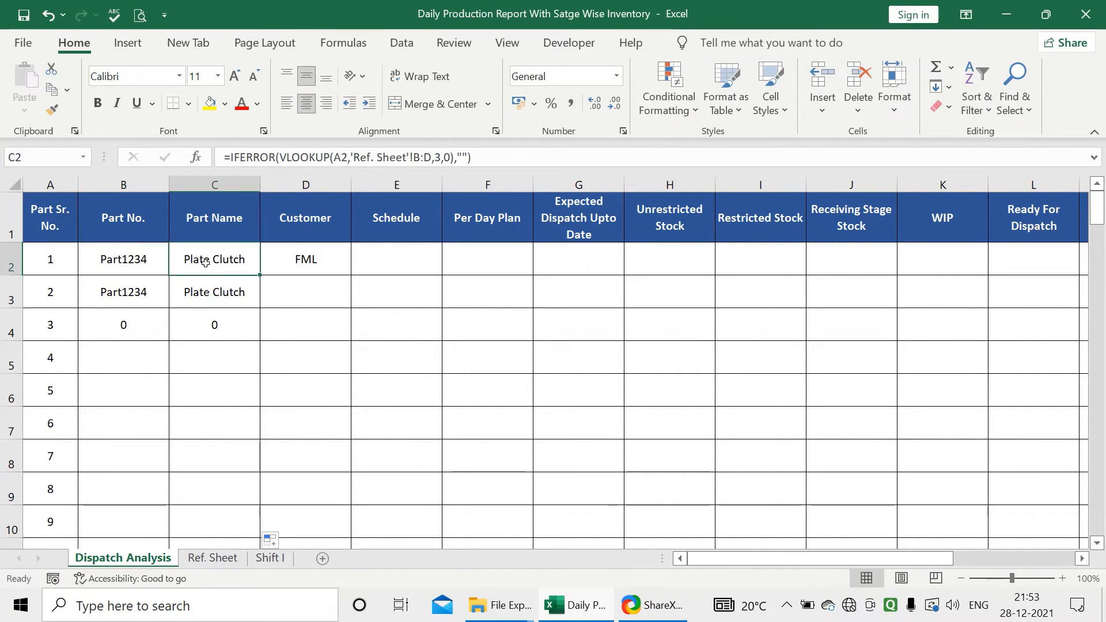
{"action": "left_click", "coordinate": [154, 291]}
{"action": "key", "text": "Right"}
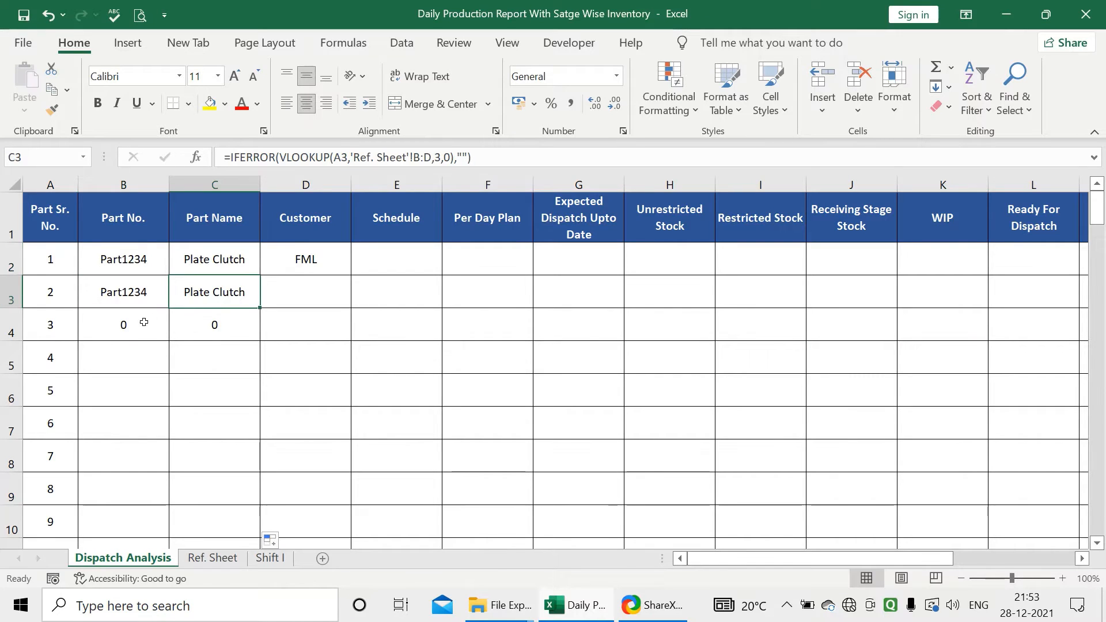
{"action": "left_click", "coordinate": [213, 558]}
{"action": "scroll", "coordinate": [227, 475], "scroll_direction": "up", "scroll_amount": 6}
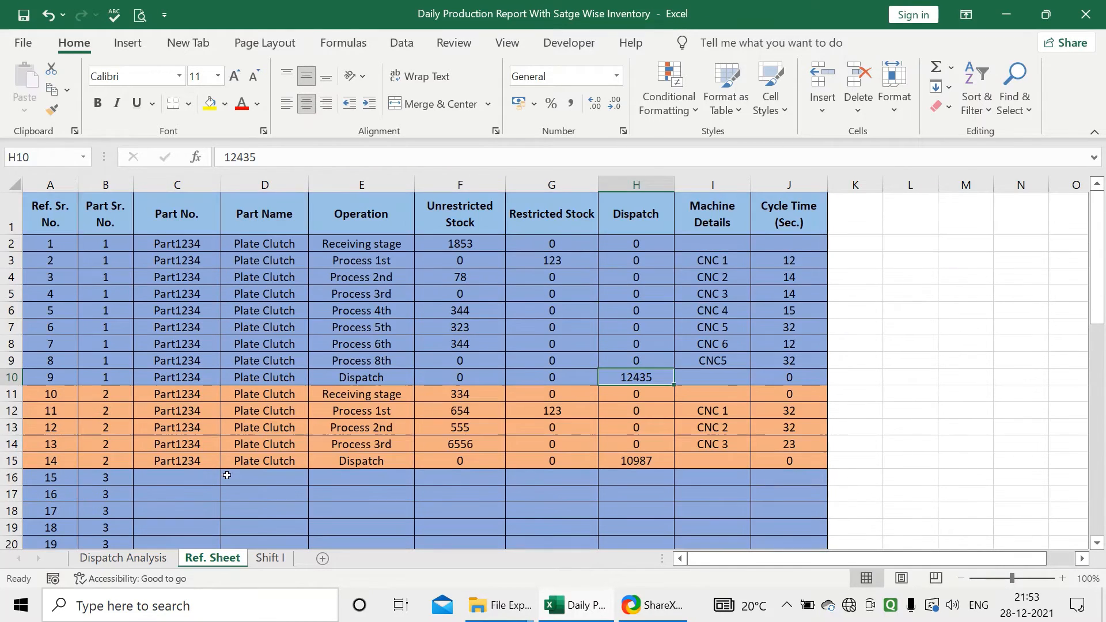
{"action": "left_click", "coordinate": [196, 396]}
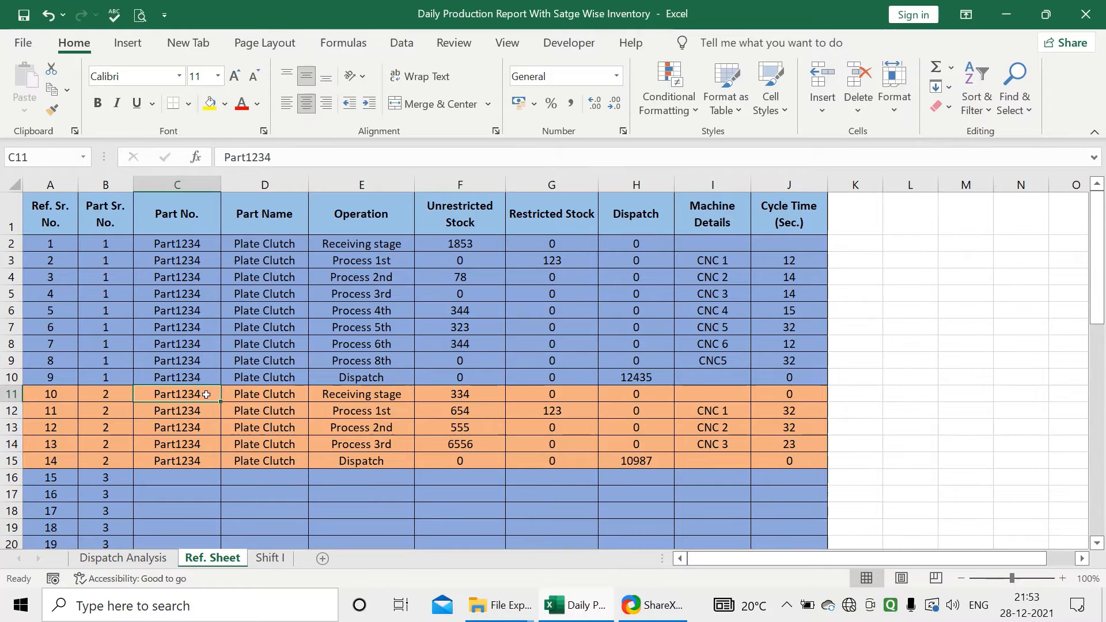
{"action": "left_click", "coordinate": [258, 399]}
{"action": "left_click", "coordinate": [213, 397]}
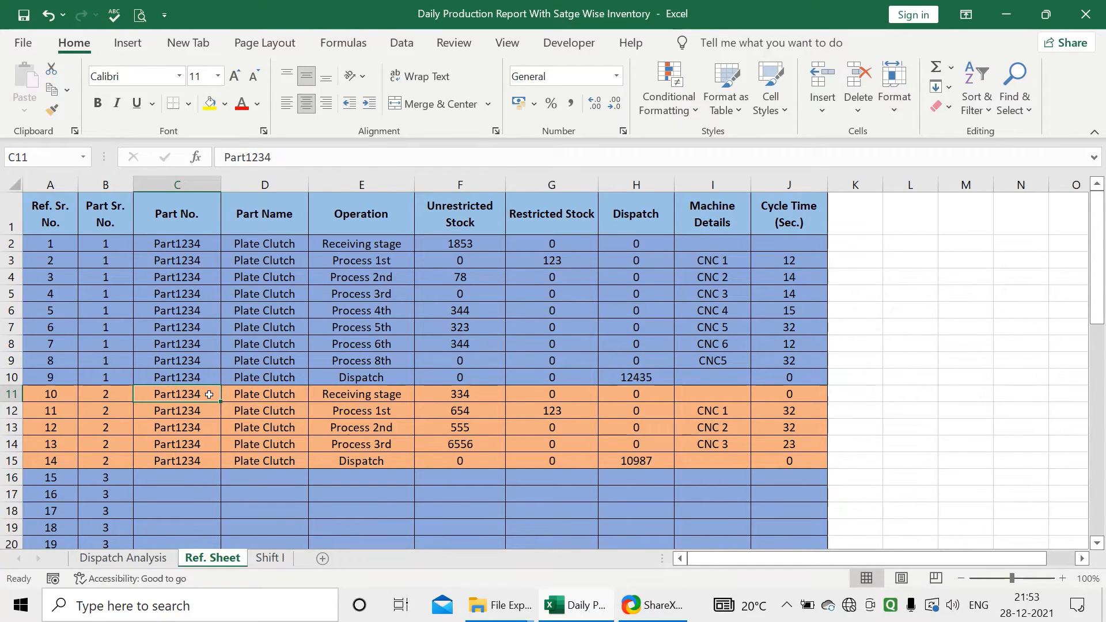
{"action": "left_click_drag", "start_coordinate": [190, 244], "coordinate": [785, 360]}
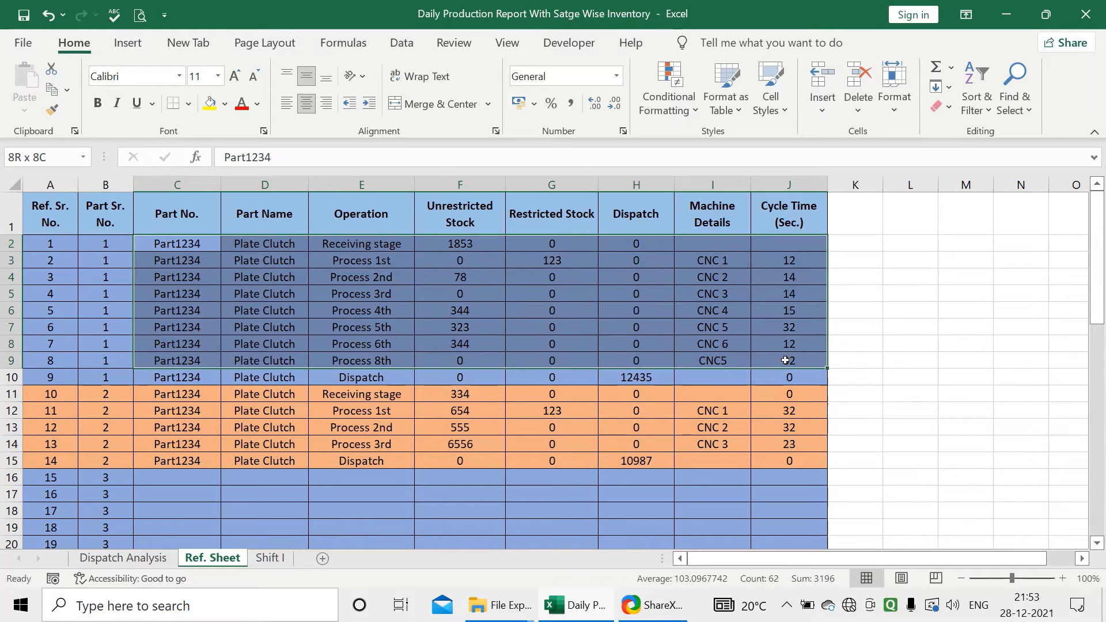
{"action": "left_click_drag", "start_coordinate": [179, 394], "coordinate": [499, 453]}
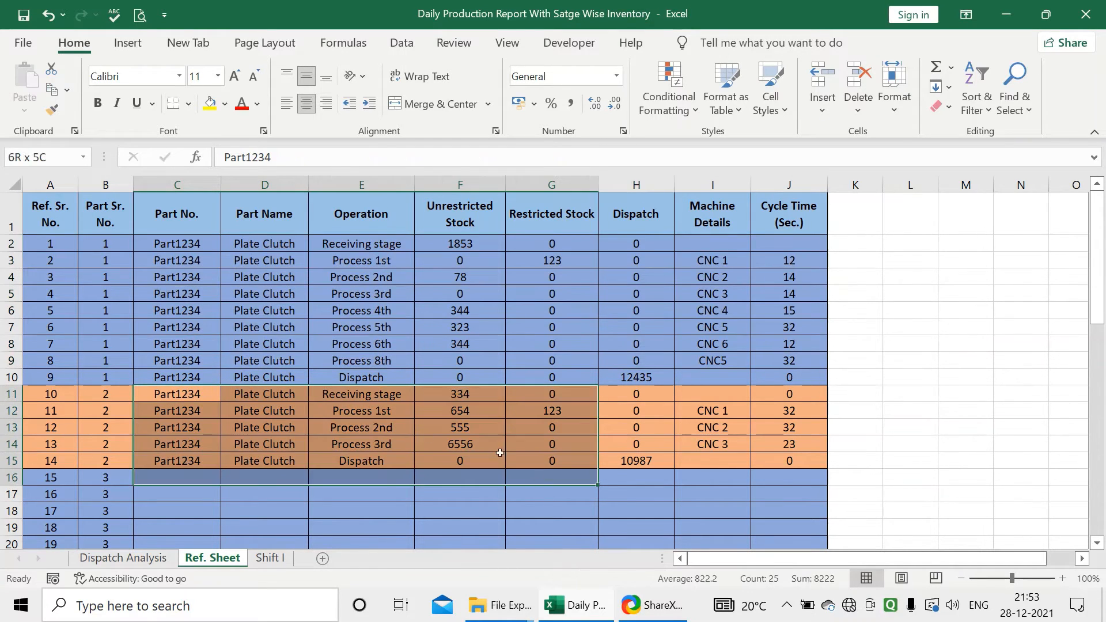
Step: Change the Part No. in Ref. Sheet cell C11, the Receiving stage row of part 2, to Part2451
{"action": "left_click", "coordinate": [194, 404]}
{"action": "left_click", "coordinate": [199, 394]}
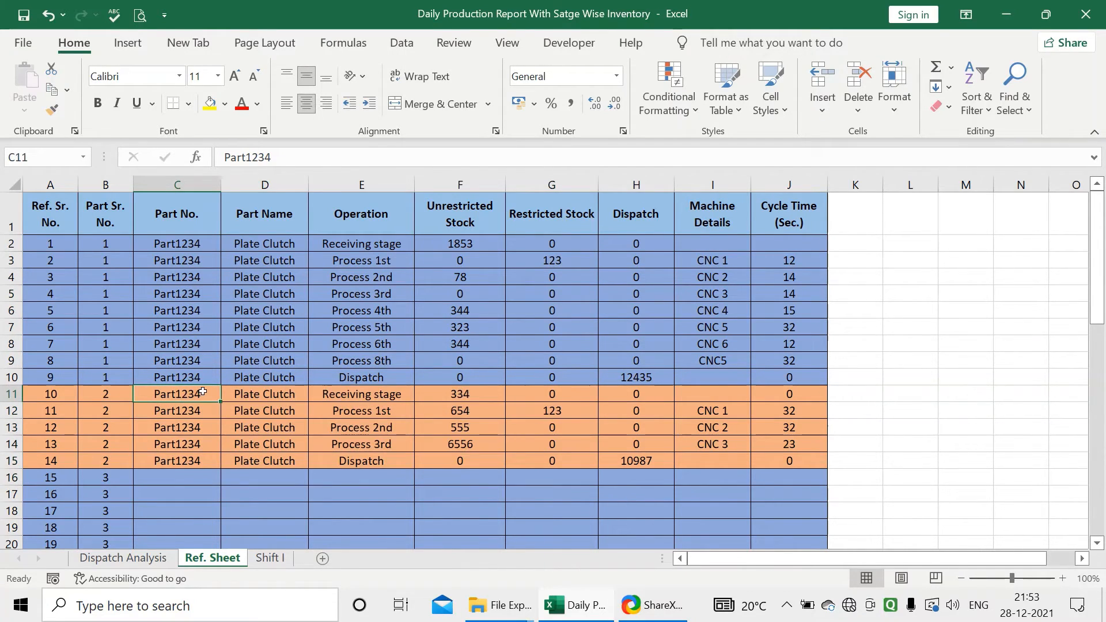
{"action": "type", "text": "pART"}
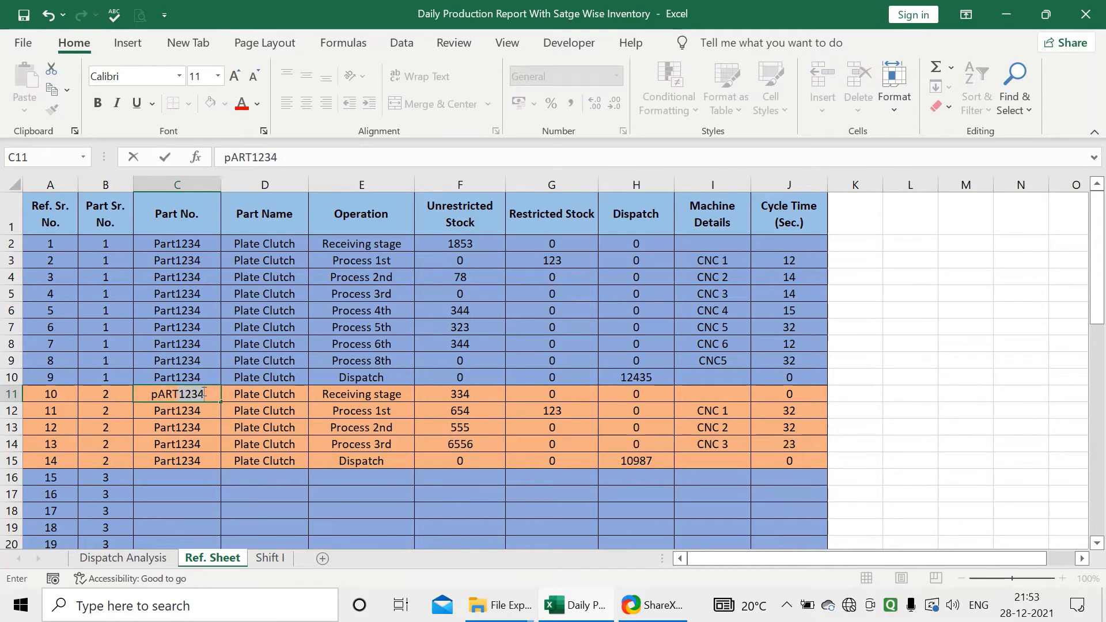
{"action": "type", "text": "2451"}
{"action": "key", "text": "Return"}
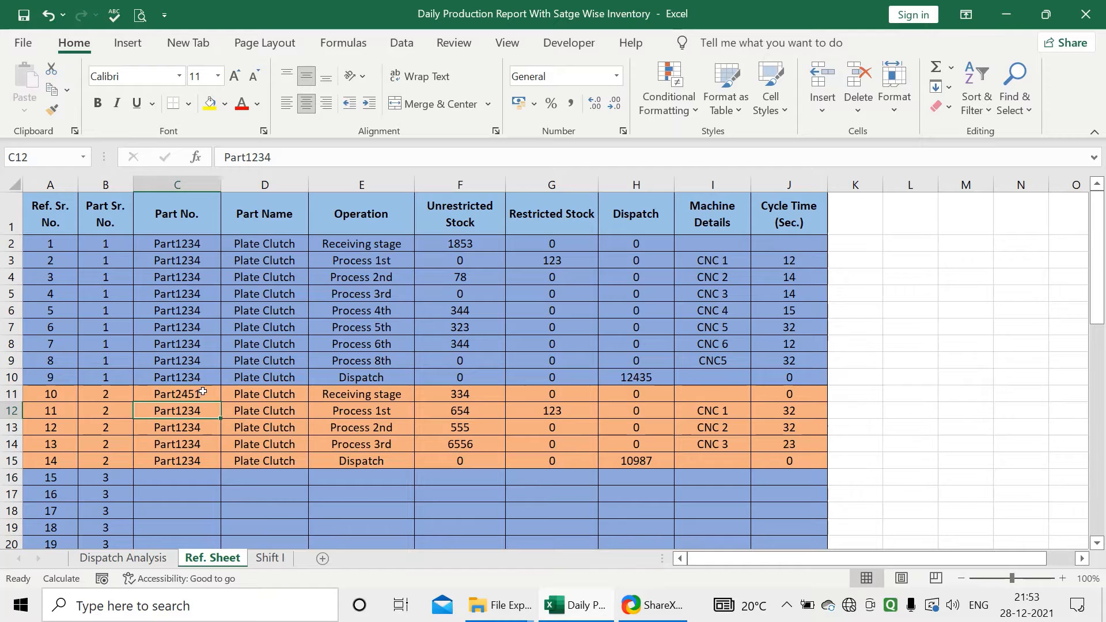
Step: Copy Part2451 from C11 into the remaining part 2 rows, C12 to C15
{"action": "left_click", "coordinate": [203, 391]}
{"action": "key", "text": "ctrl+c"}
{"action": "left_click_drag", "start_coordinate": [196, 410], "coordinate": [198, 462]}
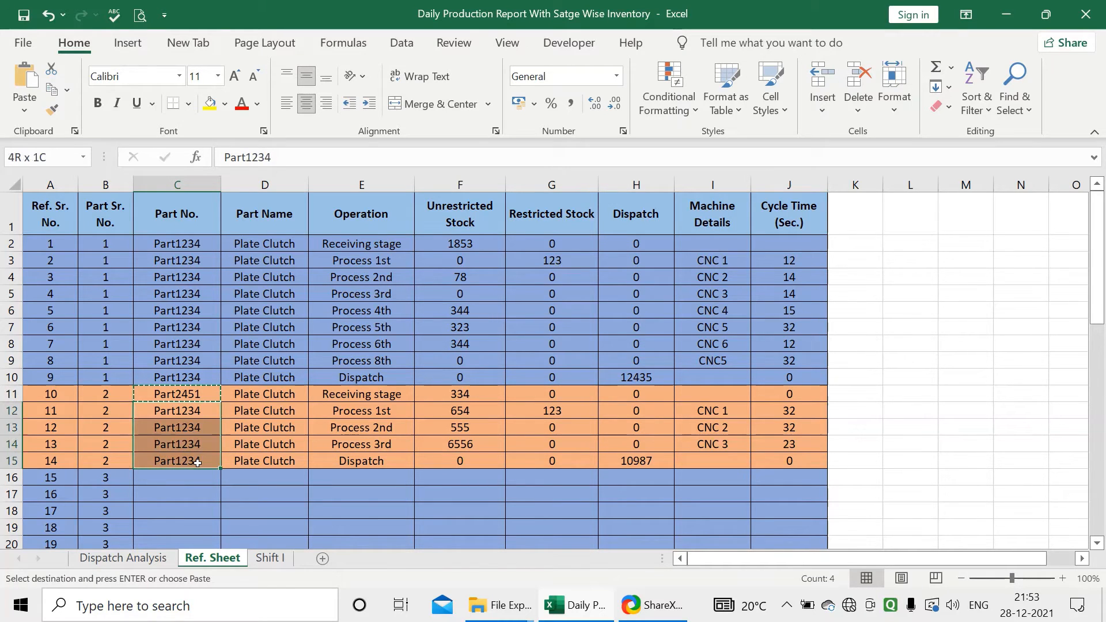
{"action": "key", "text": "ctrl+c"}
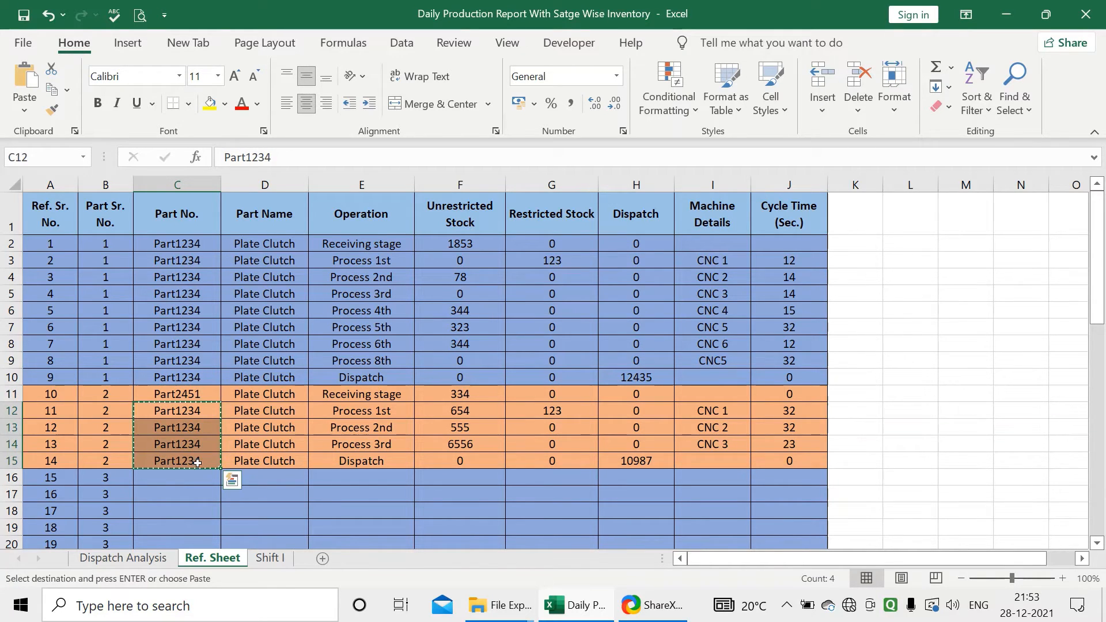
{"action": "left_click", "coordinate": [201, 390]}
{"action": "key", "text": "ctrl+c"}
{"action": "left_click", "coordinate": [198, 411]}
{"action": "left_click_drag", "start_coordinate": [198, 410], "coordinate": [200, 456]}
{"action": "key", "text": "ctrl+v"}
{"action": "key", "text": "ctrl+v"}
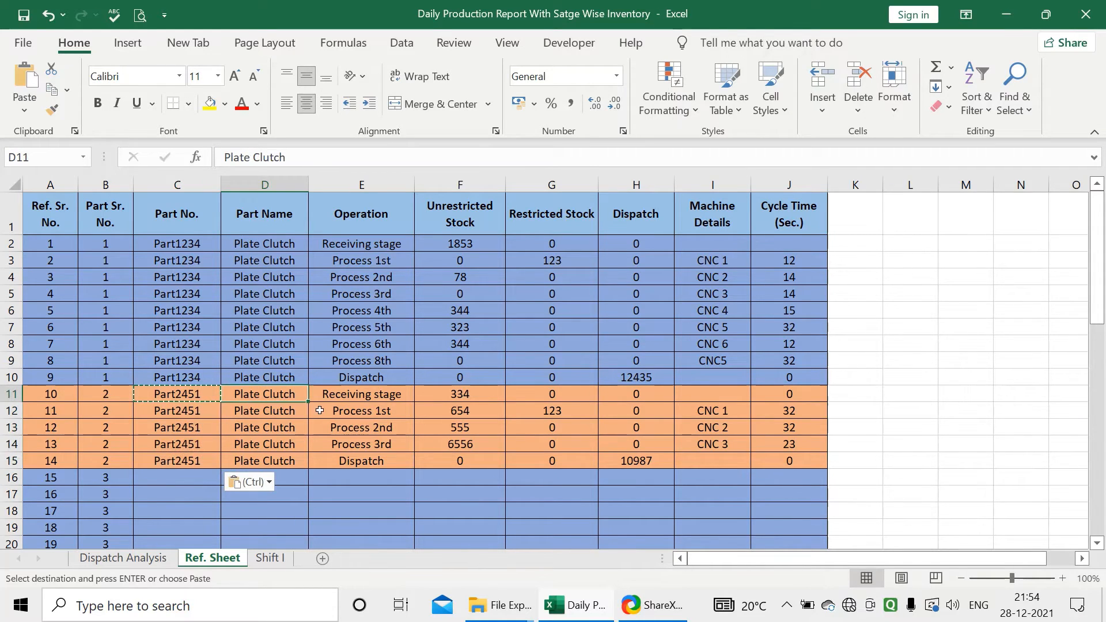
Step: Enter Sector Shaft as the Part Name in D11 and copy it into D12 to D15
{"action": "type", "text": "Secto"}
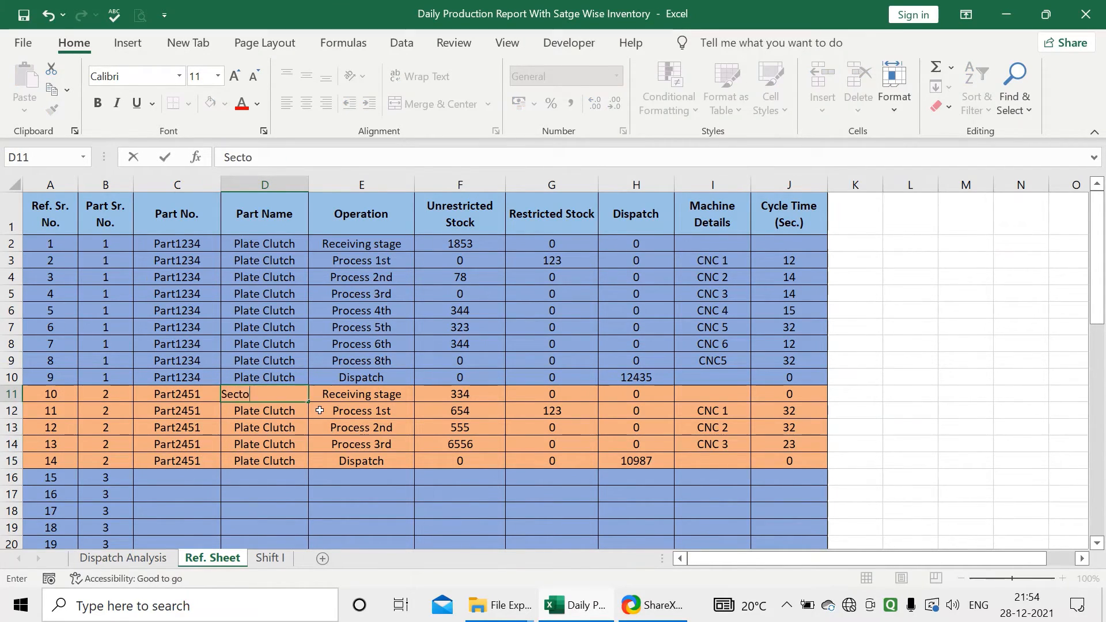
{"action": "type", "text": "r Shaft"}
{"action": "key", "text": "Return"}
{"action": "left_click", "coordinate": [292, 392]}
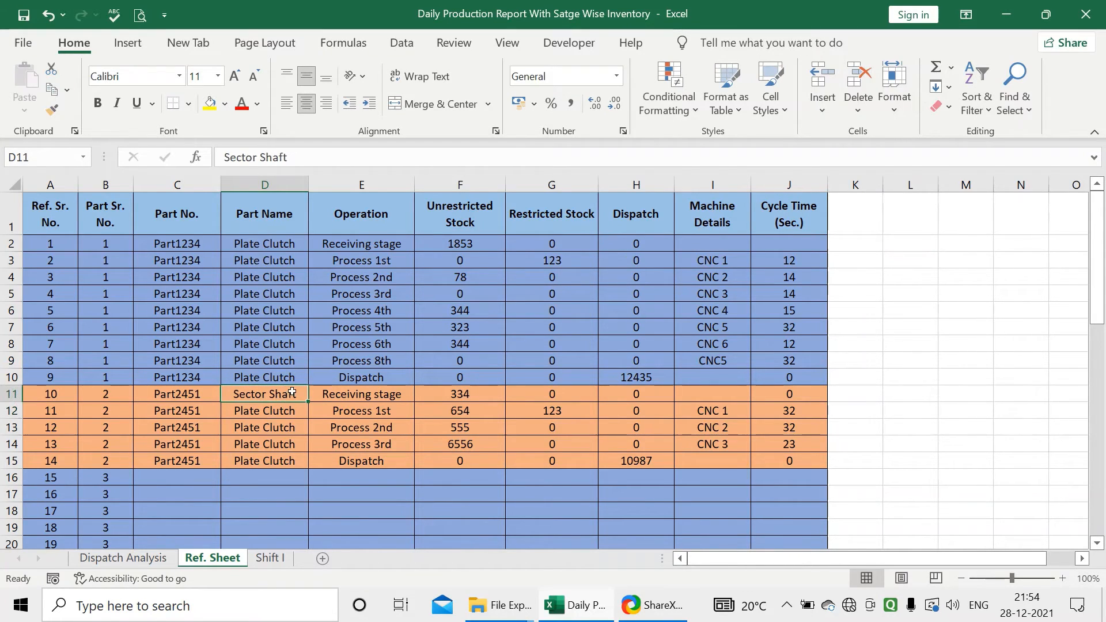
{"action": "key", "text": "ctrl+c"}
{"action": "left_click_drag", "start_coordinate": [291, 410], "coordinate": [290, 461]}
{"action": "key", "text": "ctrl+v"}
Step: Review the part 2 block in Ref. Sheet and check its Part No. and Part Name lookups in row 3 of Dispatch Analysis
{"action": "left_click", "coordinate": [362, 427]}
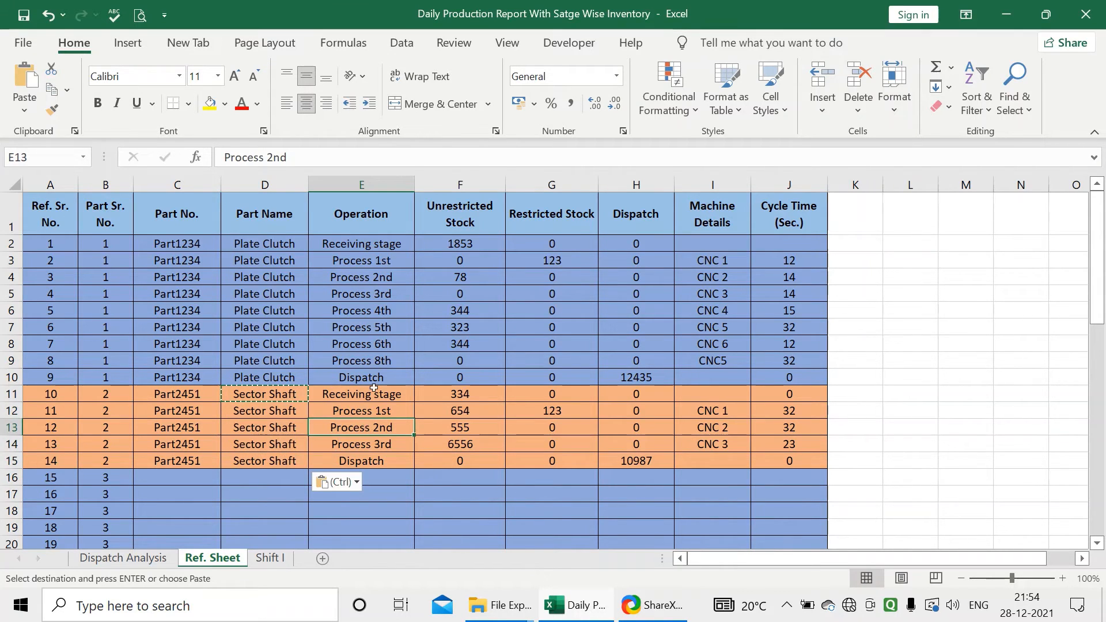
{"action": "left_click_drag", "start_coordinate": [371, 395], "coordinate": [362, 460]}
{"action": "left_click", "coordinate": [265, 410]}
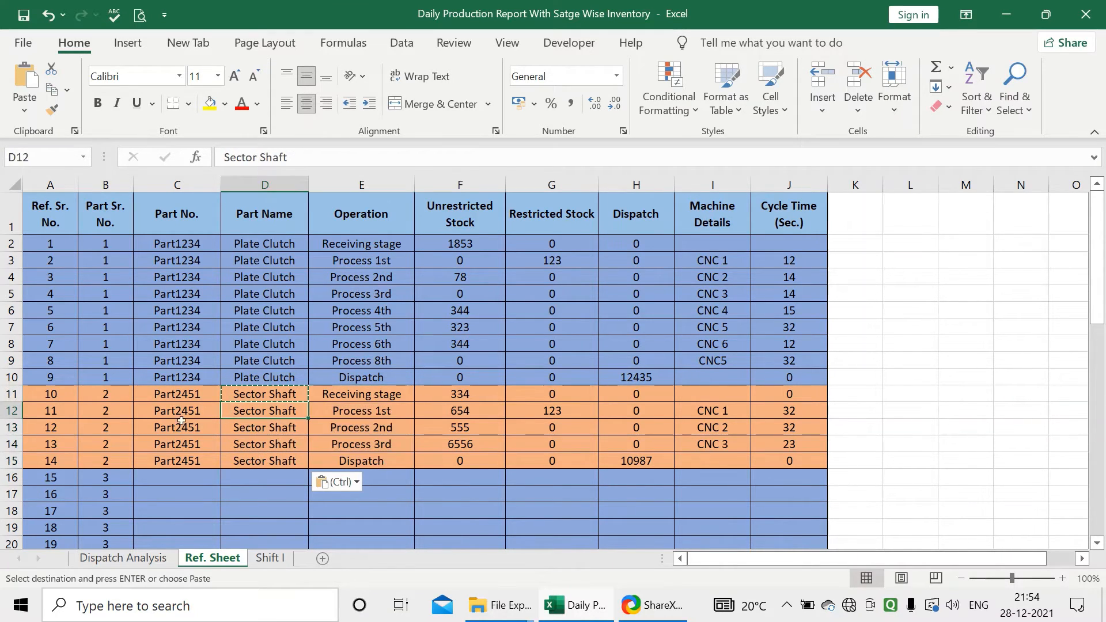
{"action": "left_click_drag", "start_coordinate": [171, 396], "coordinate": [190, 463]}
{"action": "left_click", "coordinate": [259, 394]}
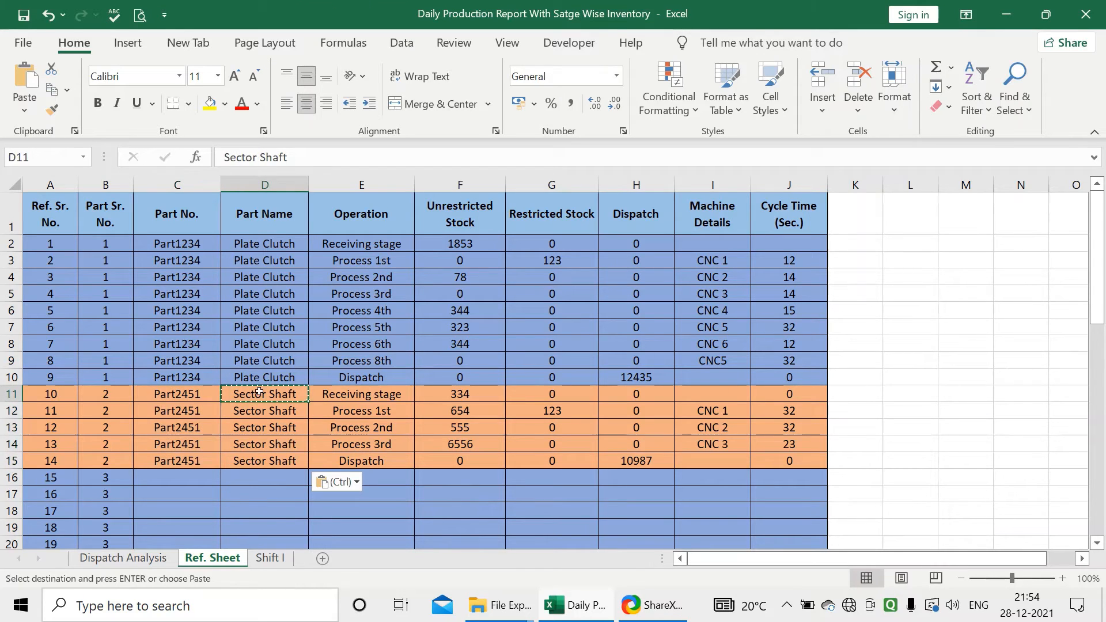
{"action": "left_click", "coordinate": [122, 558]}
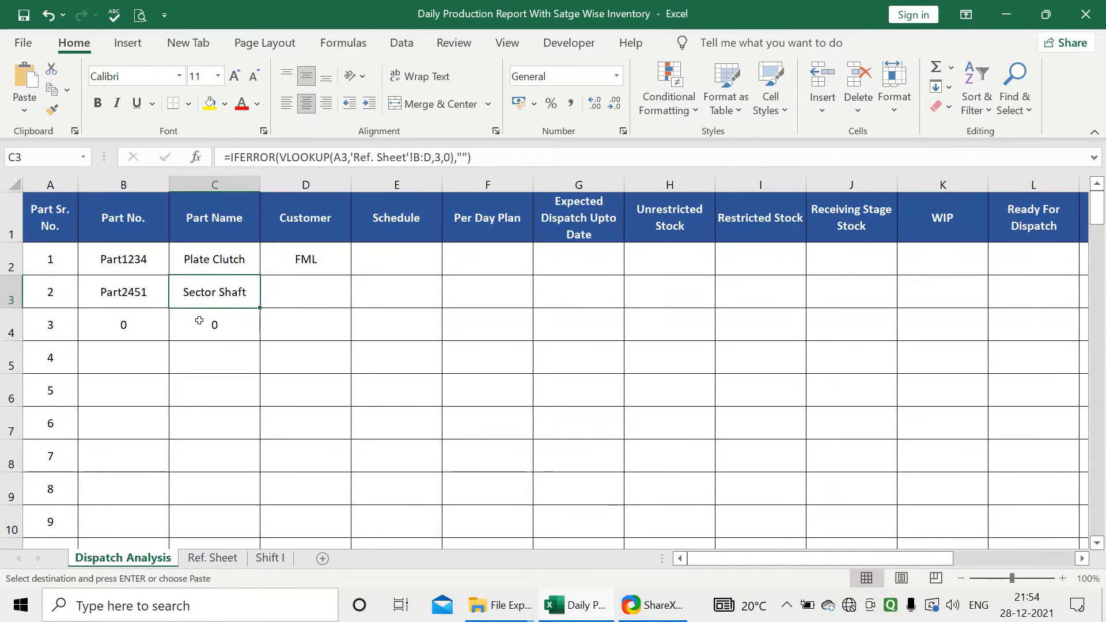
{"action": "key", "text": "Left"}
{"action": "key", "text": "Right"}
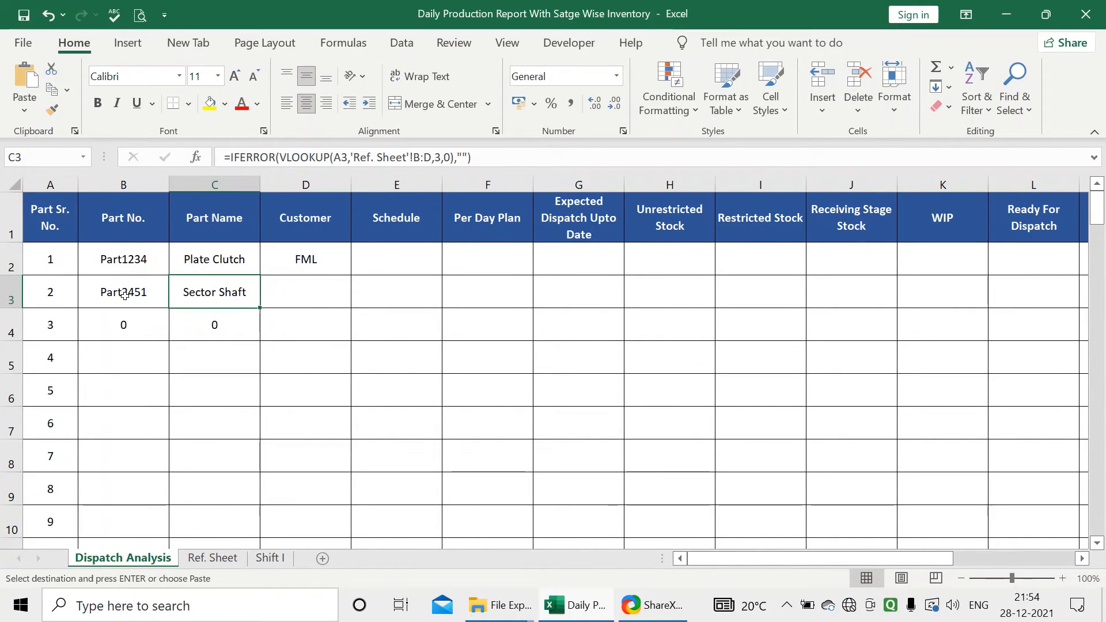
Step: Enter BAL as the Customer for the second part in D3
{"action": "left_click", "coordinate": [305, 291]}
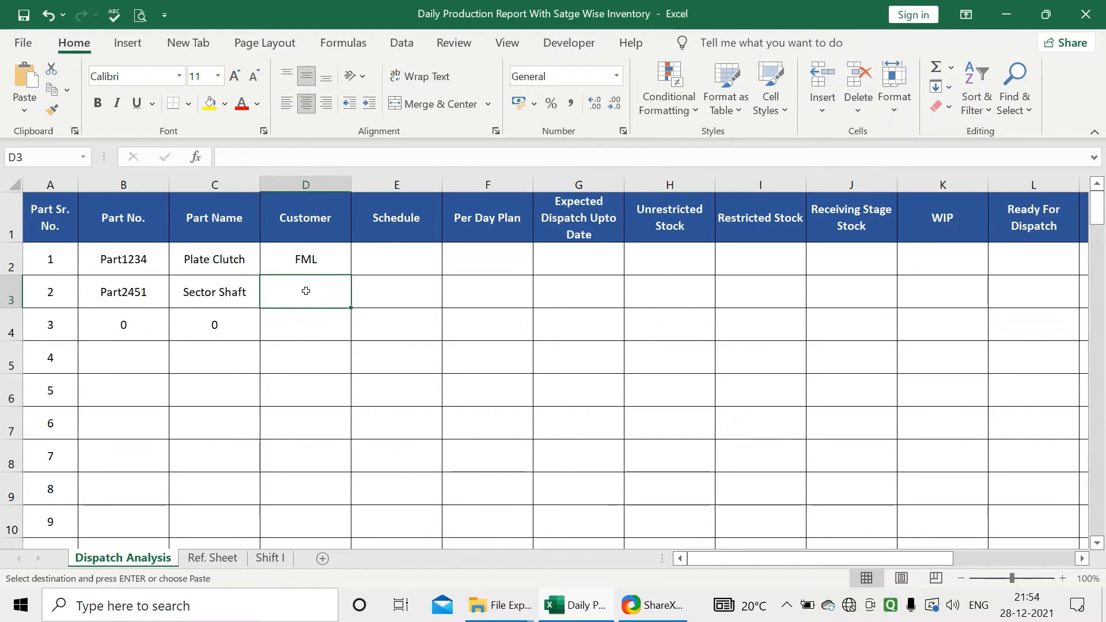
{"action": "type", "text": "bal"}
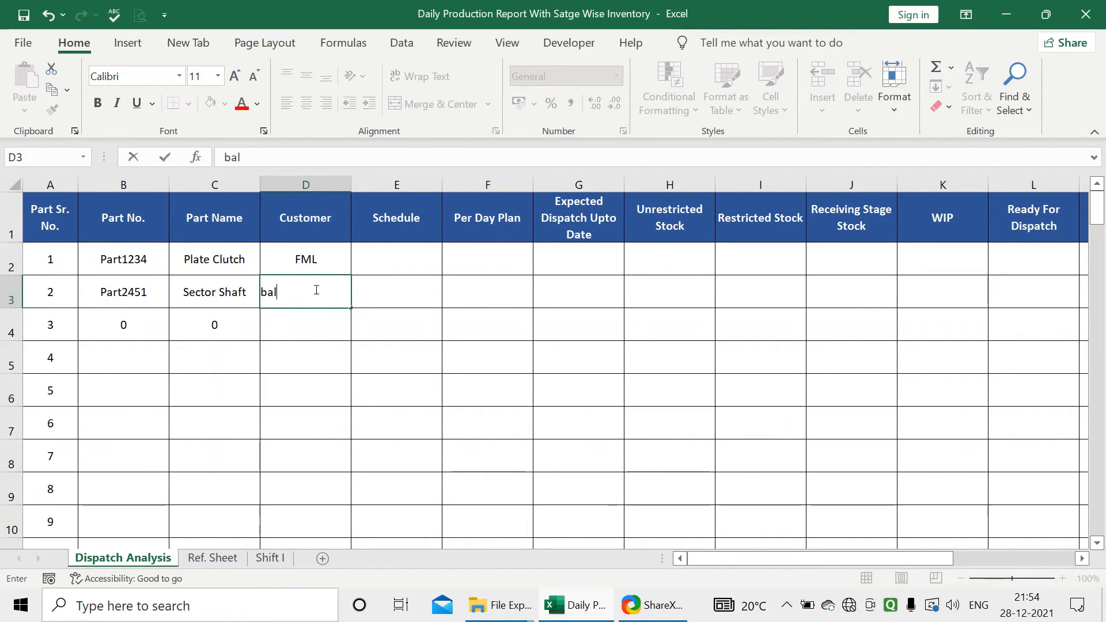
{"action": "key", "text": "BackSpace"}
{"action": "key", "text": "BackSpace"}
{"action": "key", "text": "BackSpace"}
{"action": "type", "text": "BNAL"}
{"action": "key", "text": "BackSpace"}
{"action": "key", "text": "BackSpace"}
{"action": "key", "text": "BackSpace"}
{"action": "type", "text": "AL"}
{"action": "key", "text": "Tab"}
Step: Enter the Schedule quantities in Dispatch Analysis: 25000 for Plate Clutch in E2 and 18000 for Sector Shaft in E3
{"action": "left_click", "coordinate": [402, 255]}
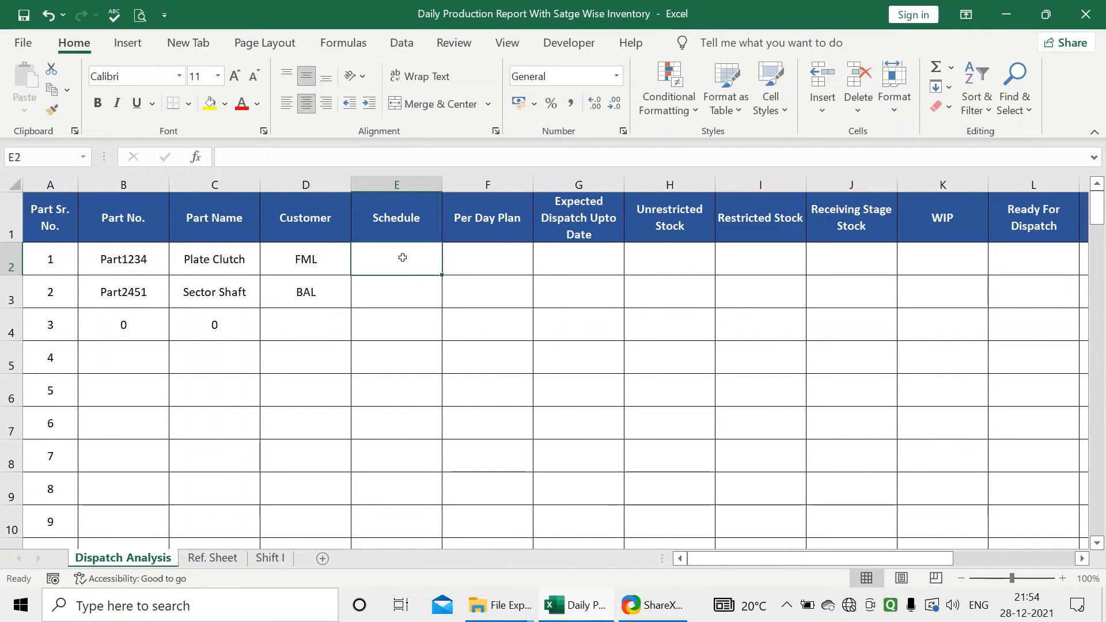
{"action": "type", "text": "2500"}
{"action": "key", "text": "Return"}
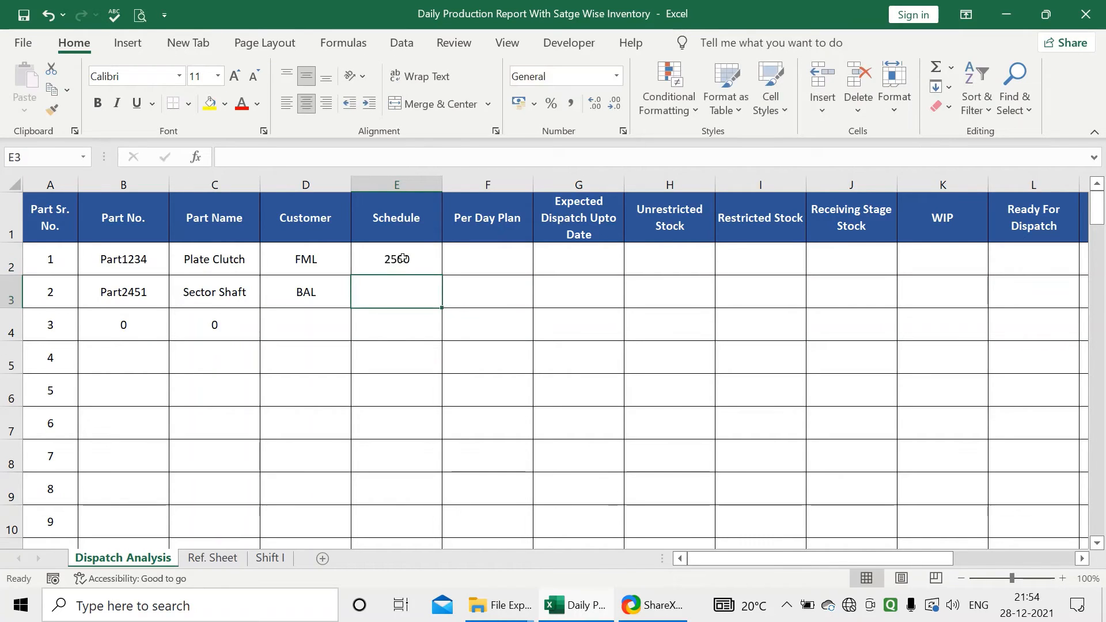
{"action": "left_click", "coordinate": [402, 258]}
{"action": "type", "text": "25000"}
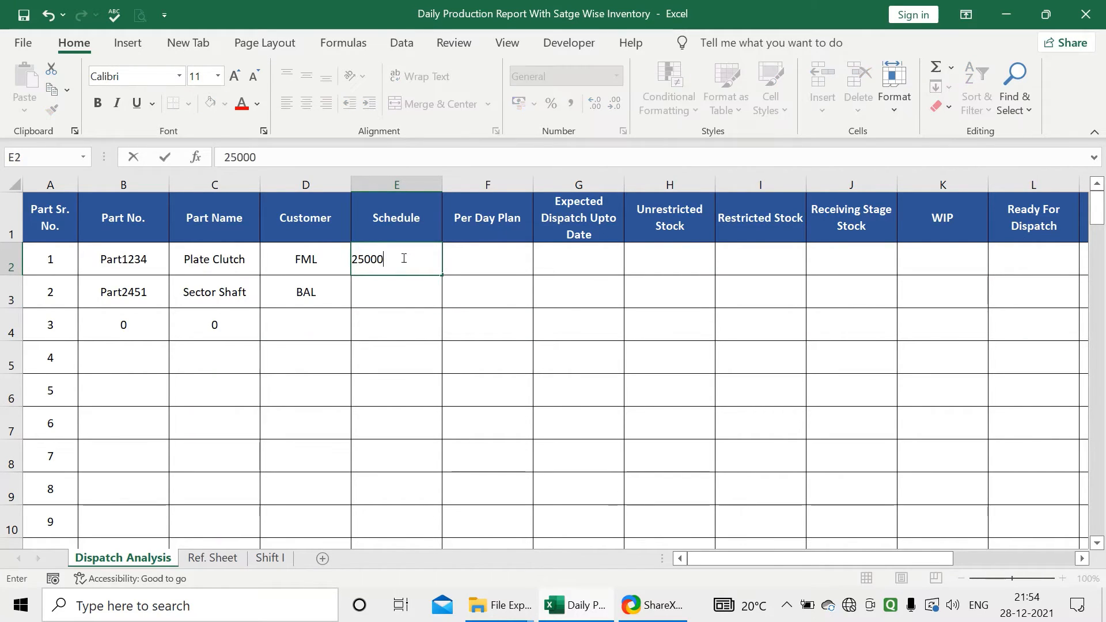
{"action": "key", "text": "Return"}
{"action": "type", "text": "18000"}
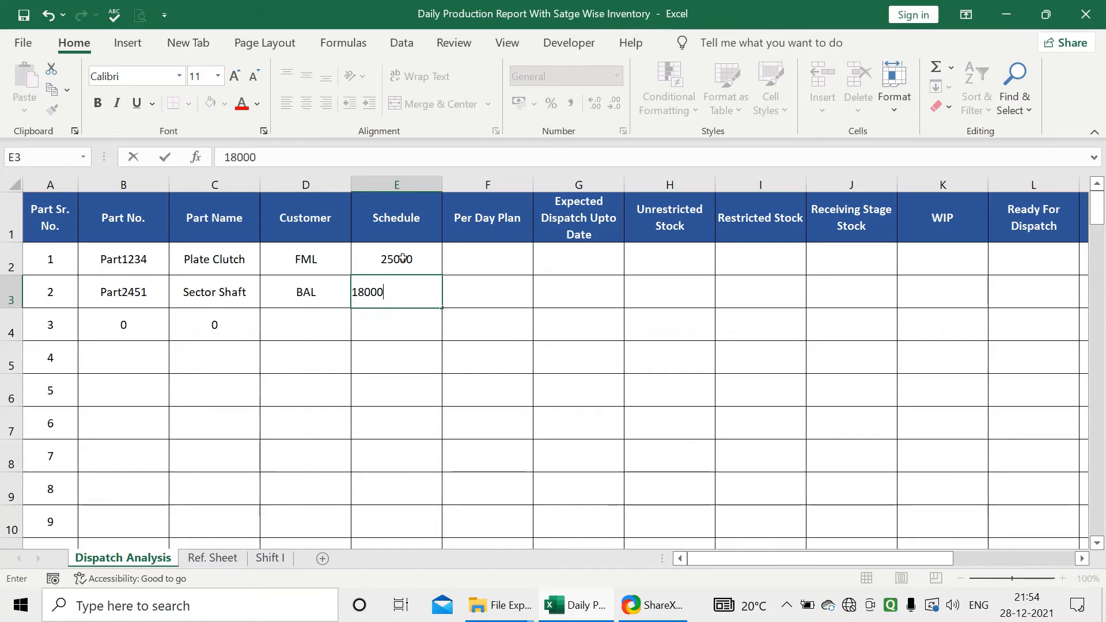
{"action": "key", "text": "Return"}
Step: Examine the Per Day Plan column in Dispatch Analysis and the Working Days and Set Holidays cells in the Shift I sheet
{"action": "left_click", "coordinate": [458, 260]}
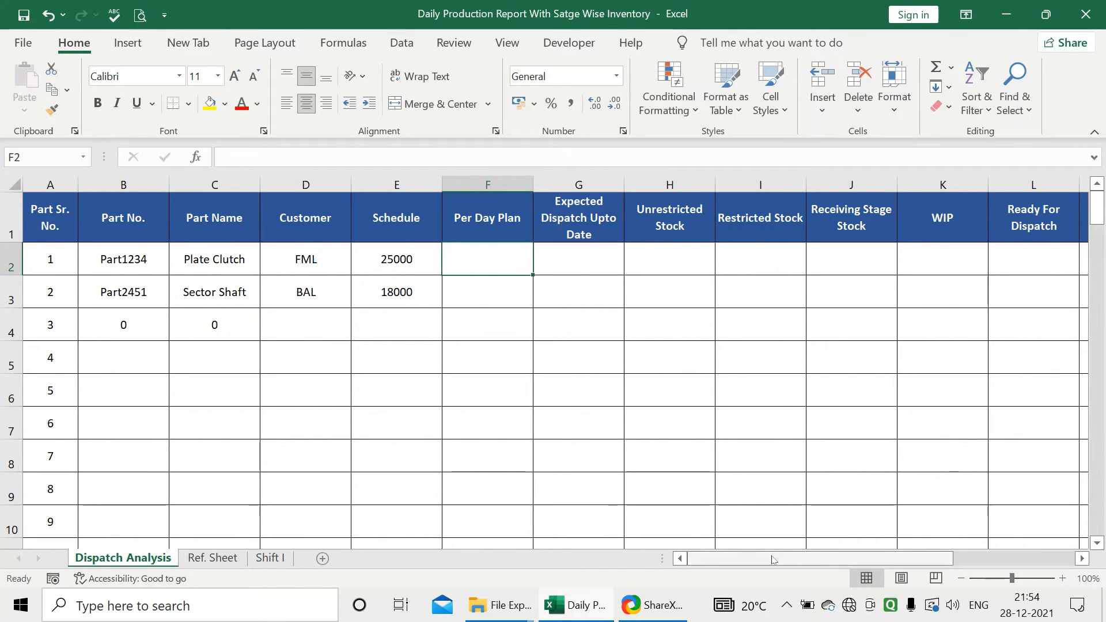
{"action": "left_click_drag", "start_coordinate": [783, 558], "coordinate": [736, 548]}
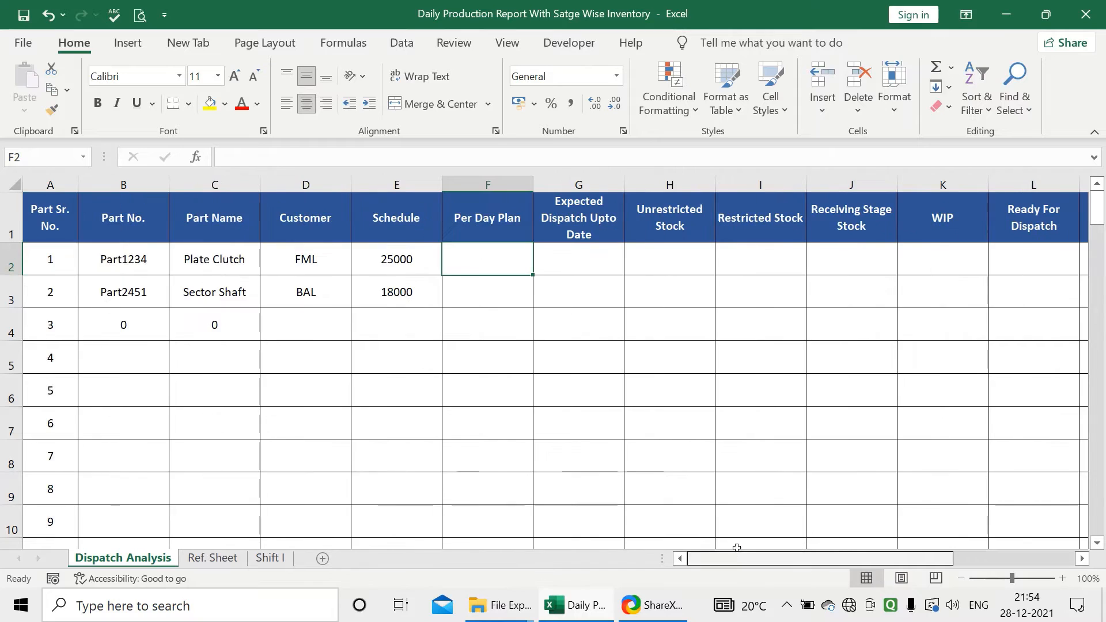
{"action": "mouse_move", "coordinate": [867, 559]}
{"action": "left_mouse_down"}
{"action": "mouse_move", "coordinate": [903, 567]}
{"action": "mouse_move", "coordinate": [875, 564]}
{"action": "left_mouse_up"}
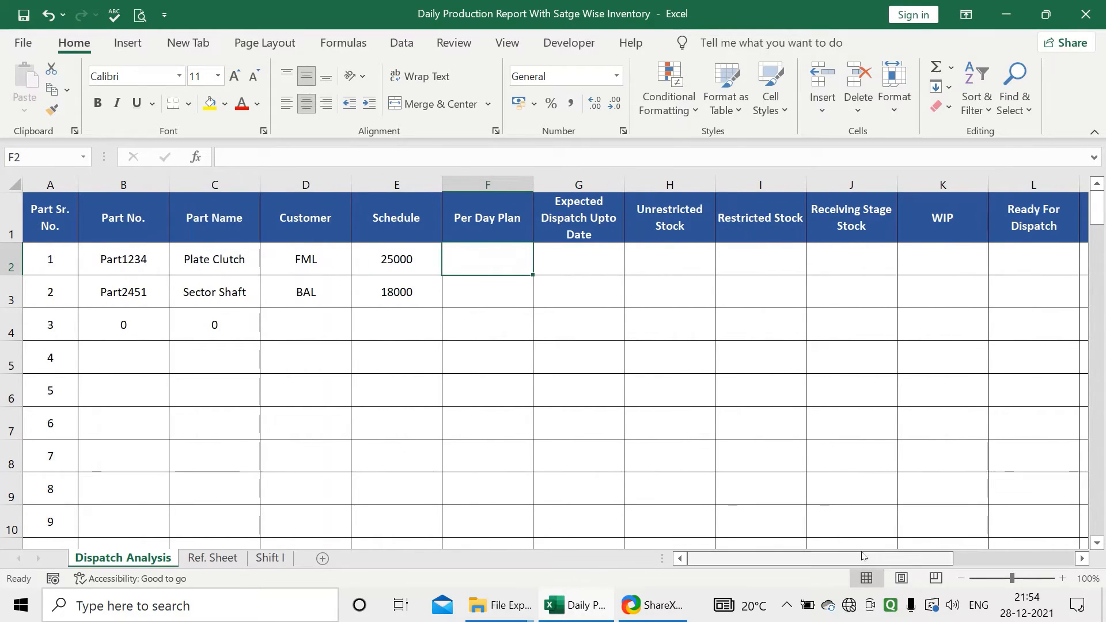
{"action": "left_click", "coordinate": [461, 290]}
{"action": "left_click", "coordinate": [469, 260]}
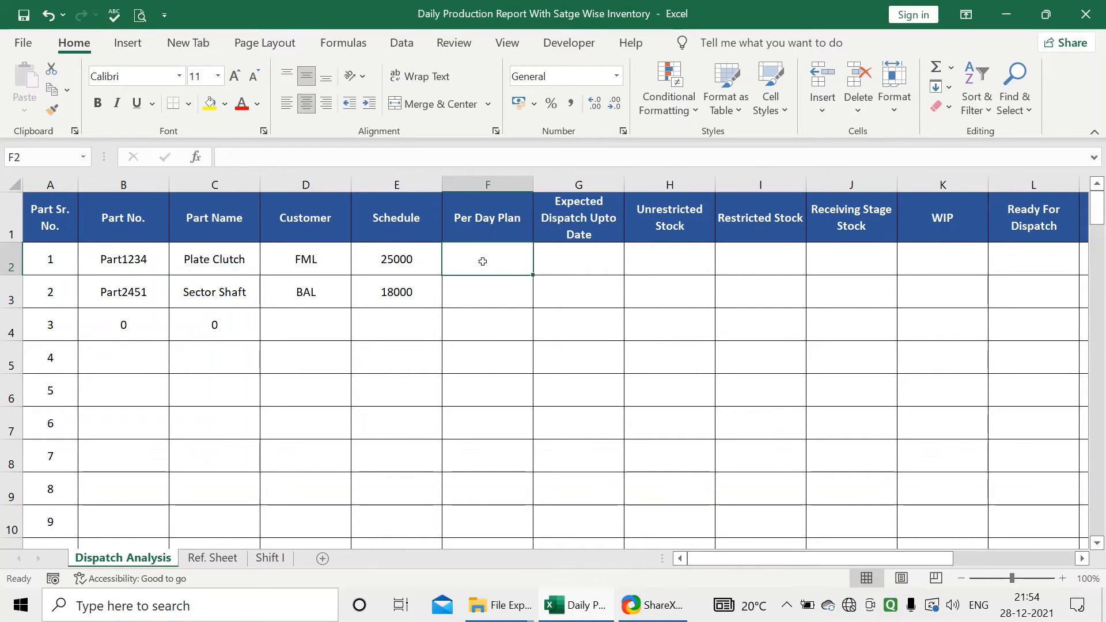
{"action": "key", "text": "Up"}
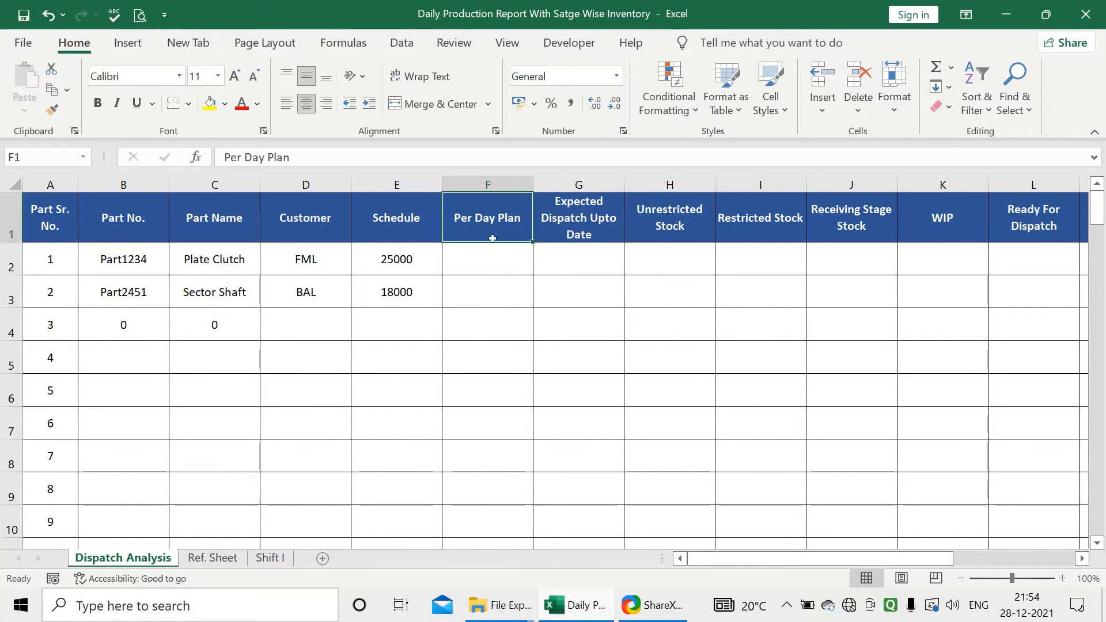
{"action": "key", "text": "Down"}
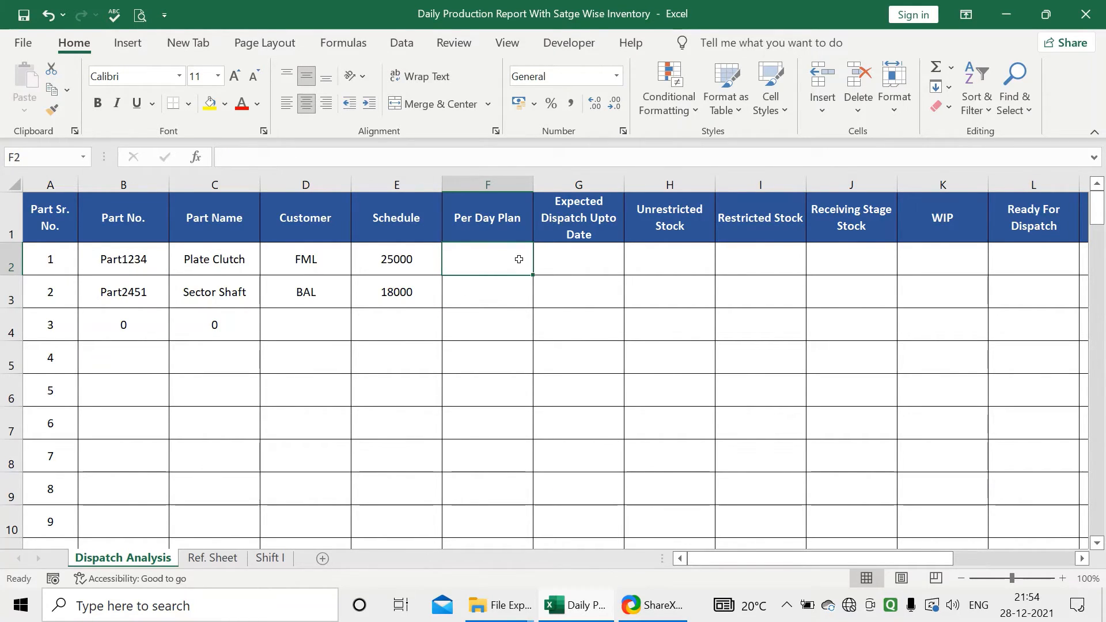
{"action": "left_click", "coordinate": [271, 558]}
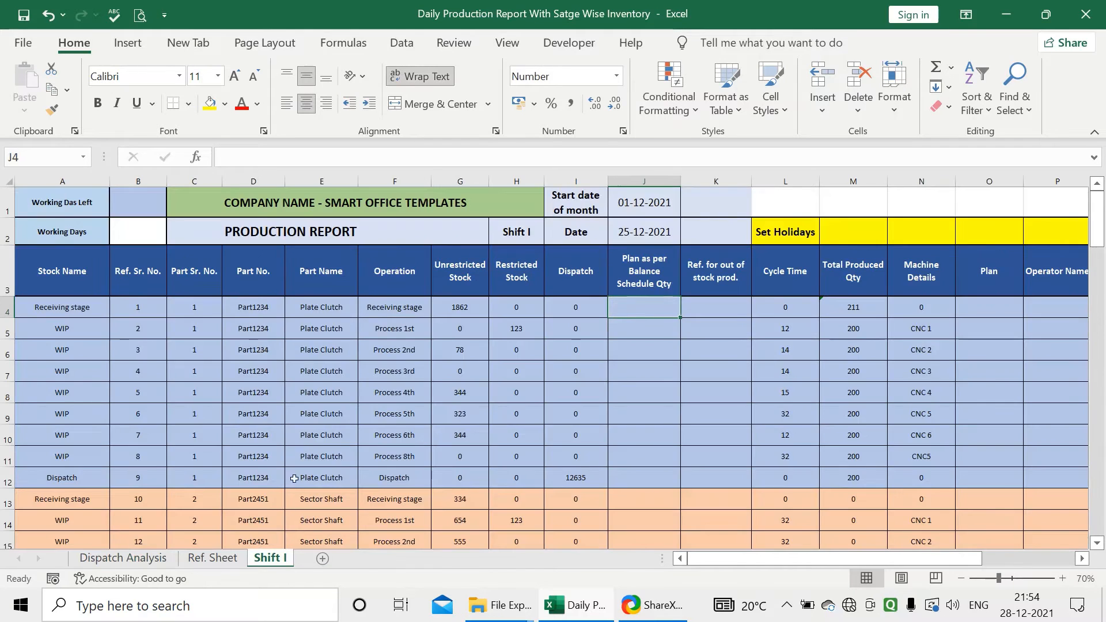
{"action": "left_click", "coordinate": [127, 239]}
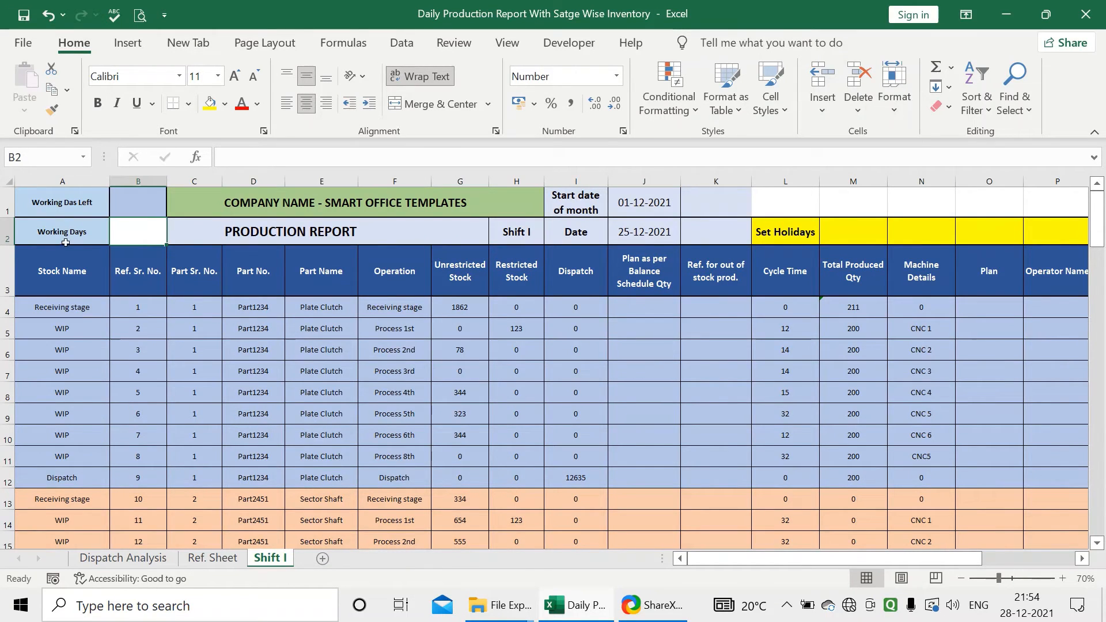
{"action": "left_click_drag", "start_coordinate": [65, 242], "coordinate": [117, 235]}
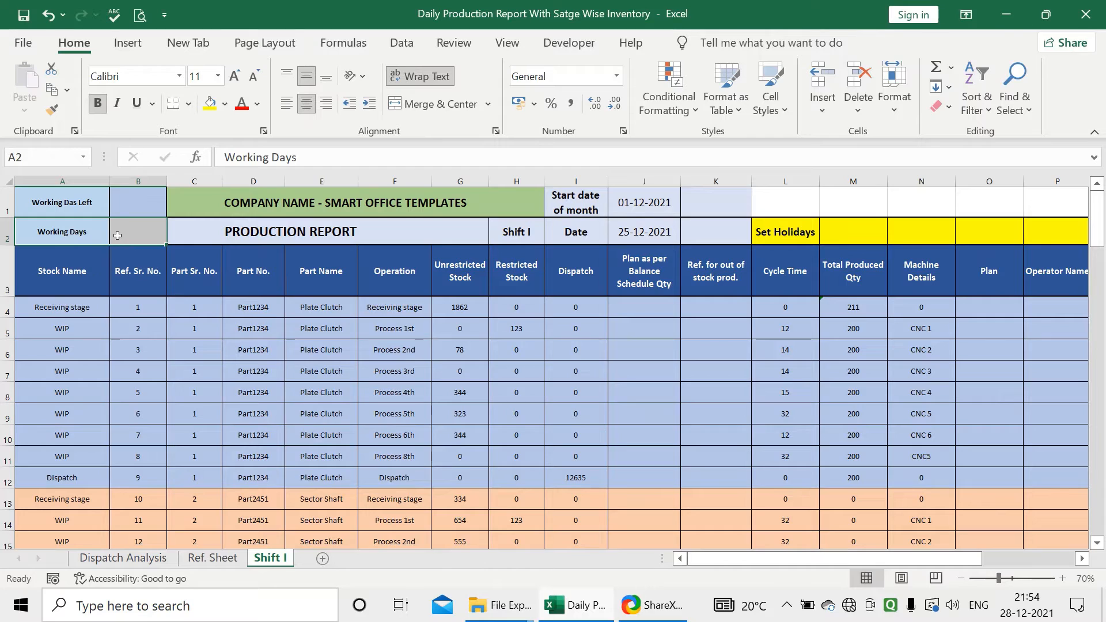
{"action": "left_click", "coordinate": [118, 236]}
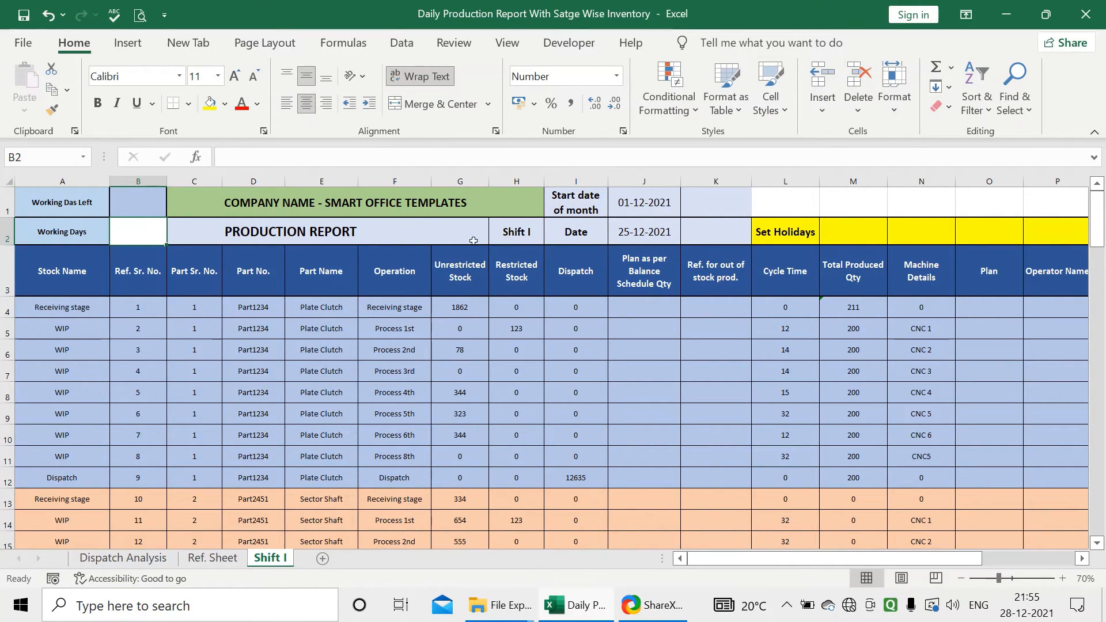
{"action": "left_click_drag", "start_coordinate": [794, 236], "coordinate": [1071, 232]}
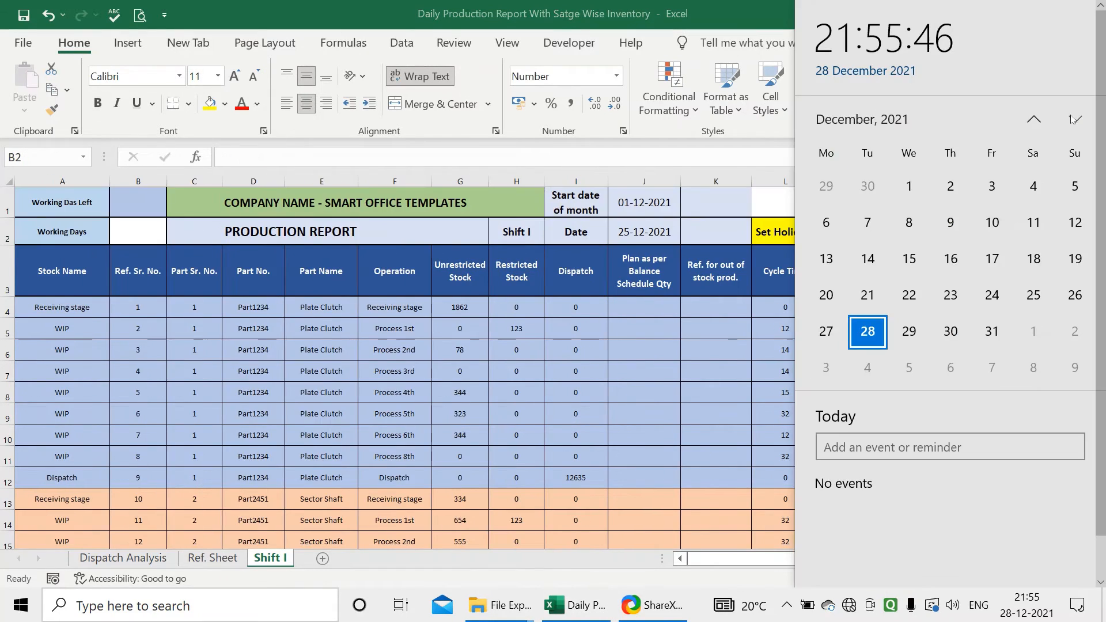
Step: Look up the Sundays of January 2022 in the system calendar
{"action": "scroll", "coordinate": [874, 290], "scroll_direction": "down", "scroll_amount": 1}
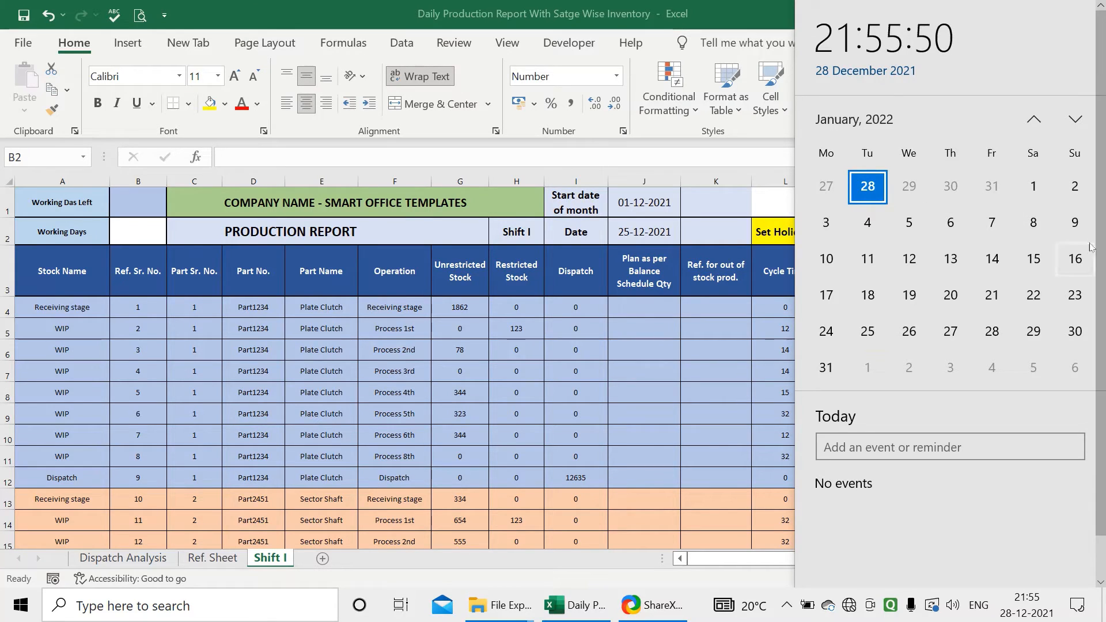
{"action": "left_click", "coordinate": [1074, 192]}
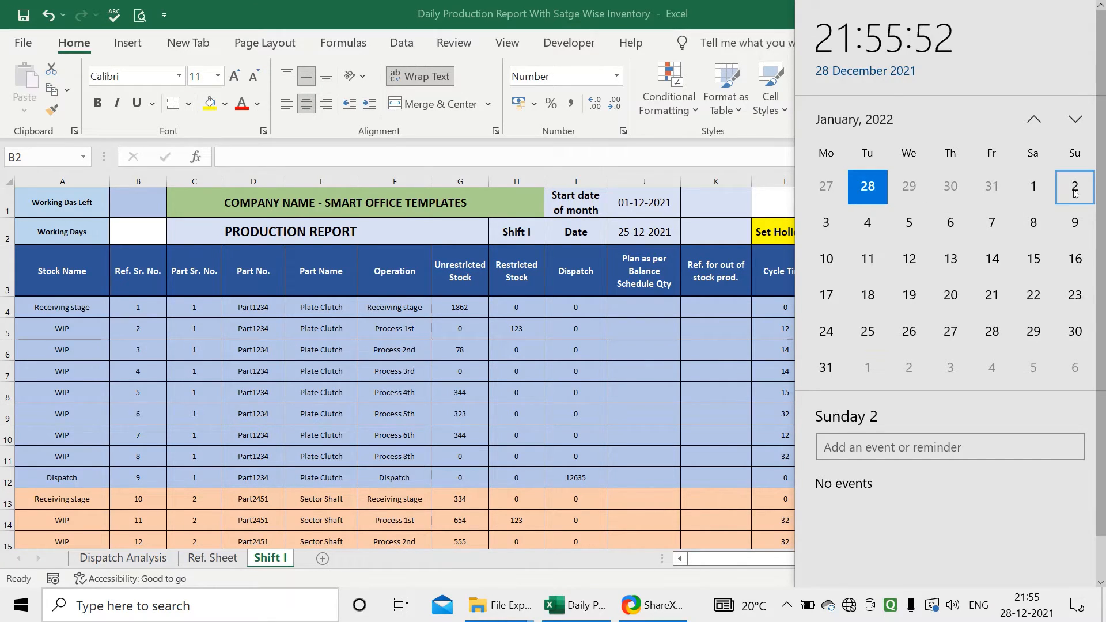
{"action": "left_click", "coordinate": [1075, 224]}
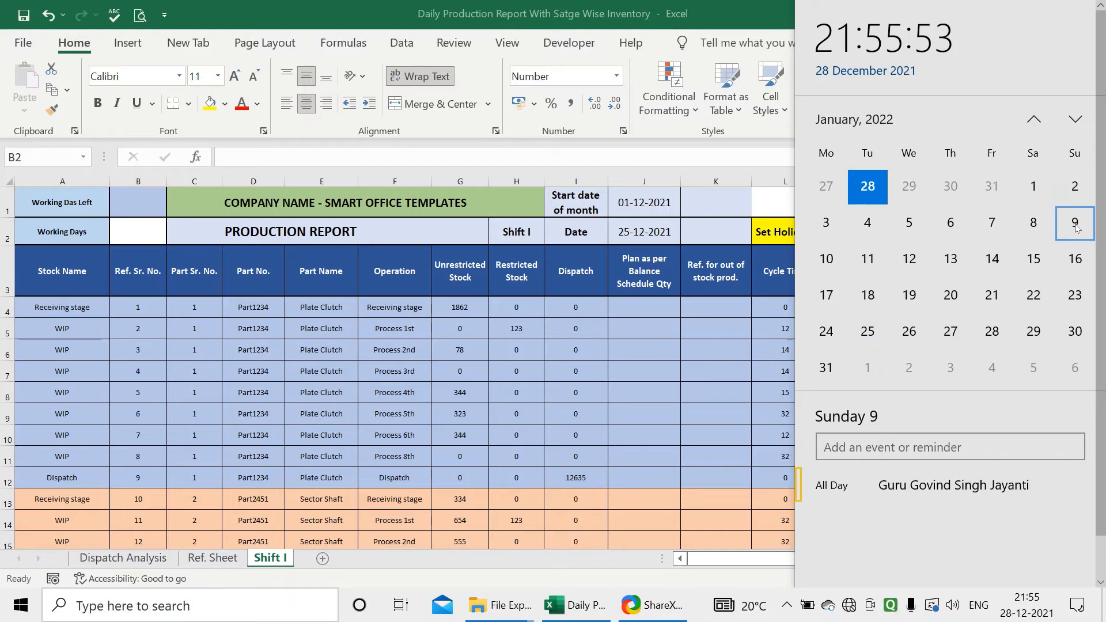
{"action": "left_click", "coordinate": [1077, 260]}
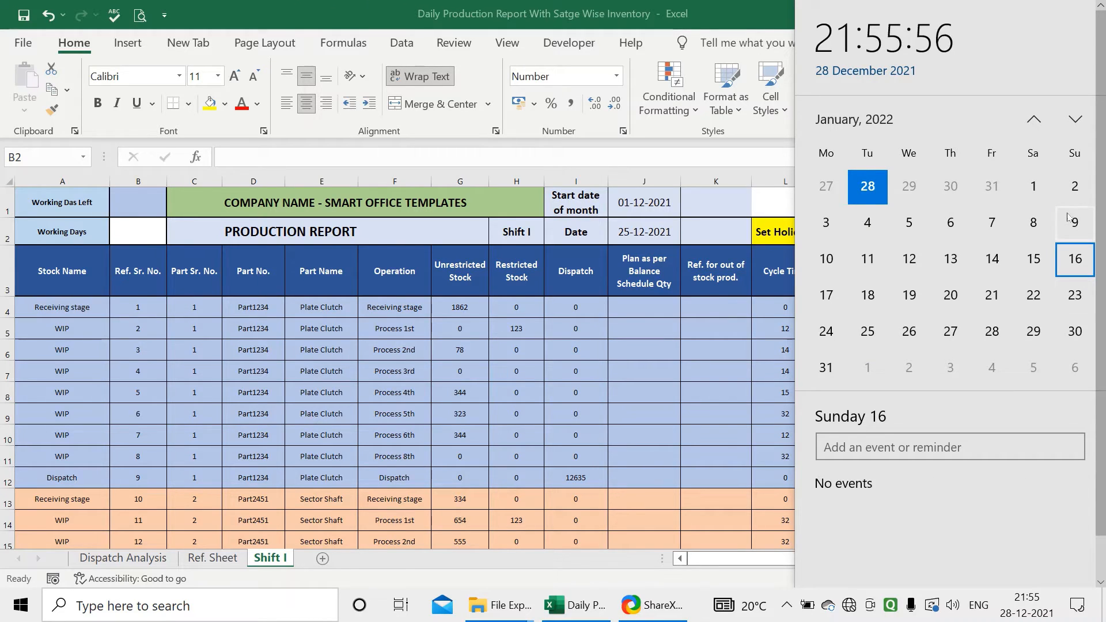
{"action": "left_click", "coordinate": [1066, 196]}
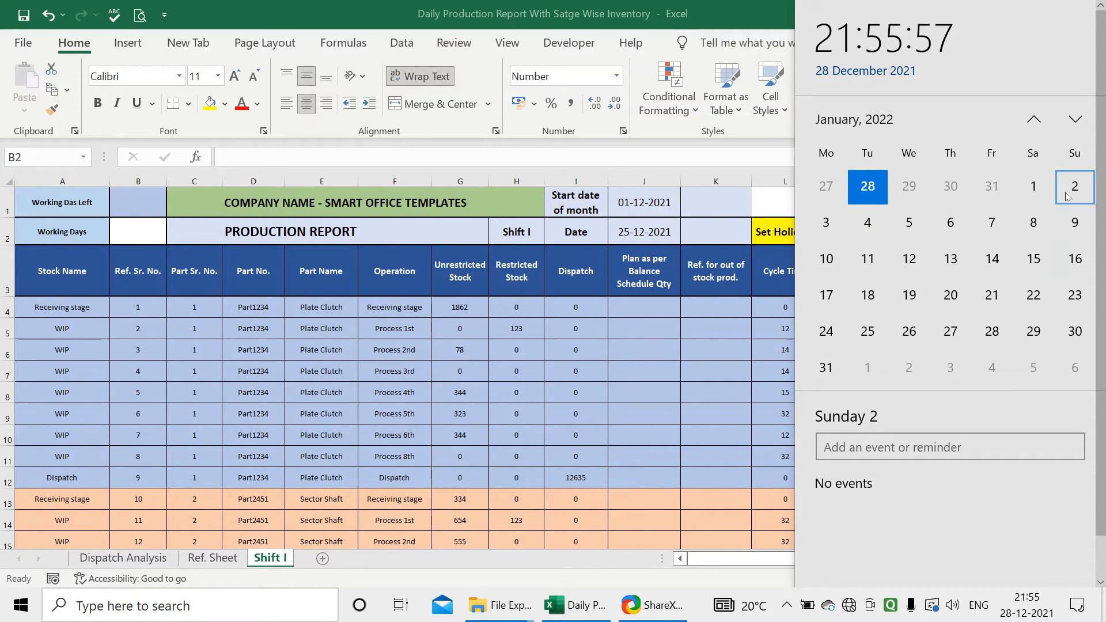
{"action": "left_click", "coordinate": [1075, 259]}
{"action": "left_click", "coordinate": [1080, 298]}
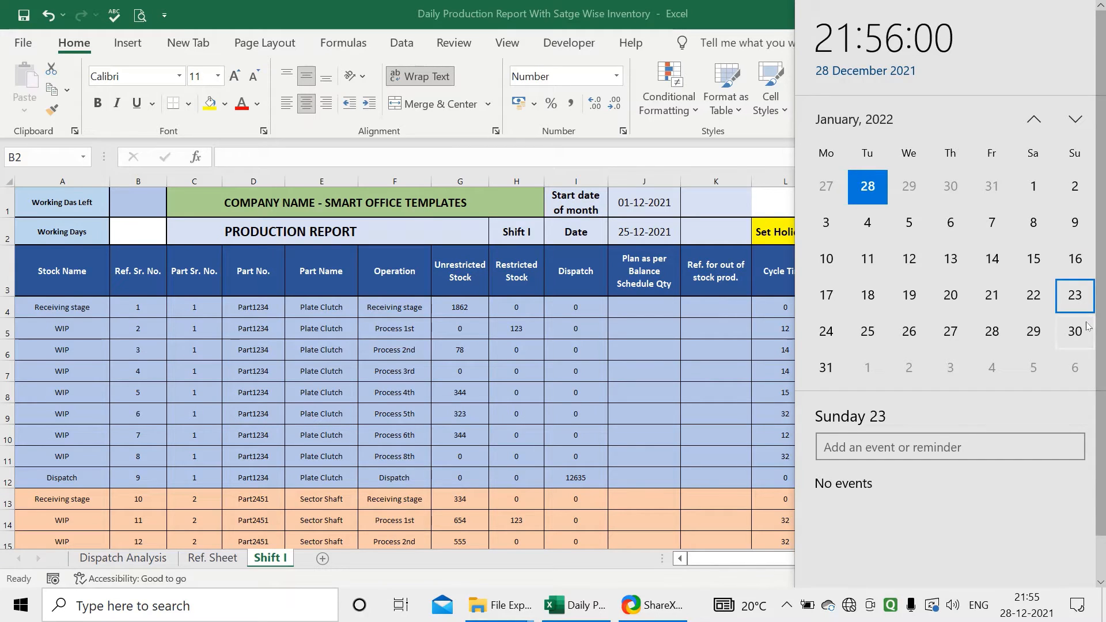
{"action": "left_click", "coordinate": [1083, 337]}
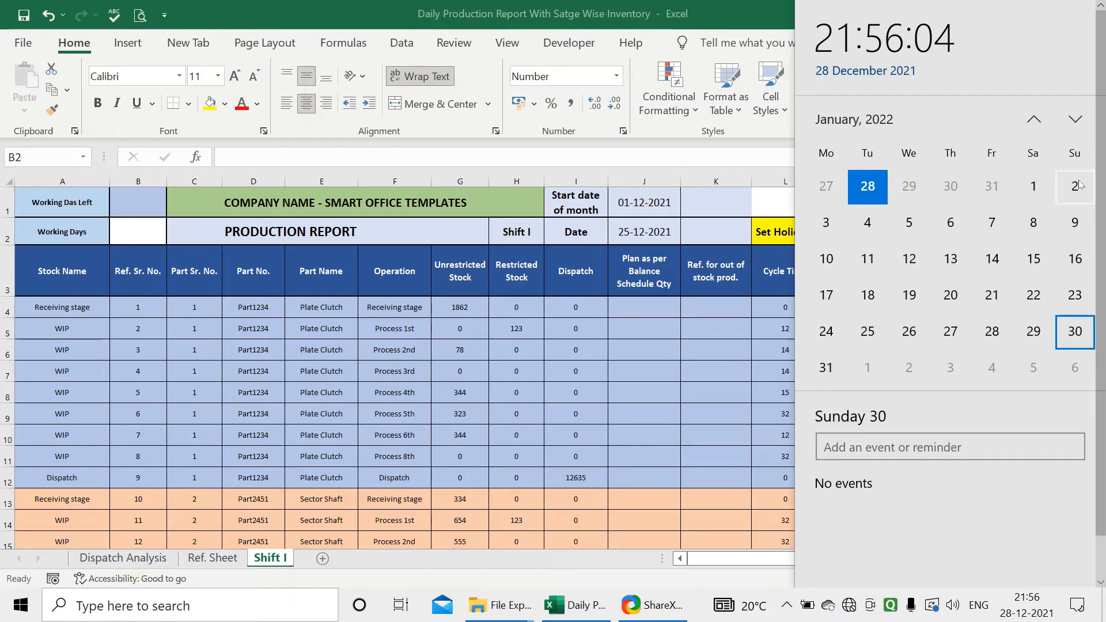
Step: Enter the Set Holidays dates 02-01-2022, 09-01-2022, 16-01-2022 and 23-01-2022 in M2 to P2 of the Shift I sheet
{"action": "left_click", "coordinate": [790, 231]}
{"action": "left_click", "coordinate": [844, 241]}
{"action": "type", "text": "02-01-2022"}
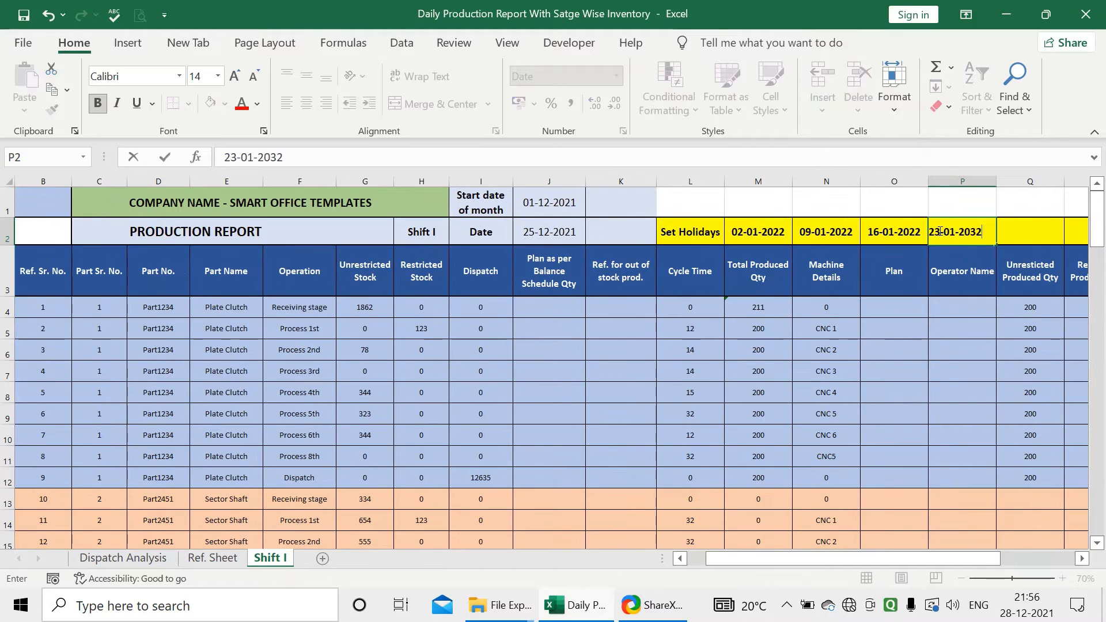
{"action": "key", "text": "BackSpace"}
{"action": "key", "text": "BackSpace"}
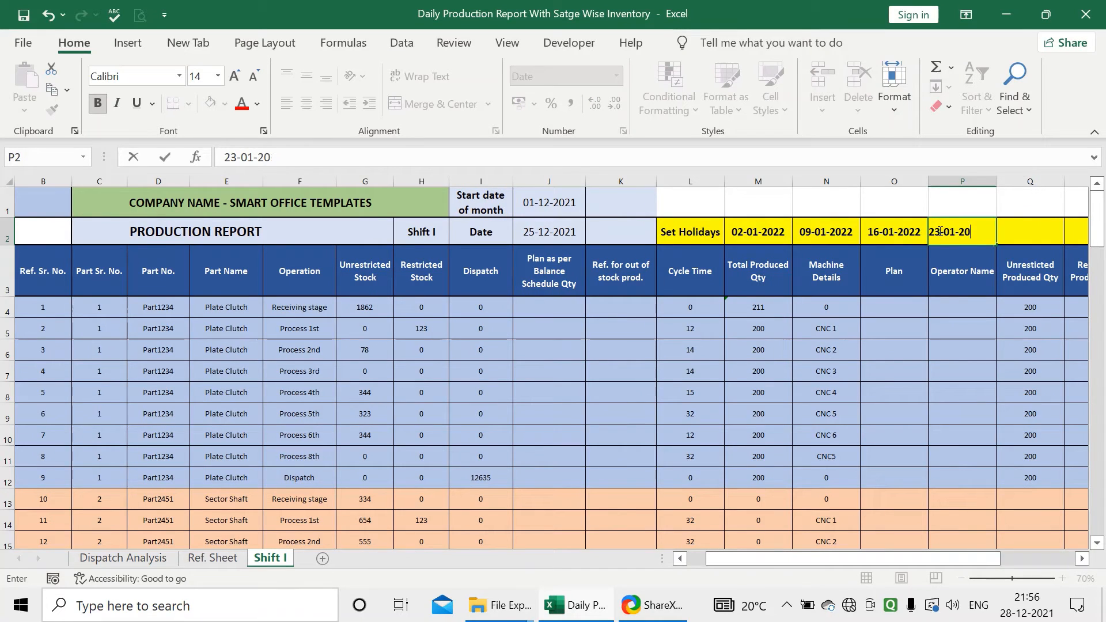
{"action": "type", "text": "22"}
{"action": "key", "text": "Tab"}
Step: Add the holidays 26-01-2022 in Q2 and 30-01-2022 in R2, and check the Set Holidays row from M2 to R2
{"action": "type", "text": "26"}
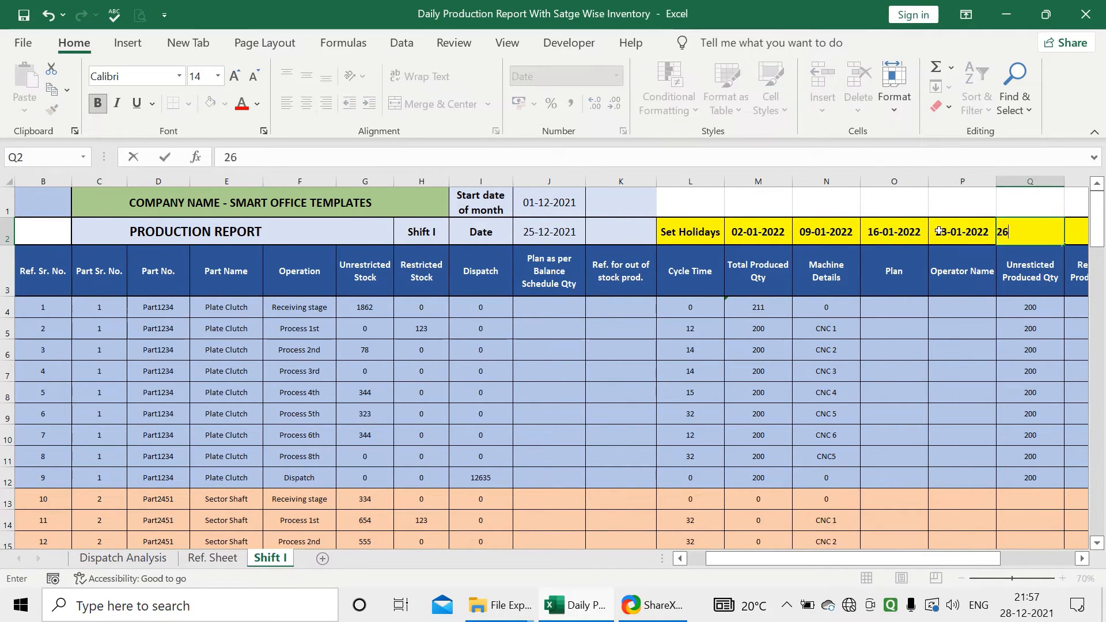
{"action": "key", "text": "BackSpace"}
{"action": "type", "text": "-01-2022"}
{"action": "key", "text": "Tab"}
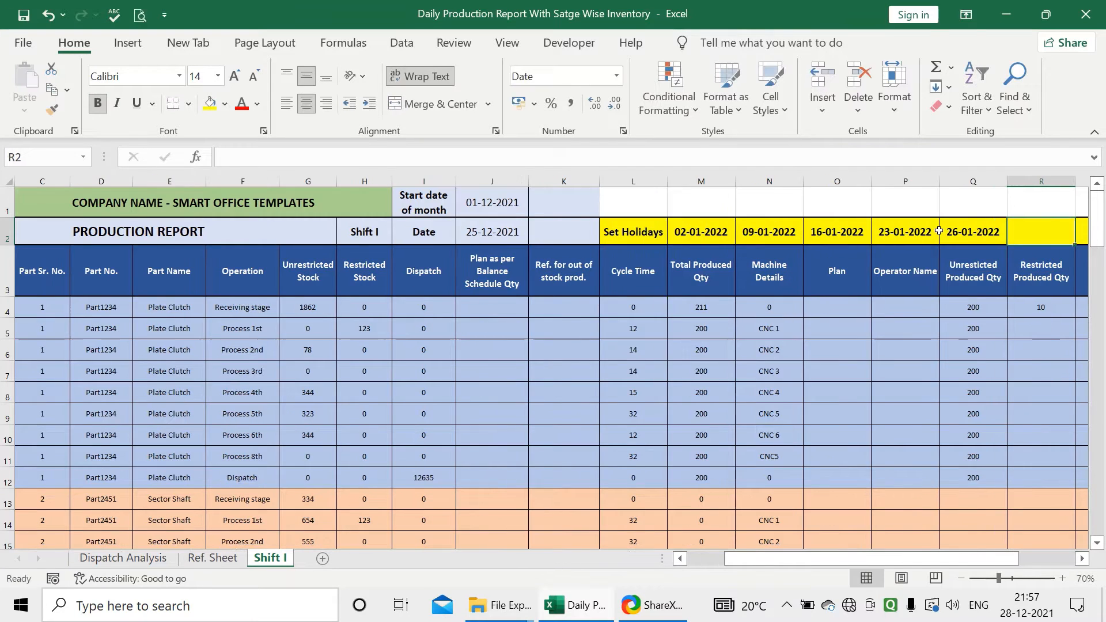
{"action": "type", "text": "30-01-"}
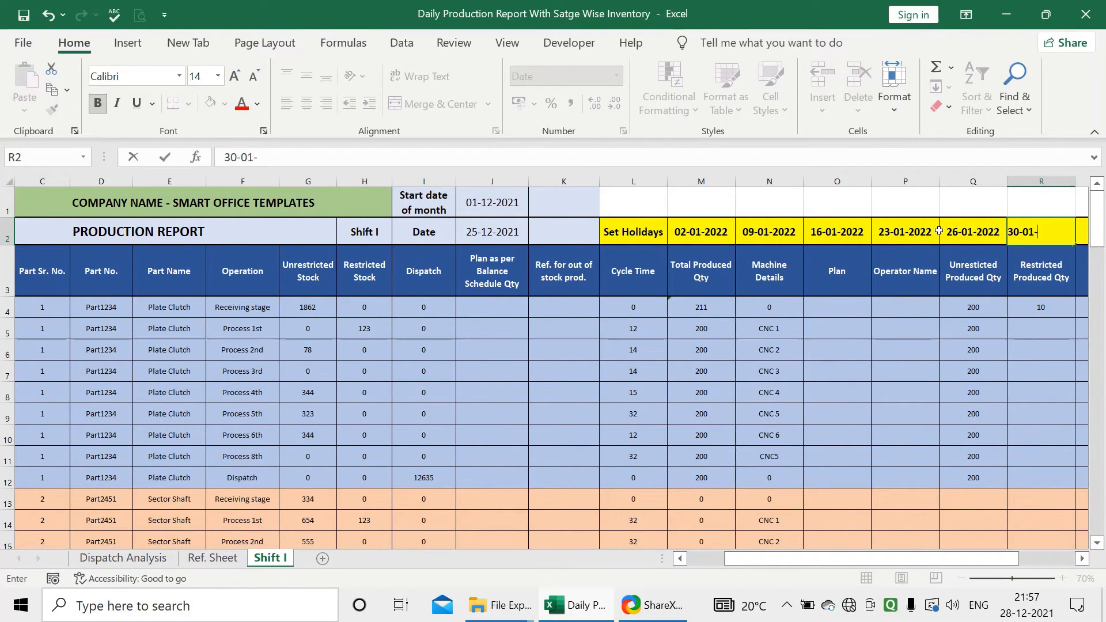
{"action": "type", "text": "2022"}
{"action": "key", "text": "Return"}
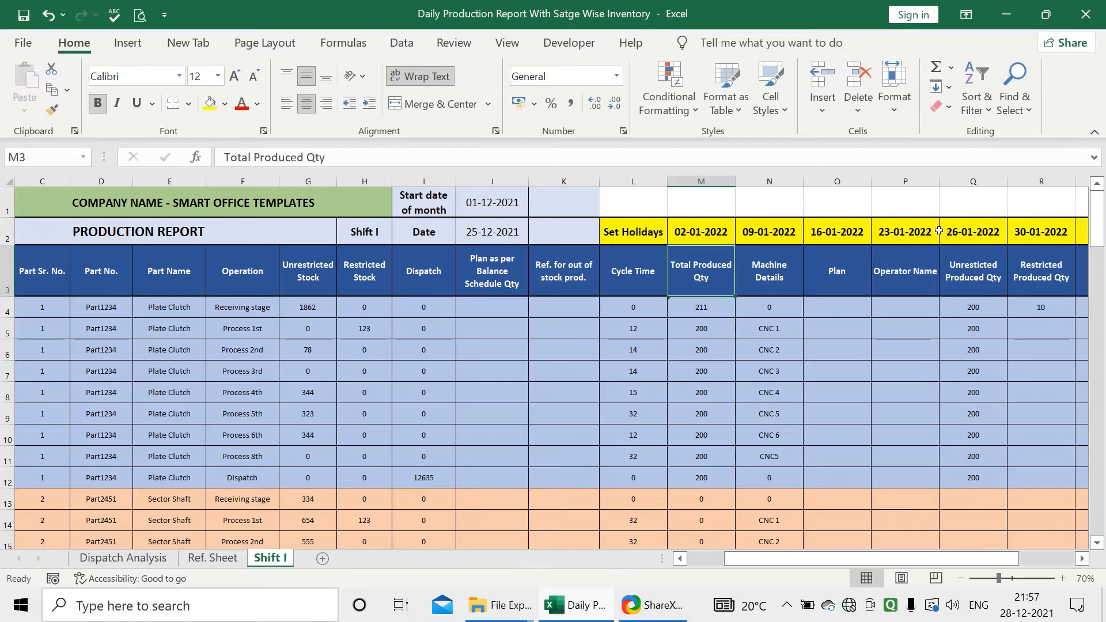
{"action": "left_click_drag", "start_coordinate": [691, 230], "coordinate": [1033, 240]}
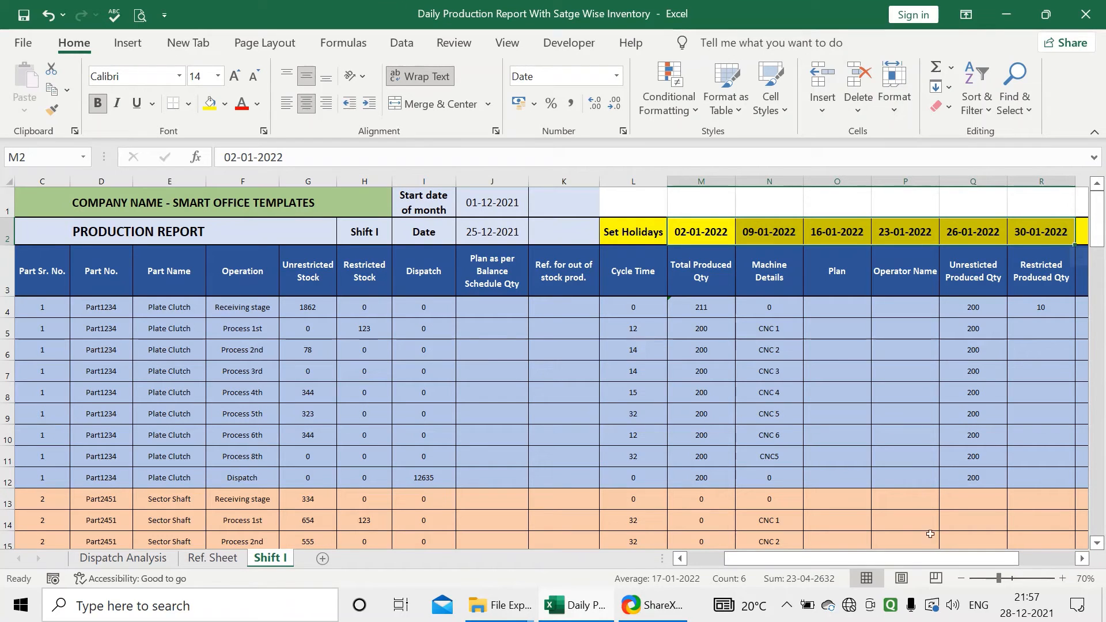
{"action": "left_click_drag", "start_coordinate": [899, 558], "coordinate": [863, 532]}
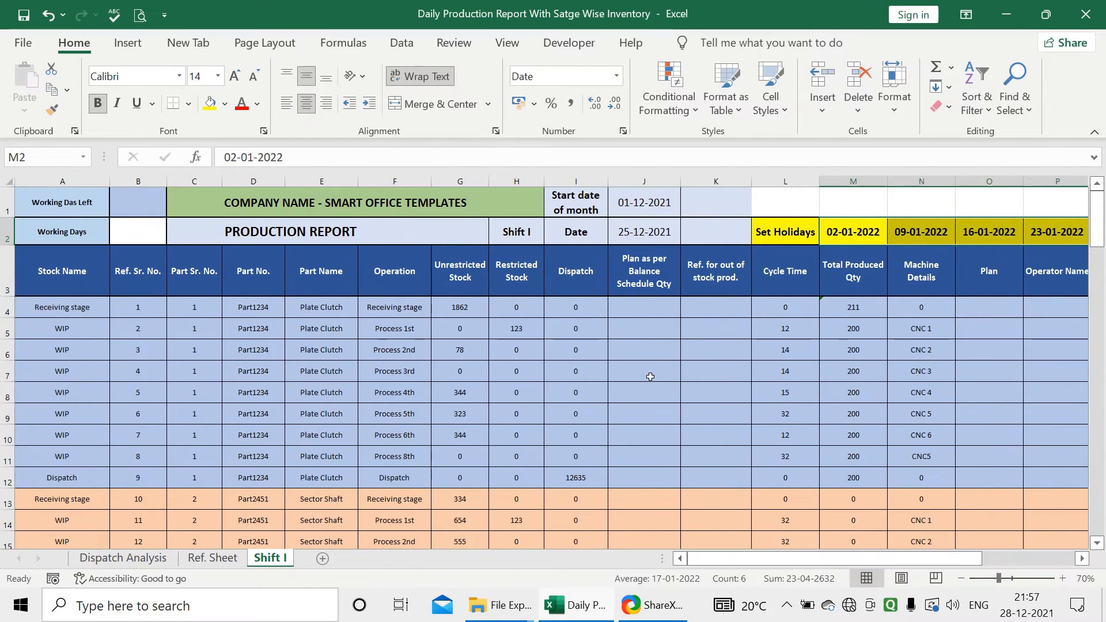
Step: Enter the formula =EOMONTH(J1,0) in the Working Days cell B2 of the Shift I sheet
{"action": "left_click", "coordinate": [123, 236]}
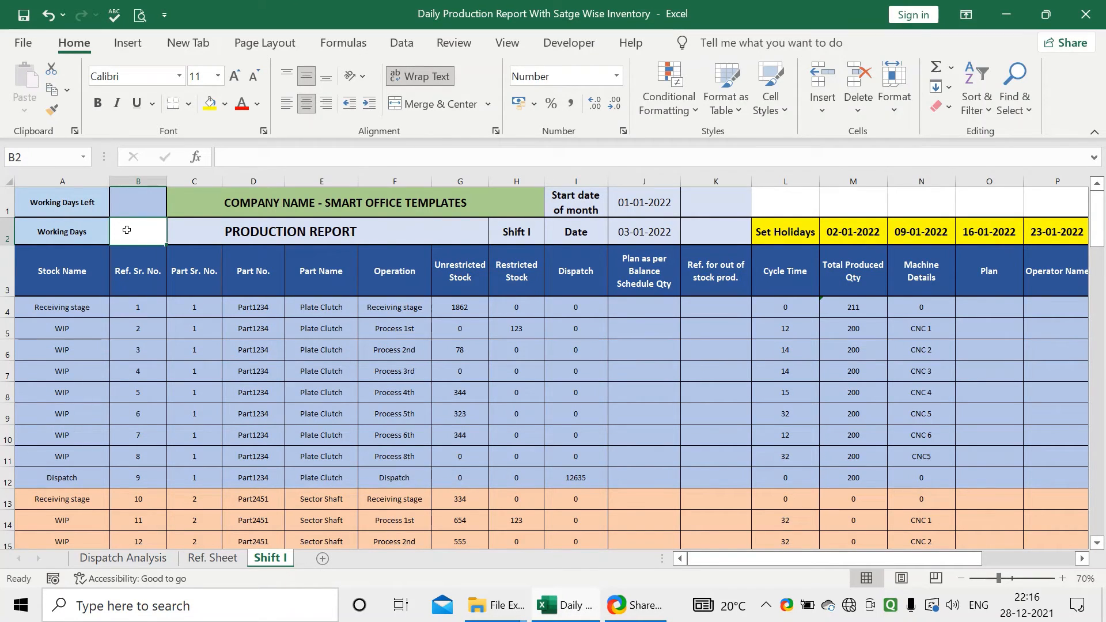
{"action": "type", "text": "="}
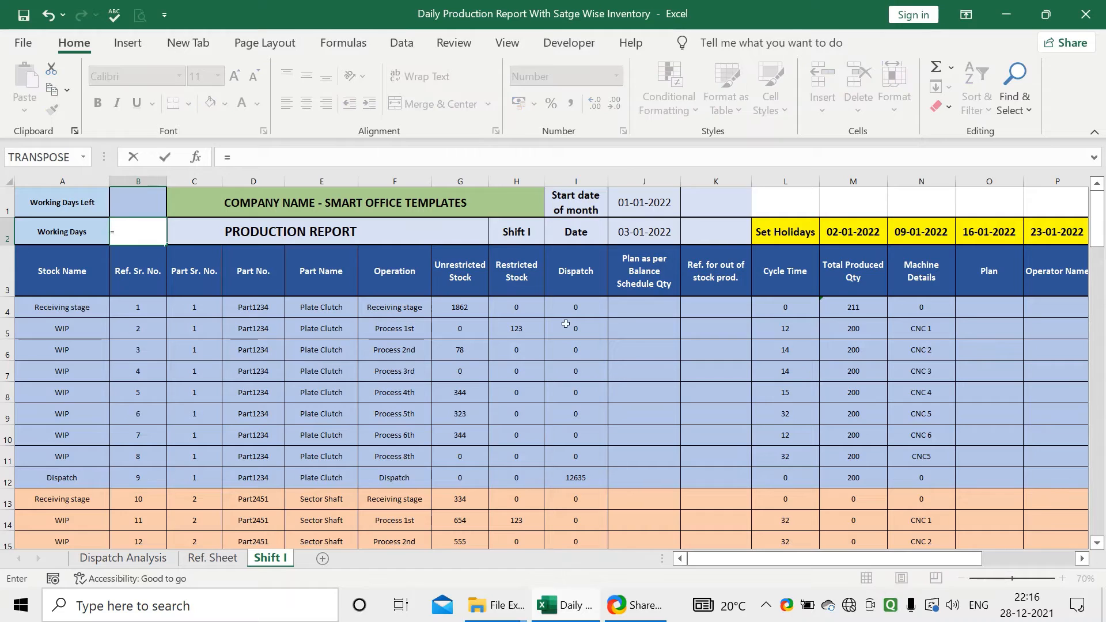
{"action": "type", "text": "eo"}
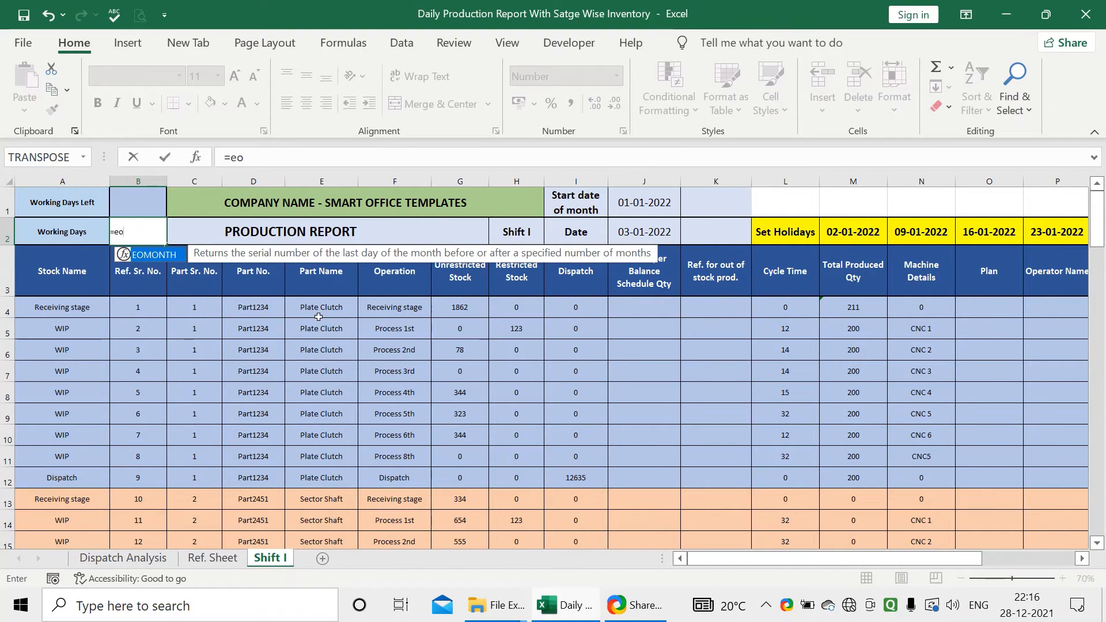
{"action": "double_click", "coordinate": [154, 254]}
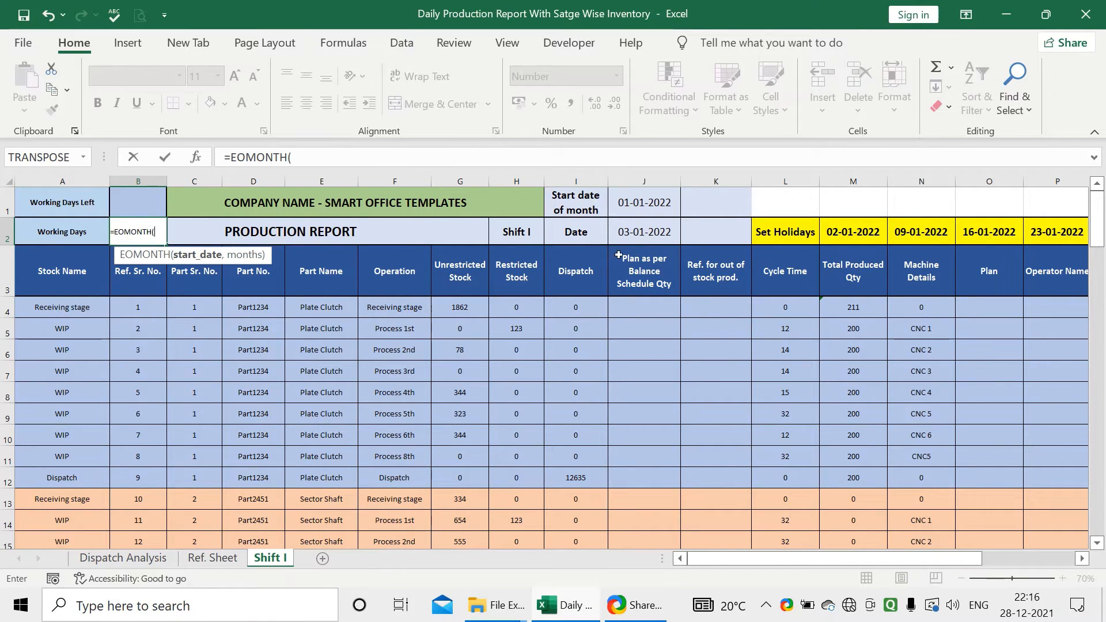
{"action": "left_click", "coordinate": [629, 212]}
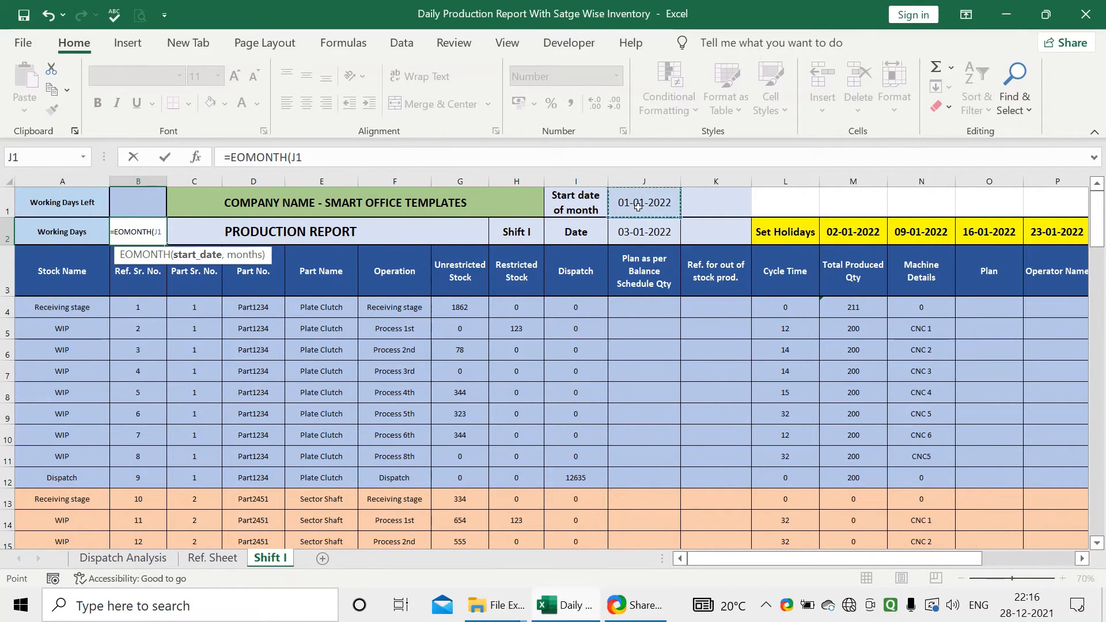
{"action": "type", "text": ","}
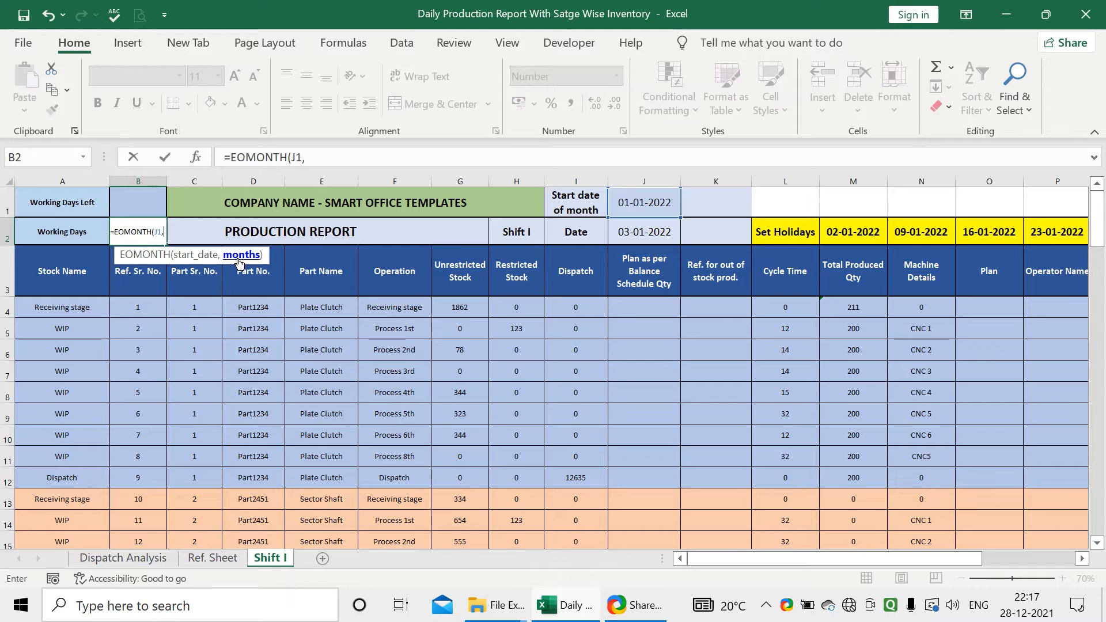
{"action": "type", "text": "0"}
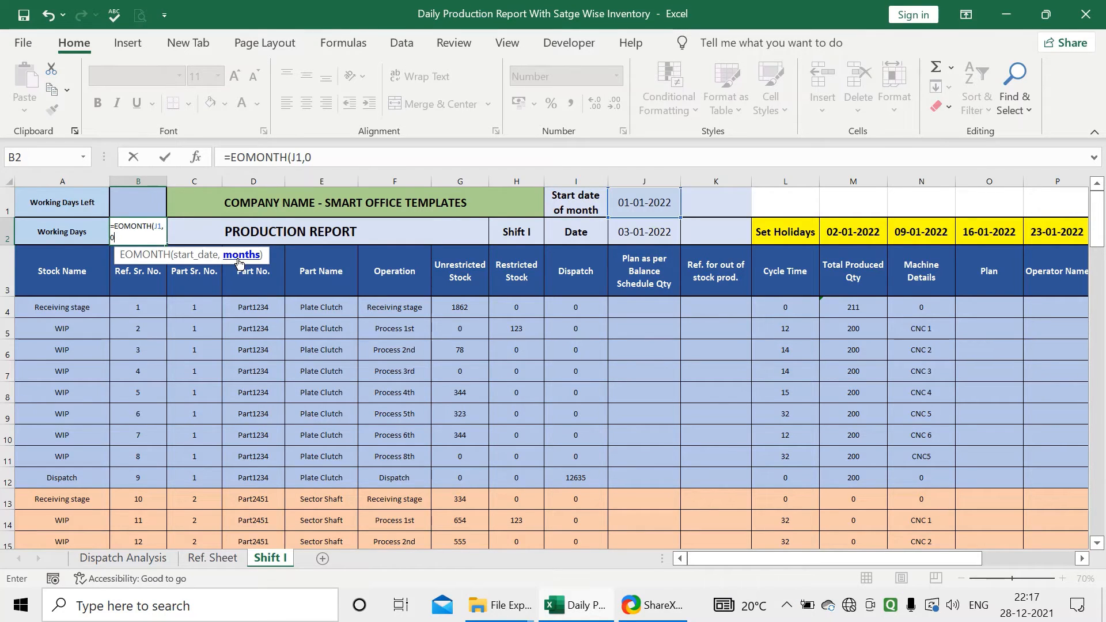
{"action": "type", "text": ")"}
{"action": "key", "text": "Return"}
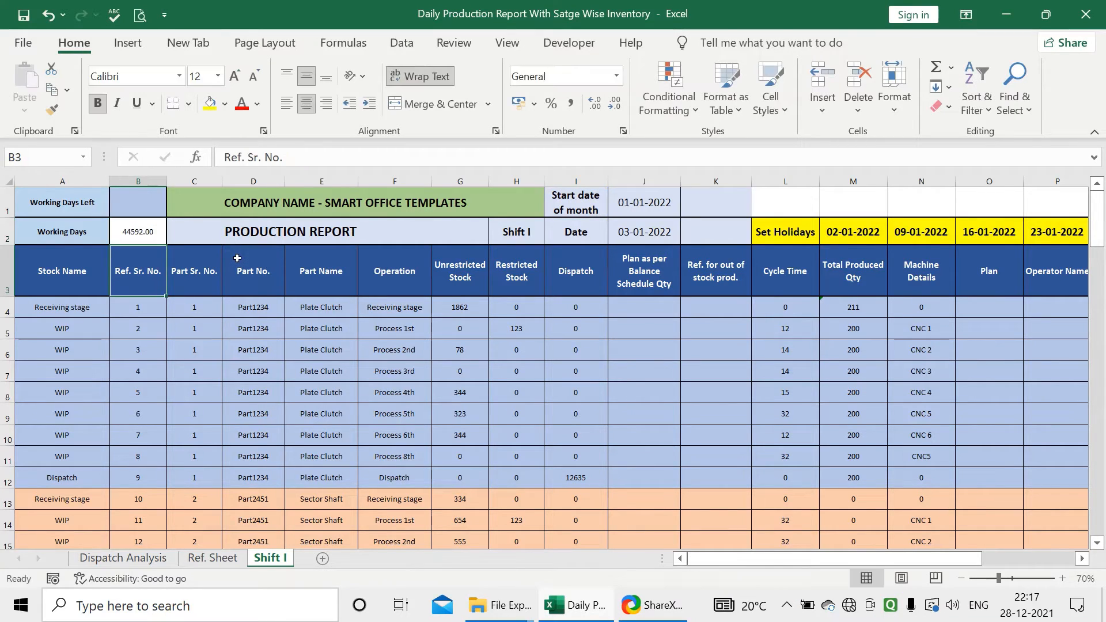
Step: Format the Working Days cell B2 as Short Date
{"action": "left_click", "coordinate": [134, 230]}
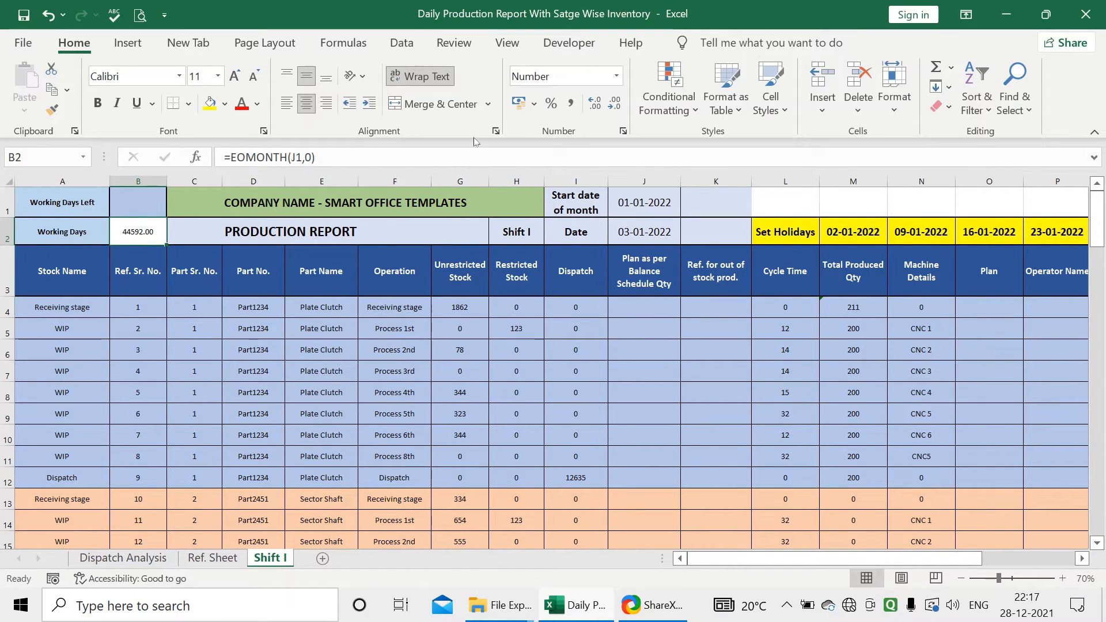
{"action": "left_click", "coordinate": [616, 76]}
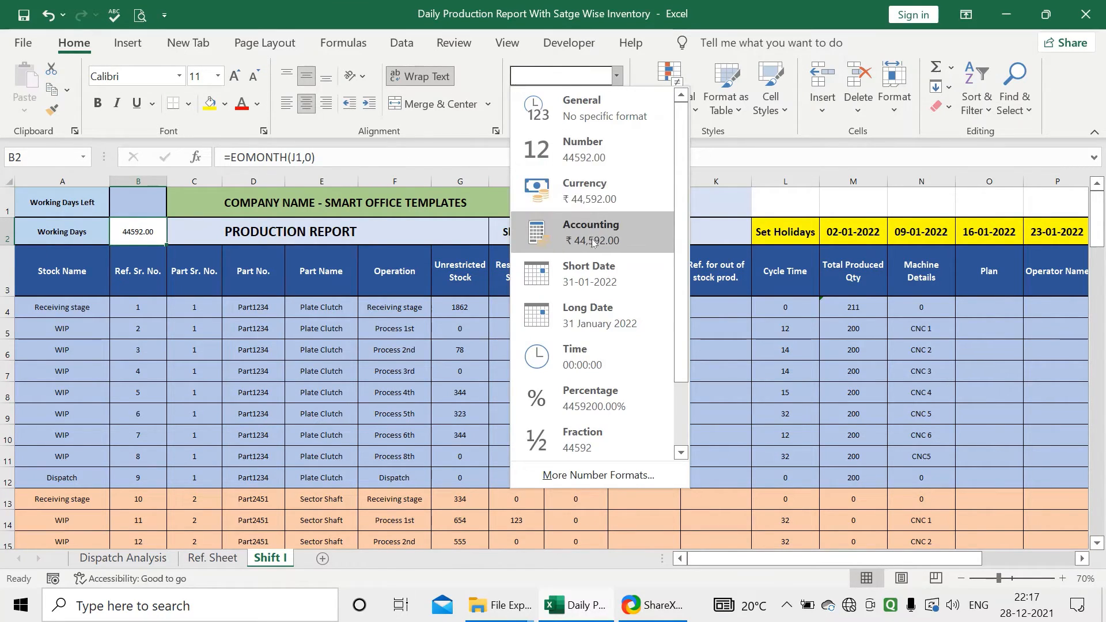
{"action": "left_click", "coordinate": [587, 273]}
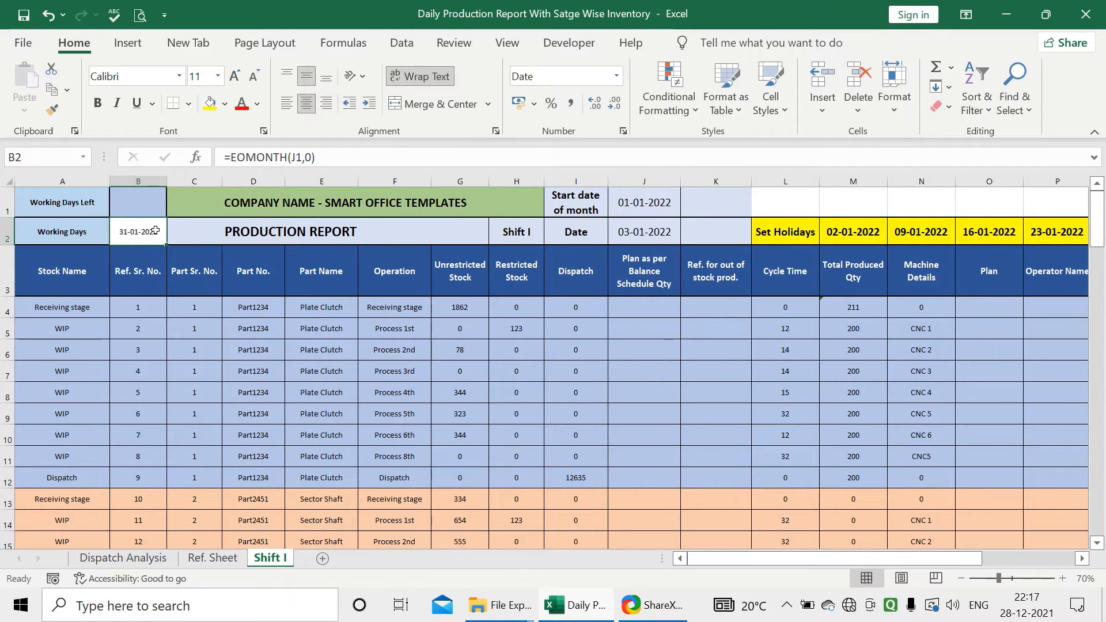
Step: Extend the B2 formula to =EOMONTH(J1,0)-J1 and format the cell as Number
{"action": "left_click", "coordinate": [331, 156]}
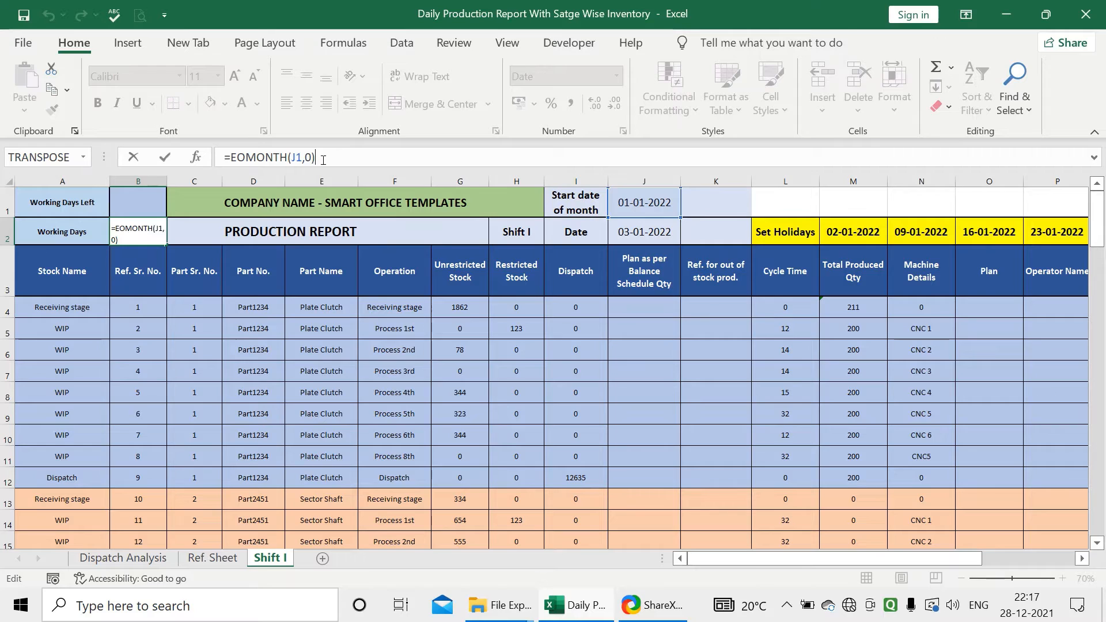
{"action": "type", "text": "-"}
{"action": "left_click", "coordinate": [622, 209]}
{"action": "key", "text": "Return"}
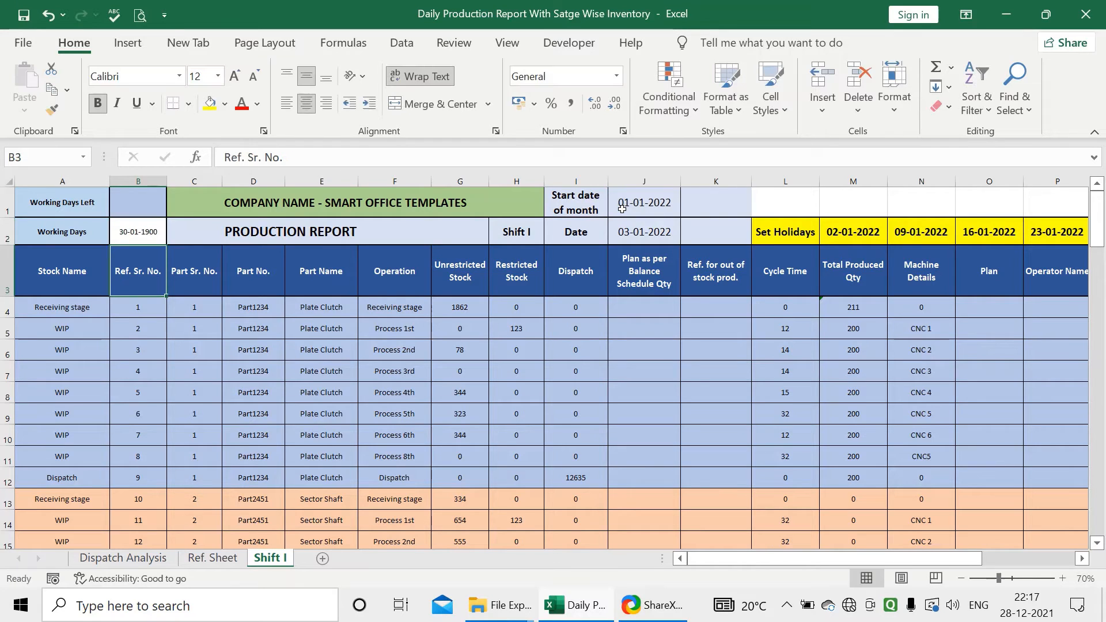
{"action": "left_click", "coordinate": [144, 229]}
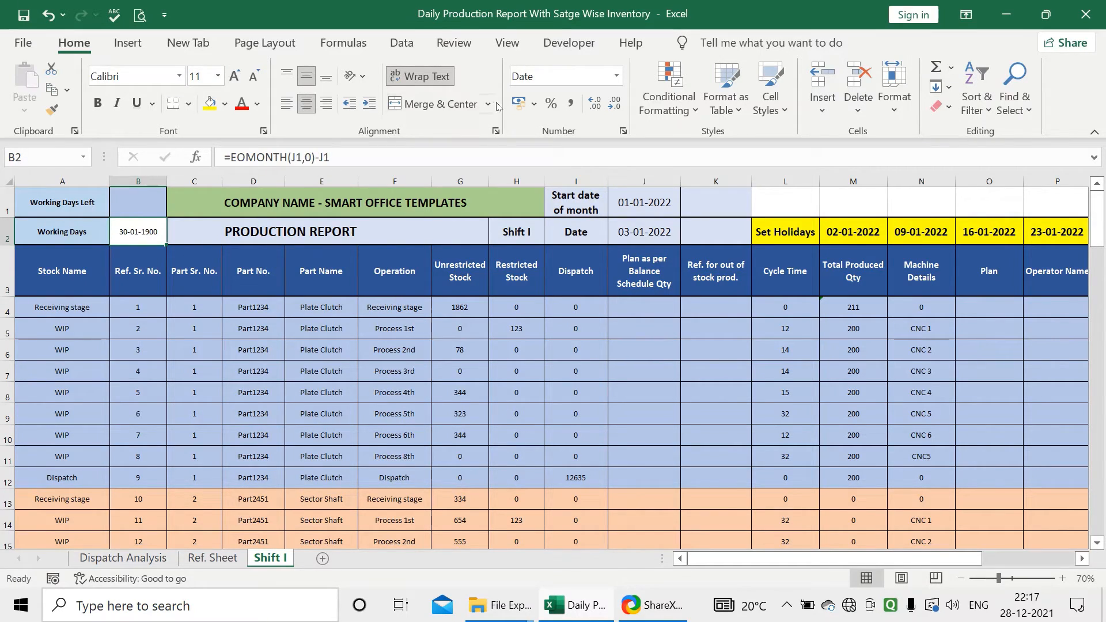
{"action": "left_click", "coordinate": [616, 76]}
{"action": "left_click", "coordinate": [607, 151]}
Step: Add 1 to the Working Days formula in B2 so it reads =EOMONTH(J1,0)-J1+1
{"action": "left_click", "coordinate": [69, 236]}
{"action": "left_click", "coordinate": [129, 238]}
{"action": "left_click", "coordinate": [346, 159]}
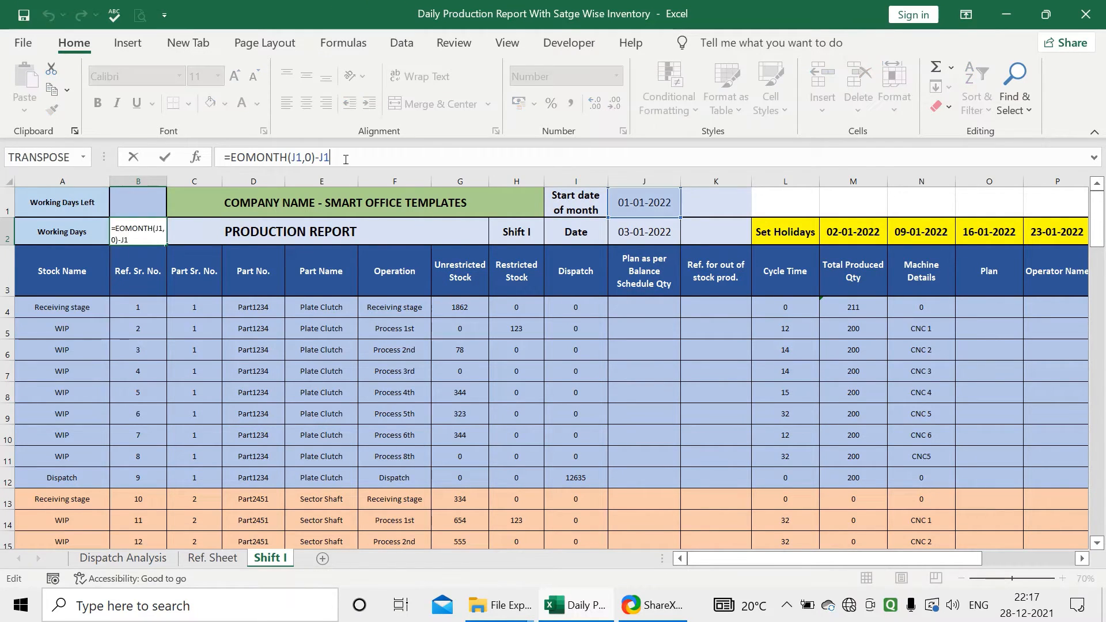
{"action": "type", "text": "+1"}
{"action": "key", "text": "Return"}
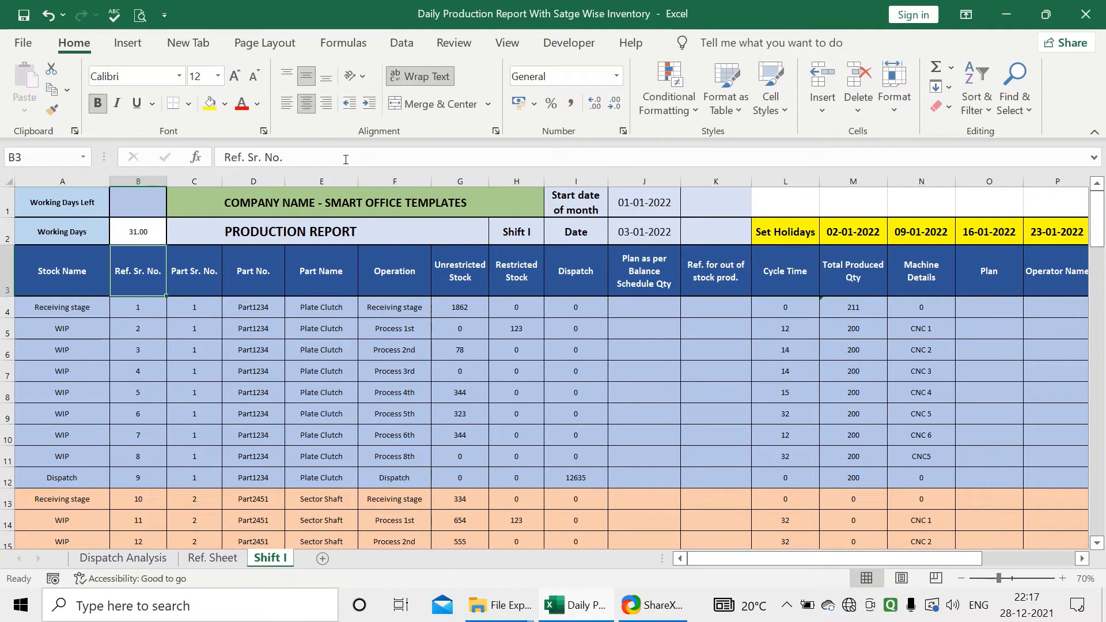
{"action": "key", "text": "Up"}
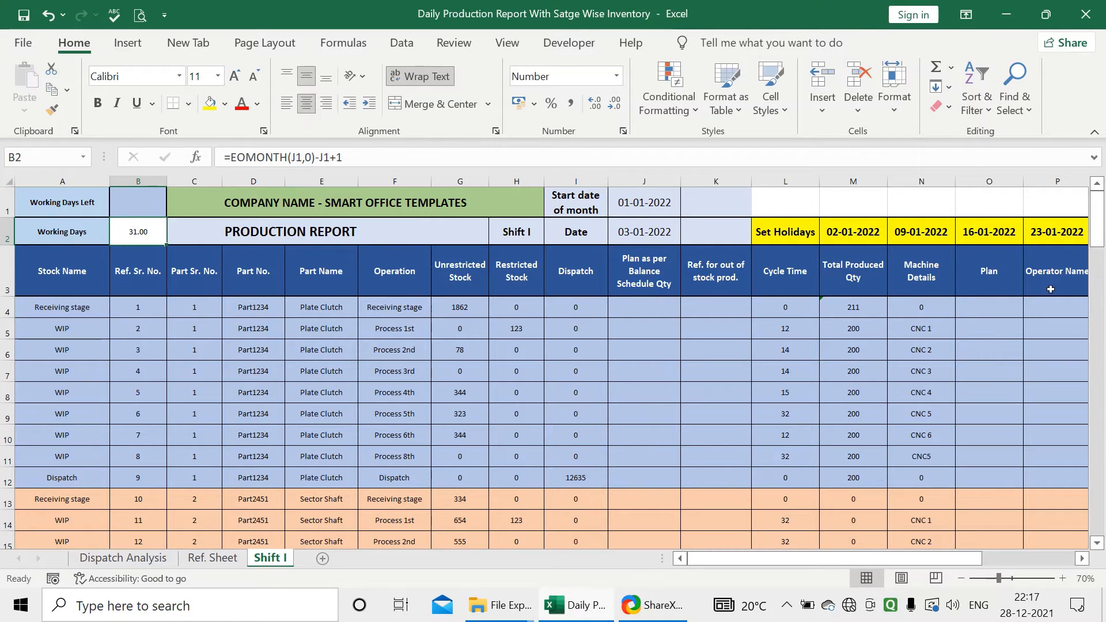
Step: Subtract the Set Holidays count from the Working Days formula in B2, making it =EOMONTH(J1,0)-J1+1-COUNTA(M2:U2)
{"action": "left_click_drag", "start_coordinate": [854, 228], "coordinate": [980, 232]}
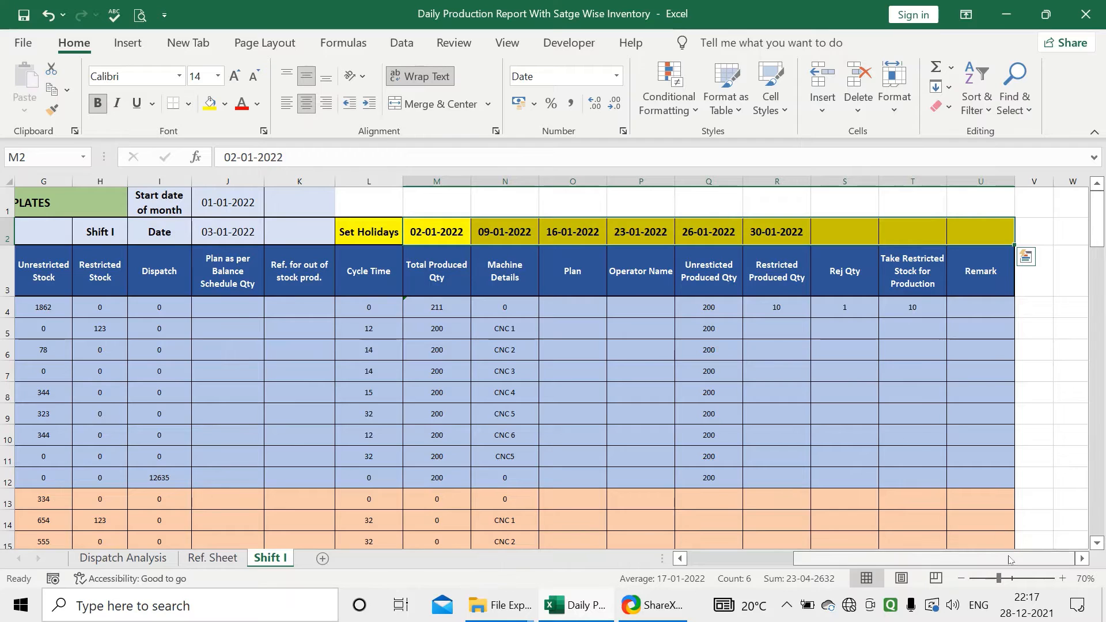
{"action": "left_click_drag", "start_coordinate": [1008, 558], "coordinate": [886, 520]}
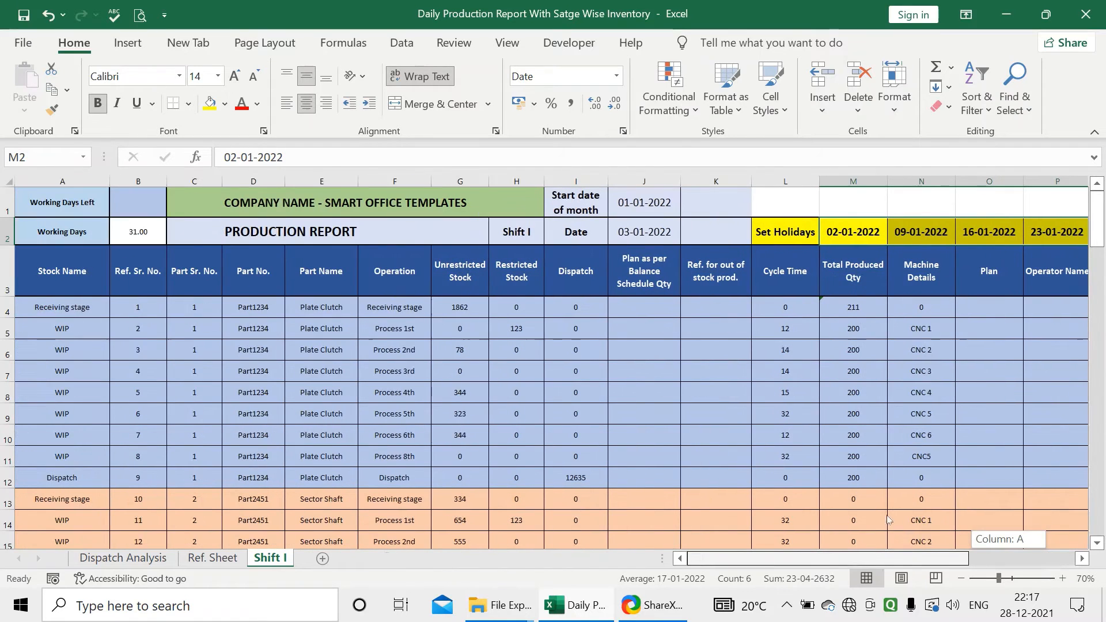
{"action": "left_click", "coordinate": [145, 226]}
{"action": "left_click", "coordinate": [346, 157]}
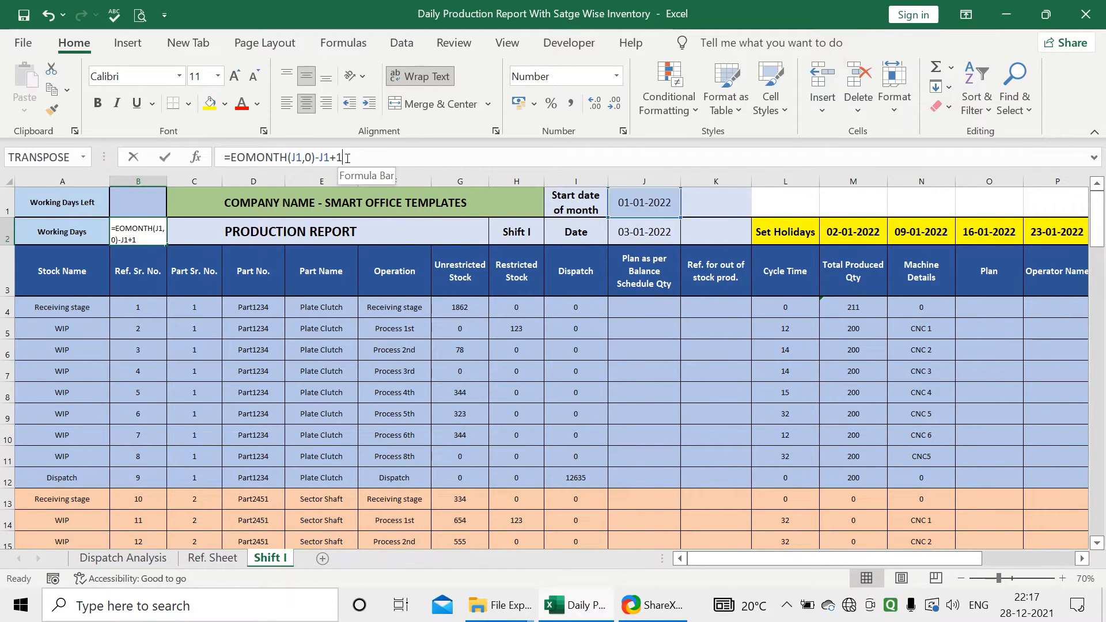
{"action": "type", "text": "-"}
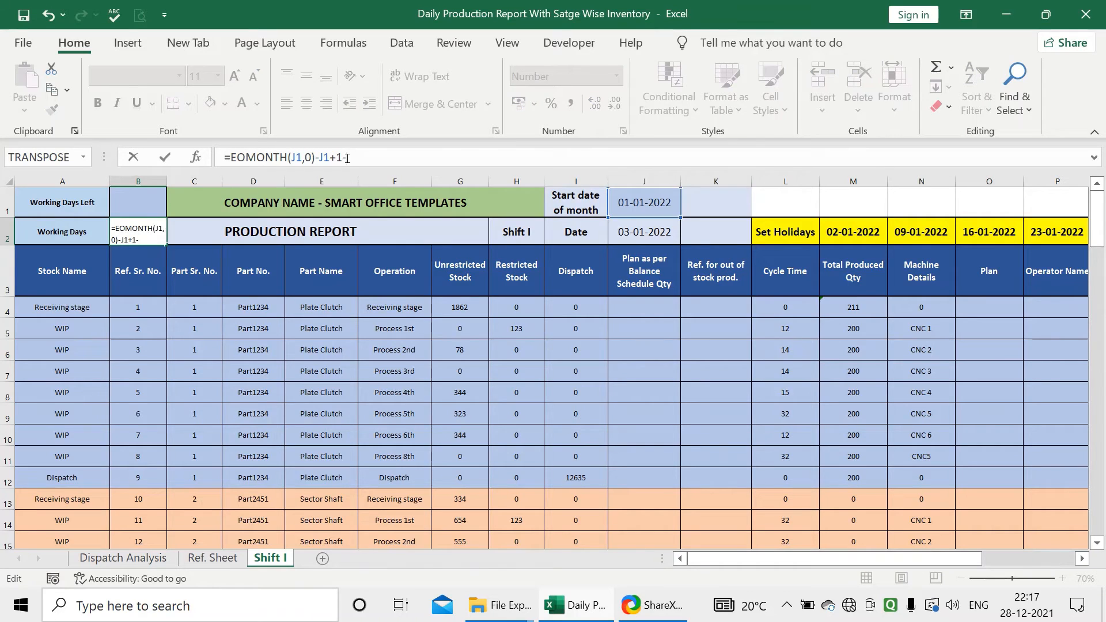
{"action": "type", "text": "count"}
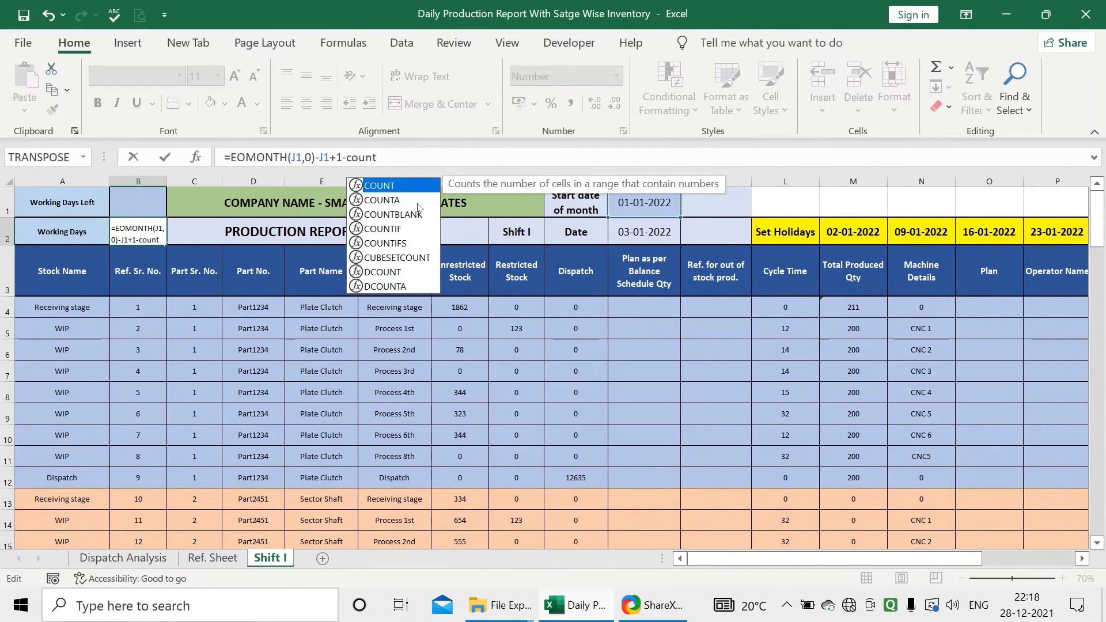
{"action": "double_click", "coordinate": [388, 201]}
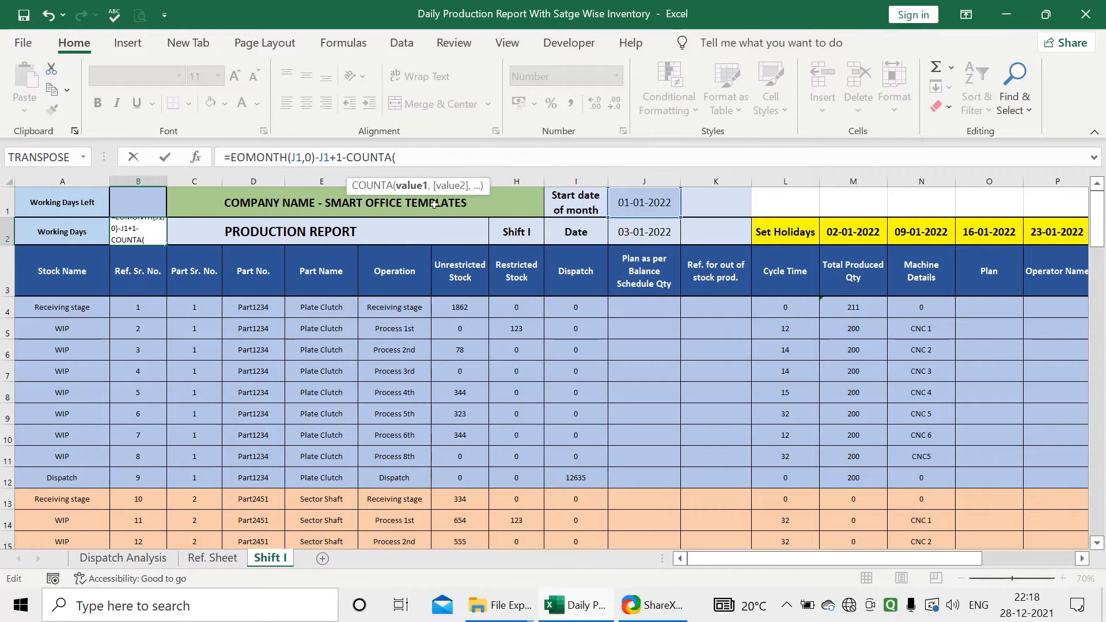
{"action": "left_click", "coordinate": [831, 236]}
{"action": "left_click_drag", "start_coordinate": [897, 238], "coordinate": [1099, 229]}
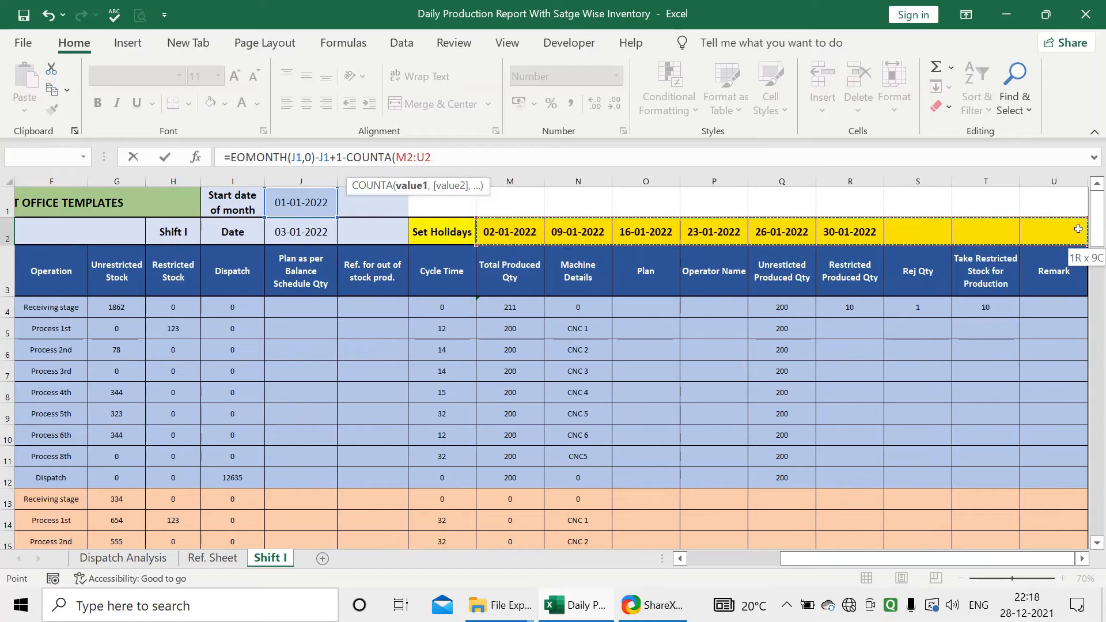
{"action": "left_click_drag", "start_coordinate": [1080, 229], "coordinate": [956, 222]}
{"action": "key", "text": "Return"}
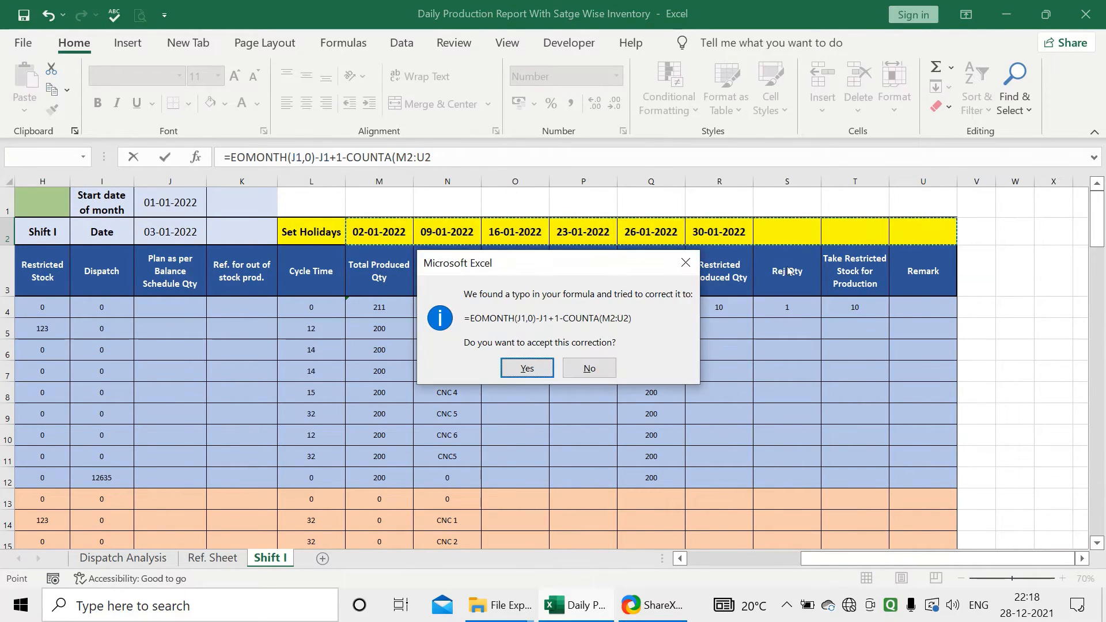
{"action": "left_click", "coordinate": [527, 368]}
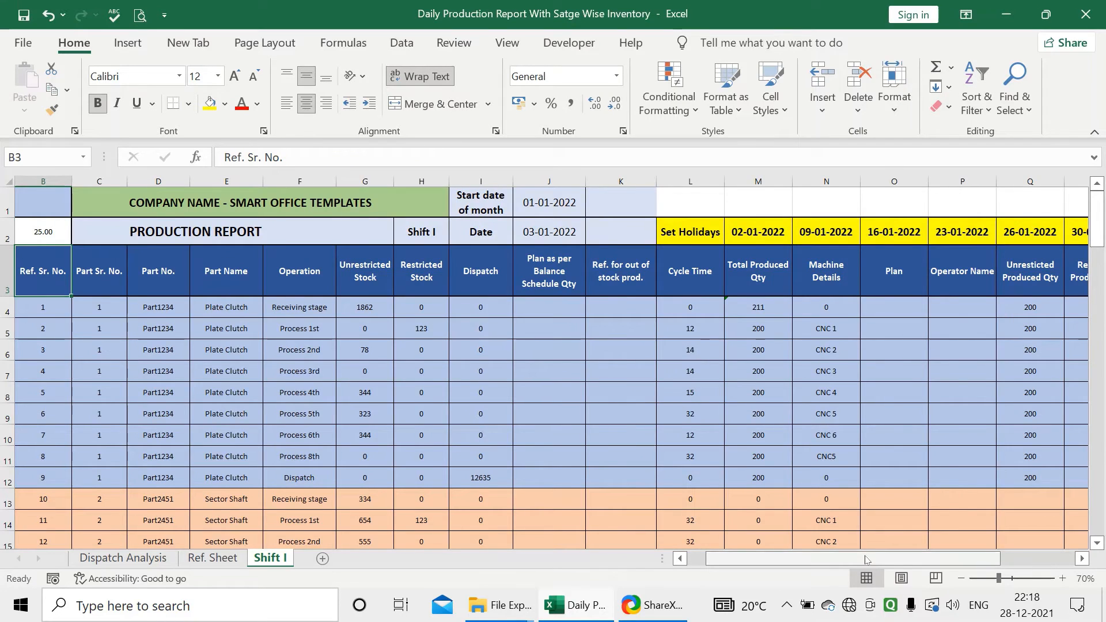
Step: Check the Working Days result in B2 against the dates in the Set Holidays row
{"action": "left_click_drag", "start_coordinate": [866, 559], "coordinate": [849, 559]}
{"action": "left_click", "coordinate": [143, 233]}
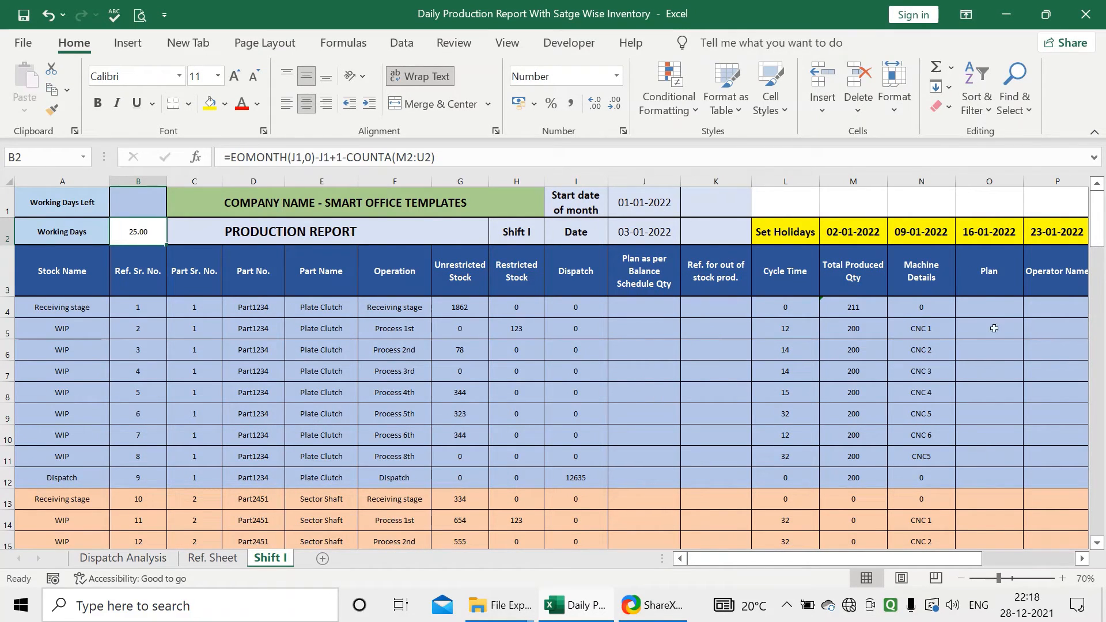
{"action": "left_click_drag", "start_coordinate": [931, 558], "coordinate": [969, 556]}
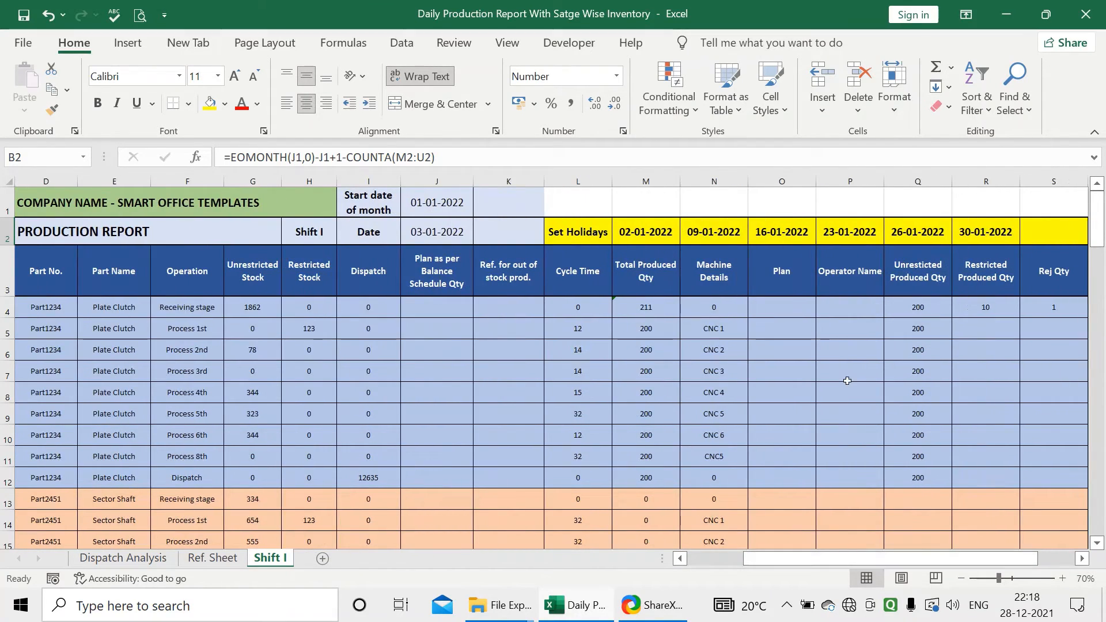
{"action": "left_click_drag", "start_coordinate": [657, 239], "coordinate": [959, 245]}
{"action": "left_click_drag", "start_coordinate": [978, 563], "coordinate": [922, 561]}
{"action": "left_click", "coordinate": [153, 226]}
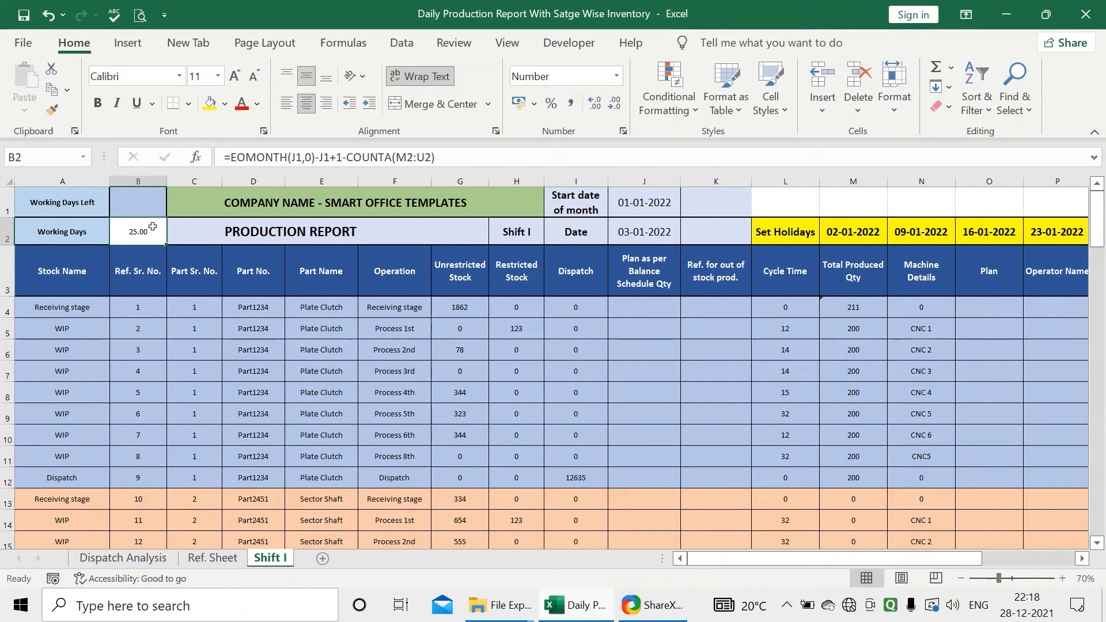
Step: Set the report Date in J2 to 01-01-2022
{"action": "left_click", "coordinate": [145, 196]}
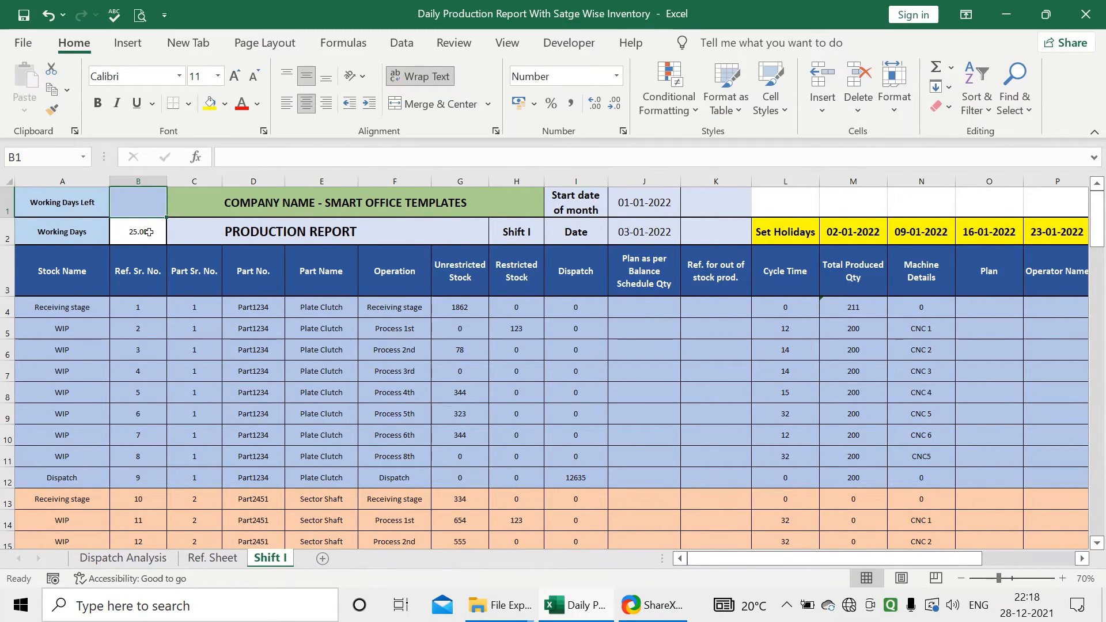
{"action": "left_click", "coordinate": [645, 235]}
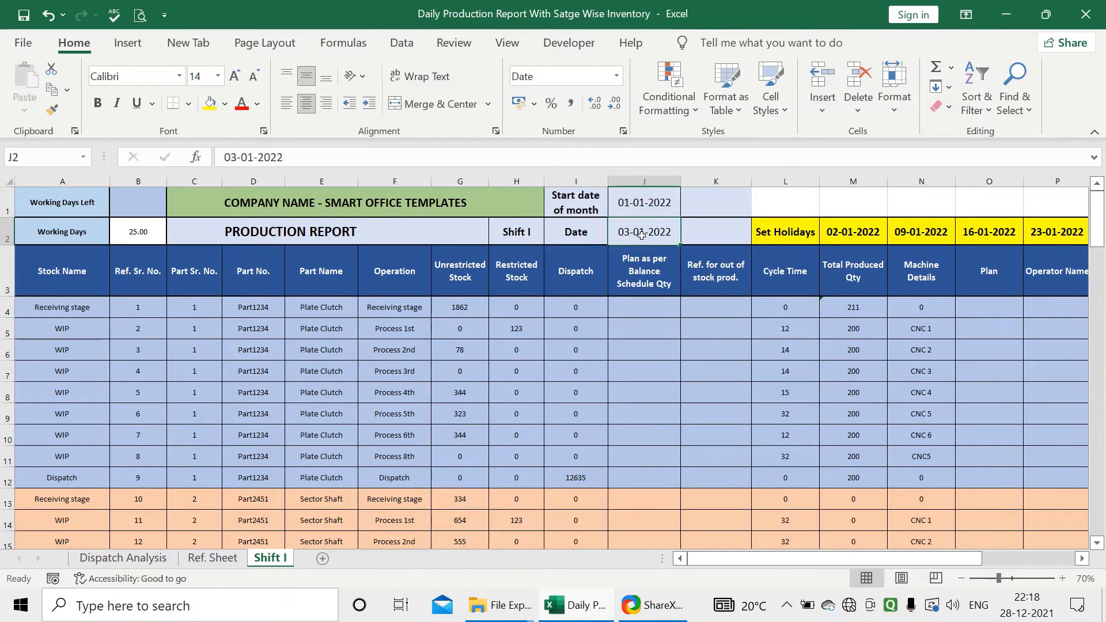
{"action": "type", "text": "01-01-2020"}
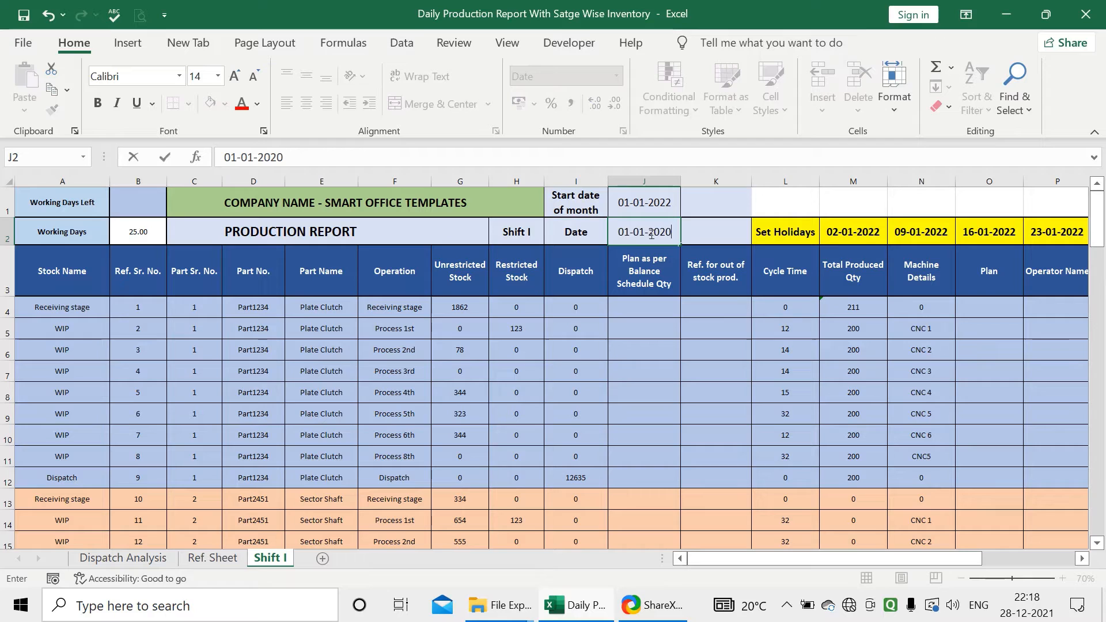
{"action": "key", "text": "BackSpace"}
{"action": "type", "text": "202"}
{"action": "key", "text": "Return"}
{"action": "left_click", "coordinate": [651, 234]}
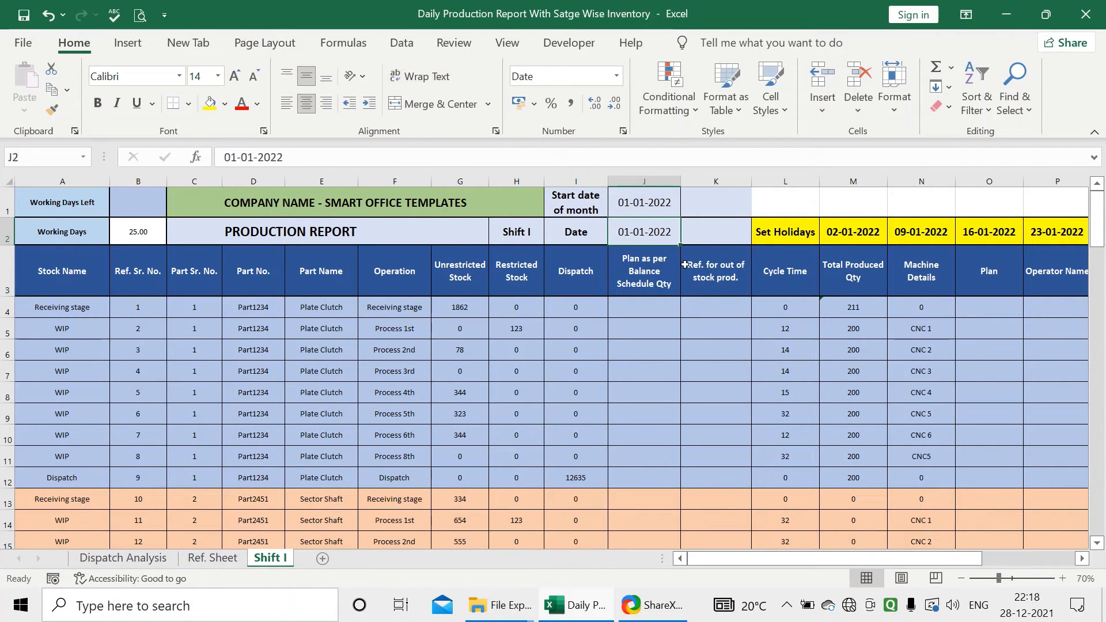
{"action": "left_click", "coordinate": [637, 284]}
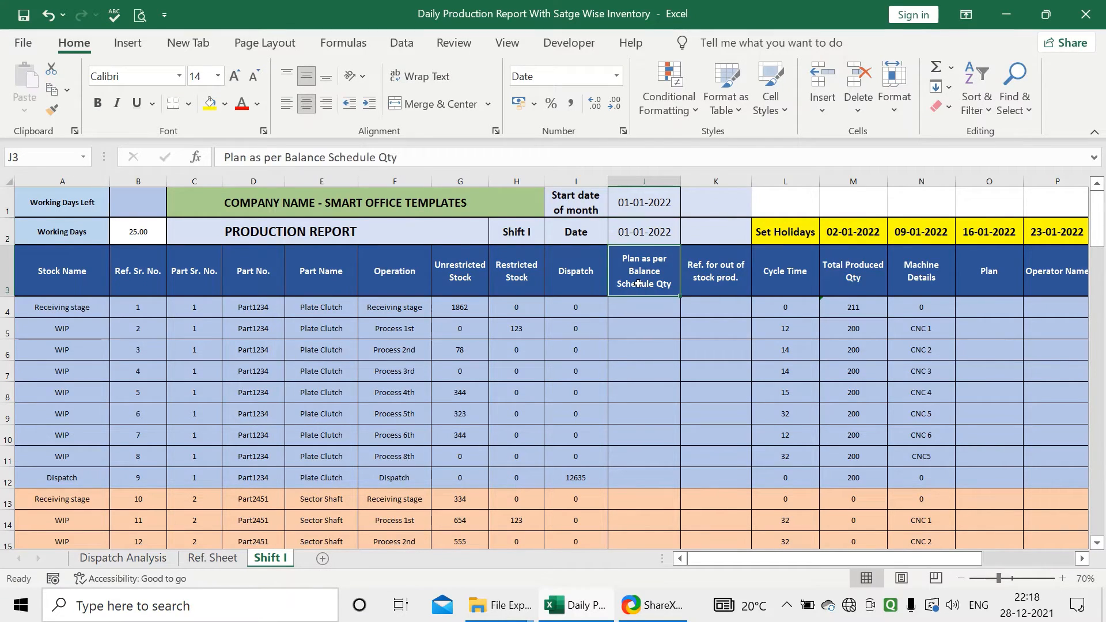
{"action": "left_click", "coordinate": [639, 236]}
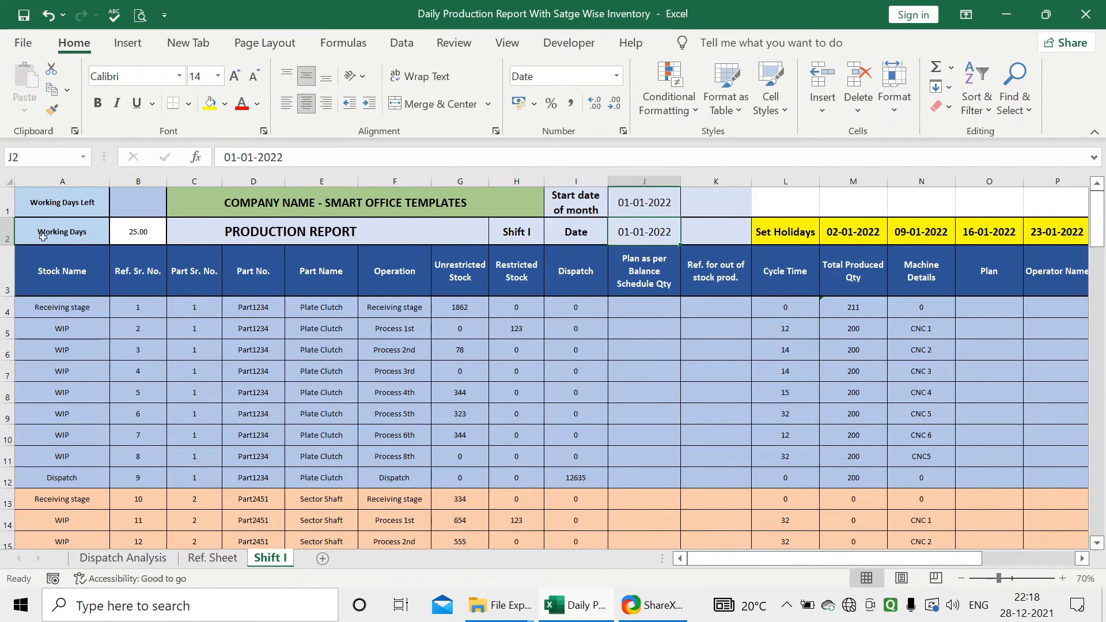
{"action": "left_click", "coordinate": [123, 237]}
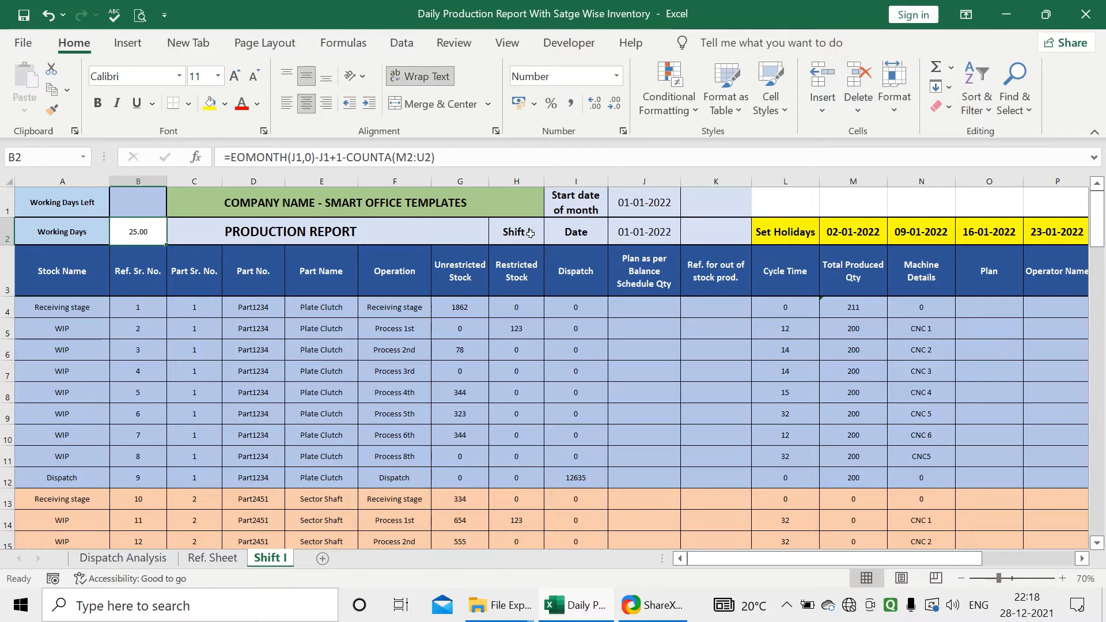
{"action": "left_click", "coordinate": [622, 236]}
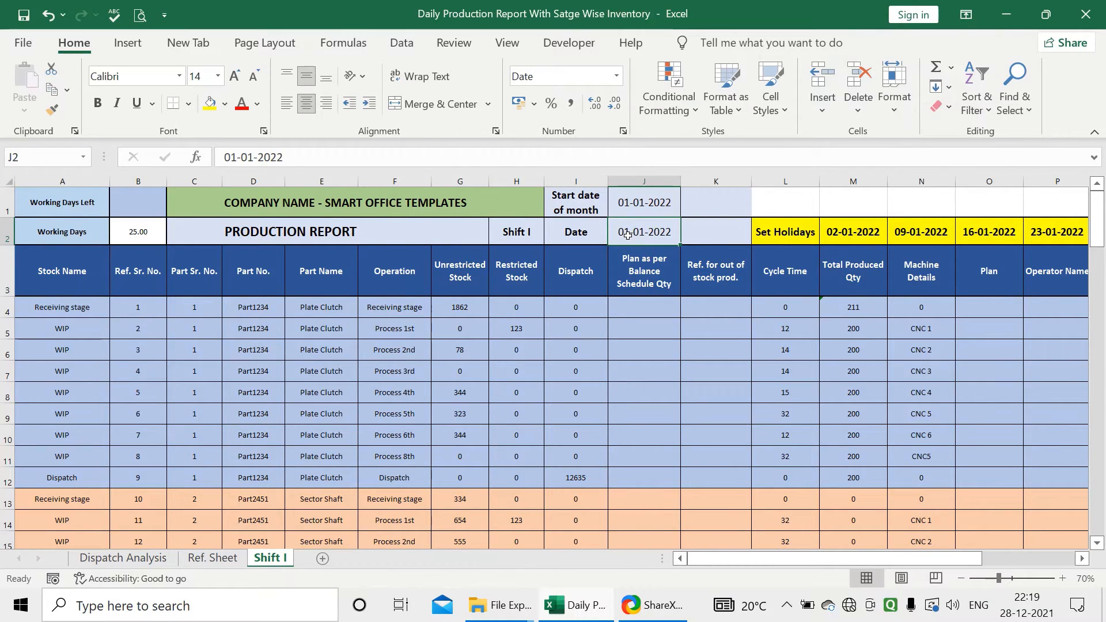
{"action": "left_click", "coordinate": [121, 241]}
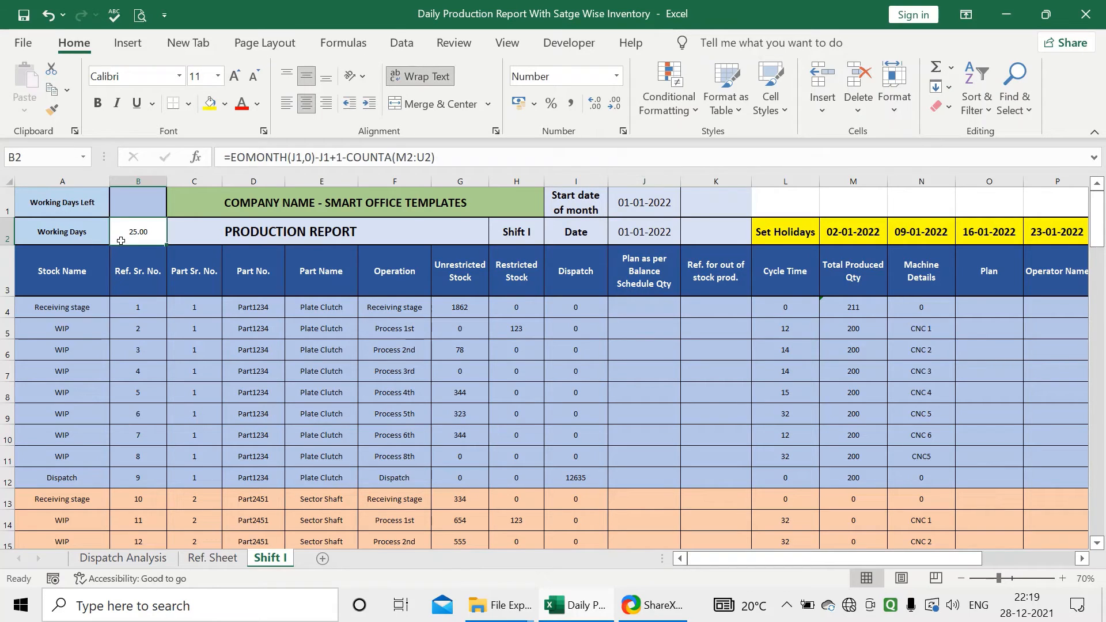
{"action": "left_click", "coordinate": [137, 207]}
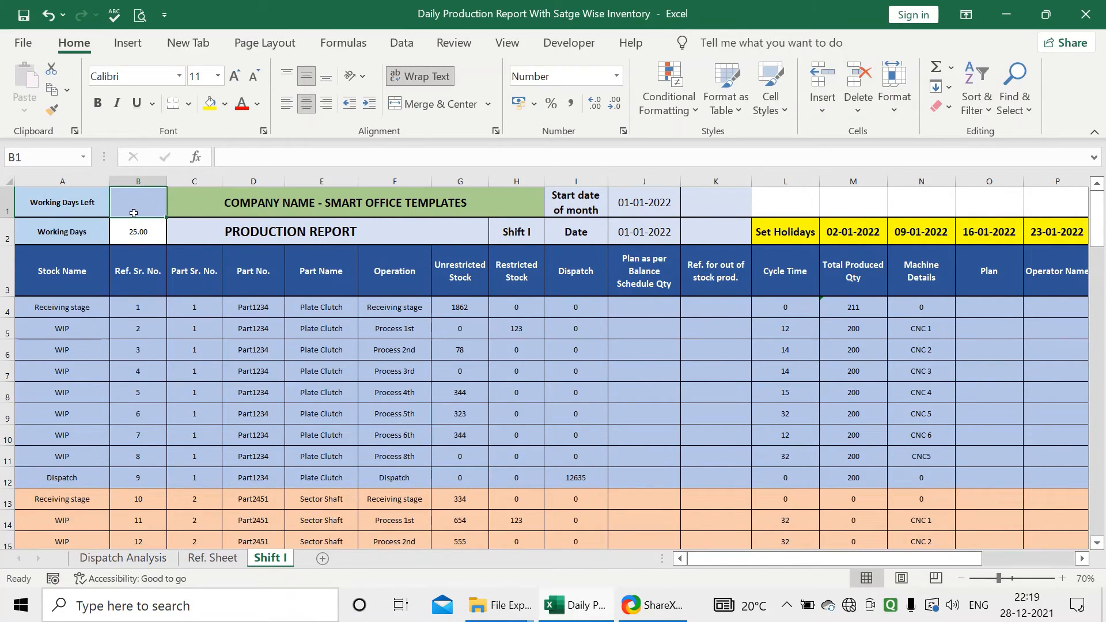
Step: Enter 02-01-20222 as the report Date in J2
{"action": "left_click", "coordinate": [621, 236]}
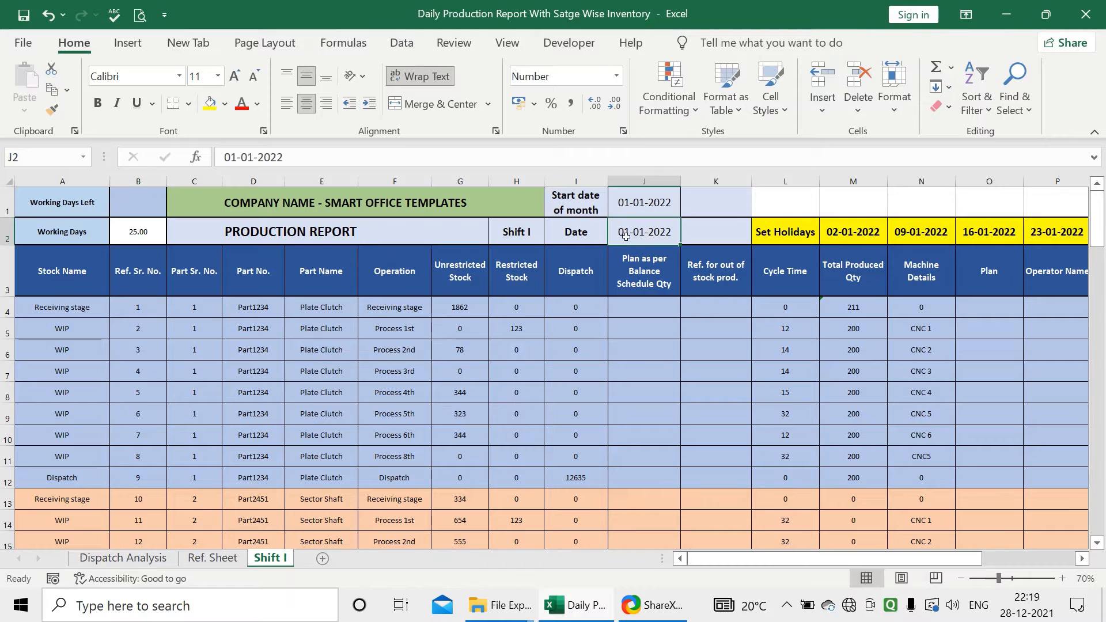
{"action": "type", "text": "02-"}
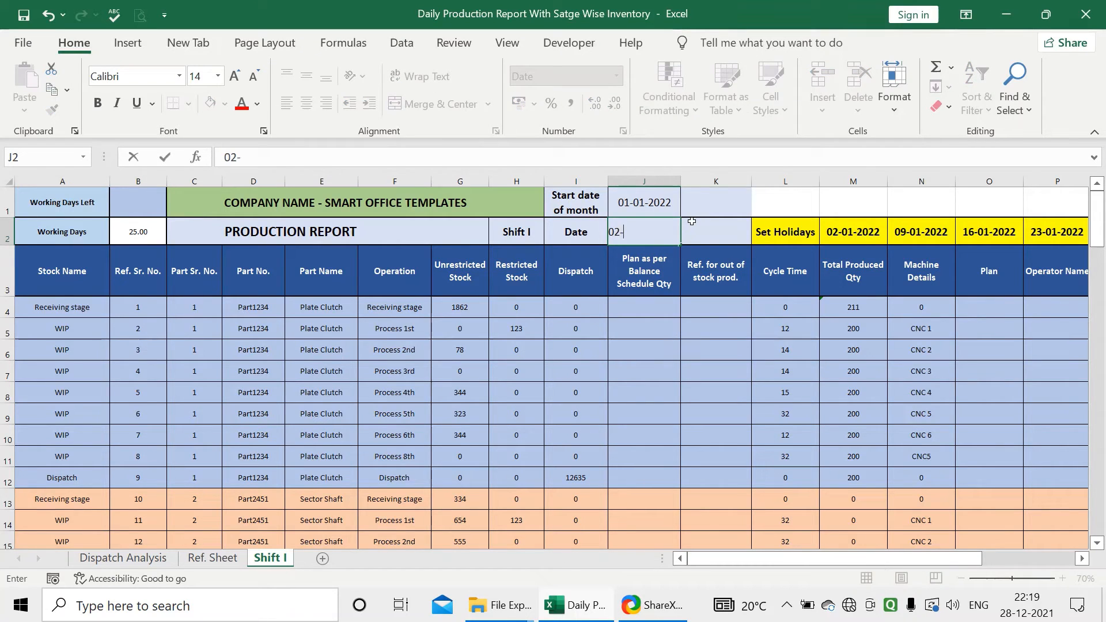
{"action": "type", "text": "01-20222"}
{"action": "key", "text": "Return"}
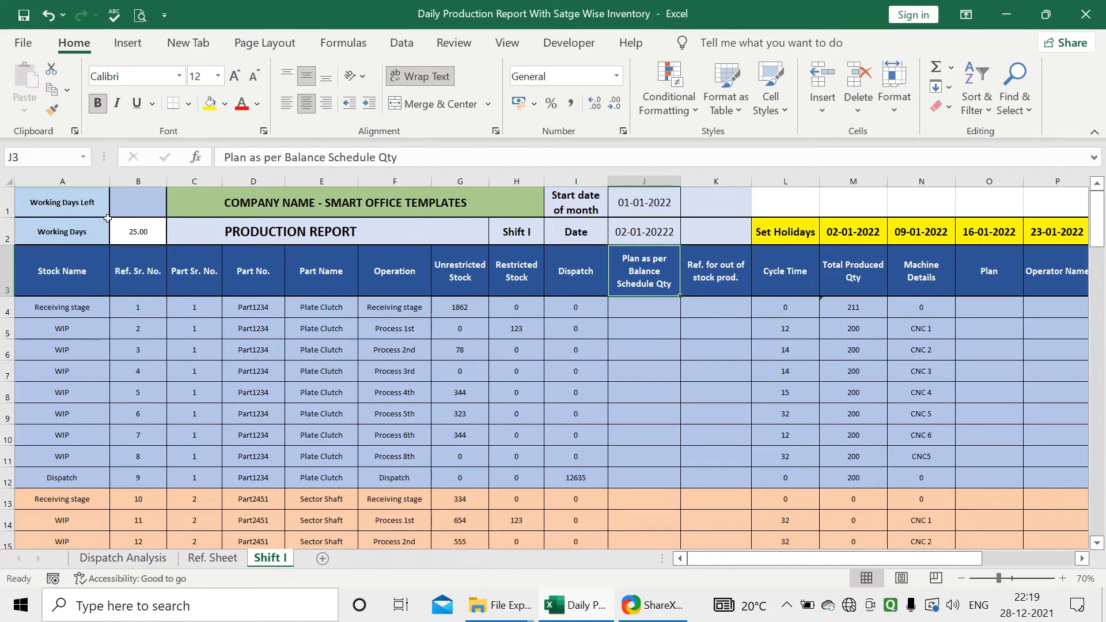
{"action": "left_click", "coordinate": [128, 209]}
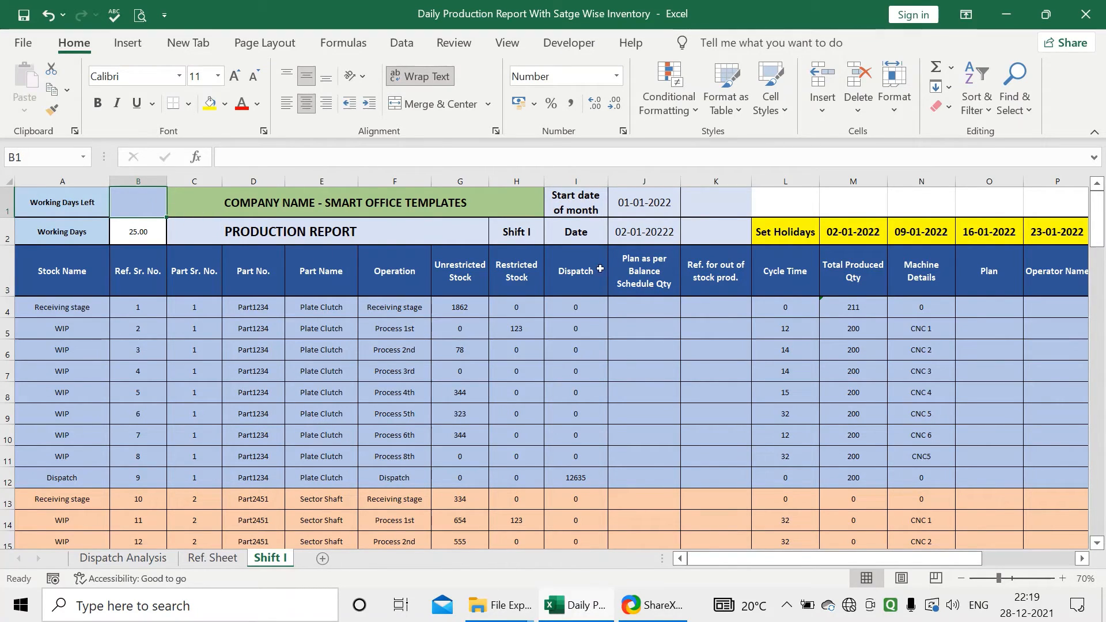
Step: Replace the report Date in J2 with 05-02-2022
{"action": "left_click", "coordinate": [635, 235]}
{"action": "key", "text": "Delete"}
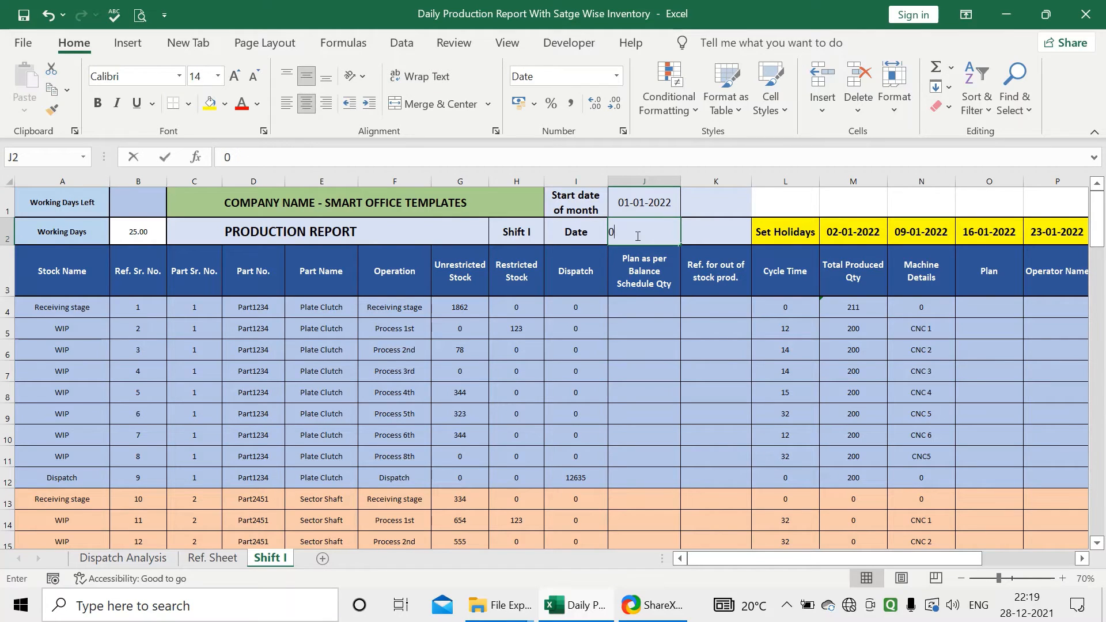
{"action": "type", "text": "05-022"}
{"action": "key", "text": "BackSpace"}
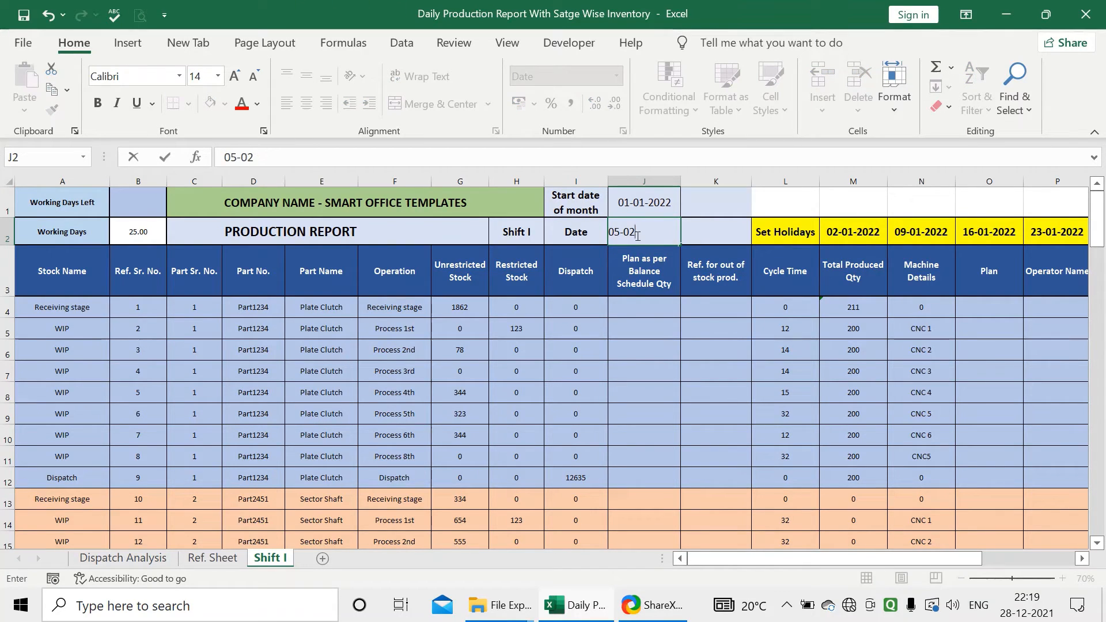
{"action": "type", "text": "-2022"}
{"action": "key", "text": "Return"}
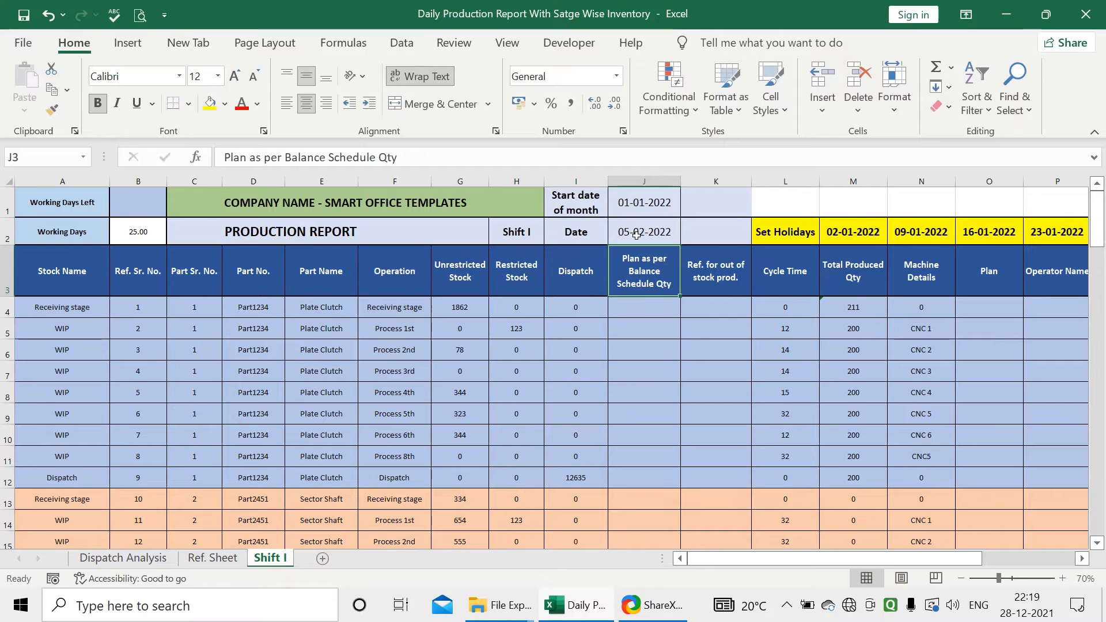
{"action": "left_click", "coordinate": [144, 202]}
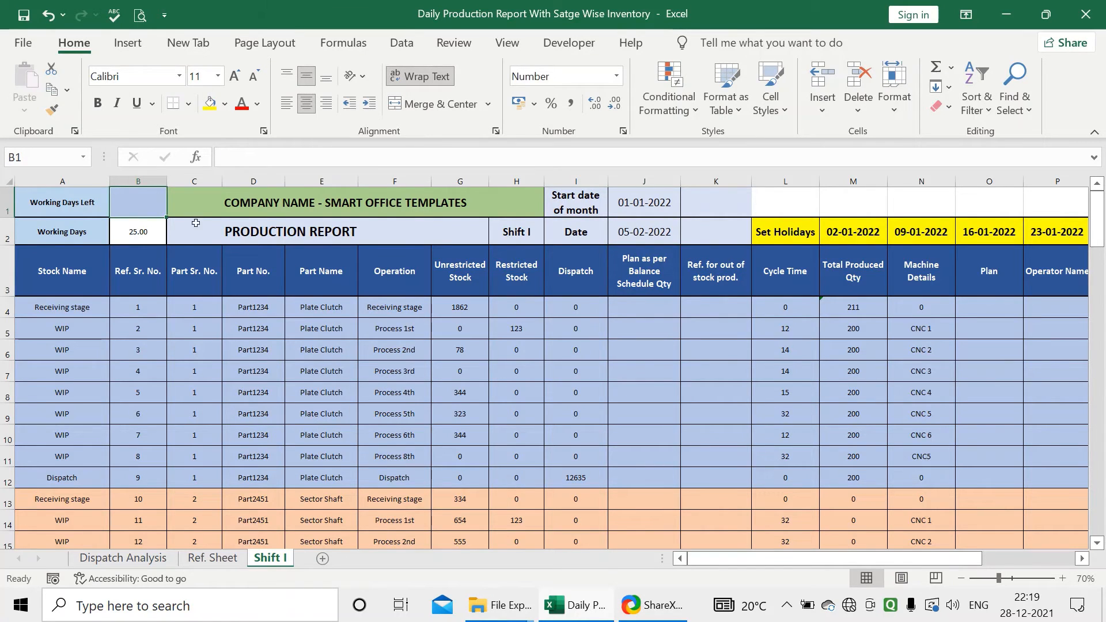
Step: Clear the report Date in J2 and enter 01-01-2022
{"action": "left_click", "coordinate": [645, 236]}
{"action": "key", "text": "Delete"}
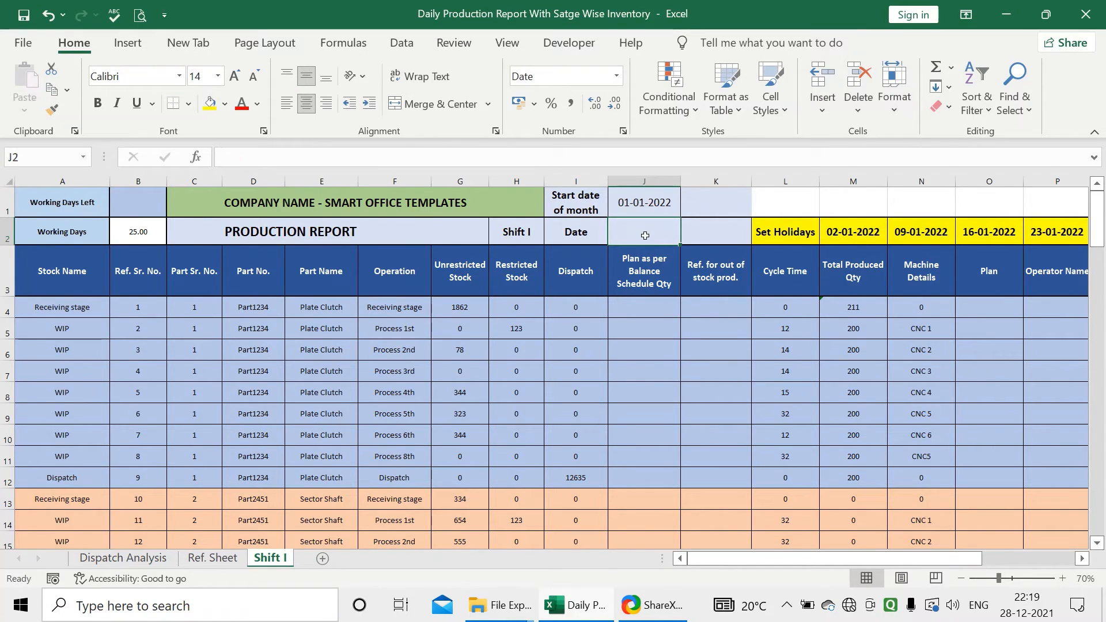
{"action": "type", "text": "01-01-2022"}
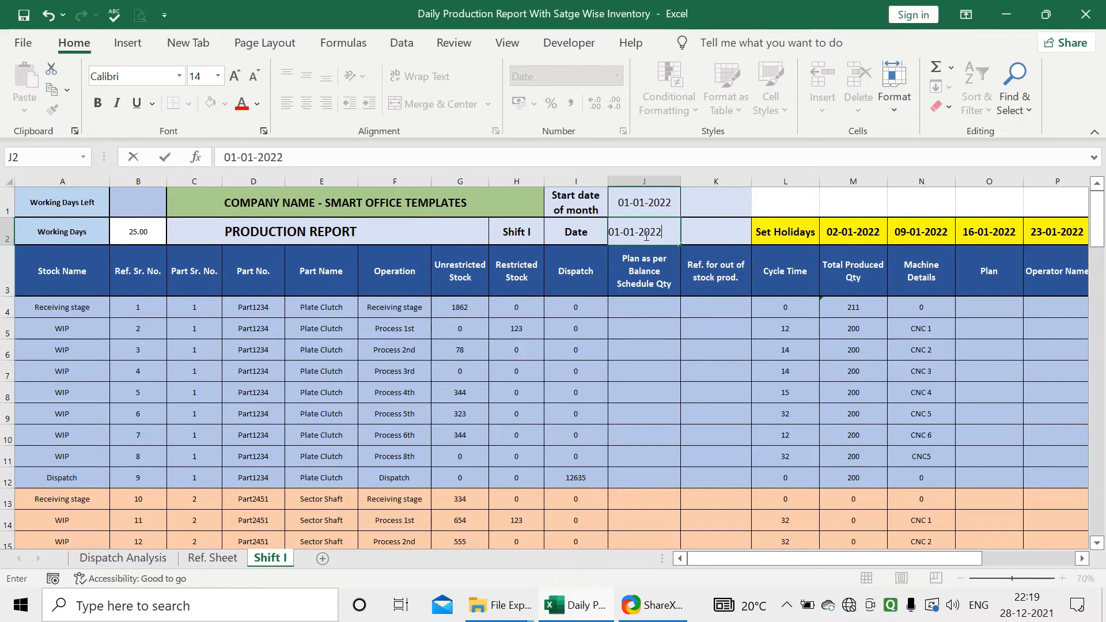
{"action": "key", "text": "Return"}
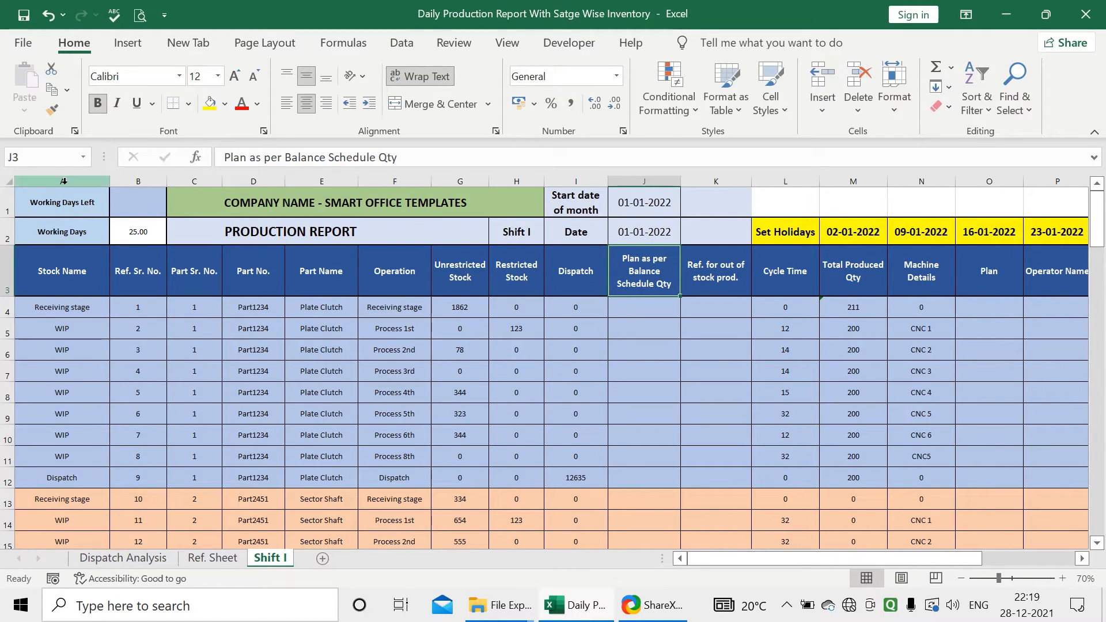
Step: Enter the Working Days Left formula =EOMONTH(J1,0)-J2 in B1, using the month's start date and the report Date
{"action": "left_click", "coordinate": [119, 211]}
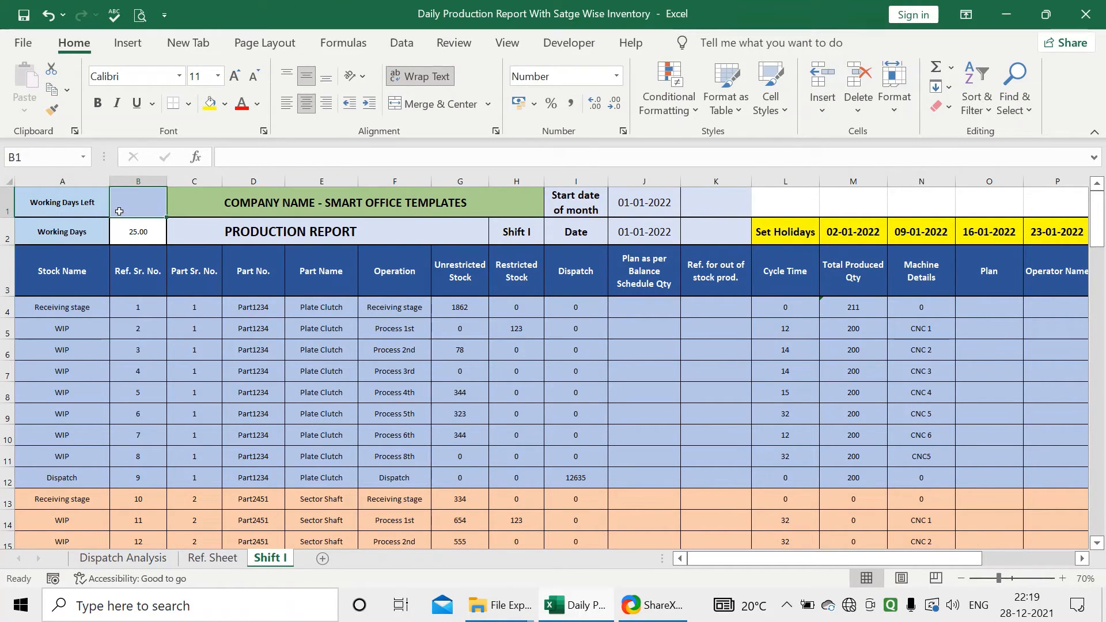
{"action": "type", "text": "=eo"}
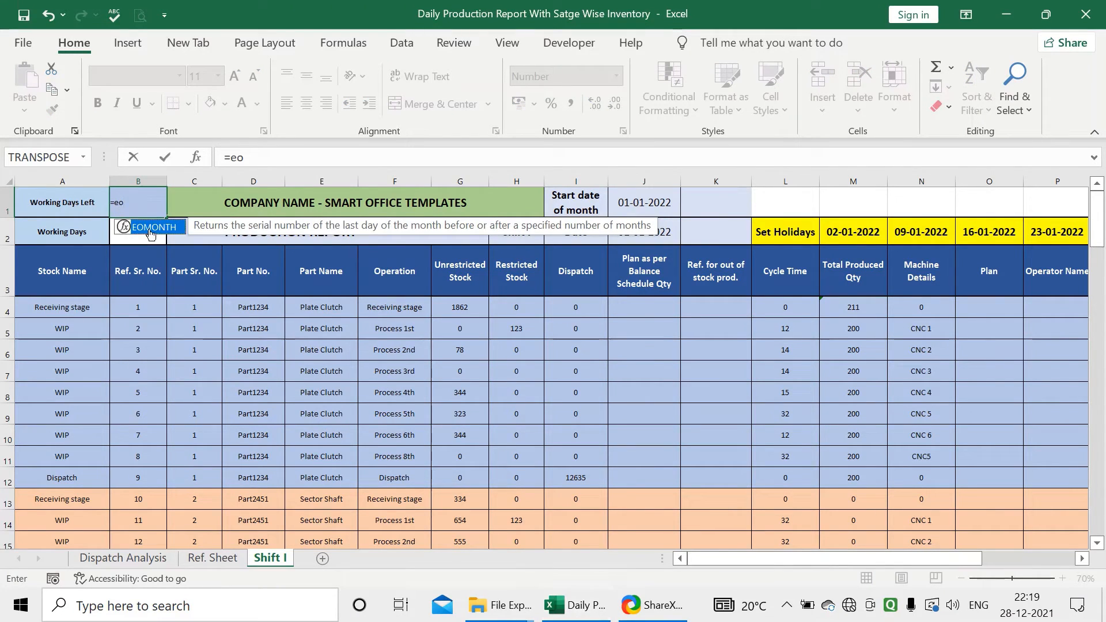
{"action": "double_click", "coordinate": [149, 228]}
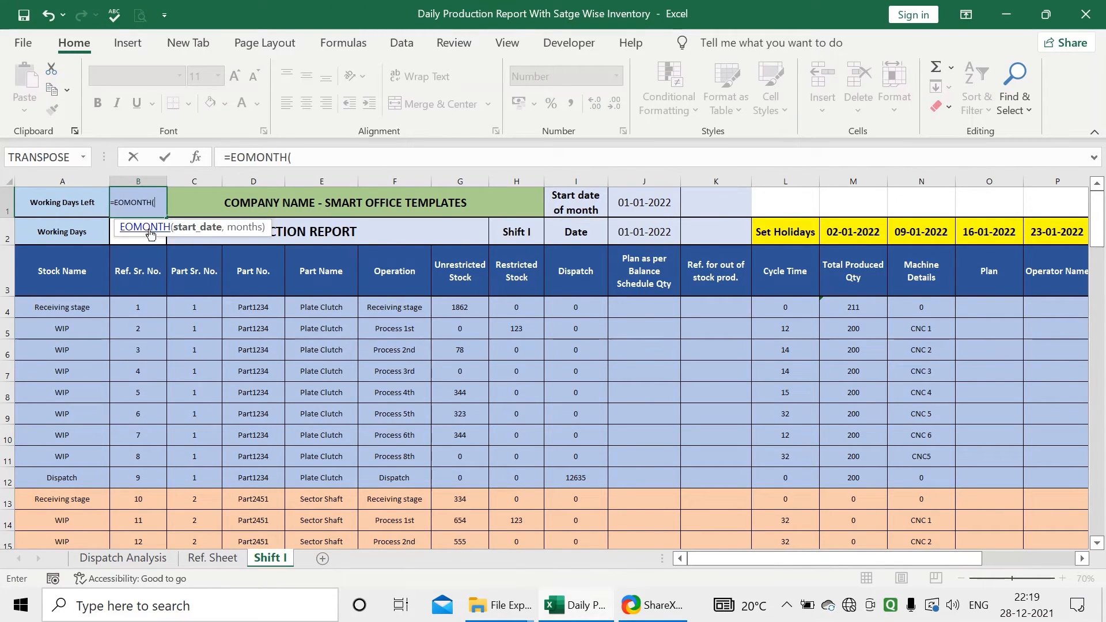
{"action": "left_click", "coordinate": [639, 198]}
{"action": "type", "text": ","}
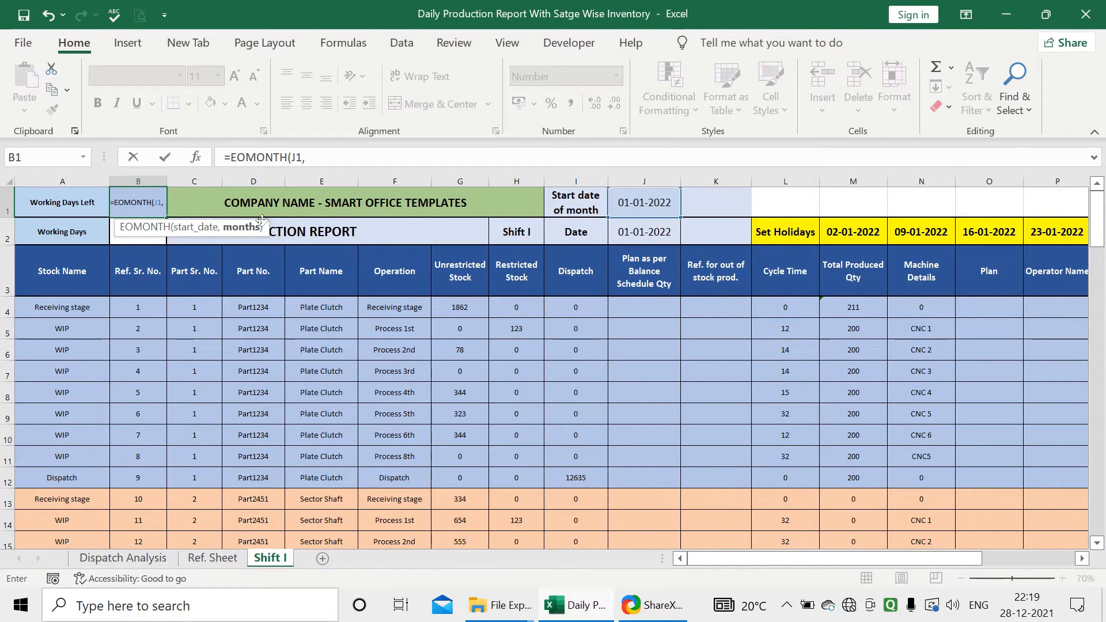
{"action": "type", "text": "0"}
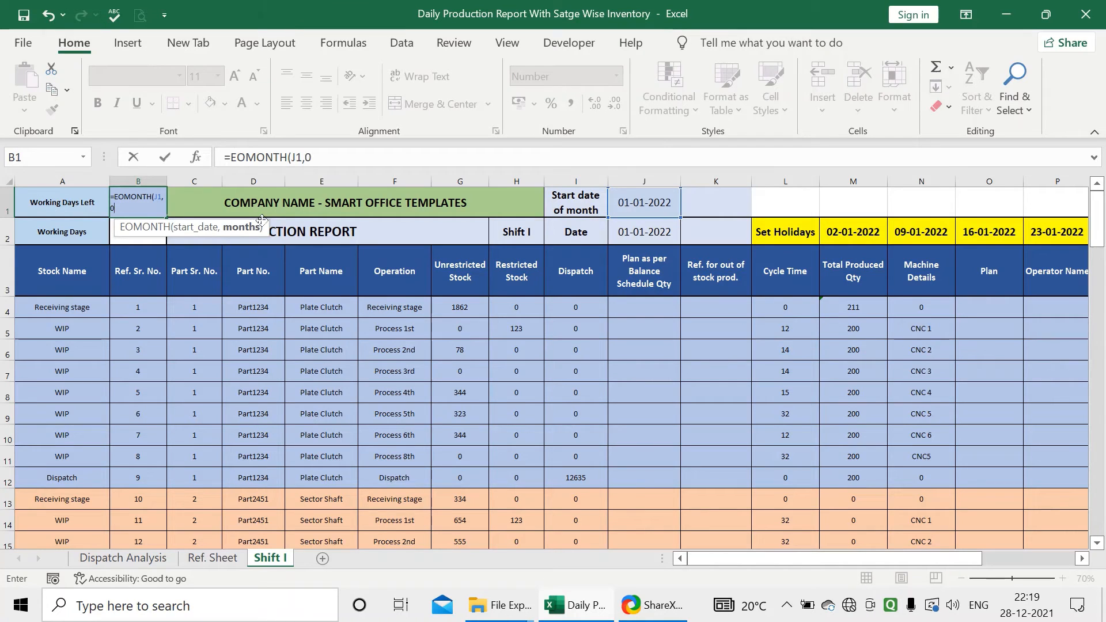
{"action": "type", "text": ")-"}
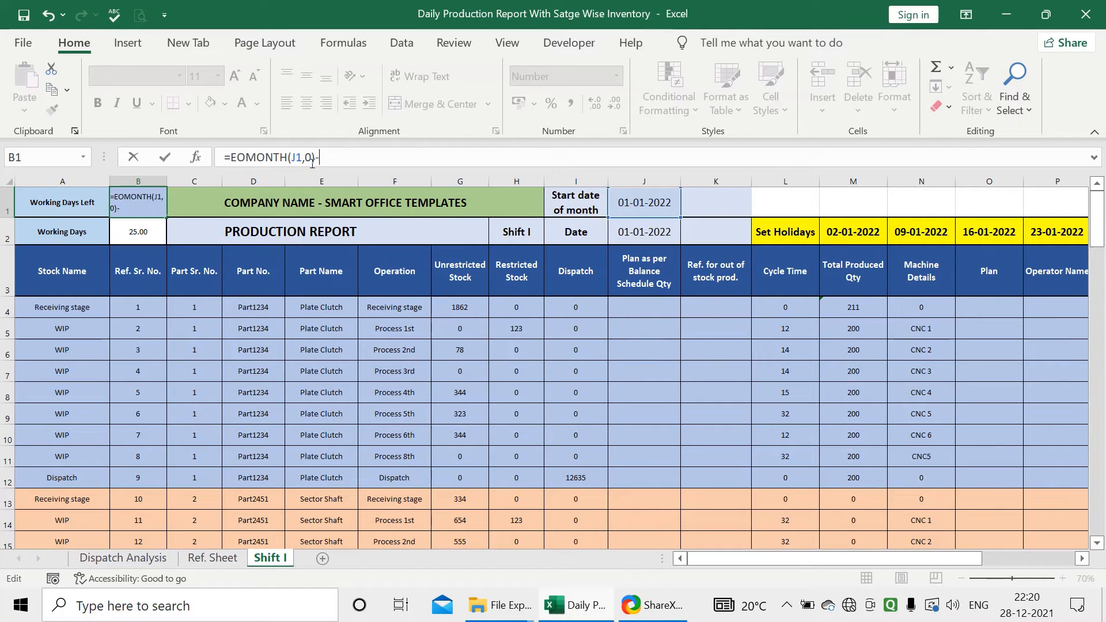
{"action": "left_click", "coordinate": [634, 233]}
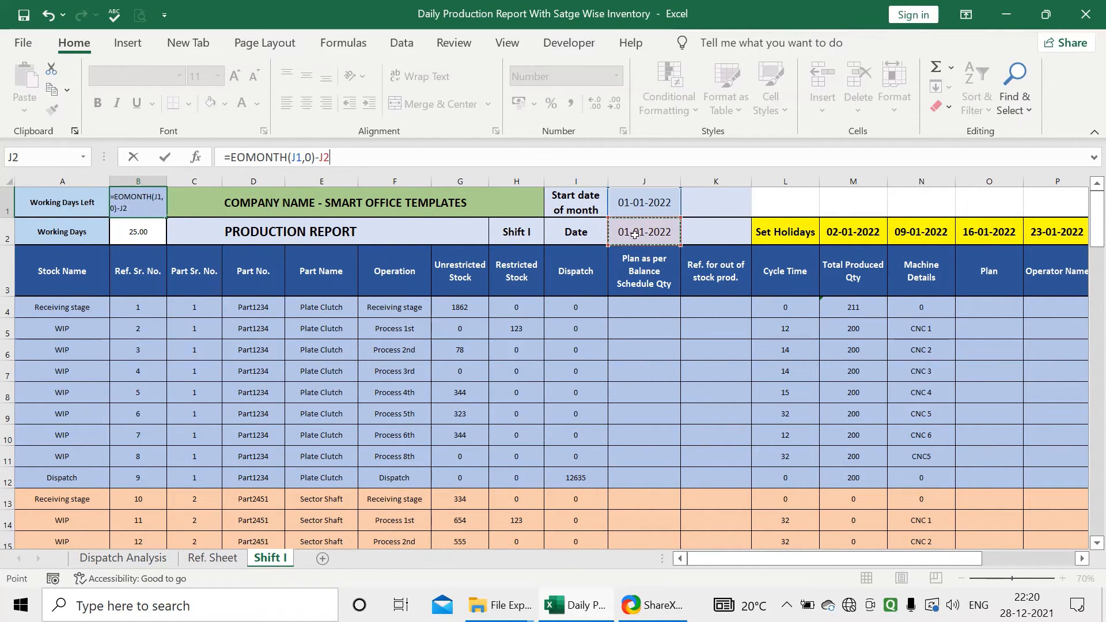
{"action": "key", "text": "Return"}
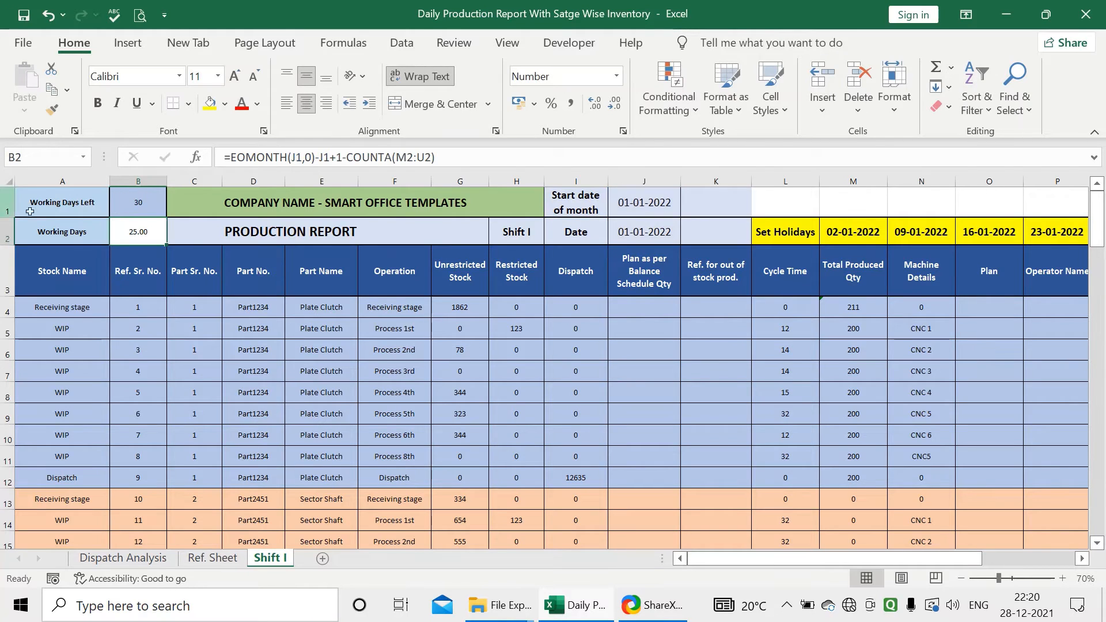
Step: Add 1 to the Working Days Left formula in B1 so it reads =EOMONTH(J1,0)-J2+1
{"action": "key", "text": "Up"}
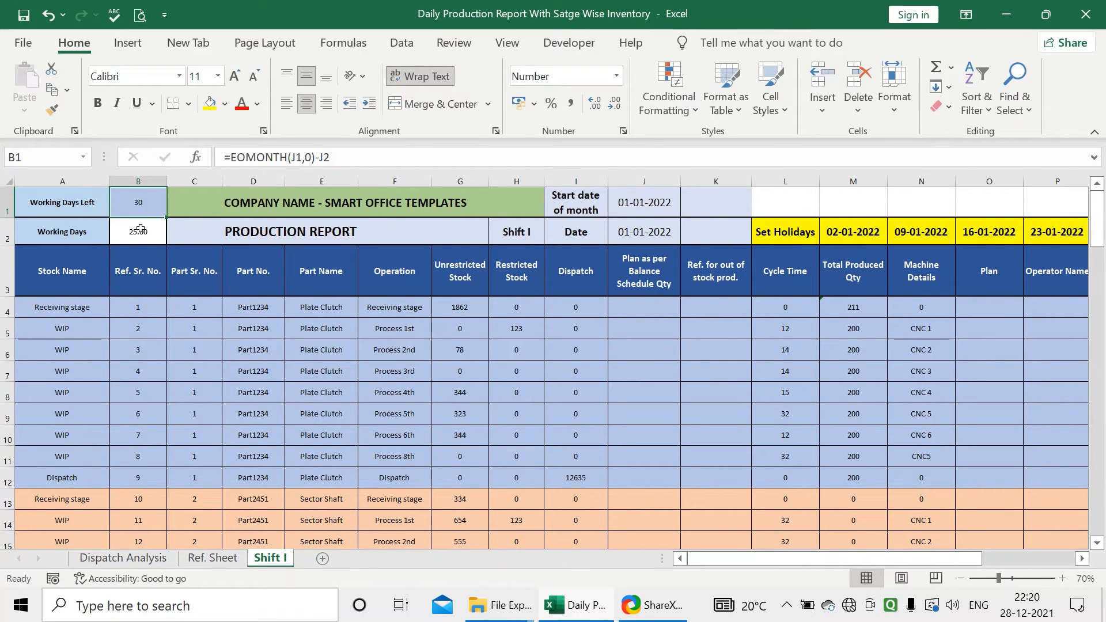
{"action": "left_click", "coordinate": [339, 160]}
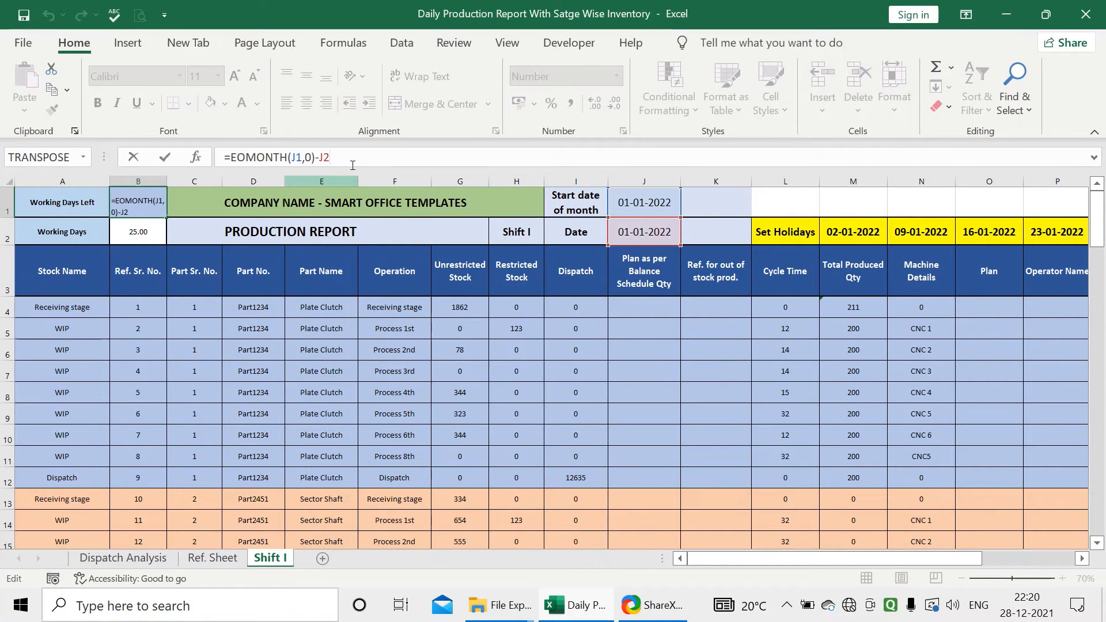
{"action": "type", "text": "+1"}
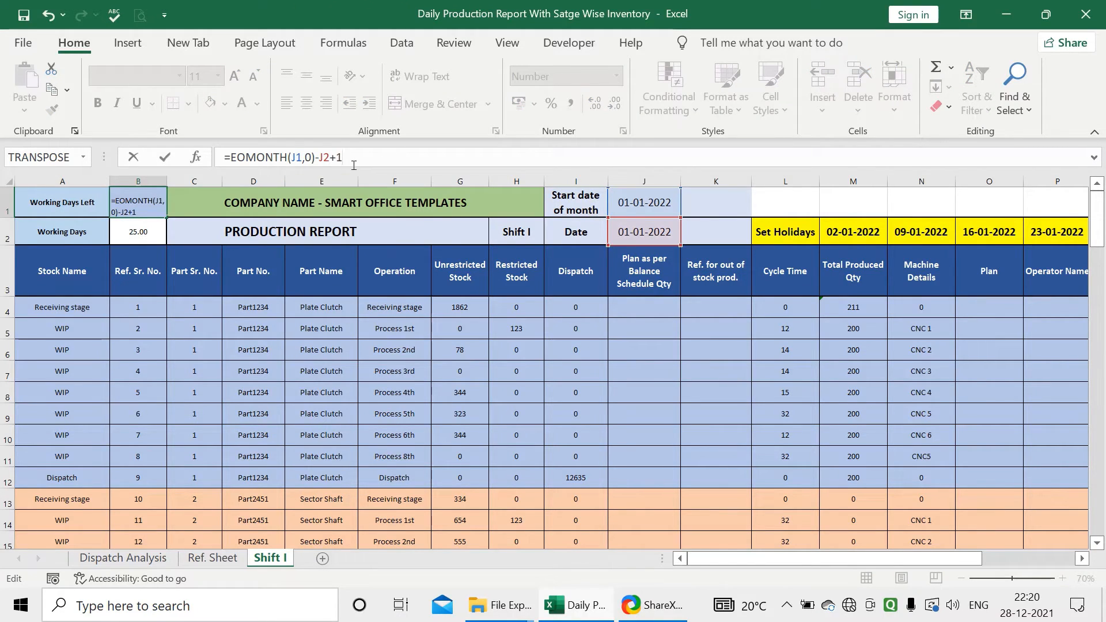
{"action": "left_click", "coordinate": [153, 196]}
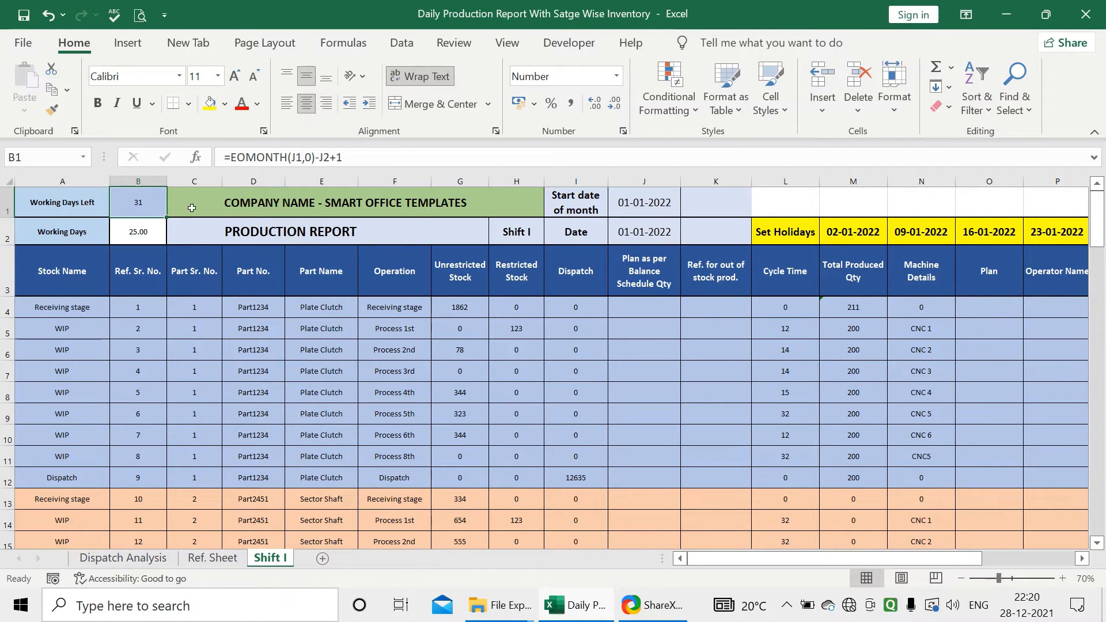
Step: Check Working Days Left in B1 against the report Date in J2 and the Set Holidays dates
{"action": "left_click", "coordinate": [644, 248]}
{"action": "left_click", "coordinate": [662, 235]}
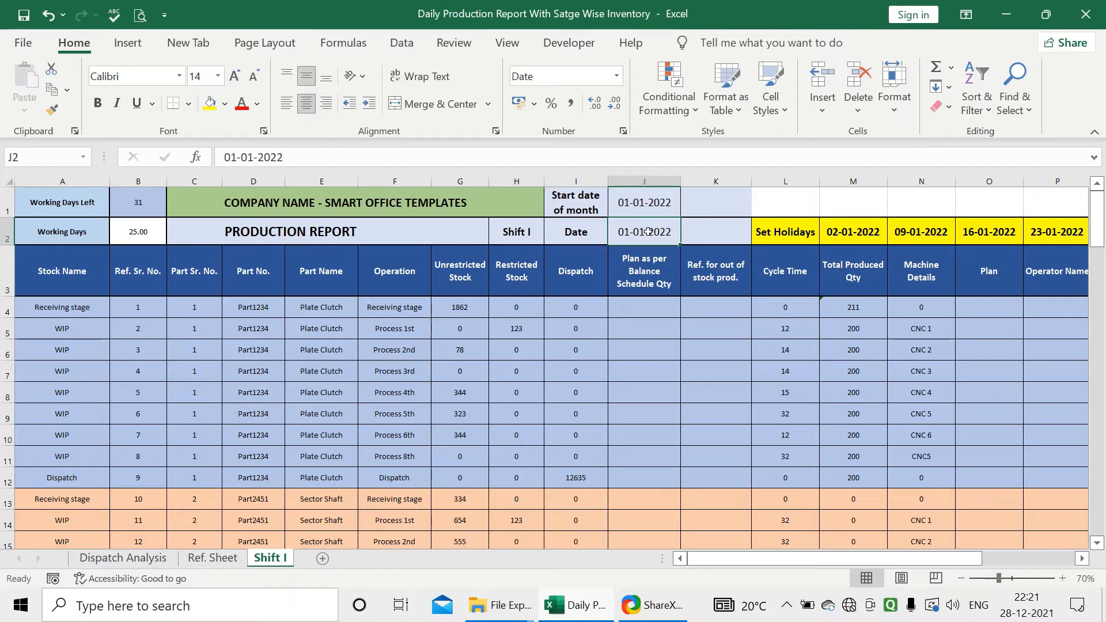
{"action": "left_click", "coordinate": [135, 209]}
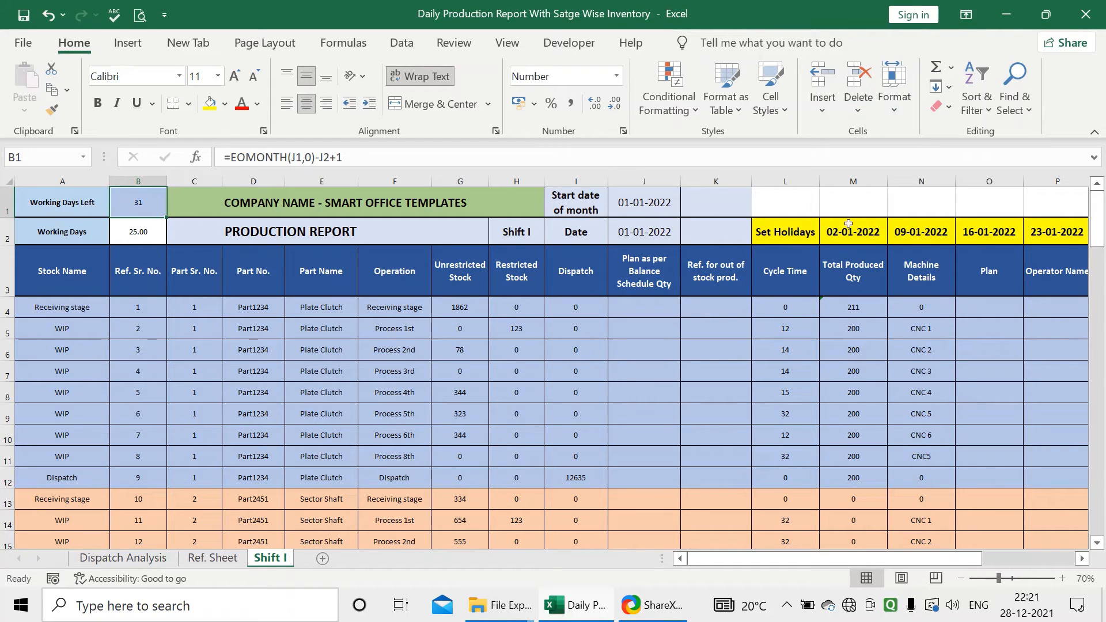
{"action": "left_click_drag", "start_coordinate": [834, 236], "coordinate": [1057, 231]}
{"action": "left_click", "coordinate": [154, 206]}
{"action": "left_click", "coordinate": [869, 236]}
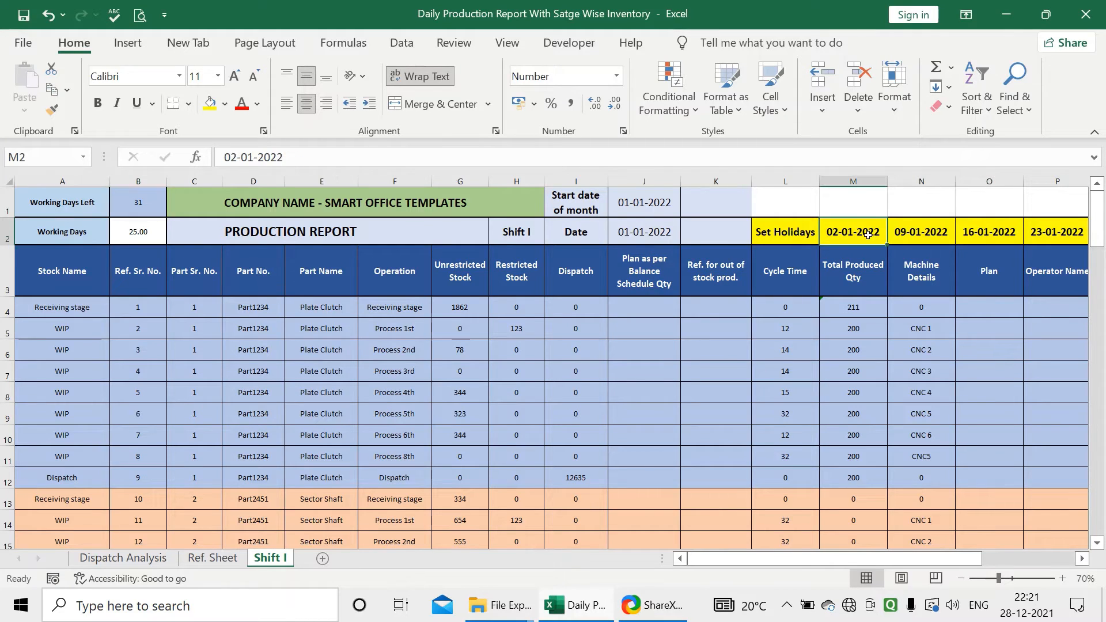
Step: Enter =IF(M2<J2,0,1) in M1, above the first holiday date, to flag whether that holiday precedes the report Date
{"action": "left_click", "coordinate": [865, 206]}
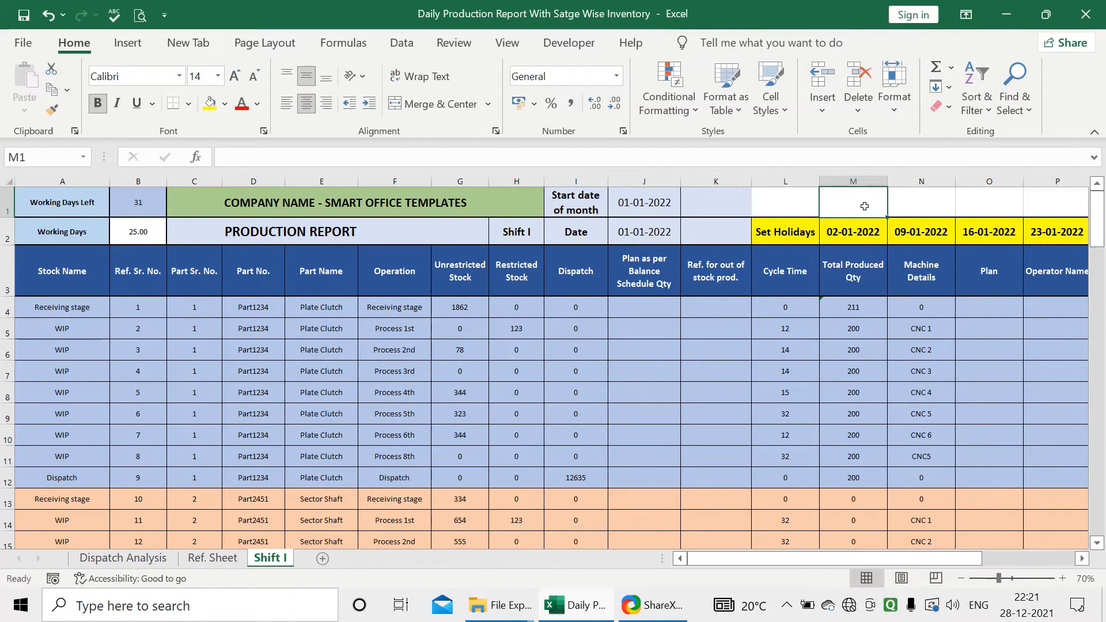
{"action": "type", "text": "=if"}
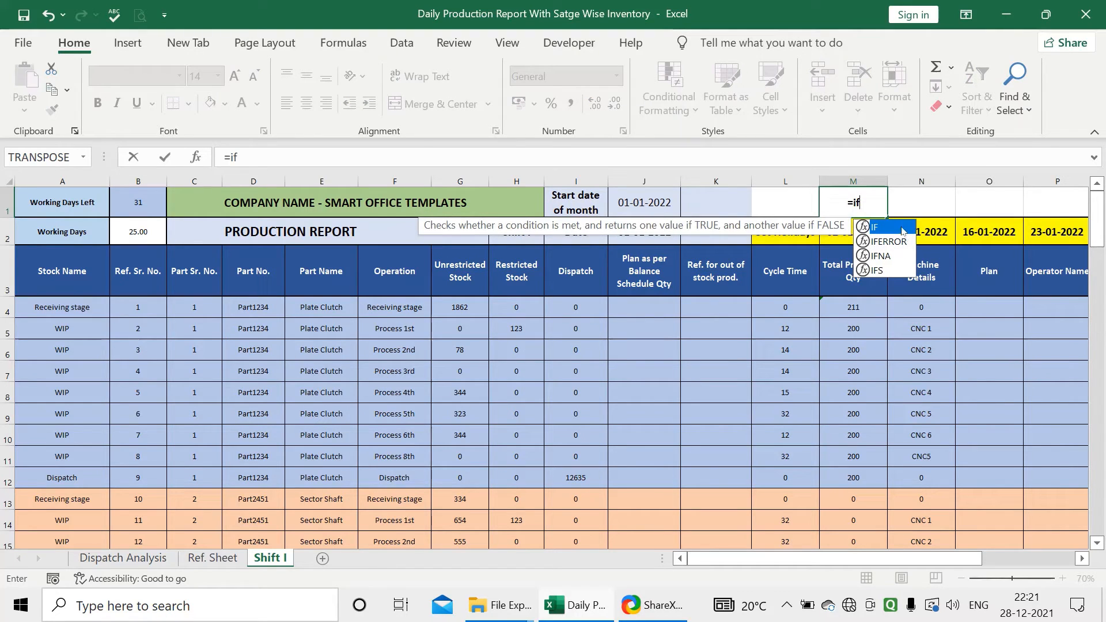
{"action": "double_click", "coordinate": [902, 231]}
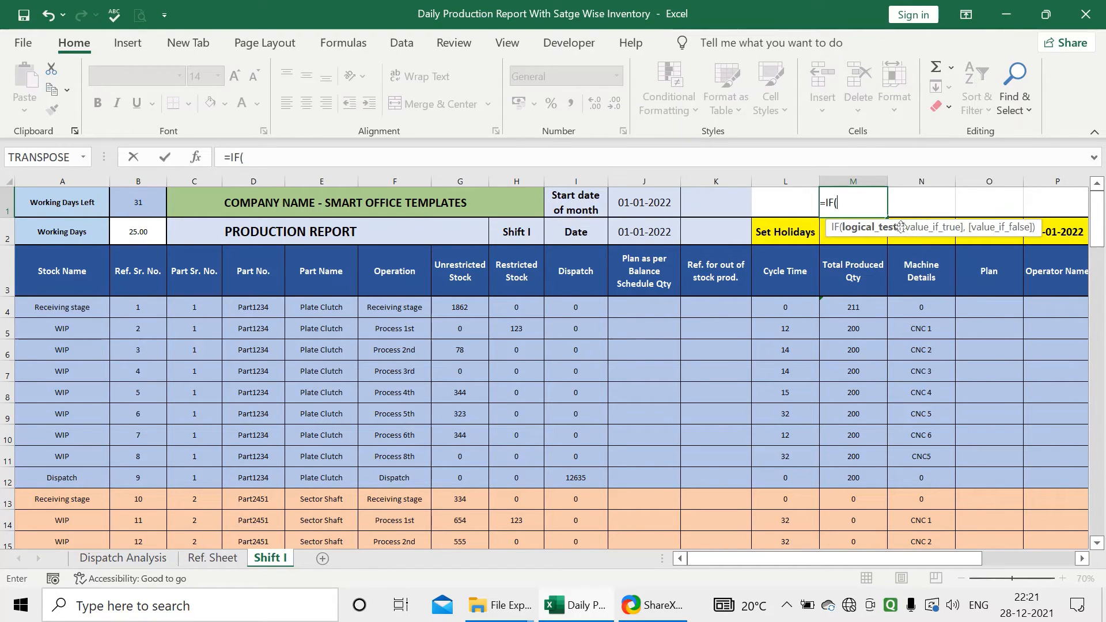
{"action": "left_click", "coordinate": [867, 240]}
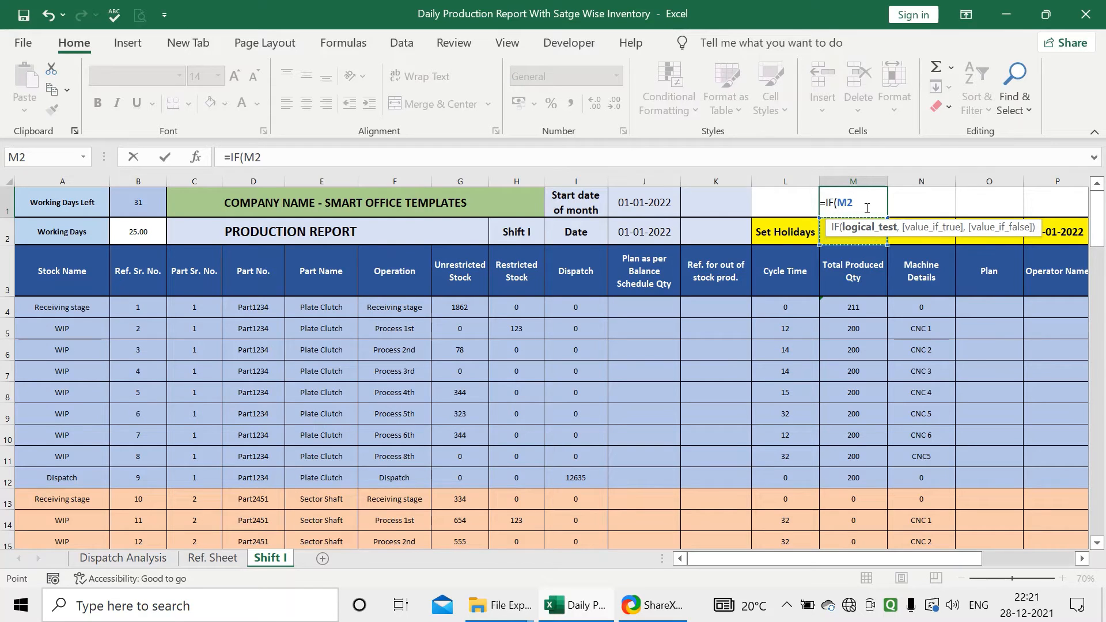
{"action": "type", "text": "<"}
{"action": "left_click", "coordinate": [655, 233]}
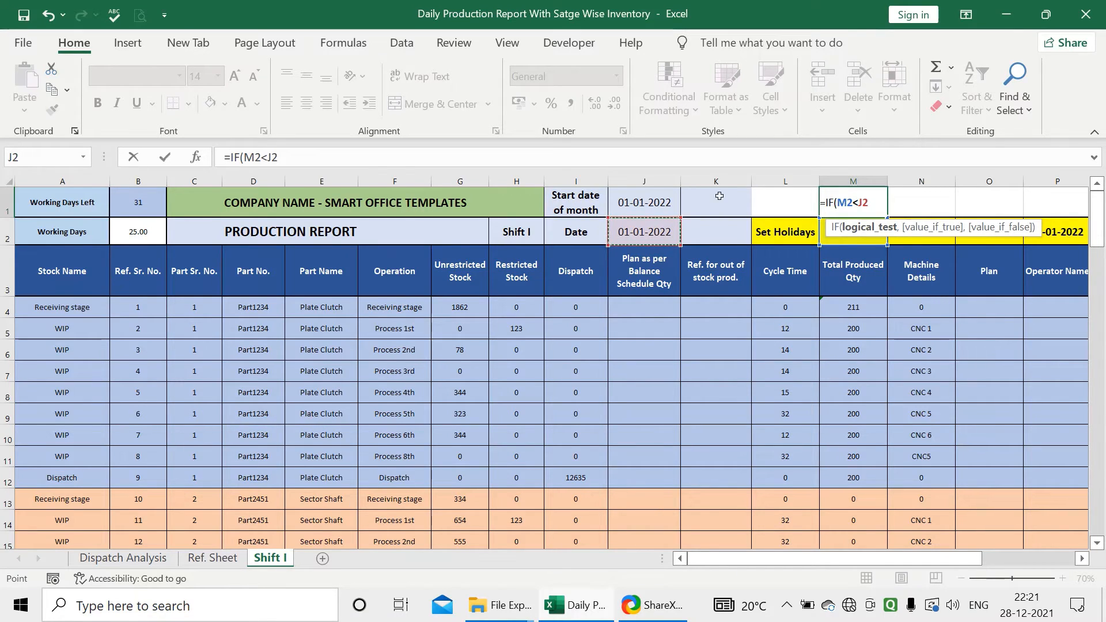
{"action": "type", "text": ",0"}
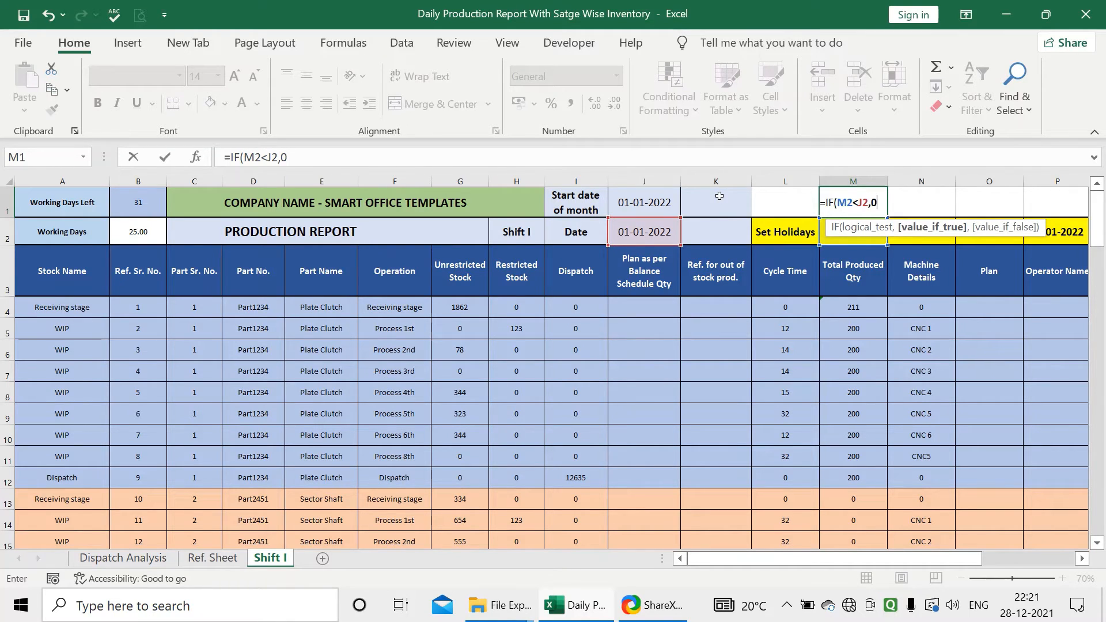
{"action": "type", "text": ","}
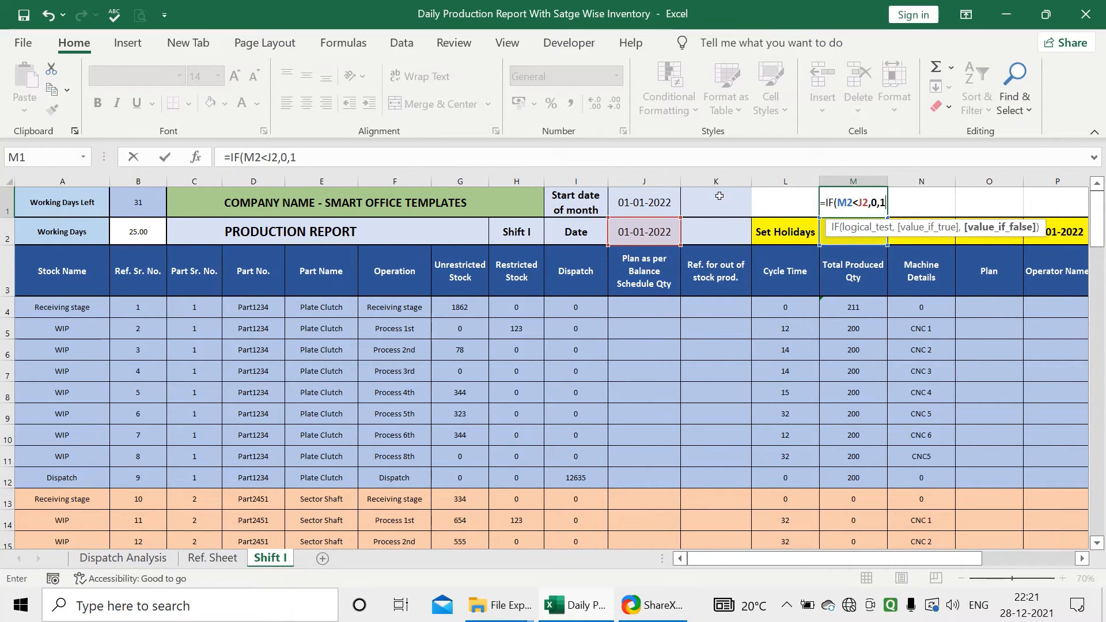
{"action": "type", "text": "1"}
{"action": "key", "text": "Return"}
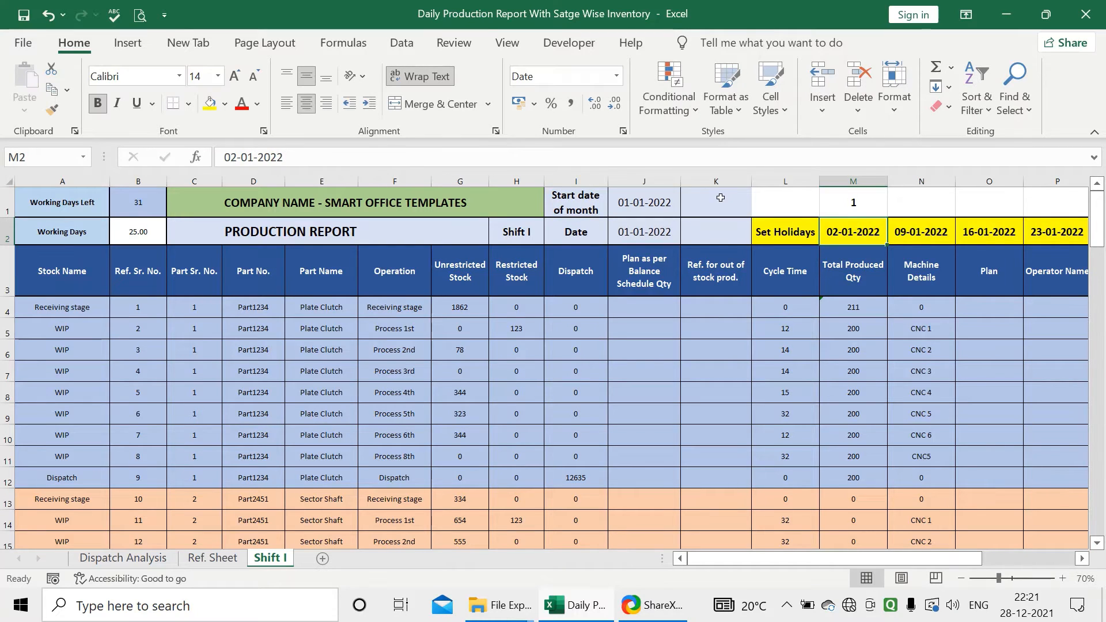
Step: Make the J2 reference absolute in the M1 holiday flag formula, giving =IF(M2<$J$2,0,1)
{"action": "left_click", "coordinate": [848, 195]}
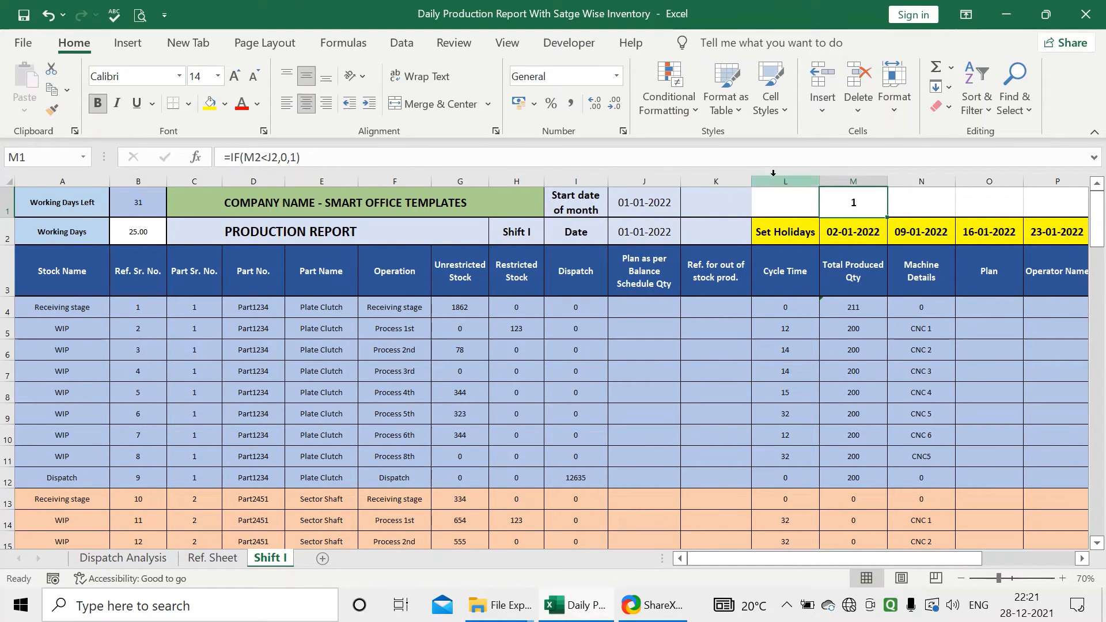
{"action": "key", "text": "Down"}
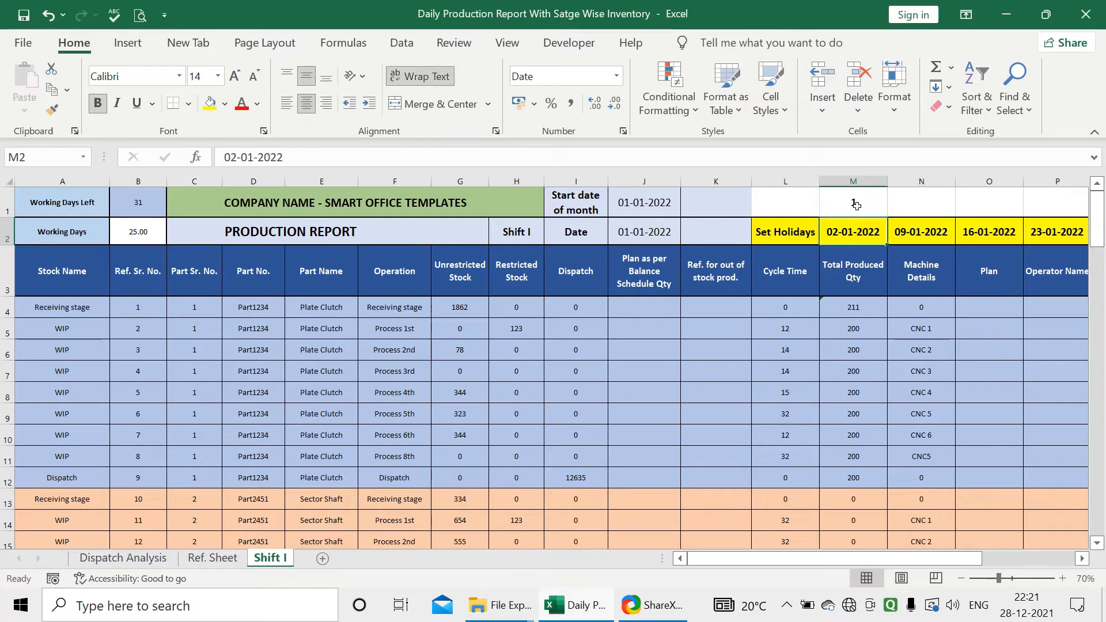
{"action": "left_click", "coordinate": [855, 205]}
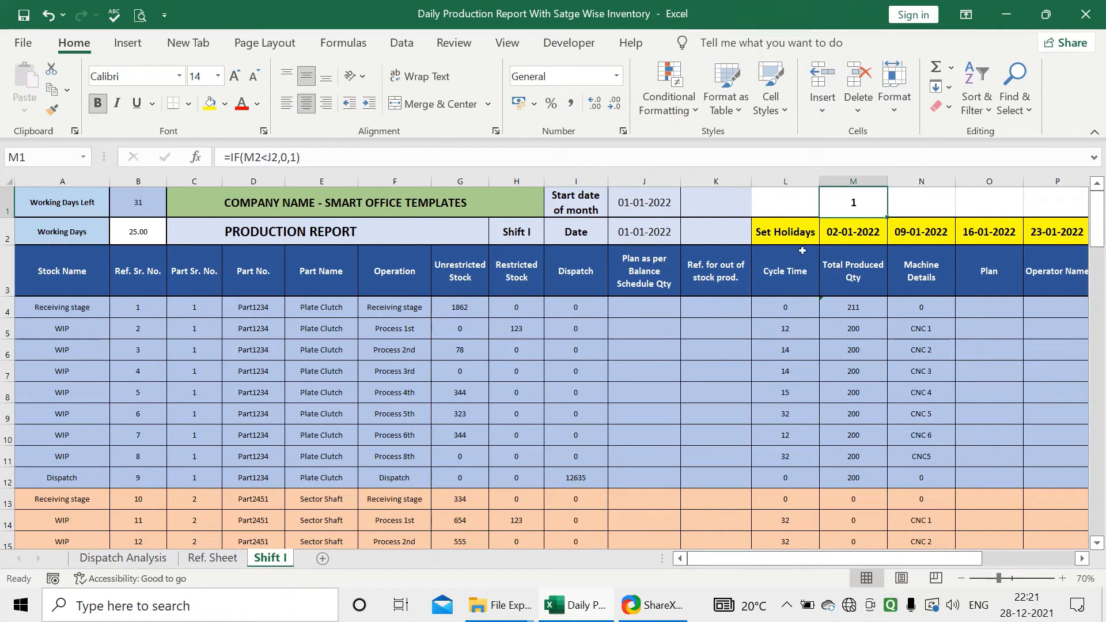
{"action": "left_click", "coordinate": [273, 156]}
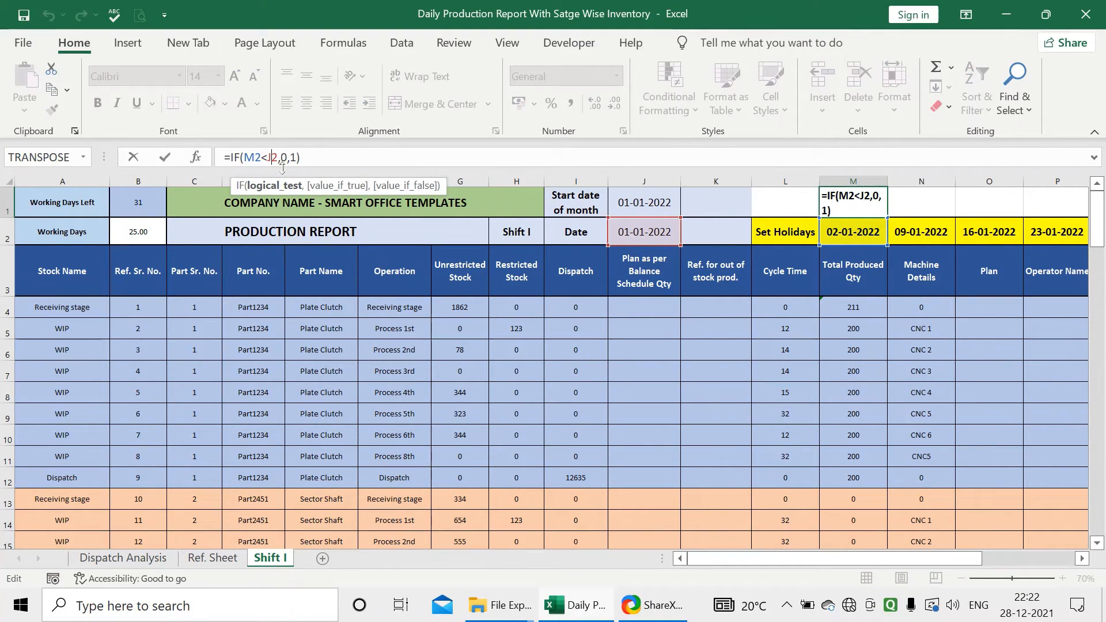
{"action": "key", "text": "F4"}
{"action": "key", "text": "Return"}
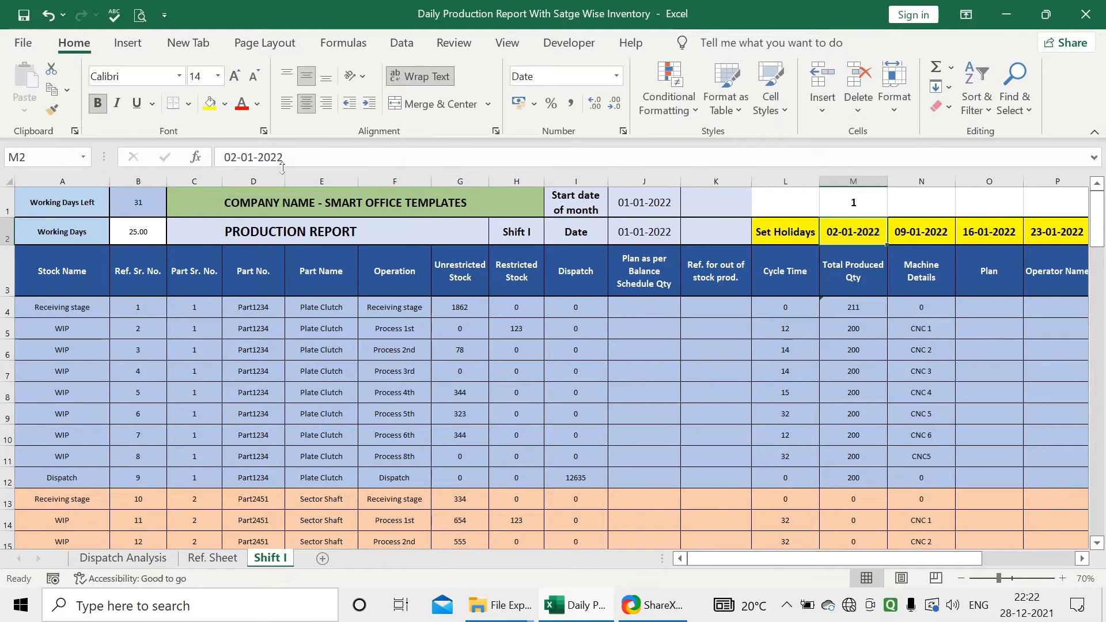
Step: Fill the M1 holiday flag formula across row 1 through U1
{"action": "key", "text": "Up"}
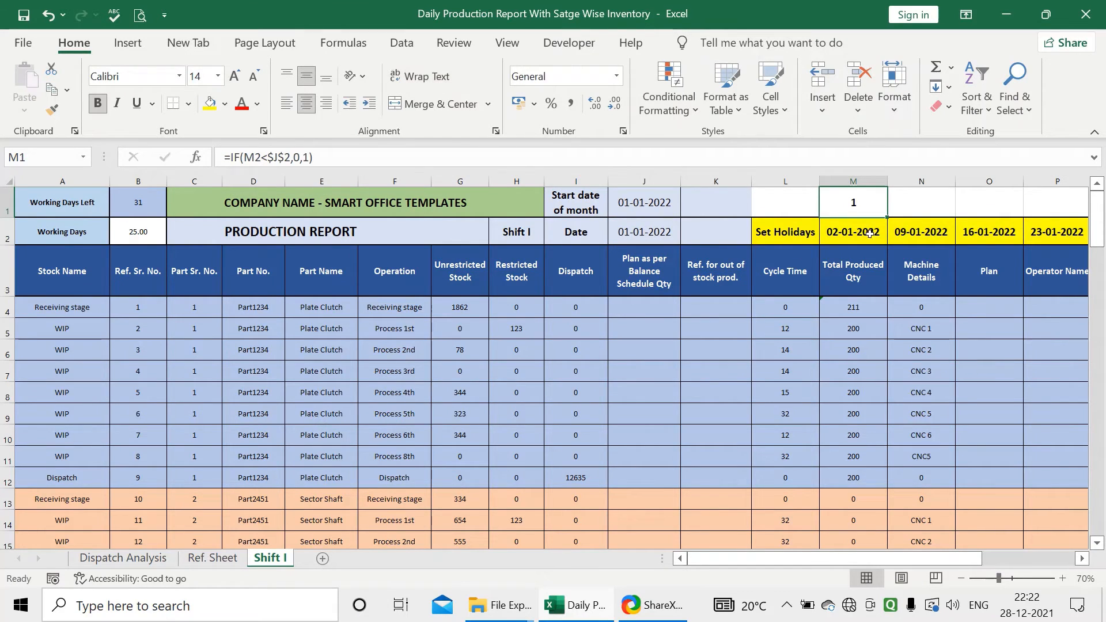
{"action": "left_click_drag", "start_coordinate": [885, 214], "coordinate": [956, 201]}
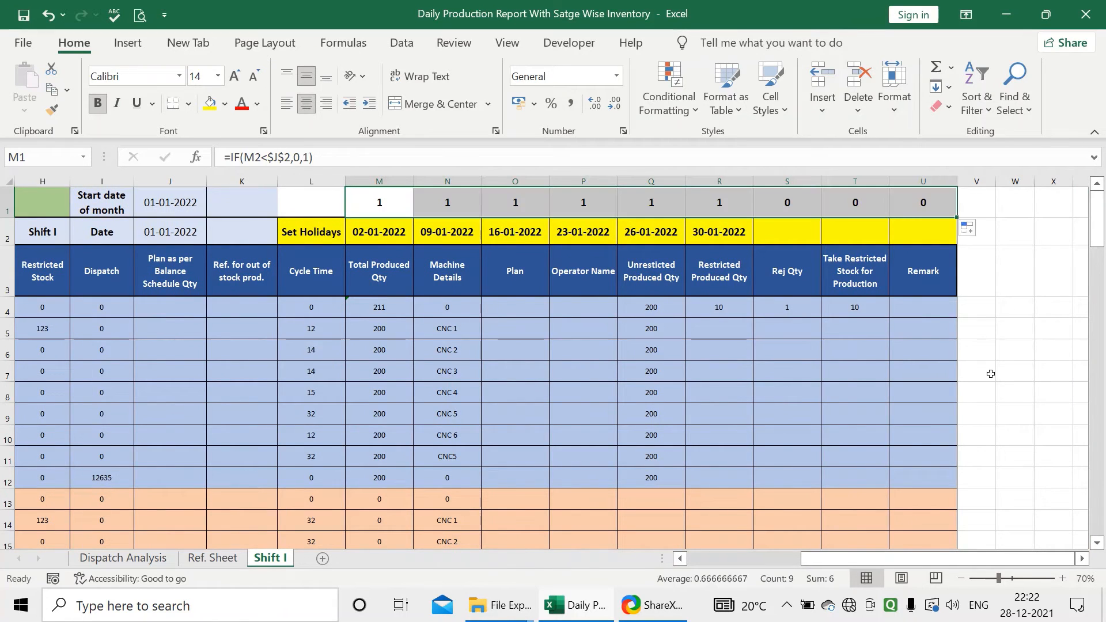
{"action": "left_click_drag", "start_coordinate": [1003, 558], "coordinate": [899, 536]}
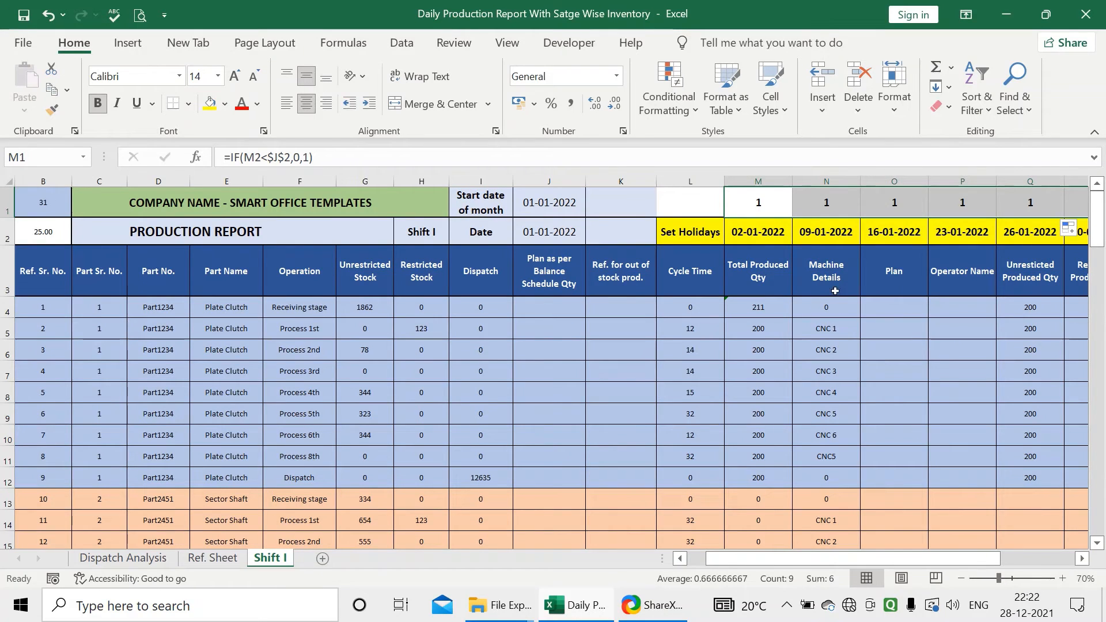
Step: Test the holiday flags by setting the report date in J2 to 03-01-2022, and check the flag in M1
{"action": "left_click", "coordinate": [818, 239]}
{"action": "left_click", "coordinate": [771, 254]}
{"action": "left_click", "coordinate": [746, 228]}
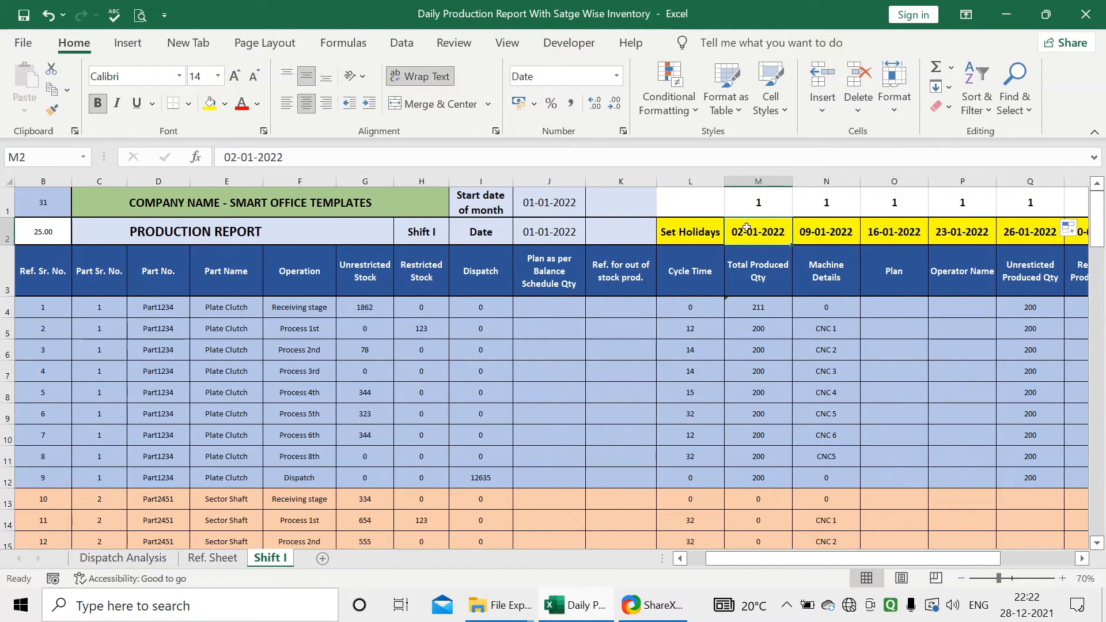
{"action": "left_click", "coordinate": [555, 222]}
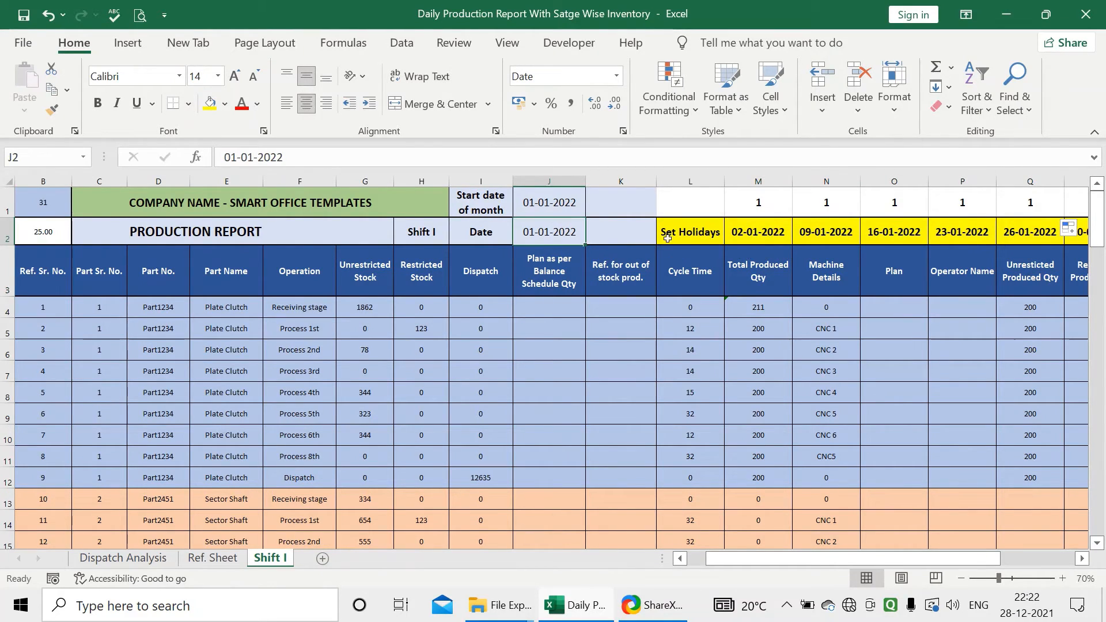
{"action": "type", "text": "03-"}
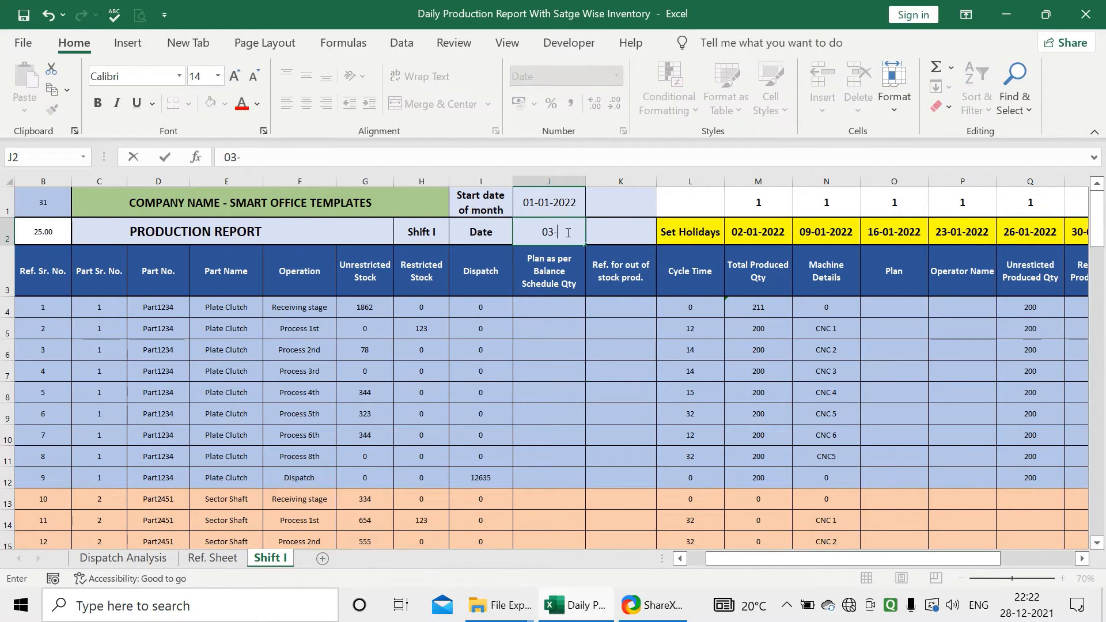
{"action": "type", "text": "01-2"}
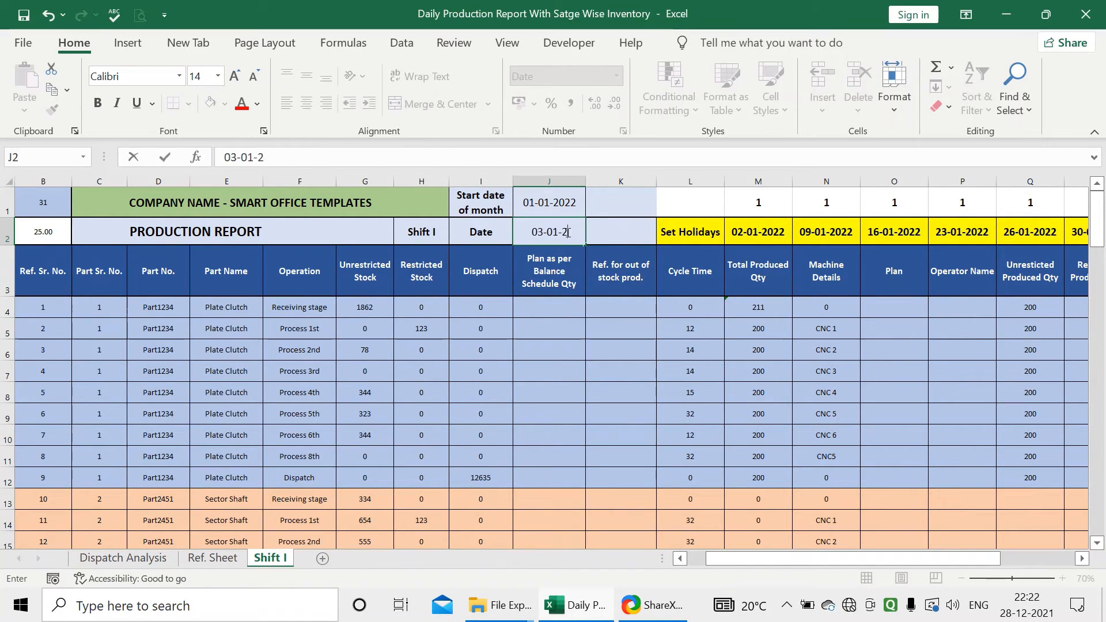
{"action": "type", "text": "022"}
{"action": "key", "text": "Return"}
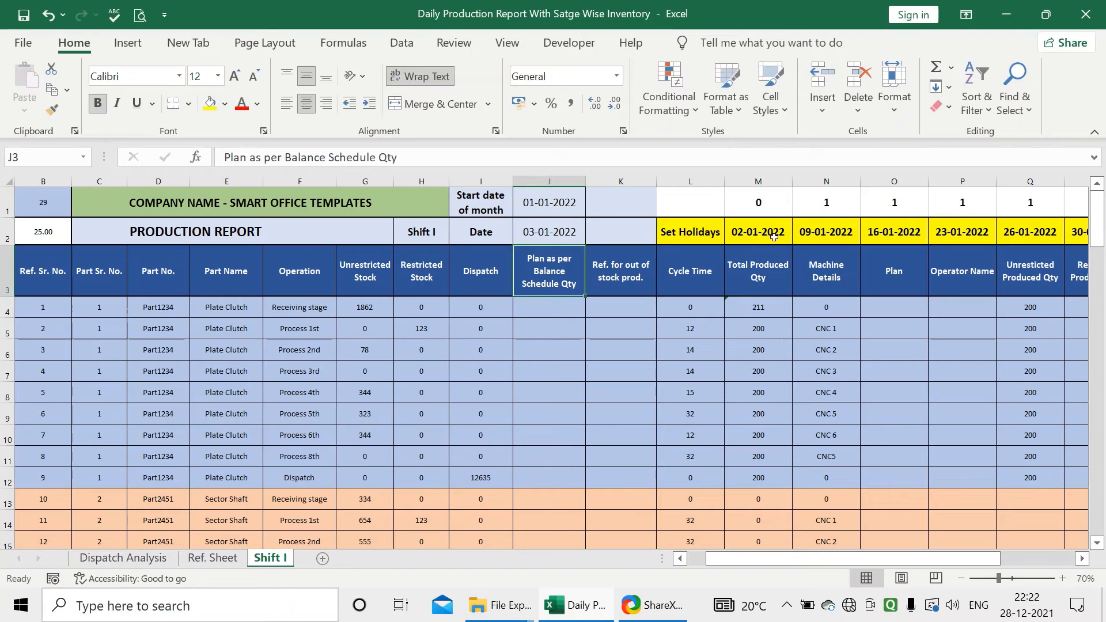
{"action": "left_click", "coordinate": [772, 236]}
{"action": "left_click", "coordinate": [758, 204]}
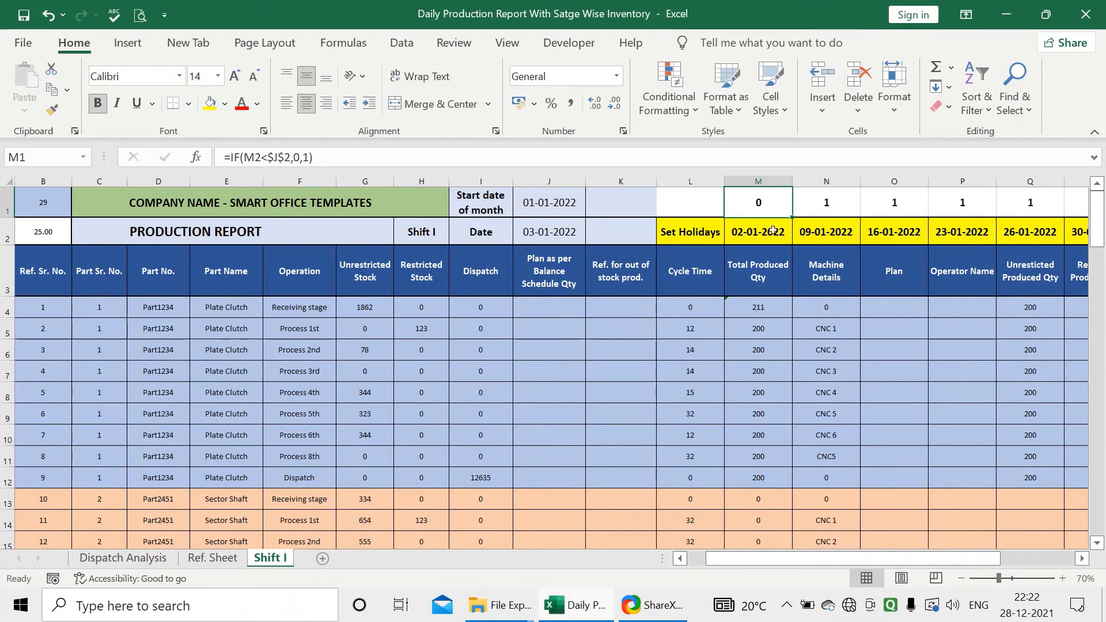
Step: Test the flags with another date by setting the report date in J2 to 10-01-2022
{"action": "left_click", "coordinate": [561, 236]}
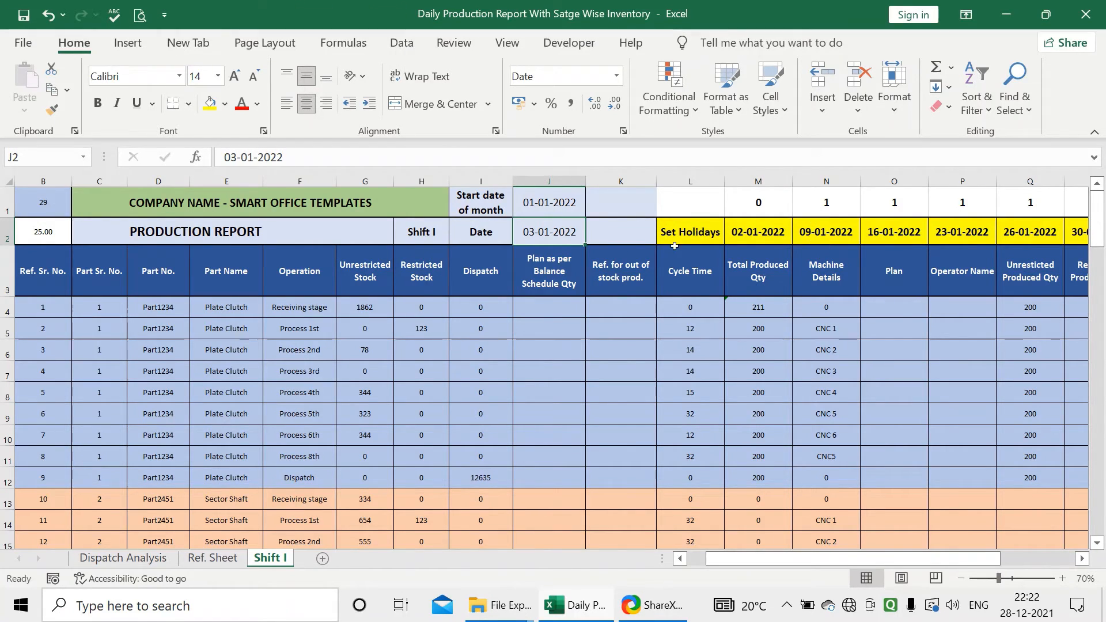
{"action": "type", "text": "10-0"}
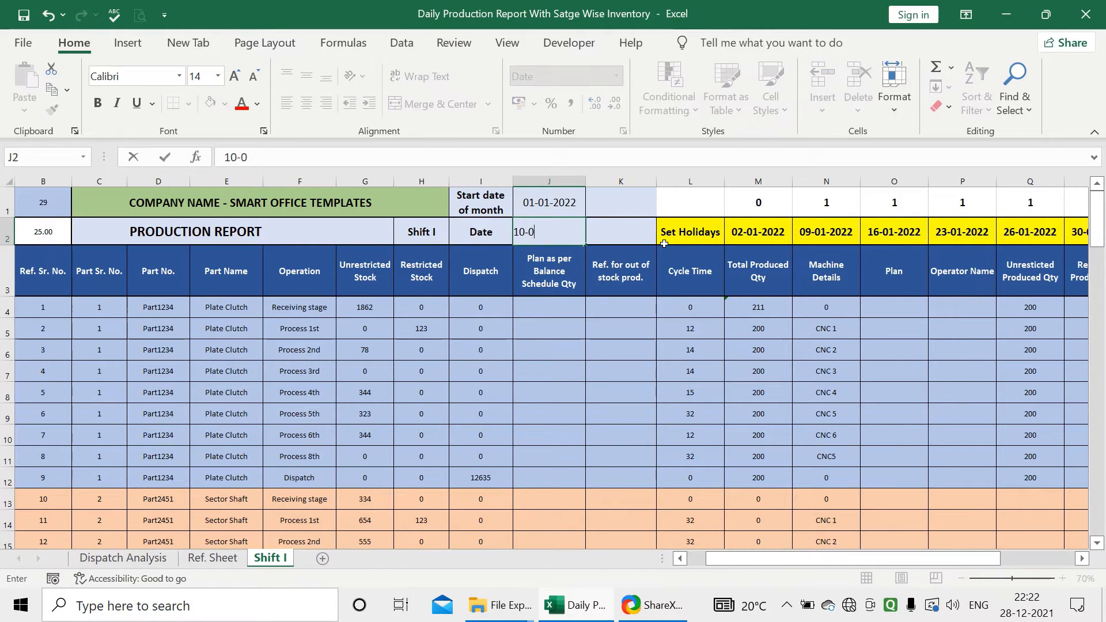
{"action": "type", "text": "1-2022"}
{"action": "key", "text": "Return"}
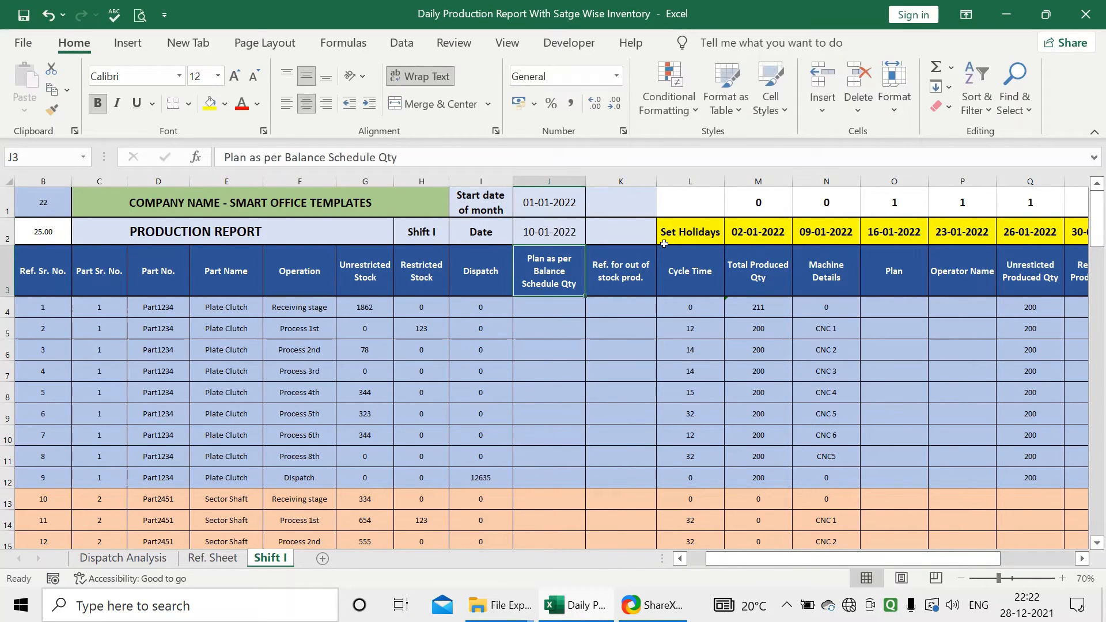
Step: Compare the holiday dates in M2 and N2 with the report date in J2 and examine the flags above them
{"action": "left_click", "coordinate": [771, 236]}
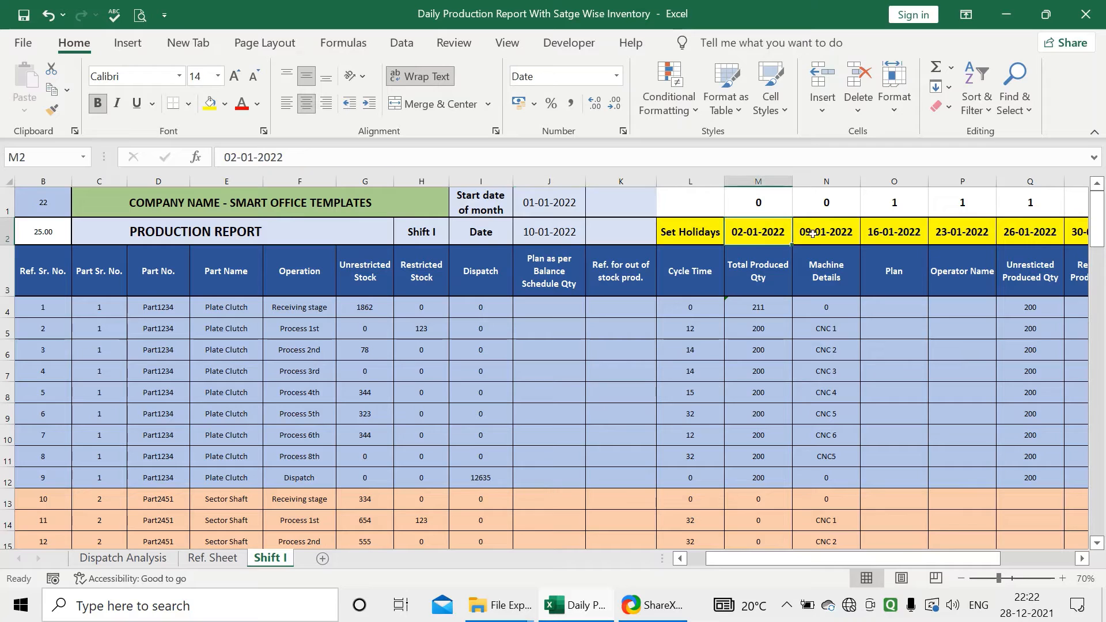
{"action": "left_click", "coordinate": [813, 233]}
{"action": "left_click", "coordinate": [773, 236]}
{"action": "left_click", "coordinate": [837, 232]}
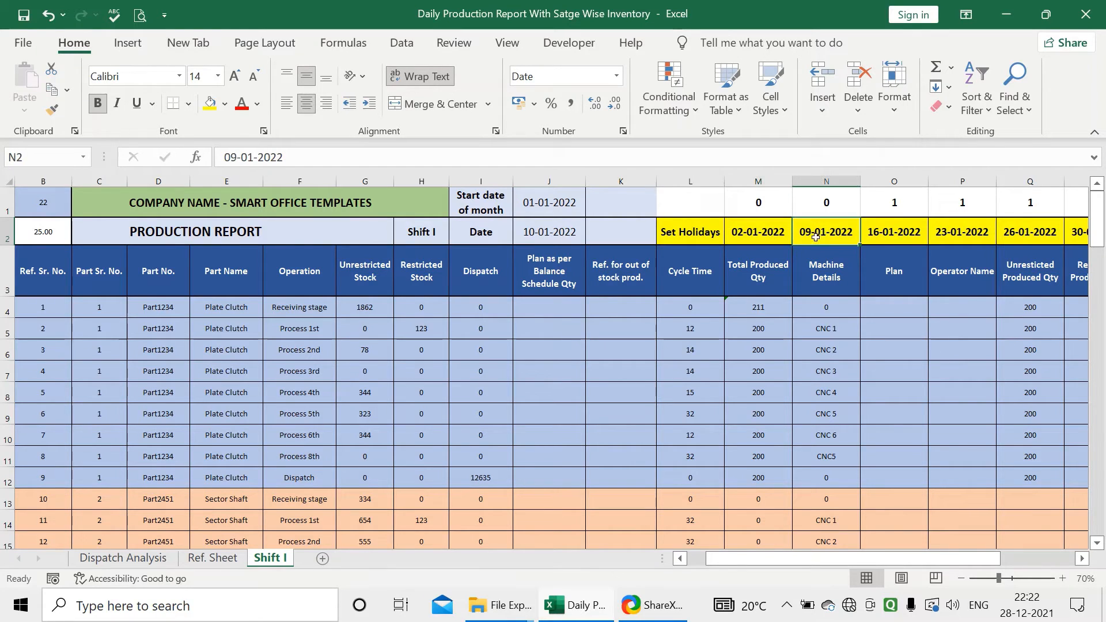
{"action": "left_click", "coordinate": [563, 234]}
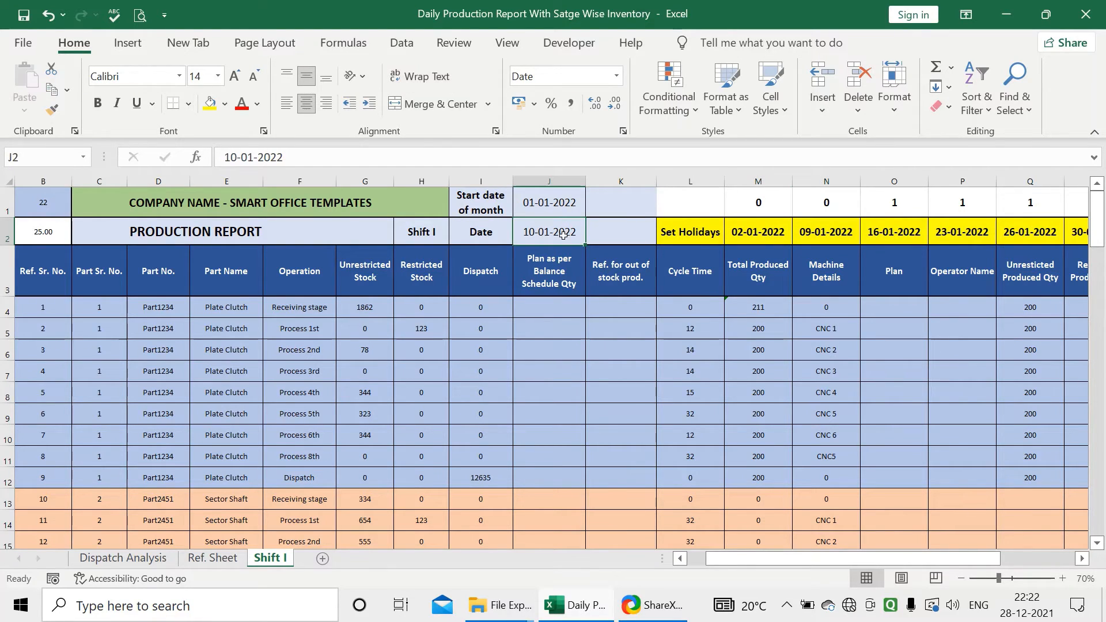
{"action": "left_click", "coordinate": [759, 208]}
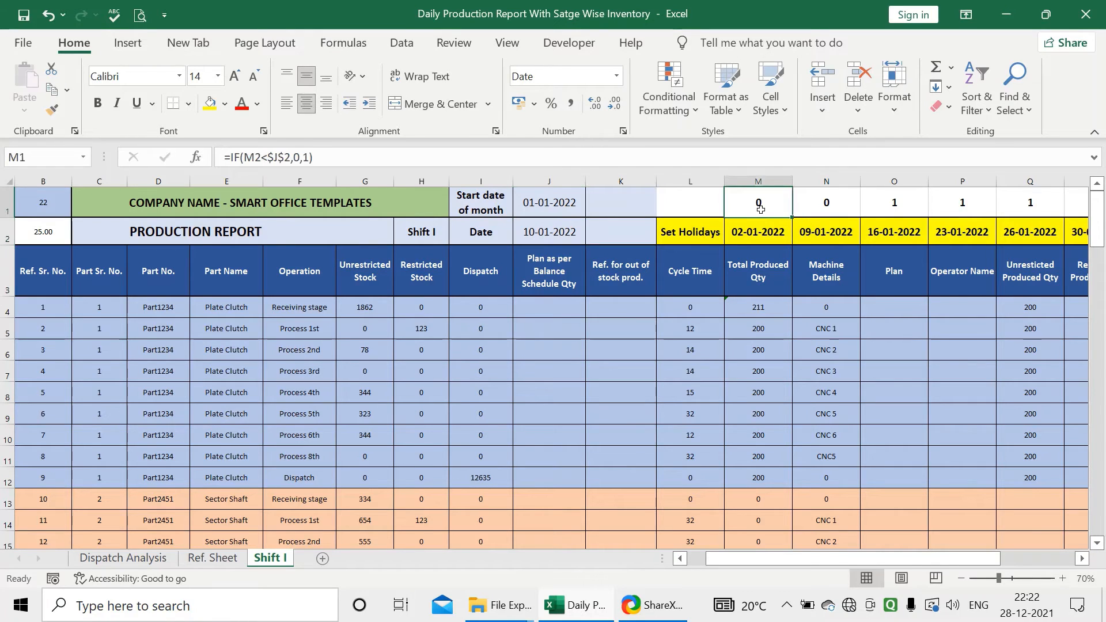
{"action": "left_click", "coordinate": [830, 207]}
{"action": "left_click", "coordinate": [750, 214]}
{"action": "left_click", "coordinate": [812, 206]}
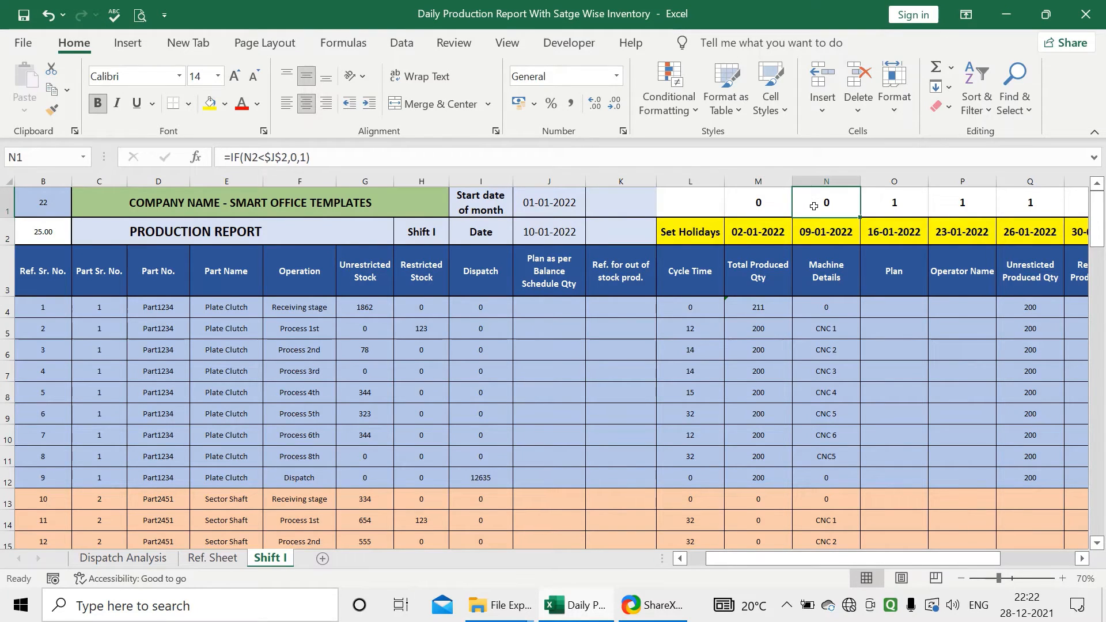
Step: Set the report date in J2 back to 01-01-2022
{"action": "left_click", "coordinate": [525, 233]}
{"action": "type", "text": "01-01-2022"}
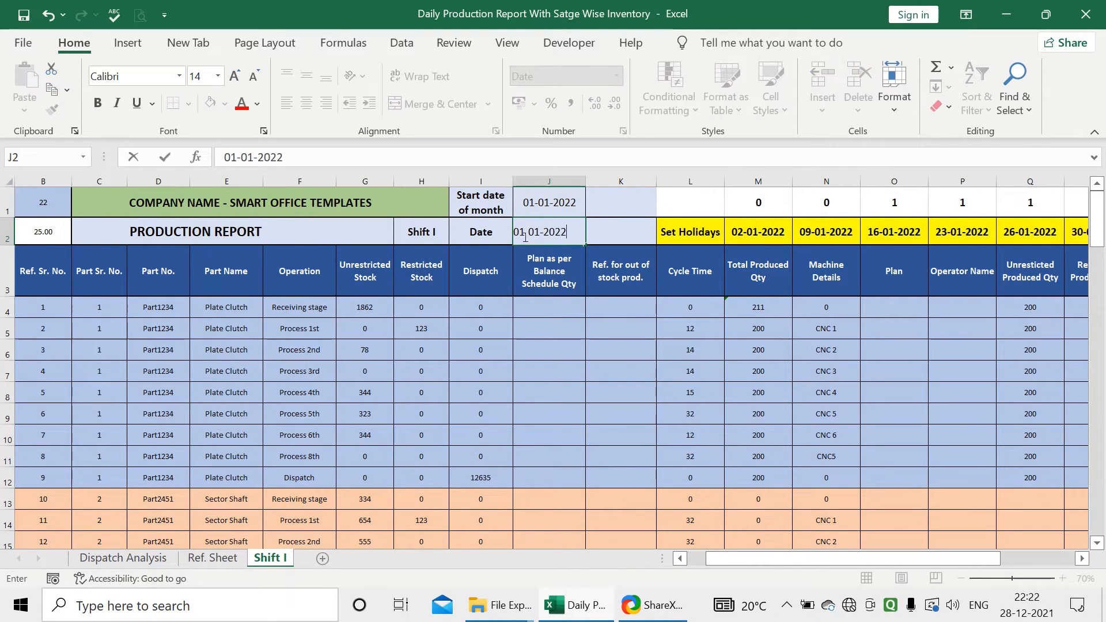
{"action": "key", "text": "Return"}
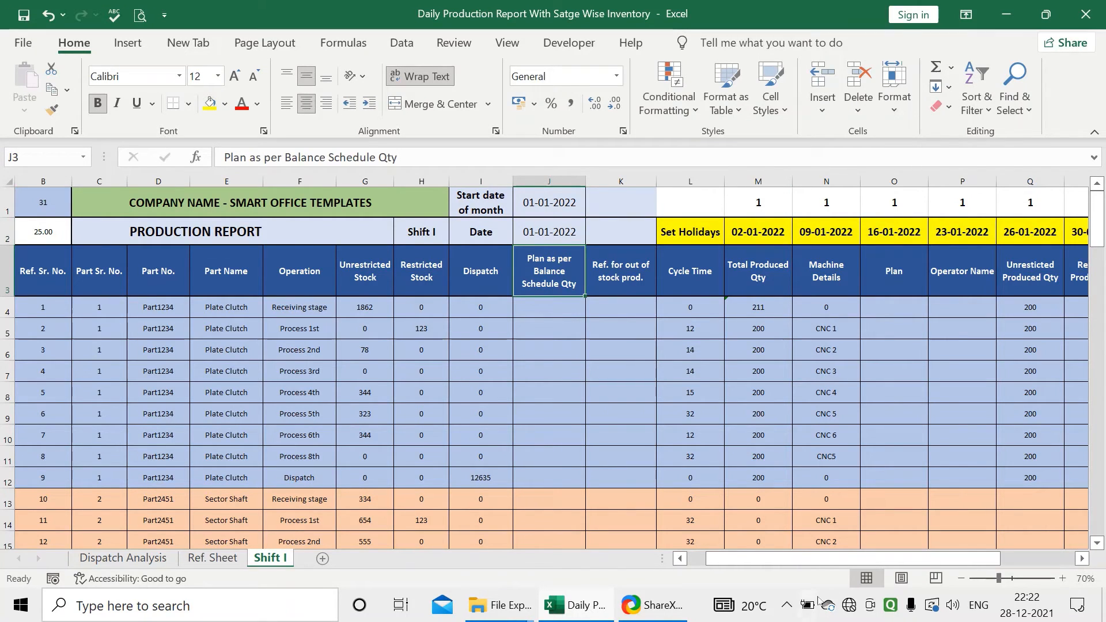
Step: Subtract the holiday flags from Working Days Left in B1 by extending its formula to =EOMONTH(J1,0)-J2+1-SUM(M1:U1)
{"action": "left_click_drag", "start_coordinate": [827, 558], "coordinate": [809, 558]}
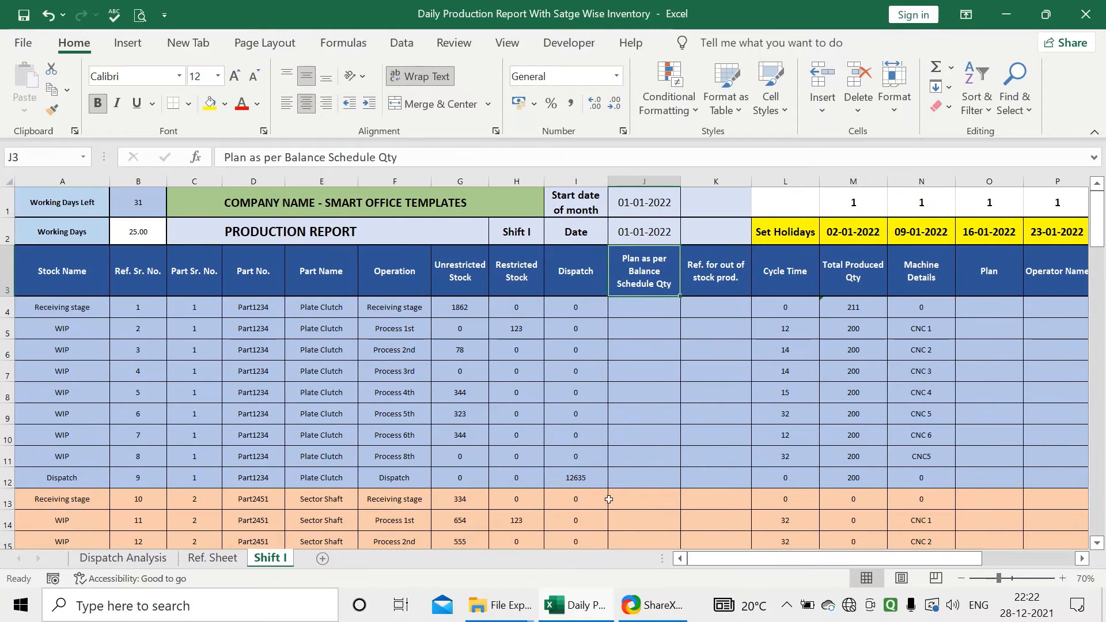
{"action": "left_click", "coordinate": [144, 199]}
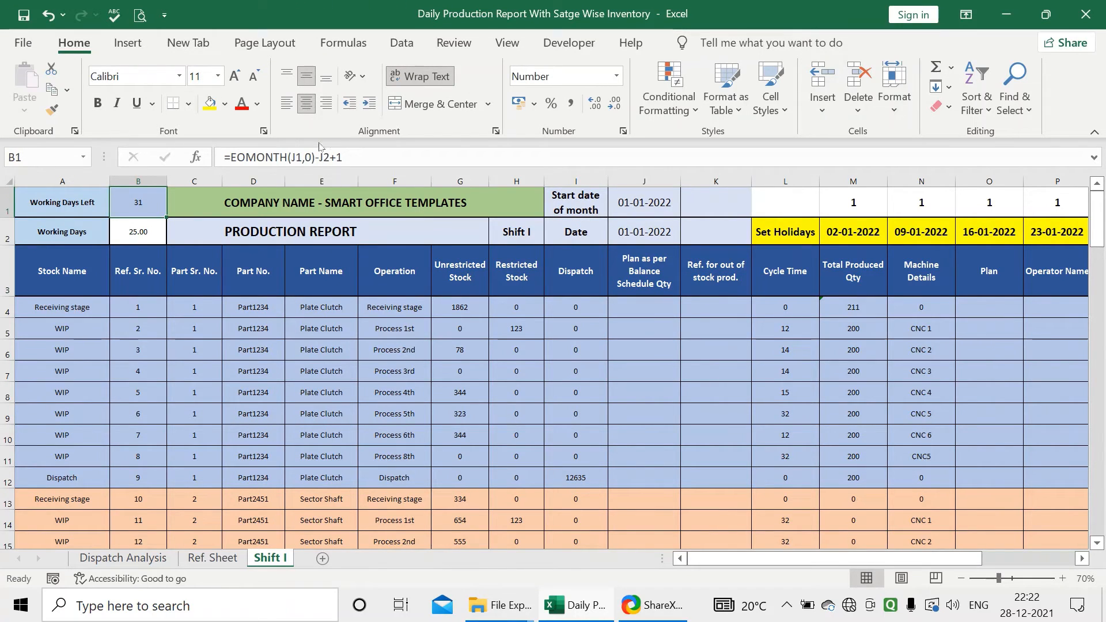
{"action": "left_click", "coordinate": [346, 157]}
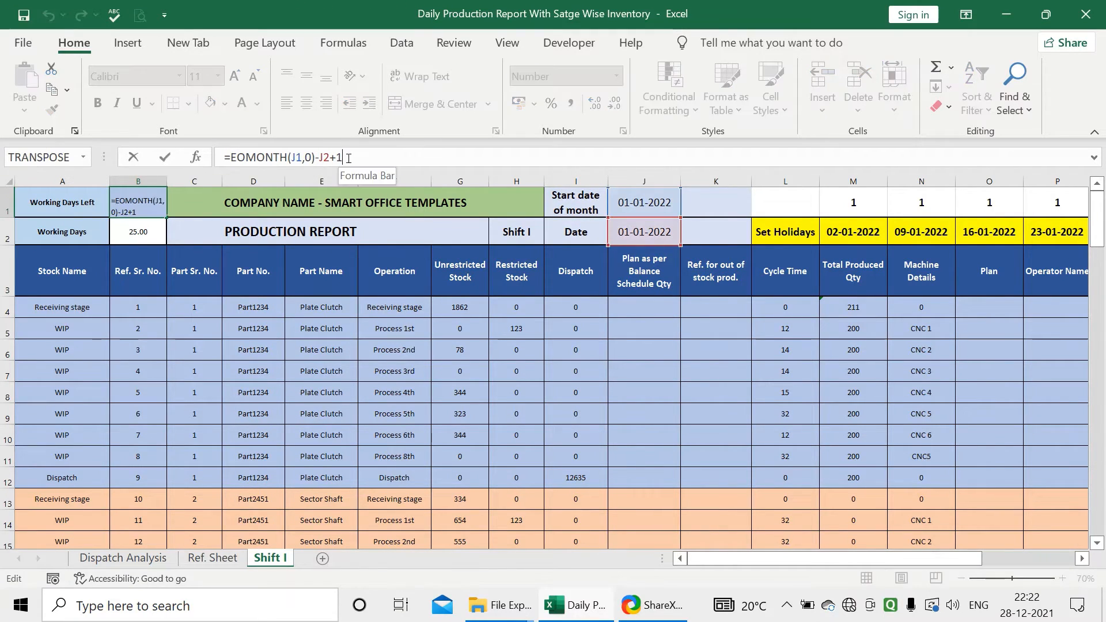
{"action": "type", "text": "-sum"}
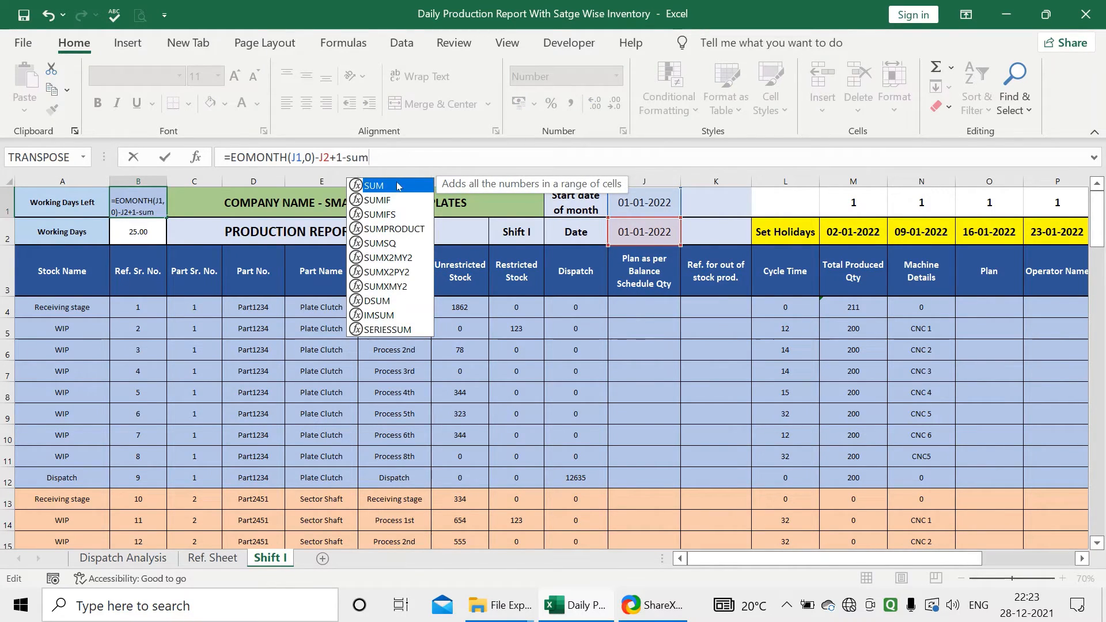
{"action": "double_click", "coordinate": [397, 186]}
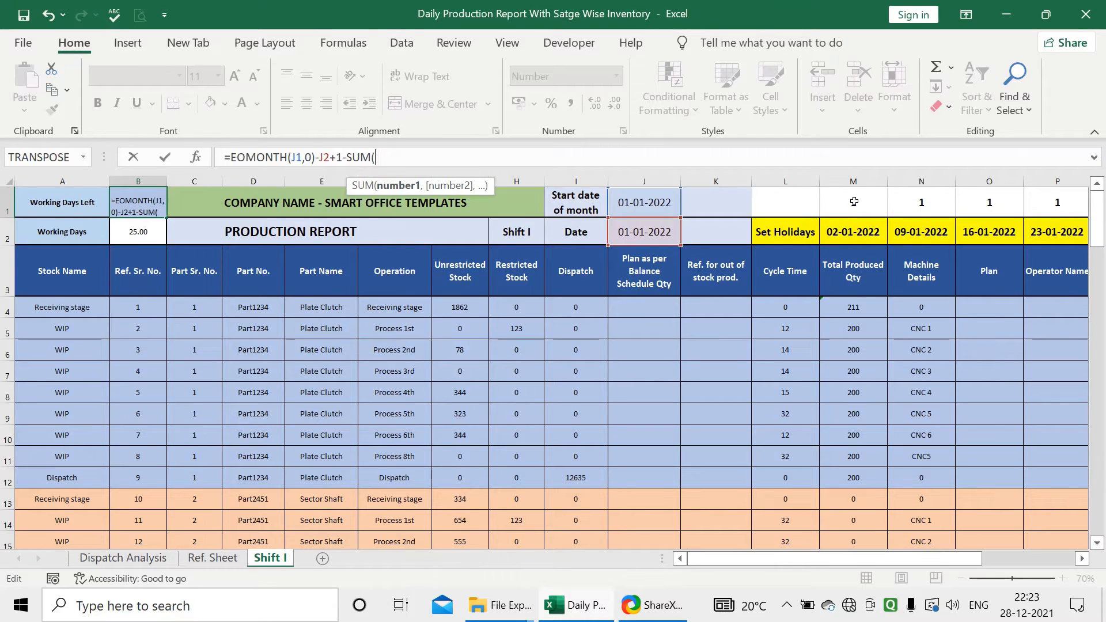
{"action": "left_click_drag", "start_coordinate": [854, 202], "coordinate": [996, 210]}
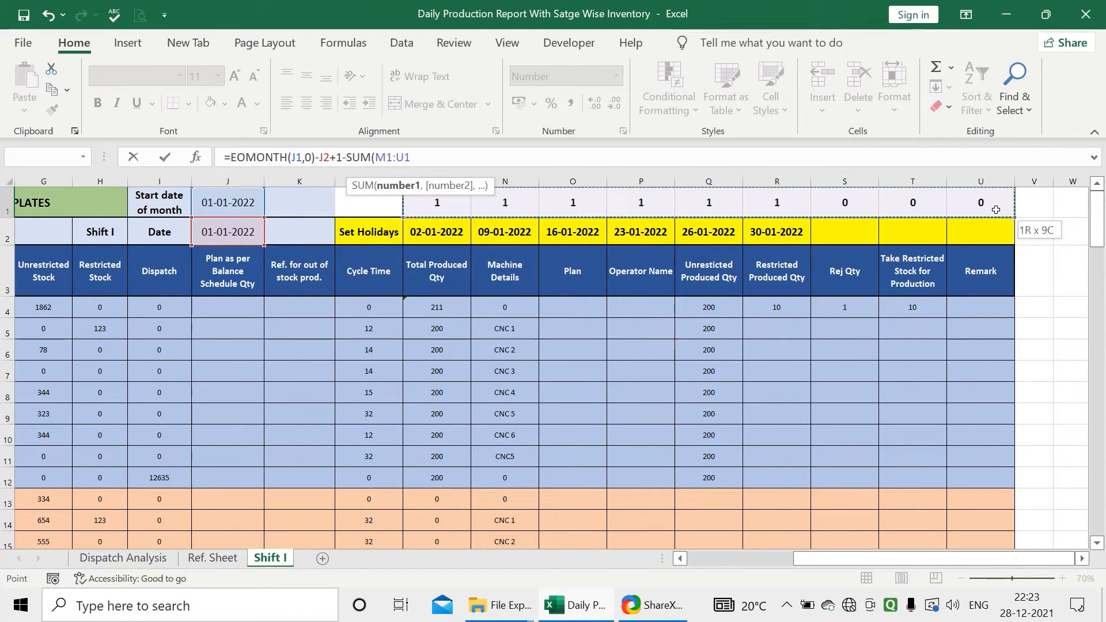
{"action": "left_click_drag", "start_coordinate": [995, 210], "coordinate": [995, 210]}
{"action": "type", "text": ")"}
{"action": "key", "text": "Return"}
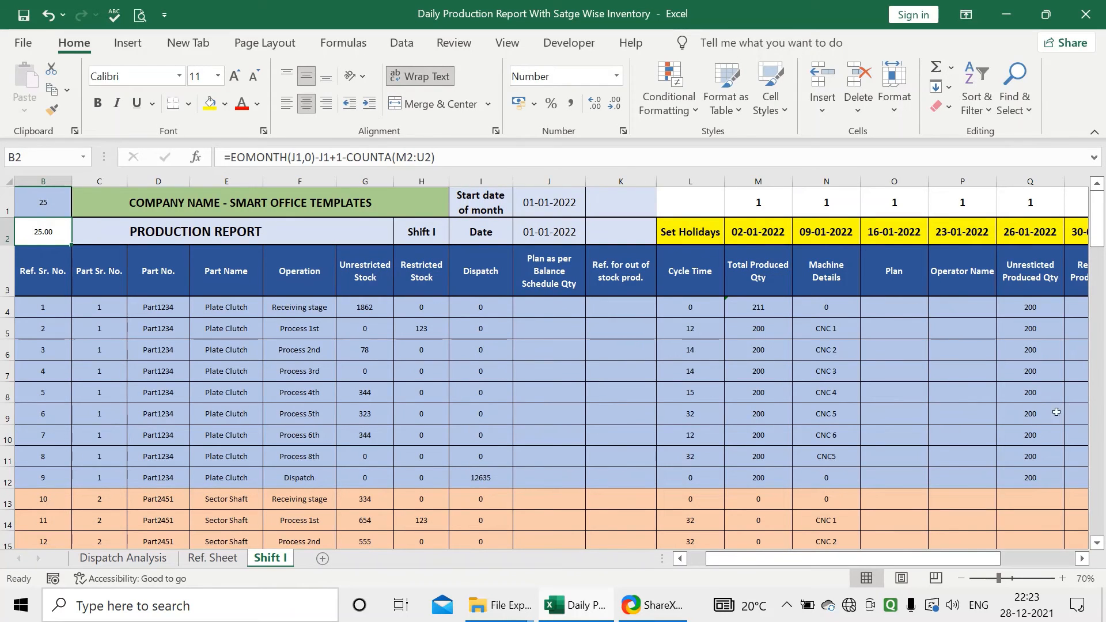
Step: Compare the Working Days Left and Working Days formulas in B1 and B2 and check the report date in J2
{"action": "left_click_drag", "start_coordinate": [956, 558], "coordinate": [924, 545]}
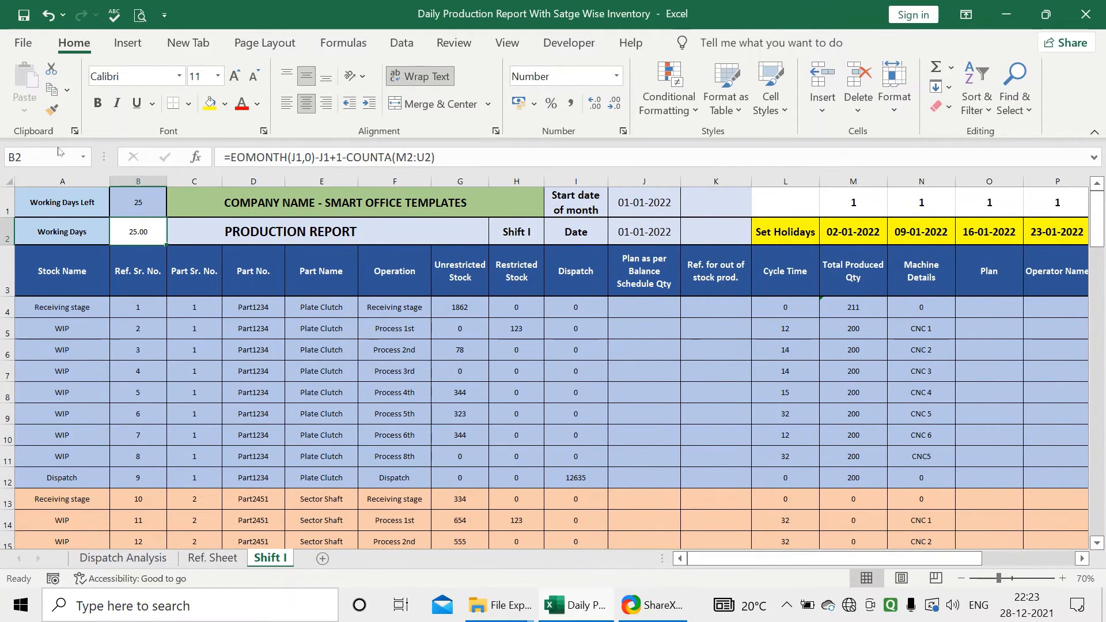
{"action": "left_click", "coordinate": [136, 207]}
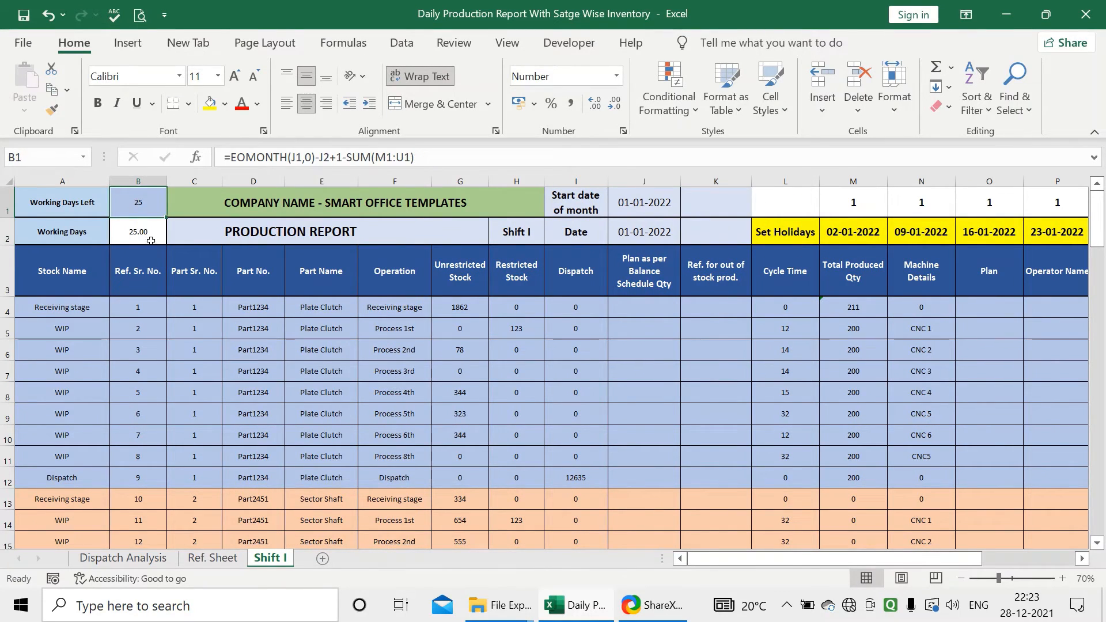
{"action": "left_click", "coordinate": [653, 225]}
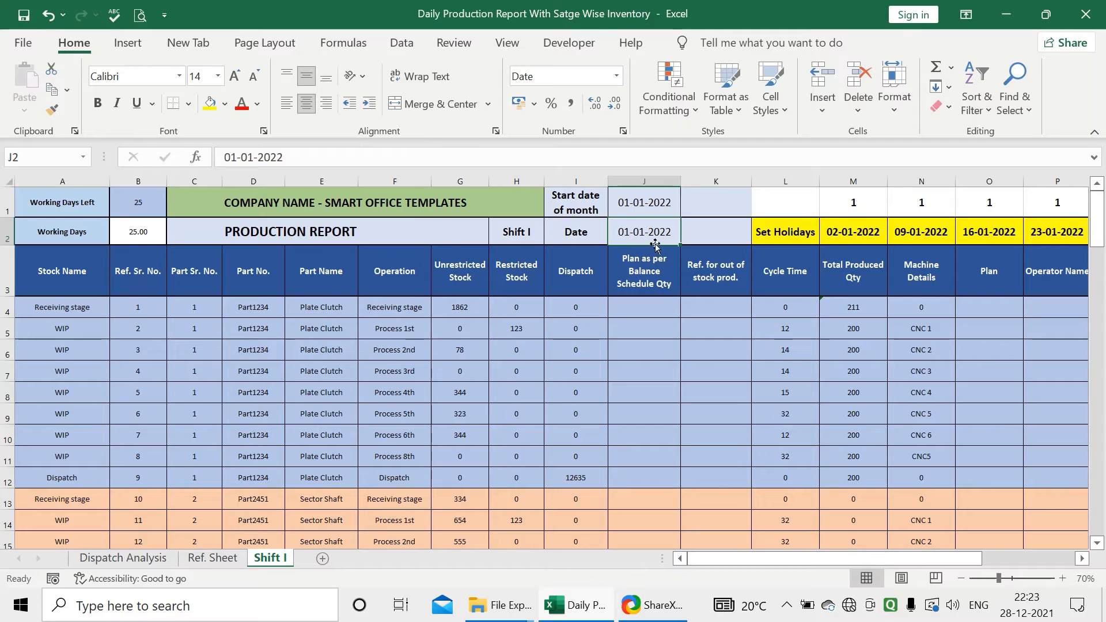
{"action": "left_click", "coordinate": [139, 232]}
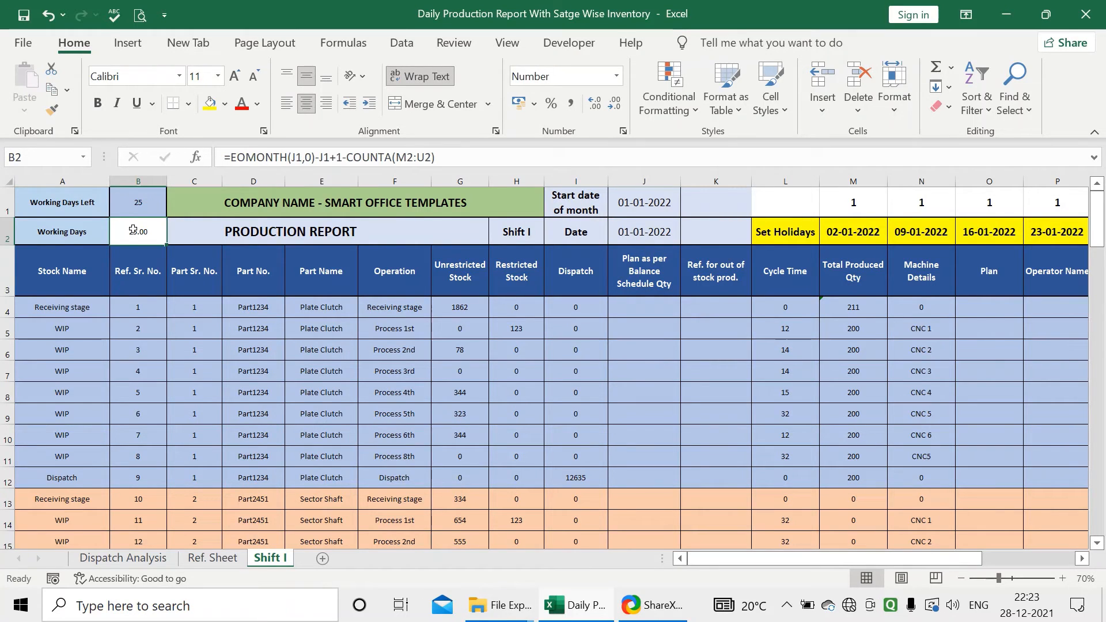
{"action": "left_click", "coordinate": [149, 209]}
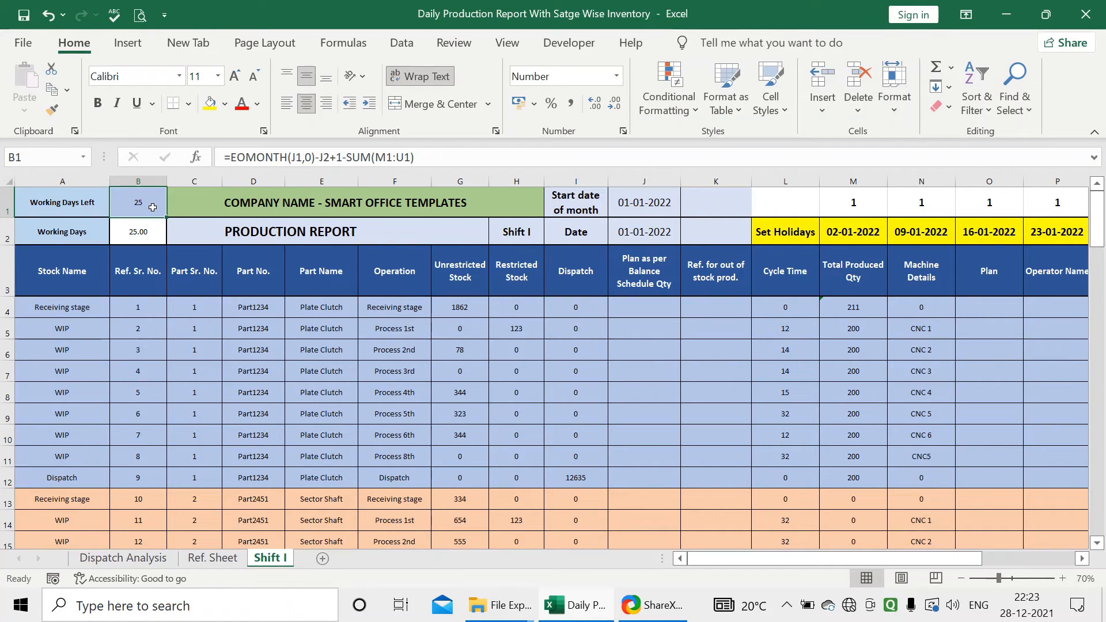
{"action": "type", "text": "-"}
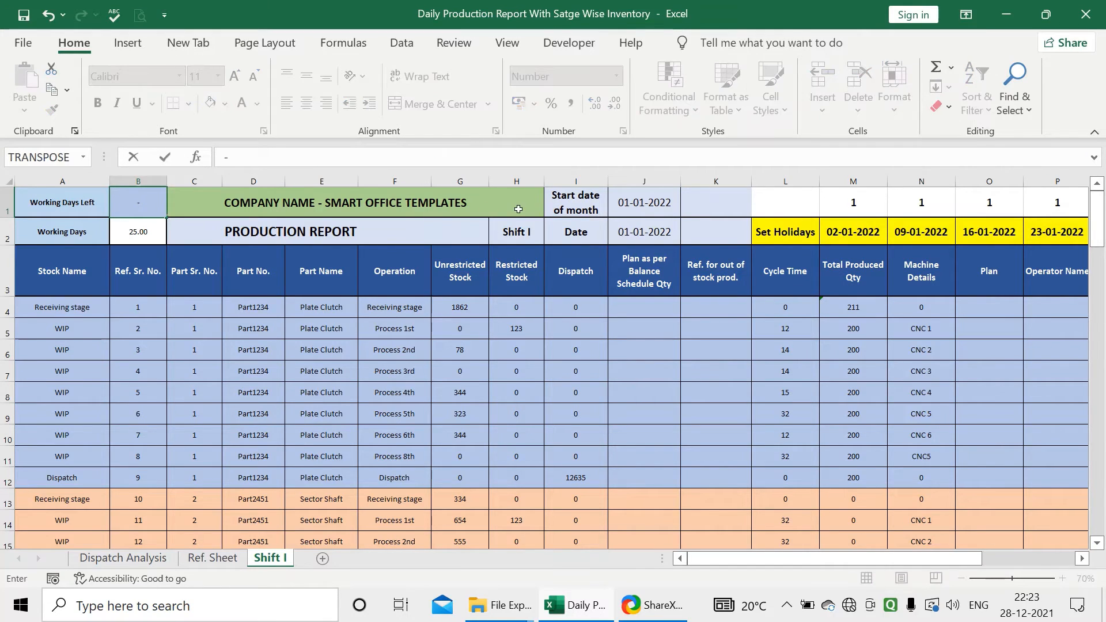
{"action": "key", "text": "Escape"}
Step: Set the report date in J2 to 02-01-2022 to test Working Days Left
{"action": "left_click", "coordinate": [626, 227]}
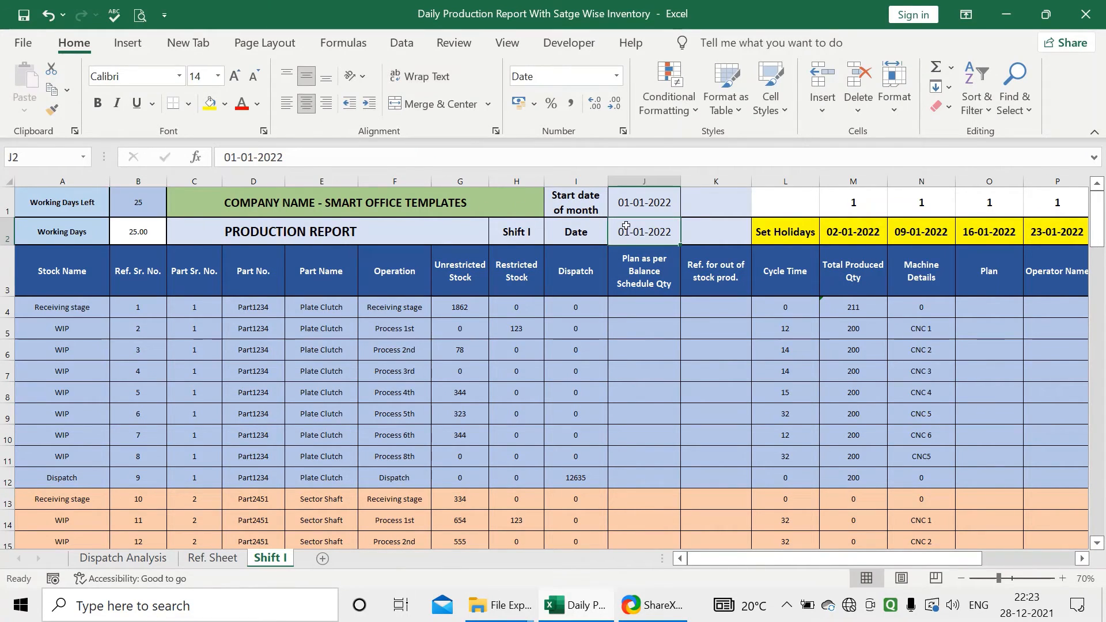
{"action": "type", "text": "02-01-"}
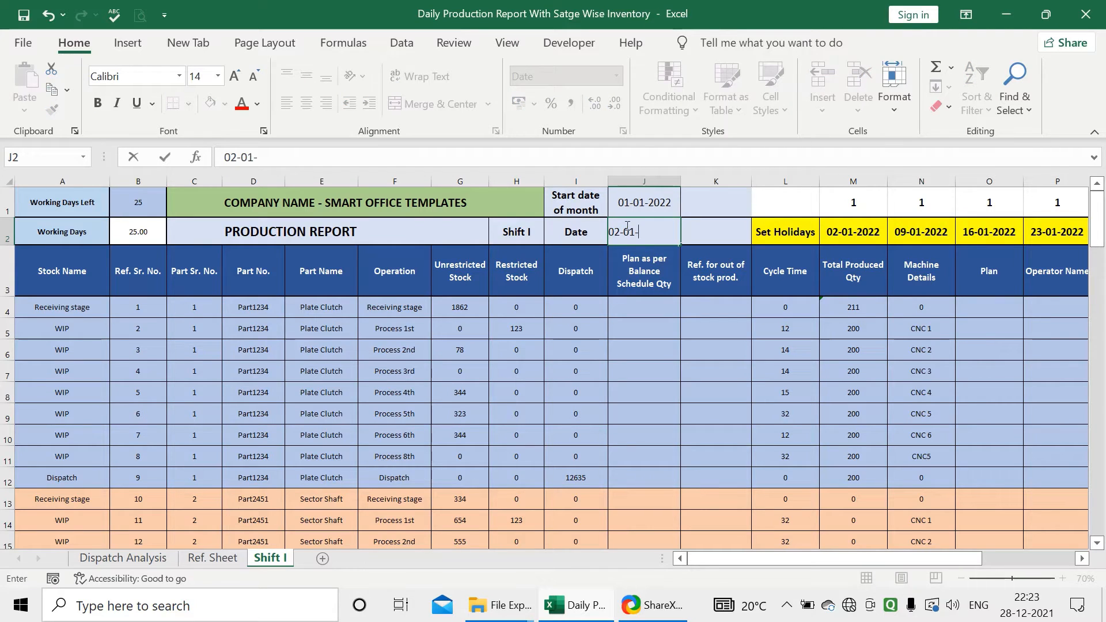
{"action": "type", "text": "2022"}
{"action": "key", "text": "Return"}
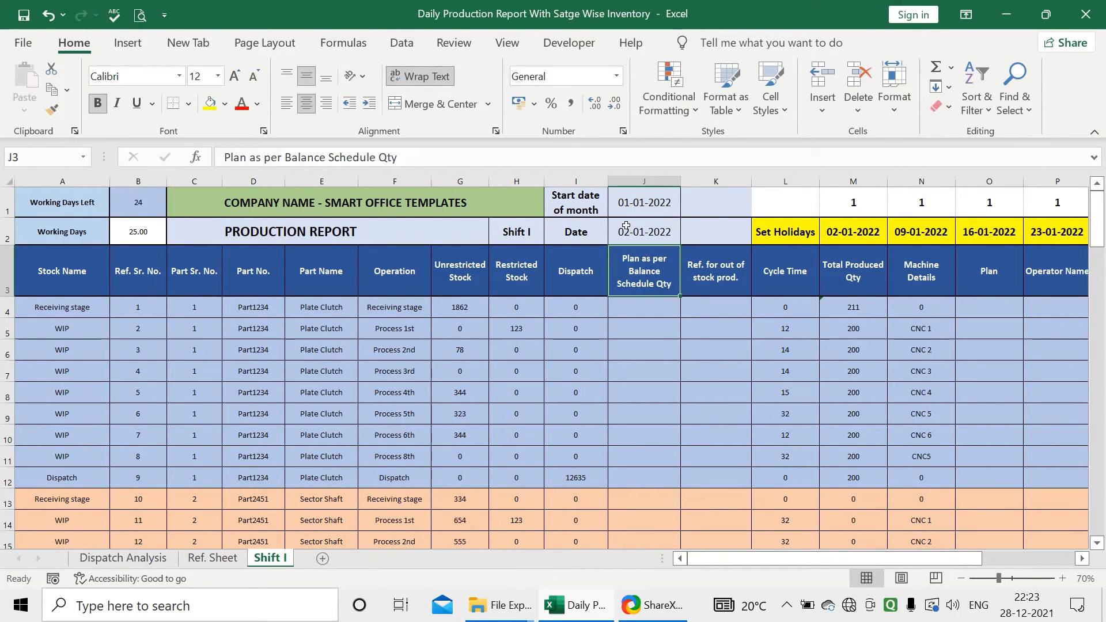
Step: Set the report date in J2 to 10-01-2022
{"action": "left_click", "coordinate": [626, 226]}
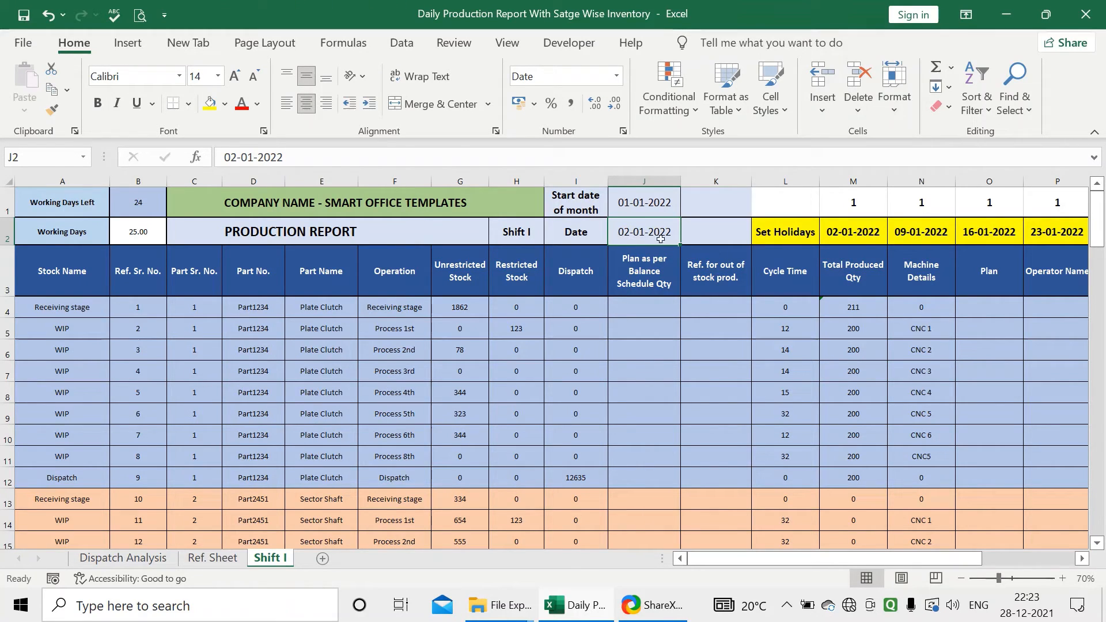
{"action": "type", "text": "10-"}
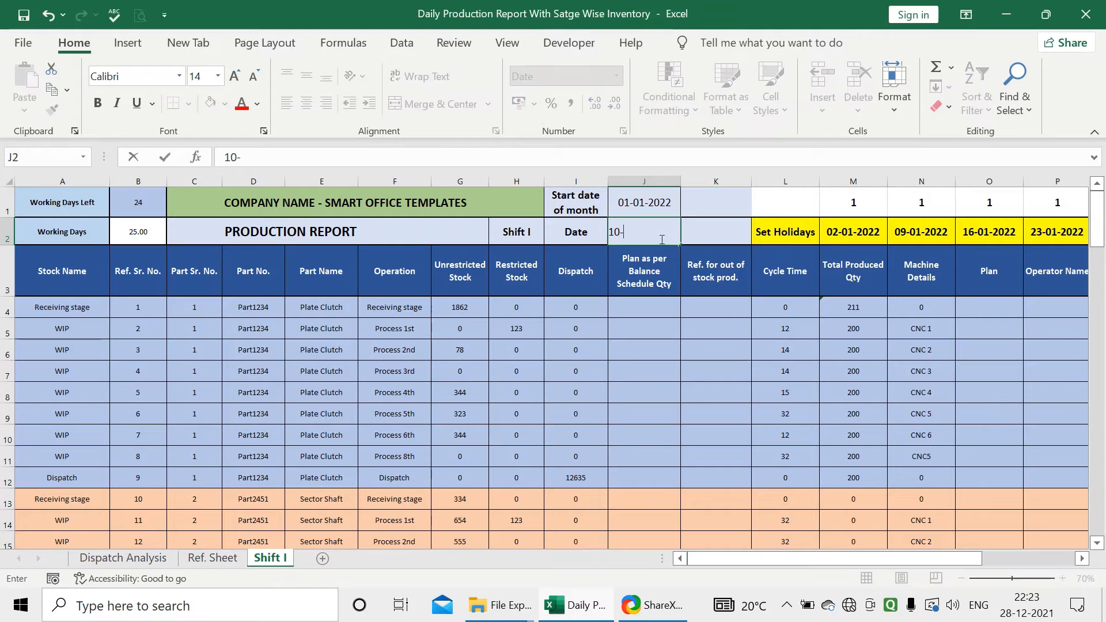
{"action": "type", "text": "01-20200"}
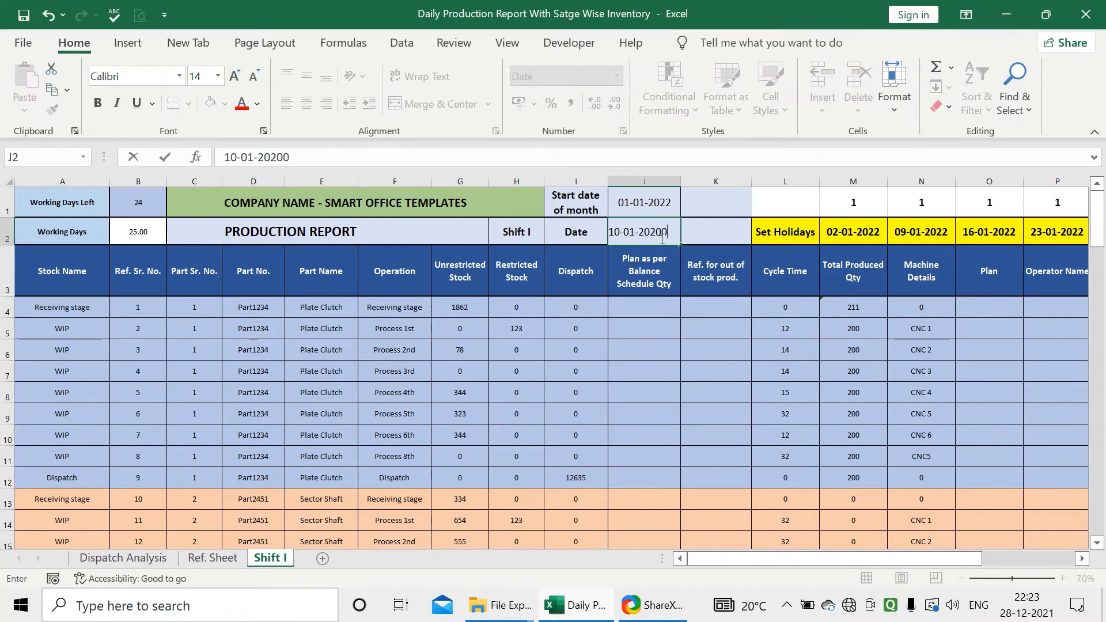
{"action": "key", "text": "Return"}
{"action": "left_click", "coordinate": [662, 239]}
{"action": "type", "text": "10-"}
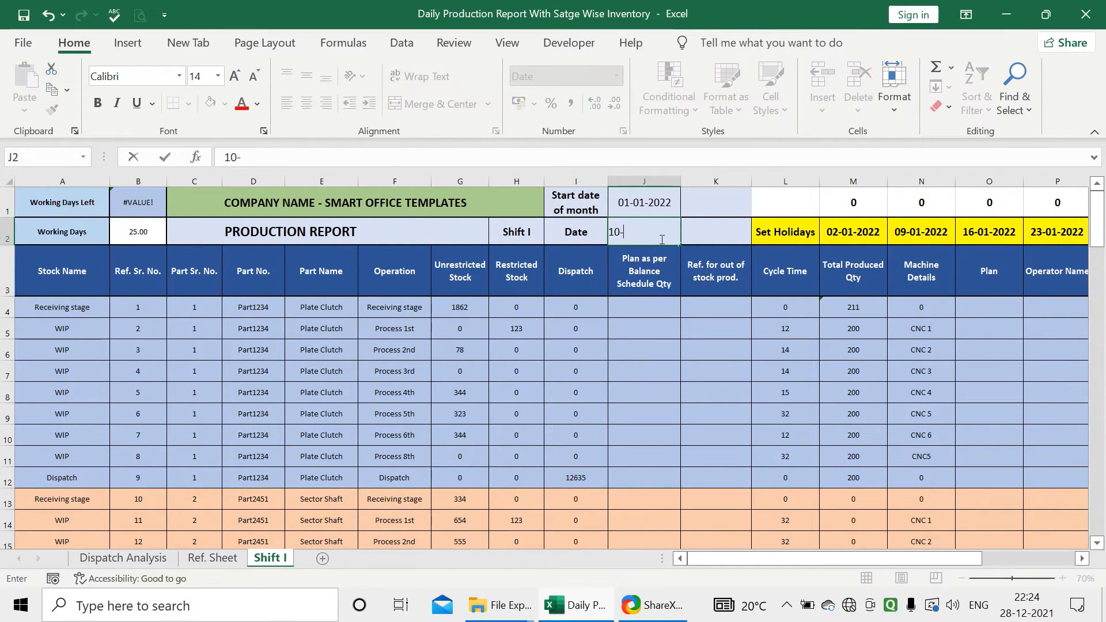
{"action": "type", "text": "01-2022"}
{"action": "key", "text": "Return"}
{"action": "left_click", "coordinate": [660, 239]}
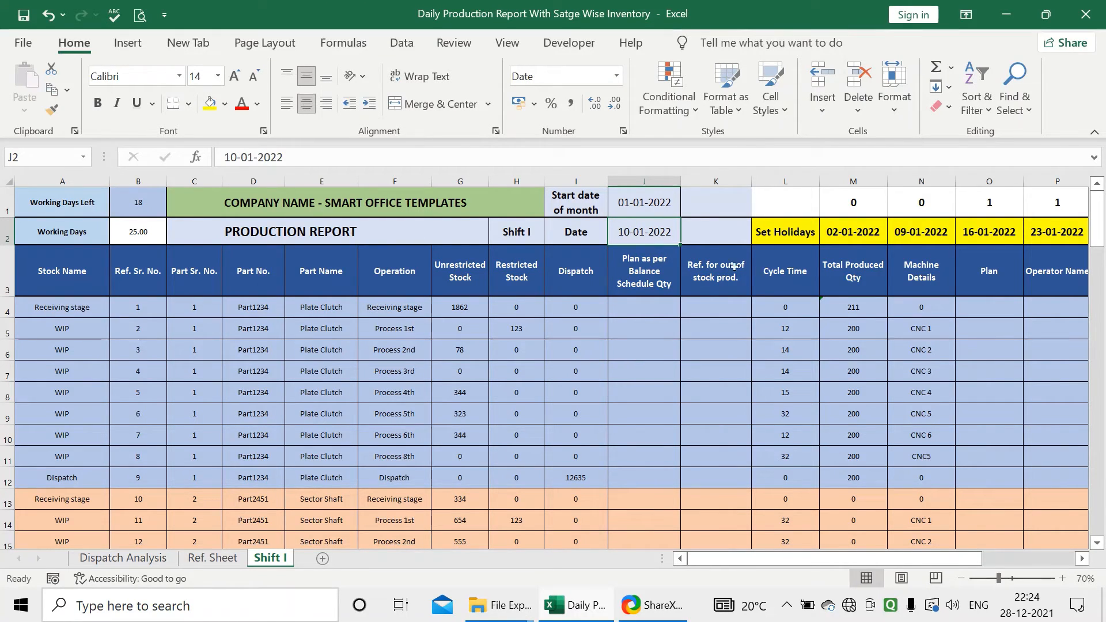
Step: Compare the Working Days Left formula in B1 with the holiday flags in M1:N1 and the dates below them
{"action": "left_click", "coordinate": [133, 208]}
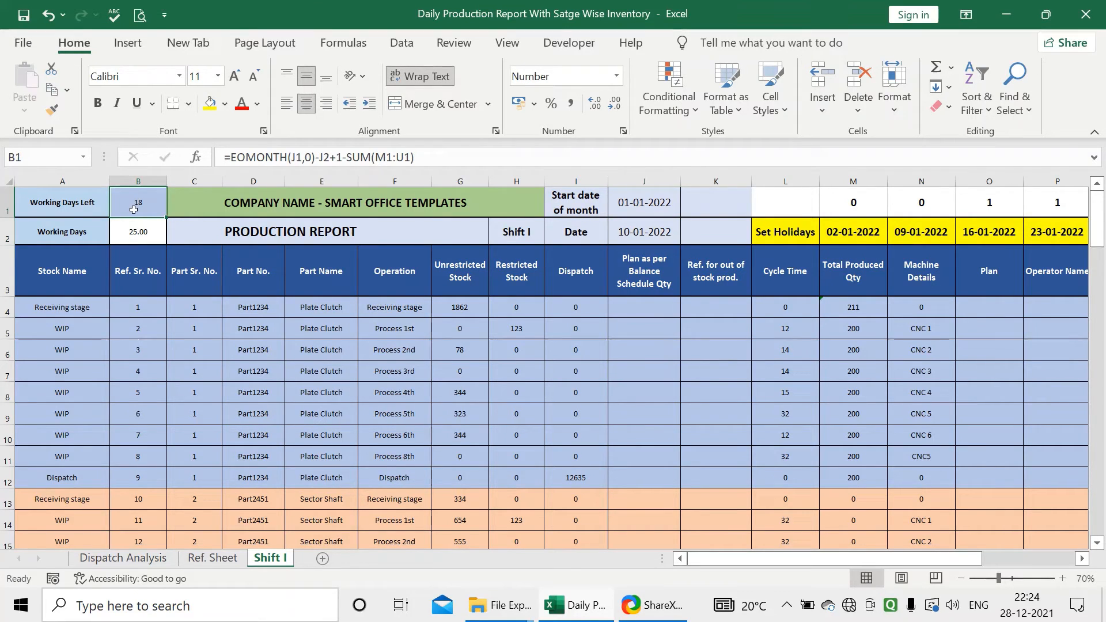
{"action": "left_click", "coordinate": [879, 210]}
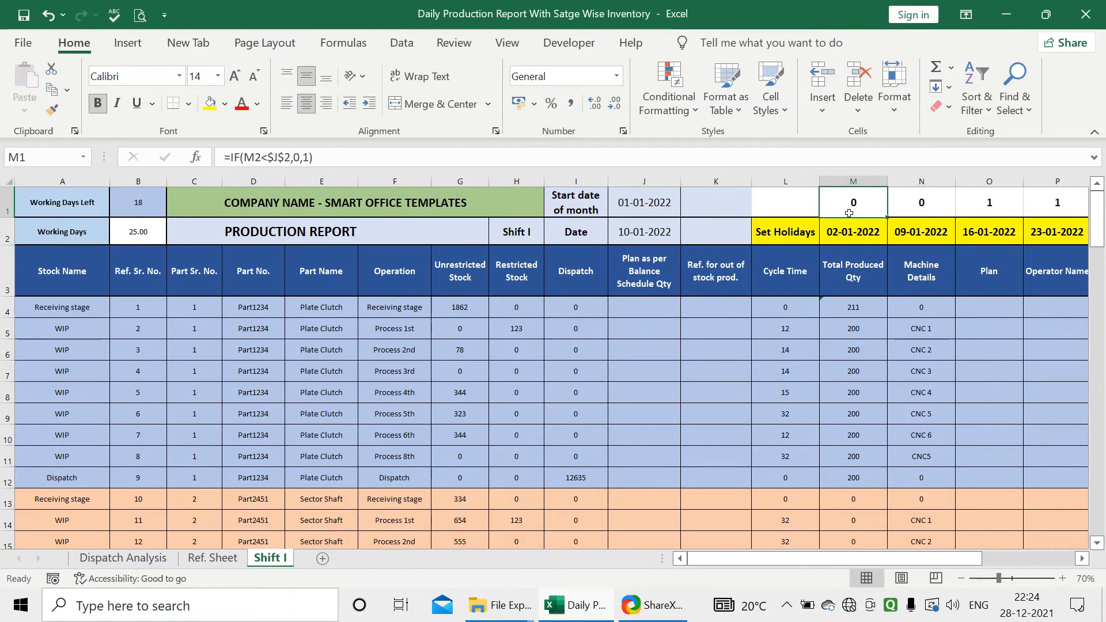
{"action": "left_click_drag", "start_coordinate": [864, 210], "coordinate": [921, 236]}
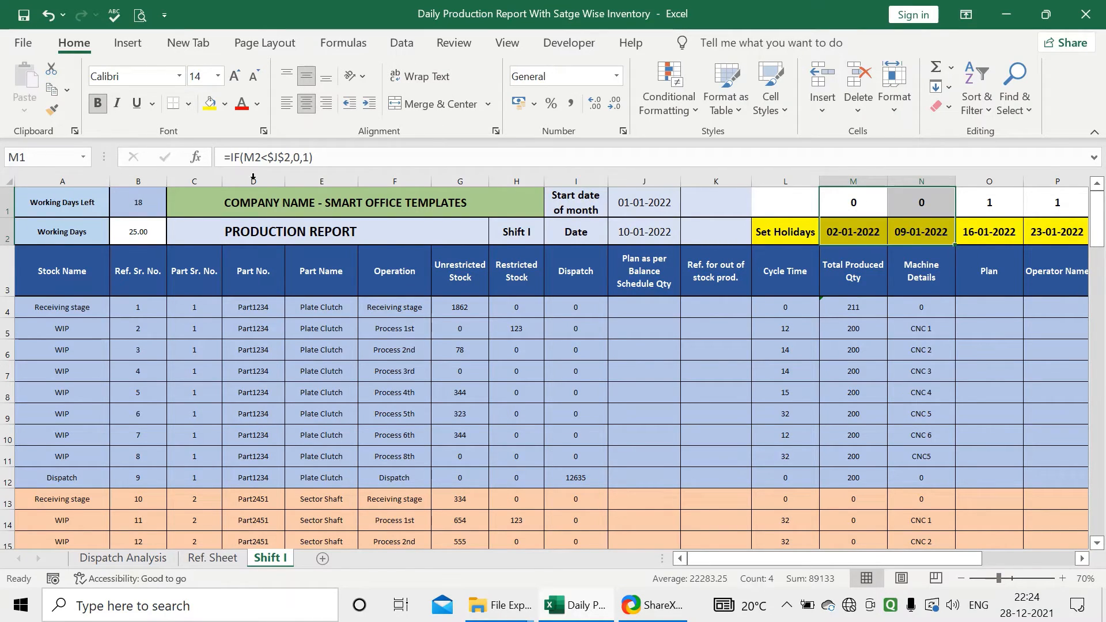
{"action": "left_click", "coordinate": [160, 206]}
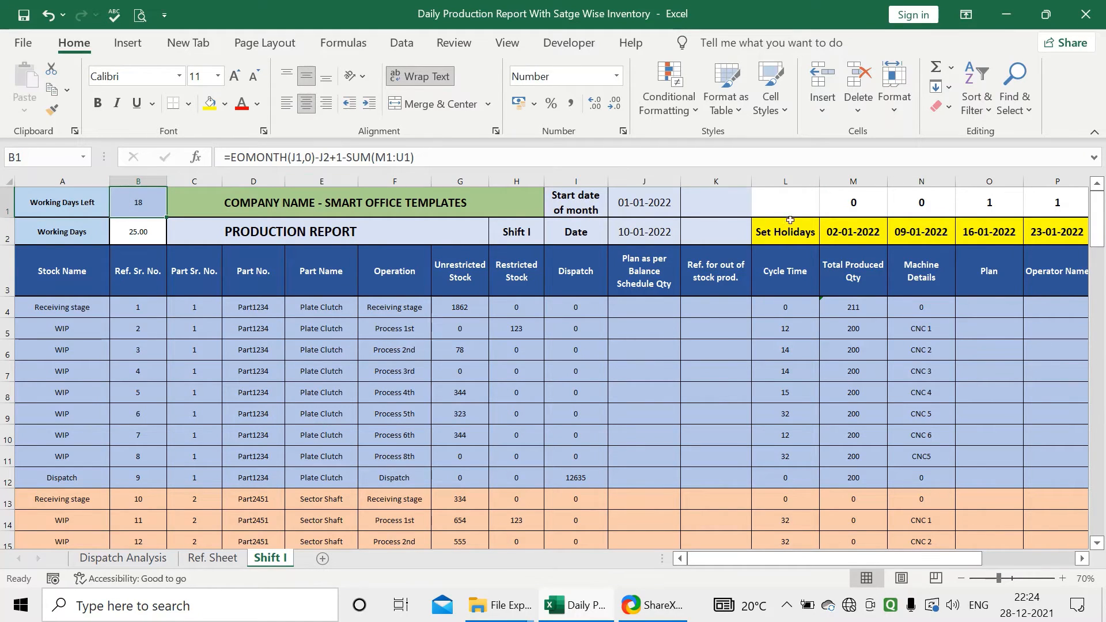
{"action": "left_click", "coordinate": [860, 202]}
{"action": "left_click_drag", "start_coordinate": [859, 202], "coordinate": [922, 205]}
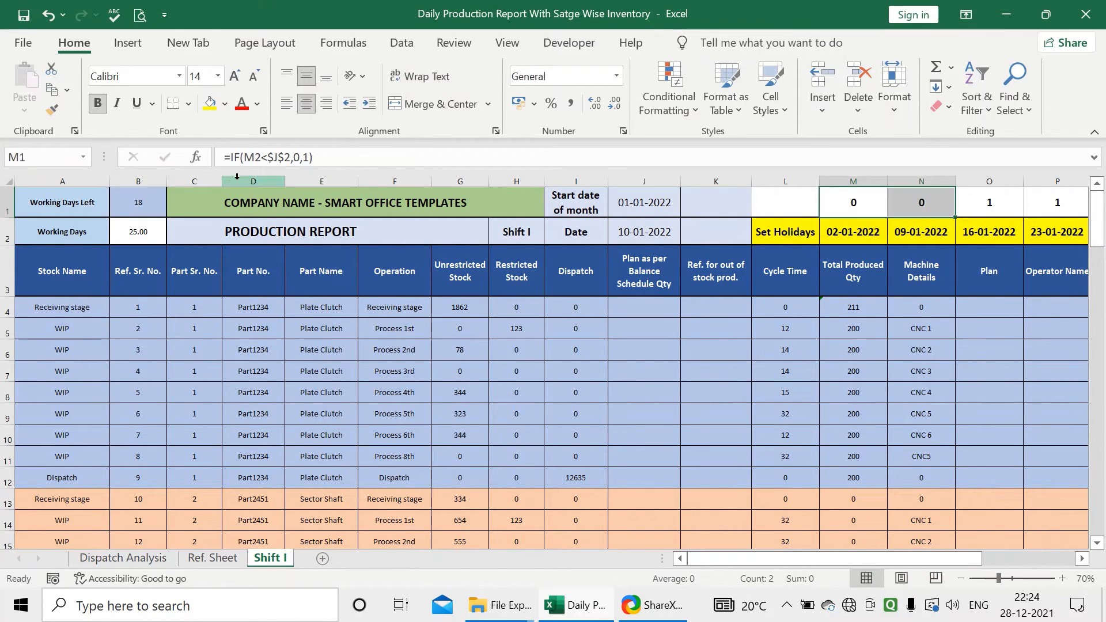
{"action": "left_click", "coordinate": [155, 198]}
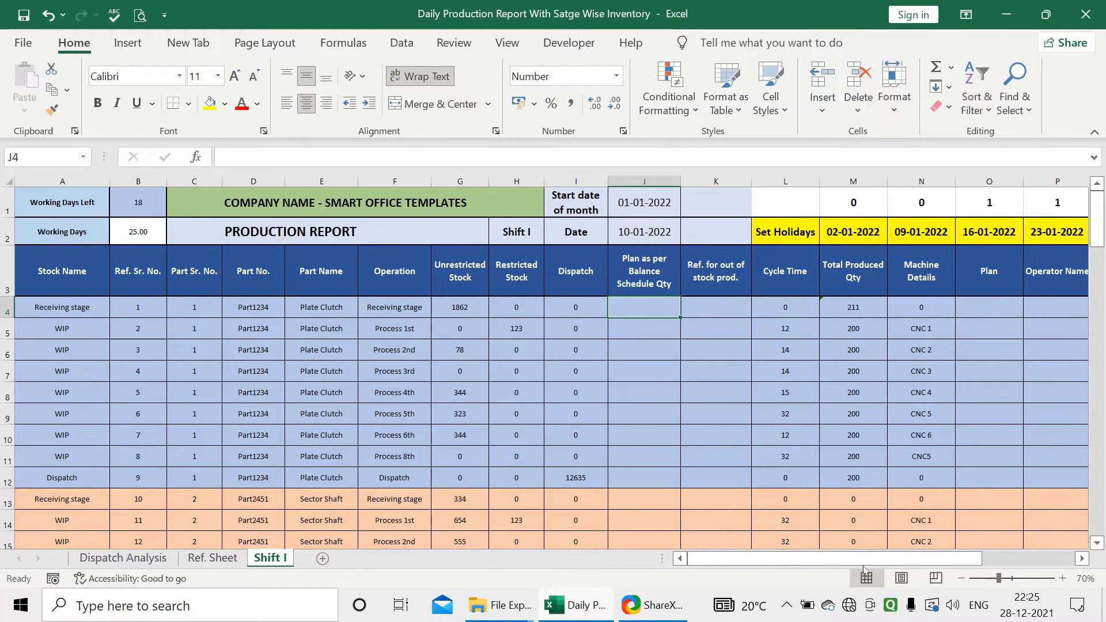
Step: Look over the Dispatch Analysis and Ref. Sheet worksheets and return to the Shift I sheet
{"action": "mouse_move", "coordinate": [877, 559]}
{"action": "left_mouse_down"}
{"action": "mouse_move", "coordinate": [947, 559]}
{"action": "mouse_move", "coordinate": [858, 559]}
{"action": "left_mouse_up"}
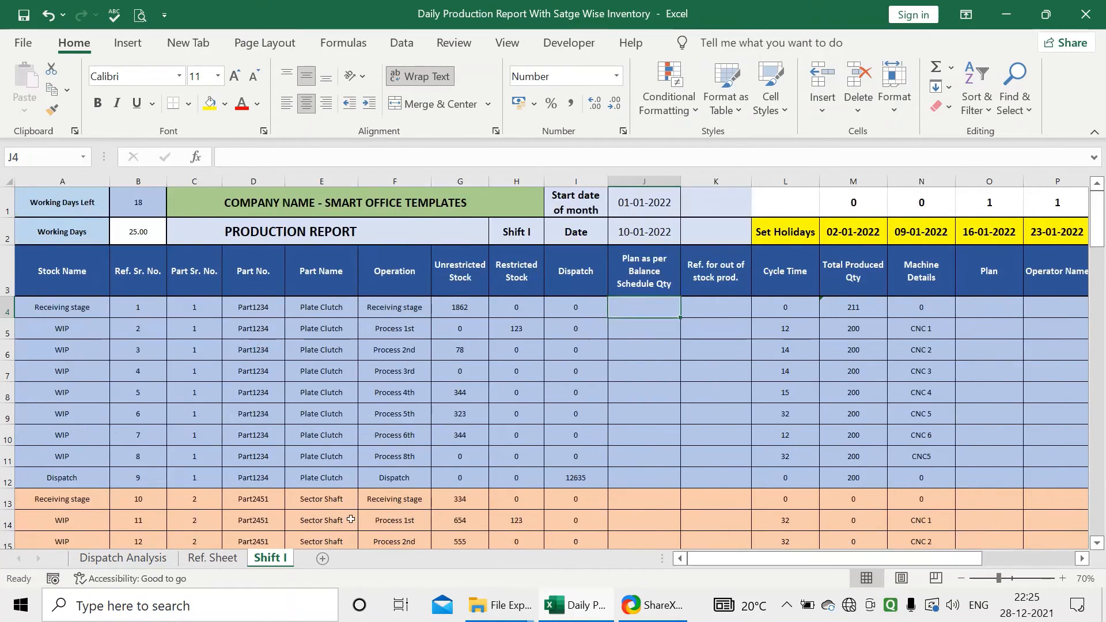
{"action": "left_click", "coordinate": [123, 558]}
{"action": "left_click", "coordinate": [212, 557]}
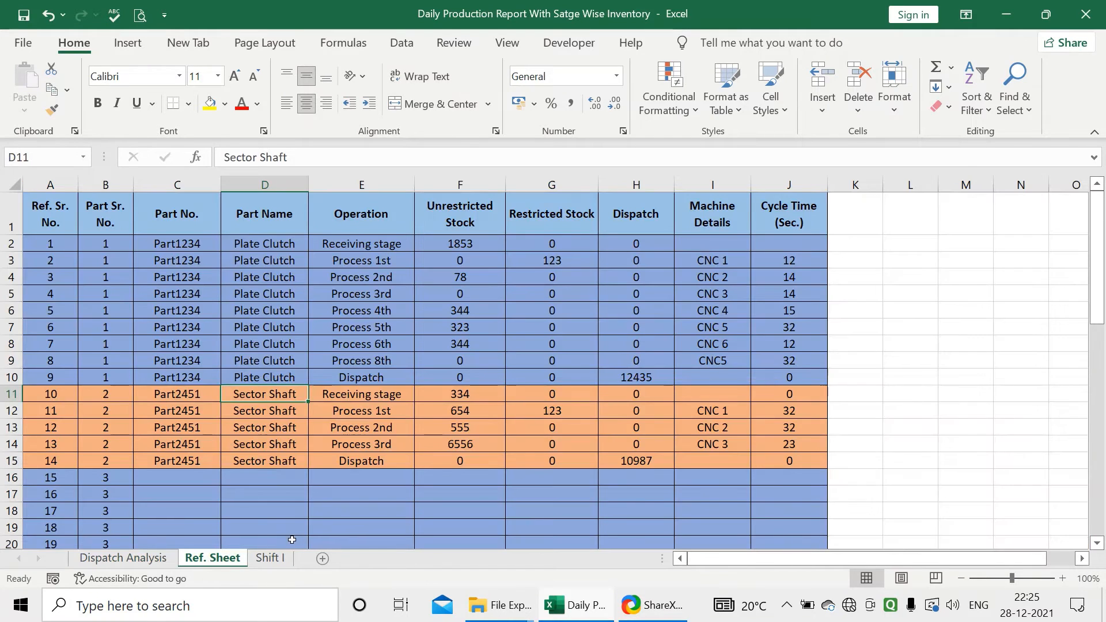
{"action": "left_click", "coordinate": [270, 557]}
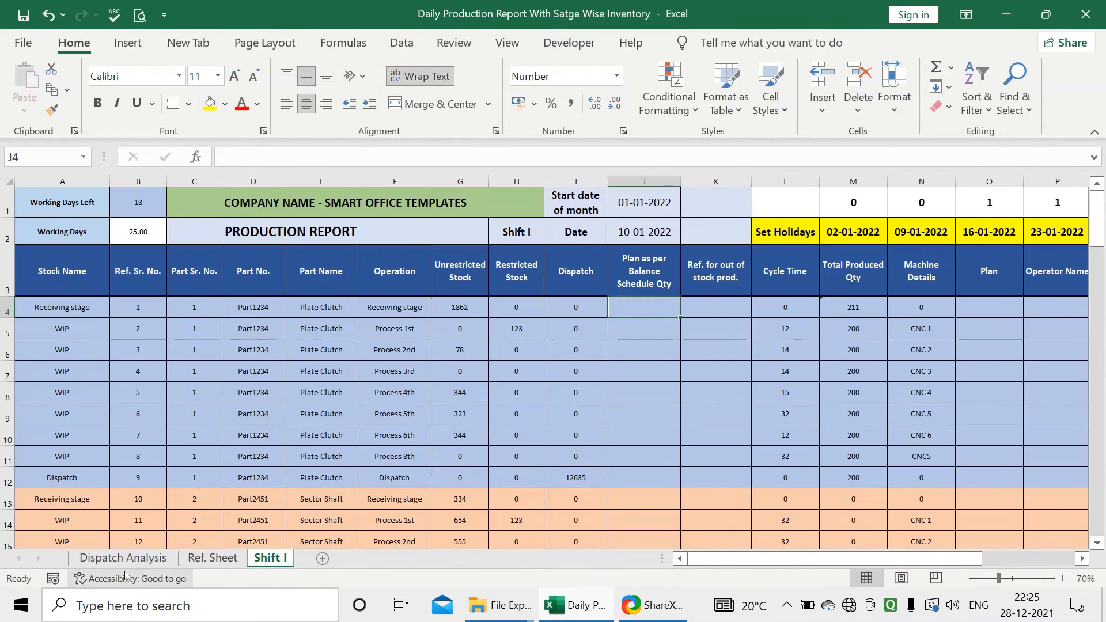
{"action": "left_click", "coordinate": [124, 578]}
{"action": "left_click", "coordinate": [123, 558]}
{"action": "left_click", "coordinate": [212, 557]}
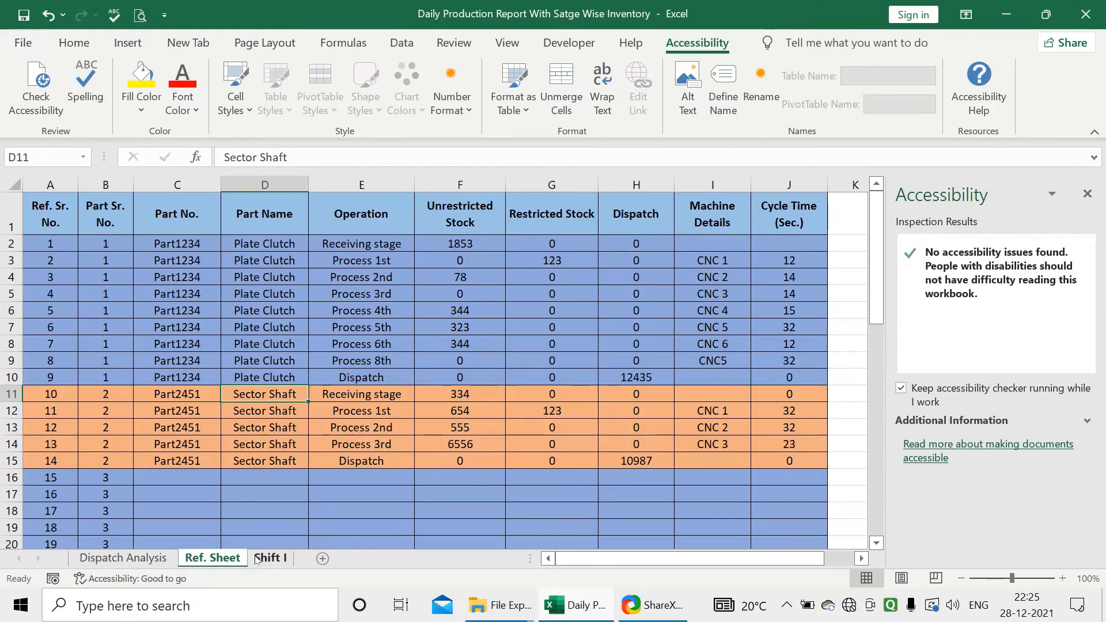
{"action": "left_click", "coordinate": [257, 558]}
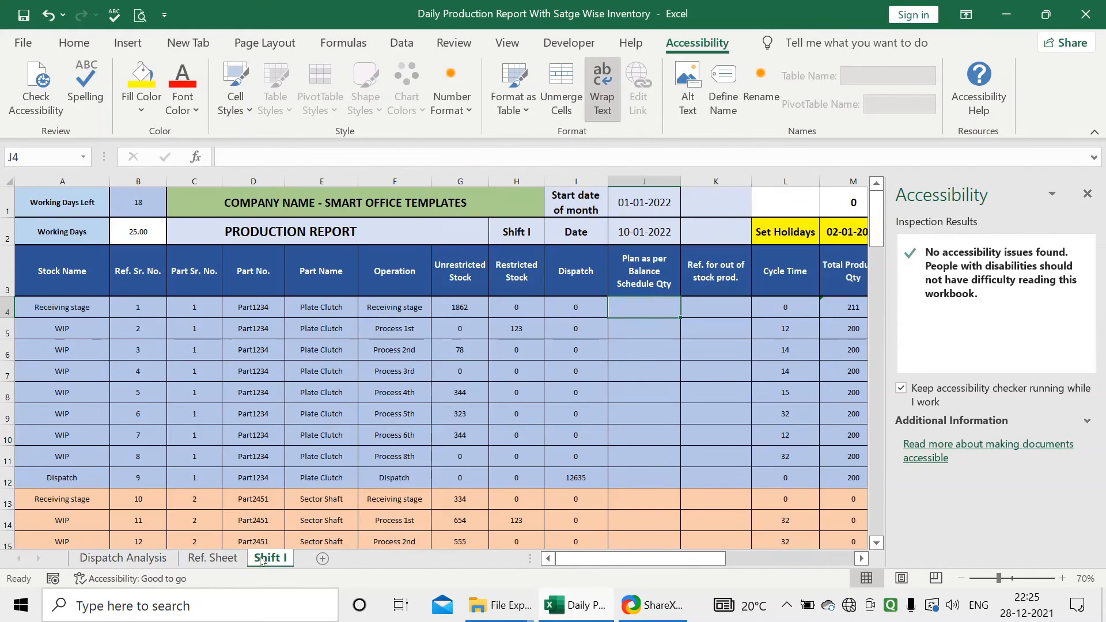
{"action": "left_click", "coordinate": [1087, 195]}
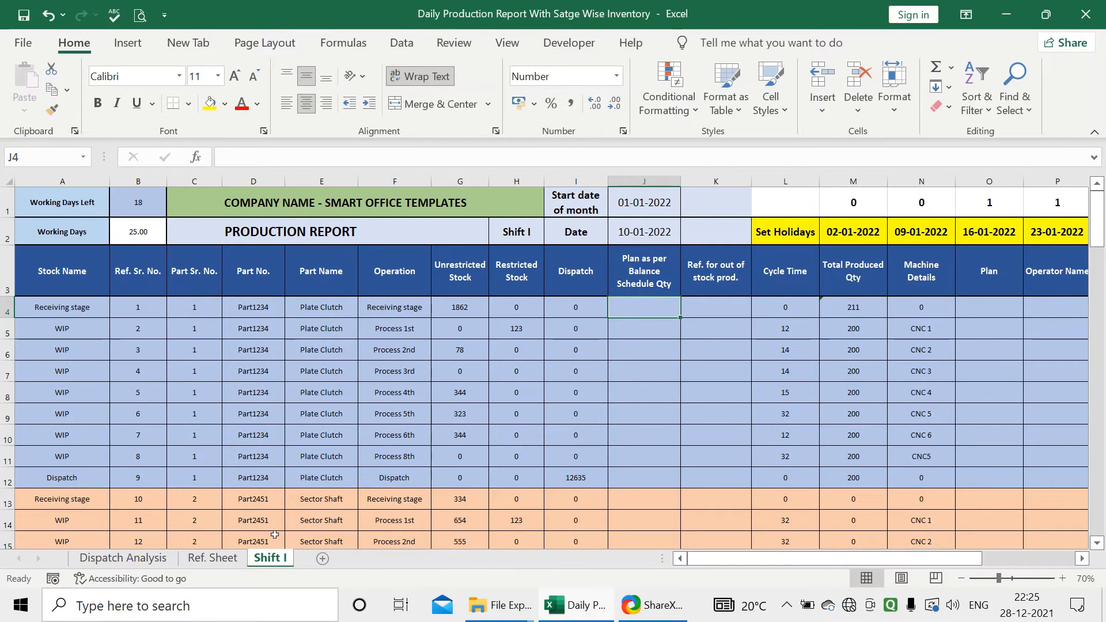
{"action": "right_click", "coordinate": [273, 558]}
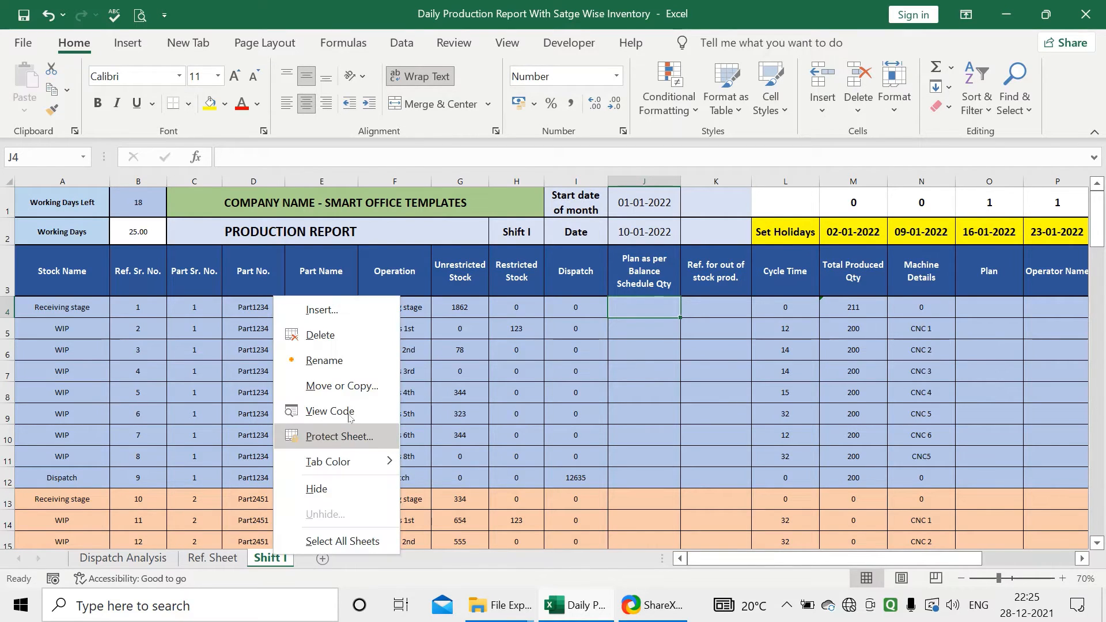
{"action": "left_click", "coordinate": [339, 385]}
{"action": "left_click", "coordinate": [451, 525]}
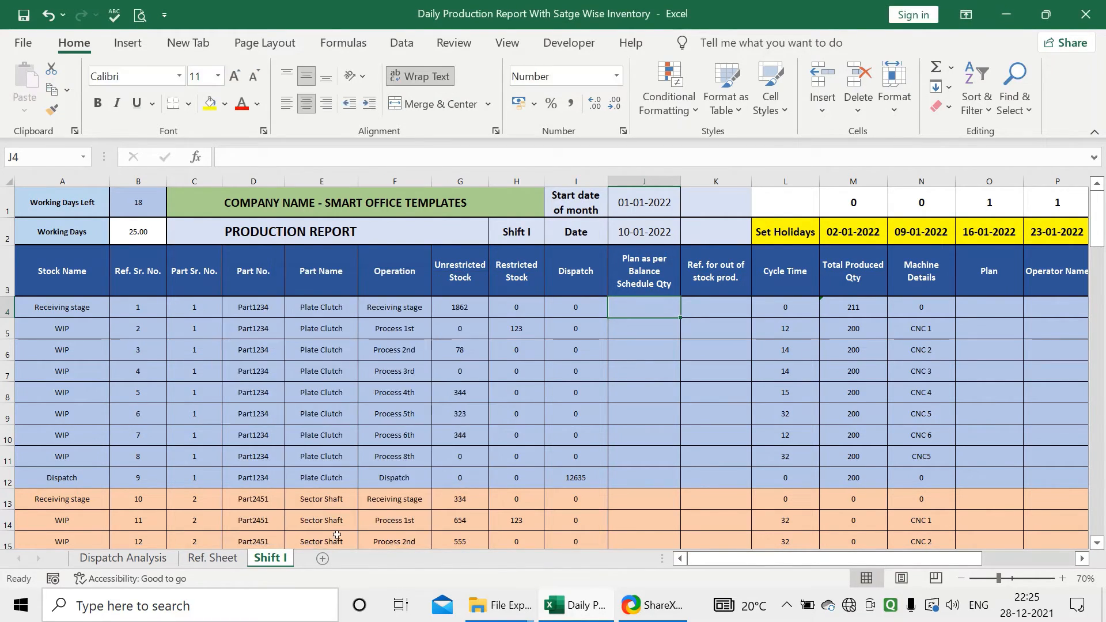
{"action": "left_click", "coordinate": [303, 442]}
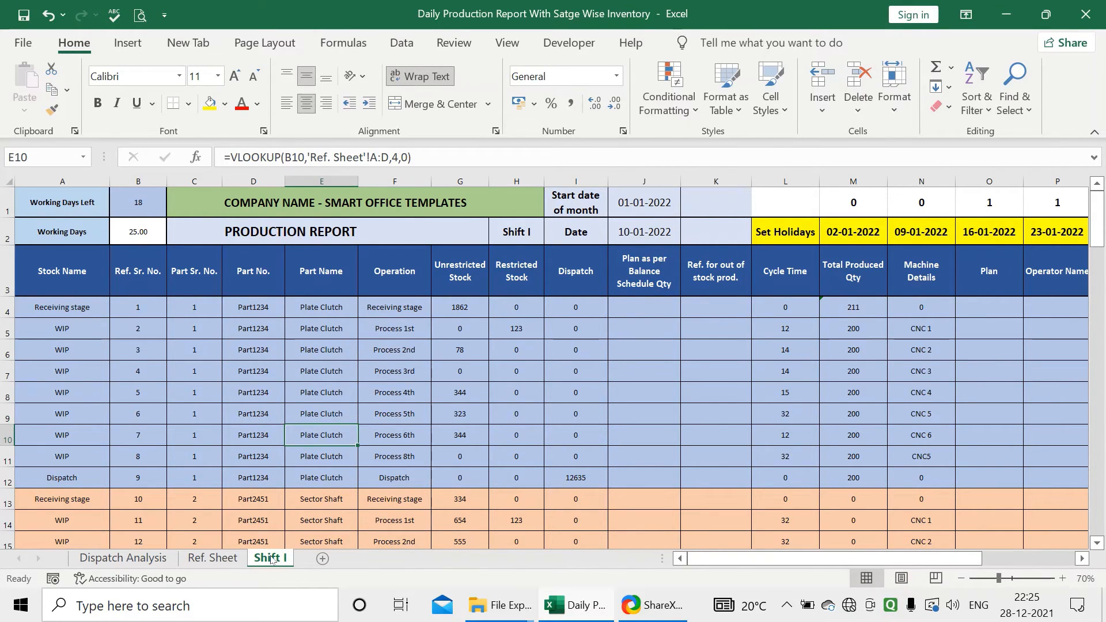
Step: Create a copy of the Shift I sheet at the end of the same workbook
{"action": "right_click", "coordinate": [272, 560]}
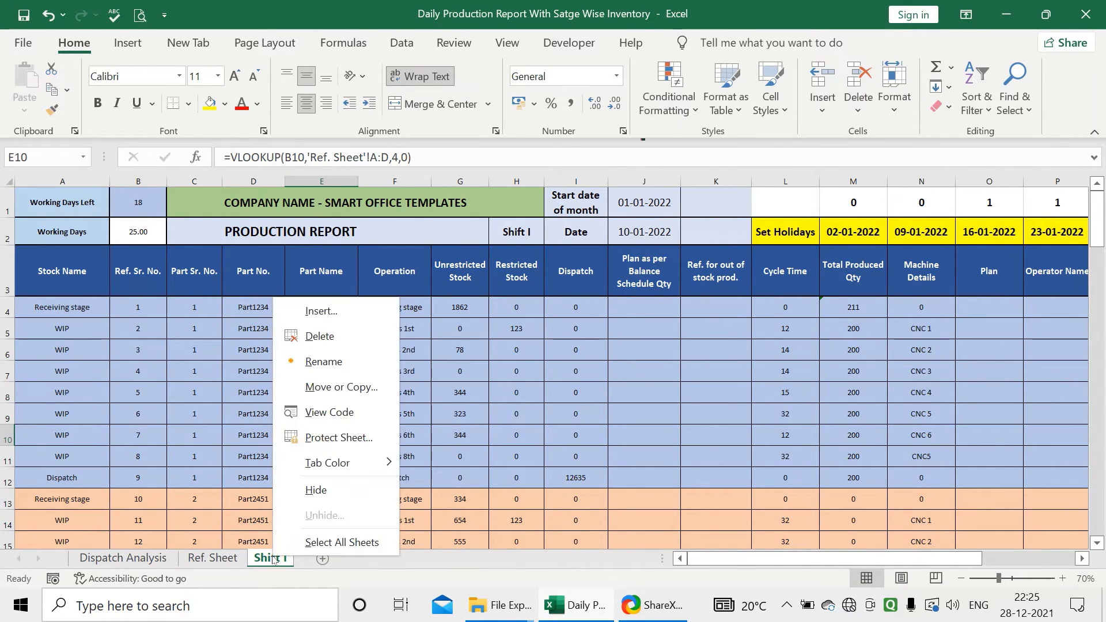
{"action": "left_click", "coordinate": [348, 395]}
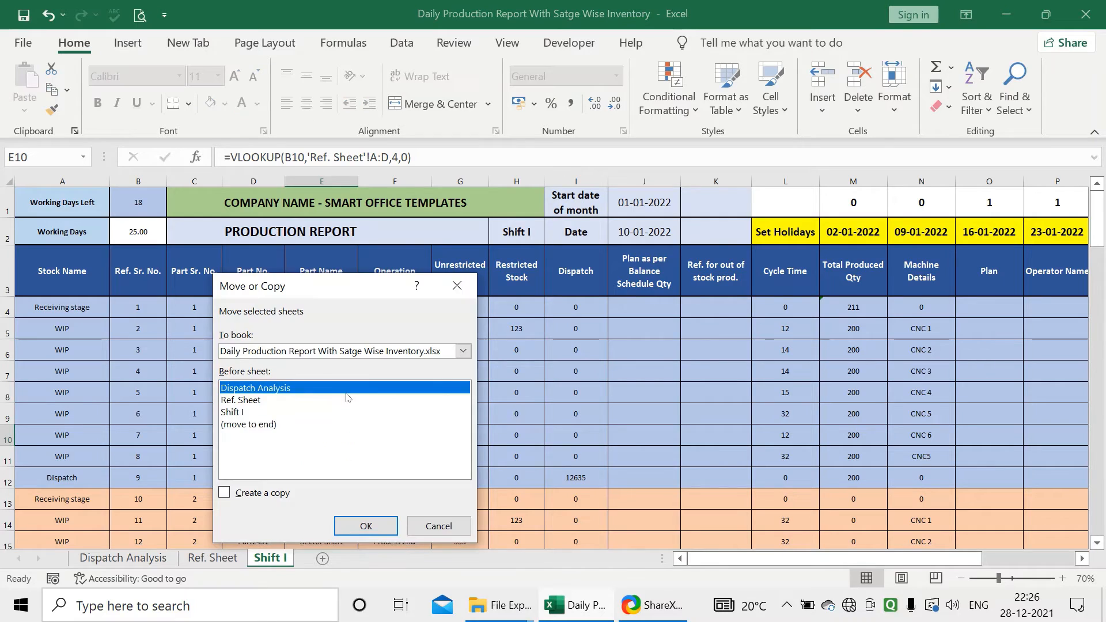
{"action": "left_click", "coordinate": [226, 495]}
{"action": "left_click", "coordinate": [247, 426]}
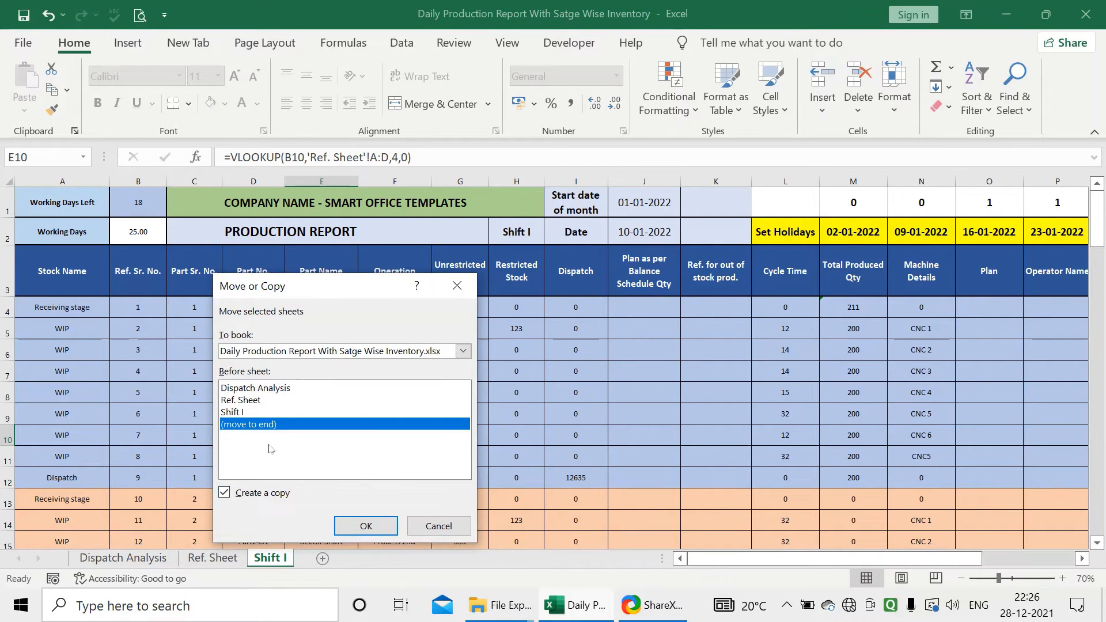
{"action": "left_click", "coordinate": [365, 526]}
Step: Rename the copied Shift I sheet as Shift II
{"action": "double_click", "coordinate": [340, 559]}
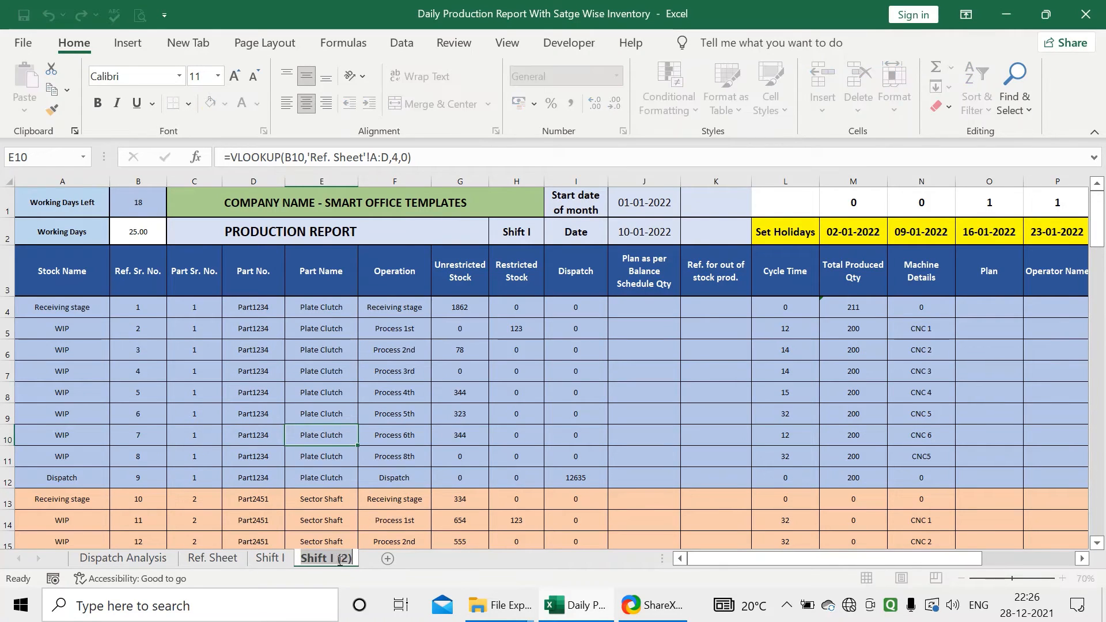
{"action": "left_click", "coordinate": [340, 561]}
{"action": "key", "text": "BackSpace"}
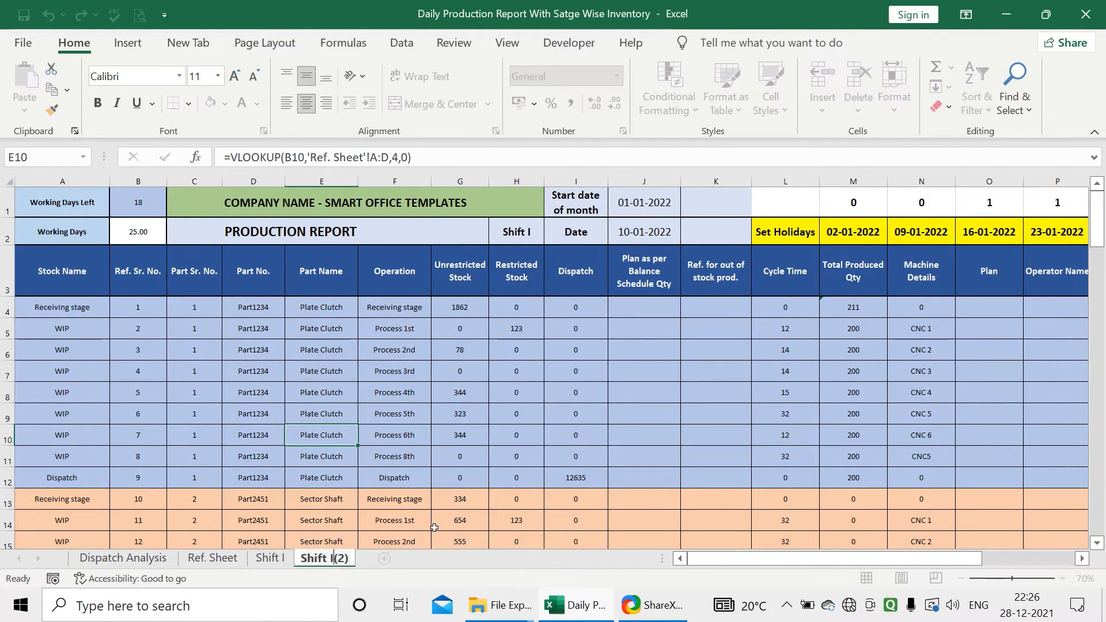
{"action": "key", "text": "Delete"}
{"action": "key", "text": "Delete"}
{"action": "key", "text": "Delete"}
{"action": "type", "text": "I"}
{"action": "key", "text": "Return"}
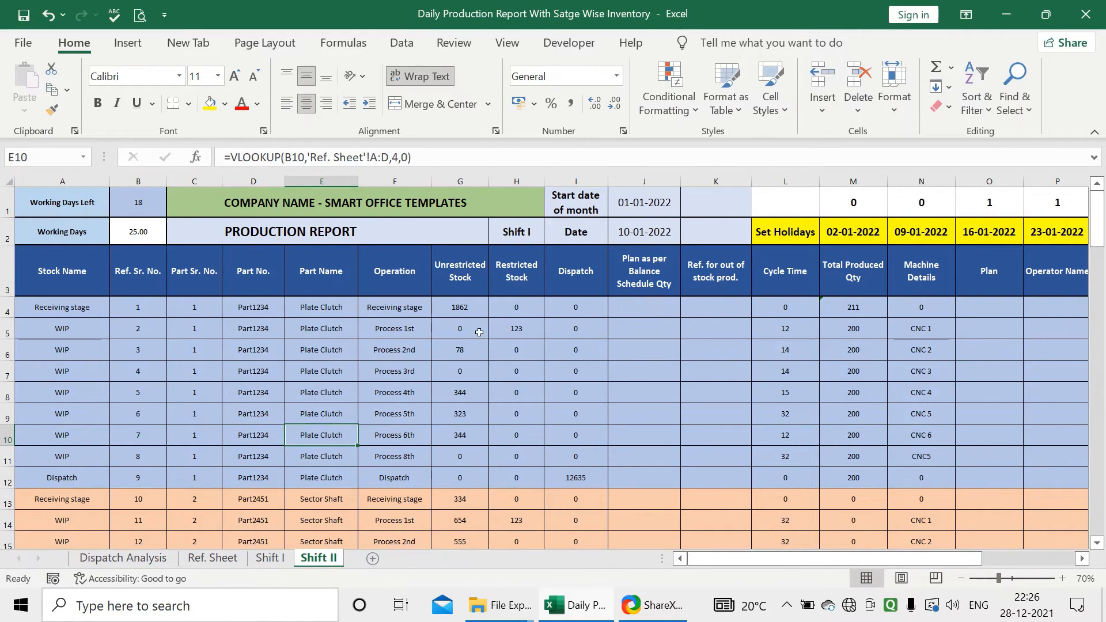
Step: Replace the Ref. Sheet lookup in the Unrestricted Stock formula in G4 with a new VLOOKUP using B4 as its lookup value
{"action": "left_click", "coordinate": [456, 300]}
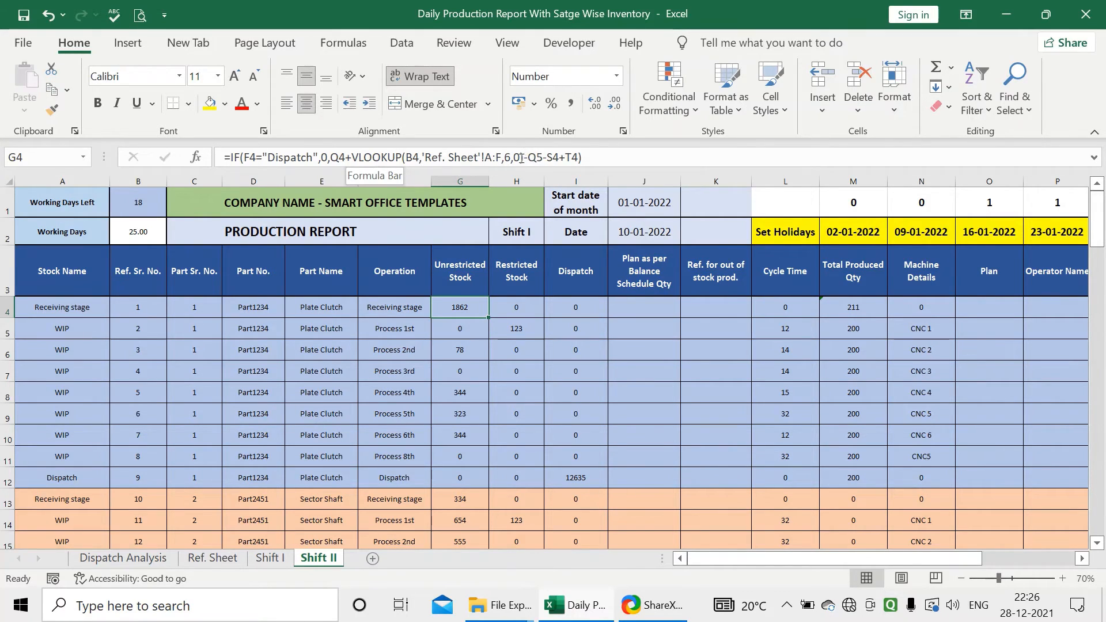
{"action": "left_click_drag", "start_coordinate": [522, 157], "coordinate": [353, 163]}
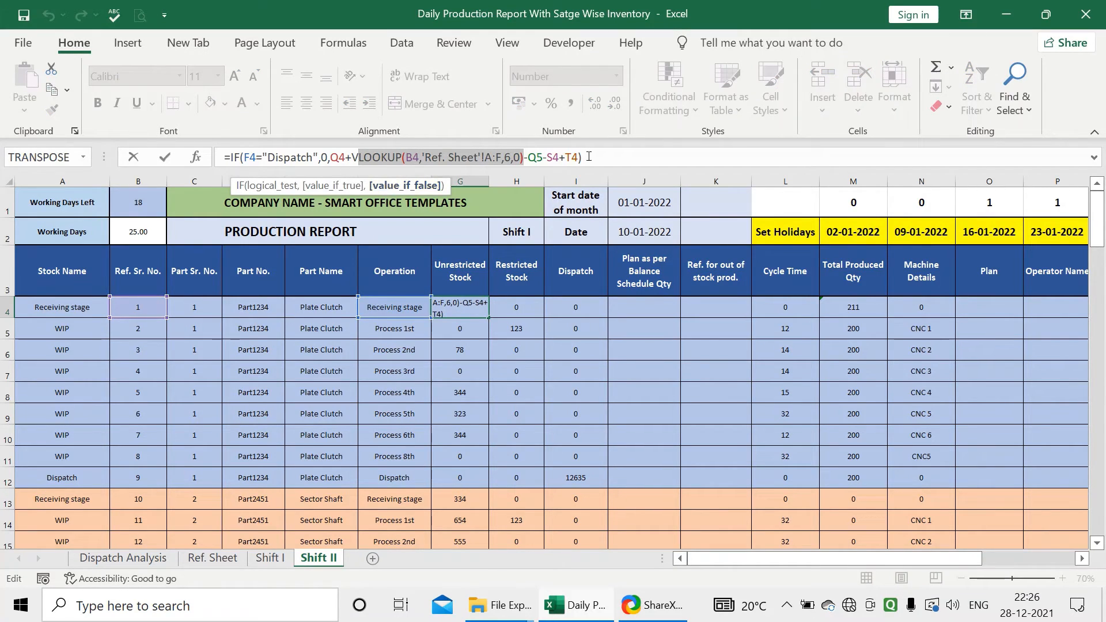
{"action": "key", "text": "BackSpace"}
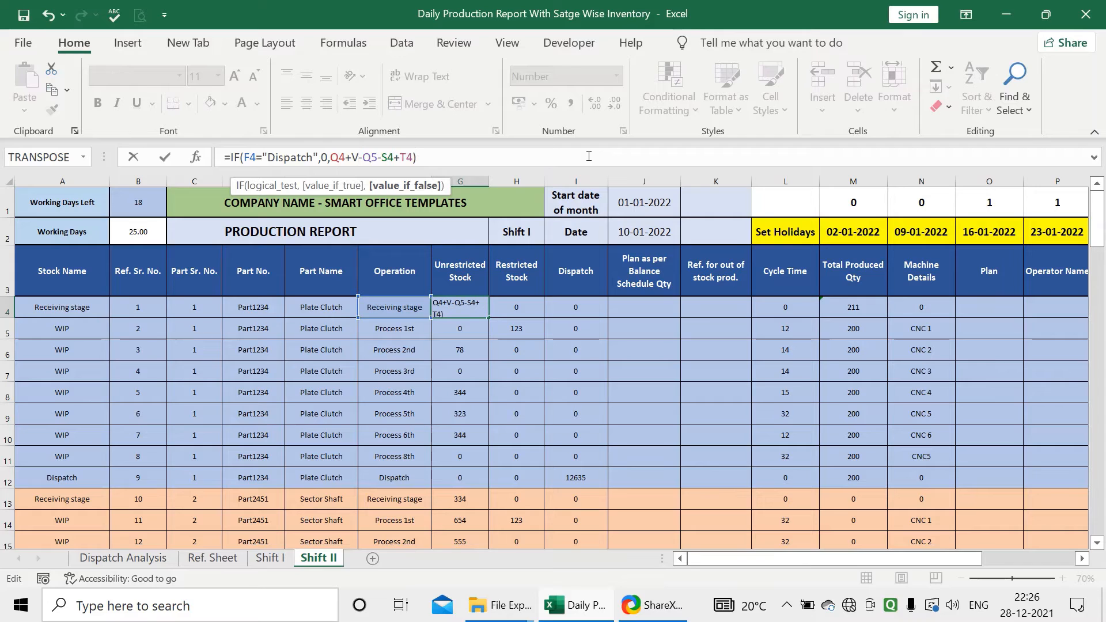
{"action": "type", "text": "L;"}
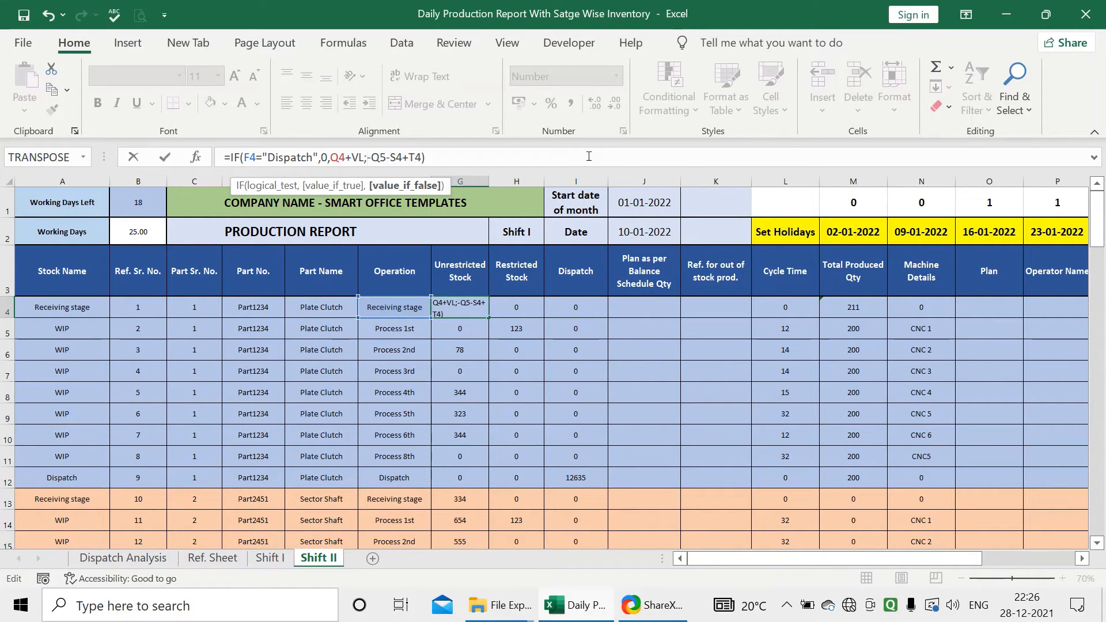
{"action": "key", "text": "BackSpace"}
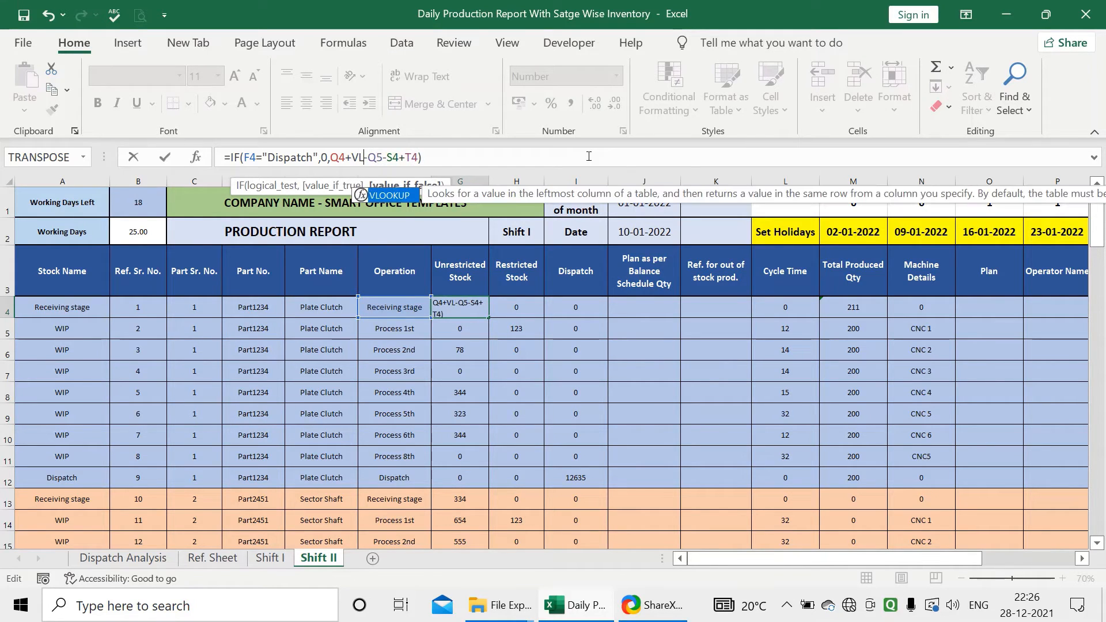
{"action": "double_click", "coordinate": [390, 195]}
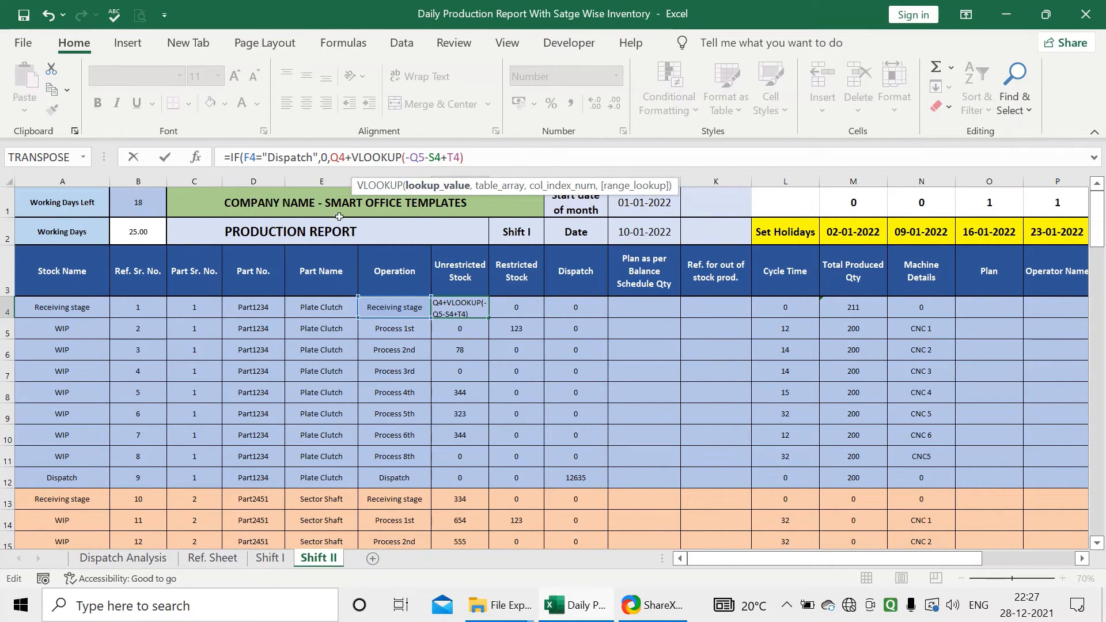
{"action": "left_click", "coordinate": [145, 309]}
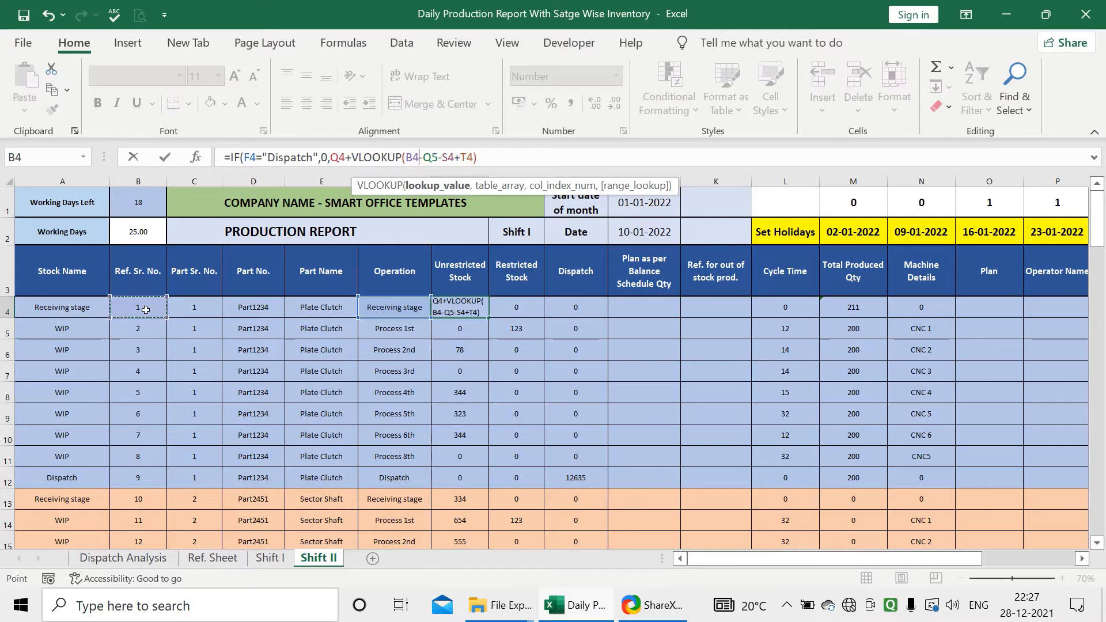
{"action": "type", "text": ","}
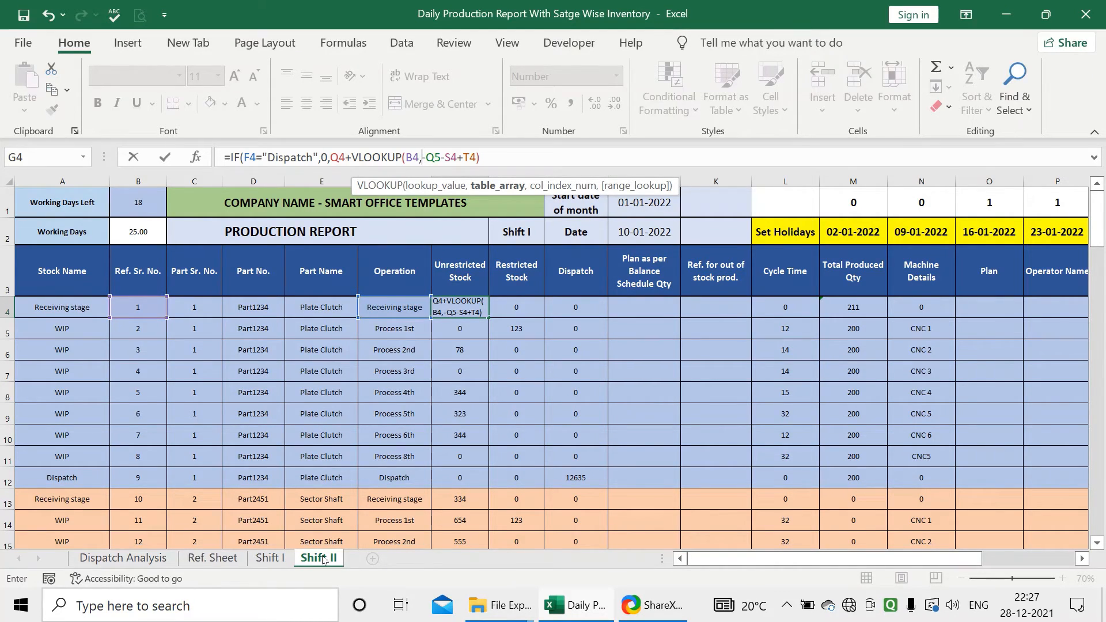
Step: Complete the G4 lookup with table range 'Shift I'!B:G, column index 6 and range lookup 0
{"action": "left_click", "coordinate": [277, 558]}
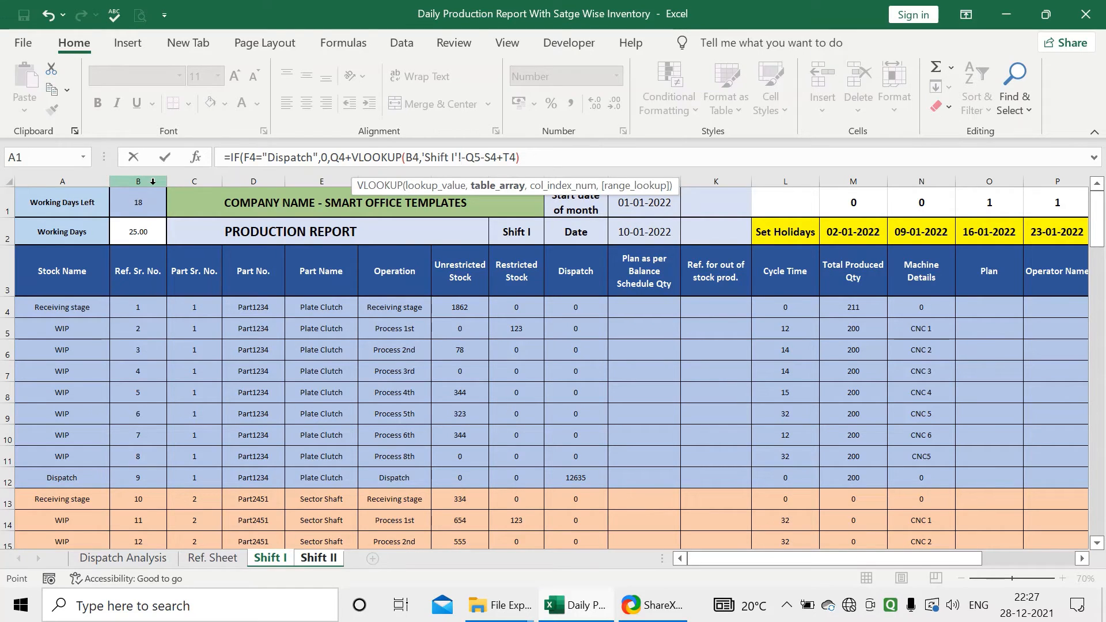
{"action": "left_click_drag", "start_coordinate": [153, 181], "coordinate": [460, 200]}
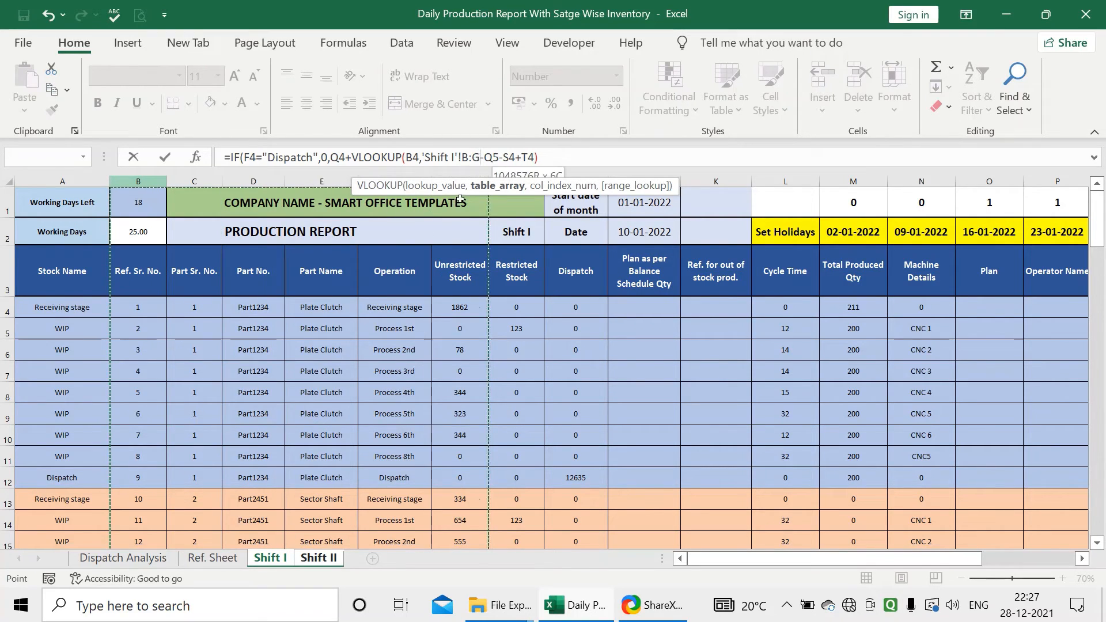
{"action": "mouse_move", "coordinate": [459, 240]}
{"action": "left_mouse_down"}
{"action": "mouse_move", "coordinate": [459, 209]}
{"action": "mouse_move", "coordinate": [466, 235]}
{"action": "left_mouse_up"}
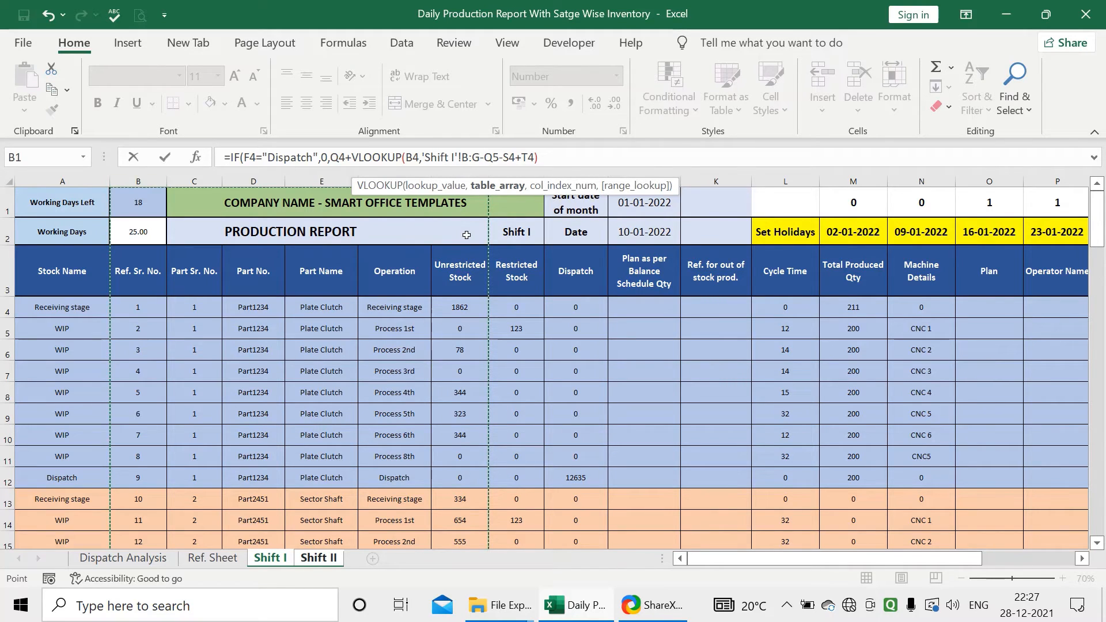
{"action": "type", "text": ",6,"}
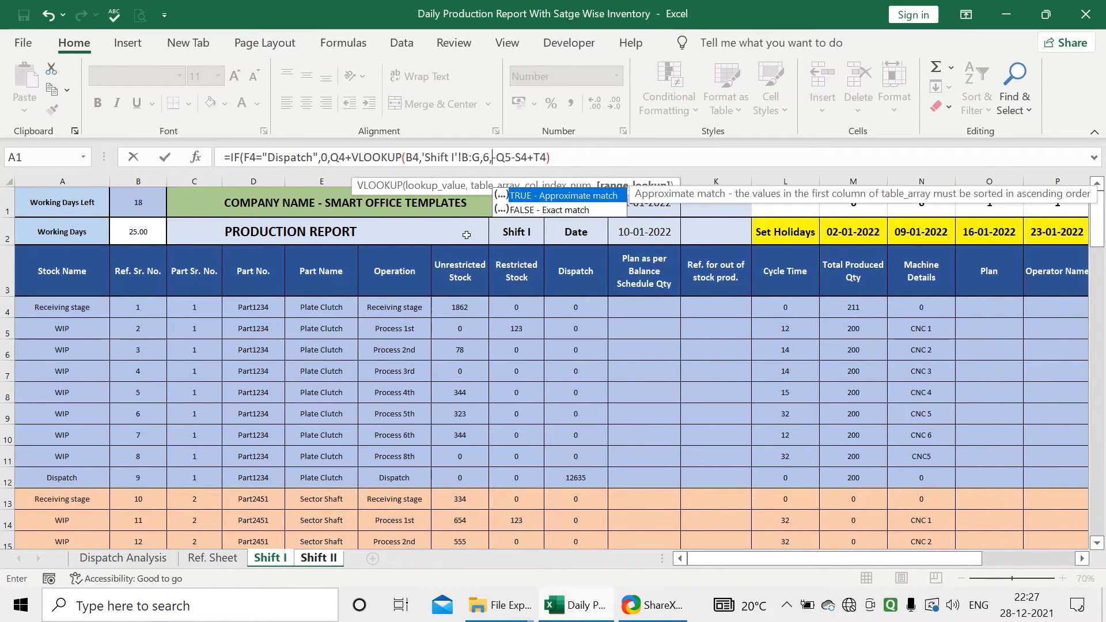
{"action": "type", "text": "0)"}
{"action": "key", "text": "Return"}
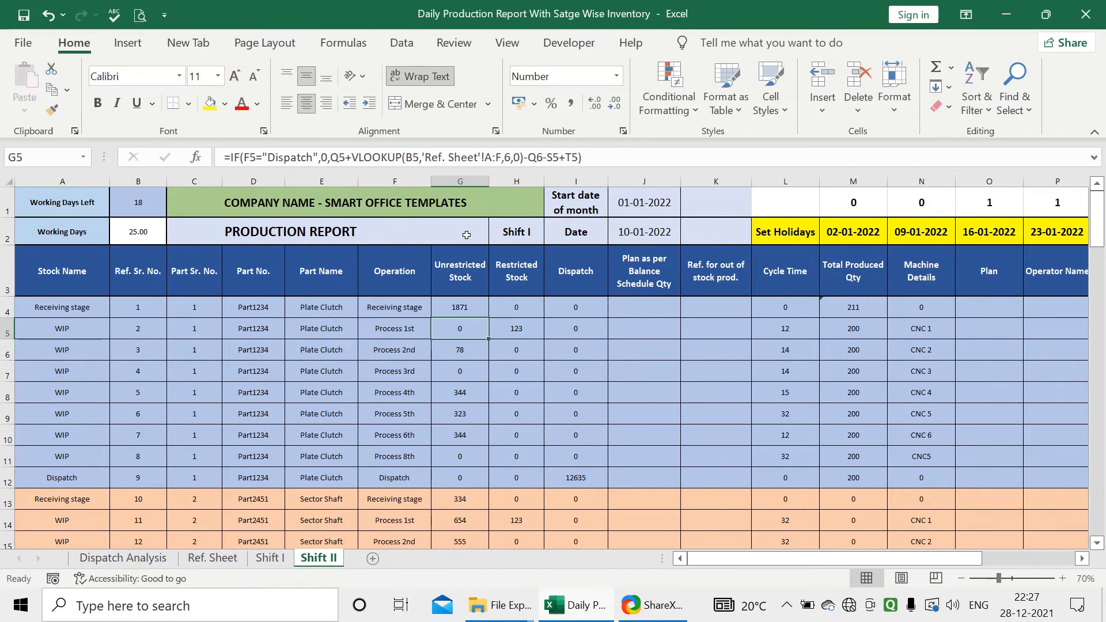
Step: Copy the Unrestricted Stock formula from G4 into G5:G27
{"action": "left_click", "coordinate": [466, 311]}
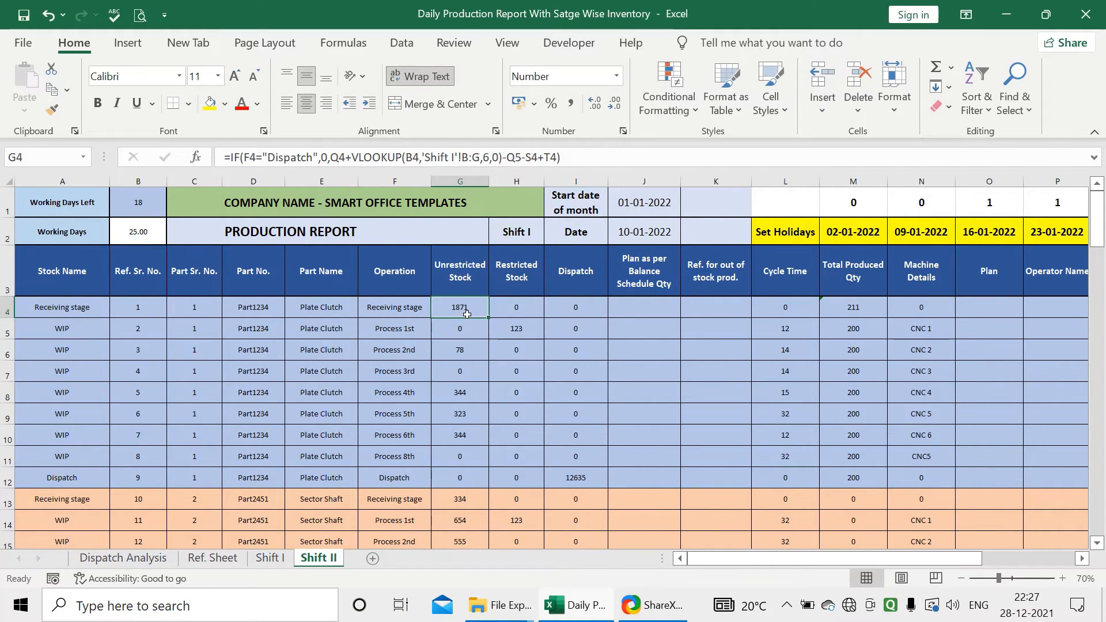
{"action": "key", "text": "ctrl+c"}
{"action": "key", "text": "Down"}
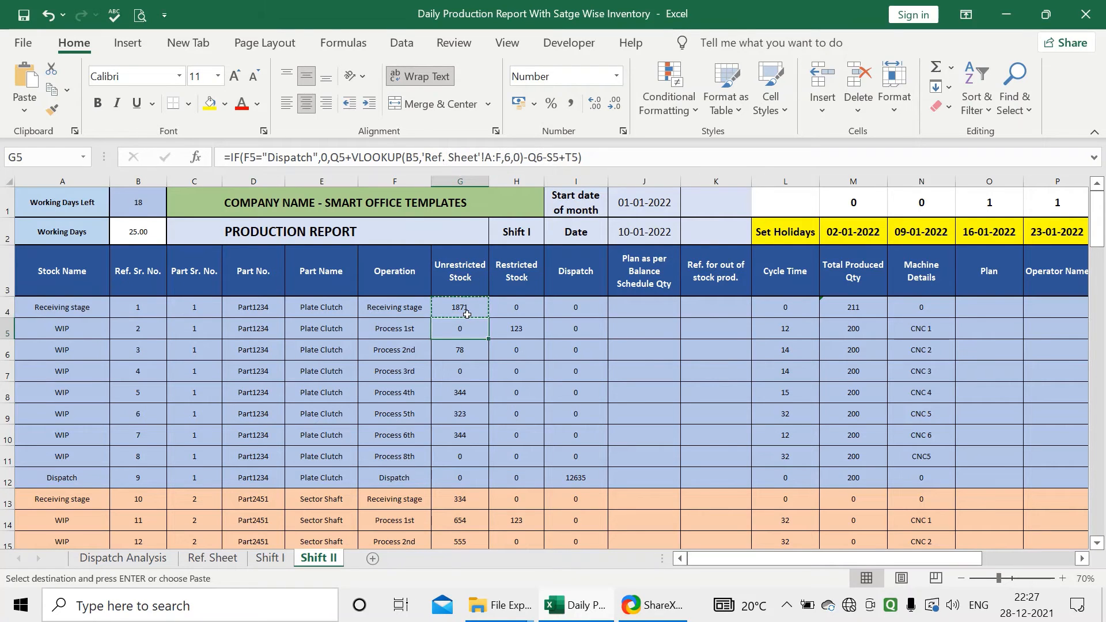
{"action": "key", "text": "shift+Down"}
{"action": "key", "text": "shift+Down"}
{"action": "key", "text": "shift+Down"}
{"action": "key", "text": "shift+Down"}
{"action": "key", "text": "shift+Down"}
{"action": "key", "text": "shift+Down"}
{"action": "key", "text": "shift+Down"}
{"action": "key", "text": "shift+Down"}
{"action": "key", "text": "shift+Down"}
{"action": "key", "text": "shift+Down"}
{"action": "key", "text": "shift+Down"}
{"action": "key", "text": "shift+Down"}
{"action": "key", "text": "shift+Down"}
{"action": "key", "text": "shift+Down"}
{"action": "key", "text": "shift+Down"}
{"action": "key", "text": "shift+Down"}
{"action": "key", "text": "shift+Down"}
{"action": "key", "text": "shift+Down"}
{"action": "key", "text": "shift+Down"}
{"action": "key", "text": "shift+Down"}
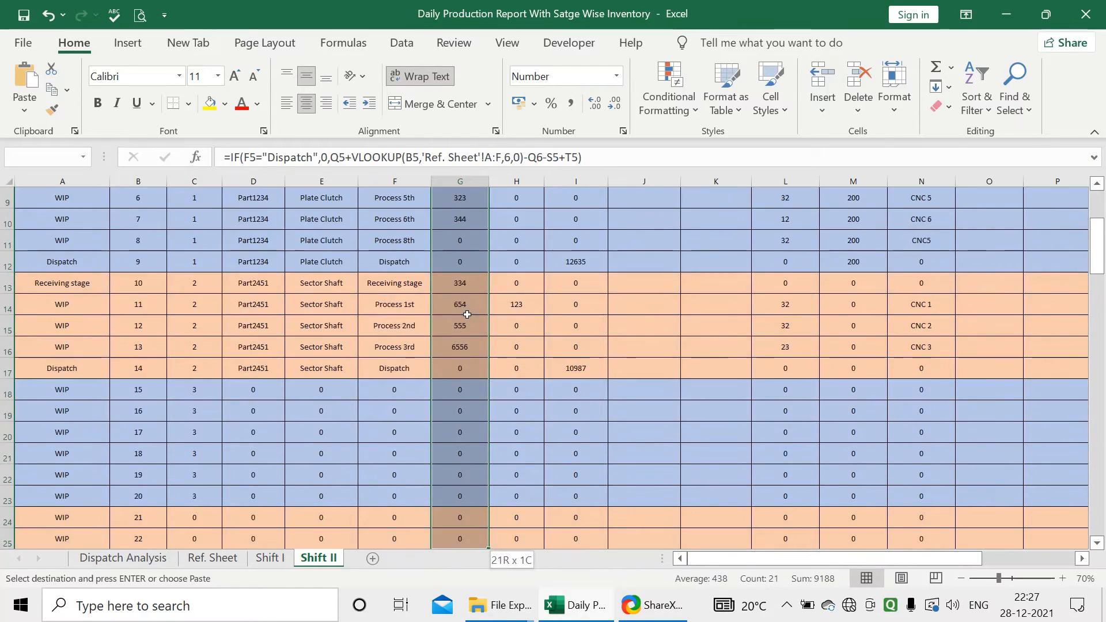
{"action": "key", "text": "shift+Up"}
{"action": "key", "text": "shift+Up"}
{"action": "key", "text": "shift+Up"}
{"action": "key", "text": "shift+Up"}
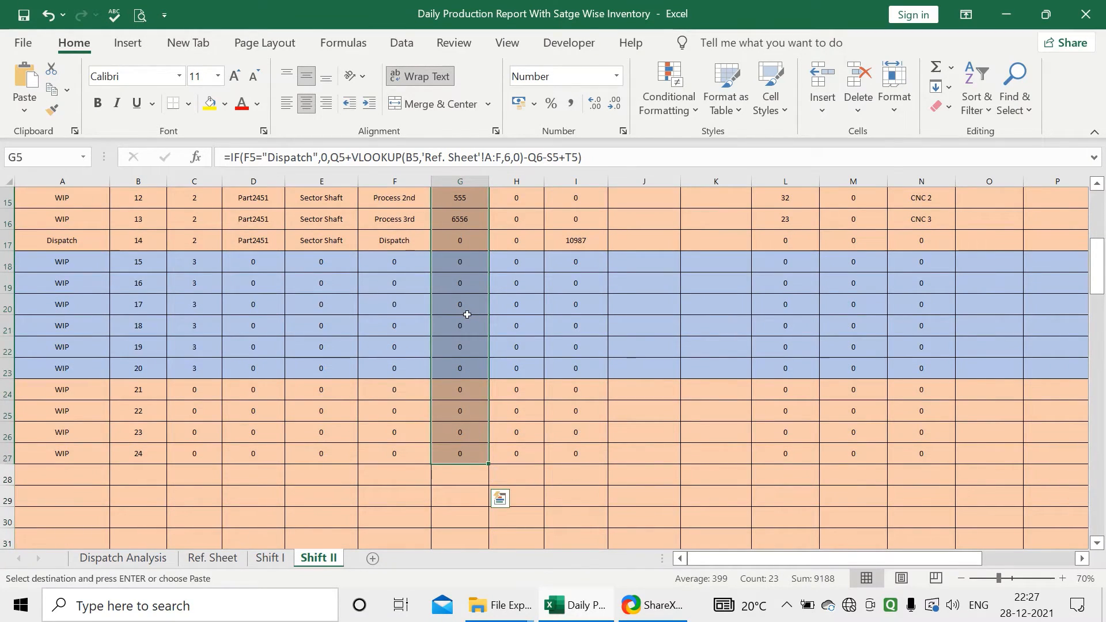
{"action": "key", "text": "ctrl+v"}
{"action": "key", "text": "Up"}
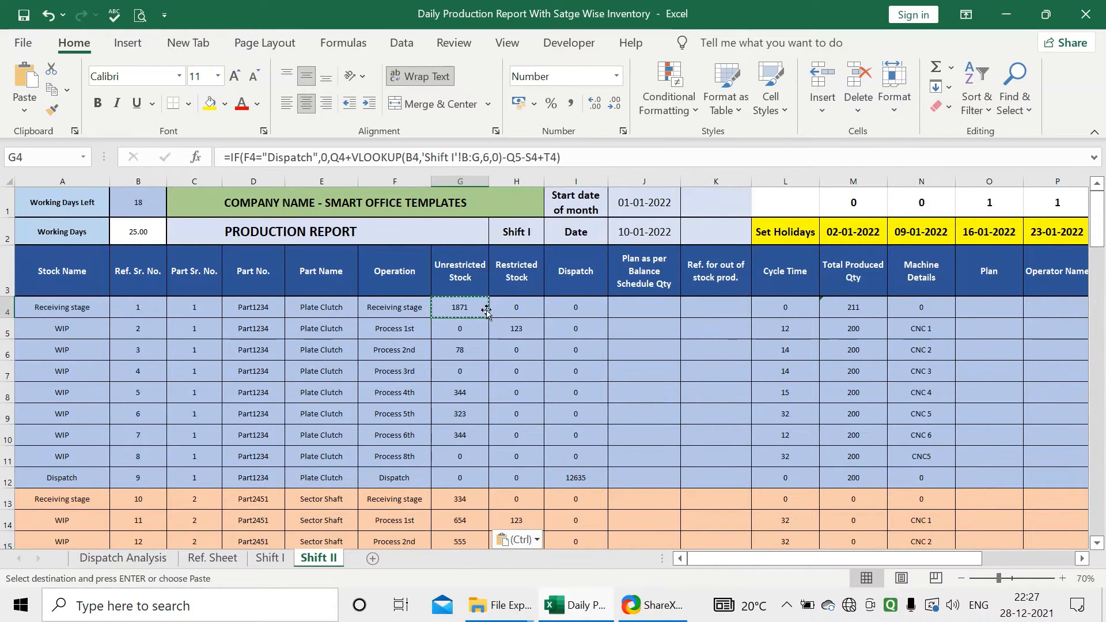
Step: Replace the Ref. Sheet lookup in the Restricted Stock formula in H4 with a new VLOOKUP using B4 as its lookup value
{"action": "left_click", "coordinate": [514, 307]}
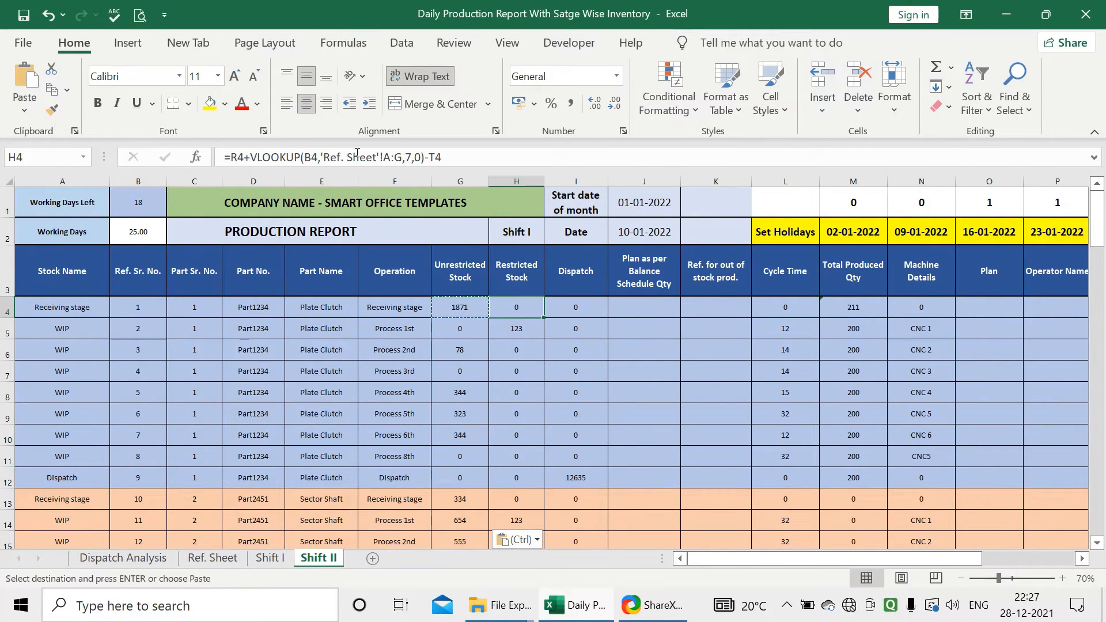
{"action": "left_click_drag", "start_coordinate": [255, 162], "coordinate": [423, 167]}
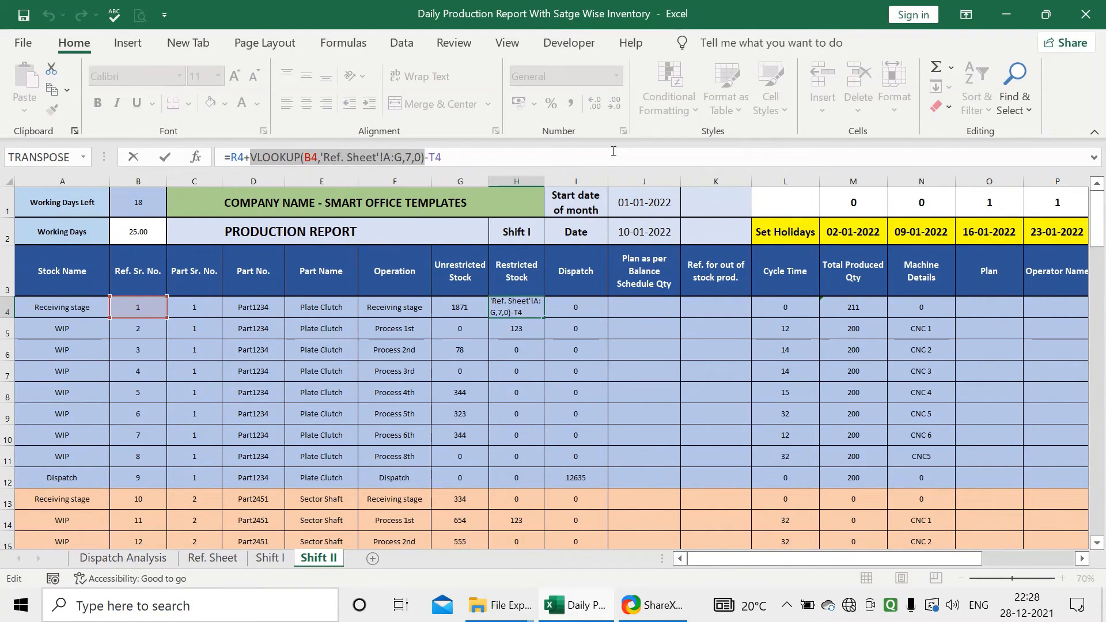
{"action": "type", "text": "VL"}
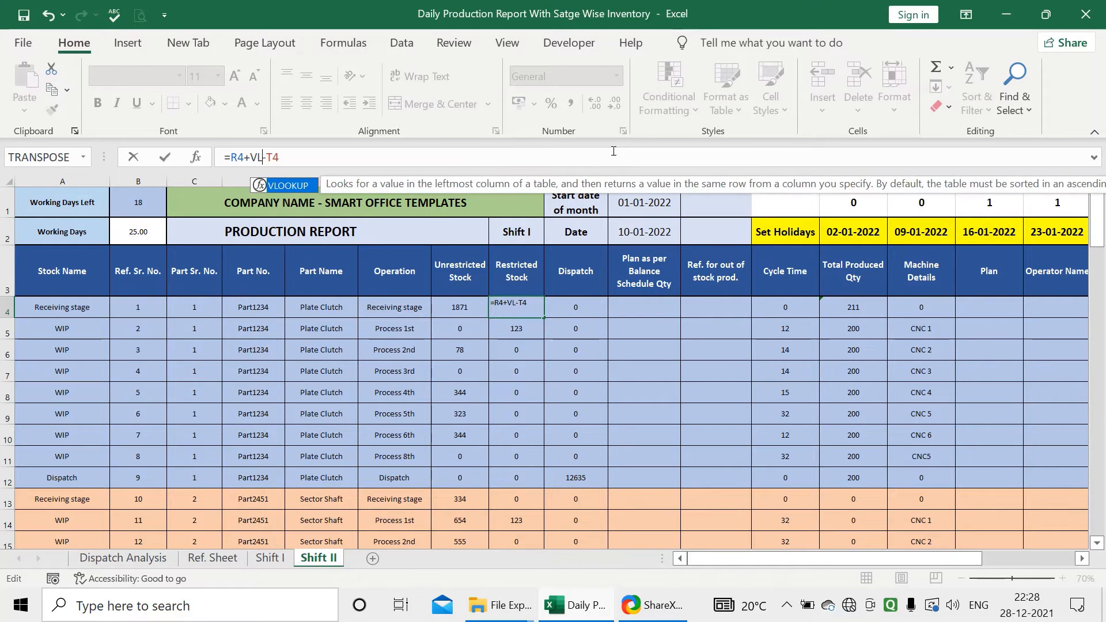
{"action": "double_click", "coordinate": [296, 185]}
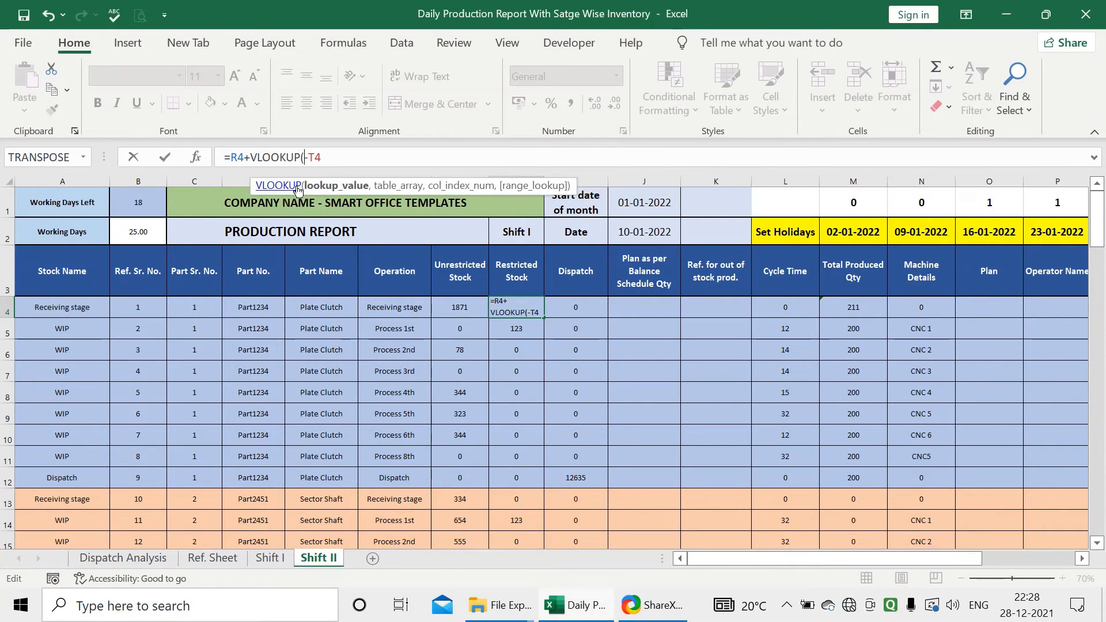
{"action": "left_click", "coordinate": [131, 308]}
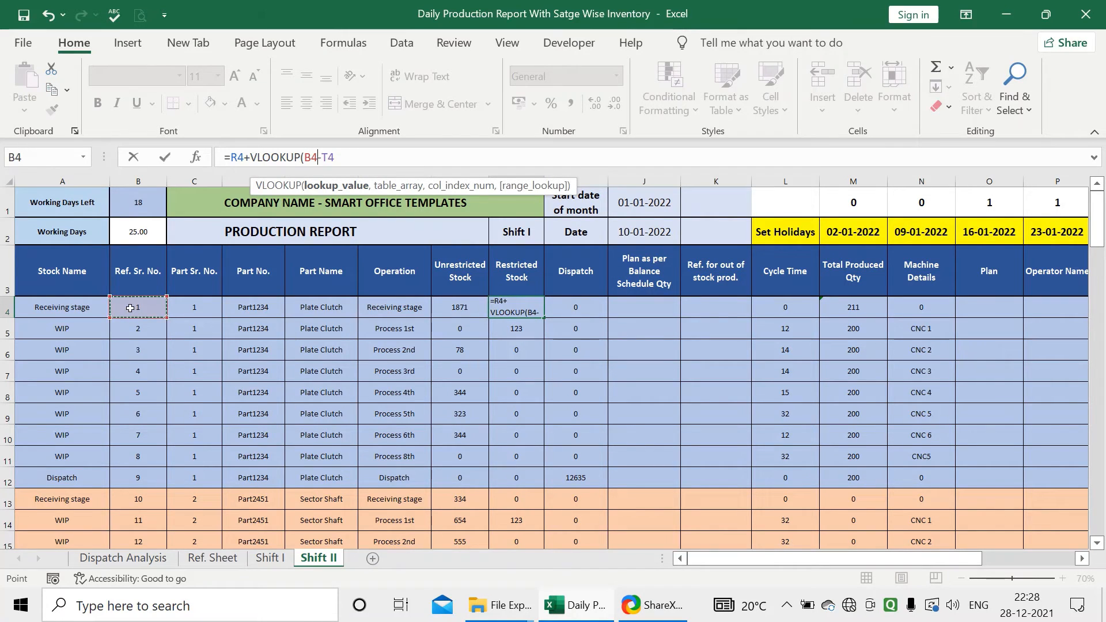
{"action": "type", "text": ","}
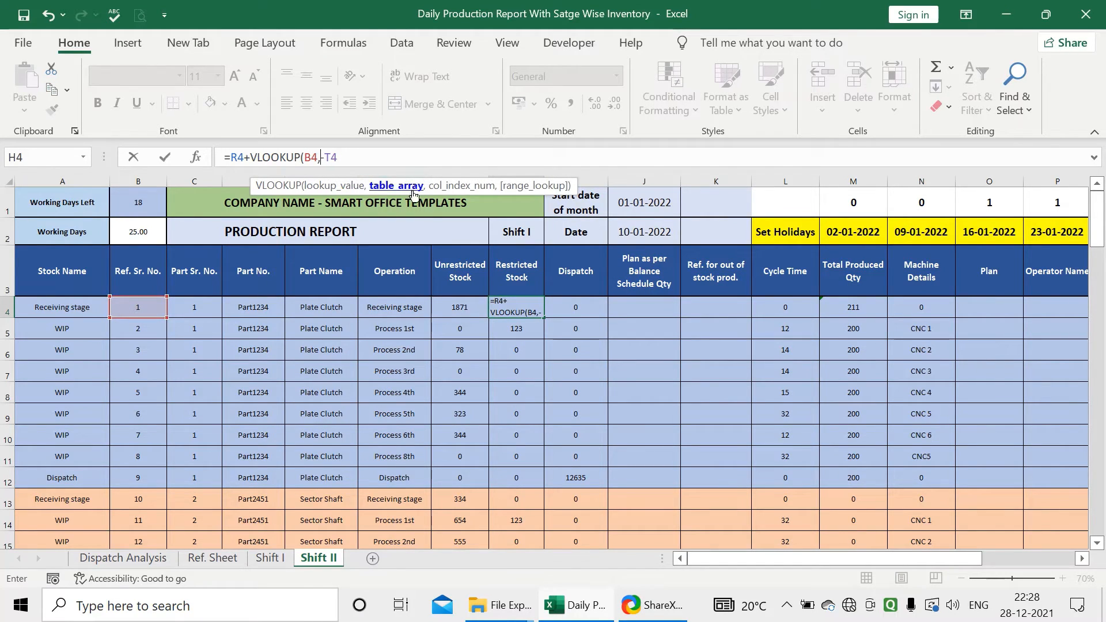
Step: Complete the H4 formula as =R4+VLOOKUP(B4,'Shift I'!B:H,7,0-T4)
{"action": "left_click", "coordinate": [268, 559]}
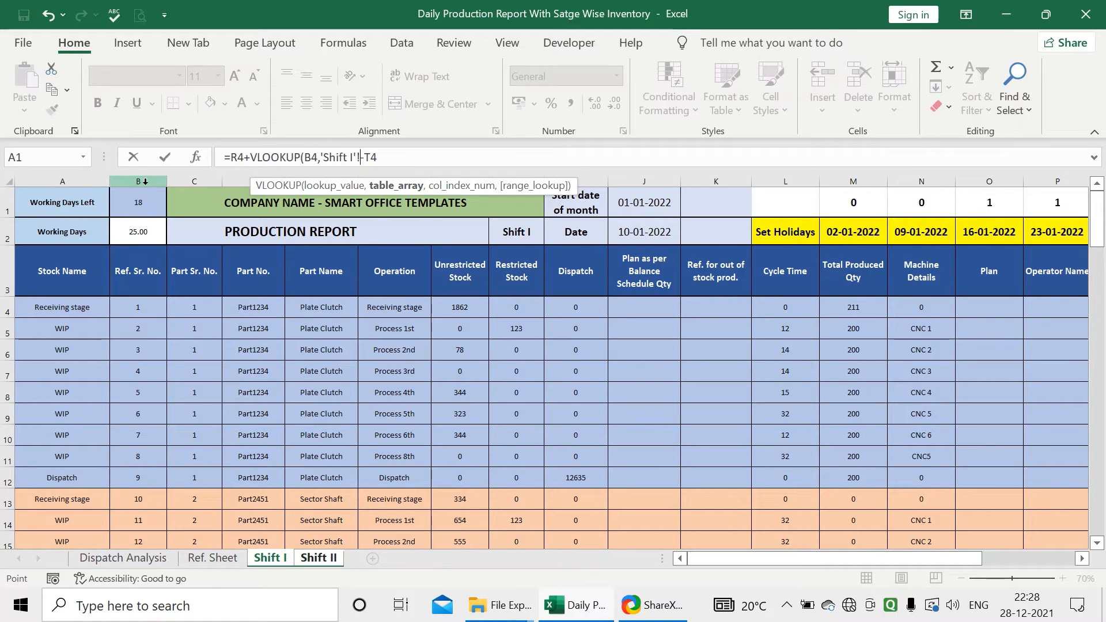
{"action": "left_click_drag", "start_coordinate": [146, 182], "coordinate": [510, 206]}
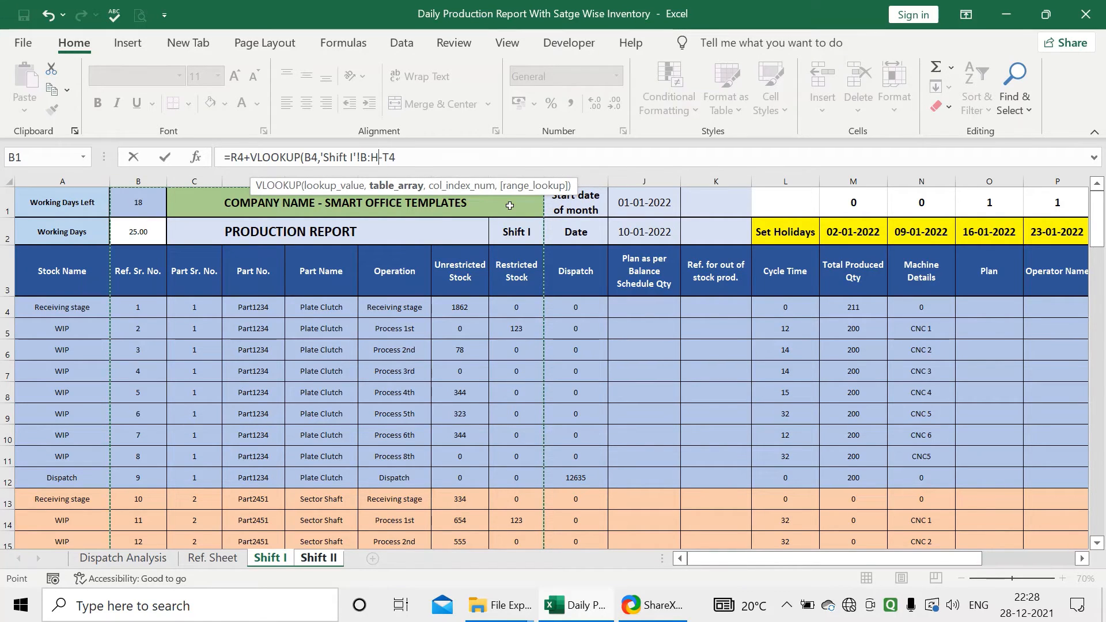
{"action": "type", "text": ",7,"}
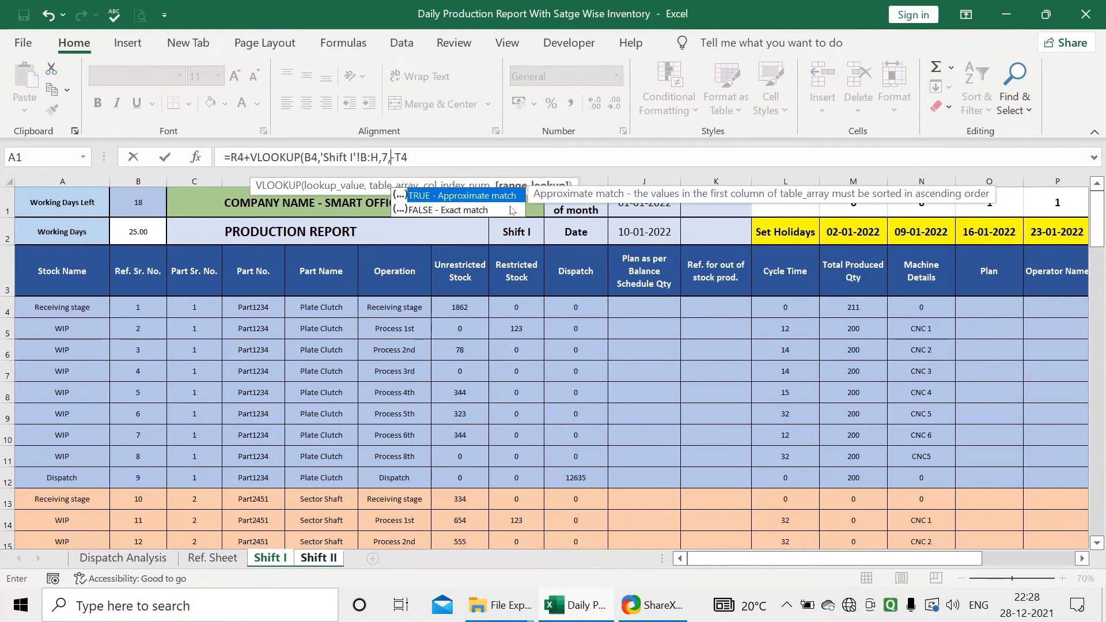
{"action": "type", "text": "0"}
{"action": "key", "text": "Return"}
{"action": "key", "text": "Return"}
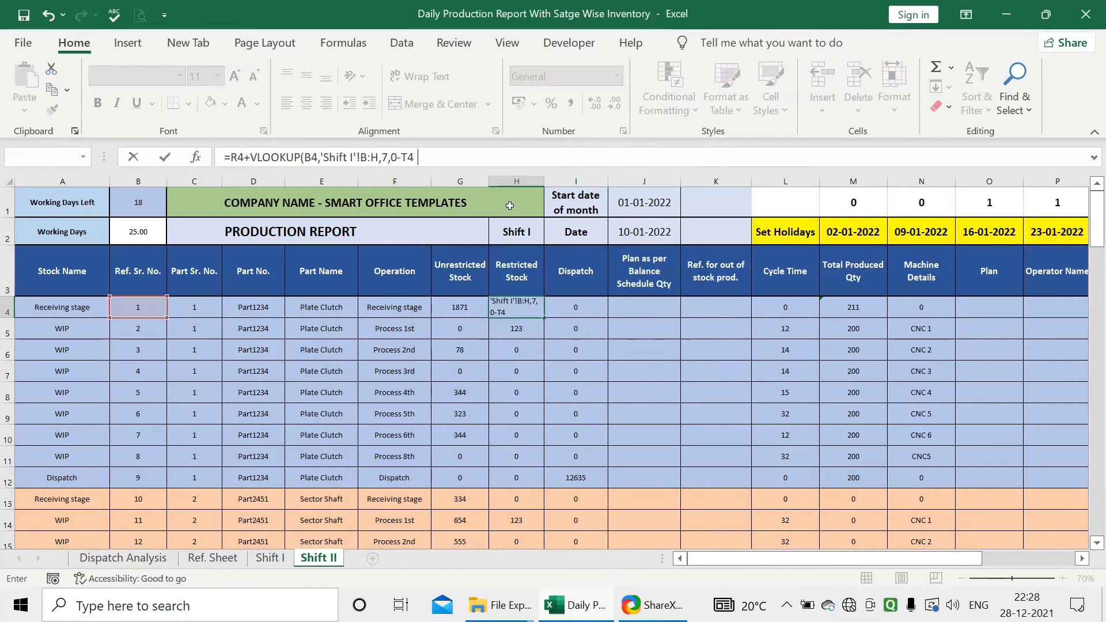
Step: Copy the Restricted Stock formula from H4 into H5:H27
{"action": "left_click", "coordinate": [526, 307]}
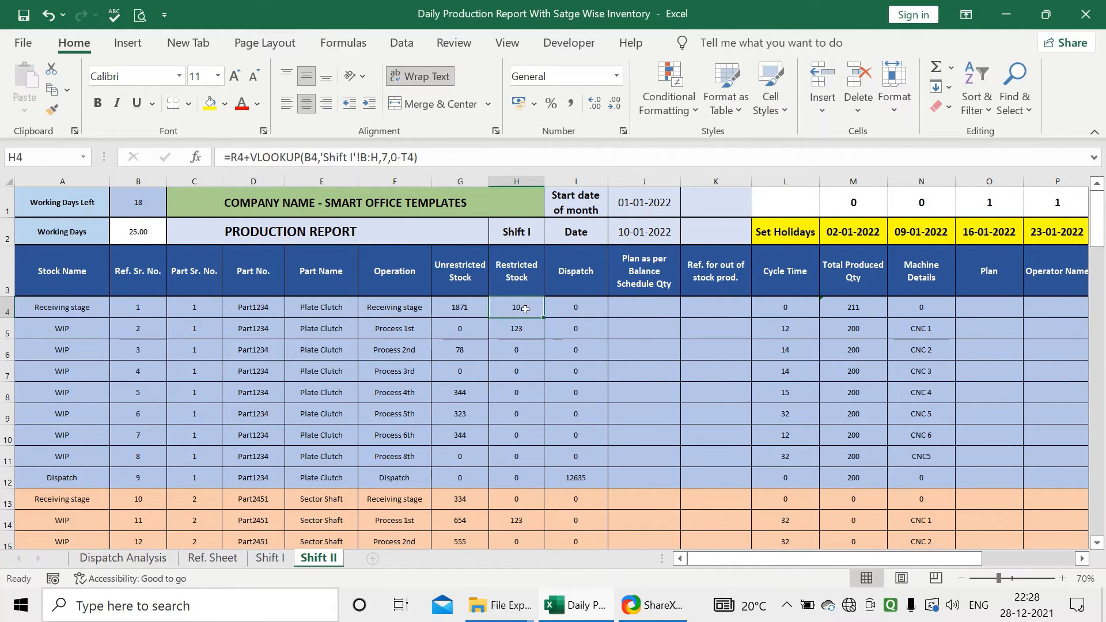
{"action": "key", "text": "ctrl+c"}
{"action": "key", "text": "Down"}
{"action": "key", "text": "shift+Down"}
{"action": "key", "text": "shift+Down"}
{"action": "key", "text": "shift+Down"}
{"action": "key", "text": "shift+Down"}
{"action": "key", "text": "shift+Down"}
{"action": "key", "text": "shift+Down"}
{"action": "key", "text": "shift+Down"}
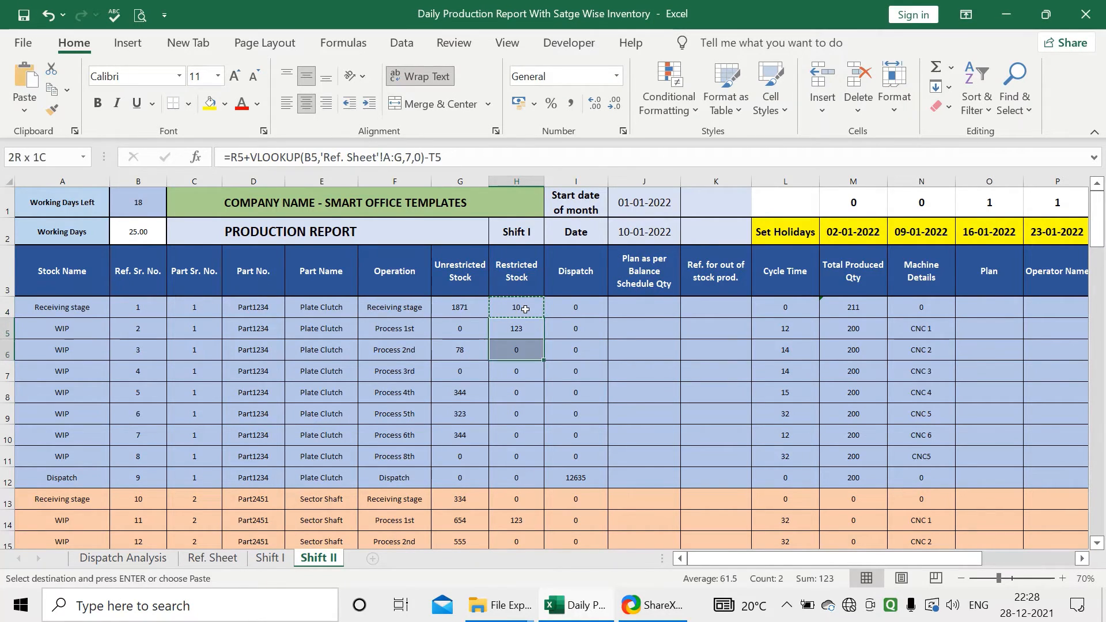
{"action": "key", "text": "shift+Down"}
{"action": "key", "text": "shift+Down"}
{"action": "key", "text": "shift+Down"}
{"action": "key", "text": "shift+Down"}
{"action": "key", "text": "shift+Down"}
{"action": "key", "text": "shift+Down"}
{"action": "key", "text": "shift+Down"}
{"action": "key", "text": "shift+Down"}
{"action": "key", "text": "shift+Down"}
{"action": "key", "text": "shift+Down"}
{"action": "key", "text": "shift+Down"}
{"action": "key", "text": "shift+Down"}
{"action": "key", "text": "shift+Down"}
{"action": "key", "text": "shift+Down"}
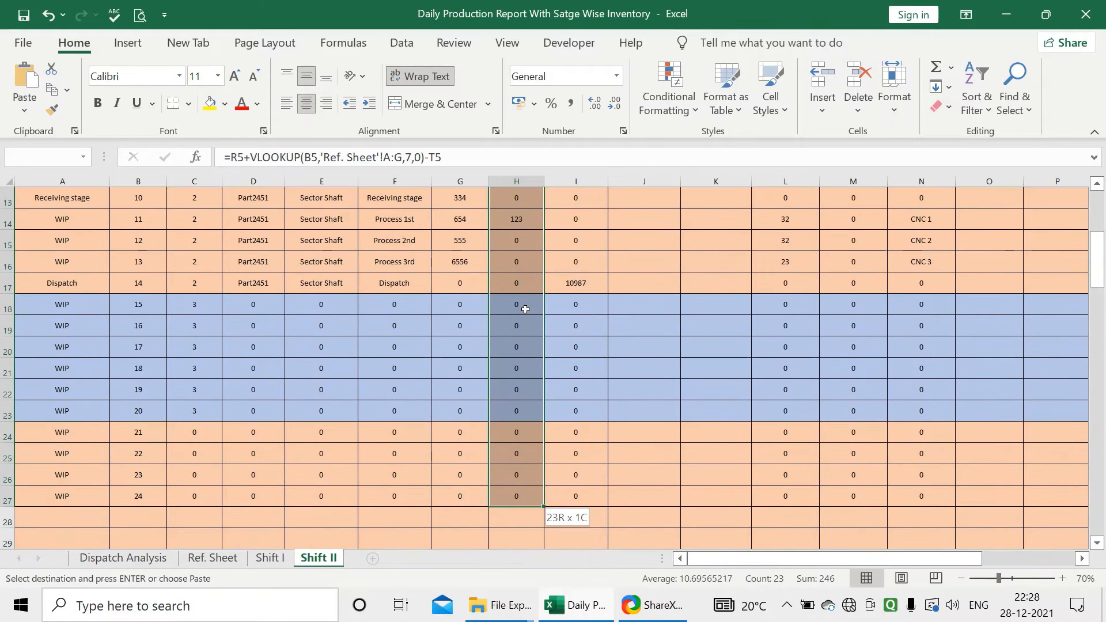
{"action": "key", "text": "shift+Down"}
{"action": "scroll", "coordinate": [526, 310], "scroll_direction": "up", "scroll_amount": 4}
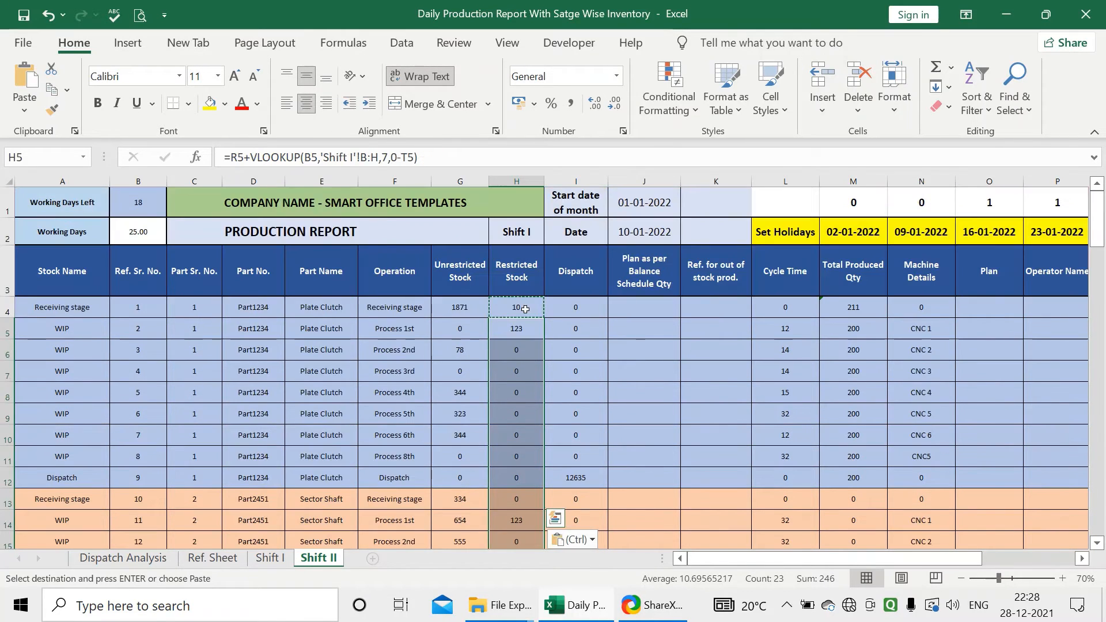
{"action": "left_click", "coordinate": [525, 309]}
Step: Replace the Ref. Sheet lookup in the Dispatch formula in I4 with a new VLOOKUP using B4 as its lookup value
{"action": "left_click", "coordinate": [576, 316]}
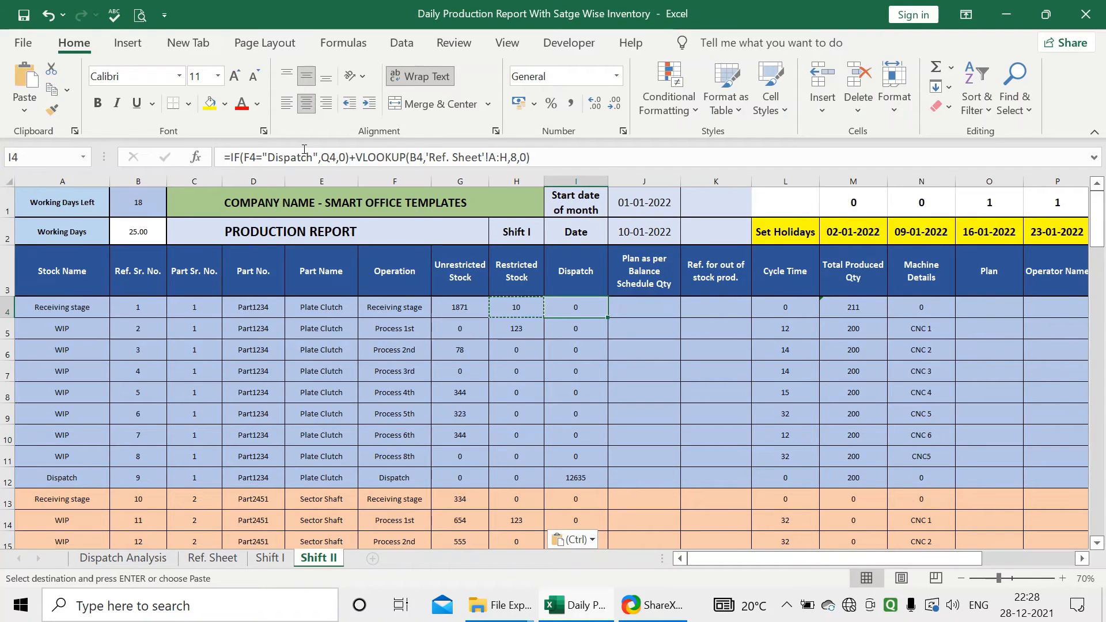
{"action": "left_click_drag", "start_coordinate": [355, 156], "coordinate": [538, 149]}
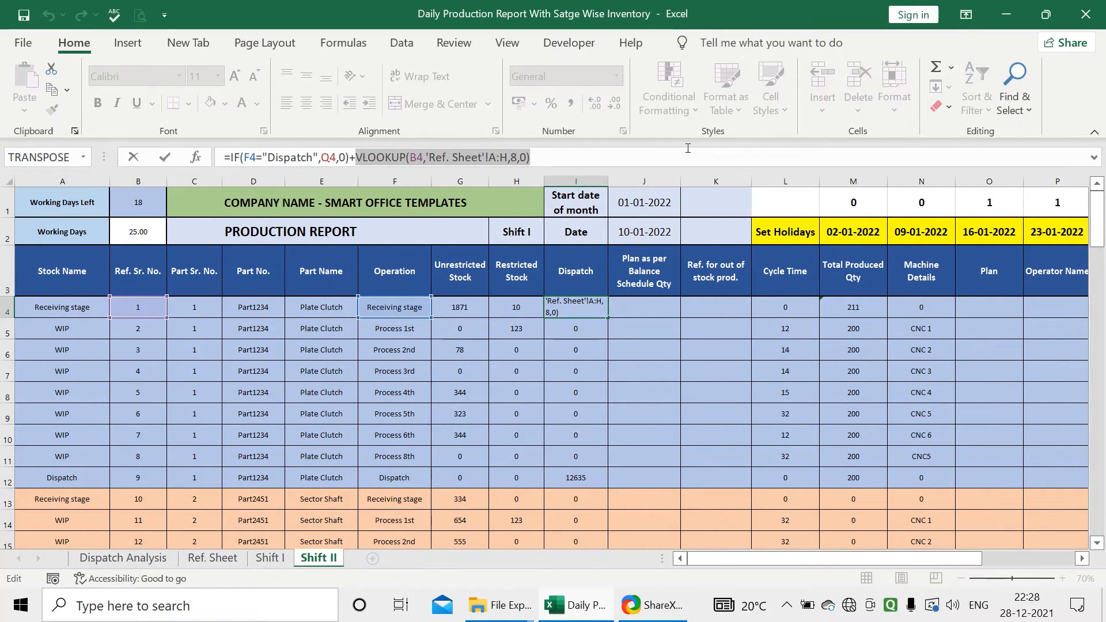
{"action": "type", "text": "VL"}
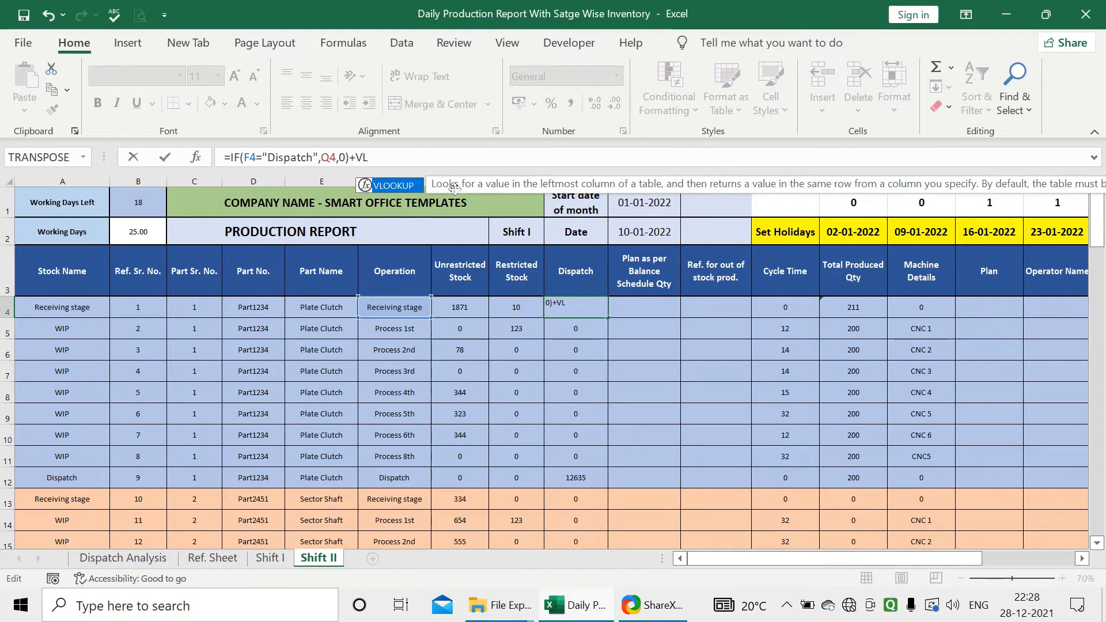
{"action": "double_click", "coordinate": [404, 186]}
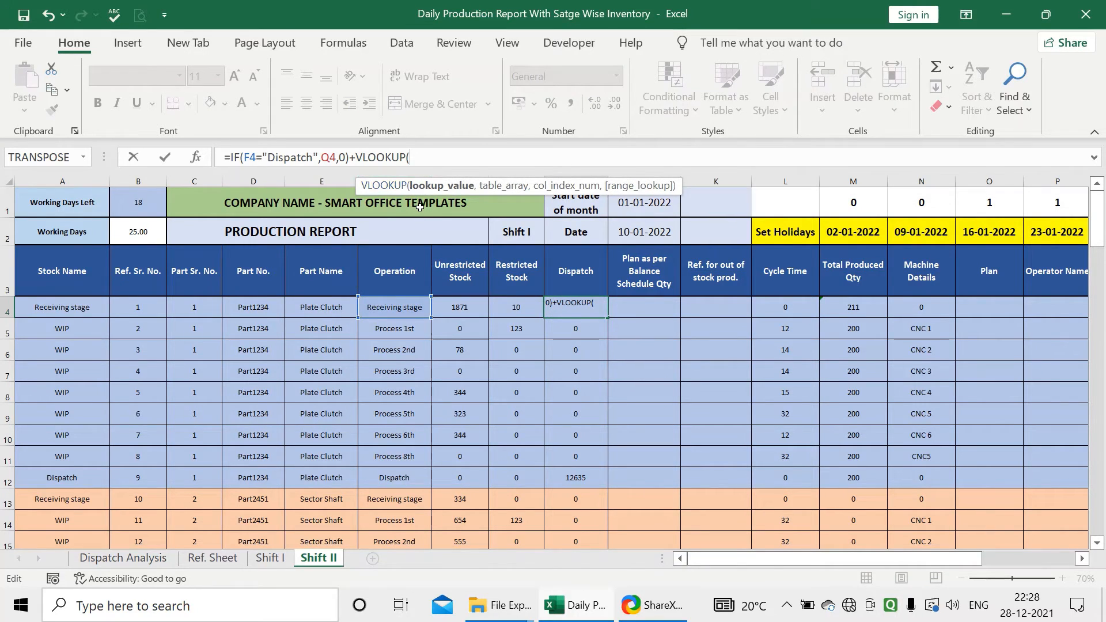
{"action": "left_click", "coordinate": [149, 309]}
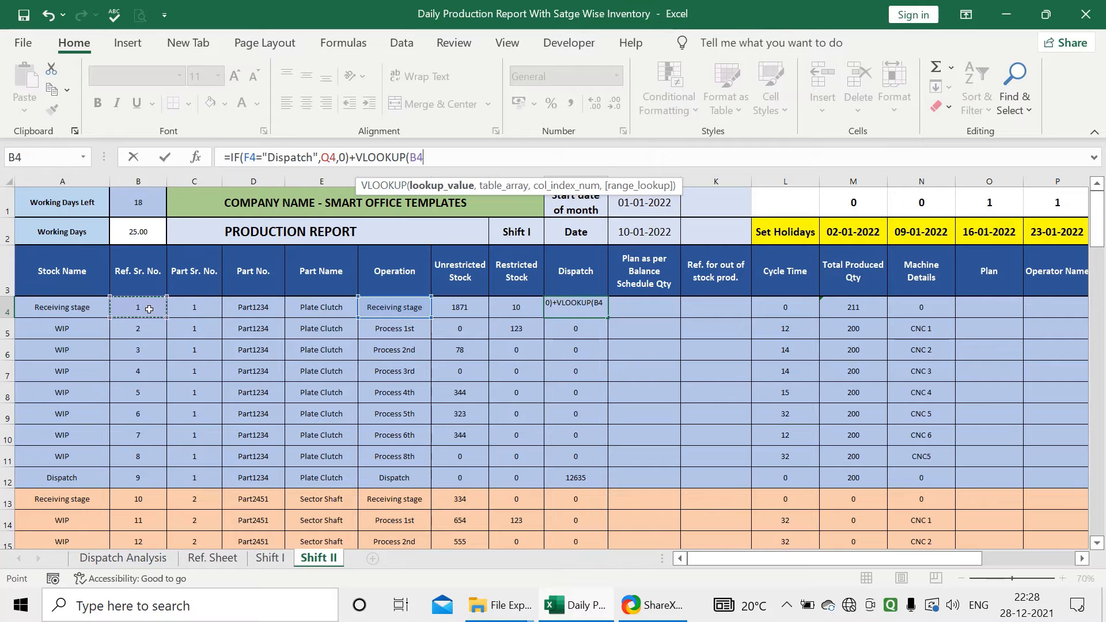
{"action": "type", "text": ","}
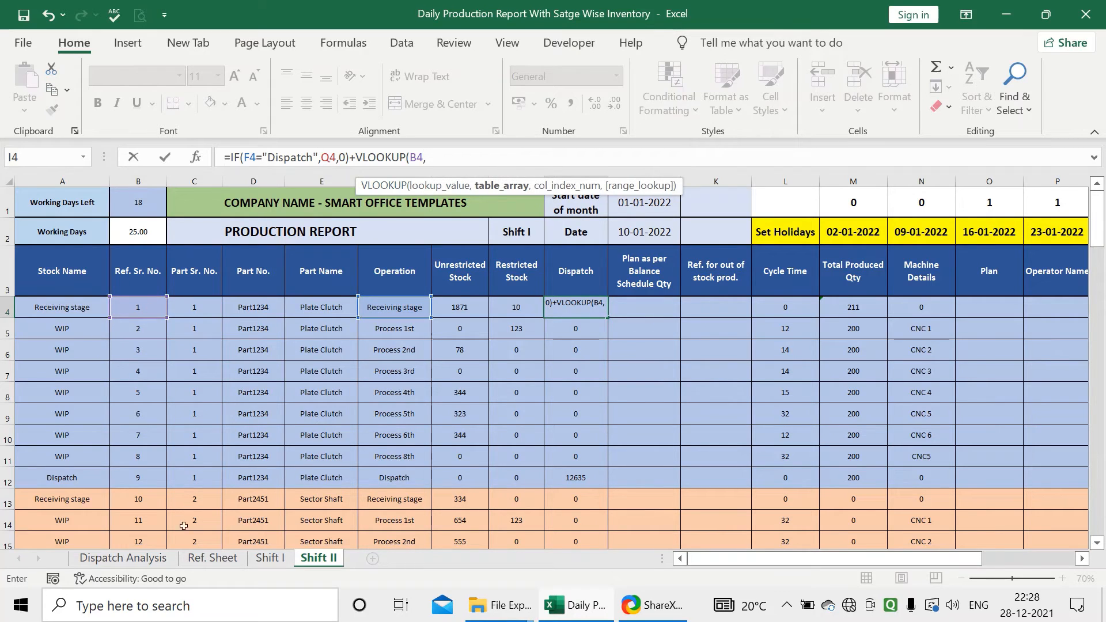
Step: Complete the I4 formula as =IF(F4="Dispatch",Q4,0)+VLOOKUP(B4,'Shift I'!B:I,8,0)
{"action": "left_click", "coordinate": [269, 558]}
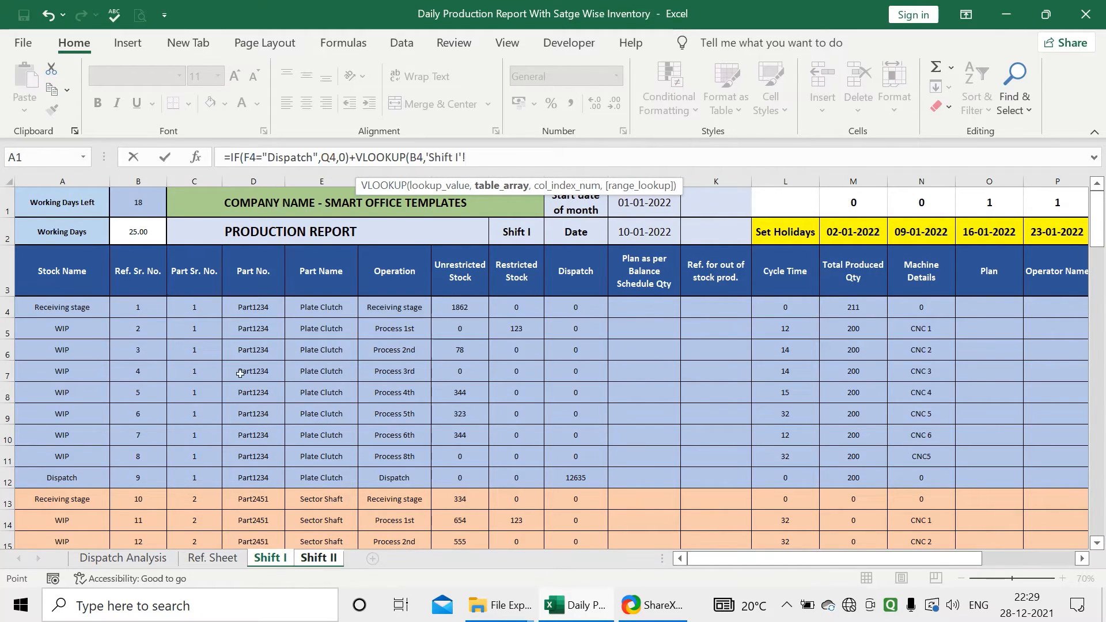
{"action": "left_click_drag", "start_coordinate": [144, 178], "coordinate": [574, 202]}
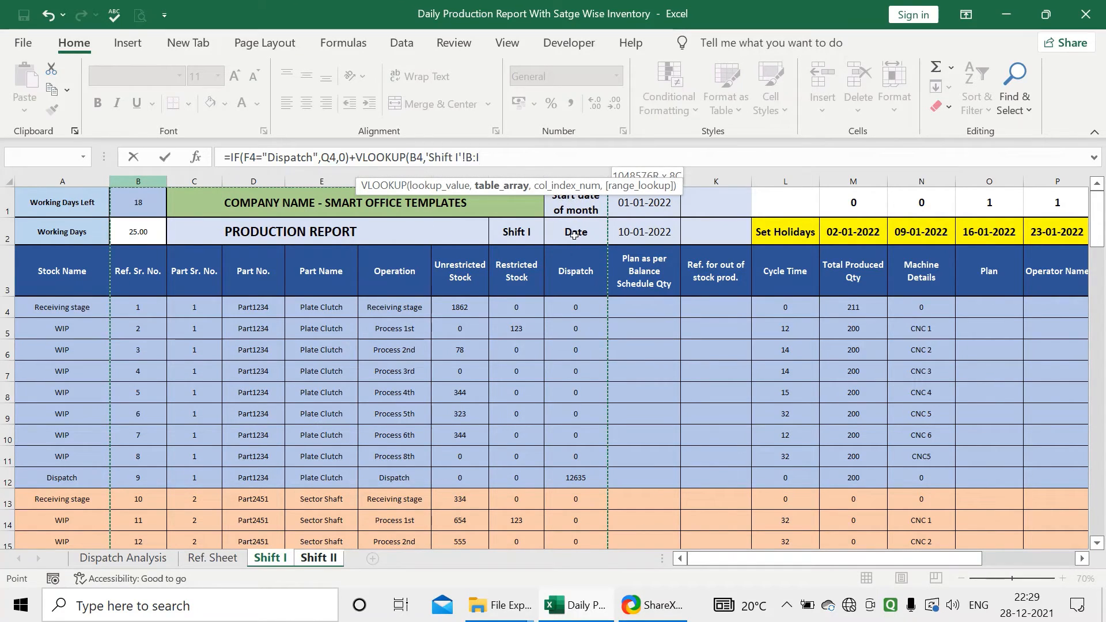
{"action": "left_click_drag", "start_coordinate": [574, 235], "coordinate": [561, 234]}
{"action": "type", "text": ",8,0"}
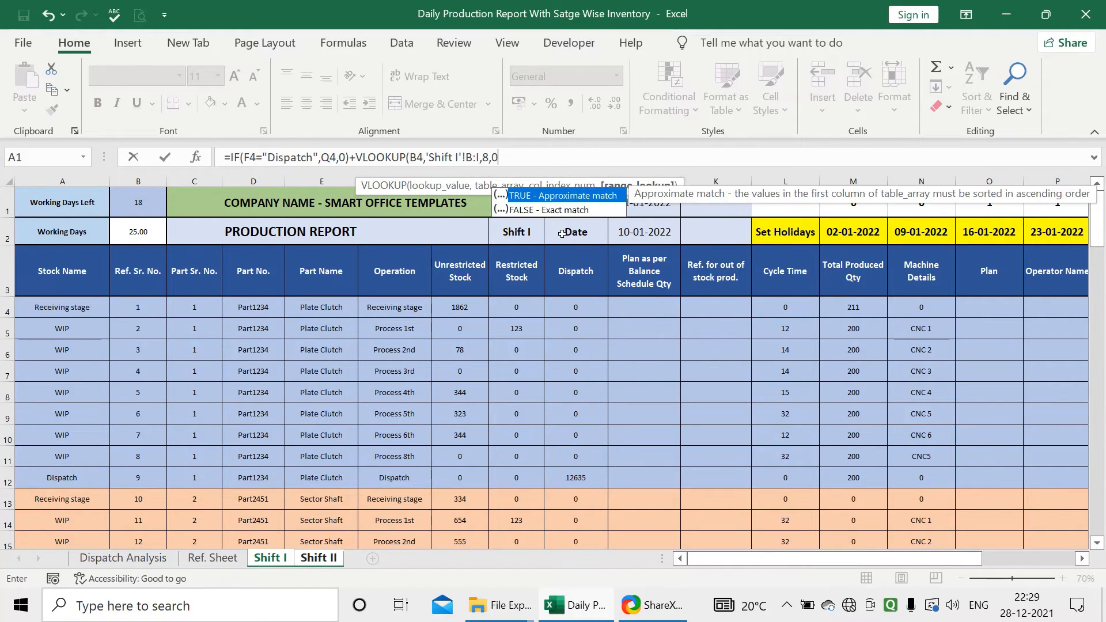
{"action": "key", "text": "Return"}
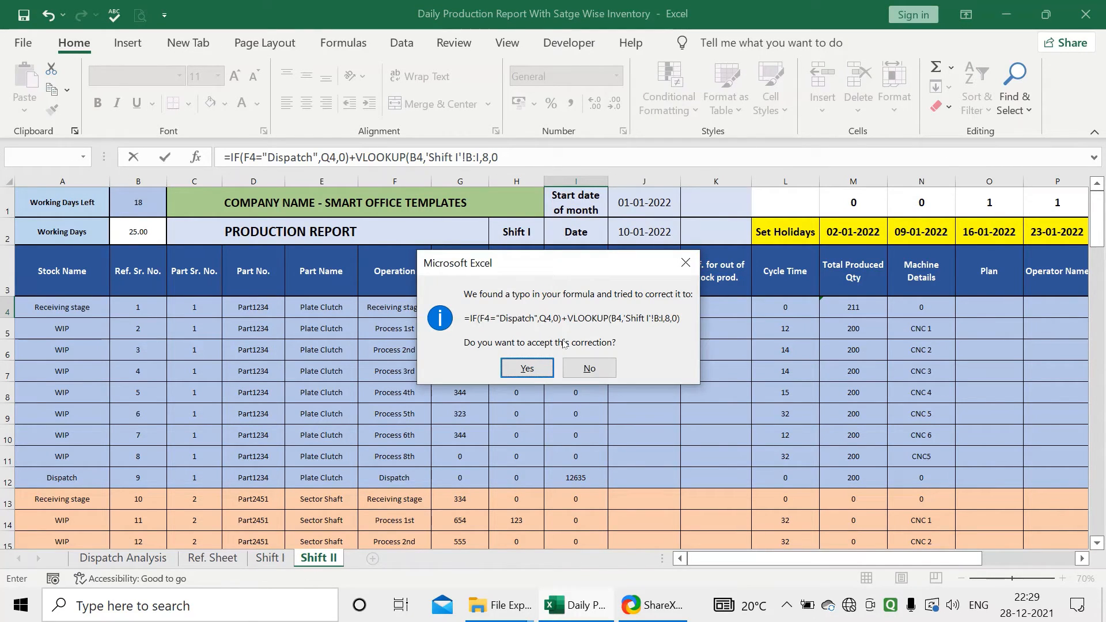
{"action": "left_click", "coordinate": [529, 367]}
Step: Copy the Dispatch formula from I4 into I5:I27
{"action": "left_click", "coordinate": [587, 313]}
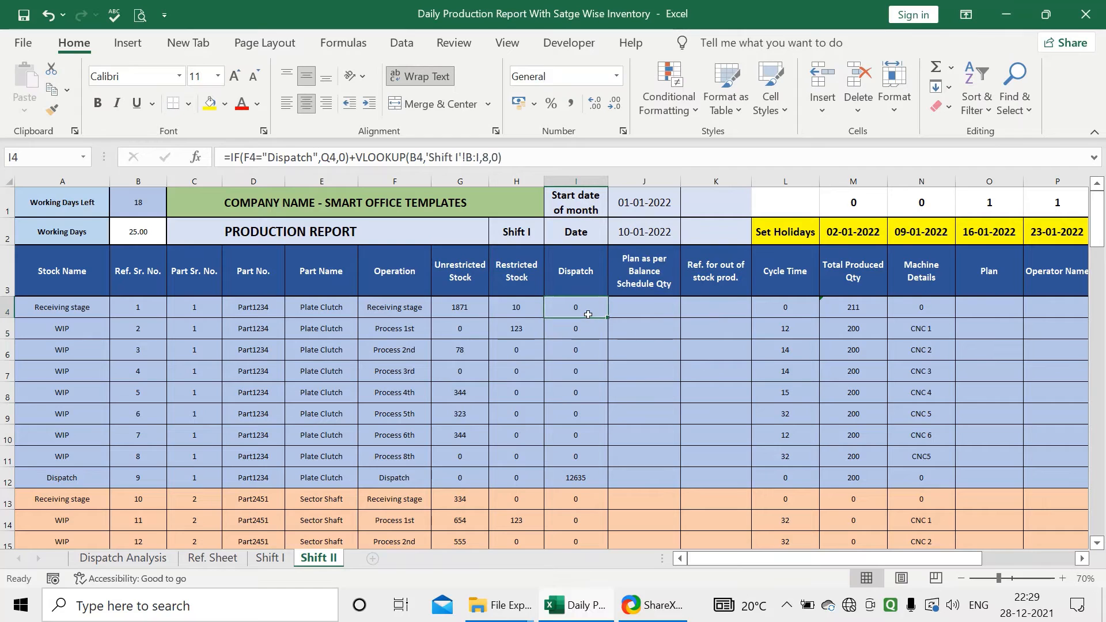
{"action": "key", "text": "ctrl+c"}
{"action": "key", "text": "shift+Down"}
{"action": "key", "text": "shift+Down"}
{"action": "key", "text": "shift+Down"}
{"action": "key", "text": "shift+Down"}
{"action": "key", "text": "shift+Down"}
{"action": "key", "text": "shift+Down"}
{"action": "key", "text": "shift+Down"}
{"action": "key", "text": "shift+Down"}
{"action": "key", "text": "shift+Down"}
{"action": "key", "text": "shift+Down"}
{"action": "key", "text": "shift+Down"}
{"action": "key", "text": "shift+Down"}
{"action": "key", "text": "shift+Down"}
{"action": "key", "text": "shift+Down"}
{"action": "key", "text": "shift+Down"}
{"action": "key", "text": "shift+Down"}
{"action": "key", "text": "shift+Down"}
{"action": "key", "text": "shift+Down"}
{"action": "key", "text": "shift+Down"}
{"action": "key", "text": "shift+Down"}
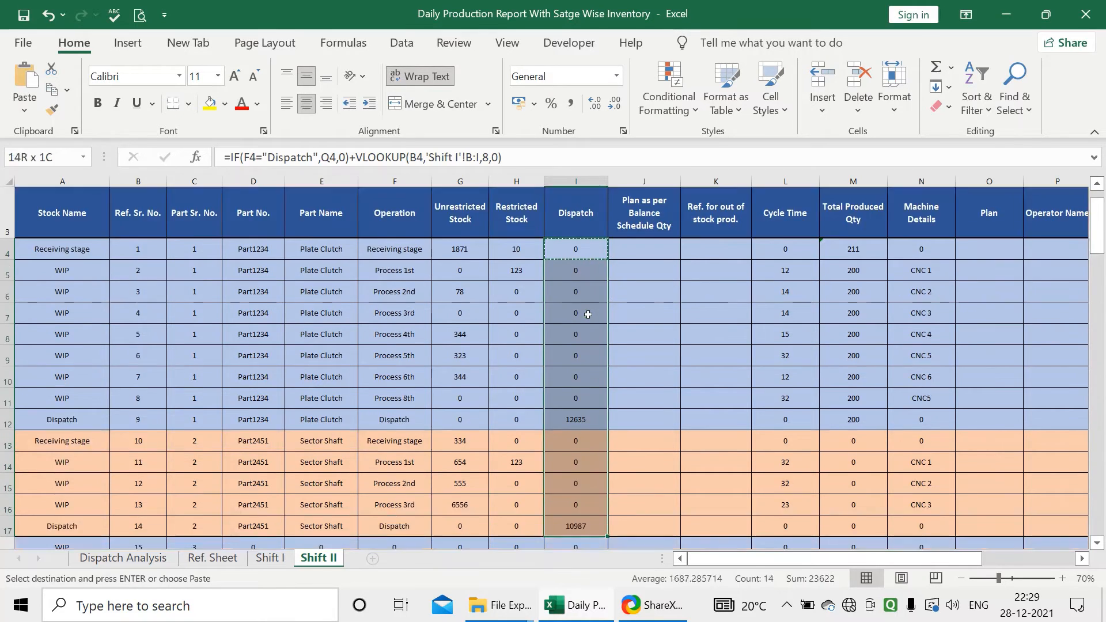
{"action": "key", "text": "shift+Up"}
{"action": "key", "text": "shift+Up"}
{"action": "key", "text": "shift+Up"}
{"action": "key", "text": "shift+Up"}
{"action": "key", "text": "shift+Down"}
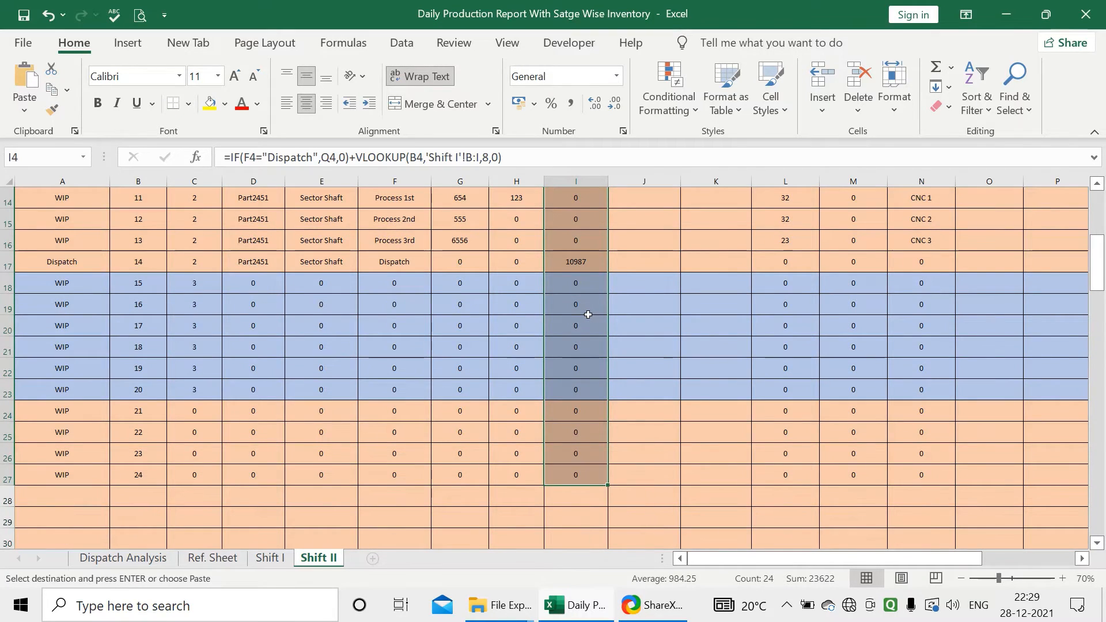
{"action": "key", "text": "ctrl+v"}
{"action": "scroll", "coordinate": [588, 314], "scroll_direction": "up", "scroll_amount": 5}
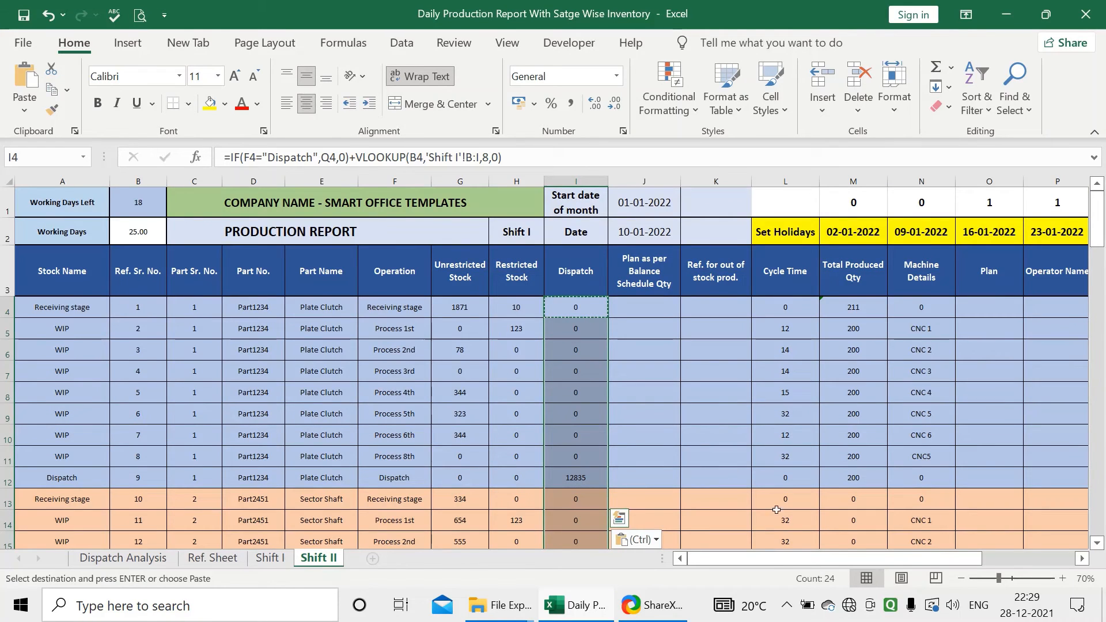
Step: Clear the Shift II entries in the produced quantity, Rej Qty and Take Restricted Stock columns Q to T, from row 4 down
{"action": "left_click_drag", "start_coordinate": [942, 558], "coordinate": [1034, 573]}
{"action": "left_click_drag", "start_coordinate": [782, 307], "coordinate": [975, 530]}
{"action": "key", "text": "Delete"}
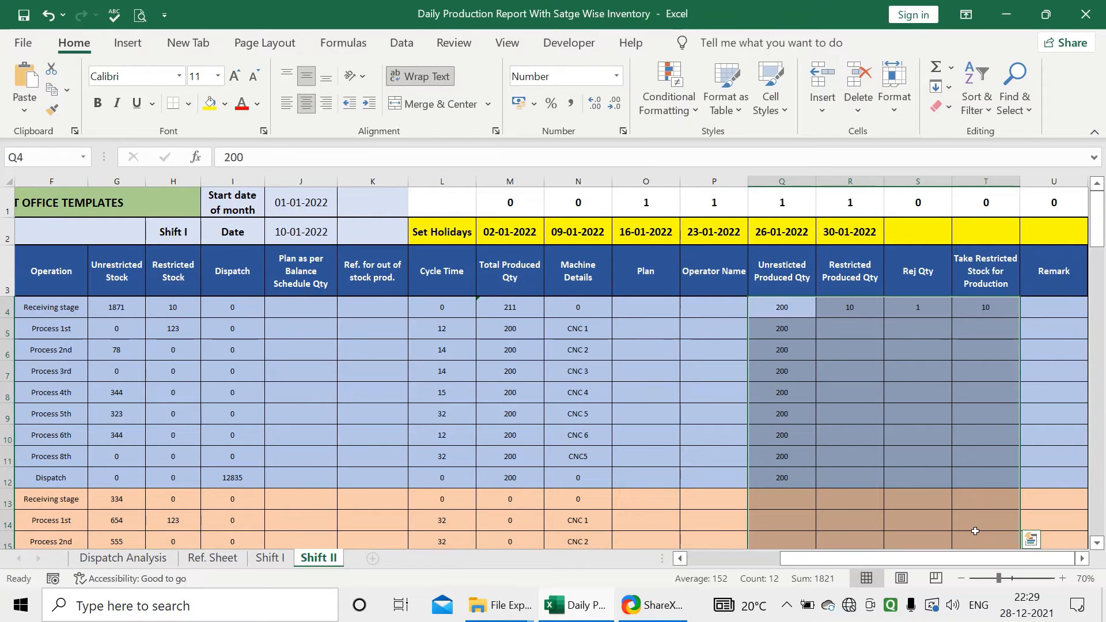
{"action": "left_click", "coordinate": [921, 371]}
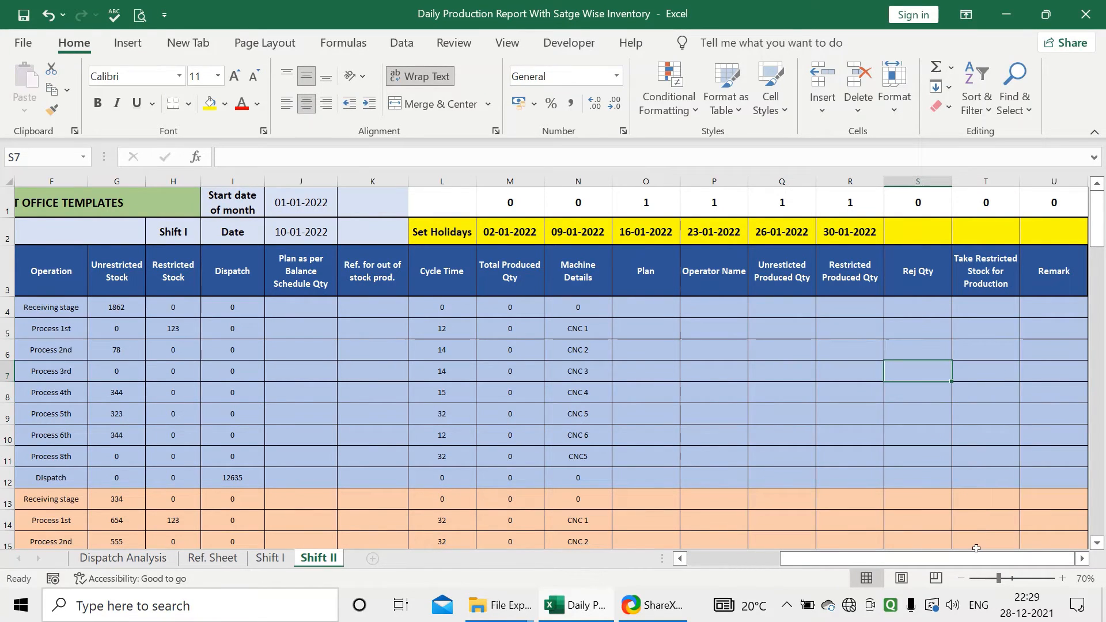
{"action": "left_click_drag", "start_coordinate": [973, 556], "coordinate": [877, 503]}
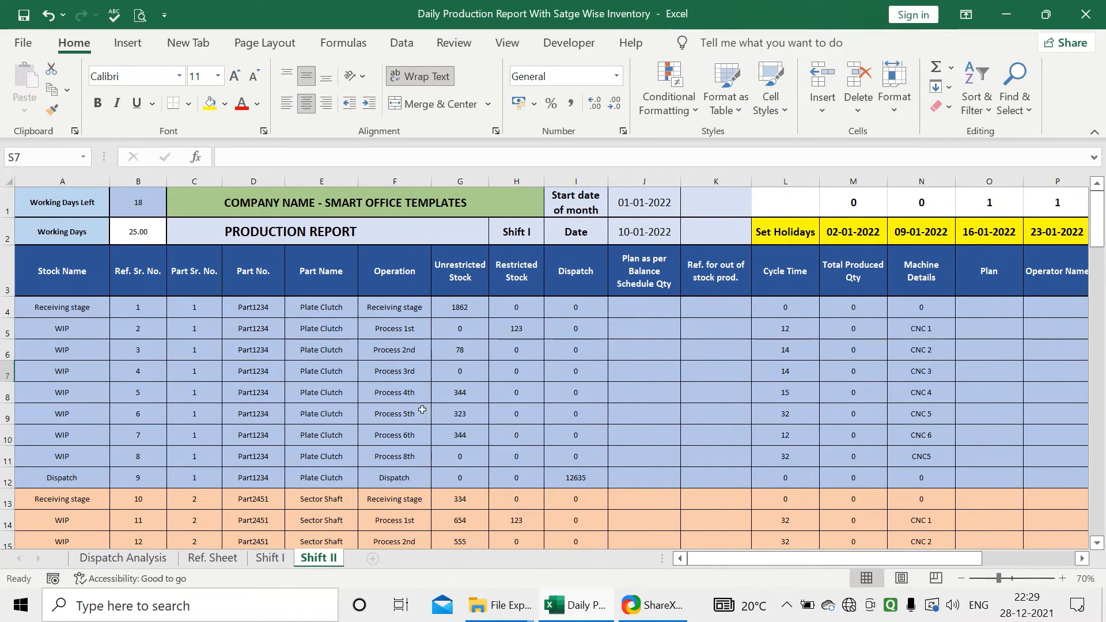
{"action": "right_click", "coordinate": [332, 558]}
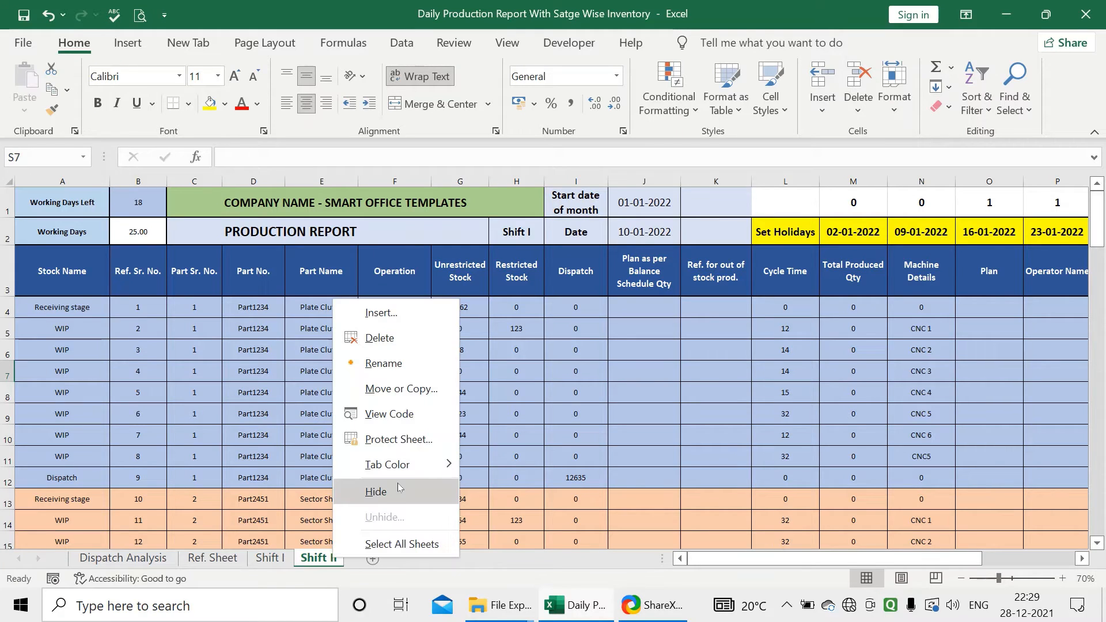
{"action": "left_click", "coordinate": [401, 389]}
{"action": "left_click", "coordinate": [322, 499]}
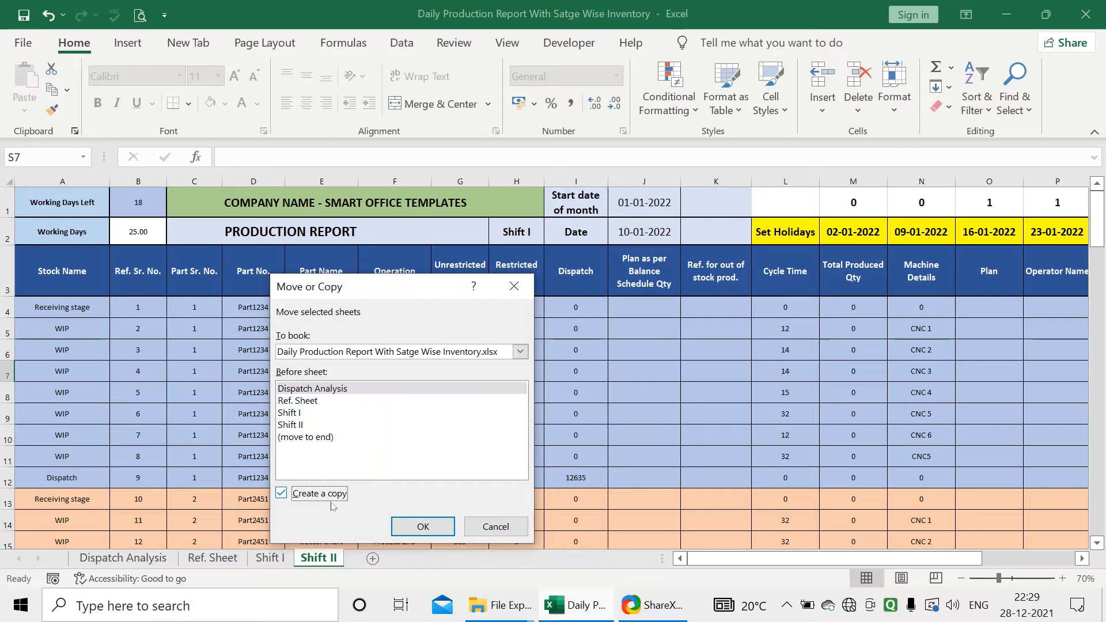
{"action": "left_click", "coordinate": [479, 527]}
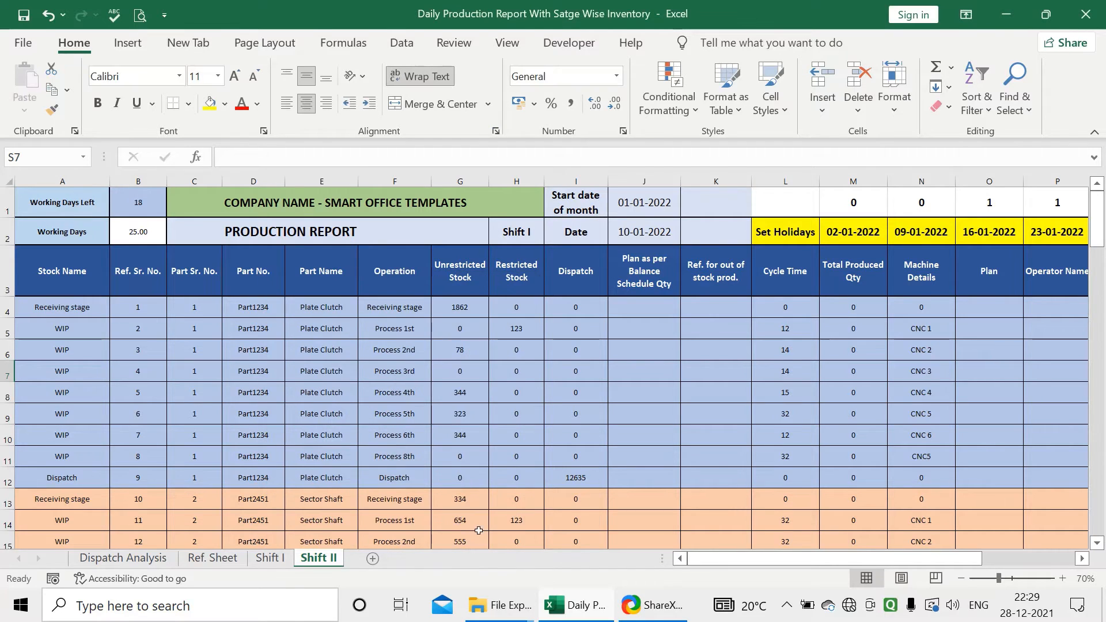
Step: Create a copy of the Shift II sheet at the end of the workbook
{"action": "right_click", "coordinate": [334, 557]}
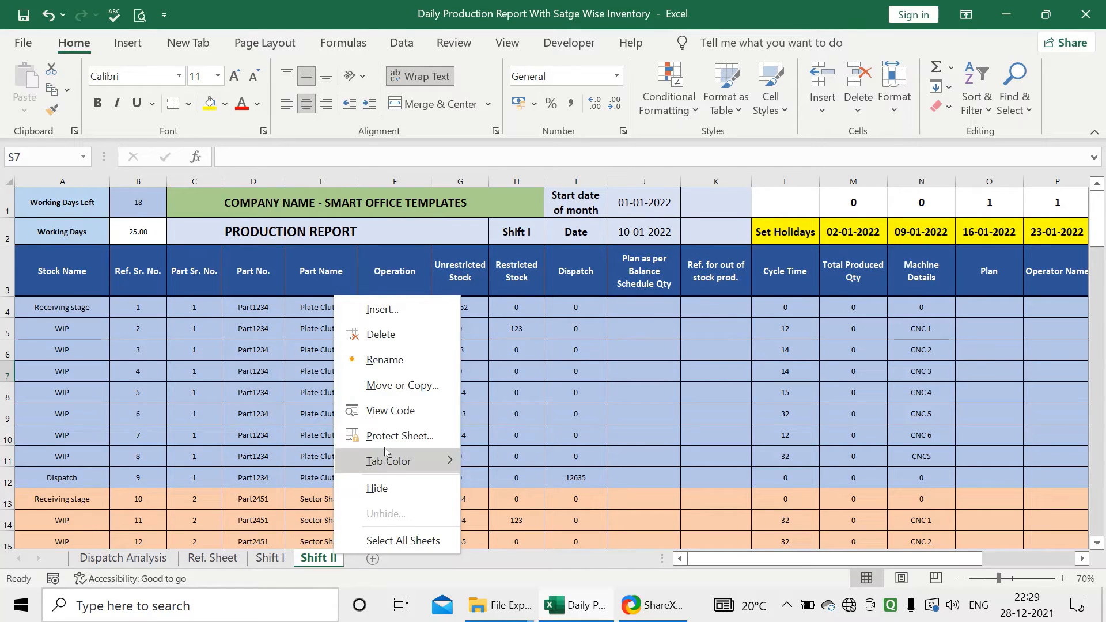
{"action": "left_click", "coordinate": [397, 385]}
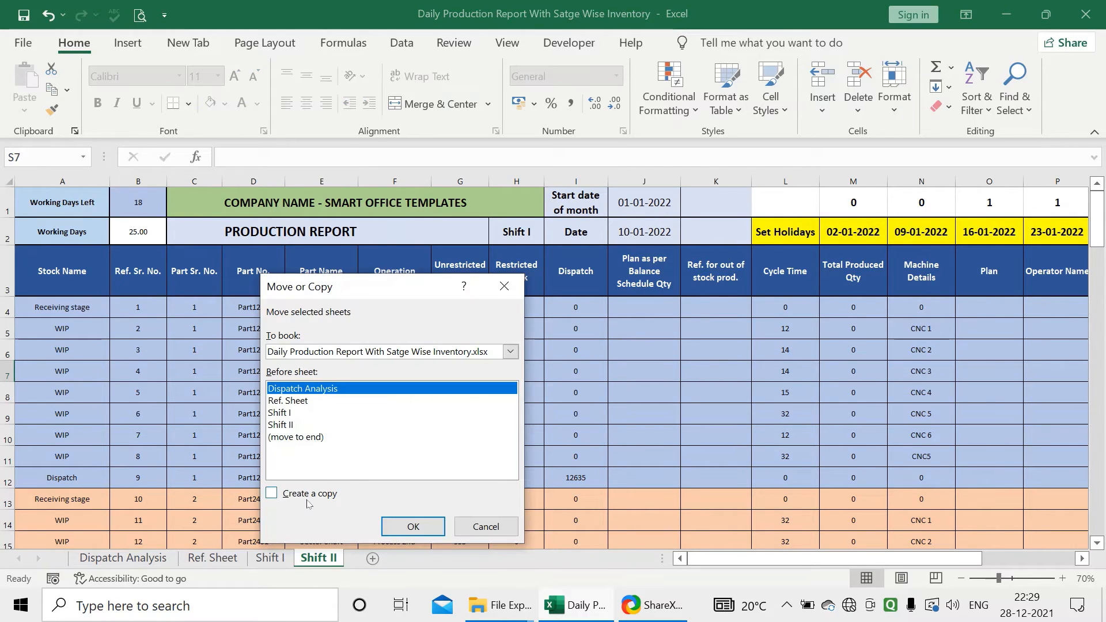
{"action": "left_click", "coordinate": [271, 493]}
{"action": "left_click", "coordinate": [296, 437]}
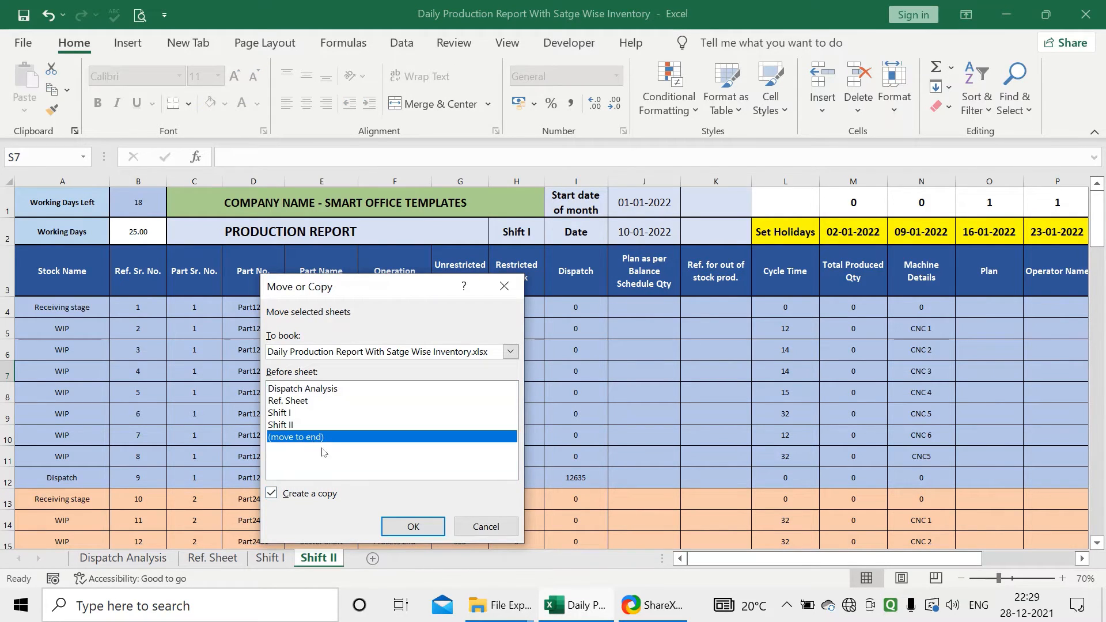
{"action": "left_click", "coordinate": [412, 527]}
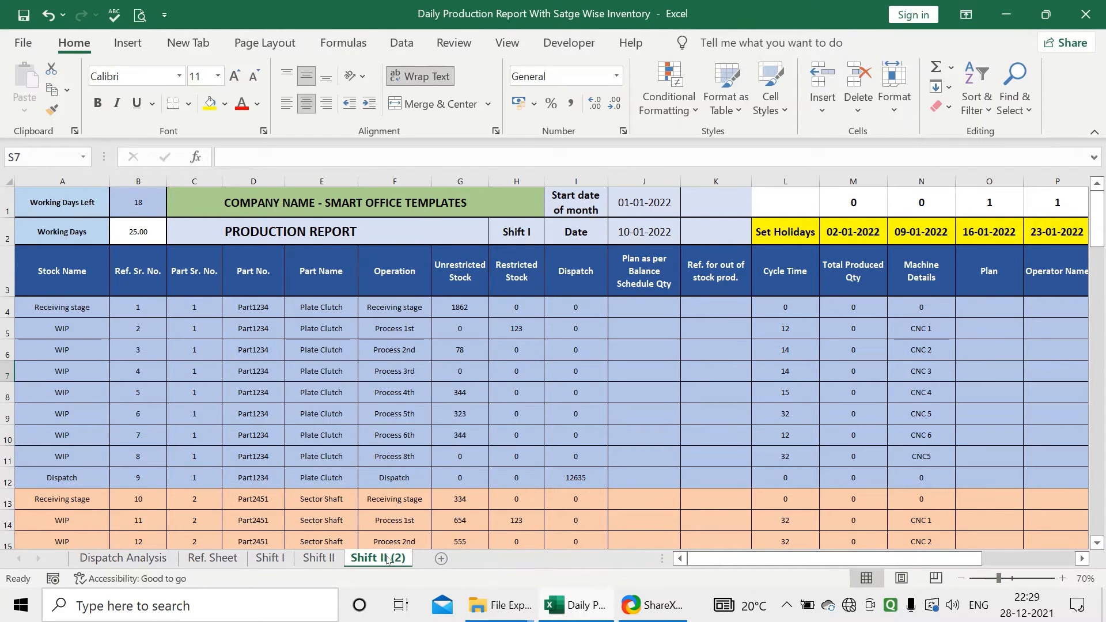
Step: Rename the copied sheet as Shift III
{"action": "left_click", "coordinate": [386, 557]}
{"action": "key", "text": "Delete"}
{"action": "key", "text": "Delete"}
{"action": "key", "text": "Delete"}
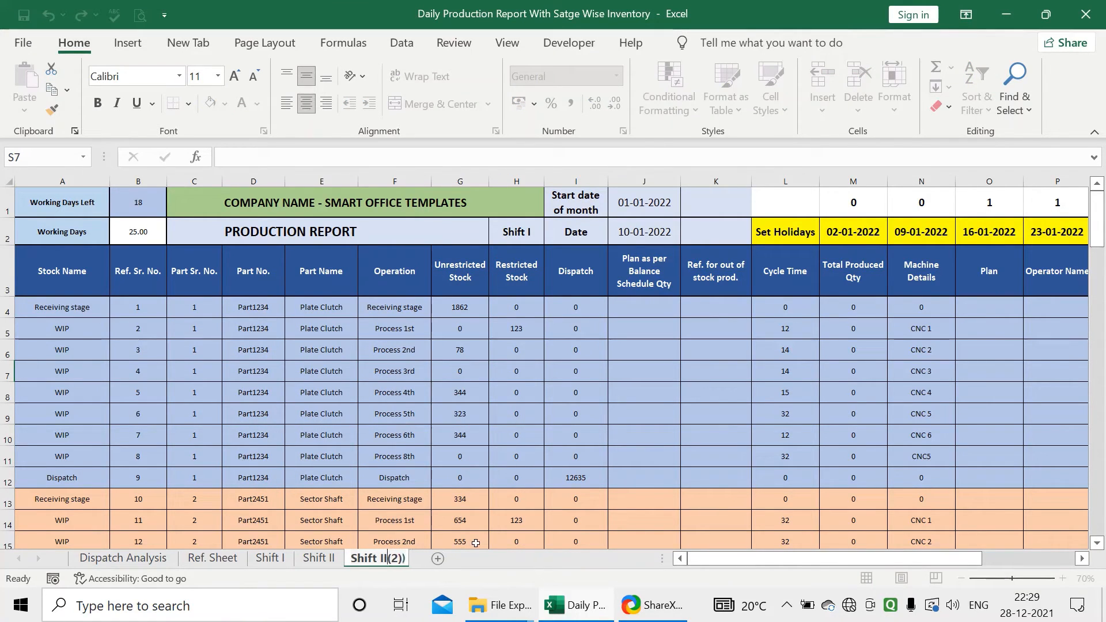
{"action": "key", "text": "Delete"}
{"action": "type", "text": "I"}
{"action": "key", "text": "BackSpace"}
{"action": "type", "text": "I"}
{"action": "key", "text": "Return"}
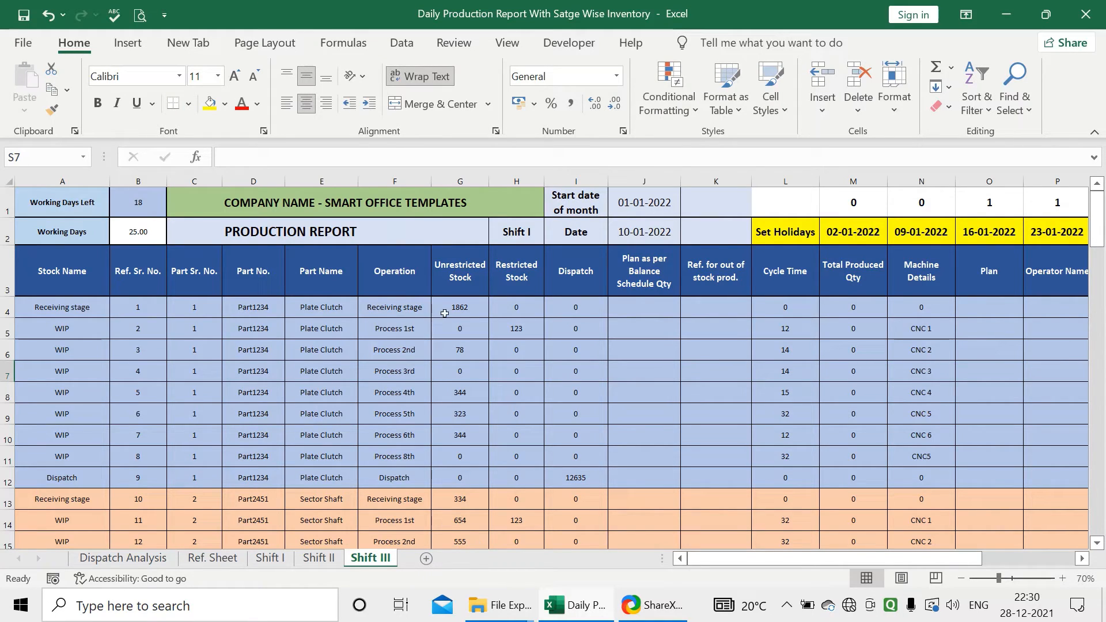
Step: Replace the Shift I lookup in Shift III's Unrestricted Stock formula in G4 with a new VLOOKUP on B4, keeping the remaining terms
{"action": "left_click", "coordinate": [468, 309]}
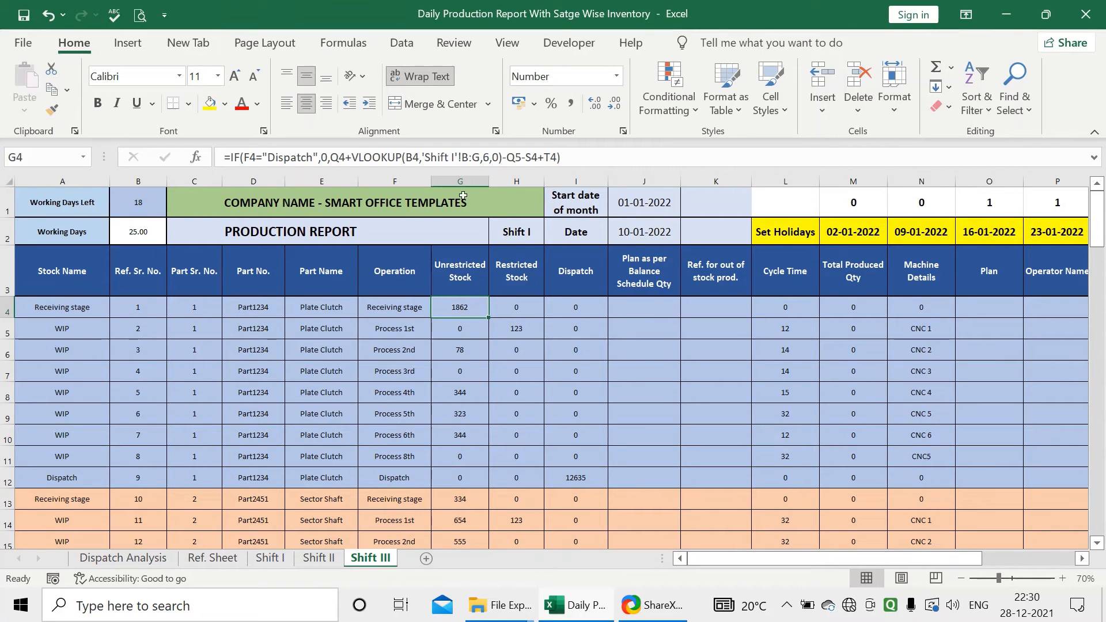
{"action": "left_click_drag", "start_coordinate": [436, 161], "coordinate": [454, 161]}
{"action": "left_click", "coordinate": [412, 158]}
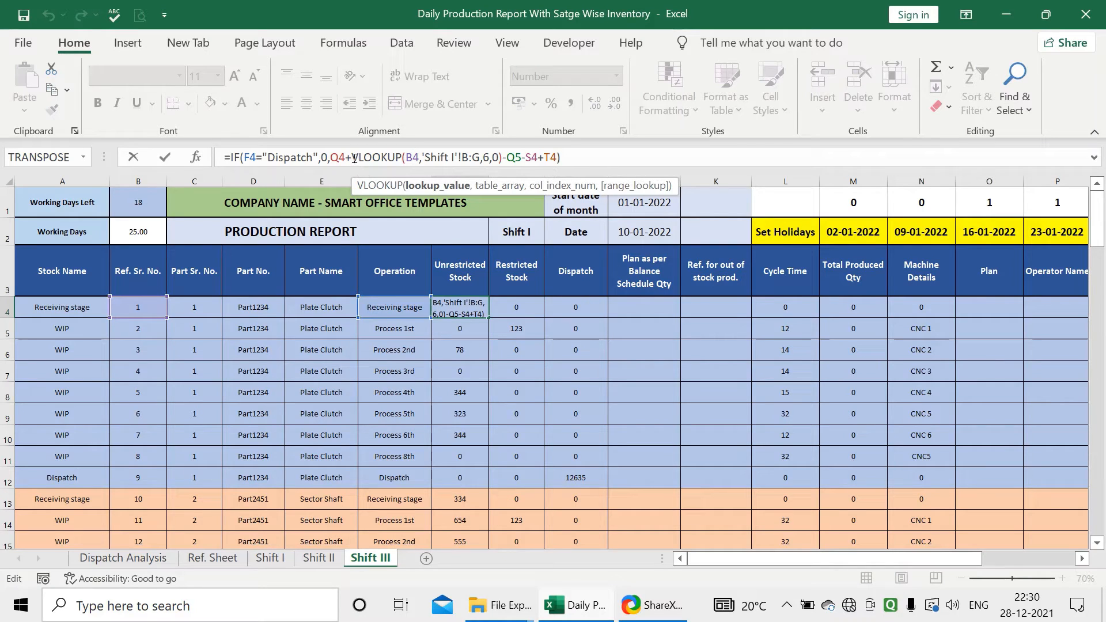
{"action": "left_click_drag", "start_coordinate": [354, 158], "coordinate": [460, 158]}
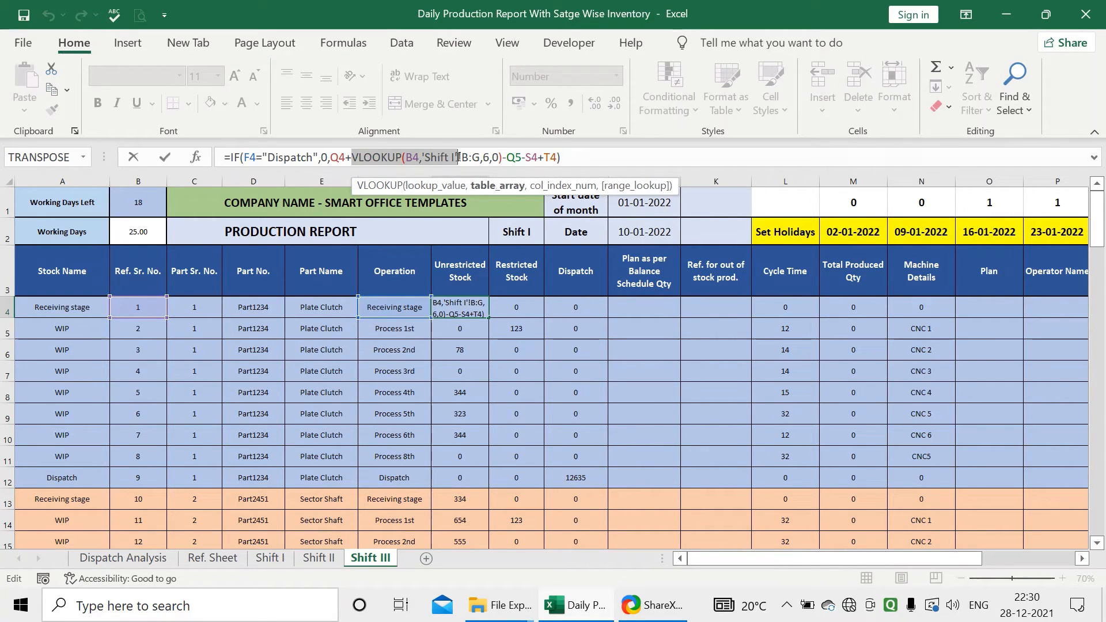
{"action": "left_click", "coordinate": [455, 157]}
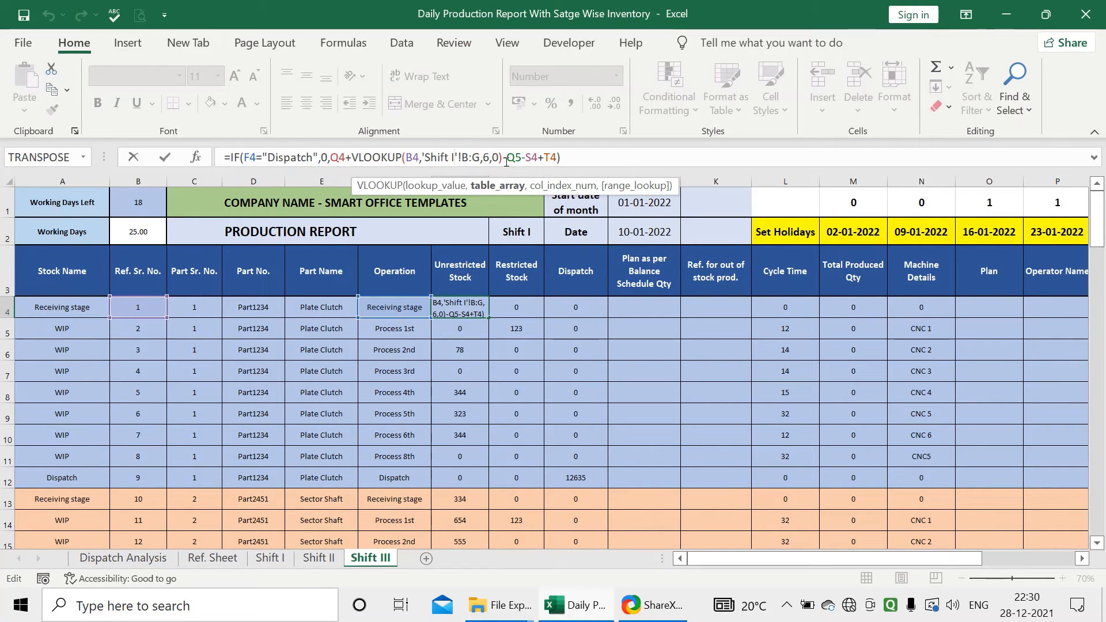
{"action": "left_click_drag", "start_coordinate": [502, 158], "coordinate": [351, 148]}
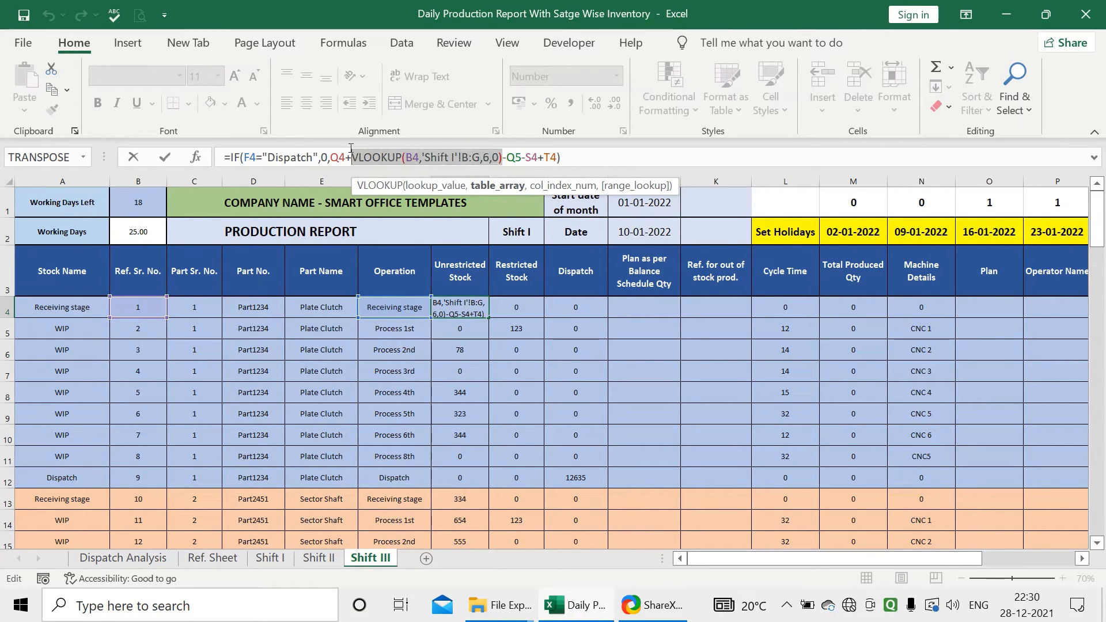
{"action": "type", "text": "VL"}
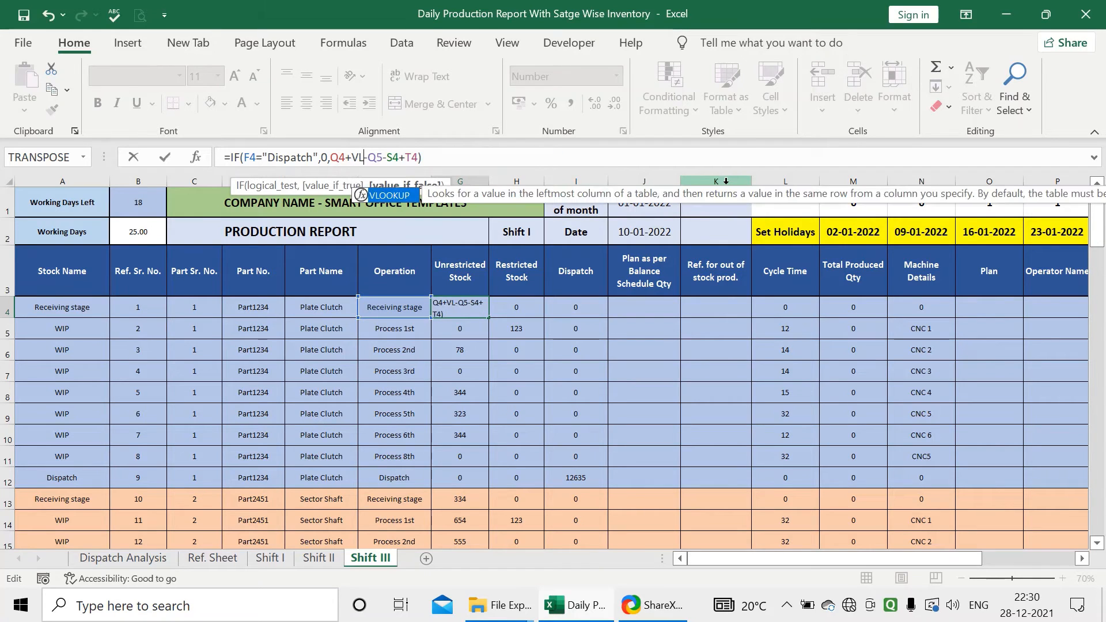
{"action": "double_click", "coordinate": [407, 196]}
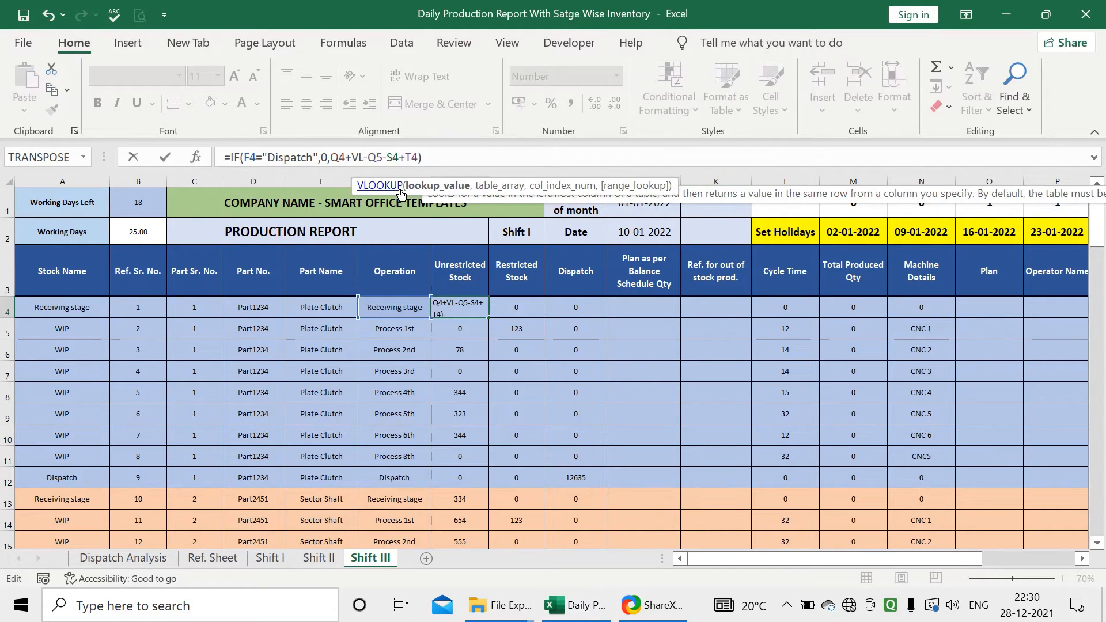
{"action": "left_click", "coordinate": [148, 309]}
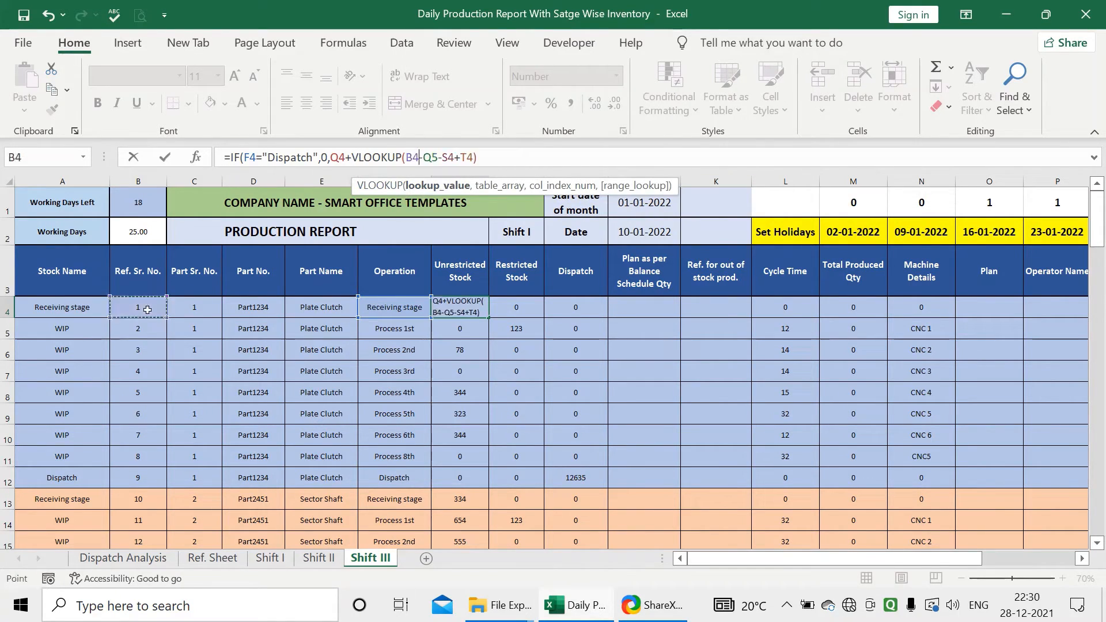
{"action": "type", "text": ","}
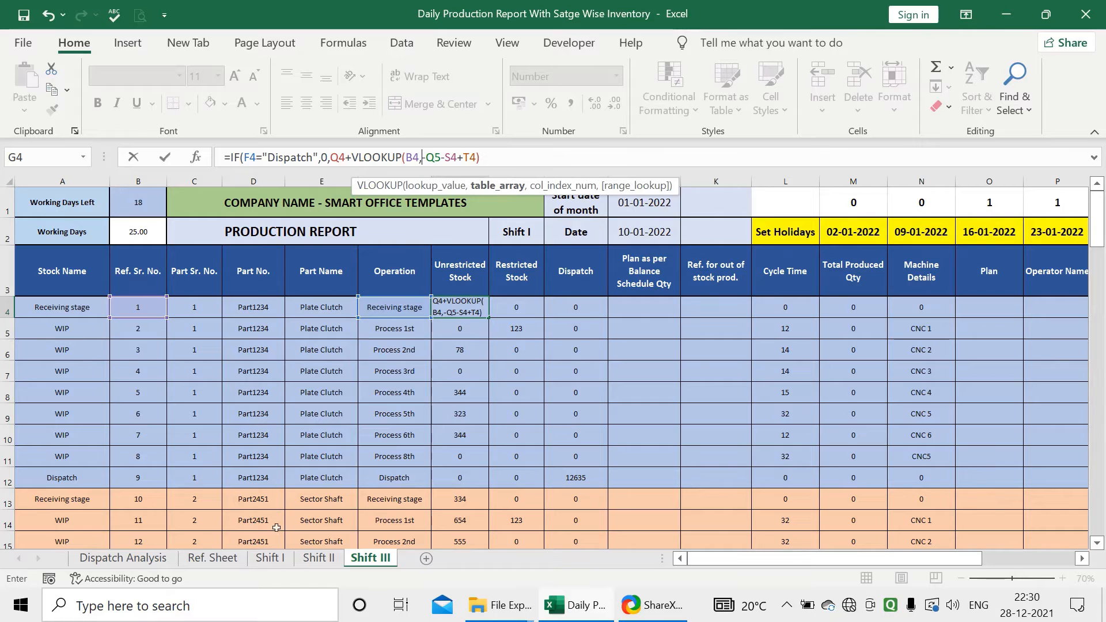
Step: Complete G4's VLOOKUP with 'Shift II'!B:G, column 6 and match 0, and fill the formula down the Unrestricted Stock column
{"action": "left_click", "coordinate": [312, 557]}
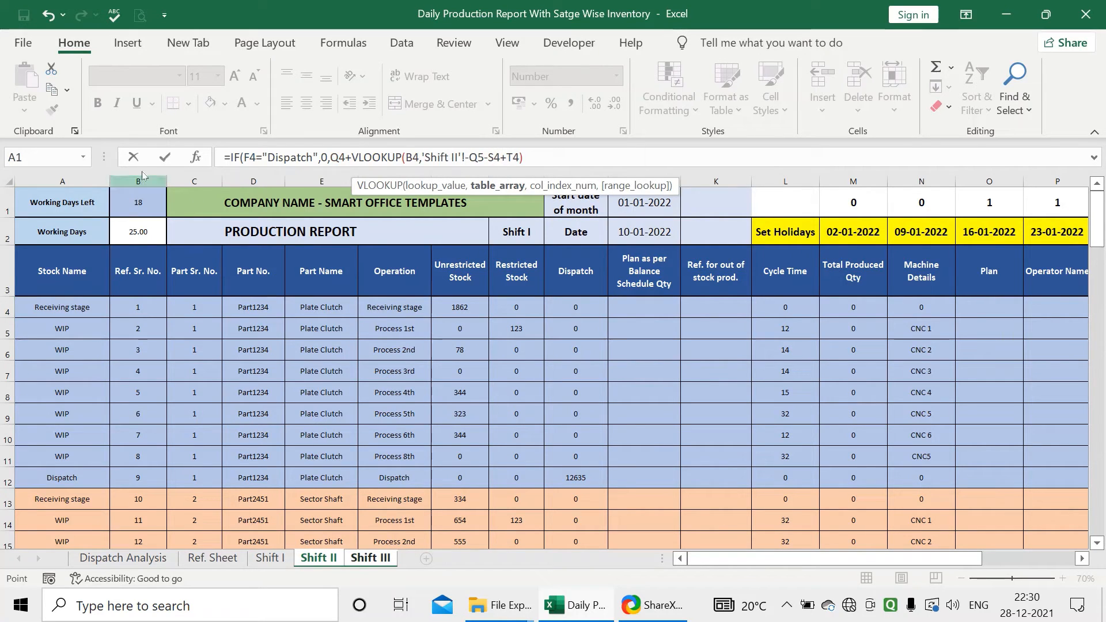
{"action": "left_click_drag", "start_coordinate": [139, 181], "coordinate": [448, 220]}
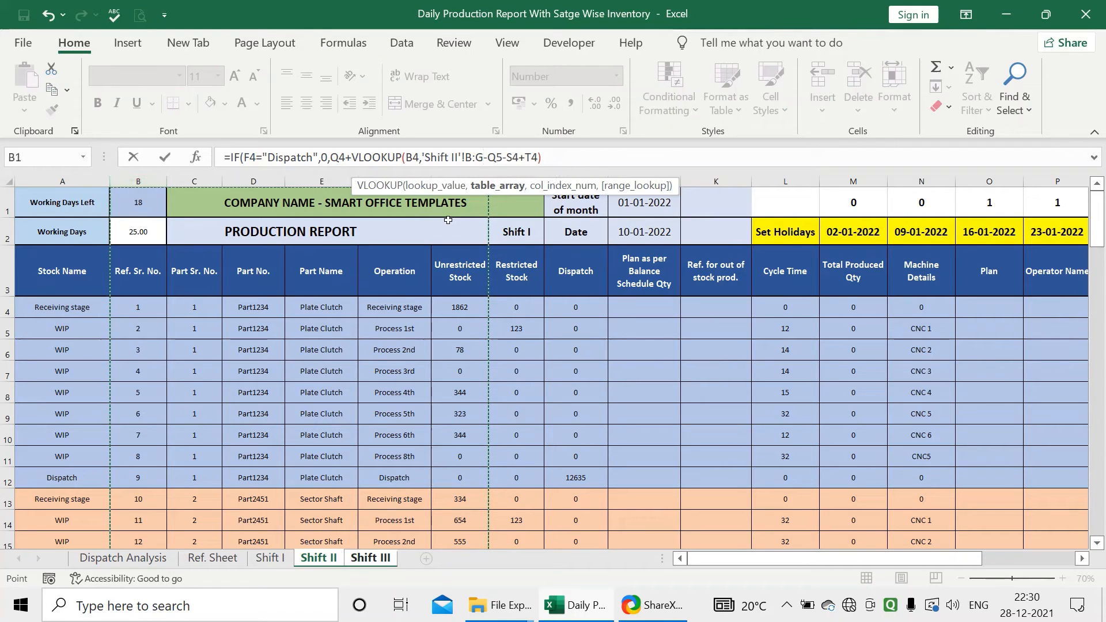
{"action": "type", "text": ",6,0"}
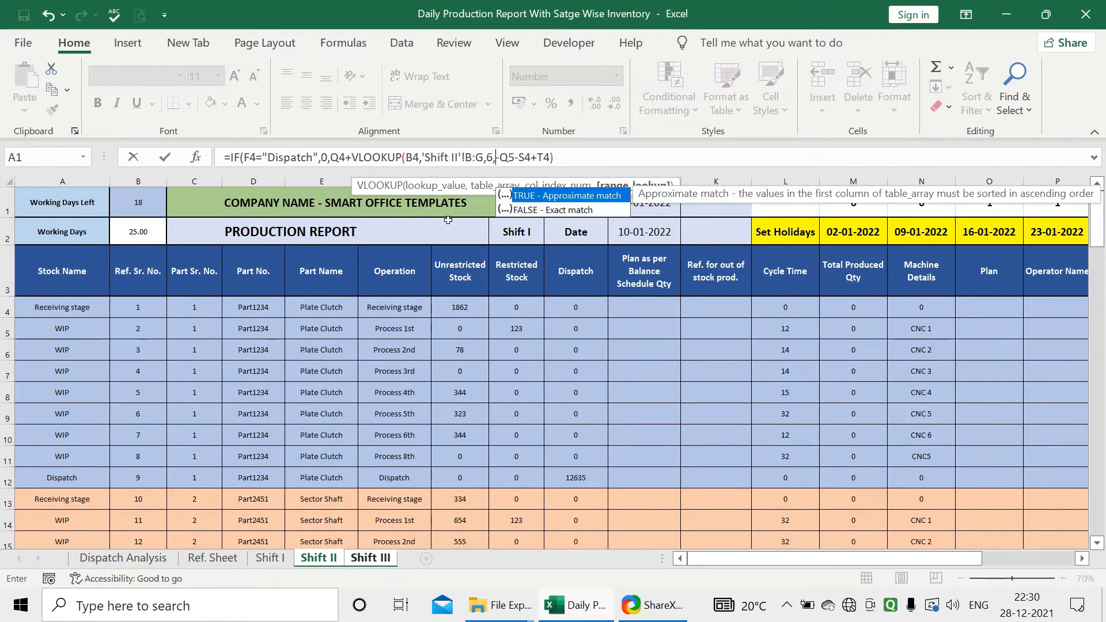
{"action": "key", "text": "Return"}
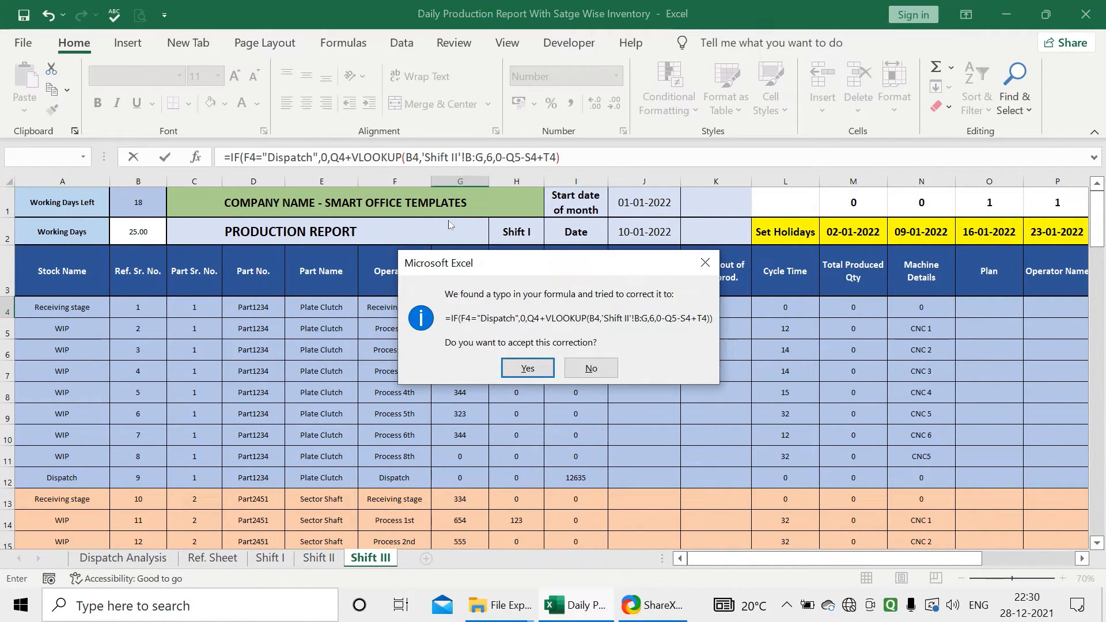
{"action": "key", "text": "Return"}
{"action": "left_click", "coordinate": [444, 307]}
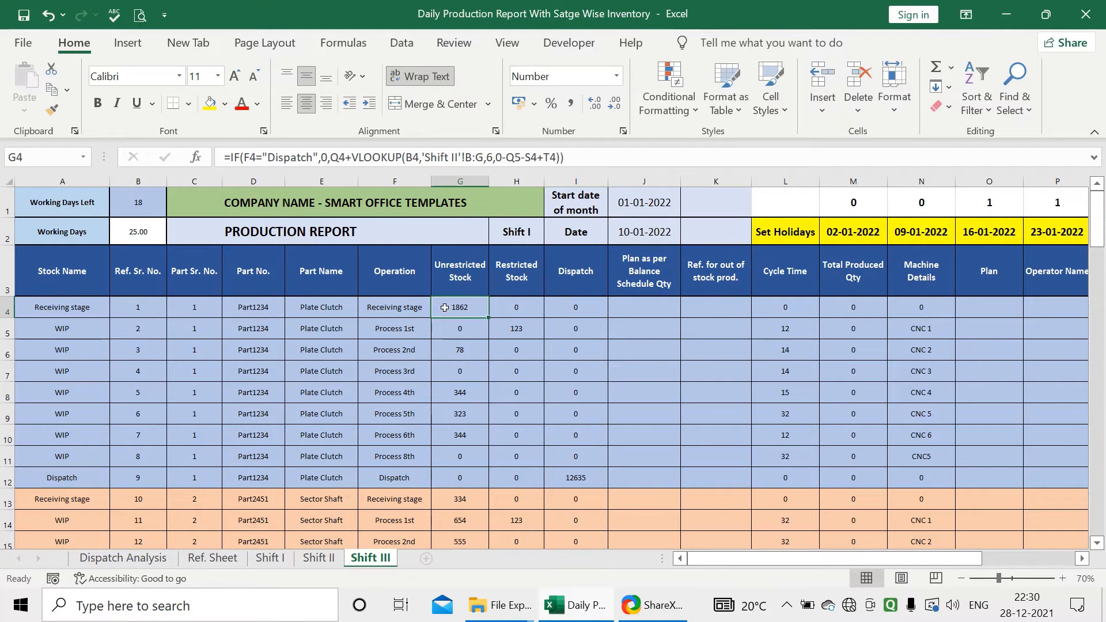
{"action": "double_click", "coordinate": [488, 318]}
Step: Replace everything after R4+ in the Restricted Stock formula in H4 with a new VLOOKUP on B4
{"action": "left_click", "coordinate": [525, 311]}
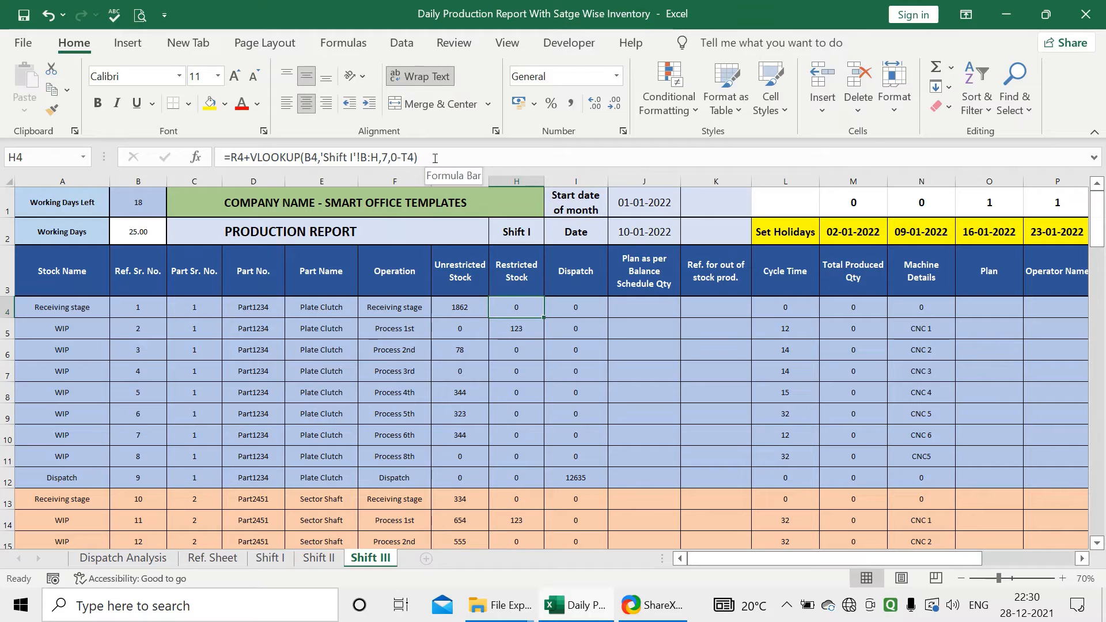
{"action": "left_click_drag", "start_coordinate": [419, 157], "coordinate": [257, 156]}
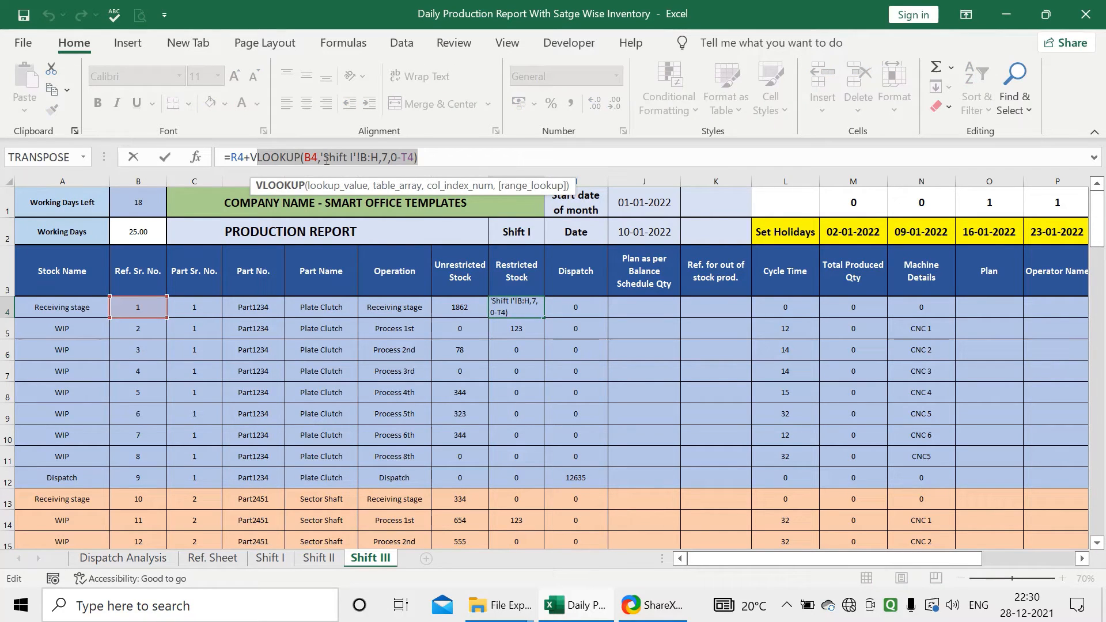
{"action": "key", "text": "BackSpace"}
{"action": "type", "text": "L"}
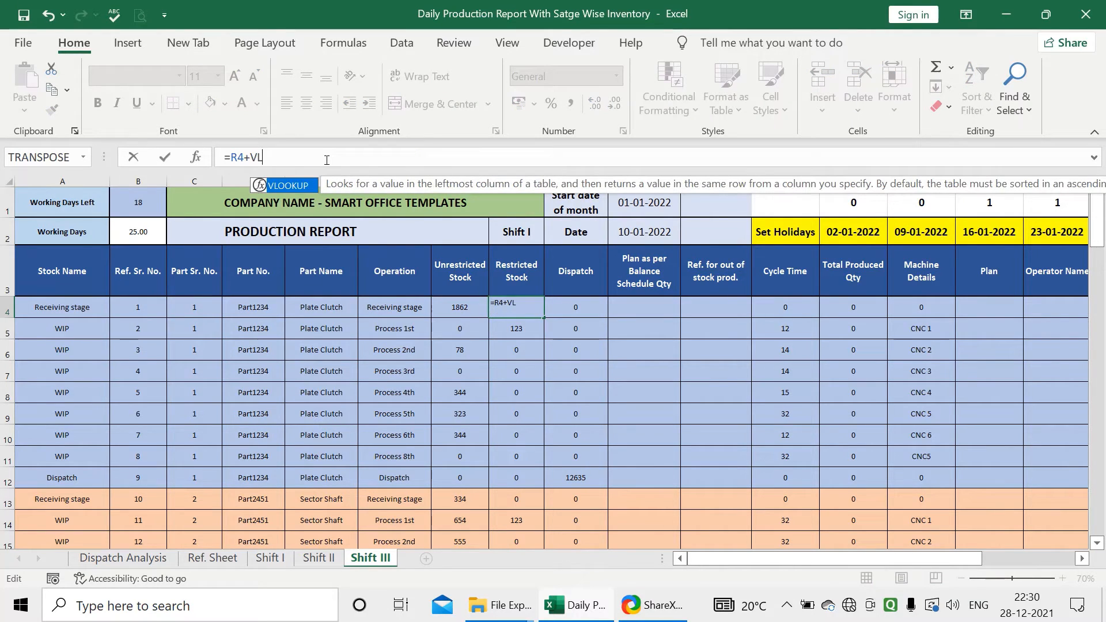
{"action": "double_click", "coordinate": [291, 185]}
{"action": "left_click", "coordinate": [143, 303]}
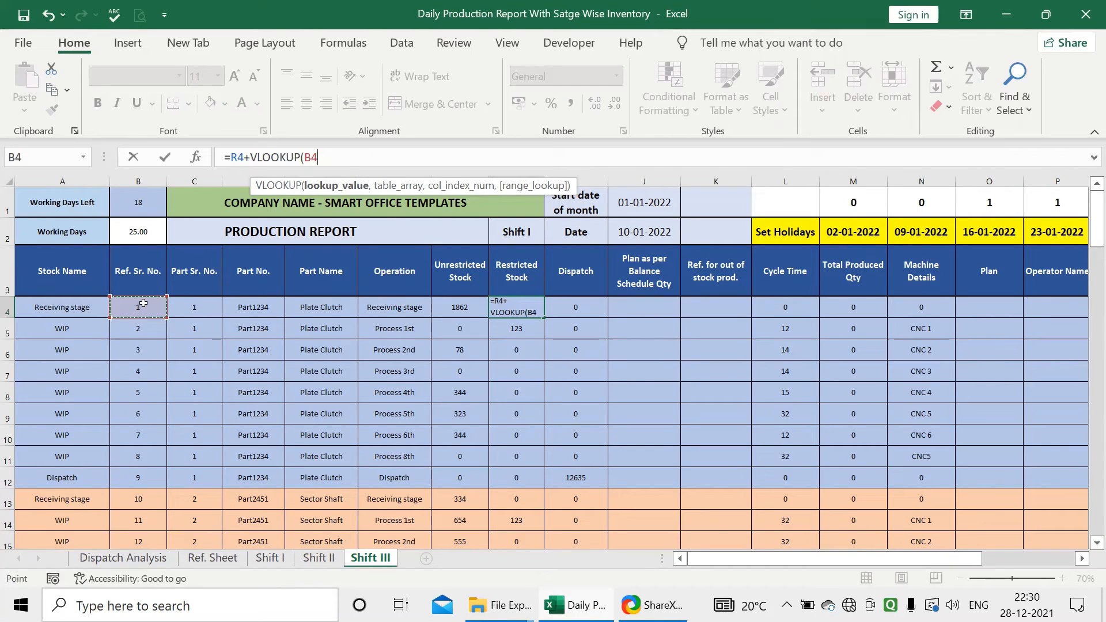
{"action": "type", "text": ","}
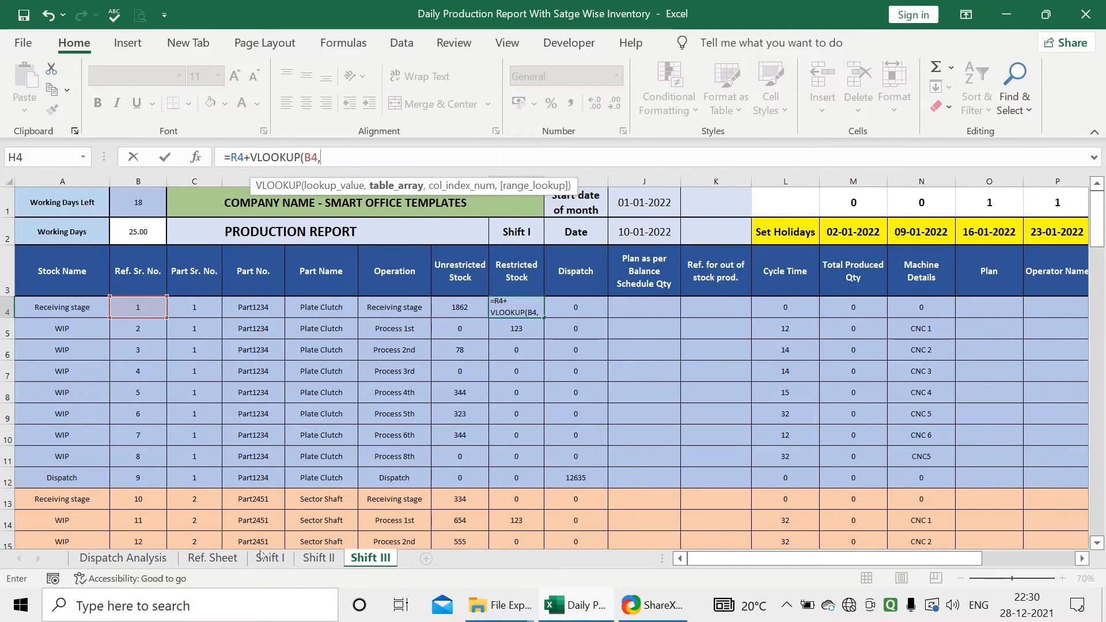
Step: Complete H4's VLOOKUP with 'Shift II'!B:H, column 7 and match 0, and fill the formula down the Restricted Stock column
{"action": "left_click", "coordinate": [319, 558]}
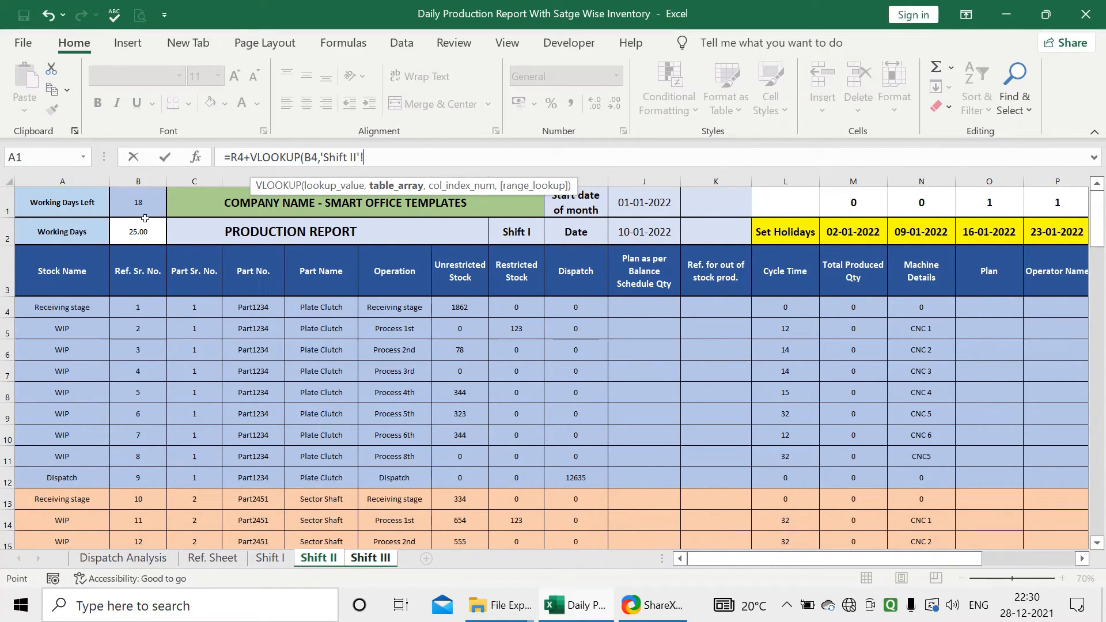
{"action": "left_click_drag", "start_coordinate": [138, 183], "coordinate": [537, 204]}
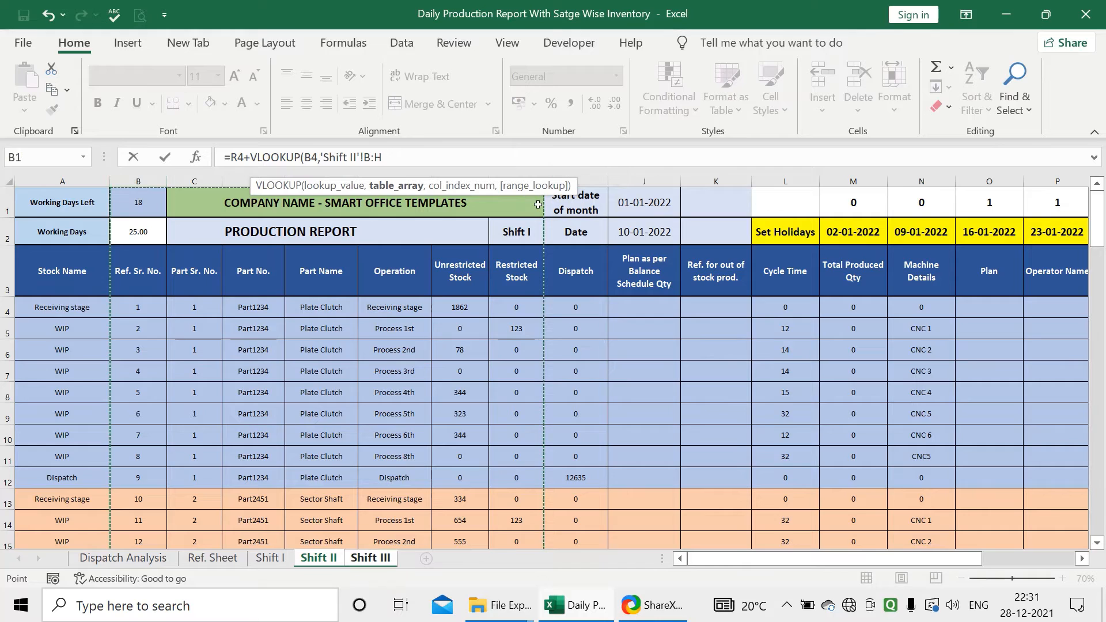
{"action": "type", "text": ",7,"}
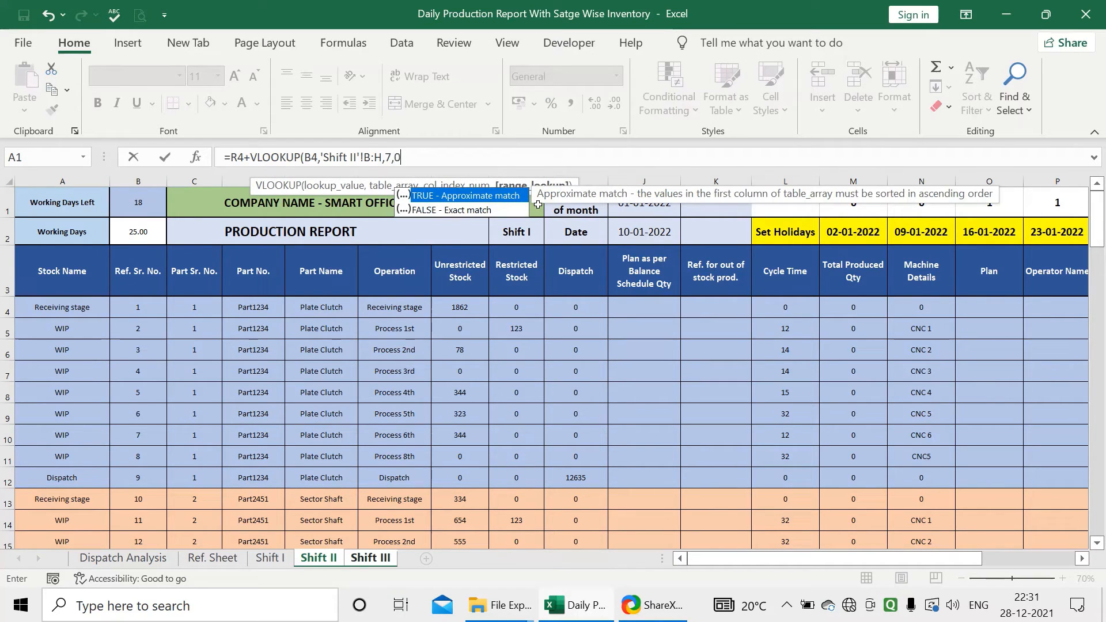
{"action": "type", "text": "0"}
{"action": "key", "text": "Return"}
{"action": "left_click", "coordinate": [527, 367]}
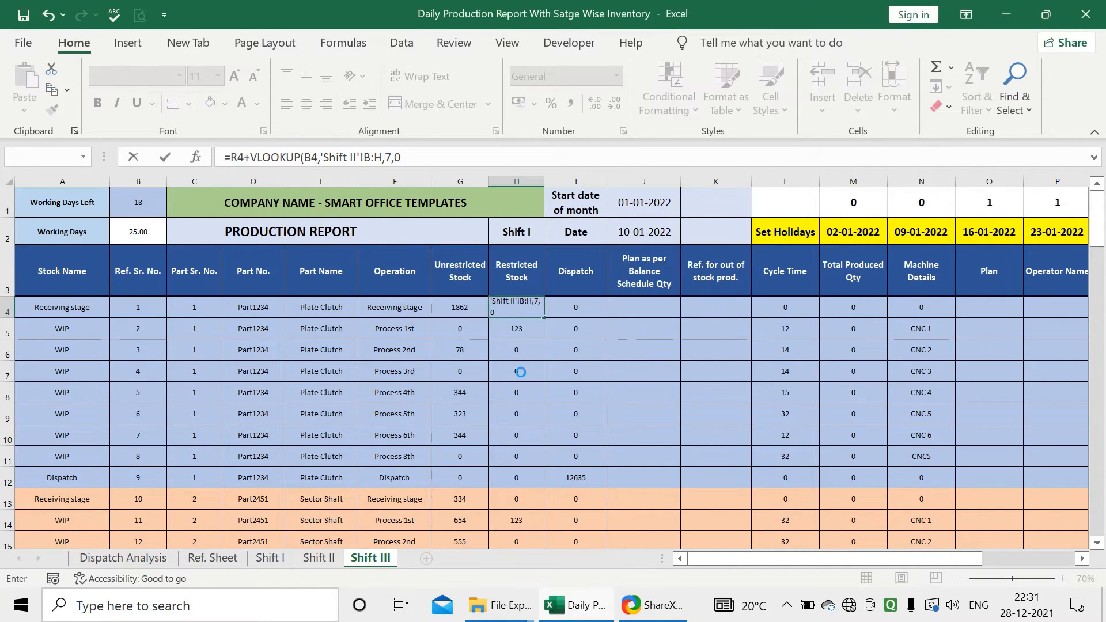
{"action": "left_click", "coordinate": [531, 308]}
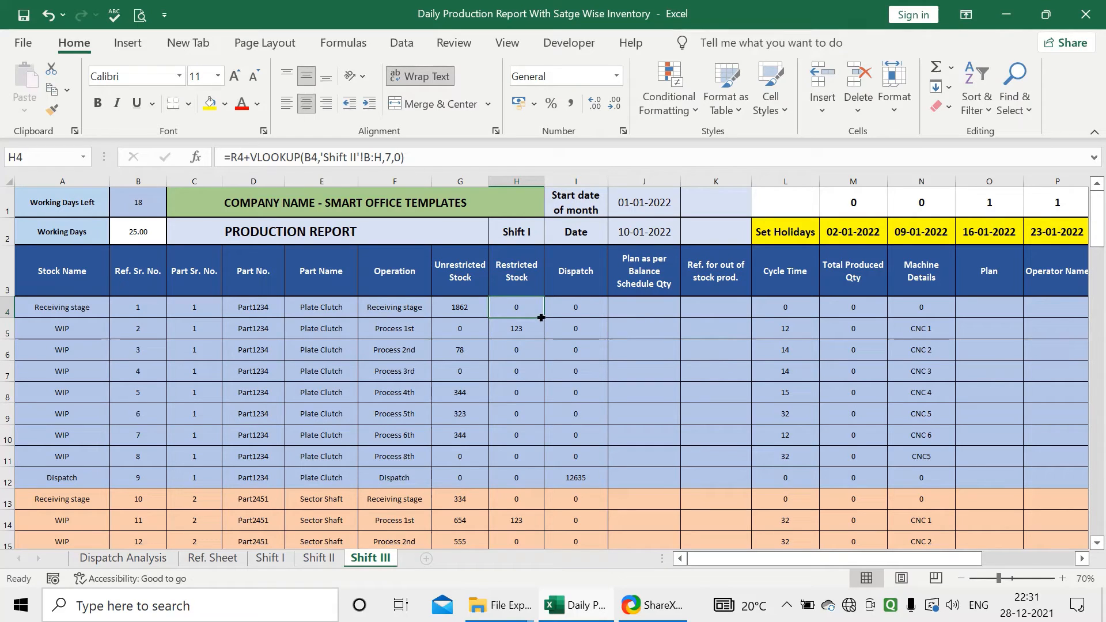
{"action": "double_click", "coordinate": [544, 319]}
Step: Replace the Shift I lookup in the Dispatch formula in I4 with a new VLOOKUP on B4, keeping the IF part
{"action": "left_click", "coordinate": [551, 311]}
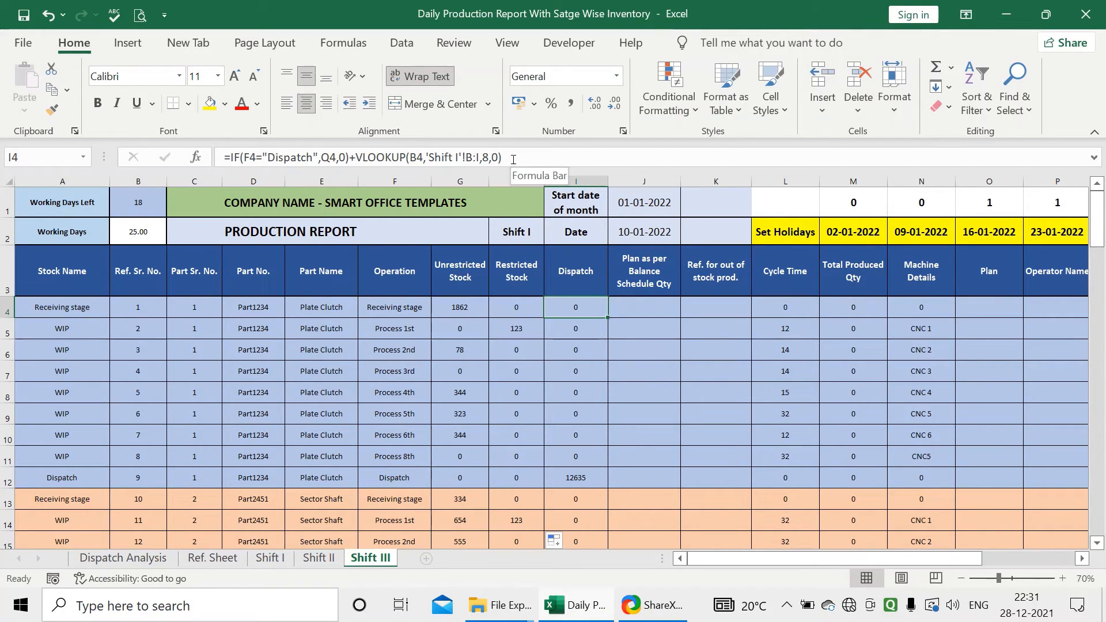
{"action": "left_click_drag", "start_coordinate": [356, 157], "coordinate": [511, 157]}
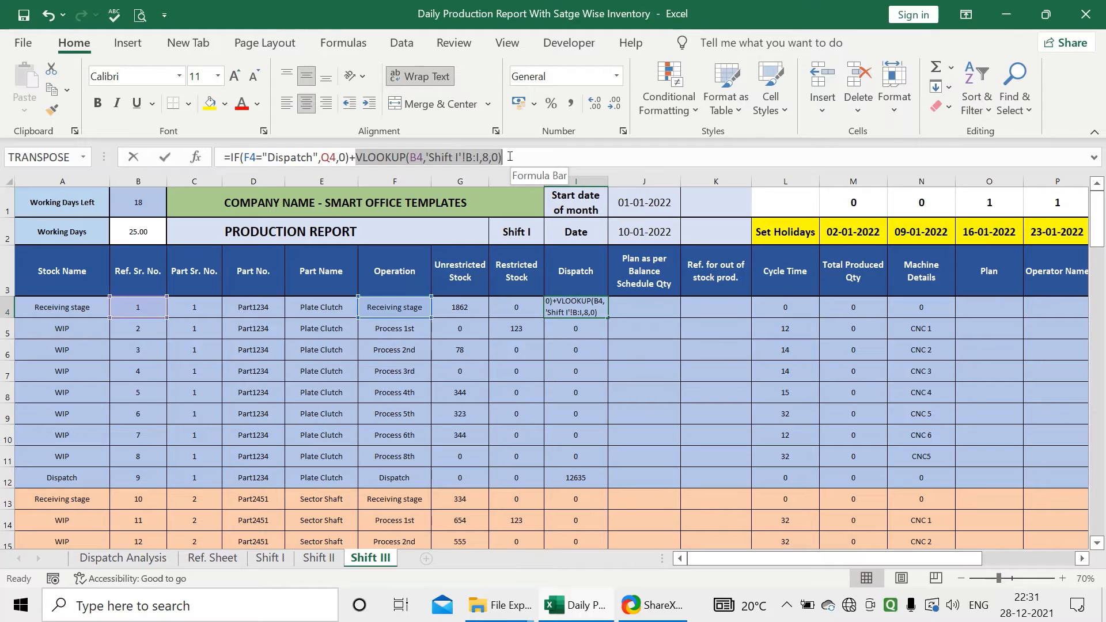
{"action": "type", "text": "VL"}
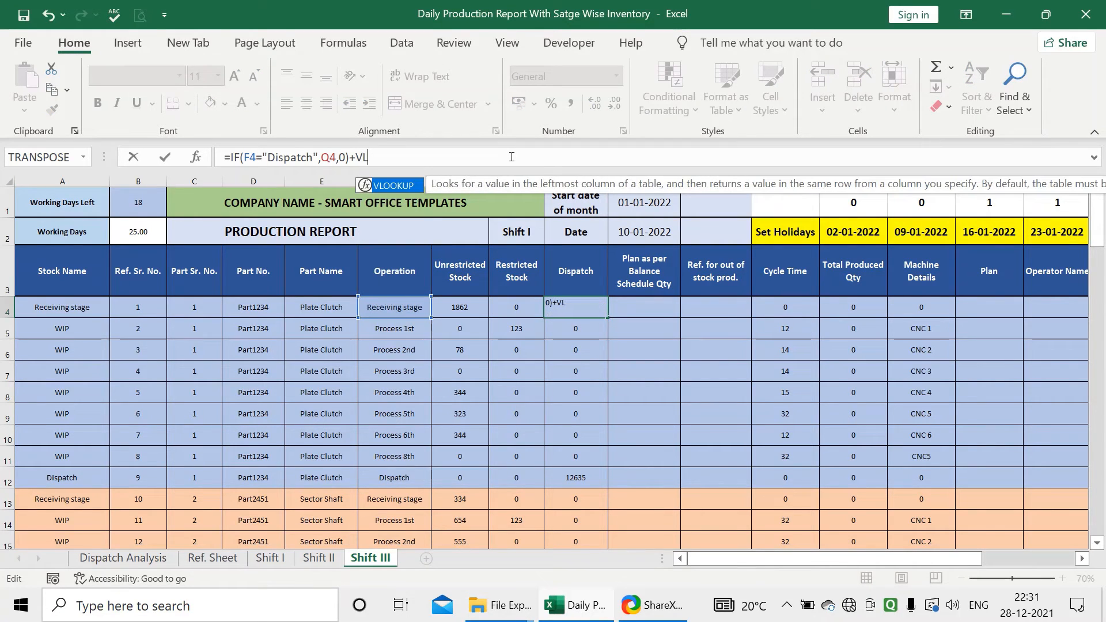
{"action": "double_click", "coordinate": [407, 186]}
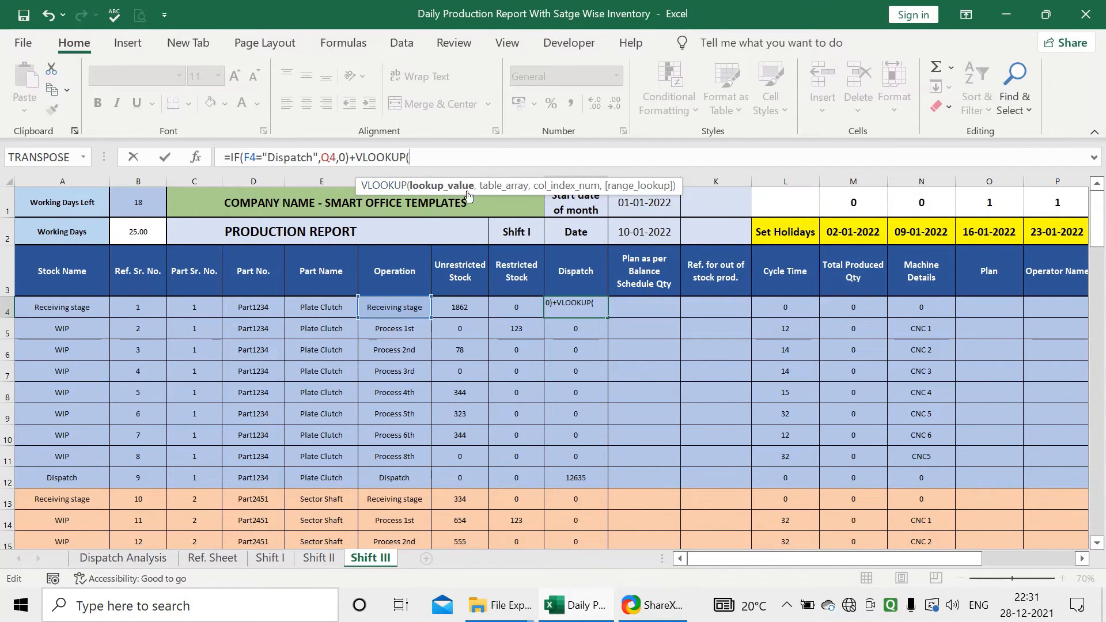
{"action": "left_click", "coordinate": [148, 308]}
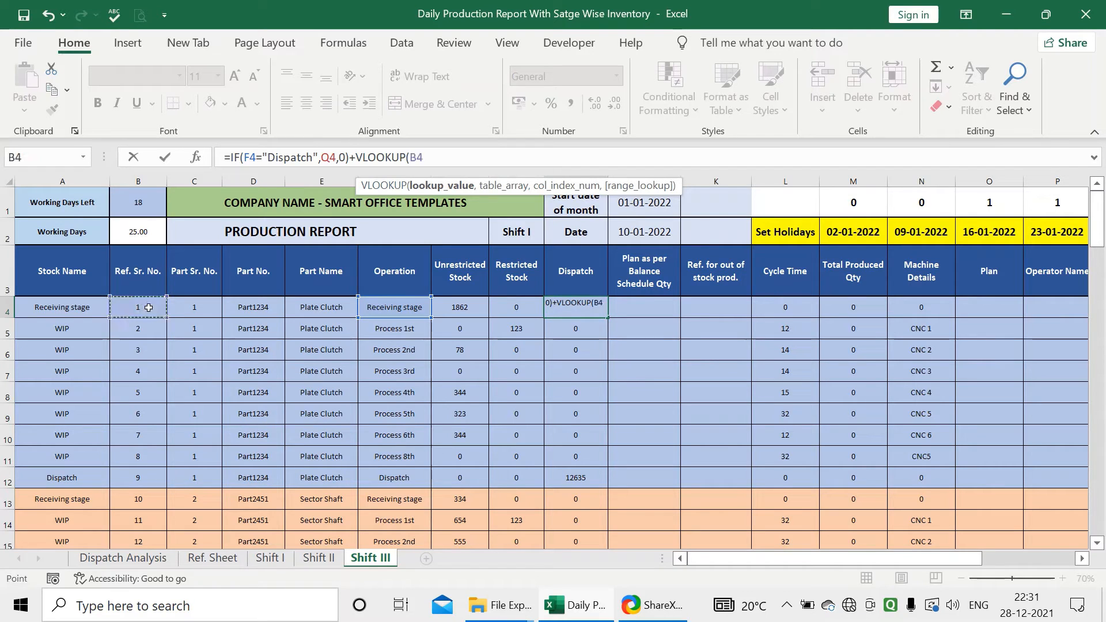
{"action": "type", "text": ","}
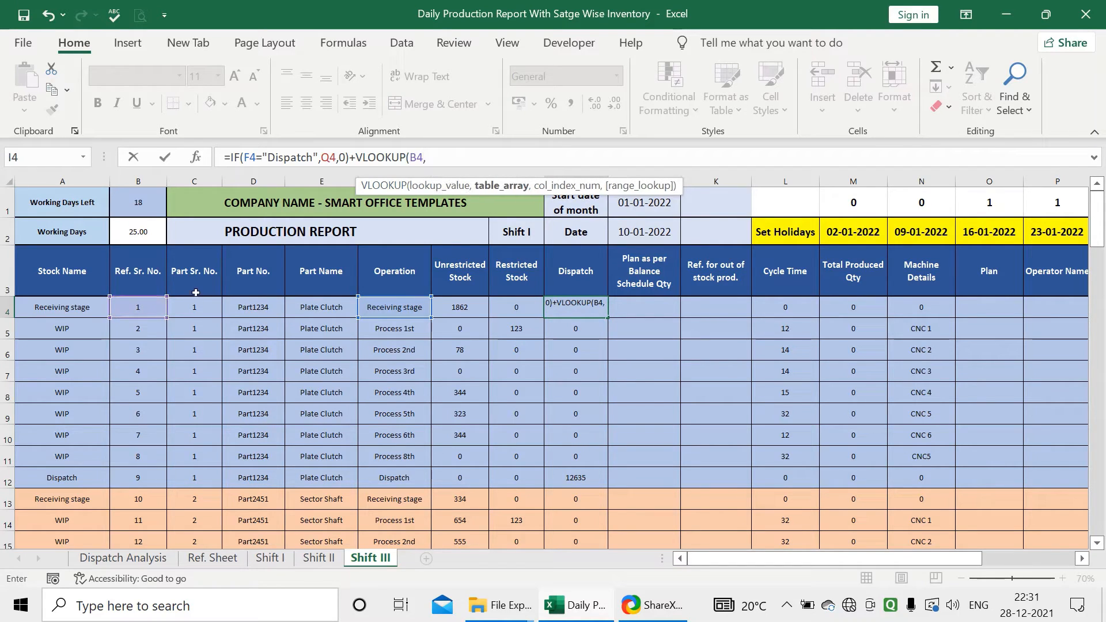
Step: Complete I4's VLOOKUP with 'Shift II'!B:I, column 8 and match 0, and fill the formula down the Dispatch column
{"action": "left_click", "coordinate": [319, 557]}
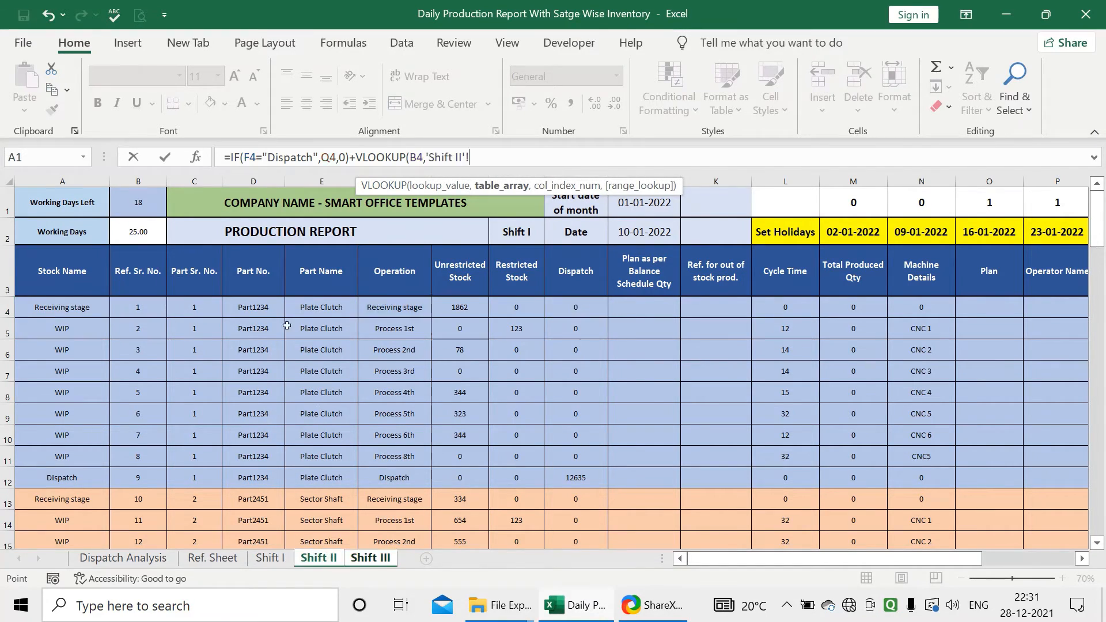
{"action": "left_click_drag", "start_coordinate": [140, 181], "coordinate": [590, 197]}
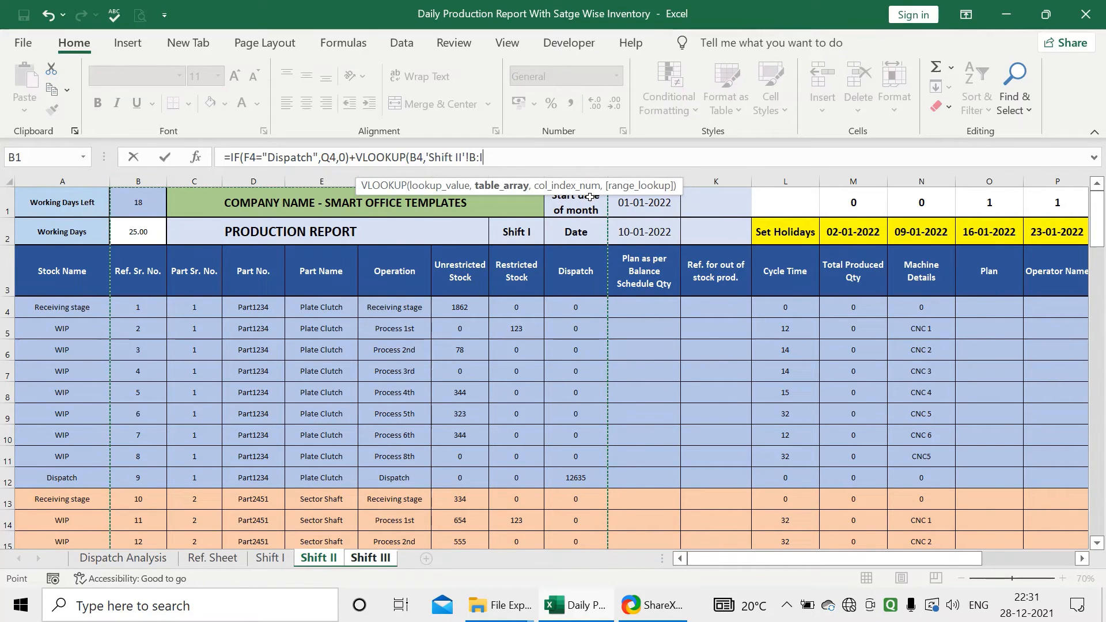
{"action": "type", "text": ",8,0"}
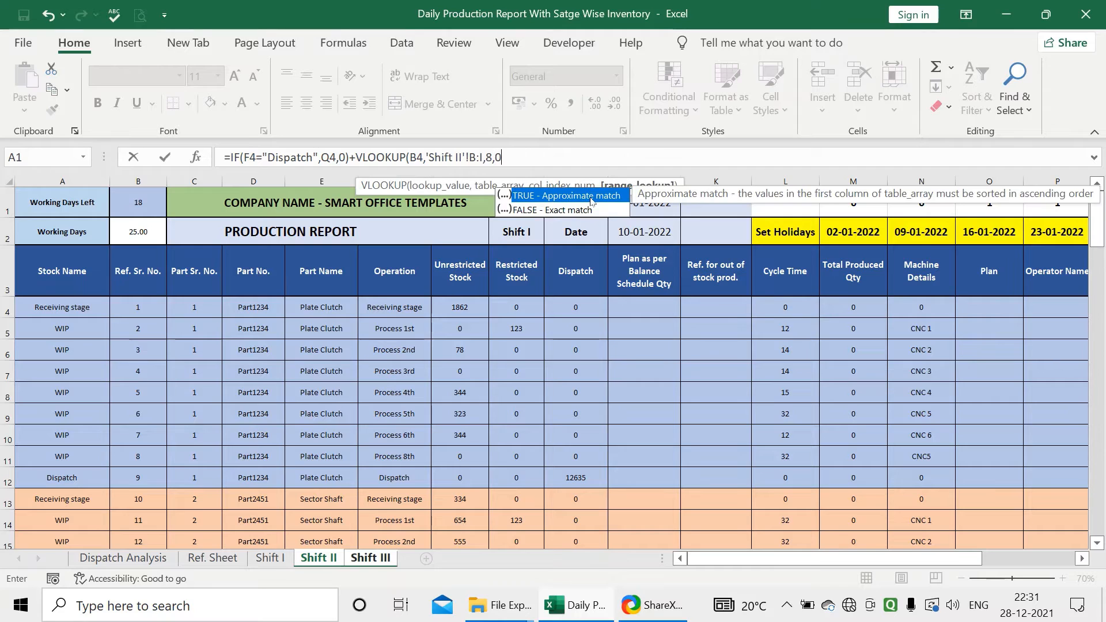
{"action": "key", "text": "Return"}
{"action": "left_click", "coordinate": [527, 368]}
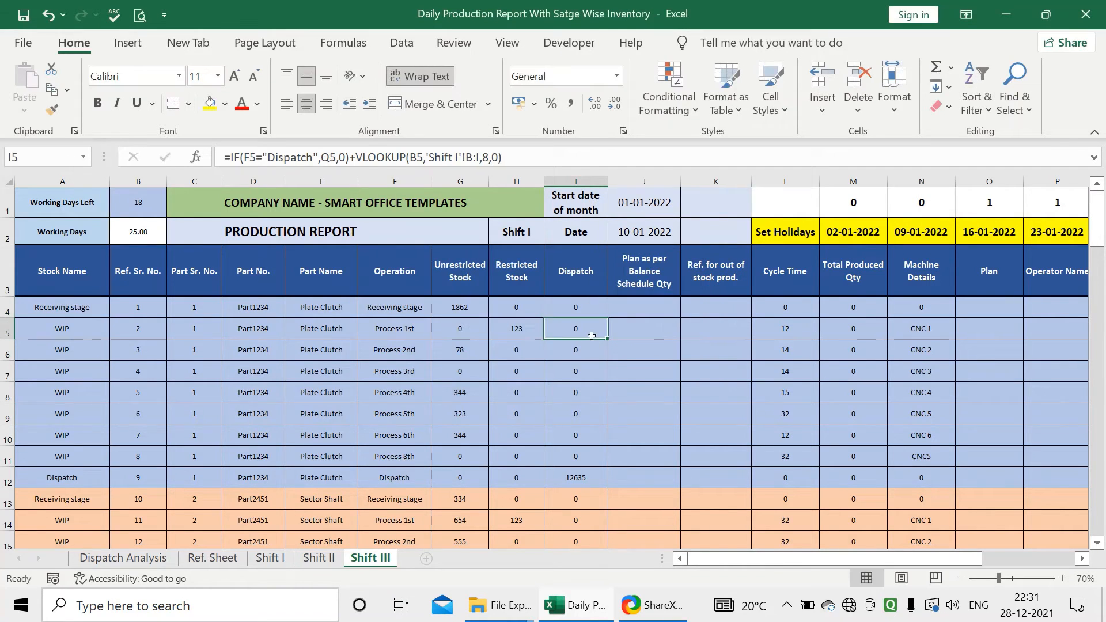
{"action": "double_click", "coordinate": [606, 320]}
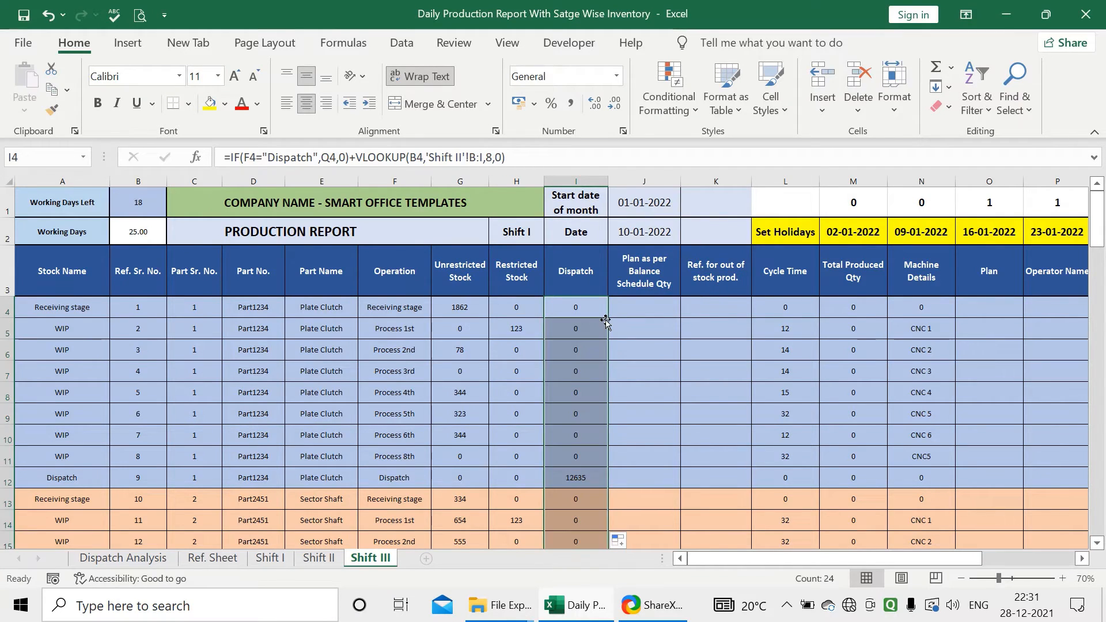
Step: Examine the header rows of the Shift I, Shift II and Shift III sheets, including the Working Days Left formula on Shift II
{"action": "scroll", "coordinate": [606, 403], "scroll_direction": "down", "scroll_amount": 4}
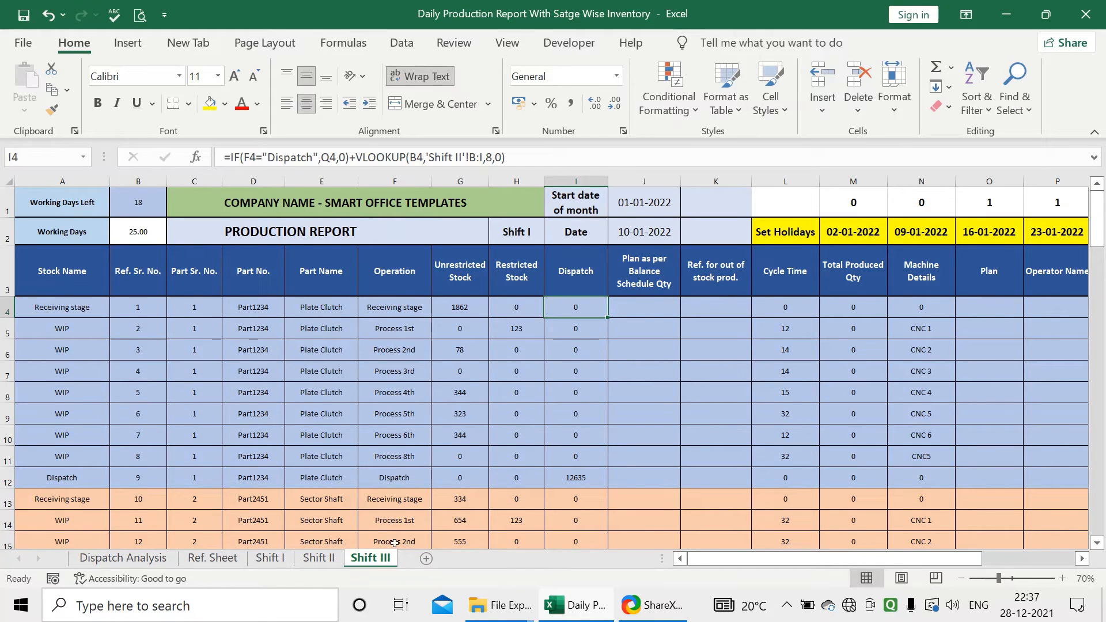
{"action": "left_click", "coordinate": [319, 558]}
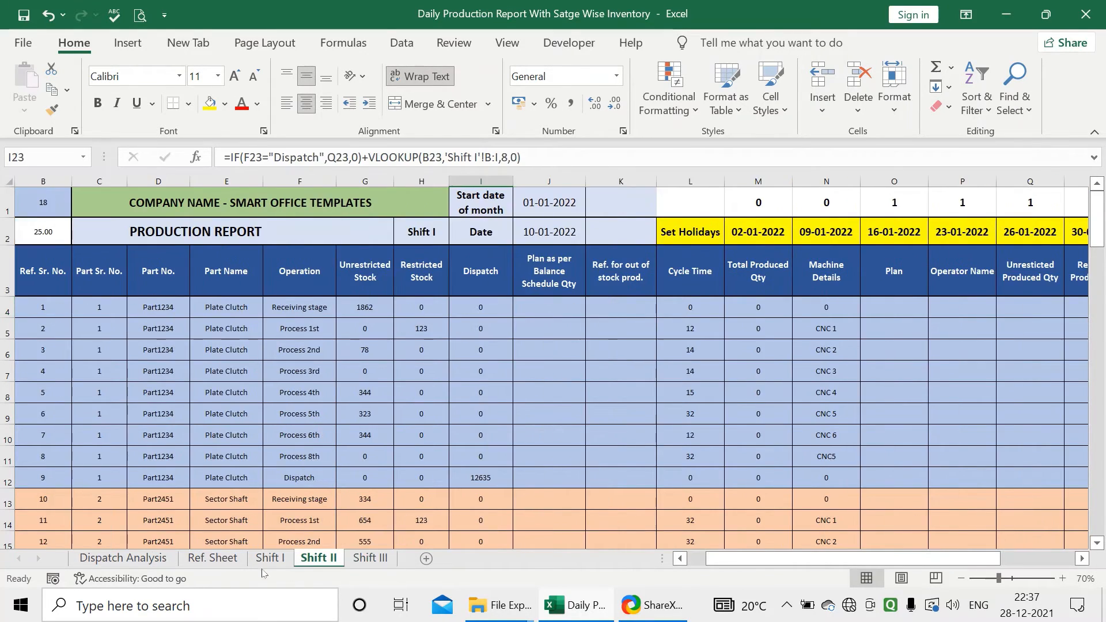
{"action": "left_click", "coordinate": [271, 557]}
{"action": "scroll", "coordinate": [321, 507], "scroll_direction": "up", "scroll_amount": 3}
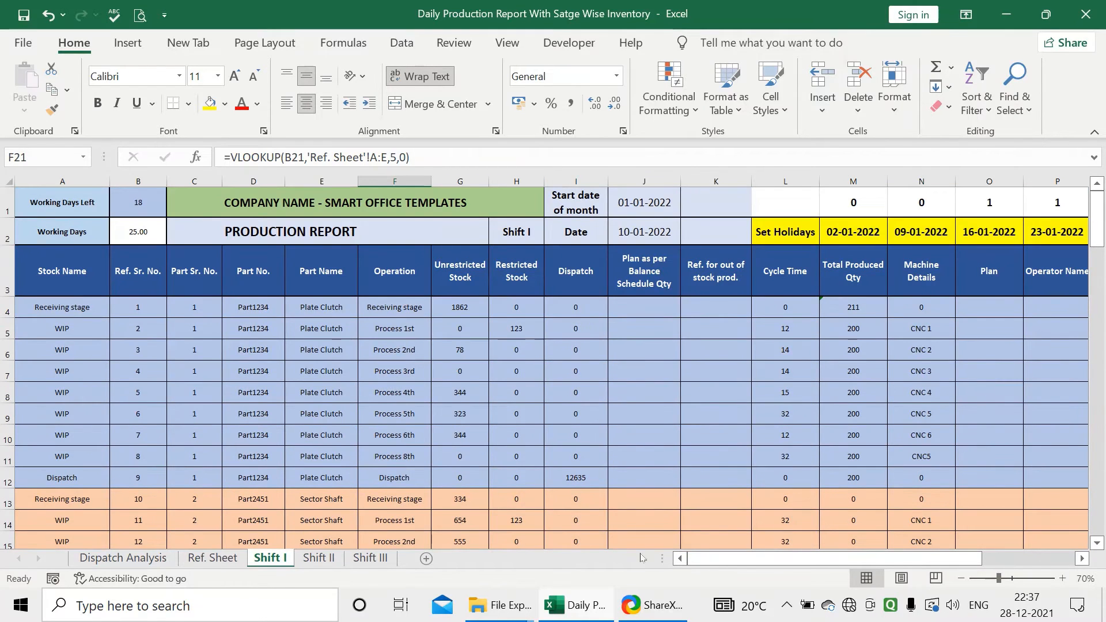
{"action": "left_click", "coordinate": [337, 557]}
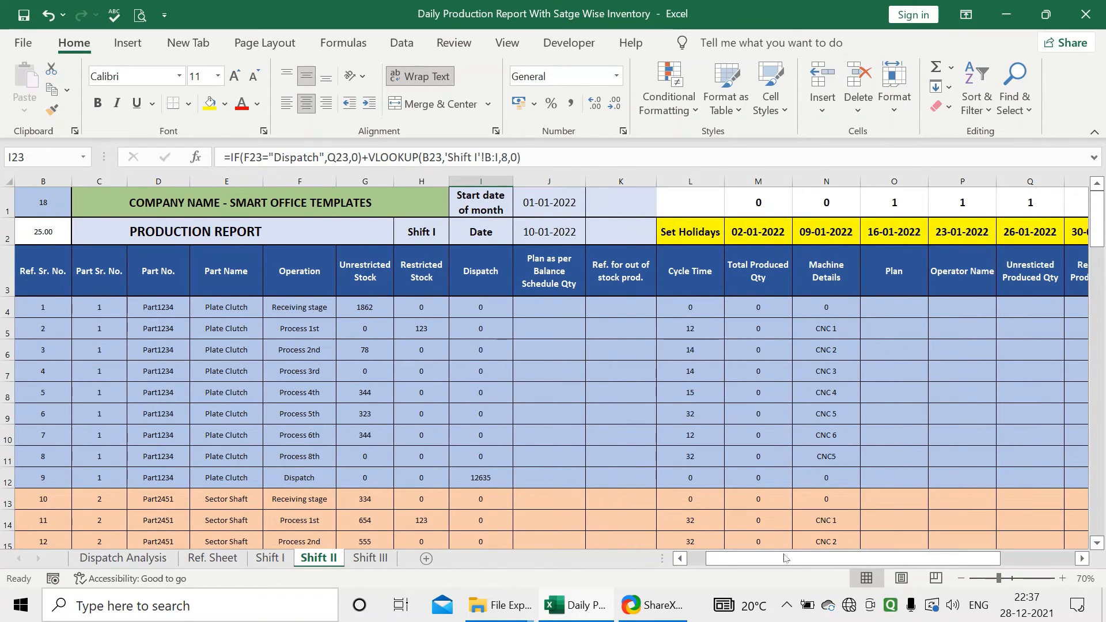
{"action": "left_click_drag", "start_coordinate": [793, 560], "coordinate": [684, 538]}
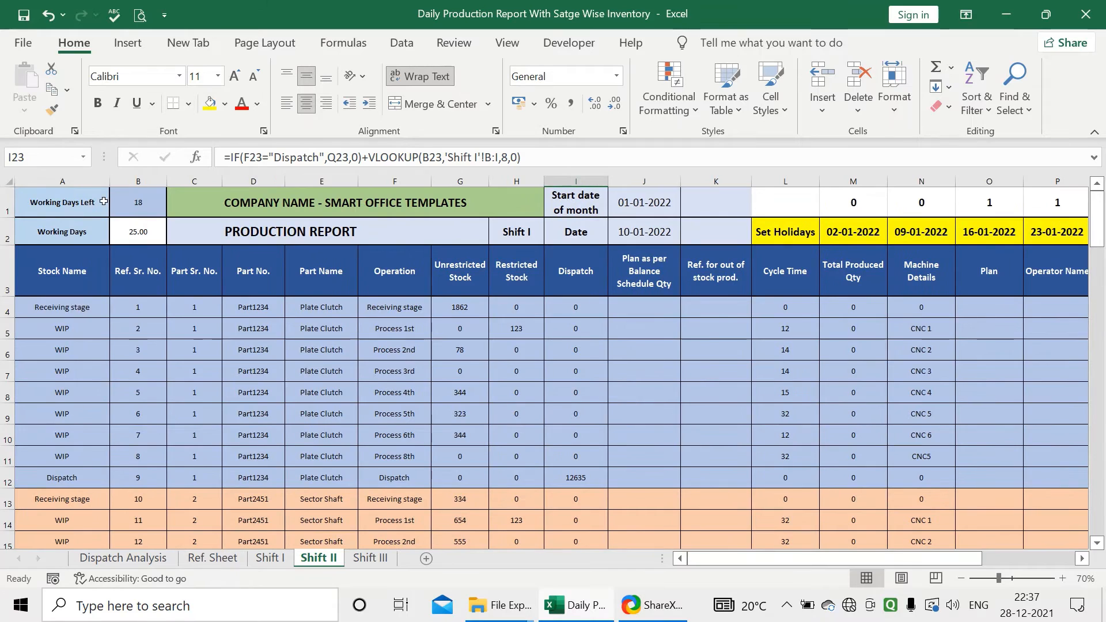
{"action": "left_click", "coordinate": [132, 198]}
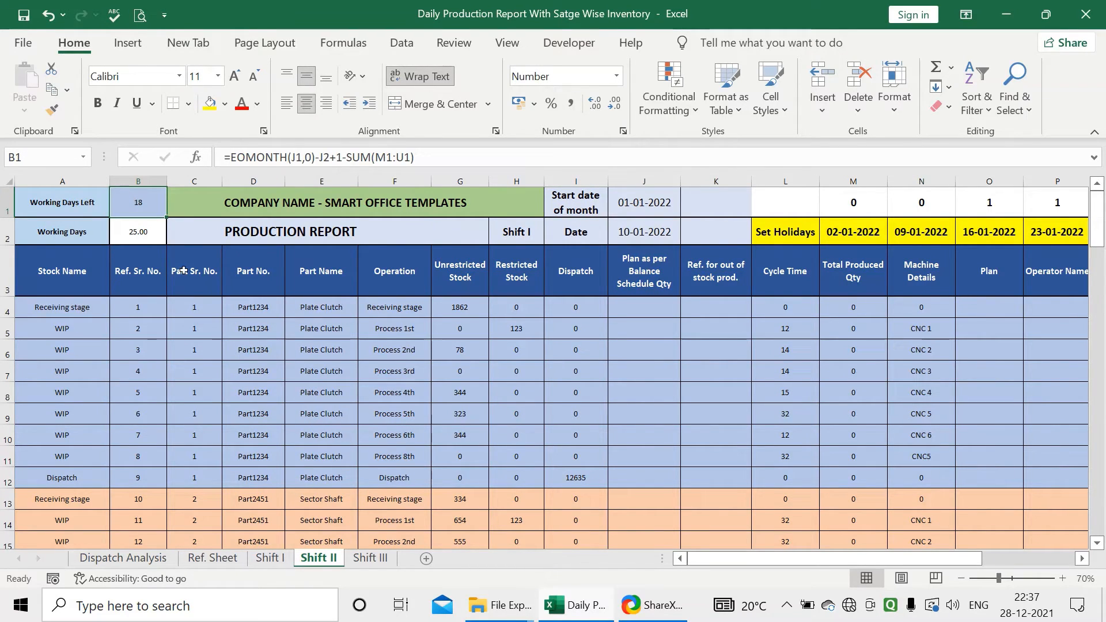
{"action": "key", "text": "ctrl+Page_Down"}
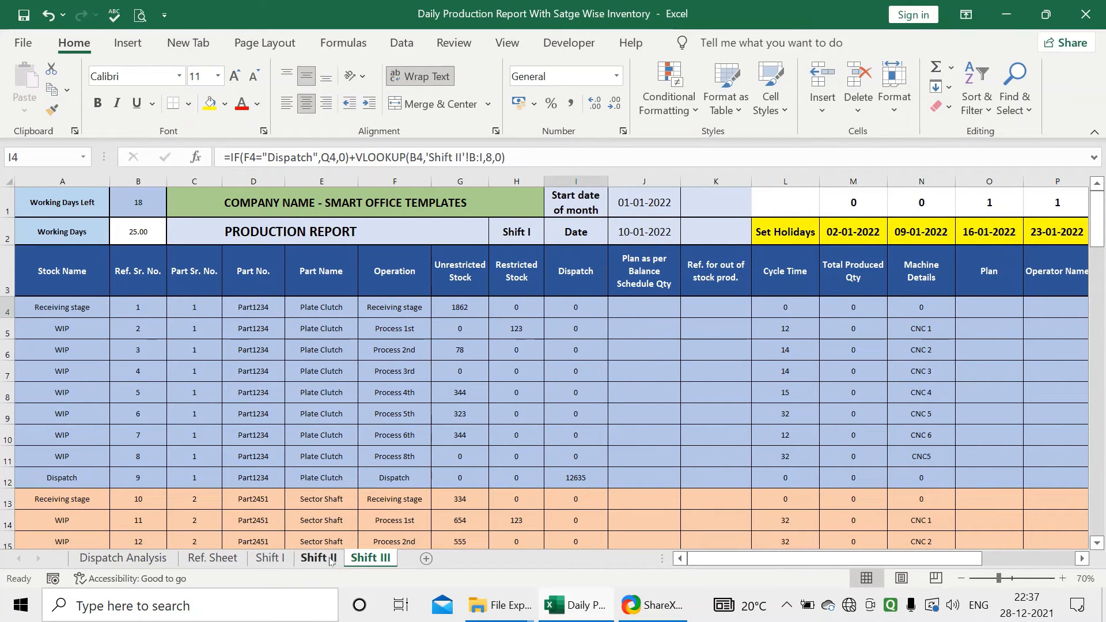
{"action": "key", "text": "ctrl+Page_Up"}
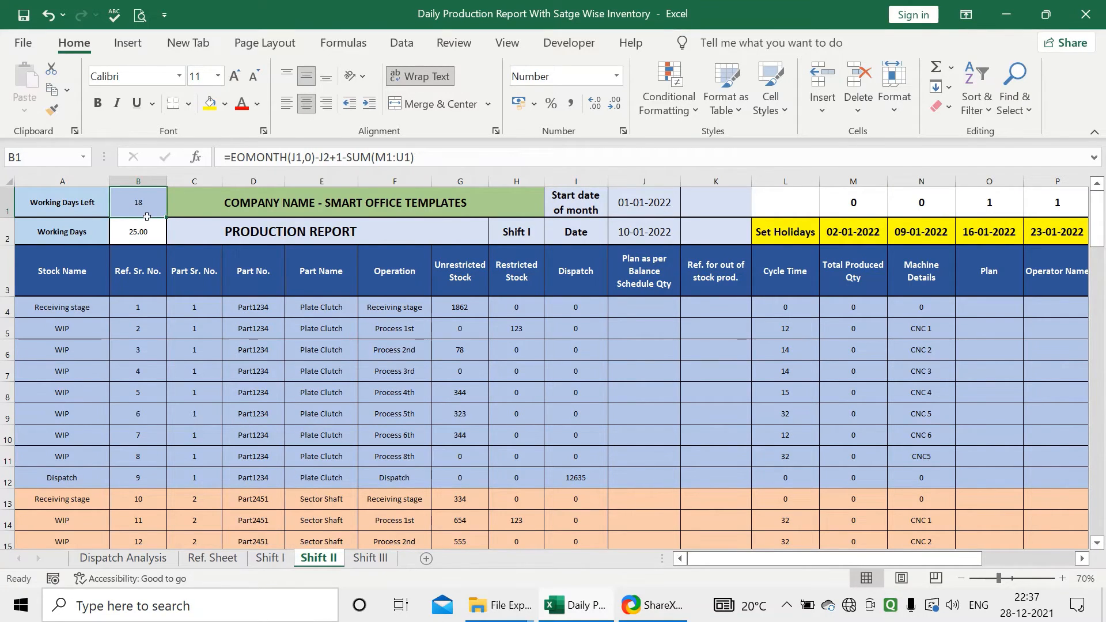
Step: Clear B1:B2 on Shift II and link its Working Days Left cell B1 to 'Shift I'!B1
{"action": "left_click_drag", "start_coordinate": [147, 215], "coordinate": [147, 229]}
{"action": "key", "text": "Delete"}
{"action": "left_click", "coordinate": [139, 199]}
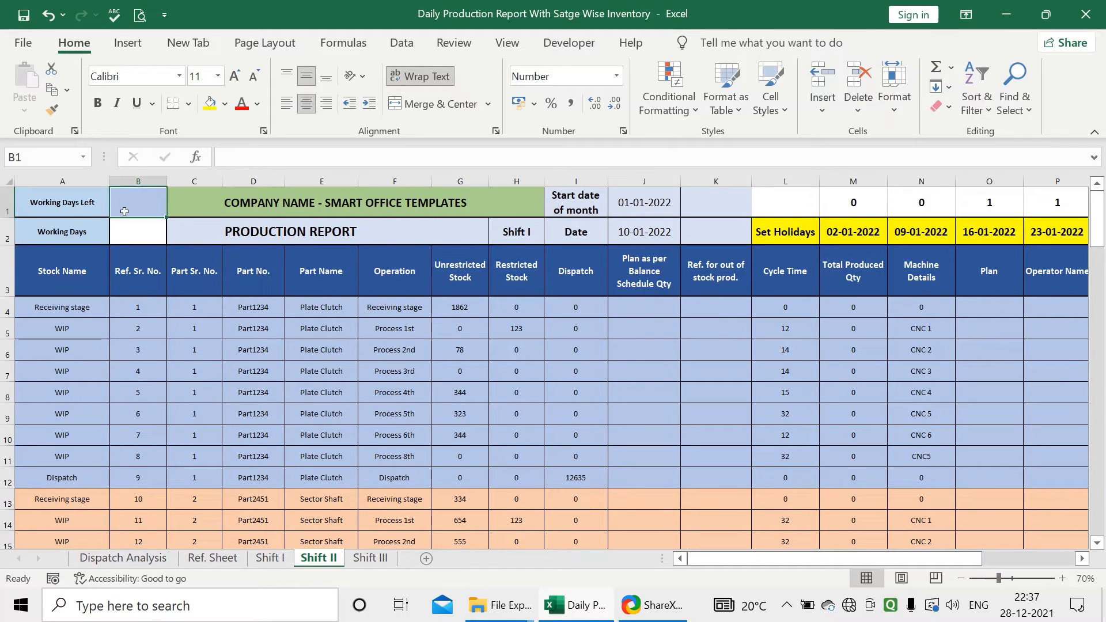
{"action": "type", "text": "="}
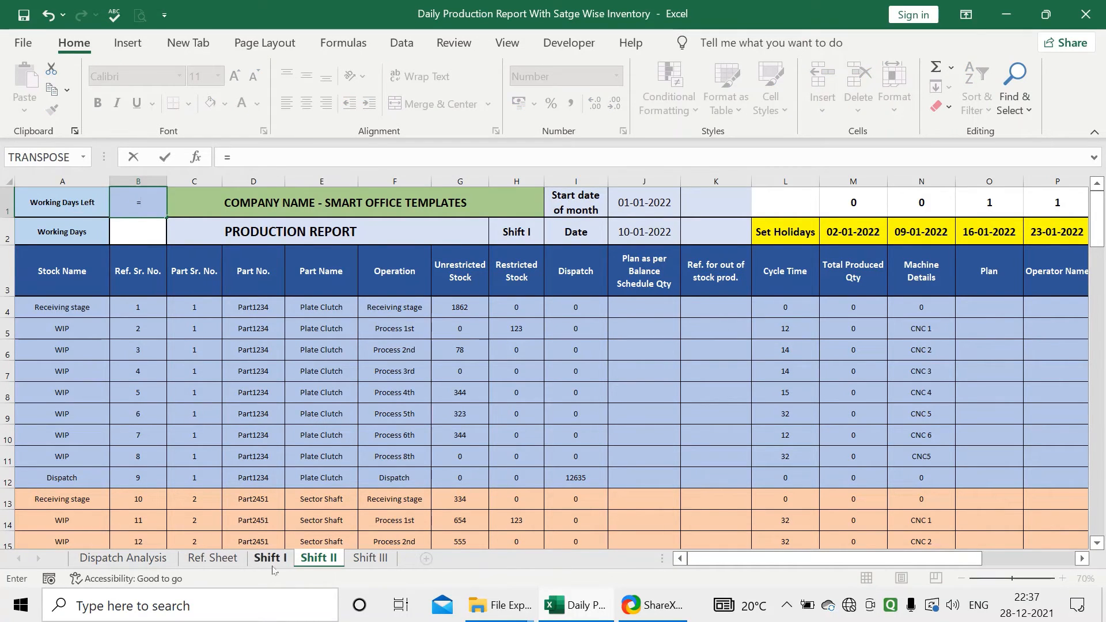
{"action": "left_click", "coordinate": [268, 558]}
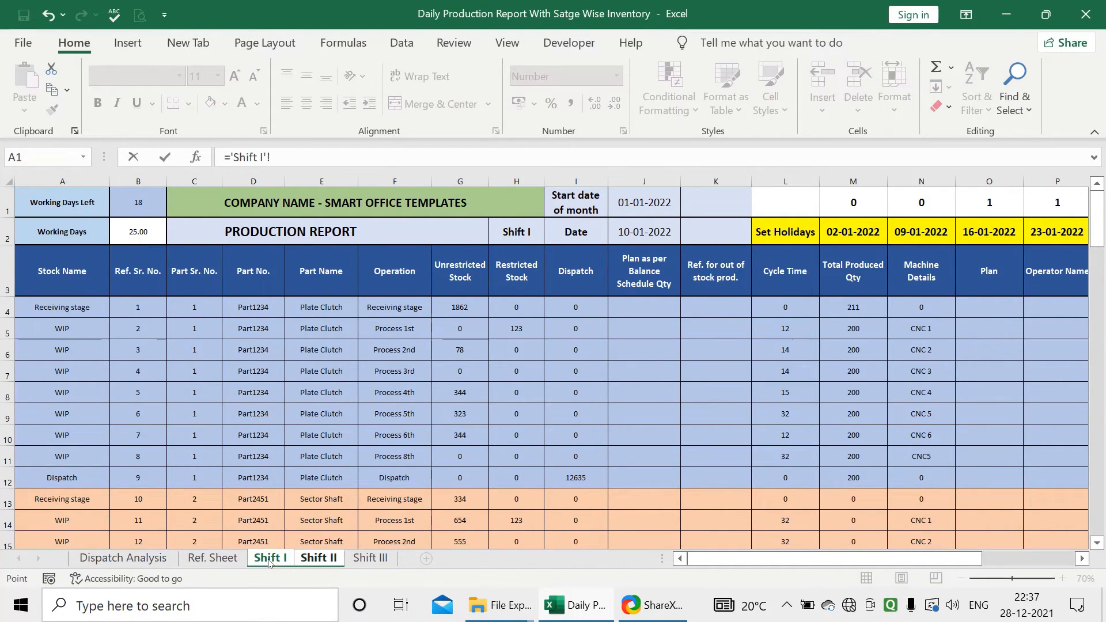
{"action": "left_click", "coordinate": [146, 200]}
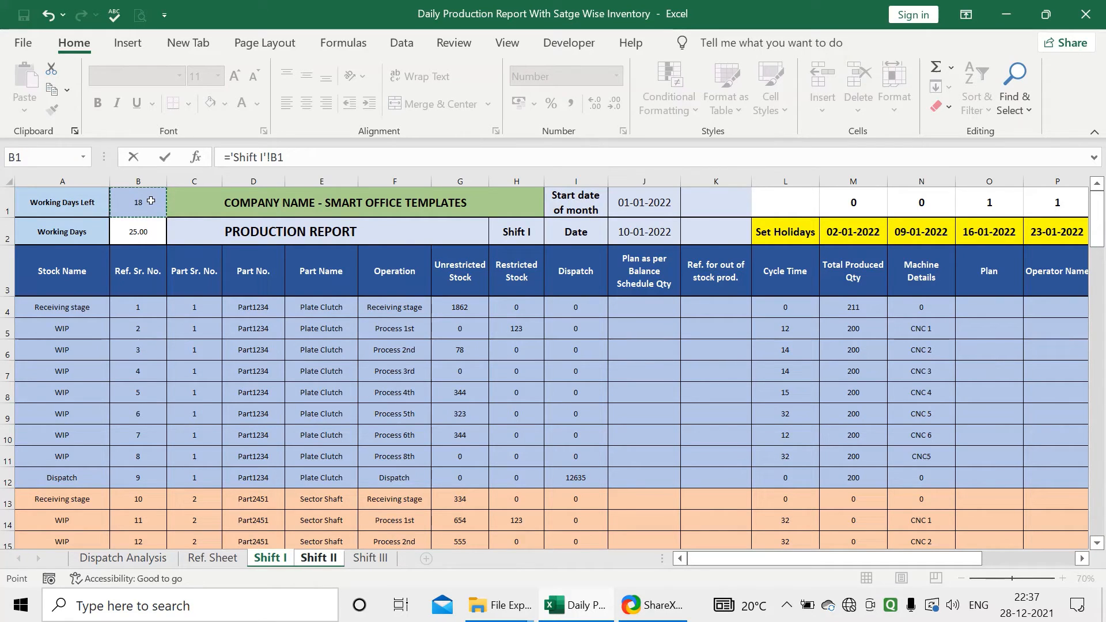
{"action": "key", "text": "Return"}
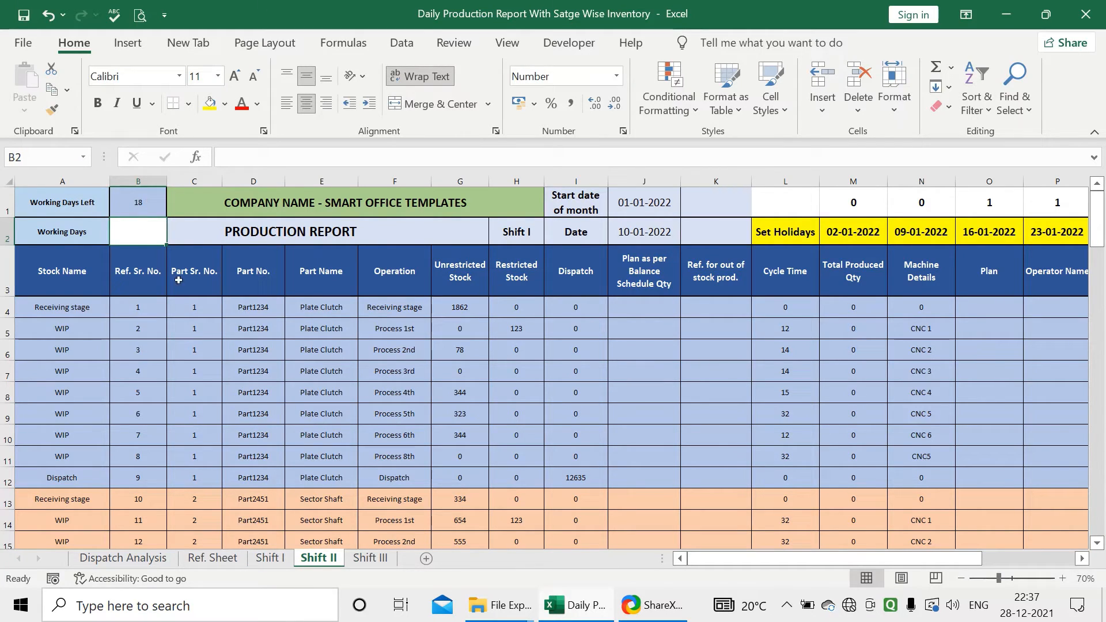
Step: Link the Working Days cell B2 on Shift II to 'Shift I'!B2
{"action": "type", "text": "="}
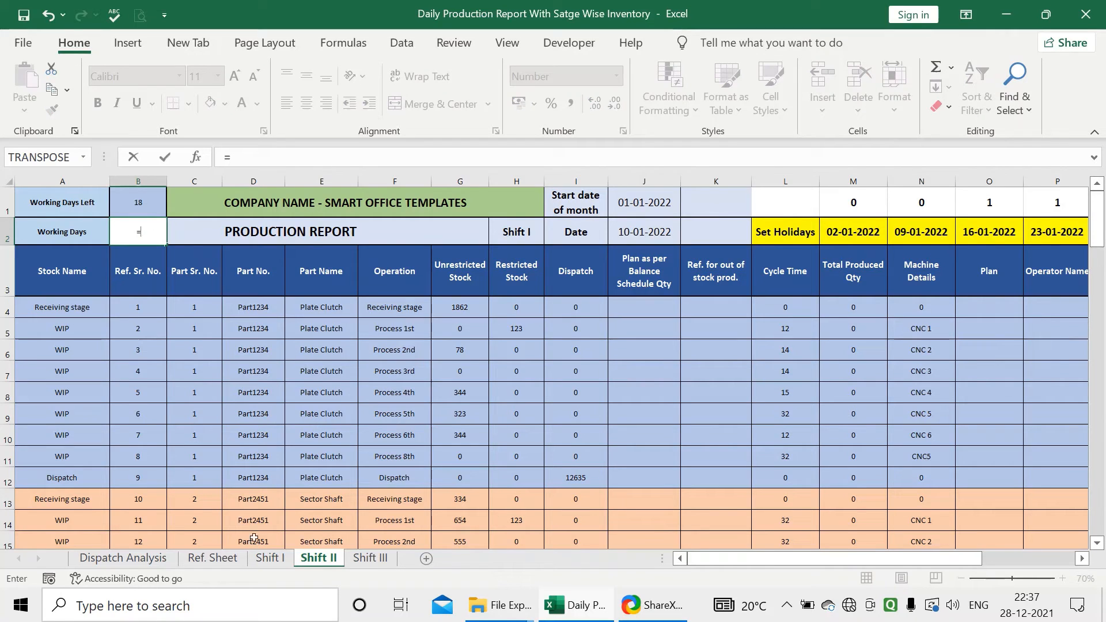
{"action": "left_click", "coordinate": [269, 558]}
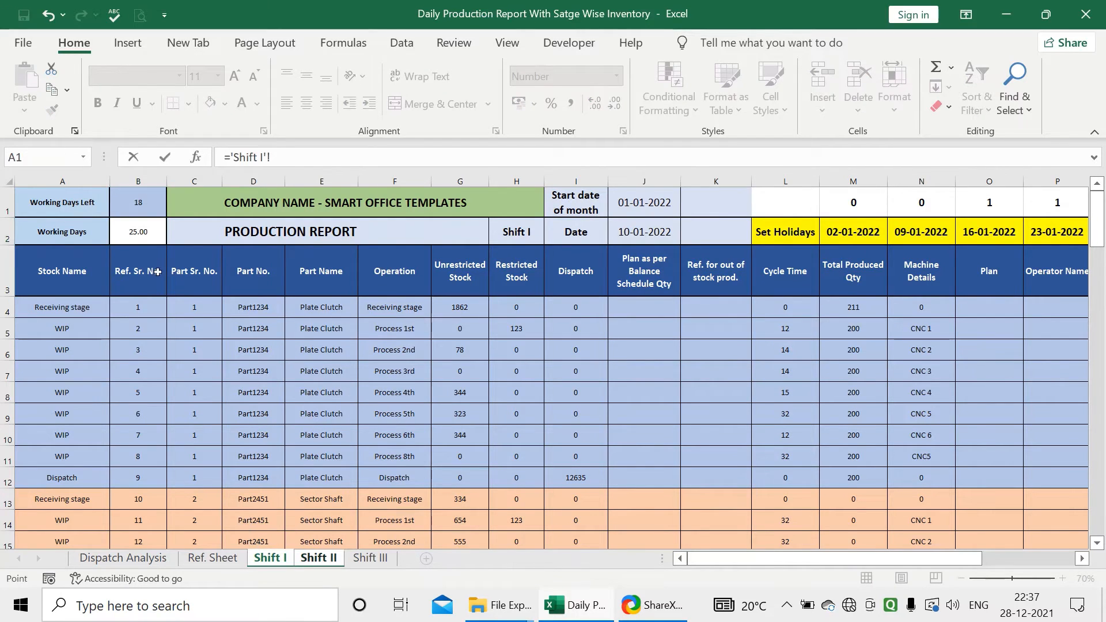
{"action": "left_click", "coordinate": [141, 226]}
{"action": "key", "text": "Return"}
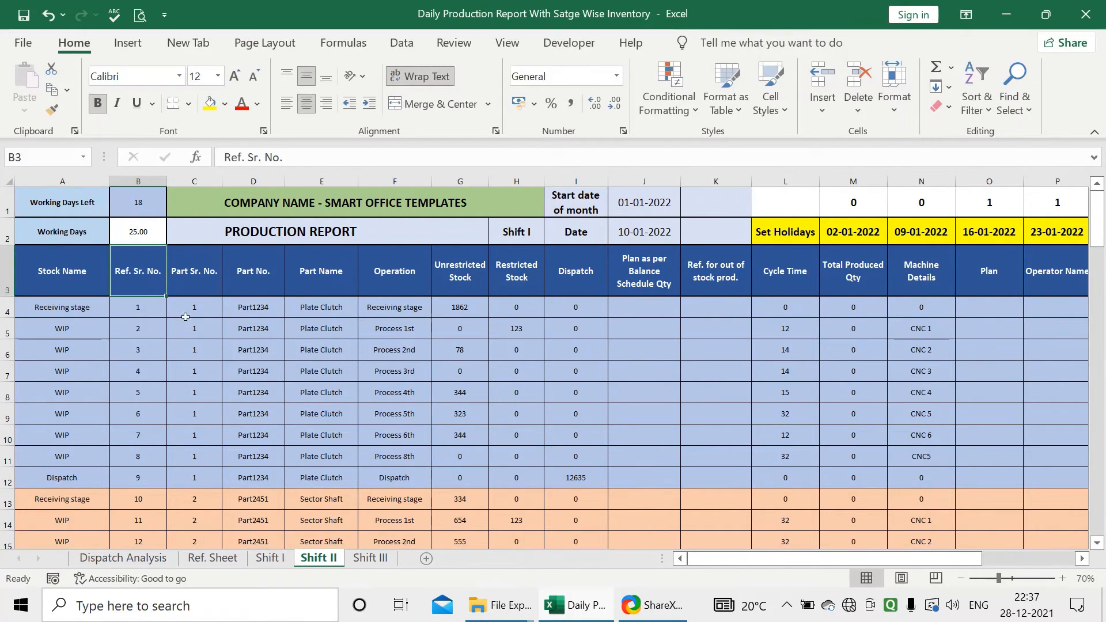
Step: Replace the start date of month in J1 on Shift II with a link to 'Shift I'!J1
{"action": "left_click", "coordinate": [637, 207]}
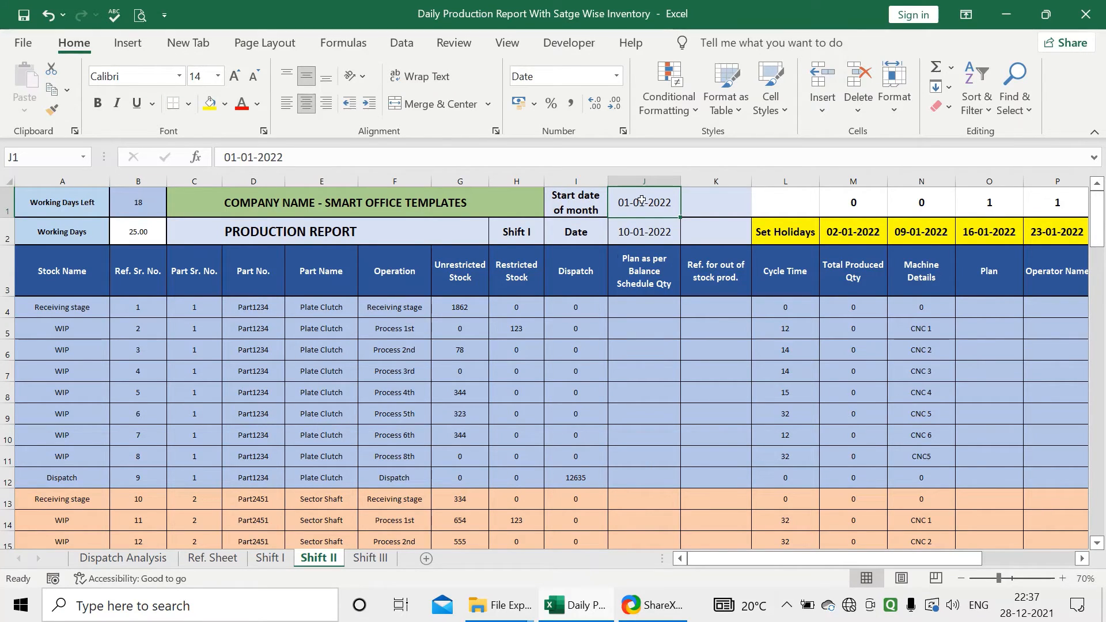
{"action": "type", "text": "="}
{"action": "left_click", "coordinate": [270, 558]}
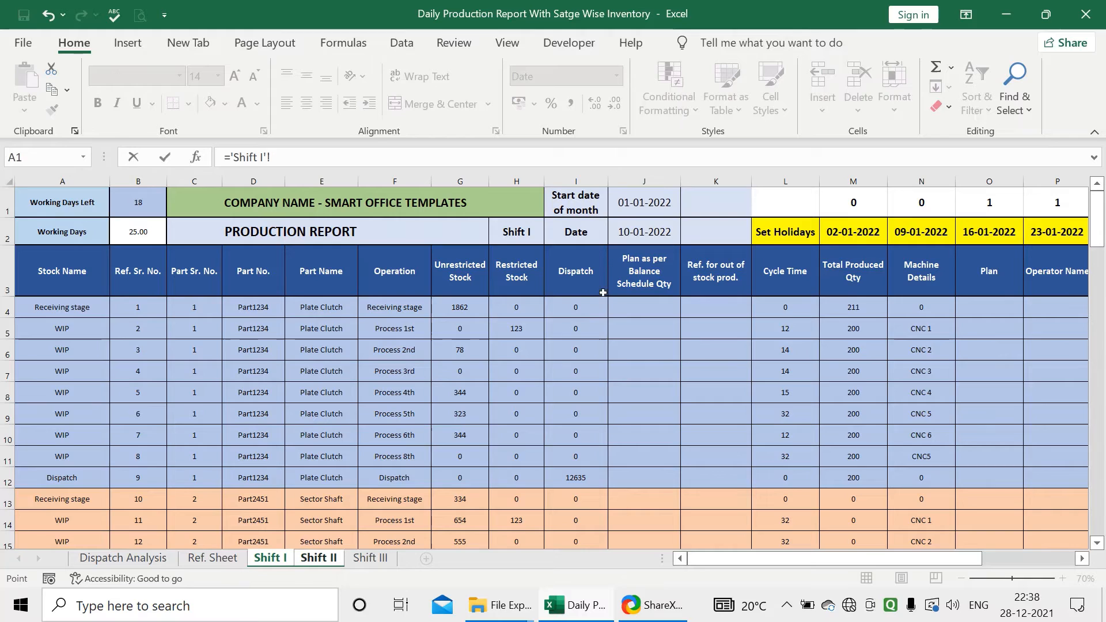
{"action": "left_click", "coordinate": [637, 210]}
{"action": "key", "text": "Return"}
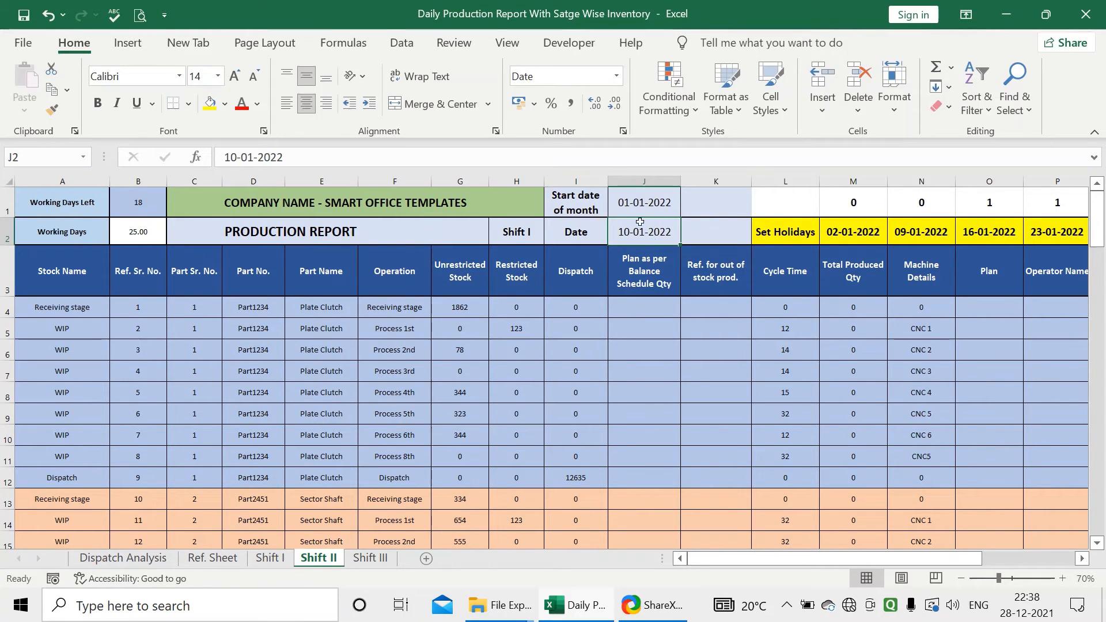
Step: Replace the report date in J2 on Shift II with a link to 'Shift I'!J2
{"action": "type", "text": "="}
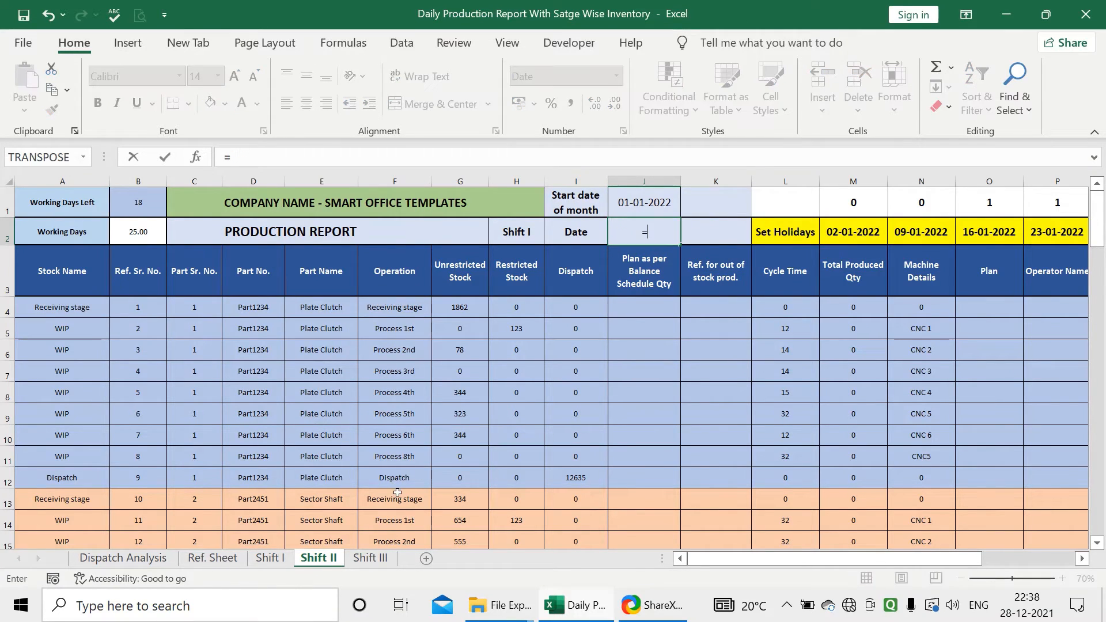
{"action": "key", "text": "ctrl+Page_Up"}
{"action": "left_click", "coordinate": [654, 227]}
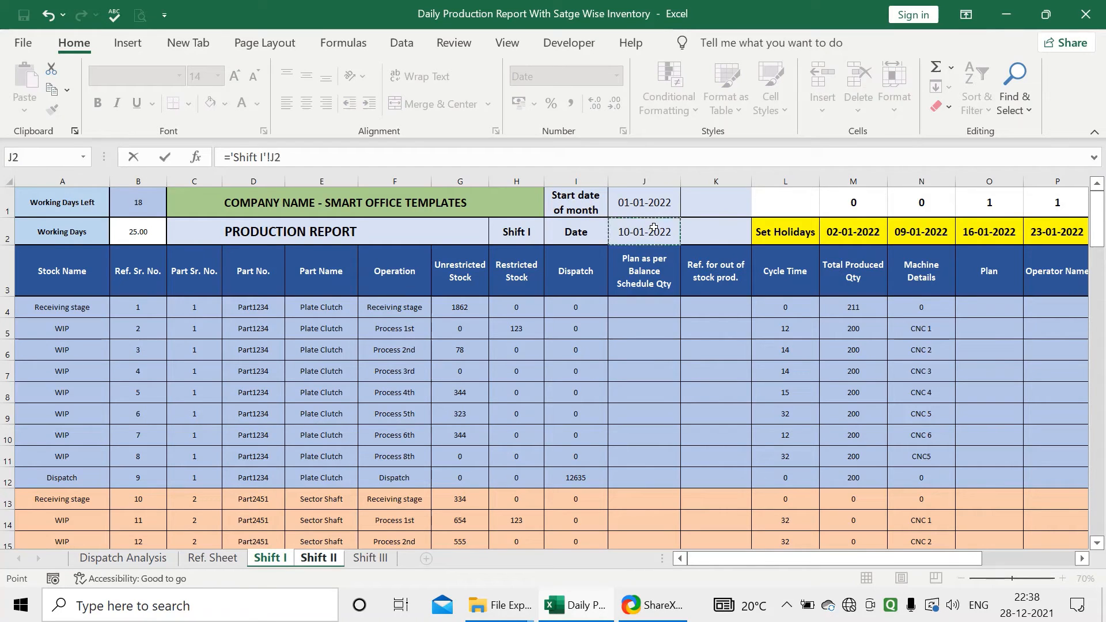
{"action": "key", "text": "Return"}
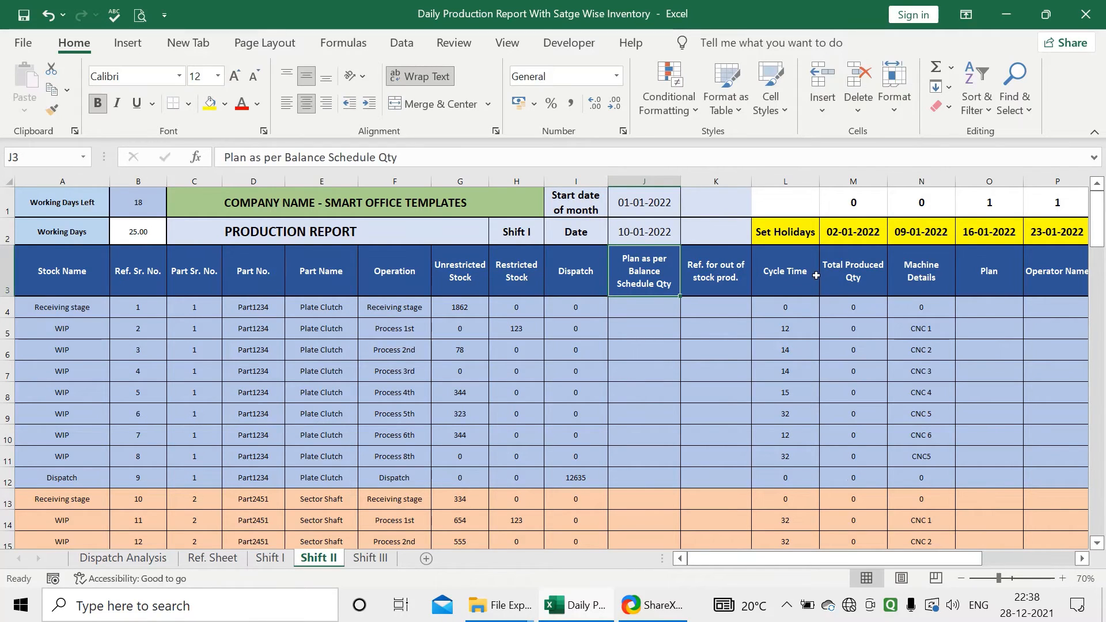
Step: Clear the Set Holidays label, dates and the values above them in L1:U2 on Shift II
{"action": "left_click", "coordinate": [836, 231]}
{"action": "left_click_drag", "start_coordinate": [925, 554], "coordinate": [1069, 541]}
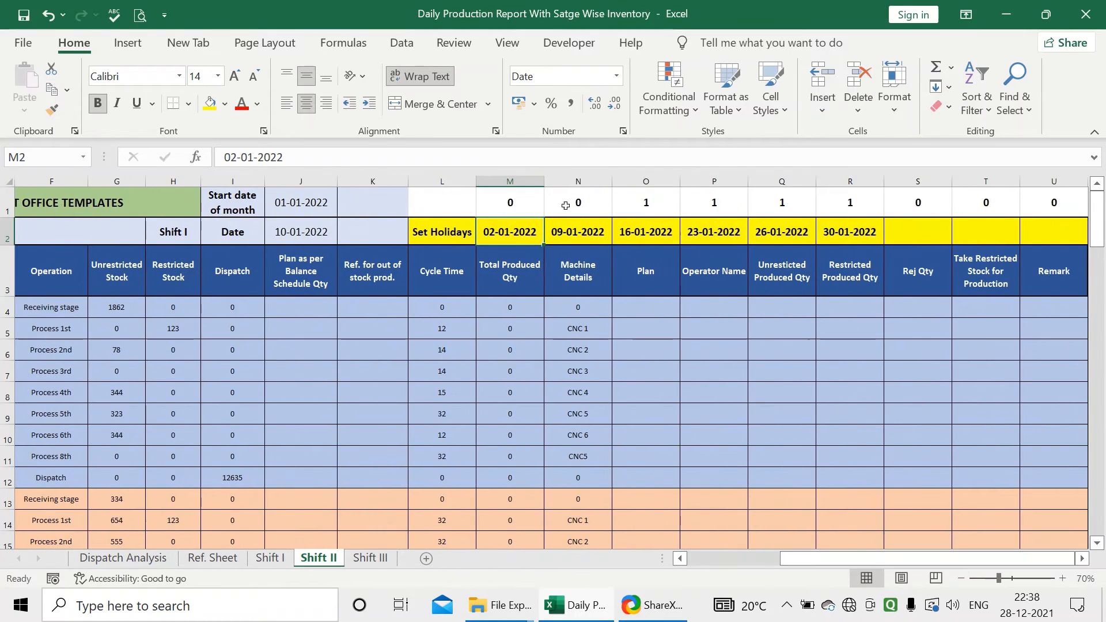
{"action": "mouse_move", "coordinate": [472, 206]}
{"action": "left_mouse_down"}
{"action": "mouse_move", "coordinate": [1077, 204]}
{"action": "mouse_move", "coordinate": [972, 207]}
{"action": "mouse_move", "coordinate": [941, 225]}
{"action": "left_mouse_up"}
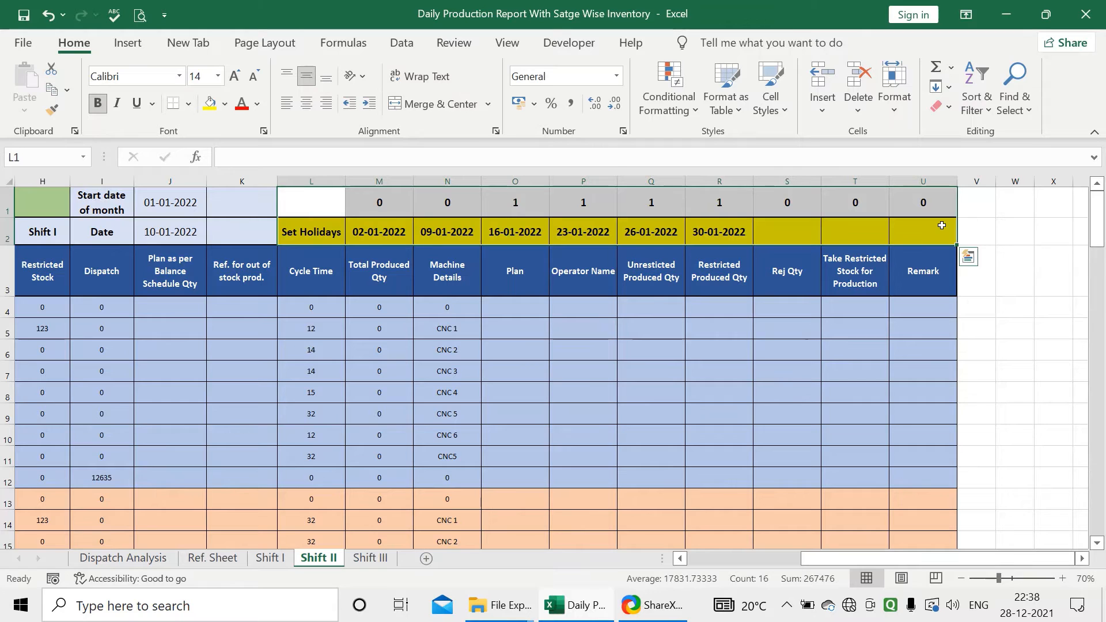
{"action": "key", "text": "Delete"}
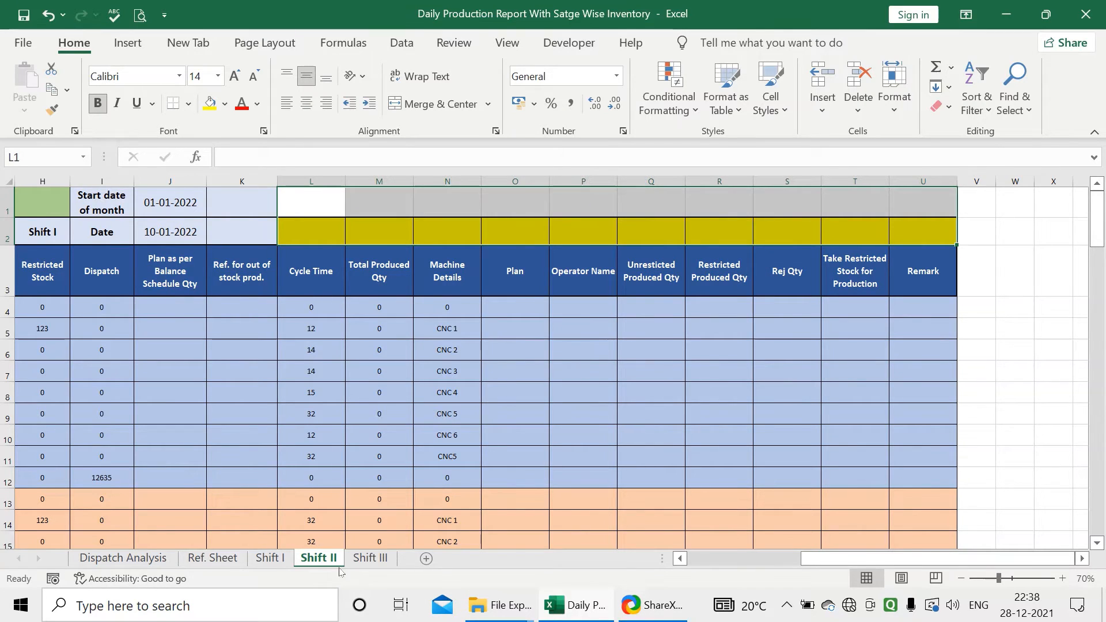
Step: Clear the Set Holidays block in L1:U2 on the Shift III sheet as well
{"action": "left_click", "coordinate": [370, 557]}
{"action": "left_click_drag", "start_coordinate": [772, 559], "coordinate": [867, 563]}
{"action": "left_click_drag", "start_coordinate": [441, 202], "coordinate": [1079, 225]}
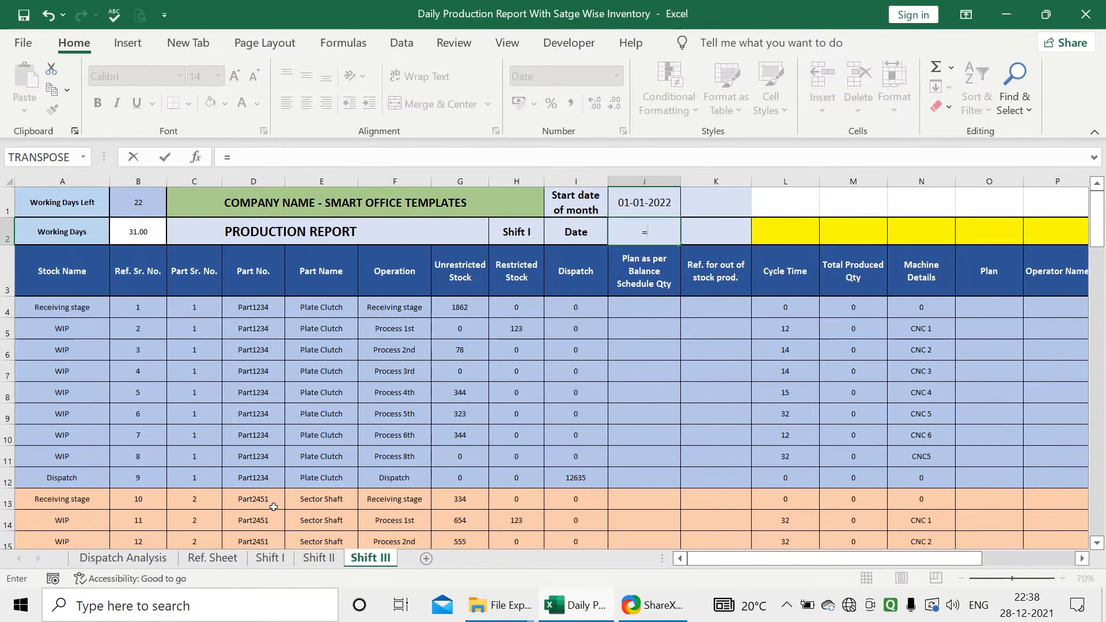
Step: Link the Date cell J2 on Shift III to 'Shift I'!J2
{"action": "left_click", "coordinate": [264, 557]}
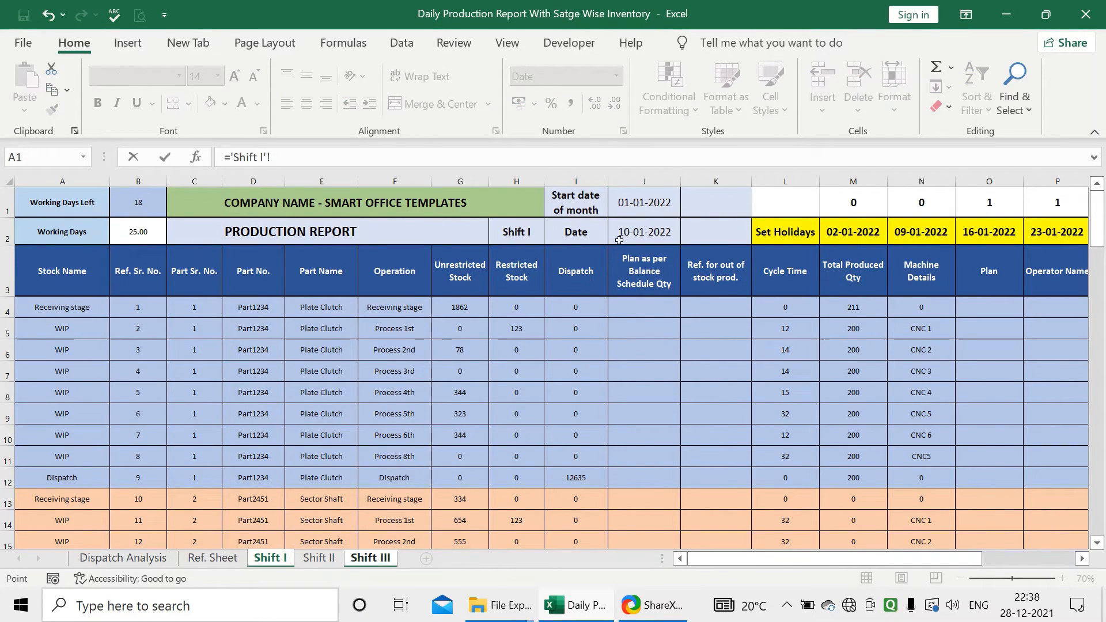
{"action": "left_click", "coordinate": [644, 232]}
{"action": "key", "text": "Return"}
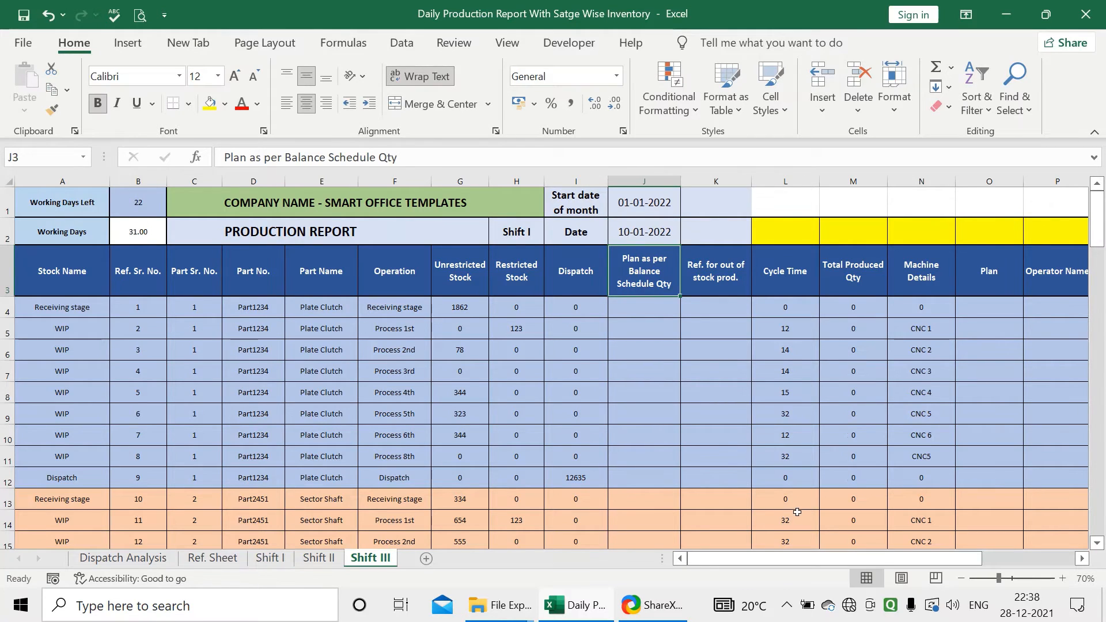
Step: Link the Working Days Left and Working Days cells B1 and B2 on Shift III to the same cells on Shift I
{"action": "left_click", "coordinate": [144, 201]}
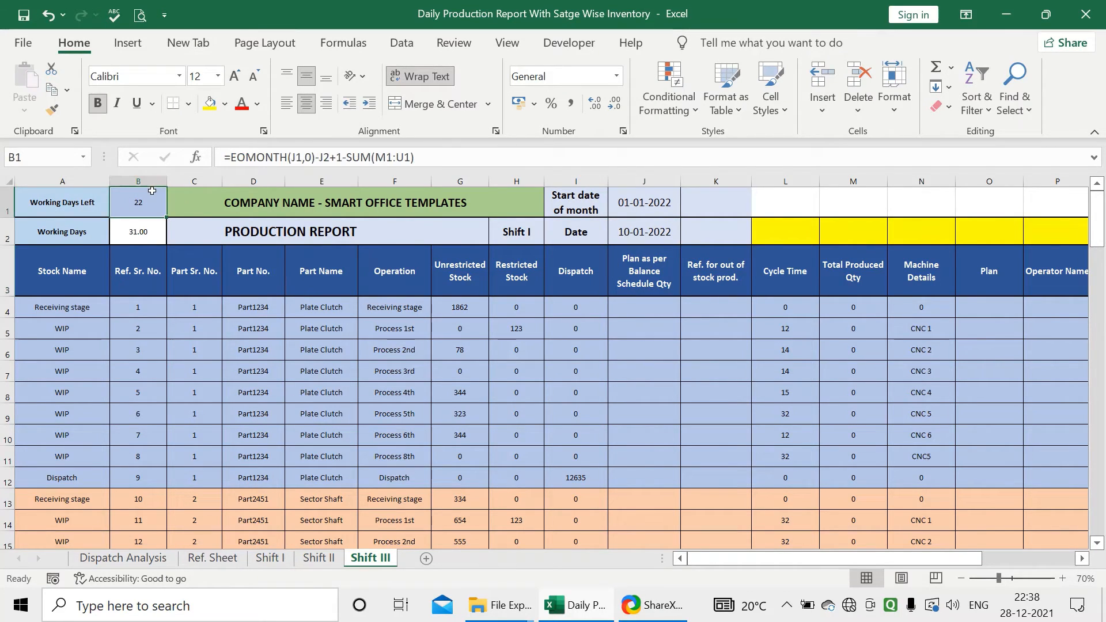
{"action": "type", "text": "="}
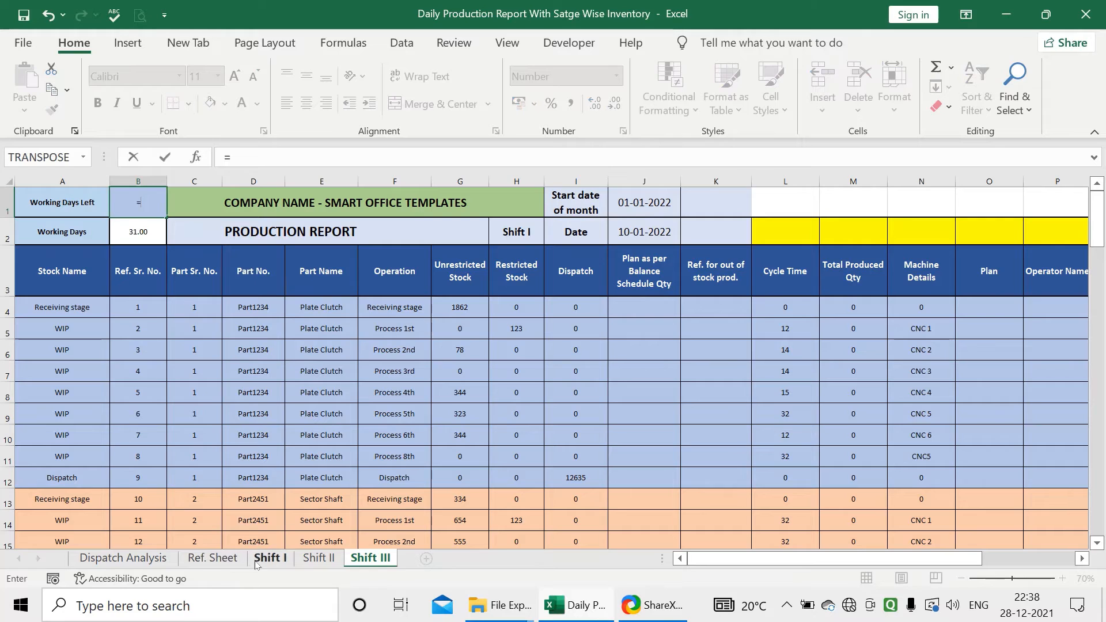
{"action": "left_click", "coordinate": [270, 557]}
{"action": "left_click", "coordinate": [141, 198]}
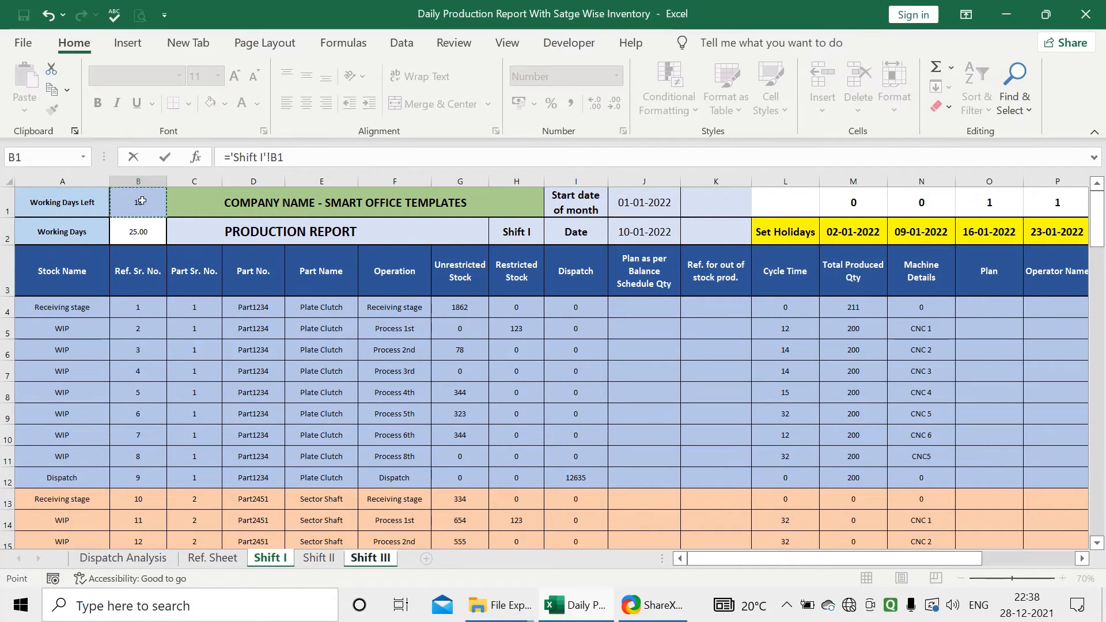
{"action": "key", "text": "Return"}
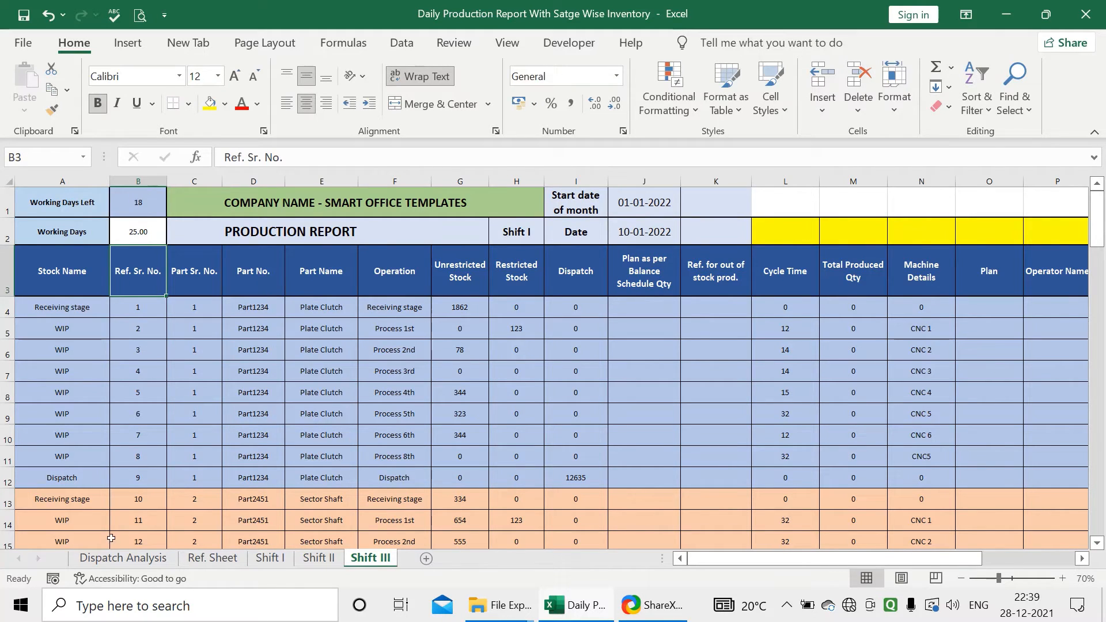
Step: Open the Dispatch Analysis sheet and review the columns from Receiving Stage Stock to Dispatch, selecting J2:M3
{"action": "left_click", "coordinate": [123, 556]}
{"action": "scroll", "coordinate": [819, 473], "scroll_direction": "right", "scroll_amount": 5}
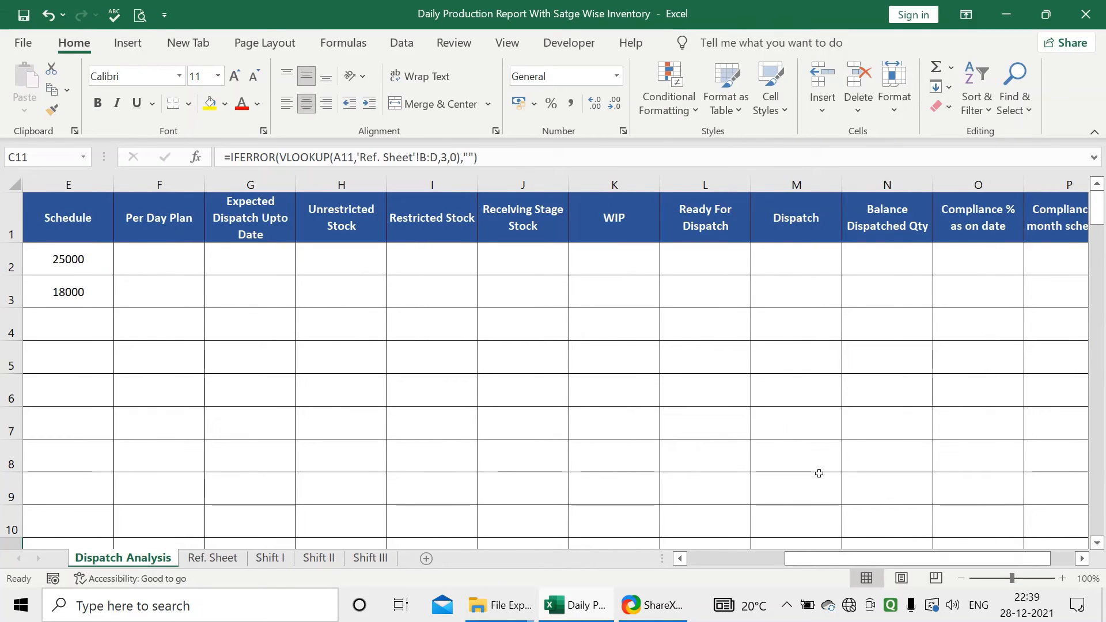
{"action": "left_click", "coordinate": [520, 262]}
{"action": "left_click", "coordinate": [605, 257]}
{"action": "left_click", "coordinate": [684, 261]}
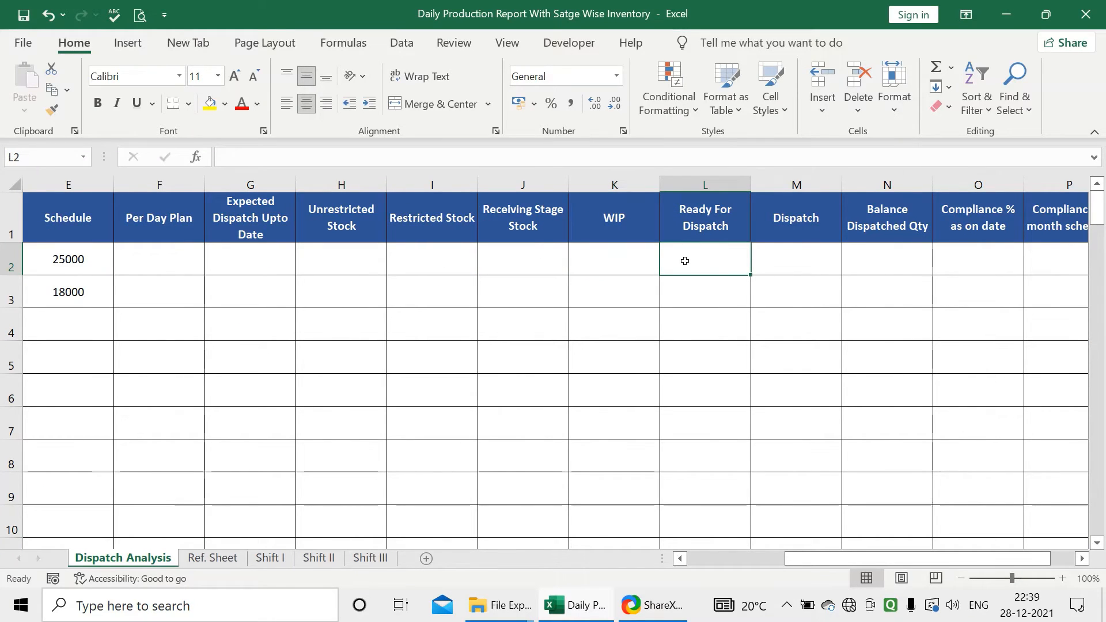
{"action": "left_click", "coordinate": [804, 249]}
{"action": "mouse_move", "coordinate": [540, 252]}
{"action": "left_mouse_down"}
{"action": "mouse_move", "coordinate": [777, 271]}
{"action": "mouse_move", "coordinate": [774, 296]}
{"action": "left_mouse_up"}
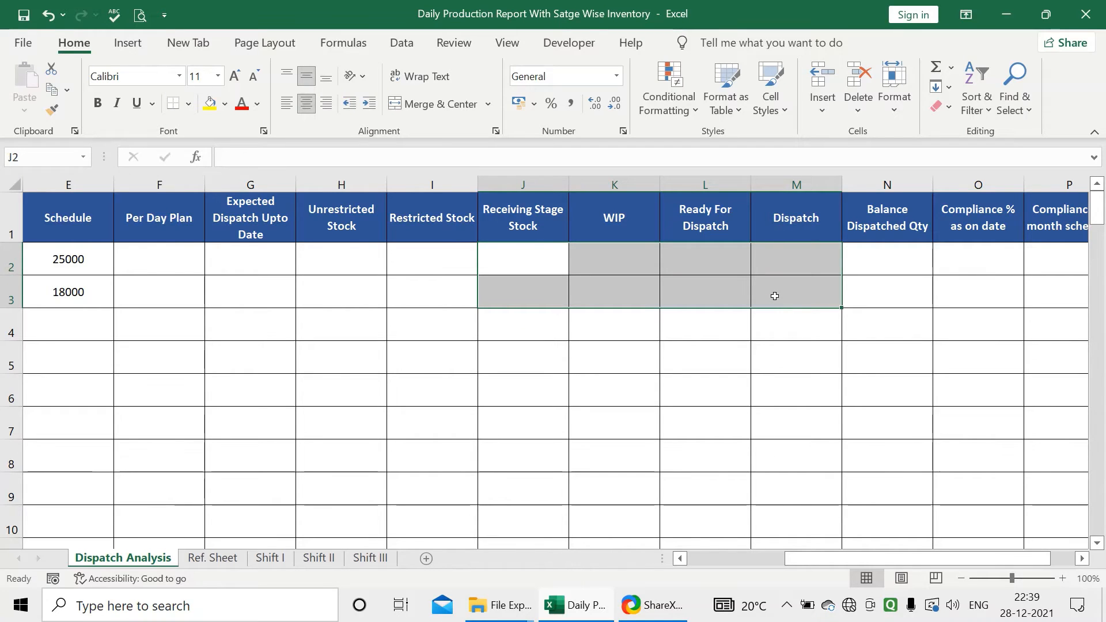
Step: Start a SUMIFS formula in J2 under Receiving Stage Stock with 'Shift III'!G:G, the Unrestricted Stock column, as the sum range
{"action": "left_click_drag", "start_coordinate": [523, 253], "coordinate": [777, 297]}
{"action": "left_click", "coordinate": [531, 247]}
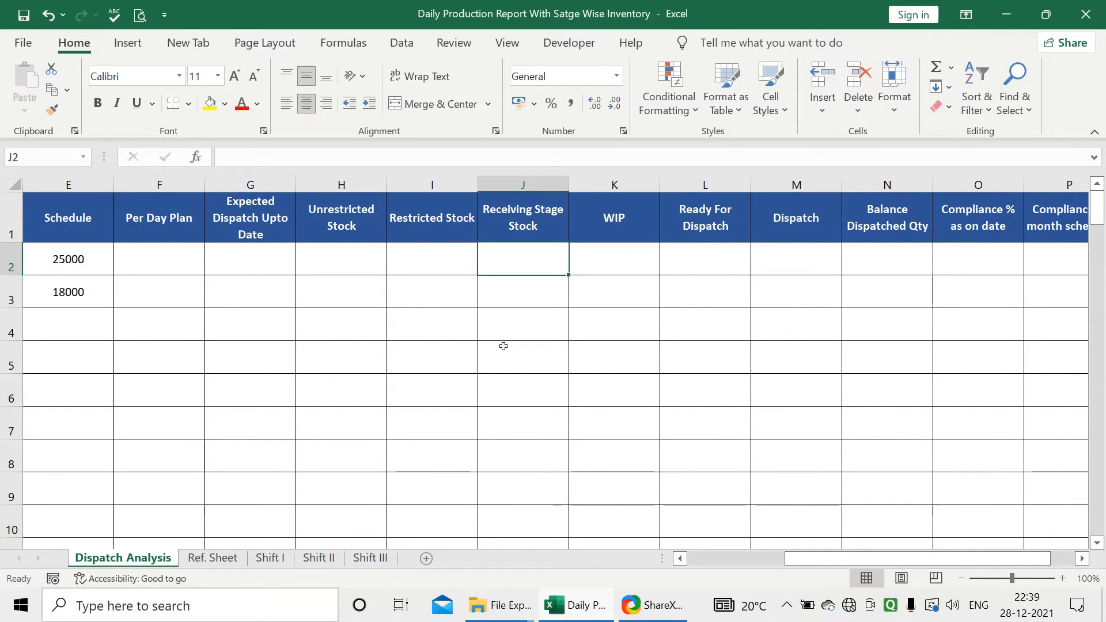
{"action": "type", "text": "=SUMIFAS"}
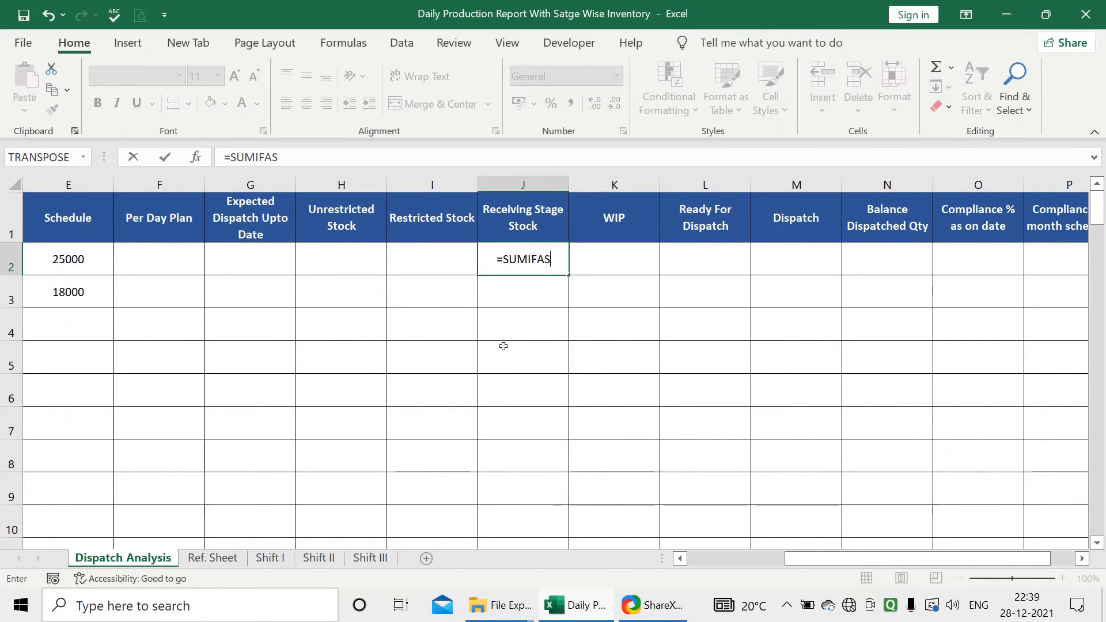
{"action": "key", "text": "BackSpace"}
{"action": "key", "text": "BackSpace"}
{"action": "type", "text": "S"}
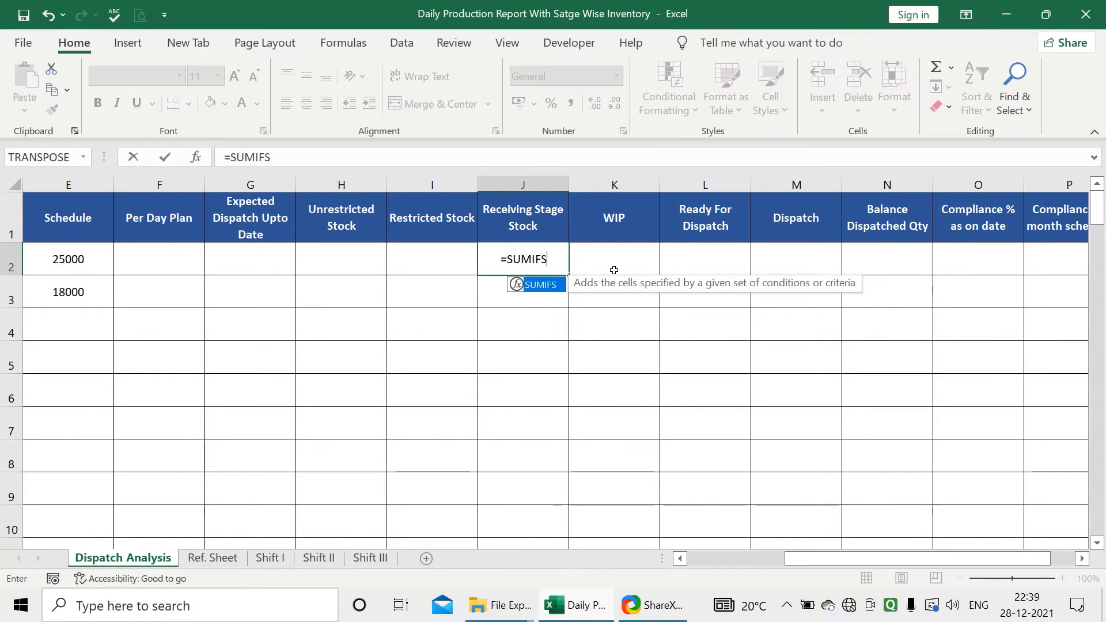
{"action": "double_click", "coordinate": [541, 286]}
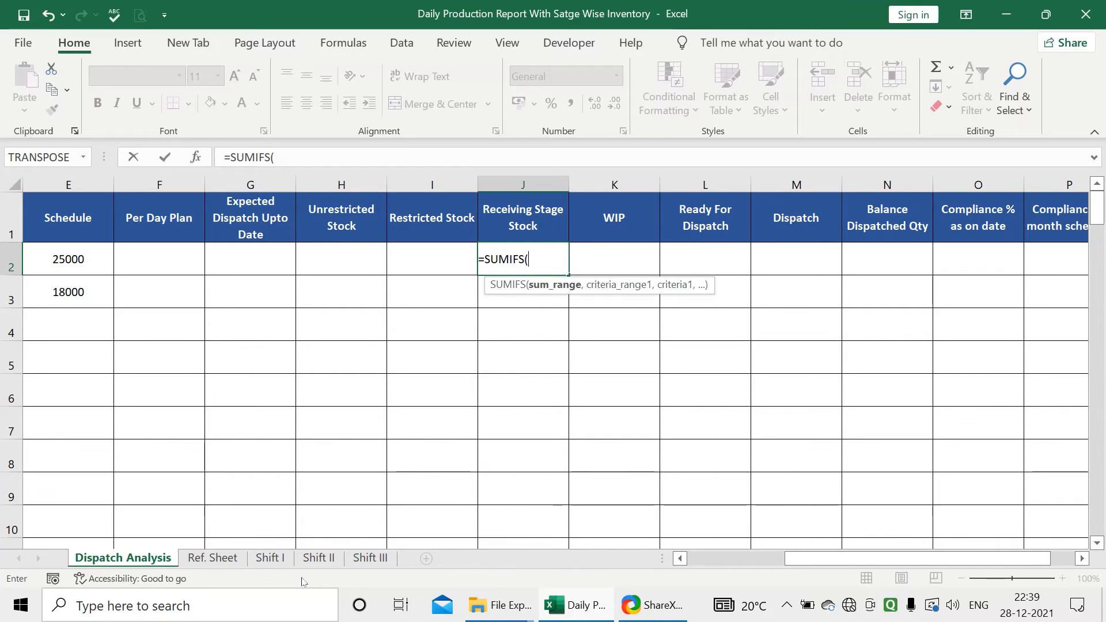
{"action": "left_click", "coordinate": [373, 559]}
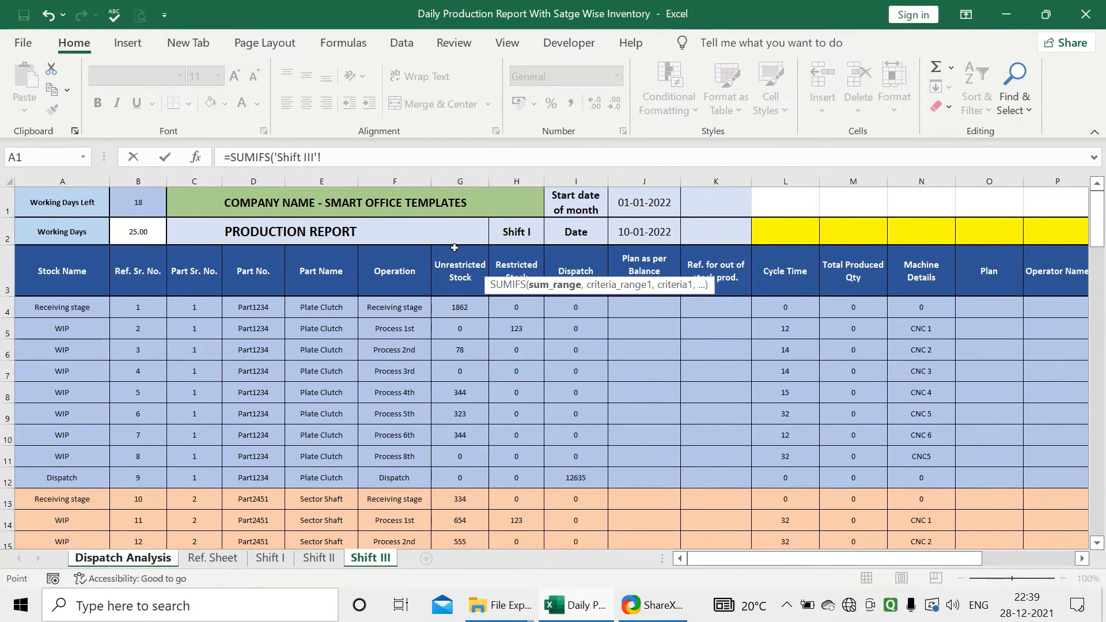
{"action": "left_click", "coordinate": [467, 178]}
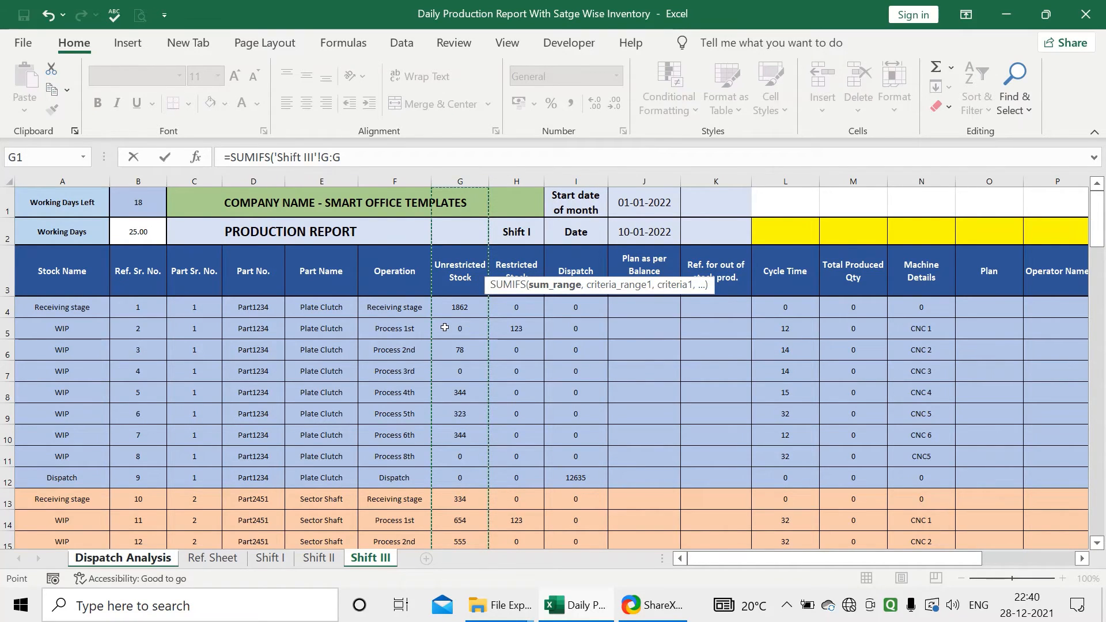
{"action": "type", "text": ","}
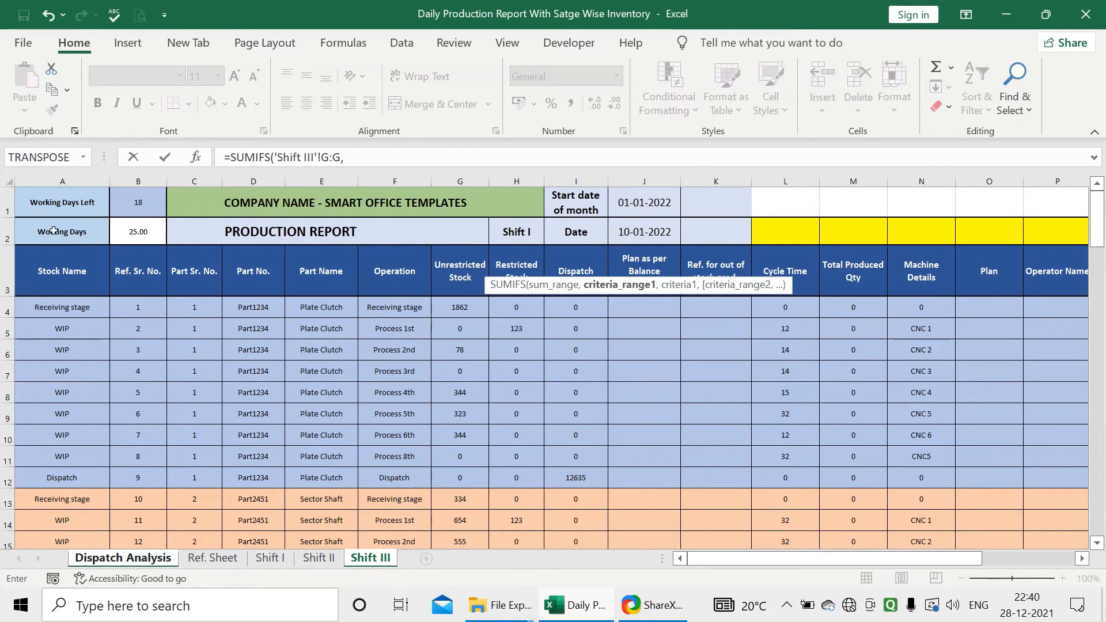
Step: Add the first SUMIFS criterion, matching the Stock Name column 'Shift III'!A:A to header cell J1 on Dispatch Analysis
{"action": "left_click", "coordinate": [79, 174]}
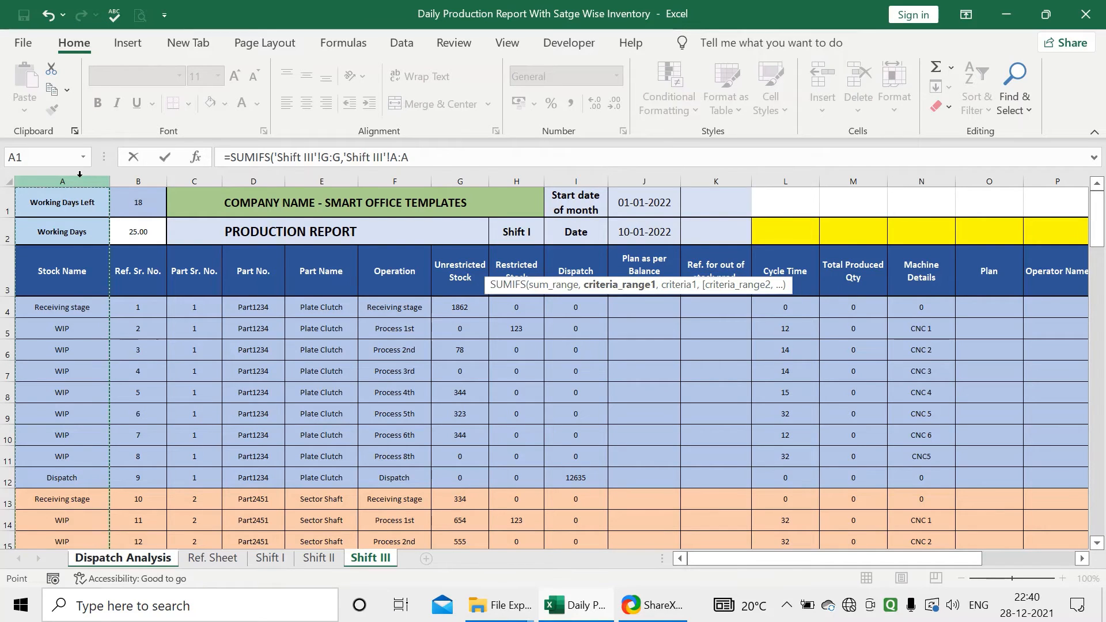
{"action": "type", "text": ","}
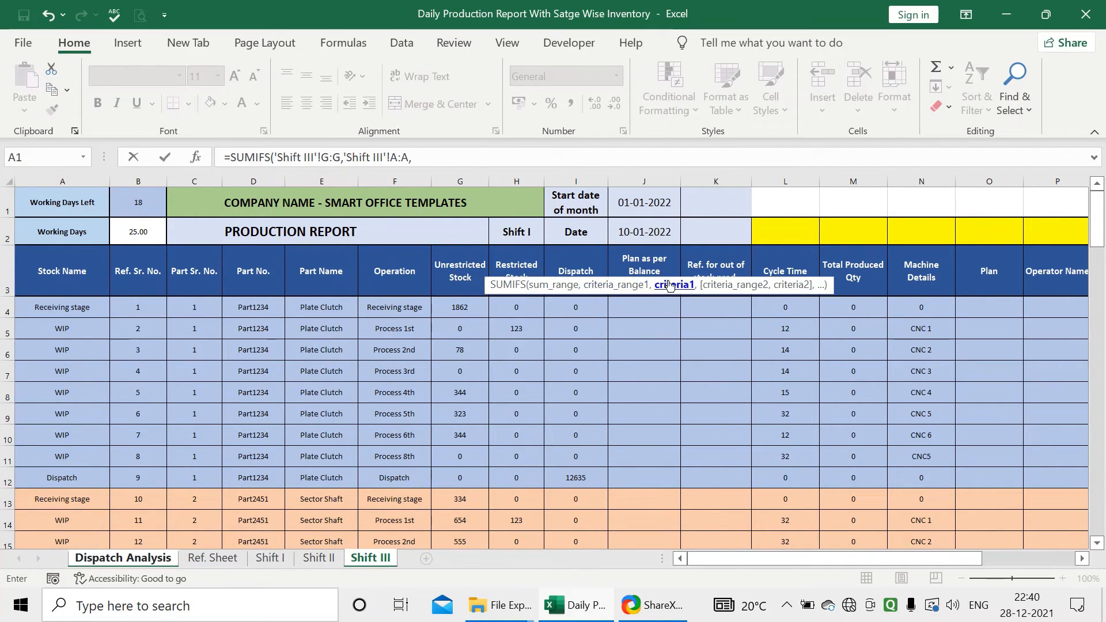
{"action": "left_click", "coordinate": [132, 559]}
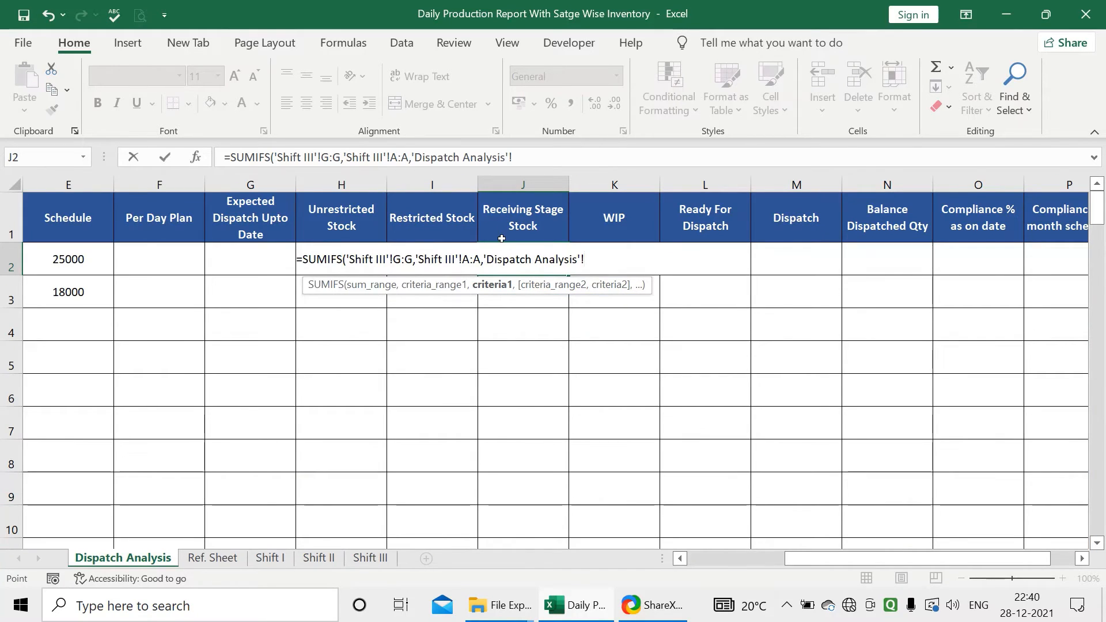
{"action": "left_click", "coordinate": [530, 224]}
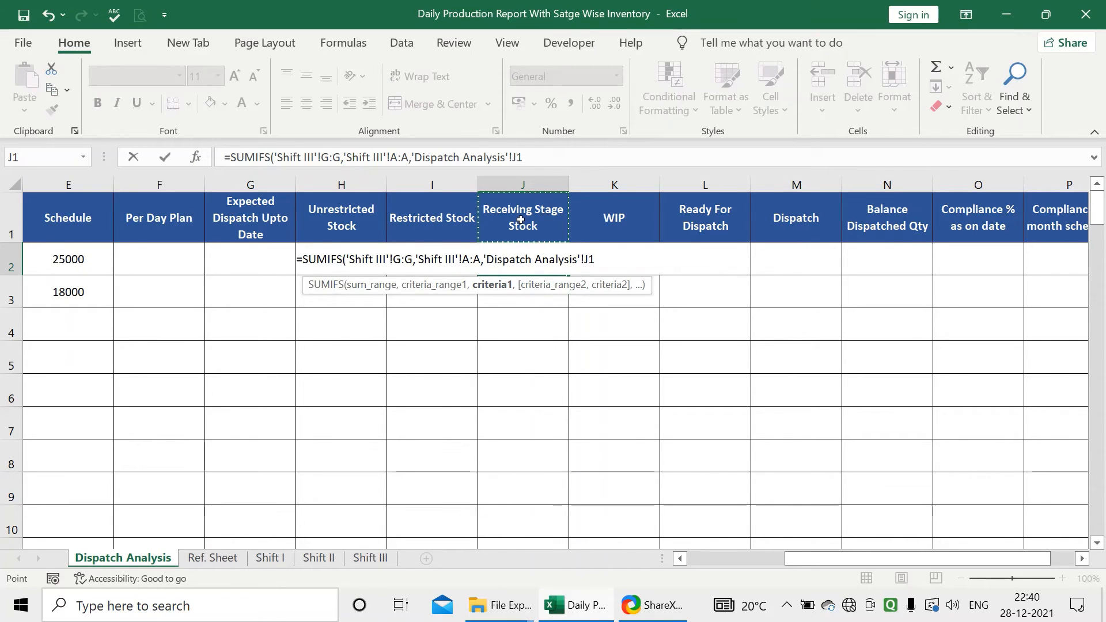
{"action": "type", "text": ","}
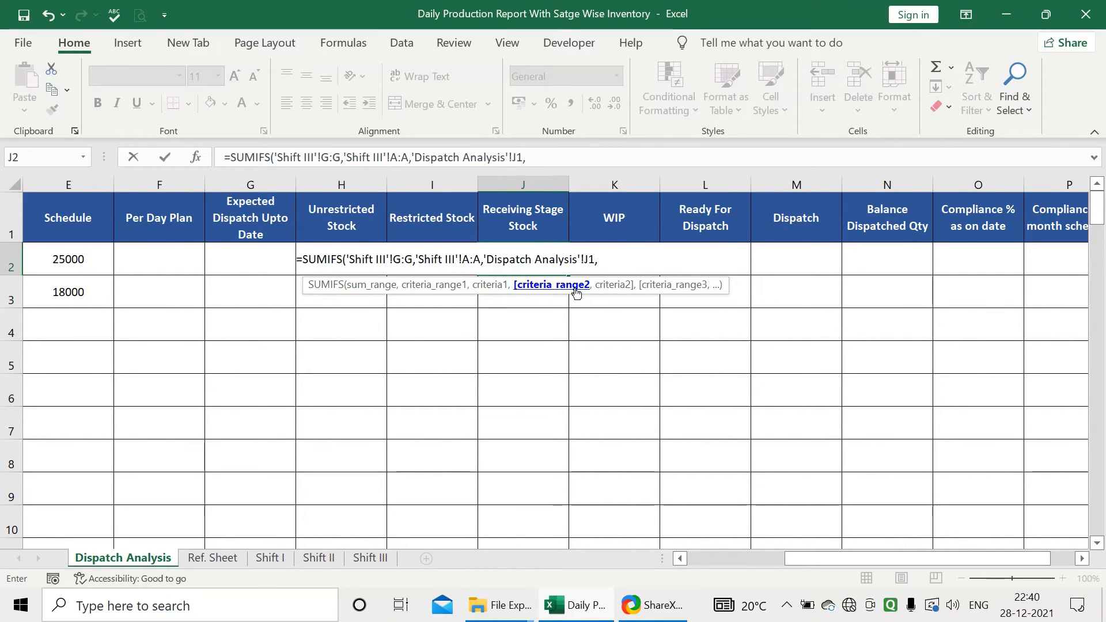
Step: Add the second SUMIFS criterion, matching the Part Sr. No. column 'Shift III'!C:C to cell A2 on Dispatch Analysis
{"action": "left_click", "coordinate": [370, 558]}
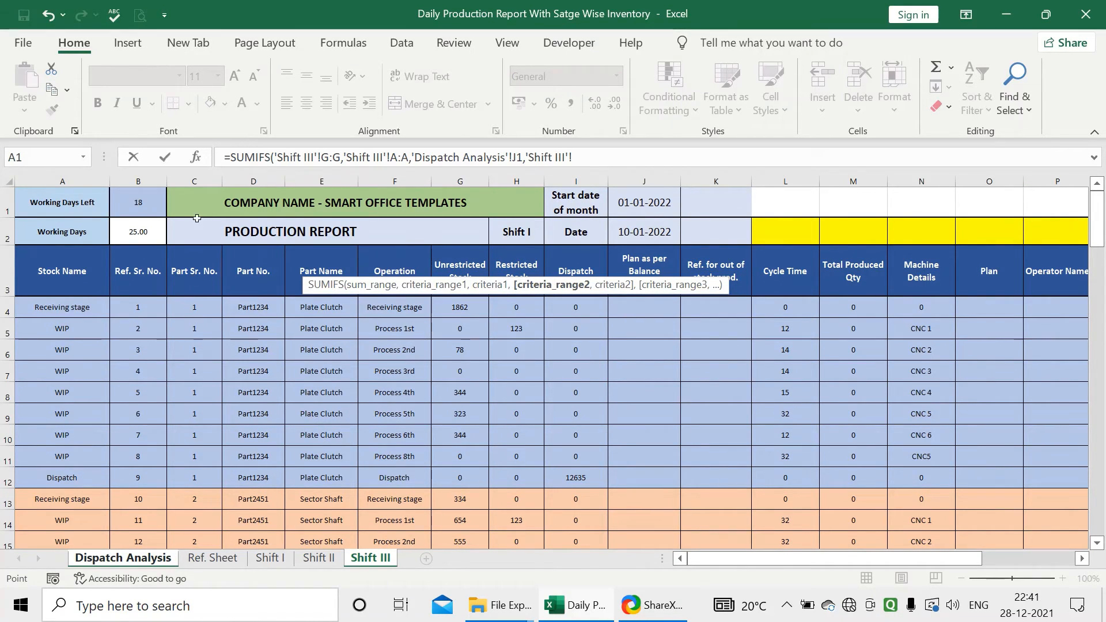
{"action": "left_click", "coordinate": [204, 180]}
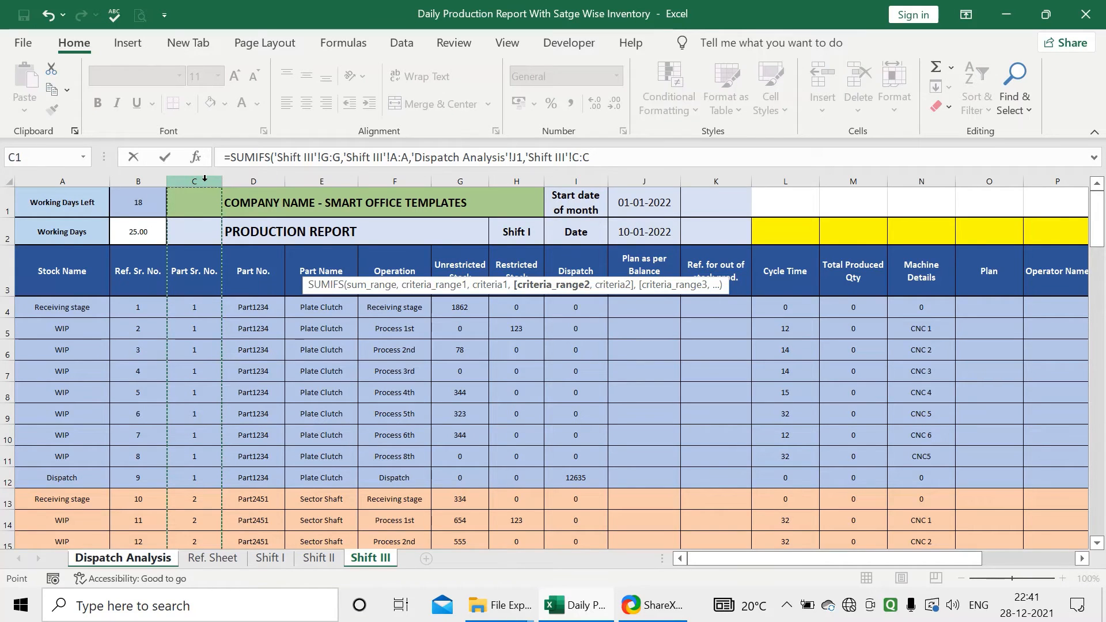
{"action": "type", "text": ","}
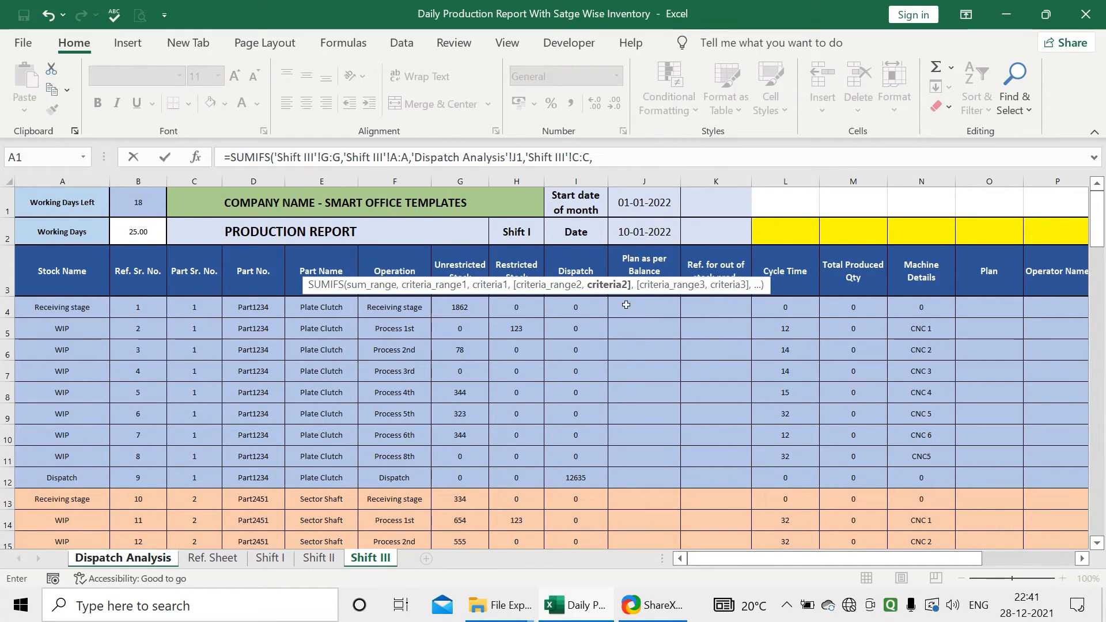
{"action": "left_click", "coordinate": [386, 562]}
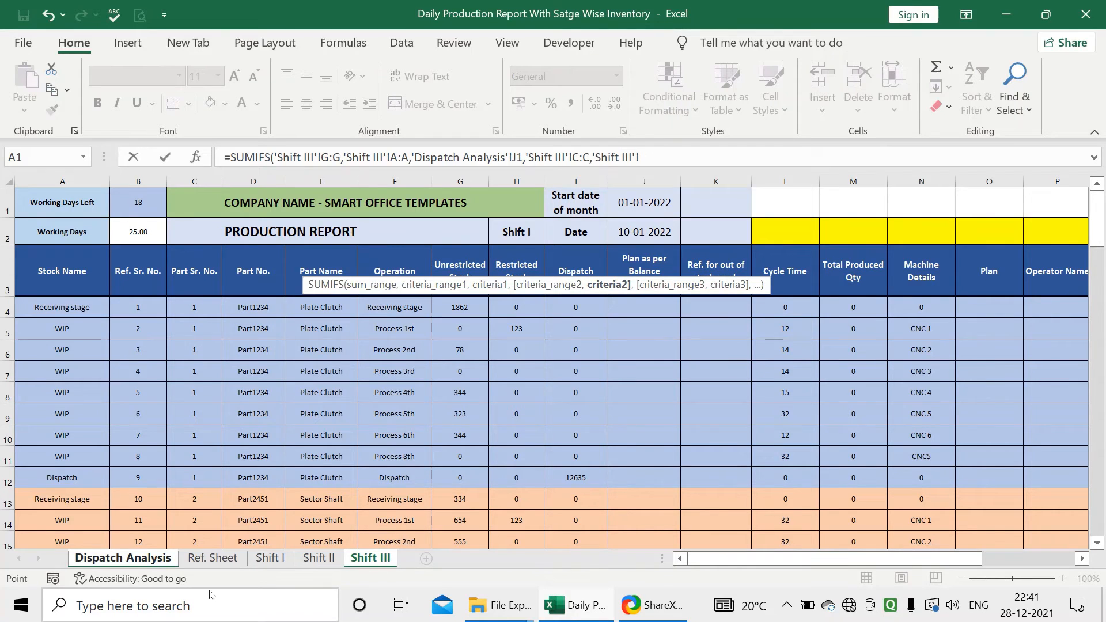
{"action": "left_click", "coordinate": [155, 558]}
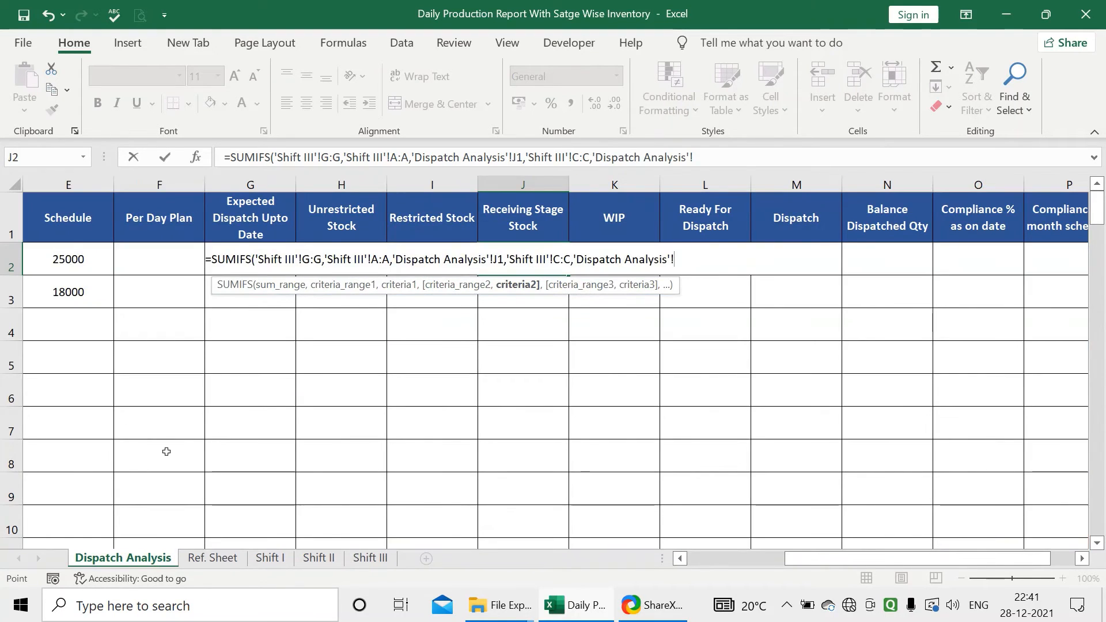
{"action": "left_click_drag", "start_coordinate": [920, 559], "coordinate": [756, 532]}
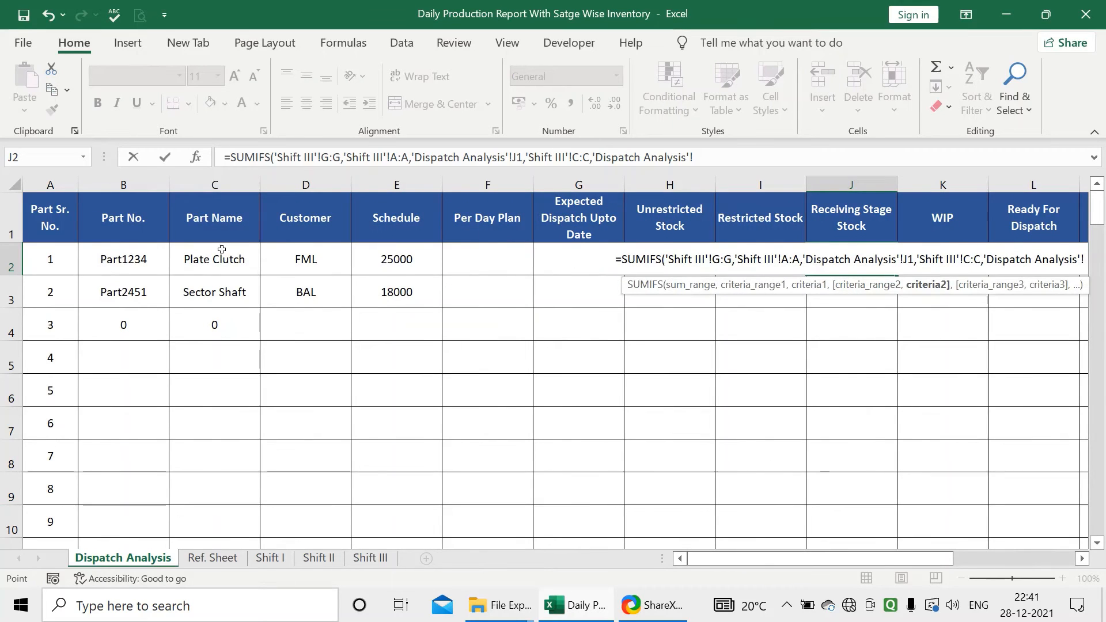
{"action": "left_click", "coordinate": [54, 262]}
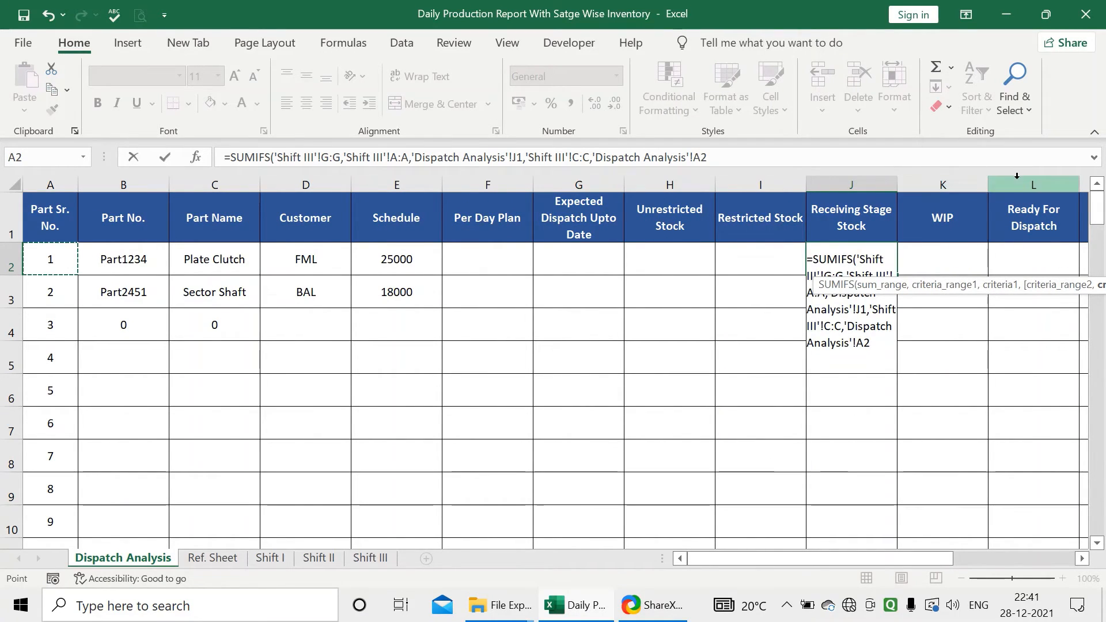
{"action": "left_click", "coordinate": [1094, 157]}
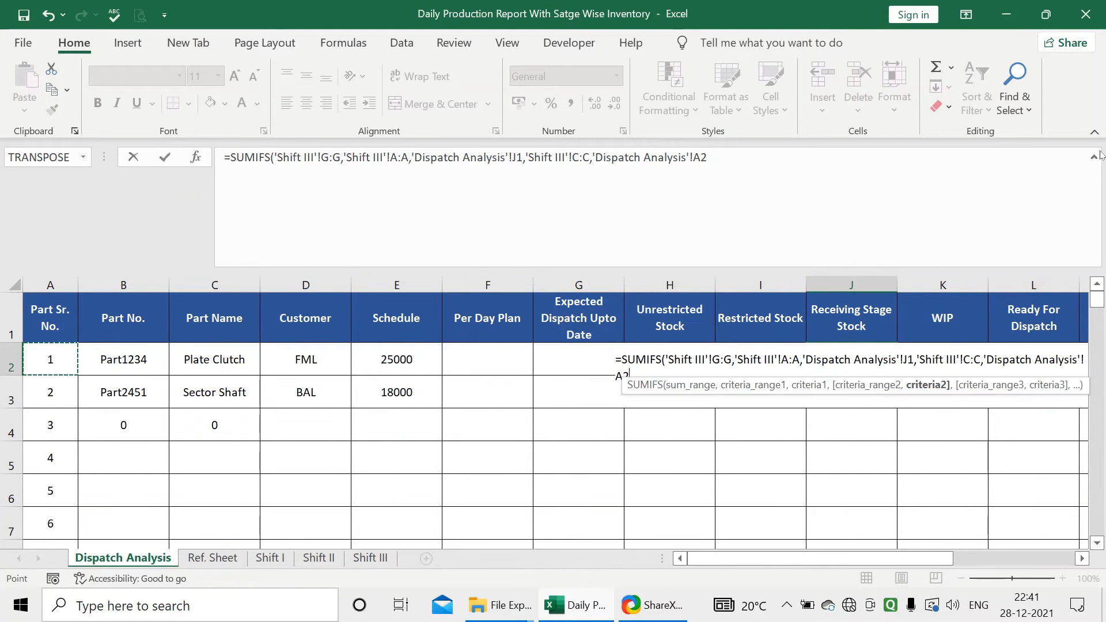
{"action": "left_click", "coordinate": [1093, 157]}
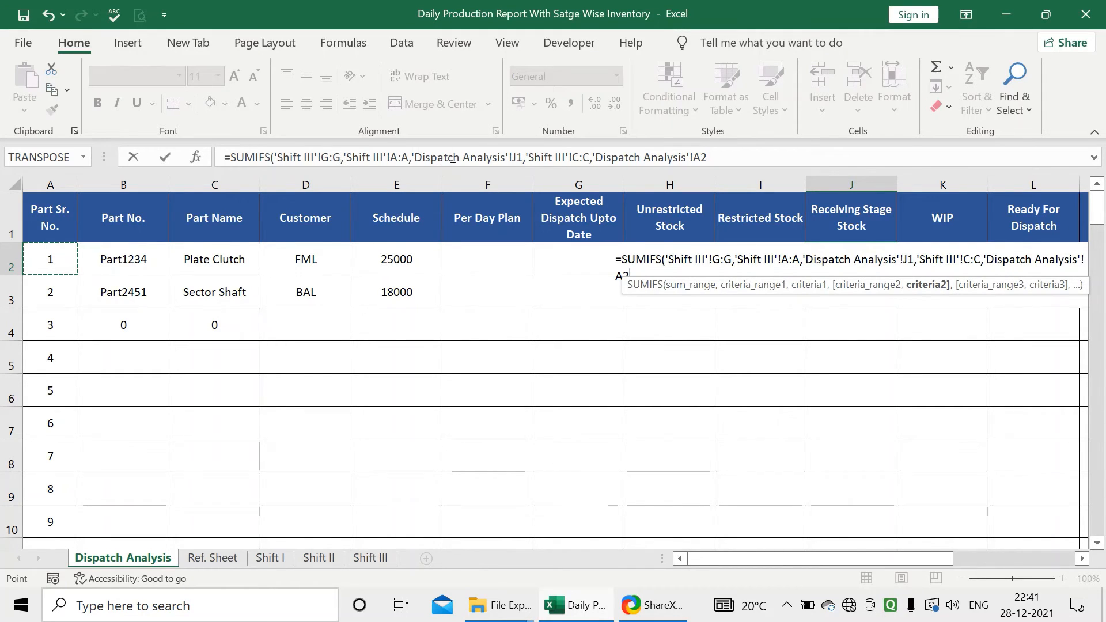
Step: Make the header reference J1 absolute as $J$1 in the SUMIFS formula and enter it in J2
{"action": "left_click", "coordinate": [519, 157]}
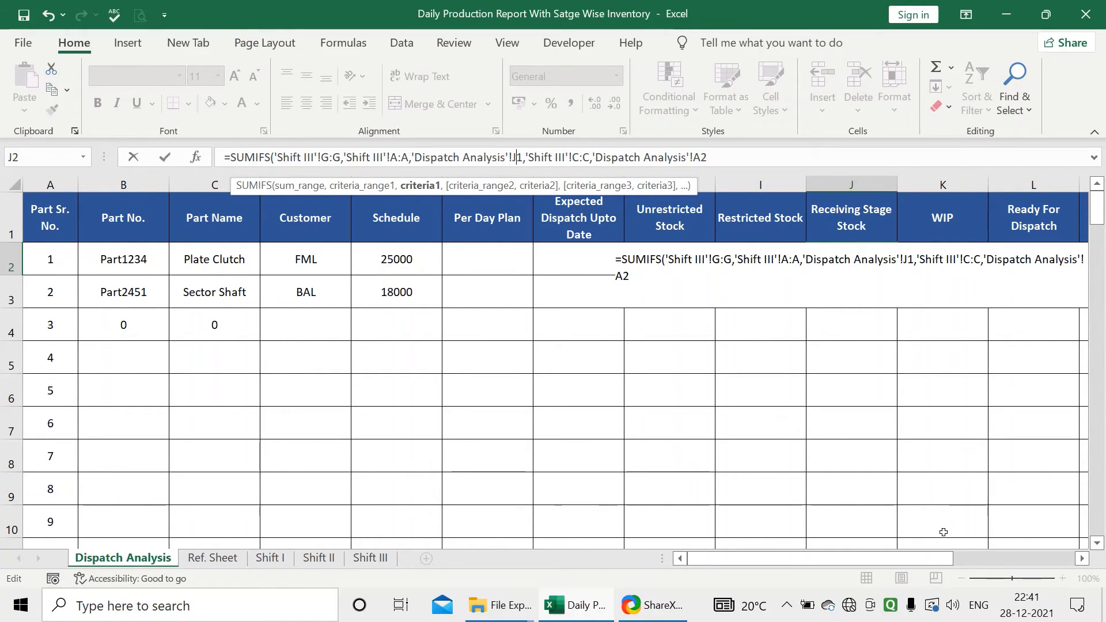
{"action": "left_click_drag", "start_coordinate": [934, 559], "coordinate": [965, 516]}
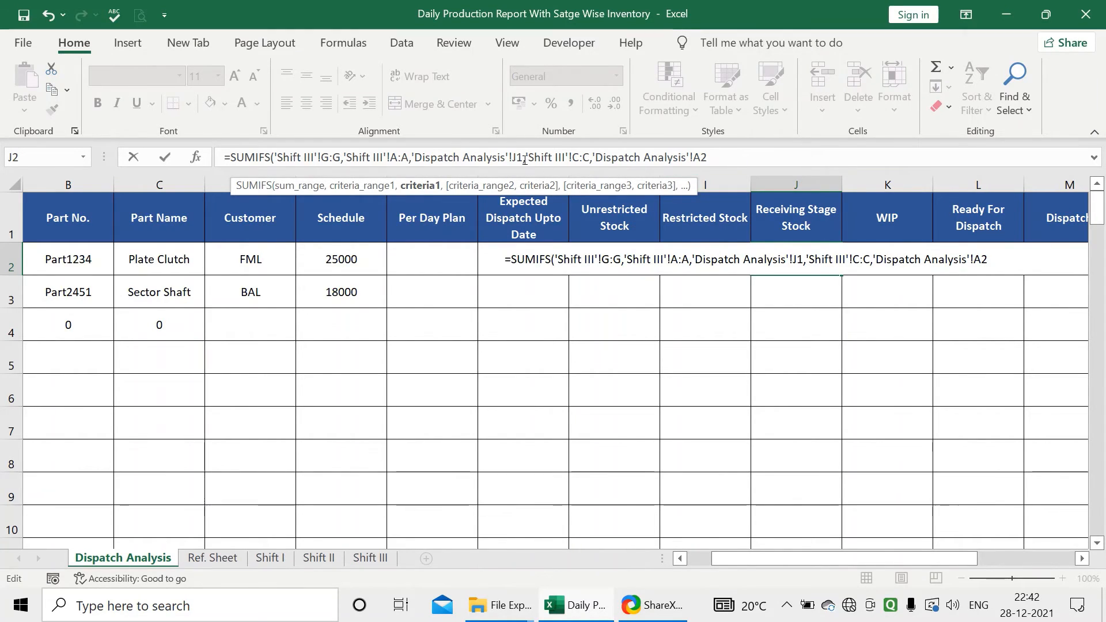
{"action": "key", "text": "F4"}
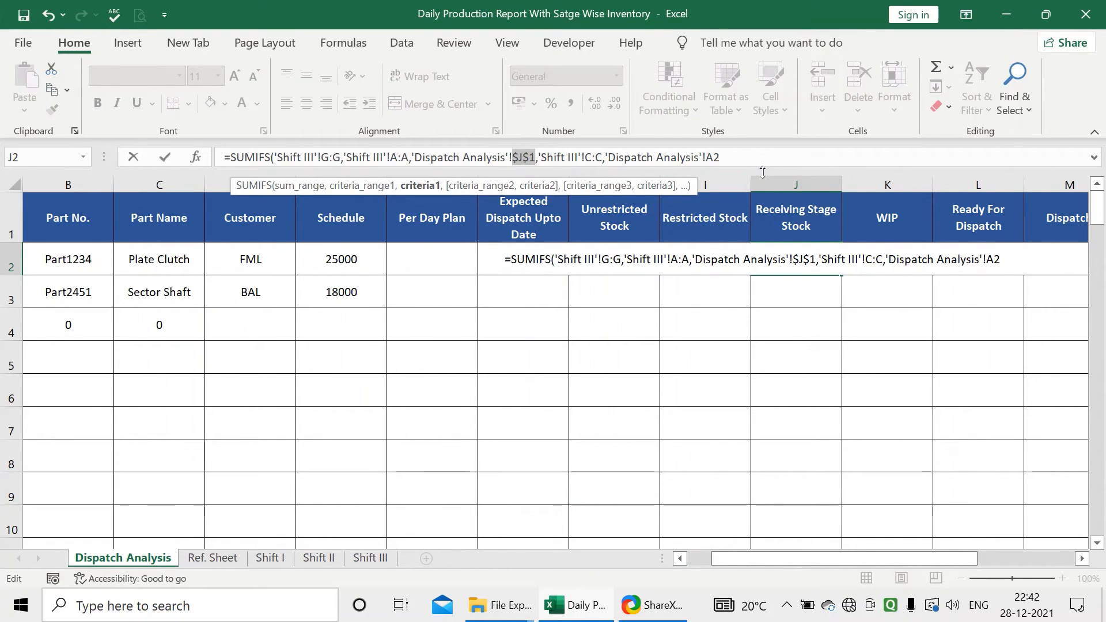
{"action": "key", "text": "Return"}
Step: Fill the J2 SUMIFS formula down the Receiving Stage Stock column
{"action": "left_click", "coordinate": [806, 261]}
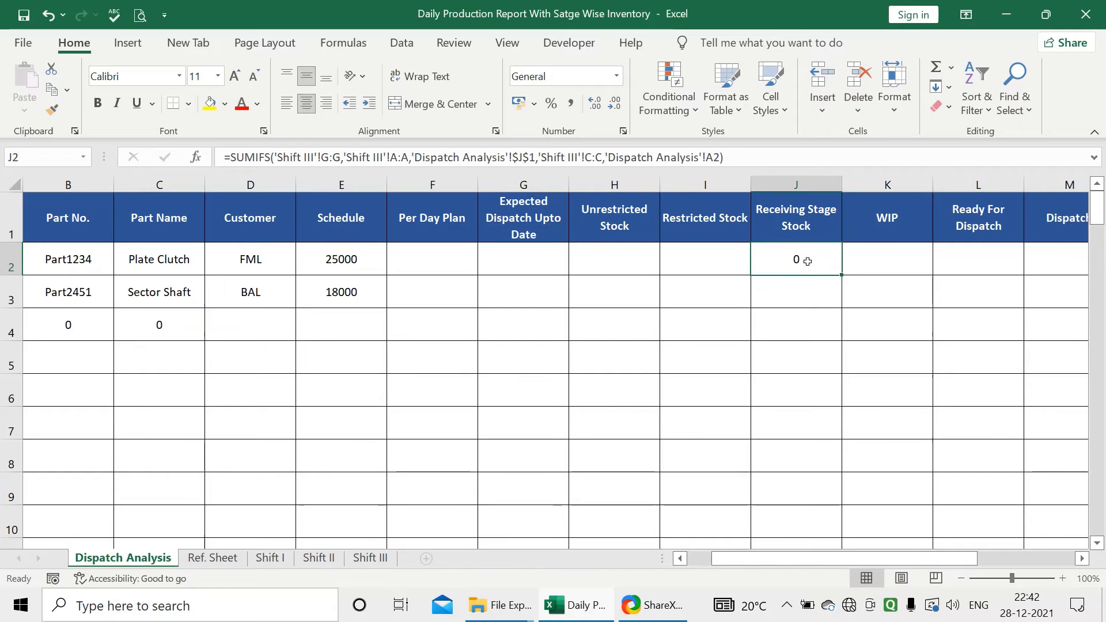
{"action": "double_click", "coordinate": [840, 278]}
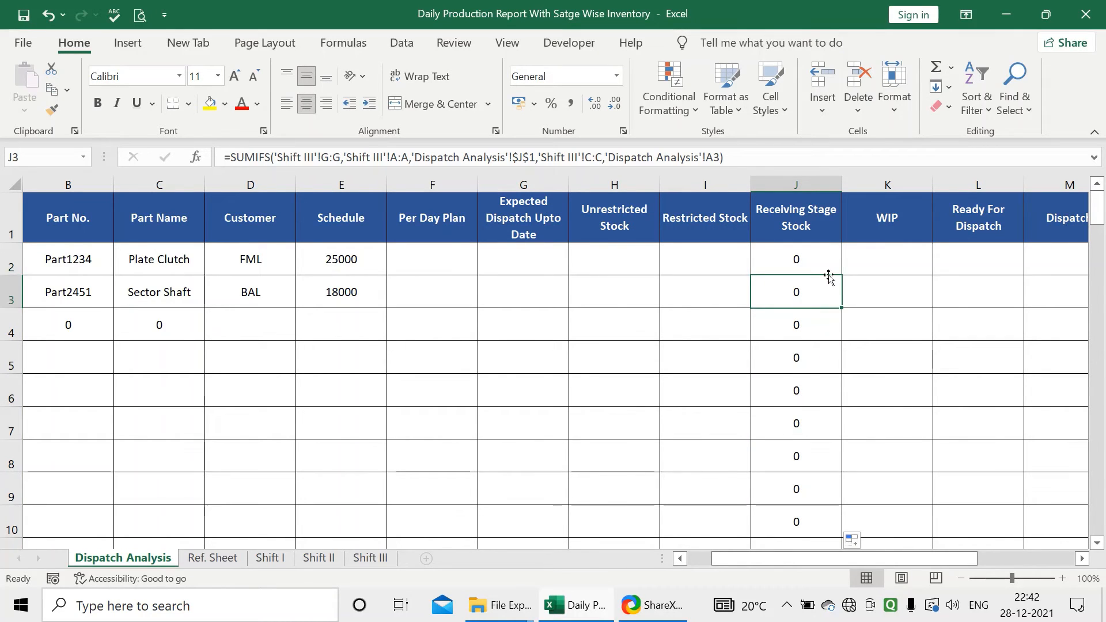
{"action": "left_click", "coordinate": [827, 270]}
Step: Compare the Stock Name labels and the G4 and A4 formulas on Shift III with the Receiving Stage Stock header and formula on Dispatch Analysis
{"action": "left_click", "coordinate": [371, 558]}
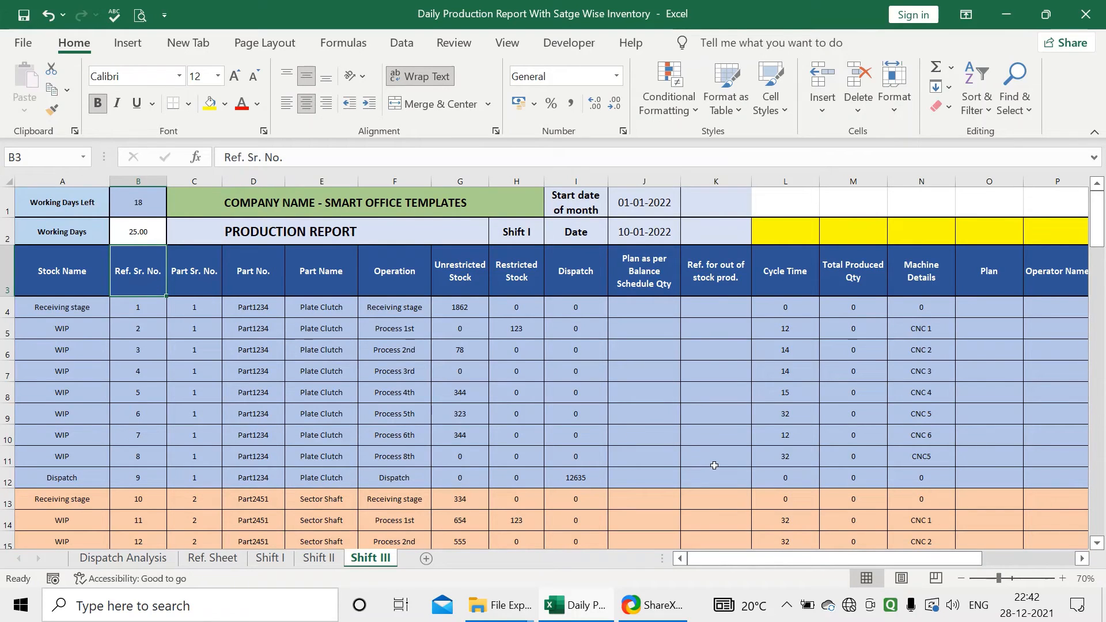
{"action": "left_click", "coordinate": [460, 307]}
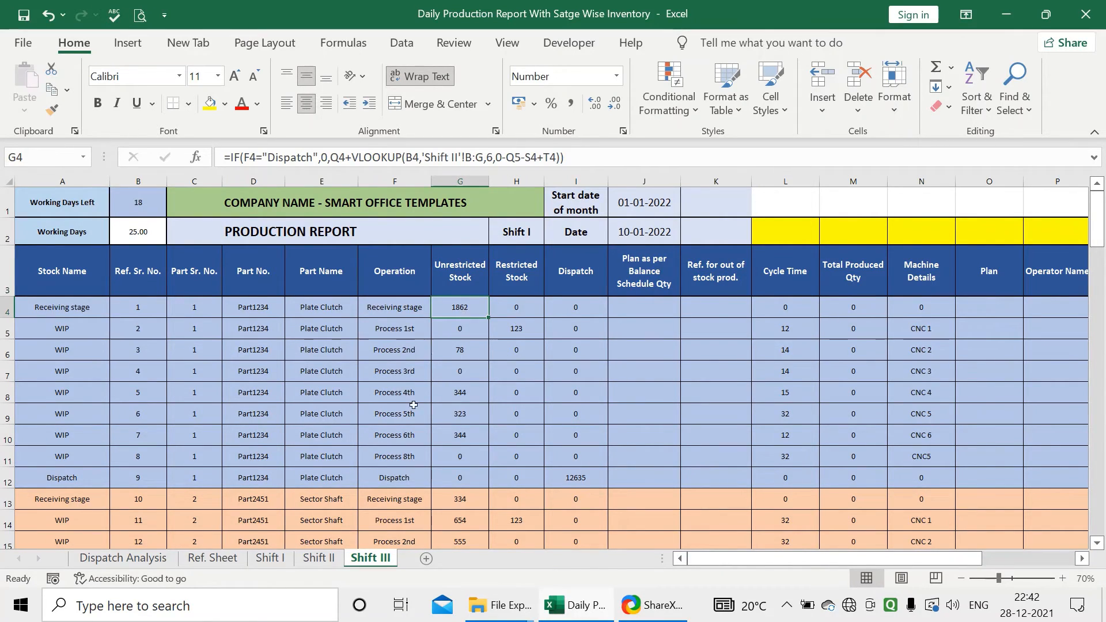
{"action": "left_click", "coordinate": [123, 558]}
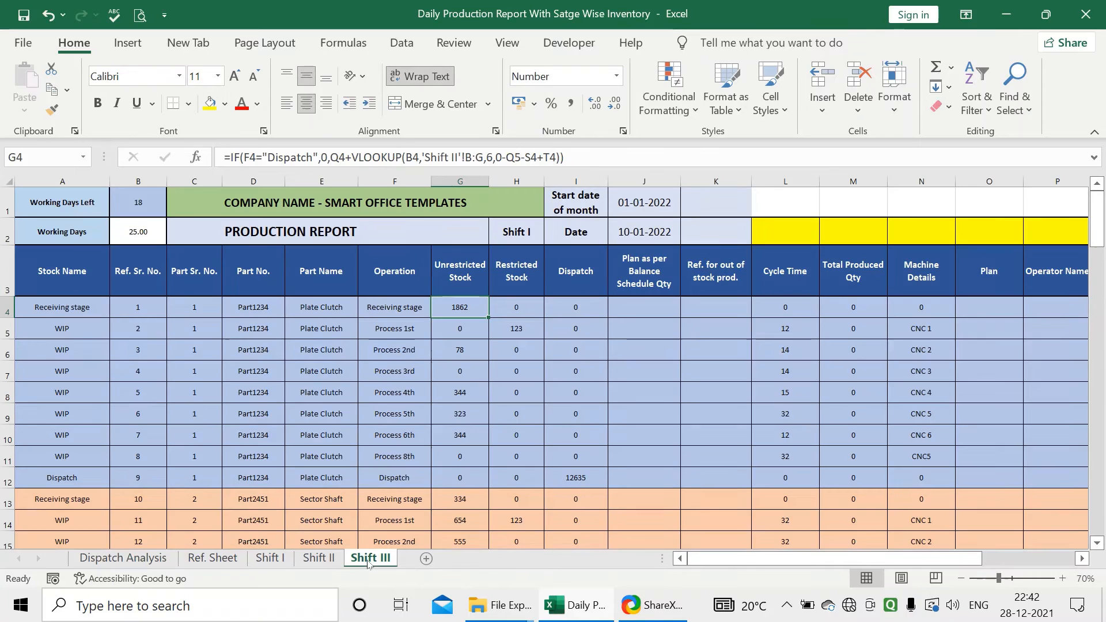
{"action": "left_click", "coordinate": [370, 557]}
{"action": "left_click", "coordinate": [88, 308]}
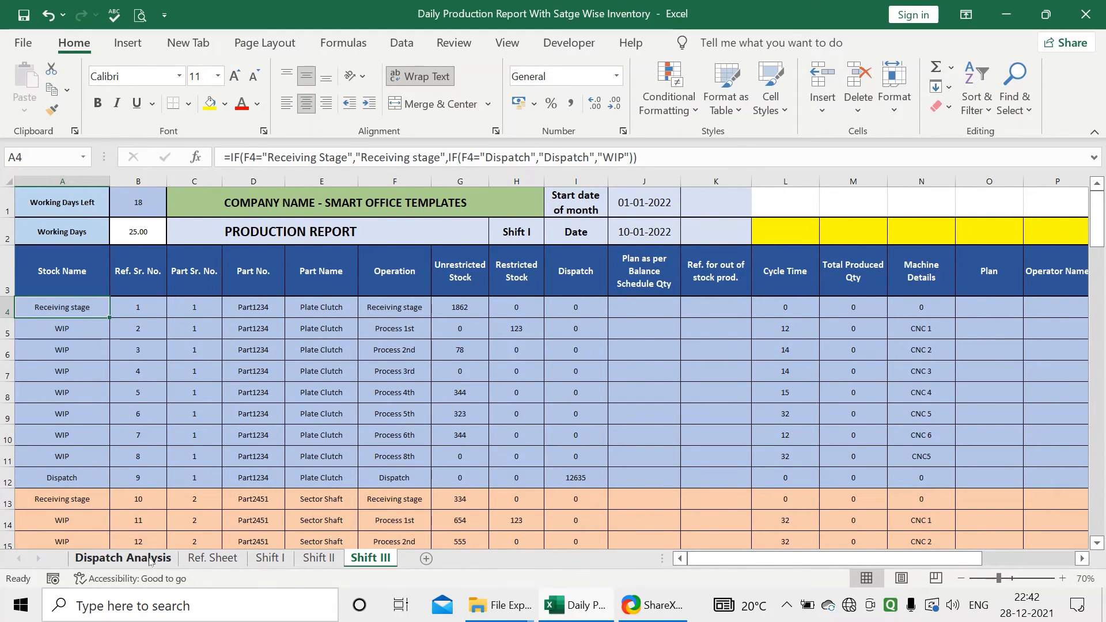
{"action": "left_click", "coordinate": [123, 557]}
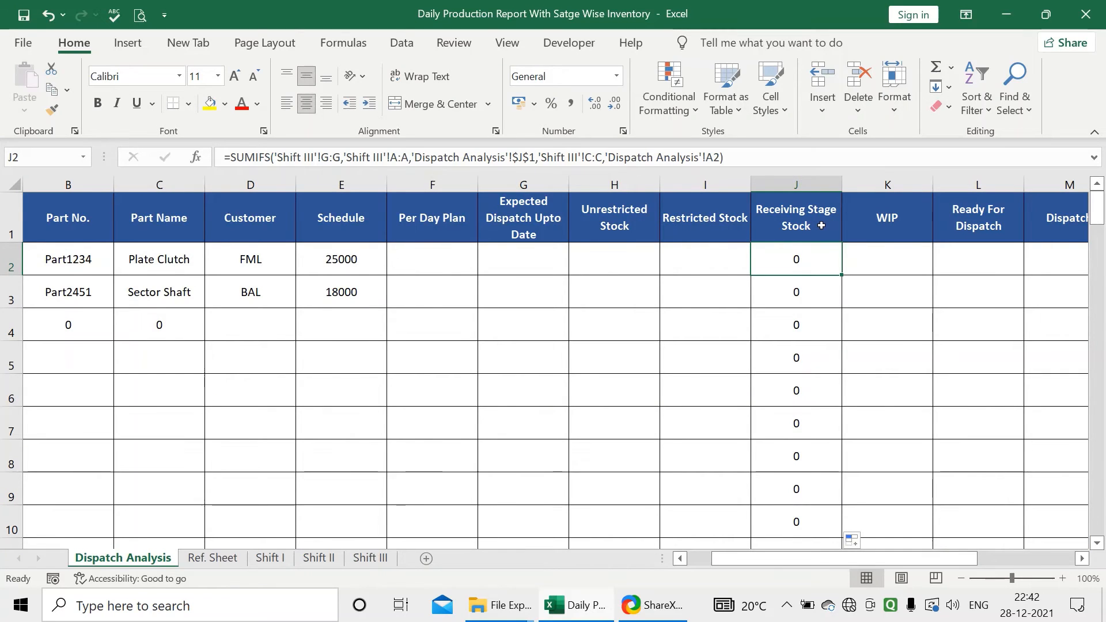
{"action": "left_click", "coordinate": [370, 558]}
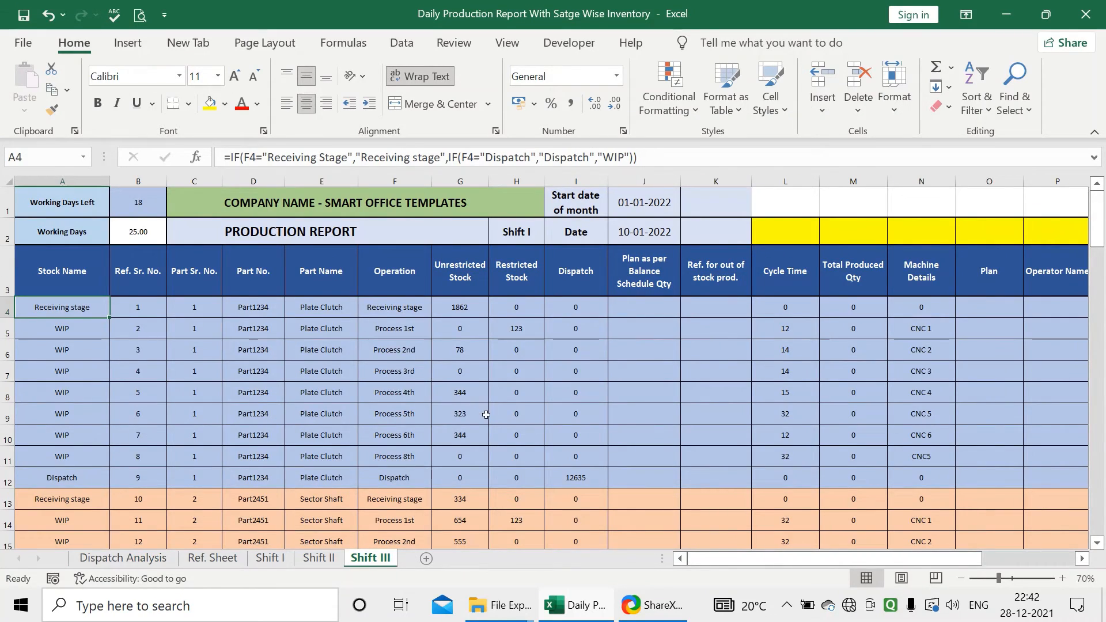
{"action": "left_click", "coordinate": [102, 564]}
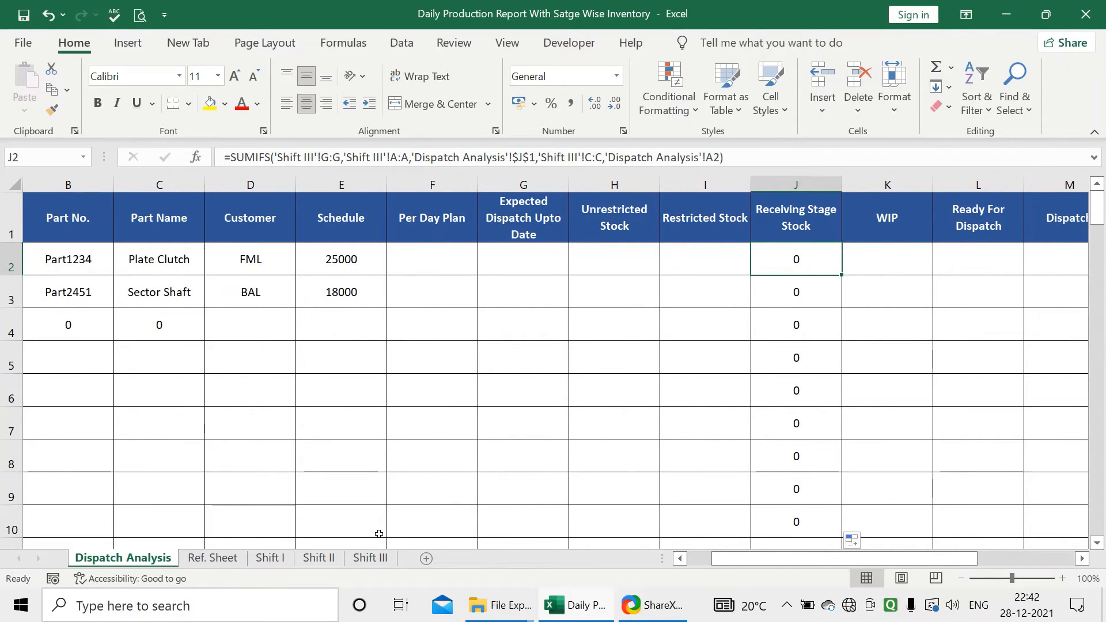
{"action": "left_click", "coordinate": [370, 557]}
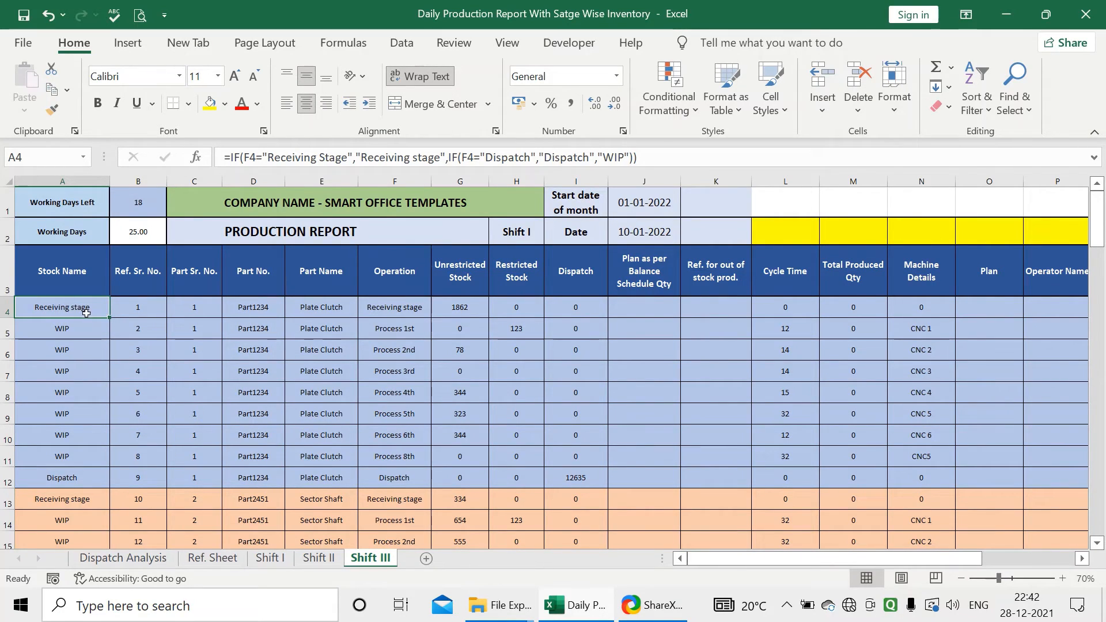
{"action": "left_click_drag", "start_coordinate": [86, 311], "coordinate": [87, 478]}
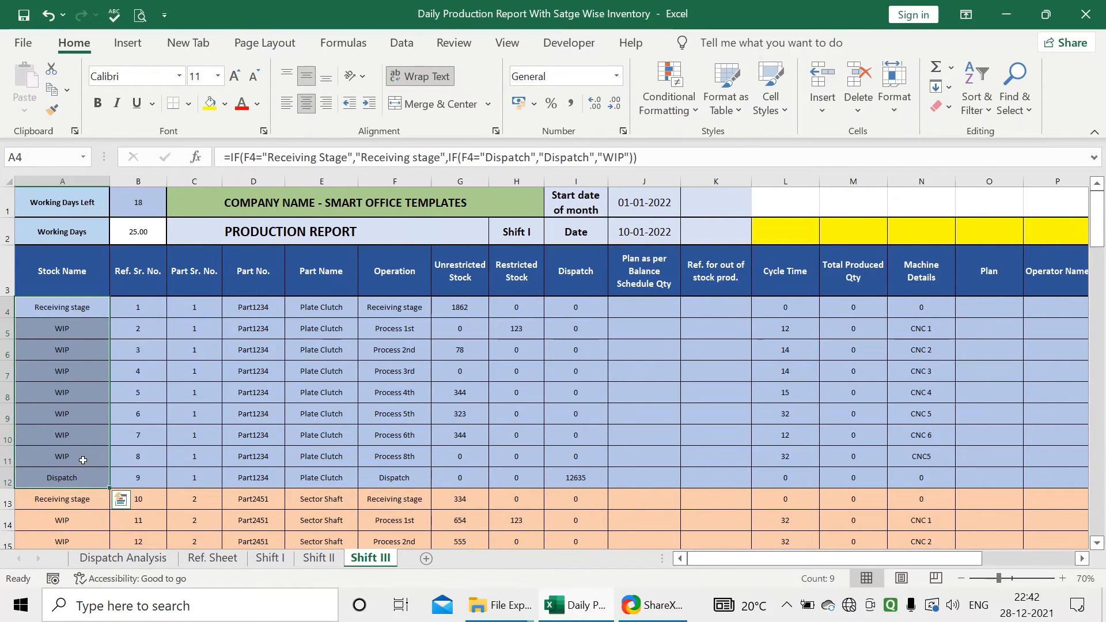
Step: Shorten the J1 header on Dispatch Analysis to "Receiving Stage" so it matches the Stock Name label on Shift III
{"action": "left_click", "coordinate": [123, 557]}
{"action": "left_click", "coordinate": [805, 226]}
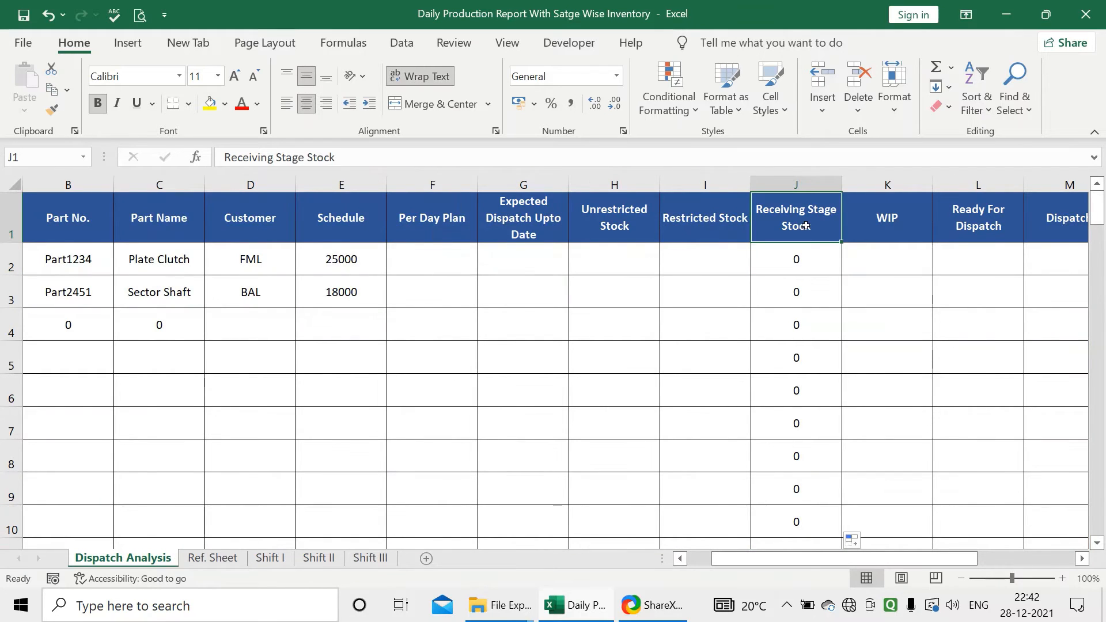
{"action": "left_click", "coordinate": [370, 557]}
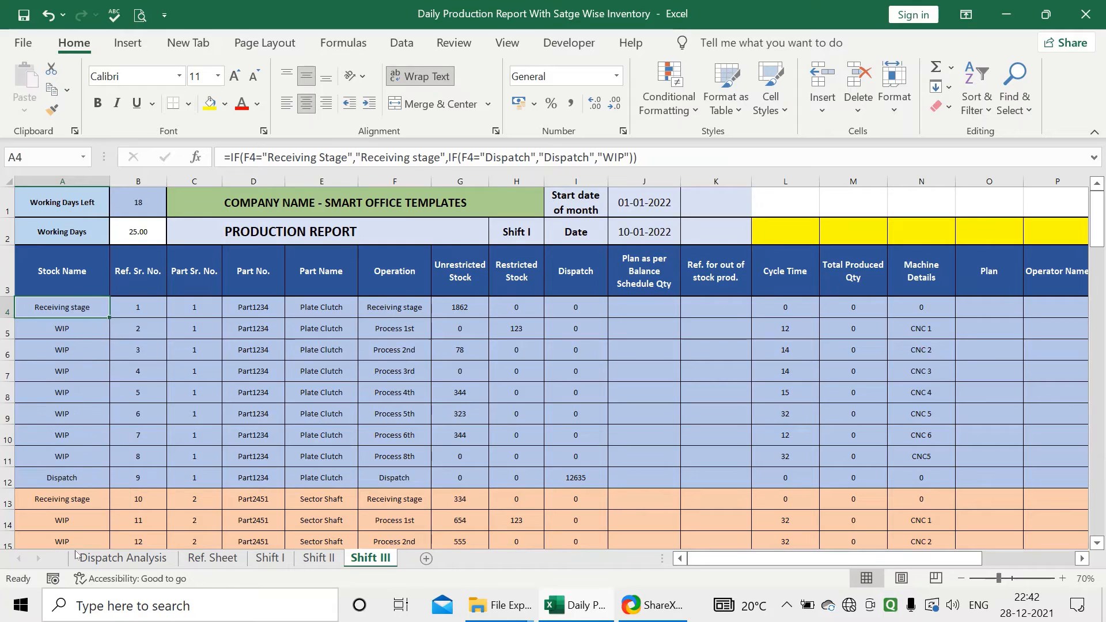
{"action": "left_click", "coordinate": [122, 558]}
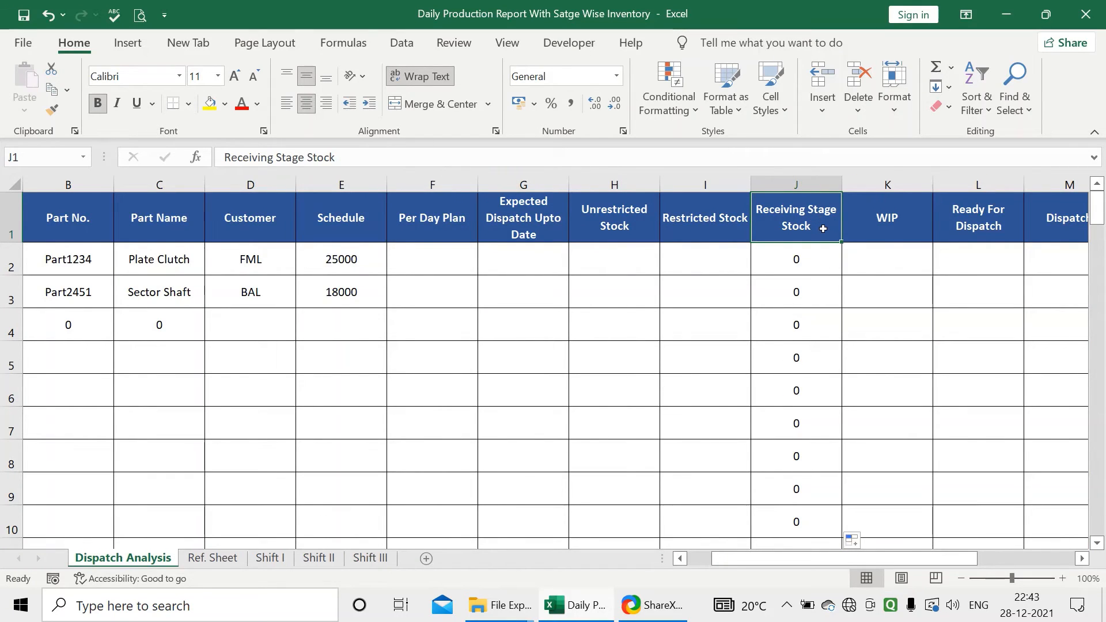
{"action": "double_click", "coordinate": [824, 228]}
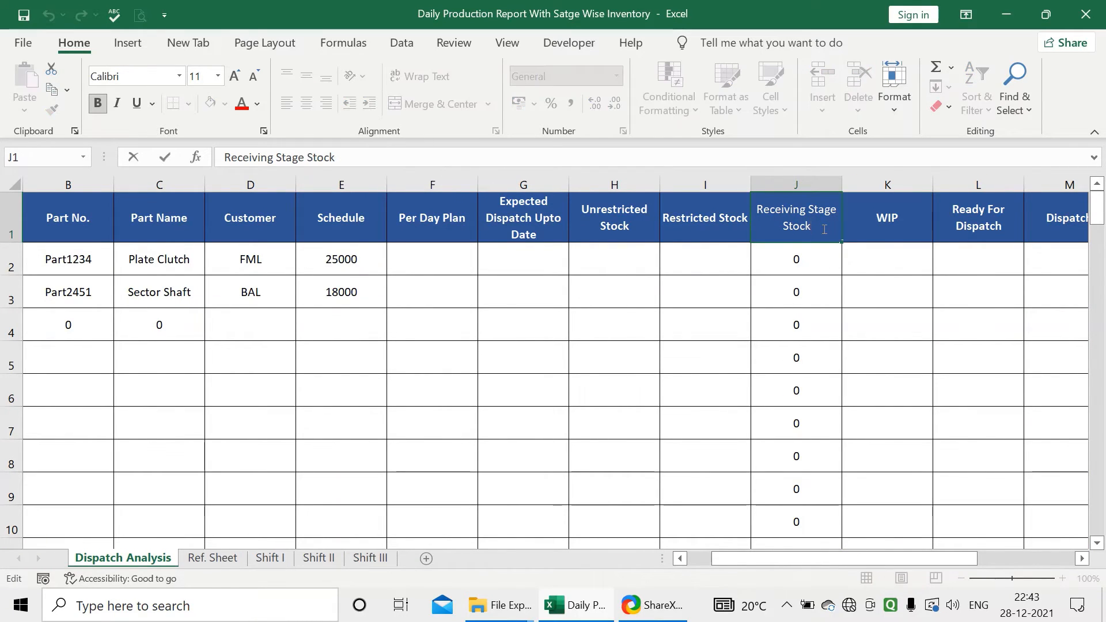
{"action": "key", "text": "BackSpace"}
{"action": "key", "text": "BackSpace"}
{"action": "key", "text": "BackSpace"}
{"action": "key", "text": "BackSpace"}
{"action": "key", "text": "BackSpace"}
{"action": "key", "text": "BackSpace"}
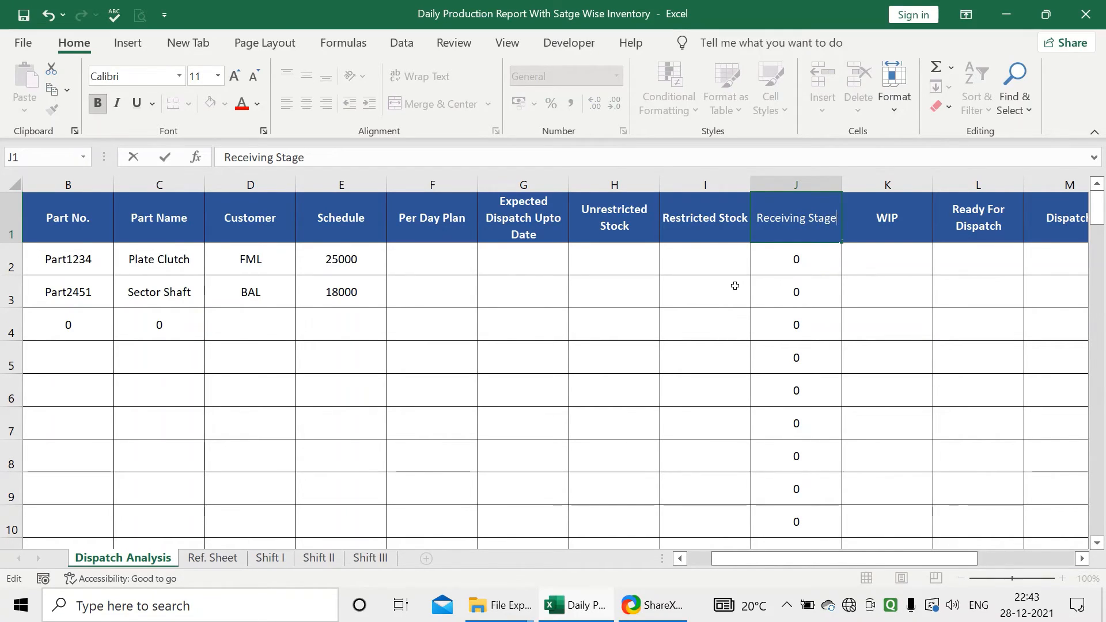
{"action": "key", "text": "Return"}
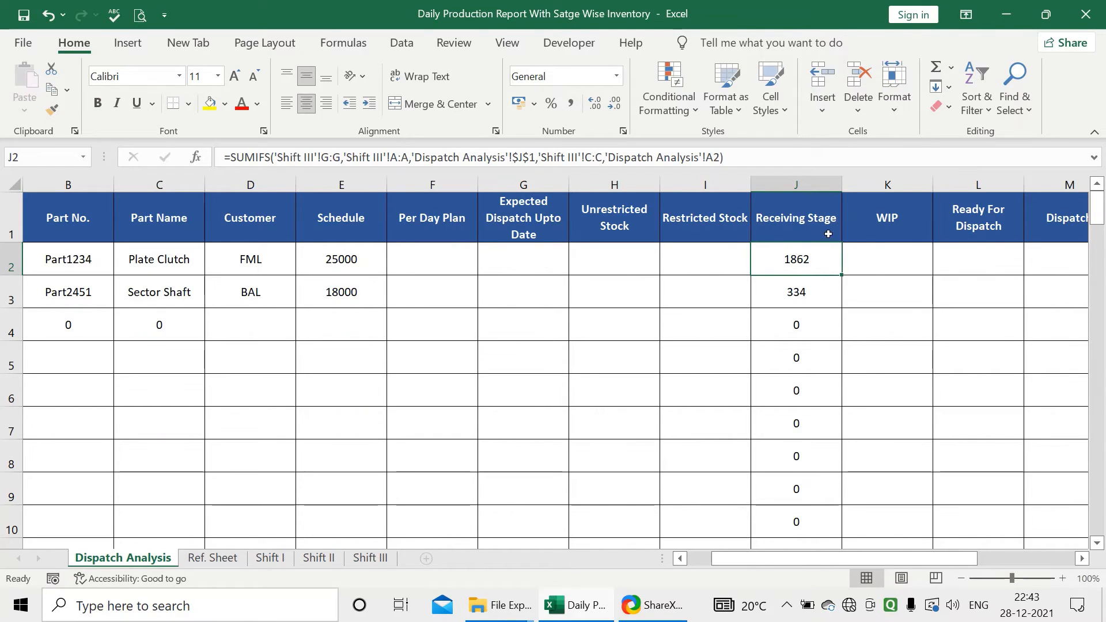
Step: Check the Receiving Stage results and the J2 formula on Dispatch Analysis against the Stock Name labels on Shift III
{"action": "left_click", "coordinate": [808, 299]}
{"action": "left_click", "coordinate": [809, 254]}
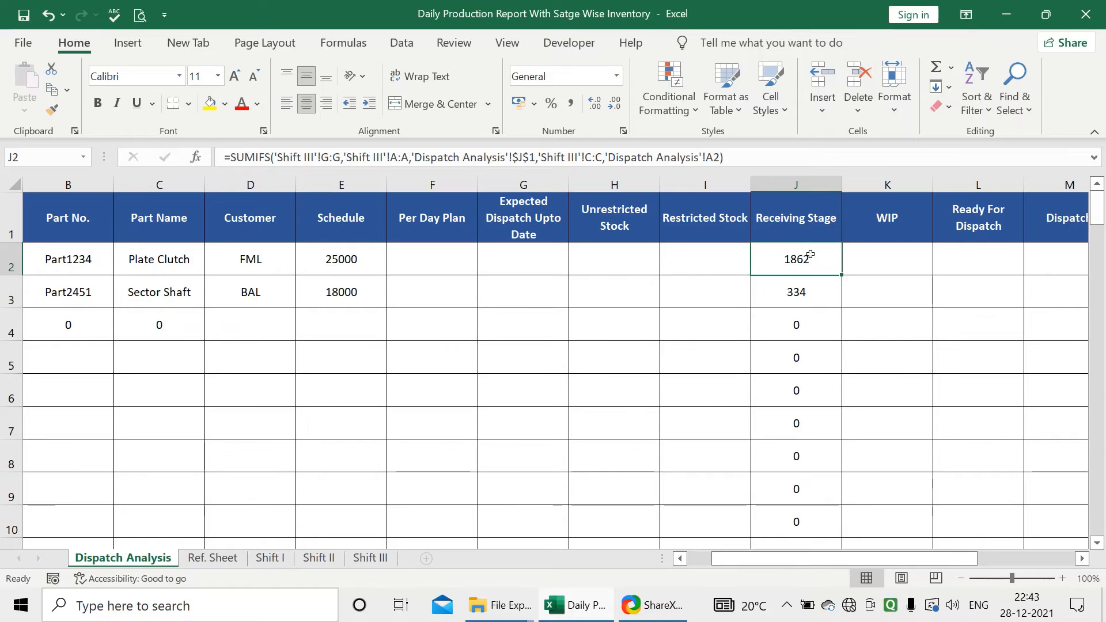
{"action": "left_click", "coordinate": [804, 237]}
{"action": "left_click", "coordinate": [808, 257]}
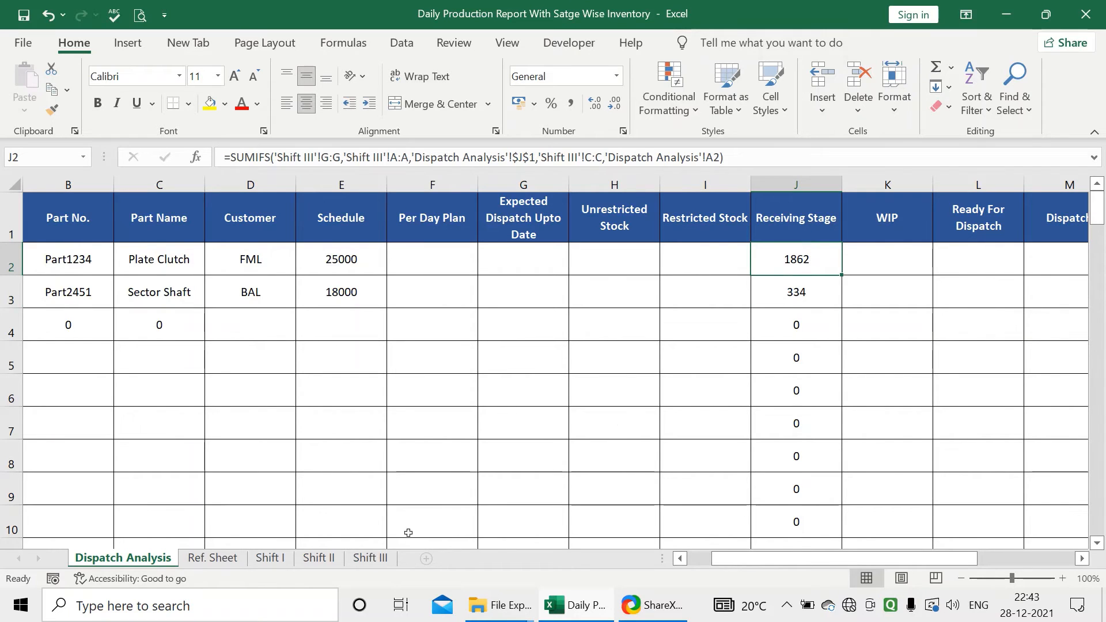
{"action": "left_click", "coordinate": [370, 558]}
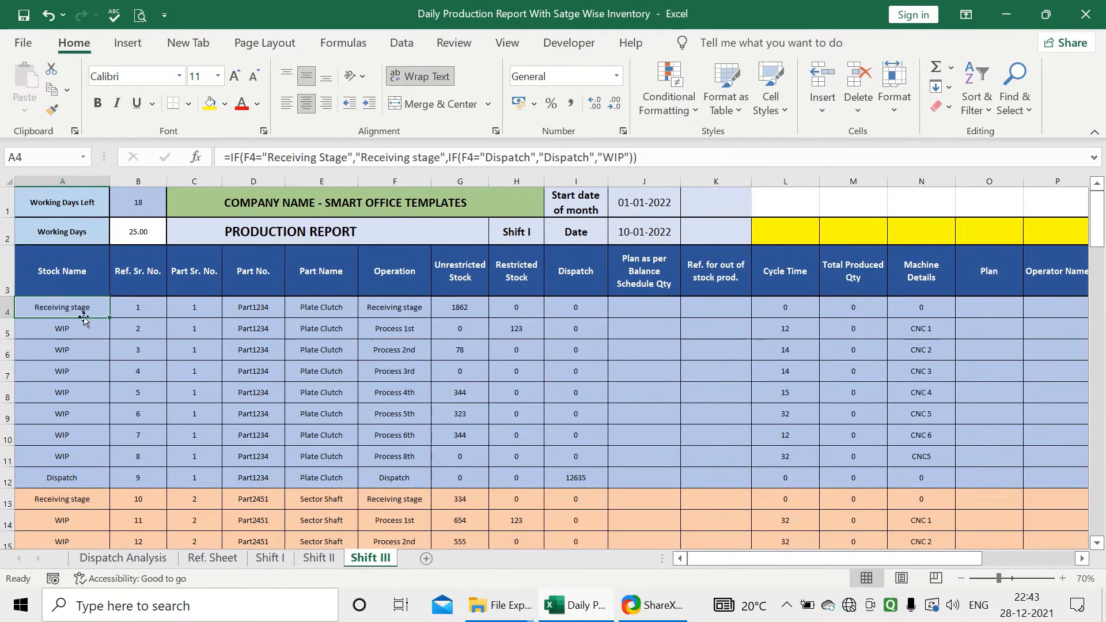
{"action": "left_click_drag", "start_coordinate": [81, 311], "coordinate": [82, 411]}
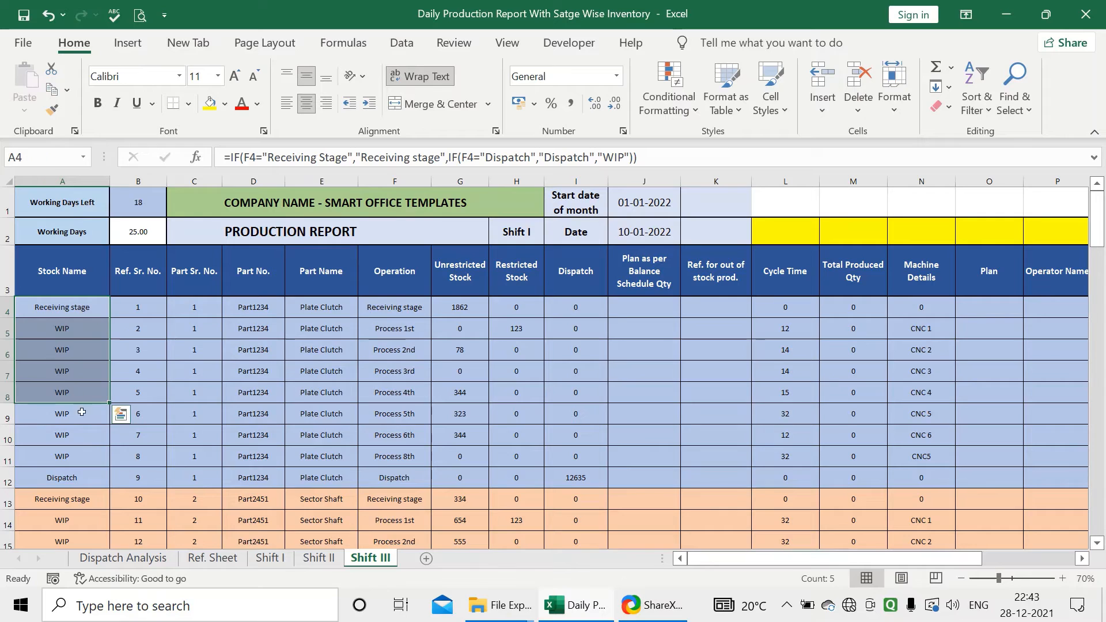
{"action": "left_click", "coordinate": [123, 558]}
{"action": "left_click", "coordinate": [823, 231]}
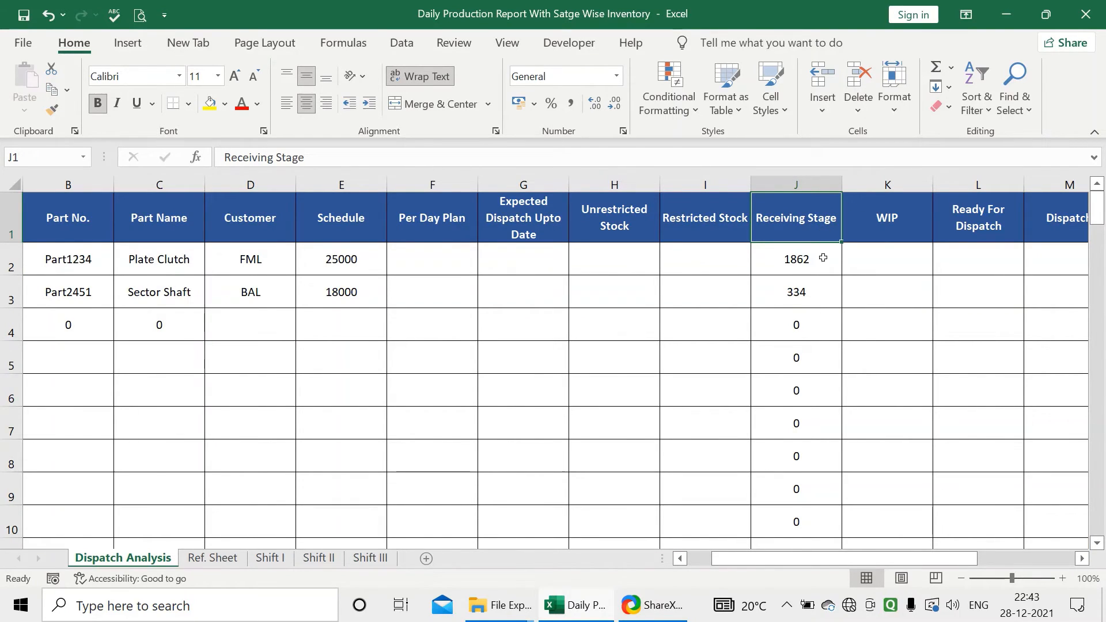
{"action": "left_click", "coordinate": [804, 259]}
{"action": "key", "text": "Up"}
{"action": "left_click", "coordinate": [803, 259]}
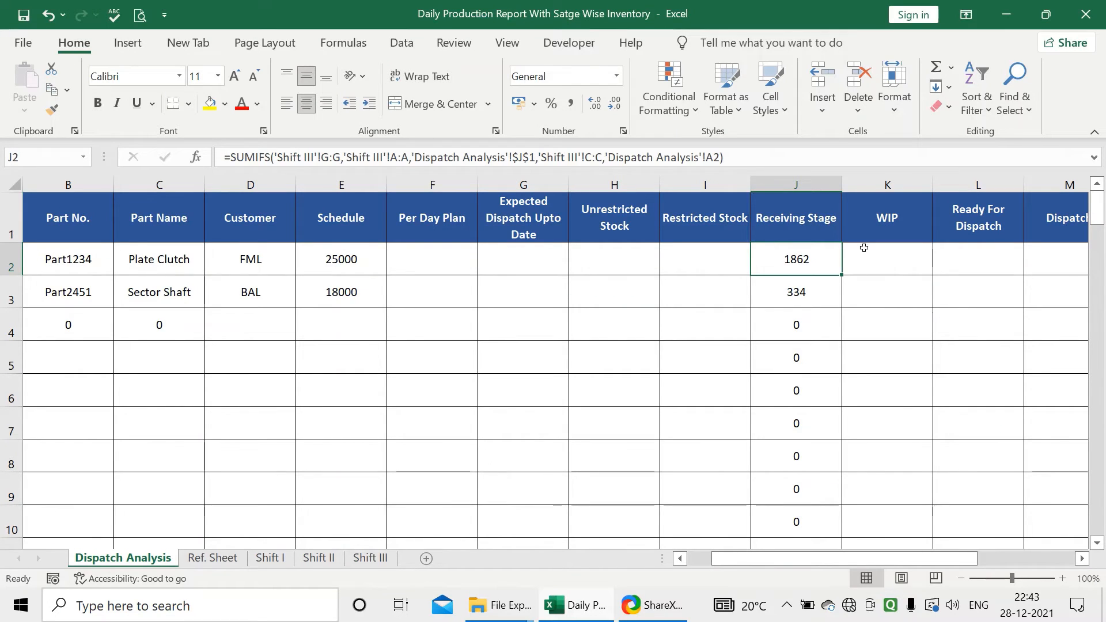
Step: Review the WIP process rows on Shift III and start a SUMIFS formula in Dispatch Analysis K2 with sum range 'Shift III'!G:G
{"action": "left_click", "coordinate": [879, 260]}
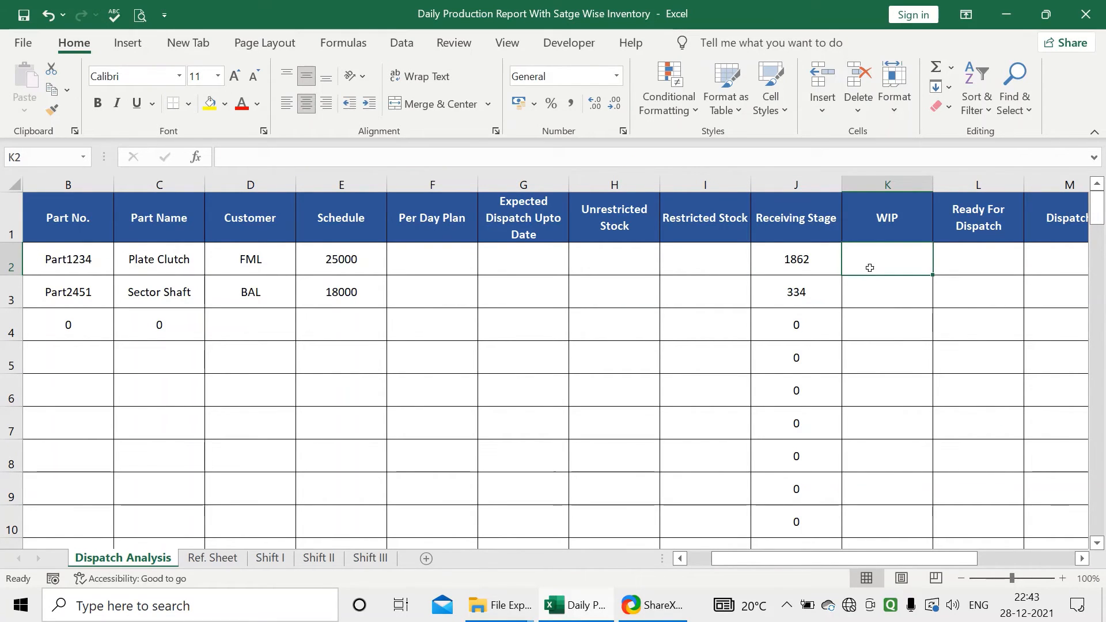
{"action": "left_click", "coordinate": [372, 558]}
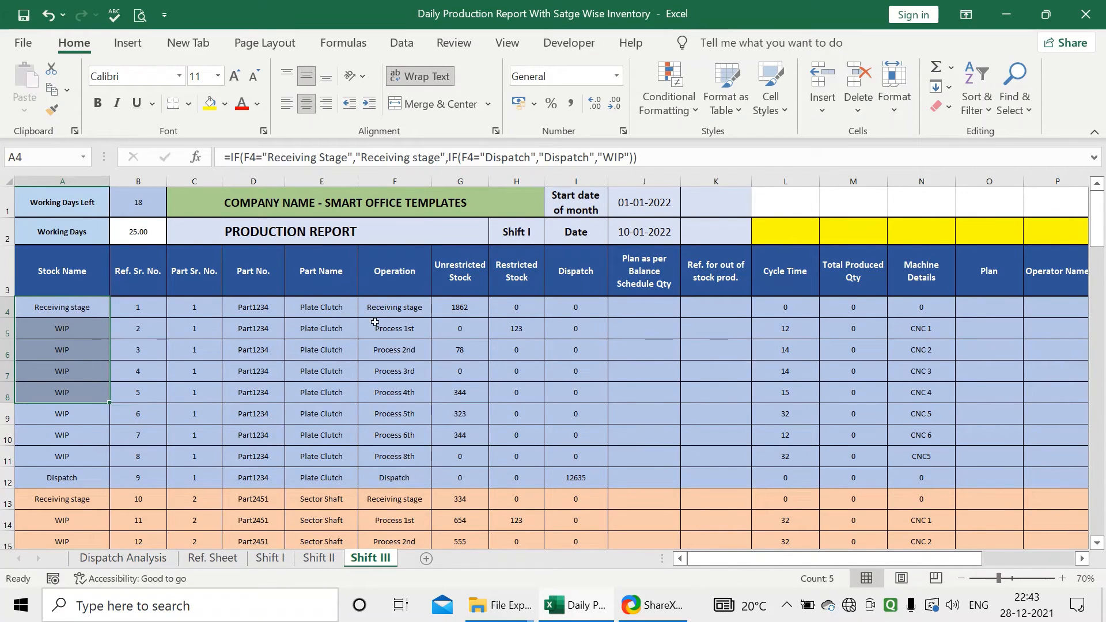
{"action": "left_click_drag", "start_coordinate": [373, 328], "coordinate": [375, 436]}
{"action": "left_click_drag", "start_coordinate": [66, 325], "coordinate": [43, 439]}
{"action": "left_click", "coordinate": [122, 558]}
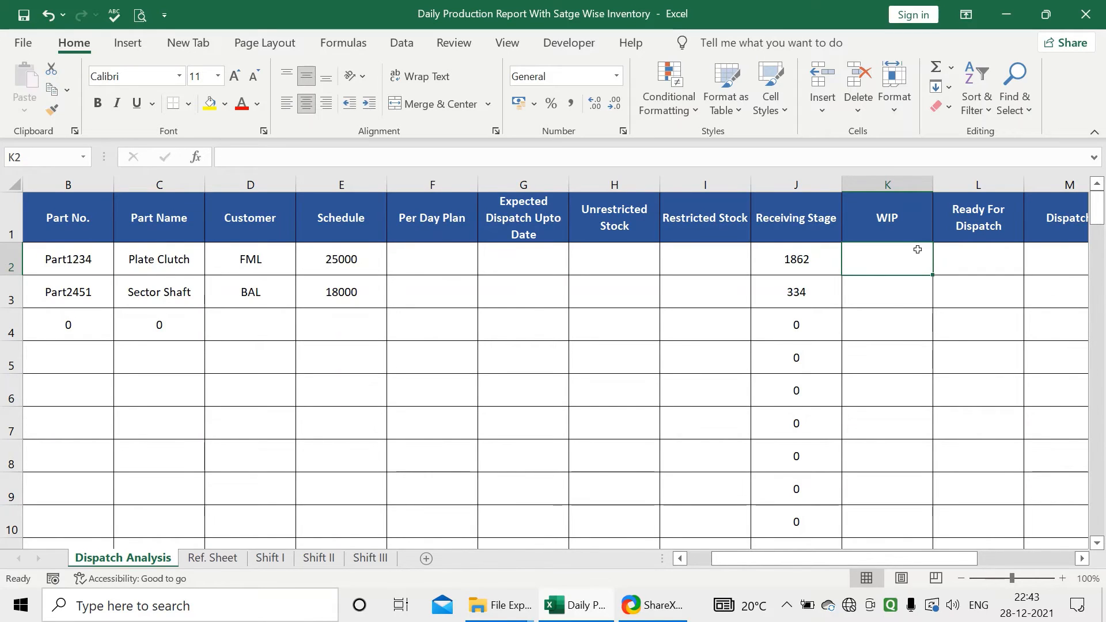
{"action": "type", "text": "=S"}
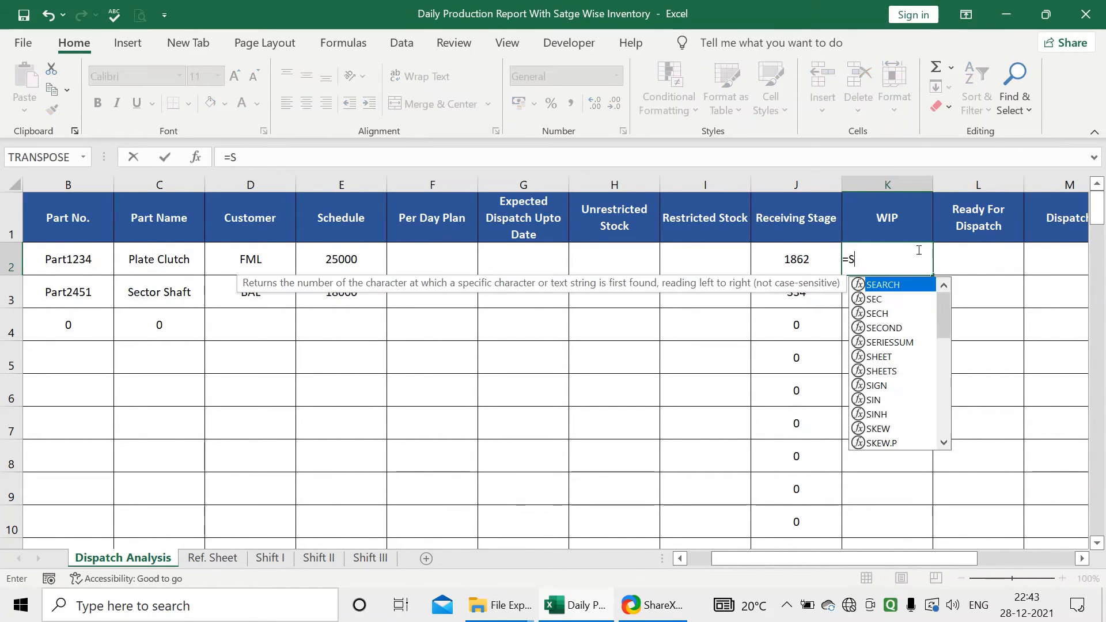
{"action": "type", "text": "UM"}
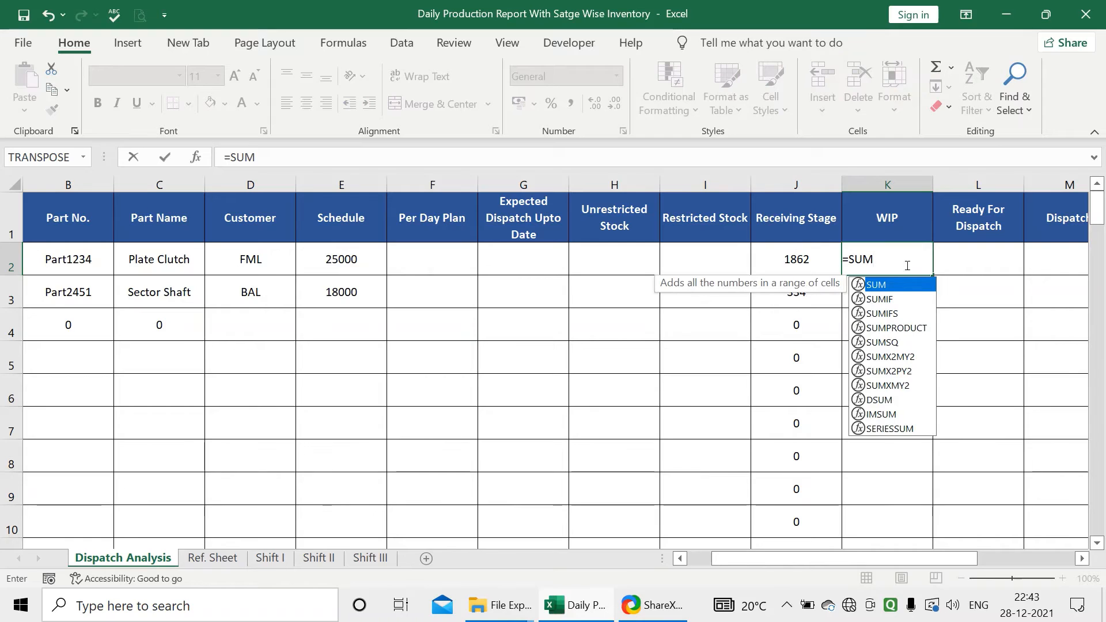
{"action": "left_click", "coordinate": [901, 314]}
{"action": "double_click", "coordinate": [896, 311]}
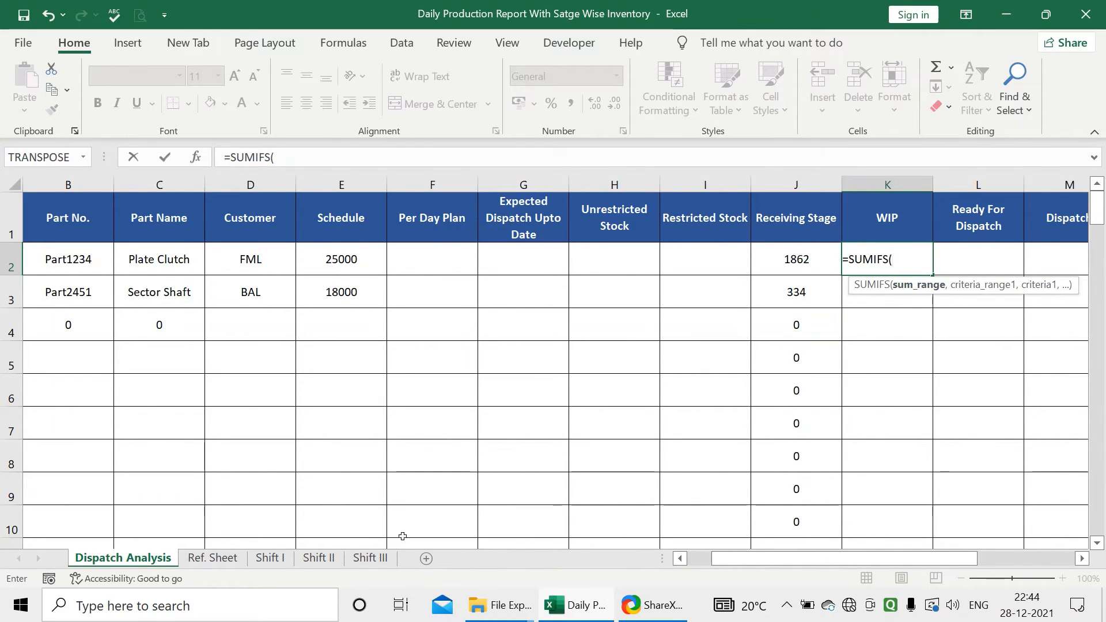
{"action": "left_click", "coordinate": [371, 558]}
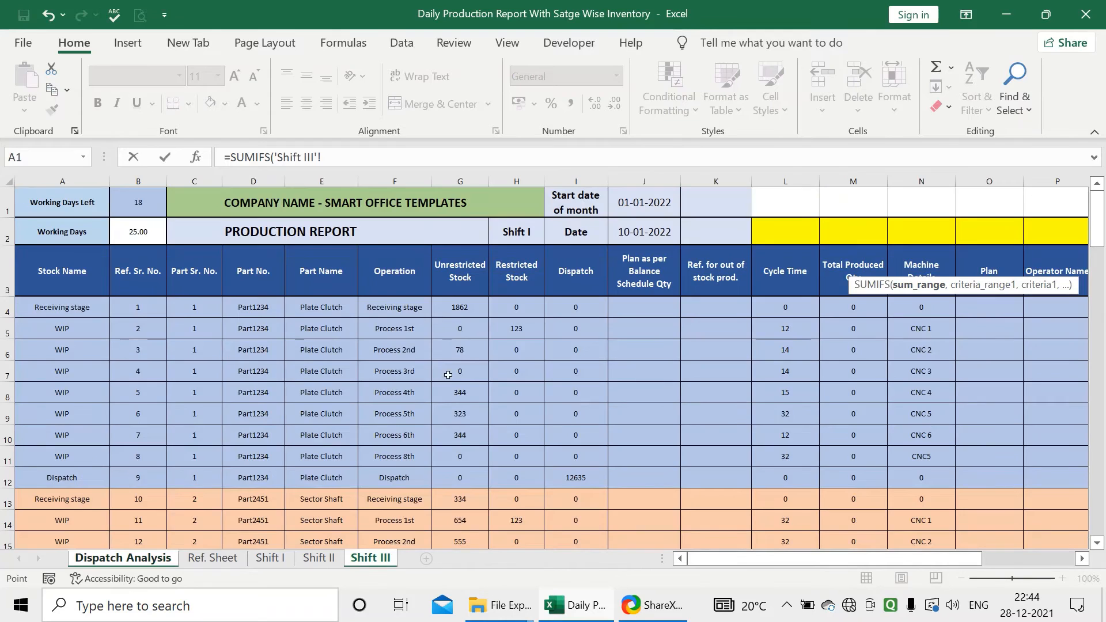
{"action": "left_click", "coordinate": [469, 182]}
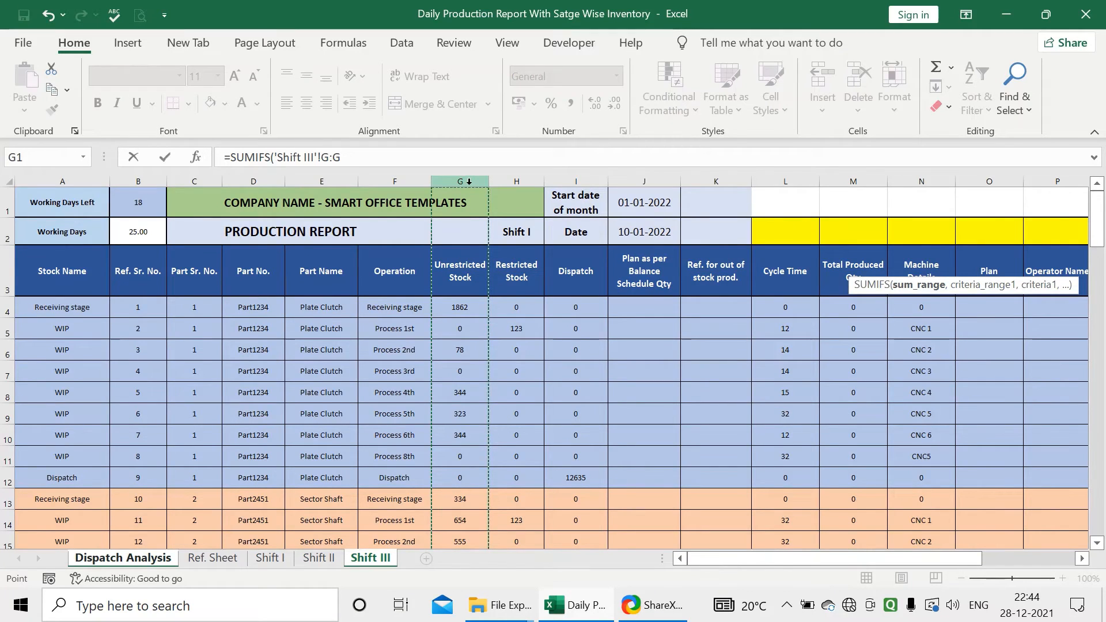
Step: Add the first SUMIFS criterion, matching the Stock Name column 'Shift III'!A:A to the WIP header as absolute $K$1 on Dispatch Analysis
{"action": "type", "text": ","}
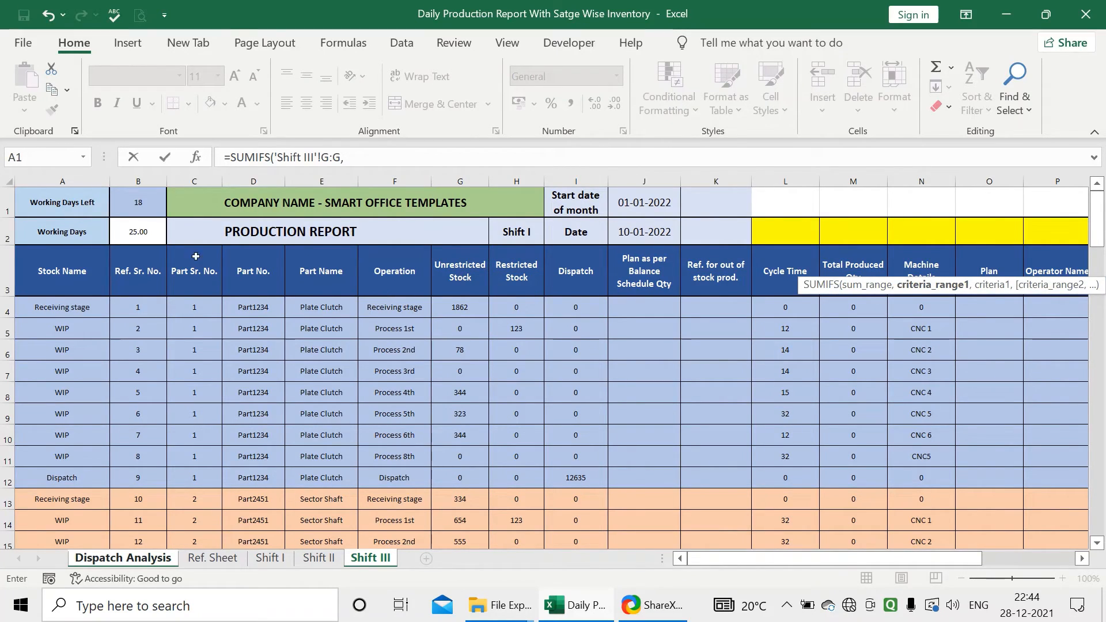
{"action": "left_click", "coordinate": [75, 182]}
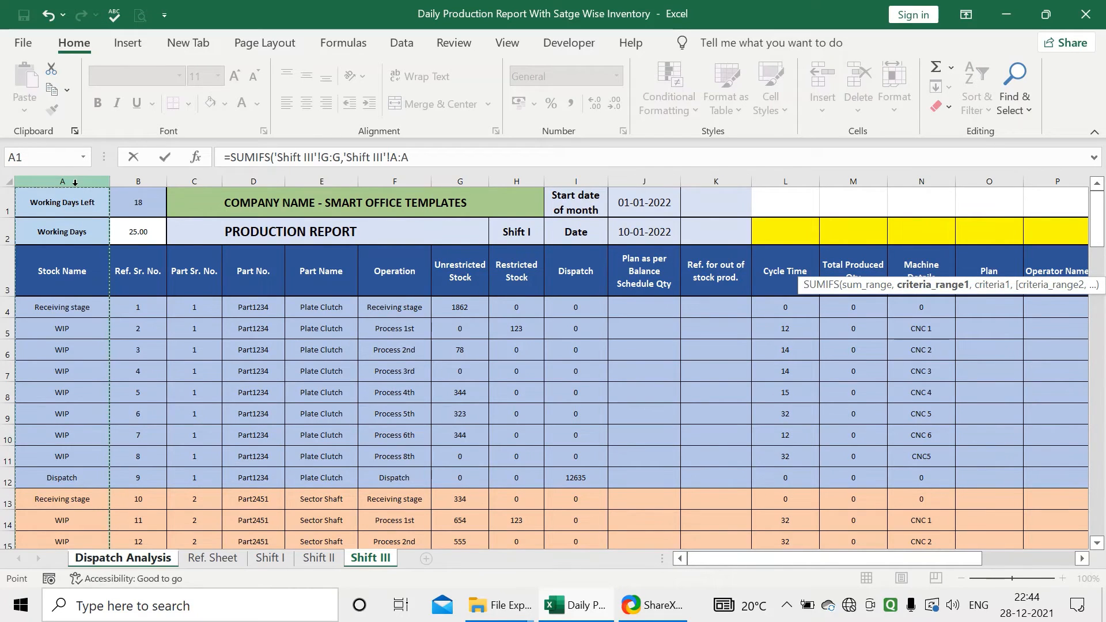
{"action": "type", "text": ","}
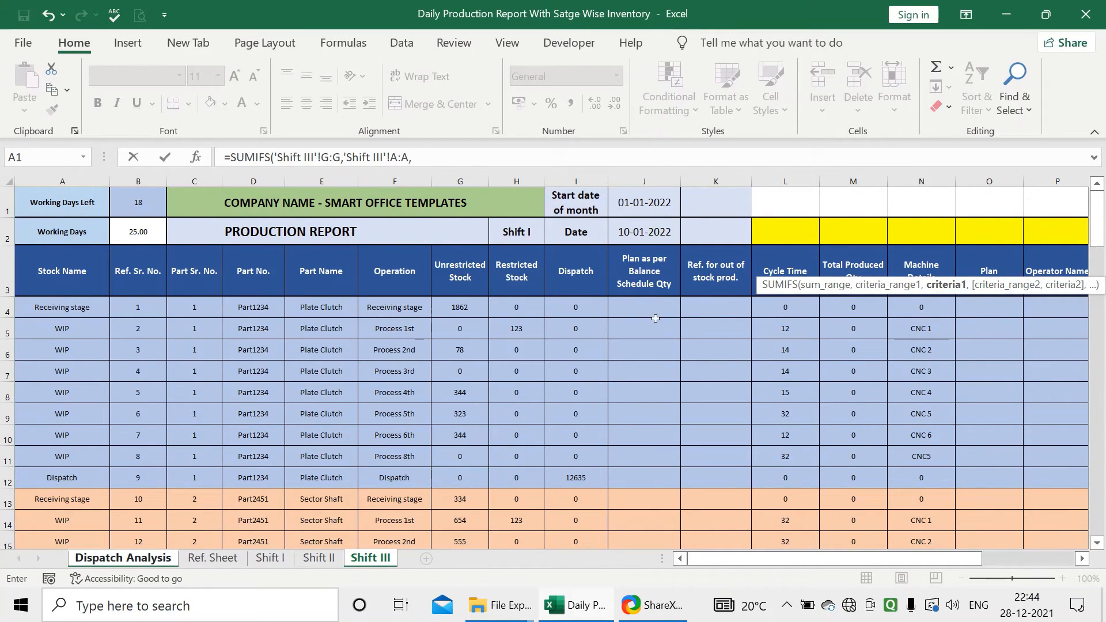
{"action": "left_click", "coordinate": [372, 557]}
{"action": "left_click", "coordinate": [142, 558]}
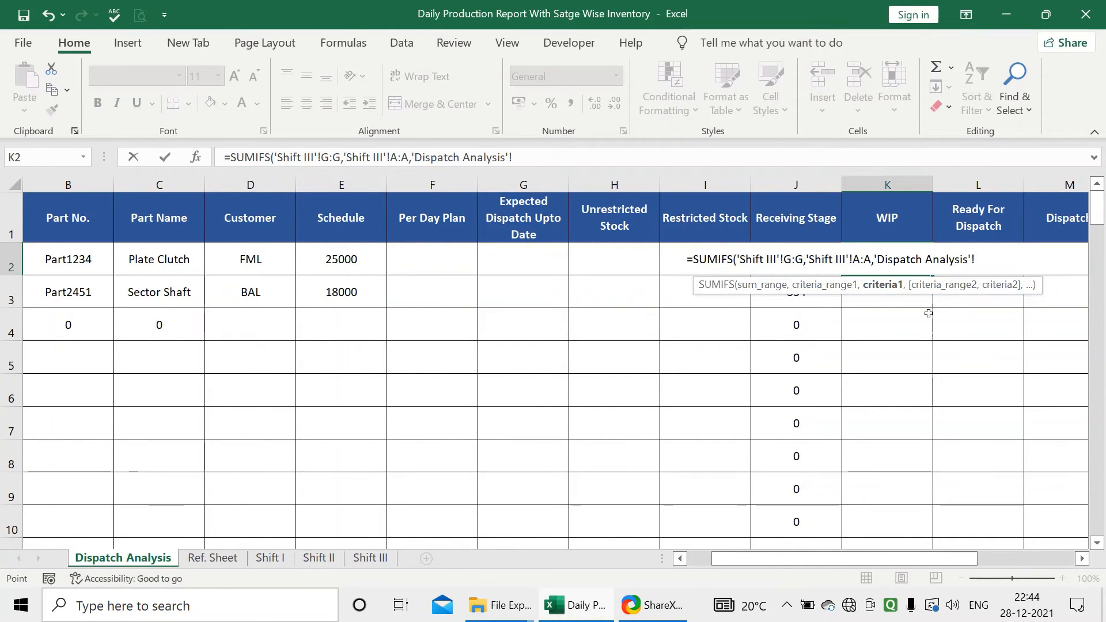
{"action": "left_click", "coordinate": [892, 217]}
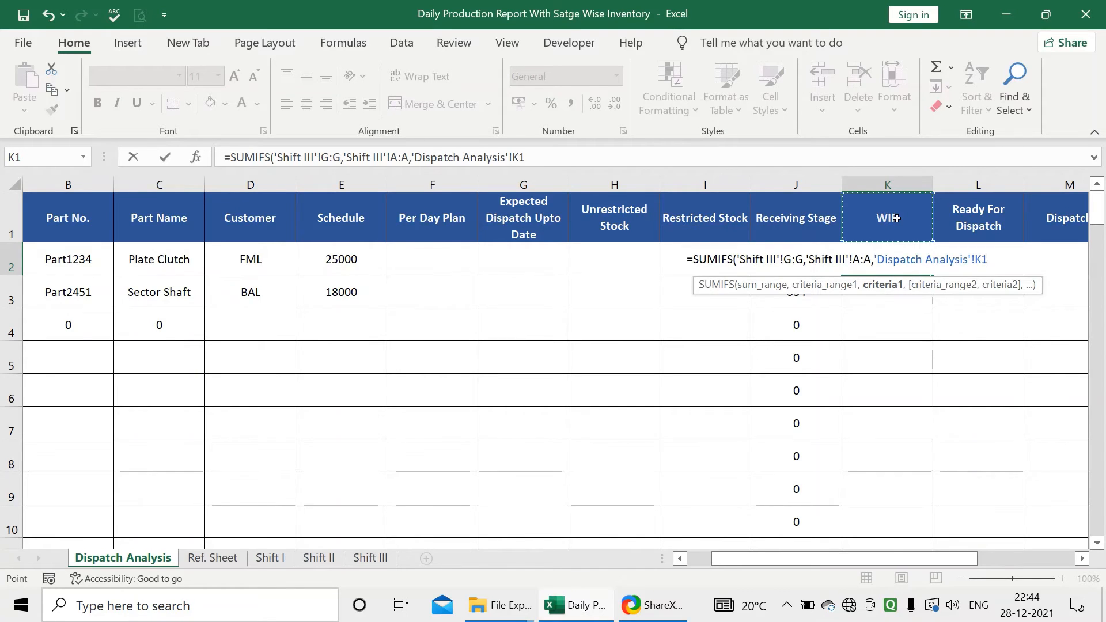
{"action": "key", "text": "F4"}
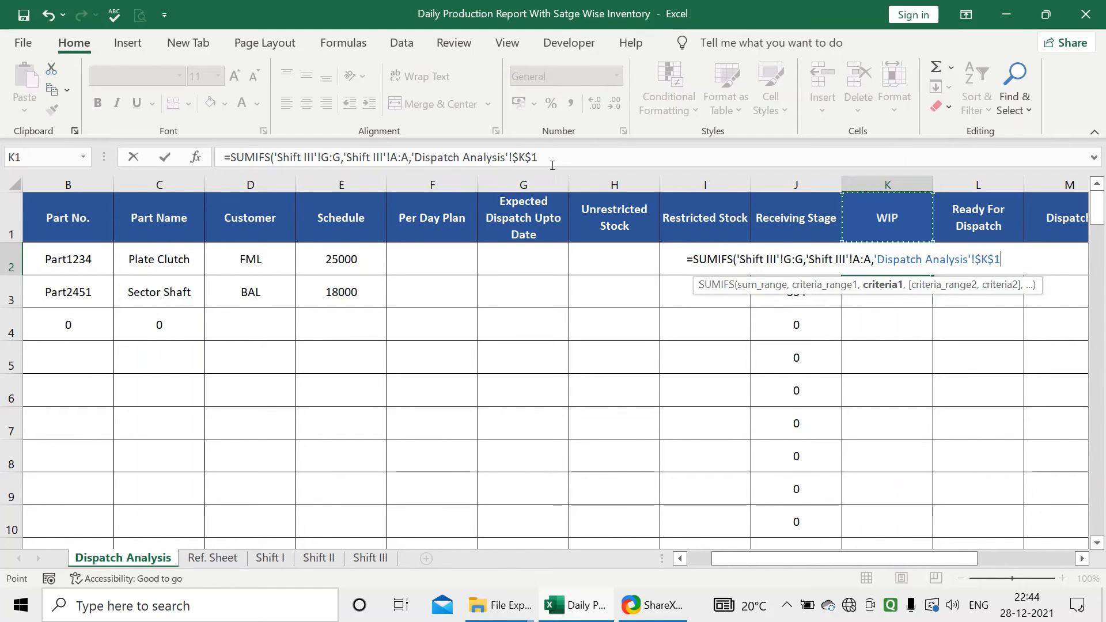
Step: Add the second criterion, matching 'Shift III'!C:C to cell A2 on Dispatch Analysis, and enter the formula in K2
{"action": "left_click", "coordinate": [553, 158]}
{"action": "type", "text": ","}
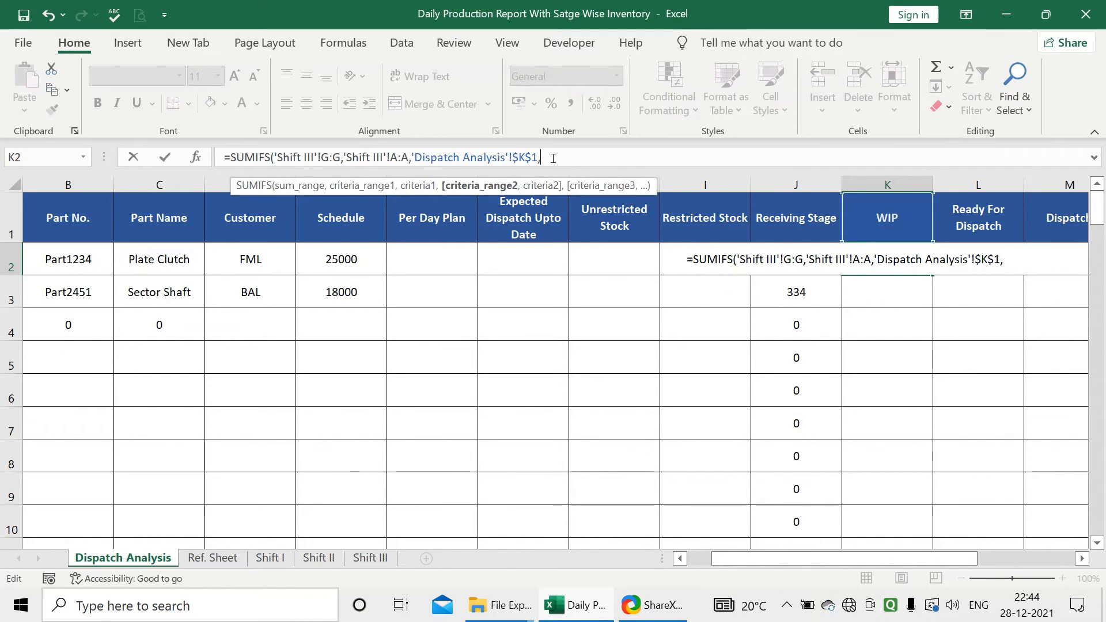
{"action": "left_click", "coordinate": [368, 558]}
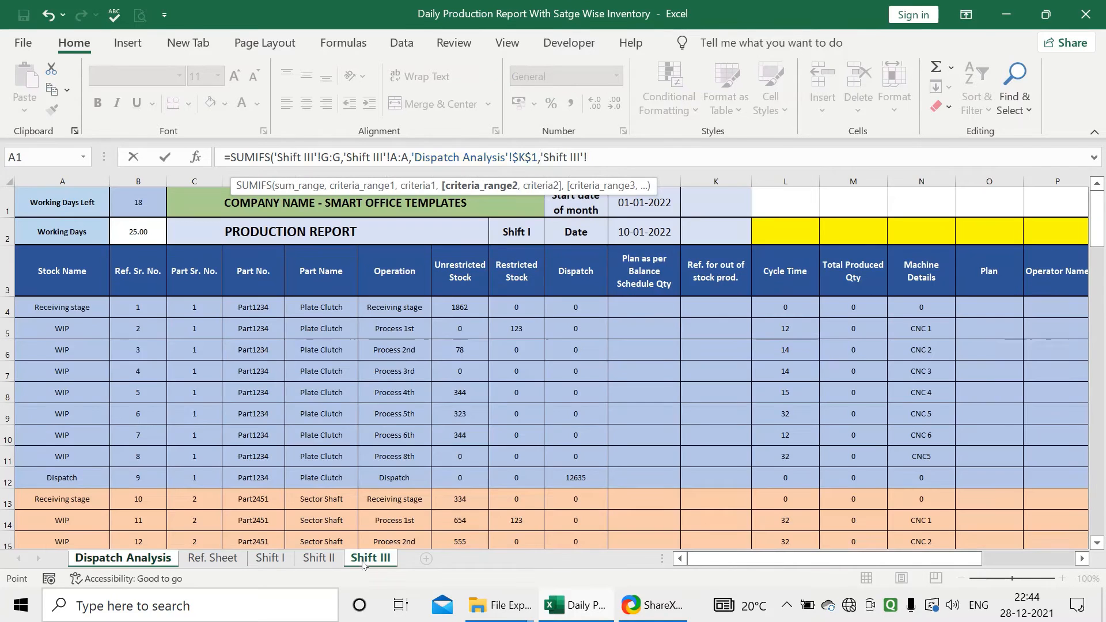
{"action": "left_click", "coordinate": [205, 180]}
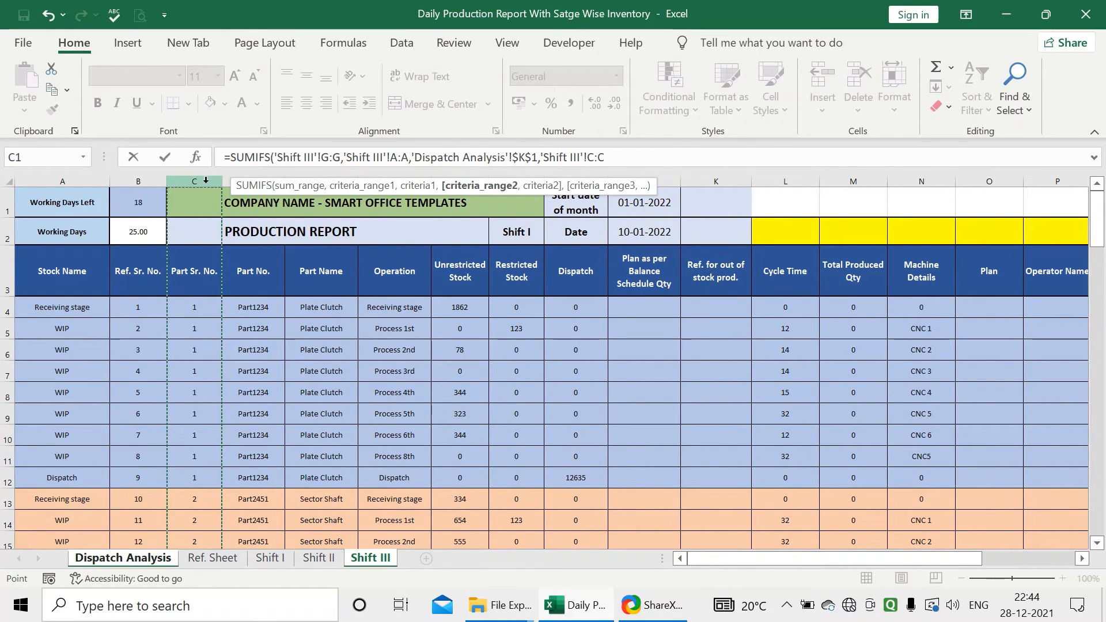
{"action": "type", "text": ","}
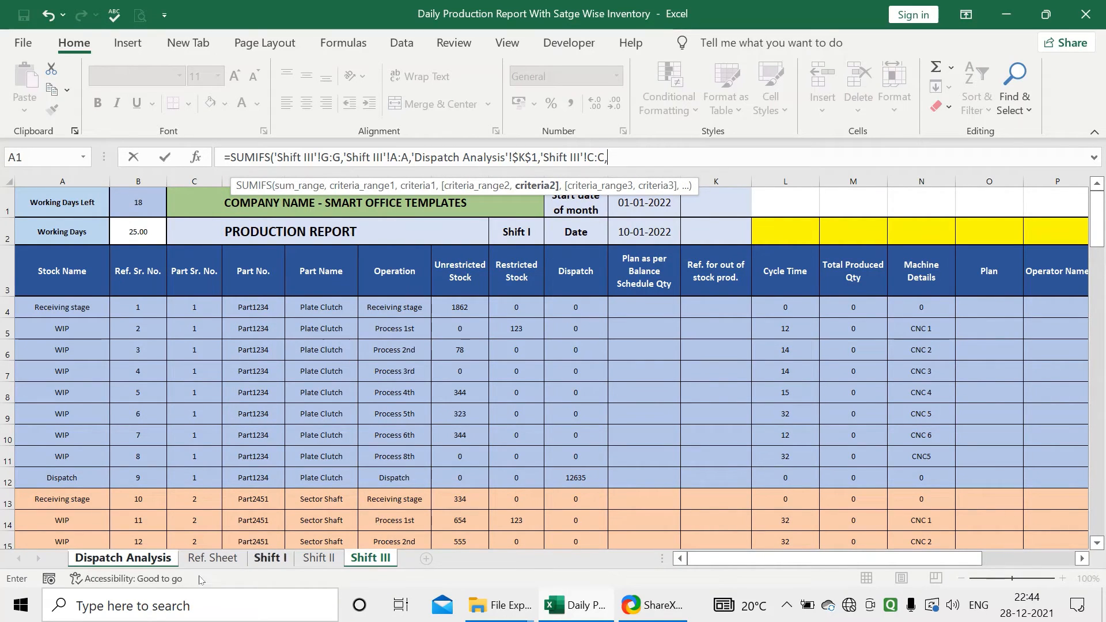
{"action": "left_click", "coordinate": [166, 558]}
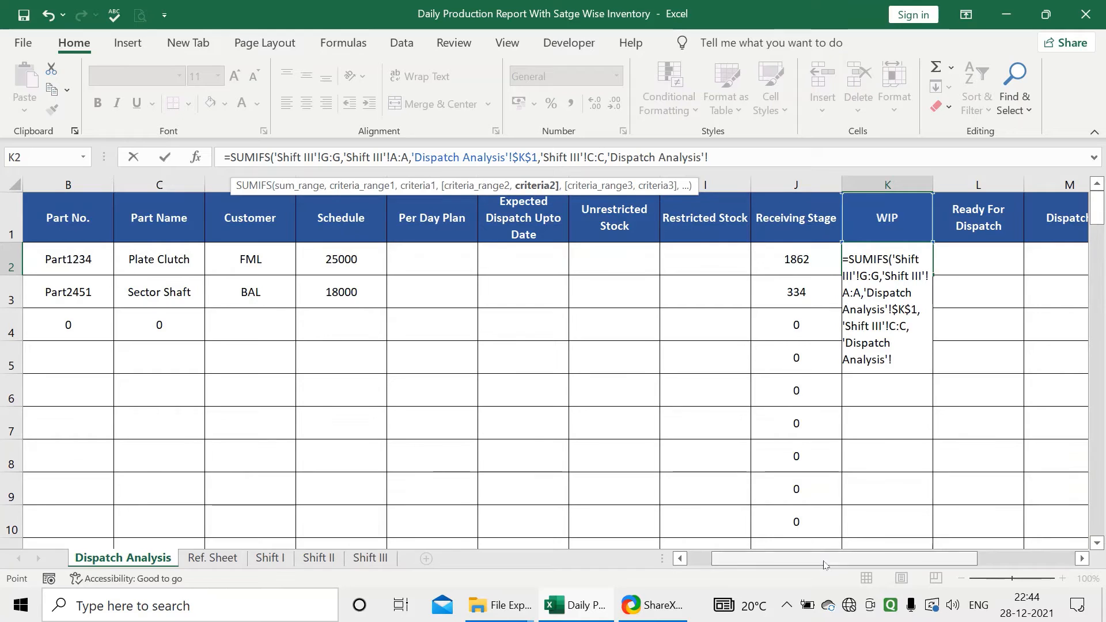
{"action": "left_click_drag", "start_coordinate": [841, 558], "coordinate": [817, 558]}
{"action": "left_click", "coordinate": [68, 270]}
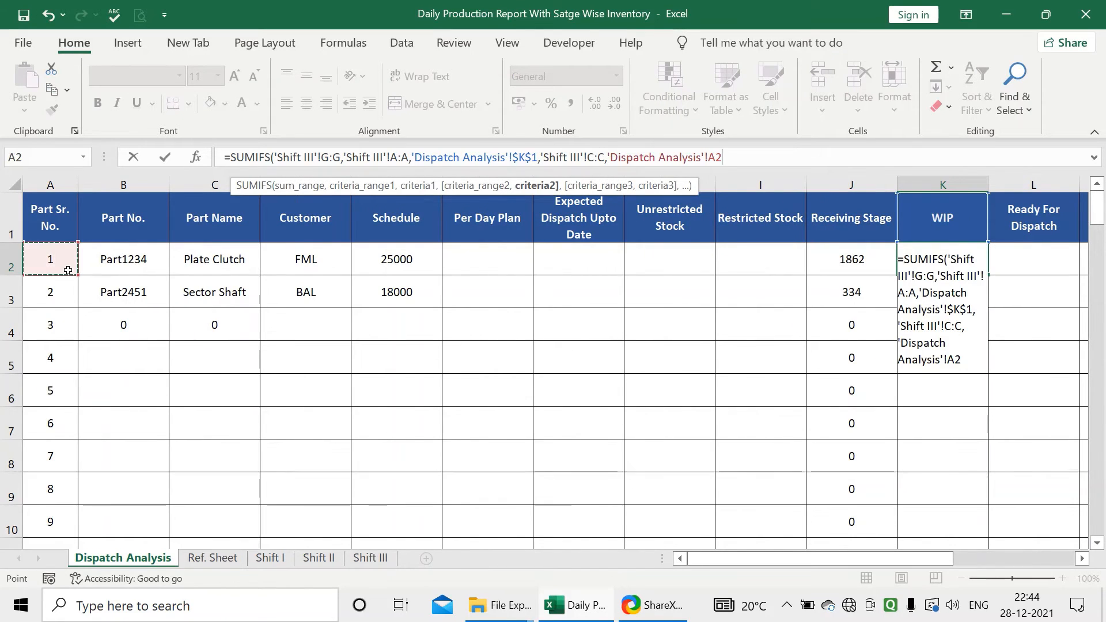
{"action": "key", "text": "Return"}
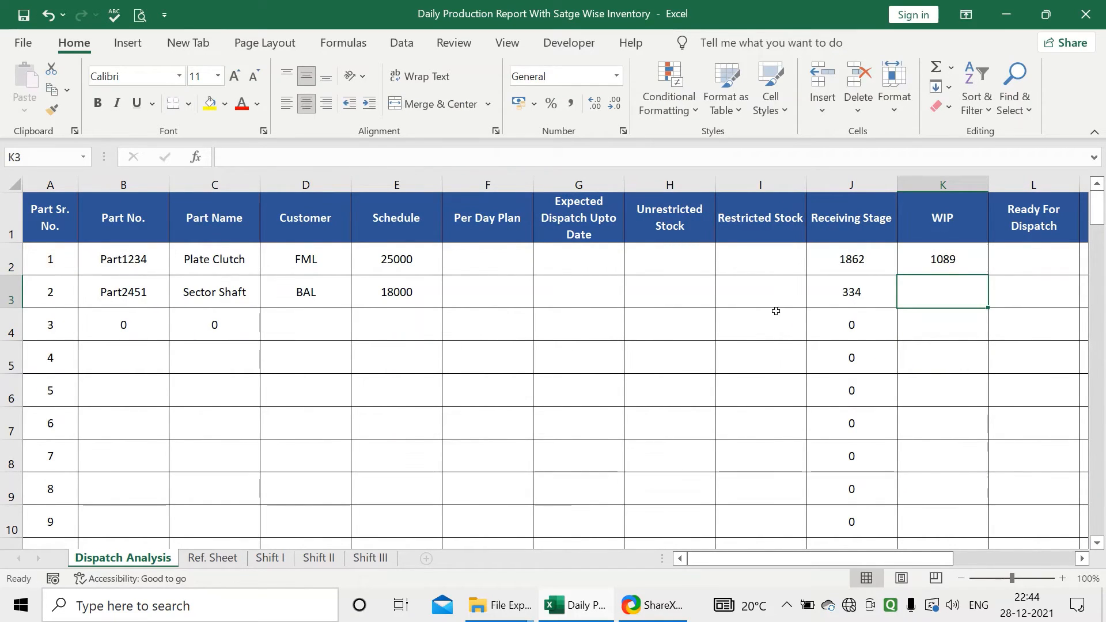
Step: Fill the K2 SUMIFS formula down the WIP column and select L2 under Ready For Dispatch
{"action": "left_click", "coordinate": [961, 251]}
{"action": "double_click", "coordinate": [987, 274]}
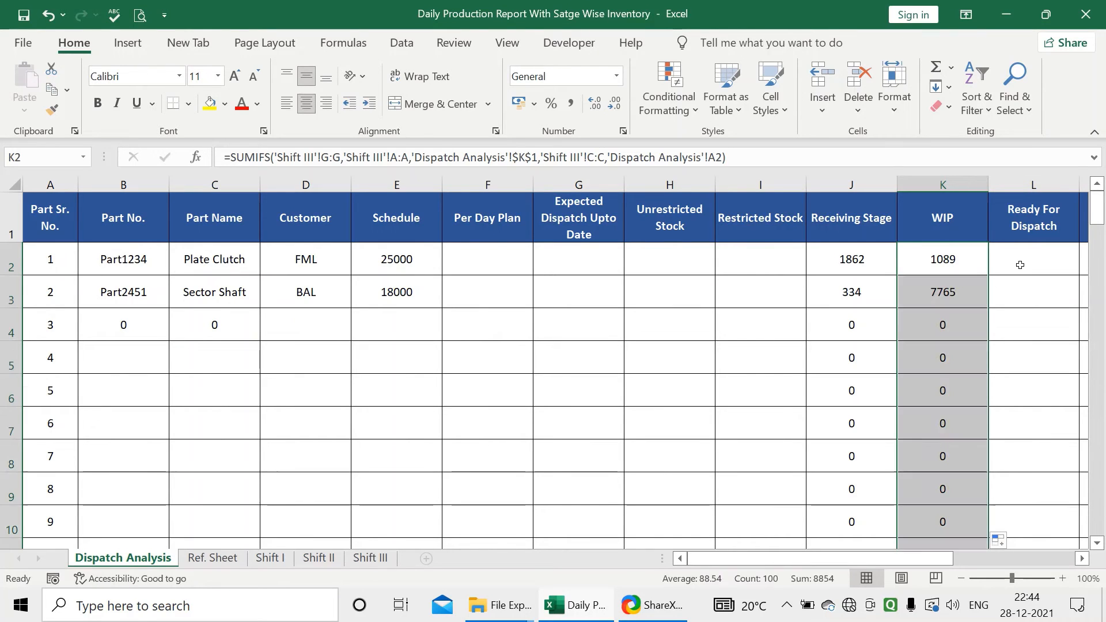
{"action": "left_click", "coordinate": [1058, 258]}
{"action": "left_click_drag", "start_coordinate": [939, 558], "coordinate": [1011, 568]}
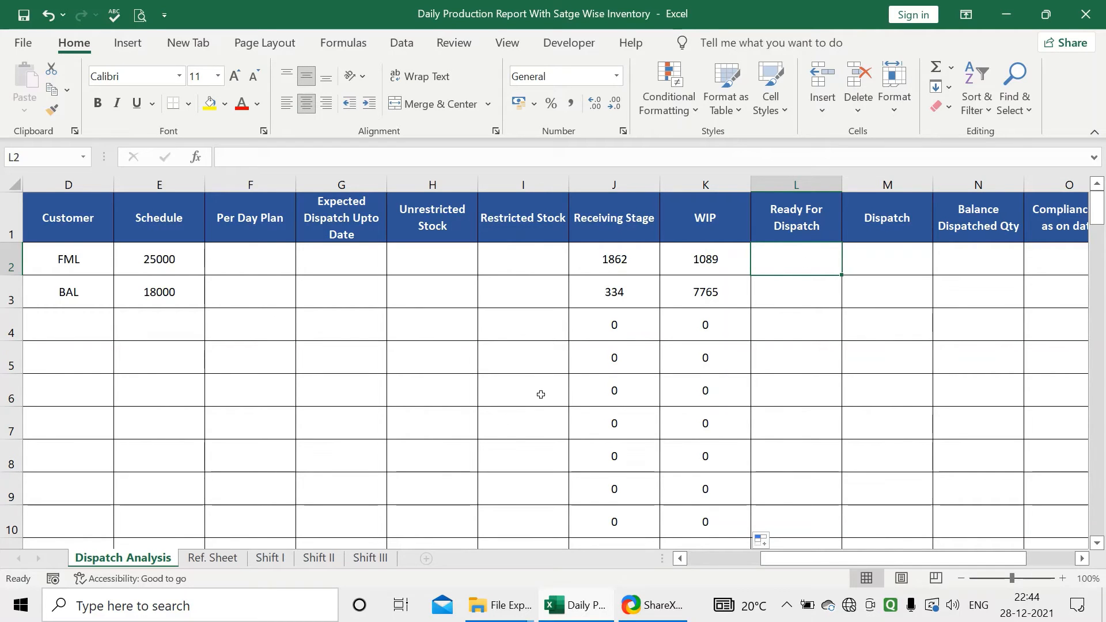
Step: Compare the Stock Name labels with the Operation entries for Part1234 on Shift III, focusing on the last process row before Dispatch
{"action": "left_click", "coordinate": [370, 558]}
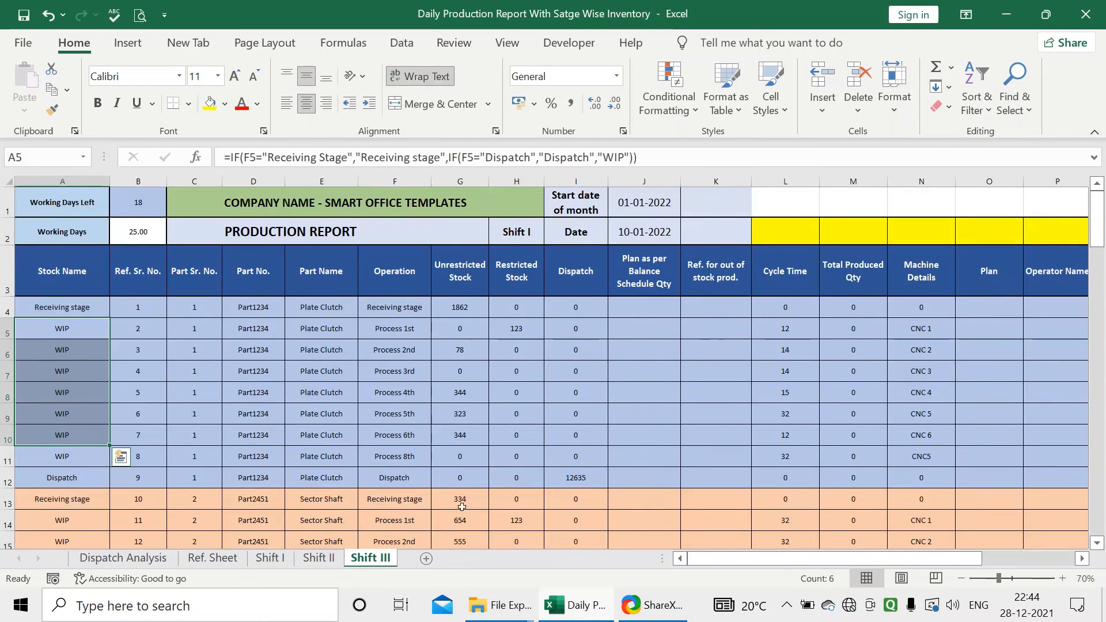
{"action": "left_click", "coordinate": [66, 426]}
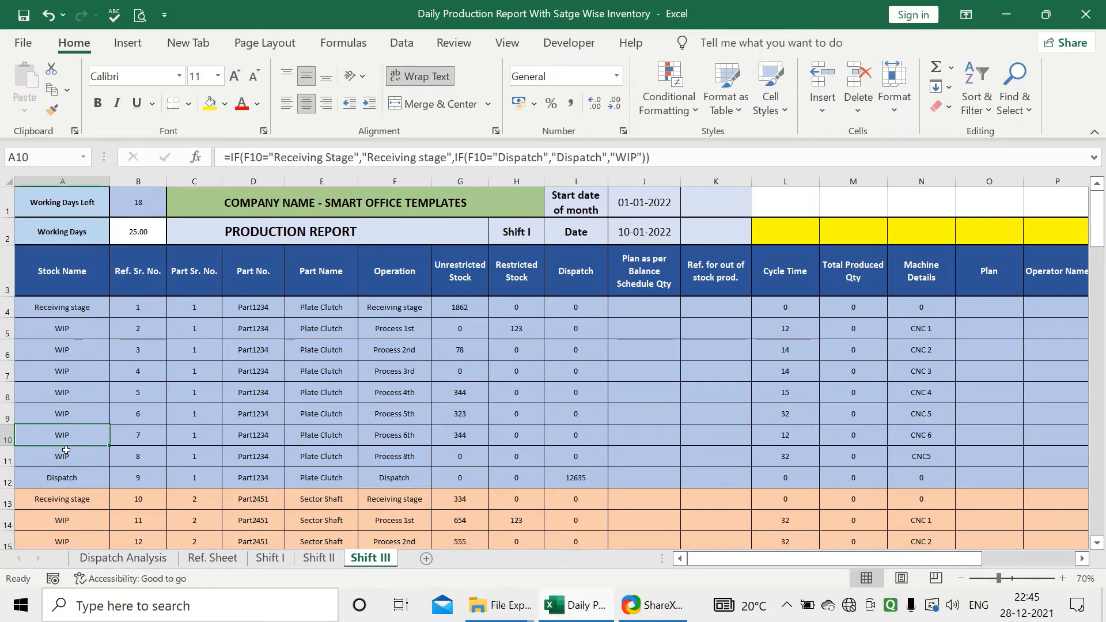
{"action": "left_click", "coordinate": [68, 456]}
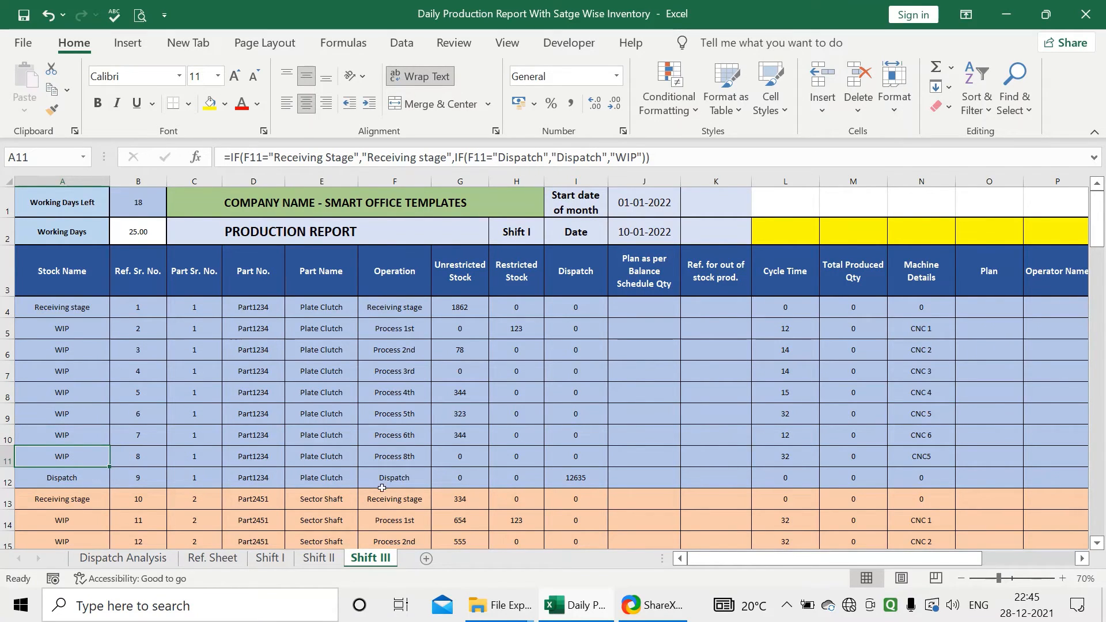
{"action": "left_click_drag", "start_coordinate": [409, 308], "coordinate": [411, 457]}
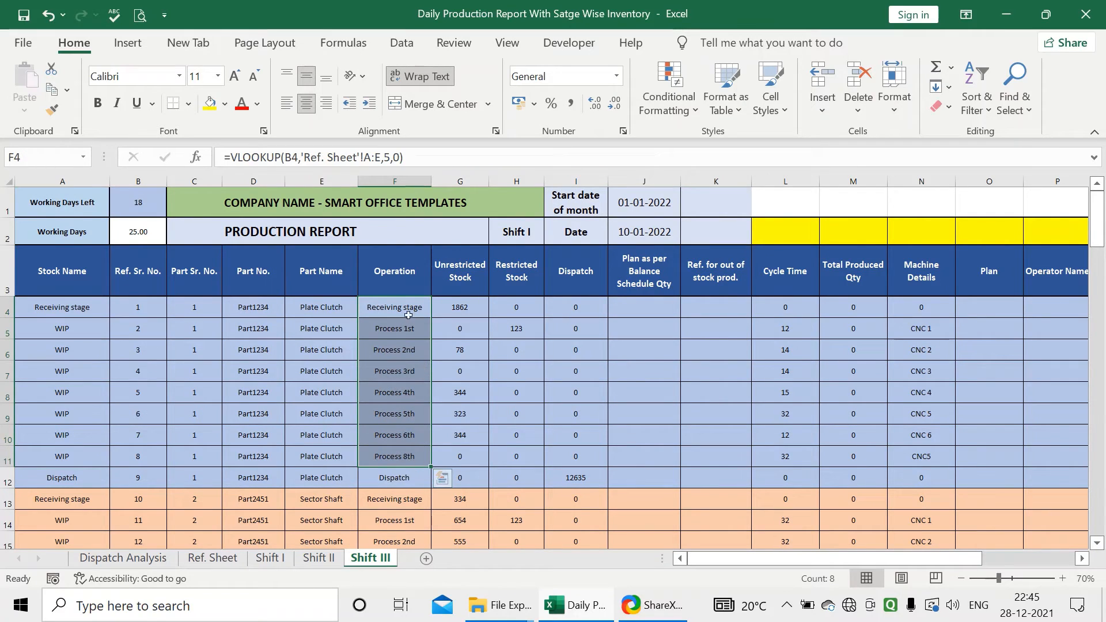
{"action": "left_click_drag", "start_coordinate": [406, 310], "coordinate": [407, 461]}
{"action": "left_click", "coordinate": [459, 459]}
{"action": "left_click", "coordinate": [453, 474]}
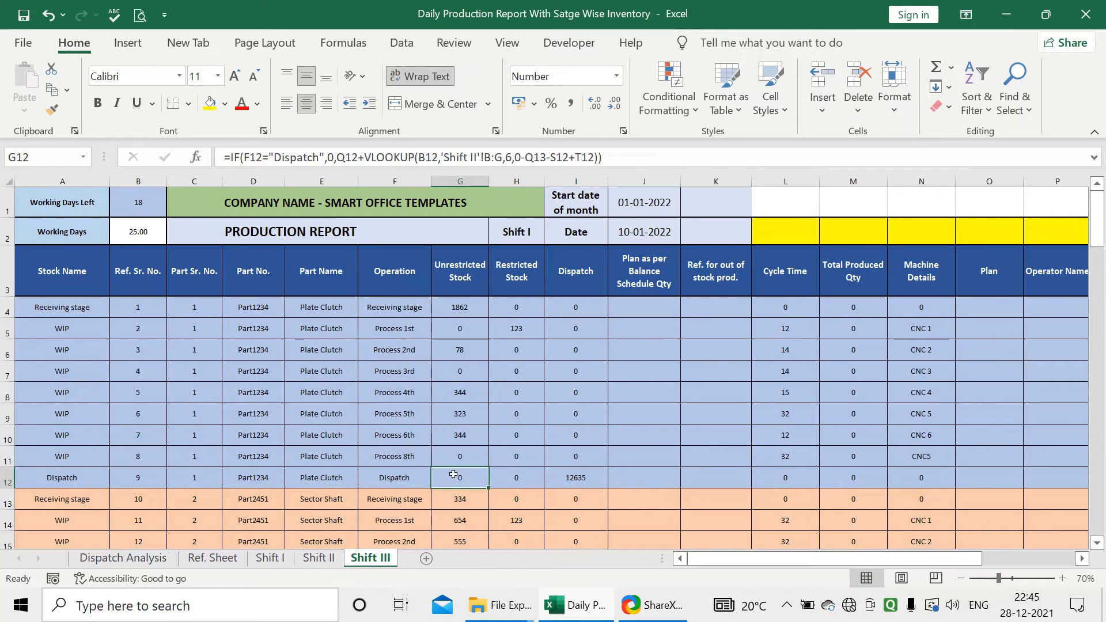
{"action": "left_click", "coordinate": [411, 480]}
{"action": "left_click", "coordinate": [441, 480]}
{"action": "left_click", "coordinate": [410, 471]}
{"action": "left_click", "coordinate": [401, 457]}
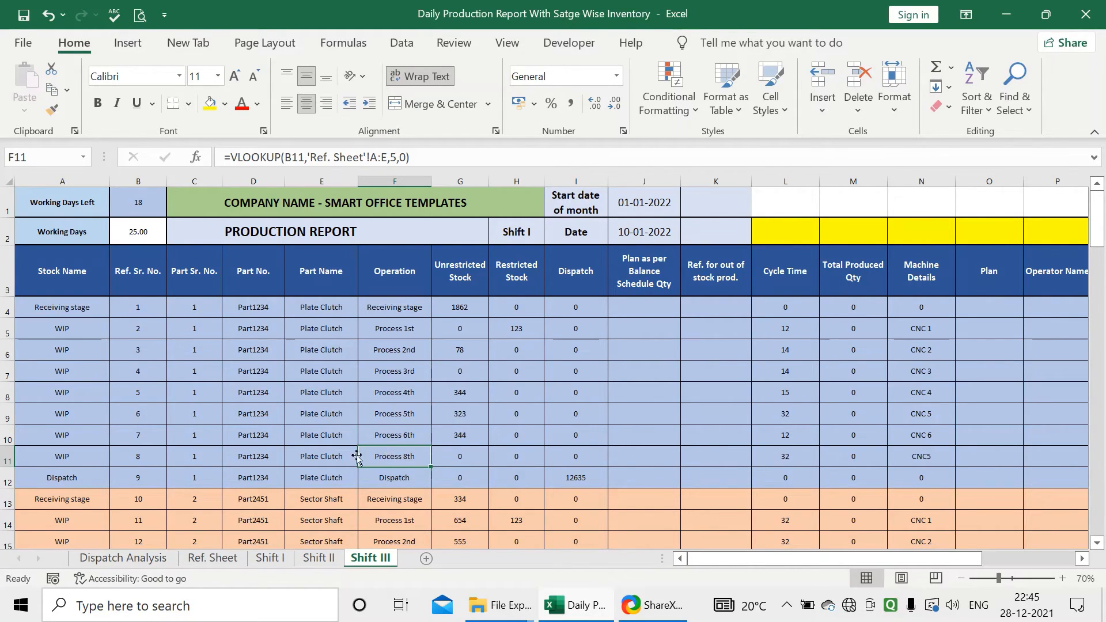
Step: Edit the Stock Name formula in Shift III A4, replacing the final "WIP" argument and closing brackets with another nested IF
{"action": "left_click", "coordinate": [64, 308]}
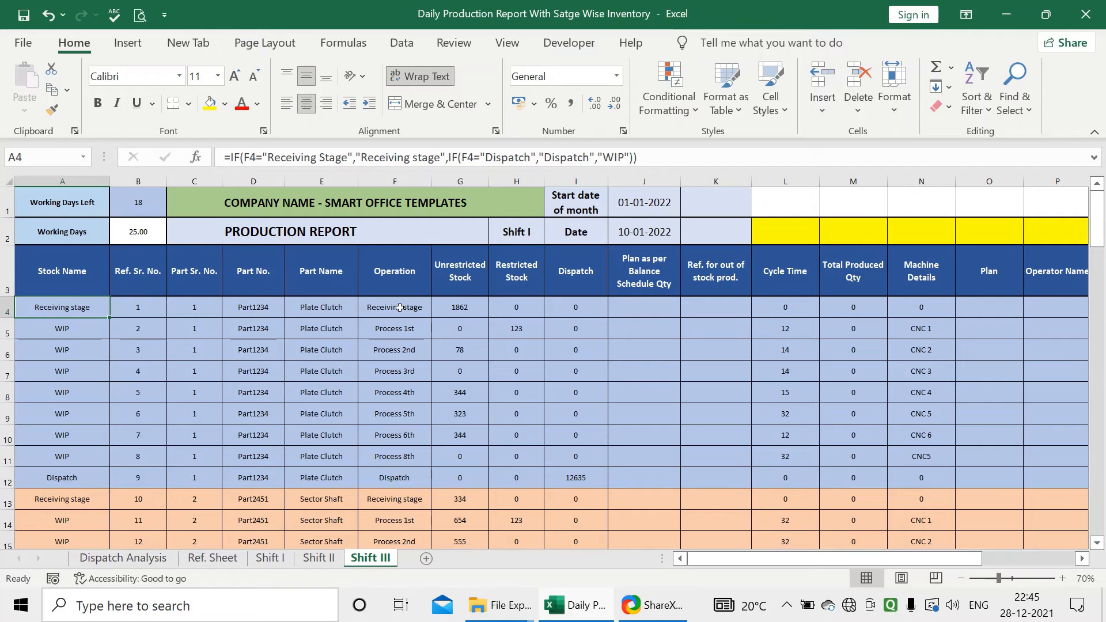
{"action": "left_click", "coordinate": [646, 158]}
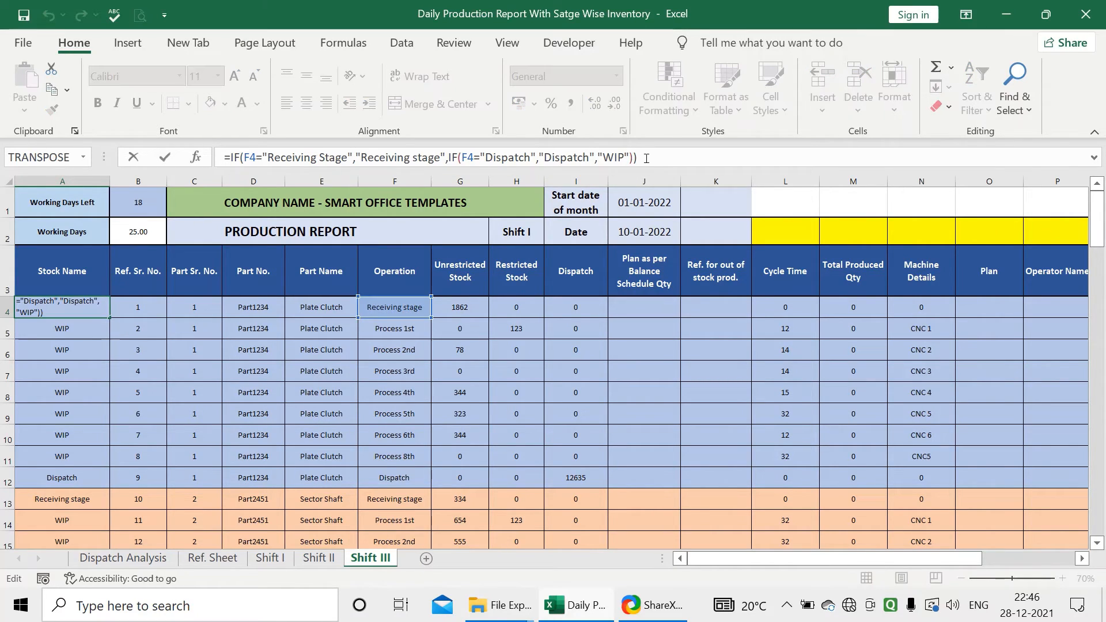
{"action": "key", "text": "BackSpace"}
{"action": "key", "text": "BackSpace"}
{"action": "key", "text": "BackSpace"}
{"action": "key", "text": "BackSpace"}
{"action": "key", "text": "BackSpace"}
{"action": "key", "text": "BackSpace"}
{"action": "key", "text": "BackSpace"}
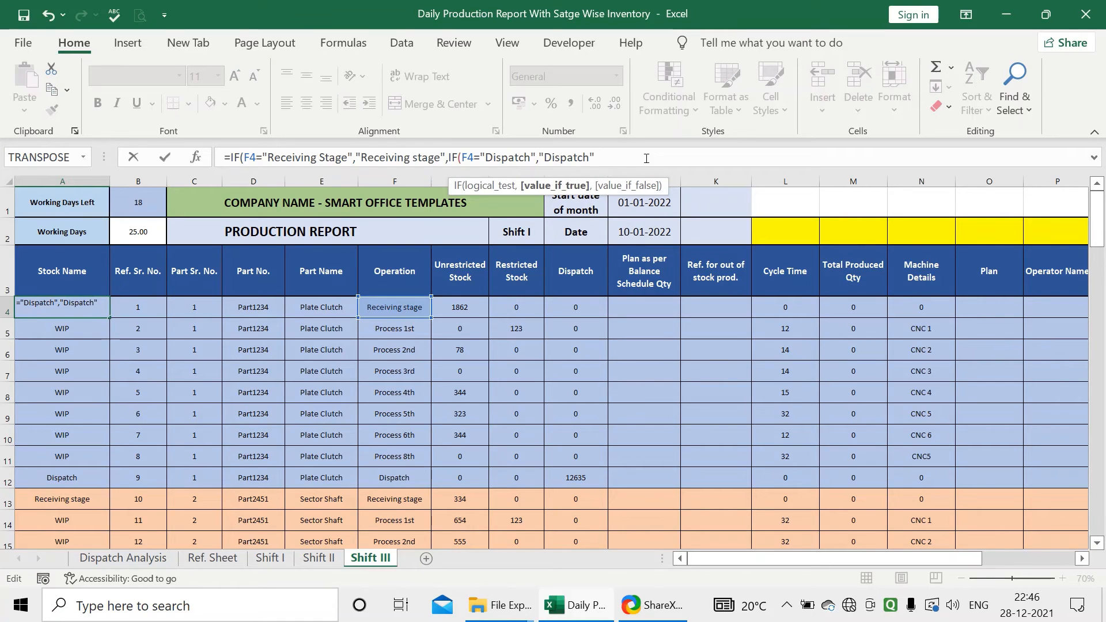
{"action": "type", "text": ","}
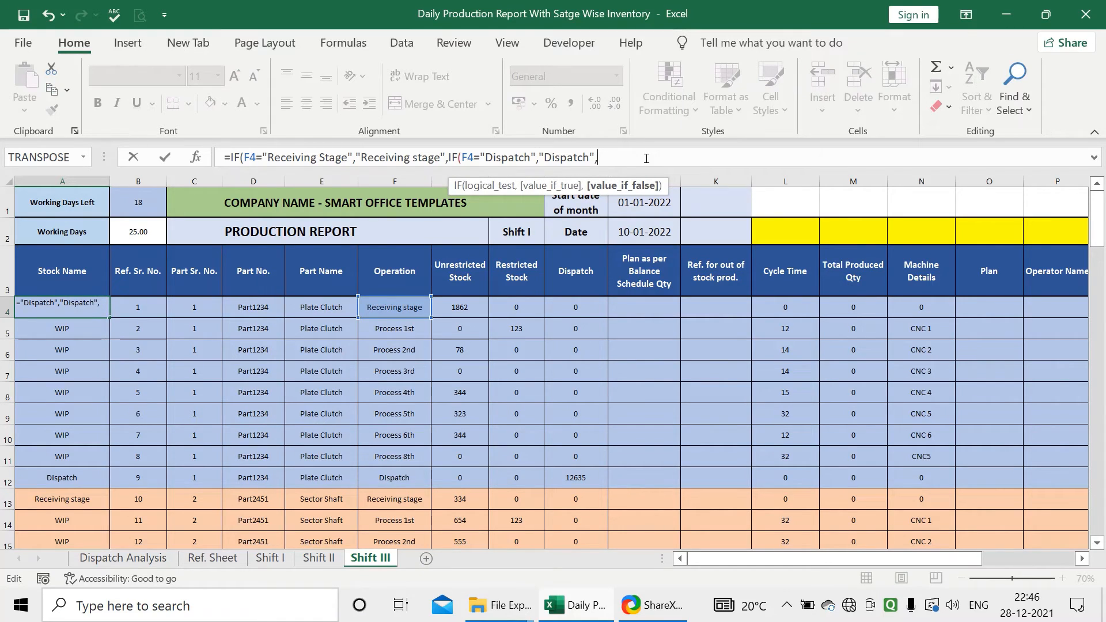
{"action": "type", "text": "IF"}
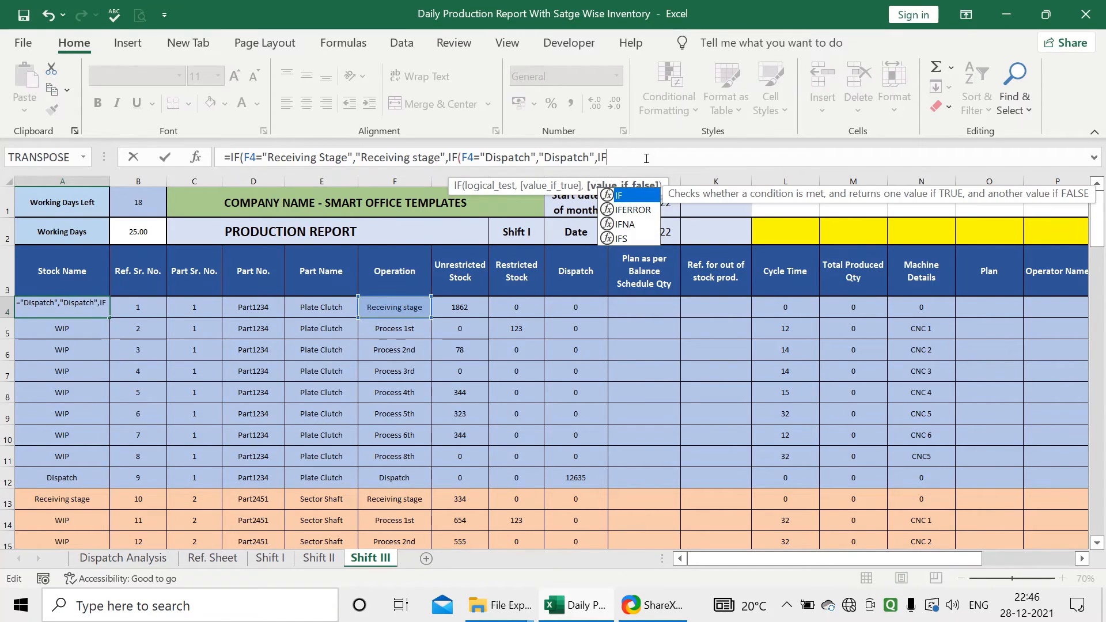
{"action": "double_click", "coordinate": [634, 196]}
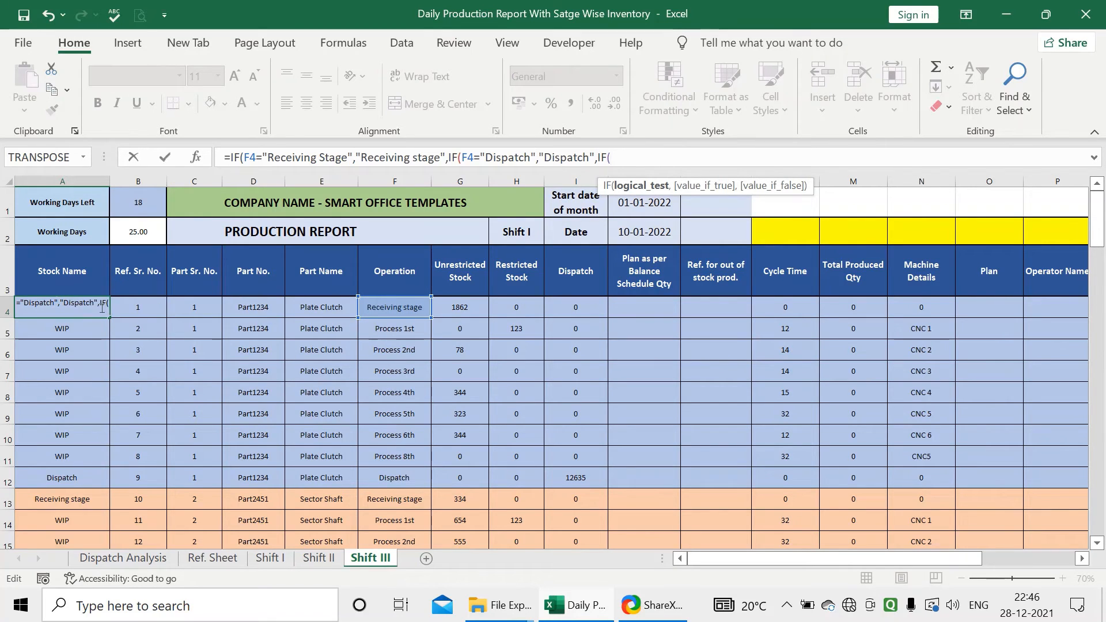
Step: Make the new nested IF test whether F5 equals "Dispatch" and return "Ready for dispatch" when true
{"action": "left_click", "coordinate": [383, 329]}
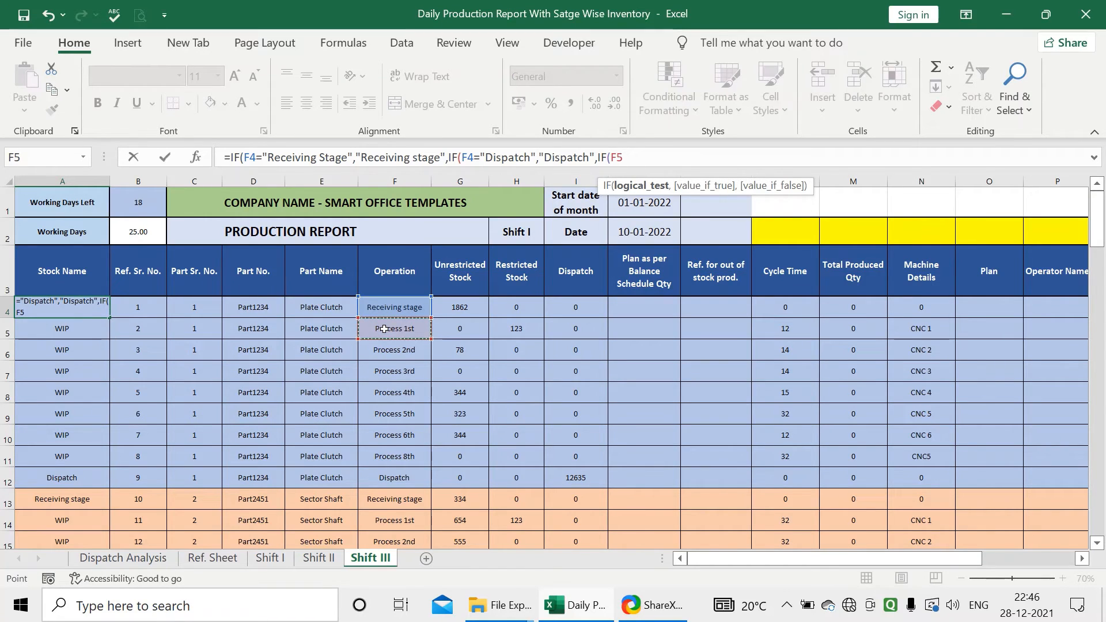
{"action": "type", "text": "="}
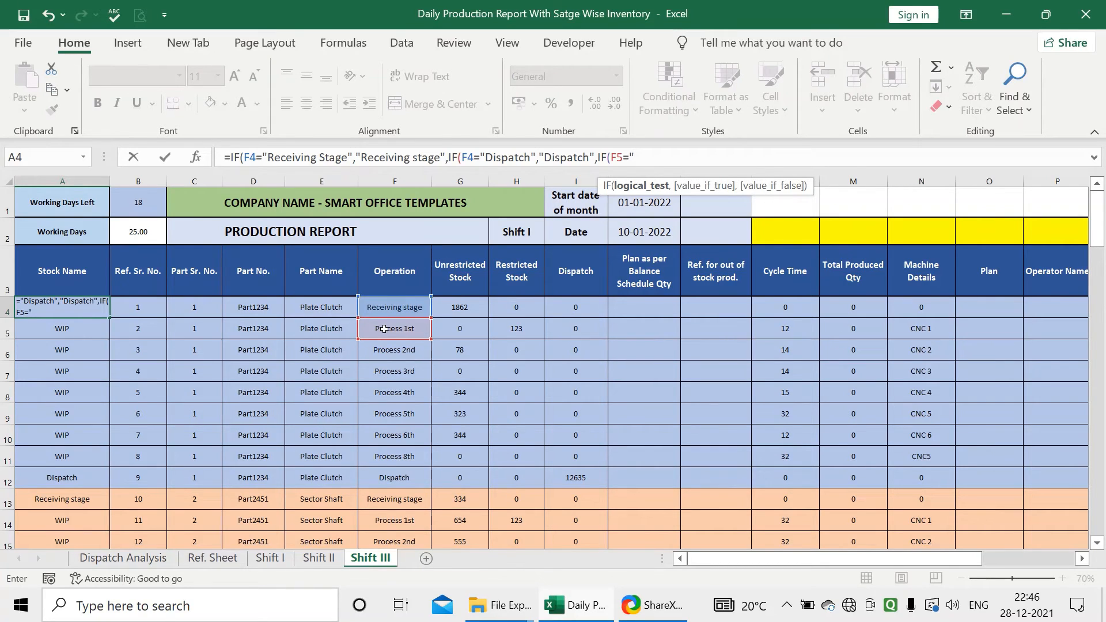
{"action": "type", "text": "\"Dispatch\""}
{"action": "type", "text": ","}
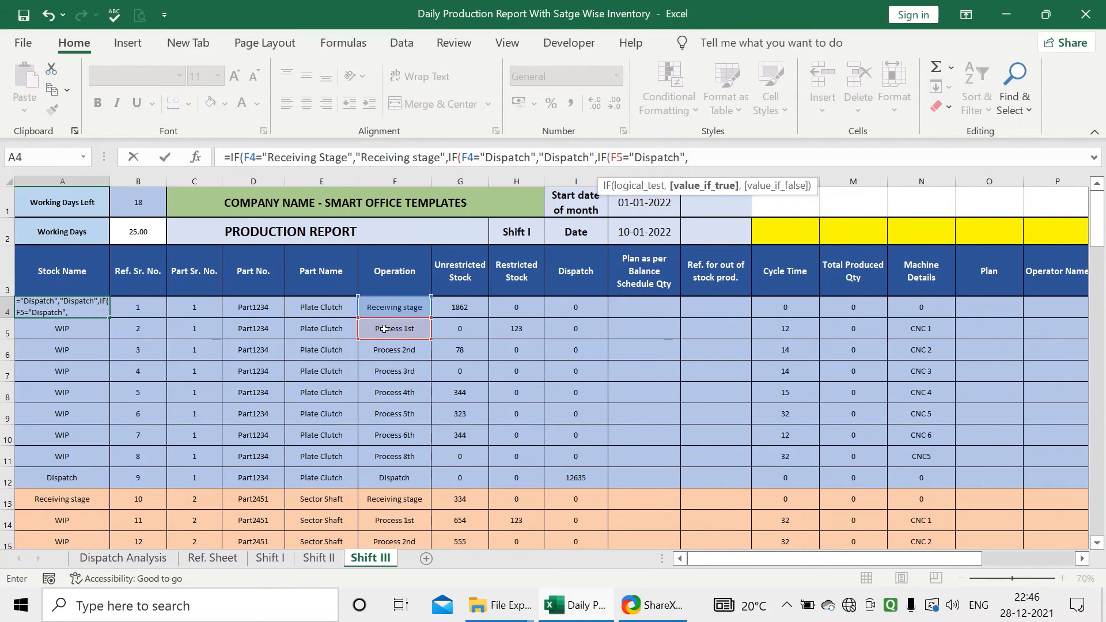
{"action": "type", "text": "ead"}
{"action": "type", "text": "y fi"}
{"action": "type", "text": "r dispatch"}
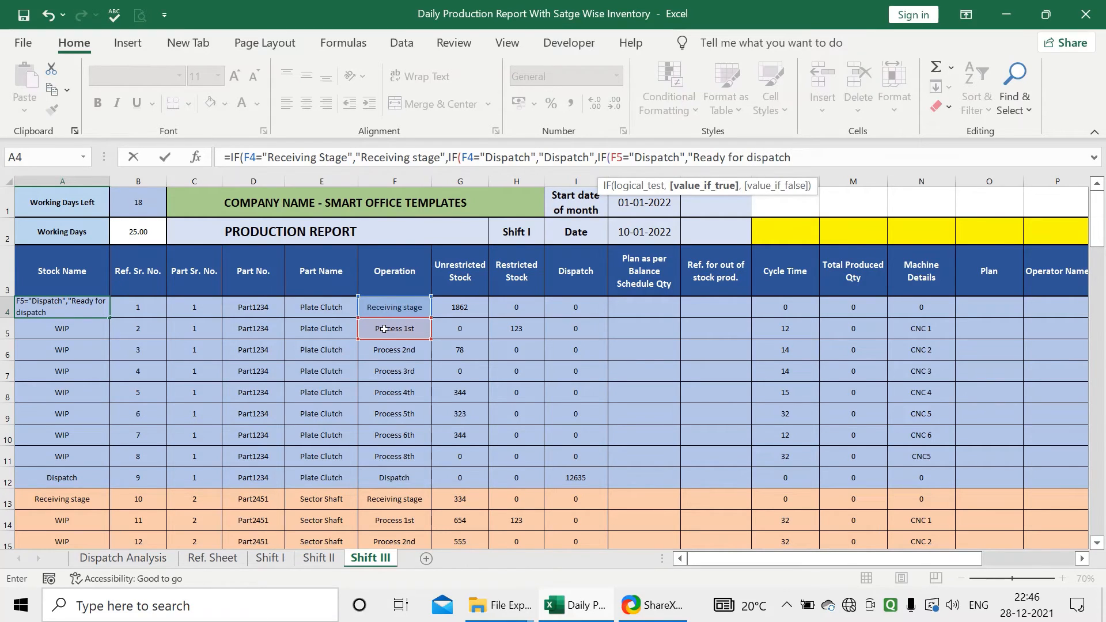
{"action": "type", "text": "\""}
{"action": "type", "text": ","}
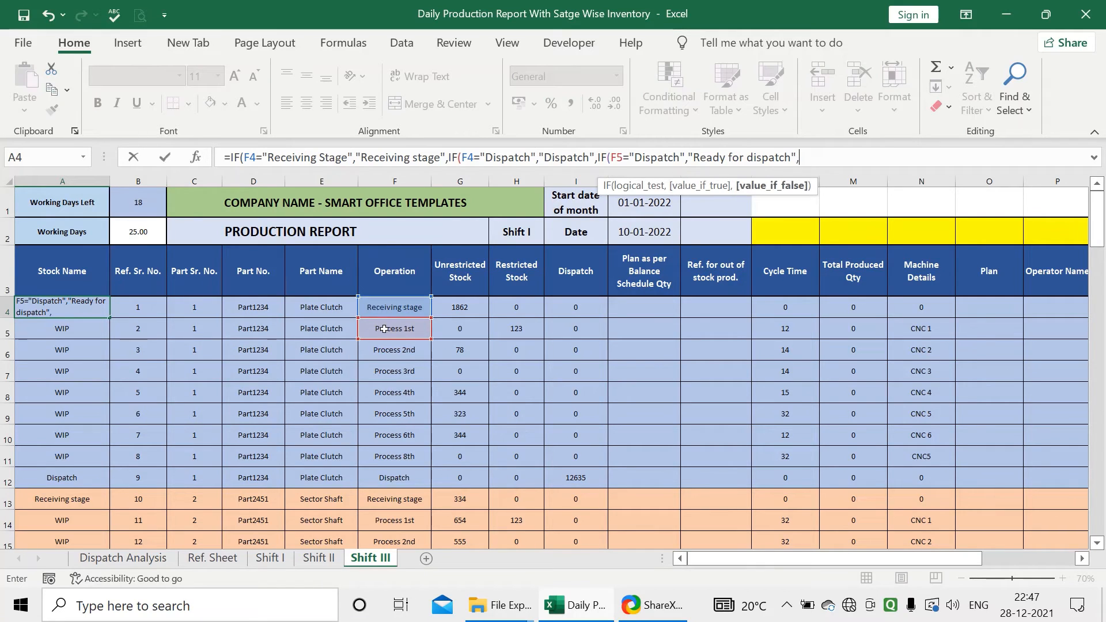
Step: Finish the A4 formula with "WIP" as the false value, enter it and fill it down the Stock Name column
{"action": "type", "text": "\""}
{"action": "type", "text": "WIP"}
{"action": "type", "text": "))"}
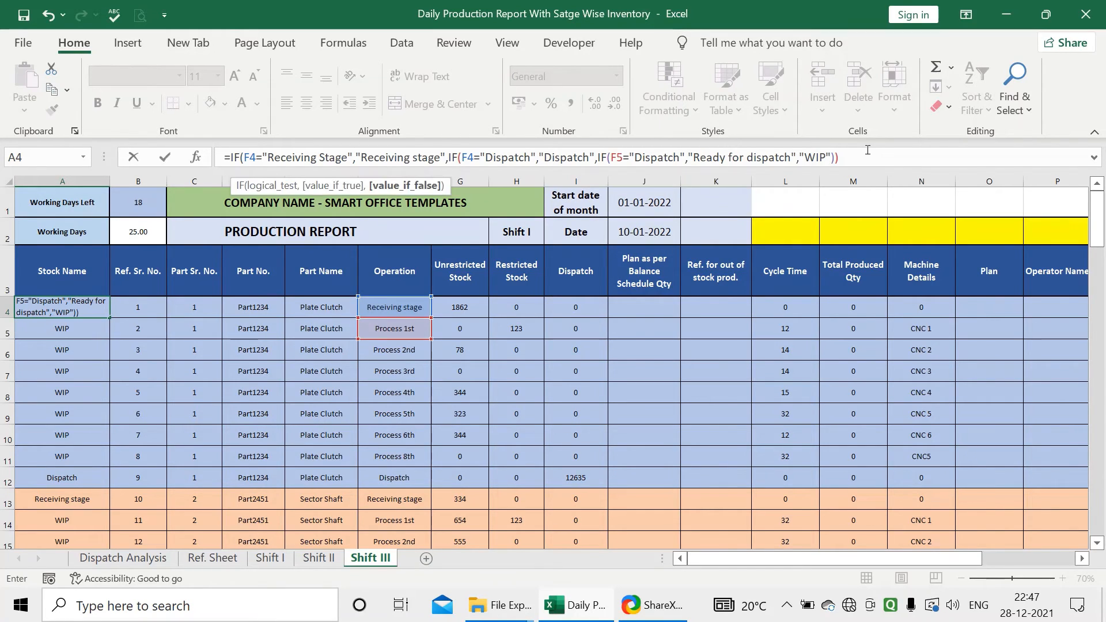
{"action": "type", "text": ")"}
{"action": "key", "text": "Return"}
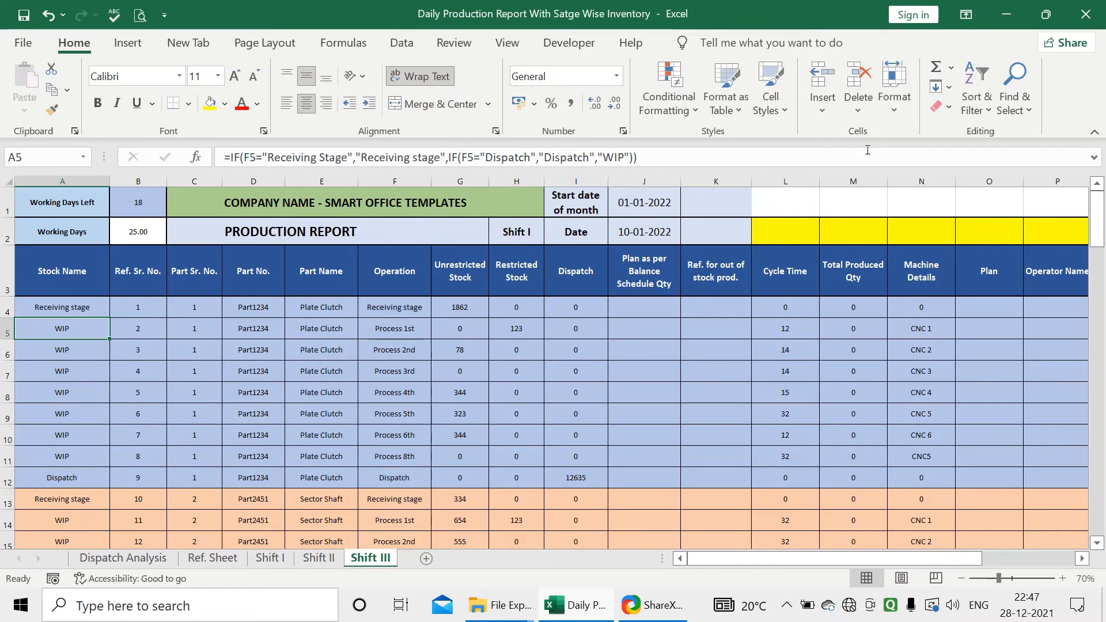
{"action": "left_click", "coordinate": [89, 310]}
{"action": "double_click", "coordinate": [107, 315]}
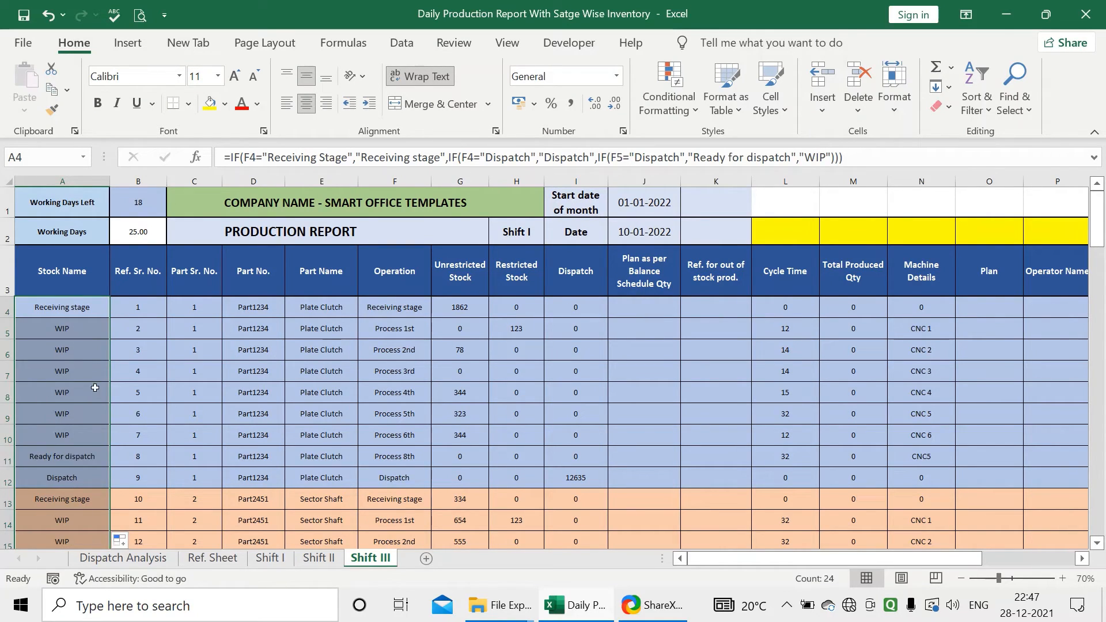
Step: Check the Stock Name labels against the Operation column for Part1234 and Part2451, especially the last process and Dispatch rows
{"action": "left_click", "coordinate": [75, 368]}
{"action": "left_click", "coordinate": [83, 311]}
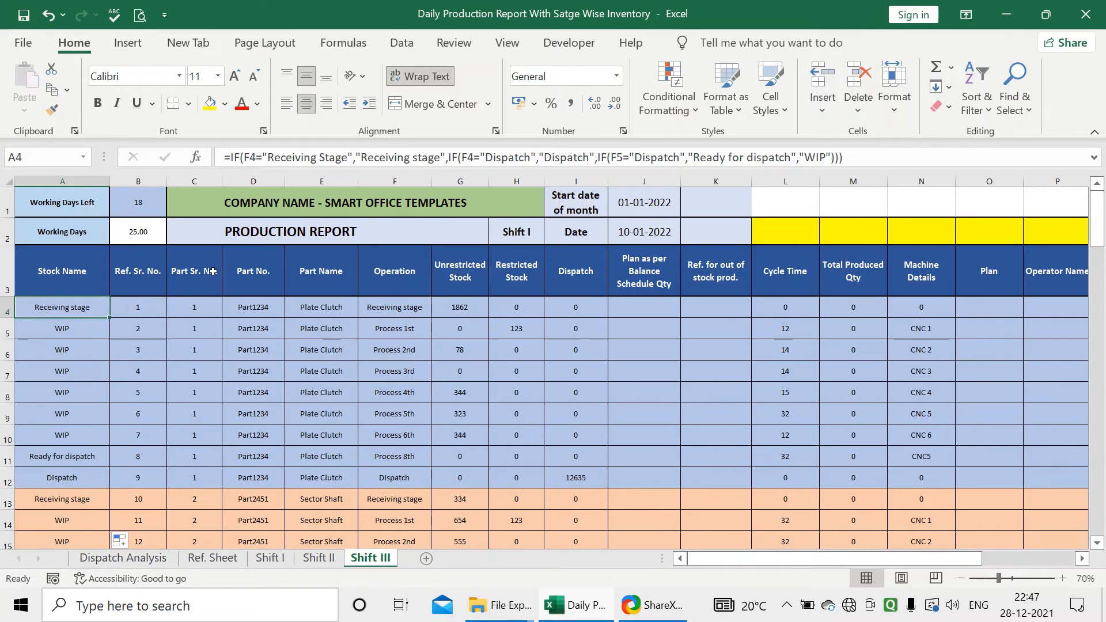
{"action": "left_click_drag", "start_coordinate": [34, 337], "coordinate": [63, 436]}
{"action": "left_click", "coordinate": [378, 456]}
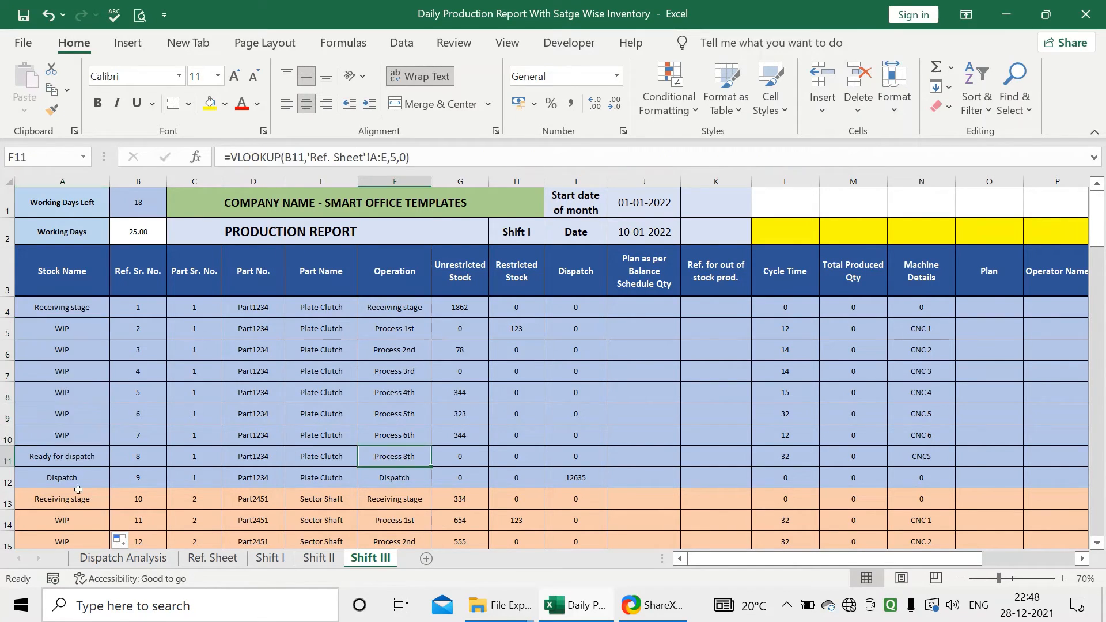
{"action": "left_click", "coordinate": [78, 456]}
{"action": "left_click", "coordinate": [88, 479]}
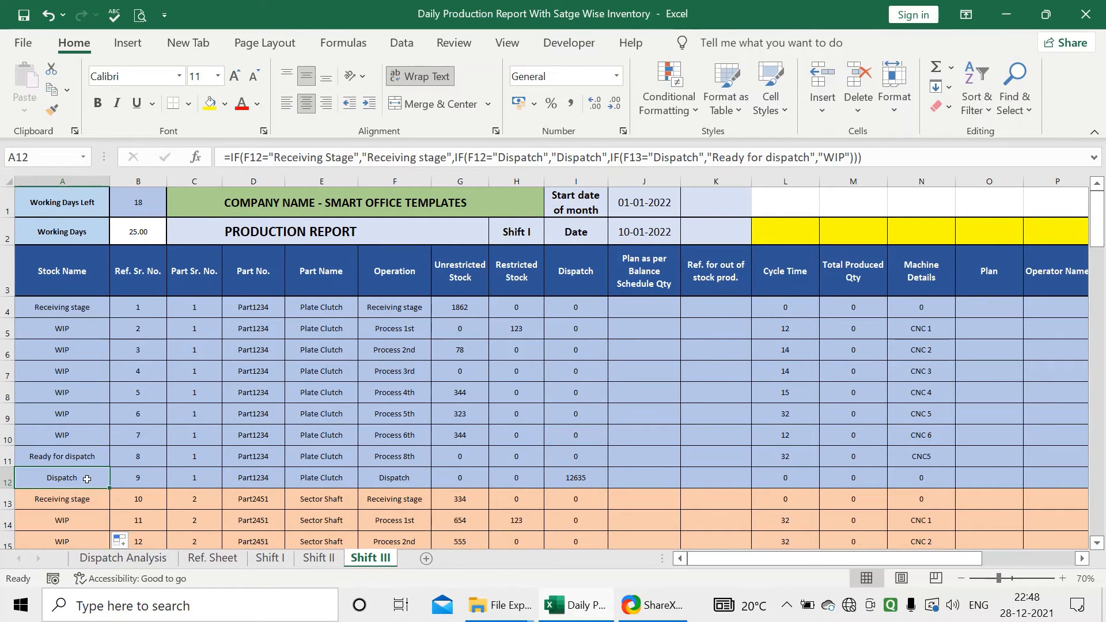
{"action": "scroll", "coordinate": [187, 437], "scroll_direction": "down", "scroll_amount": 1}
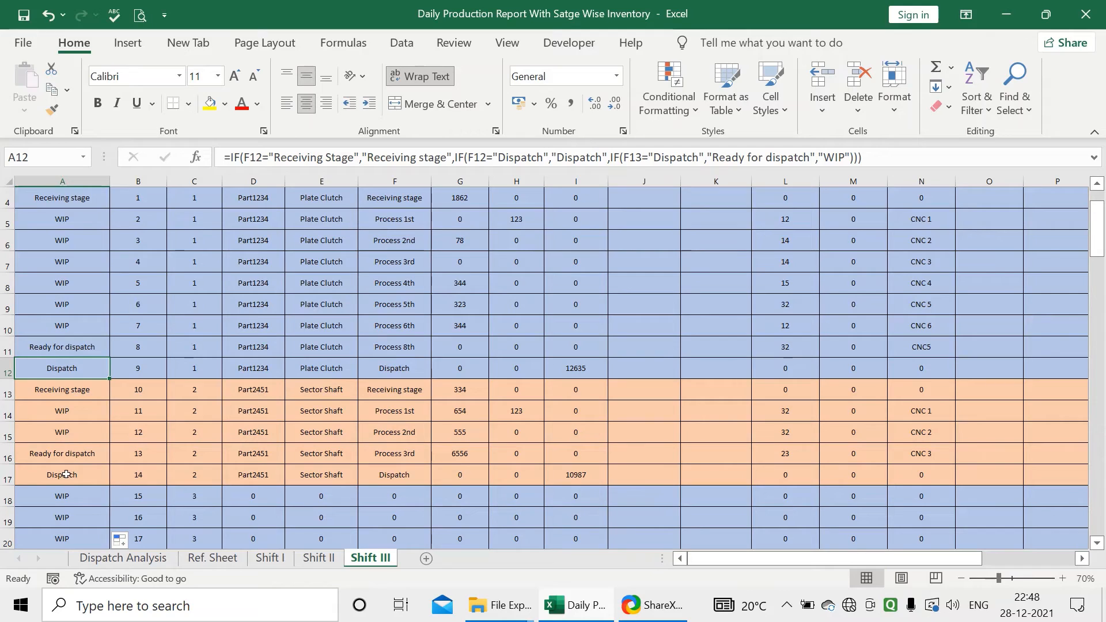
{"action": "left_click", "coordinate": [66, 473]}
{"action": "left_click", "coordinate": [326, 475]}
{"action": "left_click", "coordinate": [375, 475]}
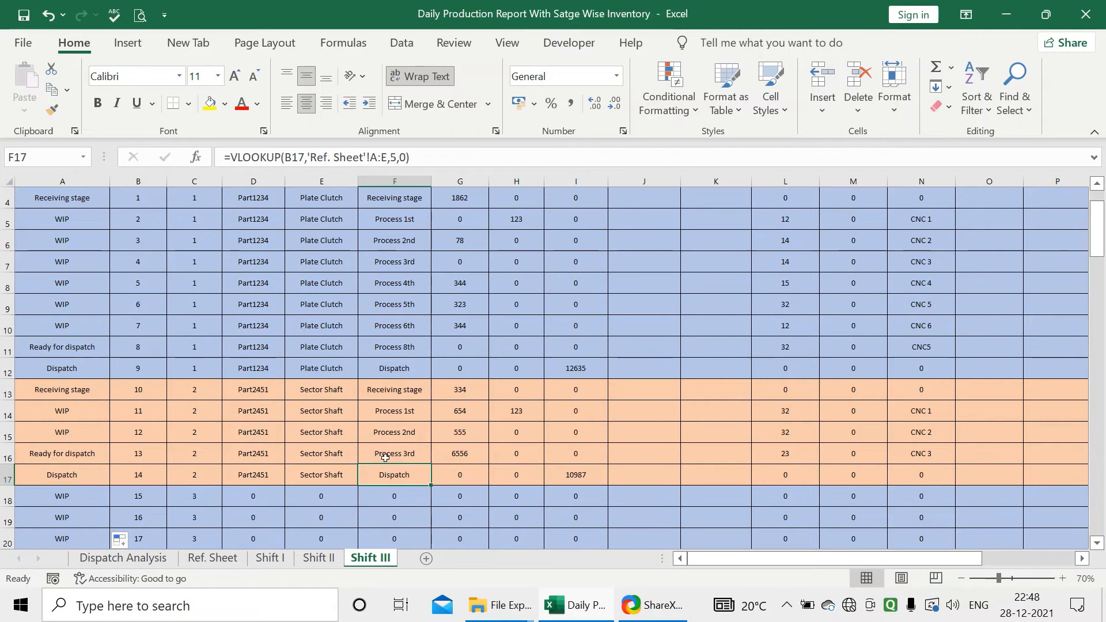
{"action": "left_click", "coordinate": [385, 453]}
{"action": "left_click", "coordinate": [67, 455]}
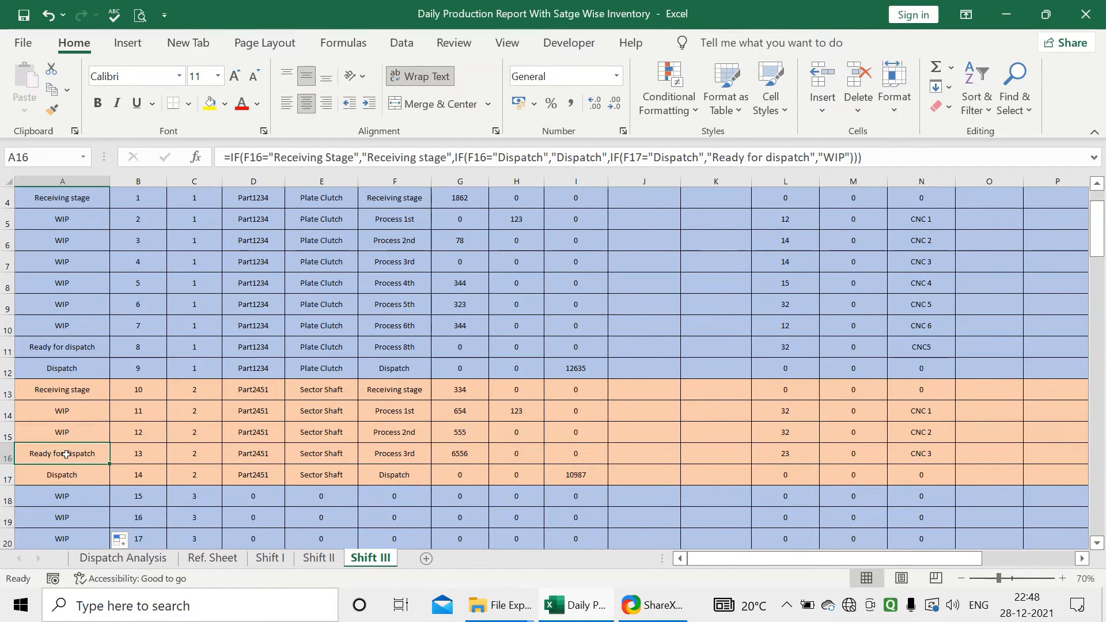
{"action": "scroll", "coordinate": [66, 455], "scroll_direction": "up", "scroll_amount": 1}
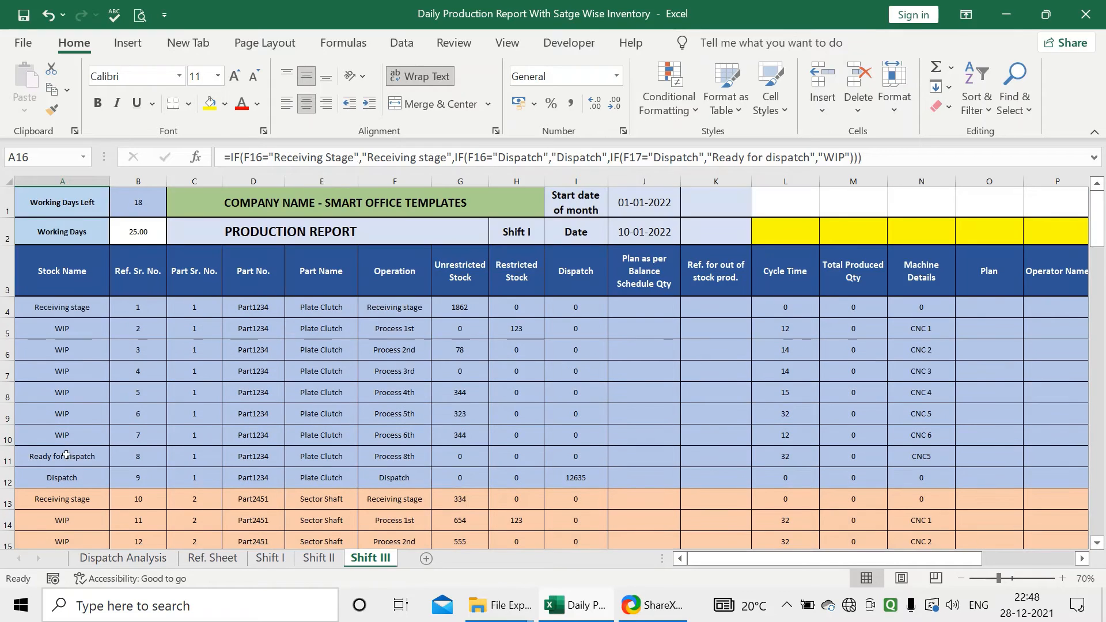
Step: Change the header in Dispatch Analysis L1 to "Ready for dispatch" so it matches the stock name wording on Shift III
{"action": "left_click", "coordinate": [123, 558]}
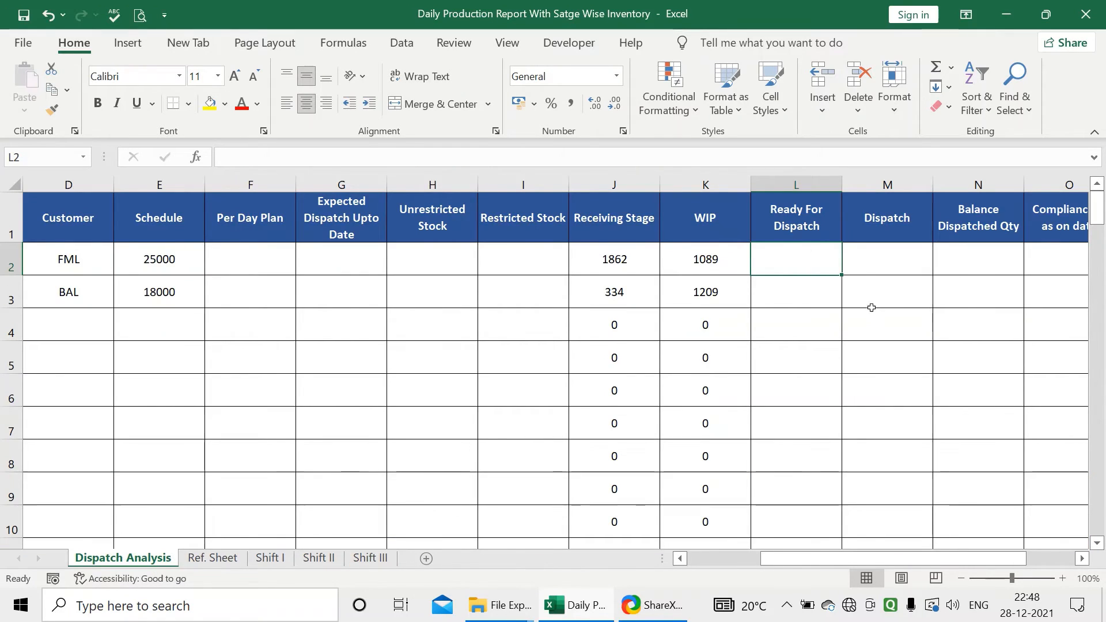
{"action": "left_click", "coordinate": [806, 229]}
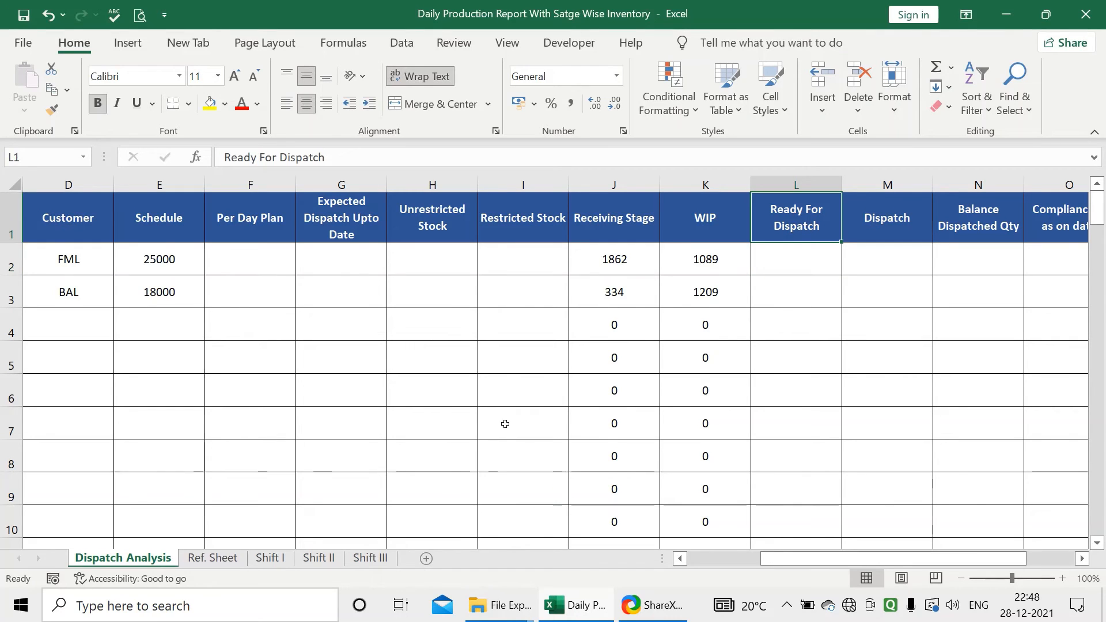
{"action": "left_click", "coordinate": [370, 558]}
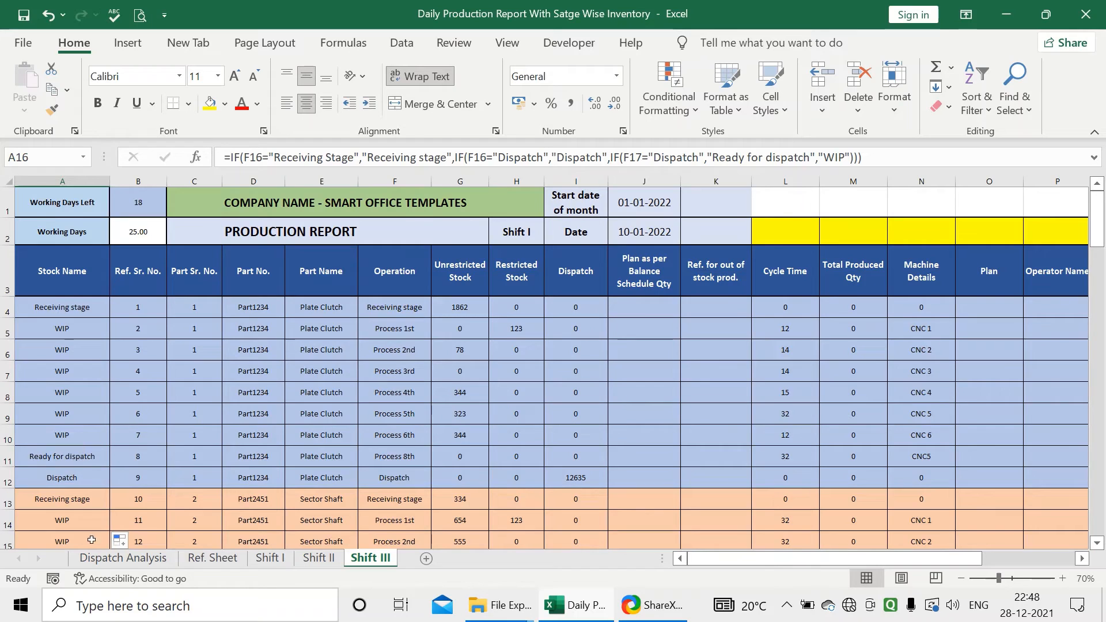
{"action": "left_click", "coordinate": [111, 558]}
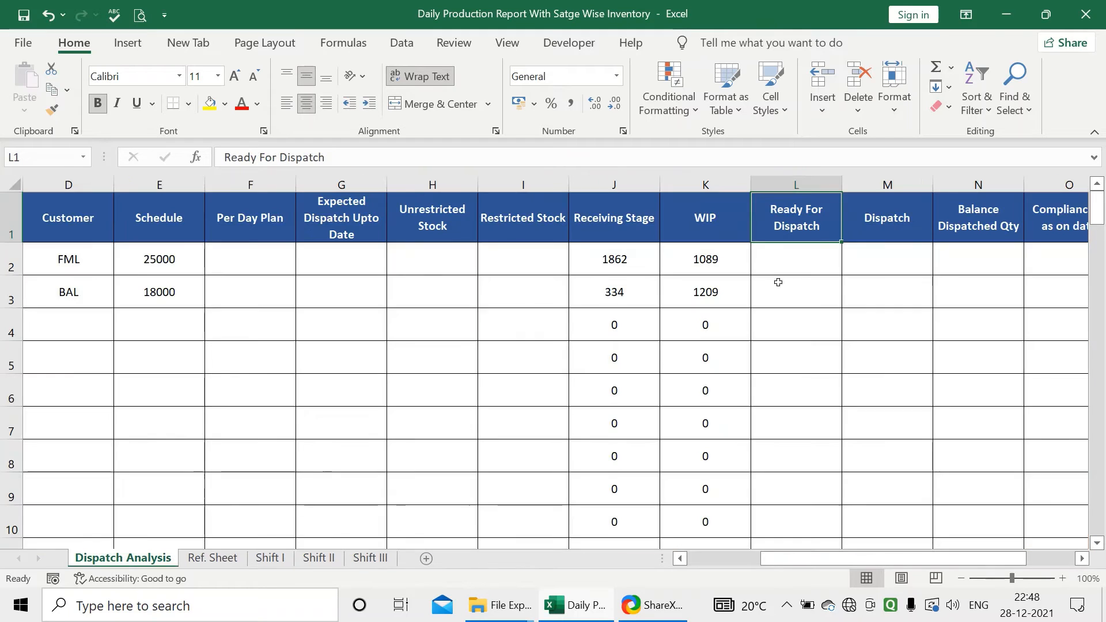
{"action": "double_click", "coordinate": [810, 209]}
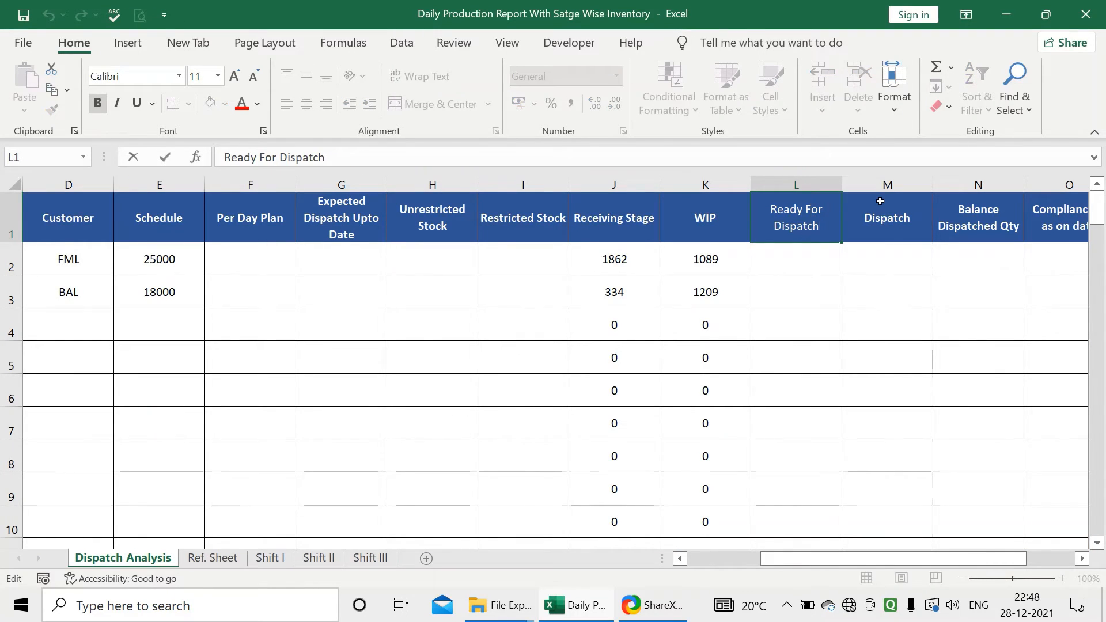
{"action": "key", "text": "BackSpace"}
{"action": "type", "text": "f"}
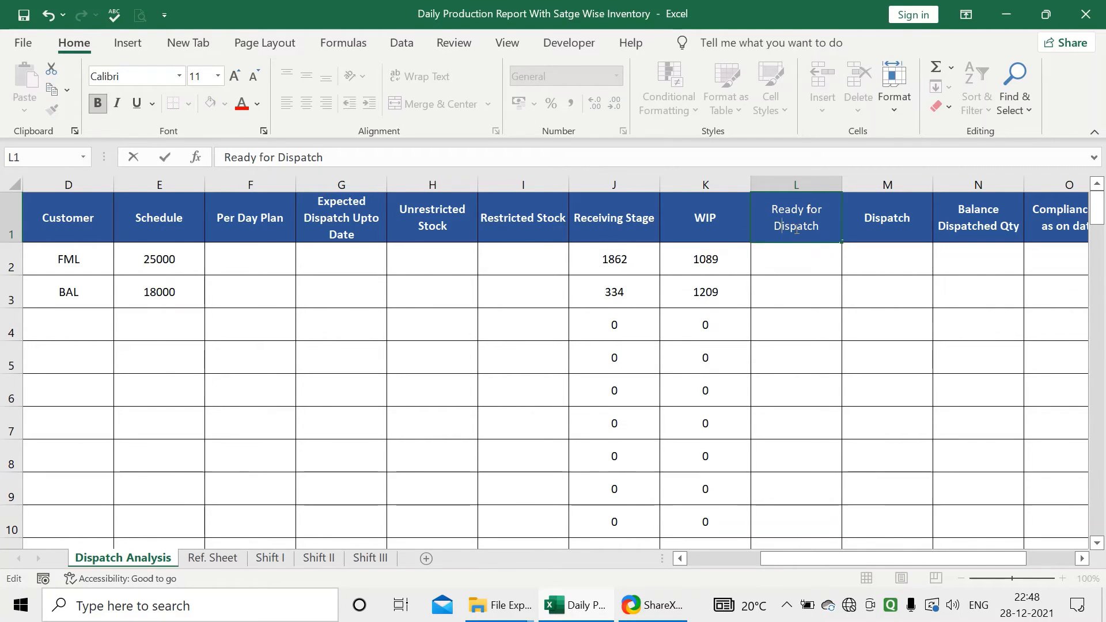
{"action": "key", "text": "BackSpace"}
{"action": "type", "text": "d"}
{"action": "key", "text": "Return"}
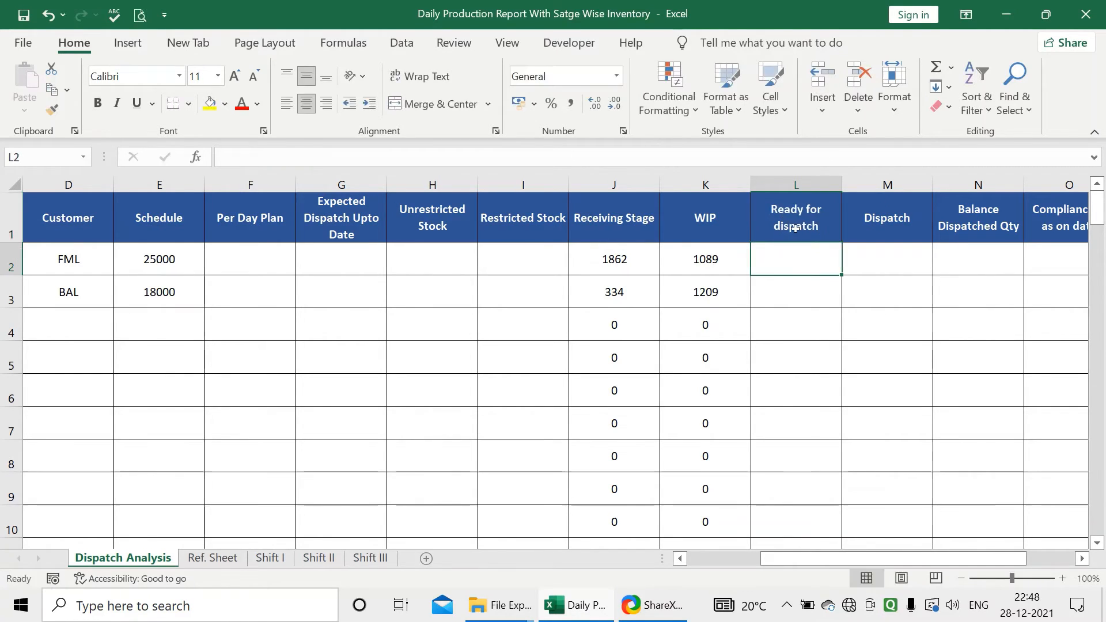
{"action": "left_click", "coordinate": [790, 233]}
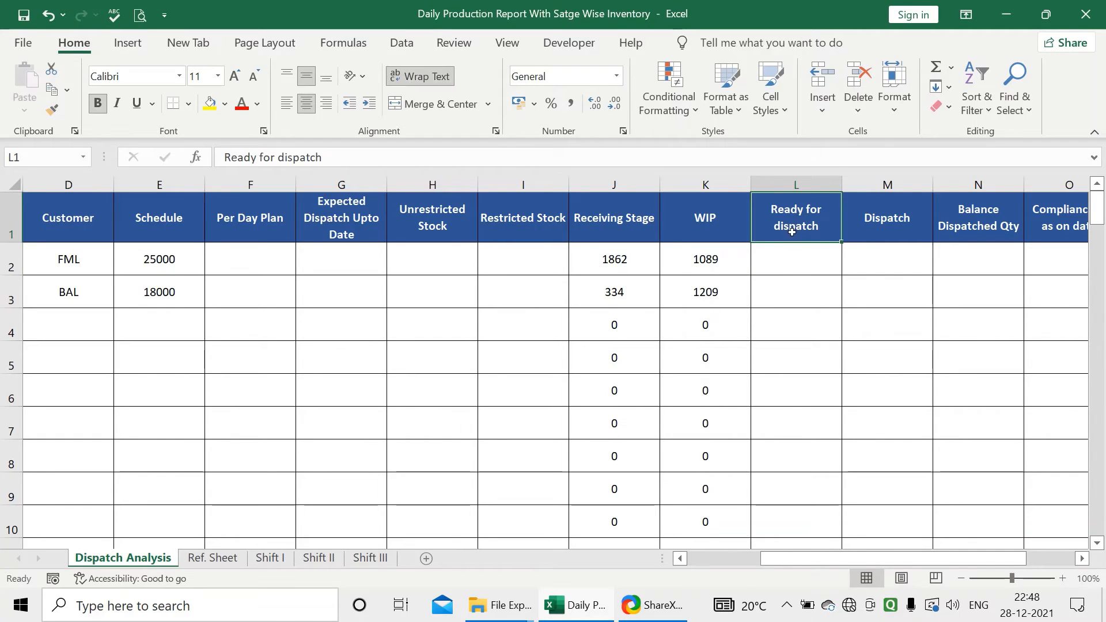
Step: Start a SUMIFS formula in Dispatch Analysis L2 with Shift III's Unrestricted Stock column G:G as the sum range
{"action": "left_click", "coordinate": [807, 266]}
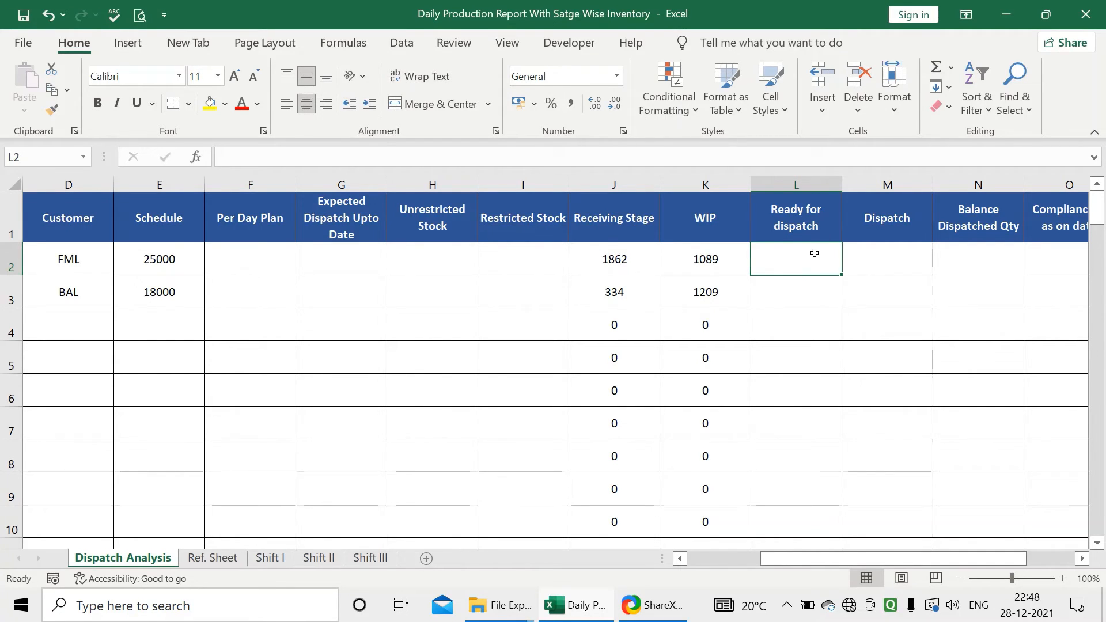
{"action": "type", "text": "=sumifa"}
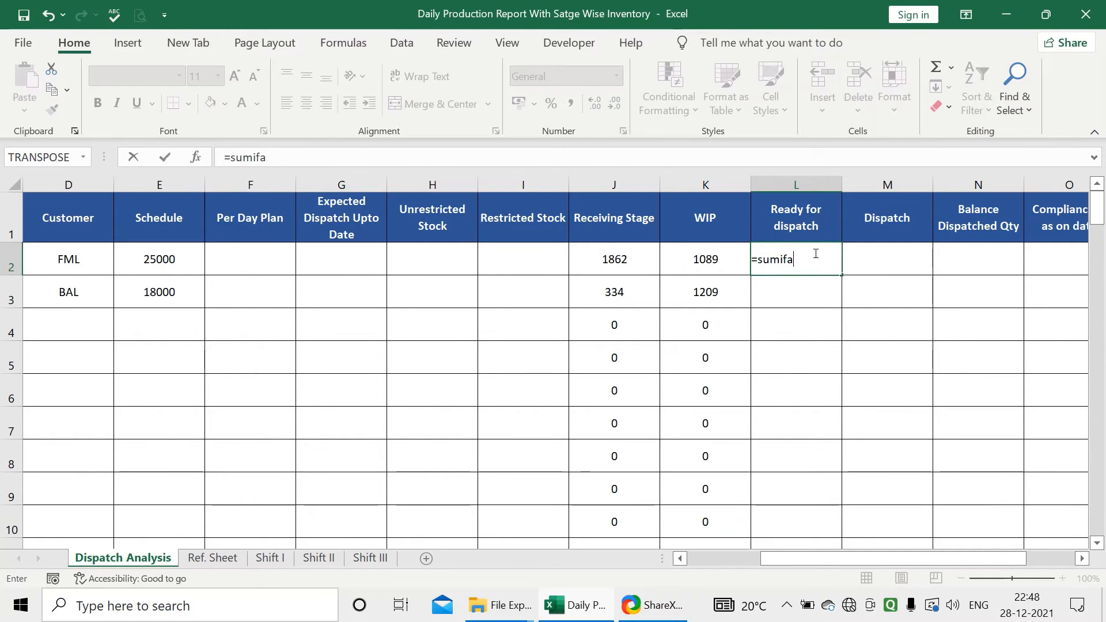
{"action": "type", "text": "ss"}
{"action": "double_click", "coordinate": [789, 285]}
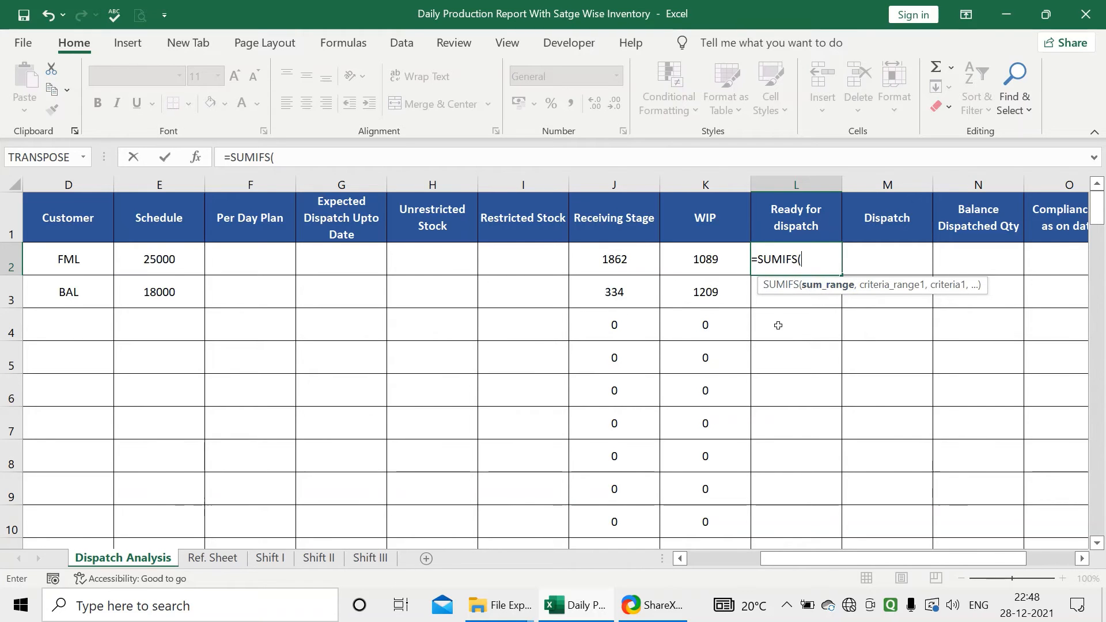
{"action": "left_click", "coordinate": [370, 557]}
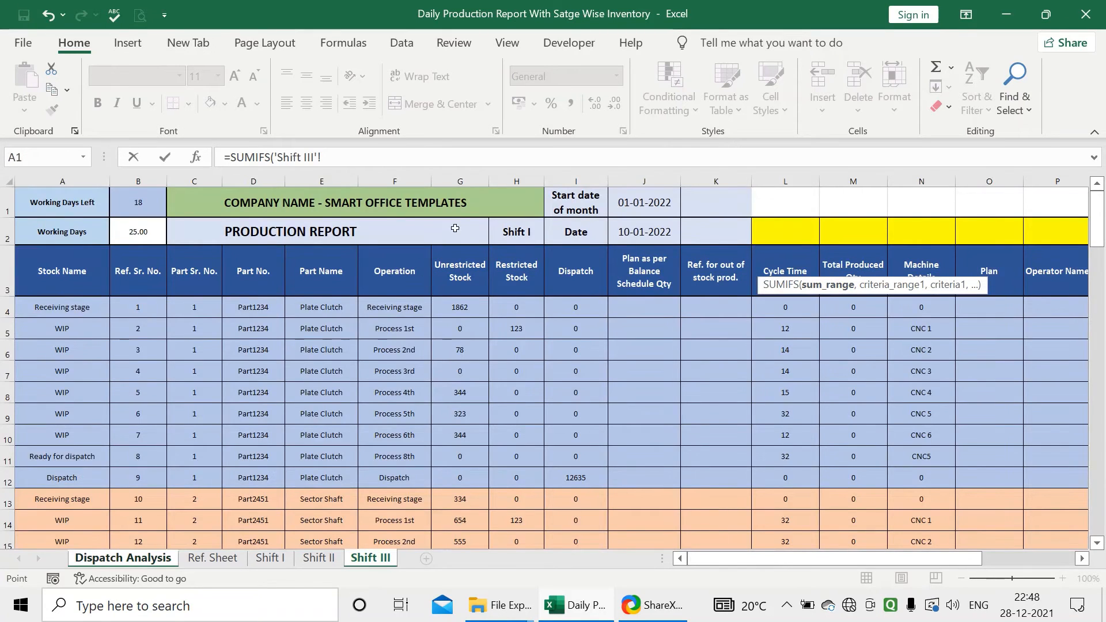
{"action": "left_click", "coordinate": [468, 182]}
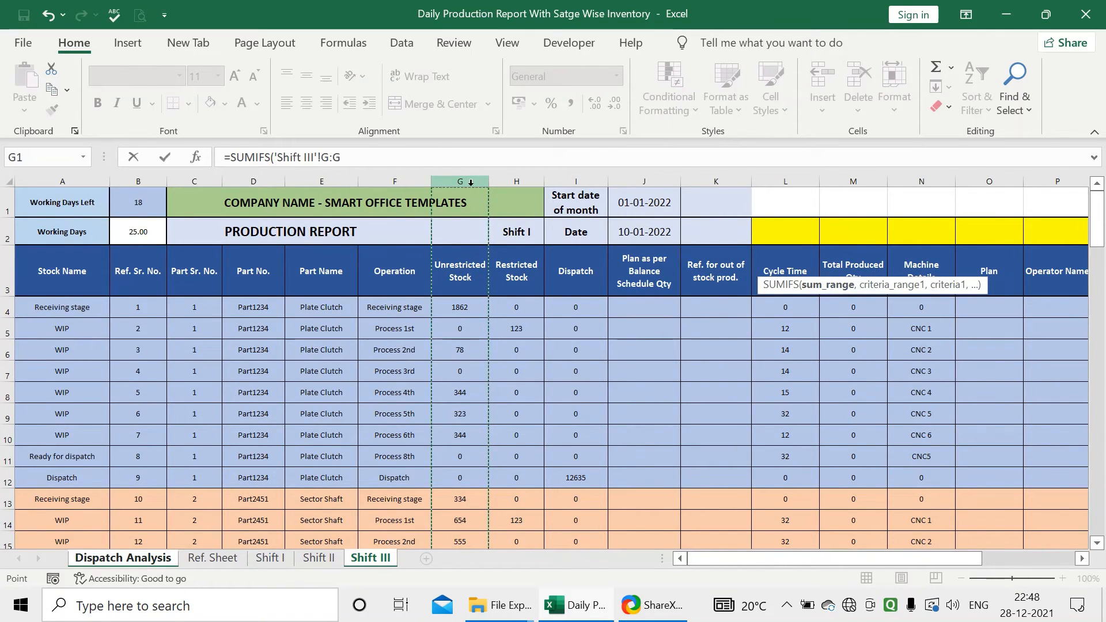
{"action": "type", "text": ","}
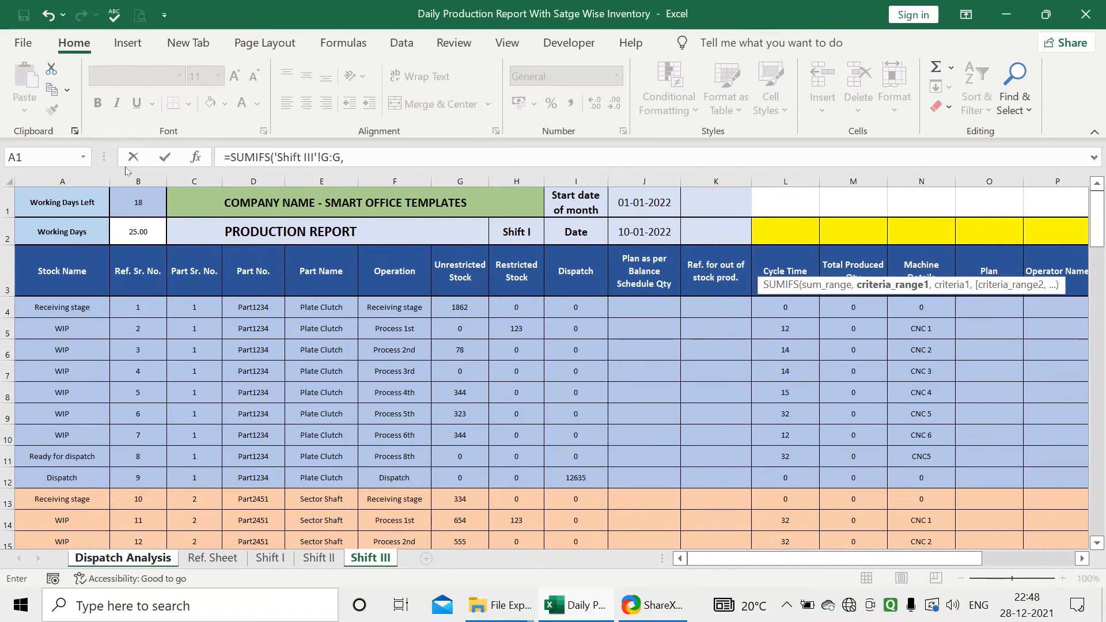
Step: Add the first criteria pair: Shift III Stock Name column A:A matched to the absolute header cell $L$1 on Dispatch Analysis
{"action": "left_click", "coordinate": [62, 182]}
{"action": "type", "text": ","}
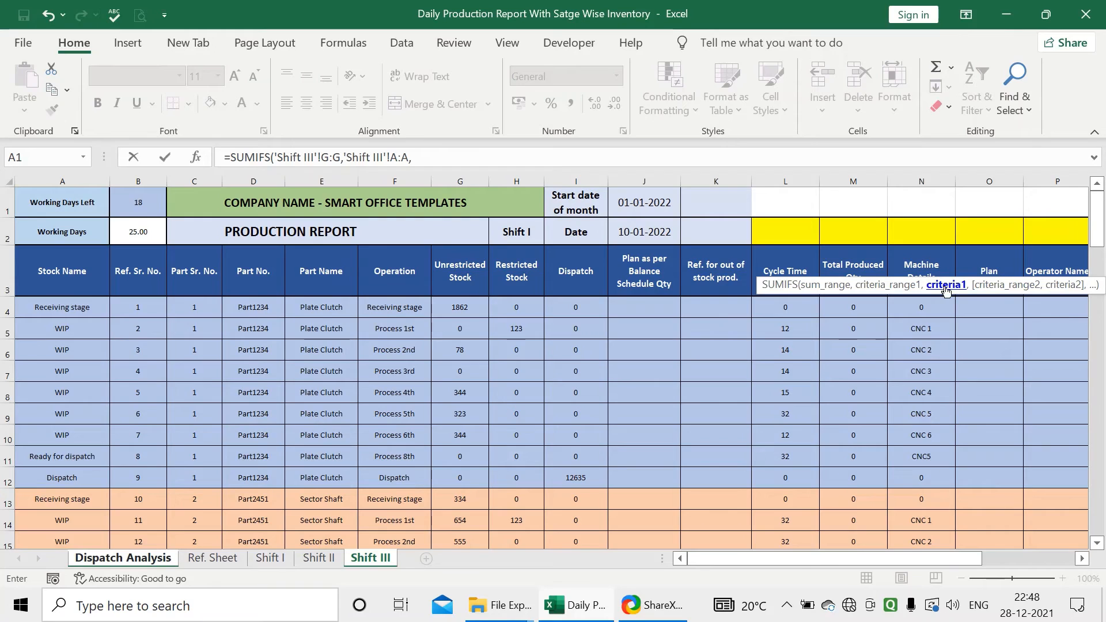
{"action": "left_click", "coordinate": [142, 562]}
{"action": "left_click", "coordinate": [799, 220]}
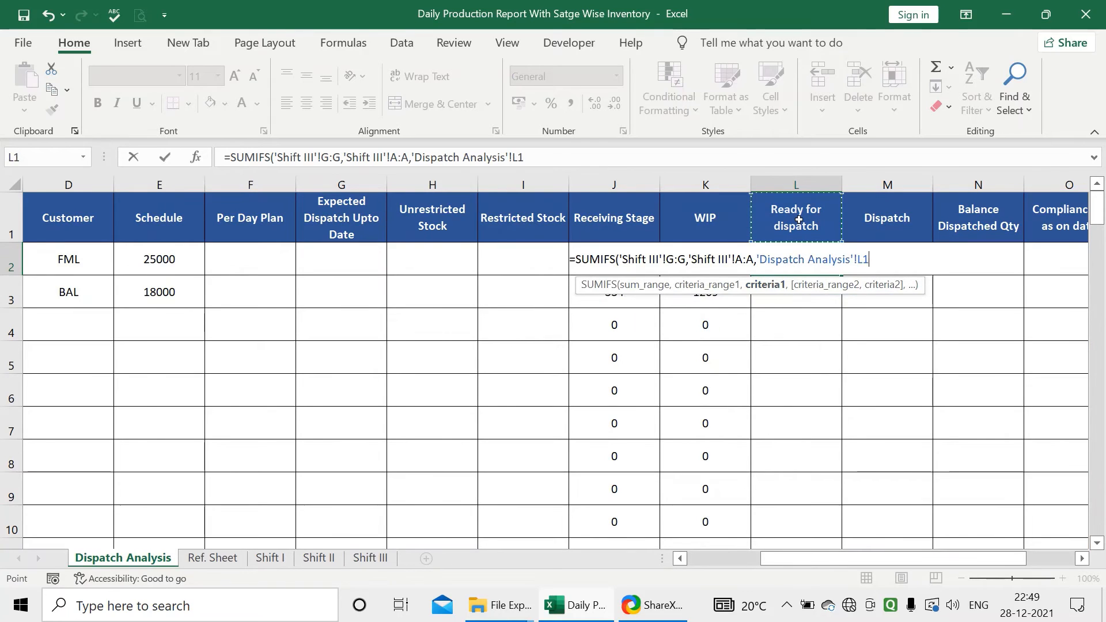
{"action": "key", "text": "F4"}
{"action": "type", "text": ","}
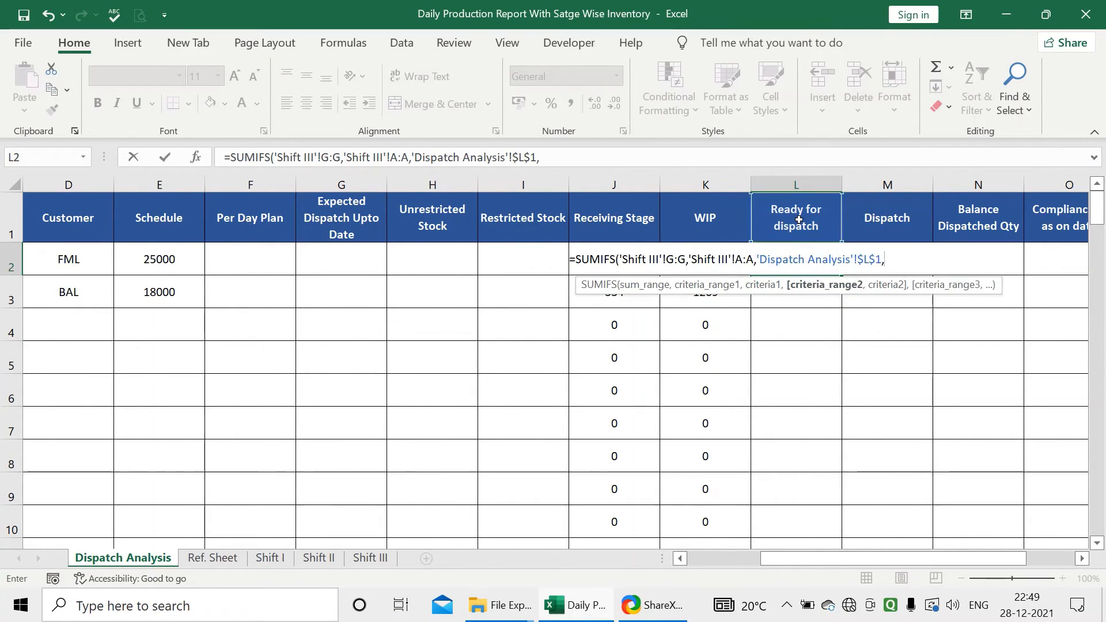
Step: Finish the L2 formula by matching Shift III column C:C to part serial number A2, and fill it down the Ready for dispatch column
{"action": "left_click", "coordinate": [373, 558]}
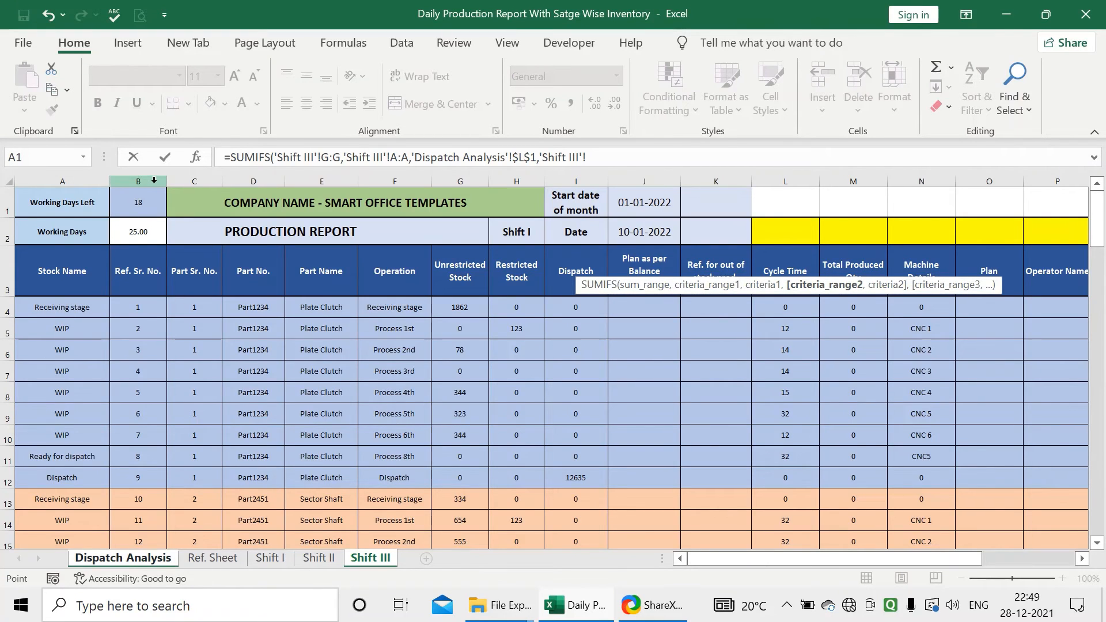
{"action": "left_click", "coordinate": [194, 181]}
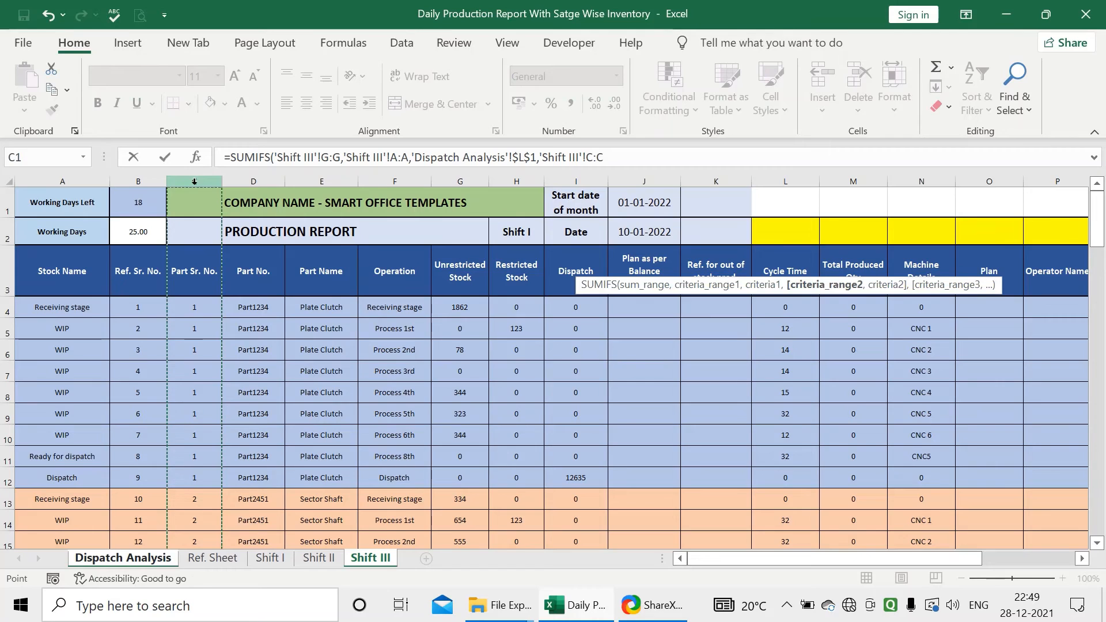
{"action": "type", "text": ","}
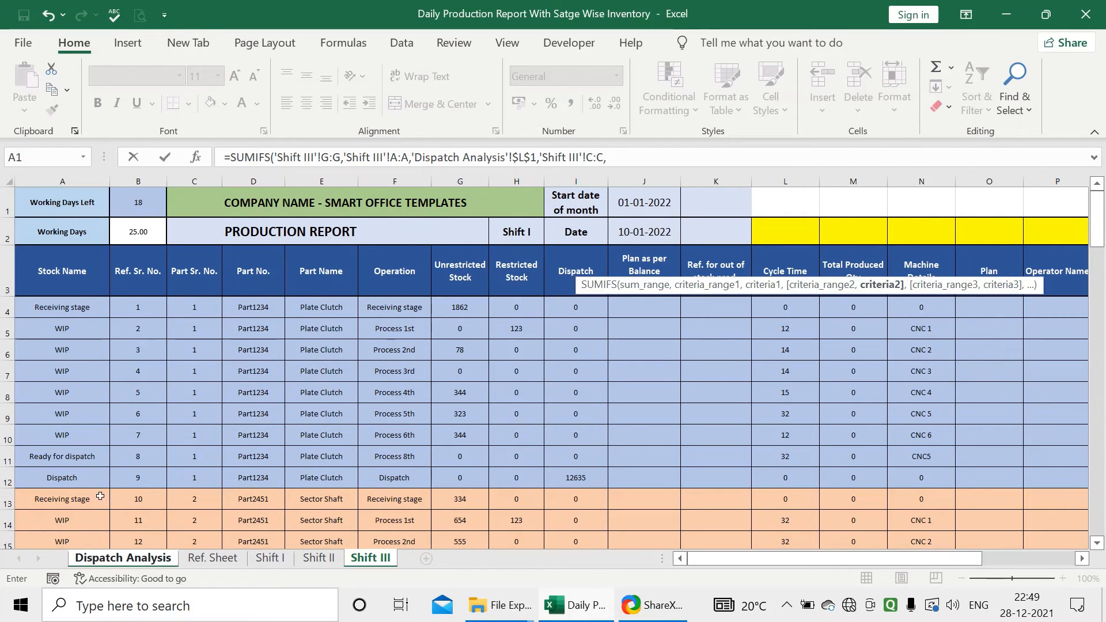
{"action": "left_click", "coordinate": [124, 558]}
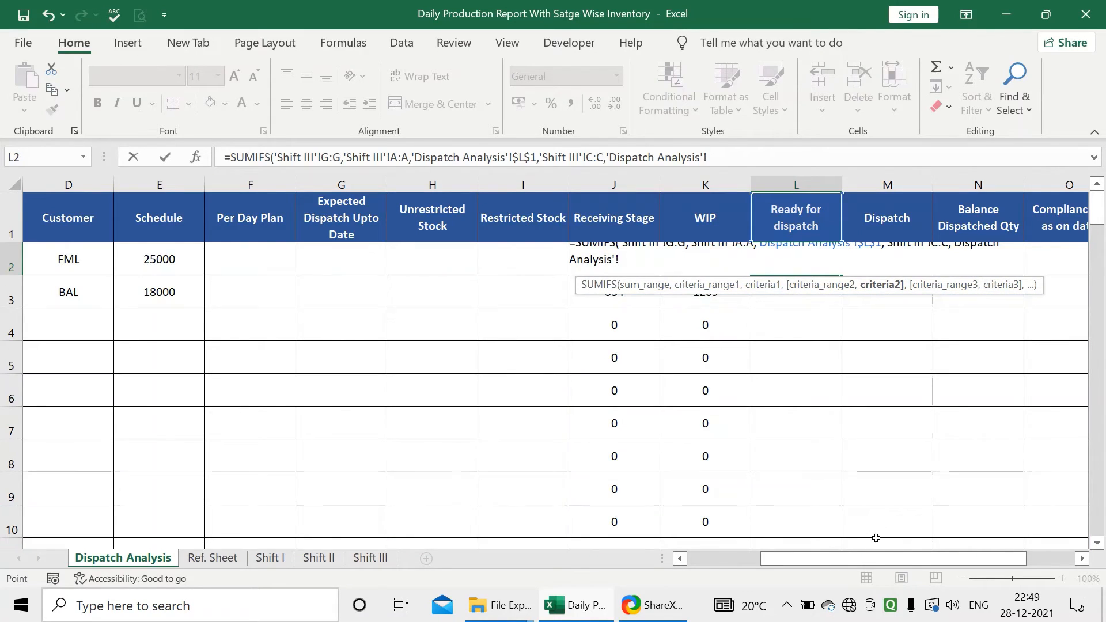
{"action": "left_click_drag", "start_coordinate": [868, 563], "coordinate": [796, 564]}
{"action": "left_click", "coordinate": [64, 264]}
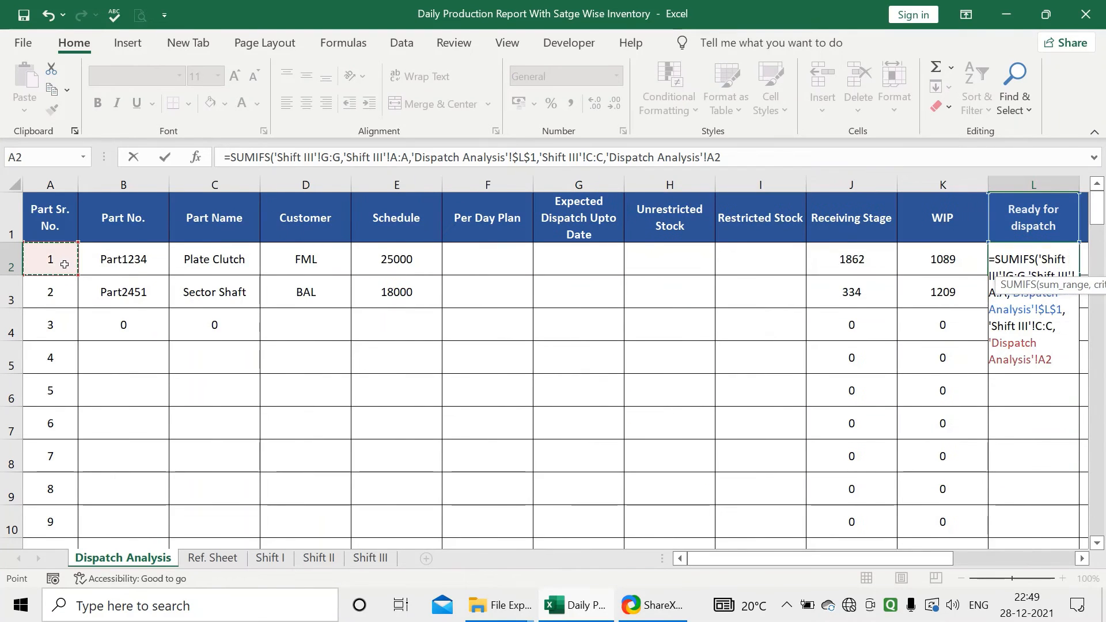
{"action": "key", "text": "Return"}
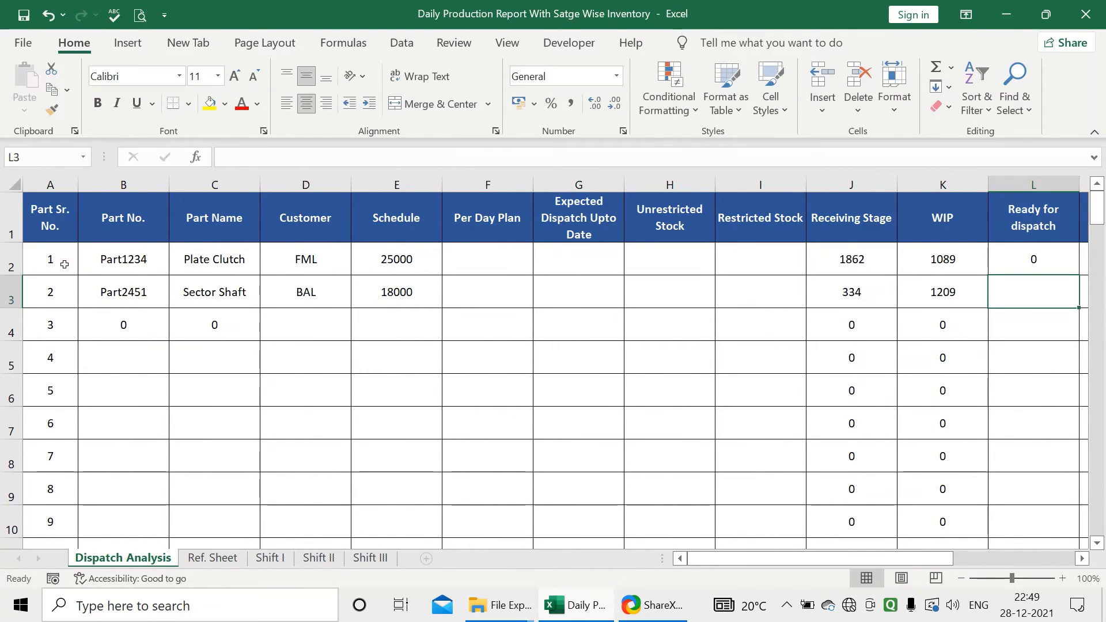
{"action": "left_click_drag", "start_coordinate": [921, 559], "coordinate": [992, 559]}
{"action": "left_click", "coordinate": [809, 261]}
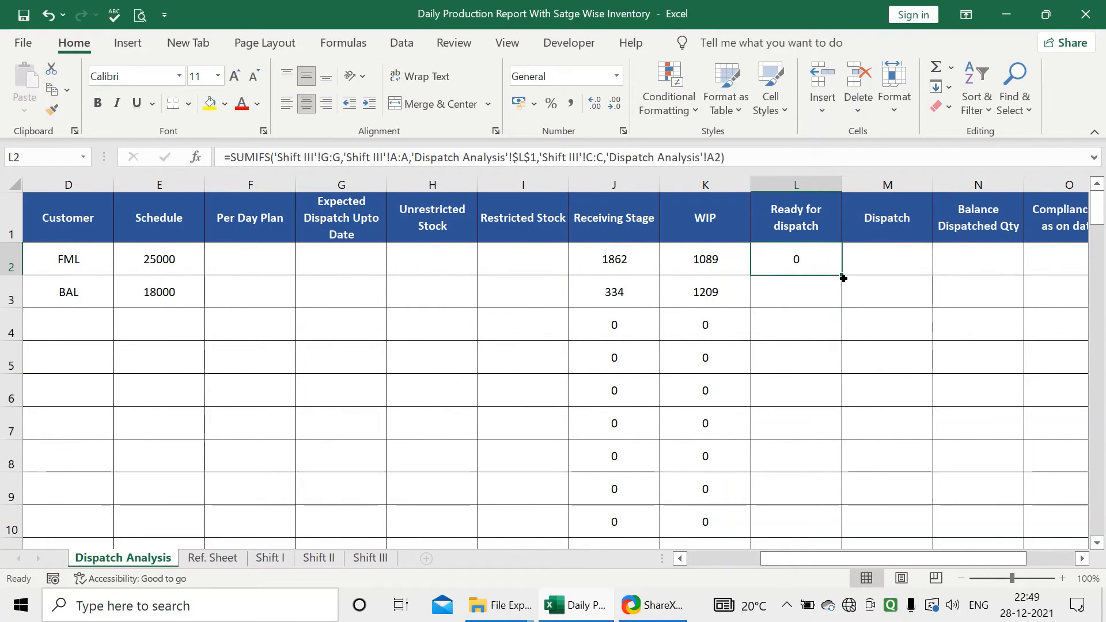
{"action": "double_click", "coordinate": [840, 275]}
Step: Start a SUMIFS formula in Dispatch Analysis M2 with Shift III's Dispatch column I:I as the sum range
{"action": "left_click", "coordinate": [880, 259]}
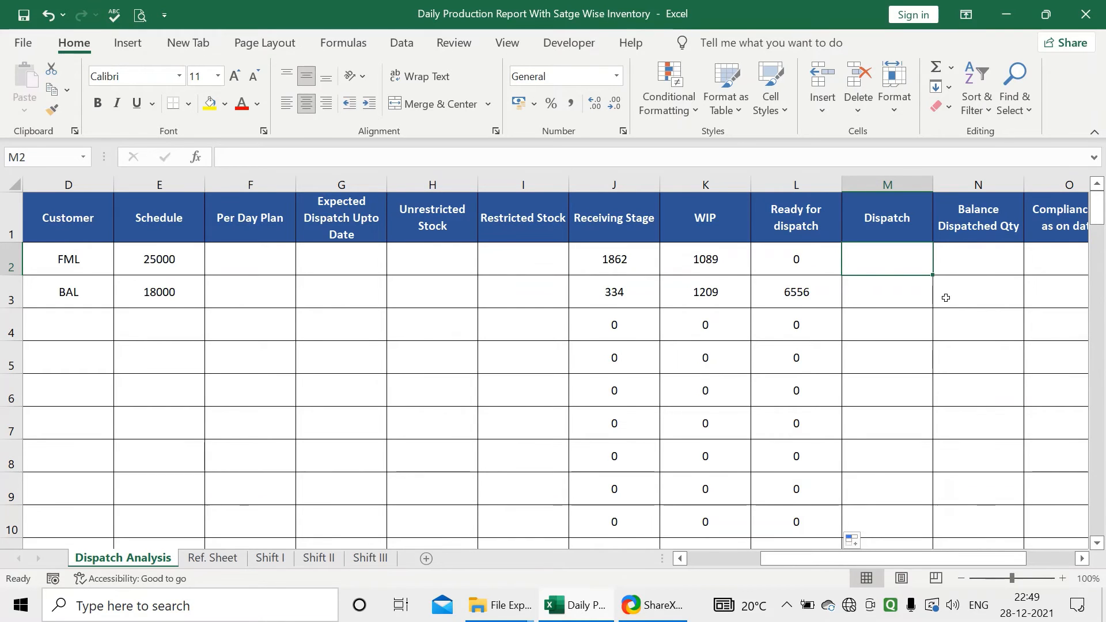
{"action": "type", "text": "=sumifs"}
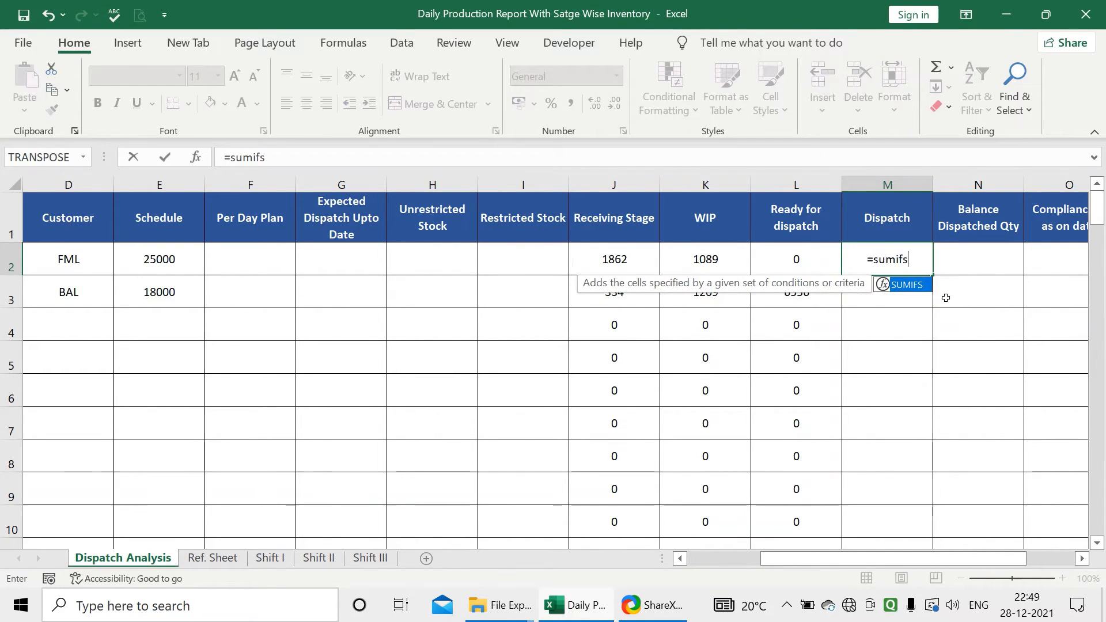
{"action": "key", "text": "Tab"}
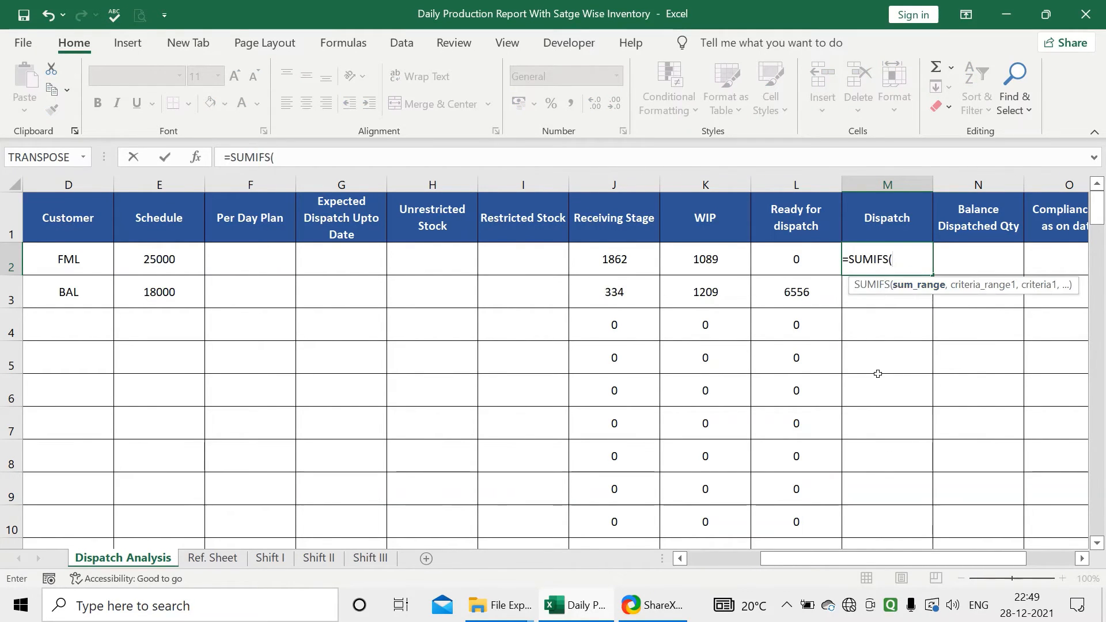
{"action": "left_click", "coordinate": [370, 557]}
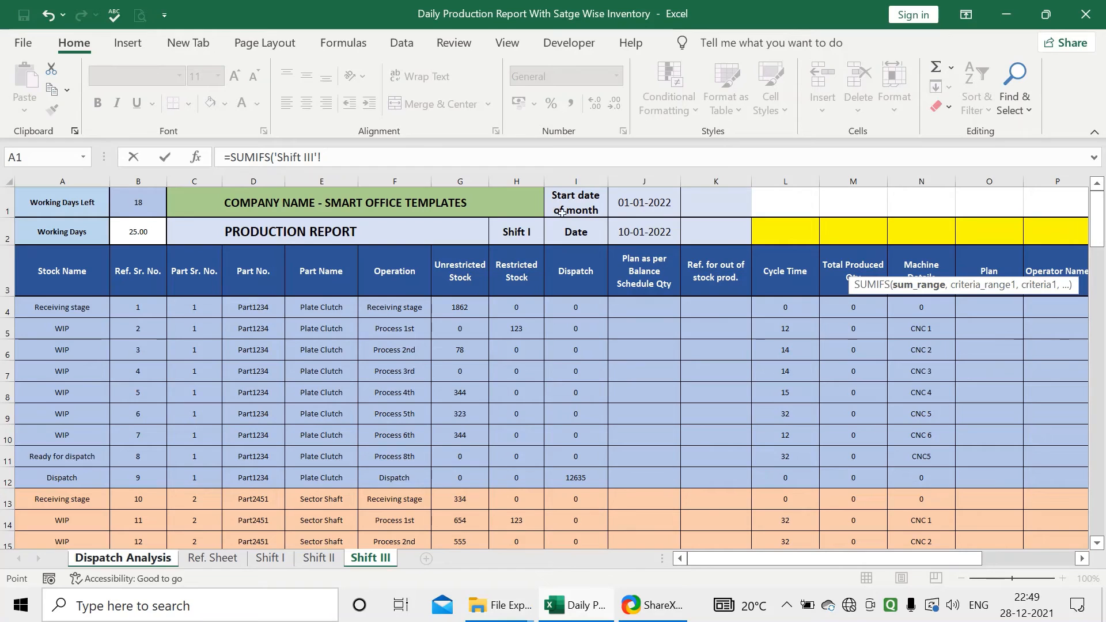
{"action": "left_click", "coordinate": [577, 180]}
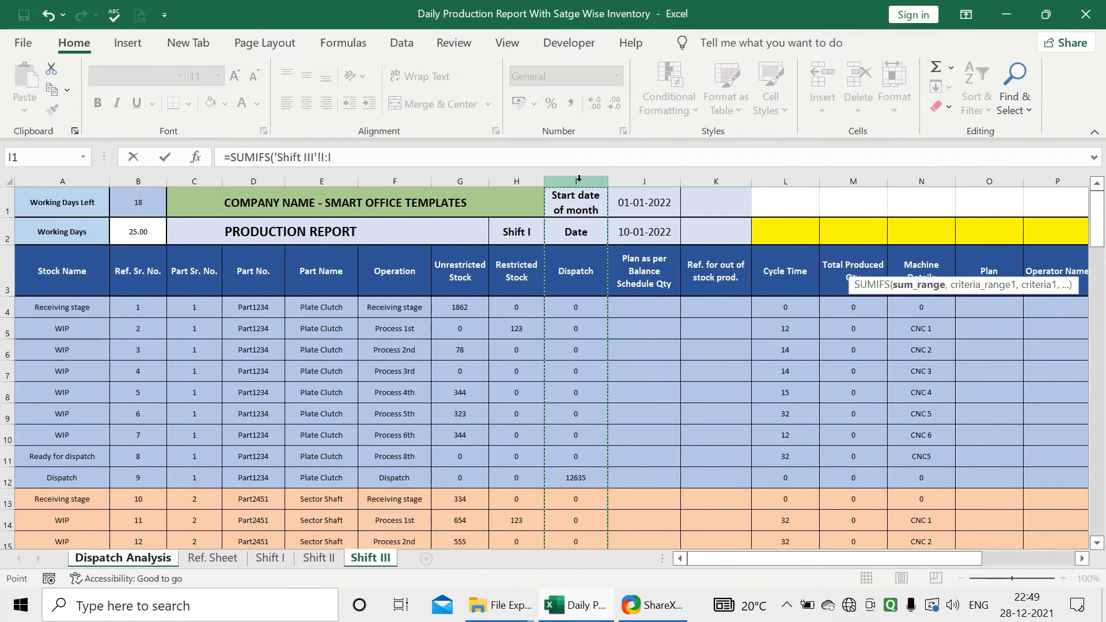
{"action": "type", "text": ","}
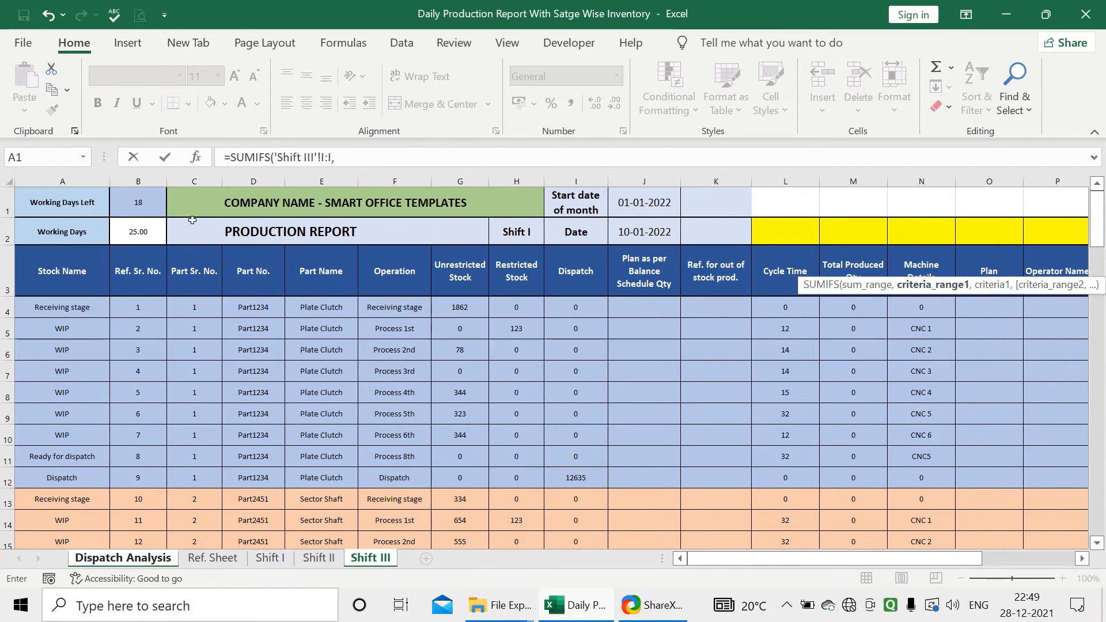
Step: Add the M2 formula's first criteria pair: Shift III column A:A matched to the absolute Dispatch header $M$1
{"action": "left_click", "coordinate": [77, 174]}
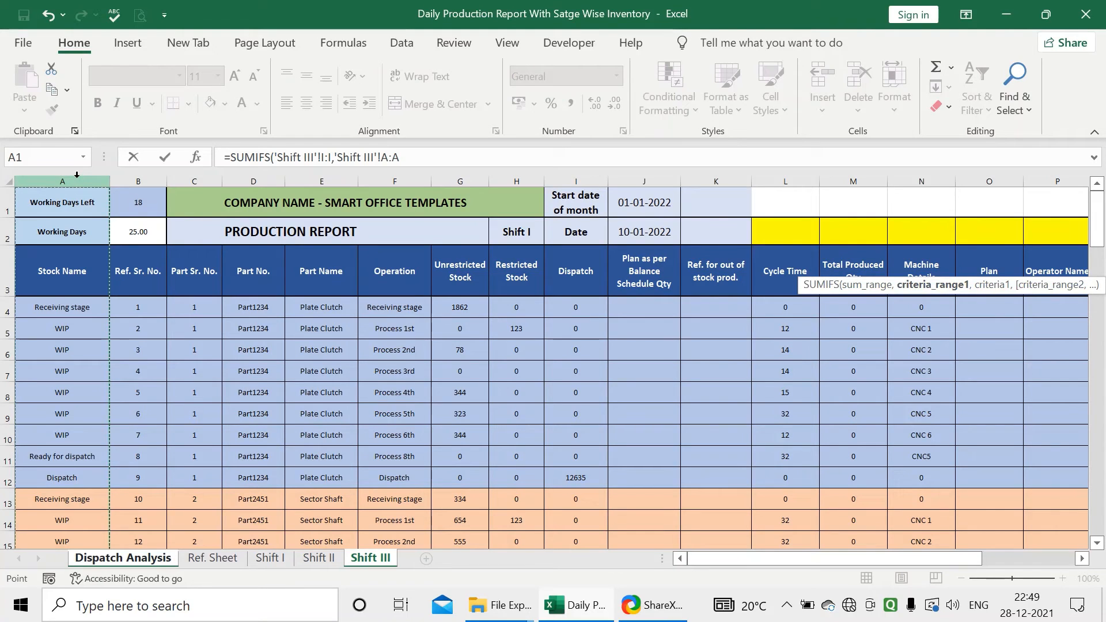
{"action": "type", "text": ","}
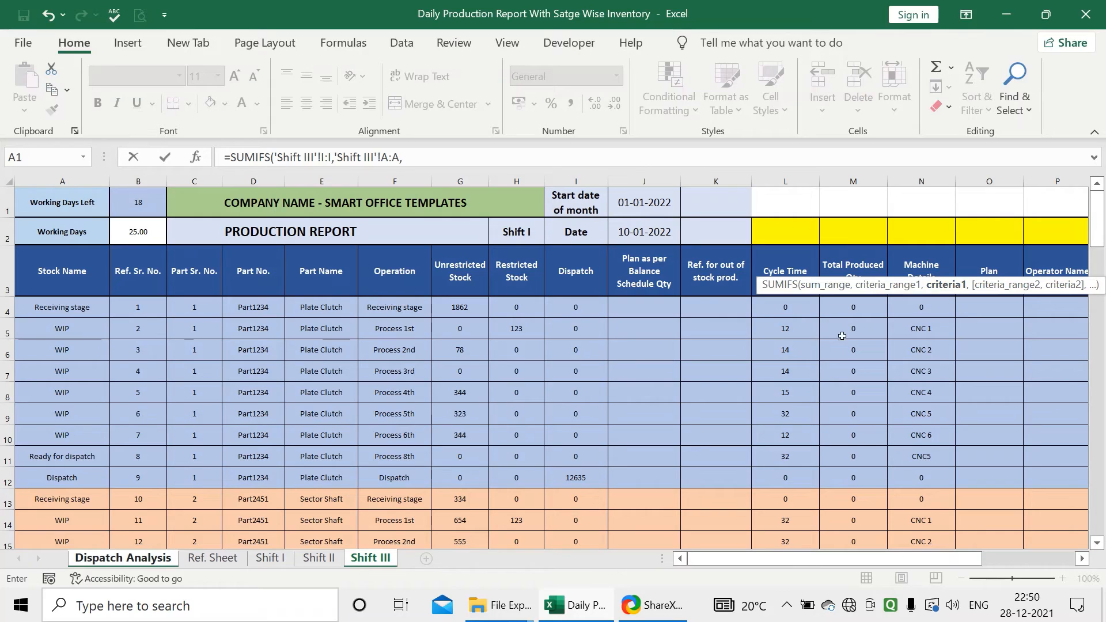
{"action": "left_click", "coordinate": [158, 559]}
{"action": "left_click", "coordinate": [879, 236]}
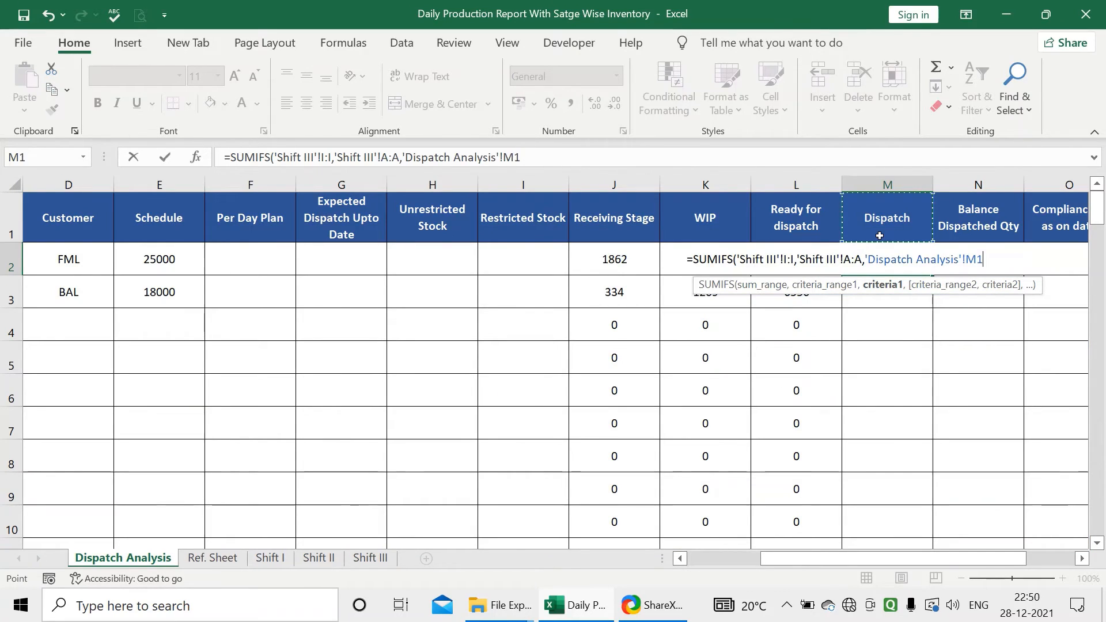
{"action": "key", "text": "F4"}
{"action": "type", "text": ","}
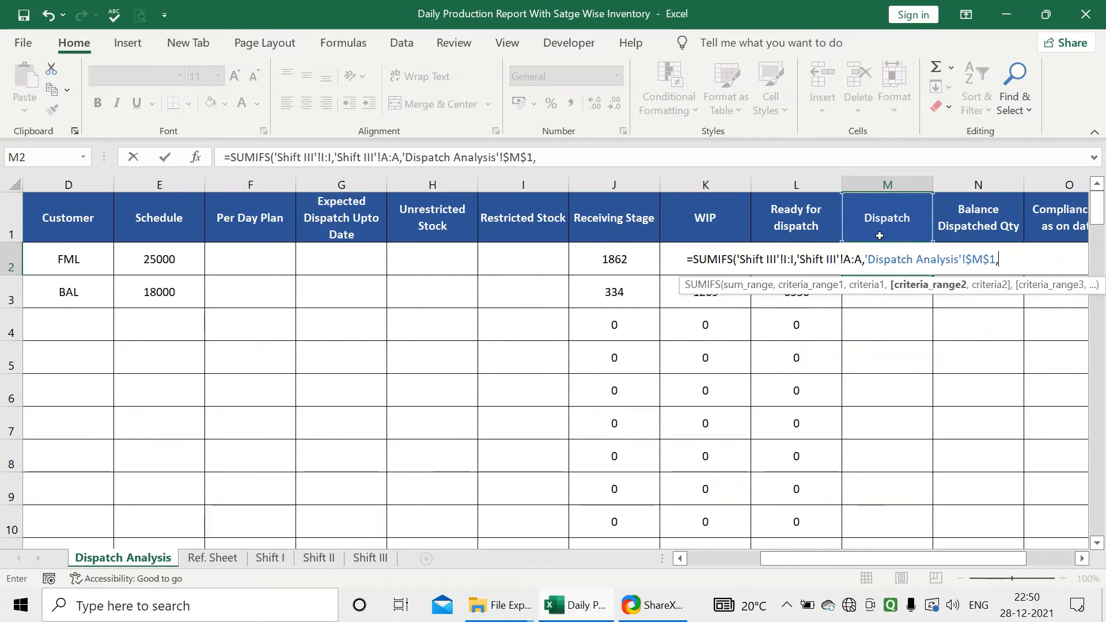
Step: Complete the M2 formula by matching Shift III column C:C to Dispatch Analysis A2, and fill it down the Dispatch column
{"action": "left_click", "coordinate": [371, 558]}
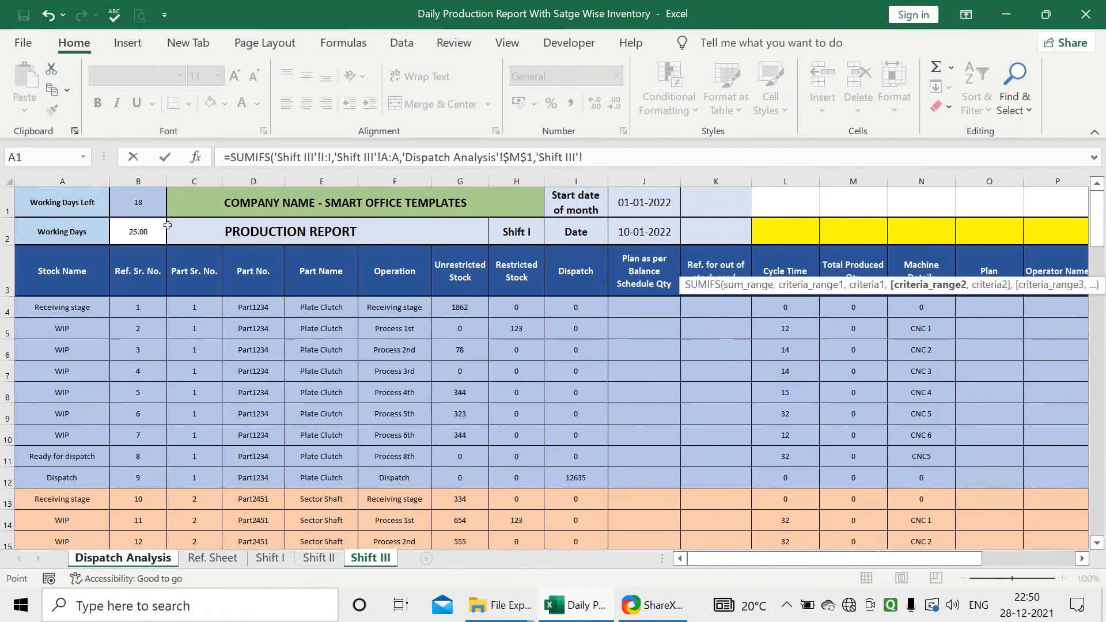
{"action": "left_click", "coordinate": [195, 182]}
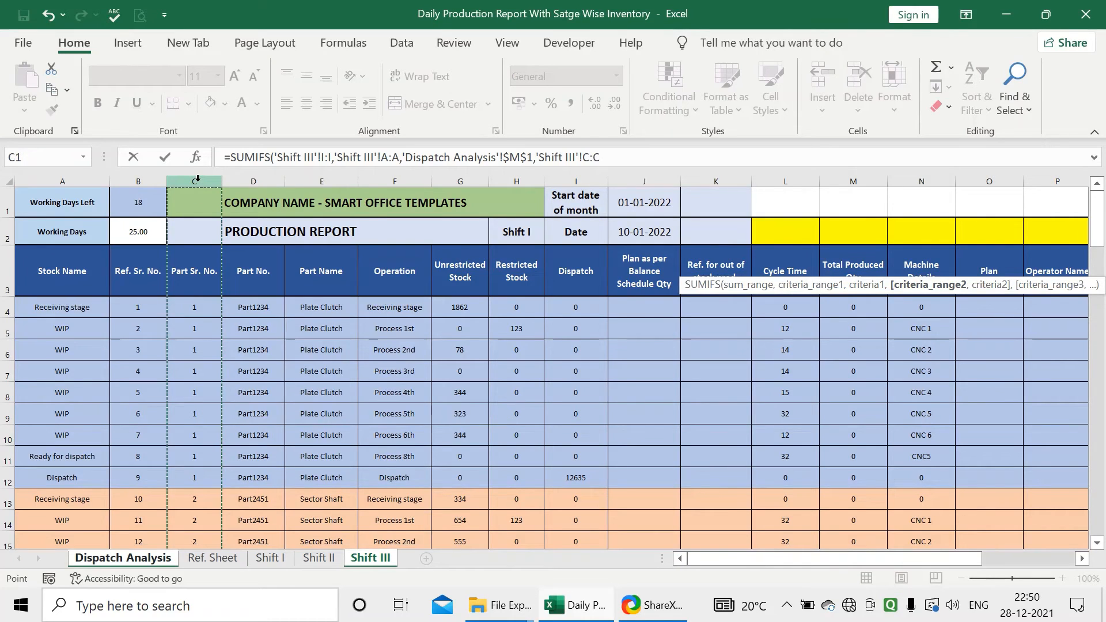
{"action": "type", "text": ","}
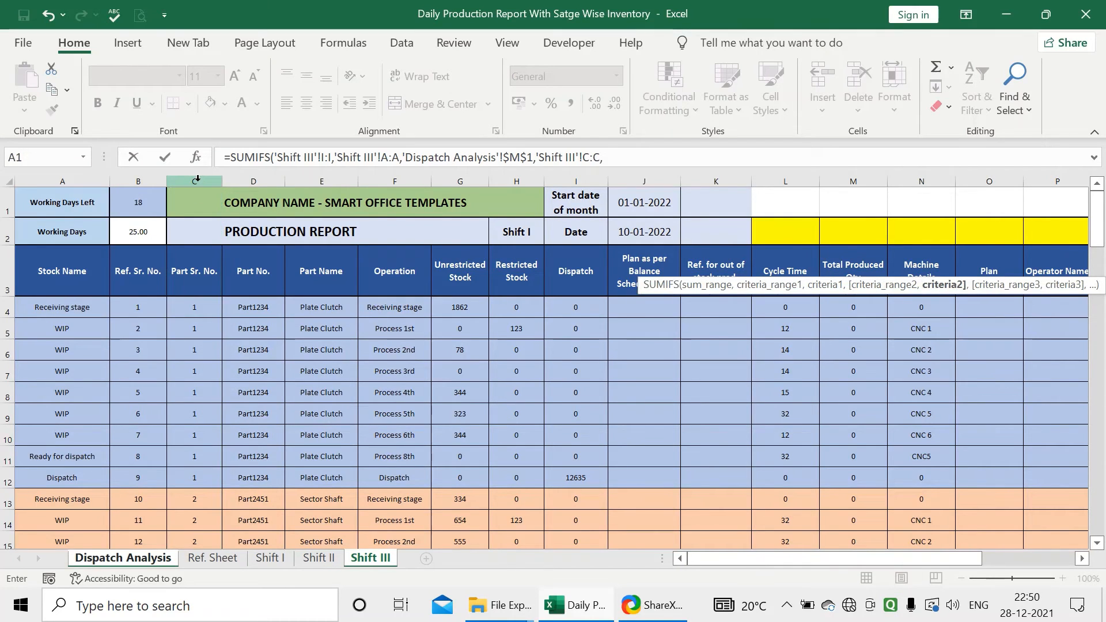
{"action": "left_click", "coordinate": [350, 563]}
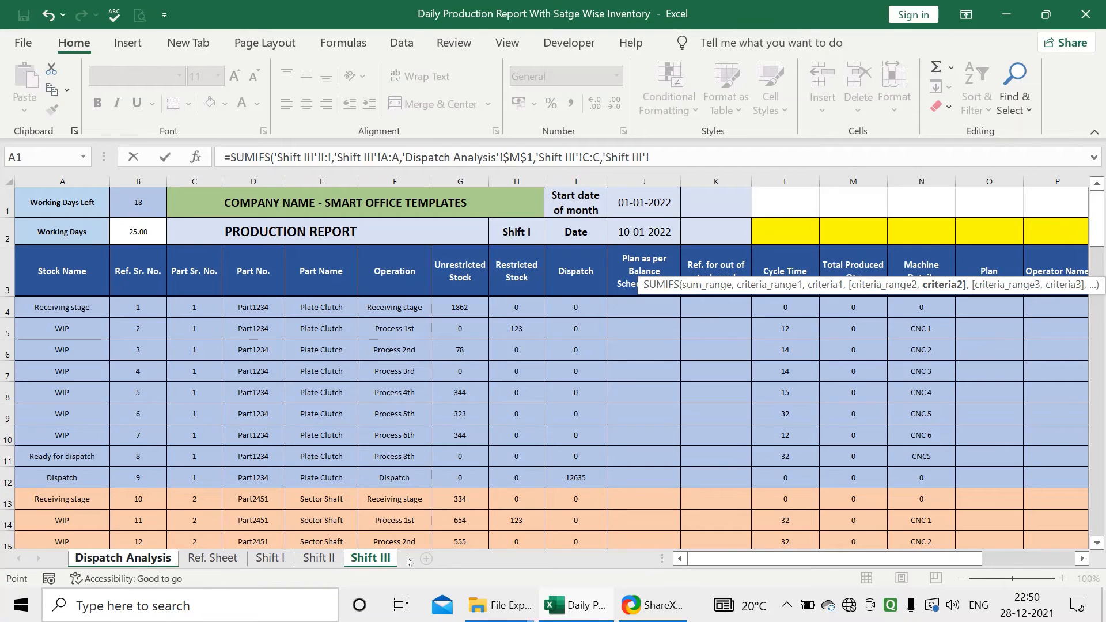
{"action": "left_click", "coordinate": [173, 556]}
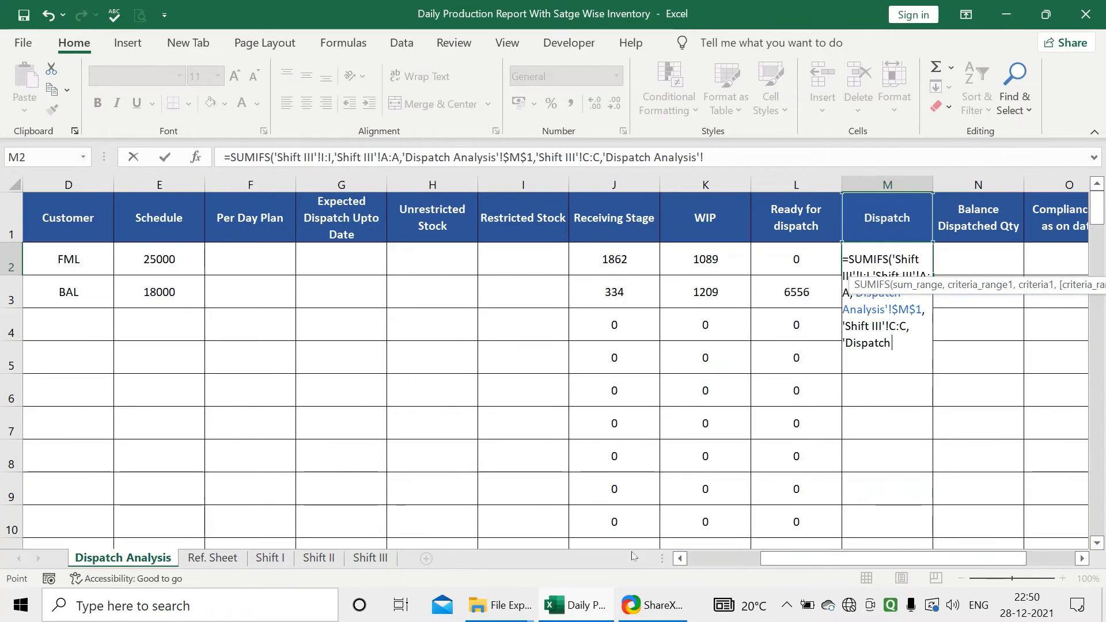
{"action": "left_click_drag", "start_coordinate": [835, 558], "coordinate": [601, 551]}
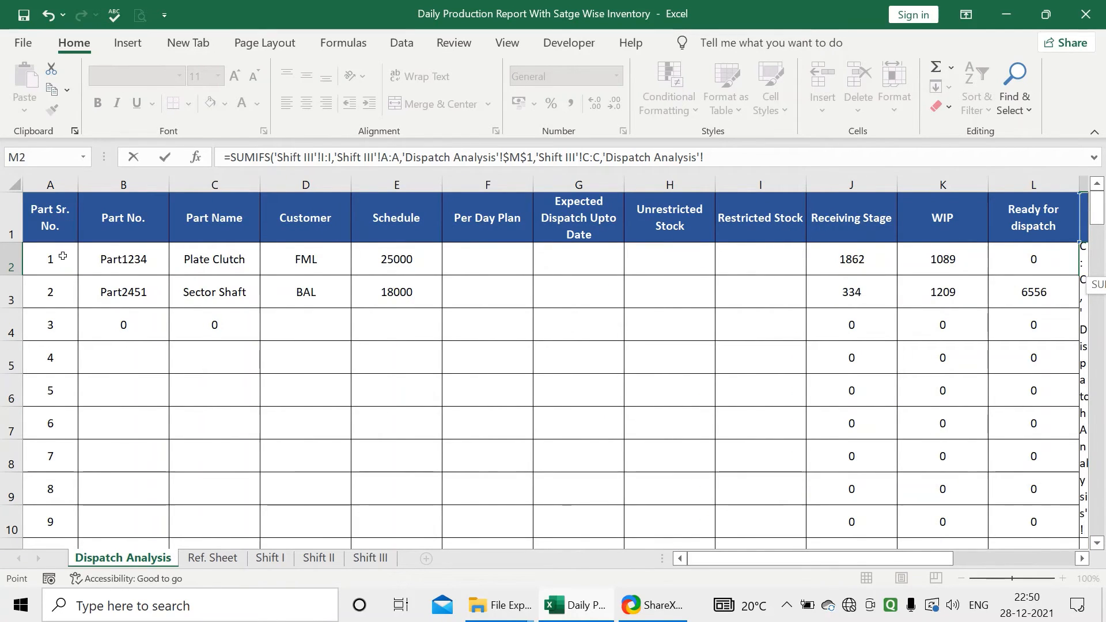
{"action": "left_click", "coordinate": [63, 257]}
{"action": "key", "text": "Return"}
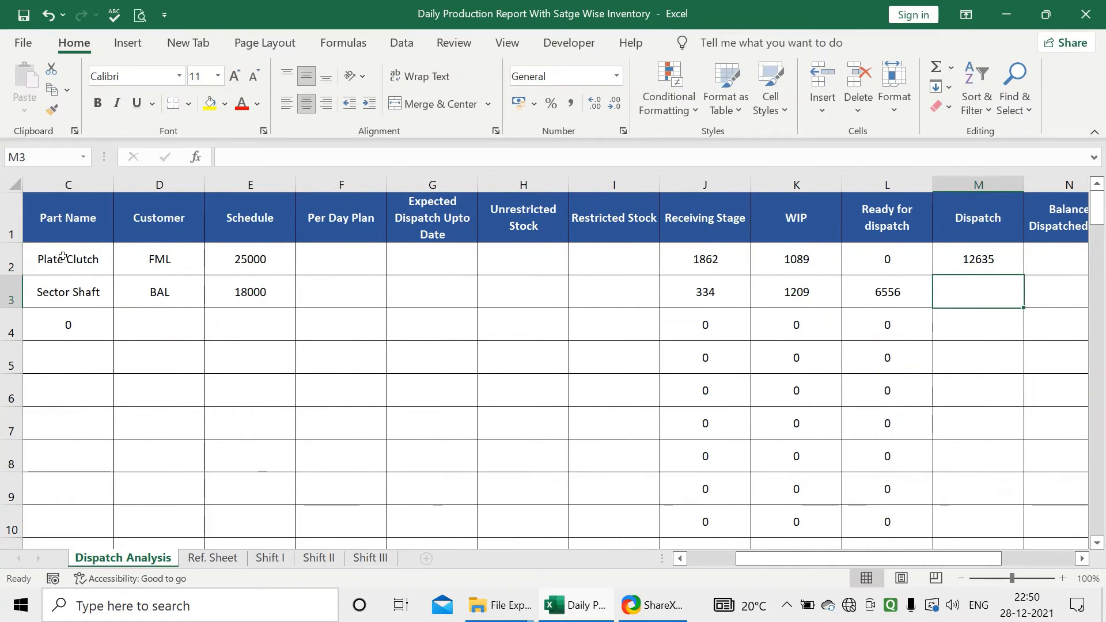
{"action": "left_click", "coordinate": [985, 246]}
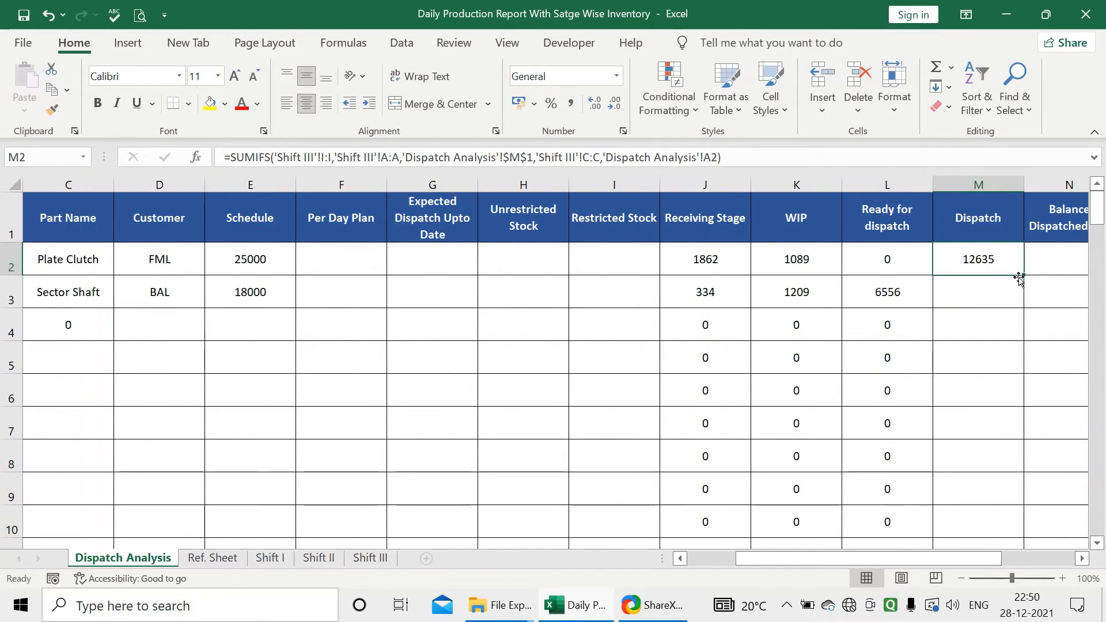
{"action": "double_click", "coordinate": [1024, 274]}
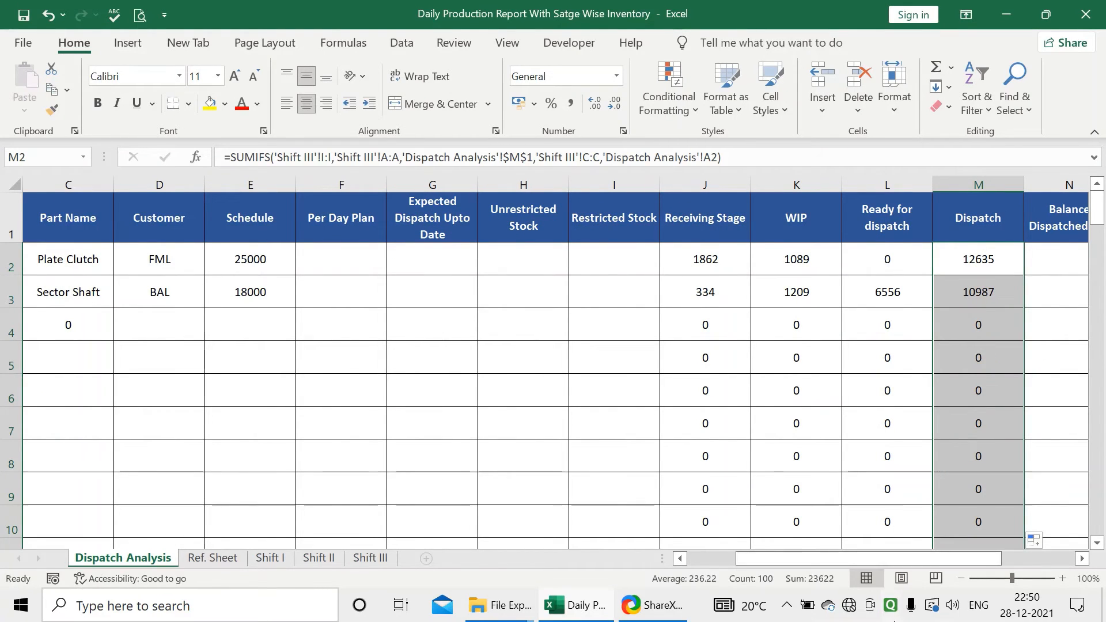
Step: Review the row 2 and 3 quantities and formulas in the Receiving Stage, WIP, Ready for dispatch and Dispatch columns
{"action": "left_click_drag", "start_coordinate": [950, 558], "coordinate": [998, 569]}
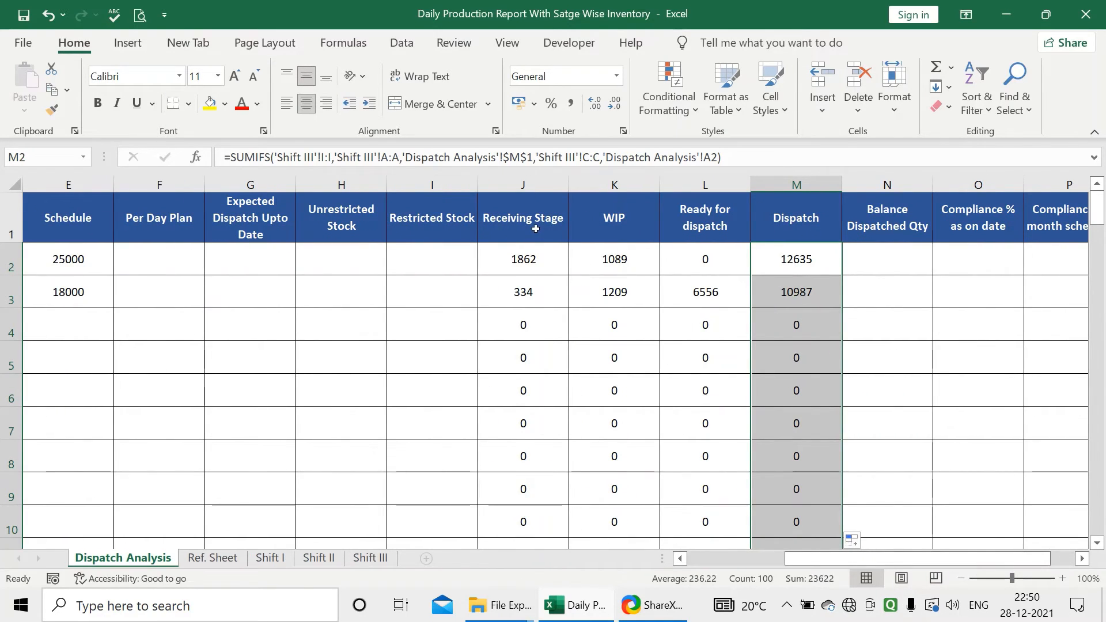
{"action": "left_click_drag", "start_coordinate": [536, 228], "coordinate": [797, 292]}
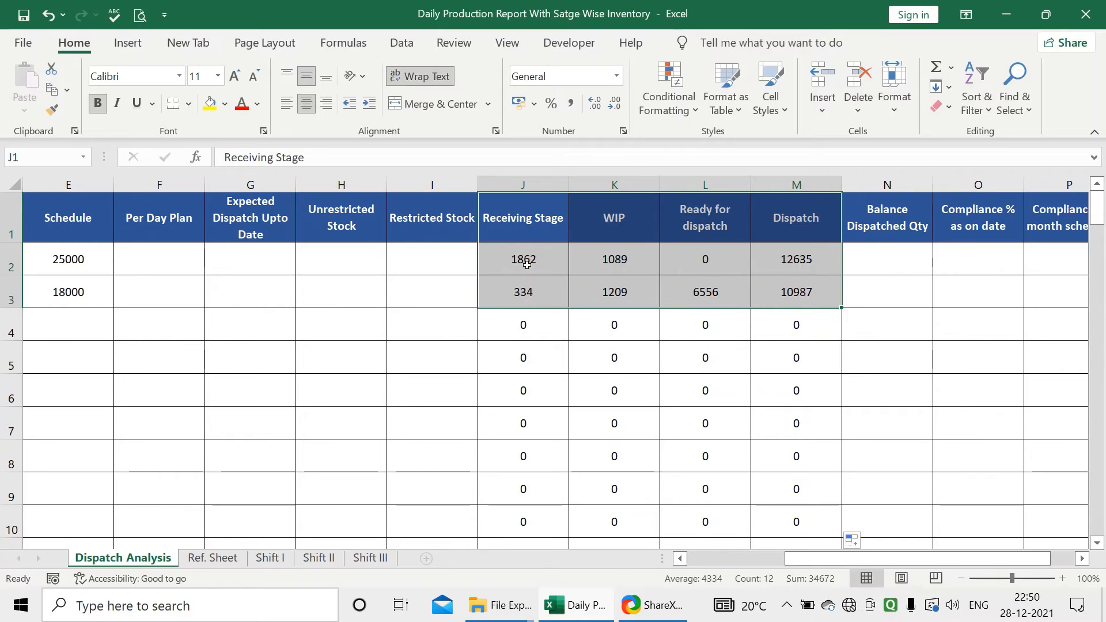
{"action": "left_click", "coordinate": [525, 263]}
{"action": "left_click", "coordinate": [530, 278]}
{"action": "left_click", "coordinate": [611, 280]}
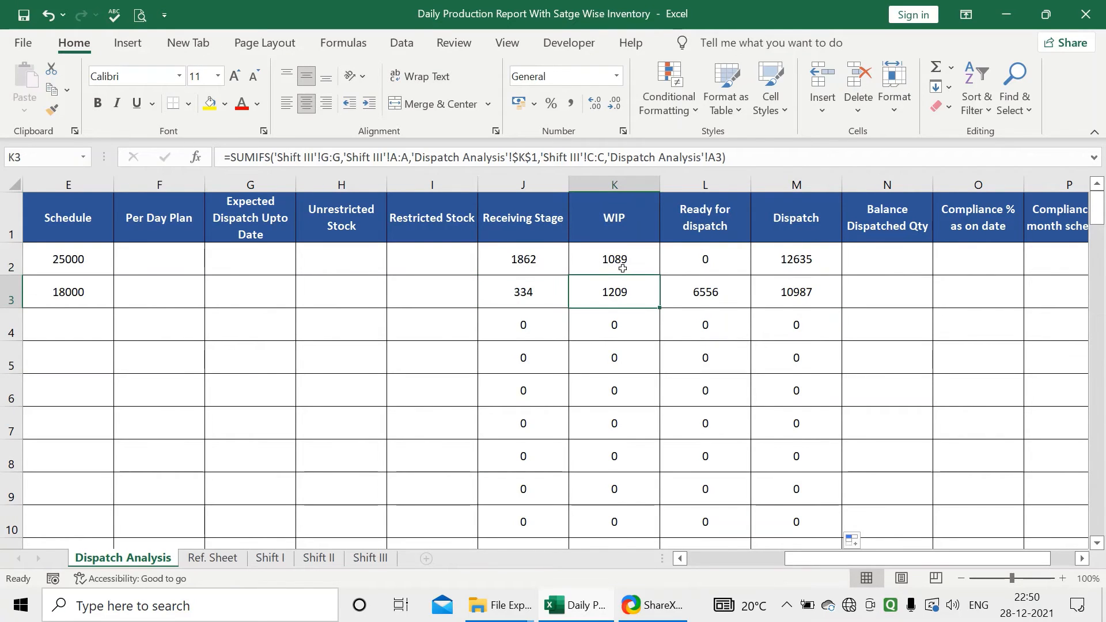
{"action": "left_click", "coordinate": [617, 258]}
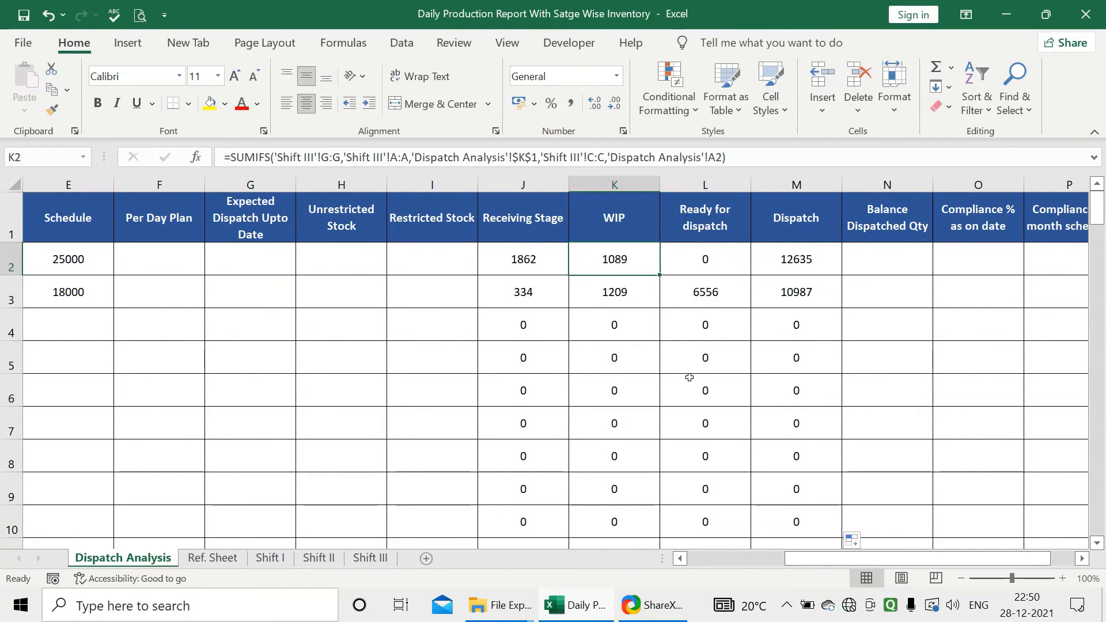
{"action": "left_click", "coordinate": [717, 289]}
{"action": "left_click", "coordinate": [727, 260]}
{"action": "left_click", "coordinate": [785, 265]}
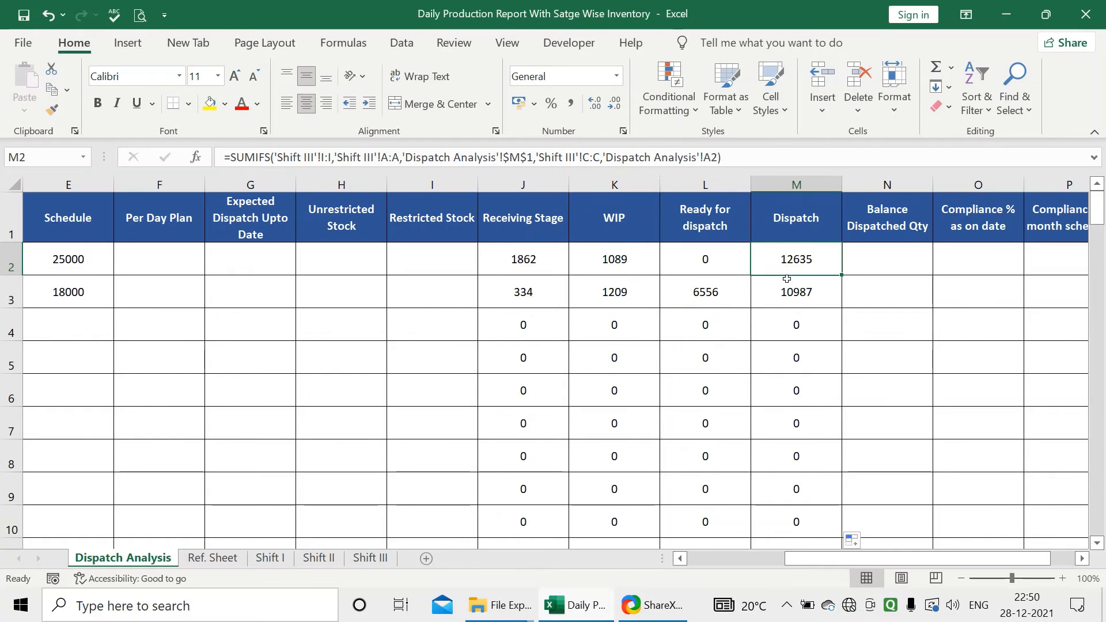
{"action": "left_click", "coordinate": [761, 295]}
{"action": "key", "text": "Down"}
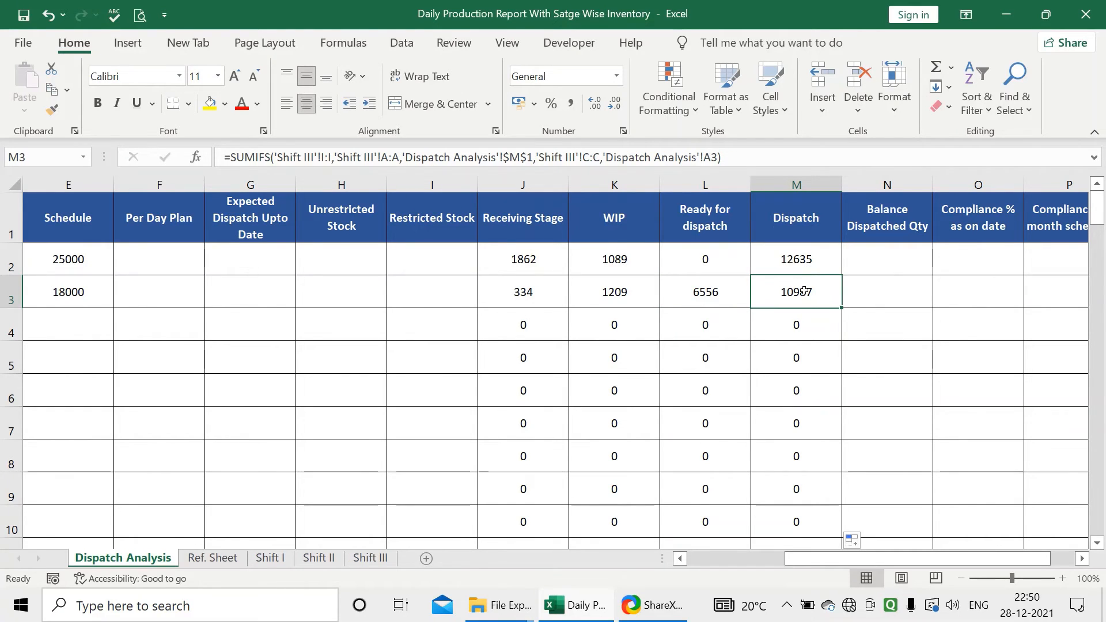
Step: Calculate Balance Dispatched Qty in N2 as Schedule minus Dispatch with =E2-M2, and fill it down the column
{"action": "left_click", "coordinate": [893, 258]}
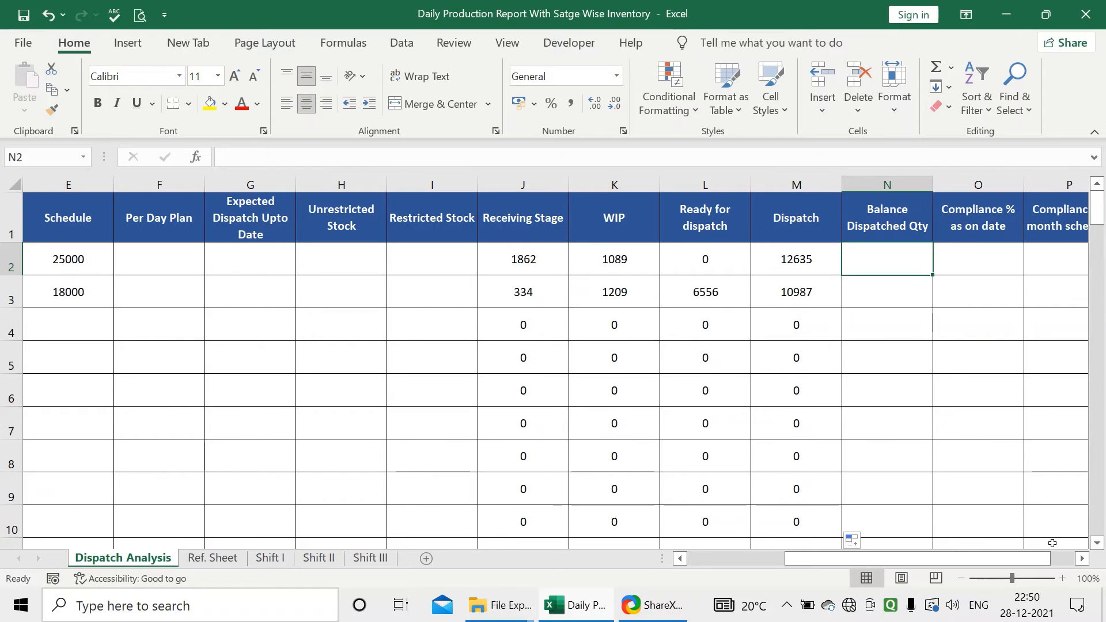
{"action": "type", "text": "="}
{"action": "left_click_drag", "start_coordinate": [922, 558], "coordinate": [819, 544]}
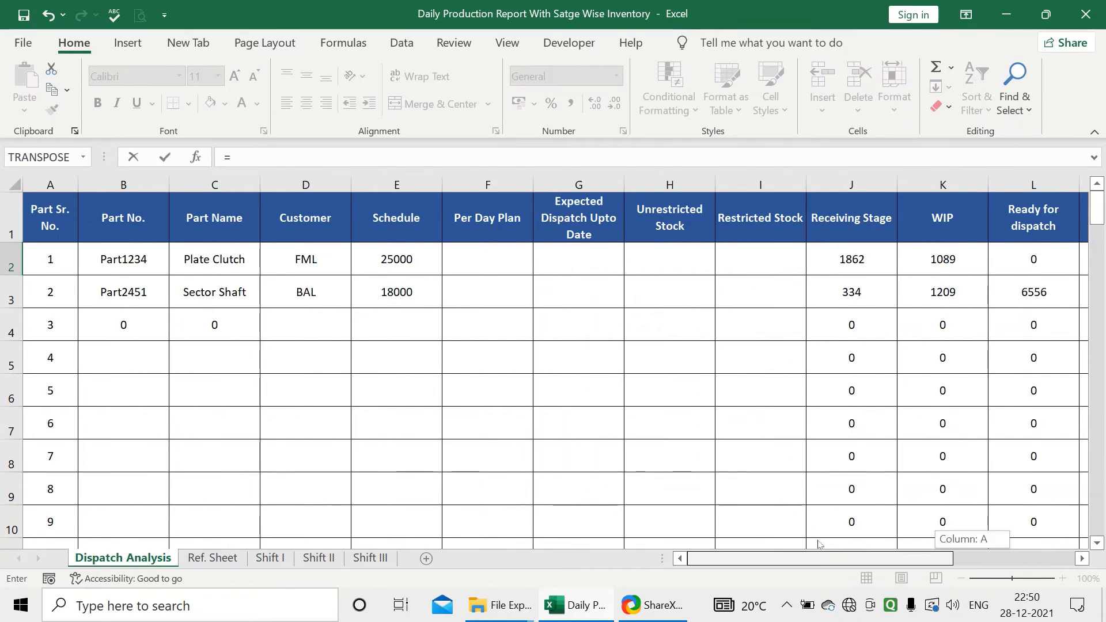
{"action": "left_click", "coordinate": [404, 254]}
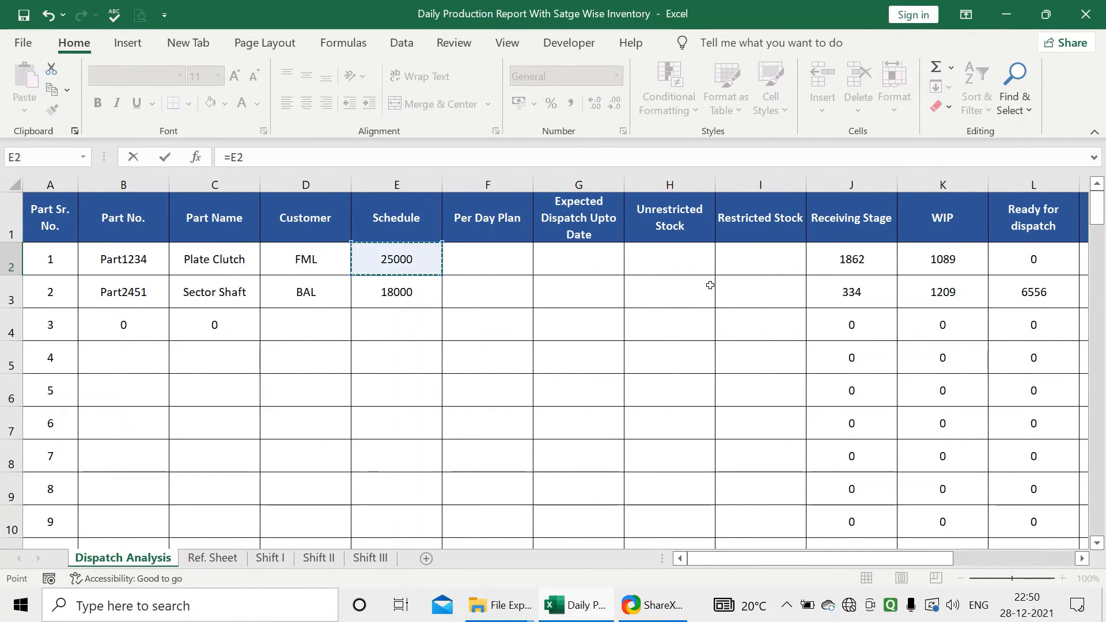
{"action": "type", "text": "-"}
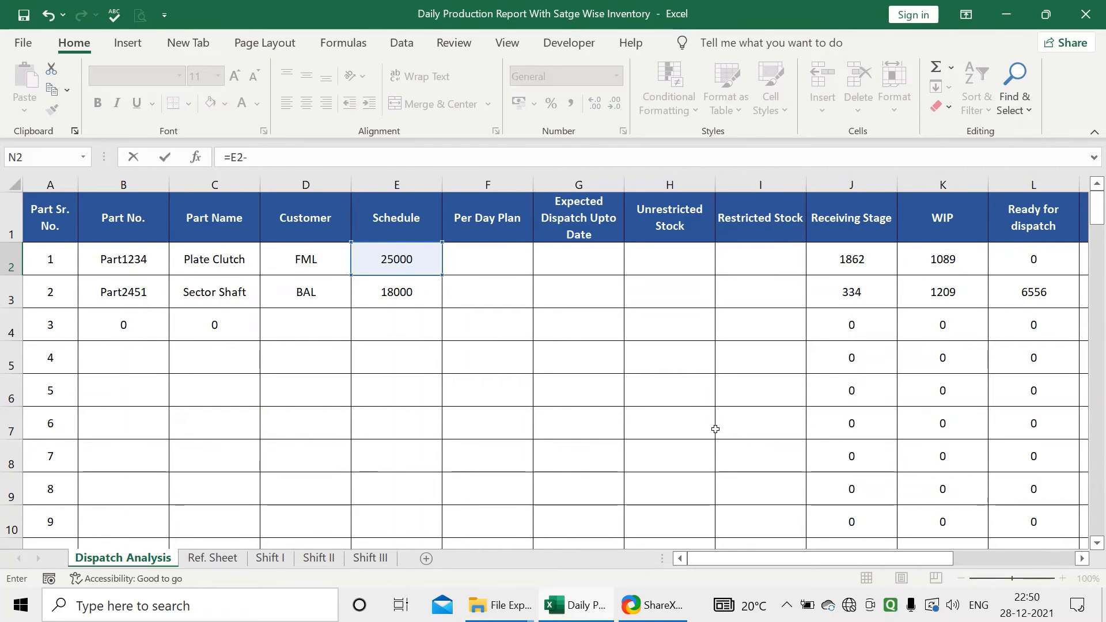
{"action": "left_click_drag", "start_coordinate": [803, 554], "coordinate": [924, 554]}
{"action": "left_click", "coordinate": [715, 261]}
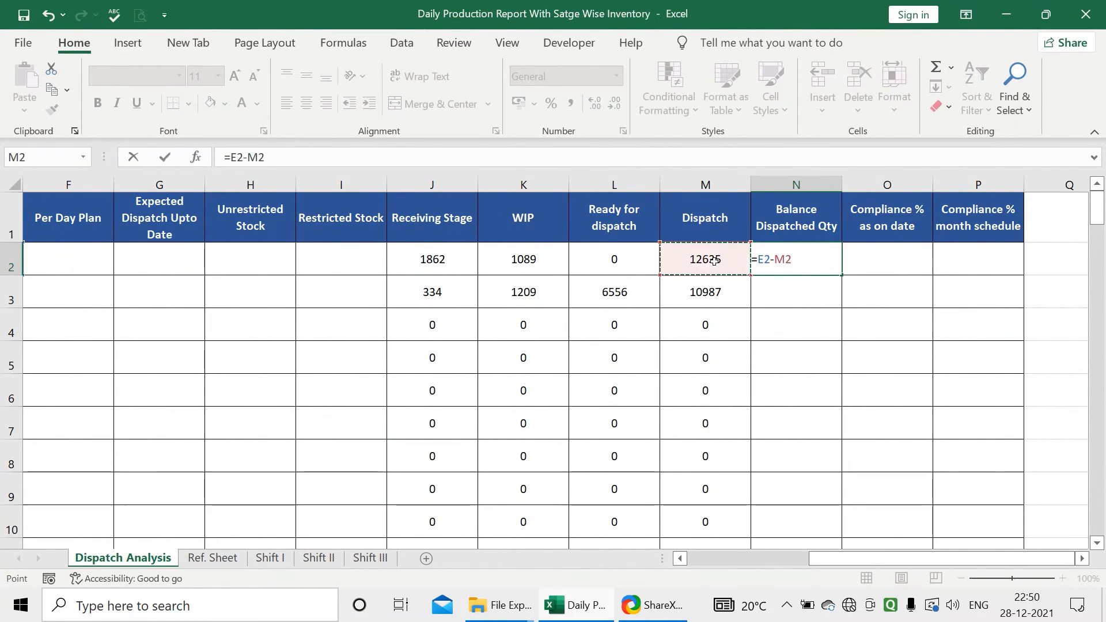
{"action": "key", "text": "Return"}
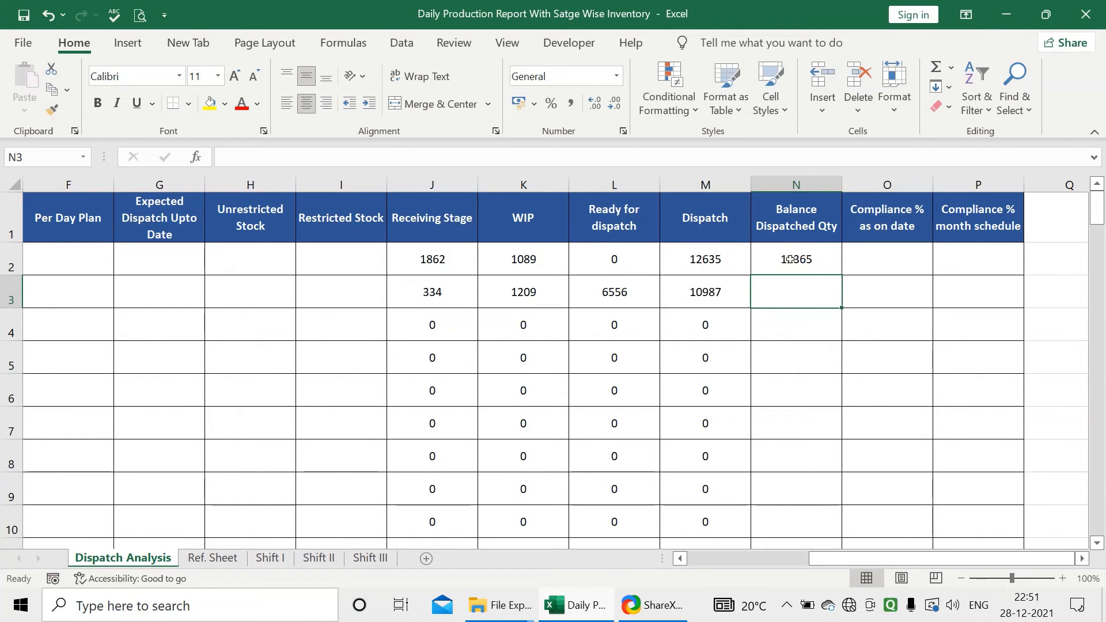
{"action": "left_click", "coordinate": [824, 265]}
{"action": "double_click", "coordinate": [841, 275]}
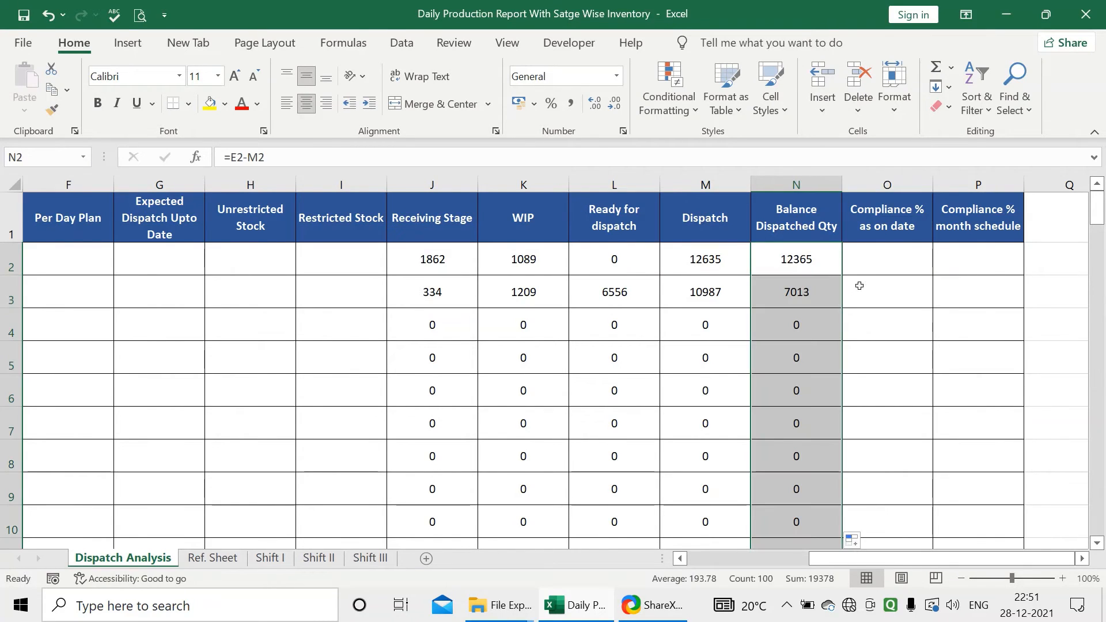
Step: Enter the Per Day Plan formula in F2, dividing balance quantity N2 by Shift I's working days as absolute reference $B$2
{"action": "left_click", "coordinate": [872, 270]}
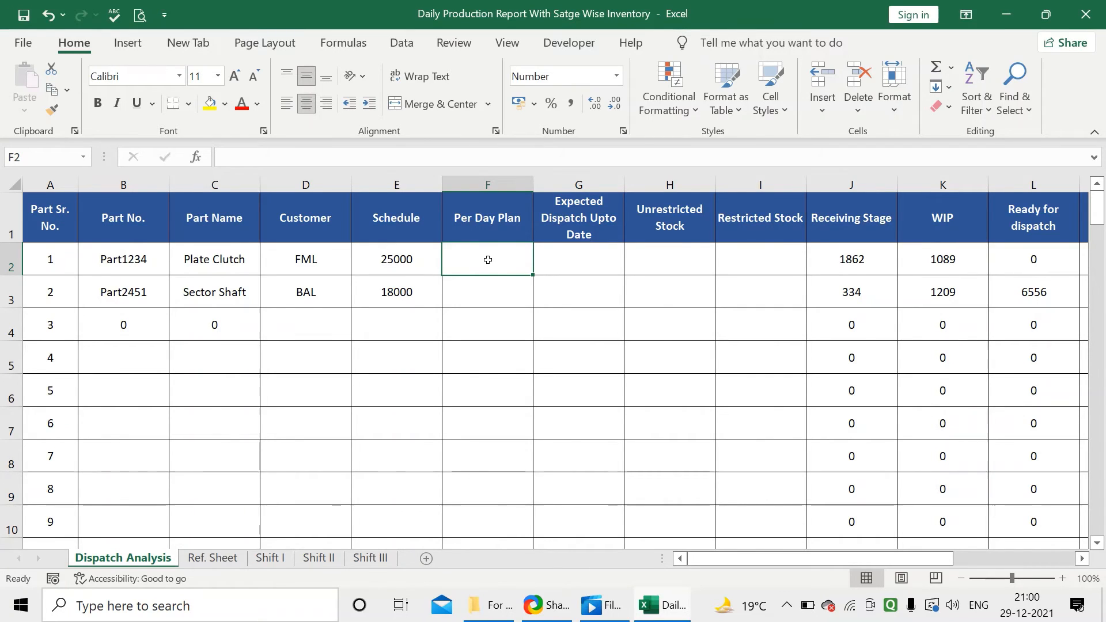
{"action": "type", "text": "="}
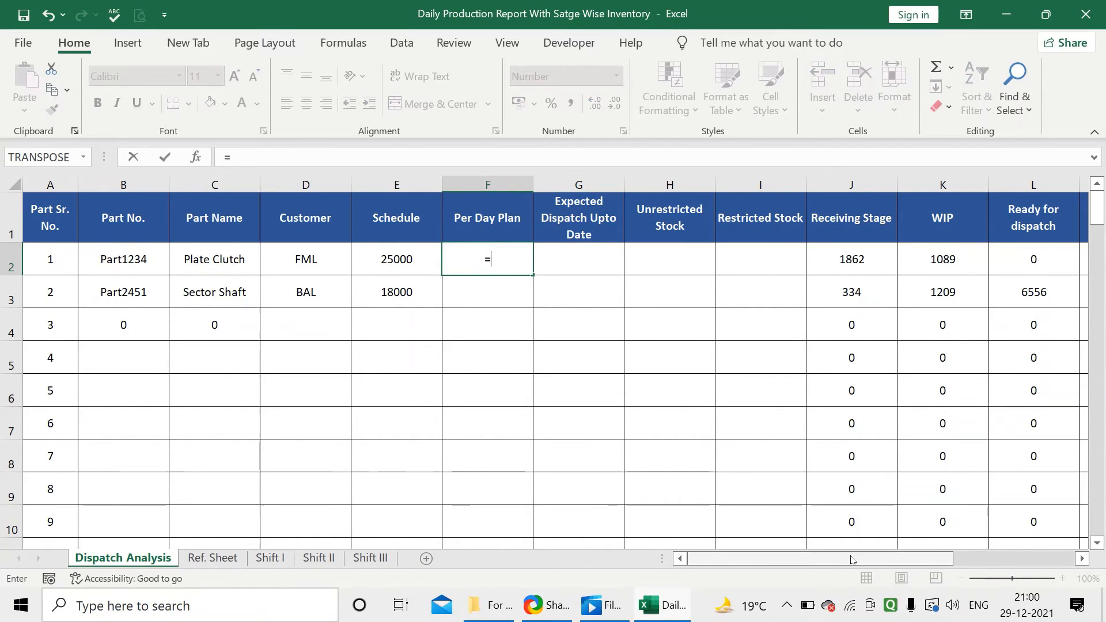
{"action": "left_click_drag", "start_coordinate": [852, 559], "coordinate": [933, 557]}
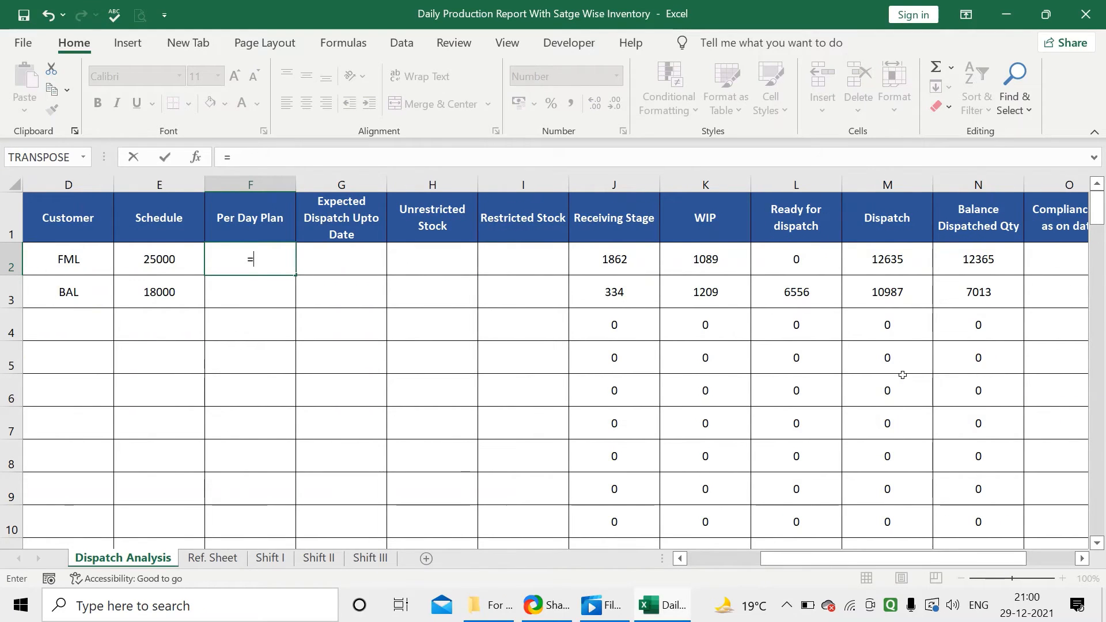
{"action": "left_click", "coordinate": [954, 270]}
{"action": "type", "text": "/"}
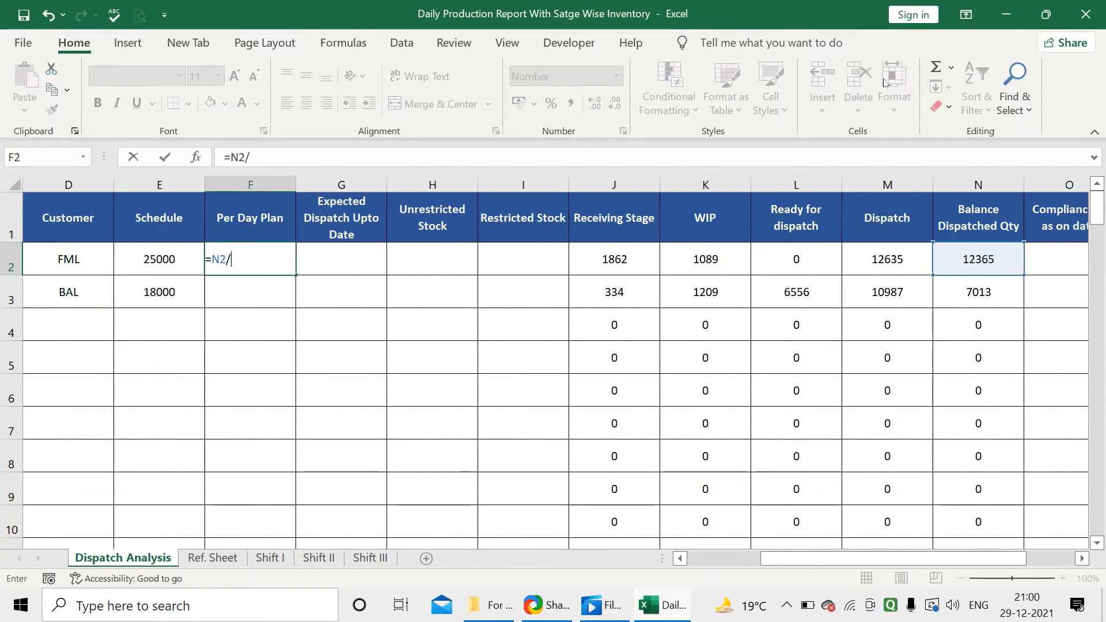
{"action": "left_click", "coordinate": [270, 558]}
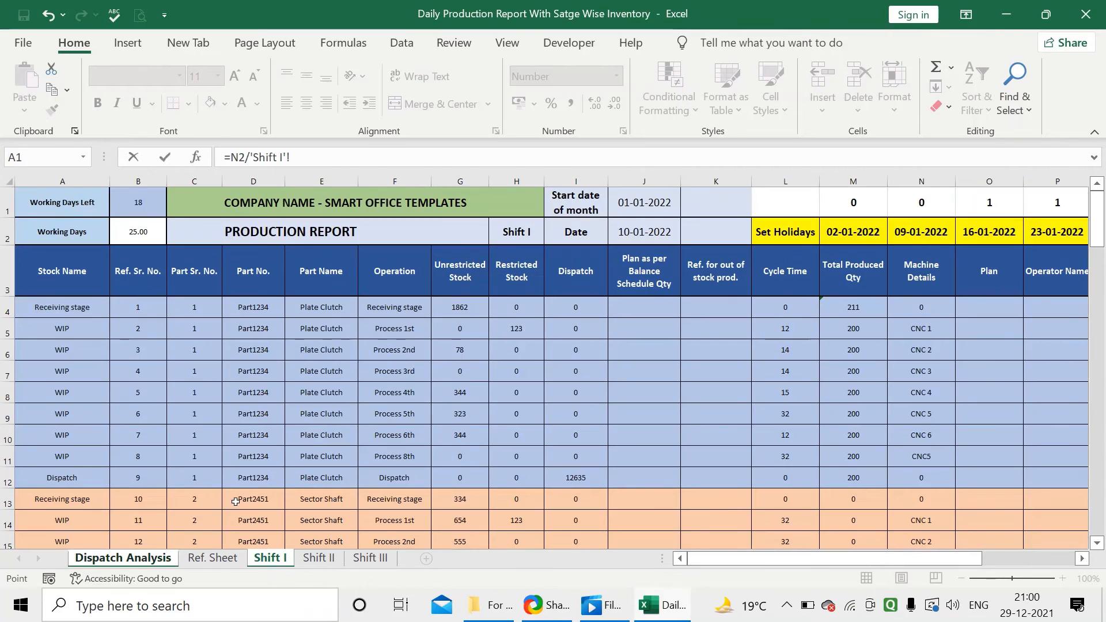
{"action": "left_click", "coordinate": [143, 231]}
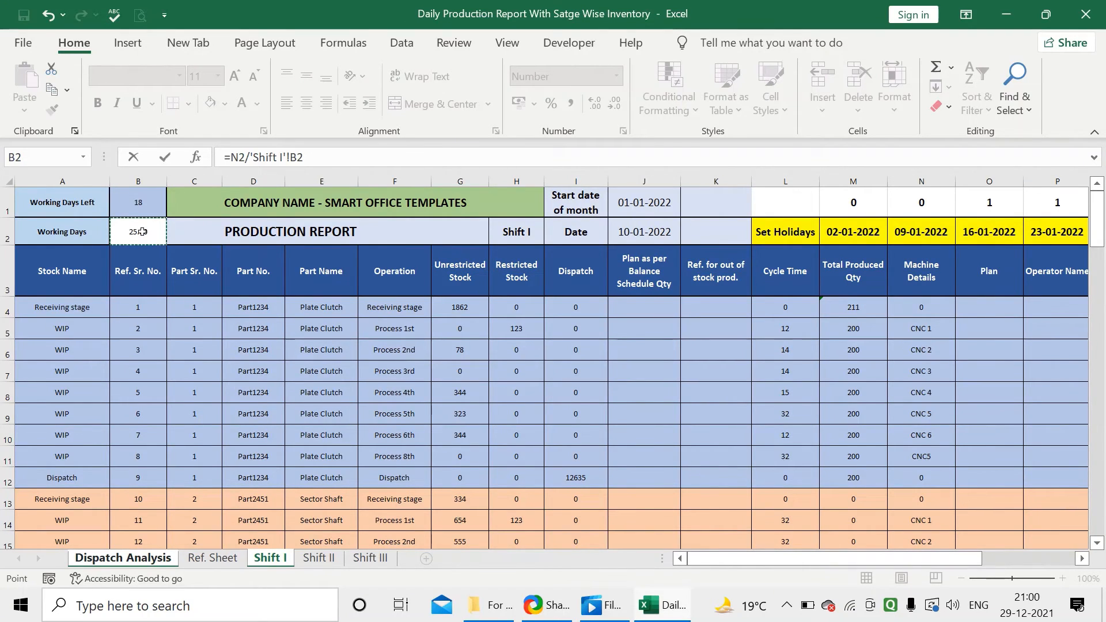
{"action": "key", "text": "F4"}
{"action": "key", "text": "Return"}
Step: Fill the F2 formula down the Per Day Plan column and check it in rows 2 and 3
{"action": "left_click", "coordinate": [241, 255]}
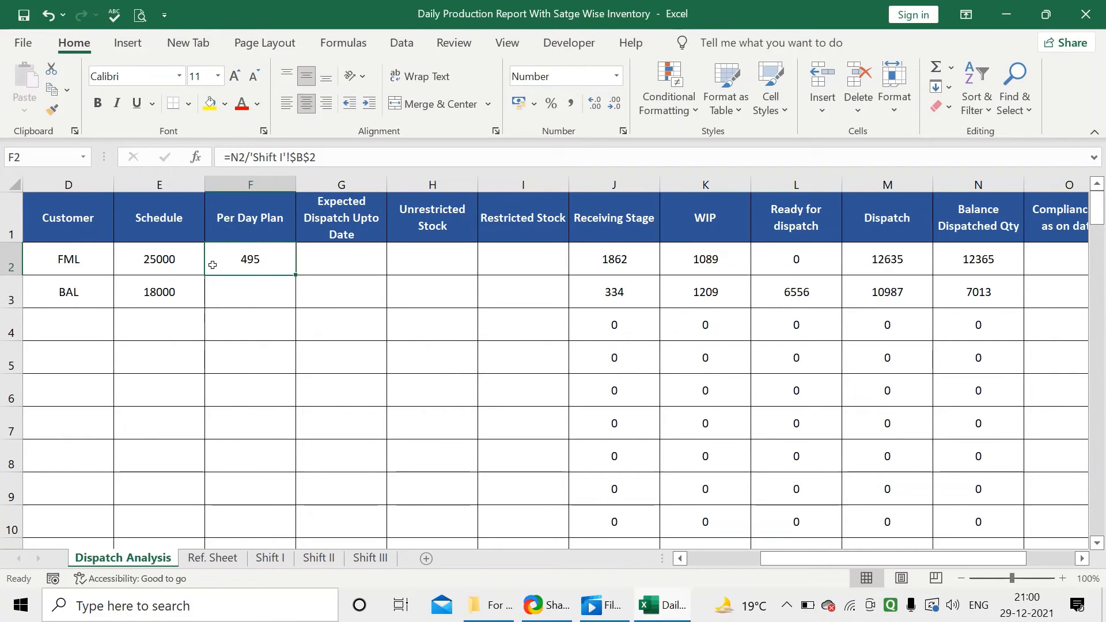
{"action": "key", "text": "Left"}
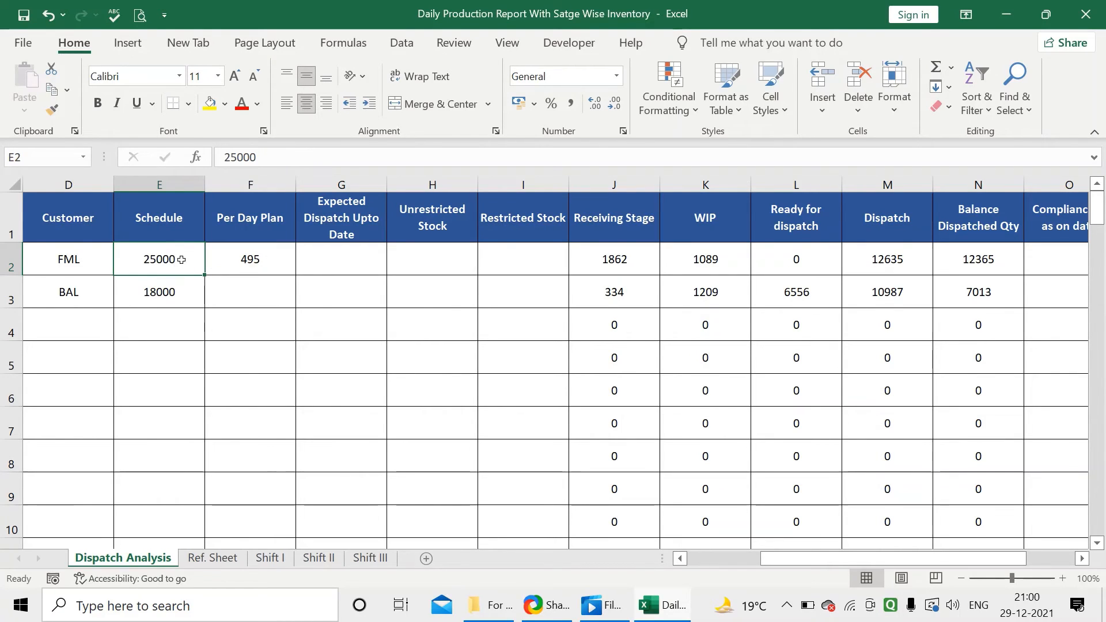
{"action": "left_click", "coordinate": [247, 258]}
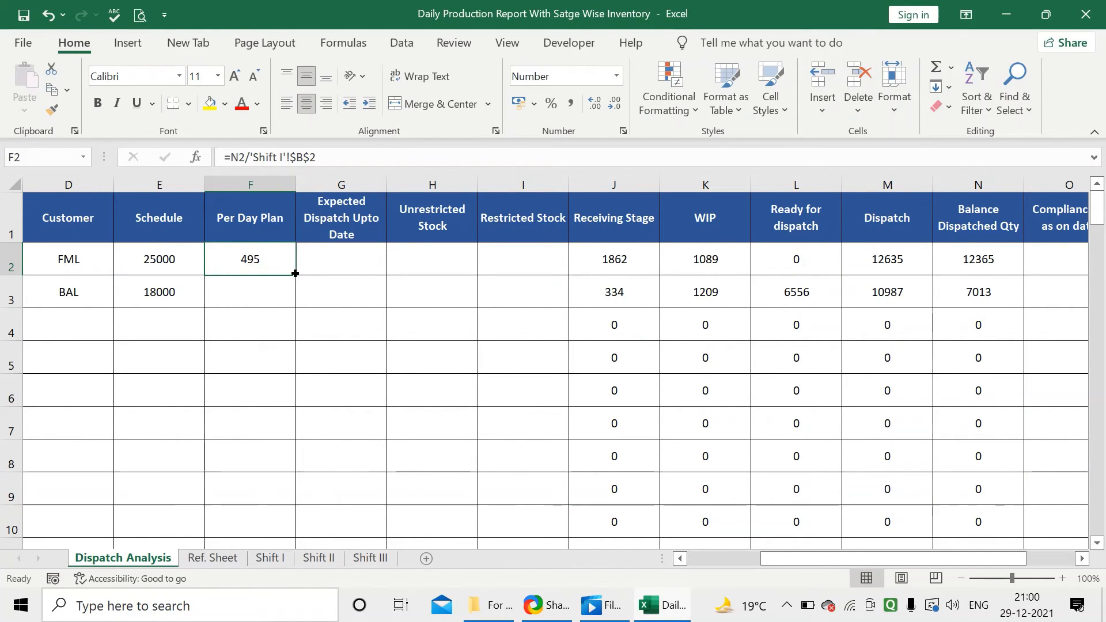
{"action": "double_click", "coordinate": [295, 273]}
{"action": "left_click", "coordinate": [277, 302]}
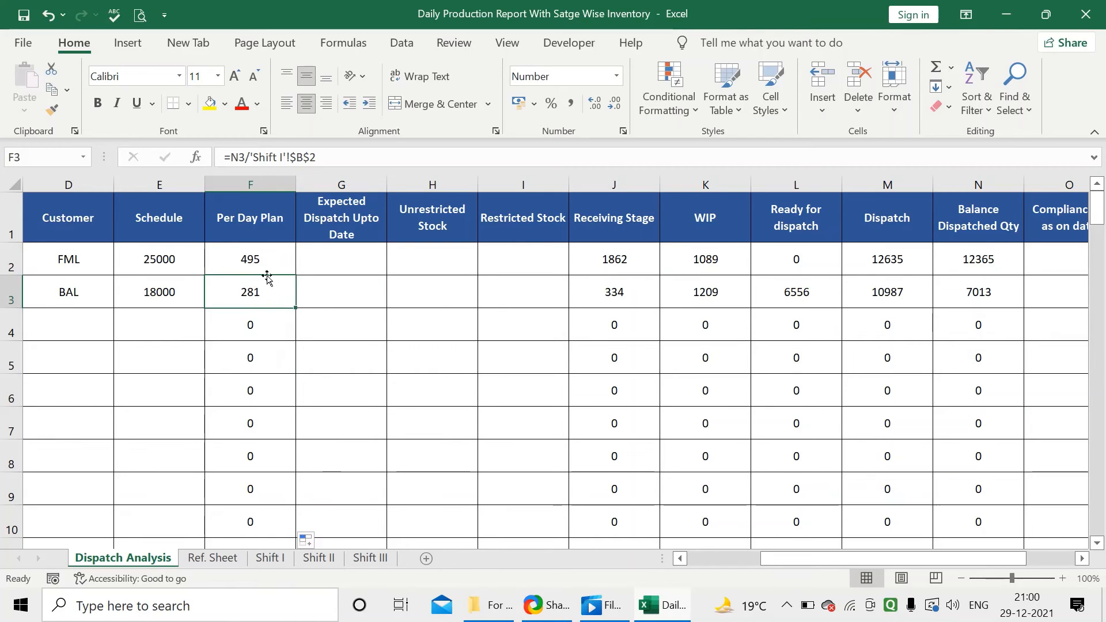
{"action": "left_click", "coordinate": [264, 272]}
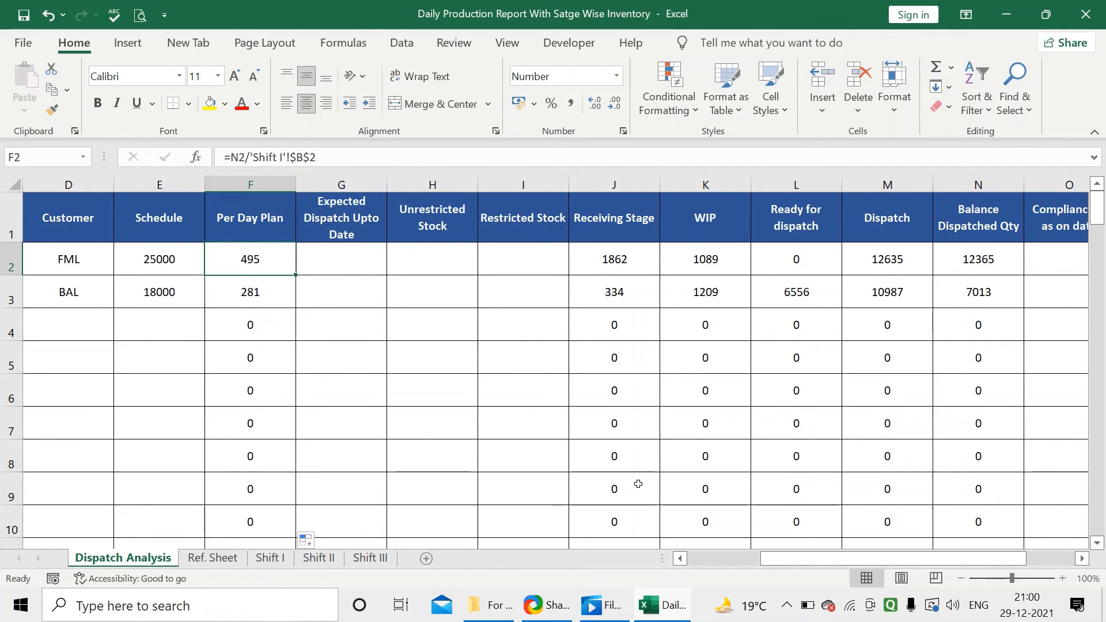
Step: Select G2 under Expected Dispatch Upto Date, and consult the working days and date cells on the Shift I sheet
{"action": "mouse_move", "coordinate": [799, 558]}
{"action": "left_mouse_down"}
{"action": "mouse_move", "coordinate": [835, 558]}
{"action": "mouse_move", "coordinate": [806, 561]}
{"action": "left_mouse_up"}
{"action": "key", "text": "Right"}
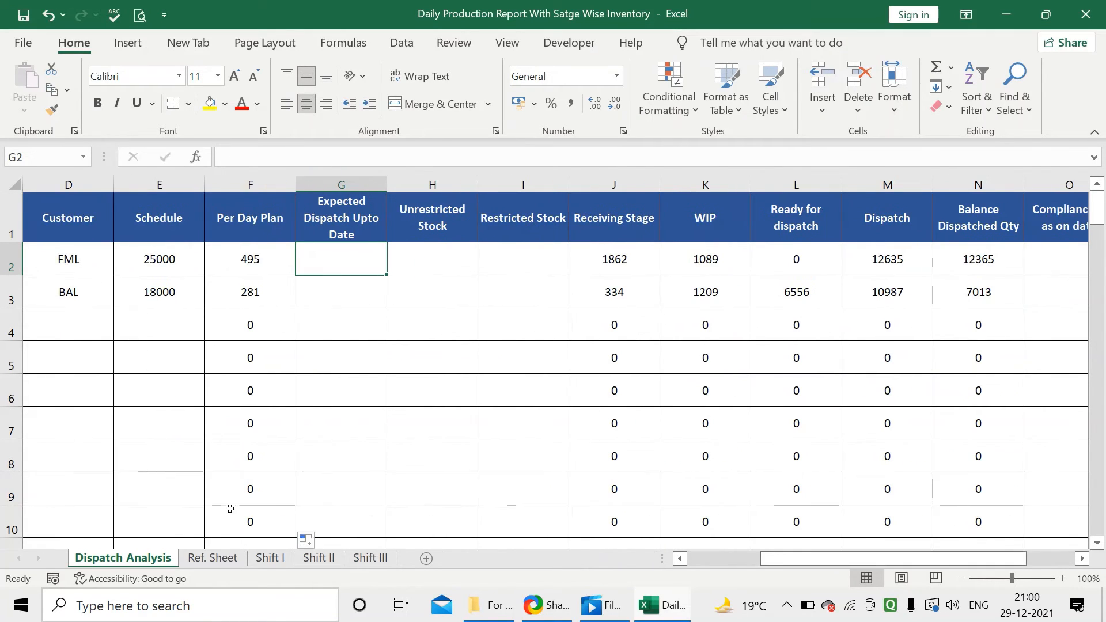
{"action": "left_click", "coordinate": [270, 558]}
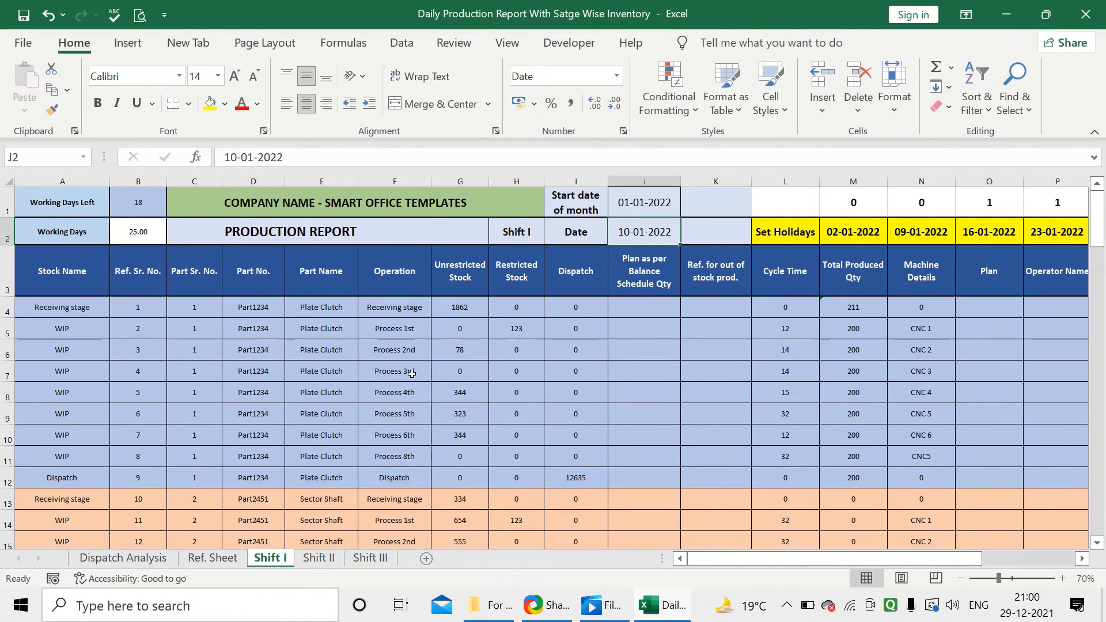
{"action": "left_click", "coordinate": [149, 558]}
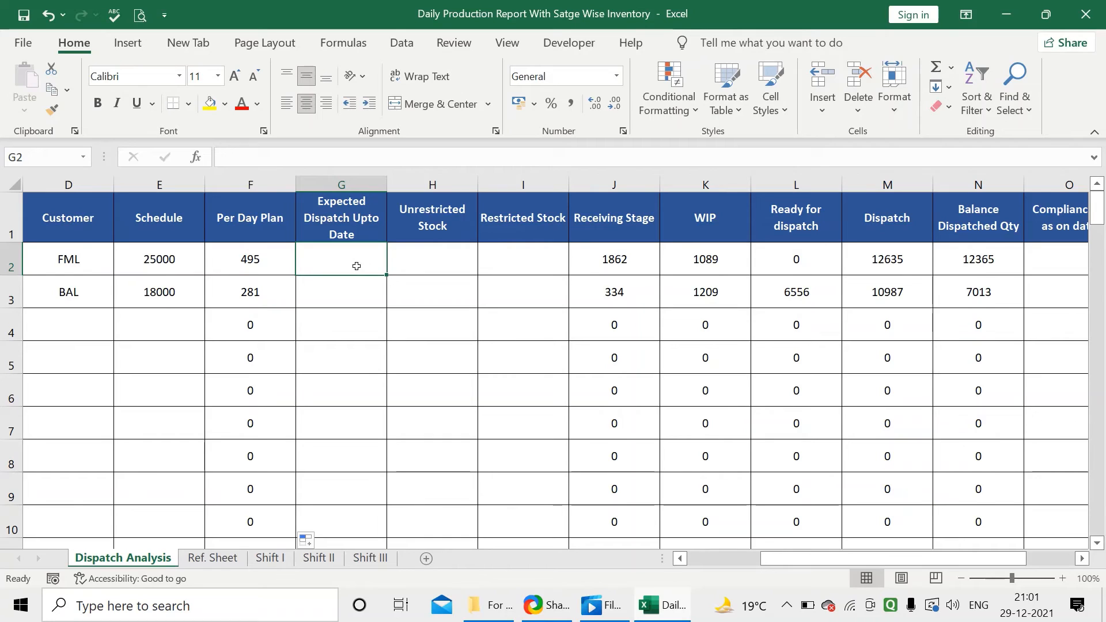
{"action": "type", "text": "="}
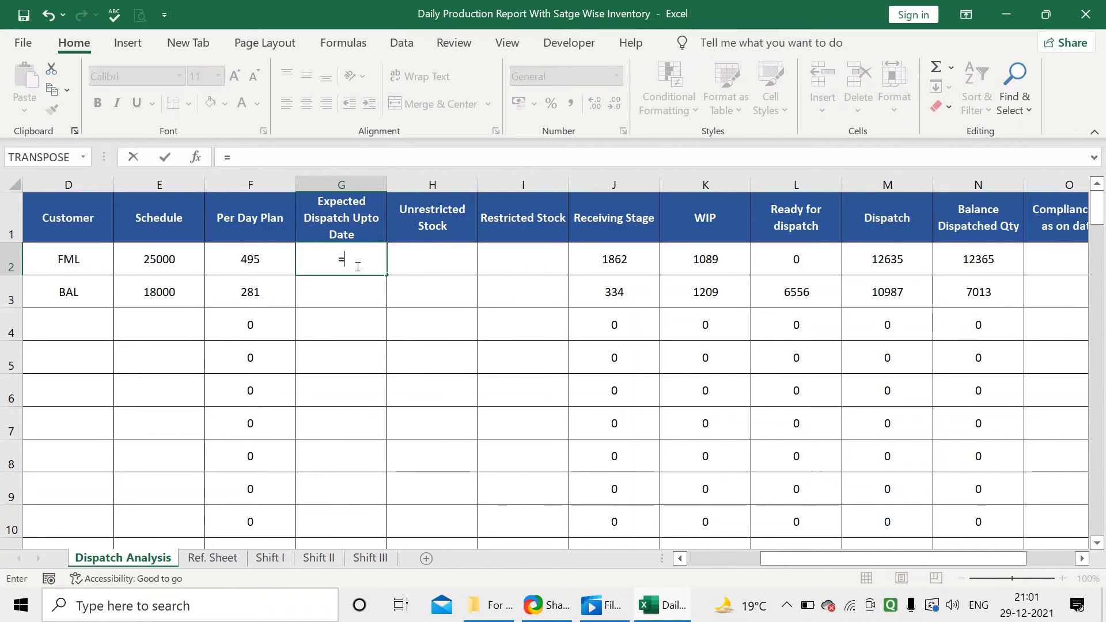
{"action": "left_click", "coordinate": [287, 254]}
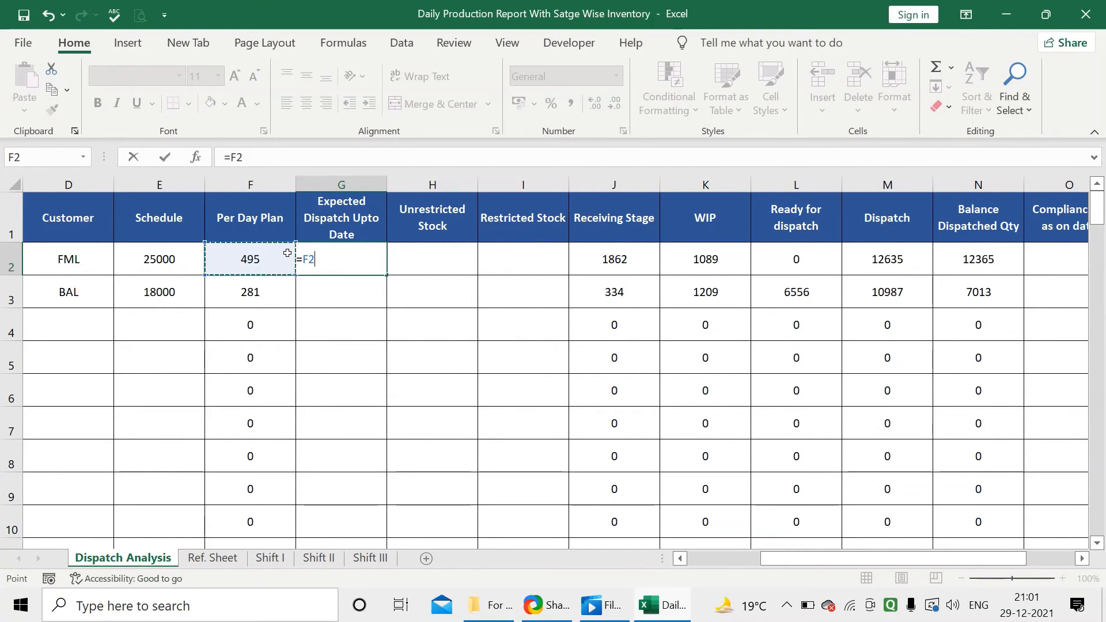
{"action": "type", "text": "*"}
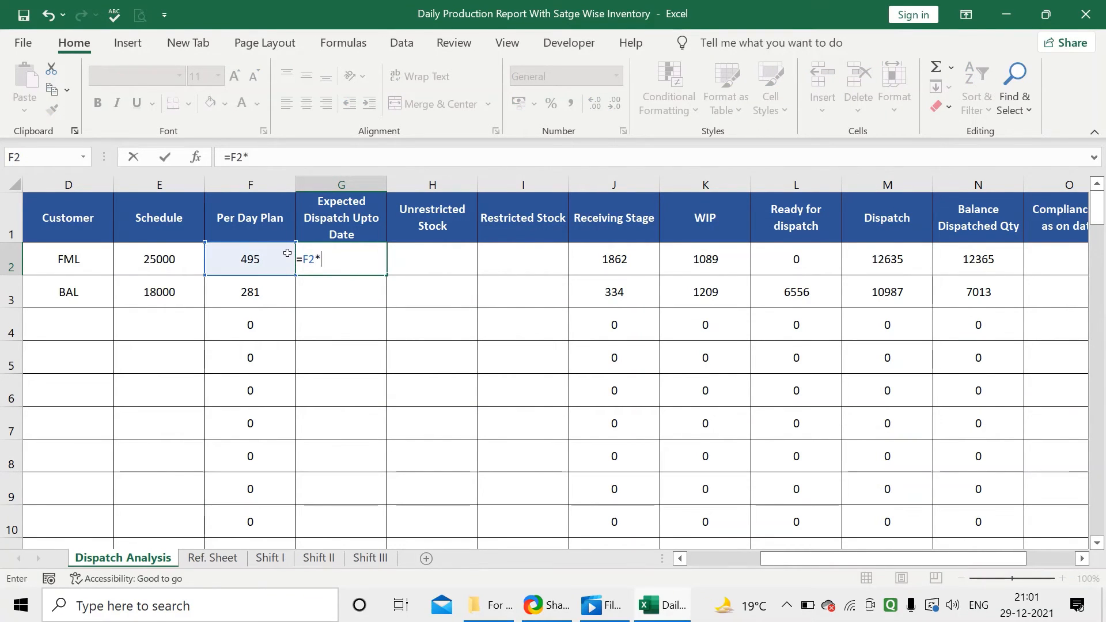
{"action": "left_click", "coordinate": [284, 558]}
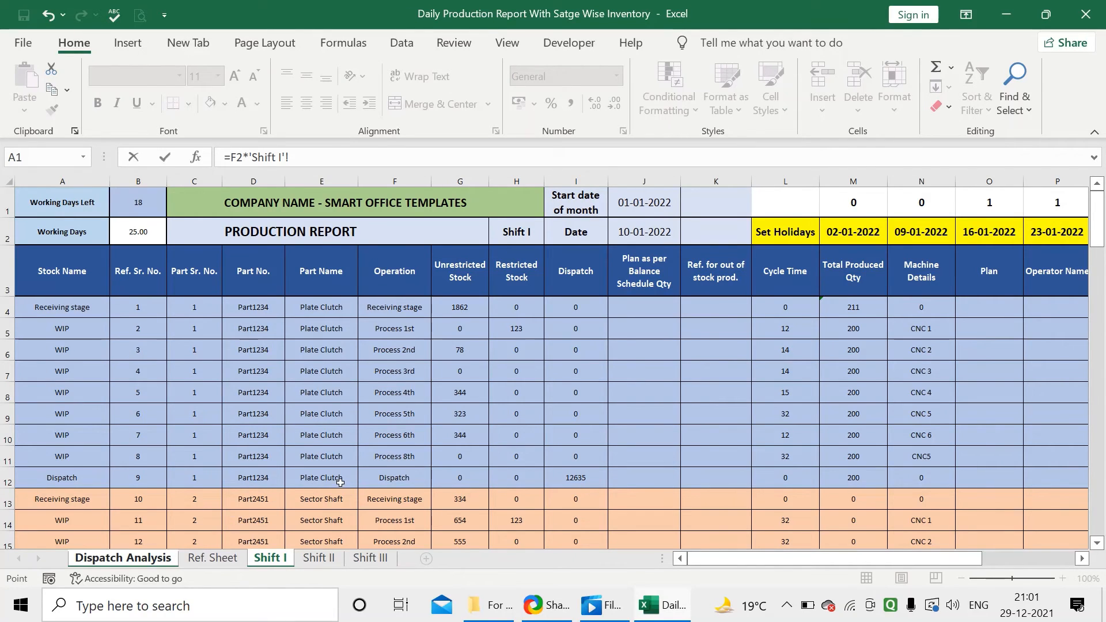
{"action": "key", "text": "Escape"}
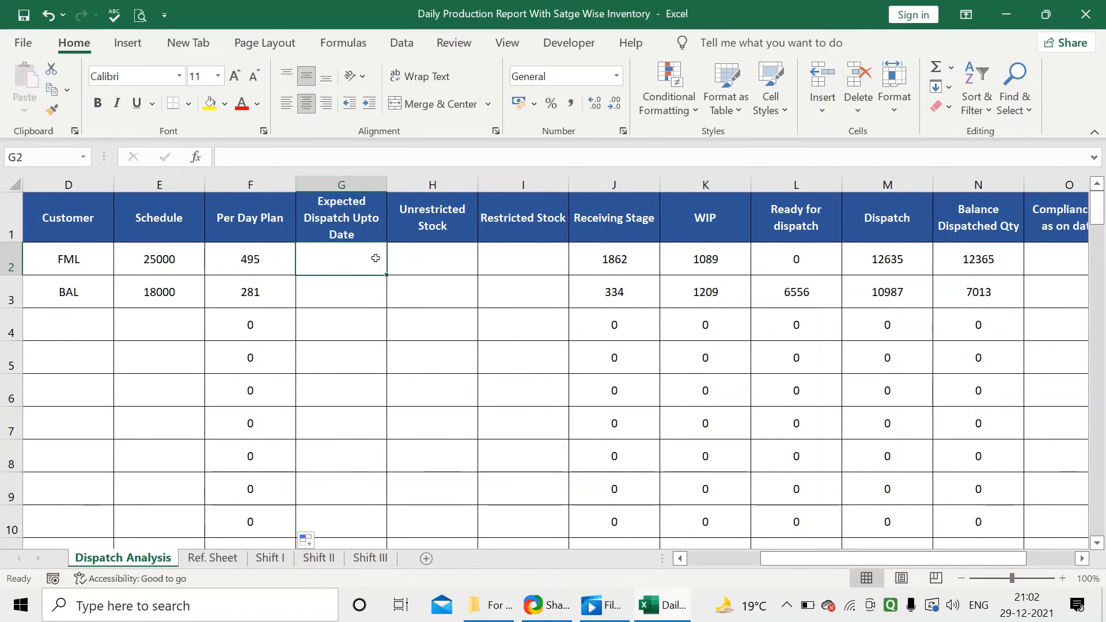
Step: Enter a formula in G2 that subtracts Shift I's working days left from its working days, ='Shift I'!B2-'Shift I'!B1
{"action": "type", "text": "="}
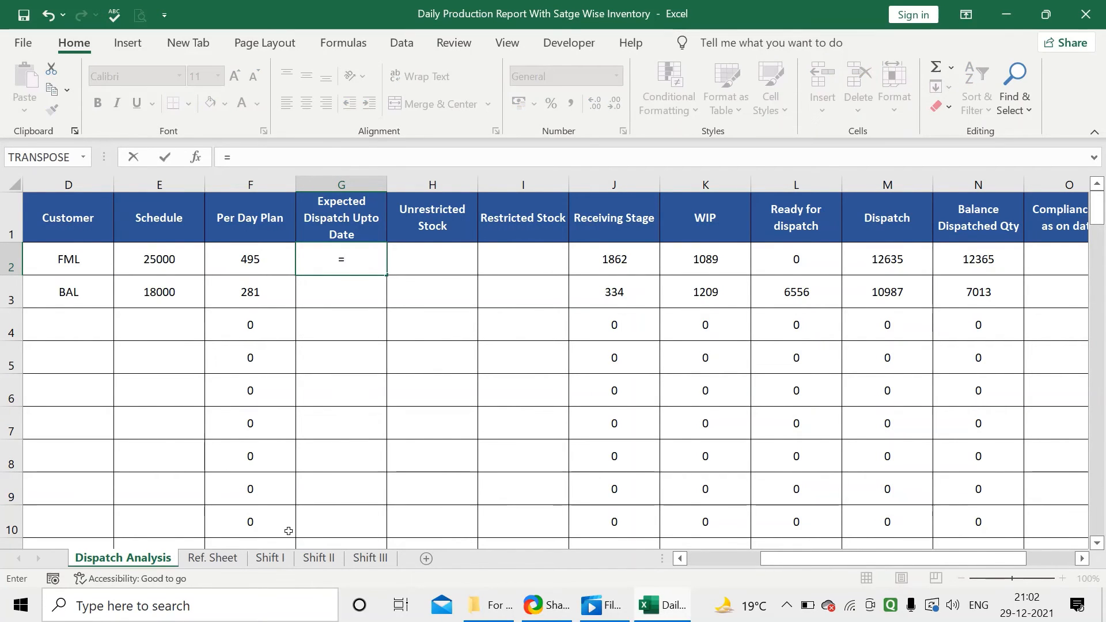
{"action": "left_click", "coordinate": [270, 558]}
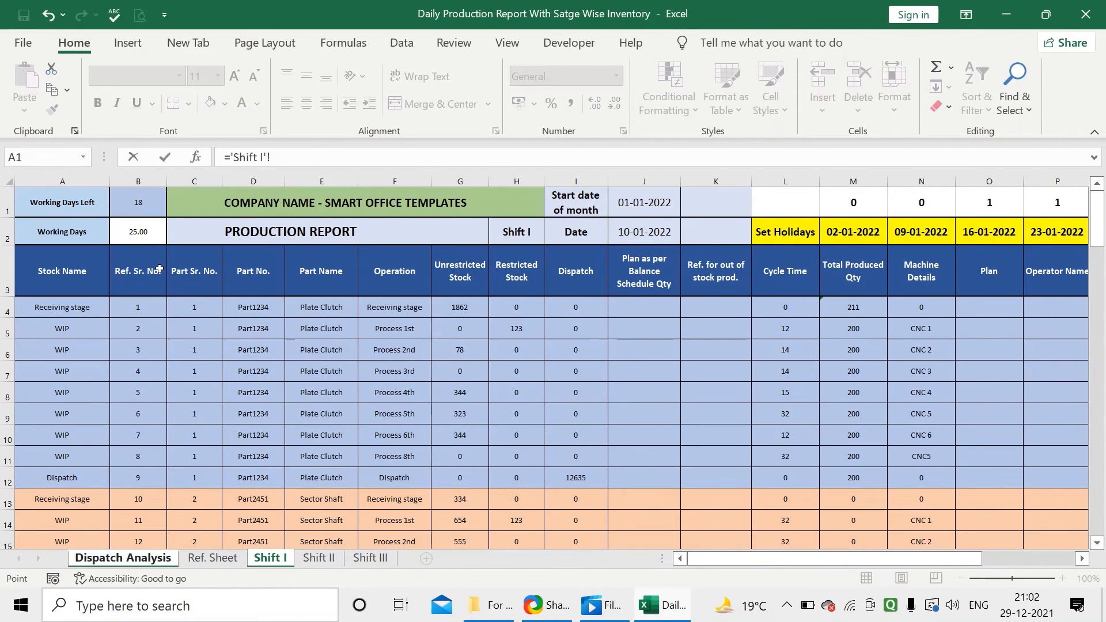
{"action": "left_click", "coordinate": [143, 231]}
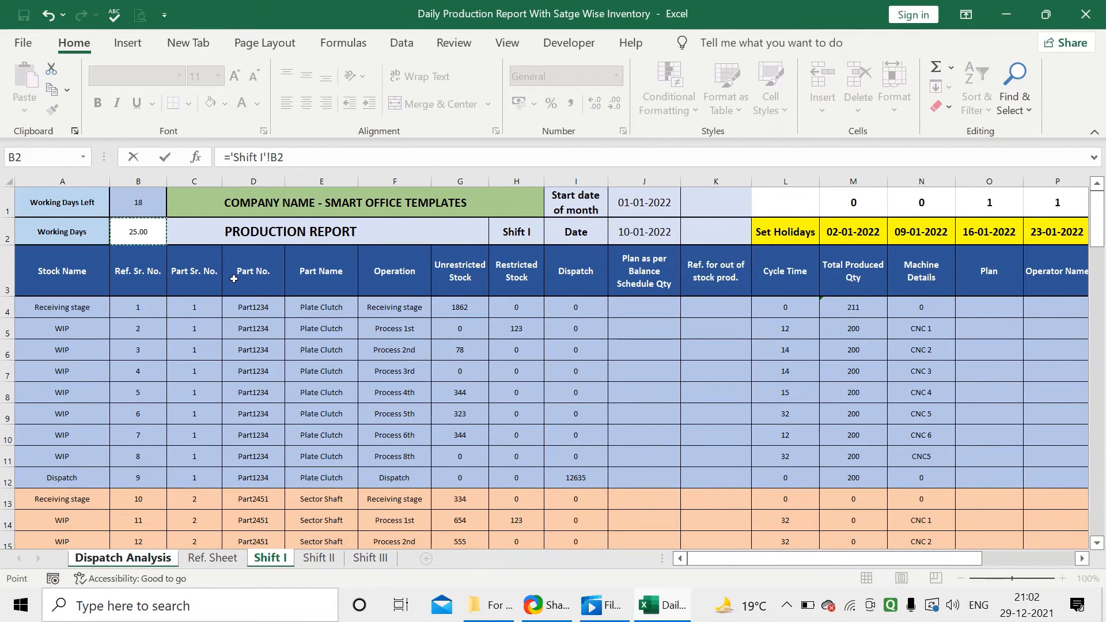
{"action": "type", "text": "-"}
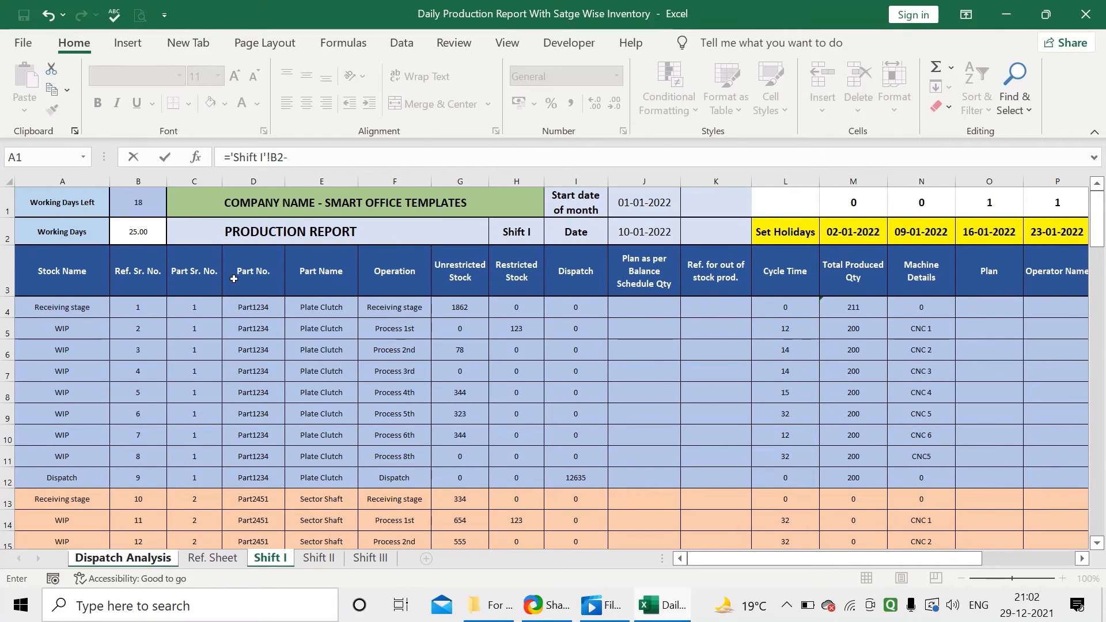
{"action": "left_click", "coordinate": [157, 204]}
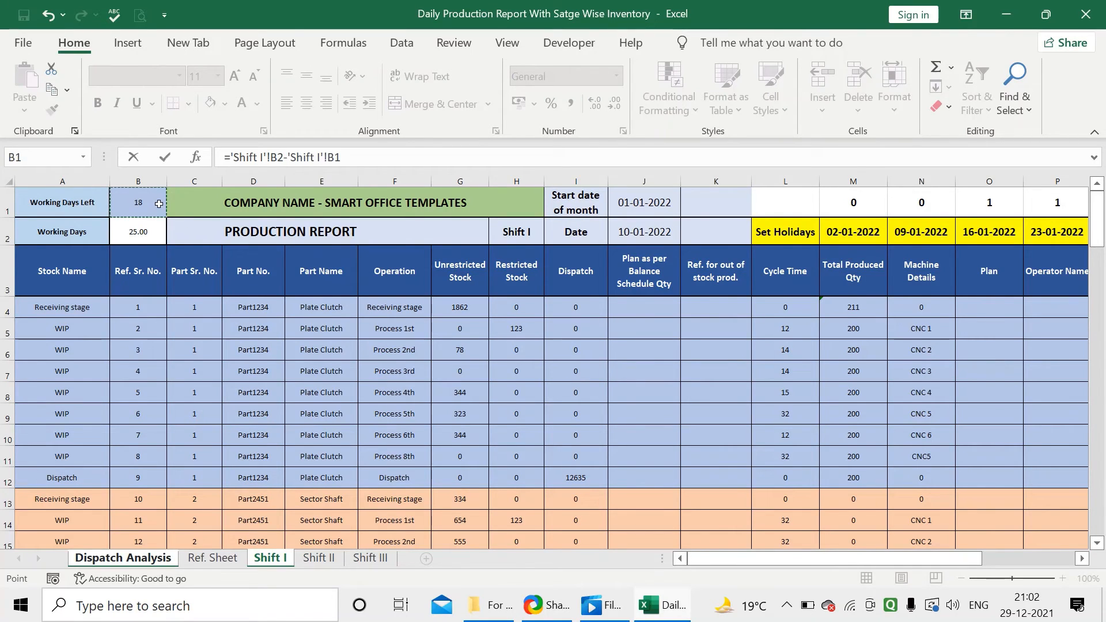
{"action": "key", "text": "Return"}
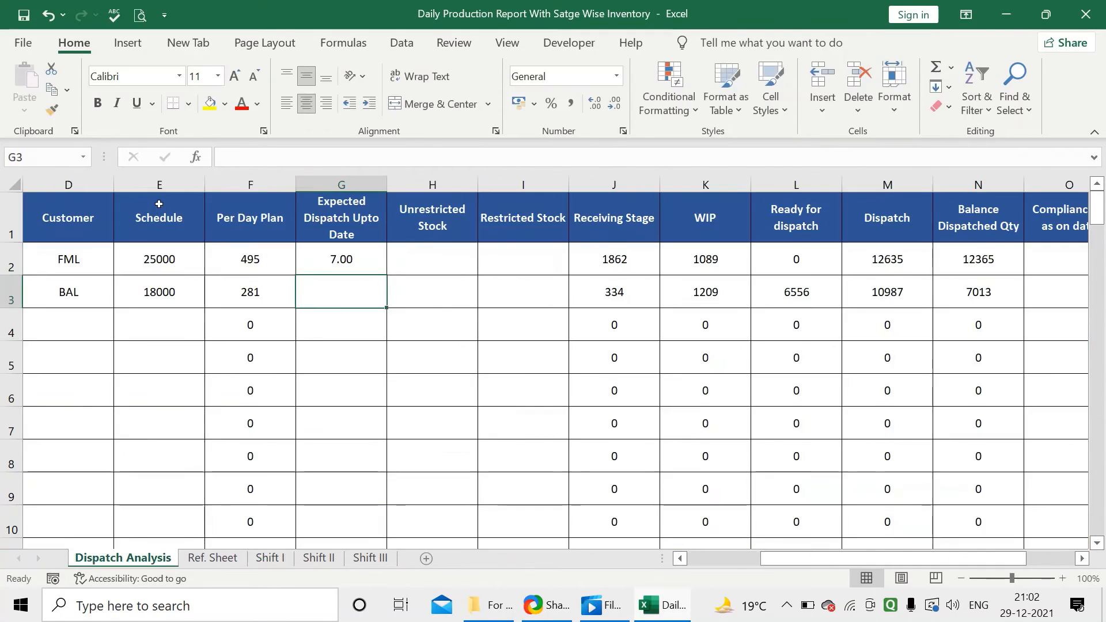
Step: Add +1 to the end of the working-days difference formula in G2
{"action": "left_click", "coordinate": [351, 257]}
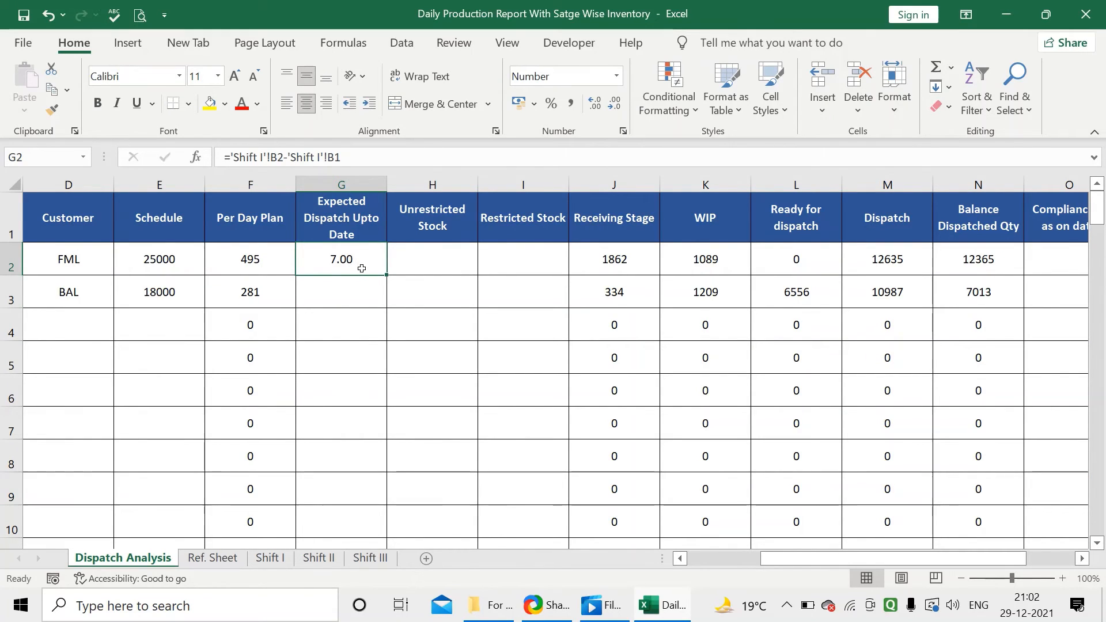
{"action": "left_click", "coordinate": [349, 158]}
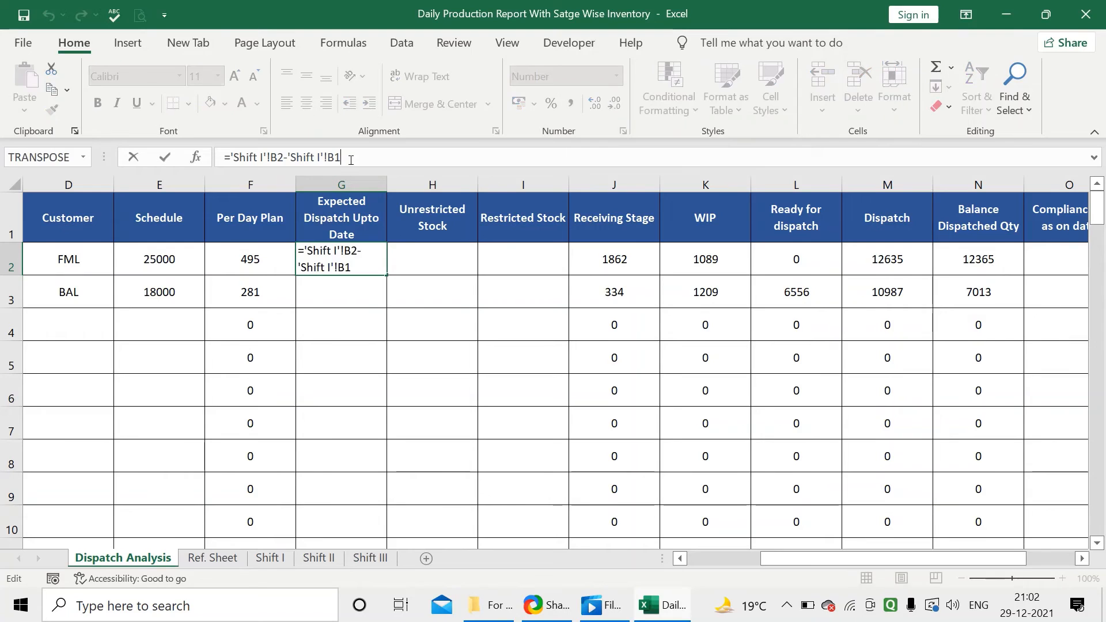
{"action": "type", "text": "+1"}
{"action": "key", "text": "Return"}
Step: Make both Shift I references in the G2 formula absolute, as $B$2 and $B$1
{"action": "left_click", "coordinate": [351, 255]}
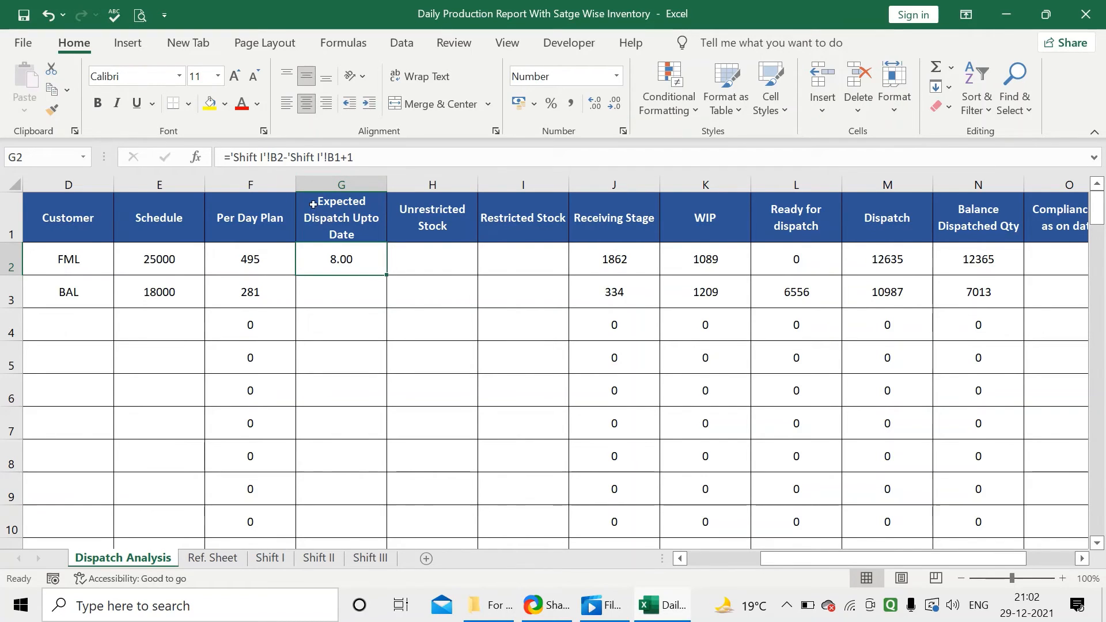
{"action": "left_click", "coordinate": [279, 159]}
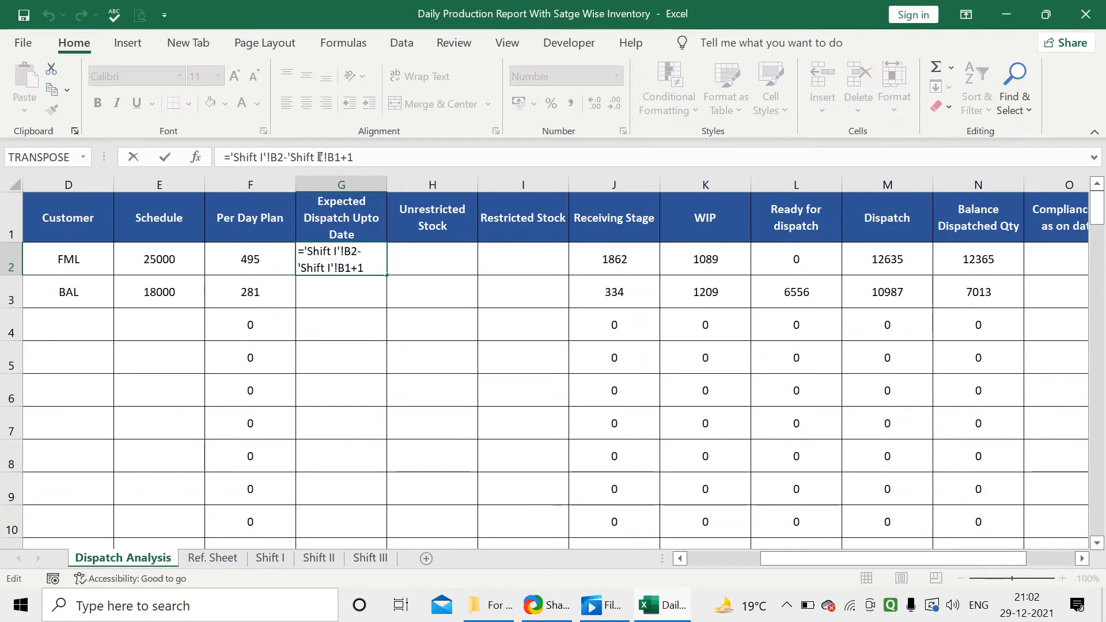
{"action": "key", "text": "F4"}
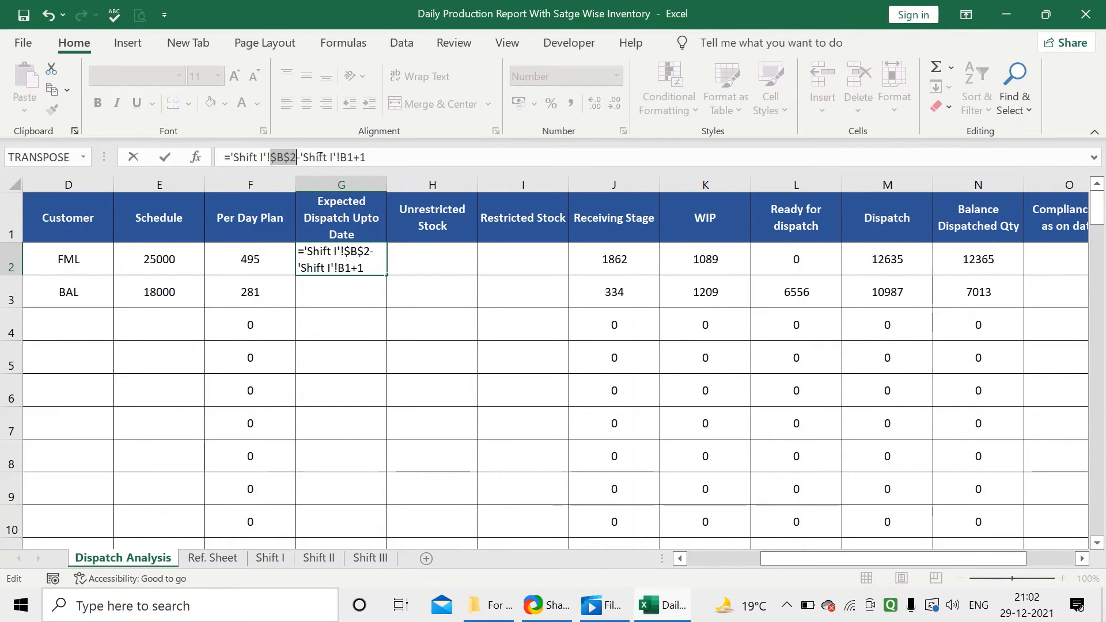
{"action": "left_click", "coordinate": [346, 157]}
{"action": "key", "text": "F4"}
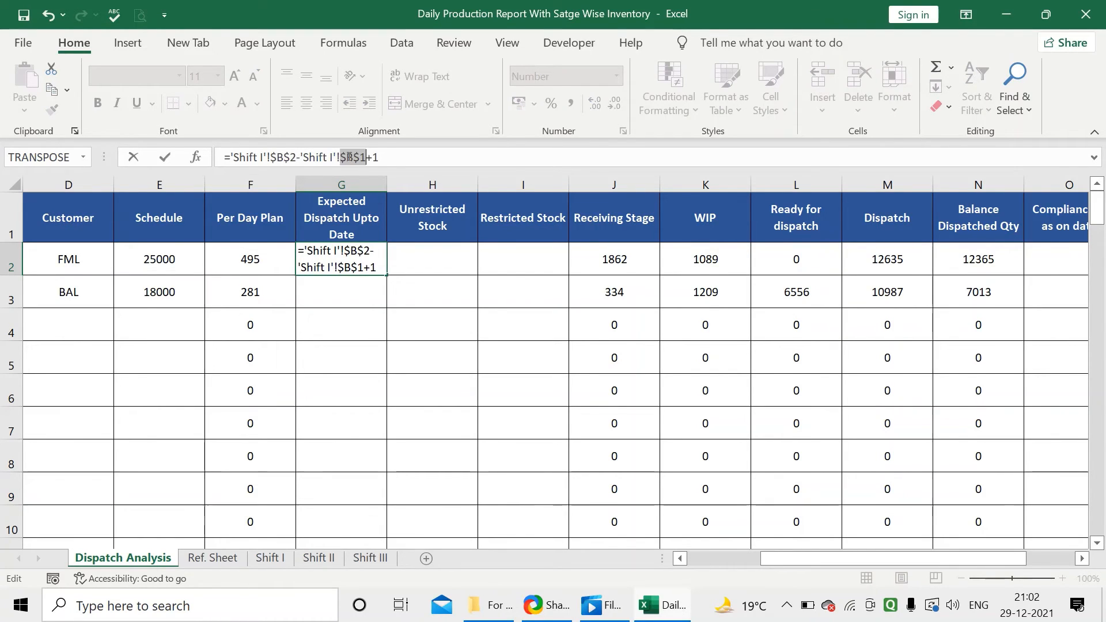
{"action": "key", "text": "Return"}
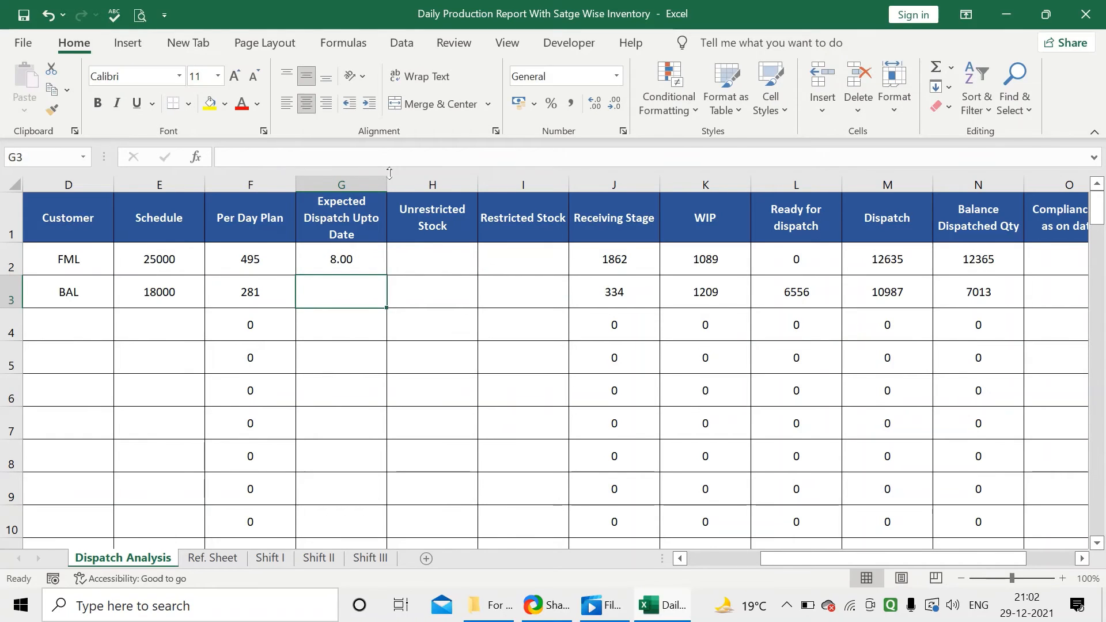
Step: Fill the G2 day-count formula down the Expected Dispatch Upto Date column and check it in rows 2 and 3
{"action": "left_click", "coordinate": [380, 266]}
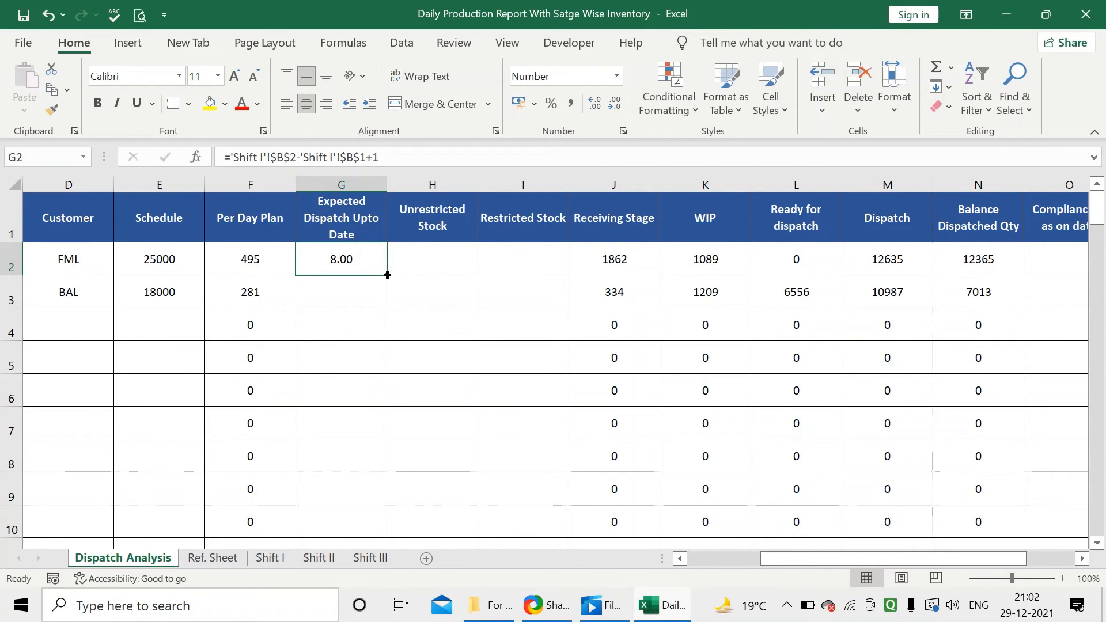
{"action": "double_click", "coordinate": [387, 275]}
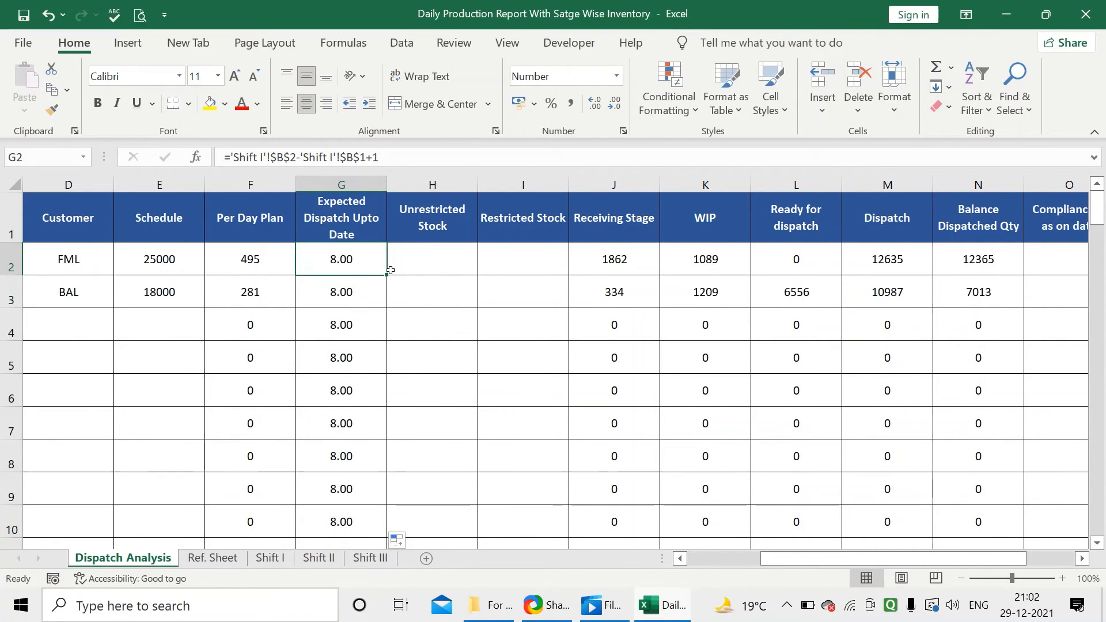
{"action": "left_click", "coordinate": [346, 286]}
{"action": "left_click", "coordinate": [344, 261]}
{"action": "double_click", "coordinate": [359, 260]}
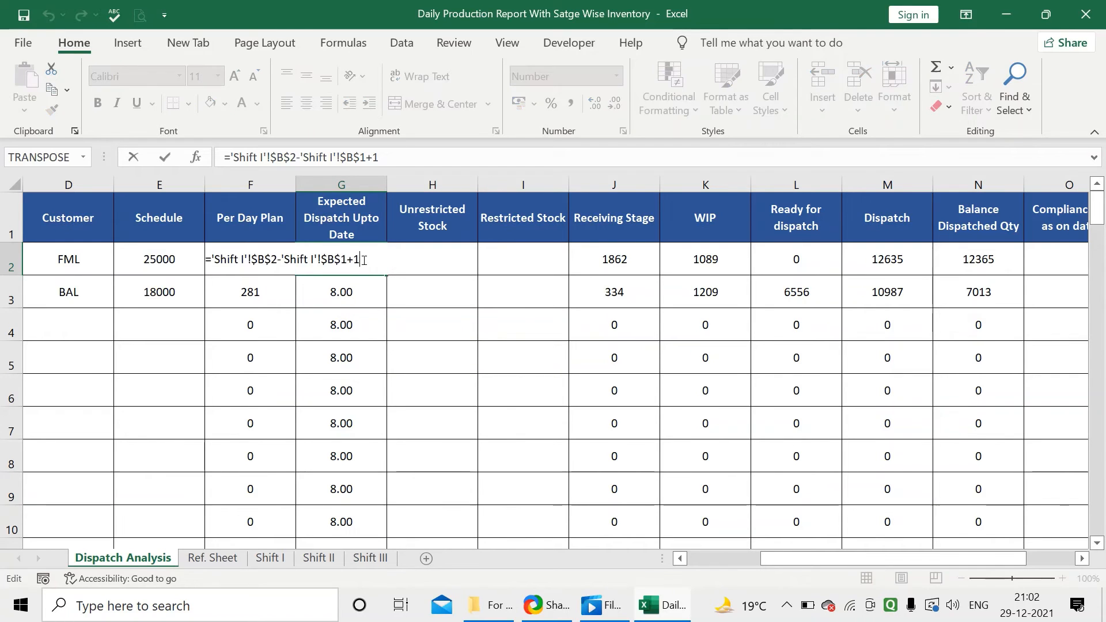
{"action": "left_click", "coordinate": [366, 290]}
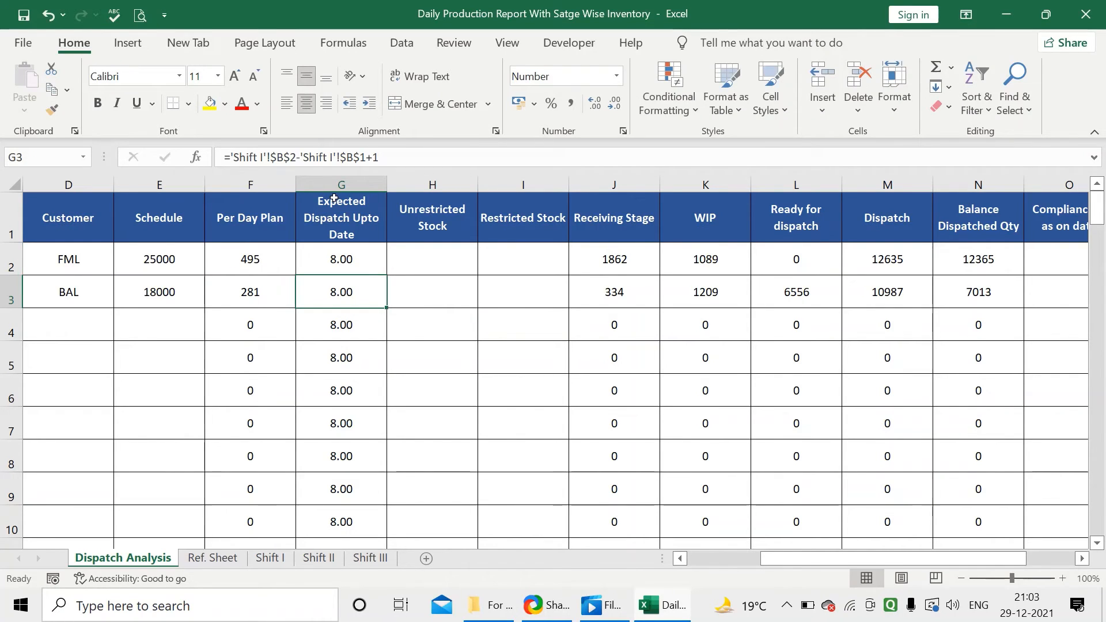
{"action": "left_click", "coordinate": [348, 223]}
{"action": "left_click", "coordinate": [351, 259]}
{"action": "left_click", "coordinate": [353, 230]}
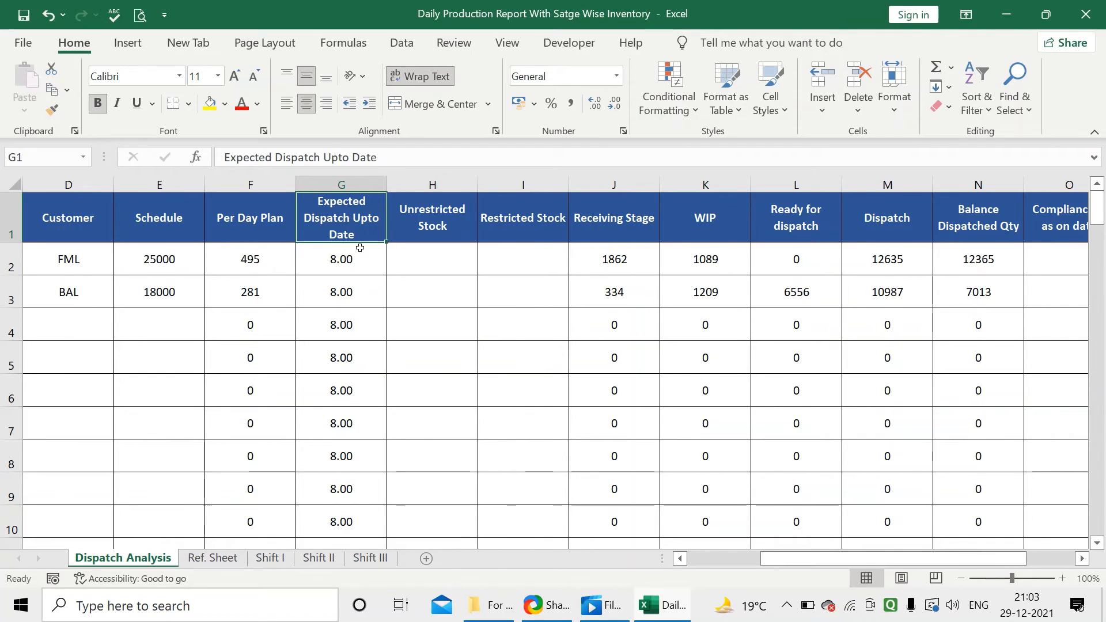
Step: Enclose the day count in G2 in parentheses and multiply it by Per Day Plan cell F2, giving =('Shift I'!$B$2-'Shift I'!$B$1+1)*F2
{"action": "left_click", "coordinate": [363, 253]}
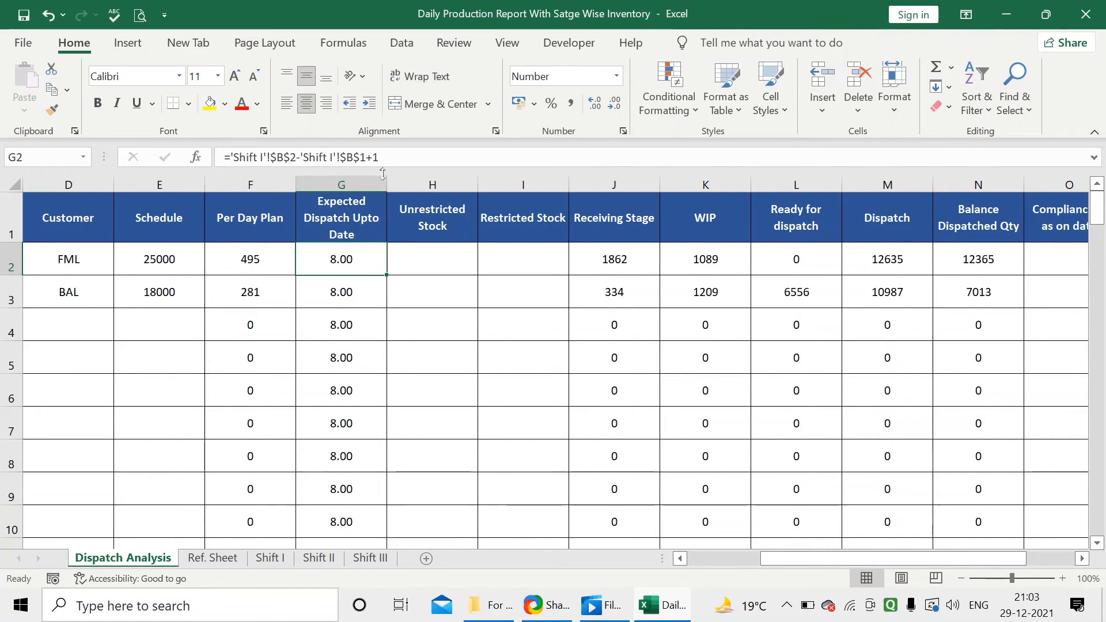
{"action": "left_click", "coordinate": [386, 159]}
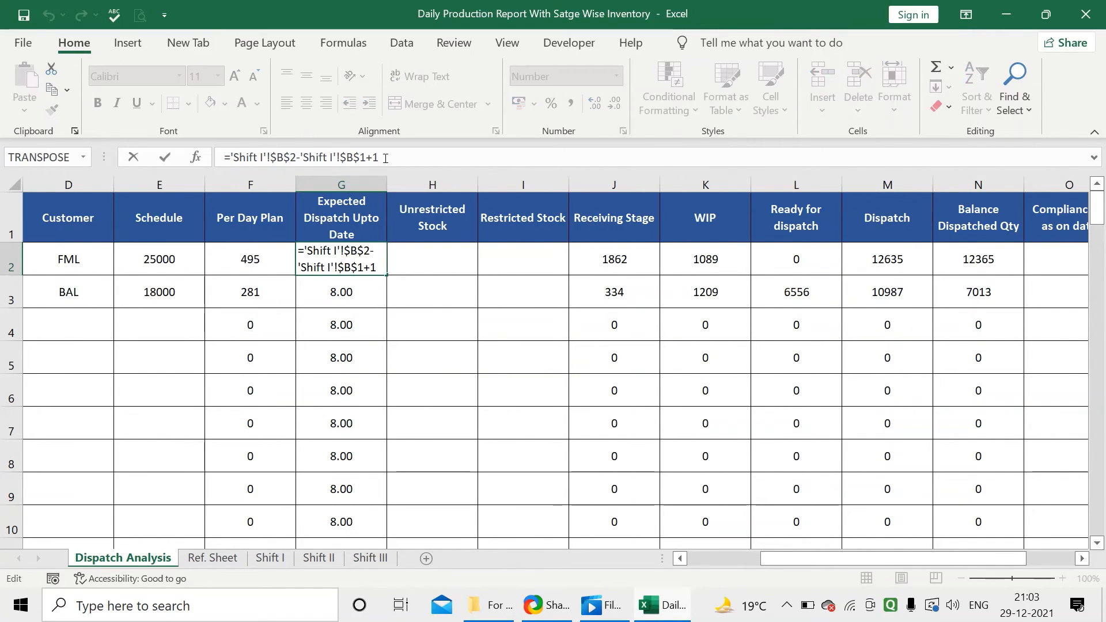
{"action": "type", "text": ")"}
{"action": "left_click", "coordinate": [232, 156]}
{"action": "type", "text": "("}
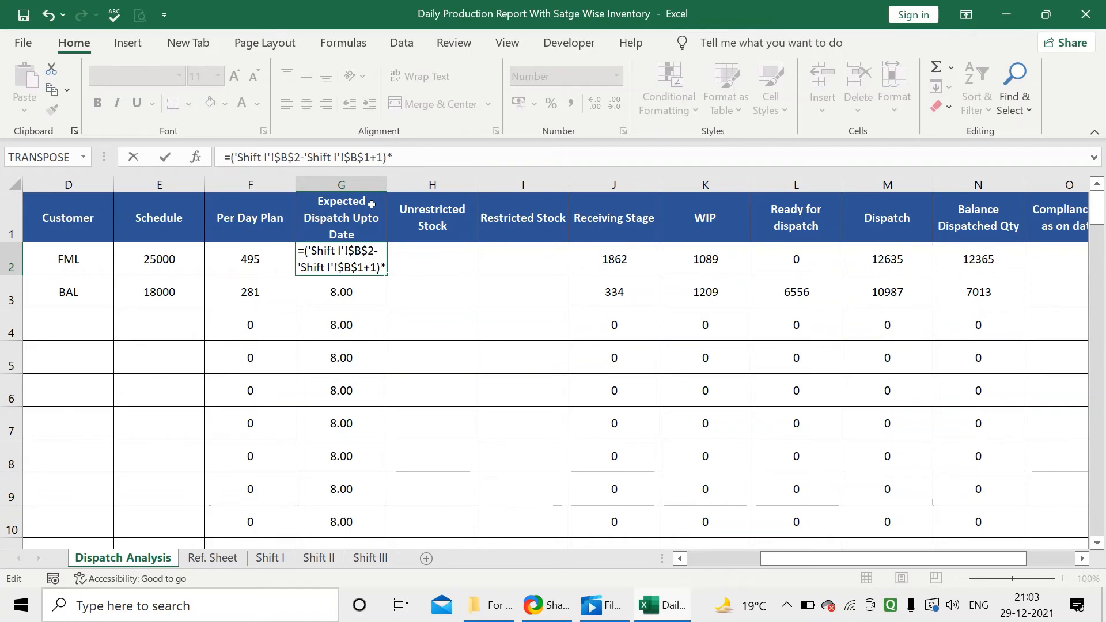
{"action": "left_click", "coordinate": [261, 251]}
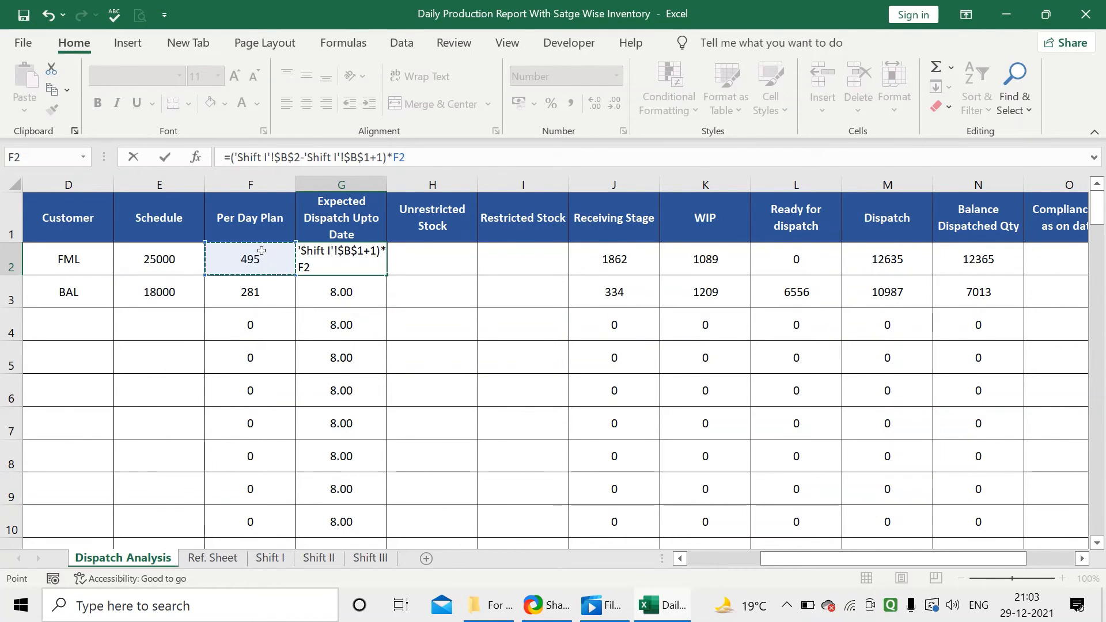
{"action": "key", "text": "Return"}
Step: Fill the expected dispatch formula from G2 down the column
{"action": "left_click", "coordinate": [360, 272]}
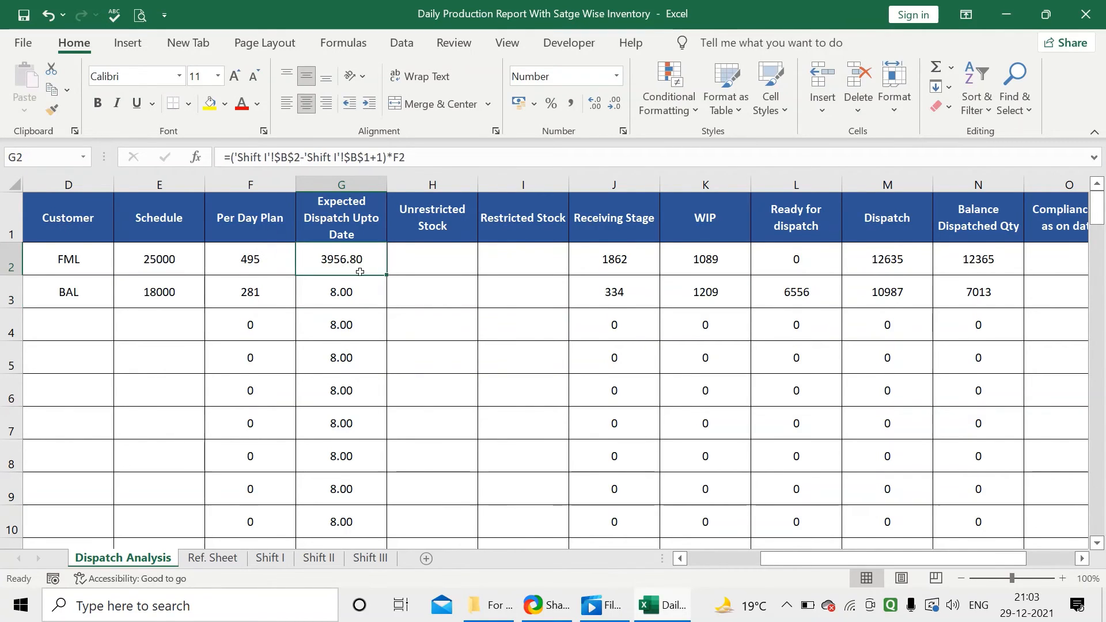
{"action": "double_click", "coordinate": [386, 277]}
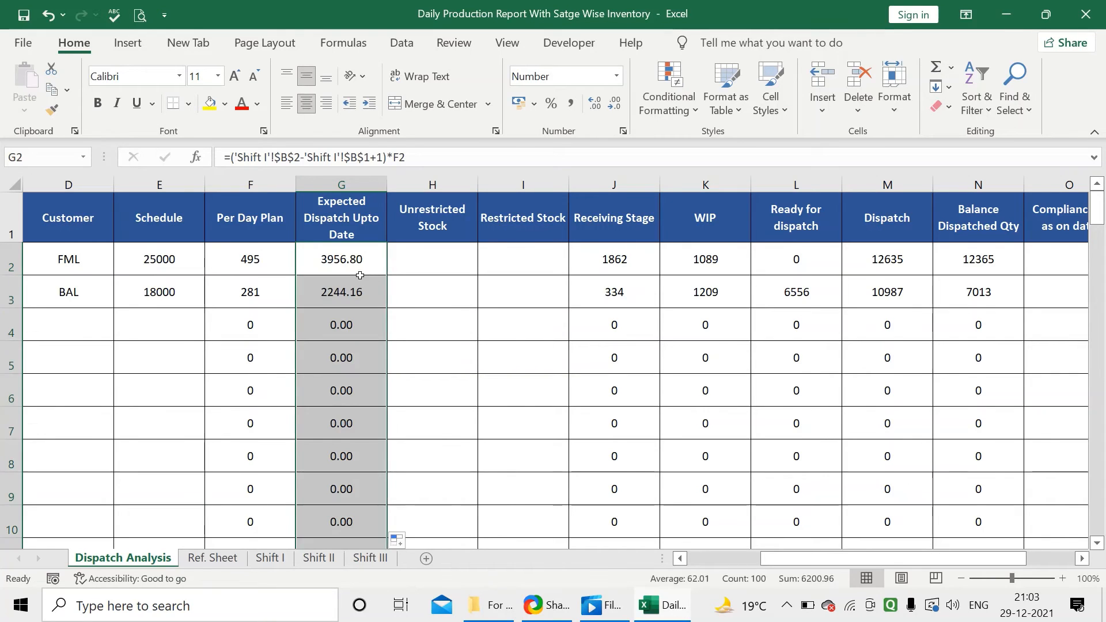
{"action": "left_click", "coordinate": [356, 266]}
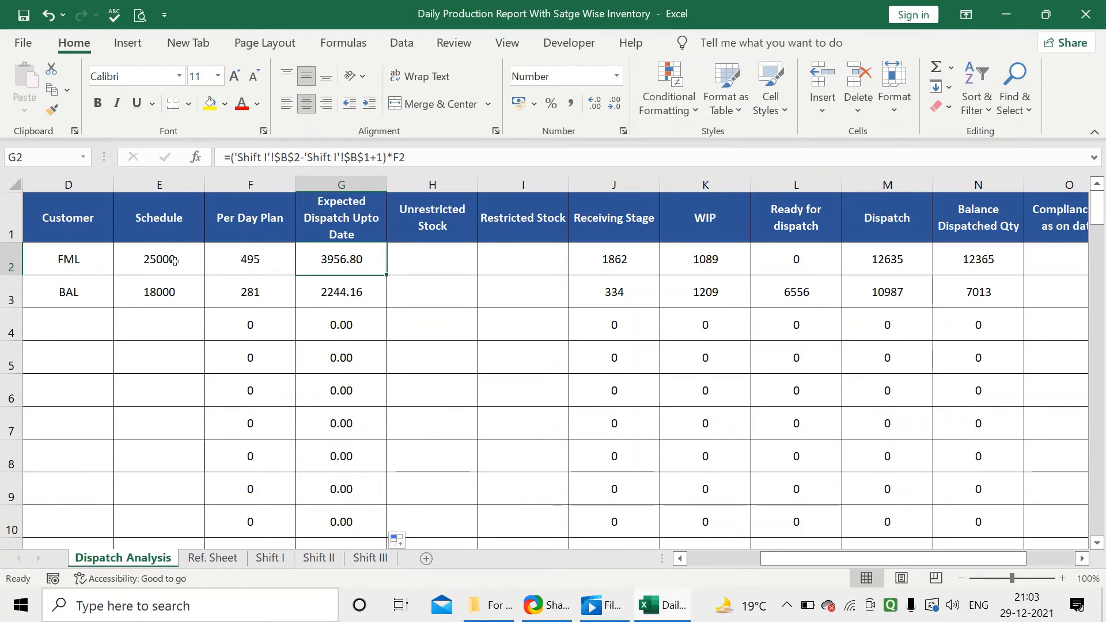
Step: Compare the row 2 schedule and expected dispatch with the dates on the Shift I sheet, and examine the Per Day Plan formula in F2
{"action": "left_click", "coordinate": [175, 260]}
{"action": "left_click", "coordinate": [337, 269]}
{"action": "left_click", "coordinate": [269, 557]}
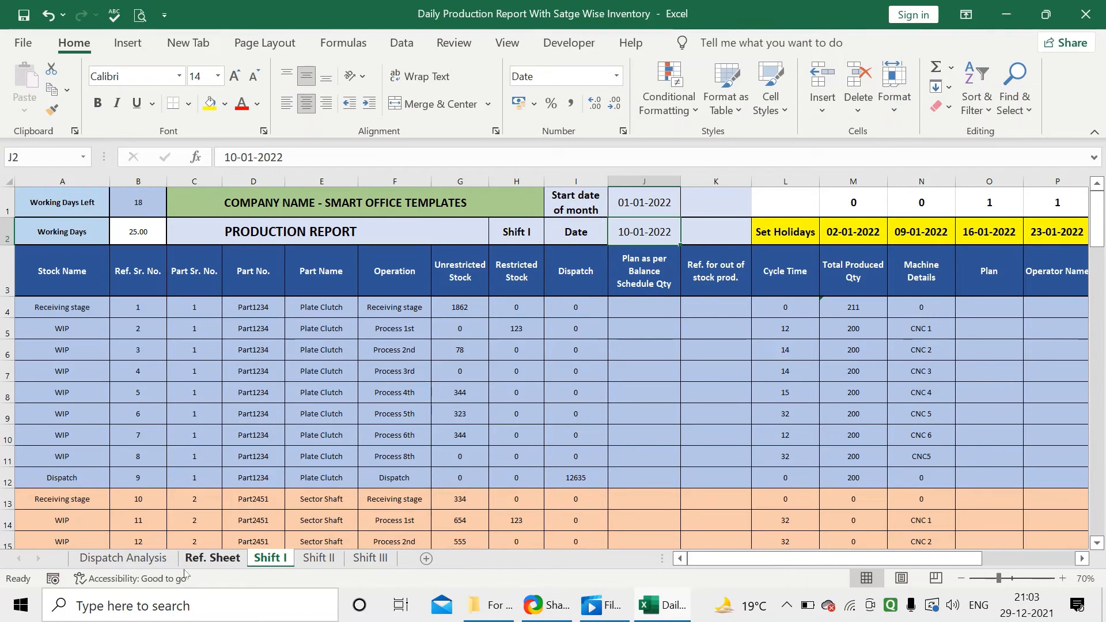
{"action": "left_click", "coordinate": [122, 558]}
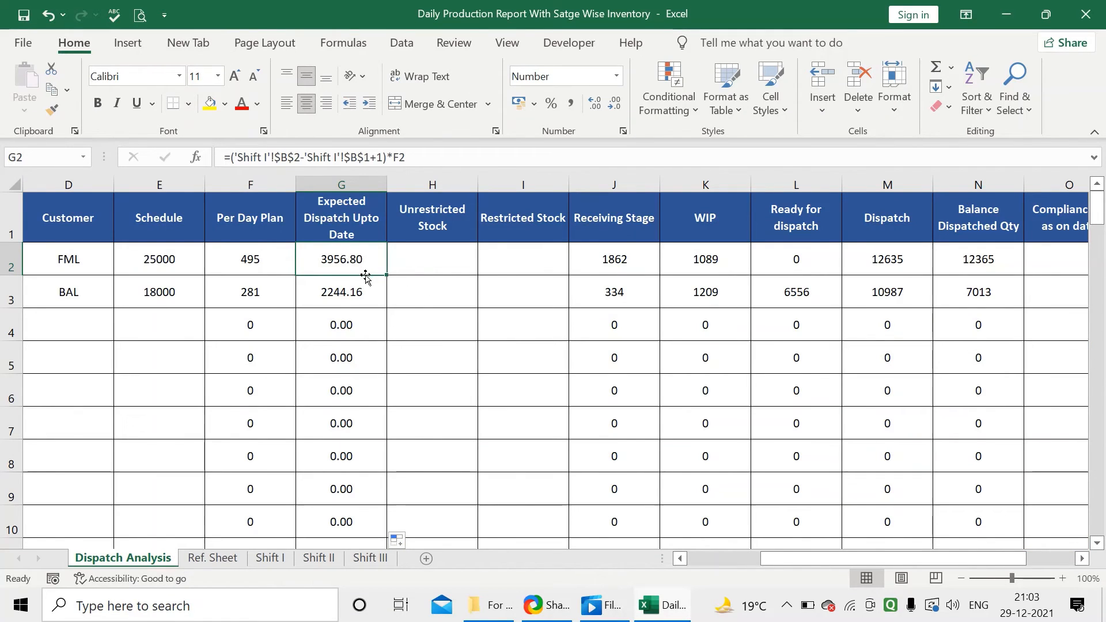
{"action": "left_click", "coordinate": [345, 207]}
{"action": "left_click", "coordinate": [250, 259]}
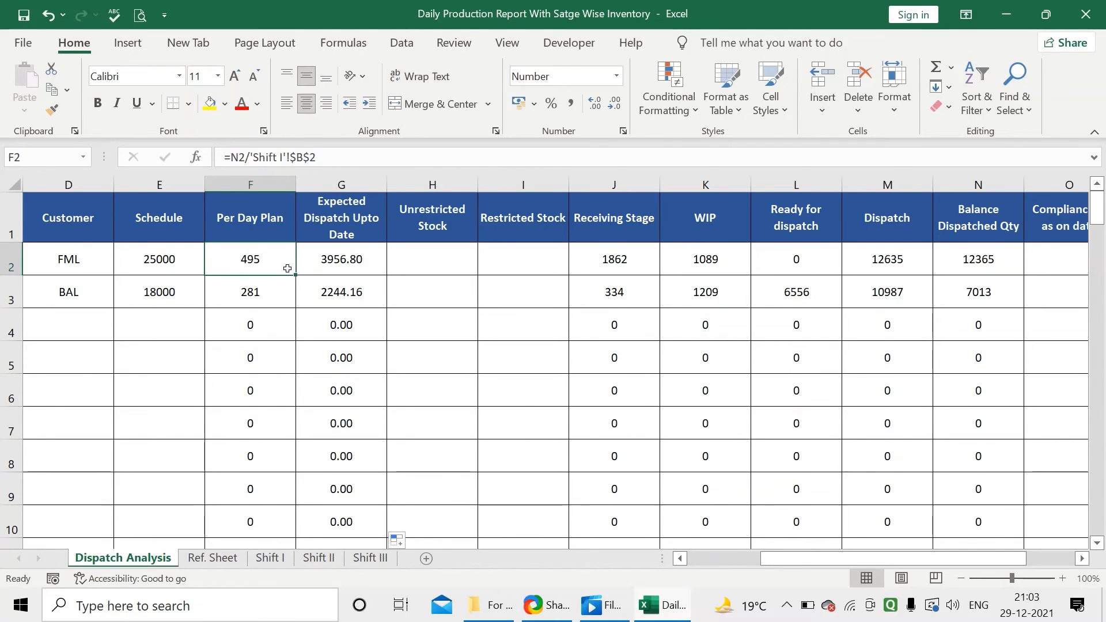
{"action": "left_click", "coordinate": [323, 257]}
{"action": "left_click", "coordinate": [407, 265]}
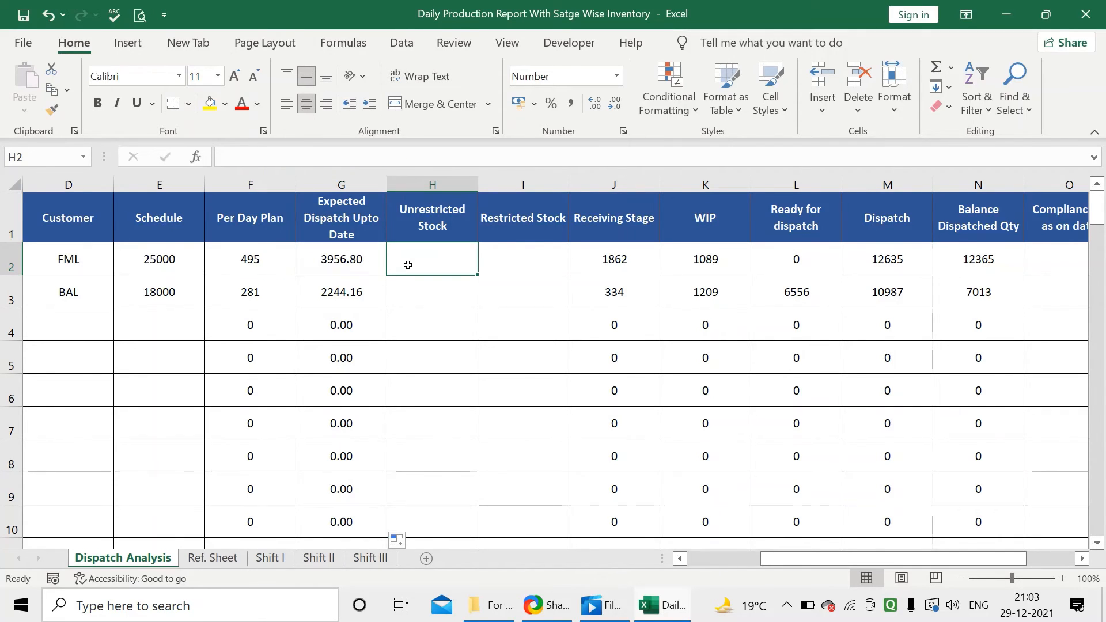
{"action": "left_click", "coordinate": [358, 262]}
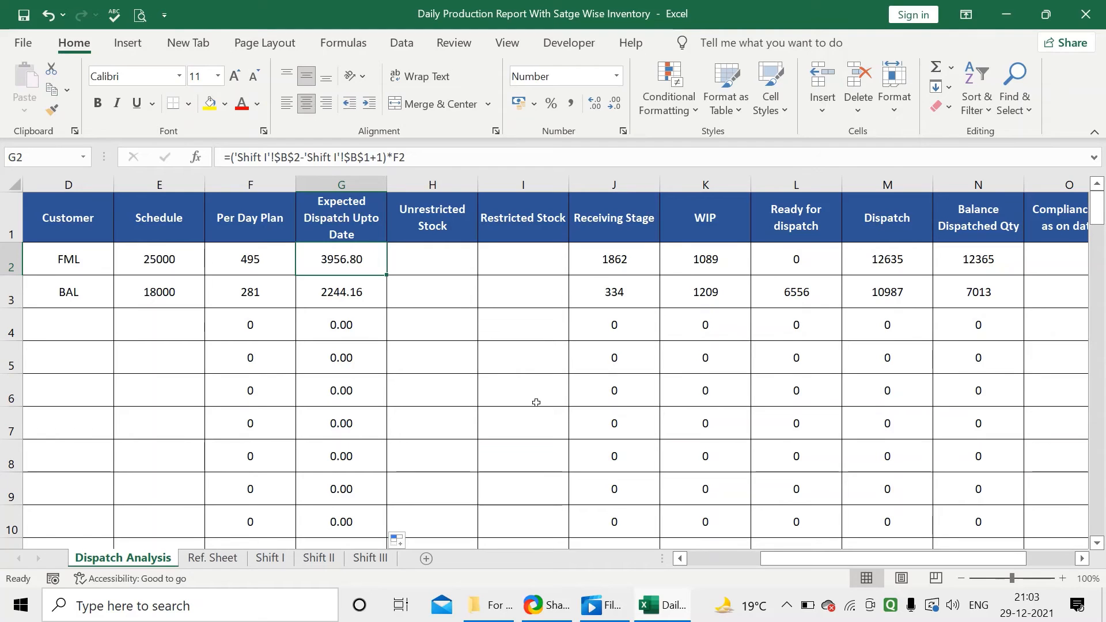
{"action": "mouse_move", "coordinate": [791, 558]}
{"action": "left_mouse_down"}
{"action": "mouse_move", "coordinate": [803, 564]}
{"action": "mouse_move", "coordinate": [787, 576]}
{"action": "mouse_move", "coordinate": [772, 567]}
{"action": "mouse_move", "coordinate": [783, 561]}
{"action": "left_mouse_up"}
Step: Start a SUMIFS formula in H2 under Unrestricted Stock, using column G of the Shift III sheet as the sum range
{"action": "left_click", "coordinate": [440, 261]}
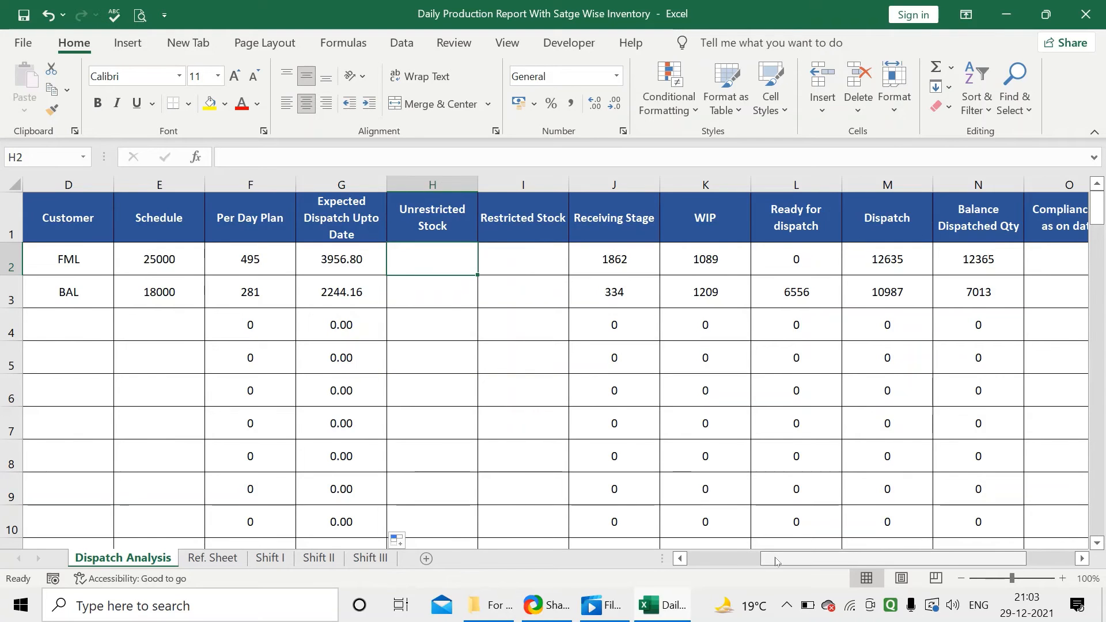
{"action": "left_click_drag", "start_coordinate": [776, 556], "coordinate": [751, 550]}
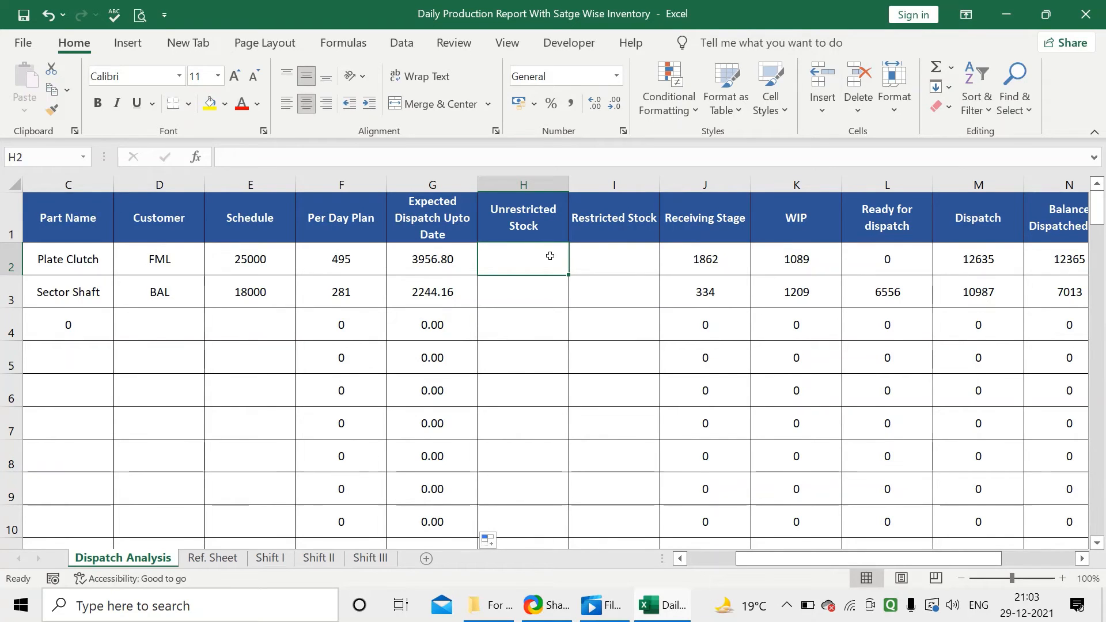
{"action": "type", "text": "=sumif"}
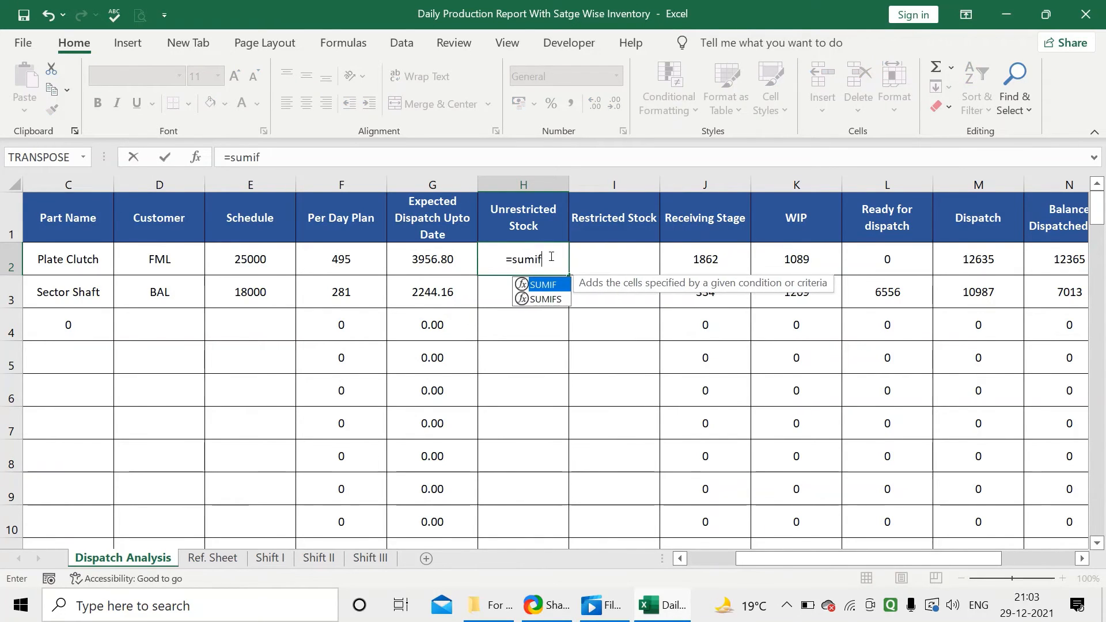
{"action": "type", "text": "s"}
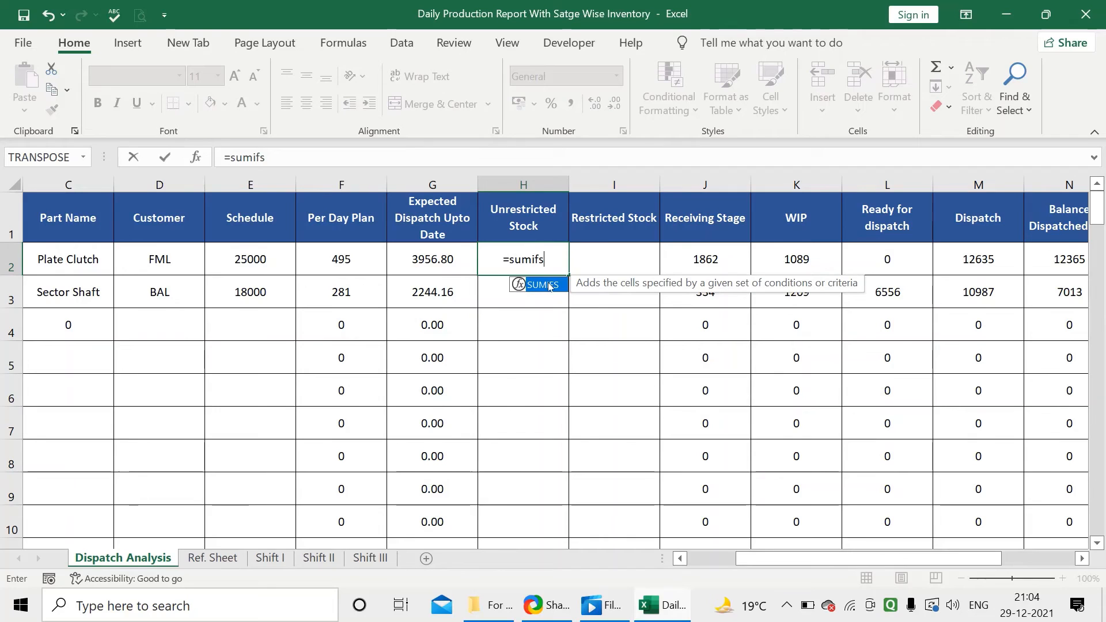
{"action": "double_click", "coordinate": [547, 285]}
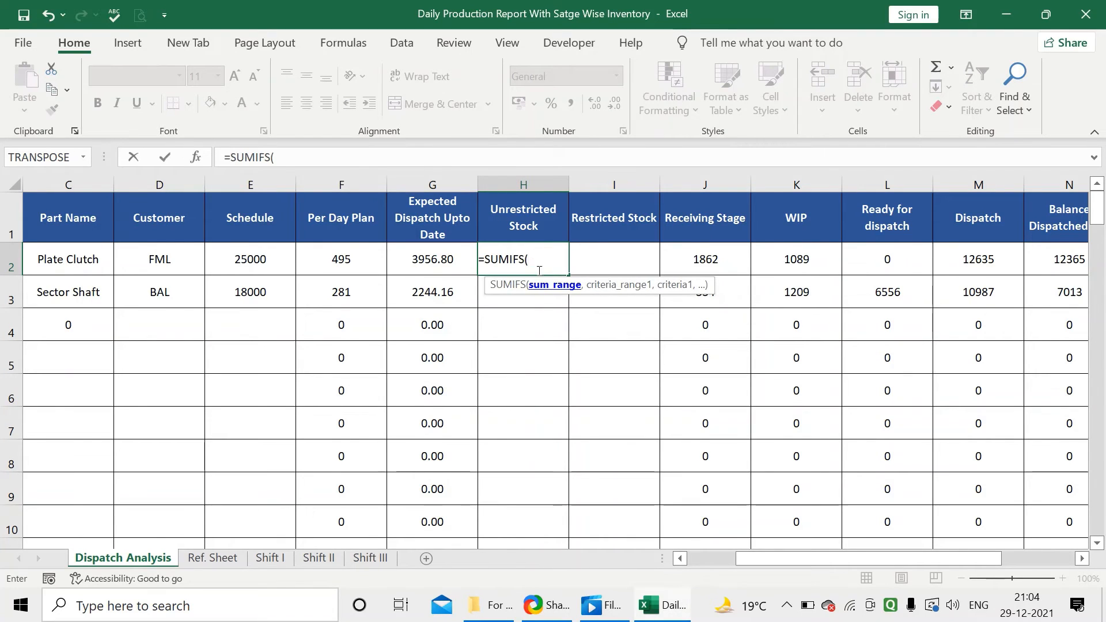
{"action": "left_click", "coordinate": [370, 558]}
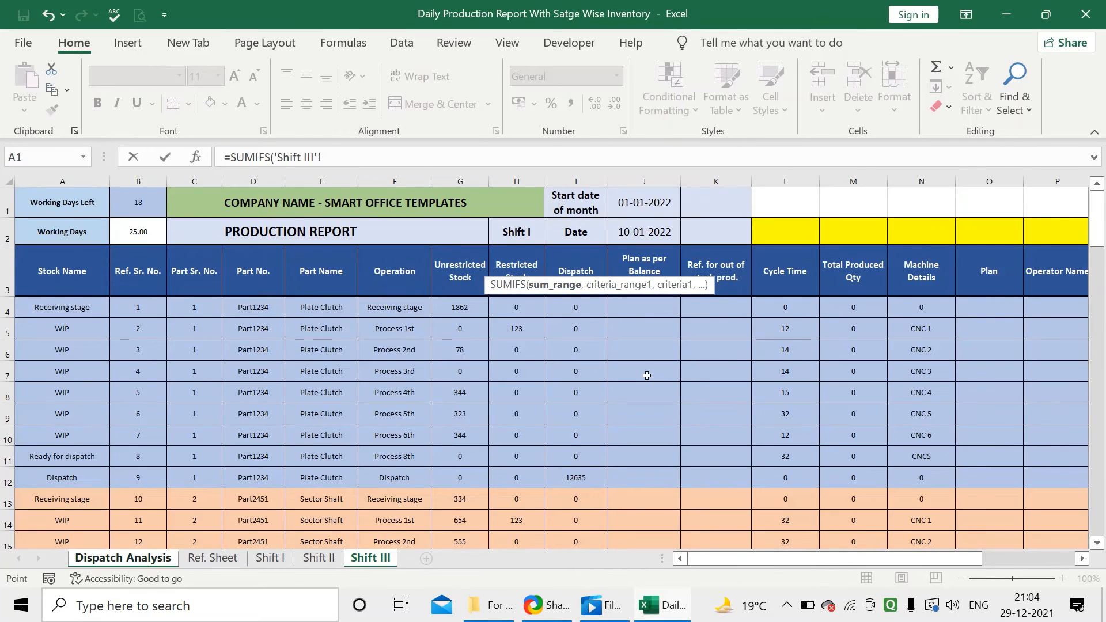
{"action": "left_click", "coordinate": [460, 181]}
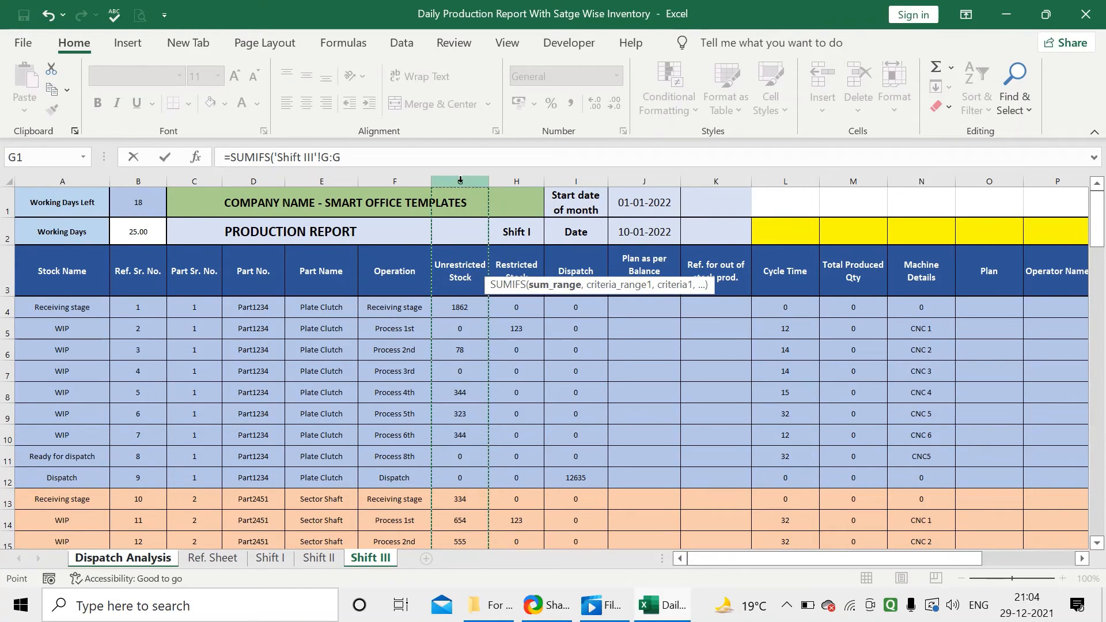
{"action": "type", "text": ","}
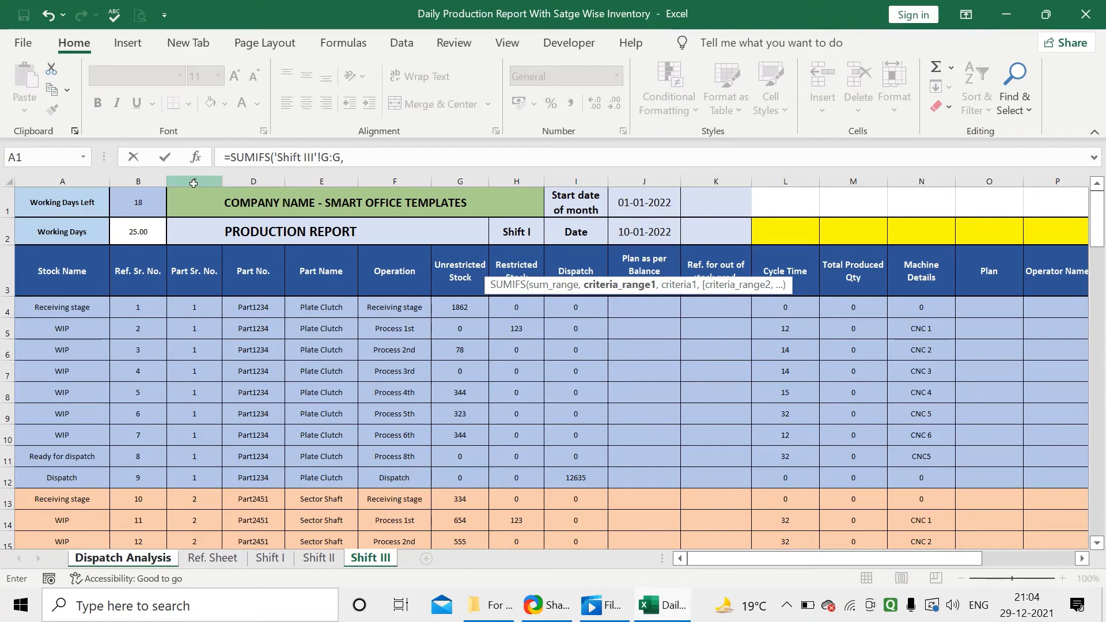
Step: Complete the H2 formula with Shift III column C as the criteria range and Dispatch Analysis cell A2 as the criterion
{"action": "left_click", "coordinate": [198, 183]}
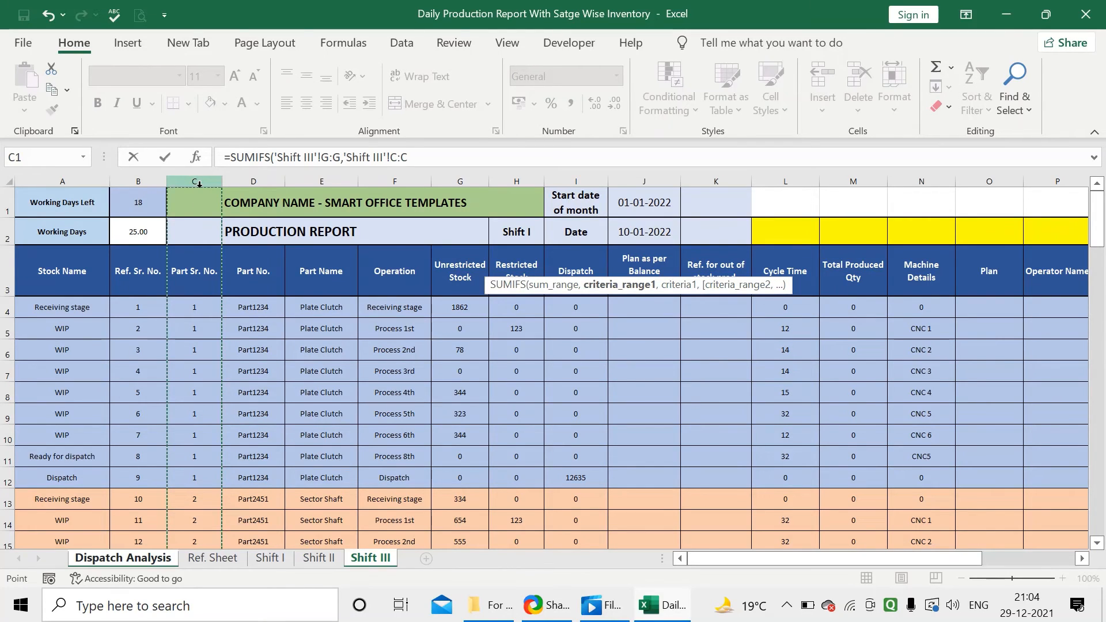
{"action": "type", "text": ","}
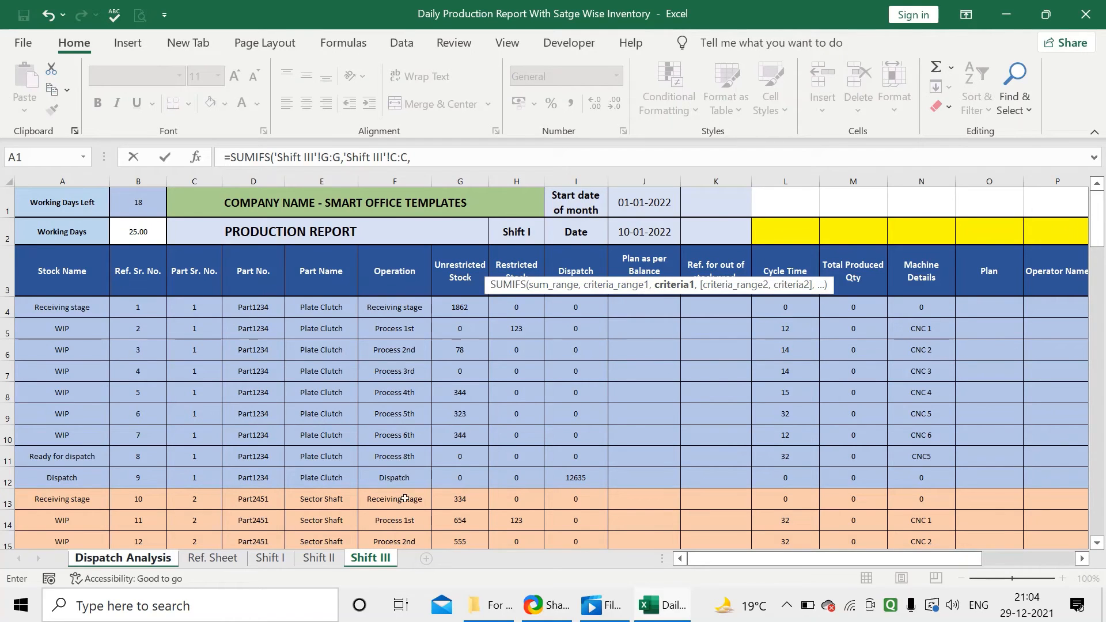
{"action": "left_click", "coordinate": [370, 557]}
{"action": "left_click", "coordinate": [123, 557]}
{"action": "left_click_drag", "start_coordinate": [747, 557], "coordinate": [699, 557]}
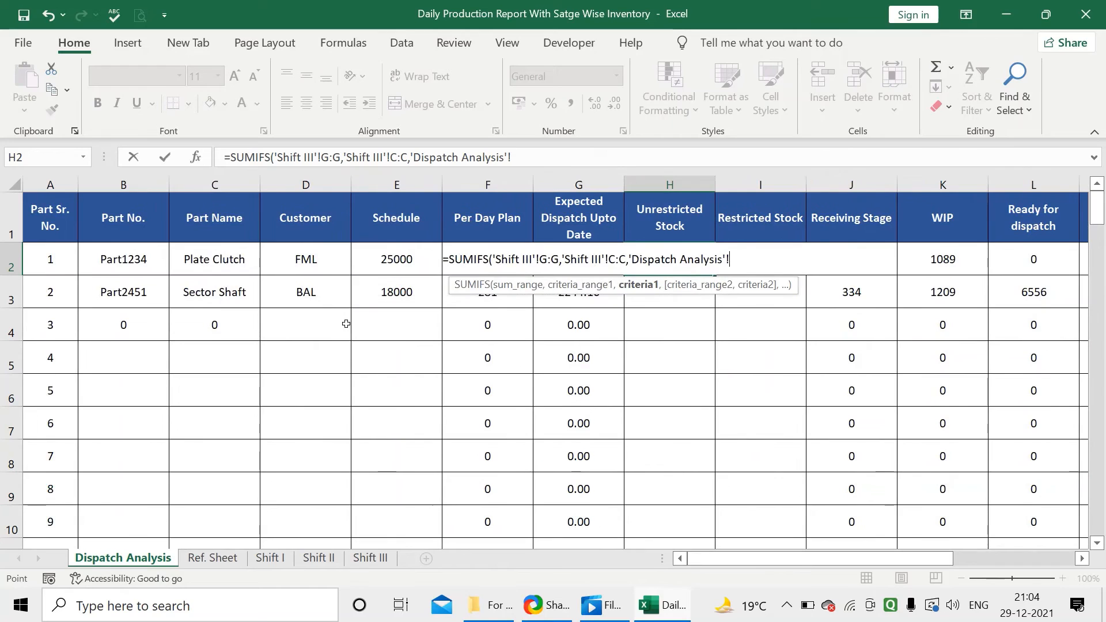
{"action": "left_click", "coordinate": [59, 254]}
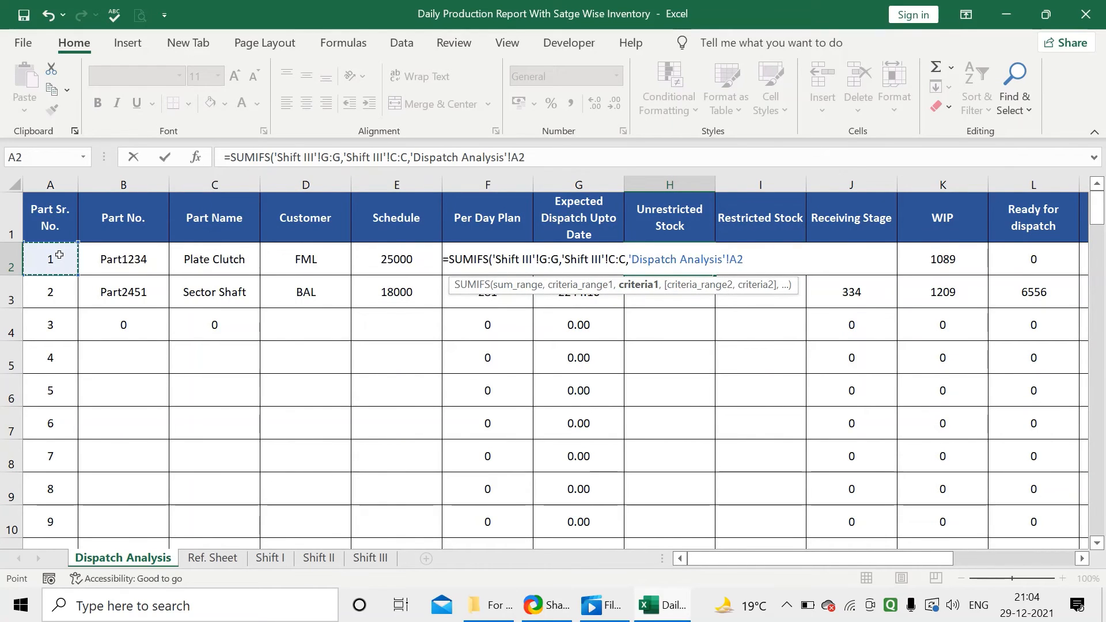
{"action": "key", "text": "Return"}
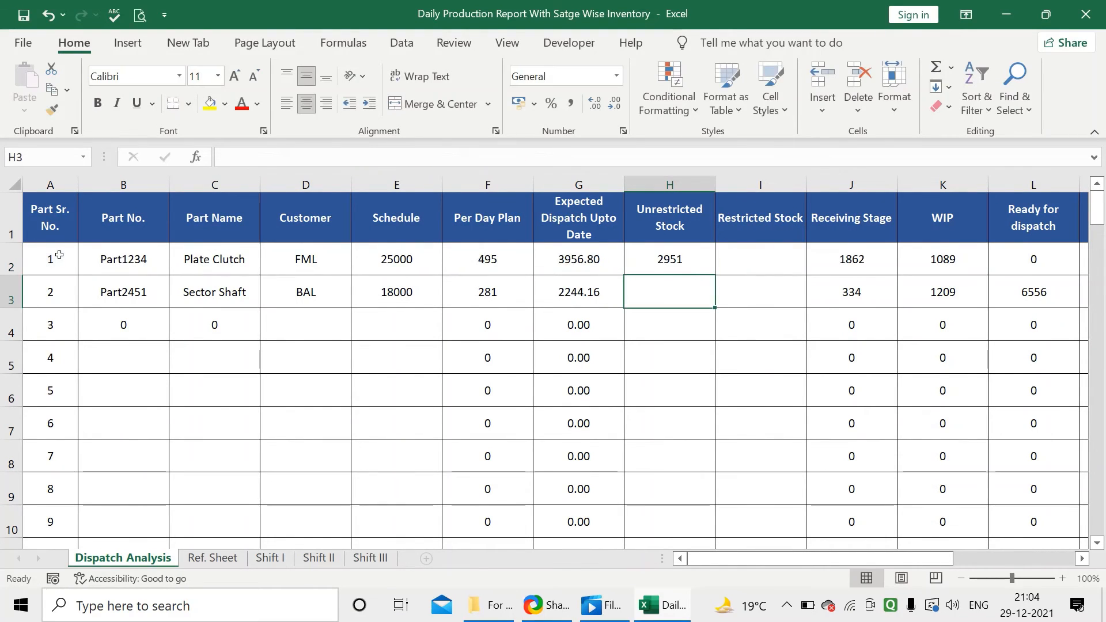
Step: Fill the H2 formula down the Unrestricted Stock column and check the results in rows 2 and 3
{"action": "left_click", "coordinate": [707, 251]}
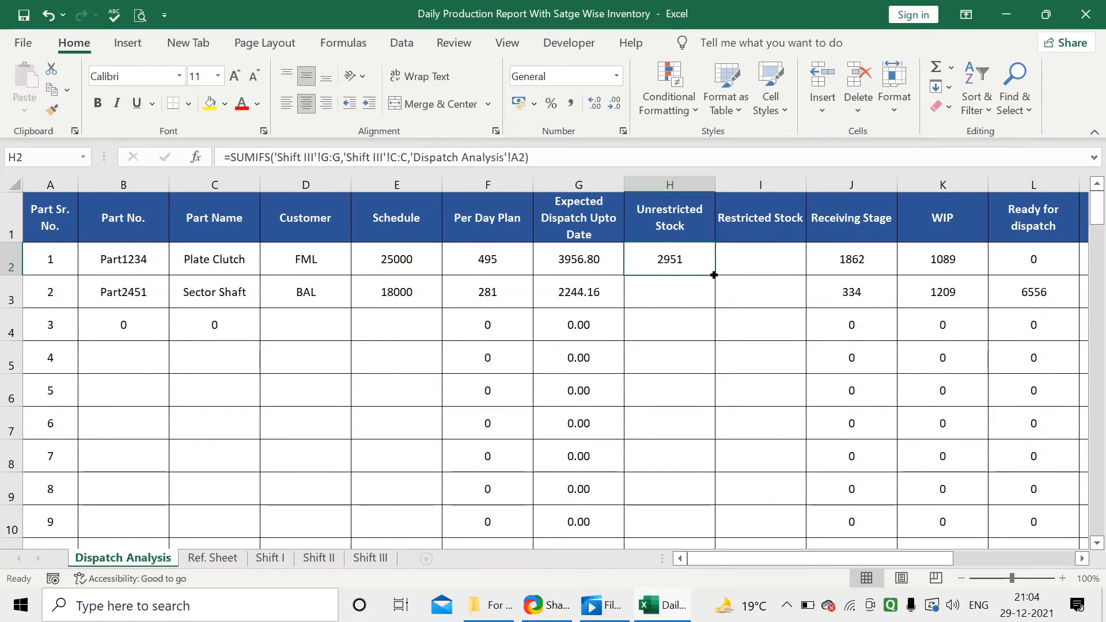
{"action": "double_click", "coordinate": [714, 275]}
{"action": "left_click", "coordinate": [700, 286]}
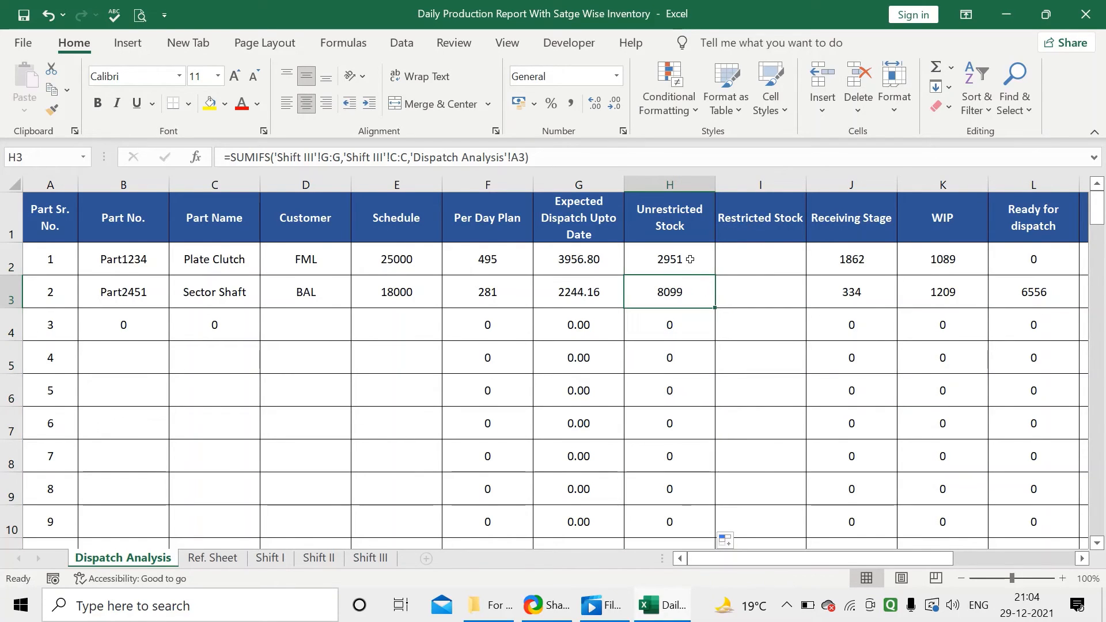
{"action": "left_click", "coordinate": [688, 255]}
{"action": "left_click", "coordinate": [690, 286]}
{"action": "left_click", "coordinate": [681, 262]}
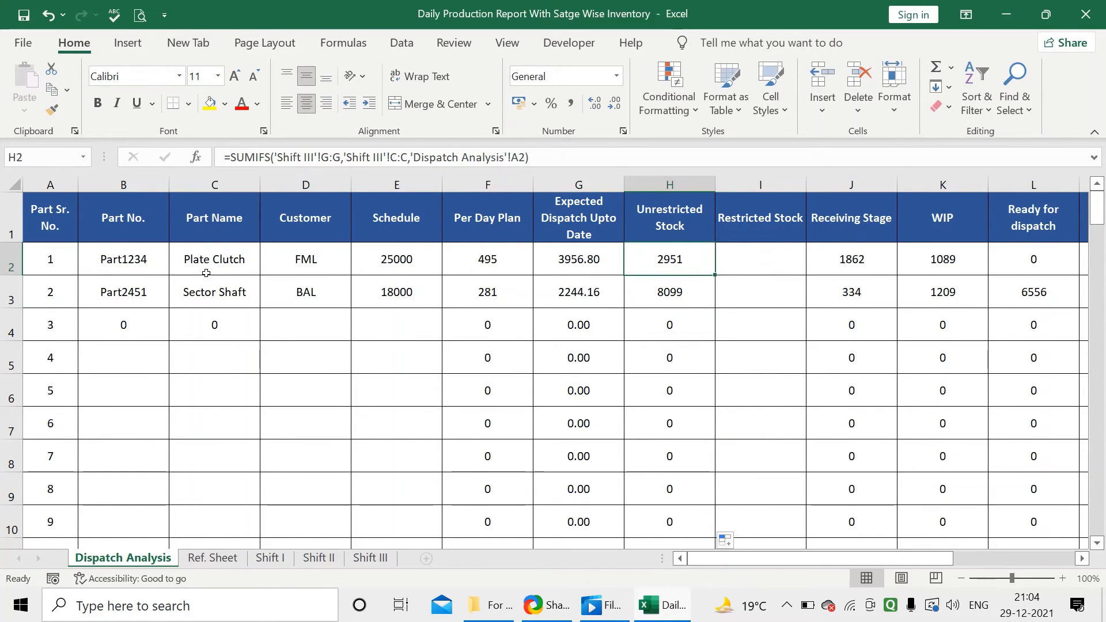
Step: Check the Plate Clutch unrestricted stock on Dispatch Analysis against the sum of G4:G10 on the Shift III sheet
{"action": "left_click", "coordinate": [153, 269]}
{"action": "left_click", "coordinate": [189, 258]}
{"action": "left_click", "coordinate": [126, 265]}
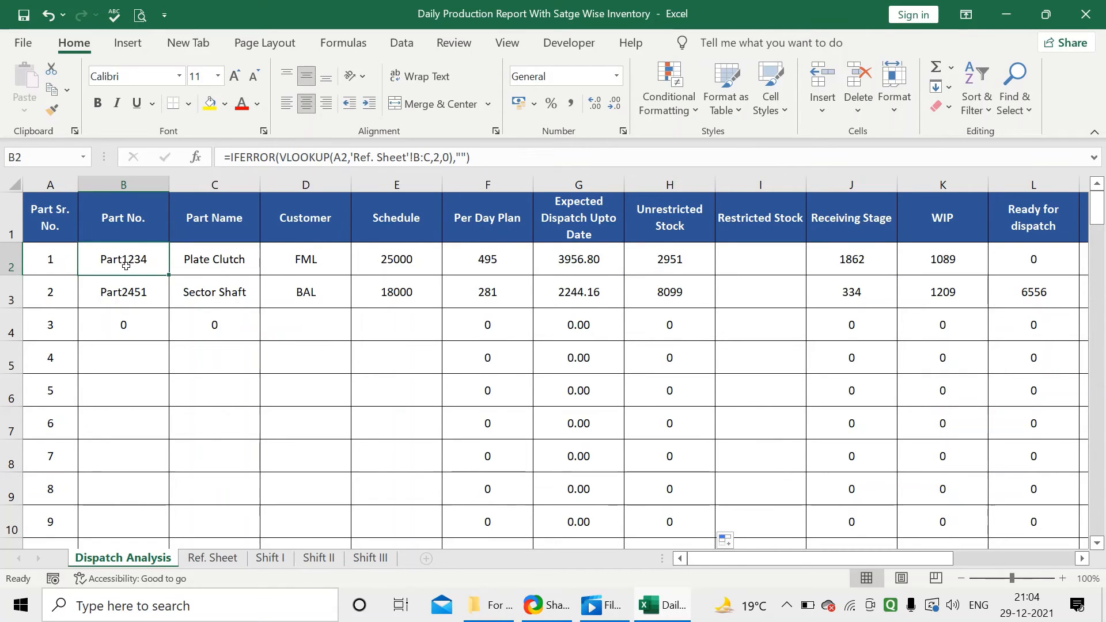
{"action": "left_click", "coordinate": [655, 268]}
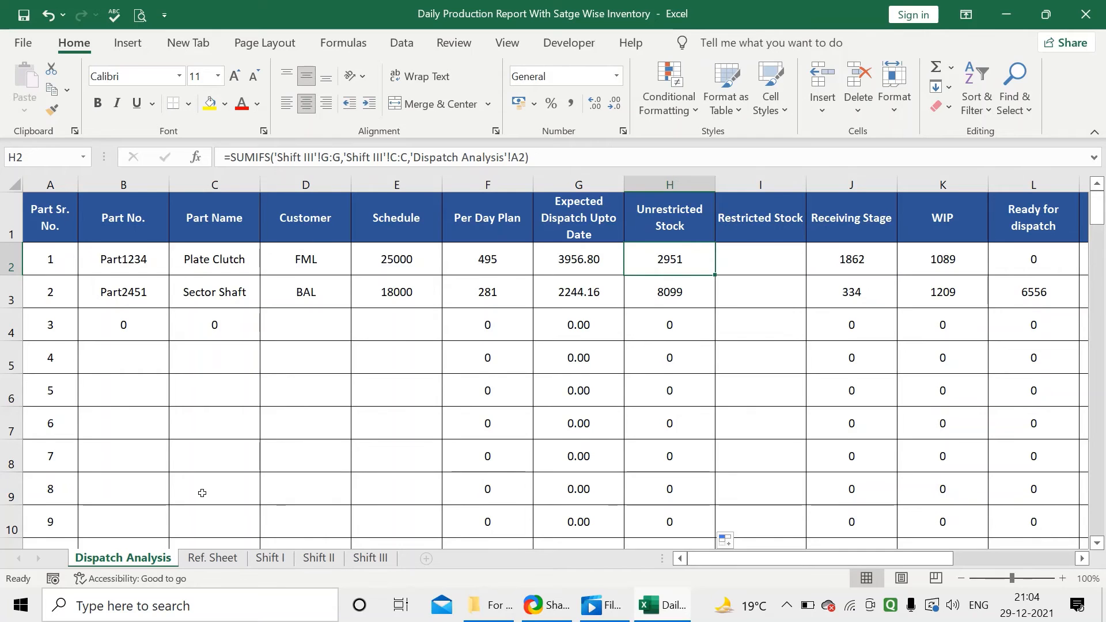
{"action": "left_click", "coordinate": [370, 558]}
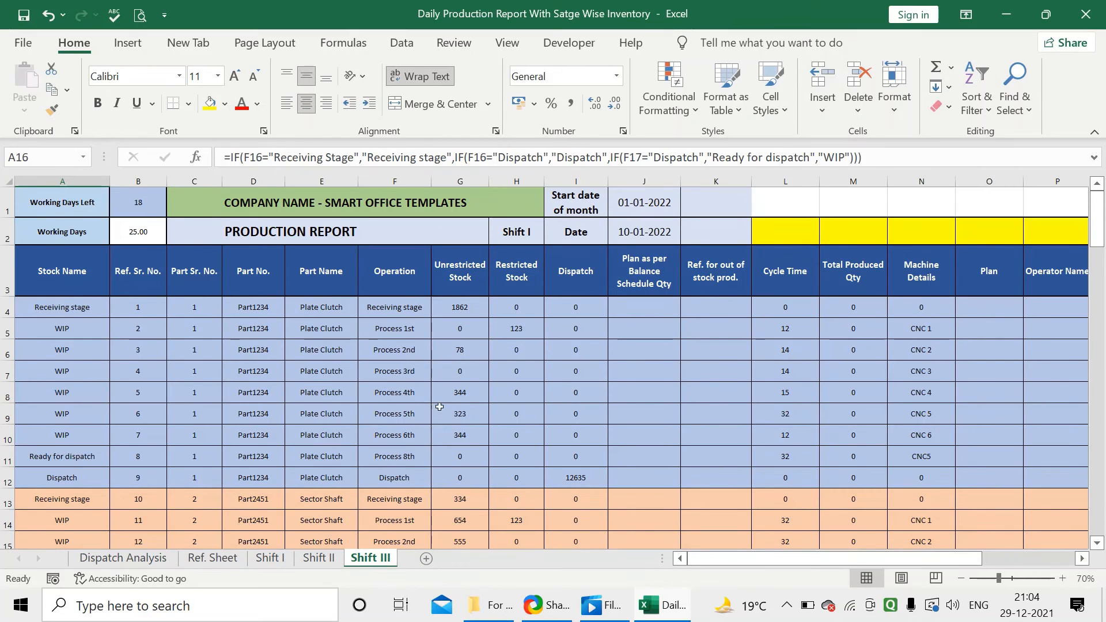
{"action": "scroll", "coordinate": [465, 441], "scroll_direction": "down", "scroll_amount": 1}
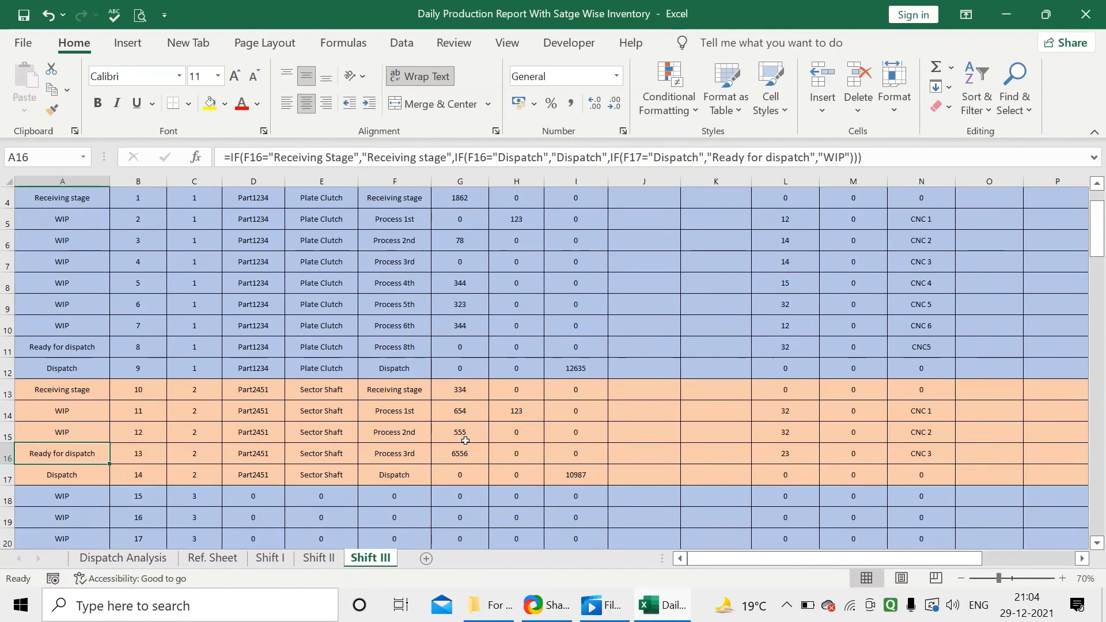
{"action": "scroll", "coordinate": [465, 440], "scroll_direction": "up", "scroll_amount": 1}
{"action": "left_click", "coordinate": [466, 460]}
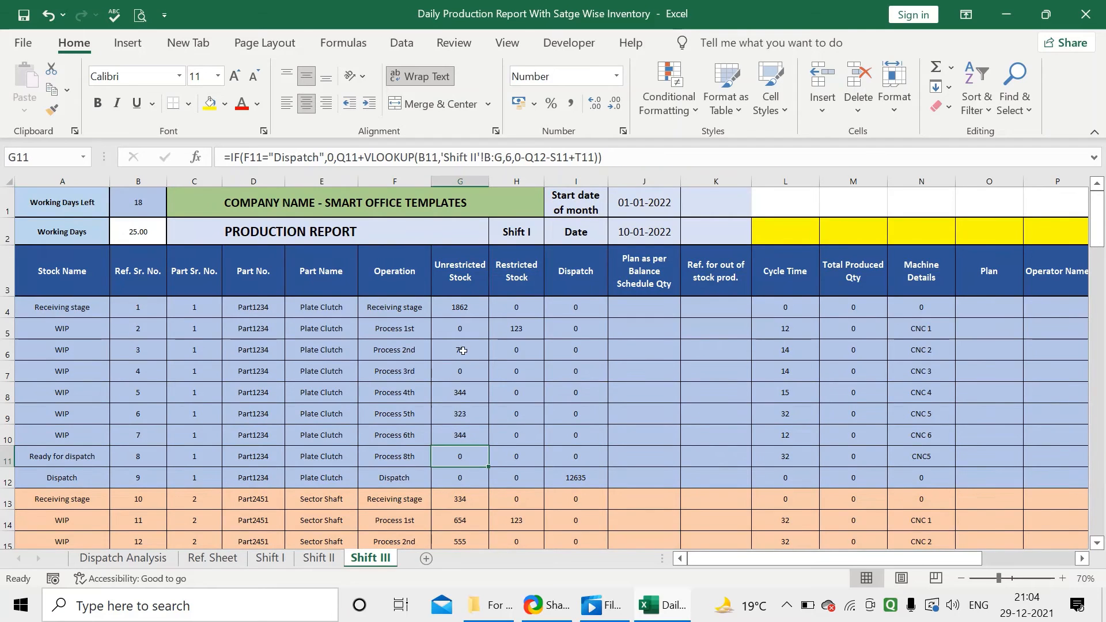
{"action": "left_click_drag", "start_coordinate": [469, 308], "coordinate": [467, 439]}
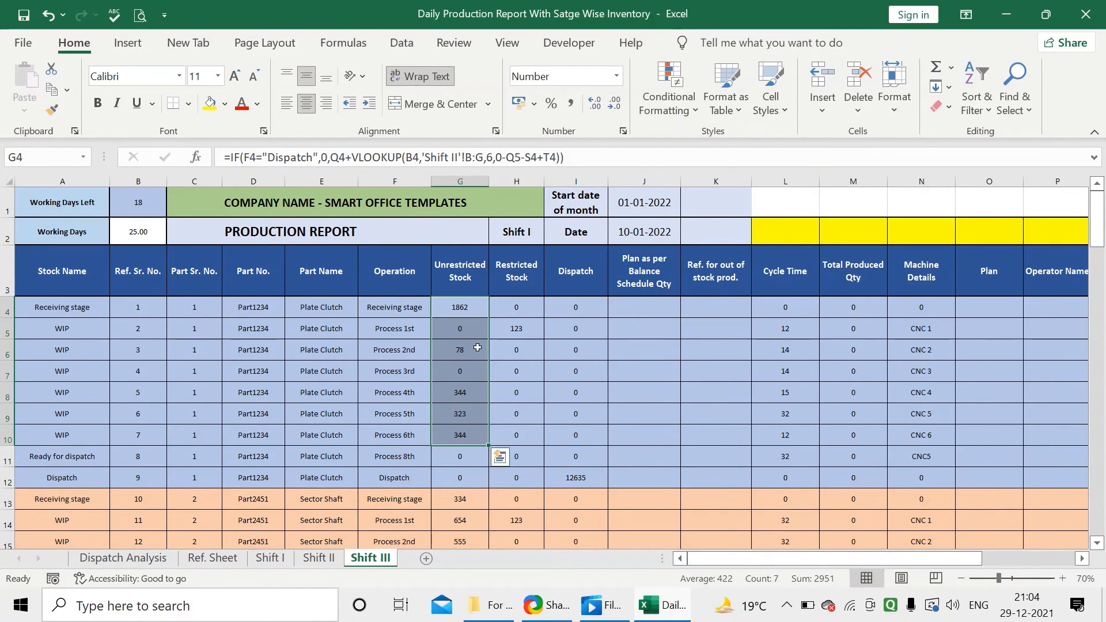
{"action": "left_click_drag", "start_coordinate": [467, 310], "coordinate": [478, 430]}
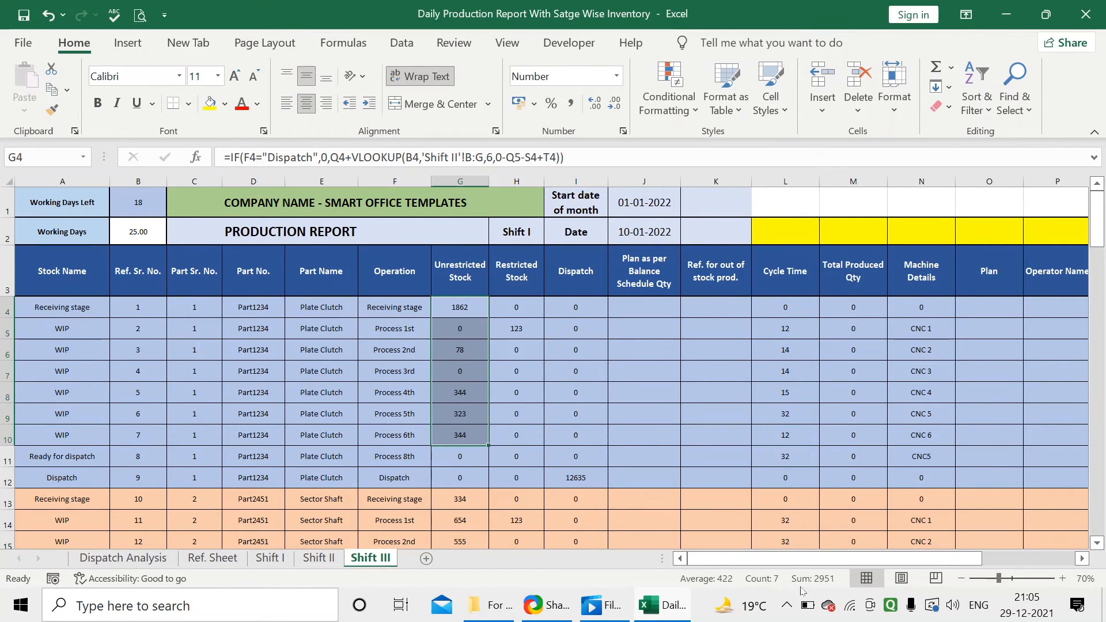
{"action": "key", "text": "ctrl+Page_Up"}
{"action": "key", "text": "ctrl+Page_Up"}
{"action": "key", "text": "ctrl+Page_Up"}
{"action": "key", "text": "ctrl+Page_Up"}
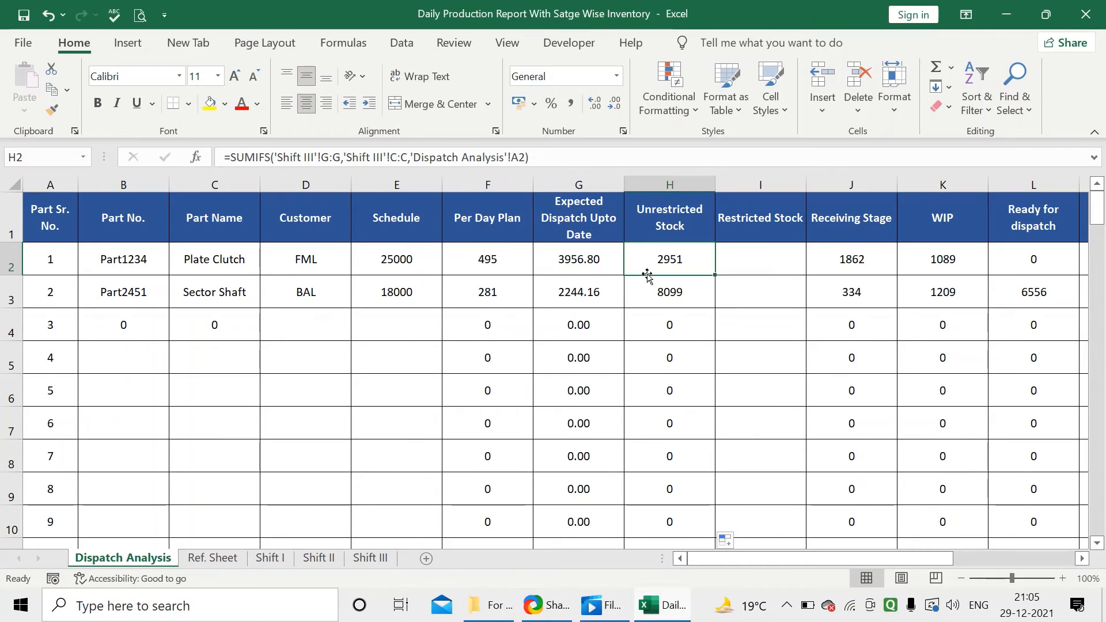
{"action": "left_click", "coordinate": [659, 291]}
{"action": "left_click", "coordinate": [637, 258]}
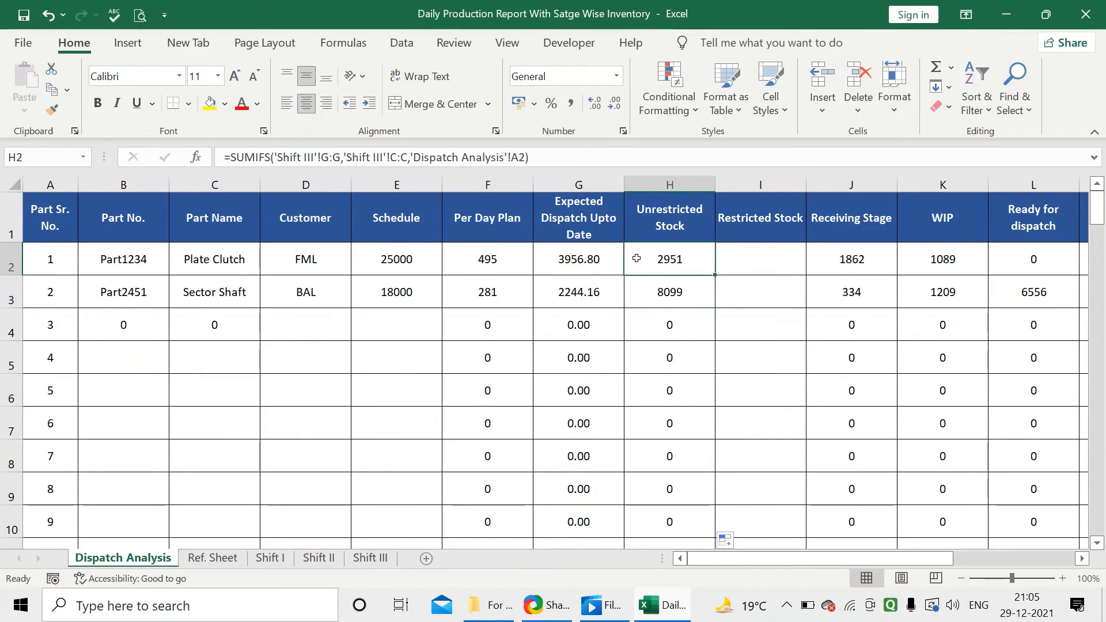
{"action": "left_click", "coordinate": [636, 294]}
Step: Start a SUMIFS formula in I2 under Restricted Stock, using column H of the Shift III sheet as the sum range
{"action": "left_click", "coordinate": [739, 252]}
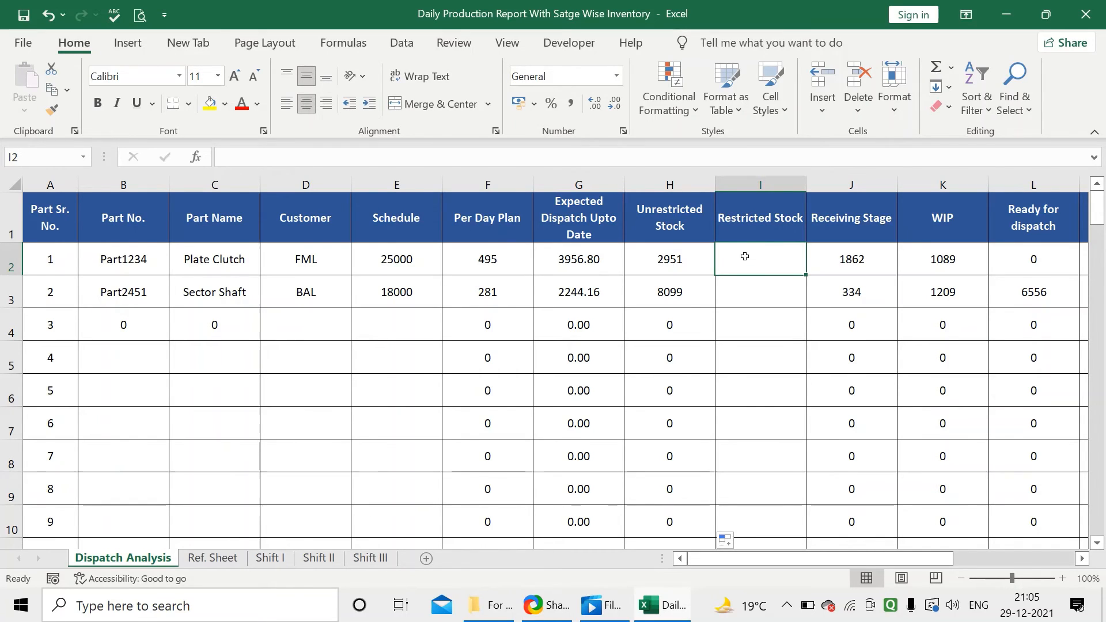
{"action": "type", "text": "=sumifs"}
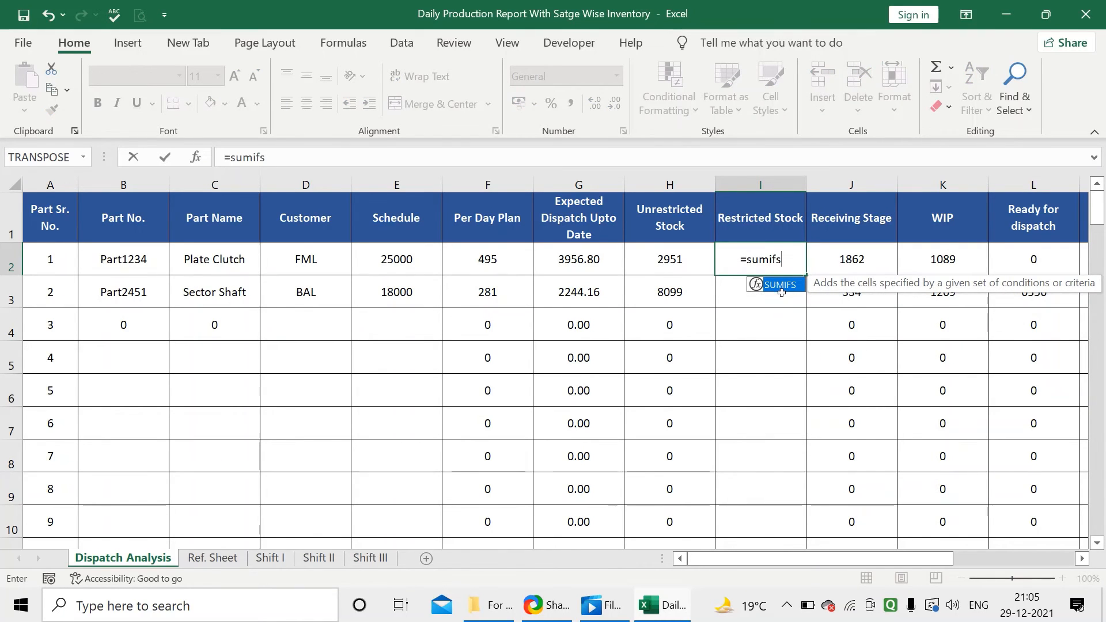
{"action": "double_click", "coordinate": [777, 284]}
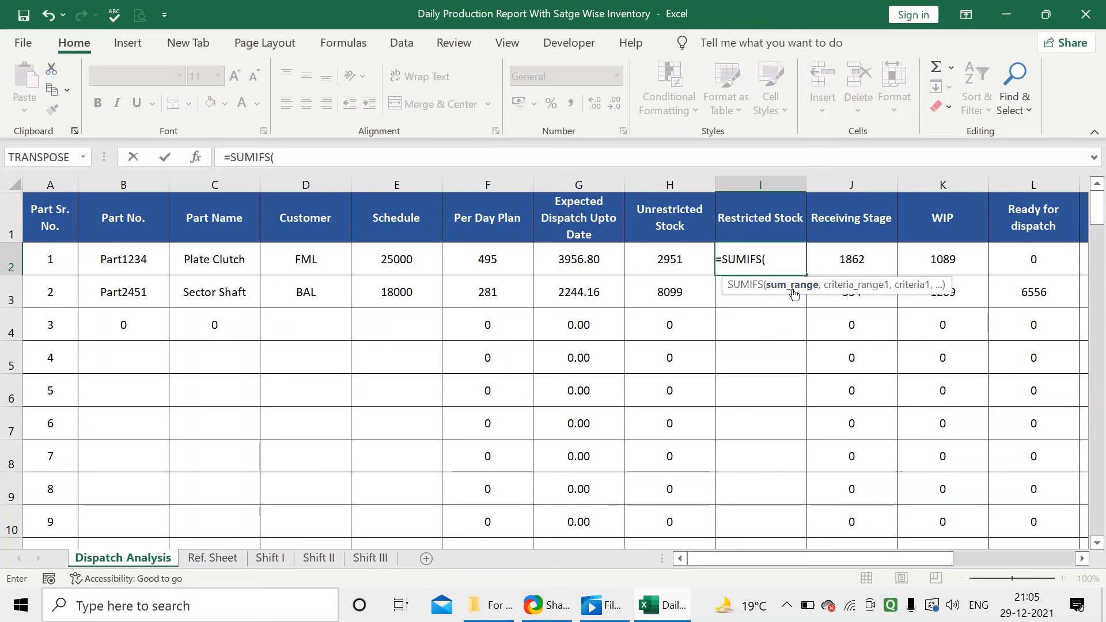
{"action": "left_click", "coordinate": [365, 564]}
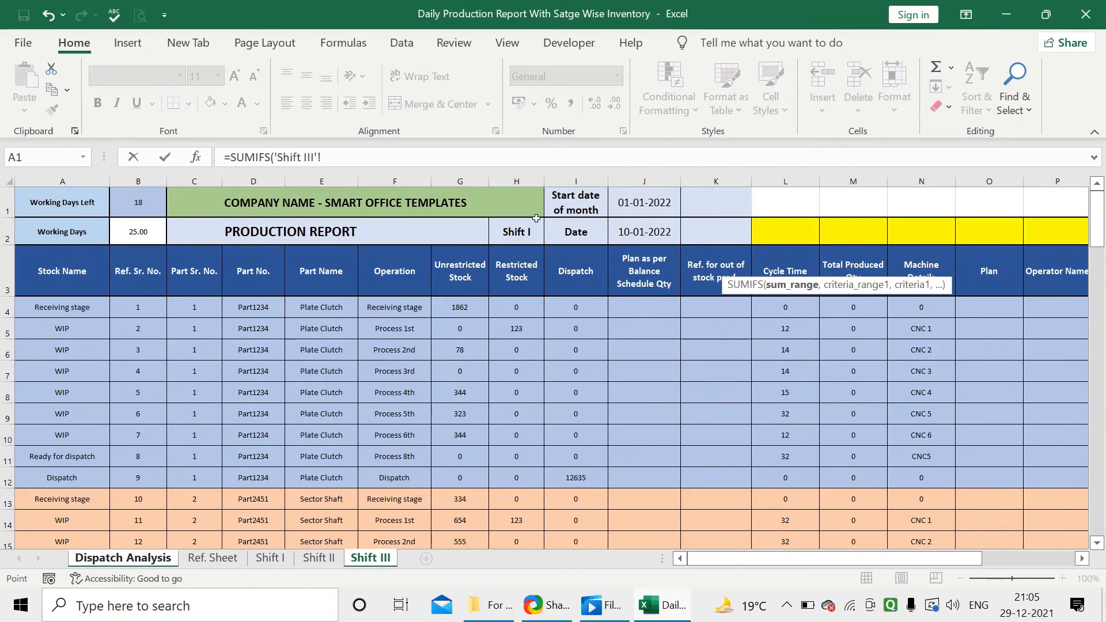
{"action": "left_click", "coordinate": [529, 182]}
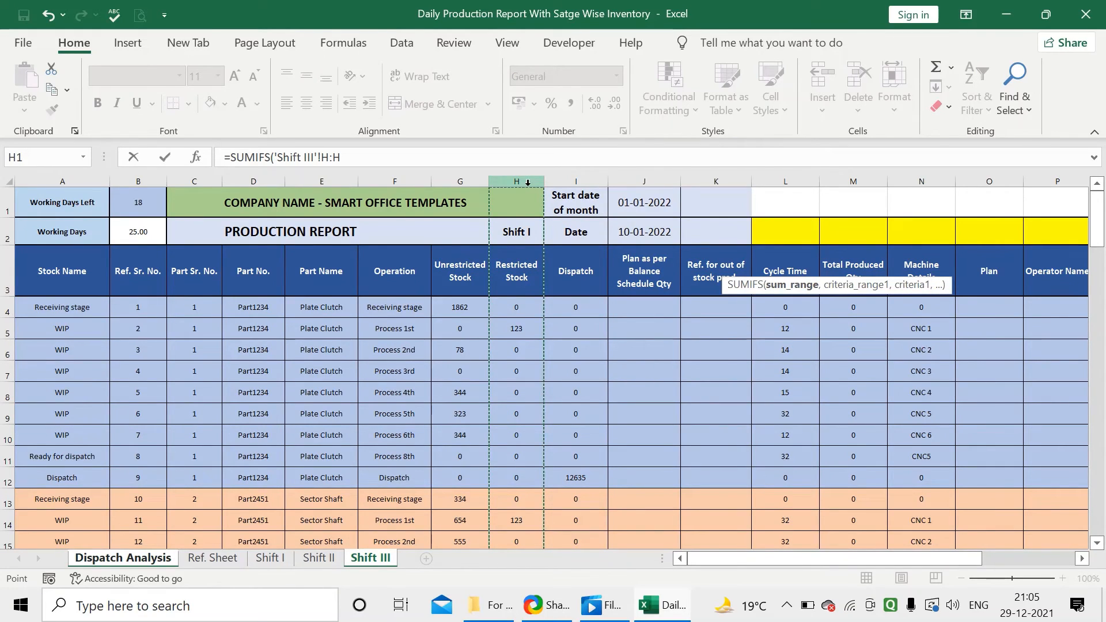
{"action": "type", "text": ","}
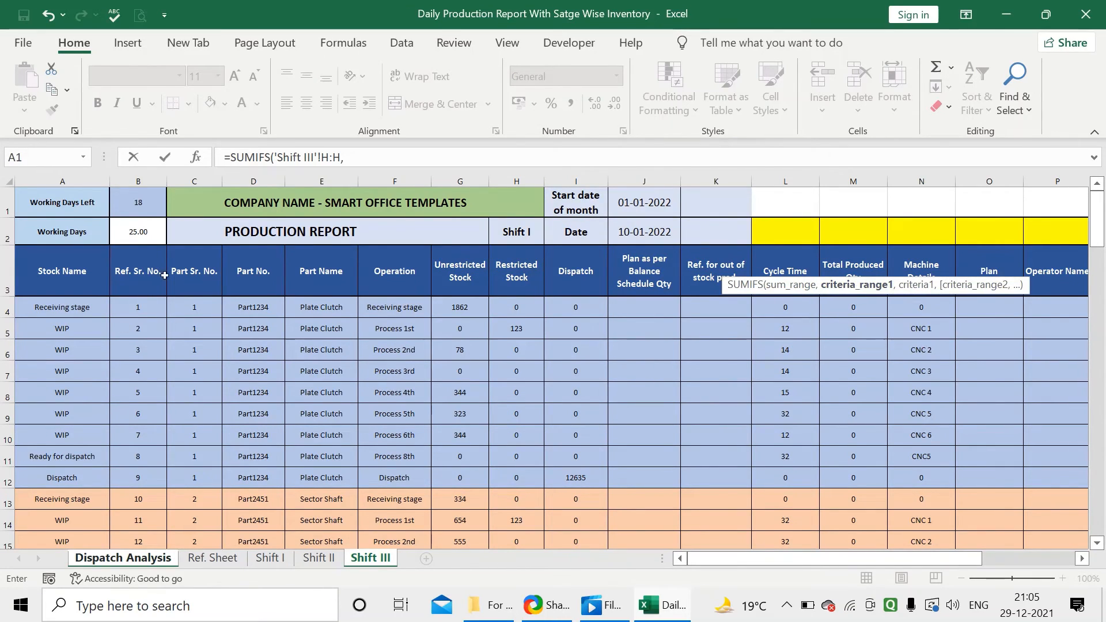
Step: Complete the I2 formula with Shift III column C as the criteria range and Dispatch Analysis cell A2 as the criterion
{"action": "left_click", "coordinate": [208, 181]}
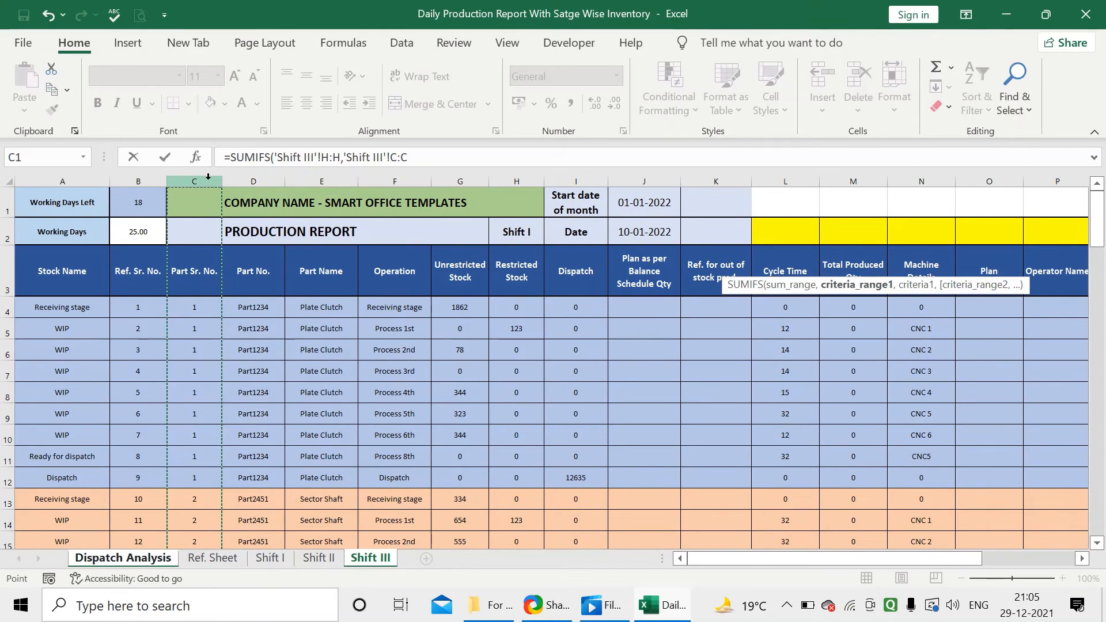
{"action": "type", "text": ","}
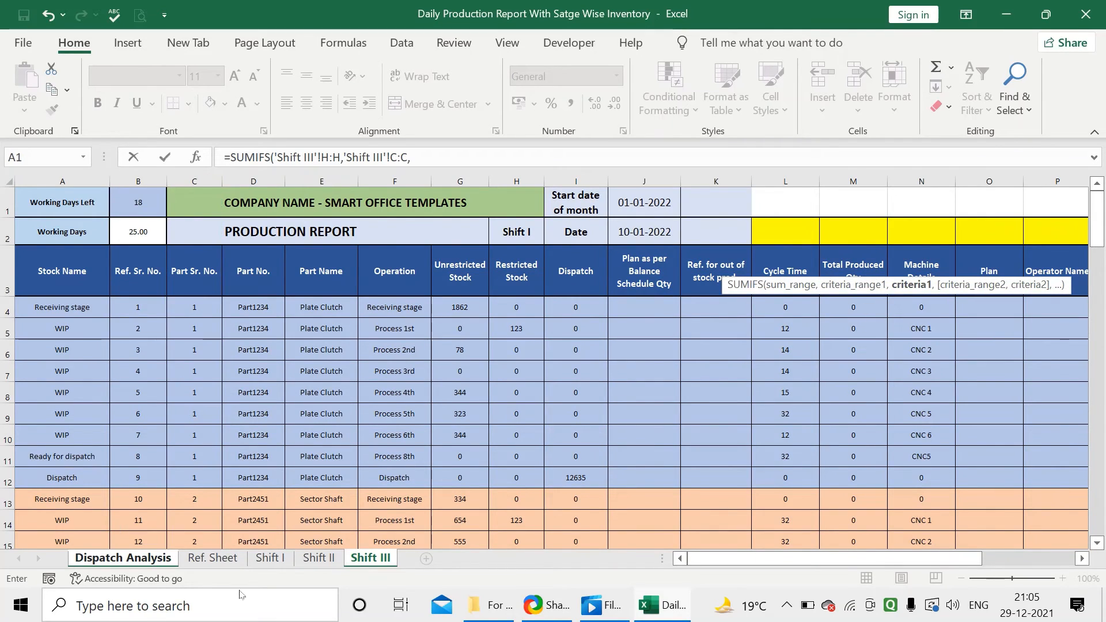
{"action": "left_click", "coordinate": [130, 558]}
{"action": "left_click", "coordinate": [48, 261]}
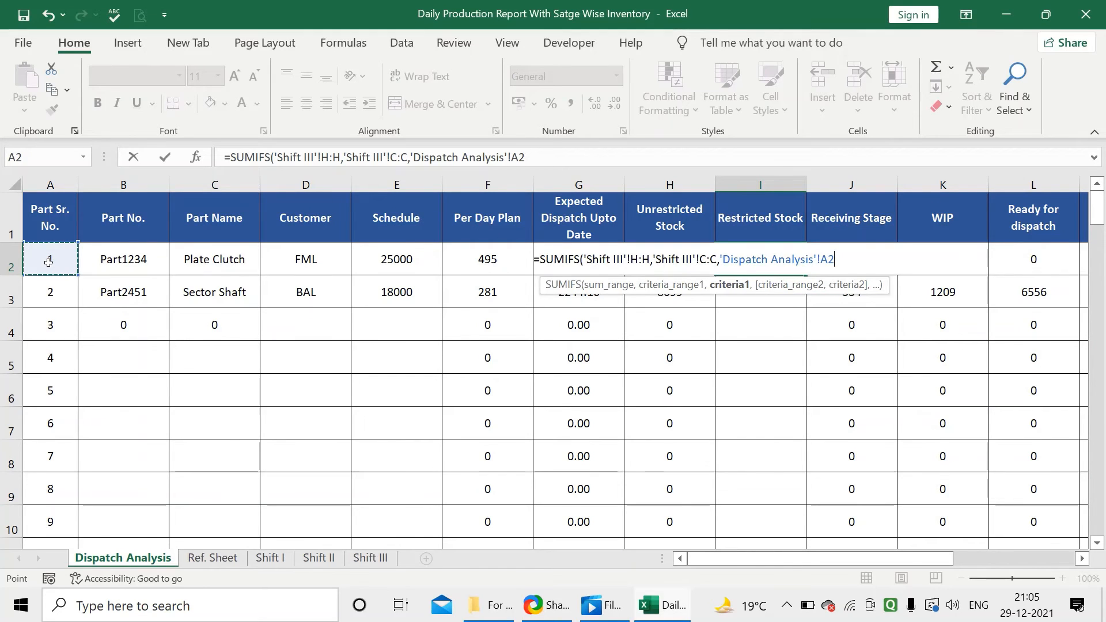
{"action": "key", "text": "Return"}
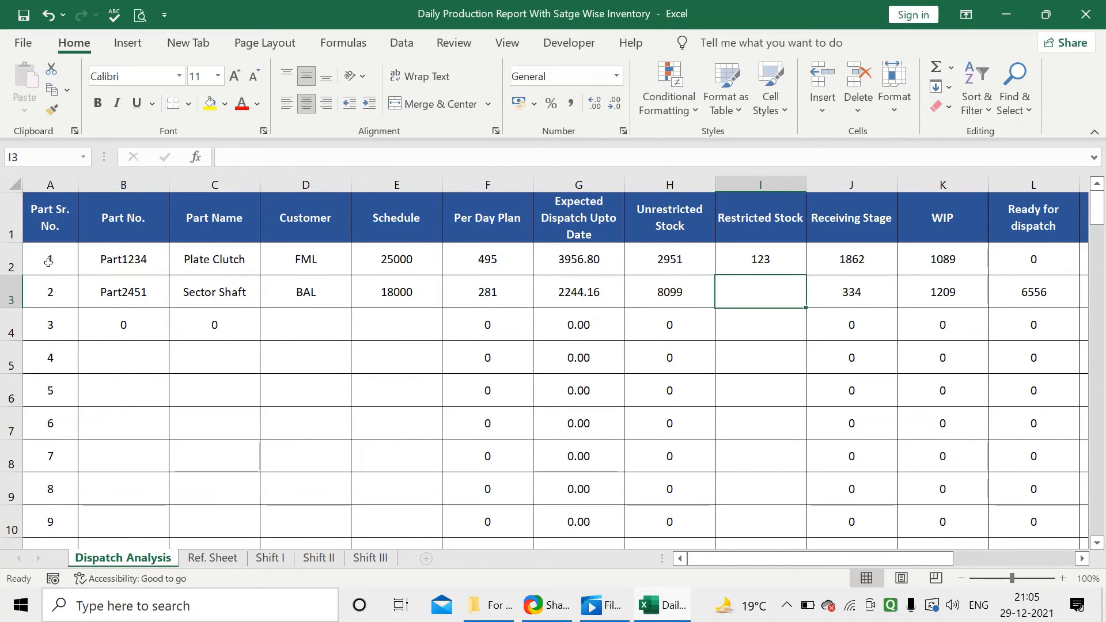
Step: Fill the I2 formula down the Restricted Stock column and check the results in rows 2 and 3
{"action": "left_click", "coordinate": [754, 261]}
{"action": "double_click", "coordinate": [805, 274]}
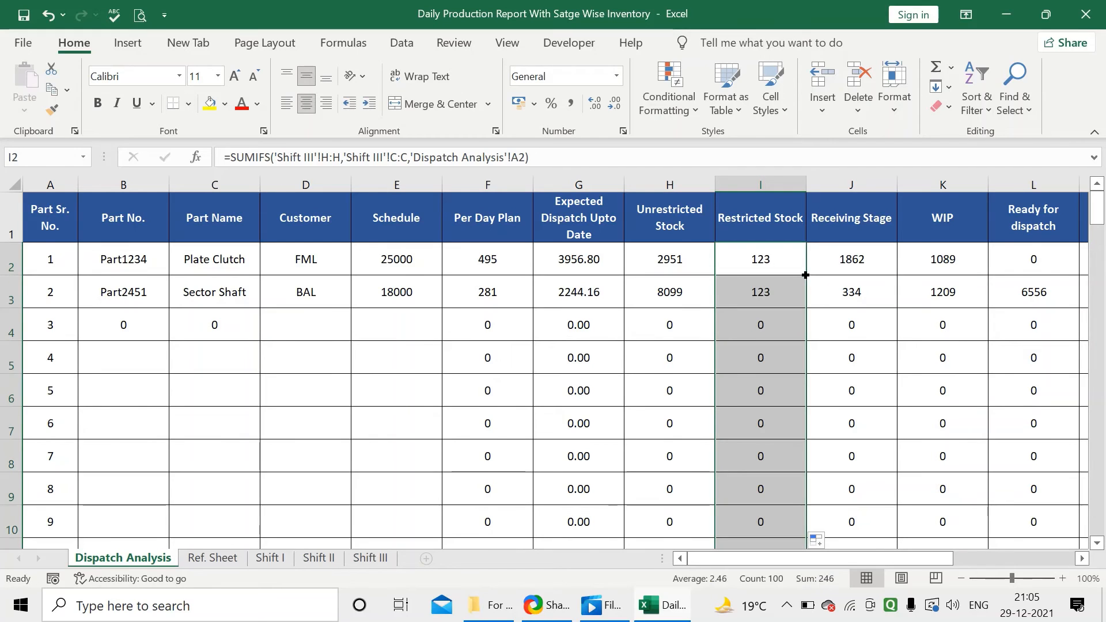
{"action": "left_click", "coordinate": [789, 260]}
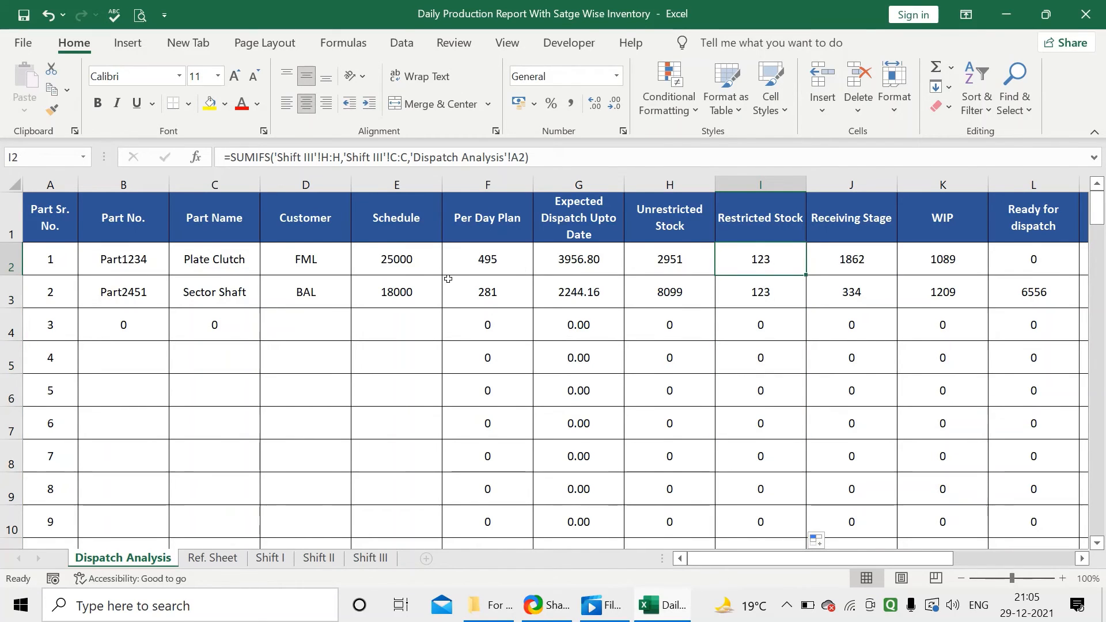
{"action": "left_click", "coordinate": [743, 291]}
{"action": "left_click", "coordinate": [747, 260]}
{"action": "left_click", "coordinate": [749, 299]}
{"action": "left_click", "coordinate": [776, 267]}
{"action": "left_click", "coordinate": [743, 293]}
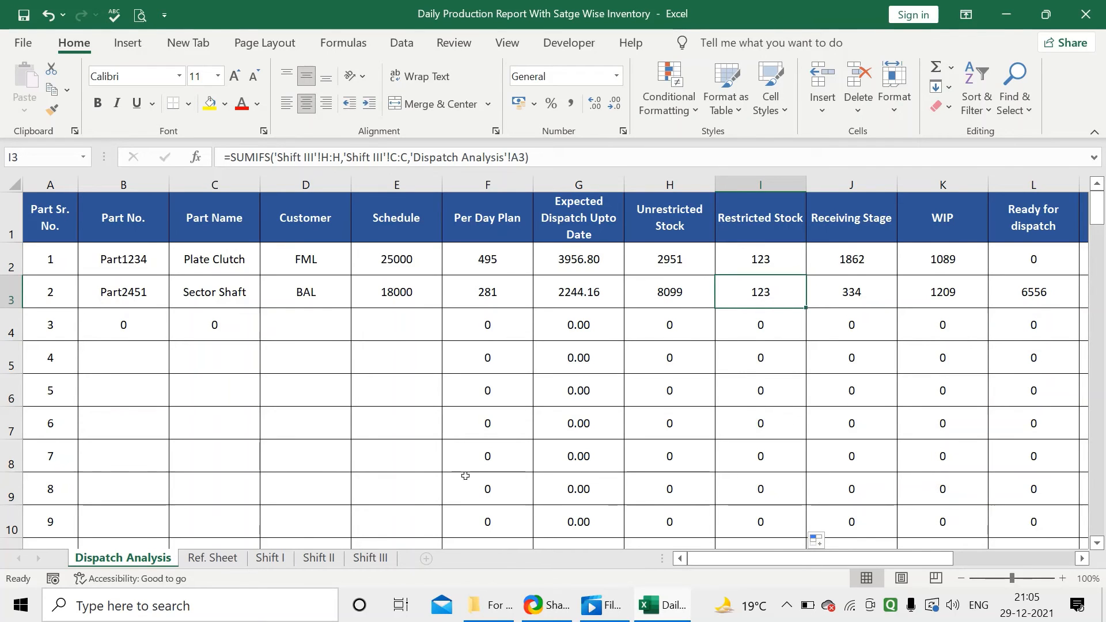
Step: Check the restricted stock of Sector Shaft and Plate Clutch at Process 1st in column H of the Shift III sheet
{"action": "left_click", "coordinate": [383, 559]}
{"action": "scroll", "coordinate": [449, 415], "scroll_direction": "down", "scroll_amount": 2}
{"action": "left_click", "coordinate": [450, 413]}
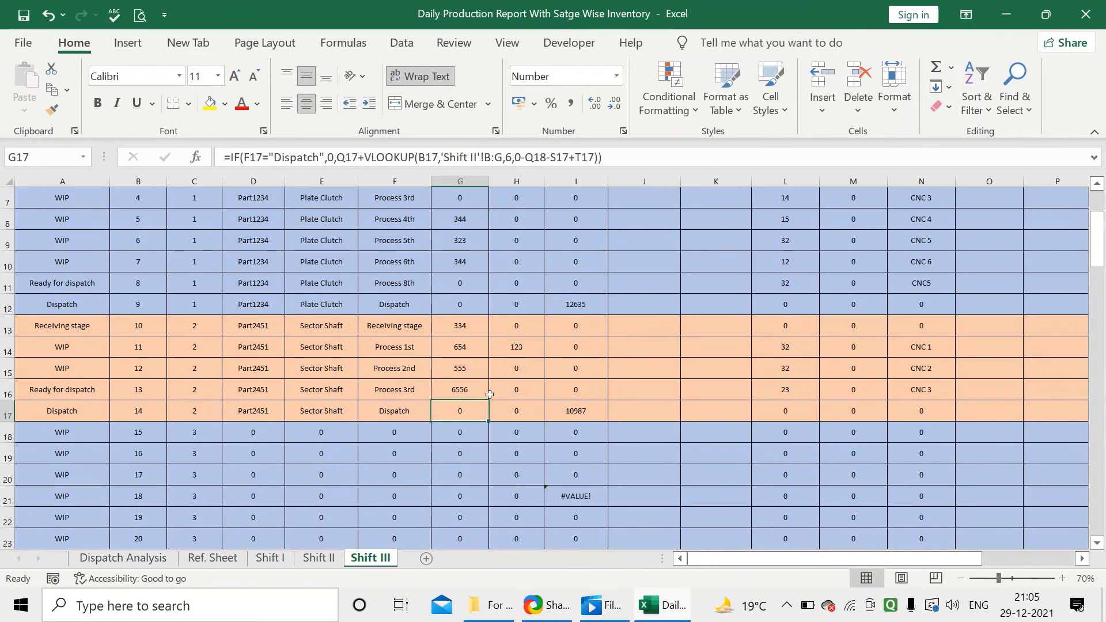
{"action": "left_click", "coordinate": [513, 350]}
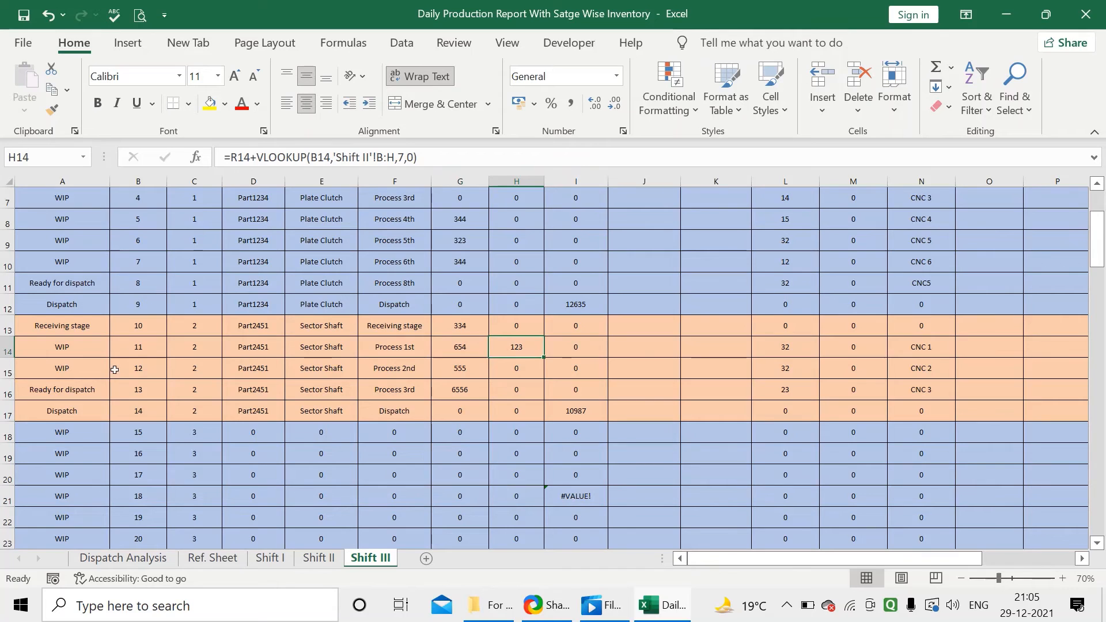
{"action": "left_click", "coordinate": [401, 346]}
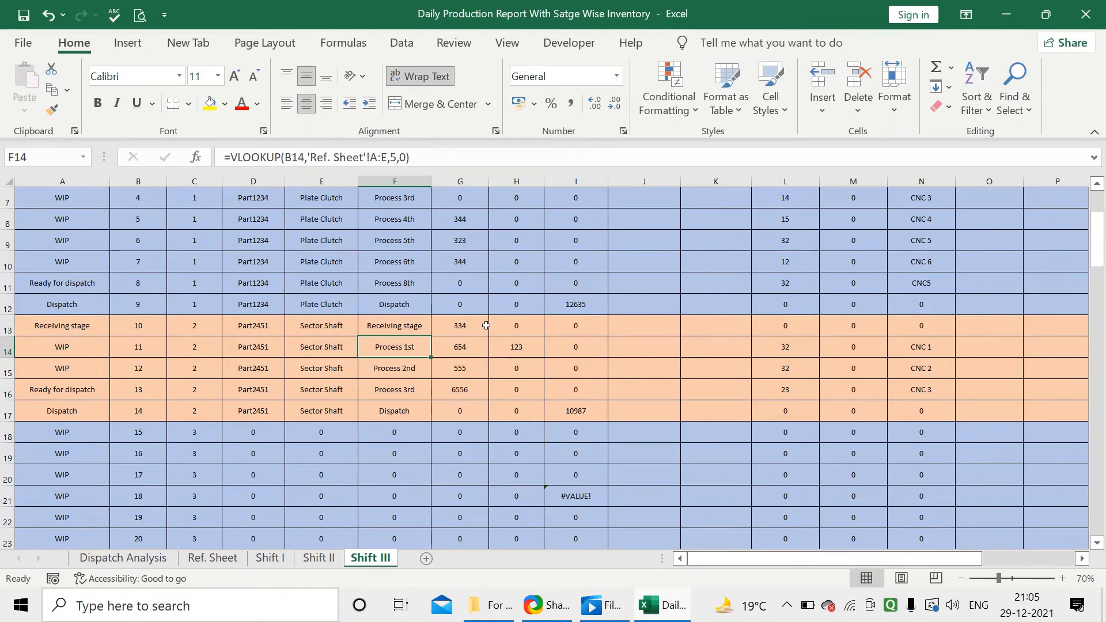
{"action": "left_click", "coordinate": [514, 347]}
{"action": "scroll", "coordinate": [518, 363], "scroll_direction": "up", "scroll_amount": 3}
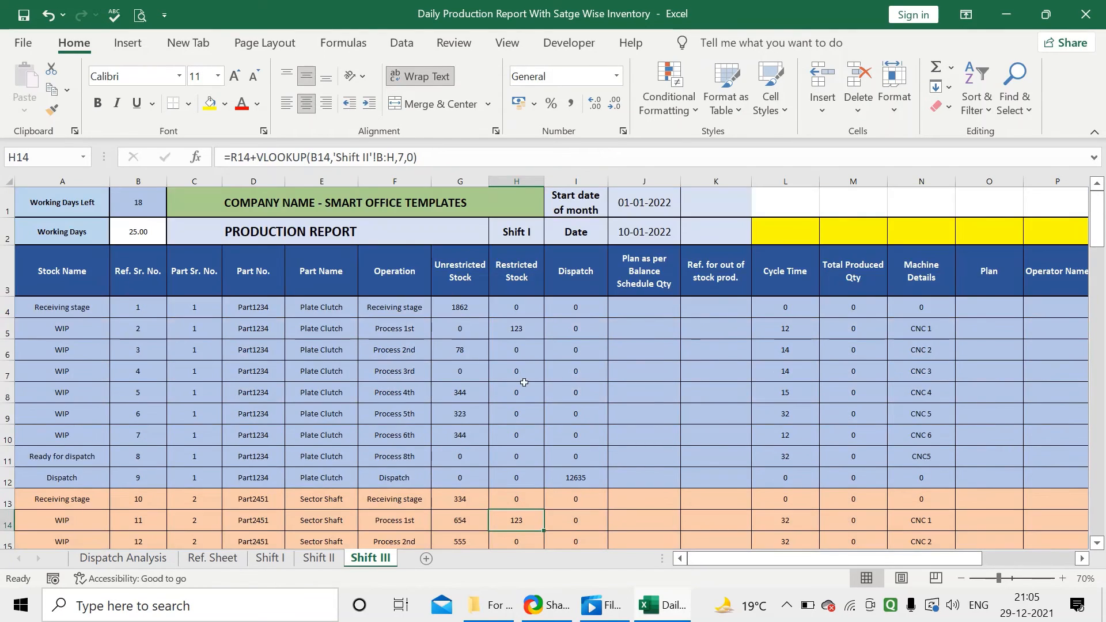
{"action": "left_click", "coordinate": [403, 332]}
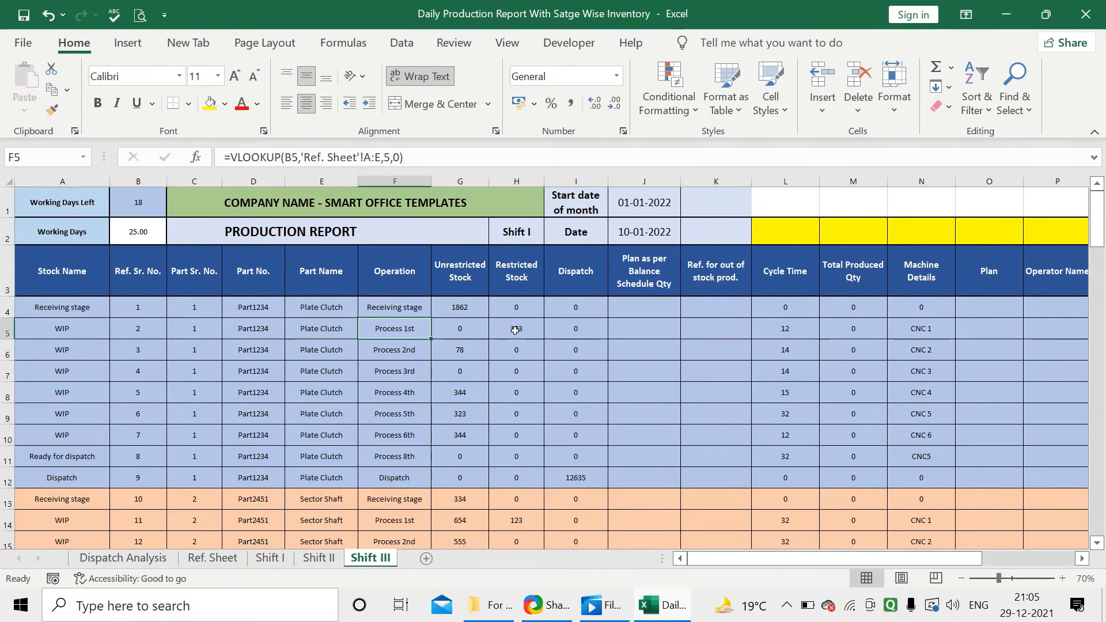
{"action": "left_click", "coordinate": [515, 330]}
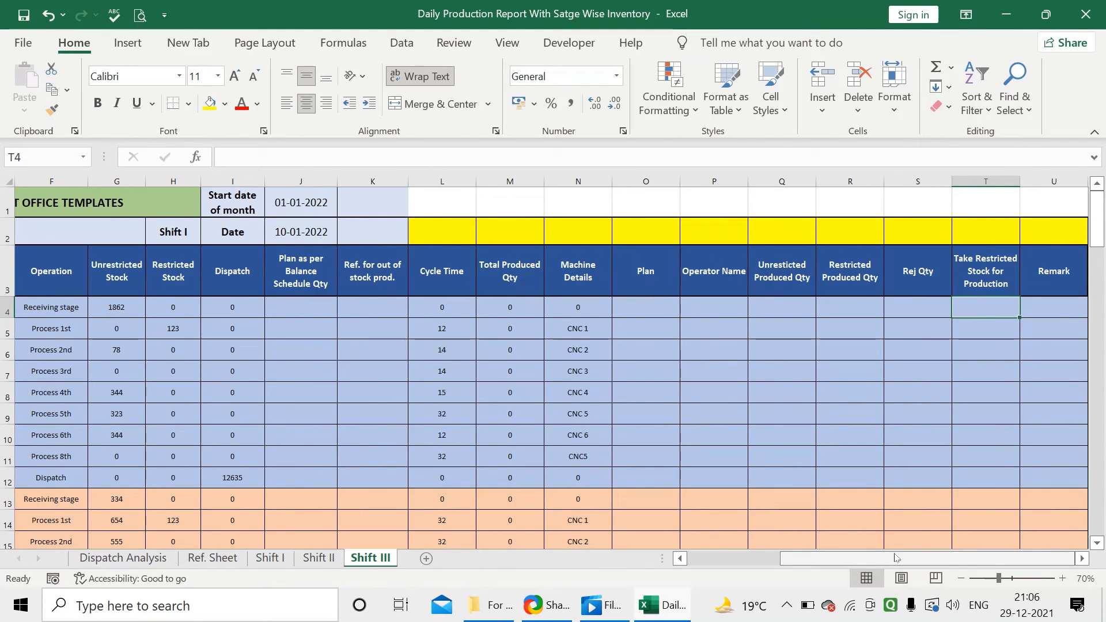
{"action": "left_click_drag", "start_coordinate": [897, 558], "coordinate": [794, 528]}
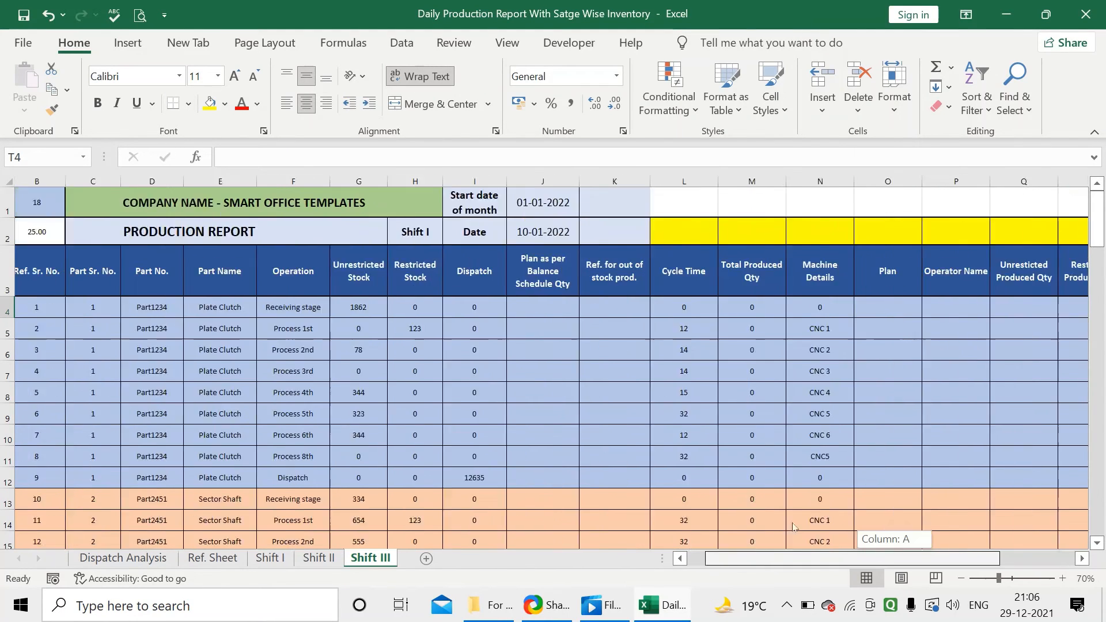
Step: On Dispatch Analysis, enter =M2/G2 in O2 under Compliance % as on date, dividing Dispatch by Expected Dispatch Upto Date
{"action": "left_click", "coordinate": [123, 557]}
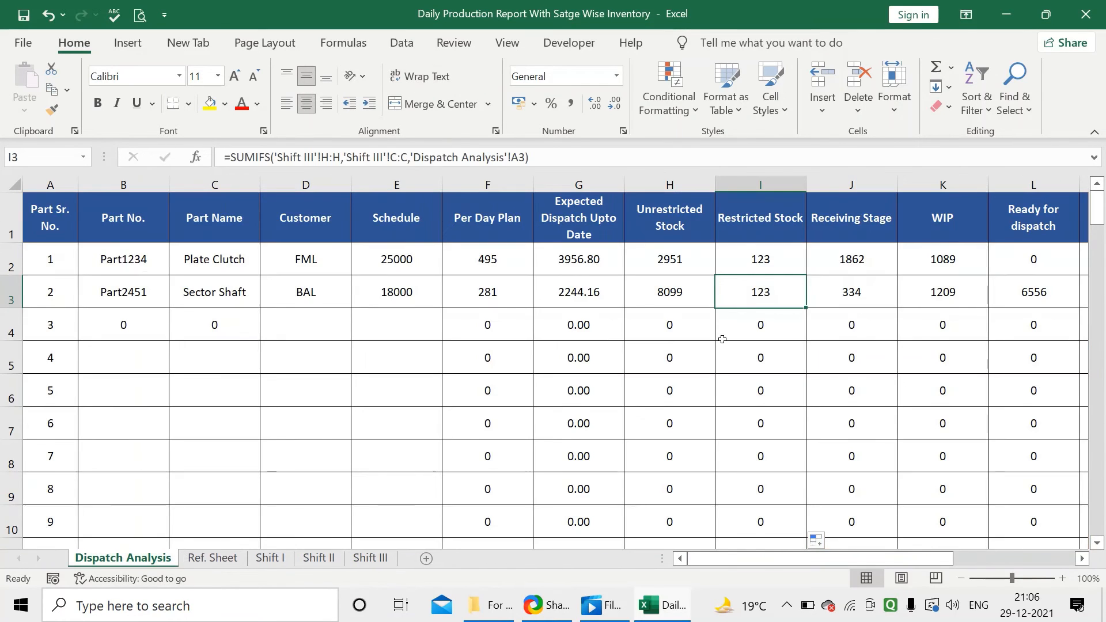
{"action": "left_click_drag", "start_coordinate": [852, 558], "coordinate": [972, 559]}
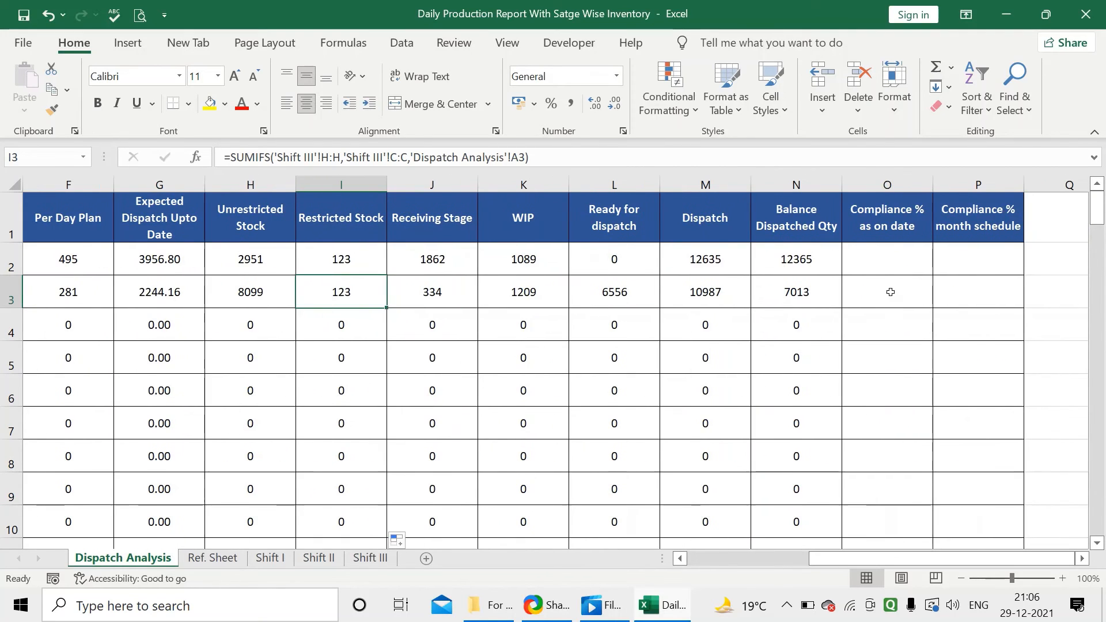
{"action": "left_click", "coordinate": [899, 267]}
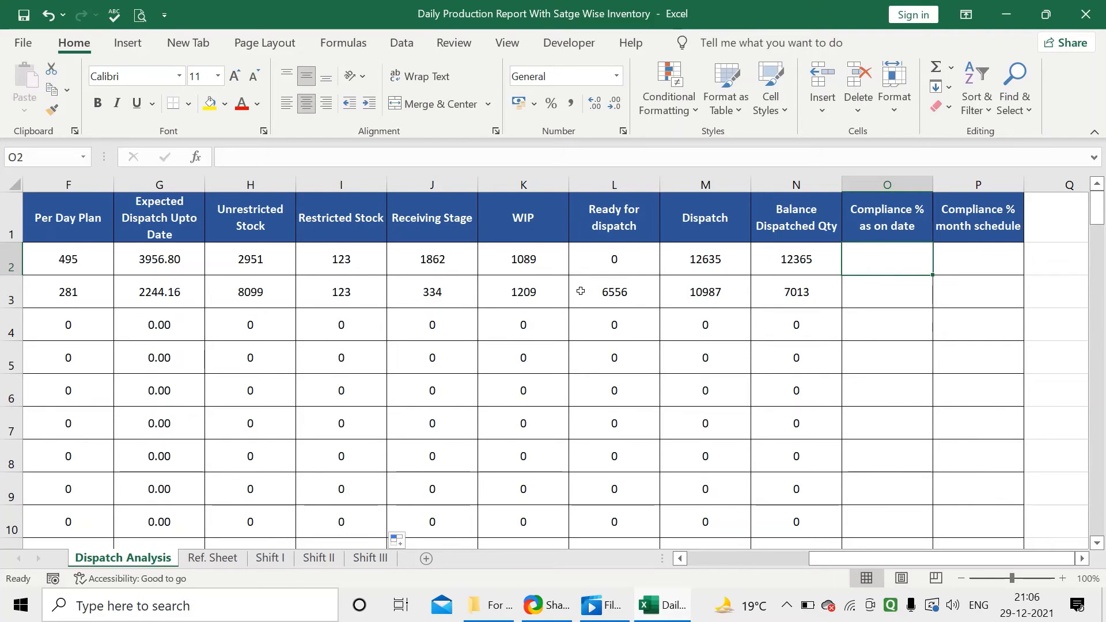
{"action": "left_click", "coordinate": [160, 247]}
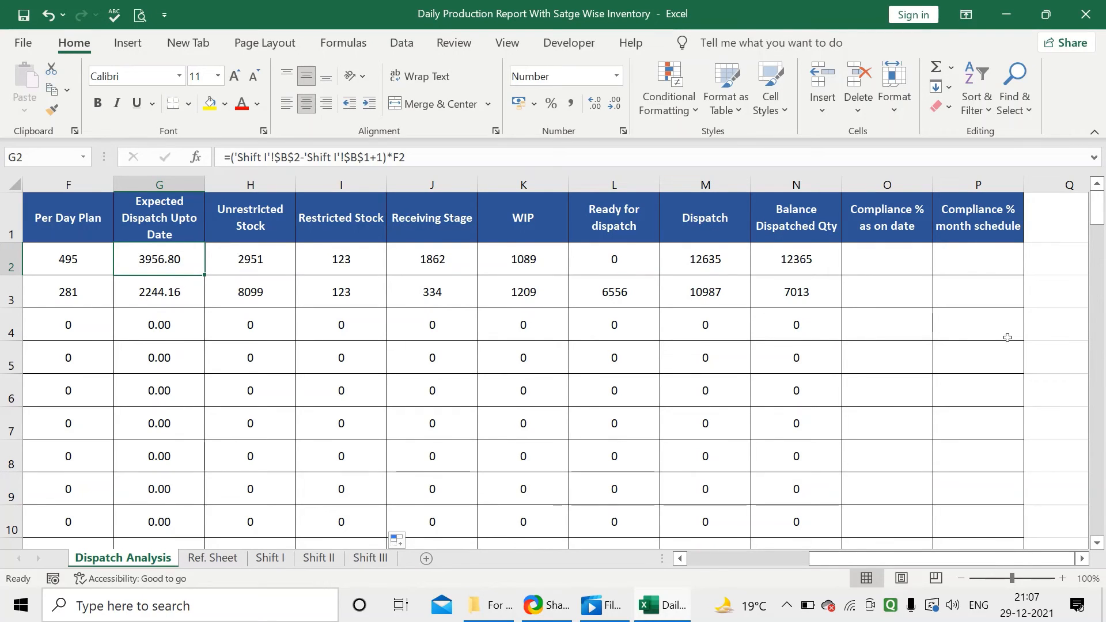
{"action": "left_click", "coordinate": [890, 254]}
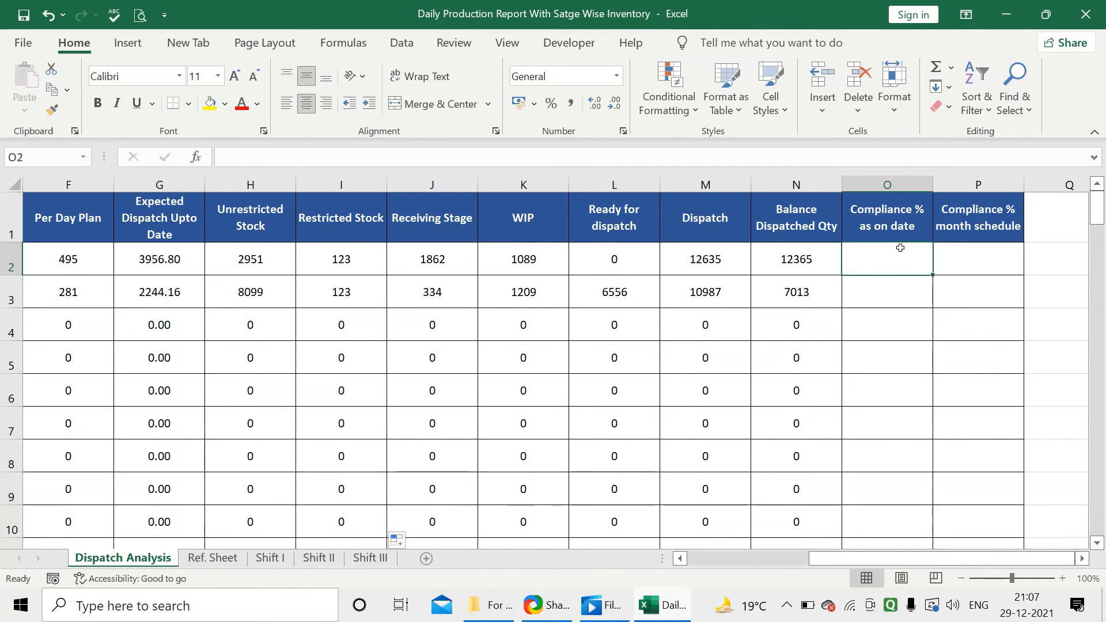
{"action": "type", "text": "="}
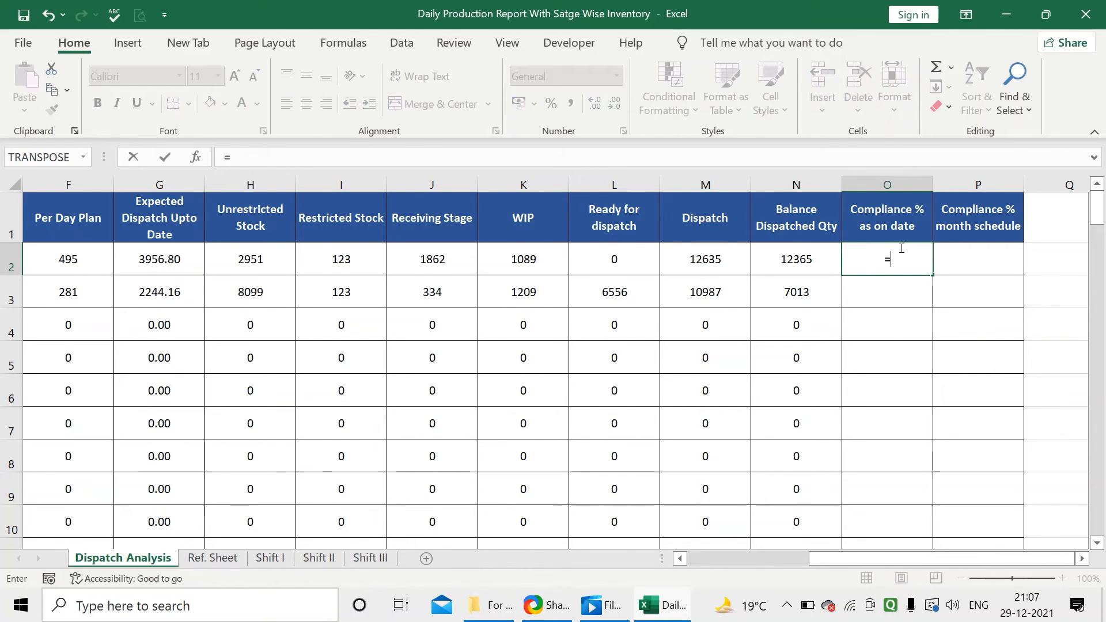
{"action": "left_click", "coordinate": [691, 259]}
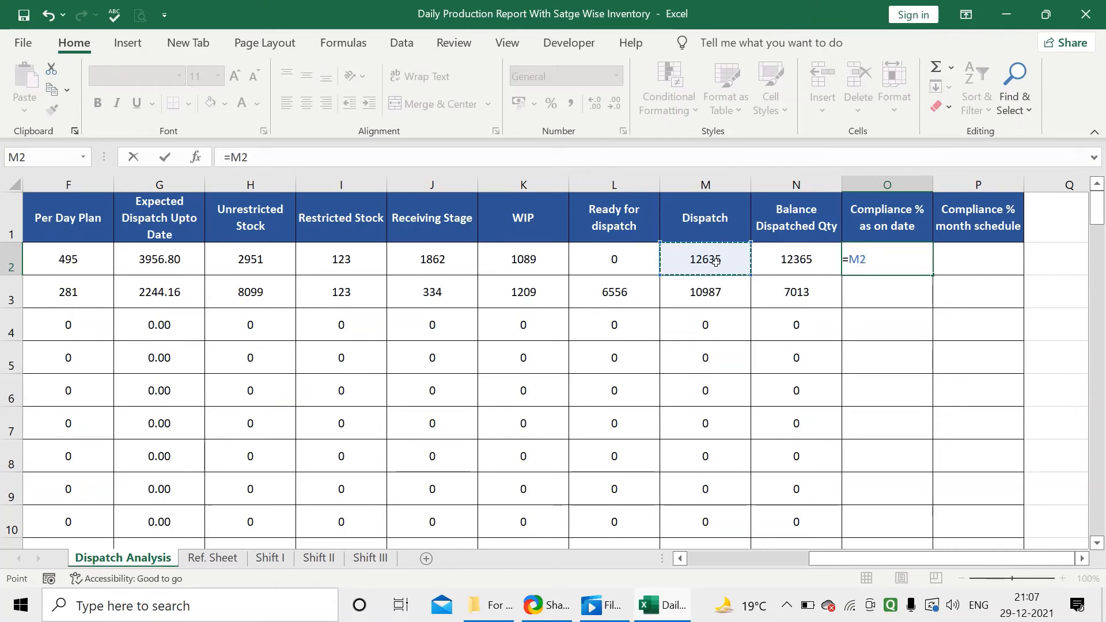
{"action": "type", "text": "/"}
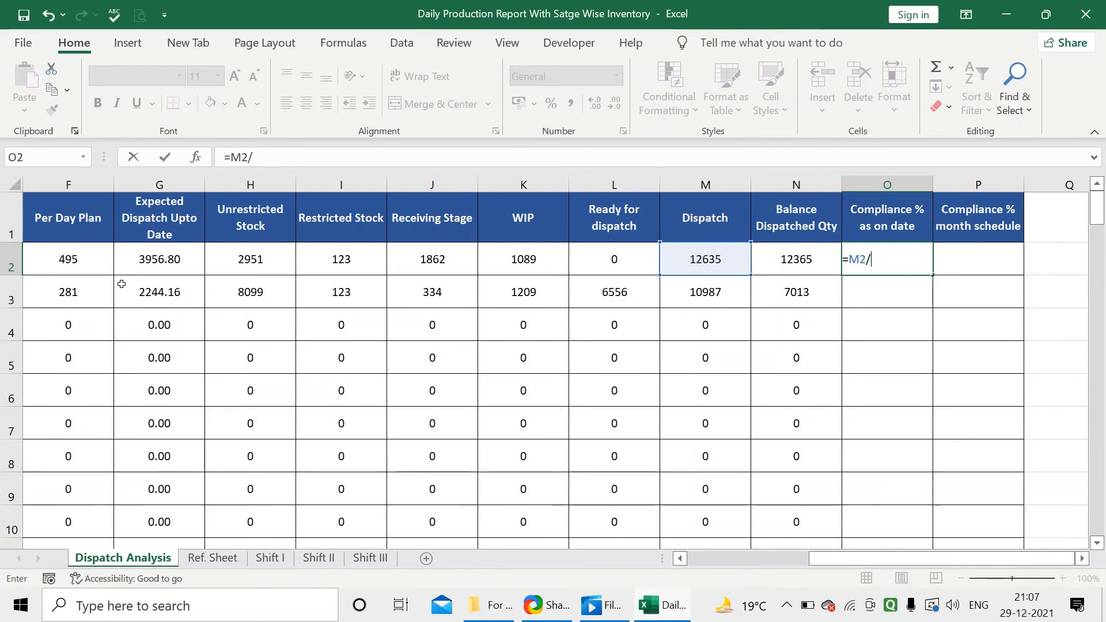
{"action": "left_click", "coordinate": [143, 266]}
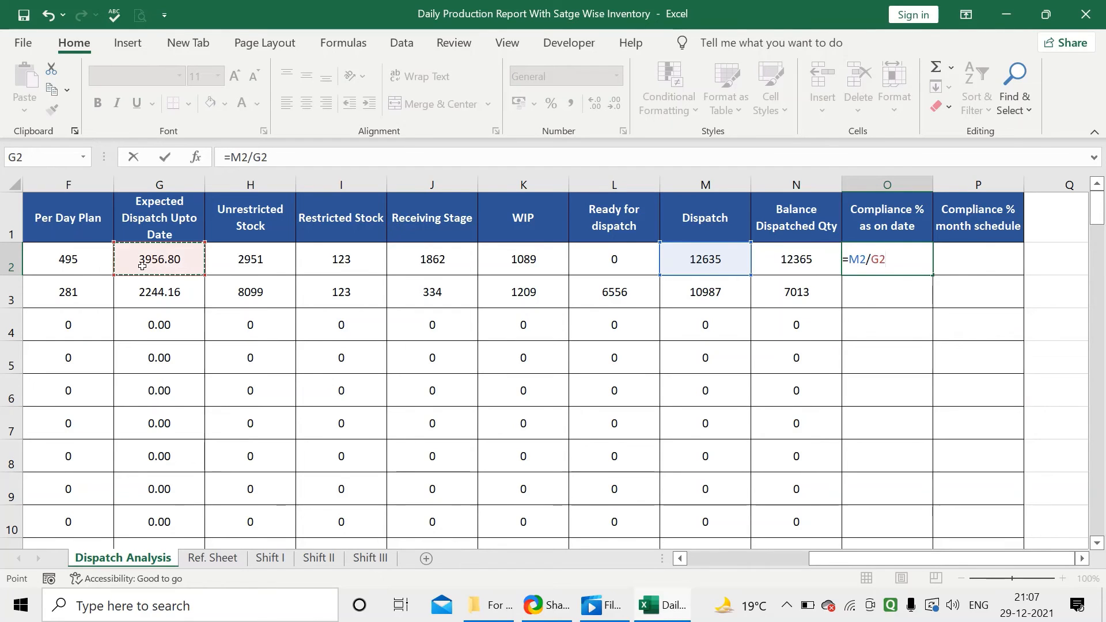
{"action": "key", "text": "Return"}
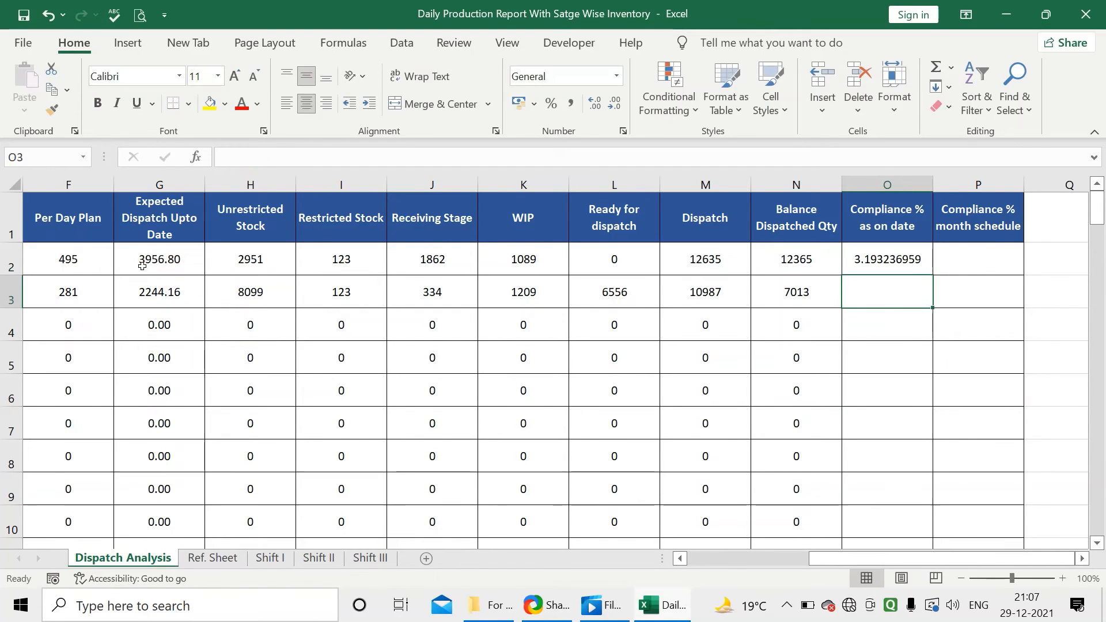
Step: Format O2 as a percentage and fill its formula down the Compliance % as on date column
{"action": "key", "text": "Up"}
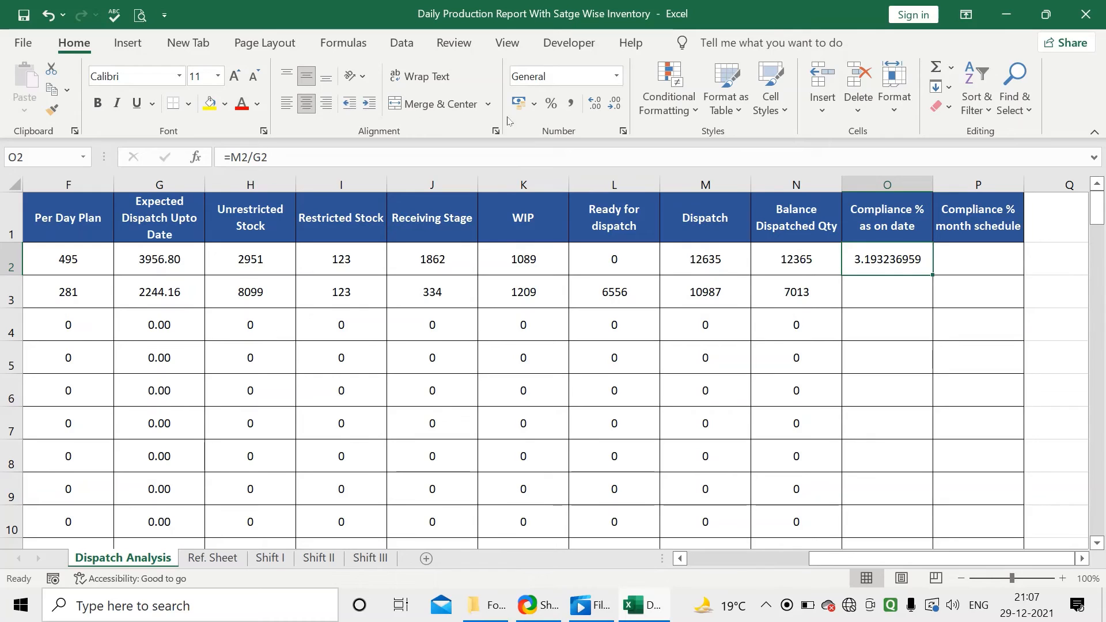
{"action": "left_click", "coordinate": [550, 107]}
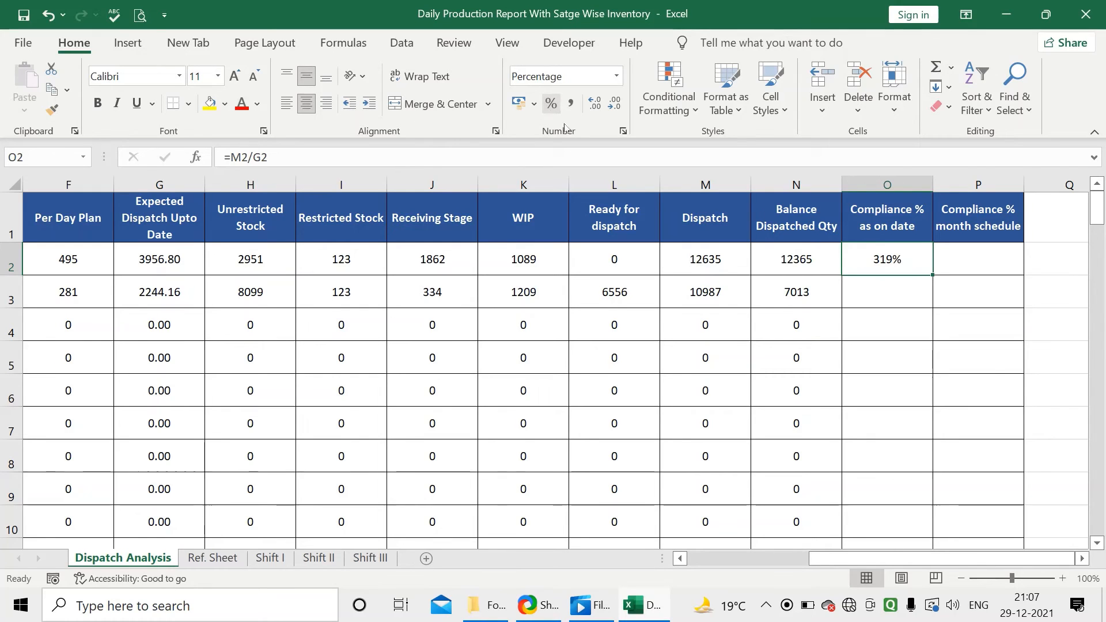
{"action": "double_click", "coordinate": [933, 278]}
{"action": "left_click", "coordinate": [891, 259]}
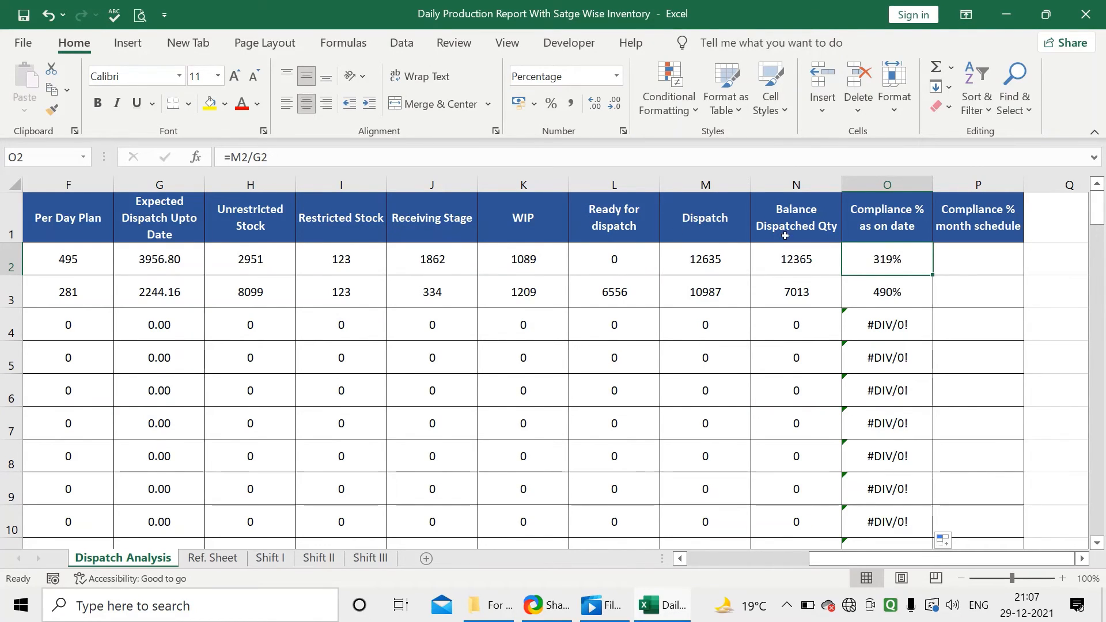
Step: Change the O2 formula to =IFERROR(M2/G2,"") and fill it down the Compliance % as on date column
{"action": "left_click", "coordinate": [863, 328]}
{"action": "left_click", "coordinate": [867, 354]}
{"action": "left_click", "coordinate": [873, 265]}
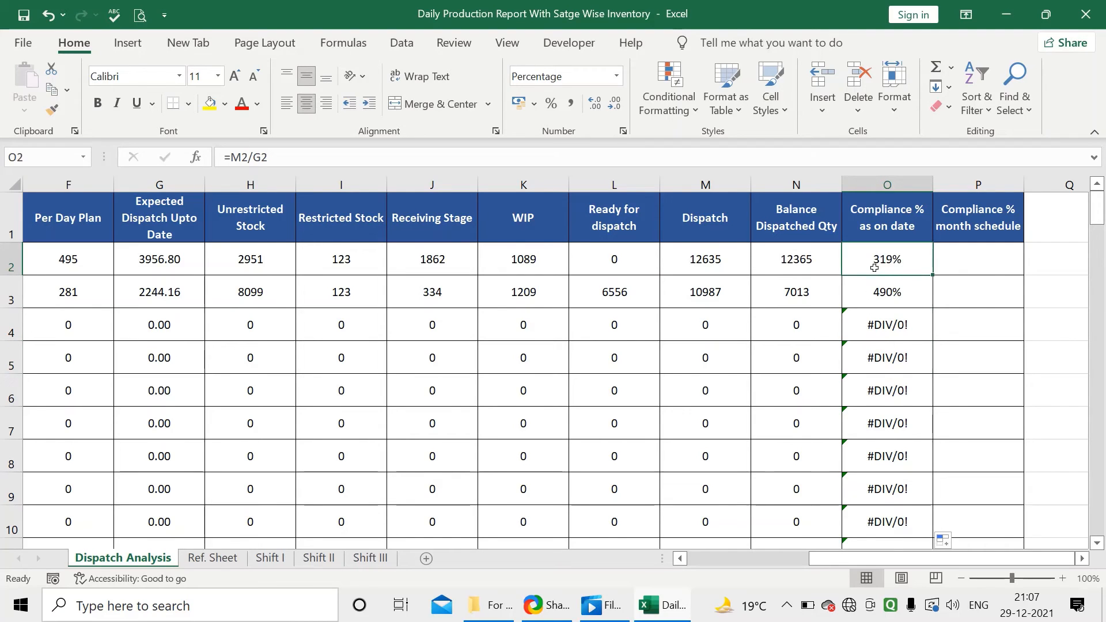
{"action": "left_click", "coordinate": [230, 156]}
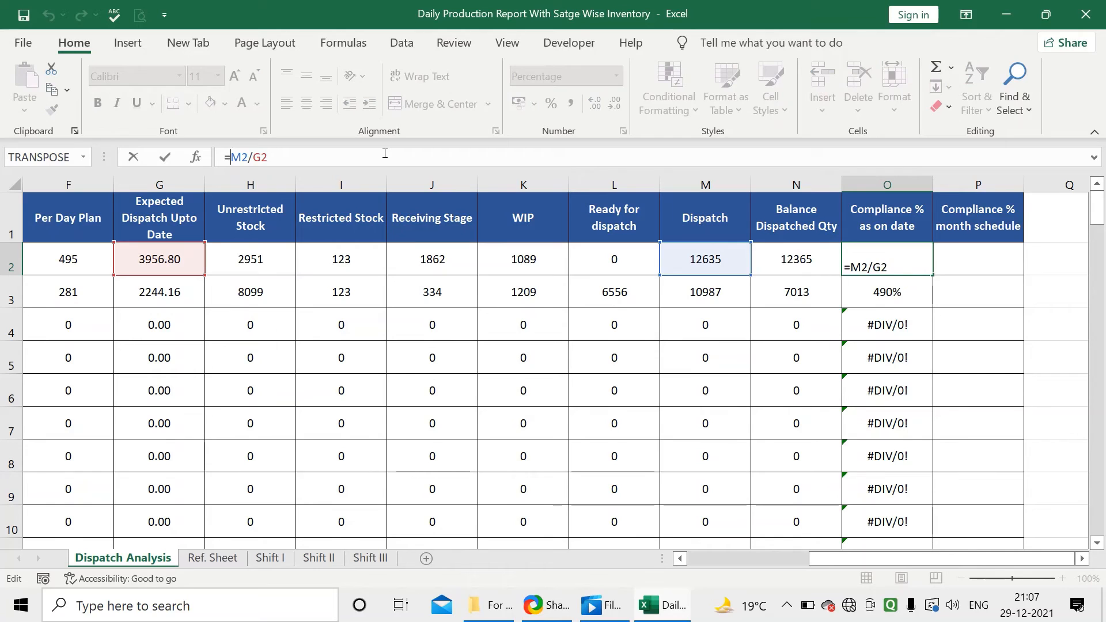
{"action": "type", "text": "if"}
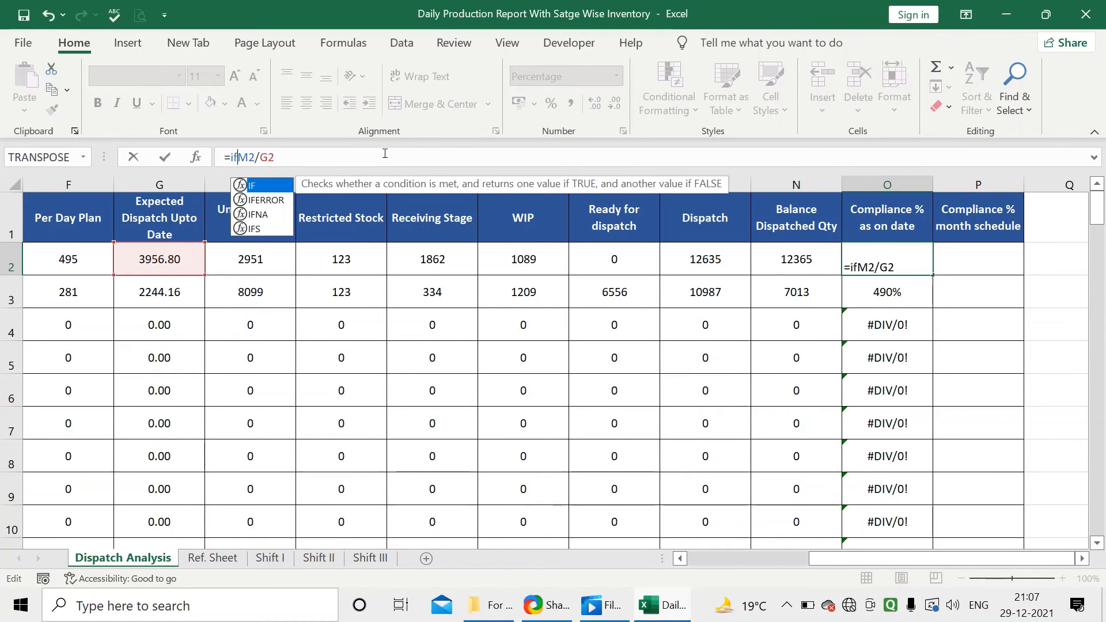
{"action": "double_click", "coordinate": [264, 200]}
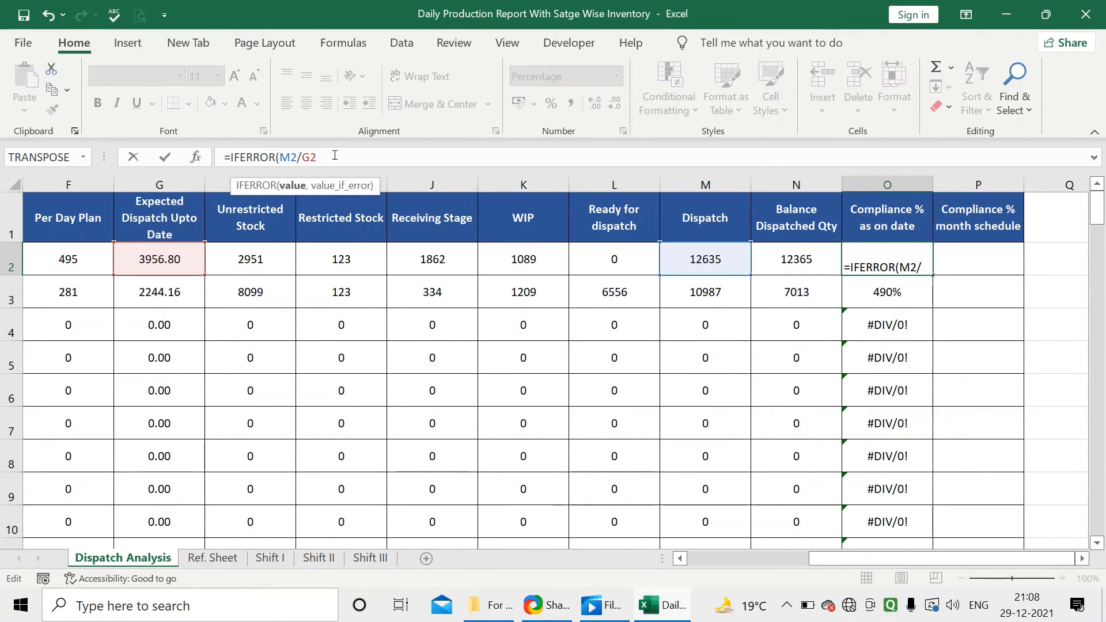
{"action": "type", "text": ","}
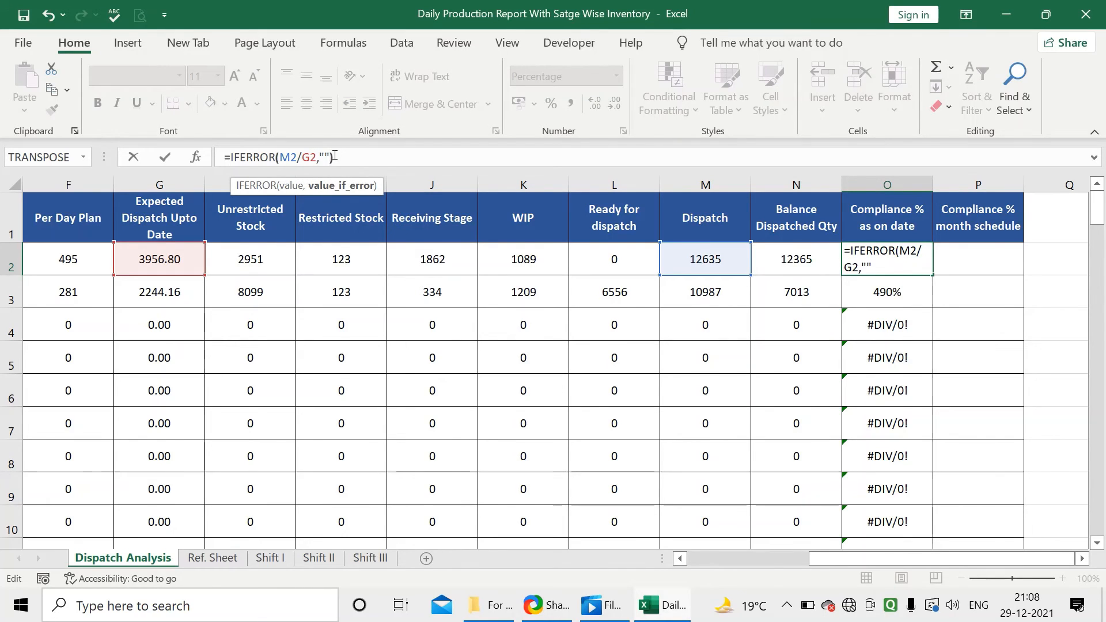
{"action": "key", "text": "Return"}
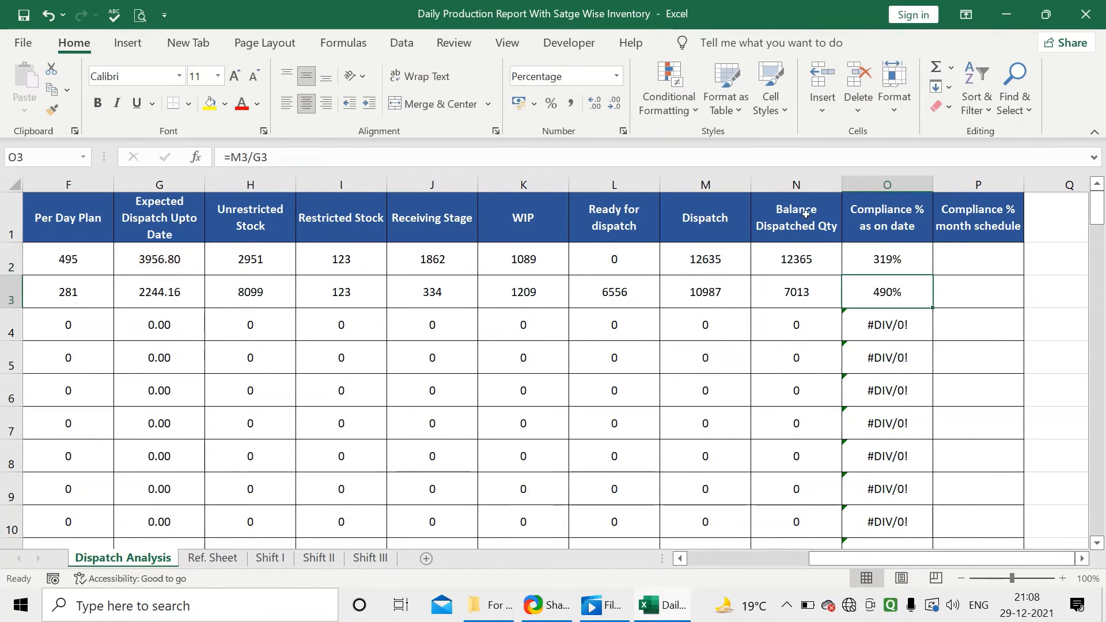
{"action": "left_click", "coordinate": [884, 262]}
{"action": "double_click", "coordinate": [931, 276]}
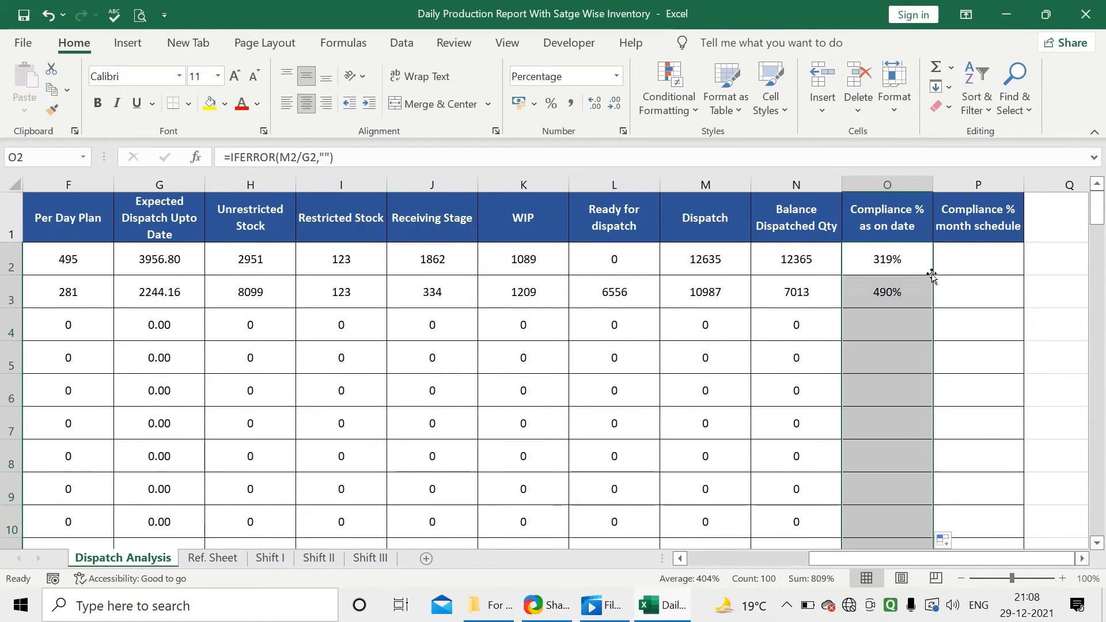
Step: Check the Compliance % as on date results in rows 2 and 3 against their Expected Dispatch Upto Date values
{"action": "left_click", "coordinate": [890, 262]}
{"action": "left_click", "coordinate": [903, 286]}
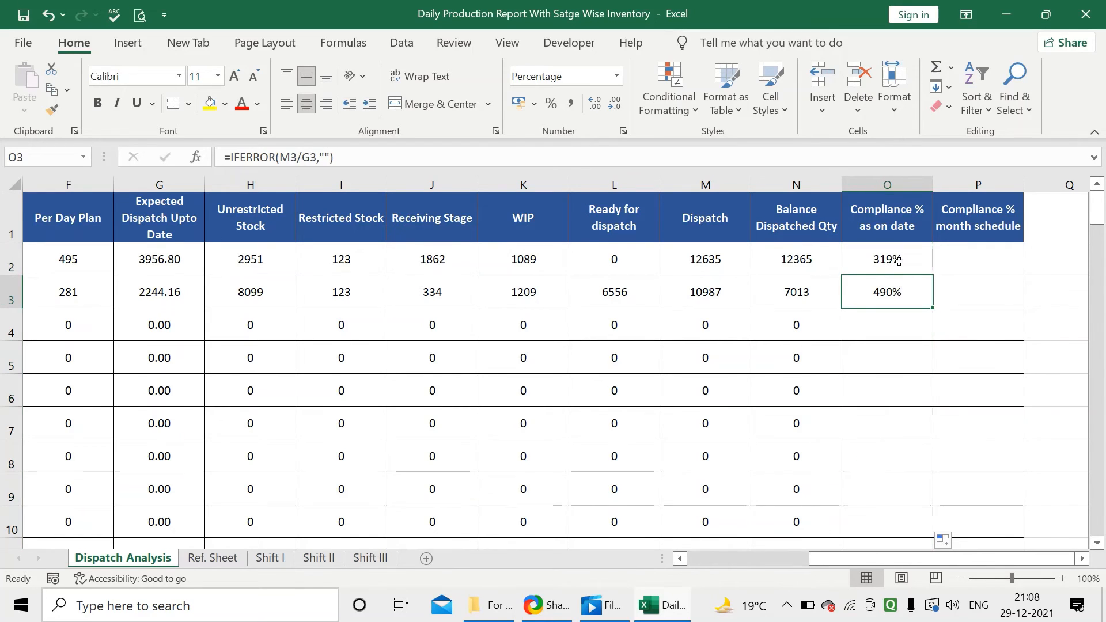
{"action": "left_click", "coordinate": [900, 260]}
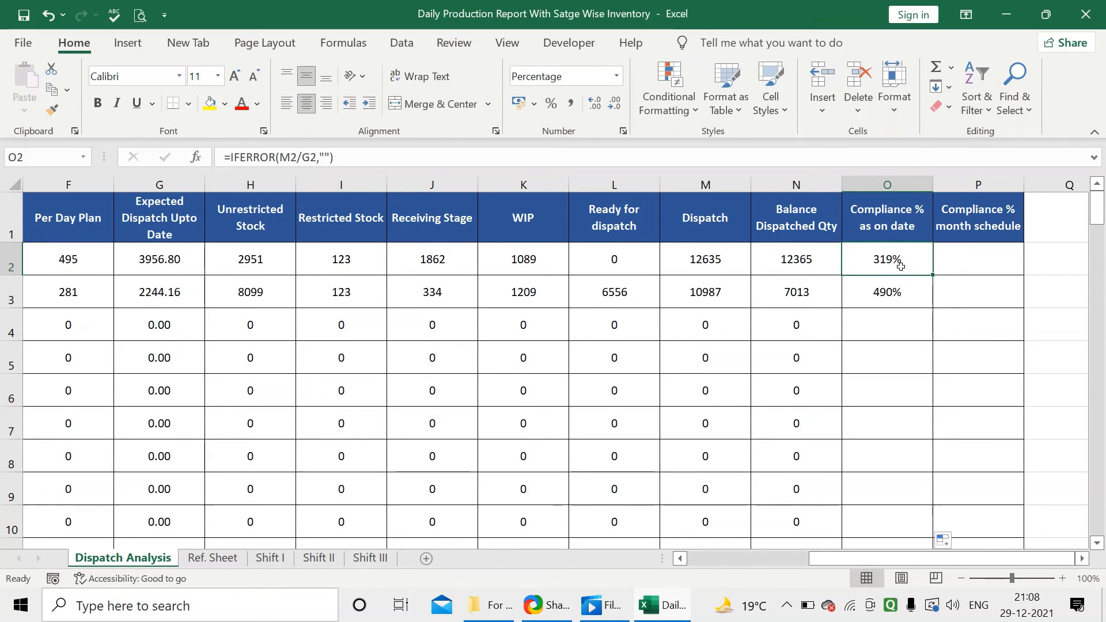
{"action": "left_click", "coordinate": [900, 300]}
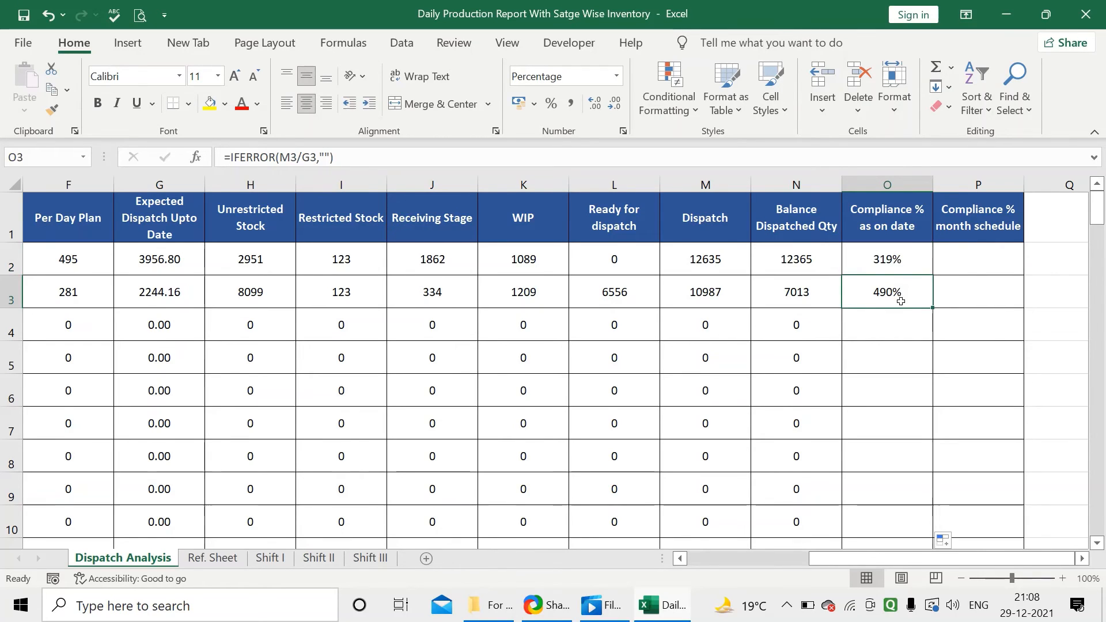
{"action": "left_click", "coordinate": [917, 270]}
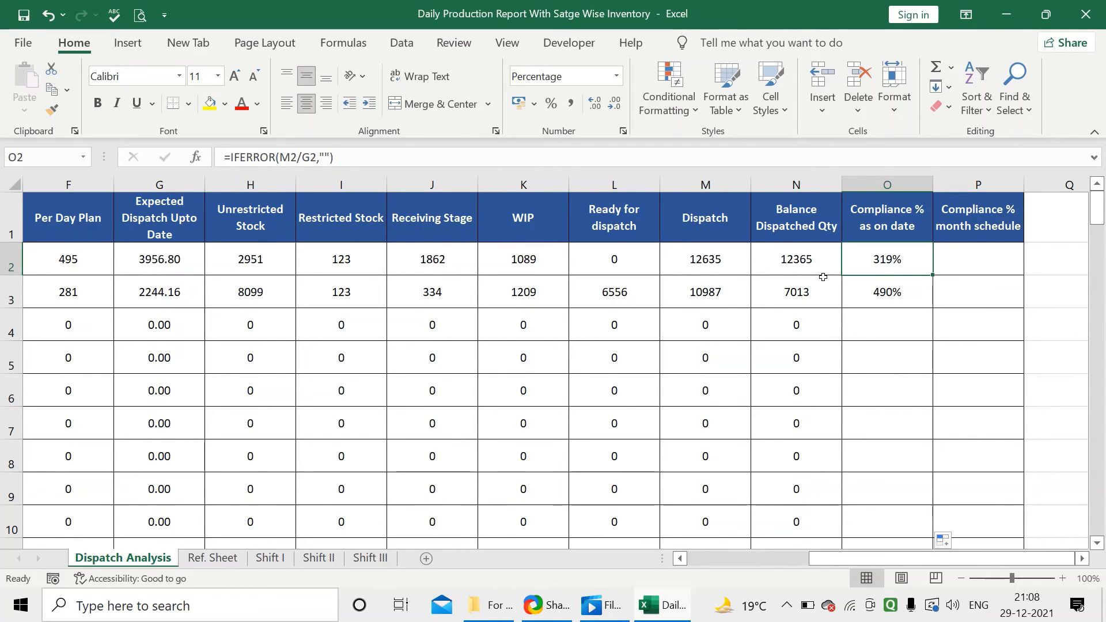
{"action": "left_click", "coordinate": [184, 259]}
{"action": "left_click", "coordinate": [183, 295]}
{"action": "left_click", "coordinate": [916, 264]}
{"action": "left_click", "coordinate": [901, 298]}
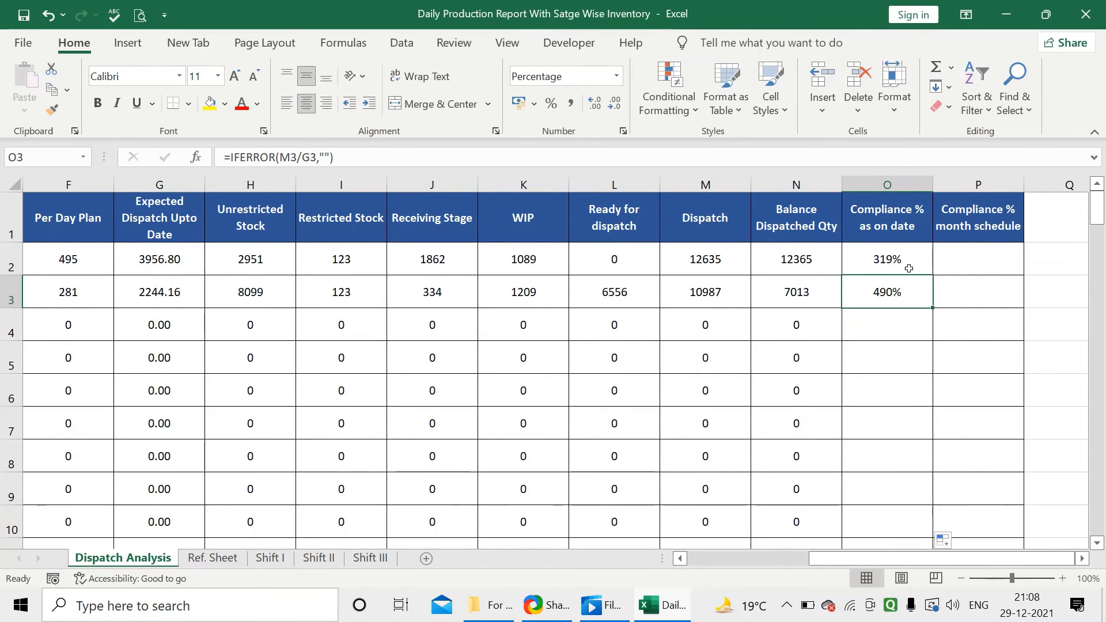
{"action": "left_click", "coordinate": [908, 268]}
{"action": "left_click", "coordinate": [906, 284]}
{"action": "left_click", "coordinate": [911, 259]}
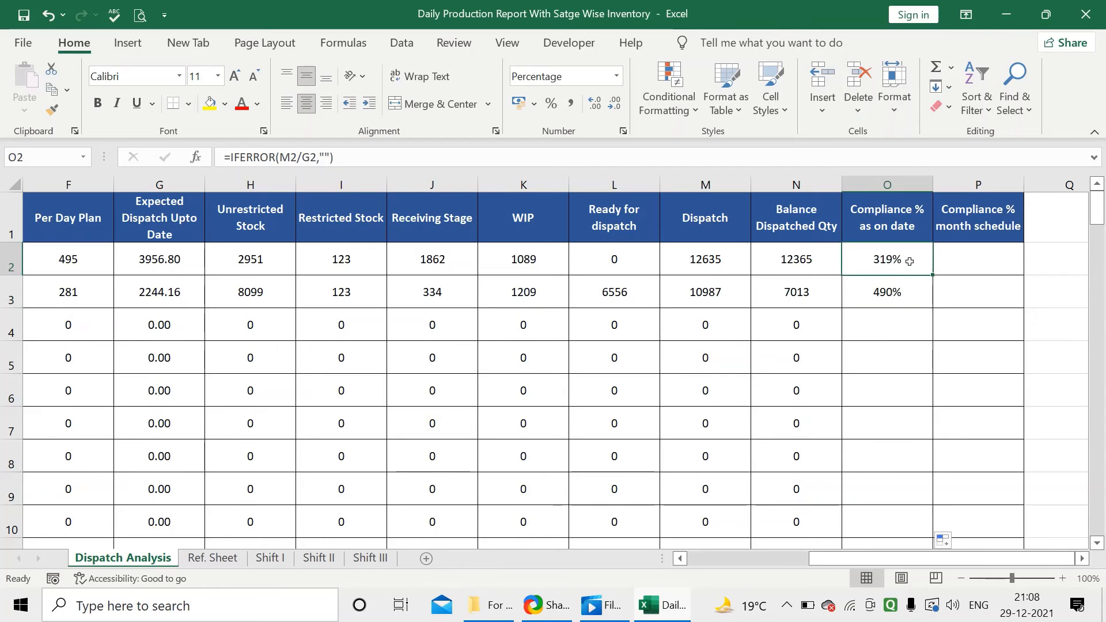
Step: Enter =M2/E2 in P2 under Compliance % month schedule, dividing Dispatch by Schedule
{"action": "left_click", "coordinate": [956, 260]}
{"action": "left_click", "coordinate": [975, 232]}
{"action": "left_click", "coordinate": [980, 249]}
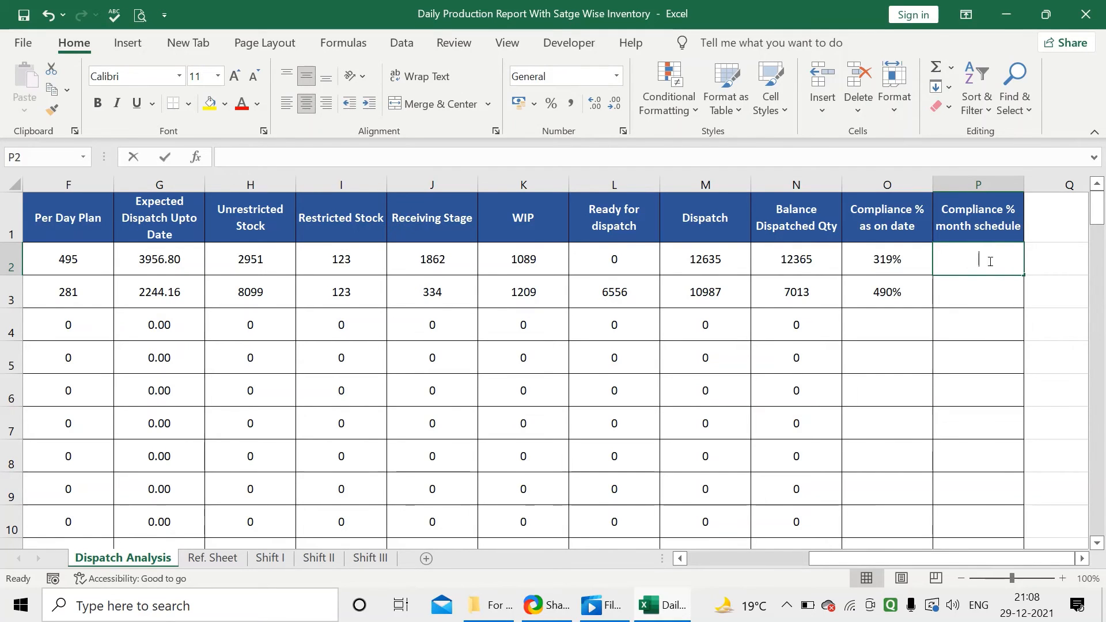
{"action": "type", "text": "="}
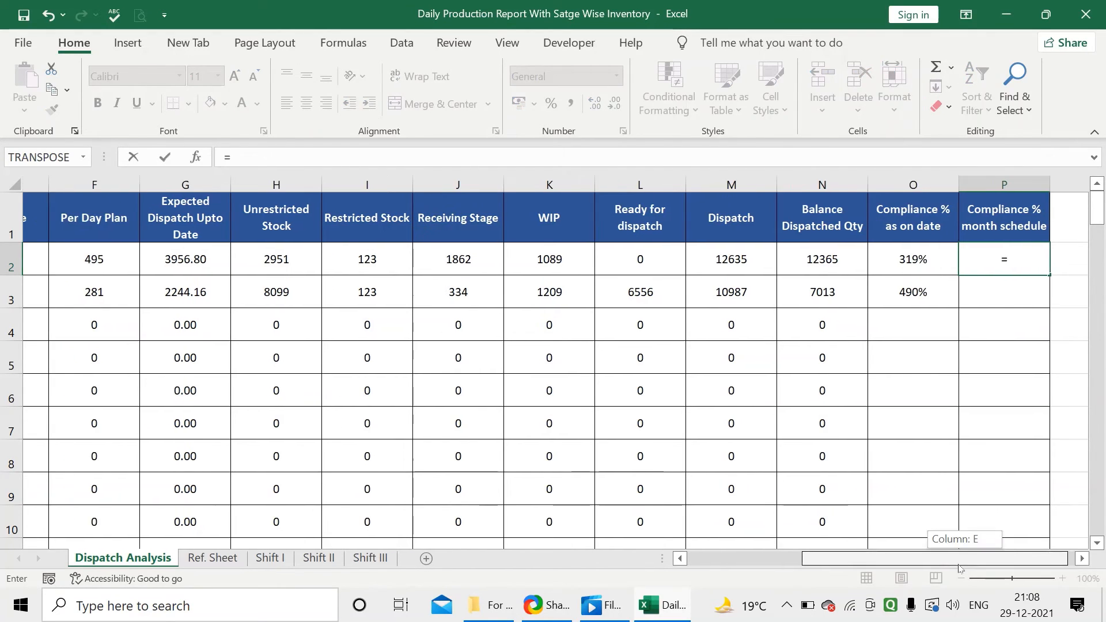
{"action": "left_click", "coordinate": [695, 252]}
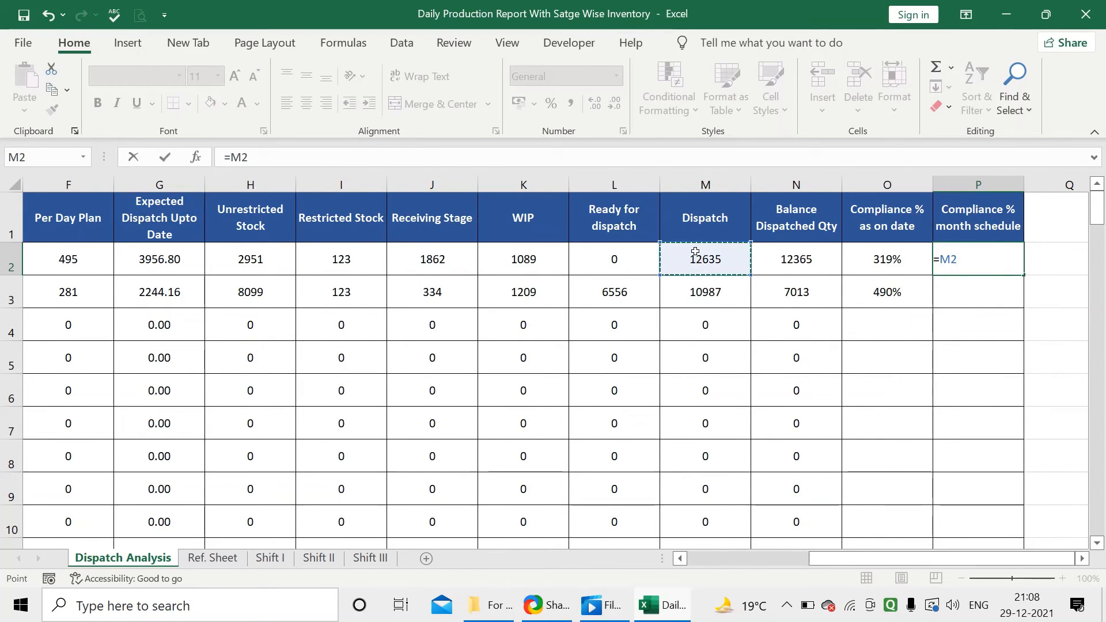
{"action": "type", "text": "/"}
{"action": "left_click_drag", "start_coordinate": [929, 558], "coordinate": [808, 531]}
{"action": "left_click", "coordinate": [411, 258]}
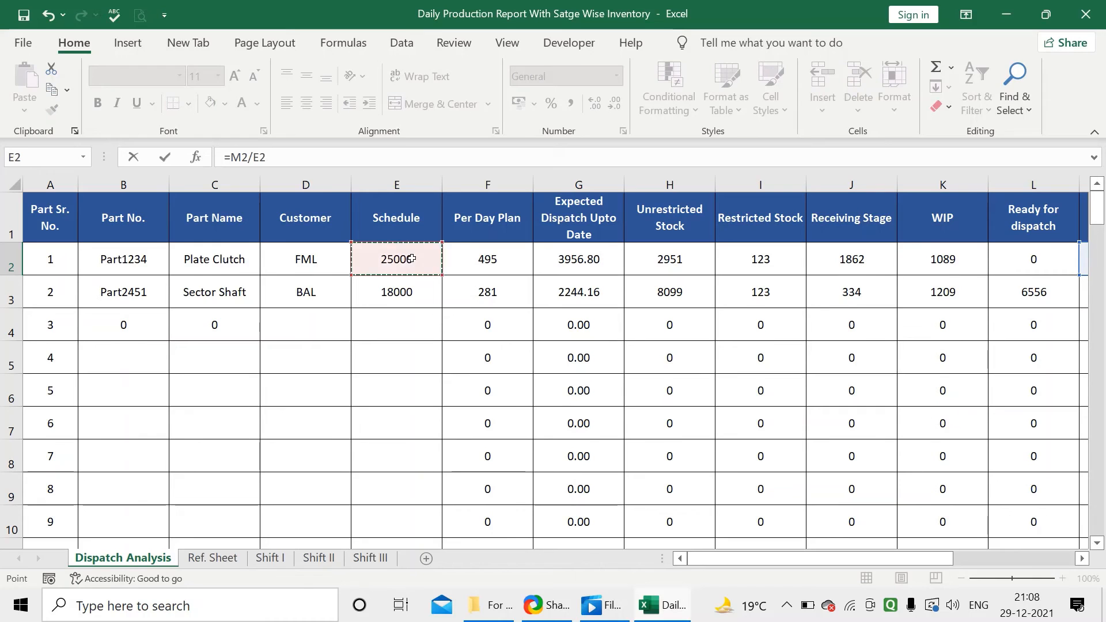
{"action": "key", "text": "Return"}
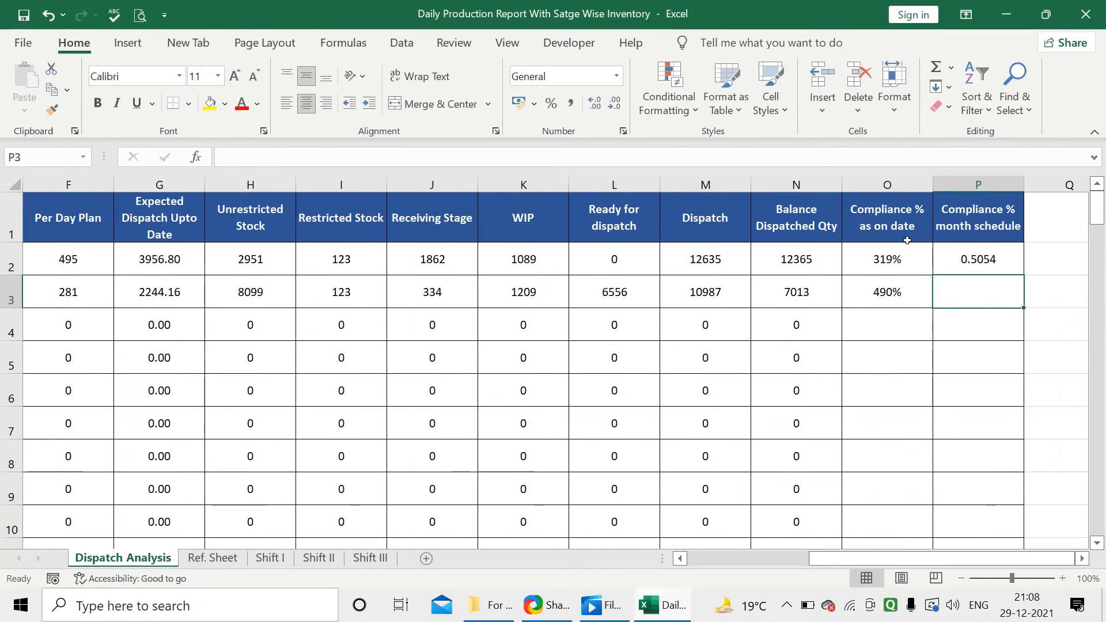
Step: Format P2 as a percentage and fill its formula down the Compliance % month schedule column
{"action": "left_click", "coordinate": [982, 253]}
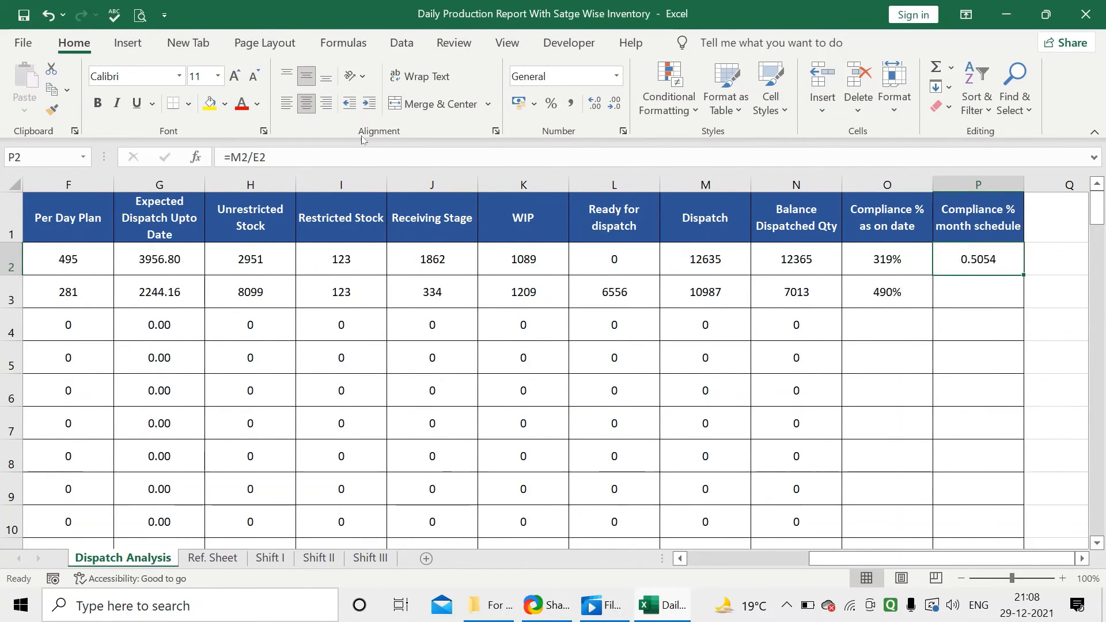
{"action": "left_click", "coordinate": [551, 103]}
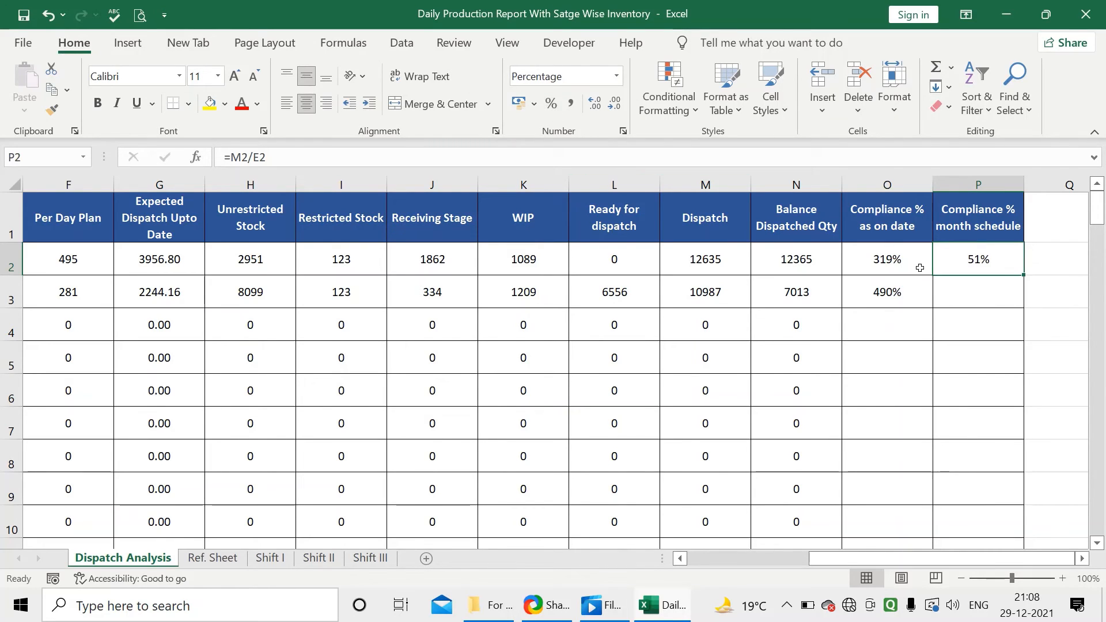
{"action": "double_click", "coordinate": [968, 261]}
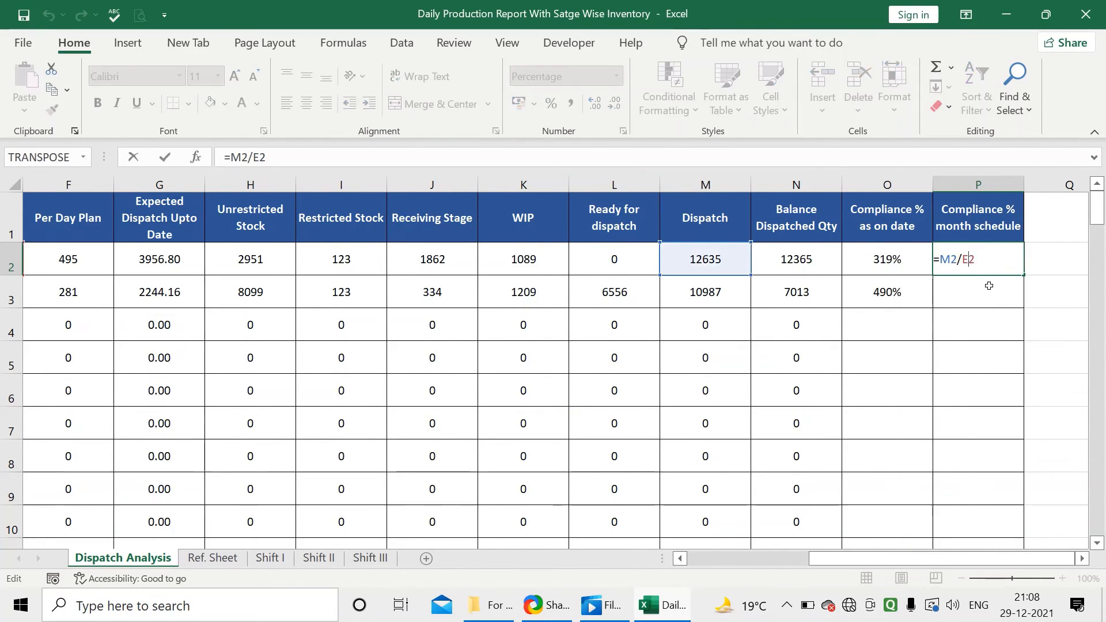
{"action": "key", "text": "Escape"}
{"action": "double_click", "coordinate": [1024, 275]}
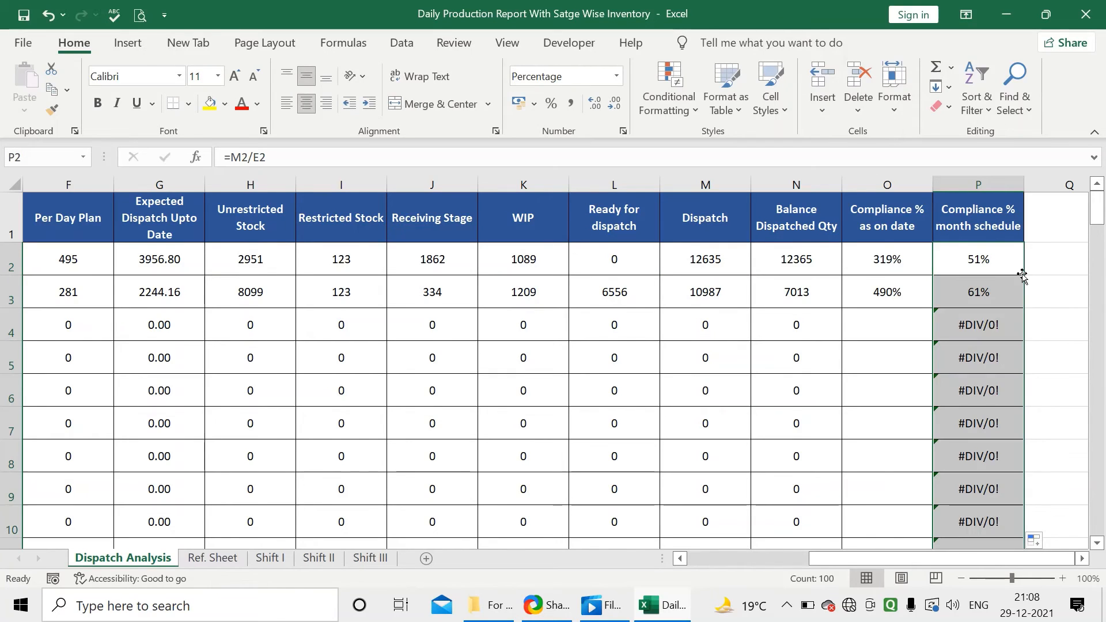
Step: Wrap the P2 formula as =IFERROR(M2/E2,"") and fill it down the Compliance % month schedule column
{"action": "left_click", "coordinate": [971, 266]}
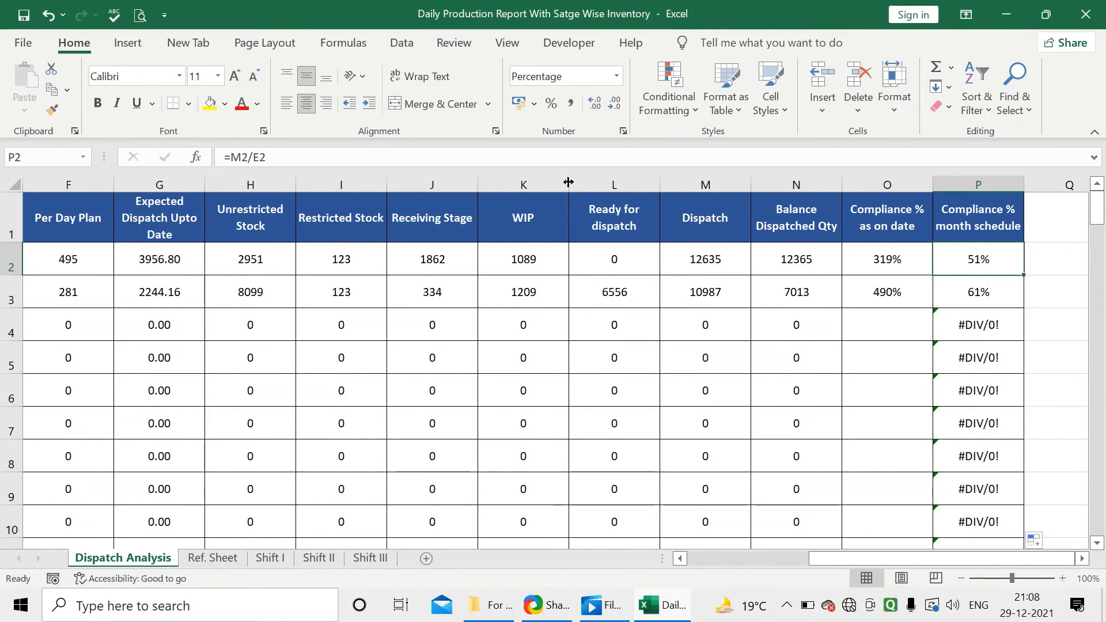
{"action": "left_click", "coordinate": [230, 157]}
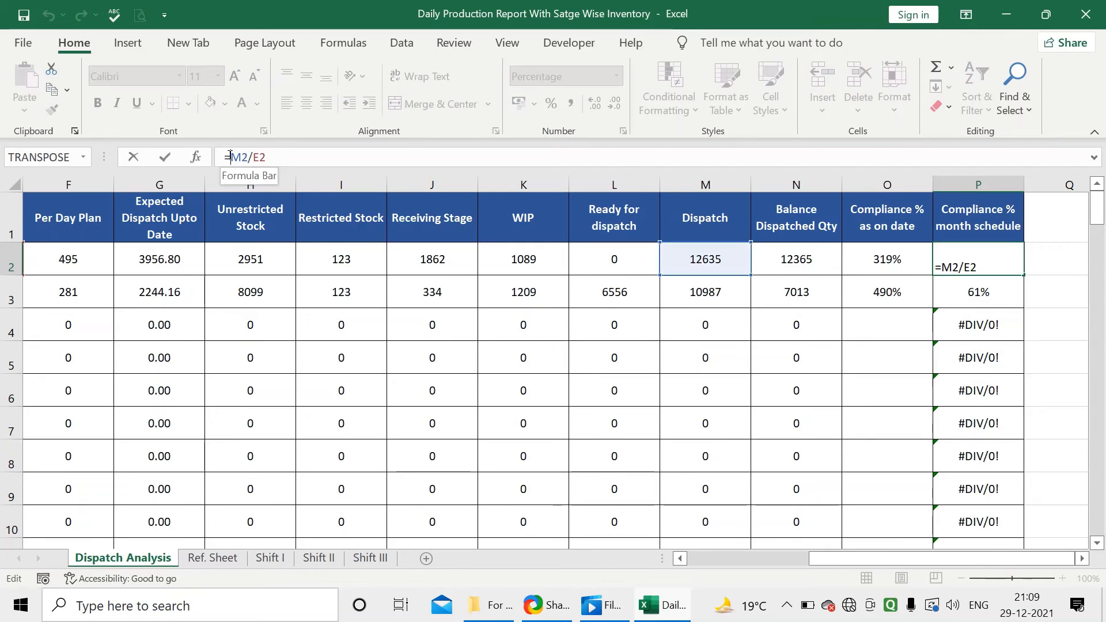
{"action": "type", "text": "if"}
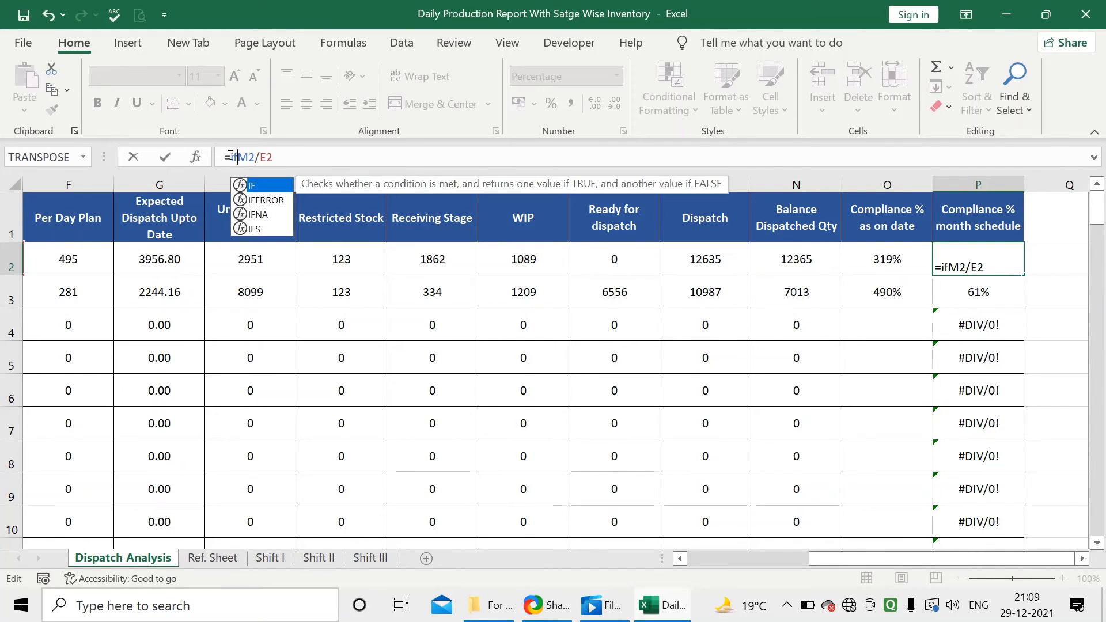
{"action": "double_click", "coordinate": [275, 199]}
{"action": "left_click", "coordinate": [326, 154]}
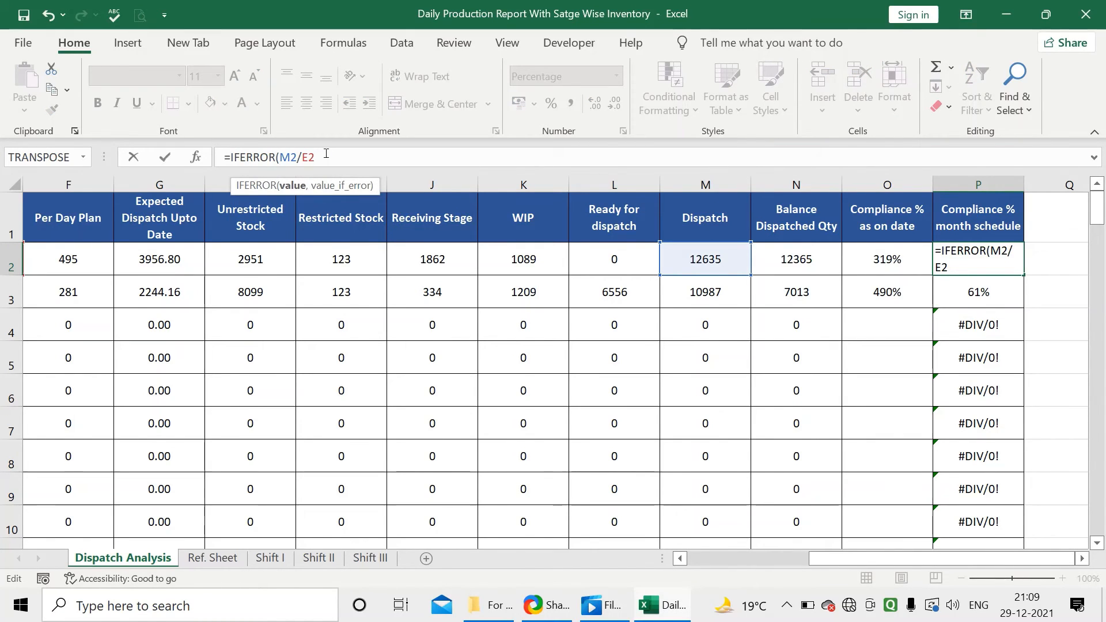
{"action": "type", "text": ",\"\")"}
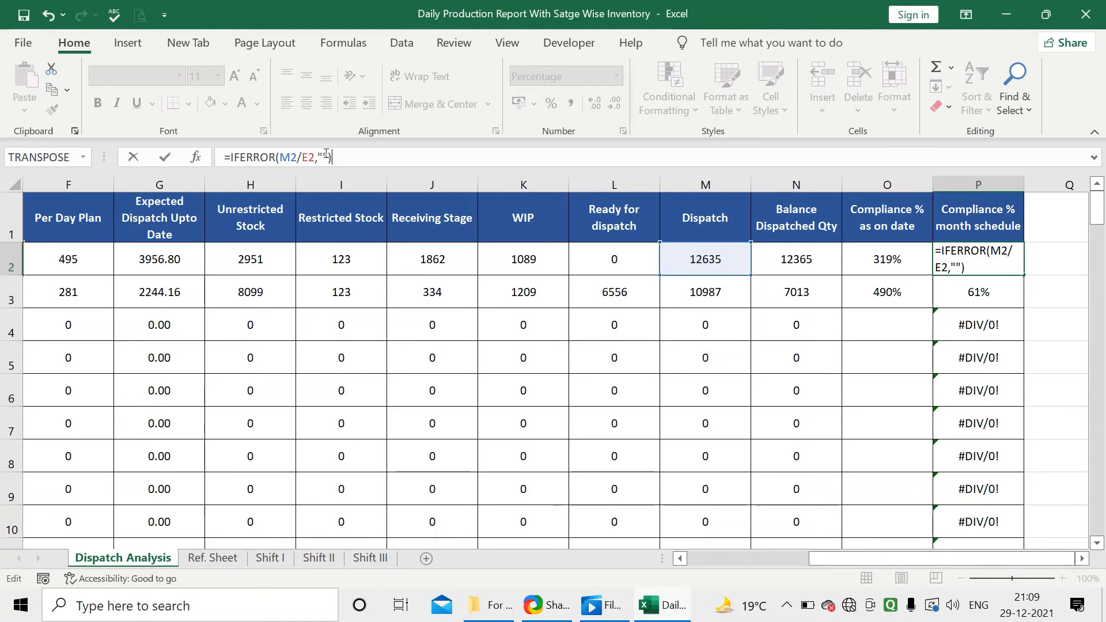
{"action": "key", "text": "Return"}
{"action": "left_click", "coordinate": [973, 257]}
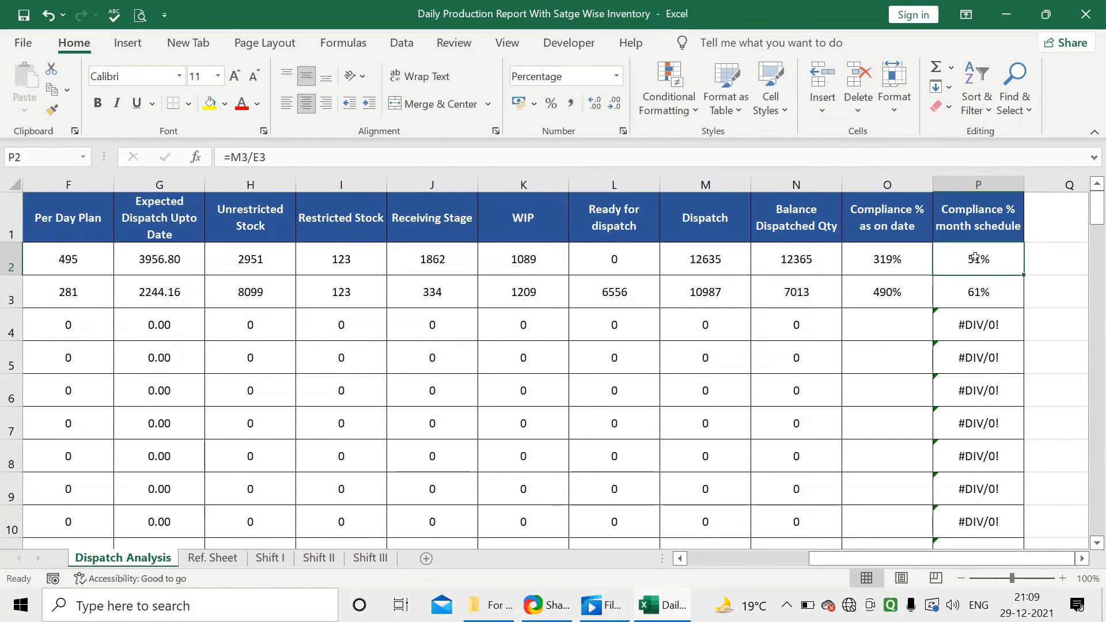
{"action": "double_click", "coordinate": [1025, 277]}
{"action": "left_click", "coordinate": [992, 316]}
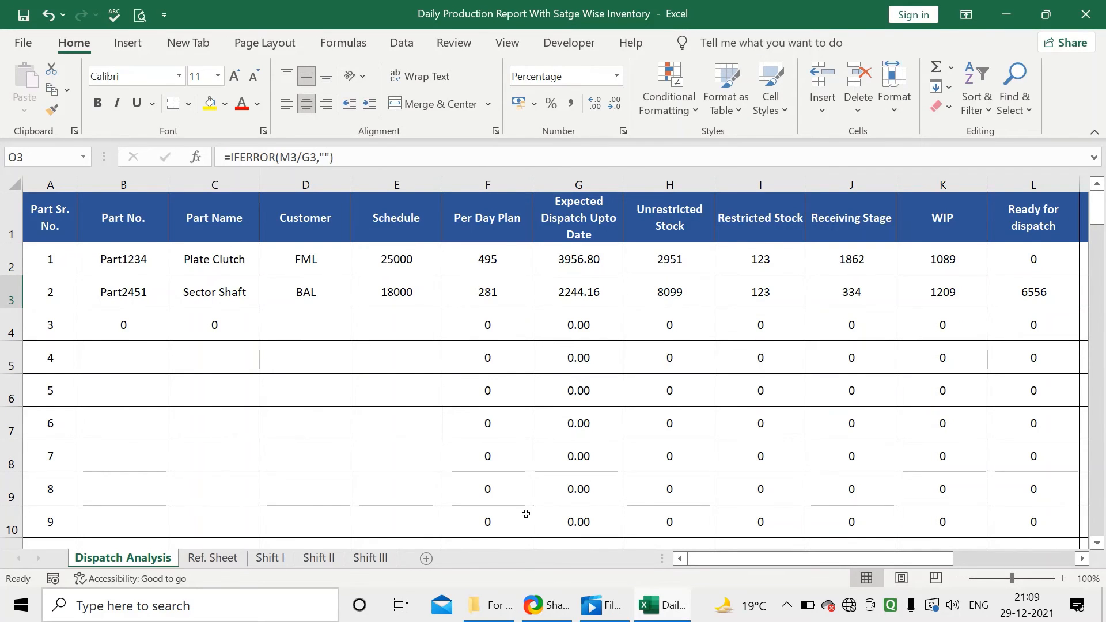
Step: Open the Shift I sheet and select the first cell under Plan as per Balance Schedule Qty
{"action": "left_click_drag", "start_coordinate": [799, 559], "coordinate": [617, 575]}
{"action": "left_click", "coordinate": [219, 558]}
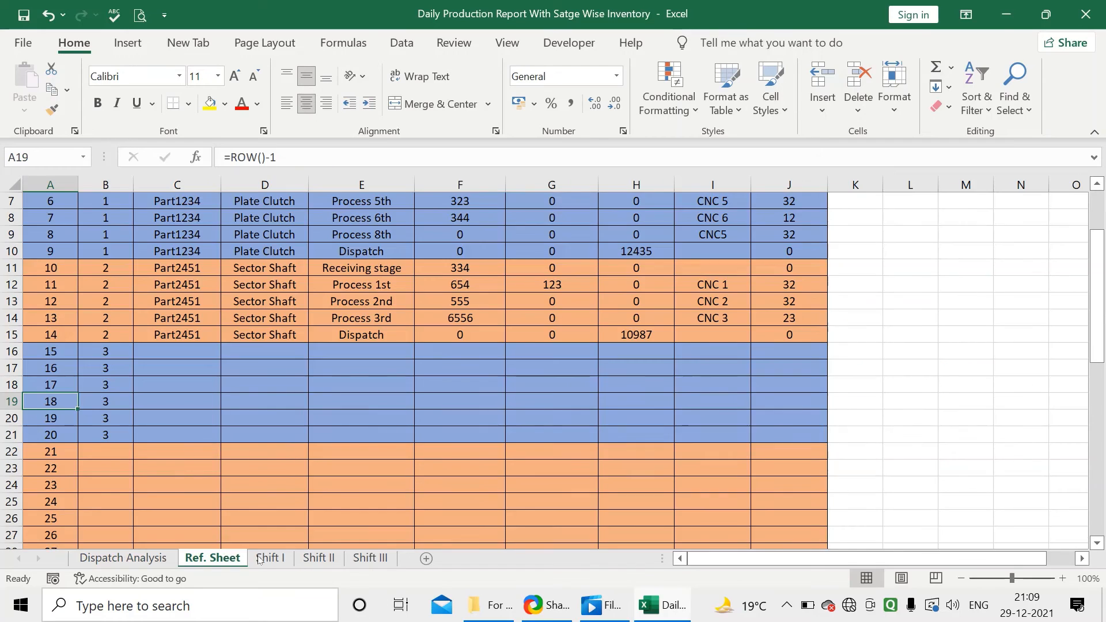
{"action": "left_click", "coordinate": [266, 558]}
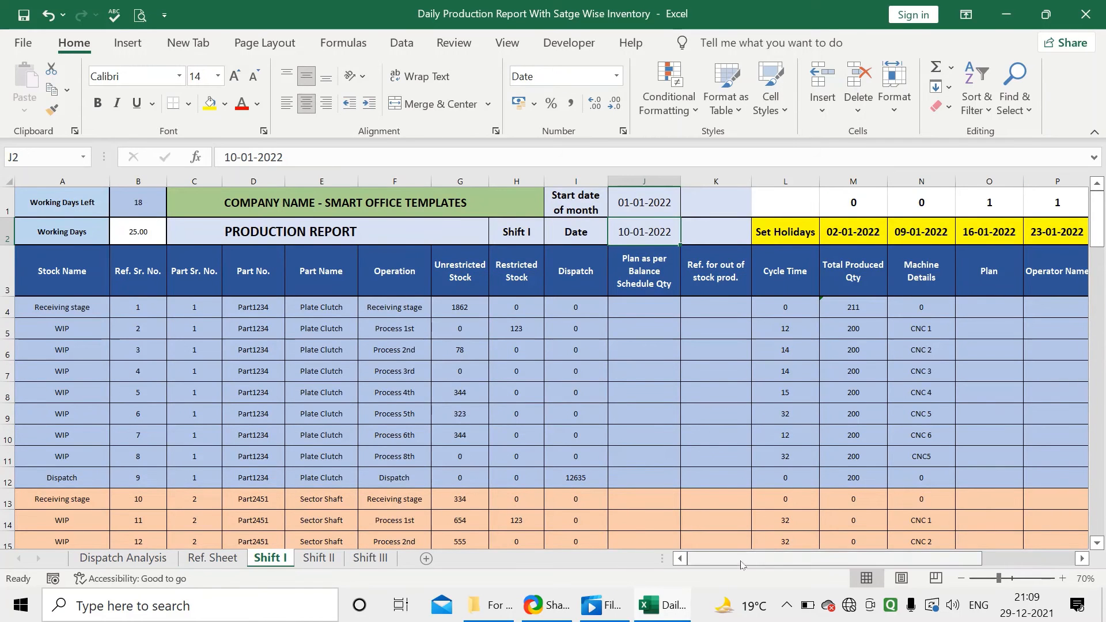
{"action": "mouse_move", "coordinate": [745, 564]}
{"action": "left_mouse_down"}
{"action": "mouse_move", "coordinate": [855, 565]}
{"action": "mouse_move", "coordinate": [760, 565]}
{"action": "left_mouse_up"}
{"action": "left_click", "coordinate": [632, 310]}
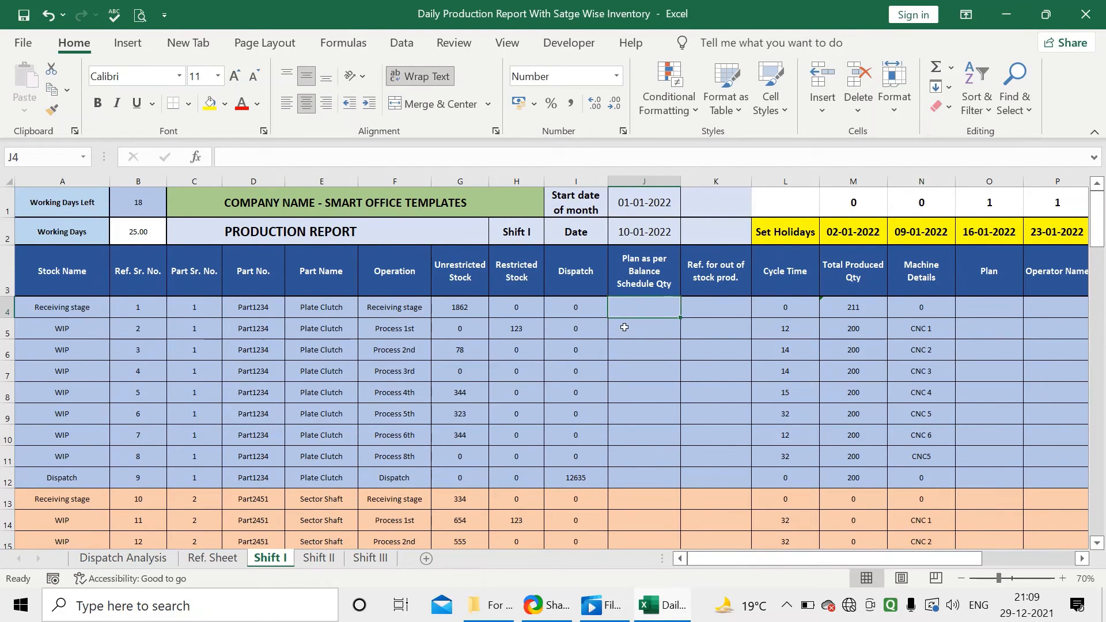
{"action": "left_click_drag", "start_coordinate": [644, 309], "coordinate": [647, 416]}
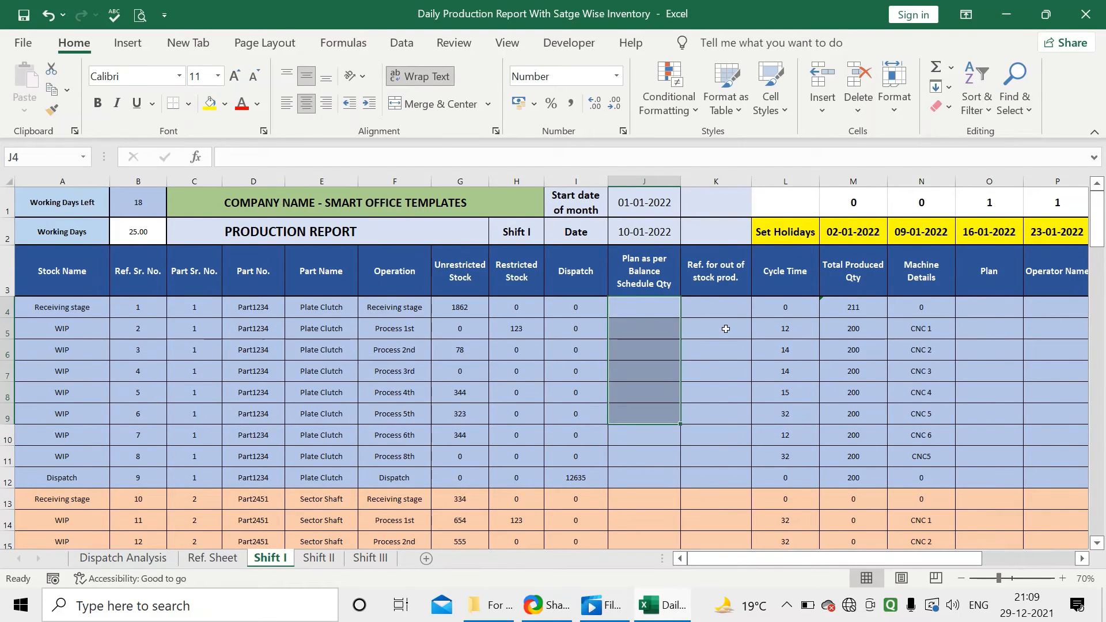
{"action": "left_click", "coordinate": [652, 308]}
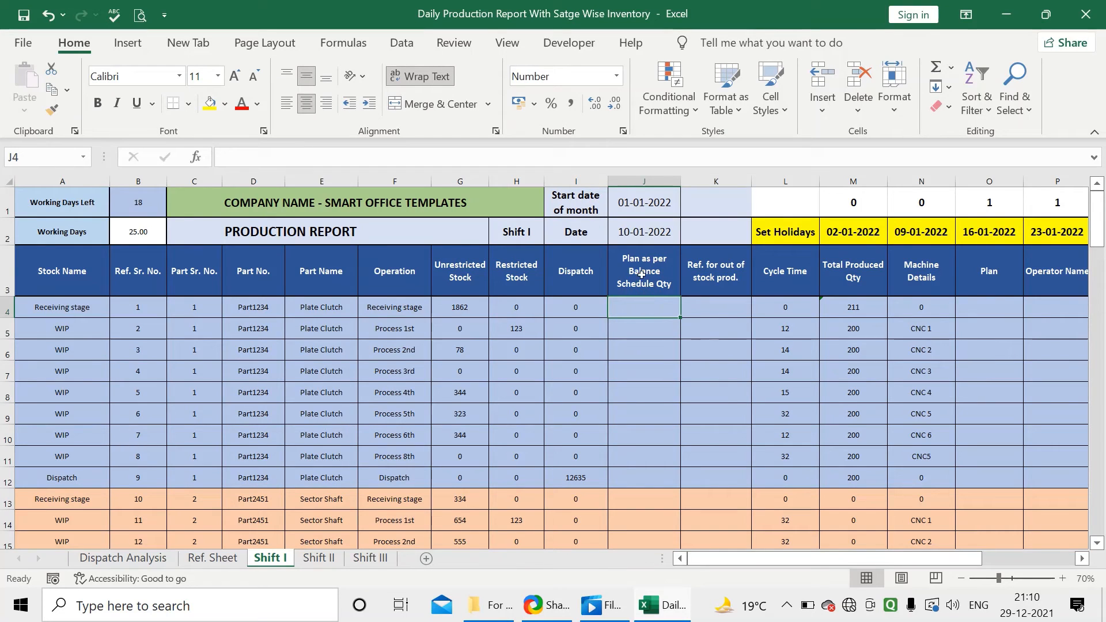
Step: Enter =VLOOKUP(C4,'Dispatch Analysis'!A:N,14,0) in J4 to fetch the part's Balance Dispatched Qty
{"action": "key", "text": "Up"}
{"action": "left_click", "coordinate": [651, 308]}
{"action": "type", "text": "=vl"}
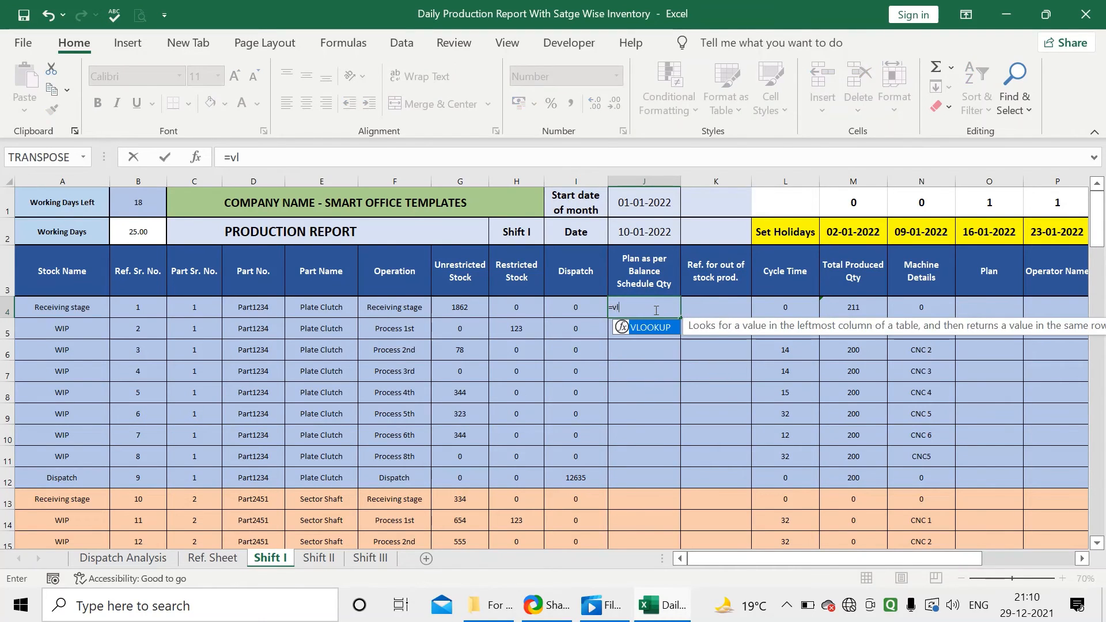
{"action": "double_click", "coordinate": [652, 328]}
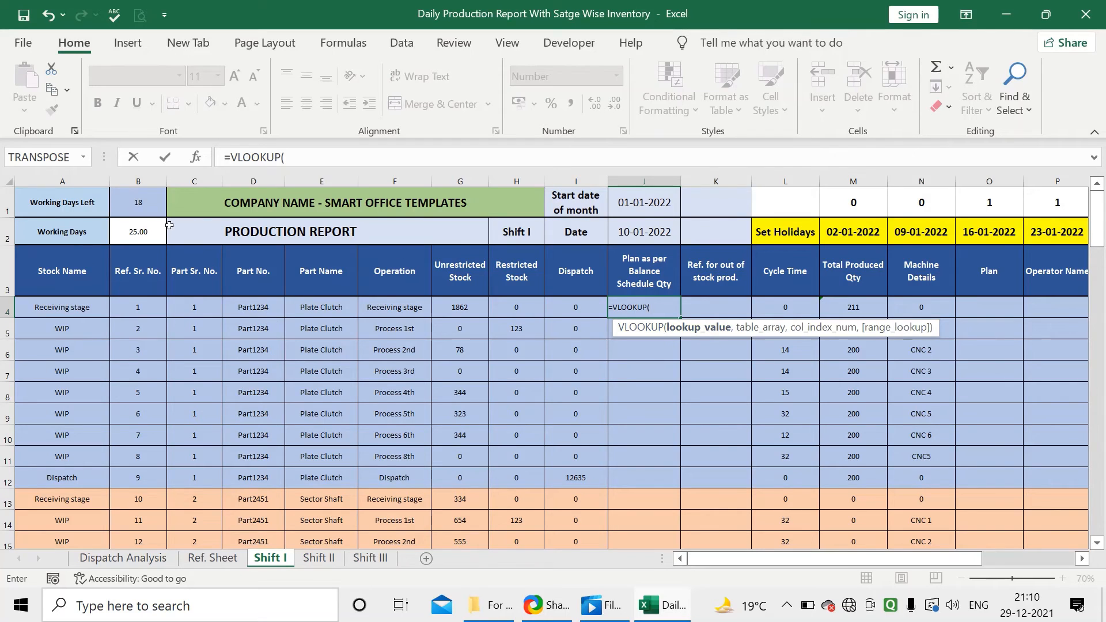
{"action": "left_click", "coordinate": [186, 306]}
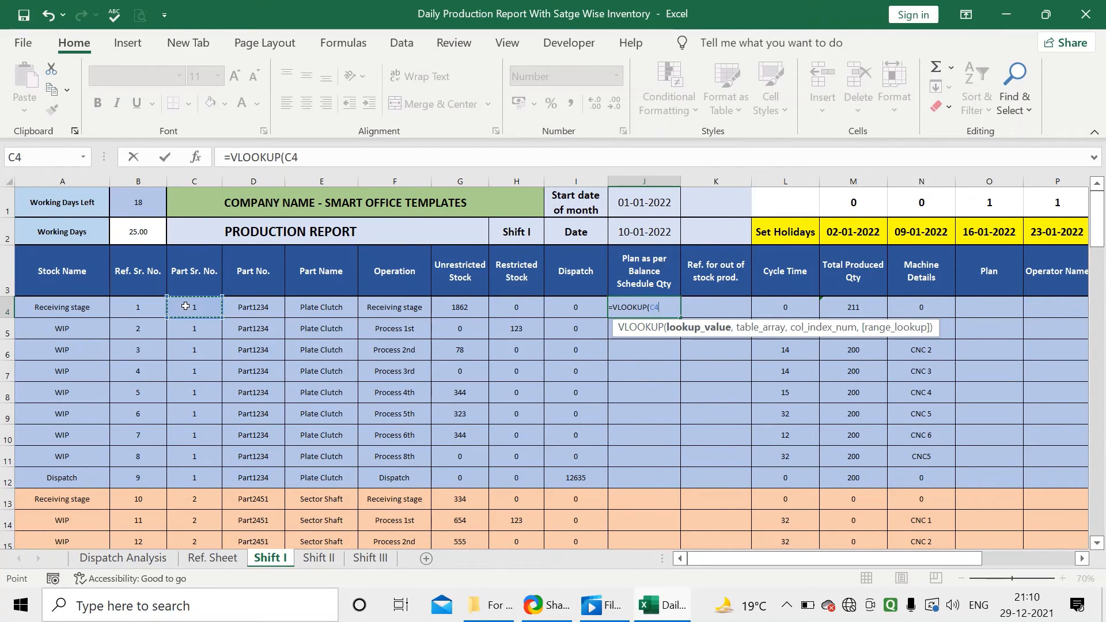
{"action": "type", "text": ","}
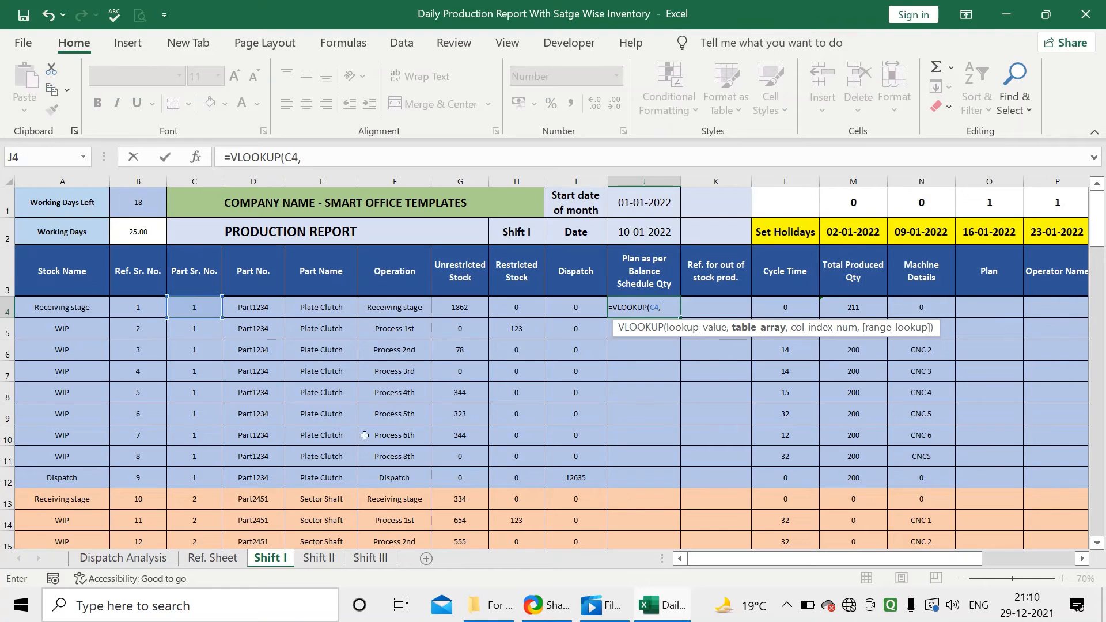
{"action": "left_click", "coordinate": [134, 558]}
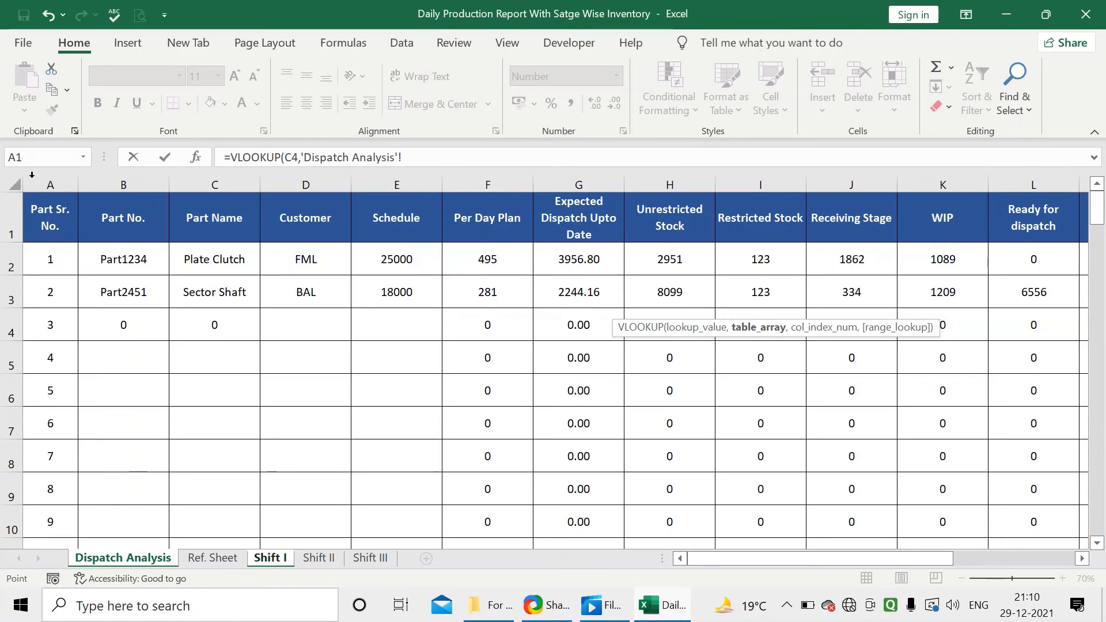
{"action": "left_click_drag", "start_coordinate": [44, 184], "coordinate": [719, 252]}
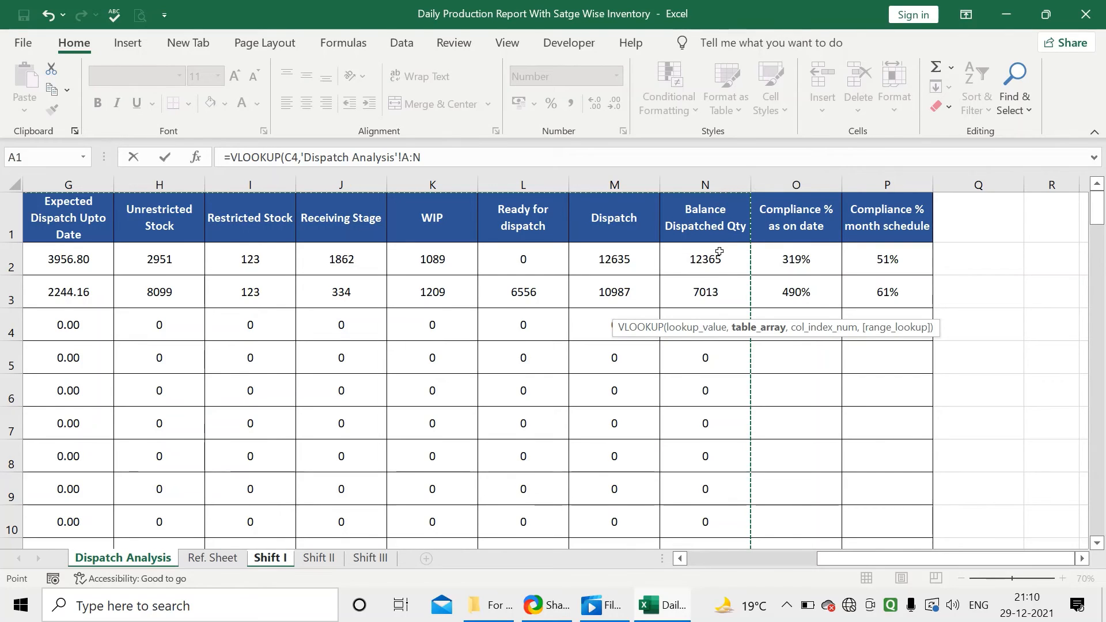
{"action": "type", "text": ","}
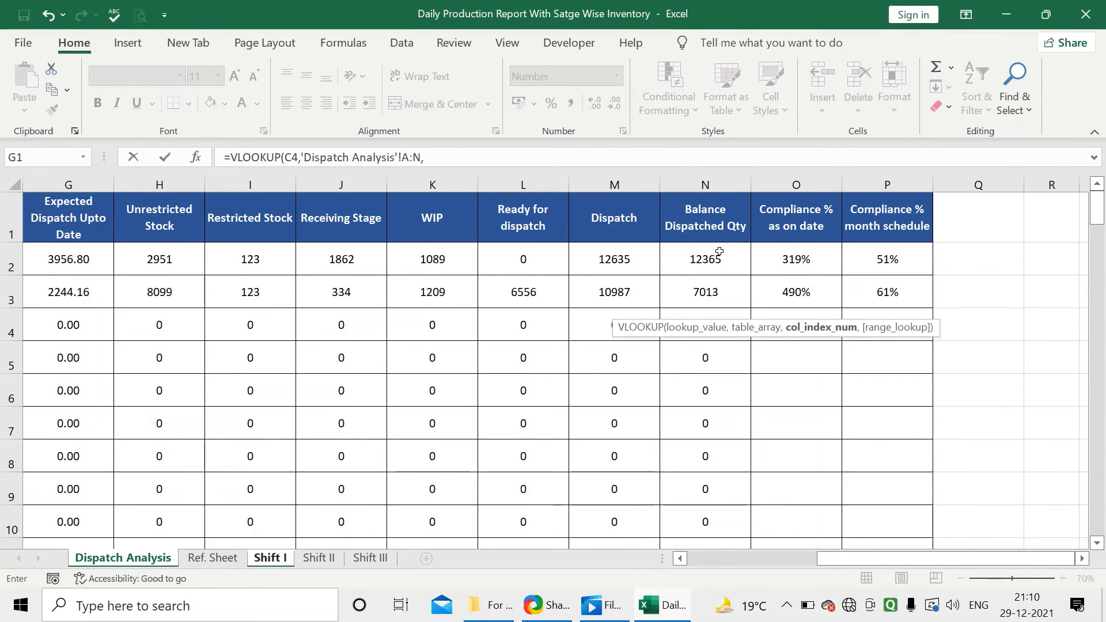
{"action": "type", "text": "14,0"}
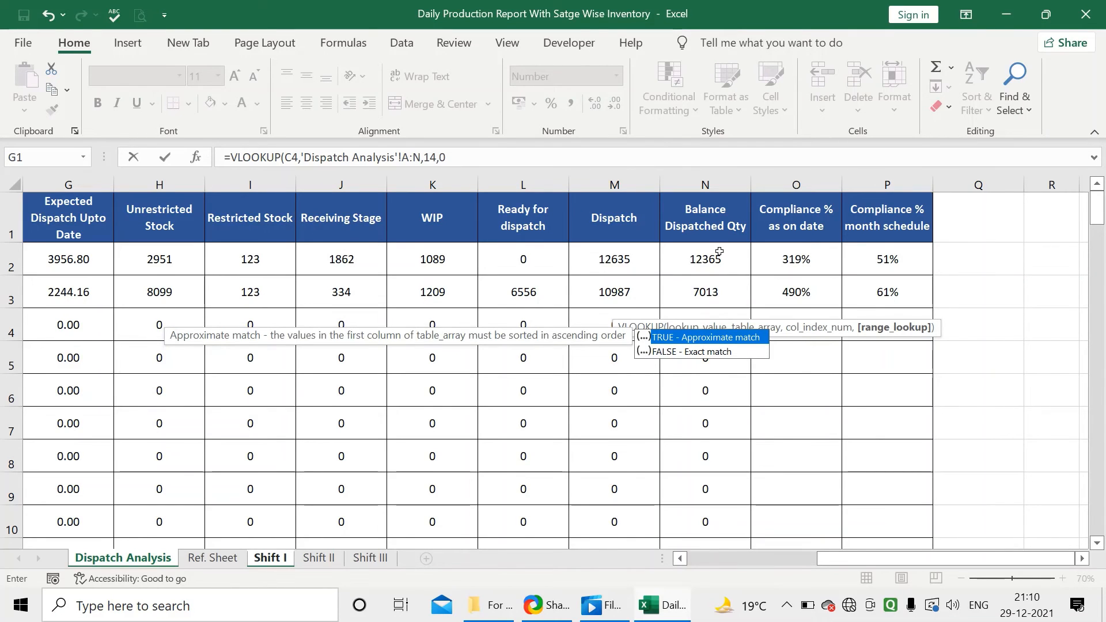
{"action": "key", "text": "Return"}
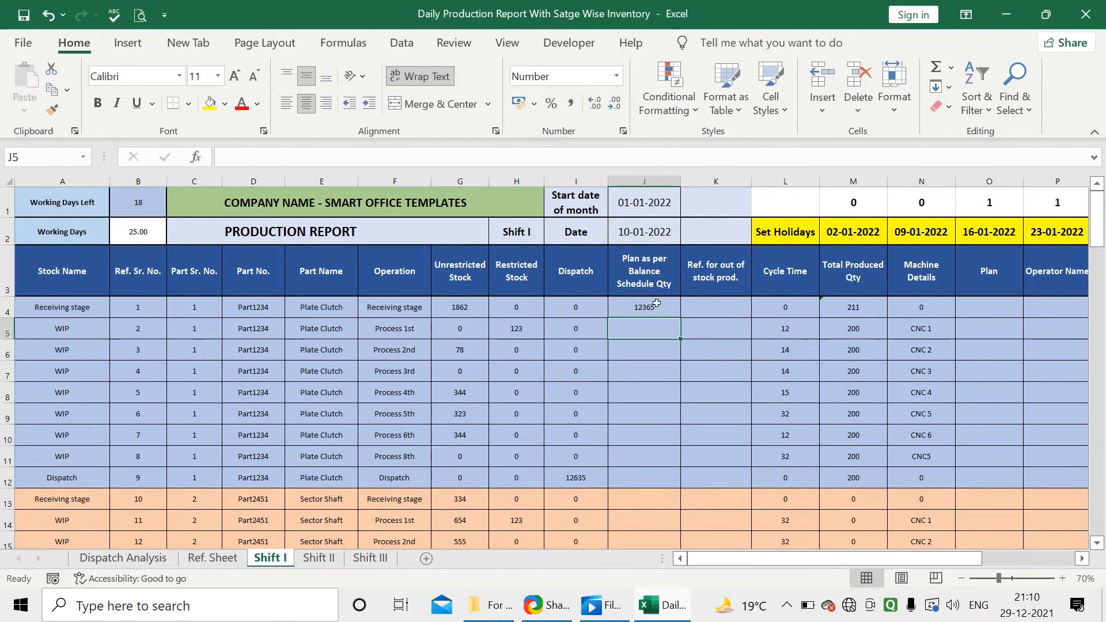
Step: Divide the J4 VLOOKUP by the Working Days Left cell by appending /B1 to the formula
{"action": "left_click", "coordinate": [657, 304]}
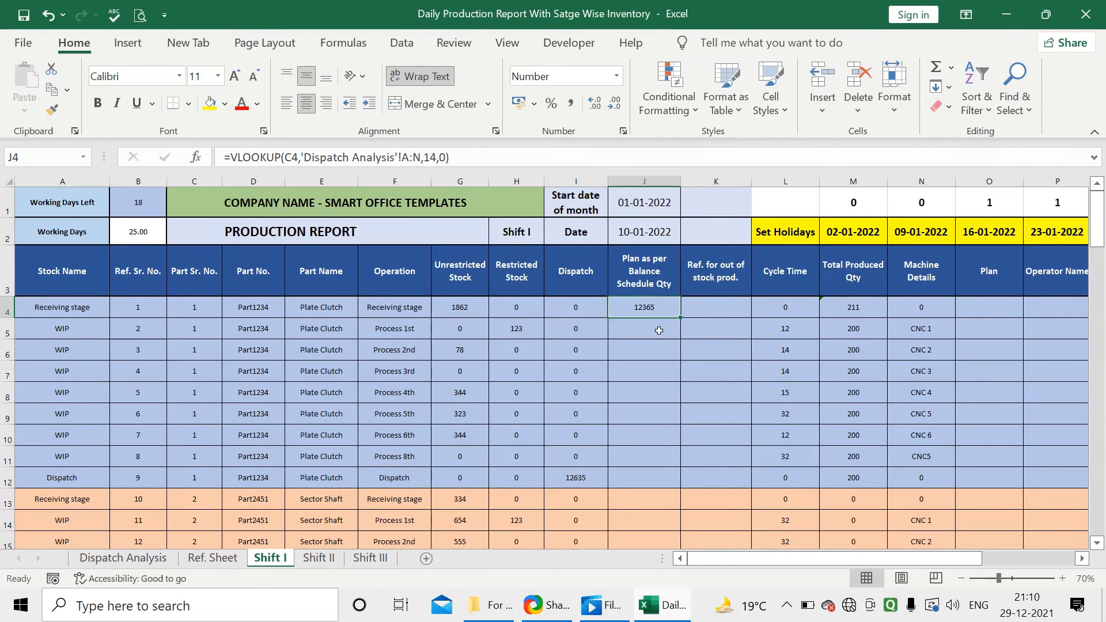
{"action": "left_click", "coordinate": [484, 161]}
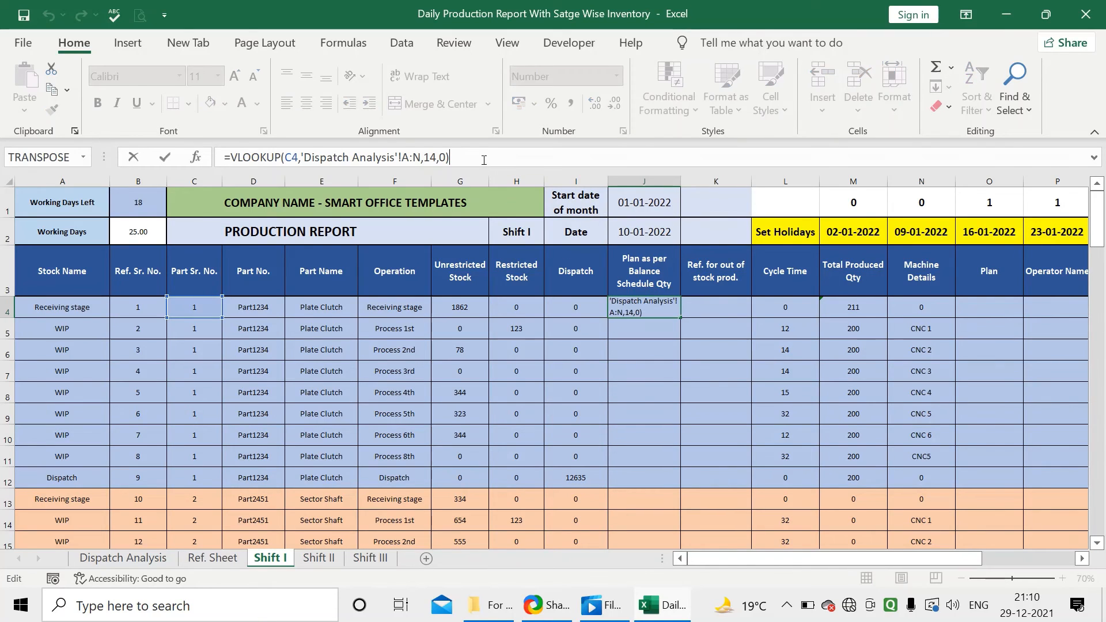
{"action": "type", "text": "/"}
{"action": "left_click", "coordinate": [148, 199]}
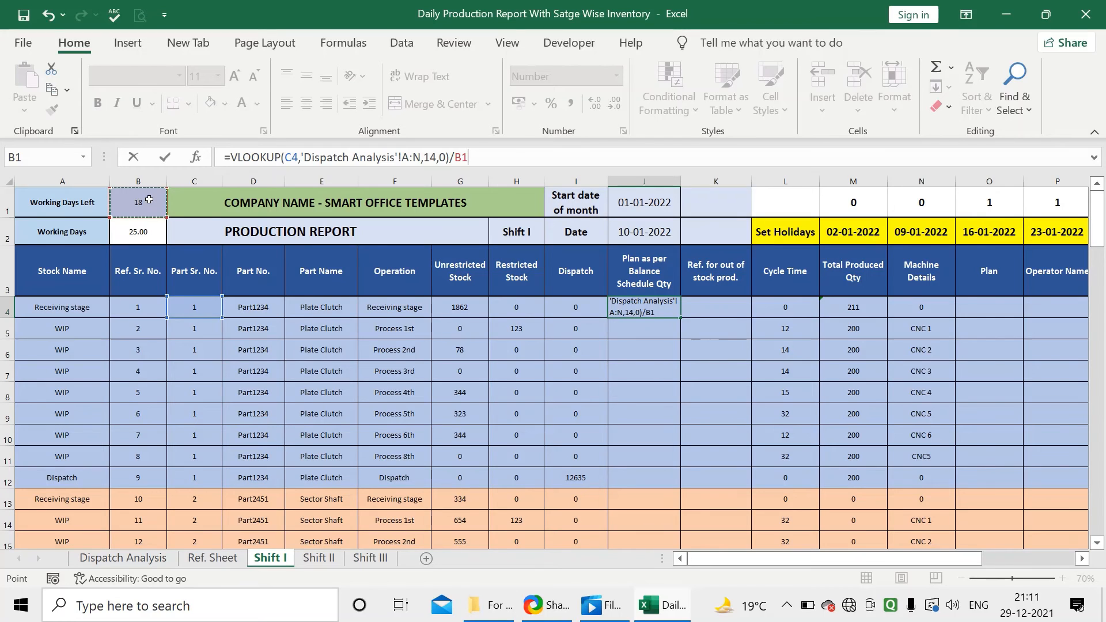
{"action": "key", "text": "Return"}
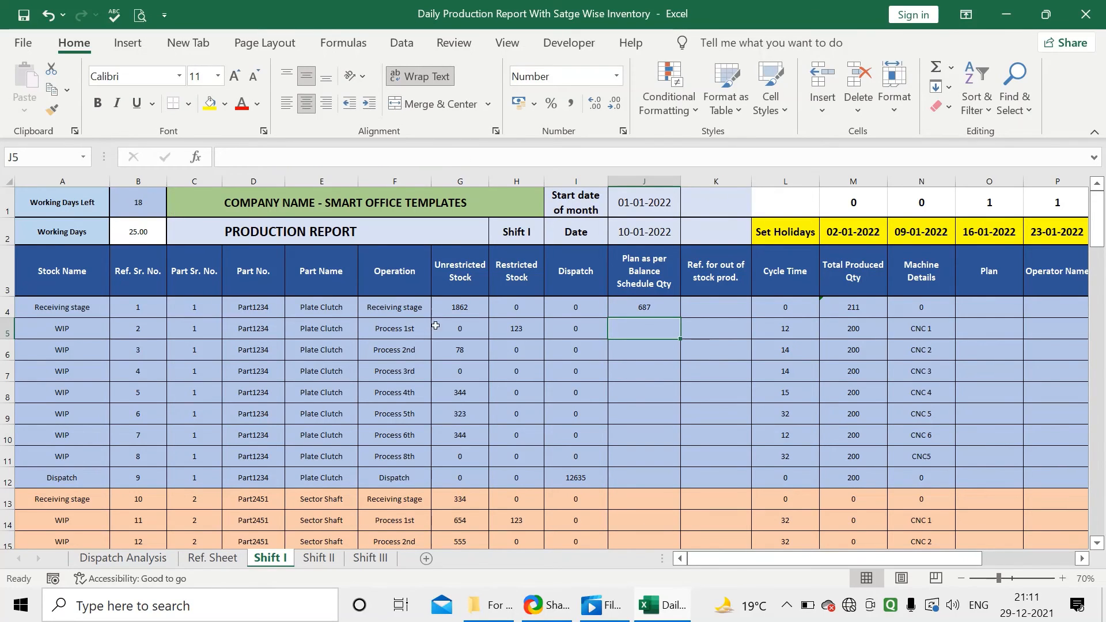
Step: Check the daily plan in J4 against the receiving stage's stock in row 4
{"action": "left_click", "coordinate": [623, 313]}
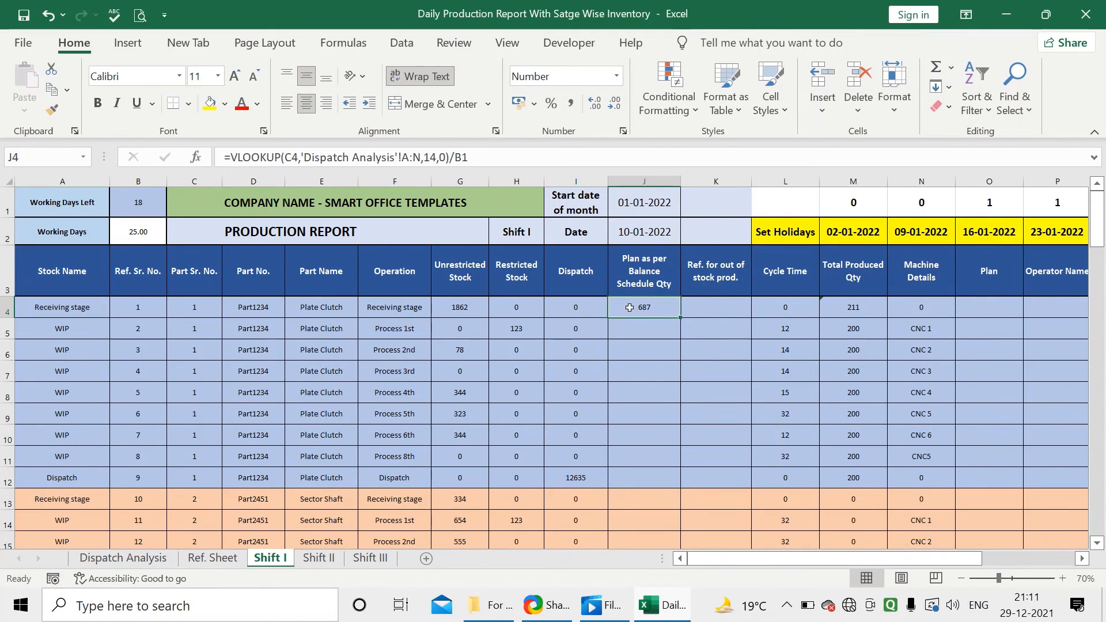
{"action": "left_click", "coordinate": [652, 326]}
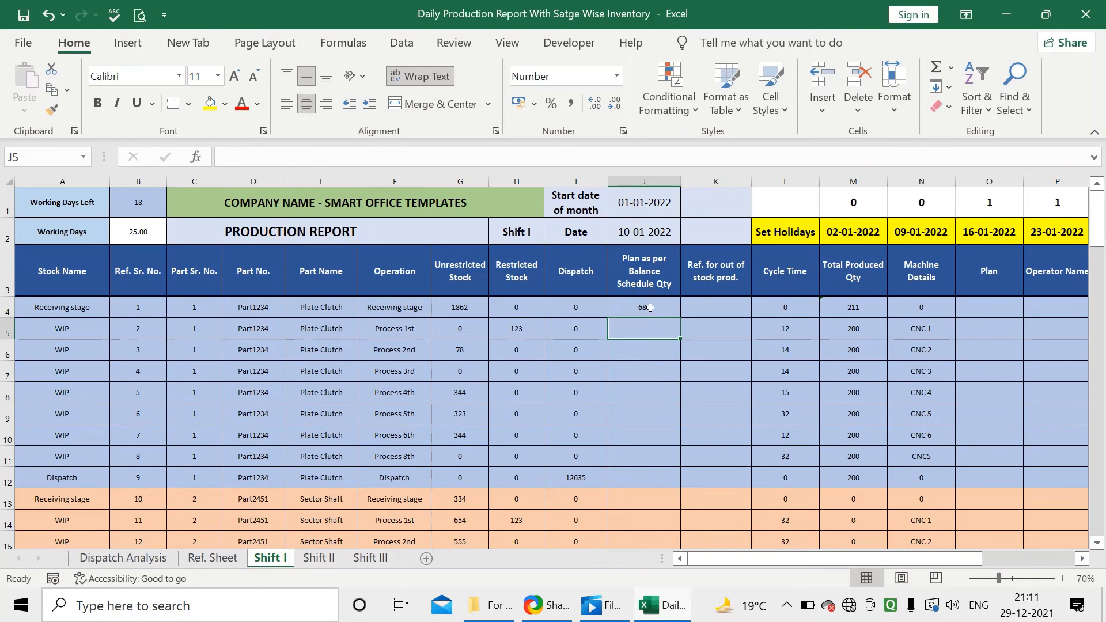
{"action": "left_click", "coordinate": [650, 307]}
{"action": "left_click", "coordinate": [658, 326]}
{"action": "left_click", "coordinate": [653, 310]}
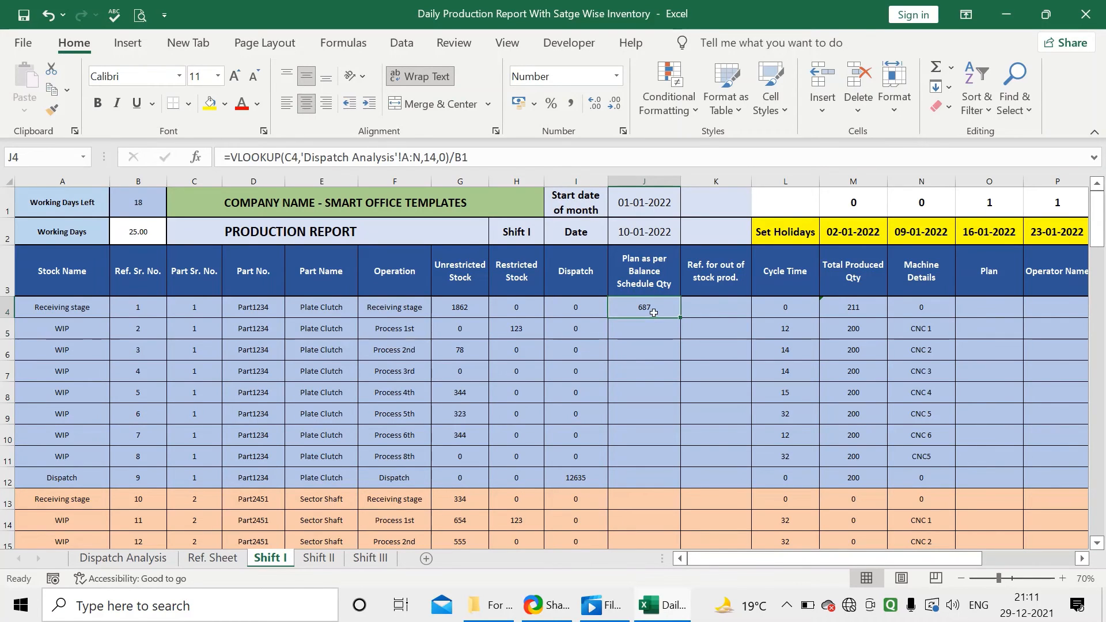
{"action": "left_click", "coordinate": [656, 330]}
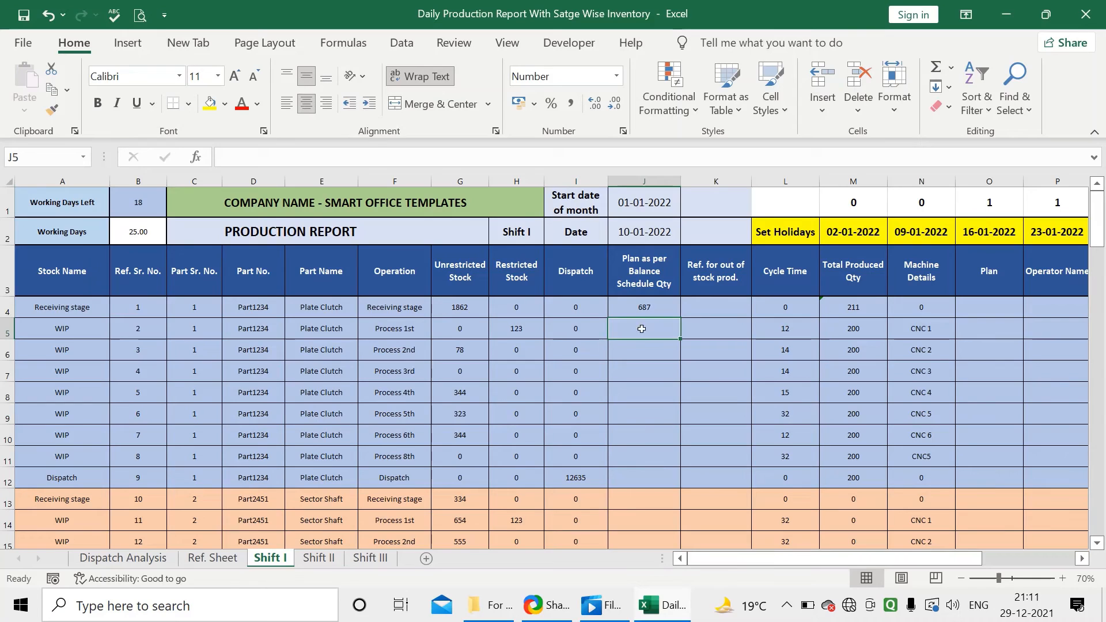
{"action": "left_click", "coordinate": [647, 310]}
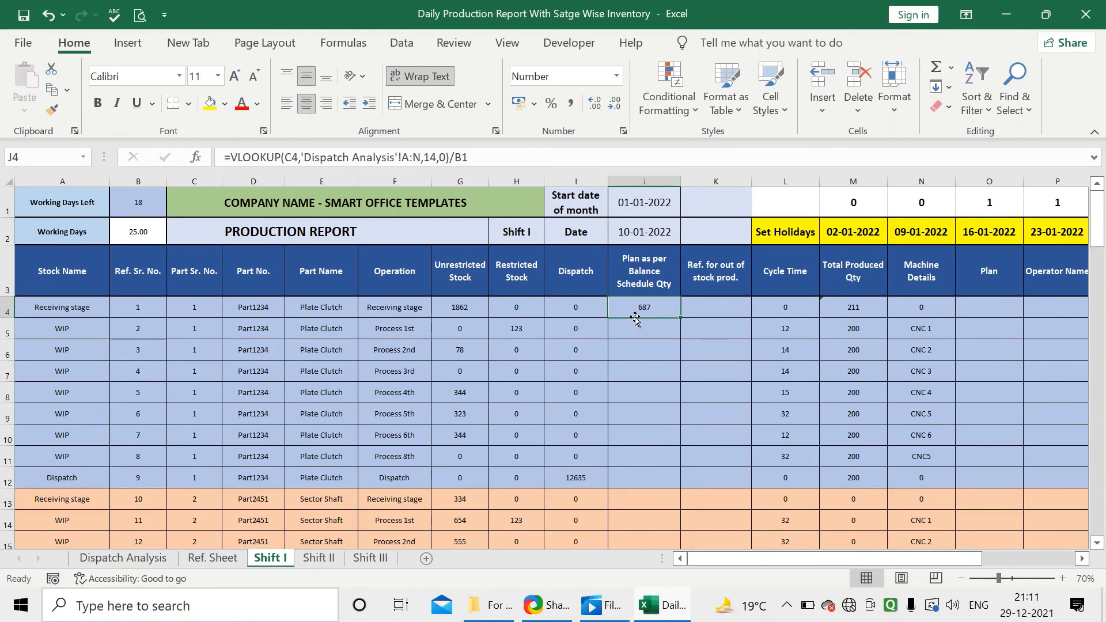
{"action": "left_click", "coordinate": [486, 306]}
Step: Subtract the receiving stage's Unrestricted Stock from the J4 plan by appending -G4 to the formula
{"action": "left_click", "coordinate": [632, 308]}
{"action": "left_click", "coordinate": [528, 163]}
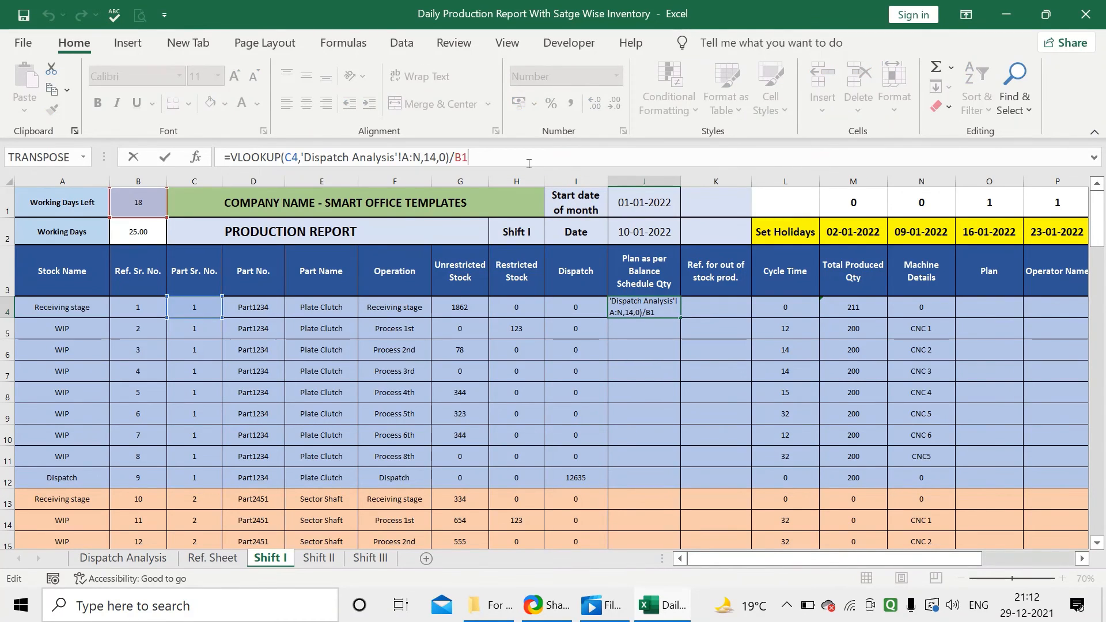
{"action": "type", "text": "-"}
{"action": "left_click", "coordinate": [460, 307]}
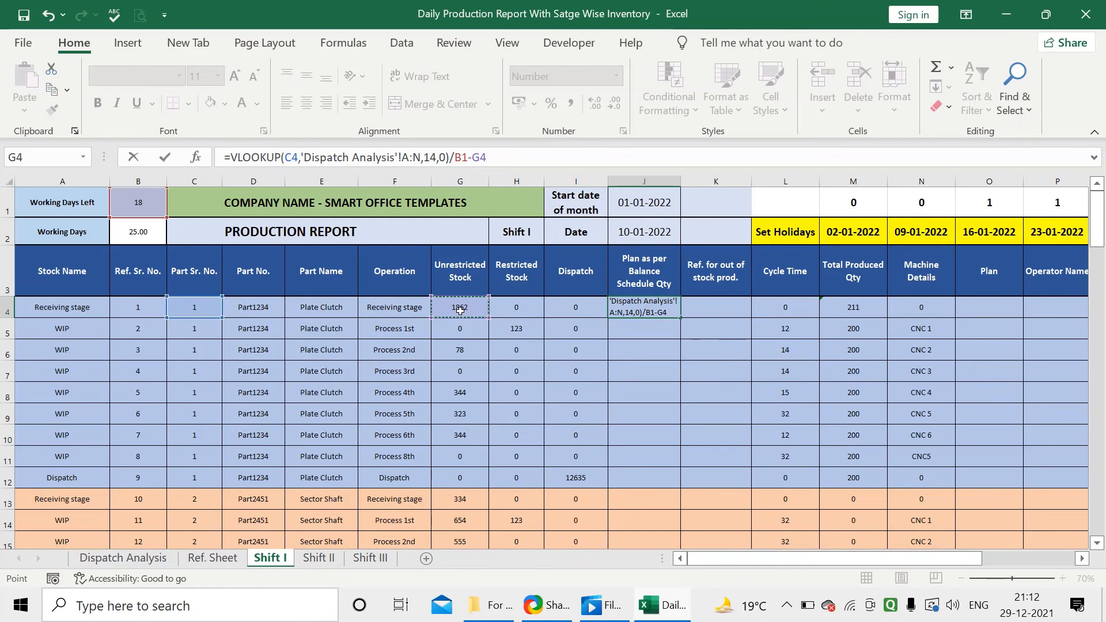
{"action": "key", "text": "Return"}
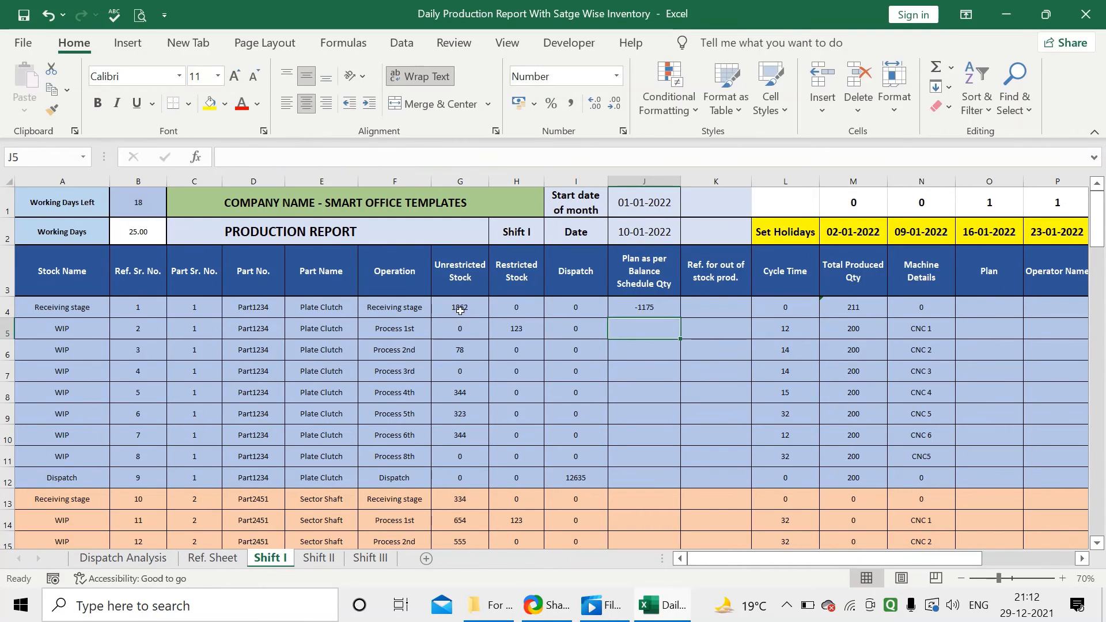
Step: Wrap the J4 formula in an IF that tests whether the calculated plan is <0 and returns 0 when true
{"action": "left_click", "coordinate": [631, 309]}
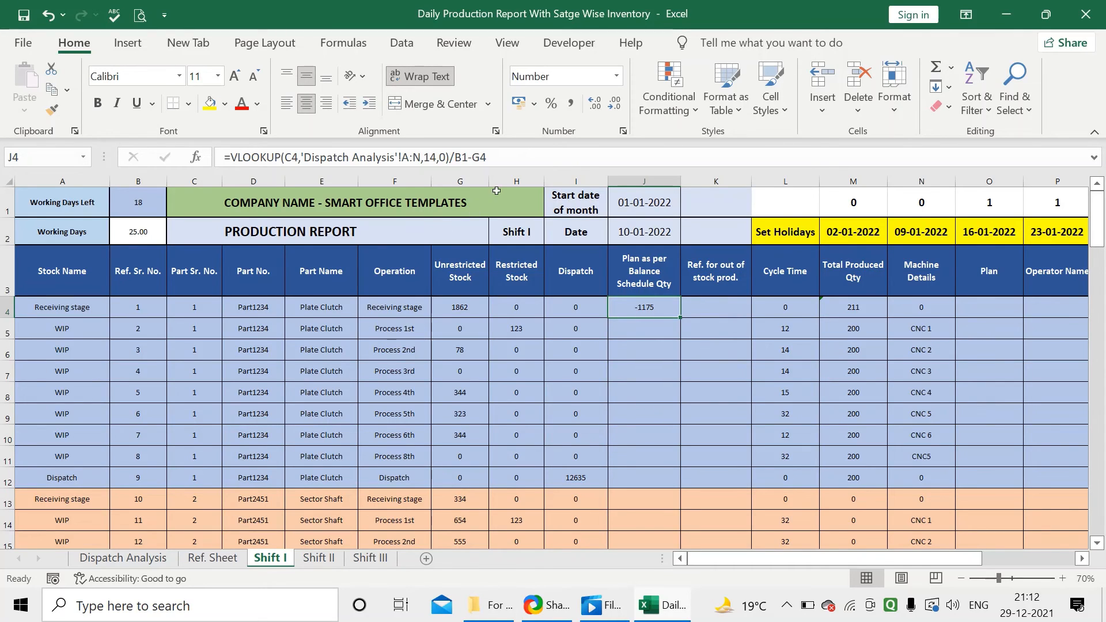
{"action": "left_click", "coordinate": [232, 154]}
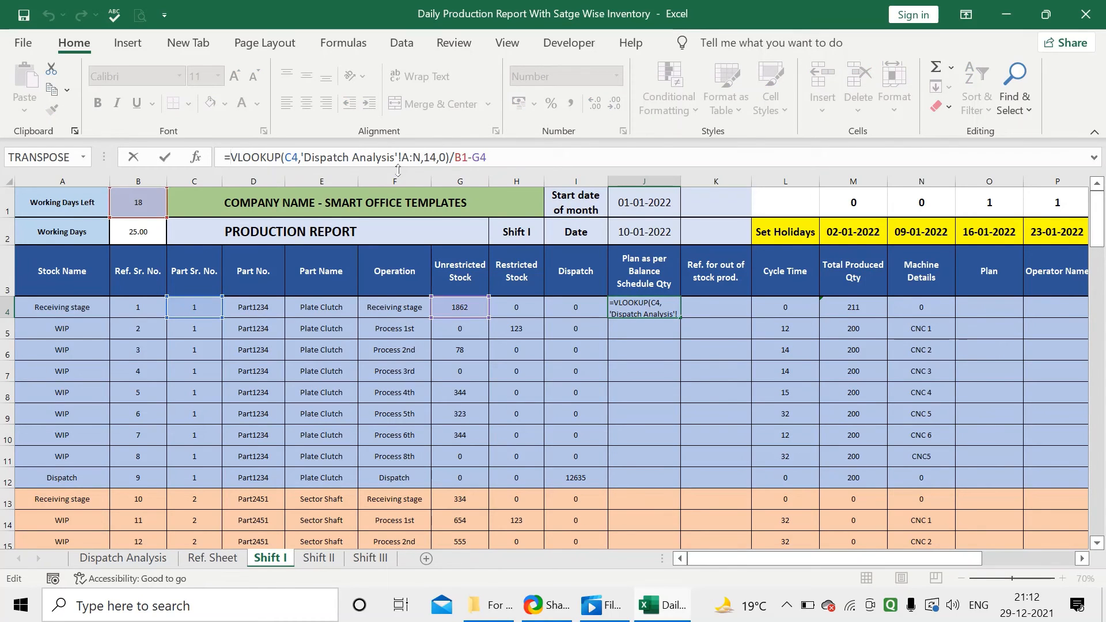
{"action": "type", "text": "if"}
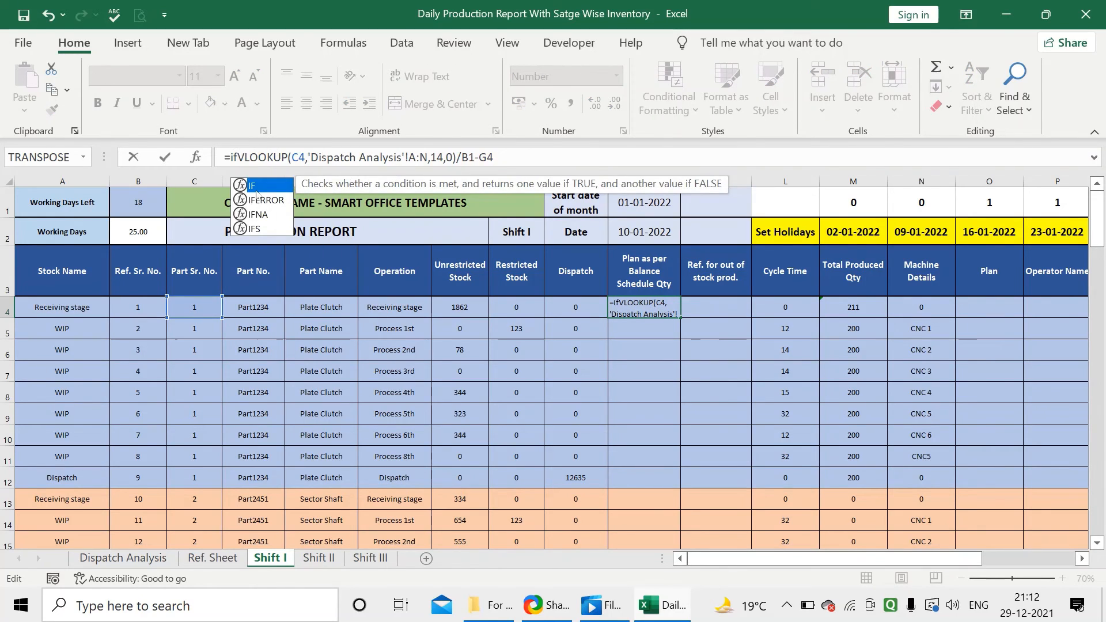
{"action": "key", "text": "Tab"}
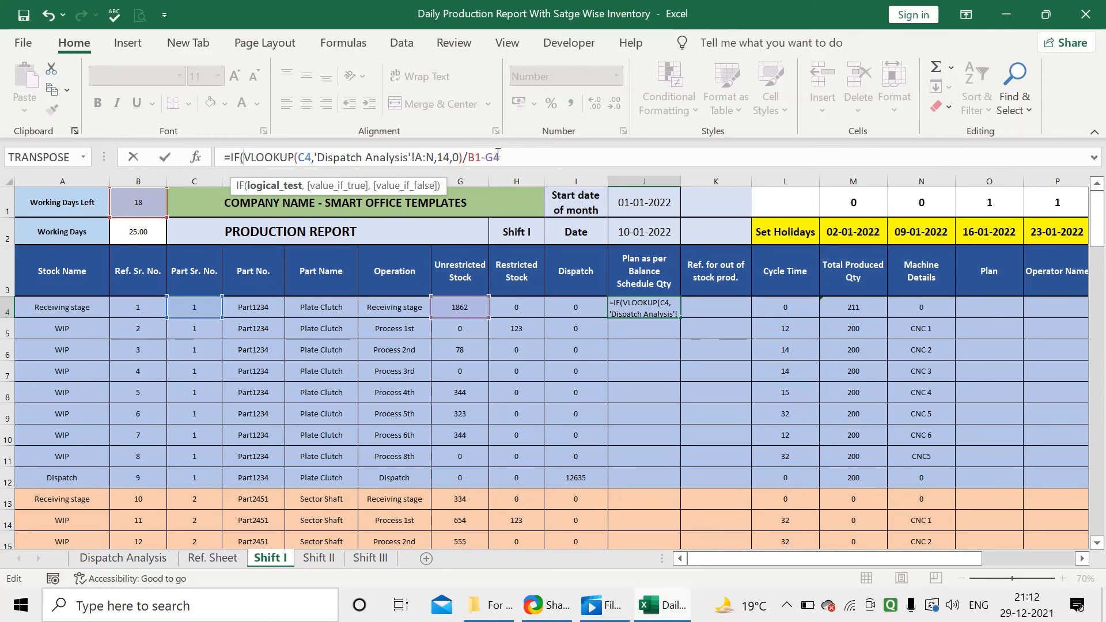
{"action": "left_click", "coordinate": [507, 157]}
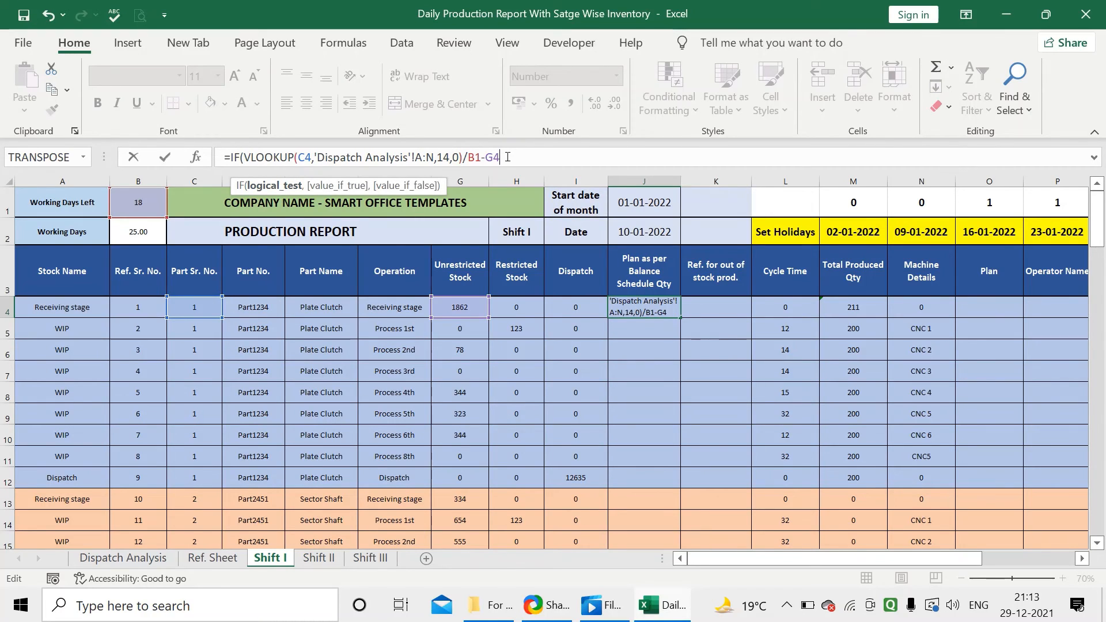
{"action": "type", "text": "<0,0"}
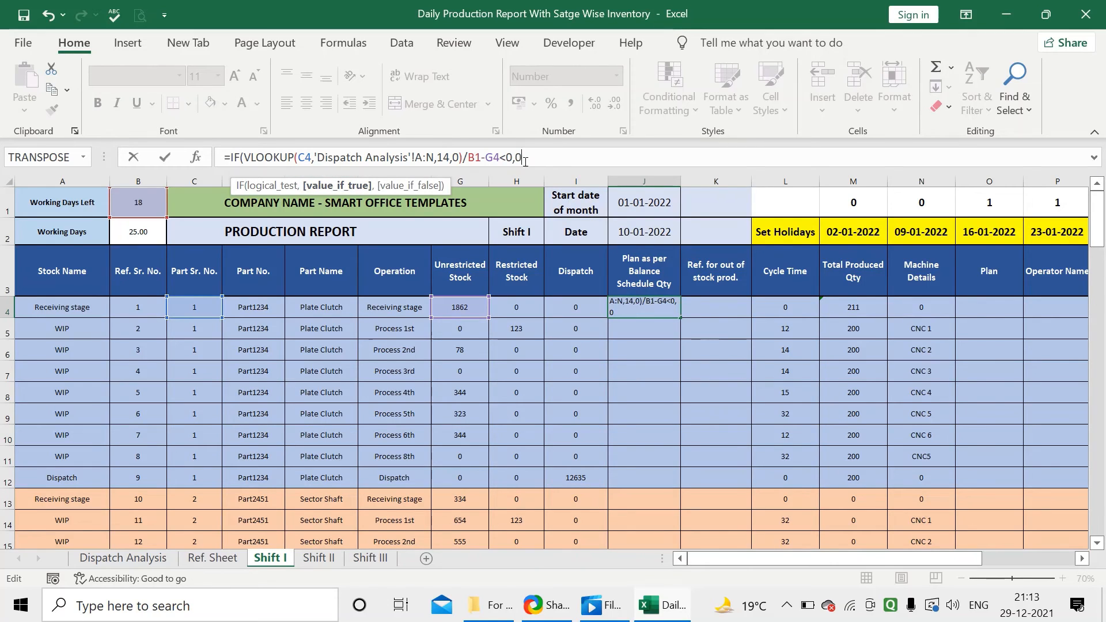
{"action": "type", "text": ","}
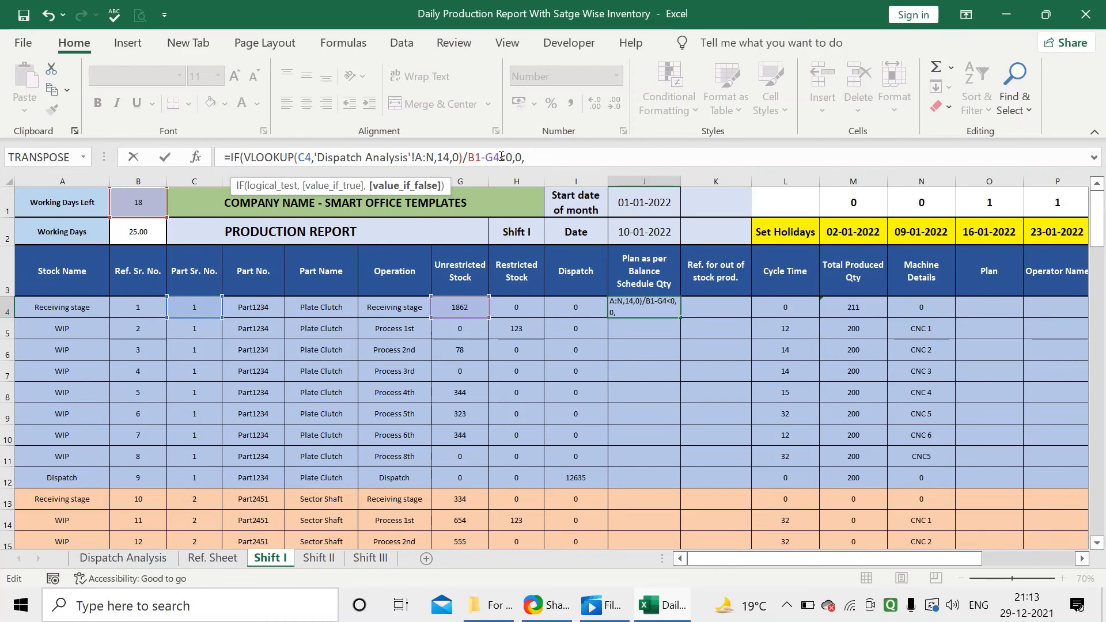
Step: Reuse VLOOKUP(C4,'Dispatch Analysis'!A:N,14,0)/B1-G4 as the IF's value_if_false and commit the J4 formula with its closing parenthesis
{"action": "left_click_drag", "start_coordinate": [501, 157], "coordinate": [247, 169]}
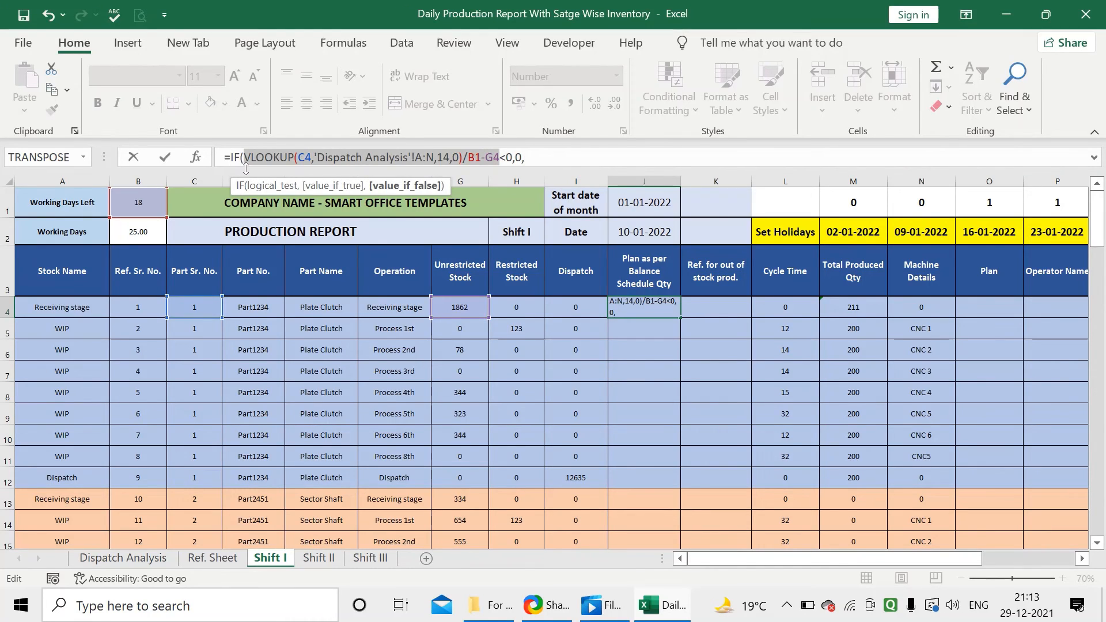
{"action": "key", "text": "ctrl+c"}
{"action": "left_click", "coordinate": [528, 162]}
{"action": "key", "text": "ctrl+v"}
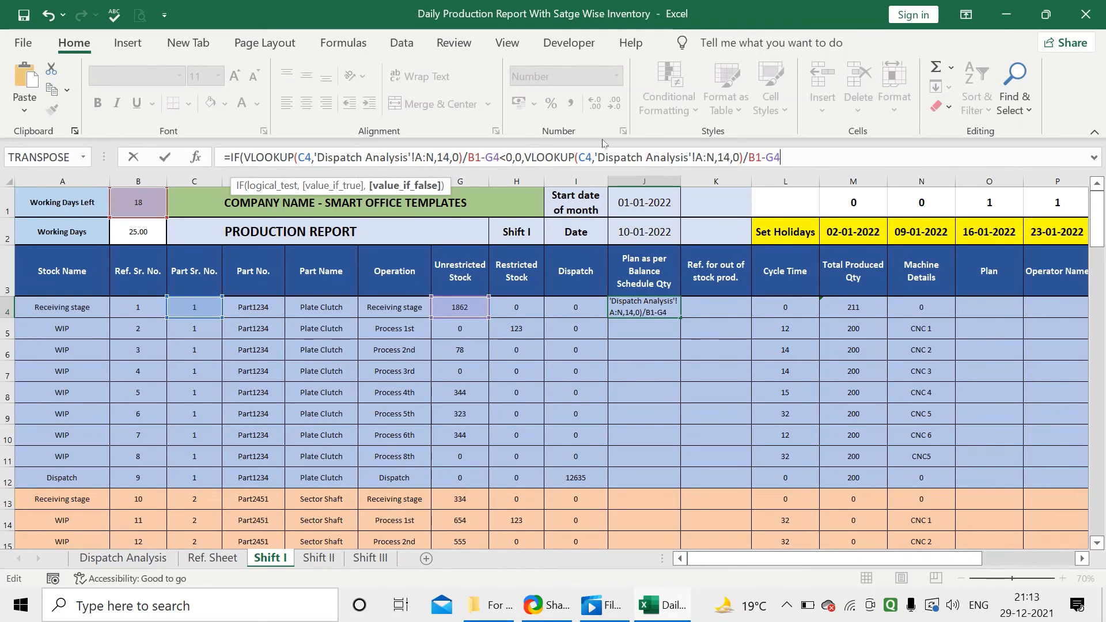
{"action": "key", "text": "Return"}
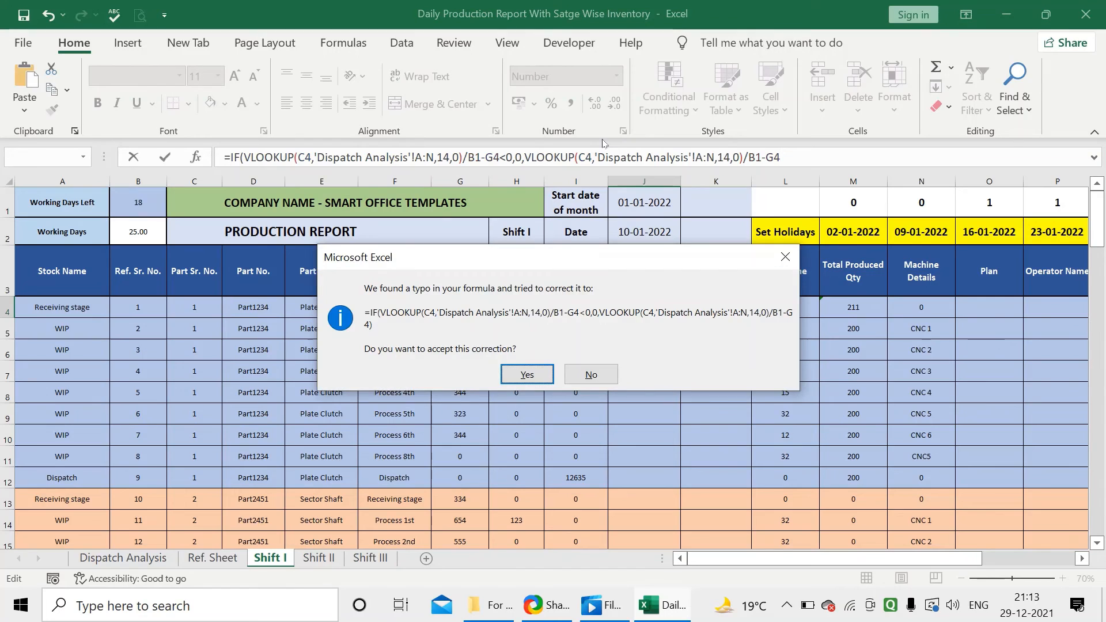
{"action": "left_click", "coordinate": [536, 372]}
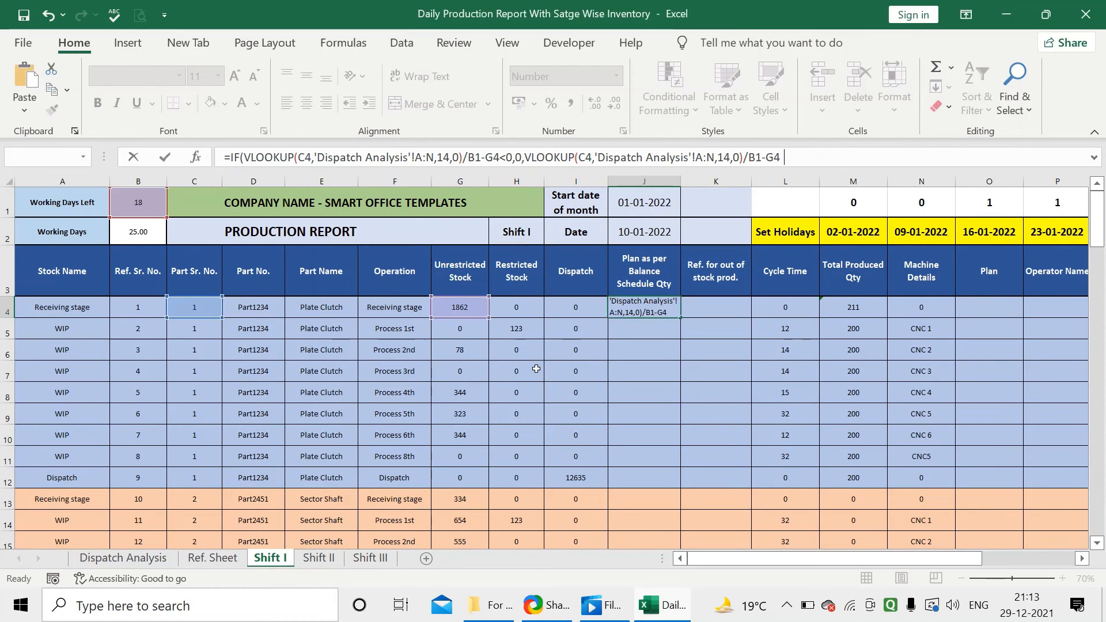
Step: Fill the J4 formula down the Plan as per Balance Schedule Qty column and inspect the copied formulas below it
{"action": "left_click", "coordinate": [639, 307]}
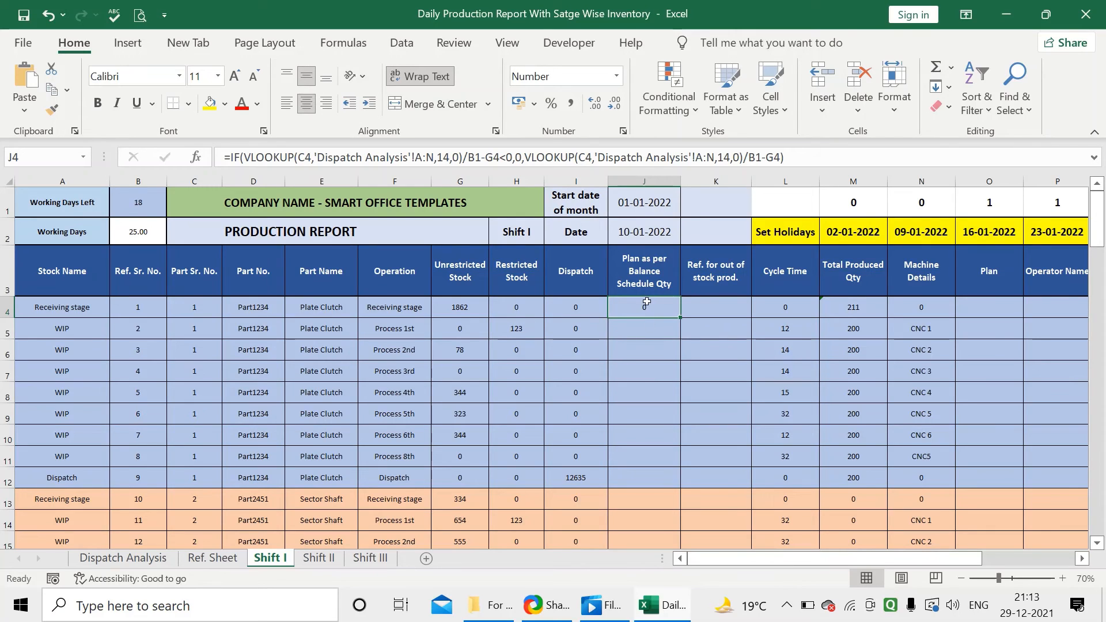
{"action": "double_click", "coordinate": [680, 319]}
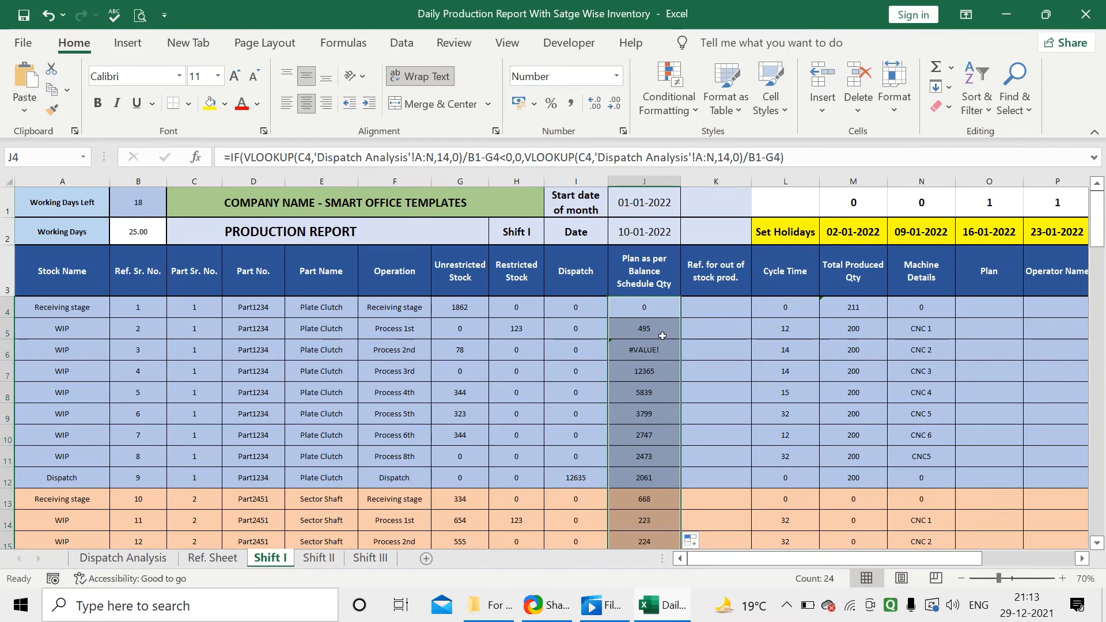
{"action": "left_click", "coordinate": [657, 320]}
{"action": "left_click", "coordinate": [657, 315]}
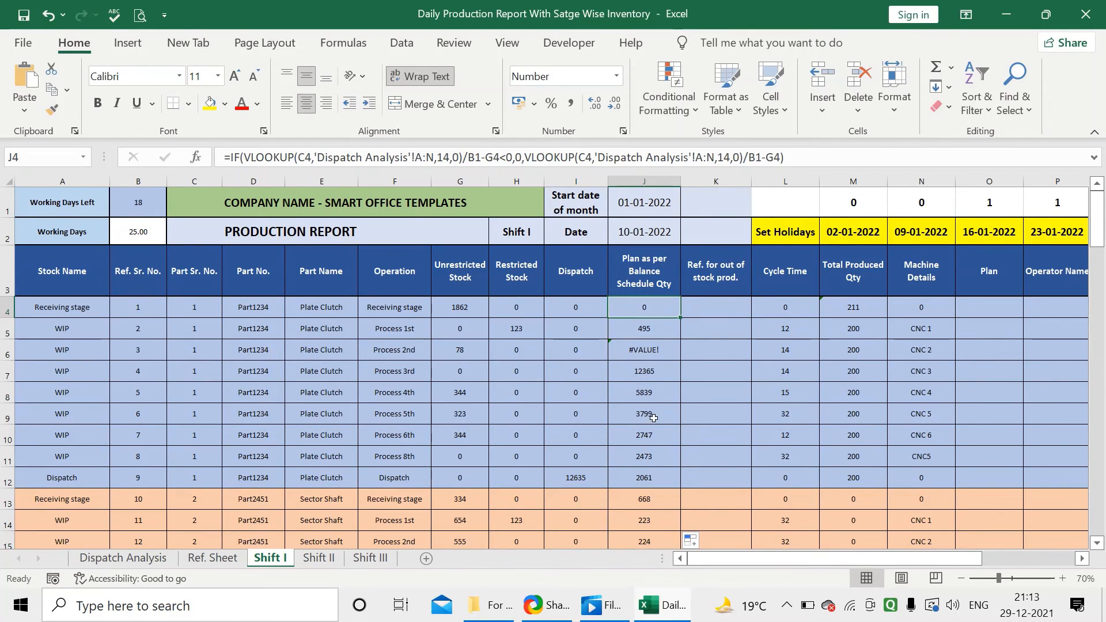
{"action": "left_click", "coordinate": [643, 332]}
{"action": "left_click", "coordinate": [645, 351]}
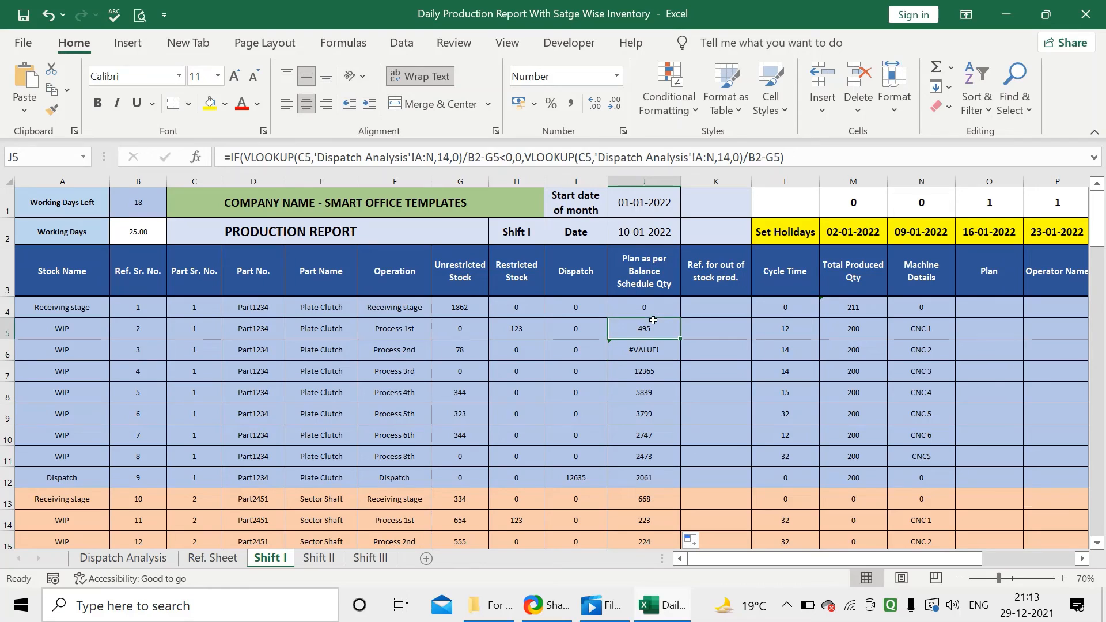
{"action": "left_click", "coordinate": [656, 371]}
Step: Make both Working Days Left references in the J4 formula absolute as $B$1
{"action": "left_click", "coordinate": [639, 311]}
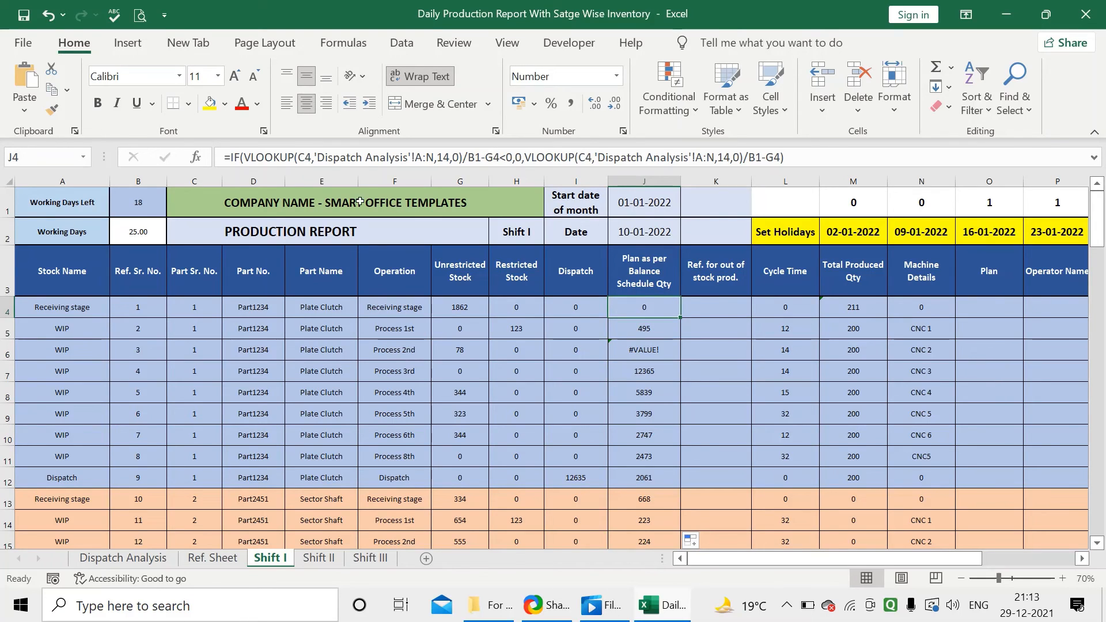
{"action": "left_click", "coordinate": [475, 157]}
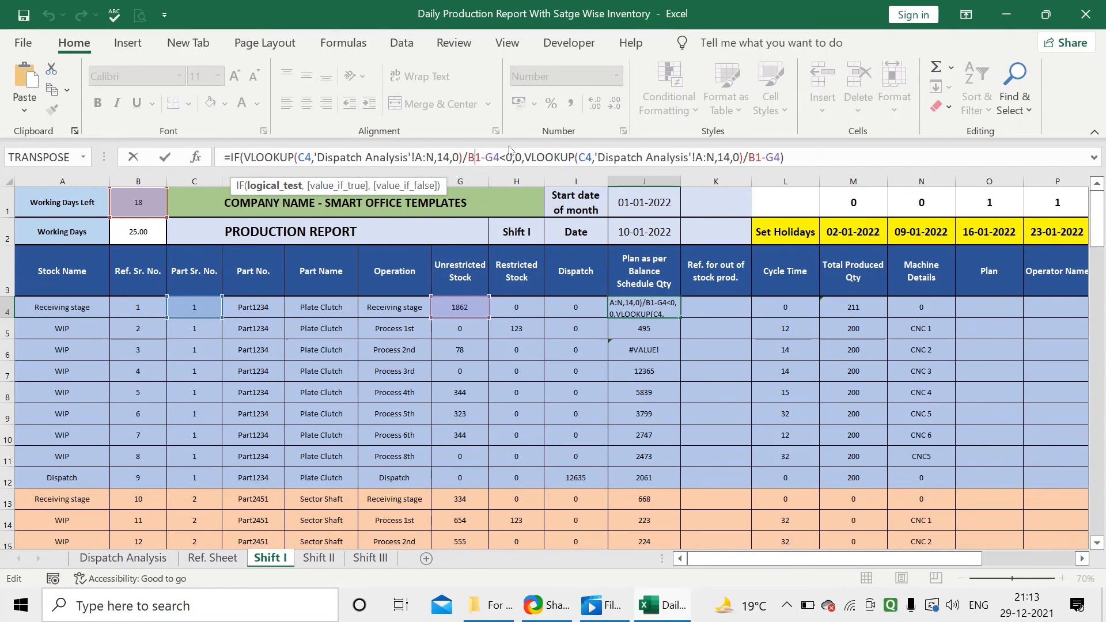
{"action": "key", "text": "F4"}
{"action": "left_click", "coordinate": [768, 157]}
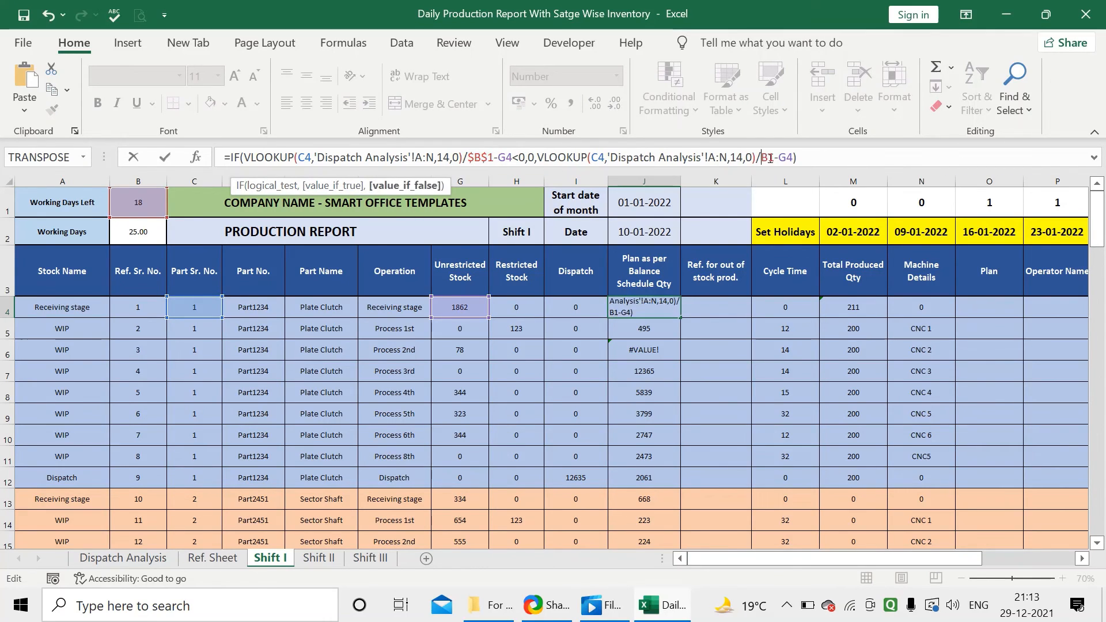
{"action": "key", "text": "F4"}
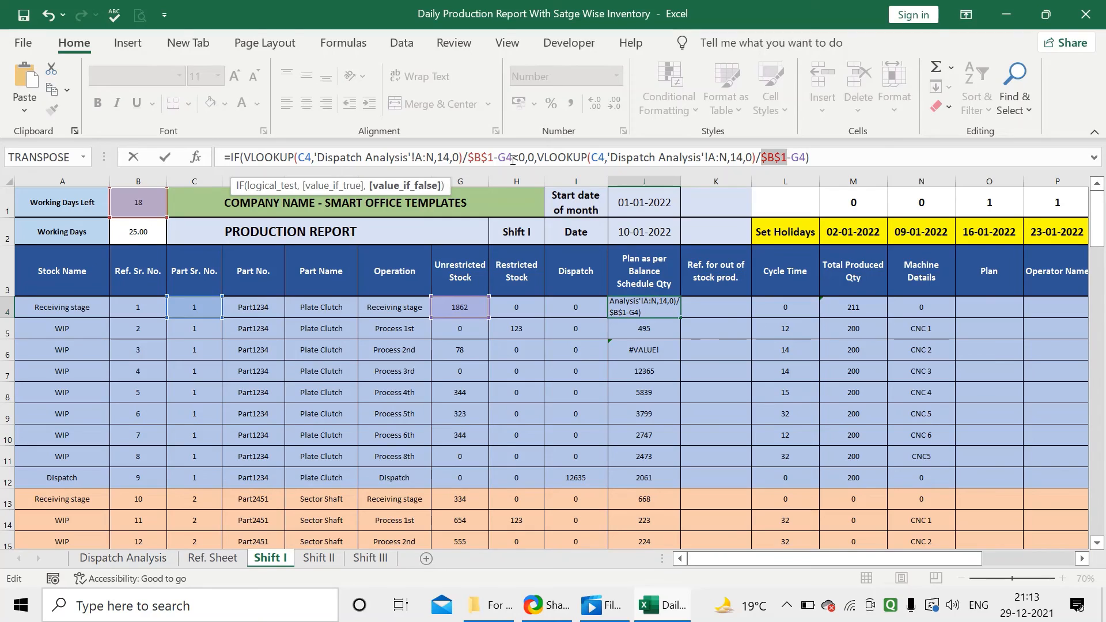
{"action": "key", "text": "Return"}
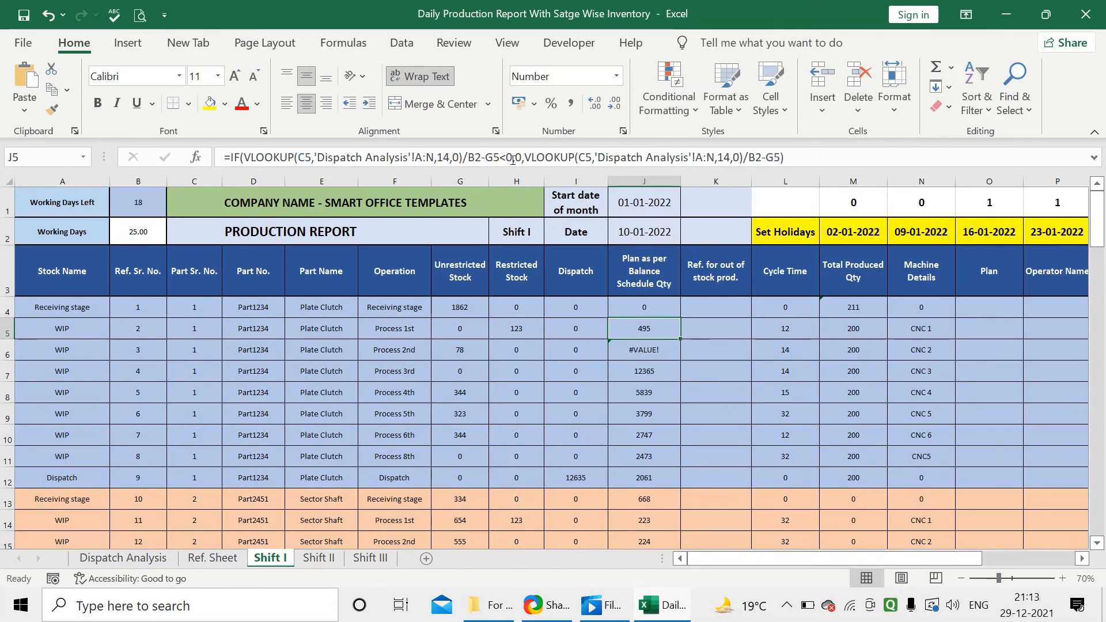
Step: Fill the J4 formula with the locked $B$1 references down the Plan as per Balance Schedule Qty column
{"action": "left_click", "coordinate": [629, 307]}
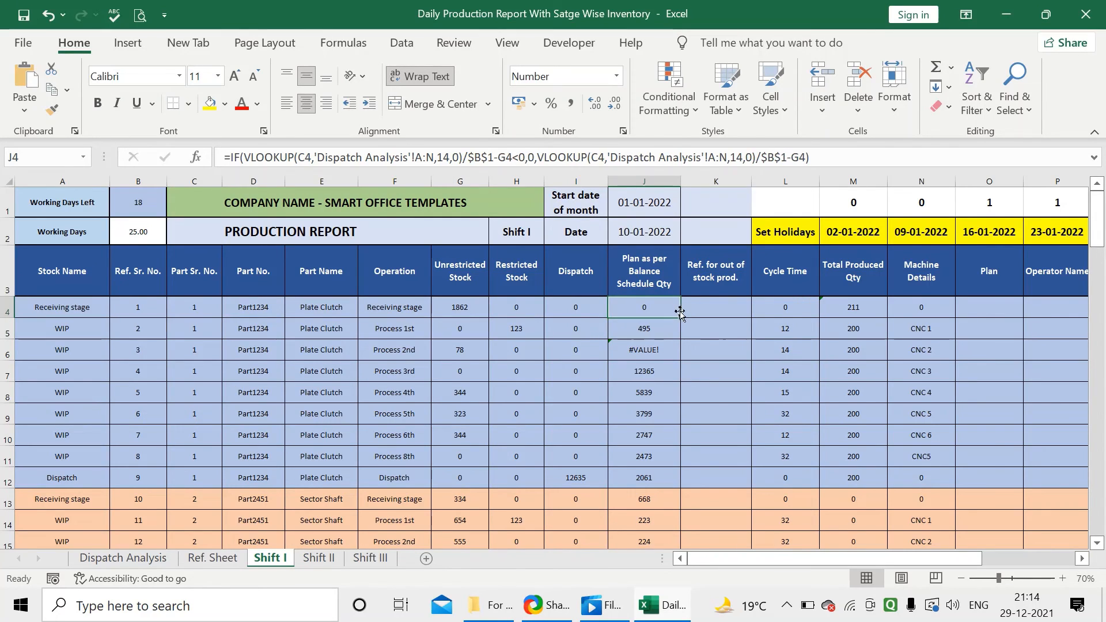
{"action": "left_click_drag", "start_coordinate": [679, 318], "coordinate": [679, 542]}
{"action": "left_click", "coordinate": [656, 372]}
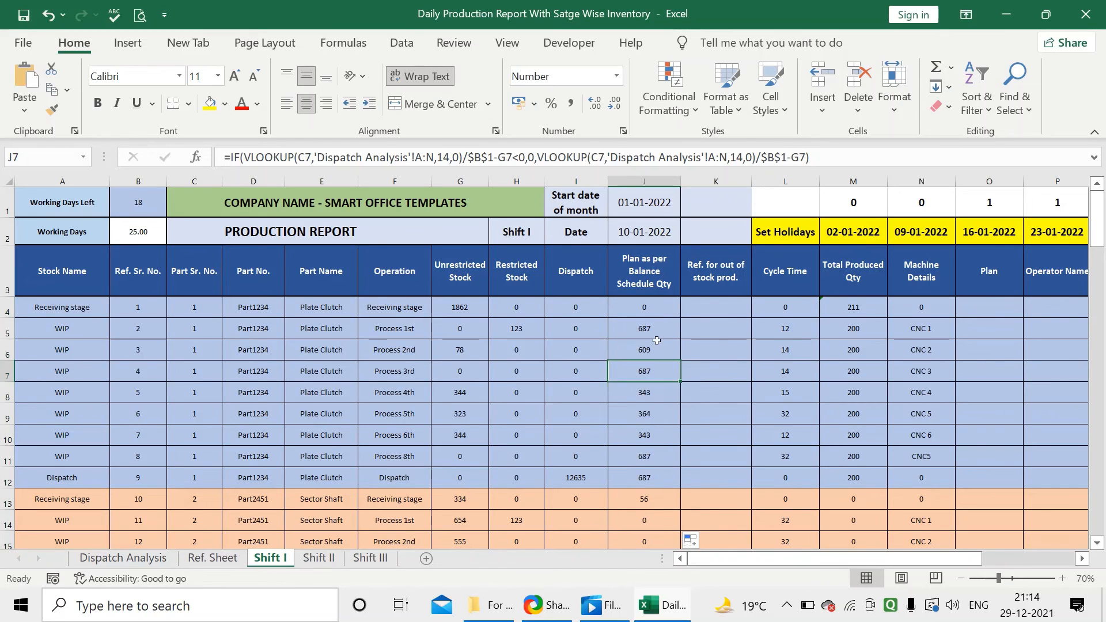
Step: Compare the Shift I plan quantities with each stage's Unrestricted Stock, starting with the first WIP rows of Part1234
{"action": "left_click", "coordinate": [656, 335]}
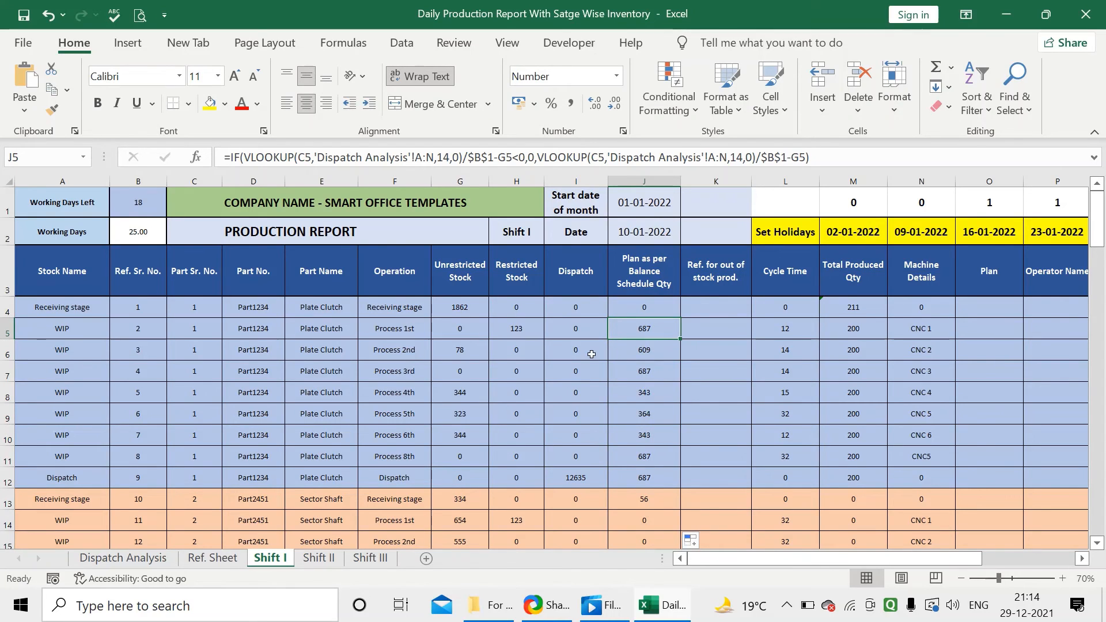
{"action": "left_click", "coordinate": [452, 328]}
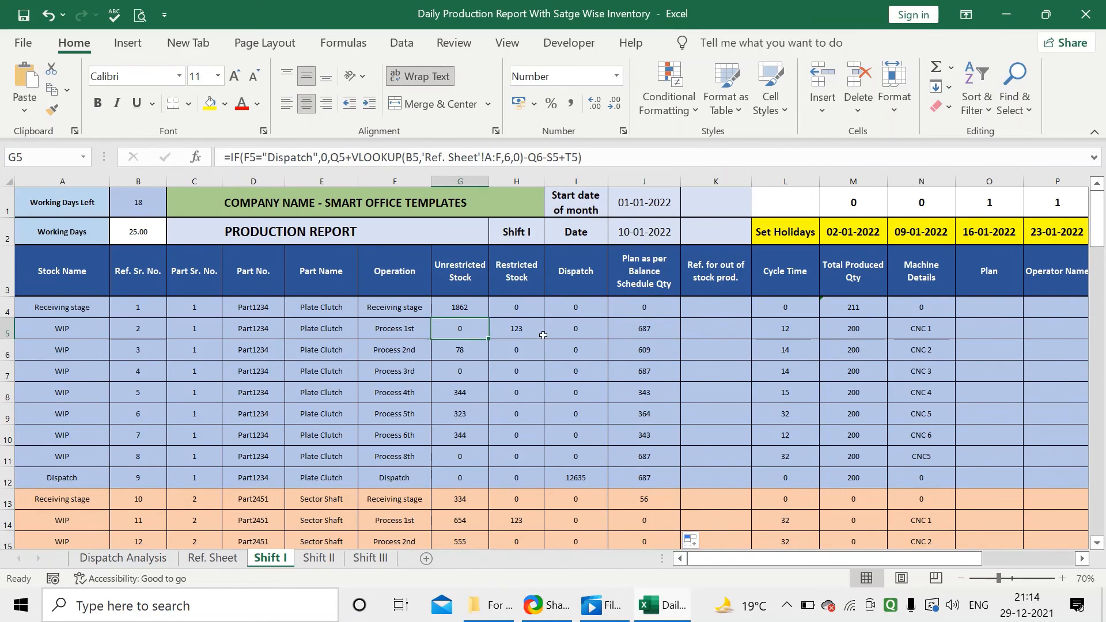
{"action": "left_click", "coordinate": [644, 330]}
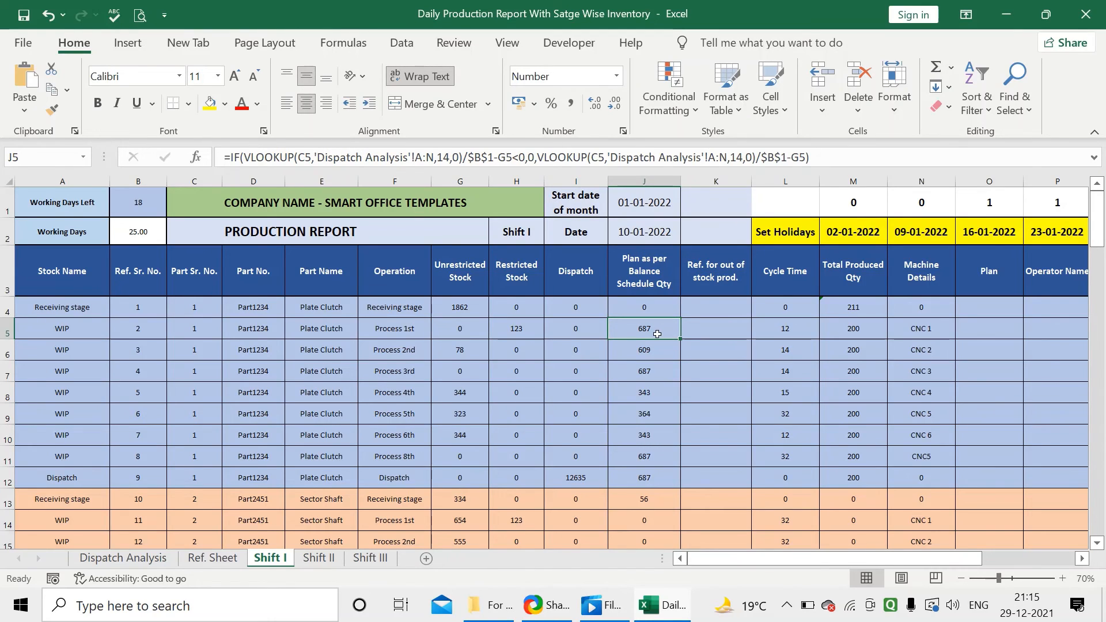
{"action": "left_click", "coordinate": [466, 352]}
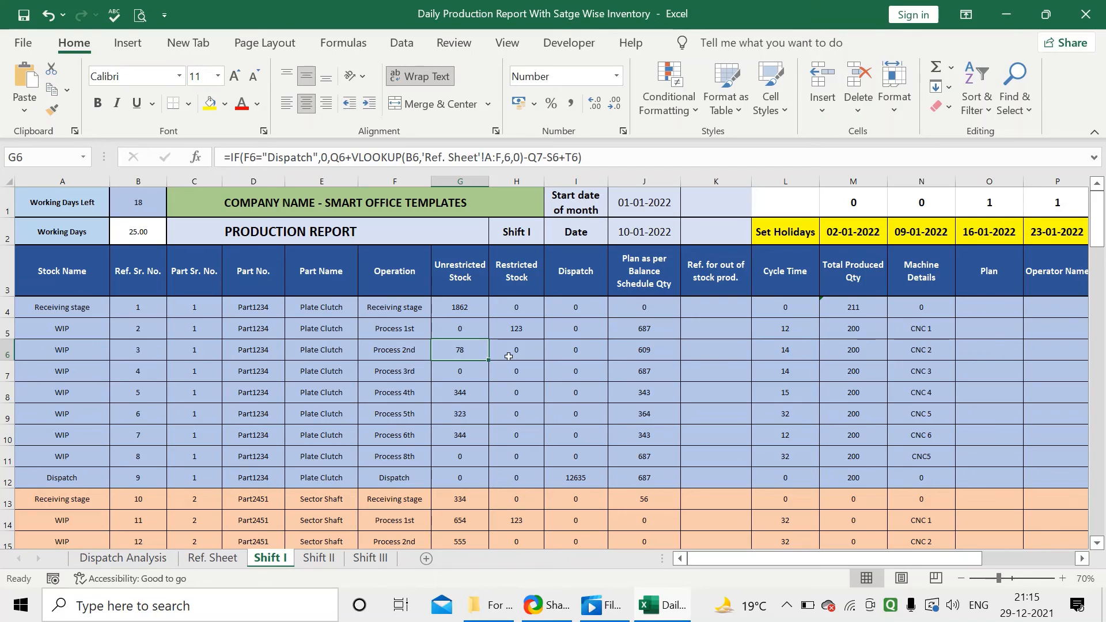
{"action": "left_click", "coordinate": [625, 353]}
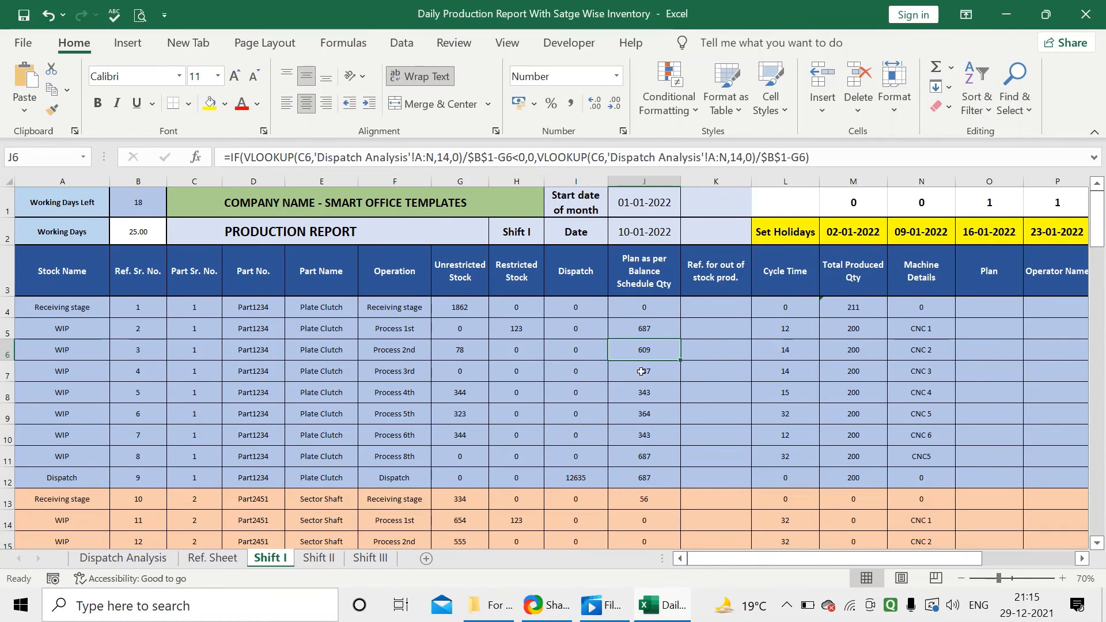
{"action": "left_click", "coordinate": [660, 375]}
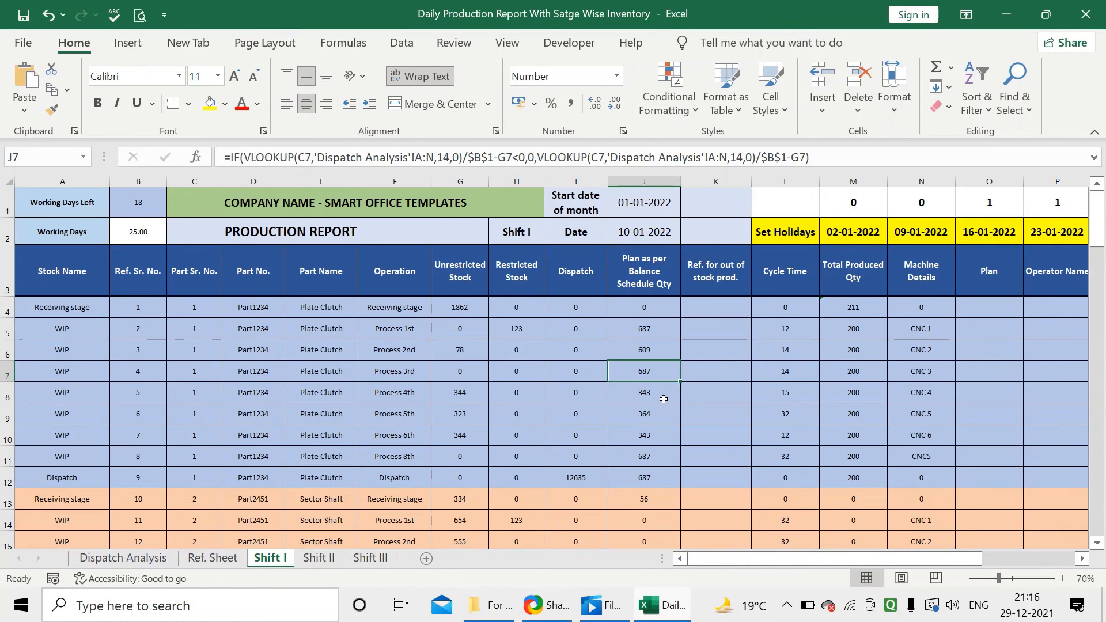
{"action": "scroll", "coordinate": [664, 398], "scroll_direction": "down", "scroll_amount": 3}
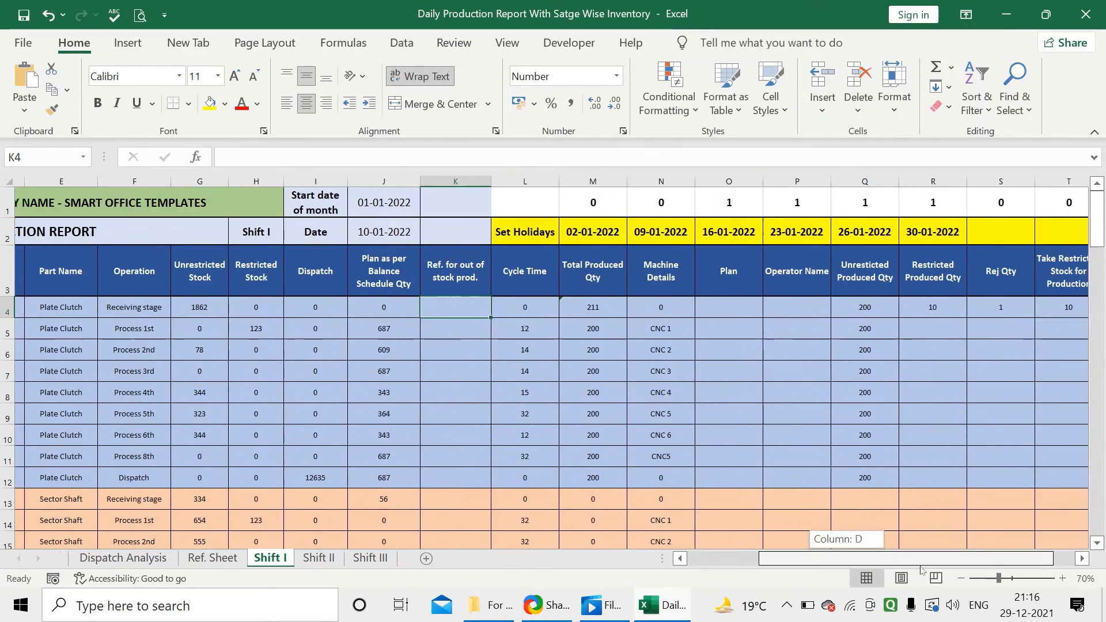
{"action": "left_click_drag", "start_coordinate": [922, 558], "coordinate": [846, 572]}
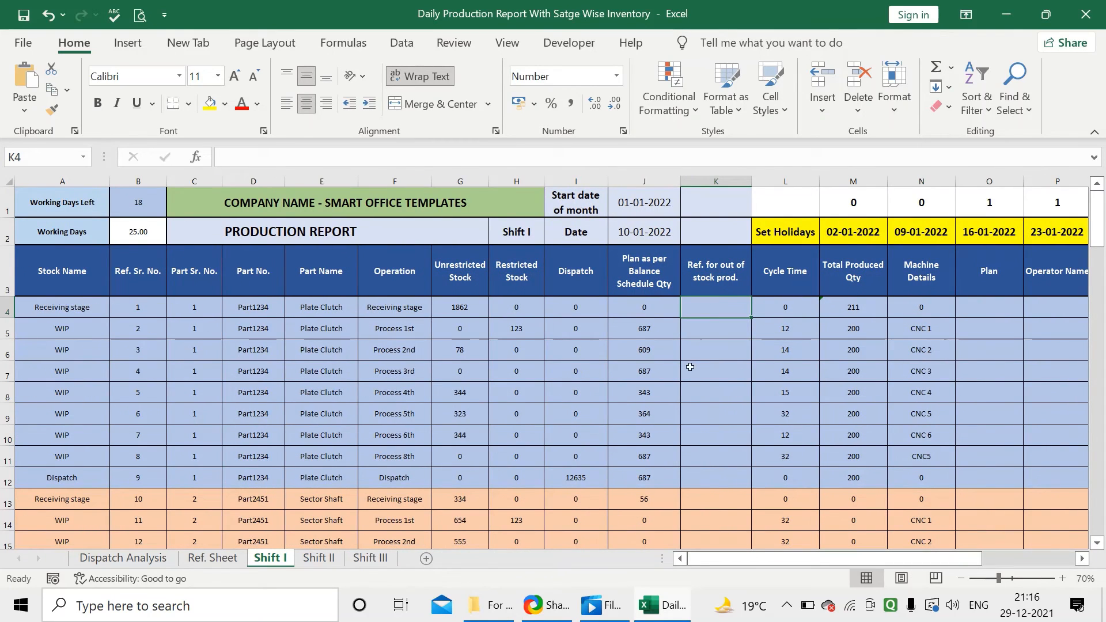
{"action": "left_click", "coordinate": [646, 309]}
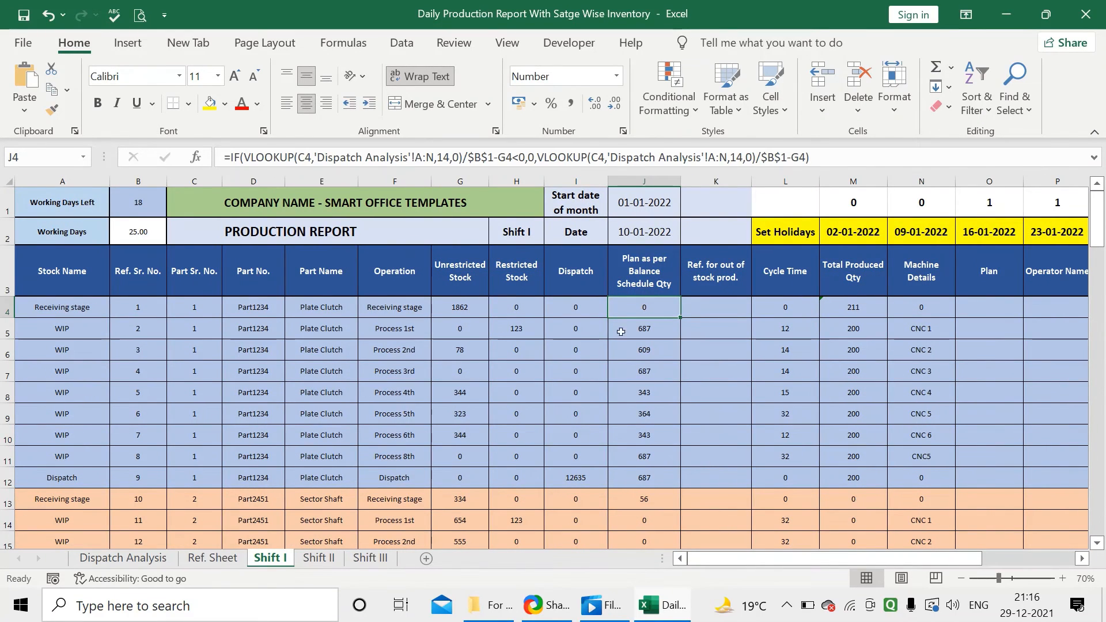
Step: In Shift II cell J4, look up C4 in Dispatch Analysis columns A:N with VLOOKUP, returning column 14 with an exact match
{"action": "left_click", "coordinate": [317, 558]}
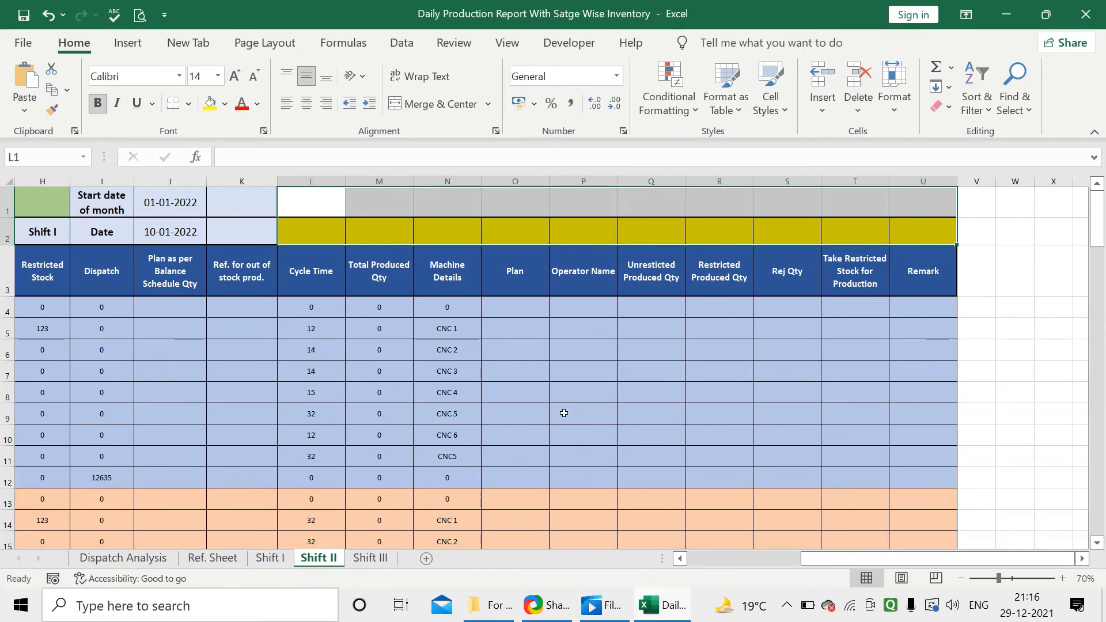
{"action": "left_click_drag", "start_coordinate": [864, 561], "coordinate": [752, 562]}
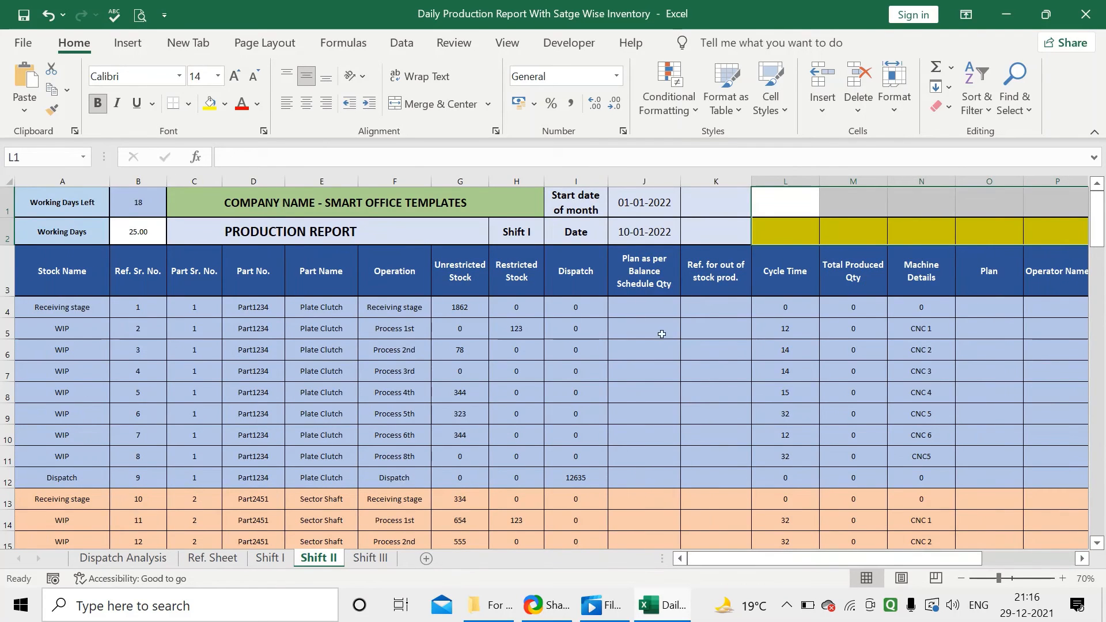
{"action": "left_click", "coordinate": [656, 307]}
{"action": "type", "text": "=vl"}
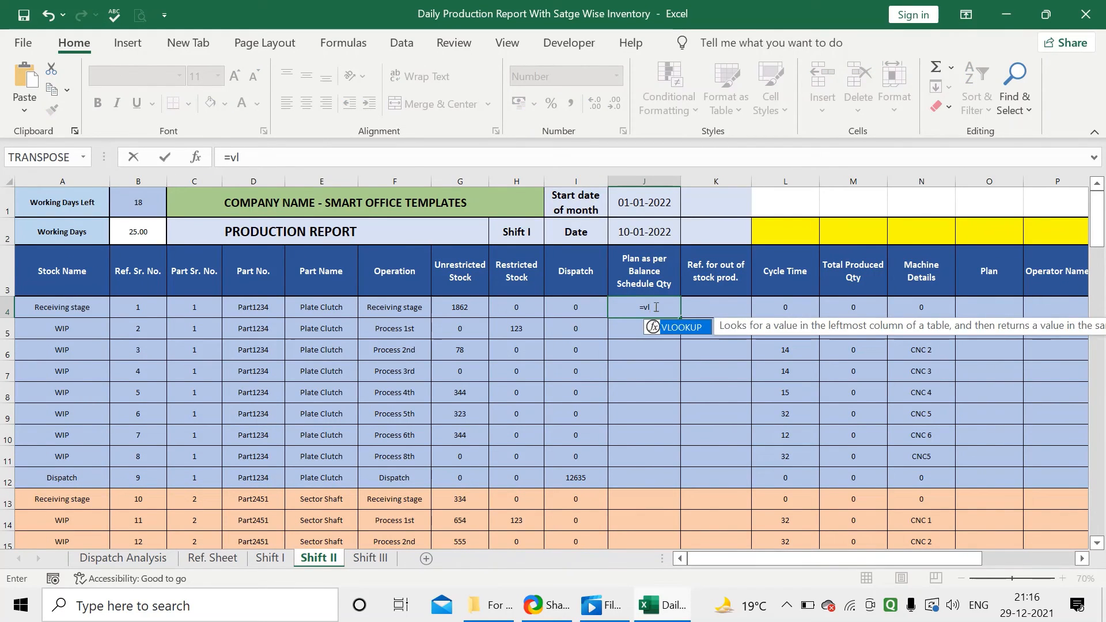
{"action": "key", "text": "Tab"}
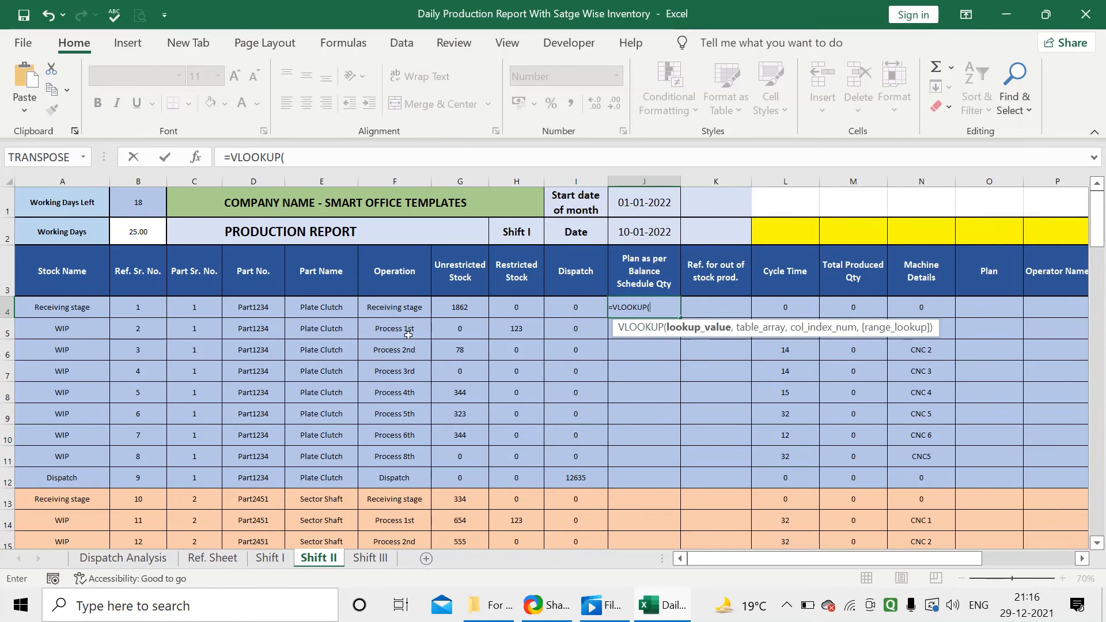
{"action": "left_click", "coordinate": [200, 307]}
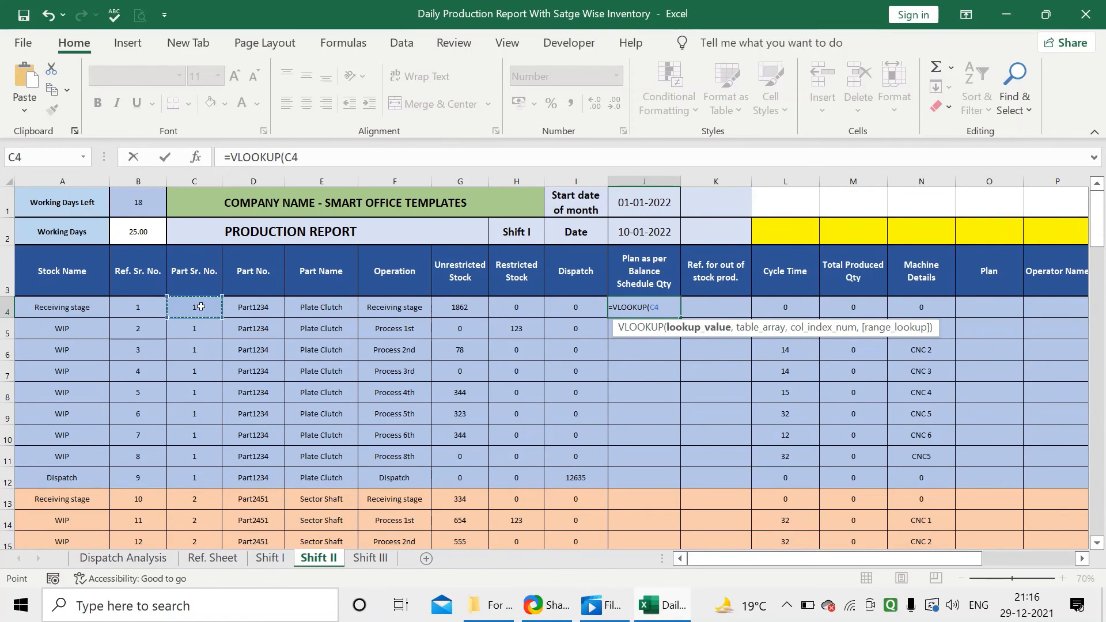
{"action": "type", "text": ","}
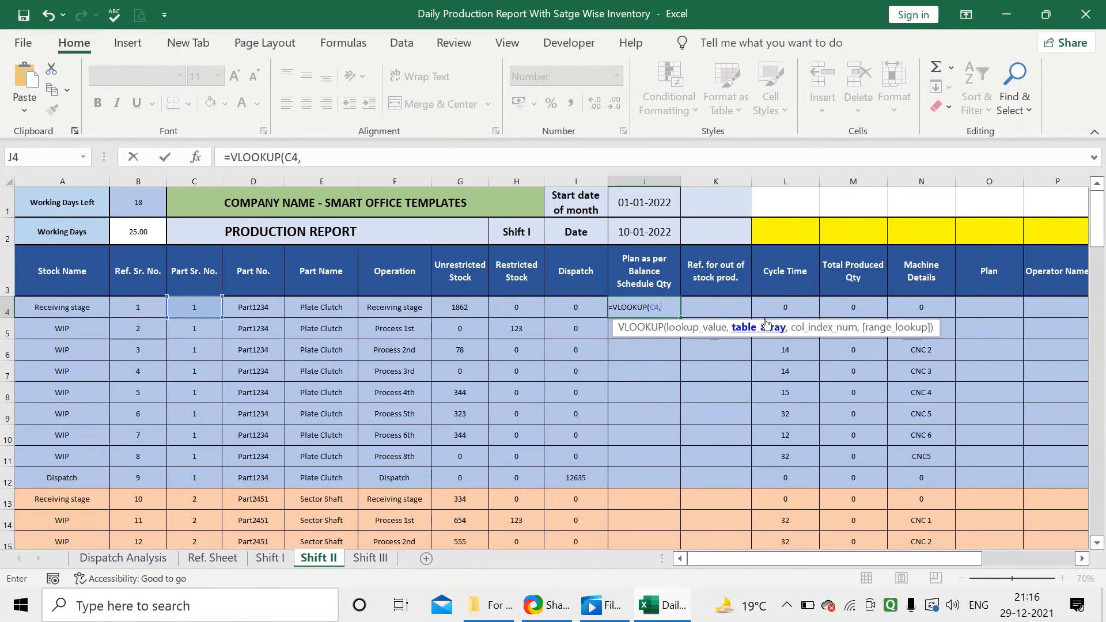
{"action": "left_click", "coordinate": [123, 557]}
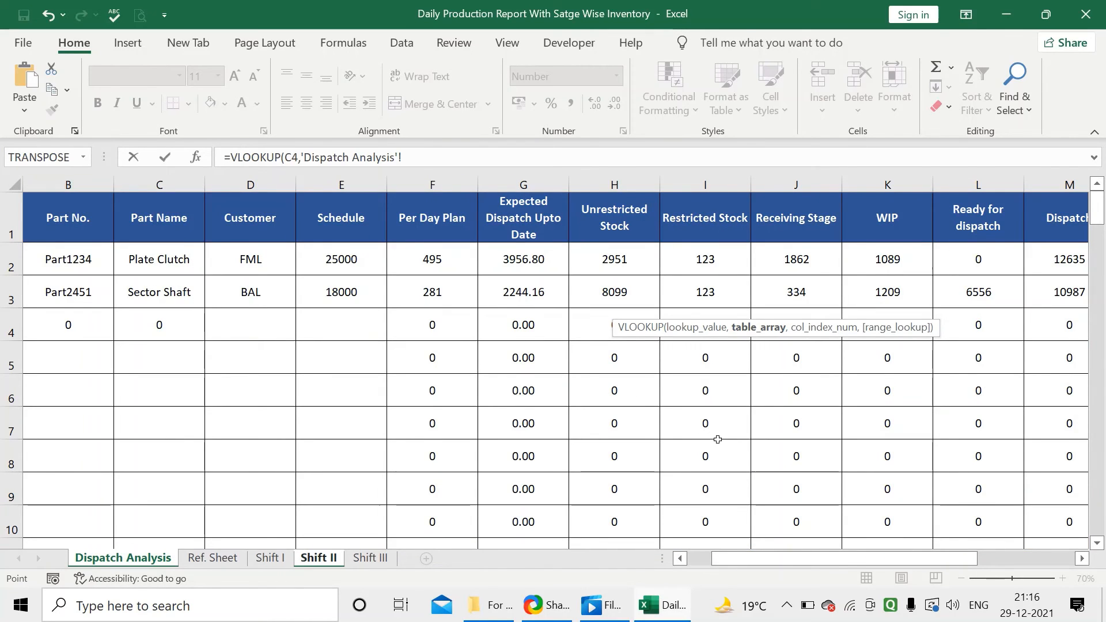
{"action": "left_click_drag", "start_coordinate": [762, 559], "coordinate": [727, 559]}
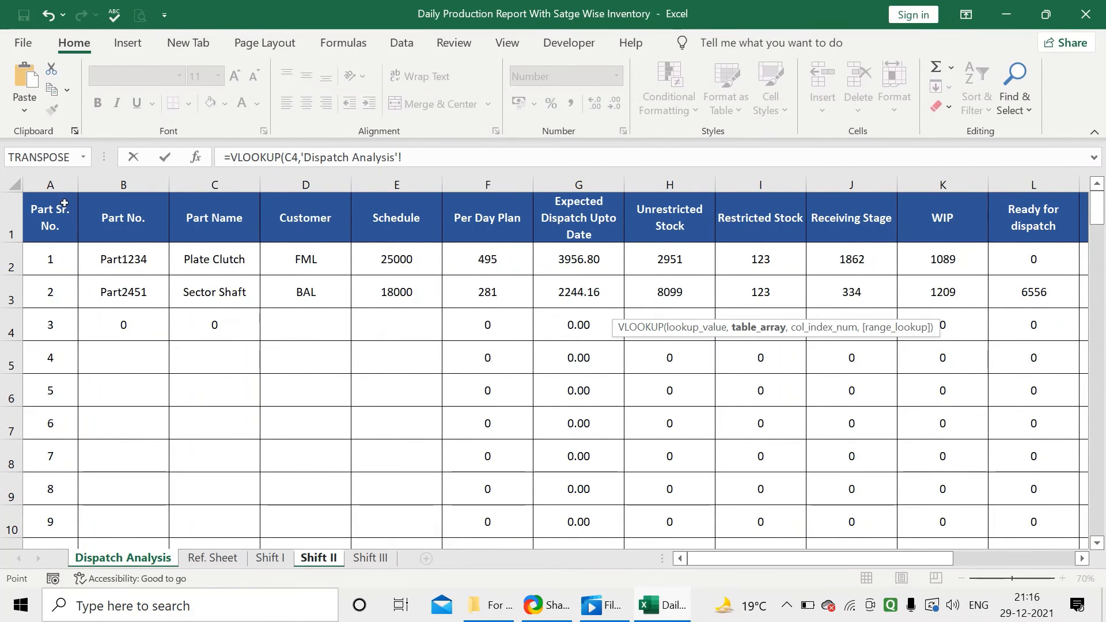
{"action": "left_click_drag", "start_coordinate": [61, 185], "coordinate": [826, 194]}
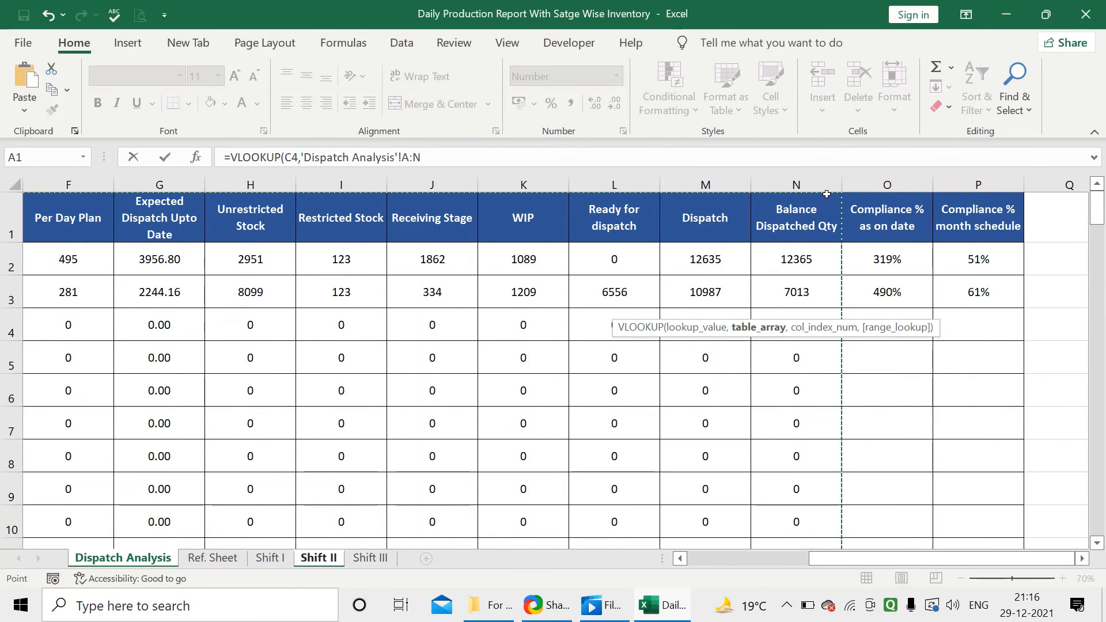
{"action": "type", "text": ","}
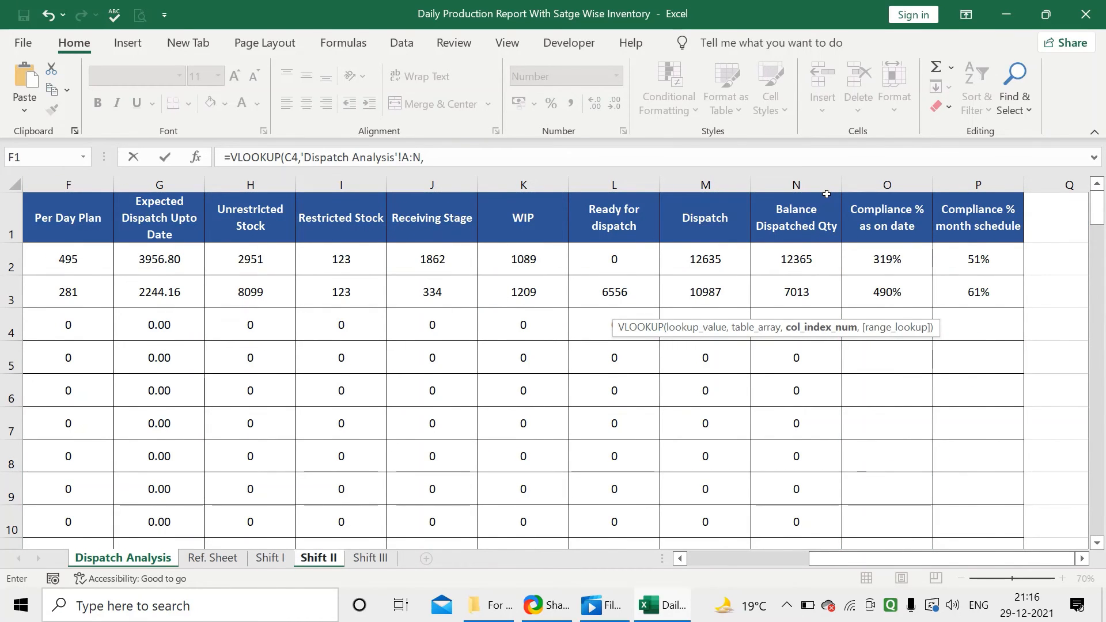
{"action": "type", "text": "14,0"}
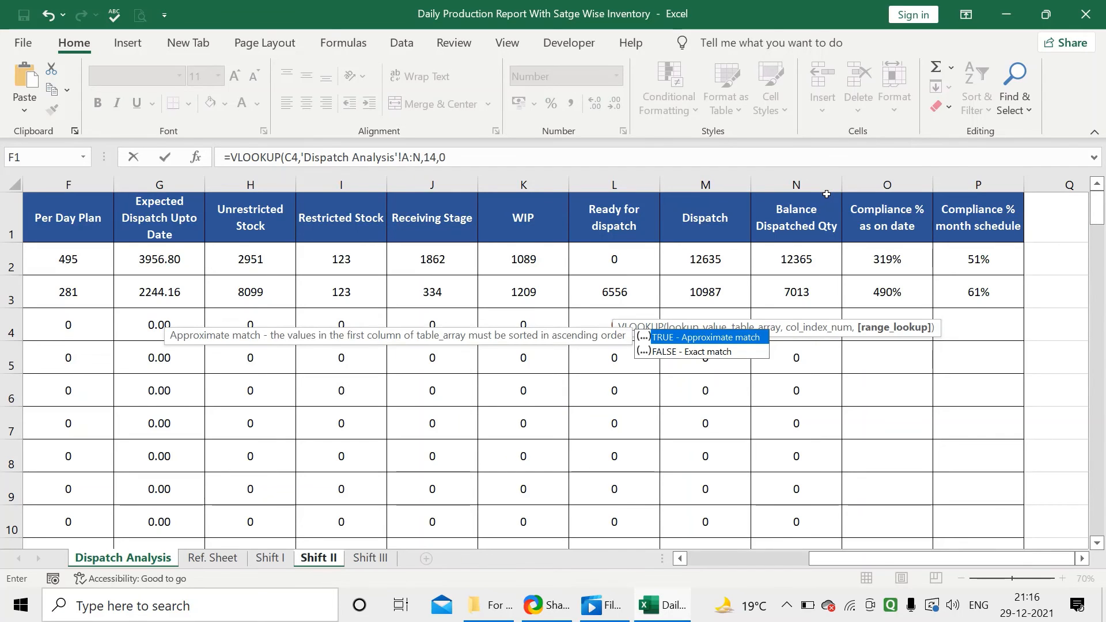
{"action": "key", "text": "Return"}
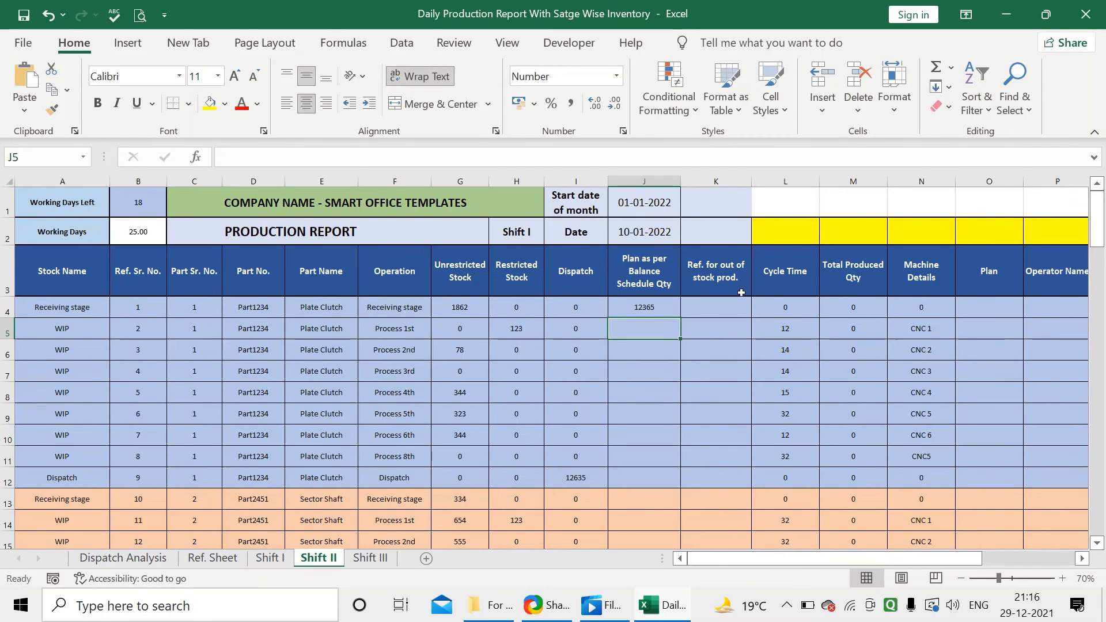
Step: Divide the VLOOKUP in Shift II cell J4 by the Working Days Left cell as the absolute reference $B$1
{"action": "left_click", "coordinate": [656, 307]}
{"action": "left_click", "coordinate": [482, 160]}
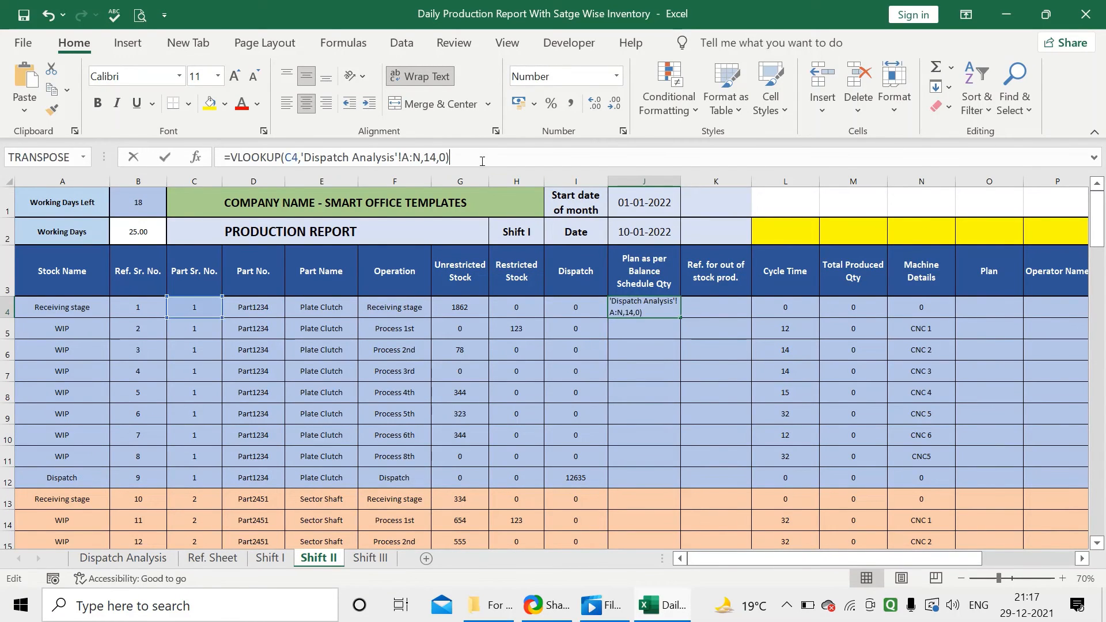
{"action": "type", "text": "/"}
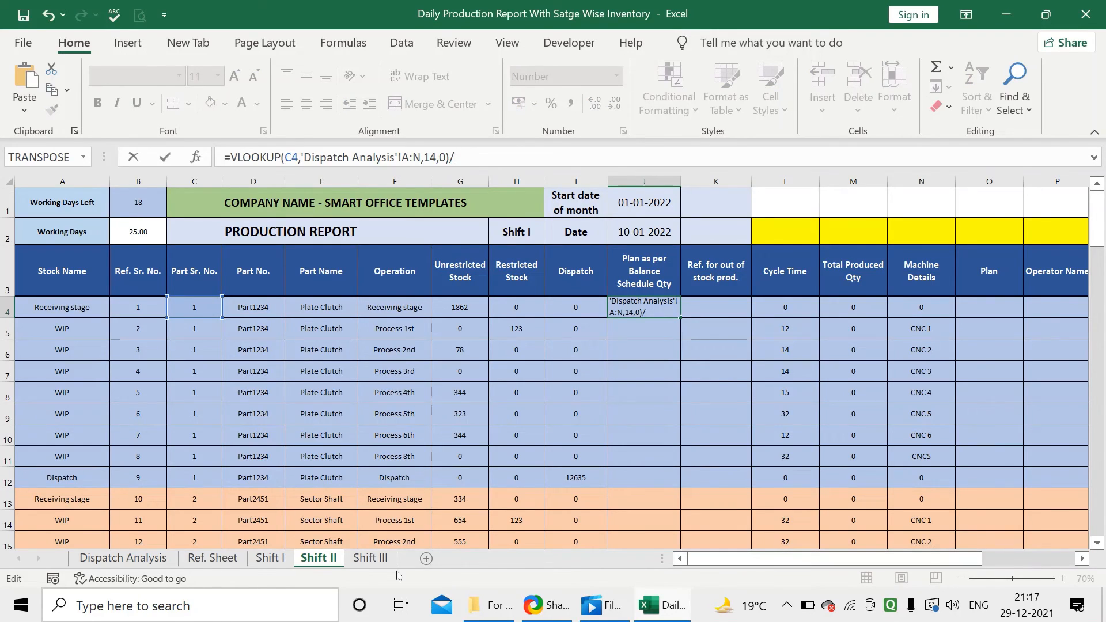
{"action": "left_click", "coordinate": [141, 201]}
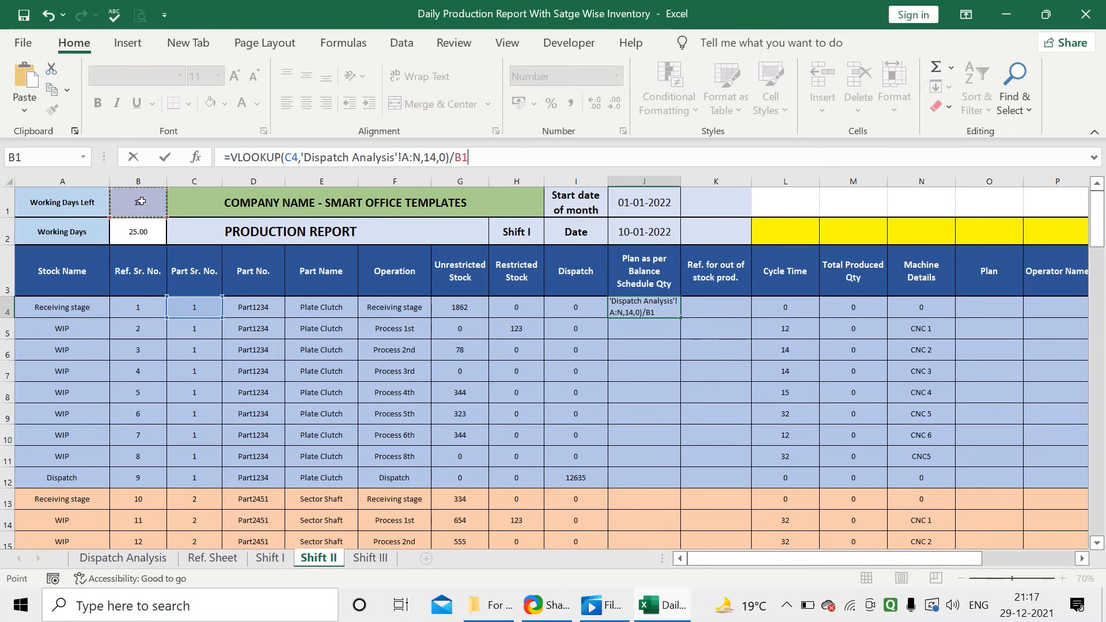
{"action": "key", "text": "F4"}
{"action": "key", "text": "ctrl+Return"}
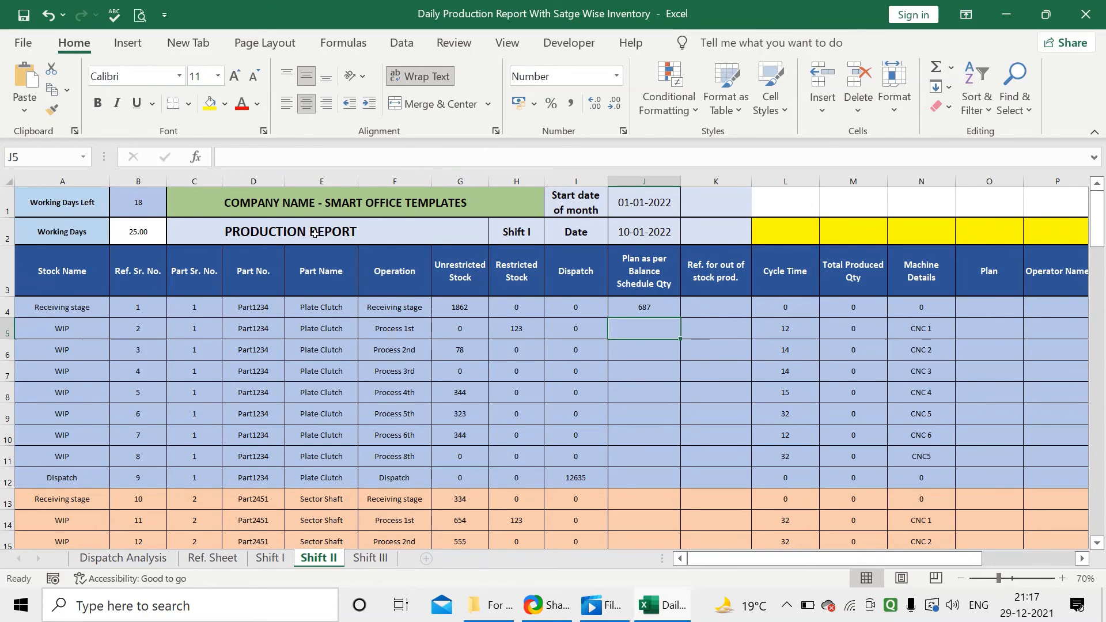
Step: Subtract the Unrestricted Stock in G4 from the J4 plan formula on Shift II
{"action": "left_click", "coordinate": [492, 161]}
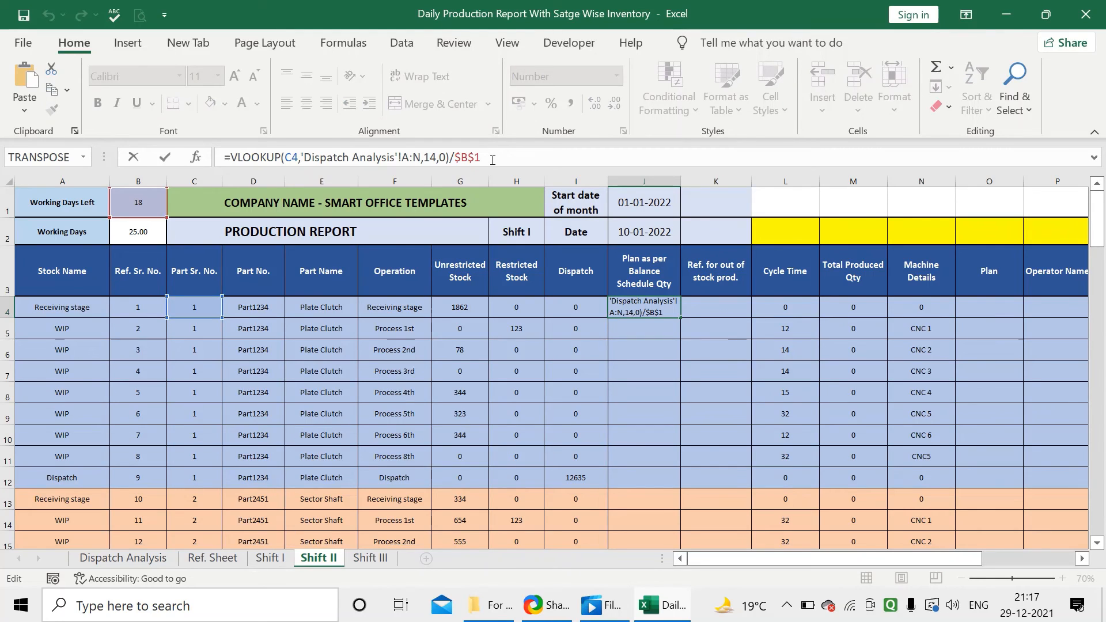
{"action": "type", "text": "-"}
{"action": "left_click", "coordinate": [451, 309]}
{"action": "key", "text": "Return"}
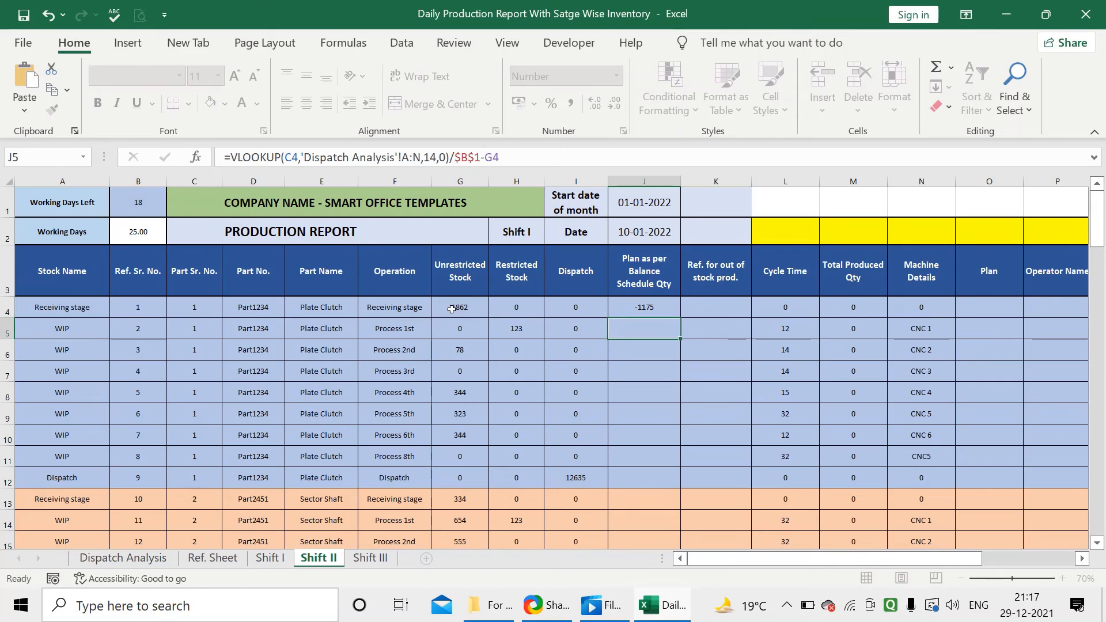
Step: Wrap the Shift II J4 formula in an IF that tests whether the plan is <0 and returns 0 when true
{"action": "left_click", "coordinate": [658, 303]}
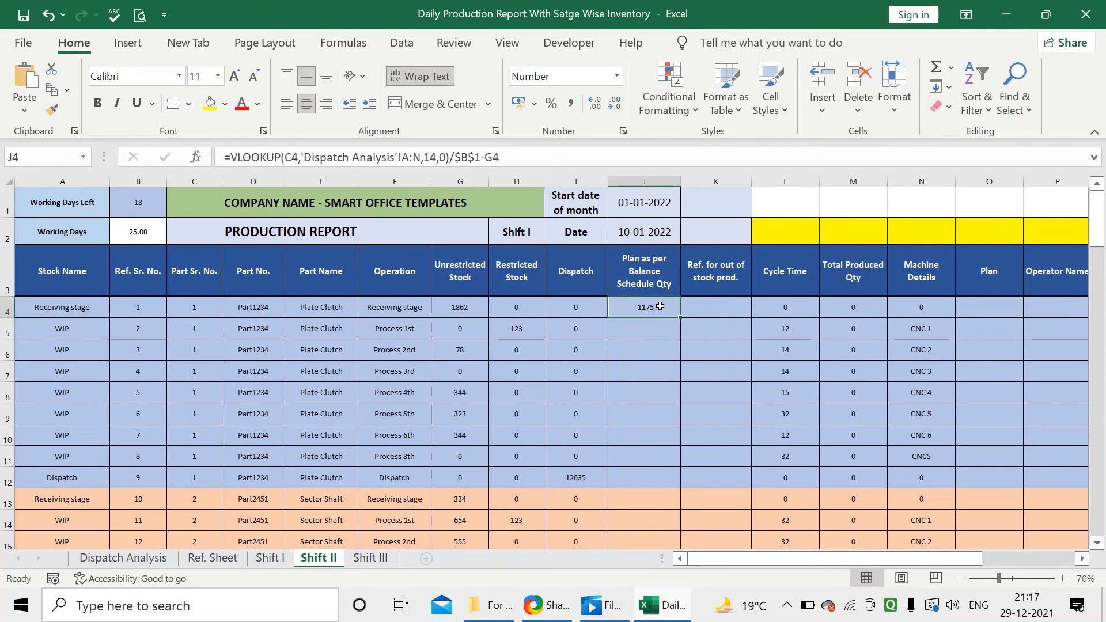
{"action": "left_click", "coordinate": [232, 157]}
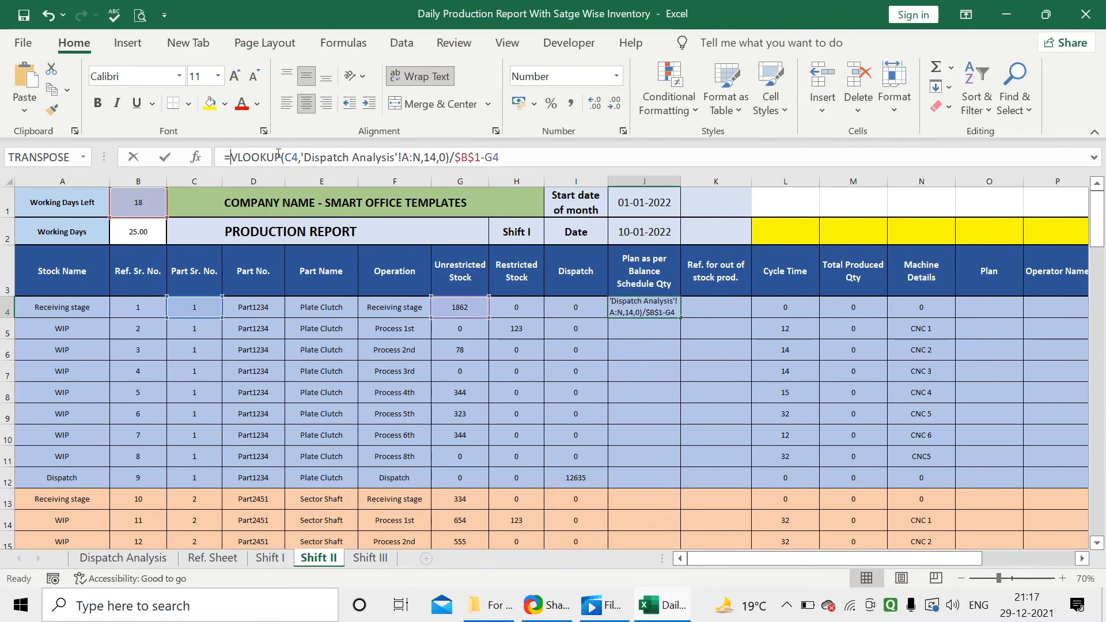
{"action": "type", "text": "if"}
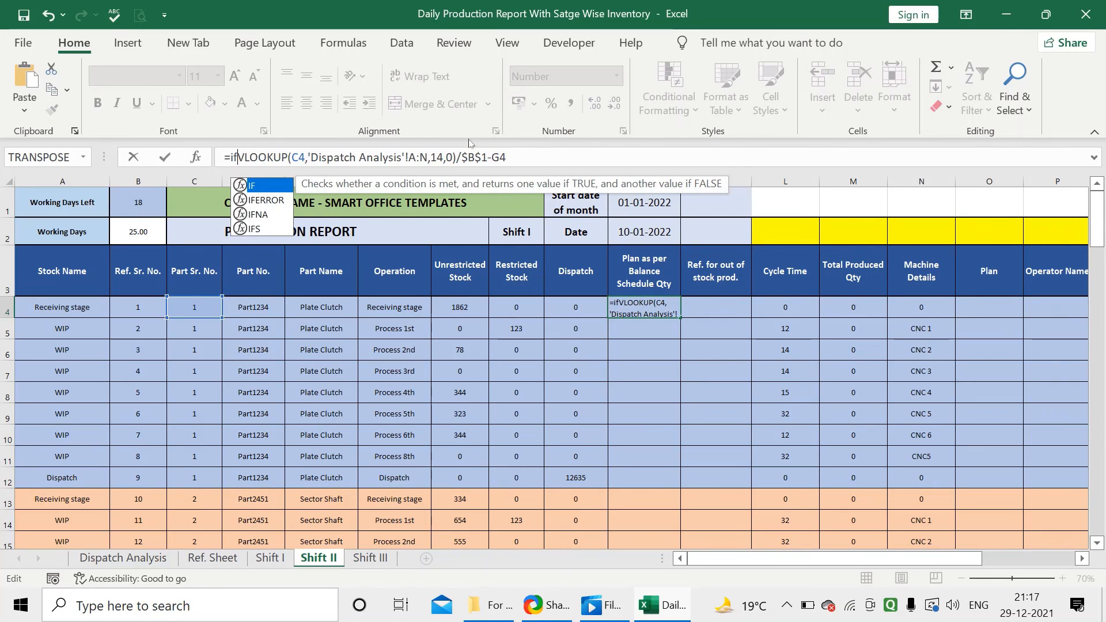
{"action": "key", "text": "Tab"}
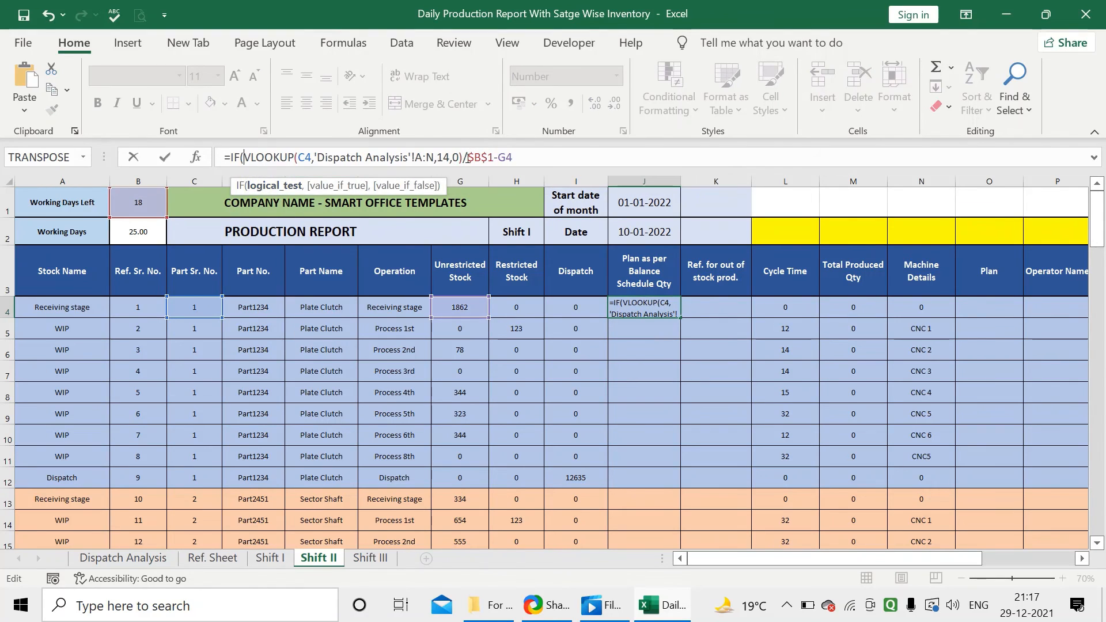
{"action": "left_click", "coordinate": [535, 154]}
{"action": "type", "text": "<"}
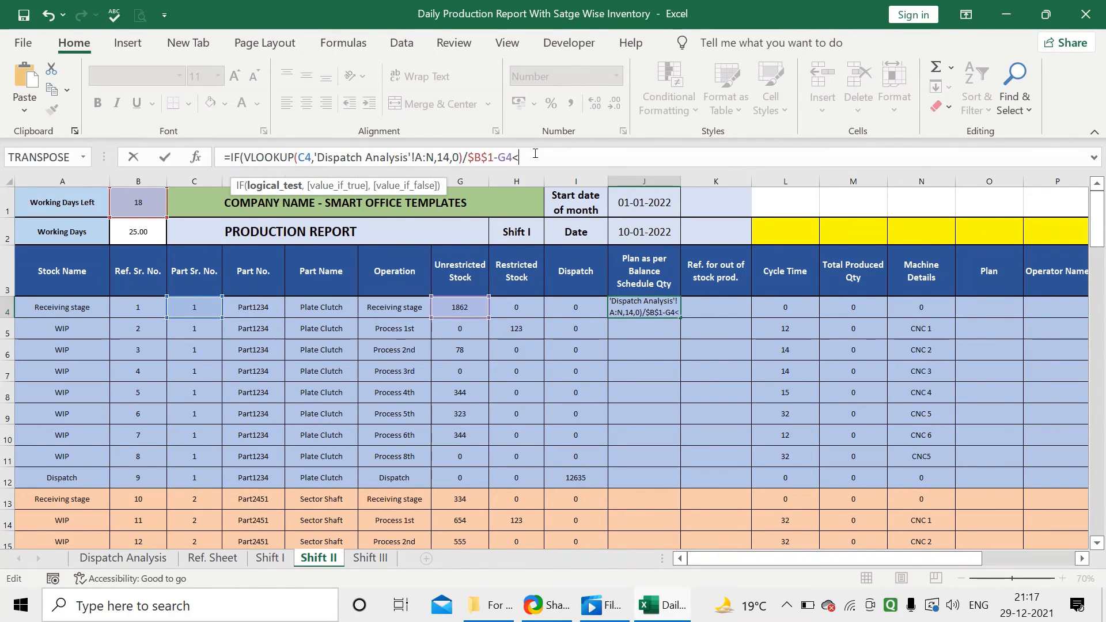
{"action": "type", "text": "0,0"}
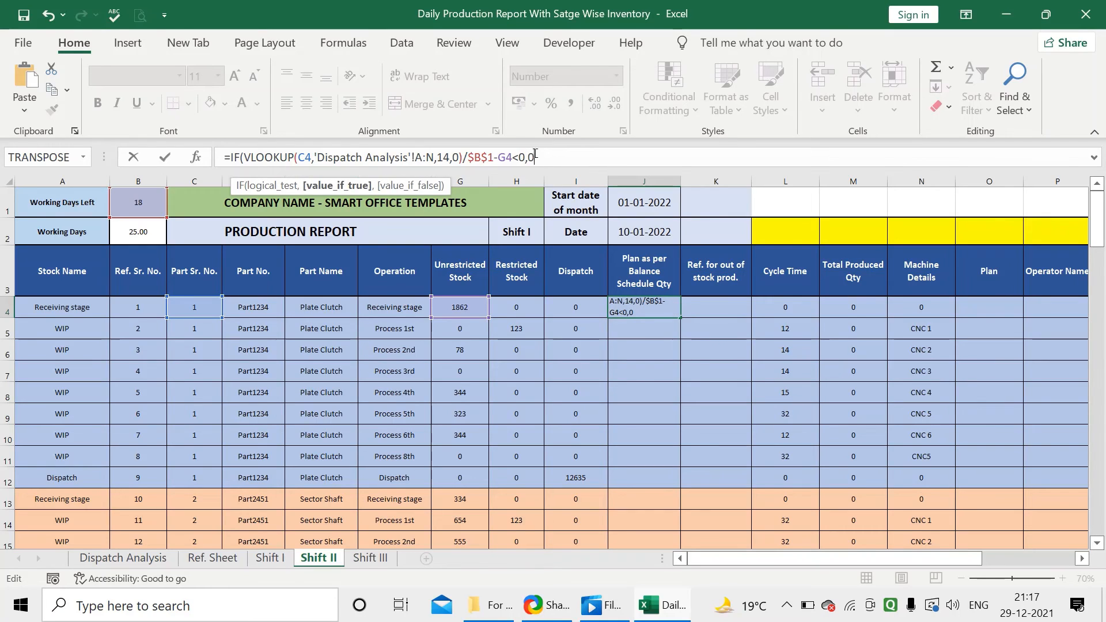
{"action": "type", "text": ","}
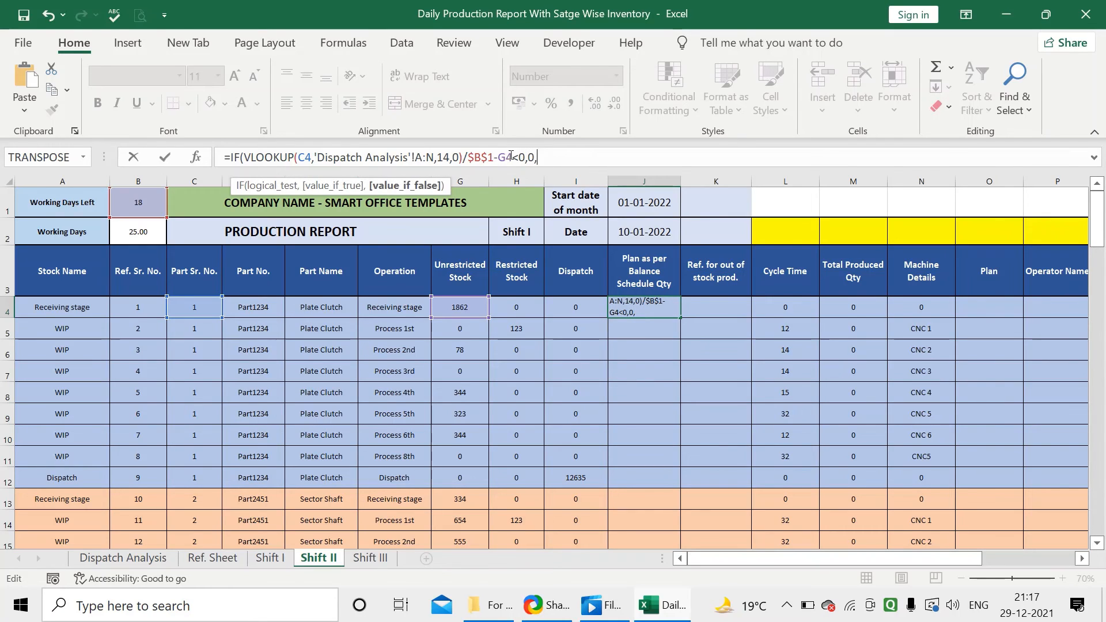
Step: Reuse the VLOOKUP/$B$1-G4 expression as J4's value if false, and fill the formula down the Plan as per Balance Schedule Qty column
{"action": "left_click_drag", "start_coordinate": [513, 156], "coordinate": [244, 157]}
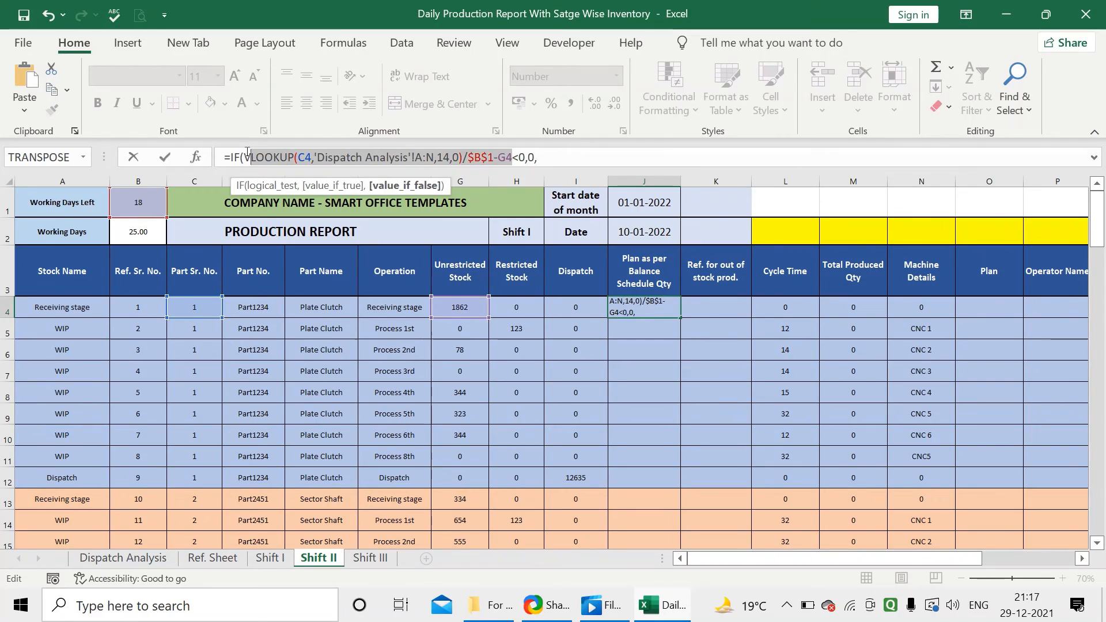
{"action": "left_click", "coordinate": [551, 152]}
{"action": "key", "text": "ctrl+v"}
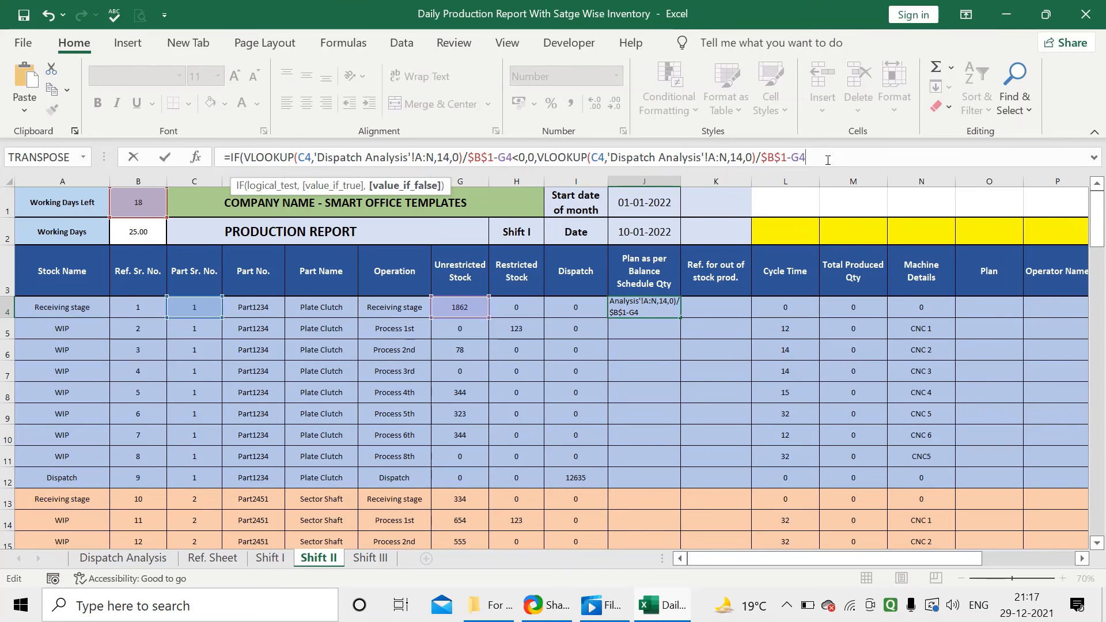
{"action": "key", "text": "Return"}
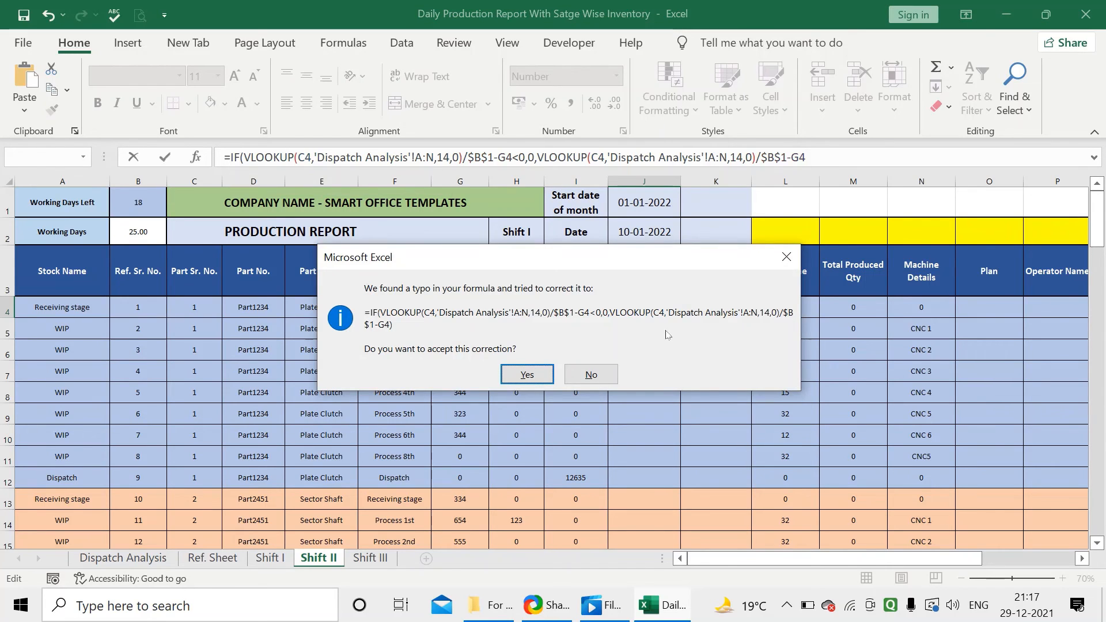
{"action": "left_click", "coordinate": [527, 375]}
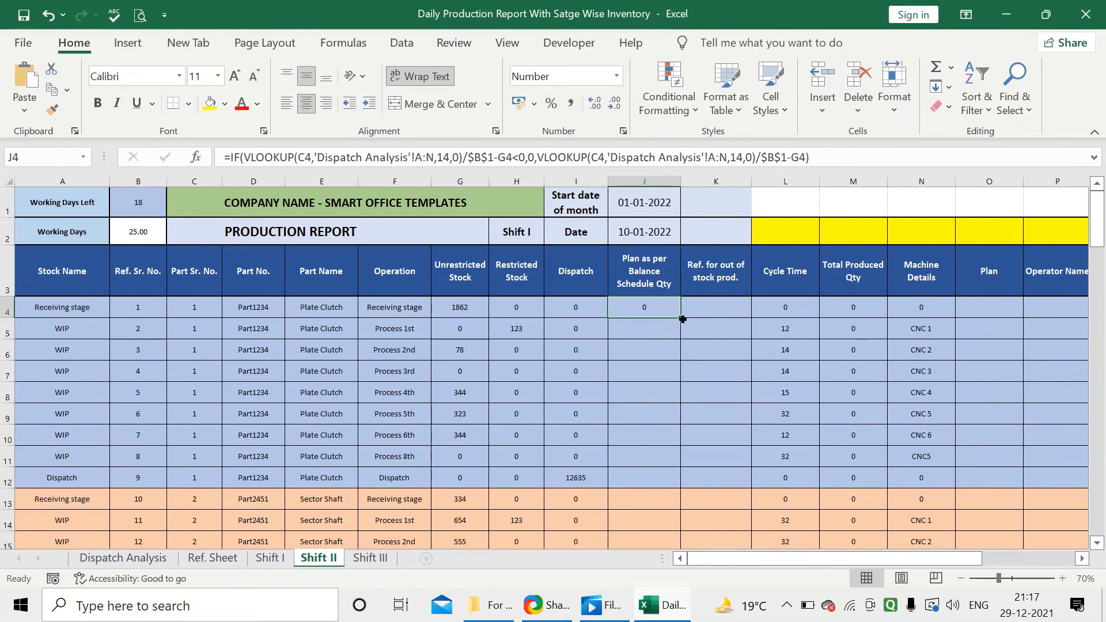
{"action": "double_click", "coordinate": [682, 318]}
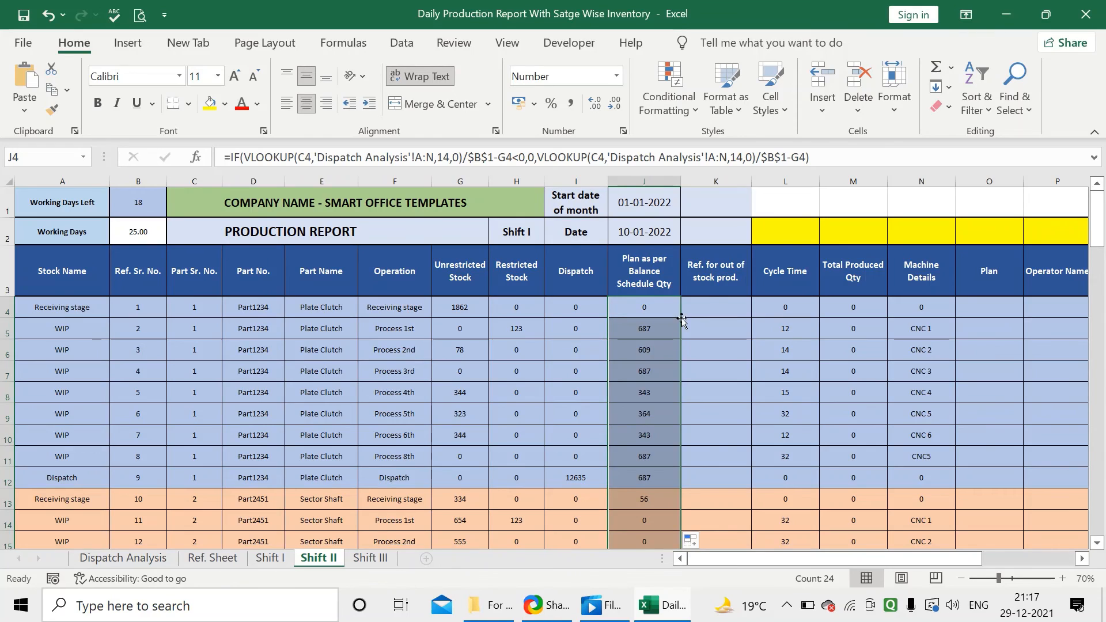
{"action": "left_click", "coordinate": [715, 305]}
Step: On the Shift III sheet, start a VLOOKUP in cell J4 with the Part Sr. No. in C4 as the lookup value
{"action": "left_click", "coordinate": [370, 557]}
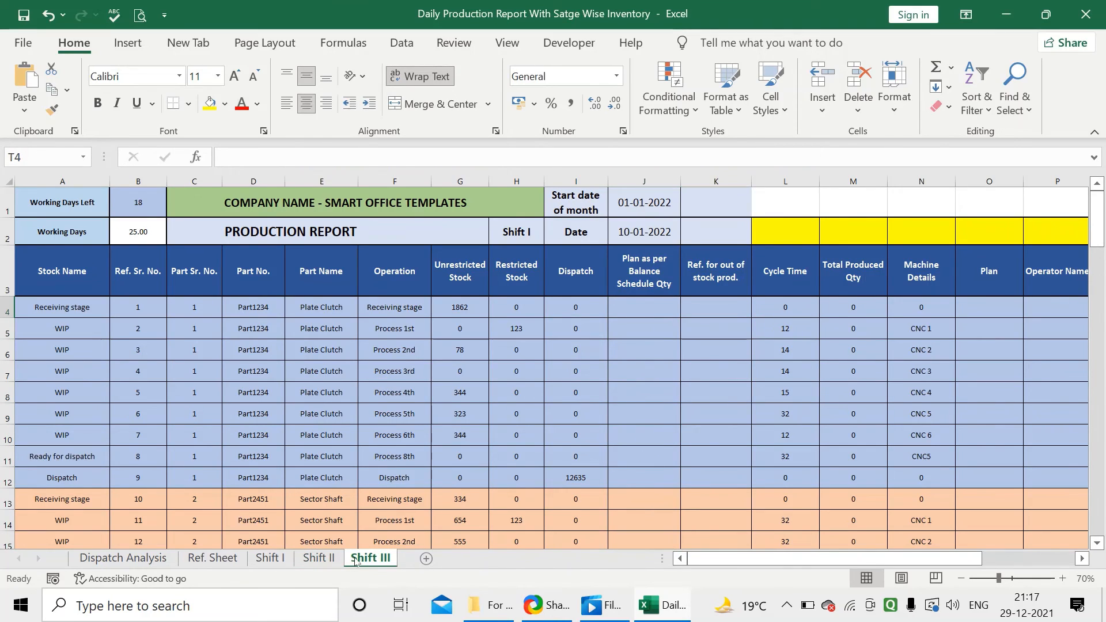
{"action": "left_click", "coordinate": [650, 309]}
{"action": "type", "text": "=vl"}
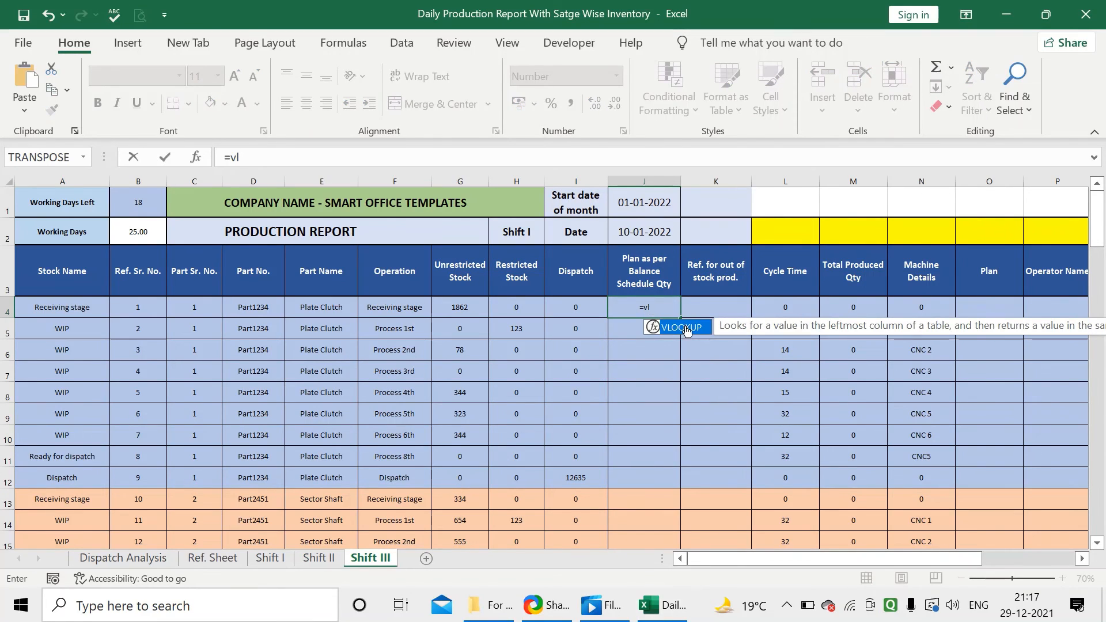
{"action": "double_click", "coordinate": [682, 327]}
{"action": "left_click", "coordinate": [183, 310]}
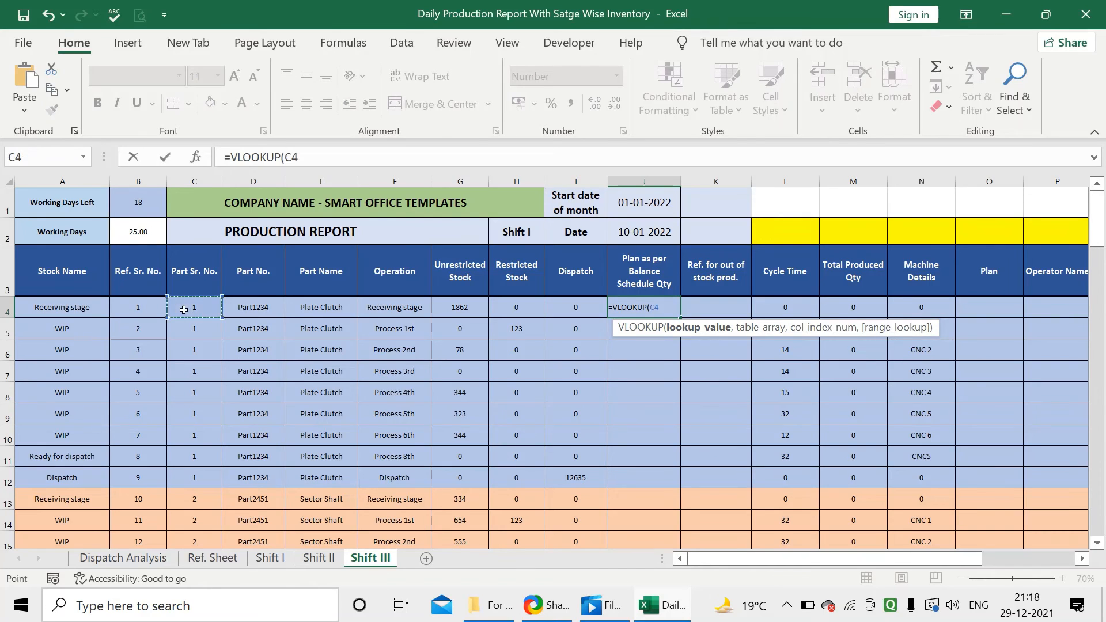
{"action": "type", "text": ","}
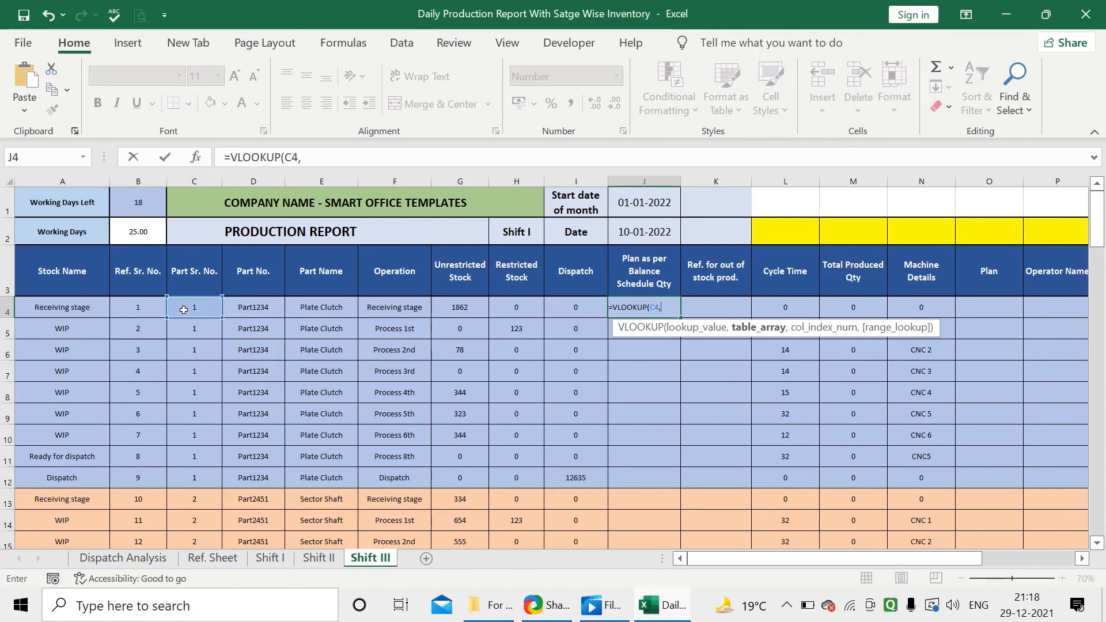
Step: Complete the Shift III J4 VLOOKUP with Dispatch Analysis columns A:N as table array, column index 14 and exact match 0
{"action": "left_click", "coordinate": [122, 557]}
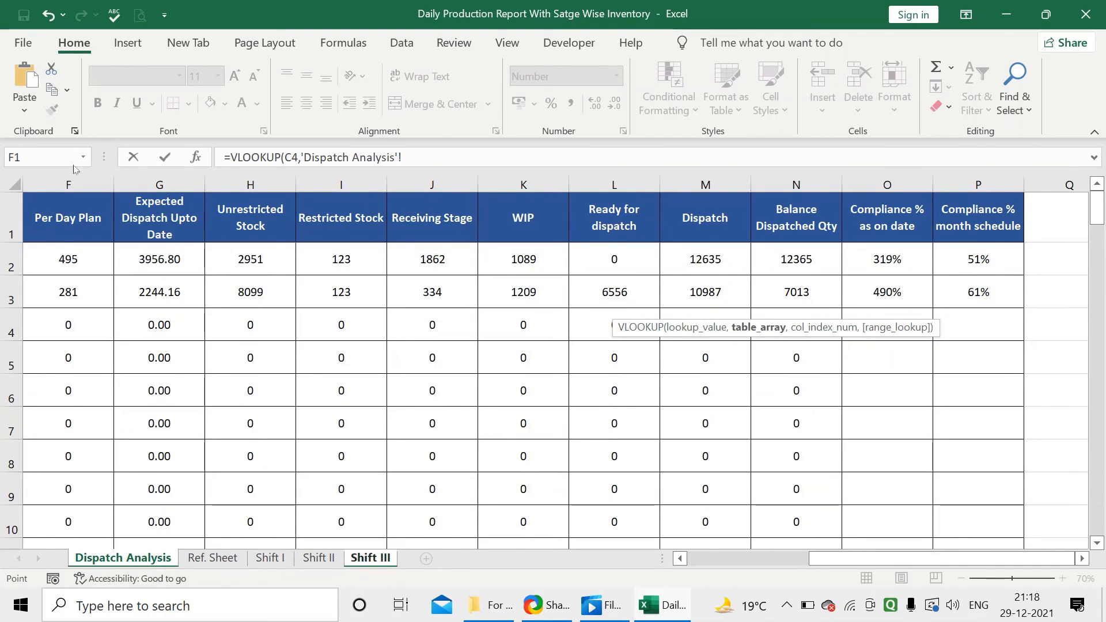
{"action": "left_click_drag", "start_coordinate": [812, 557], "coordinate": [679, 547]}
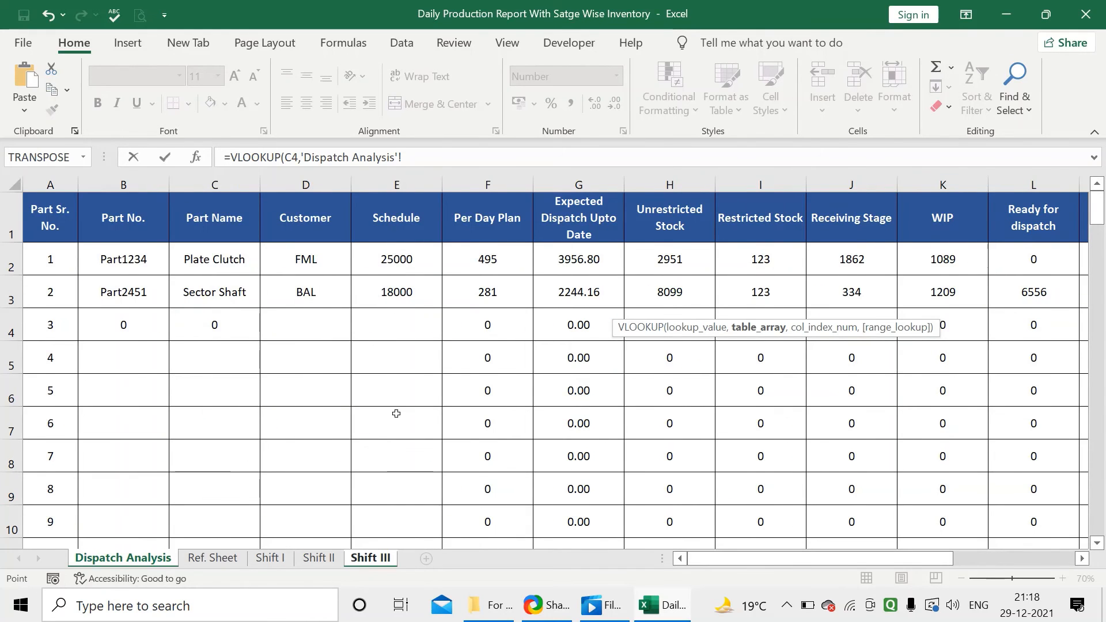
{"action": "left_click_drag", "start_coordinate": [50, 184], "coordinate": [714, 214]}
{"action": "type", "text": ",41"}
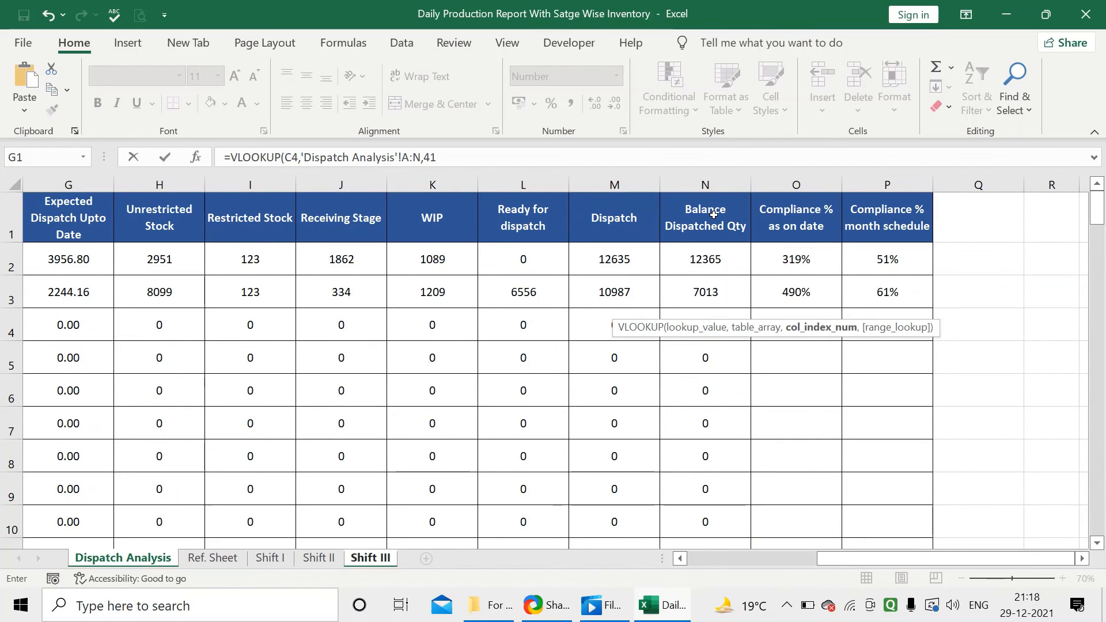
{"action": "key", "text": "BackSpace"}
{"action": "key", "text": "BackSpace"}
{"action": "type", "text": ","}
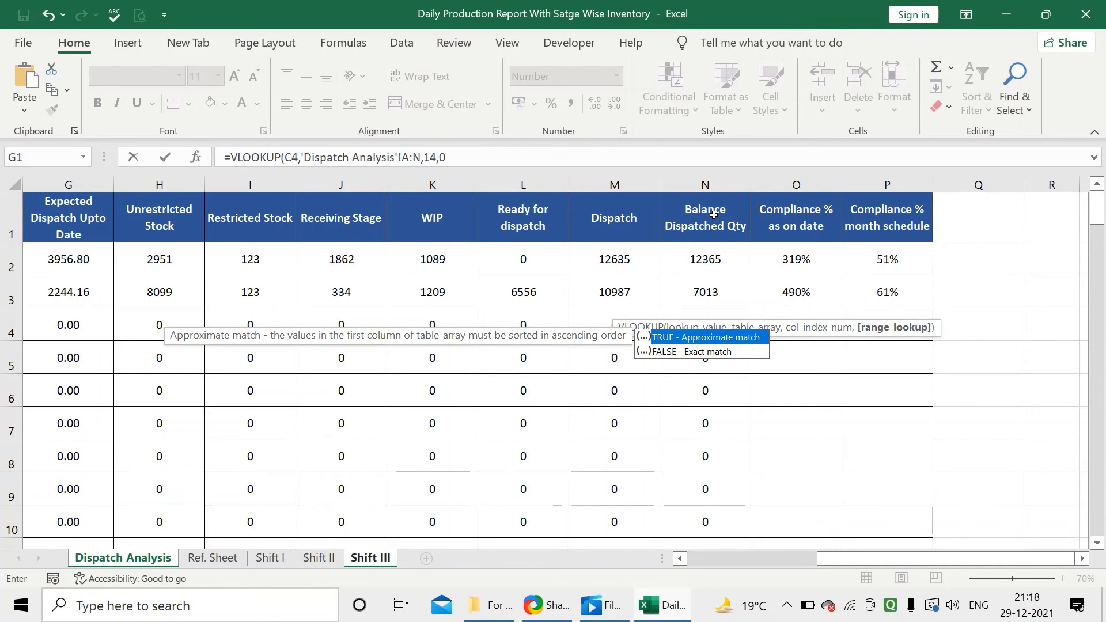
{"action": "type", "text": "0"}
{"action": "key", "text": "Return"}
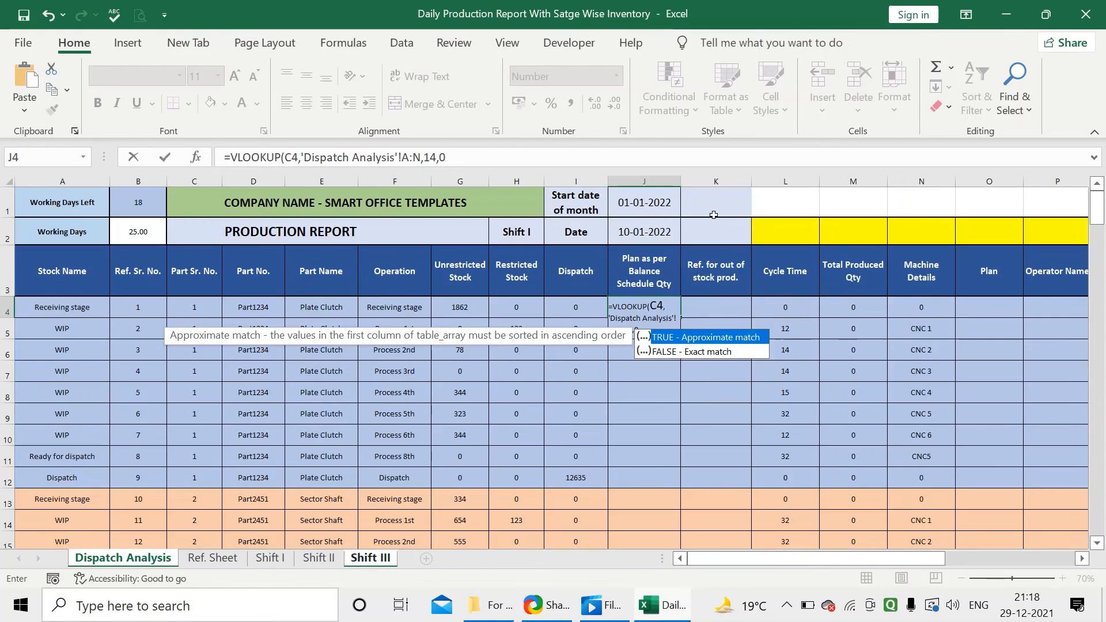
Step: Divide the VLOOKUP in Shift III cell J4 by the Working Days Left cell as the absolute reference $B$1
{"action": "left_click", "coordinate": [672, 303]}
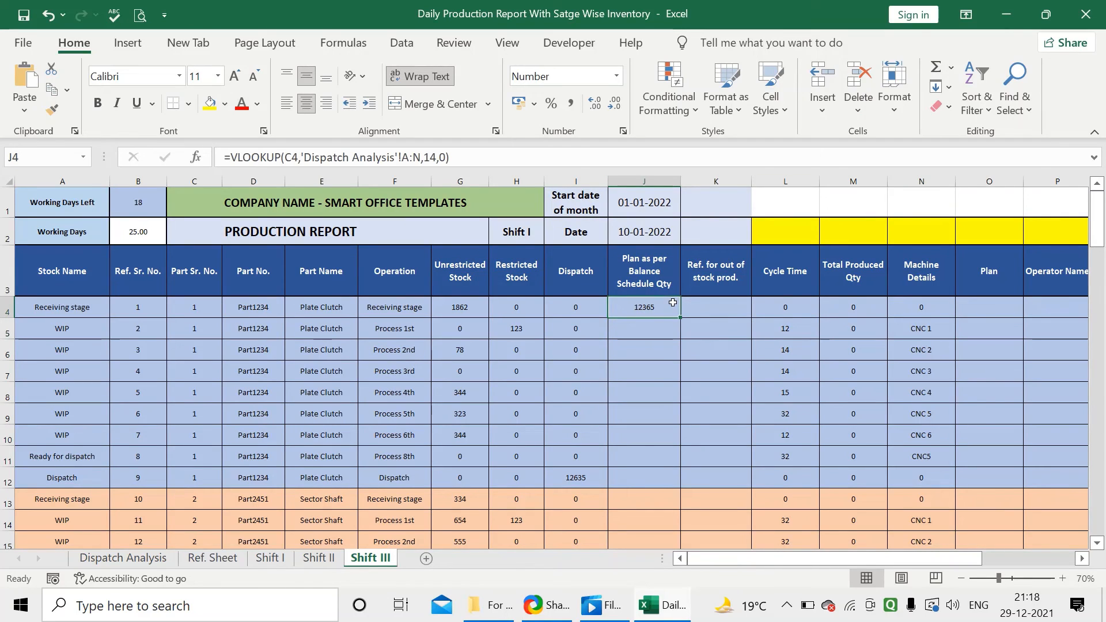
{"action": "left_click", "coordinate": [458, 158]}
{"action": "type", "text": "/"}
{"action": "left_click", "coordinate": [141, 199]}
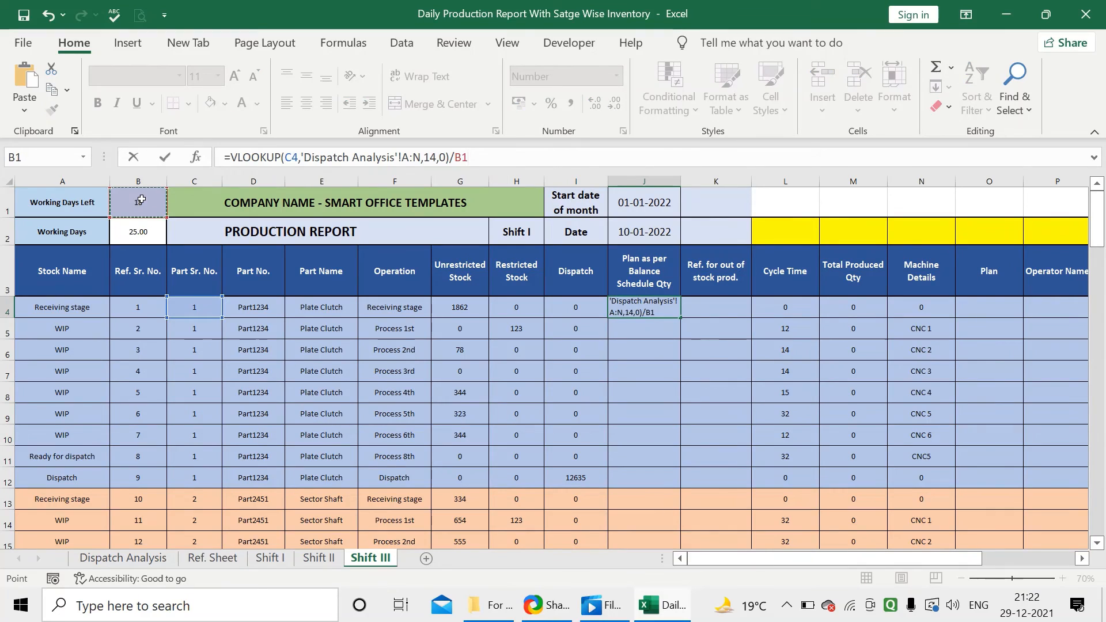
{"action": "key", "text": "F4"}
{"action": "key", "text": "Return"}
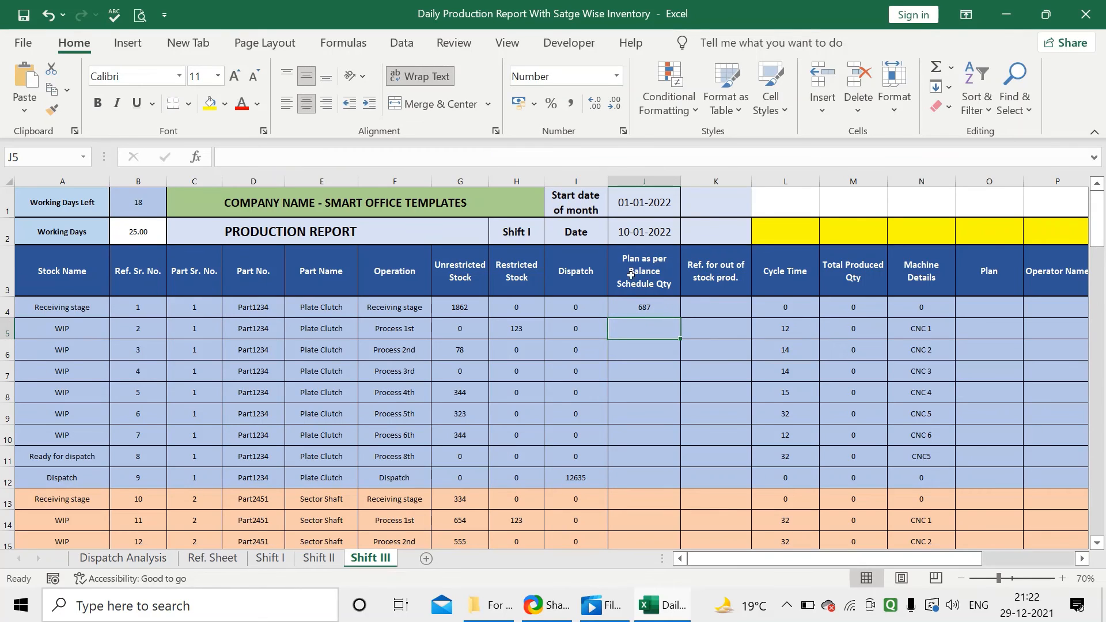
Step: Subtract the Unrestricted Stock in G4 from the J4 plan formula on Shift III
{"action": "left_click", "coordinate": [645, 302]}
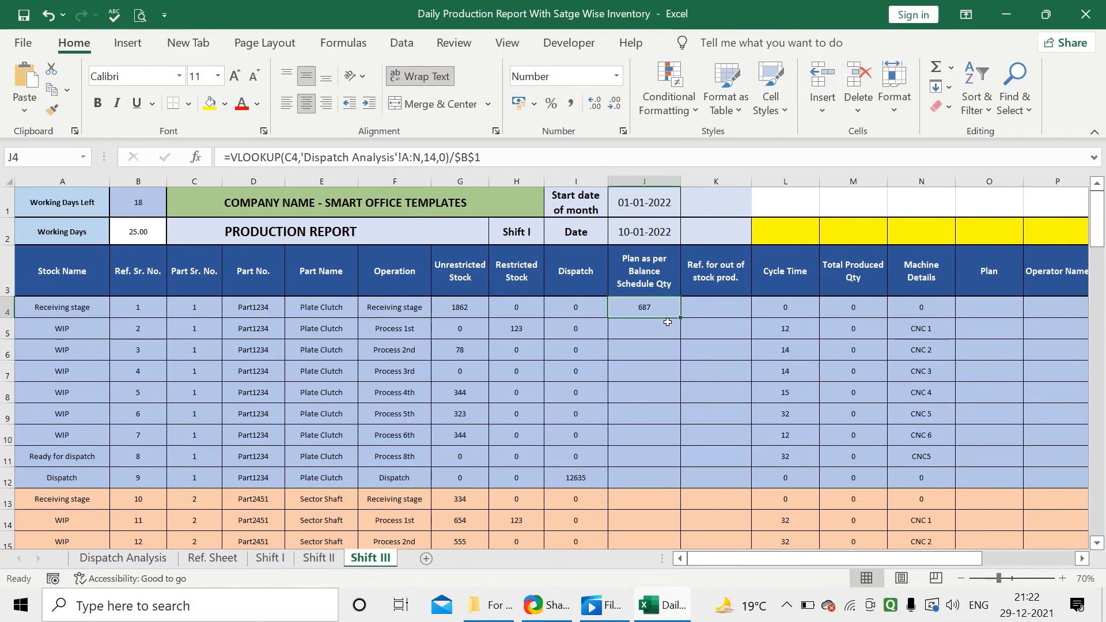
{"action": "left_click", "coordinate": [519, 156]}
{"action": "type", "text": "-"}
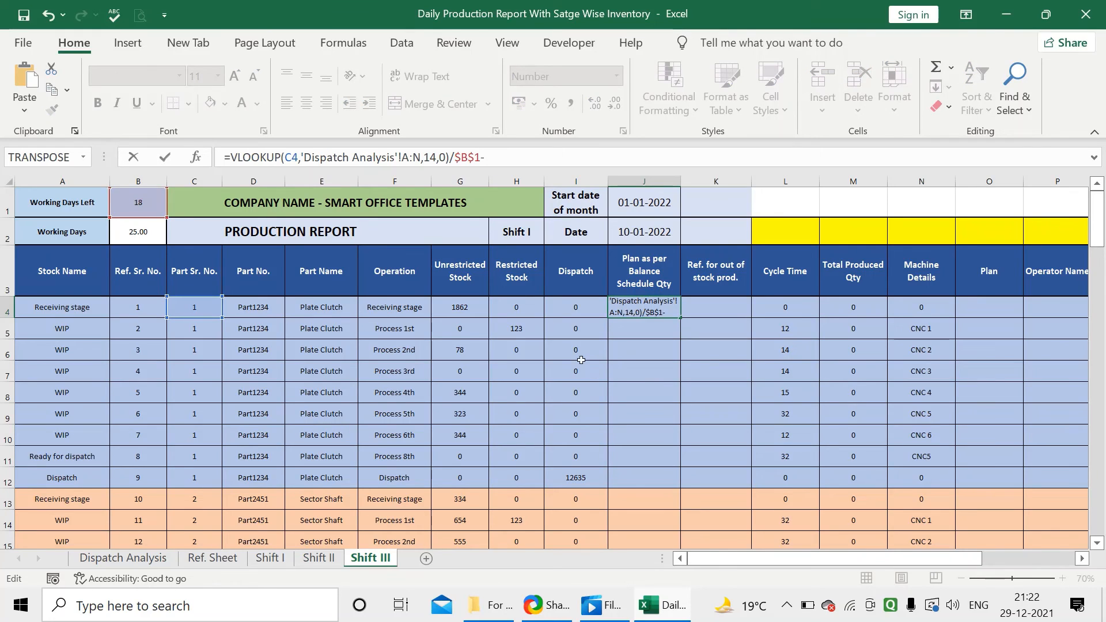
{"action": "left_click", "coordinate": [454, 307]}
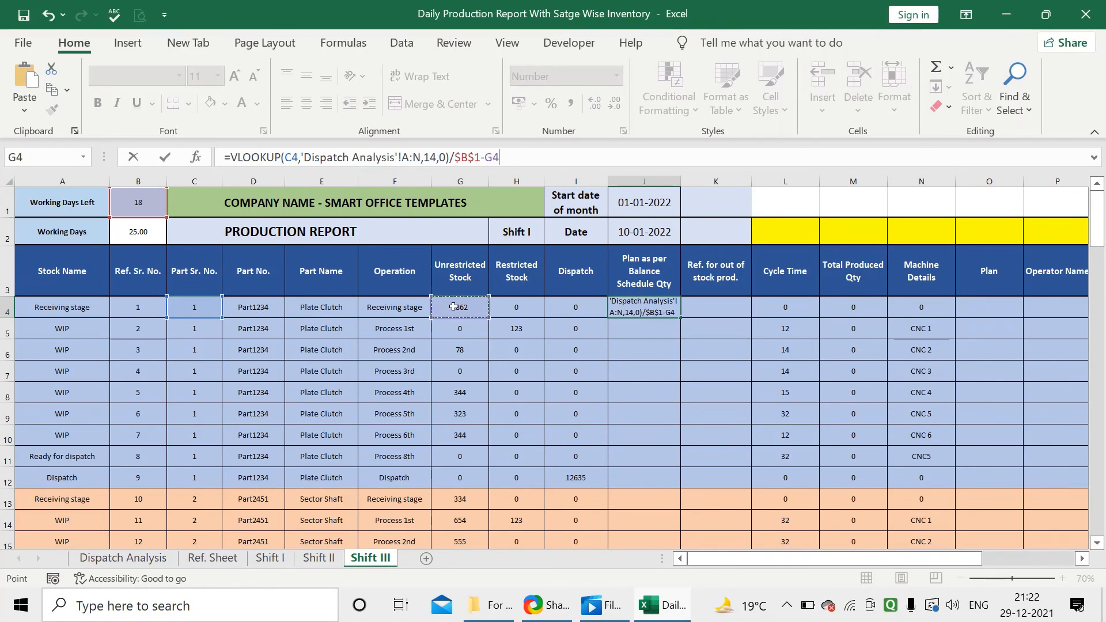
{"action": "key", "text": "Return"}
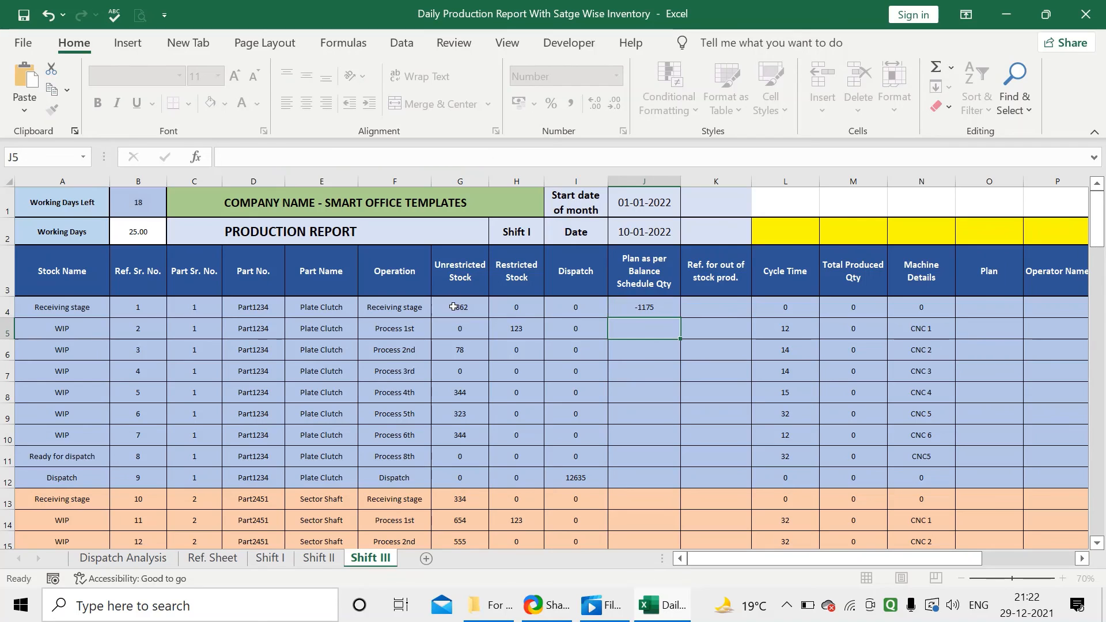
Step: Wrap the Shift III J4 formula in an IF that tests whether the plan is <0 and returns 0 when true
{"action": "left_click", "coordinate": [638, 314]}
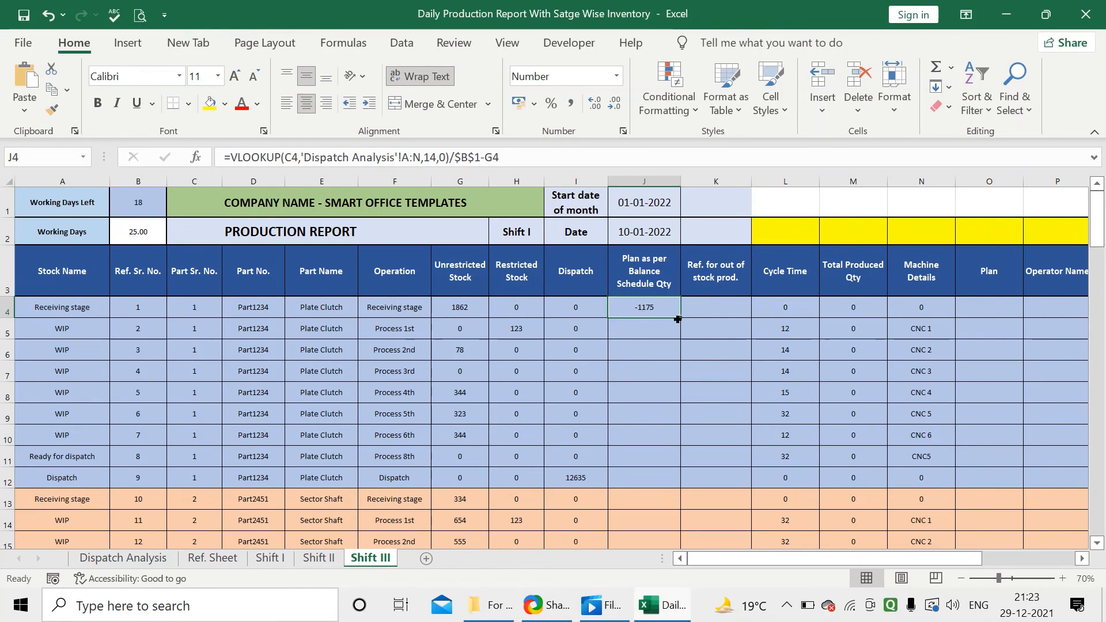
{"action": "left_click", "coordinate": [474, 303]}
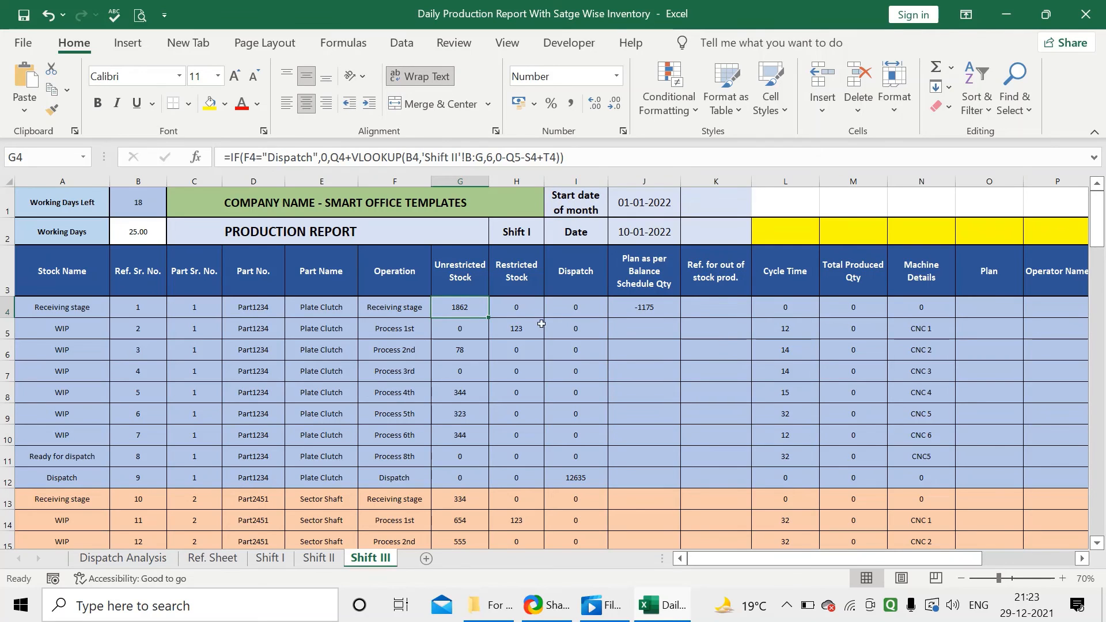
{"action": "left_click", "coordinate": [646, 306]}
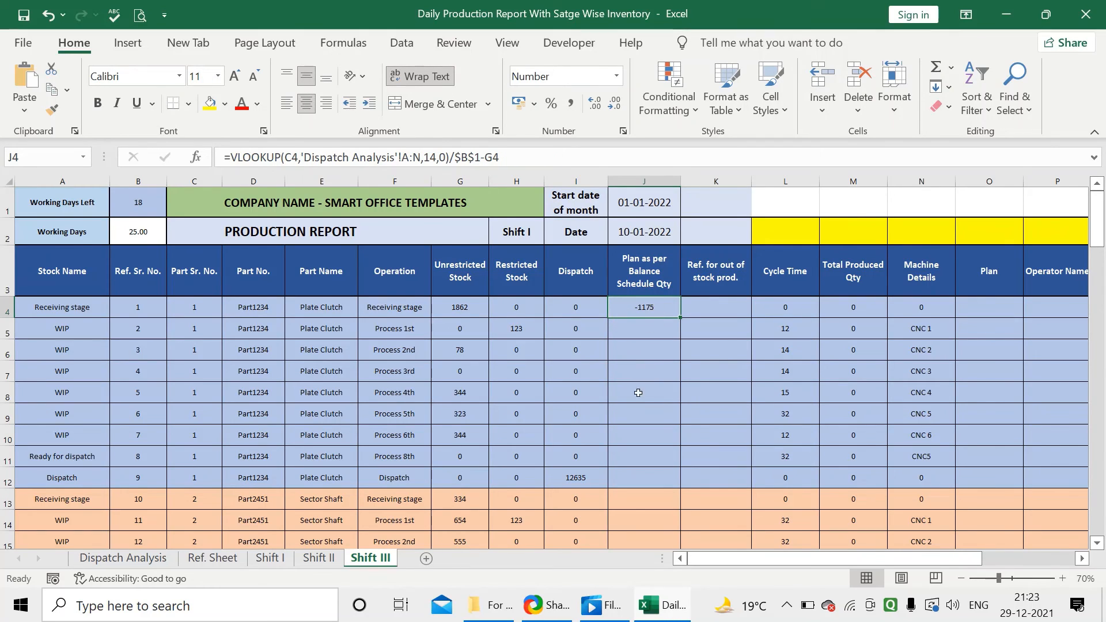
{"action": "left_click", "coordinate": [395, 154]}
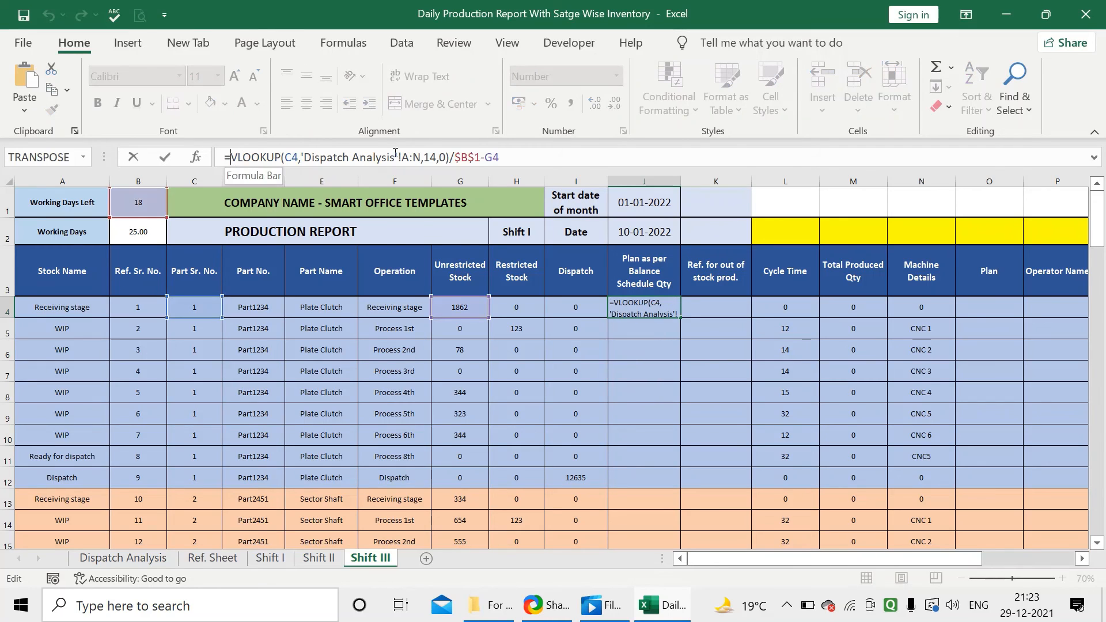
{"action": "left_click", "coordinate": [229, 157]}
{"action": "type", "text": "if"}
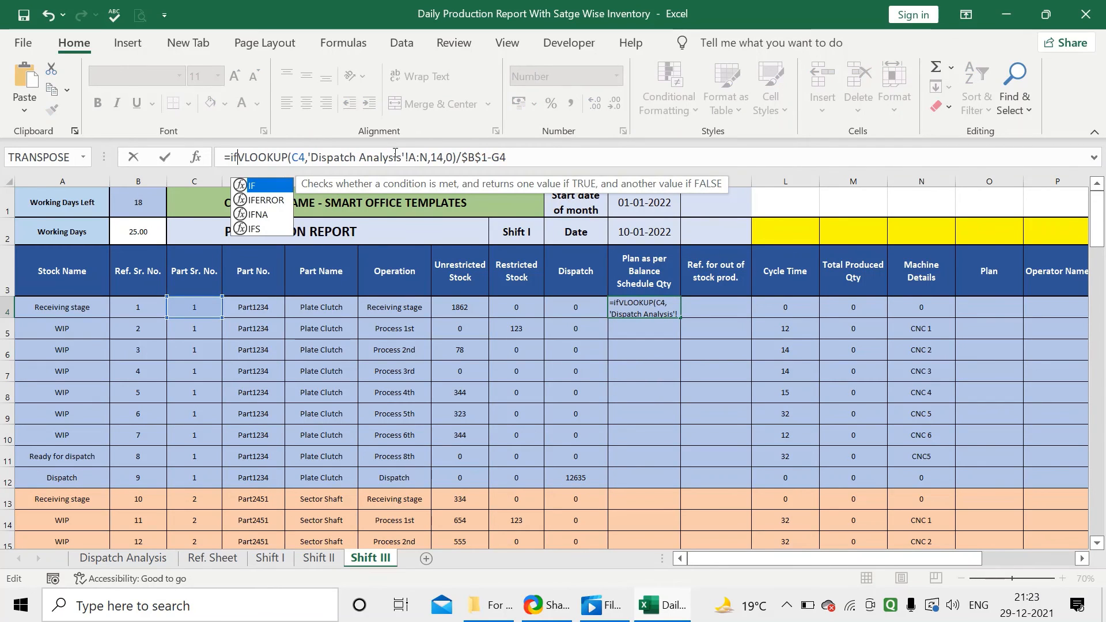
{"action": "double_click", "coordinate": [259, 186]}
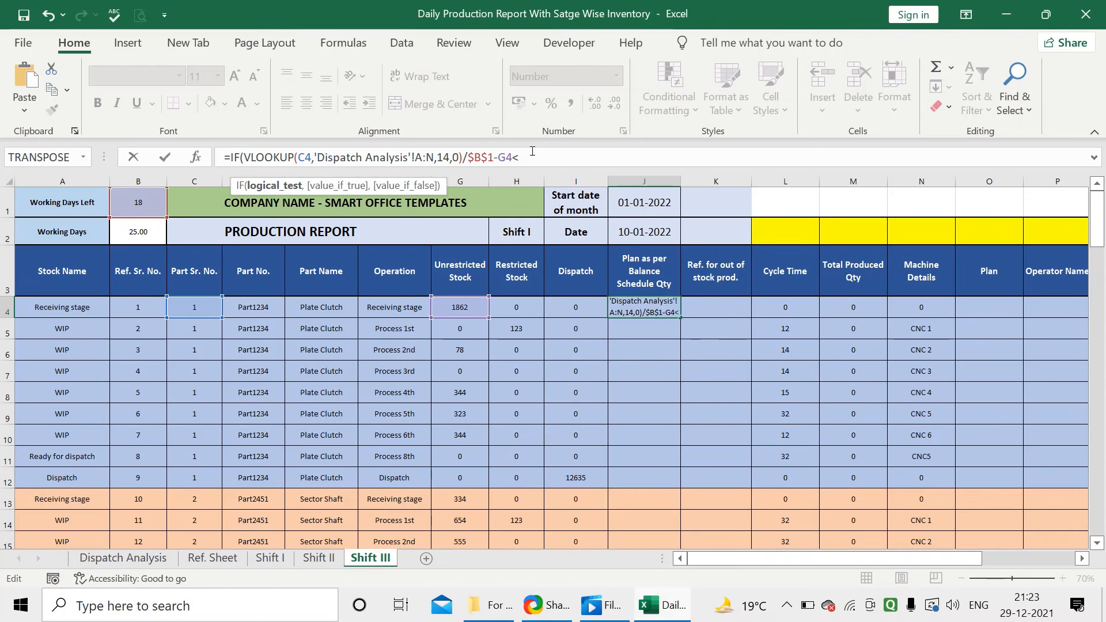
{"action": "type", "text": "0,0"}
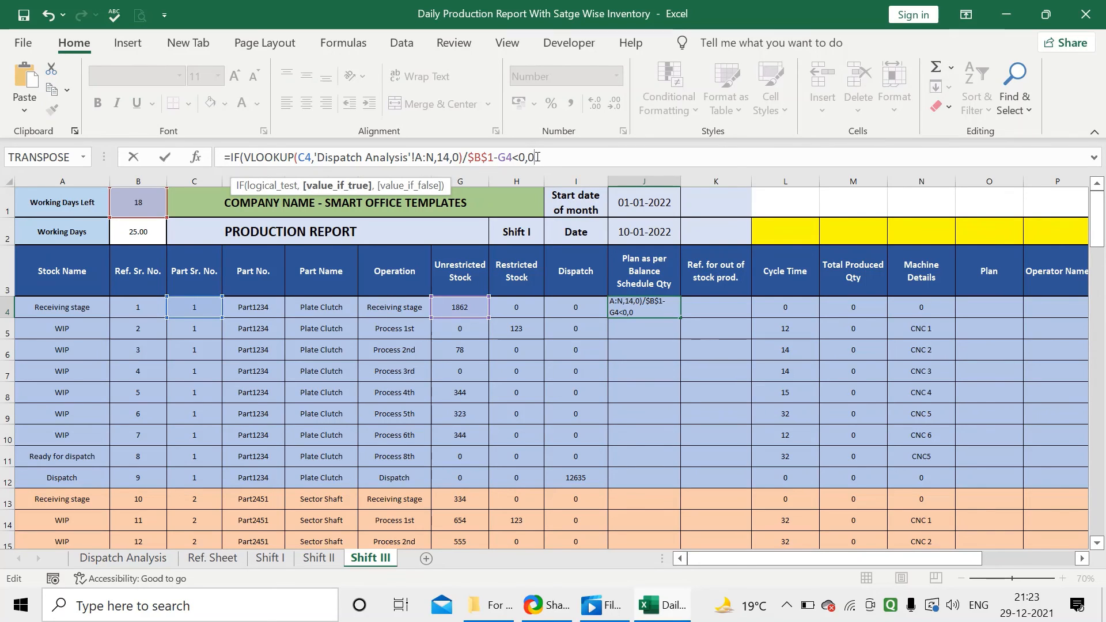
{"action": "type", "text": ","}
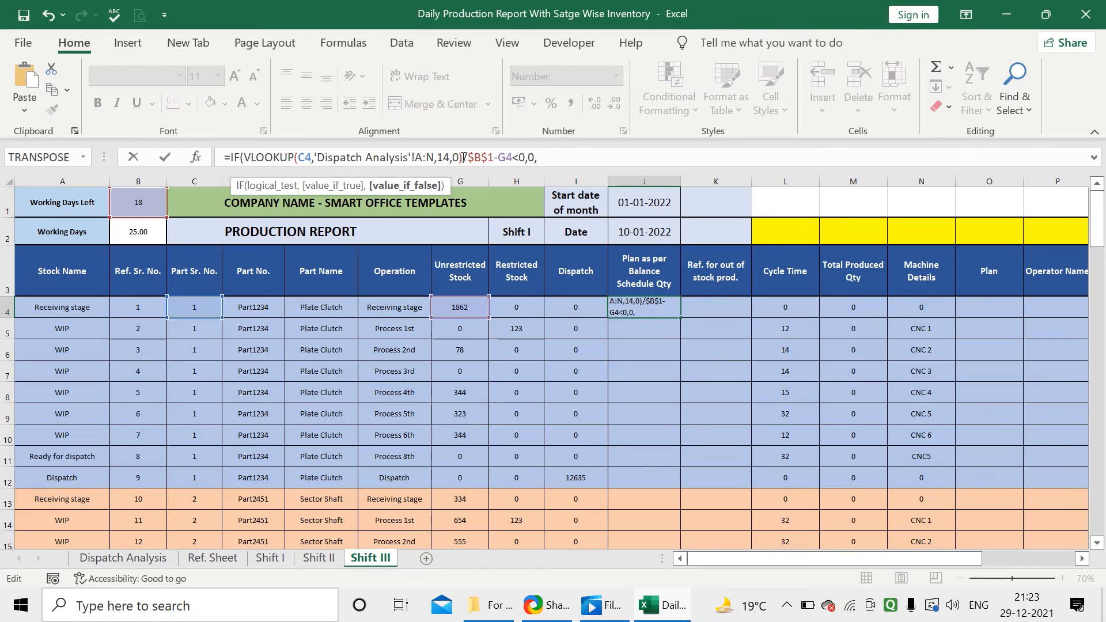
Step: Reuse the VLOOKUP/$B$1-G4 expression as the value if false in Shift III J4, and fill the formula down the Plan as per Balance Schedule Qty column
{"action": "mouse_move", "coordinate": [415, 157]}
{"action": "left_mouse_down"}
{"action": "mouse_move", "coordinate": [487, 158]}
{"action": "mouse_move", "coordinate": [411, 157]}
{"action": "left_mouse_up"}
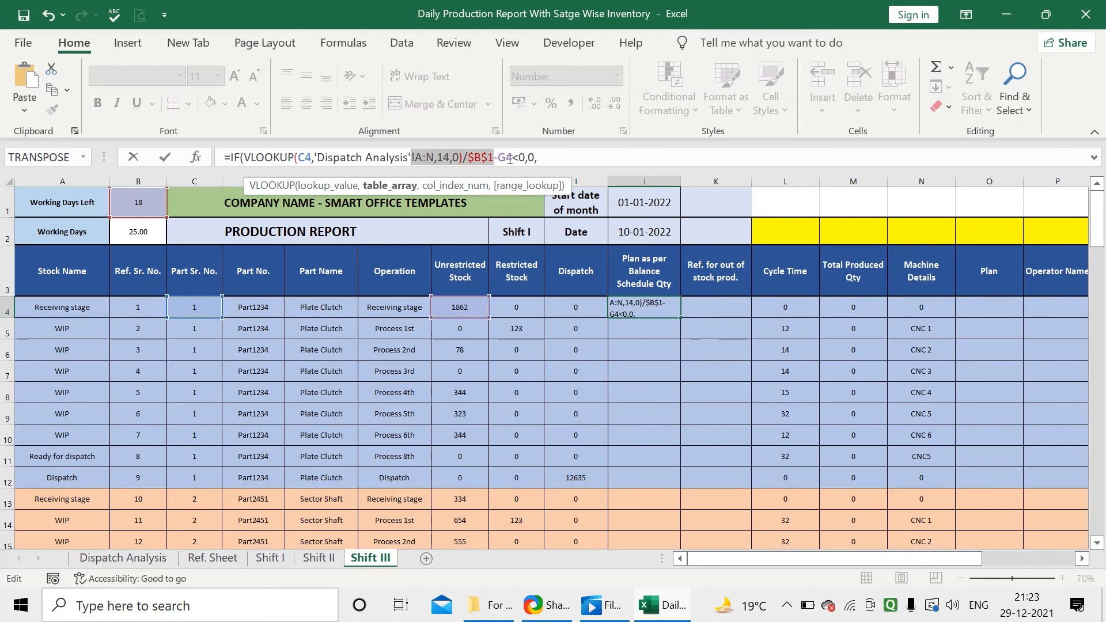
{"action": "left_click_drag", "start_coordinate": [512, 158], "coordinate": [244, 157]}
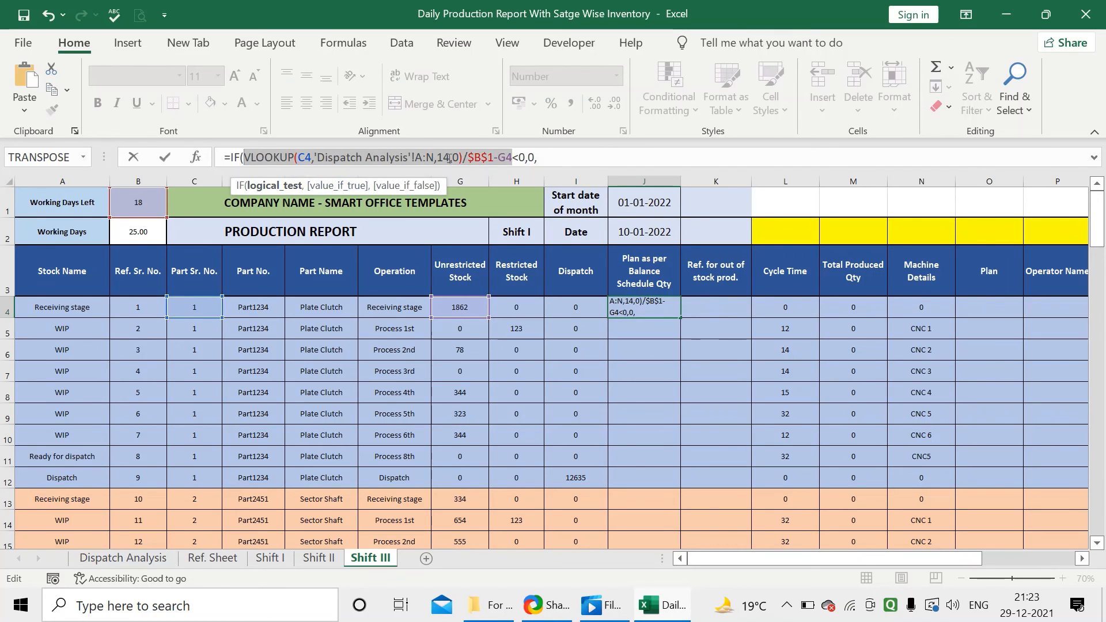
{"action": "key", "text": "ctrl+c"}
{"action": "left_click", "coordinate": [538, 158]}
{"action": "key", "text": "ctrl+v"}
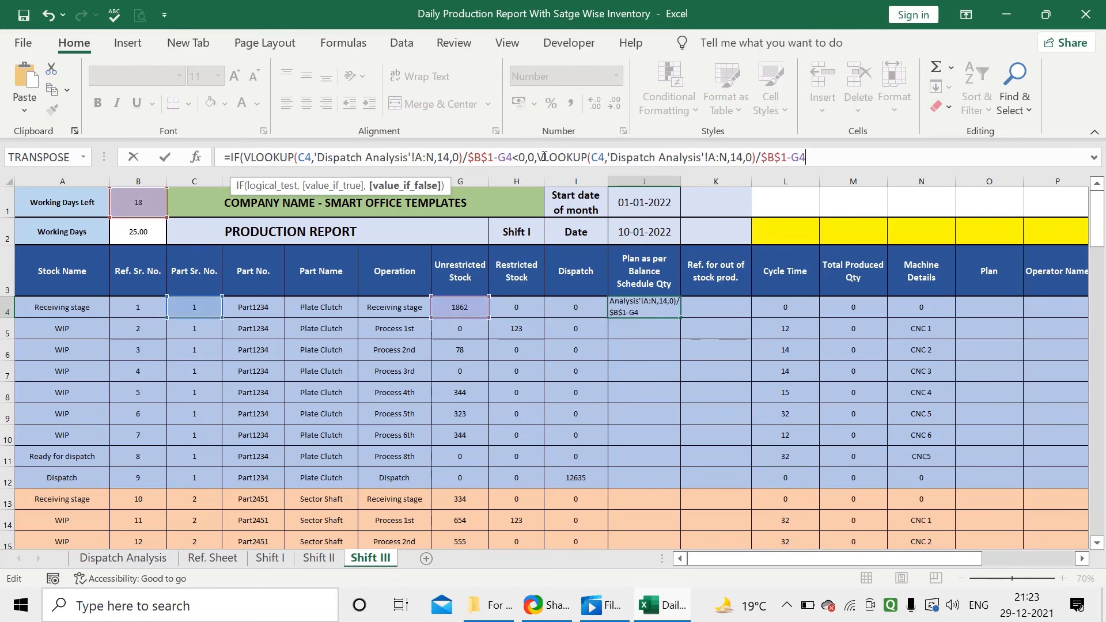
{"action": "key", "text": "Return"}
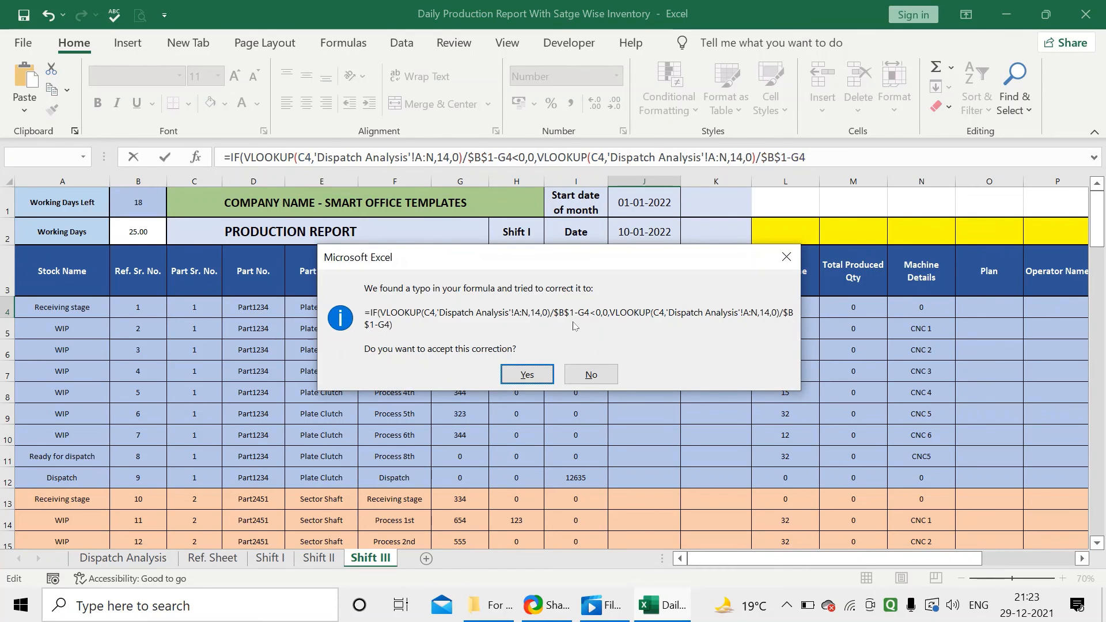
{"action": "left_click", "coordinate": [527, 374]}
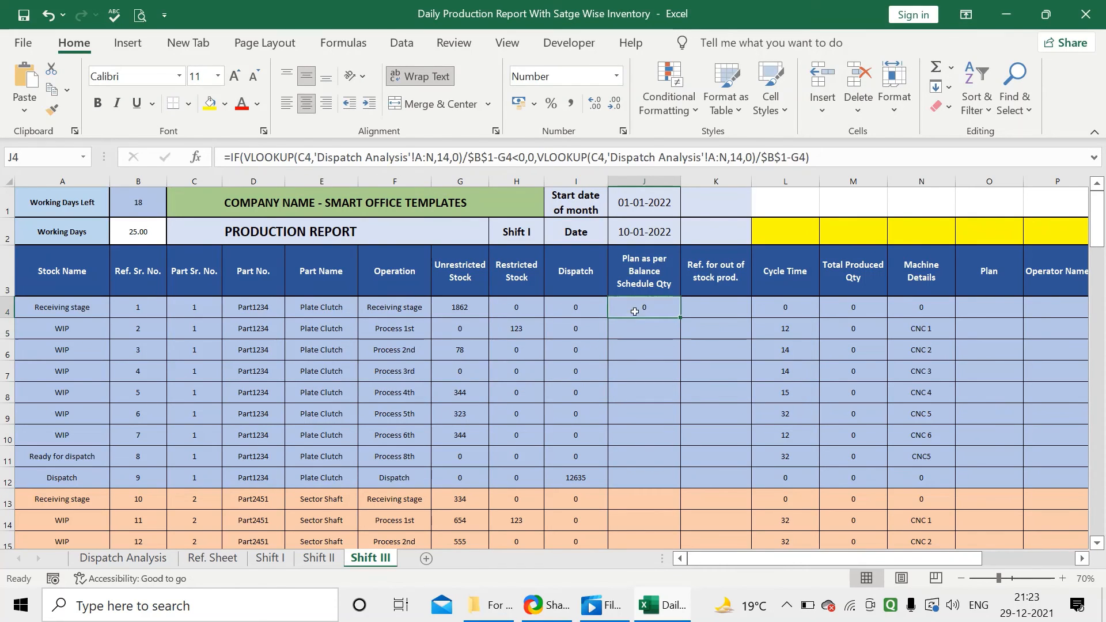
{"action": "double_click", "coordinate": [675, 321]}
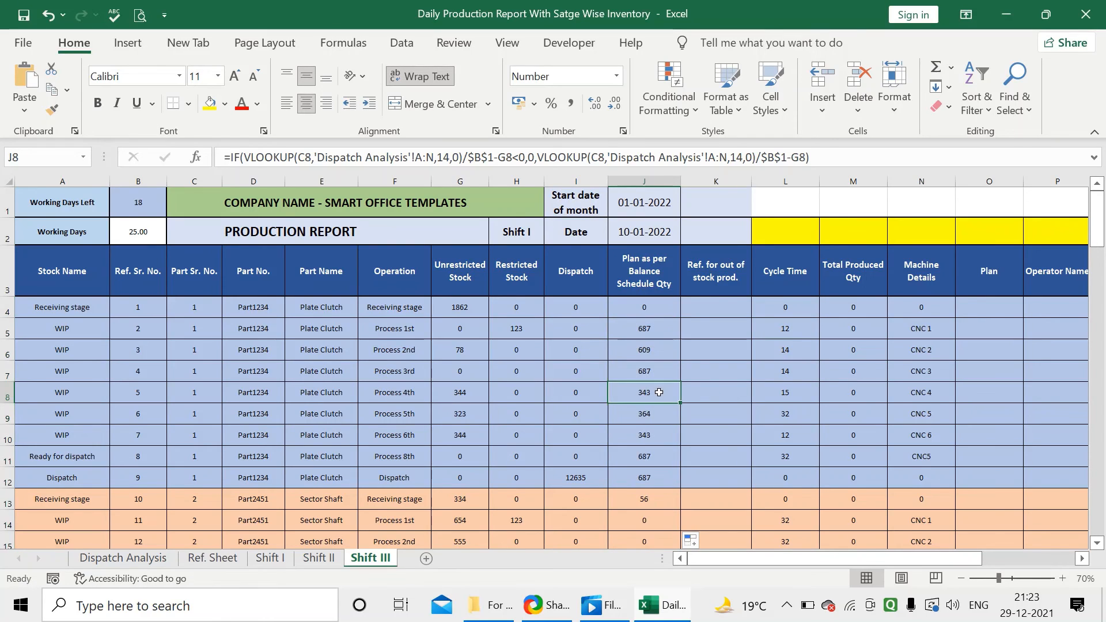
Step: On the Shift I sheet, examine the Ref. for out of stock prod. column and the produced quantity columns it relates to
{"action": "left_click", "coordinate": [269, 557]}
{"action": "left_click", "coordinate": [718, 289]}
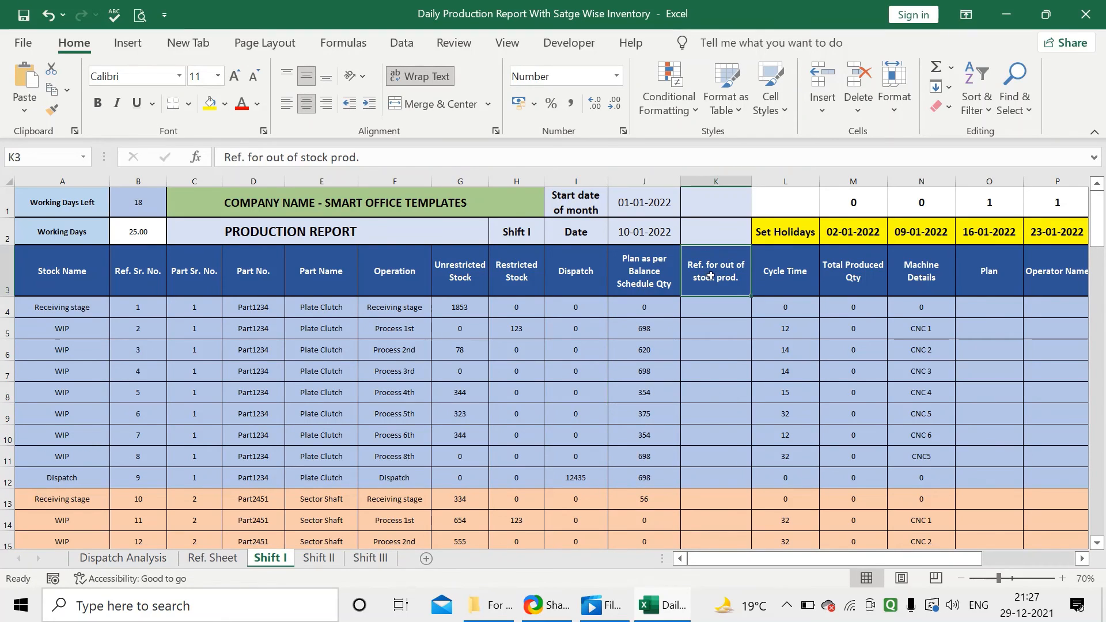
{"action": "left_click", "coordinate": [723, 310]}
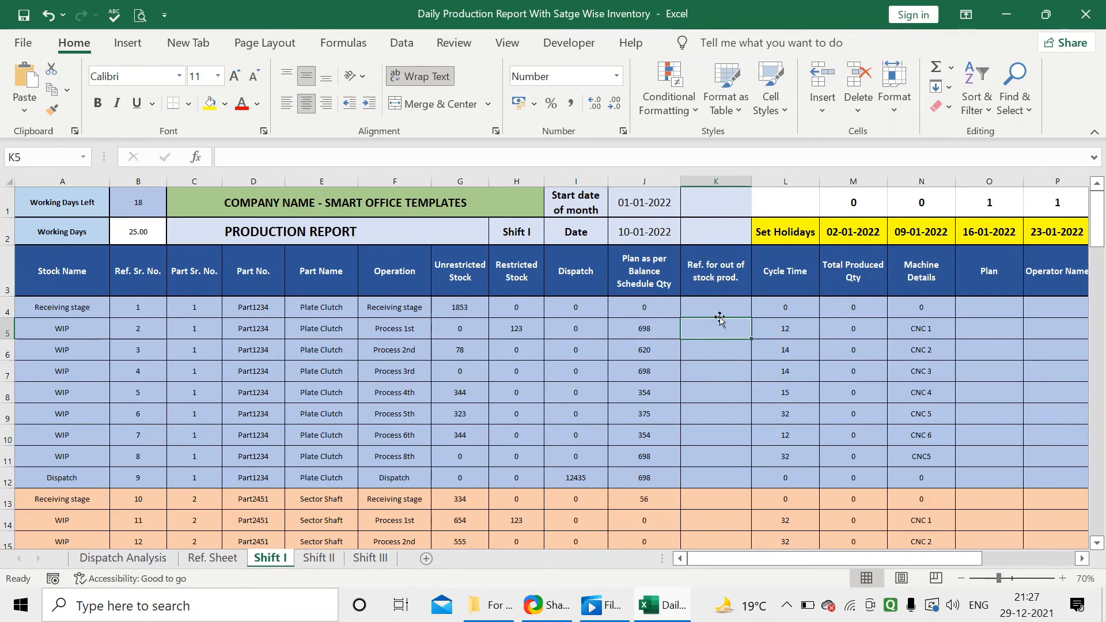
{"action": "left_click", "coordinate": [720, 291]}
{"action": "left_click", "coordinate": [718, 305]}
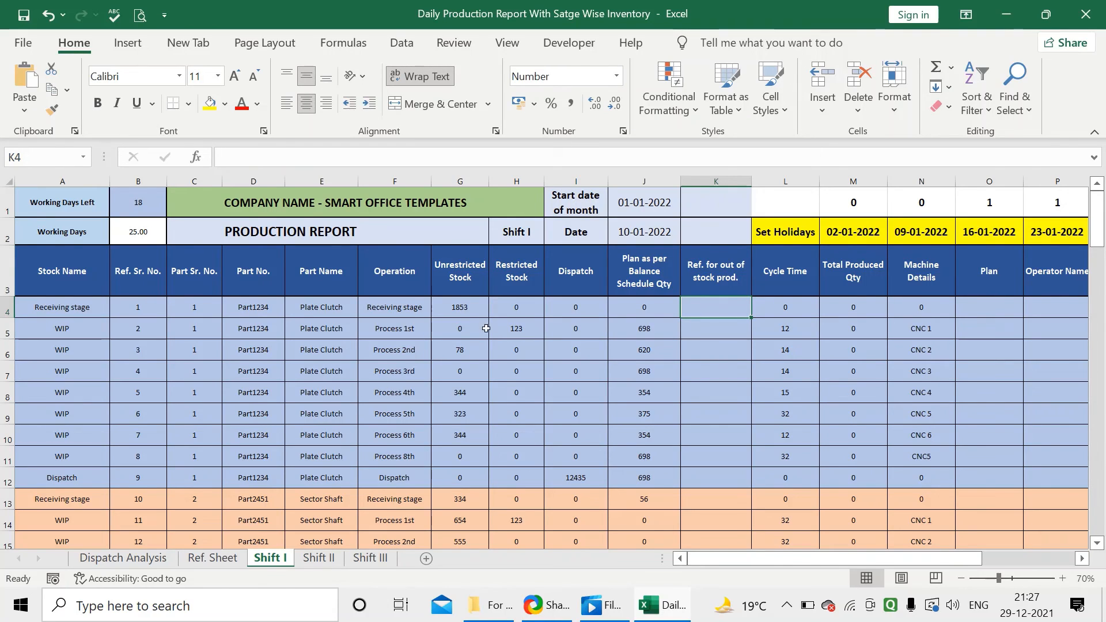
{"action": "left_click", "coordinate": [1082, 558]}
{"action": "left_click", "coordinate": [1082, 558]}
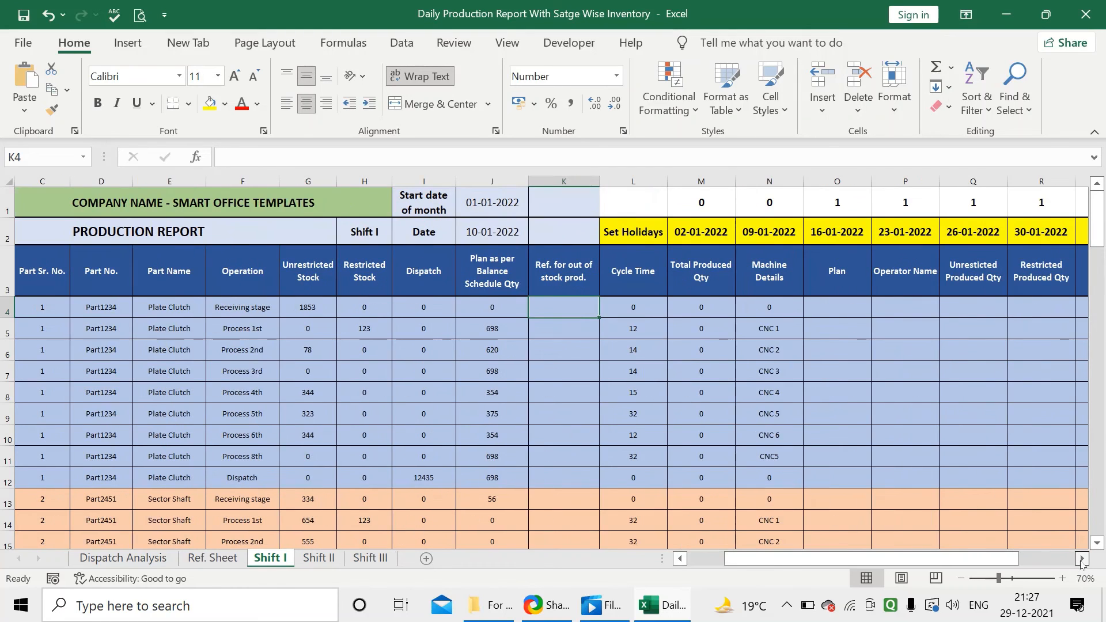
{"action": "left_click", "coordinate": [970, 329]}
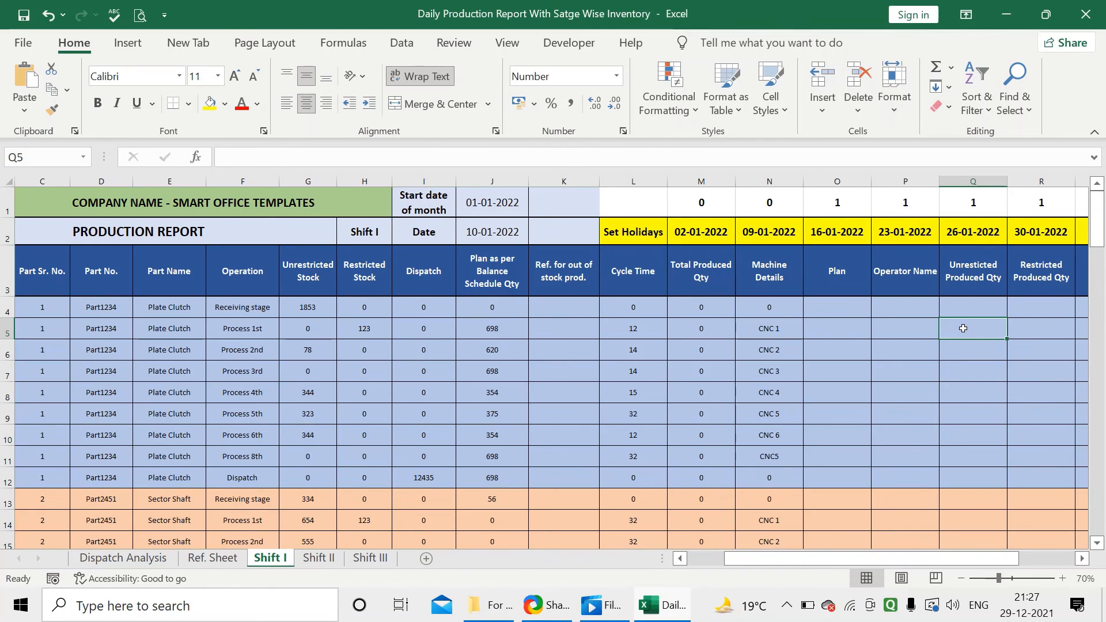
Step: Try 2000 as the unrestricted produced quantity for Process 1st in Q5, and clear it again
{"action": "type", "text": "2000"}
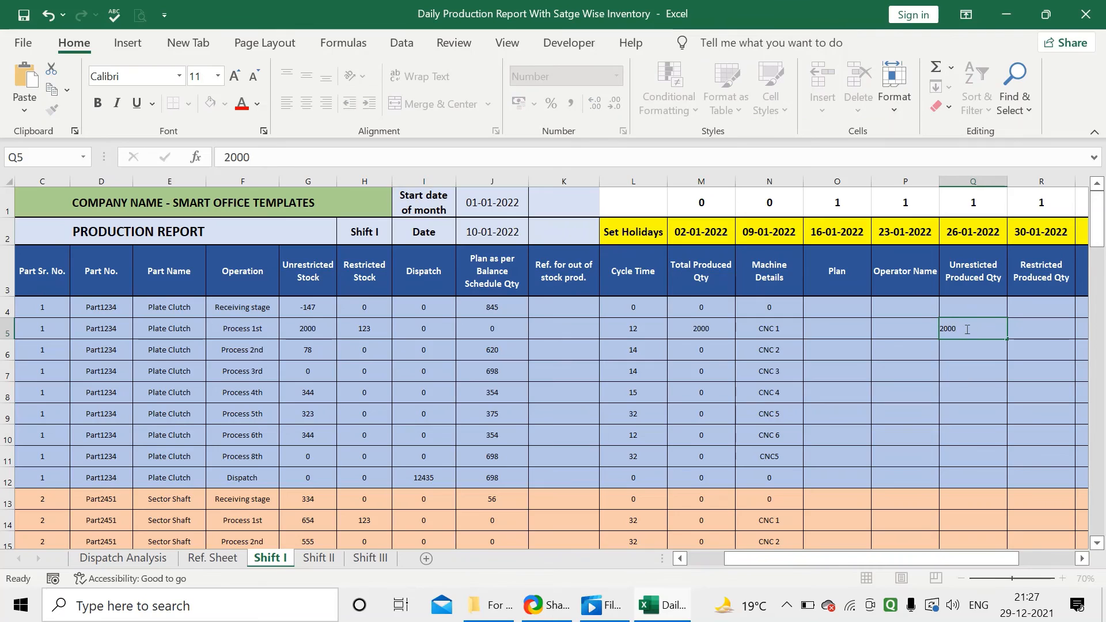
{"action": "key", "text": "Return"}
{"action": "left_click", "coordinate": [965, 329]}
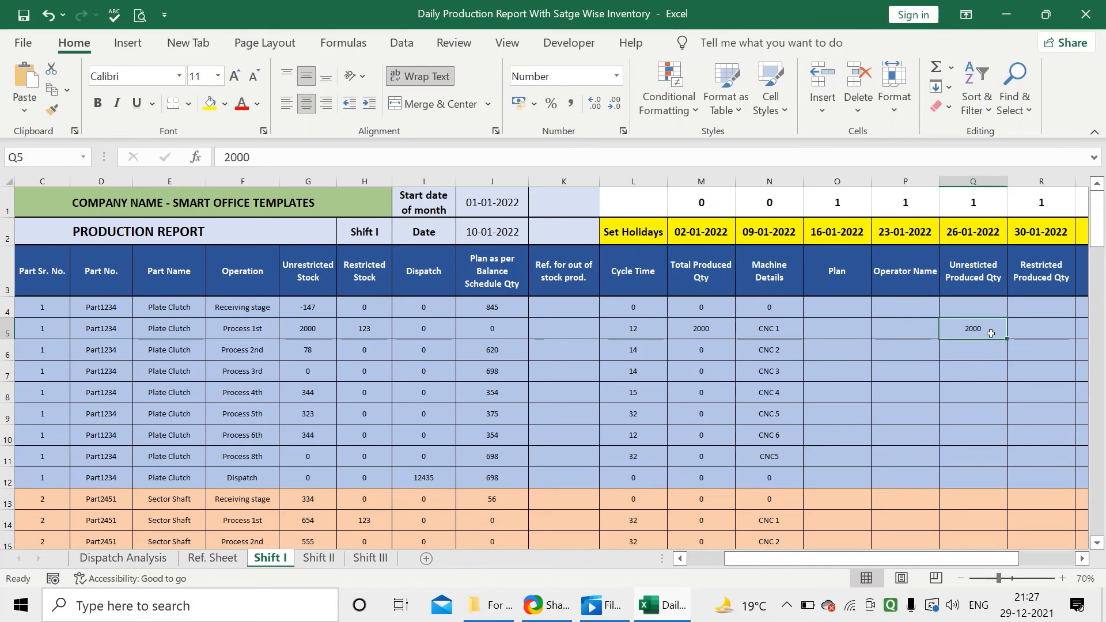
{"action": "key", "text": "Delete"}
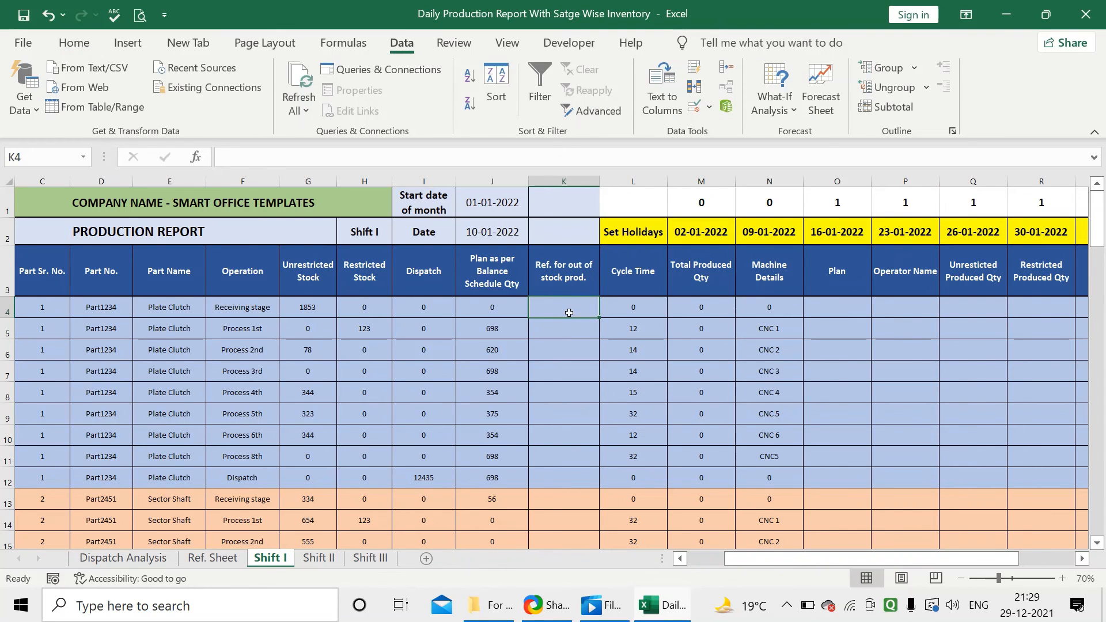
Step: Enter =G4+Q5 in K4 and fill the formula down the Ref. for out of stock prod. column
{"action": "type", "text": "="}
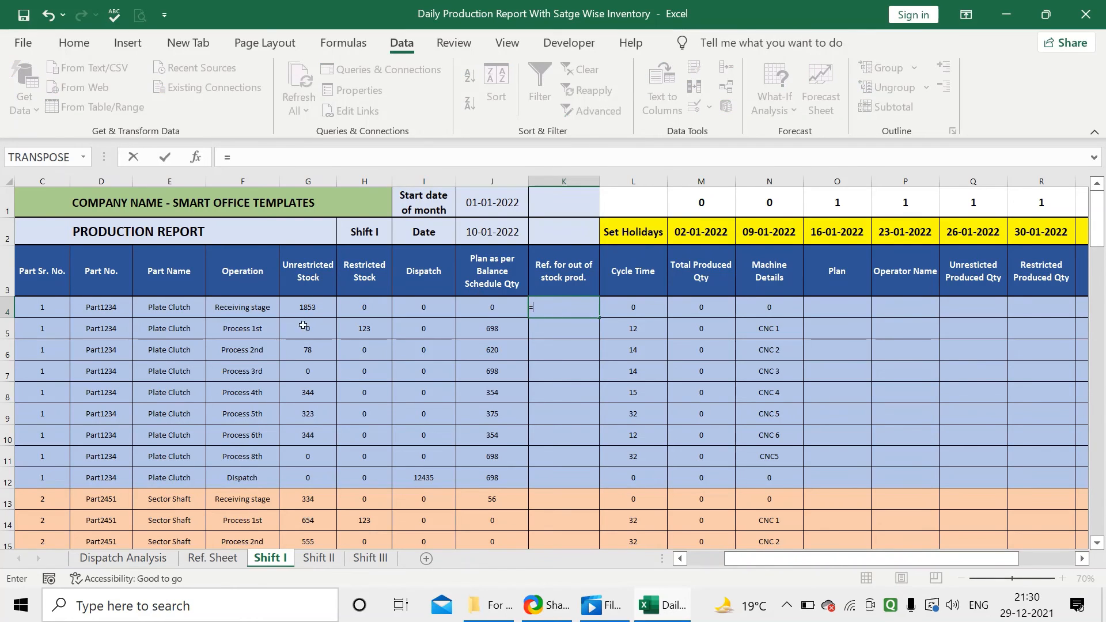
{"action": "left_click", "coordinate": [305, 307]}
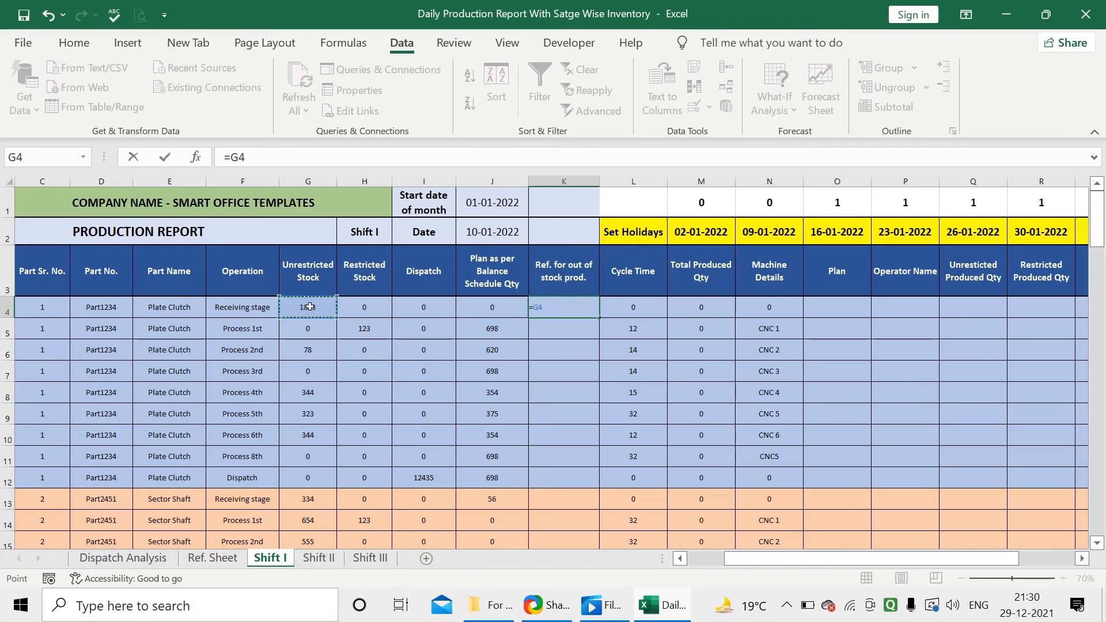
{"action": "type", "text": "+"}
{"action": "left_click", "coordinate": [966, 329]}
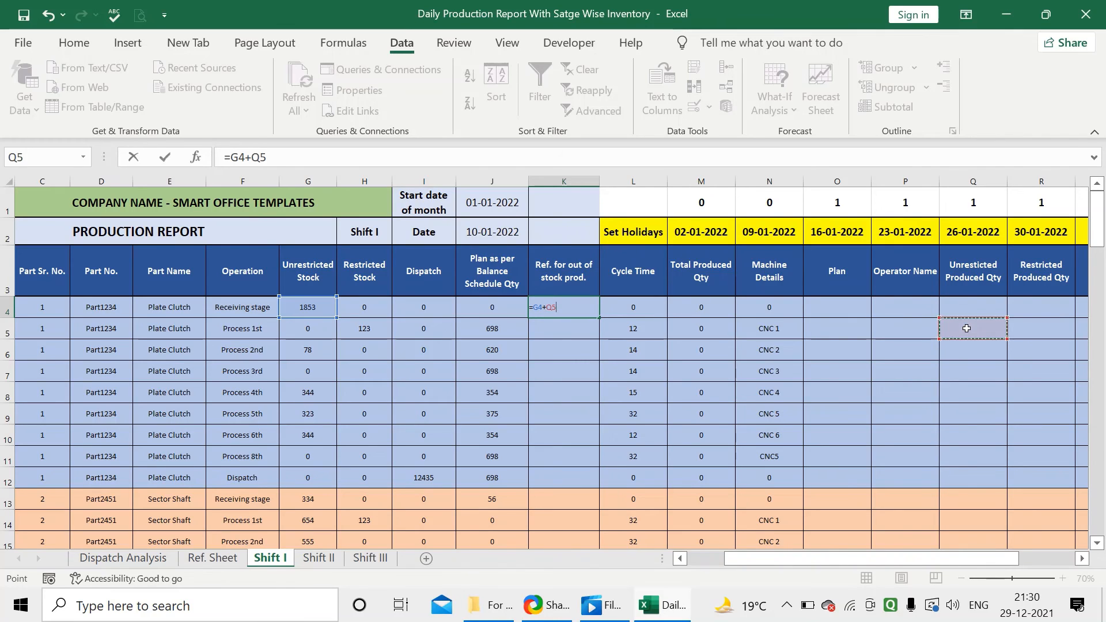
{"action": "key", "text": "Return"}
{"action": "left_click", "coordinate": [556, 309]}
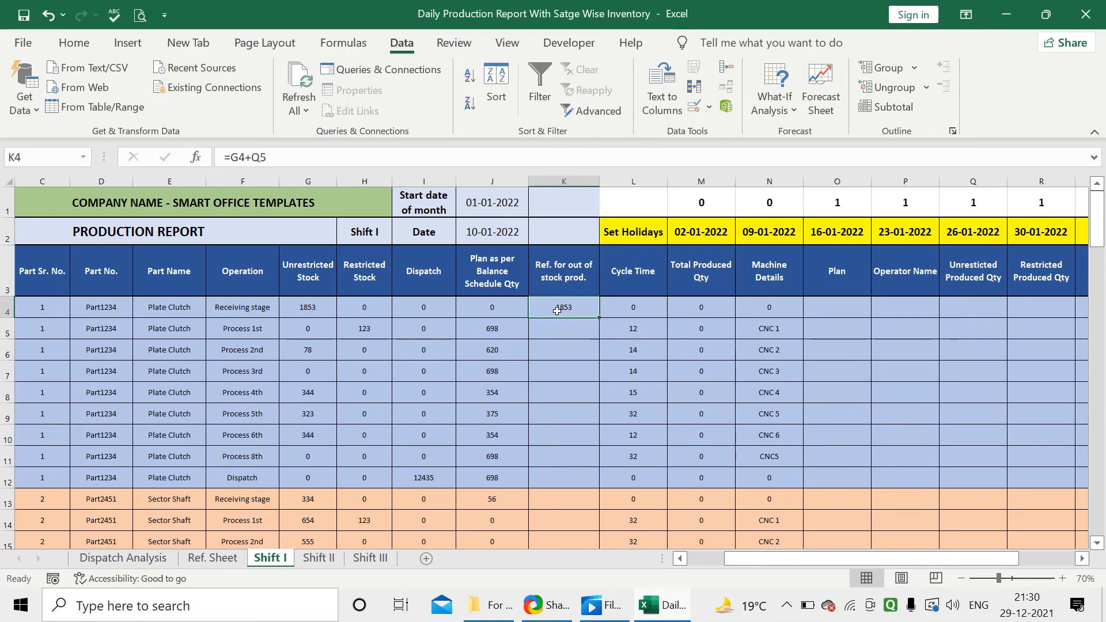
{"action": "double_click", "coordinate": [600, 316]}
{"action": "left_click", "coordinate": [579, 314]}
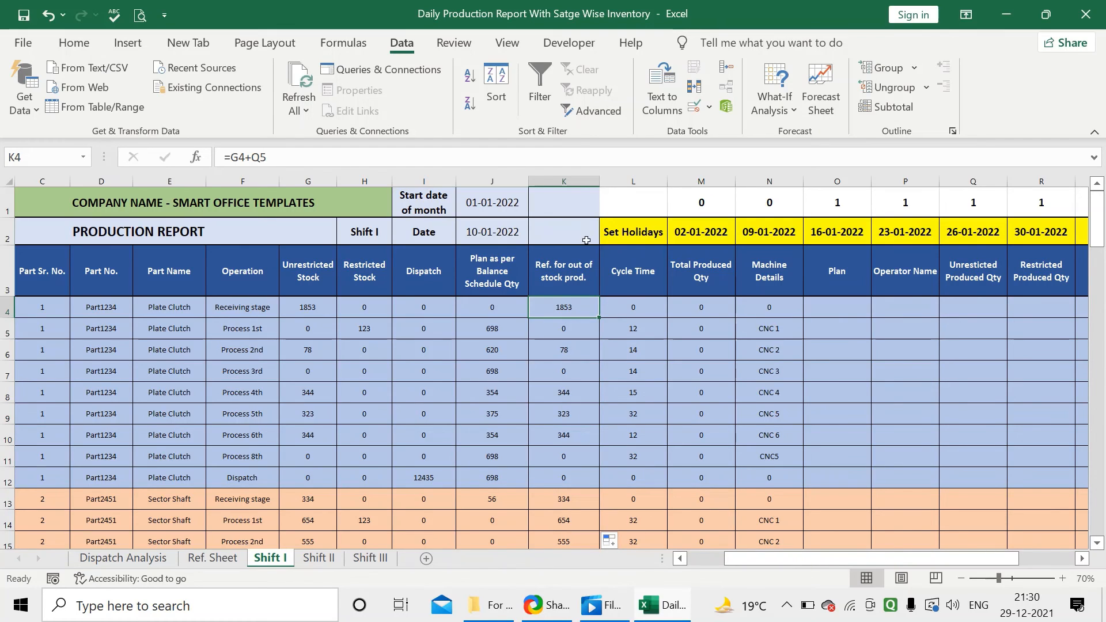
Step: Set data validation on Q4 to whole numbers less than or equal to =K3, and fill it down the column to row 27
{"action": "left_click", "coordinate": [962, 302]}
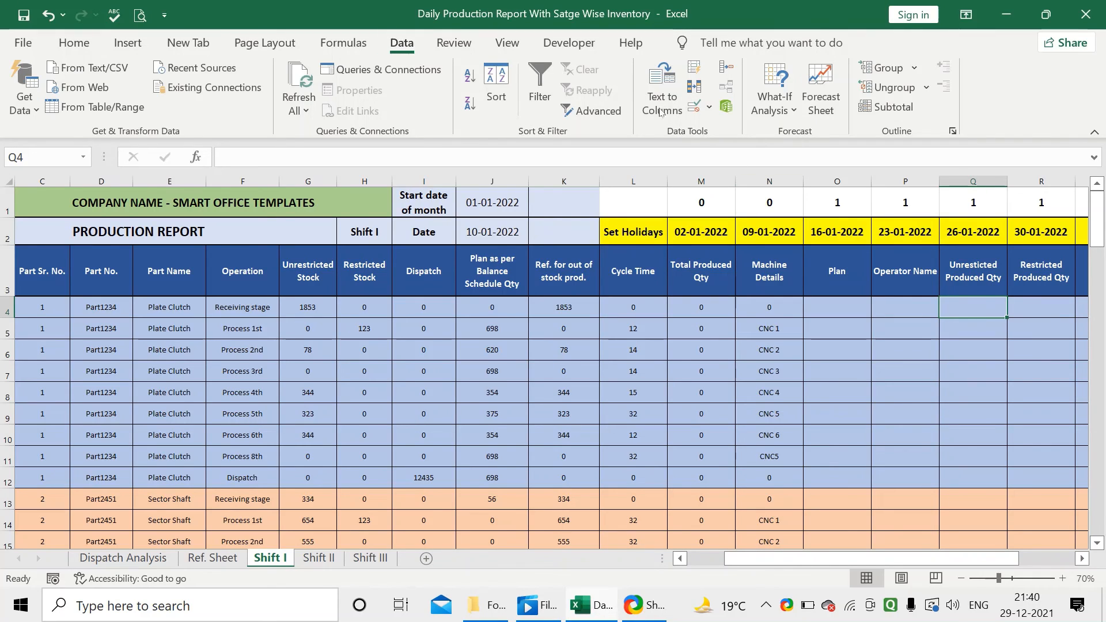
{"action": "left_click", "coordinate": [694, 106]}
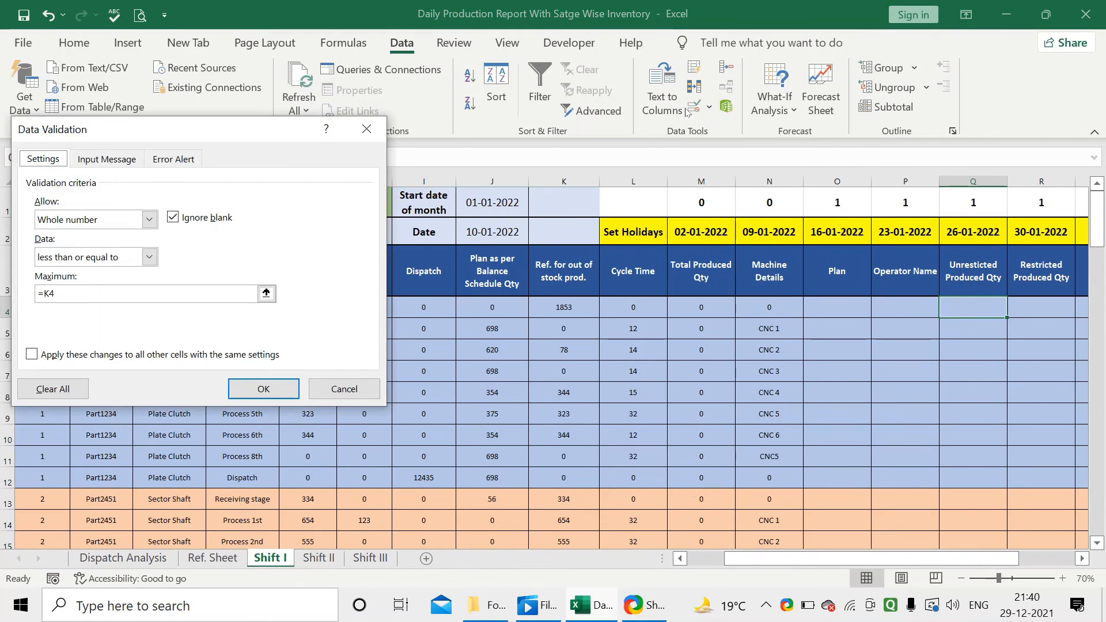
{"action": "left_click_drag", "start_coordinate": [271, 136], "coordinate": [542, 49]}
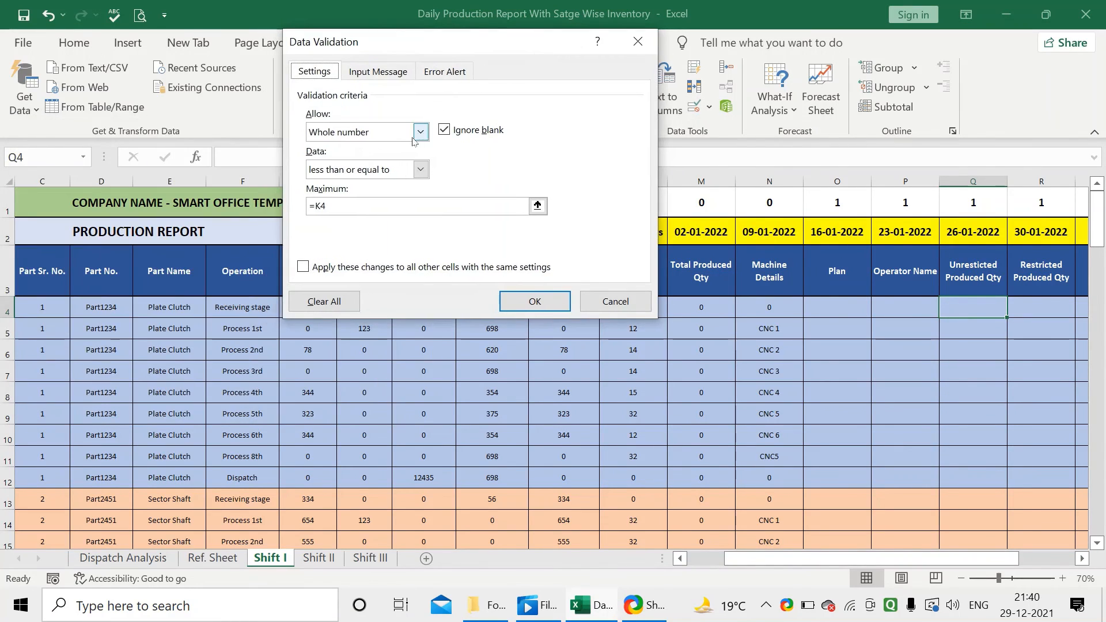
{"action": "left_click", "coordinate": [419, 132]}
{"action": "left_click", "coordinate": [376, 160]}
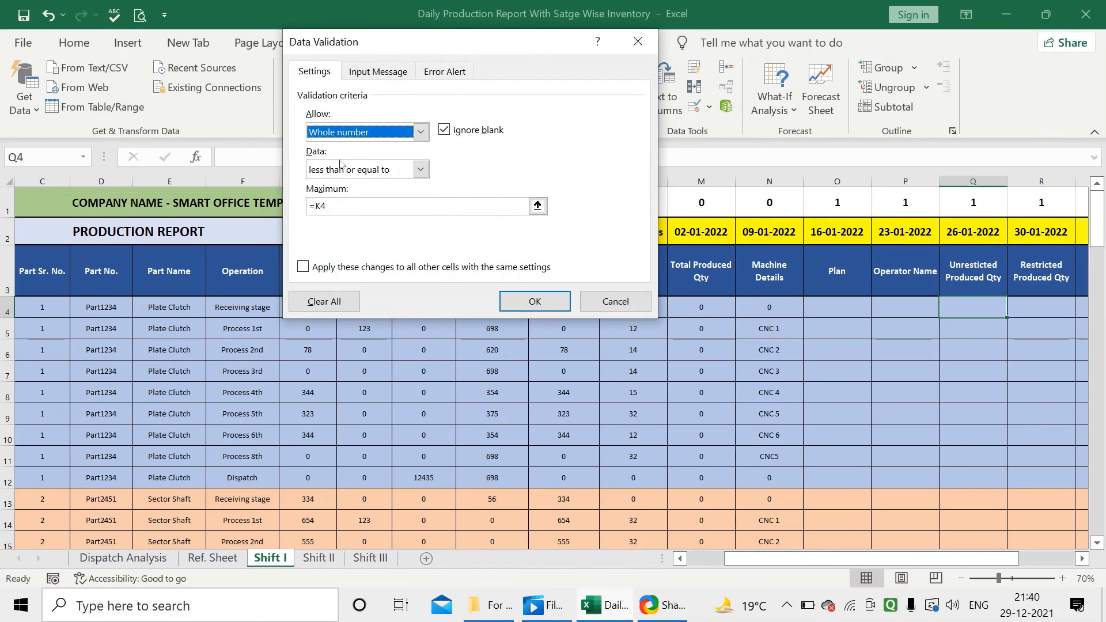
{"action": "left_click", "coordinate": [419, 169]}
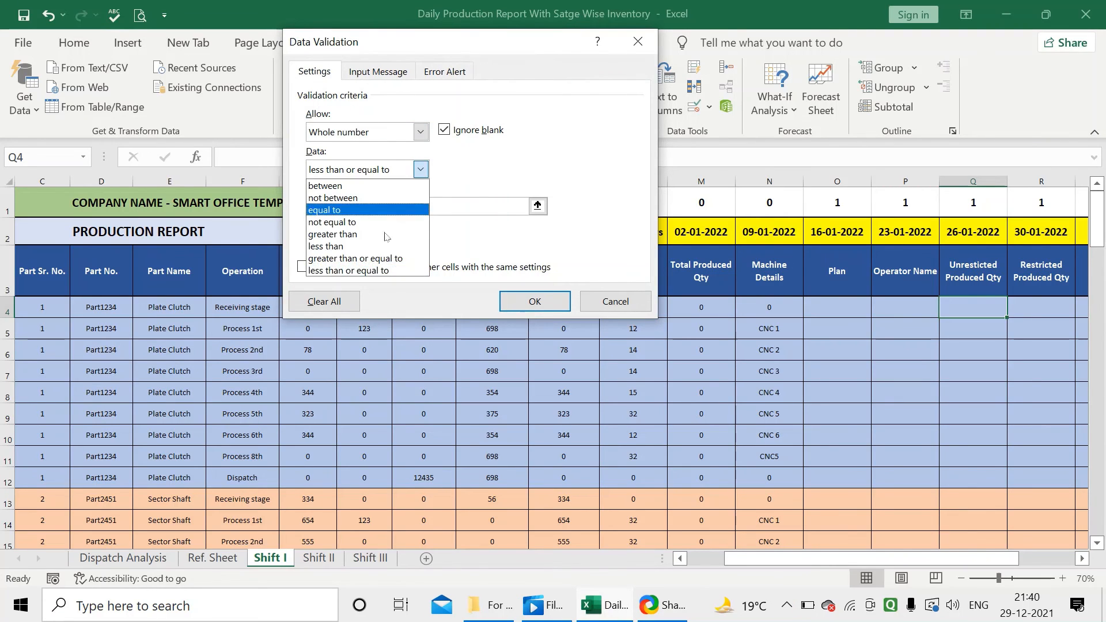
{"action": "left_click", "coordinate": [357, 271]}
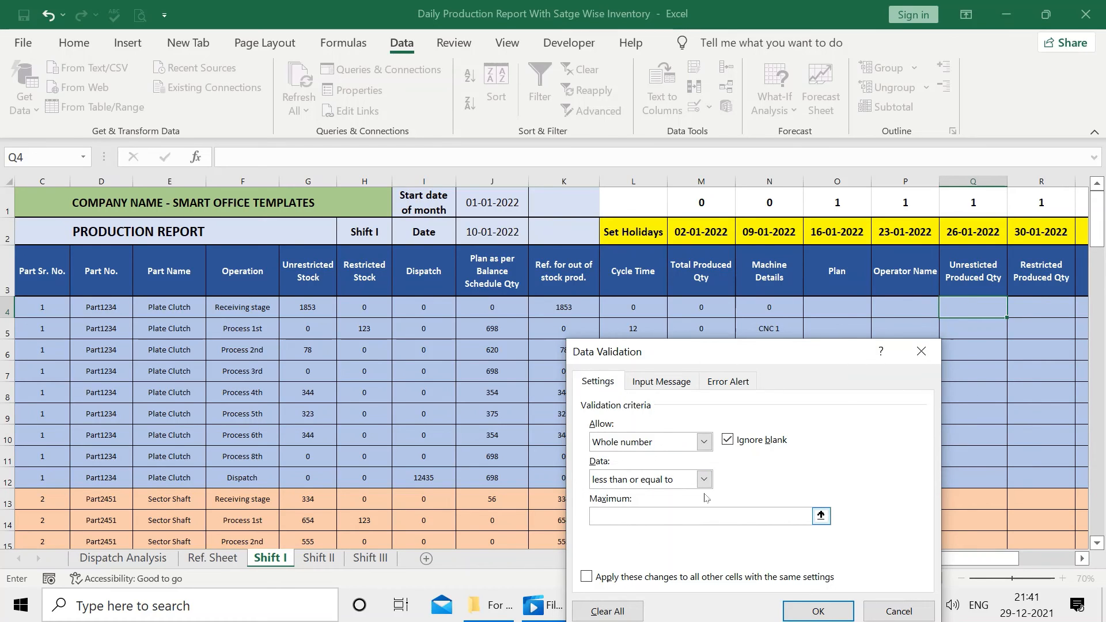
{"action": "left_click", "coordinate": [562, 277]}
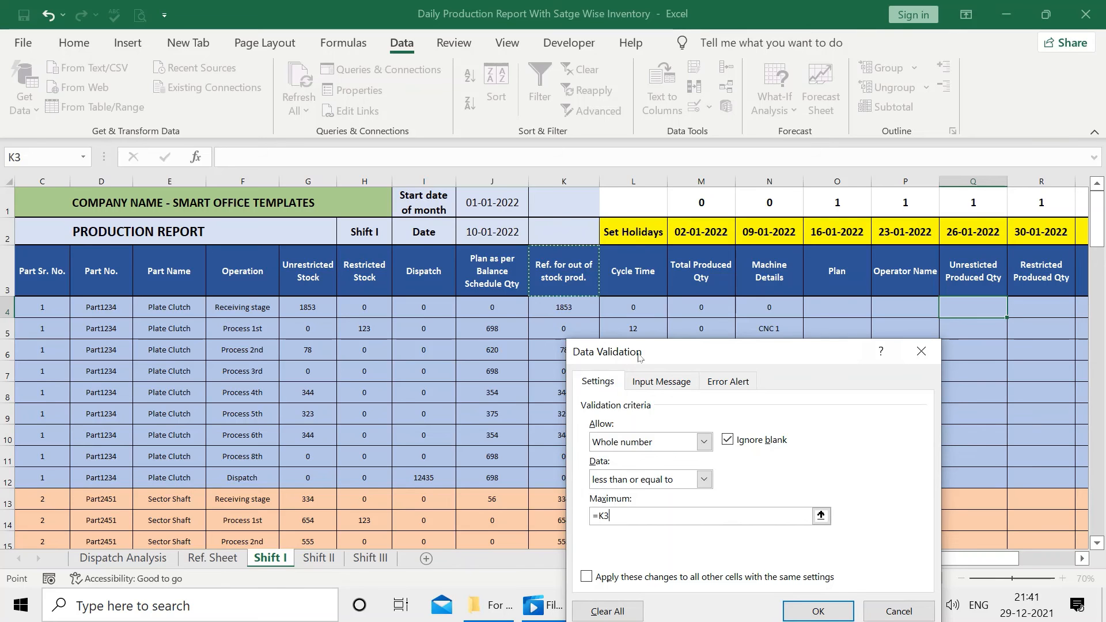
{"action": "left_click_drag", "start_coordinate": [638, 350], "coordinate": [136, 134]}
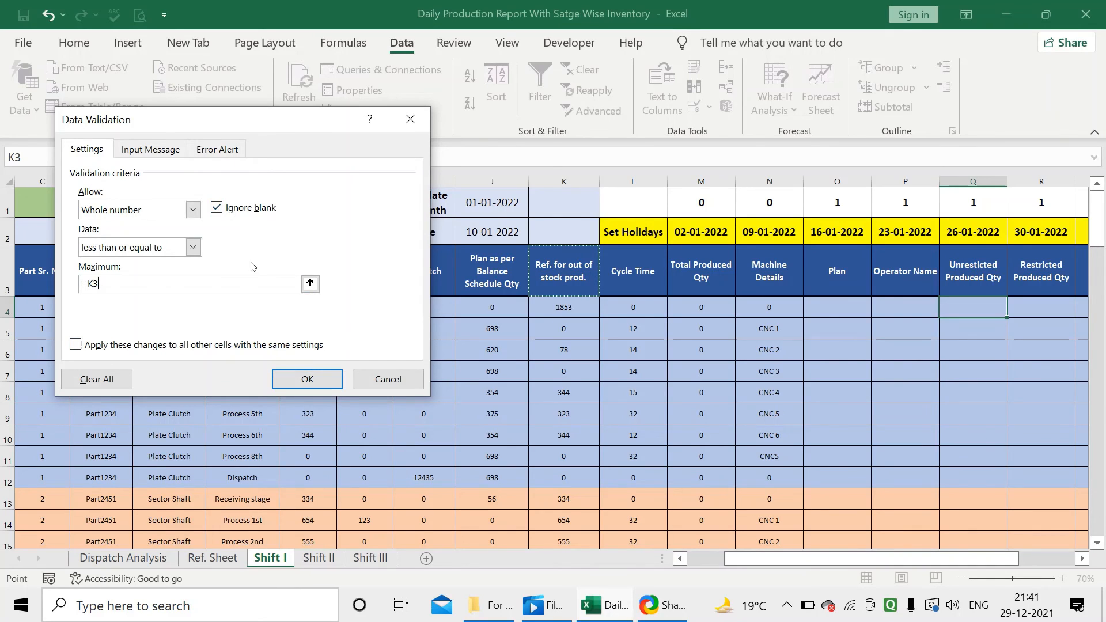
{"action": "left_click", "coordinate": [310, 381]}
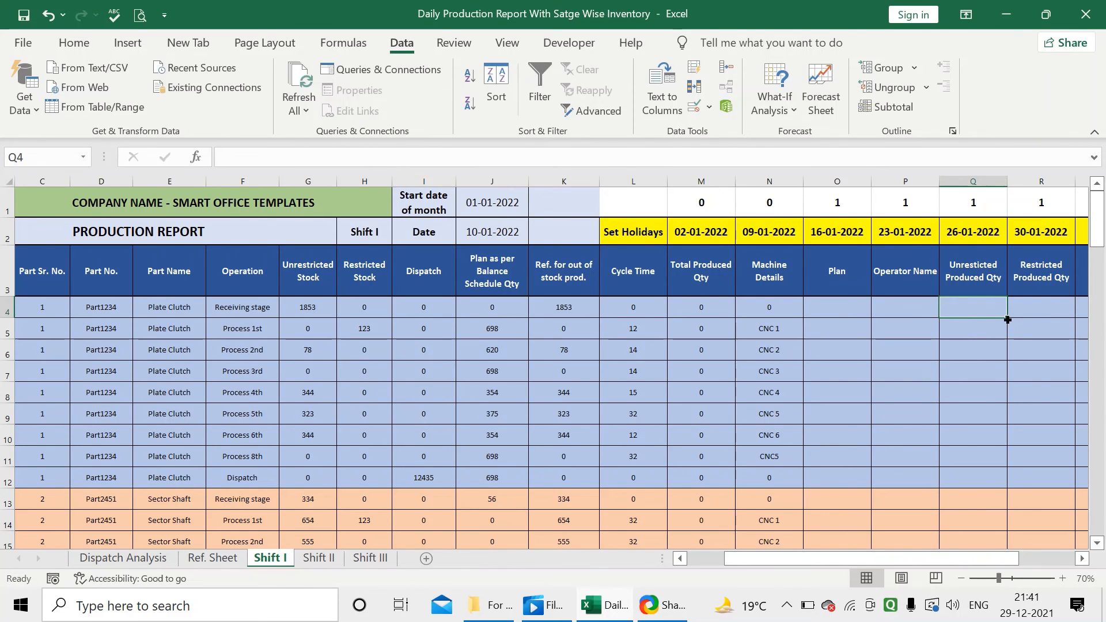
{"action": "left_click_drag", "start_coordinate": [1007, 320], "coordinate": [981, 502]}
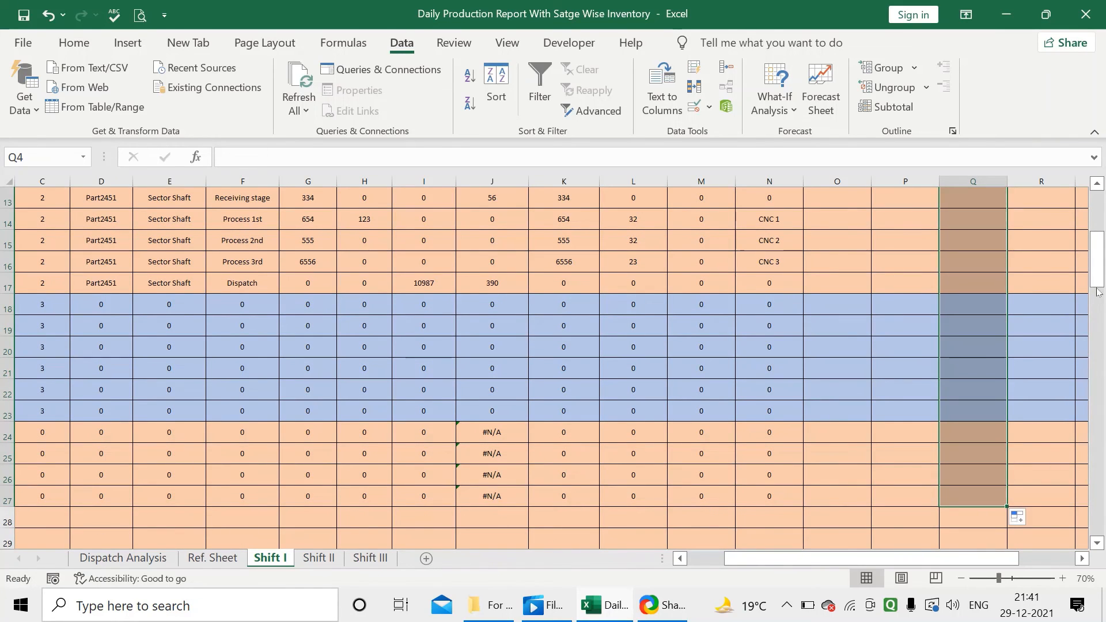
{"action": "left_click_drag", "start_coordinate": [1097, 291], "coordinate": [1097, 207]}
Step: Test the validation with 200 as the Receiving stage quantity in Q4, and clear the entry
{"action": "left_click", "coordinate": [978, 309]}
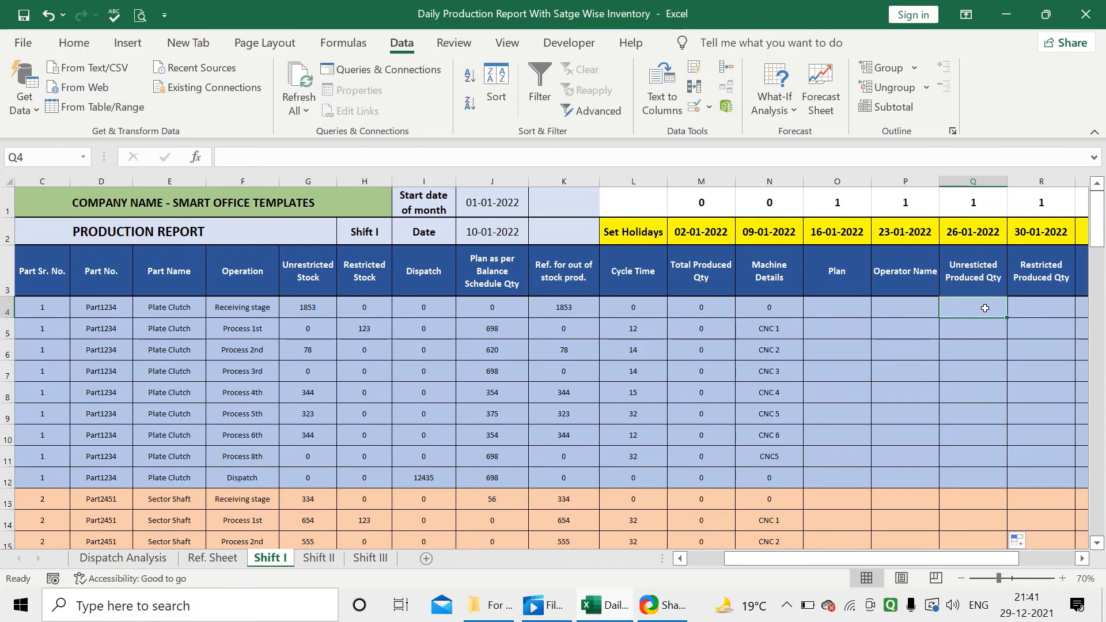
{"action": "type", "text": "200"}
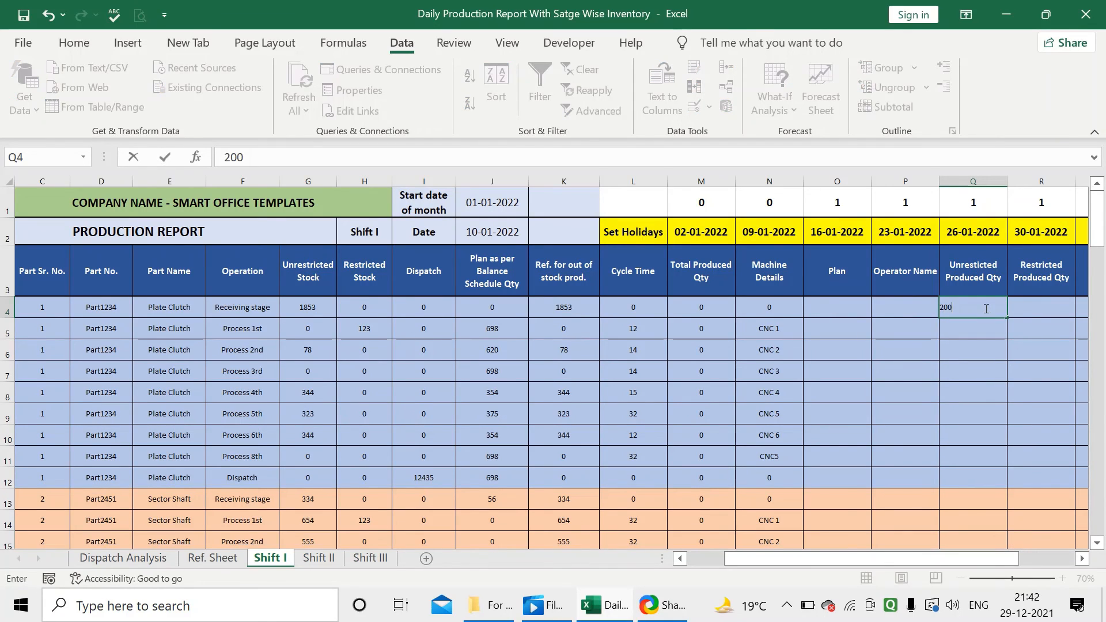
{"action": "key", "text": "Return"}
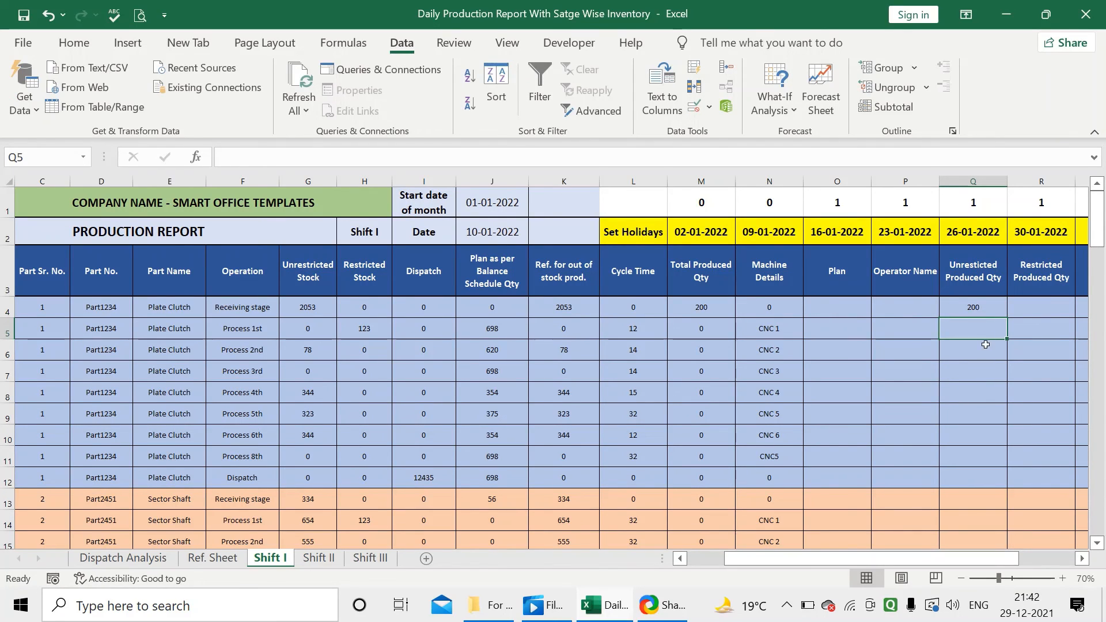
{"action": "left_click", "coordinate": [982, 307]}
{"action": "left_click", "coordinate": [984, 329]}
{"action": "left_click", "coordinate": [951, 311]}
{"action": "key", "text": "Delete"}
Step: Test the validation with 2000 as the Process 1st quantity in Q5, and discard the entry
{"action": "left_click", "coordinate": [961, 331]}
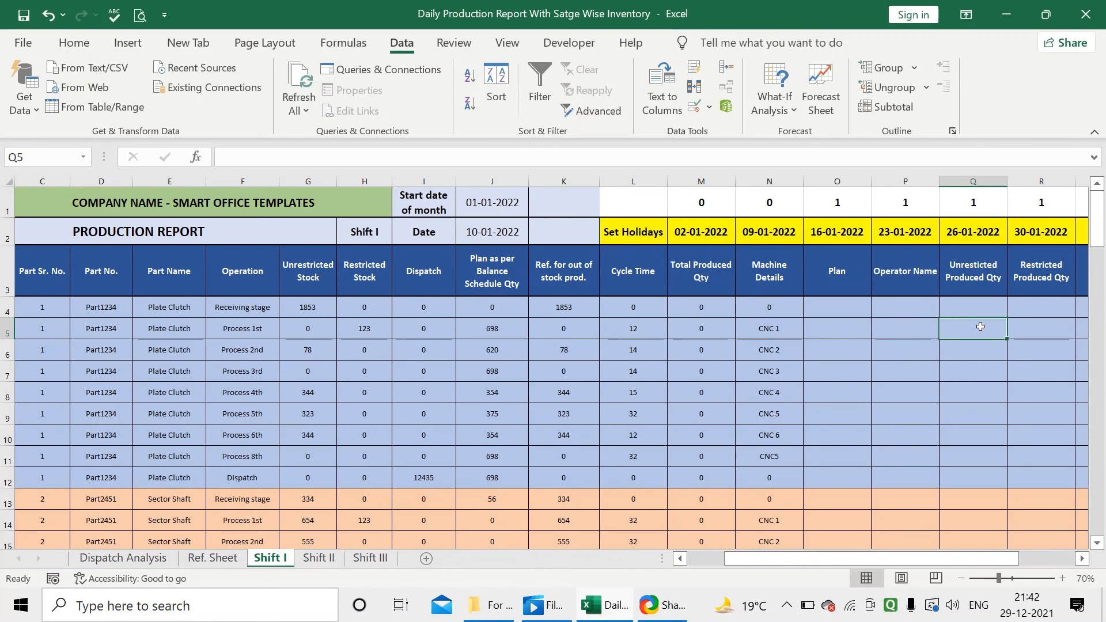
{"action": "type", "text": "2000"}
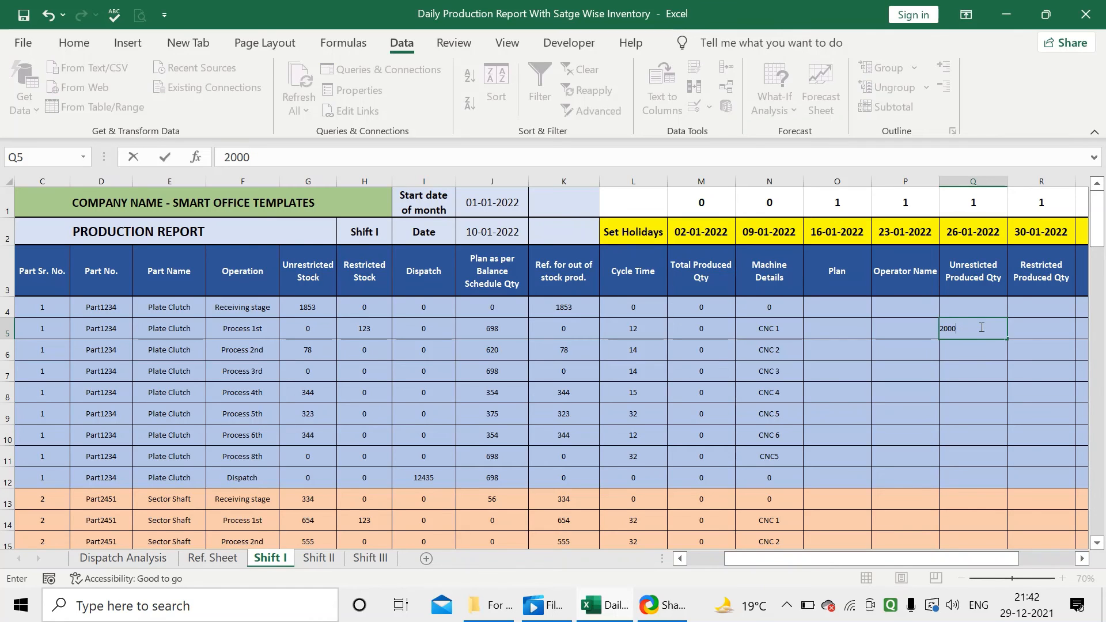
{"action": "key", "text": "Return"}
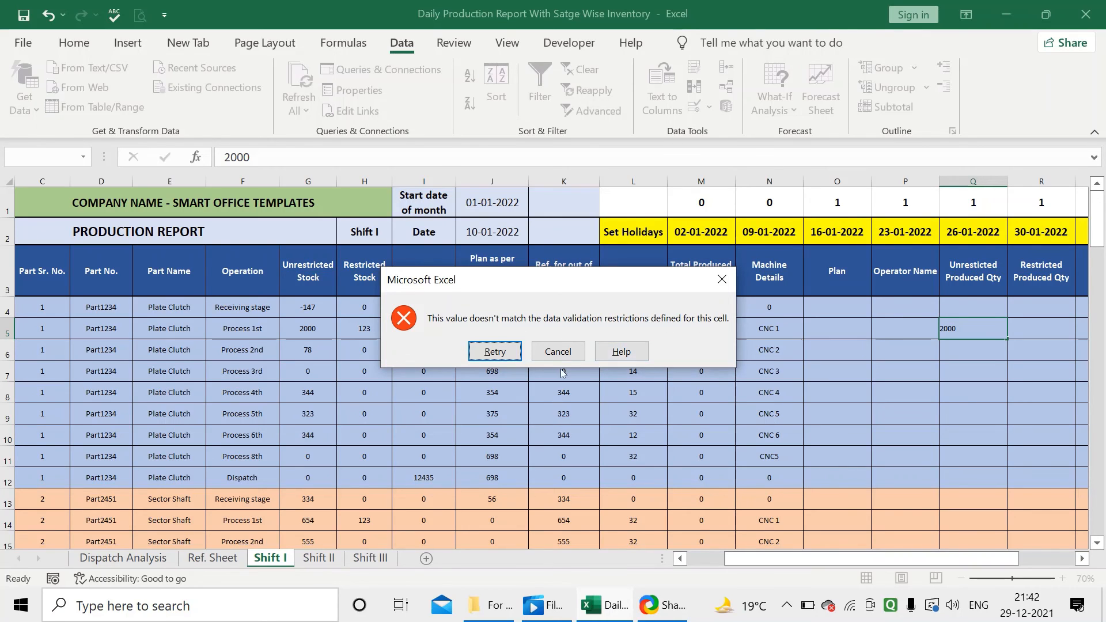
{"action": "left_click", "coordinate": [557, 352]}
Step: Give Q4's validation a Stop error alert titled OUT OF STOCK with the message "Previous has no sufficient stock"
{"action": "left_click", "coordinate": [962, 307]}
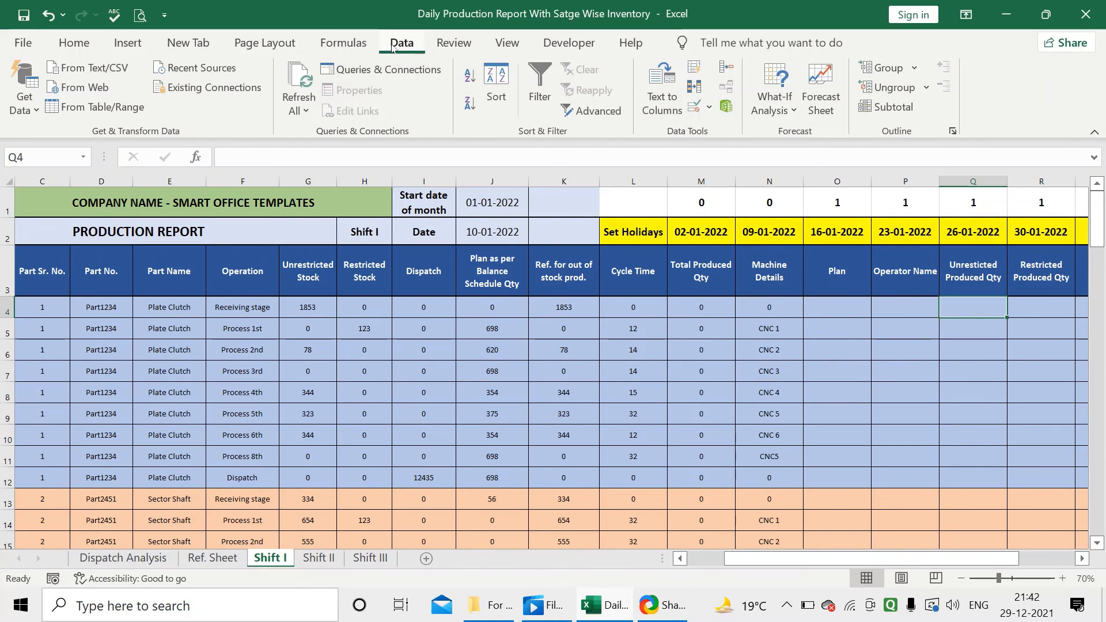
{"action": "left_click", "coordinate": [709, 106]}
{"action": "left_click", "coordinate": [724, 132]}
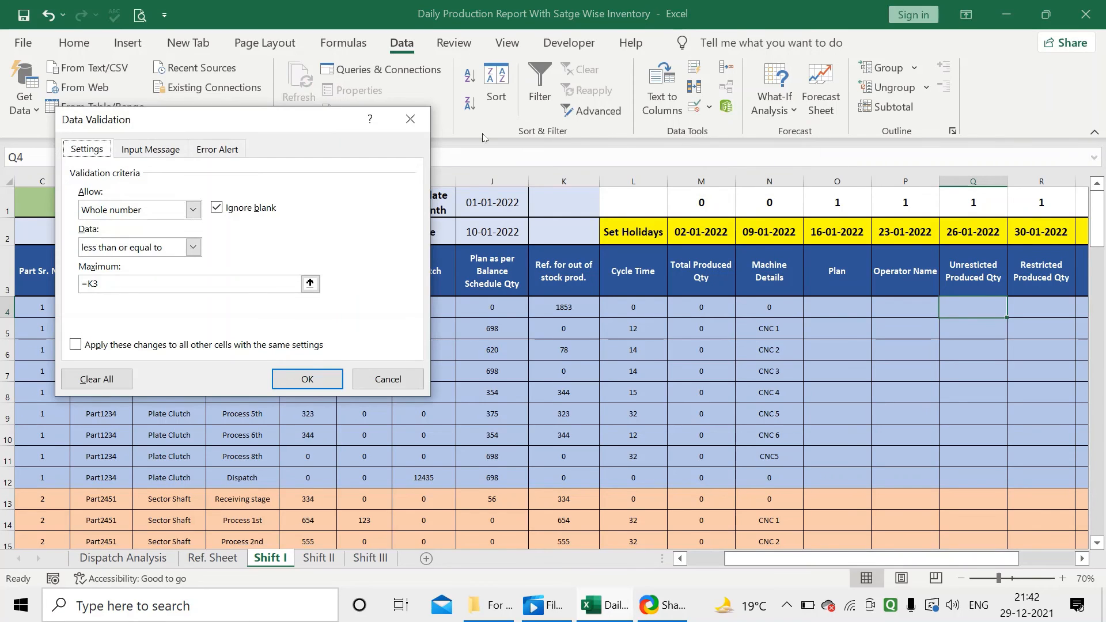
{"action": "left_click", "coordinate": [219, 149]}
{"action": "left_click", "coordinate": [259, 231]}
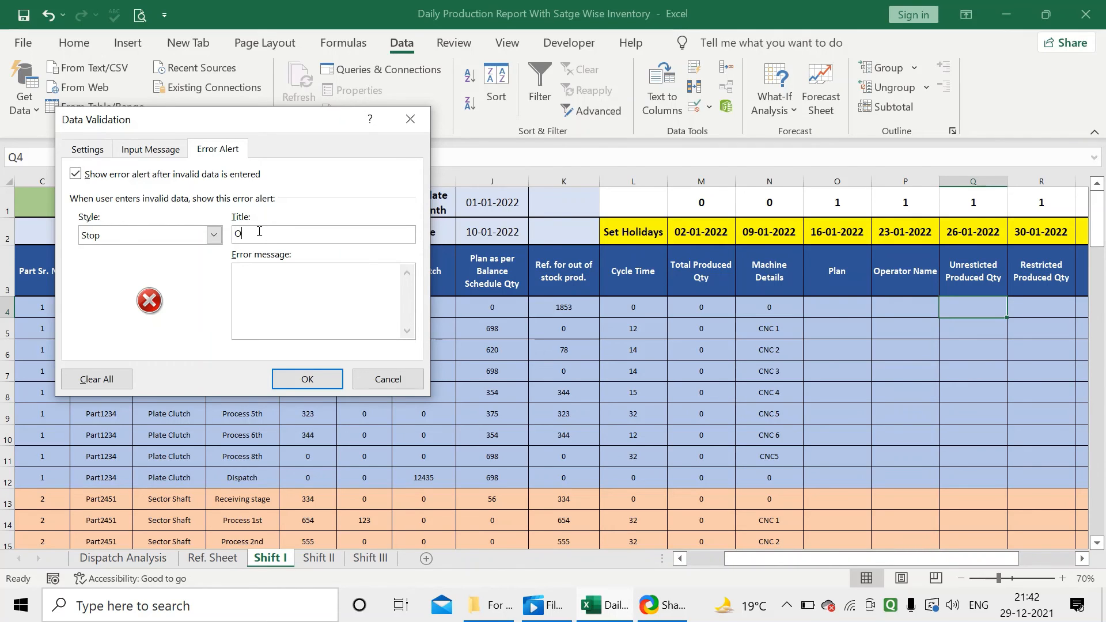
{"action": "type", "text": "OUT OF"}
{"action": "key", "text": "BackSpace"}
{"action": "type", "text": "evious has no sufficient stock"}
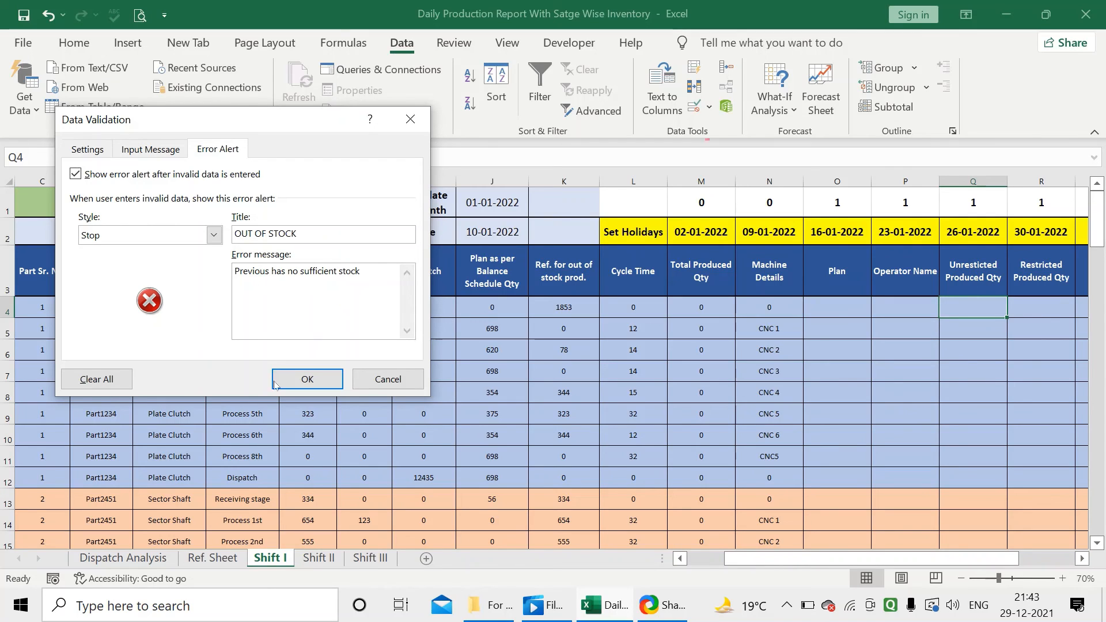
{"action": "left_click", "coordinate": [300, 379]}
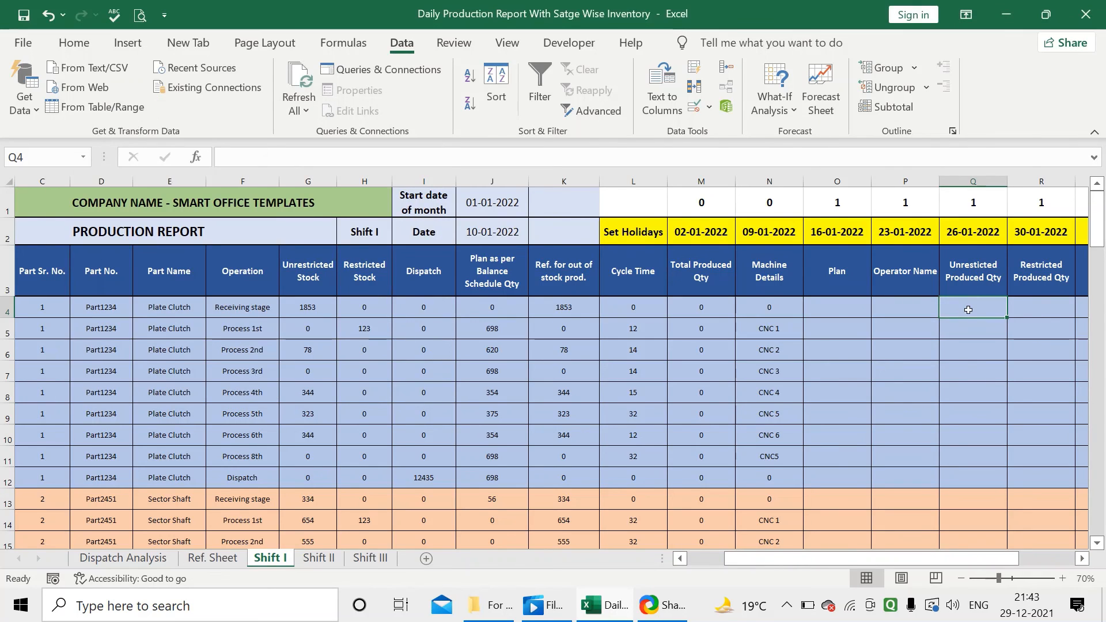
Step: Copy Q4 with its validation alert to the cells below in the unrestricted produced quantity column
{"action": "key", "text": "ctrl+c"}
{"action": "left_click_drag", "start_coordinate": [984, 328], "coordinate": [962, 388]}
{"action": "key", "text": "ctrl+v"}
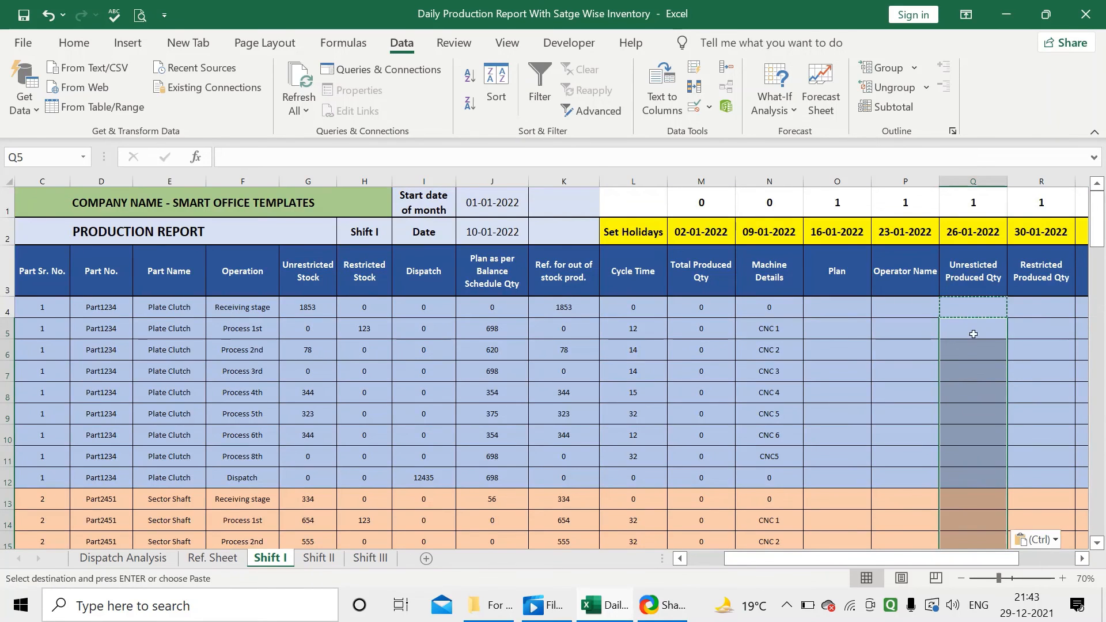
Step: Test the custom out-of-stock alert with 2000 in Q5, and discard the entry
{"action": "left_click", "coordinate": [972, 332]}
{"action": "type", "text": "2000"}
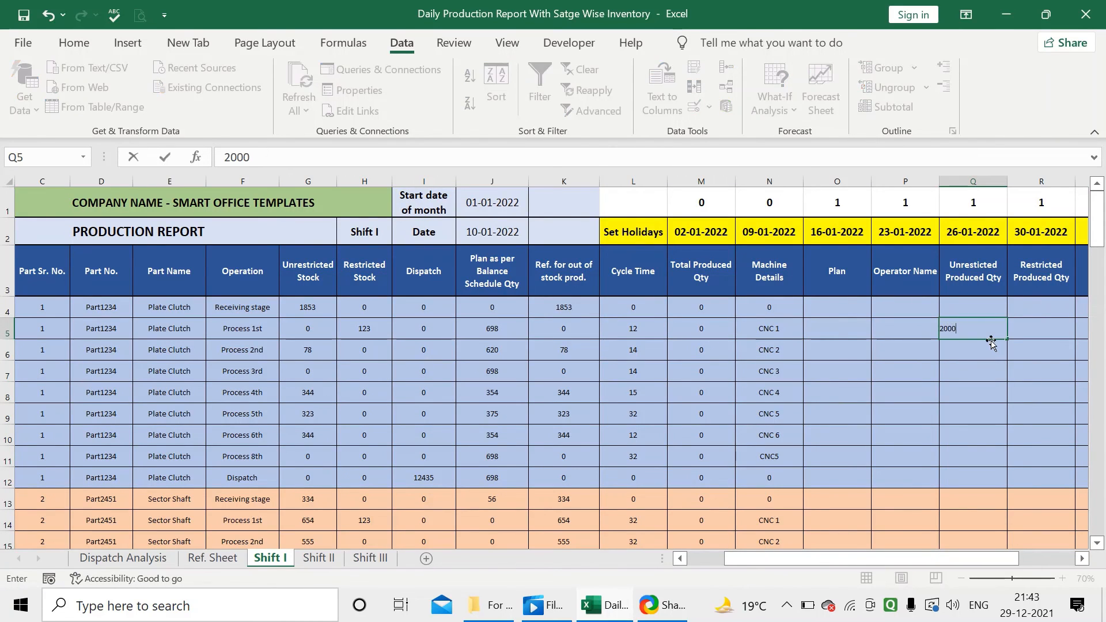
{"action": "key", "text": "Return"}
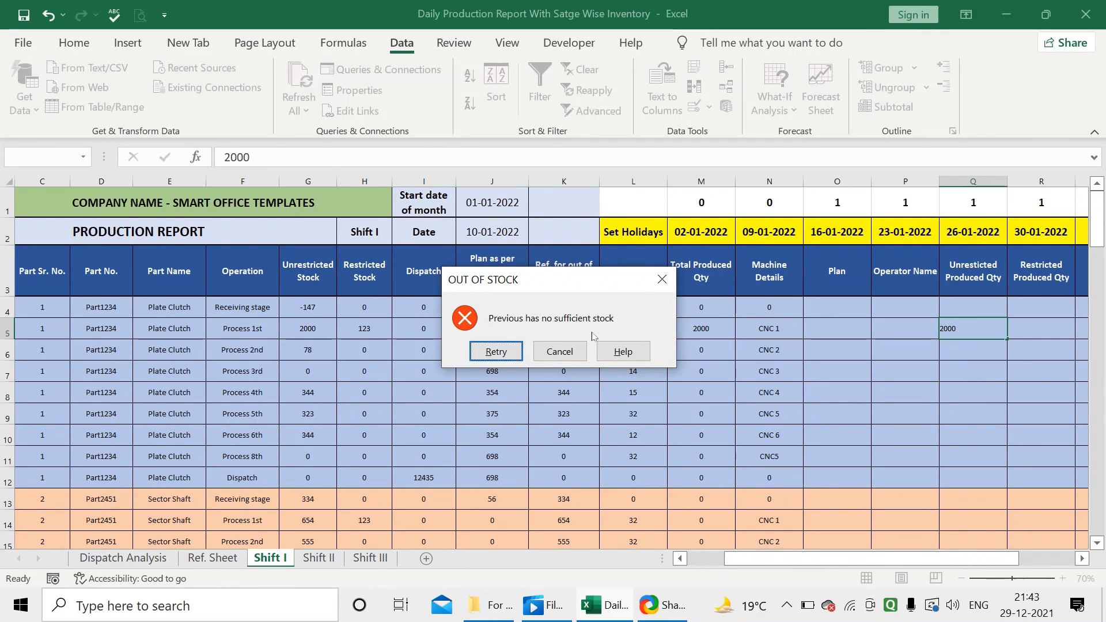
{"action": "left_click", "coordinate": [550, 349]}
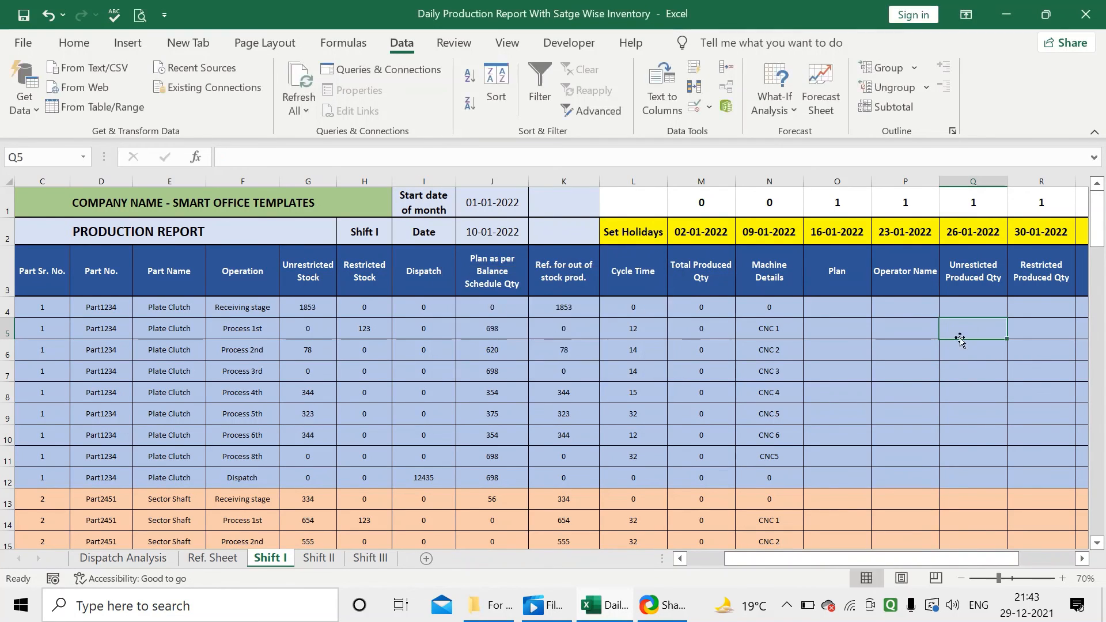
Step: Check the out-of-stock reference formula in K4 of the Shift II sheet and look over the Shift III sheet
{"action": "left_click", "coordinate": [314, 558]}
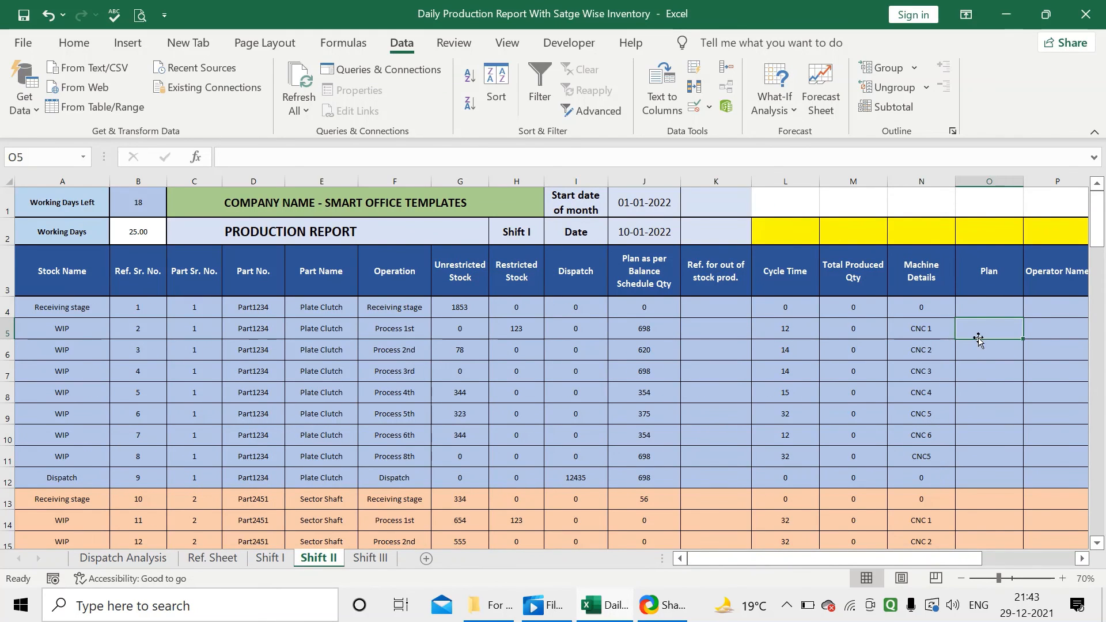
{"action": "left_click", "coordinate": [377, 559]}
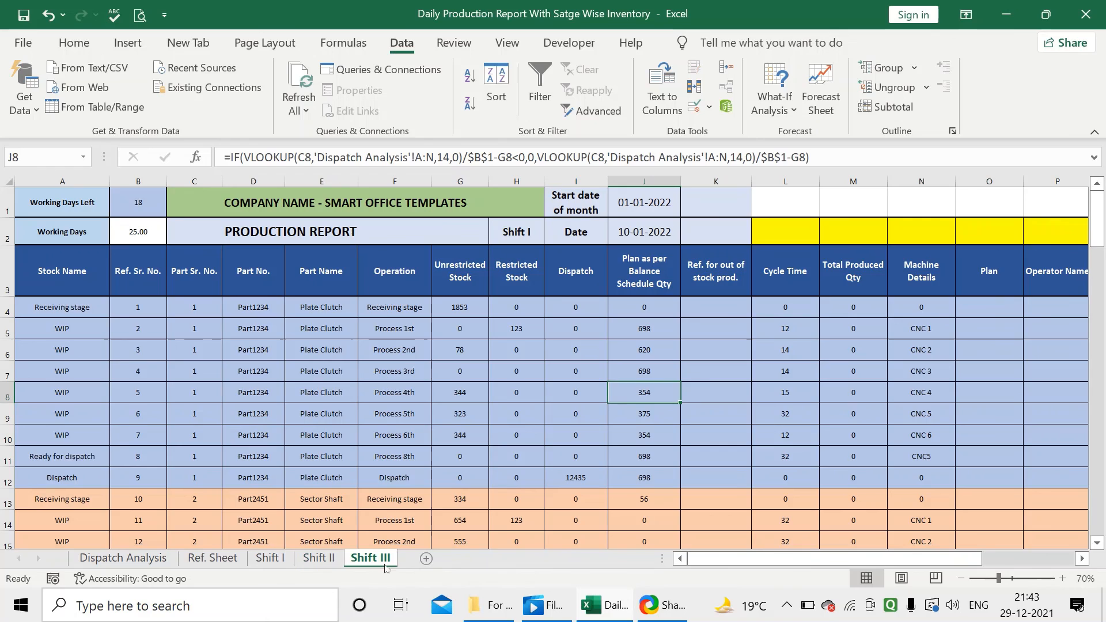
{"action": "left_click", "coordinate": [319, 558]}
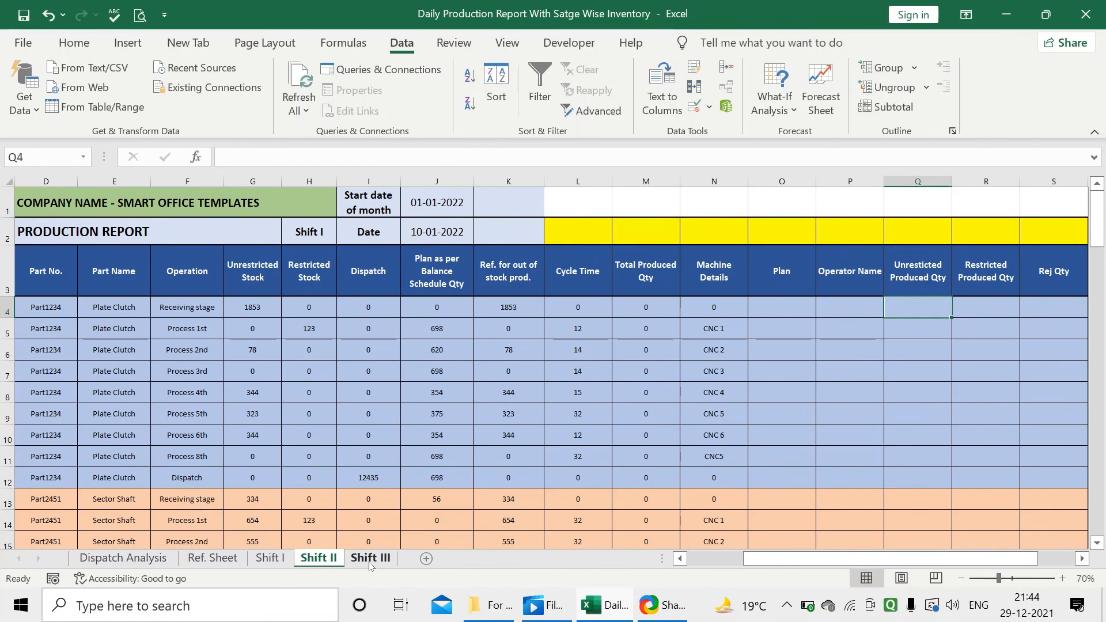
{"action": "left_click", "coordinate": [374, 558]}
{"action": "left_click", "coordinate": [317, 559]}
{"action": "left_click", "coordinate": [520, 307]}
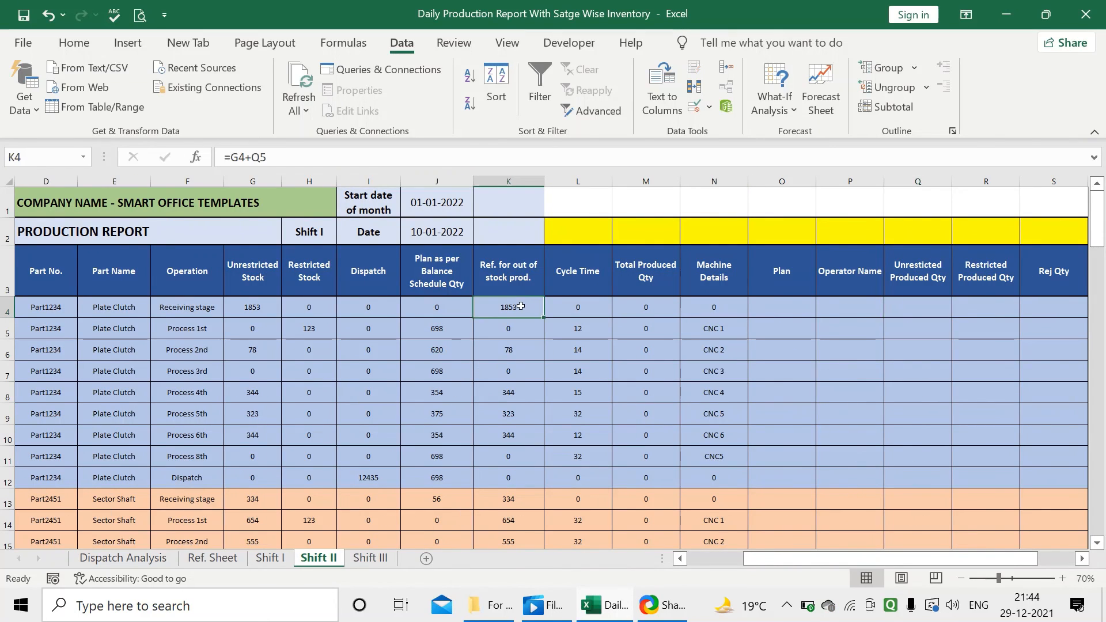
{"action": "double_click", "coordinate": [520, 307]}
{"action": "key", "text": "Escape"}
Step: Review the report date in J2 on Shift I and the column layout of the Shift II and Shift III sheets
{"action": "left_click", "coordinate": [270, 558]}
{"action": "left_click_drag", "start_coordinate": [959, 560], "coordinate": [851, 566]}
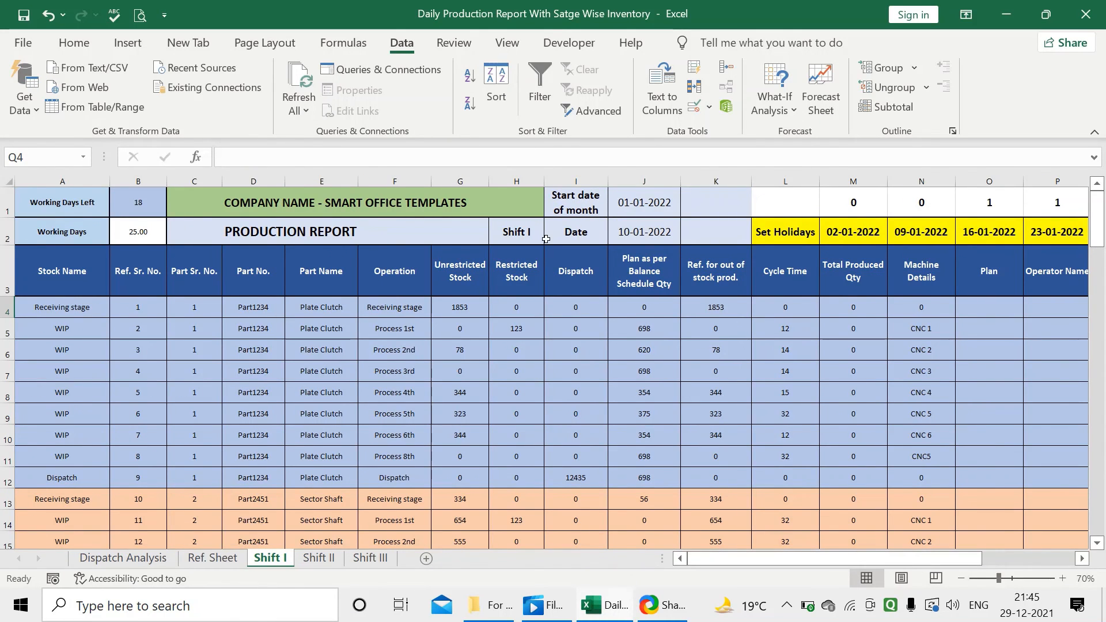
{"action": "left_click", "coordinate": [657, 240]}
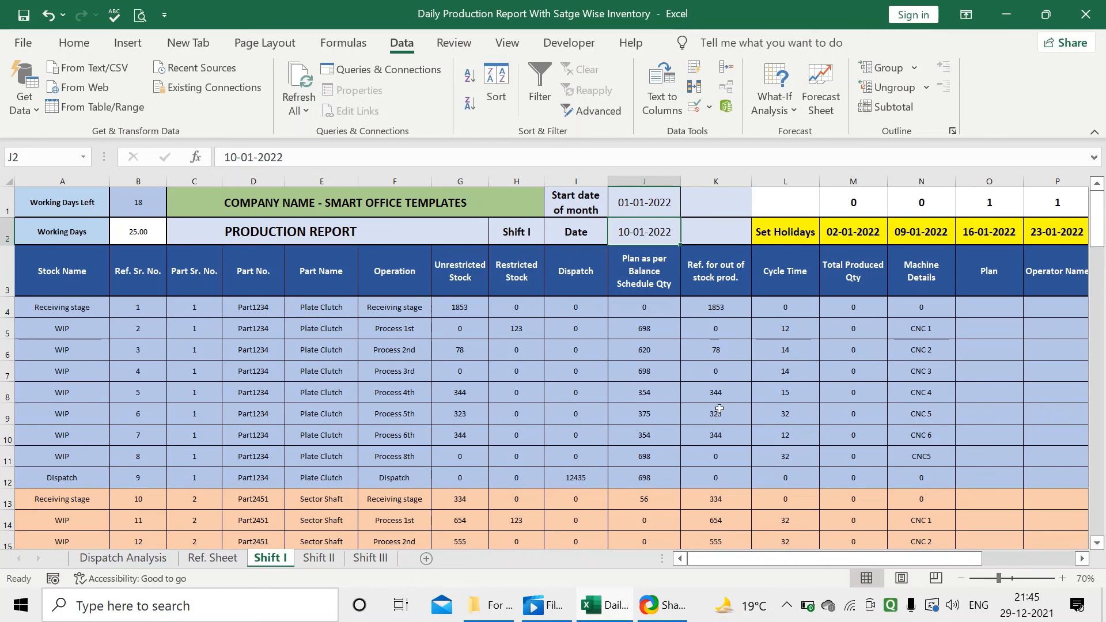
{"action": "left_click_drag", "start_coordinate": [835, 557], "coordinate": [760, 556]}
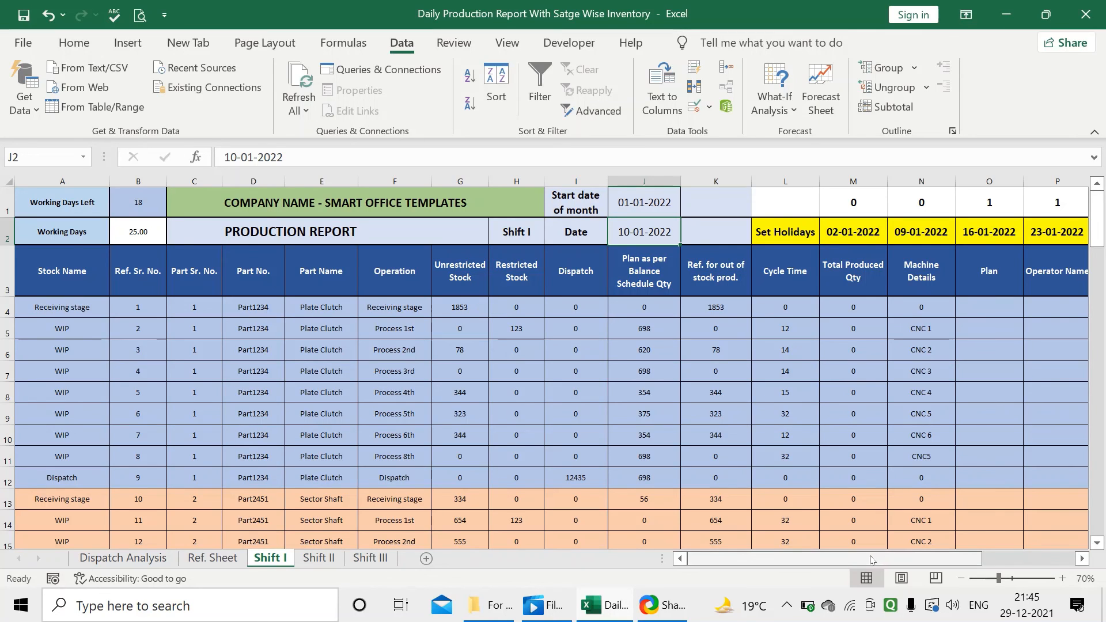
{"action": "mouse_move", "coordinate": [775, 556]}
{"action": "left_mouse_down"}
{"action": "mouse_move", "coordinate": [876, 557]}
{"action": "mouse_move", "coordinate": [786, 550]}
{"action": "left_mouse_up"}
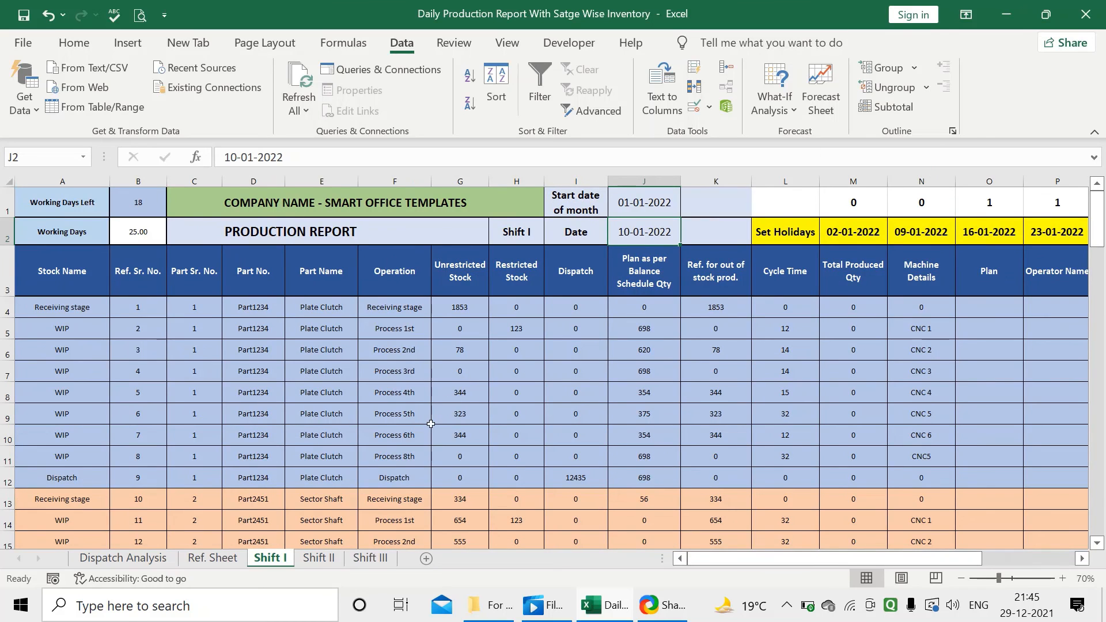
{"action": "left_click", "coordinate": [334, 559]}
{"action": "left_click", "coordinate": [366, 557]}
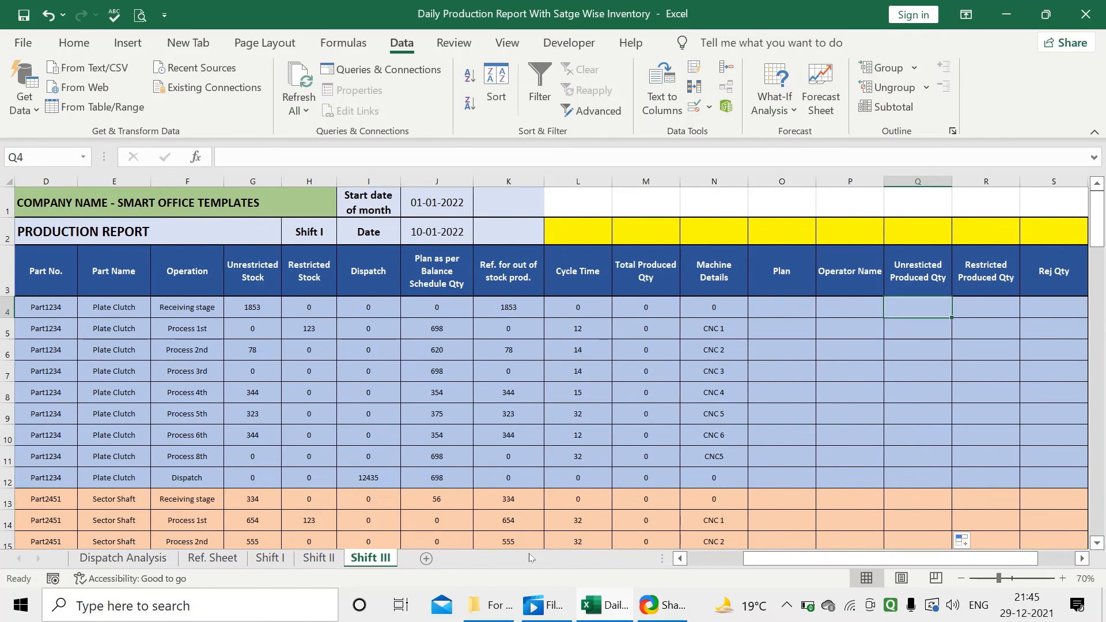
{"action": "left_click_drag", "start_coordinate": [758, 553], "coordinate": [749, 553]}
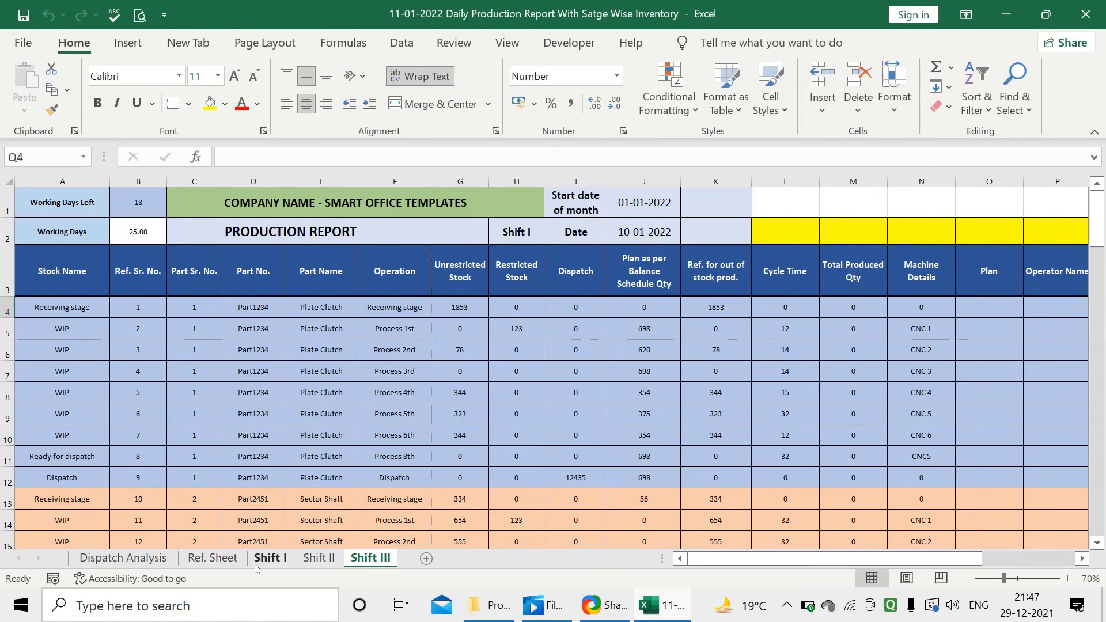
Step: Draw a rounded rectangle about 2.05 cm high and 4.6 cm wide beside the table on the Ref. Sheet
{"action": "left_click", "coordinate": [213, 557]}
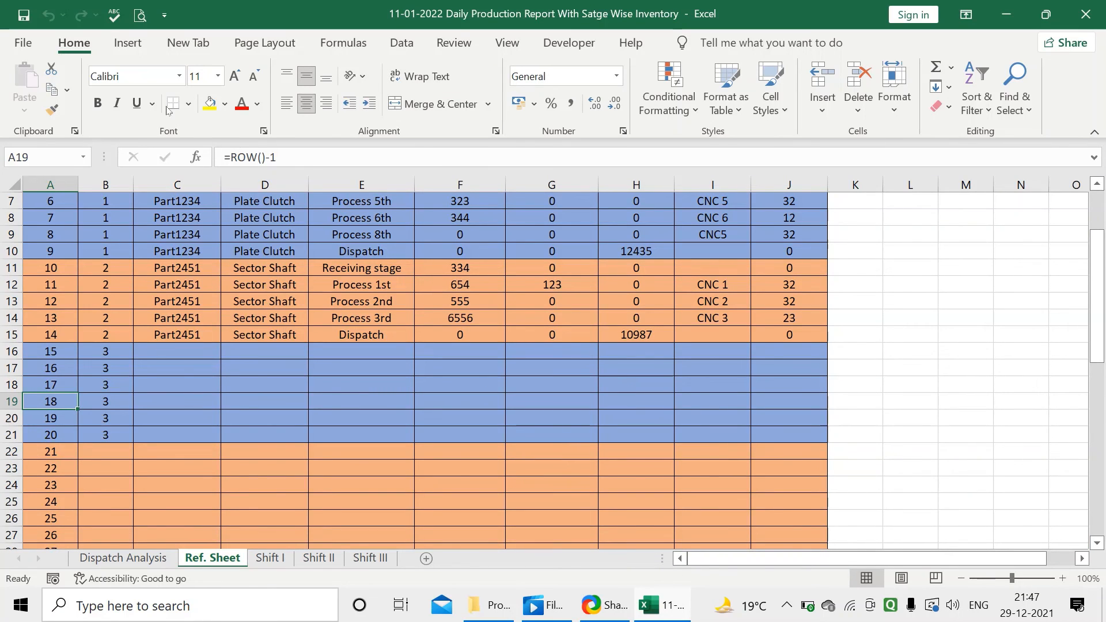
{"action": "left_click", "coordinate": [127, 43]}
{"action": "left_click", "coordinate": [206, 86]}
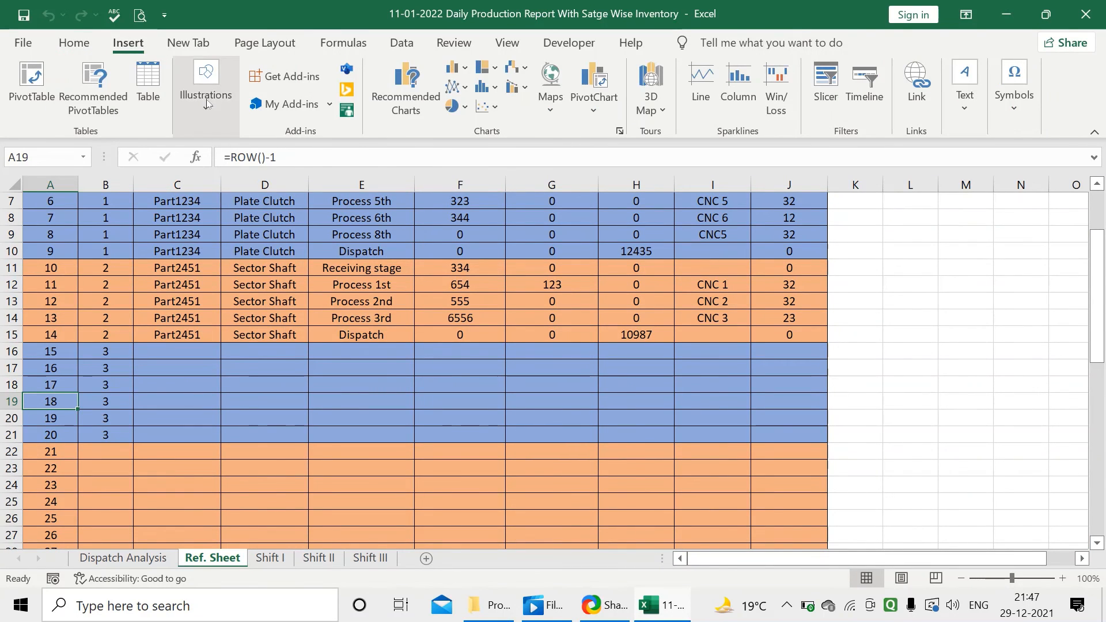
{"action": "left_click", "coordinate": [239, 151]}
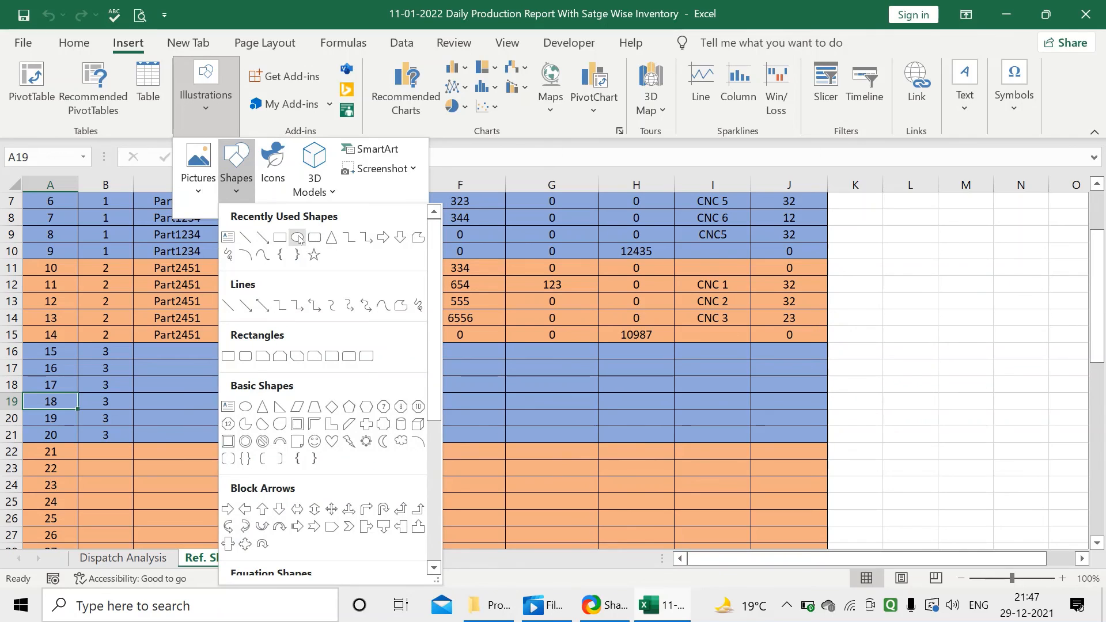
{"action": "left_click", "coordinate": [314, 238]}
{"action": "left_click_drag", "start_coordinate": [859, 287], "coordinate": [1009, 354]}
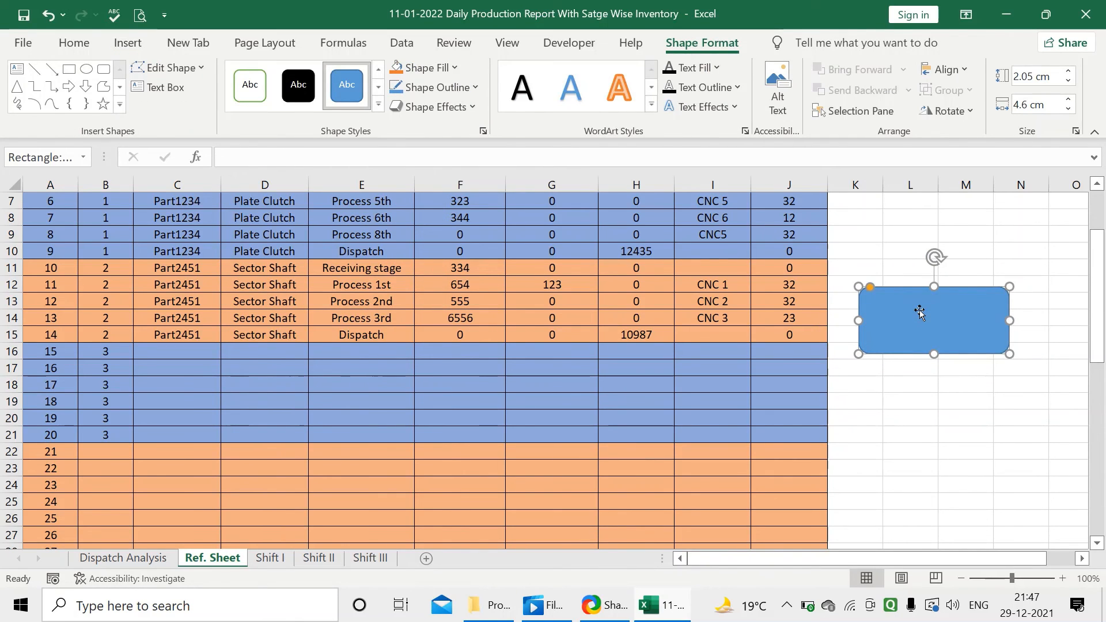
Step: Label the rounded rectangle "SUBMIT STOCK & CREATE NEW DATE PLAN"
{"action": "type", "text": "SUBMIT"}
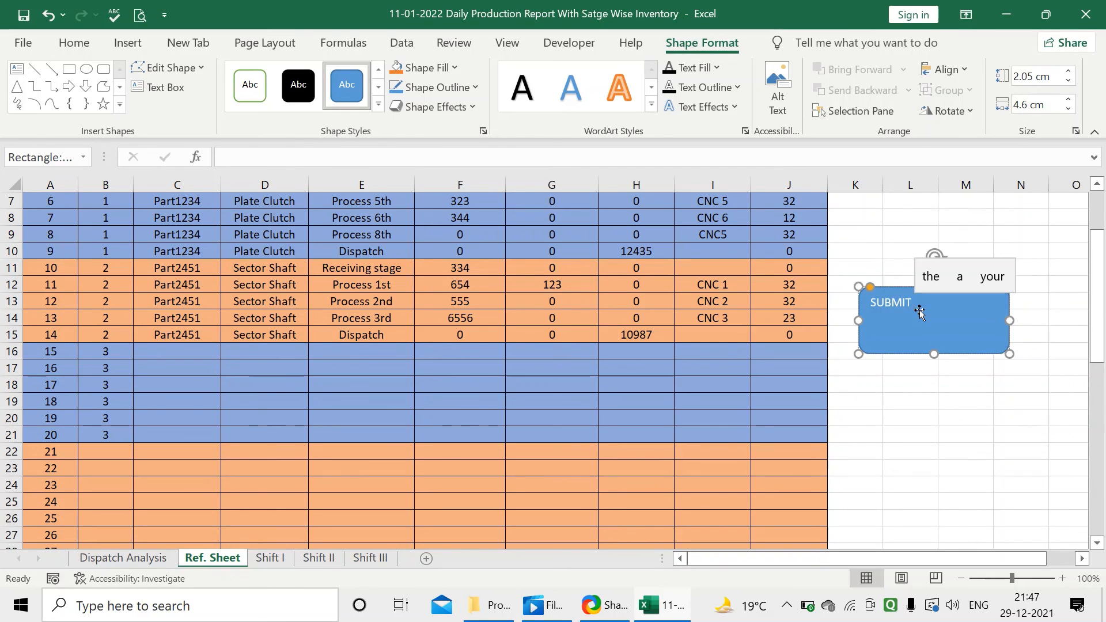
{"action": "type", "text": " STOCK "}
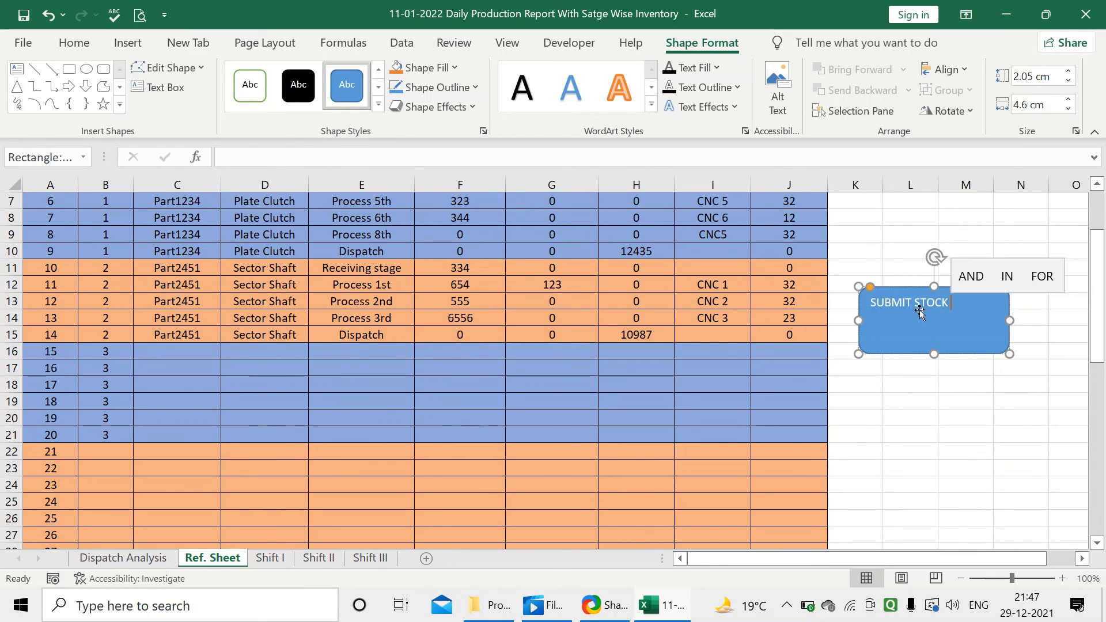
{"action": "type", "text": "& CR"}
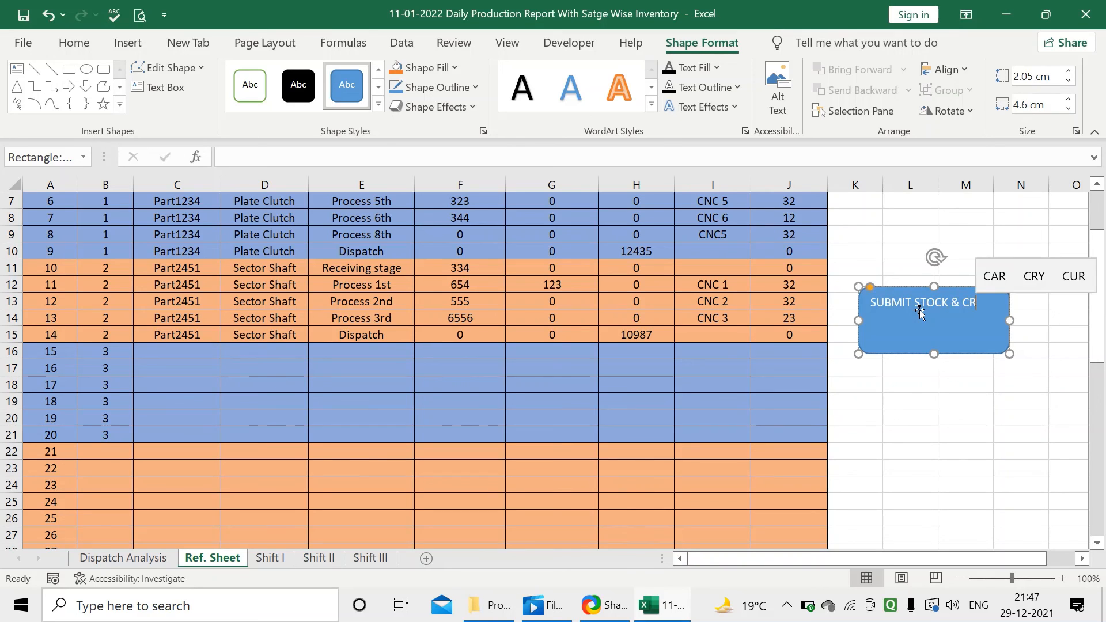
{"action": "type", "text": "EATE PLA"}
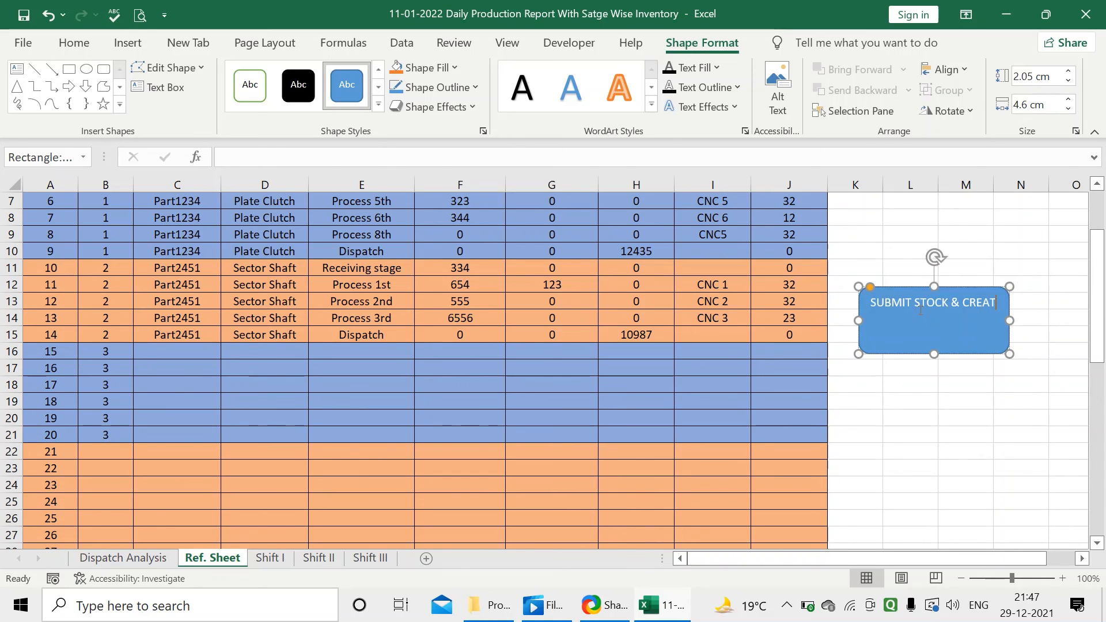
{"action": "key", "text": "BackSpace"}
{"action": "key", "text": "BackSpace"}
{"action": "key", "text": "BackSpace"}
{"action": "type", "text": "NEQW"}
{"action": "key", "text": "BackSpace"}
{"action": "key", "text": "BackSpace"}
{"action": "key", "text": "BackSpace"}
{"action": "type", "text": "DATE PL"}
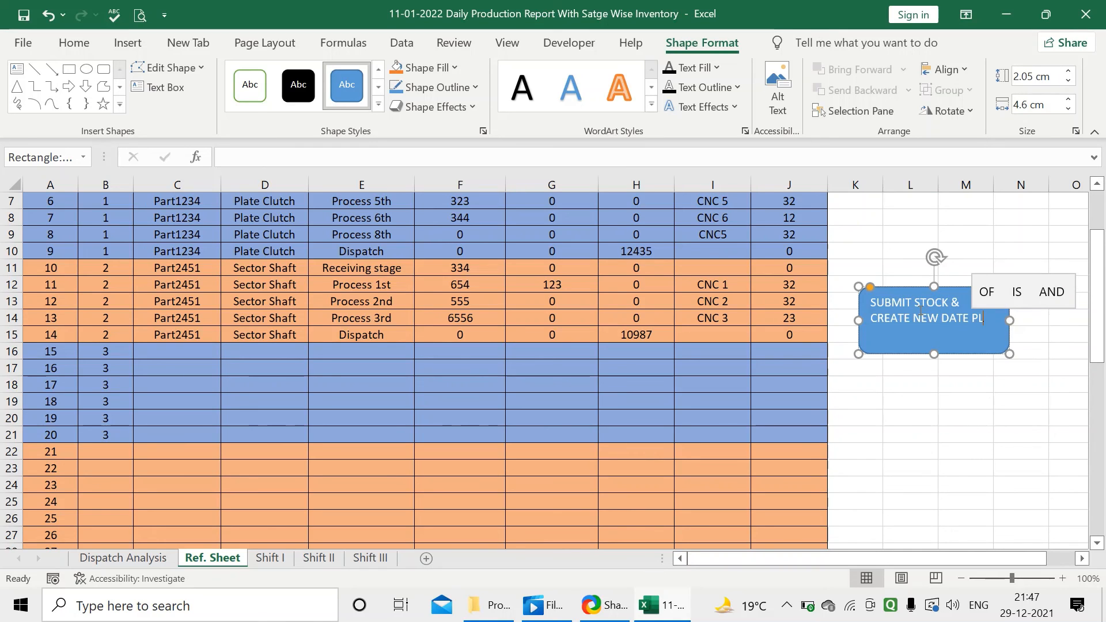
{"action": "type", "text": "AN"}
{"action": "left_click", "coordinate": [934, 426]}
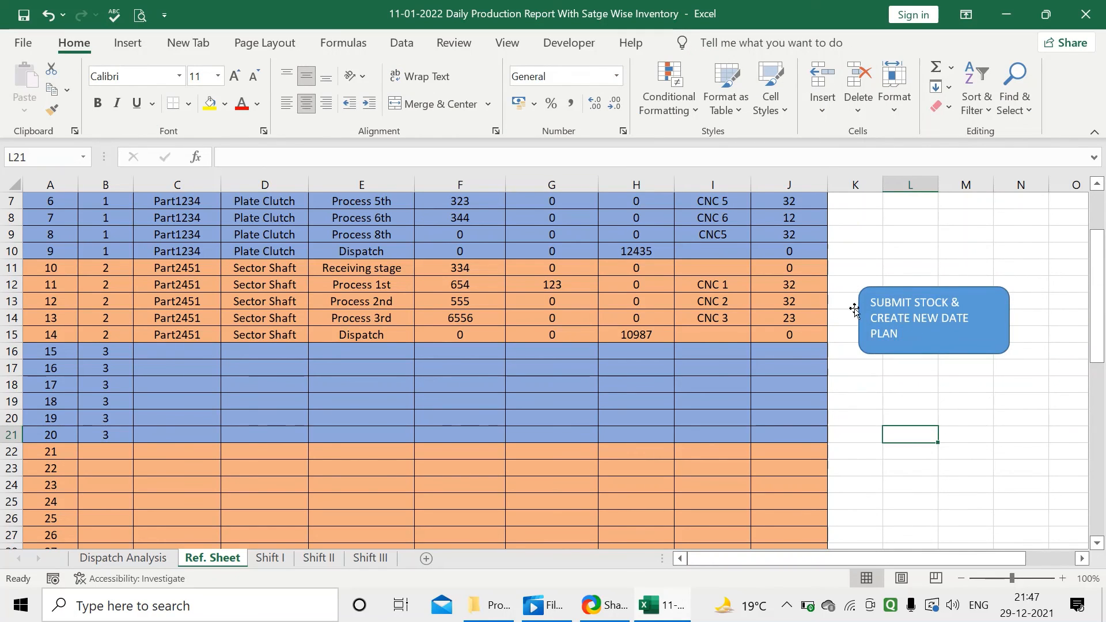
Step: Make the rounded rectangle's label bold and set its font size to 12
{"action": "left_click_drag", "start_coordinate": [917, 333], "coordinate": [859, 309]}
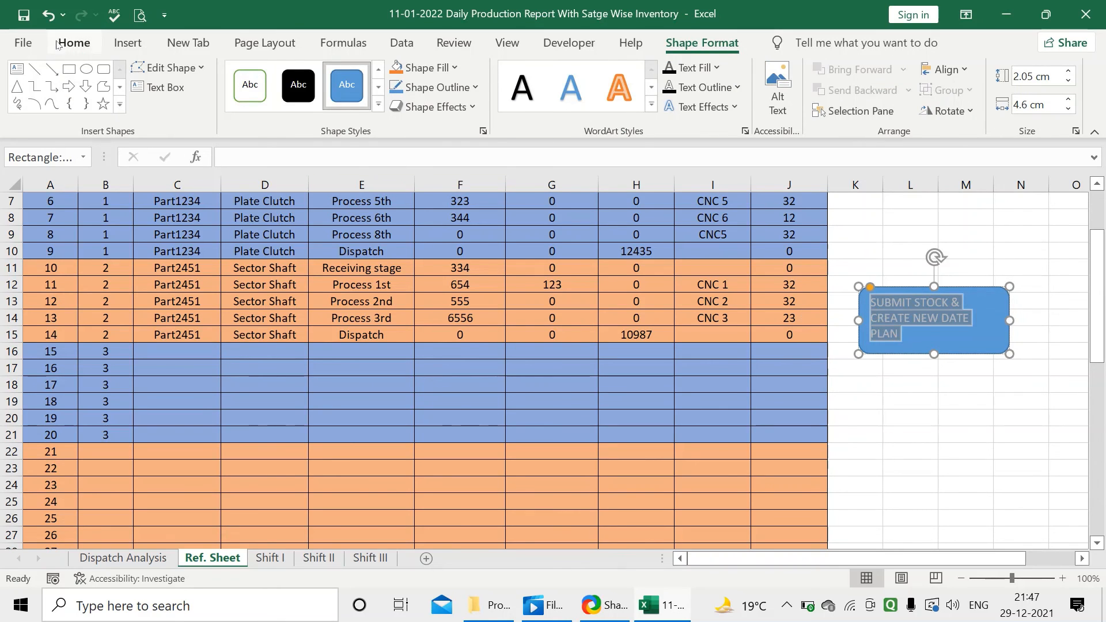
{"action": "left_click", "coordinate": [74, 43]}
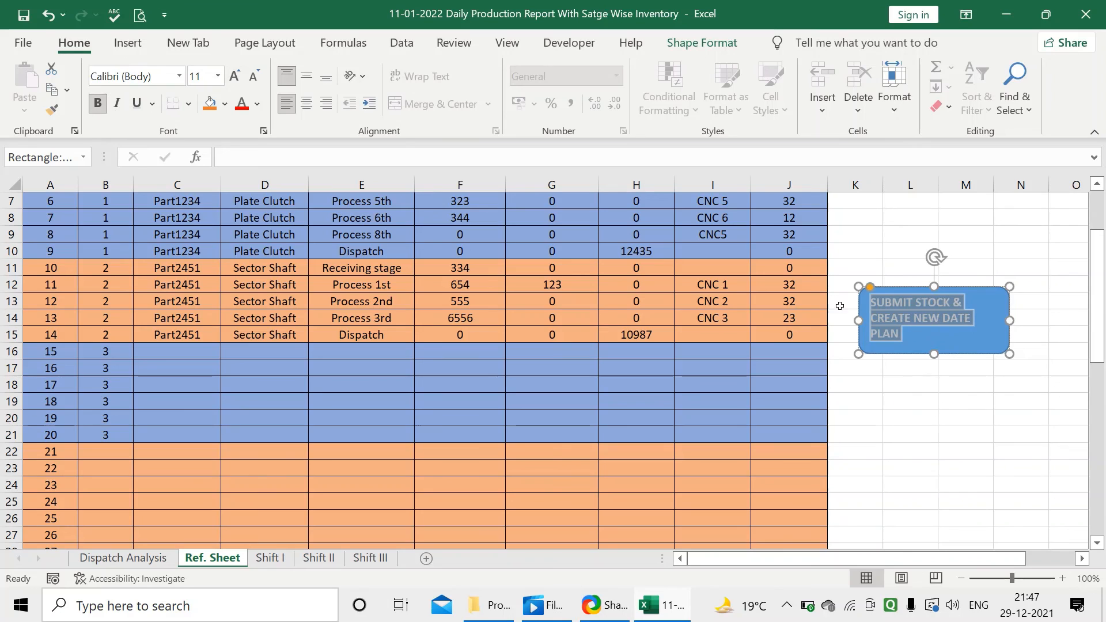
{"action": "left_click", "coordinate": [235, 76]}
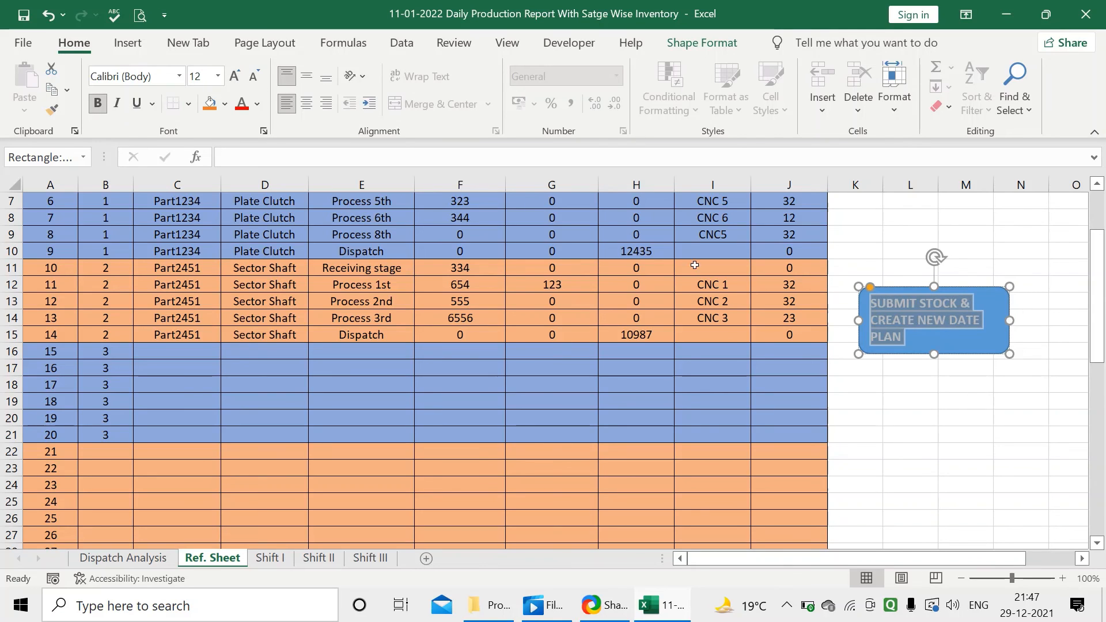
{"action": "left_click", "coordinate": [946, 365]}
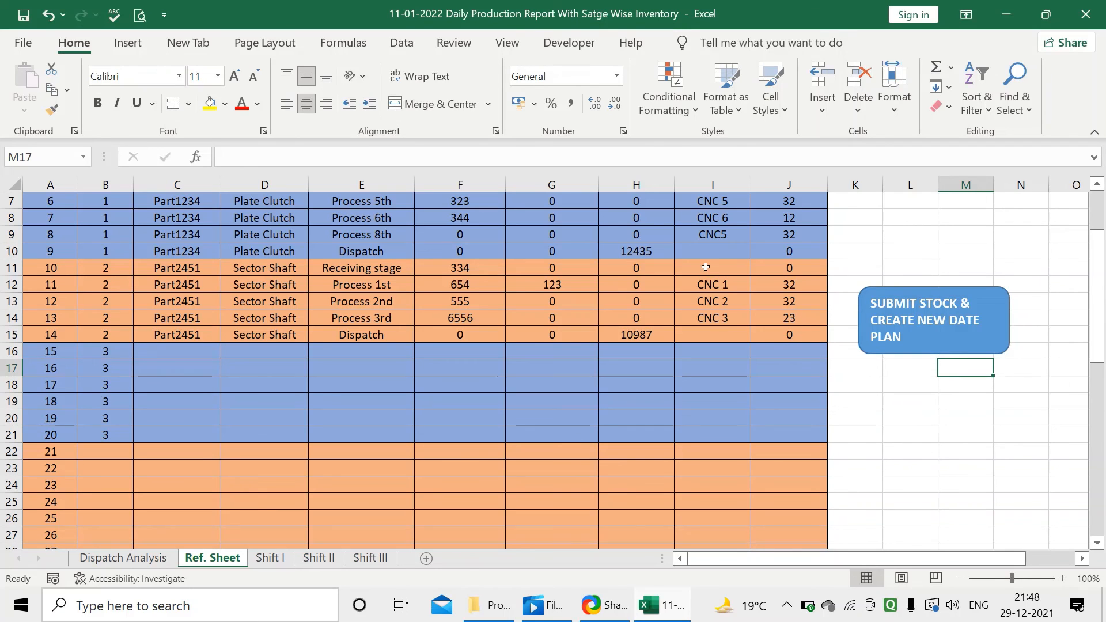
Step: Set the Trust Center macro settings to enable all macros and accept the Excel options
{"action": "left_click", "coordinate": [22, 43]}
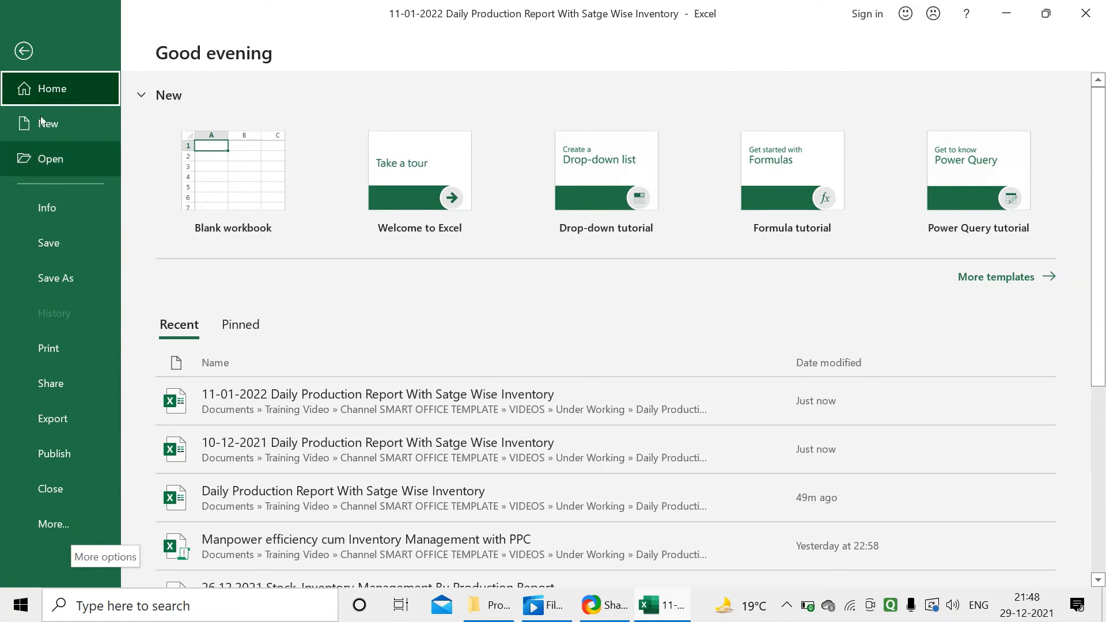
{"action": "left_click", "coordinate": [24, 51]}
{"action": "left_click", "coordinate": [24, 45]}
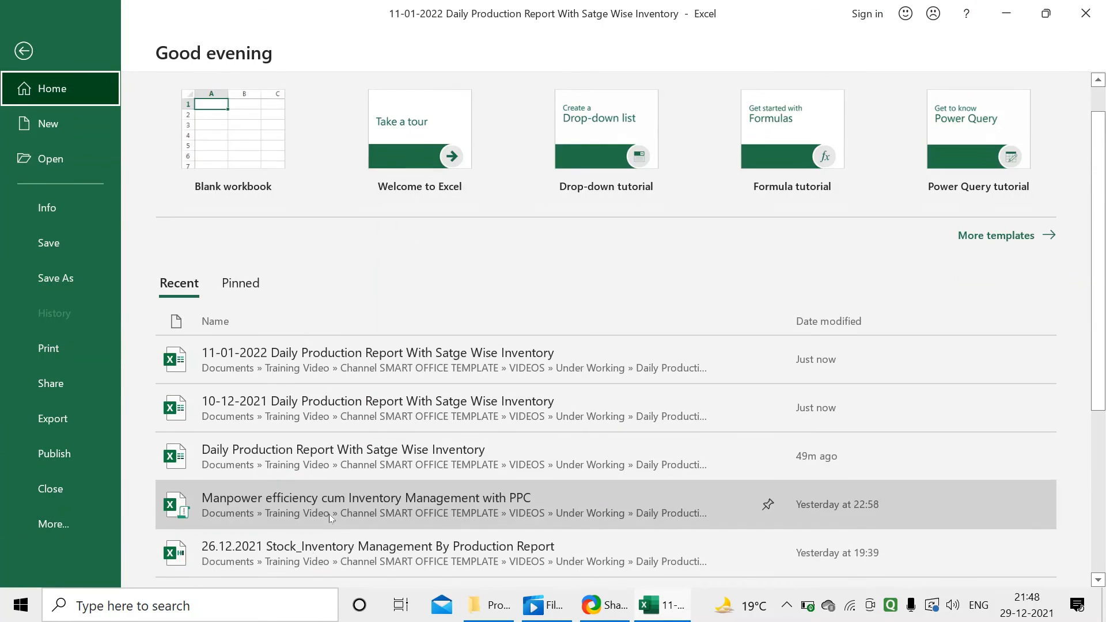
{"action": "scroll", "coordinate": [330, 518], "scroll_direction": "down", "scroll_amount": 5}
{"action": "left_click", "coordinate": [70, 525]}
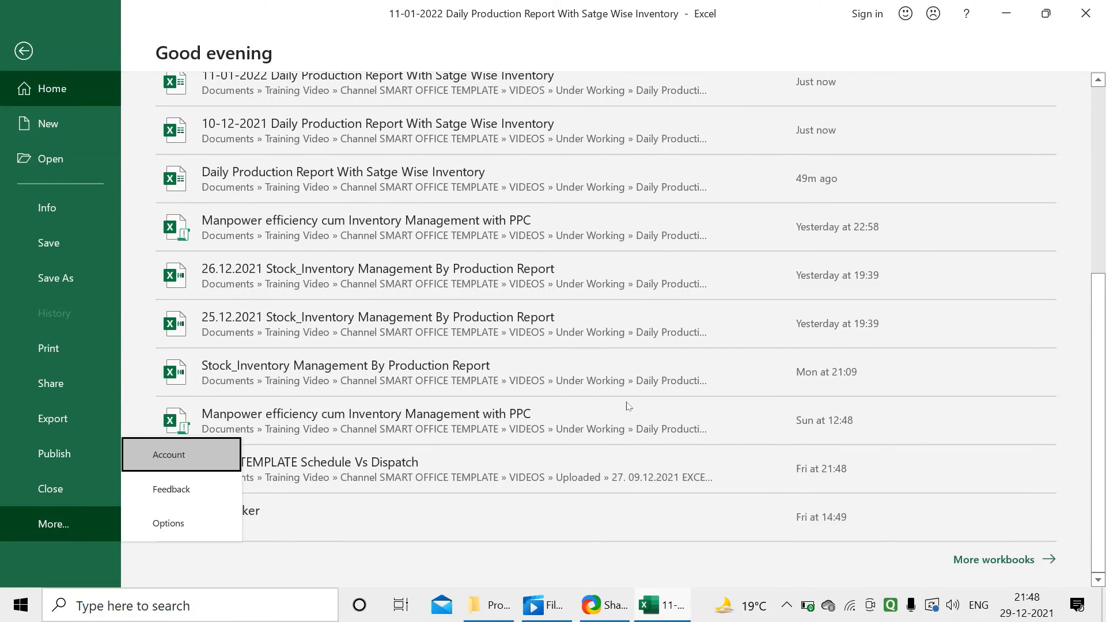
{"action": "left_click", "coordinate": [171, 522]}
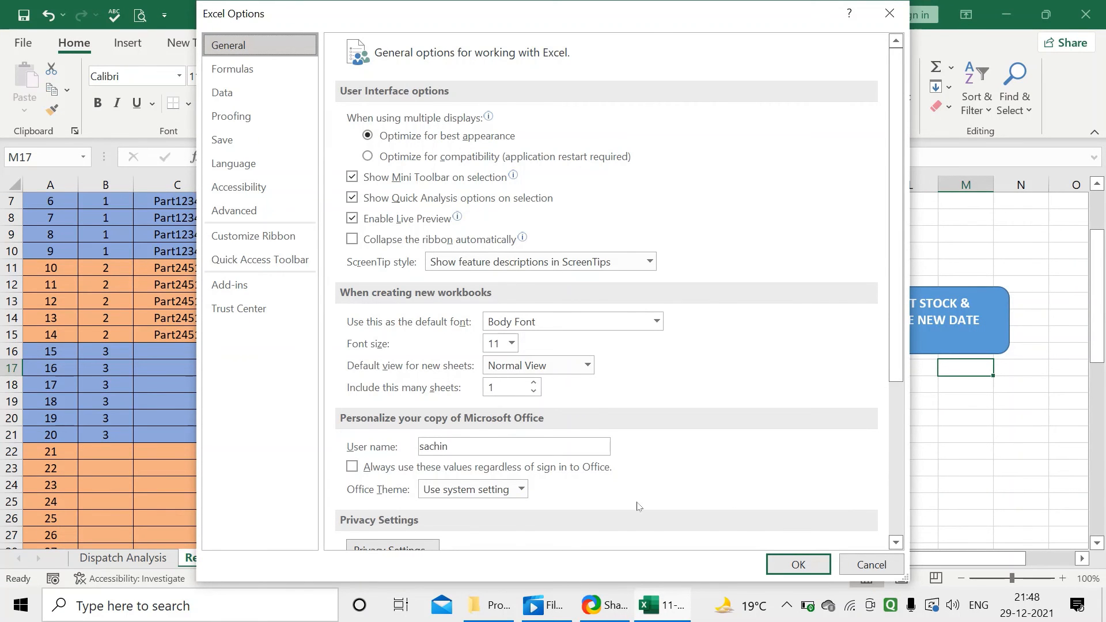
{"action": "scroll", "coordinate": [637, 506], "scroll_direction": "down", "scroll_amount": 3}
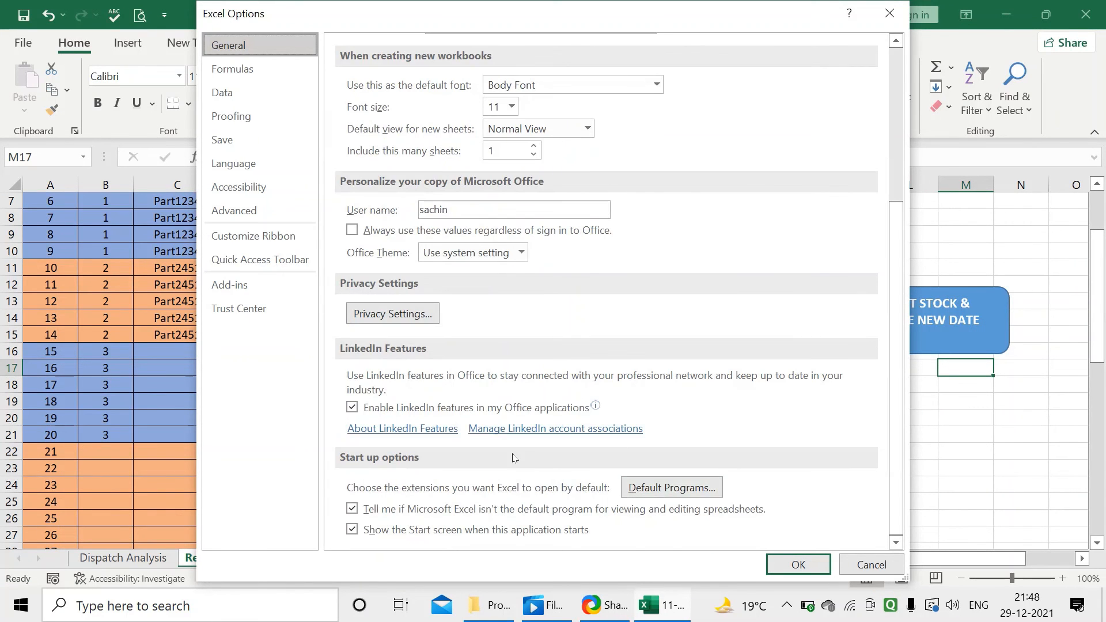
{"action": "left_click", "coordinate": [242, 316]}
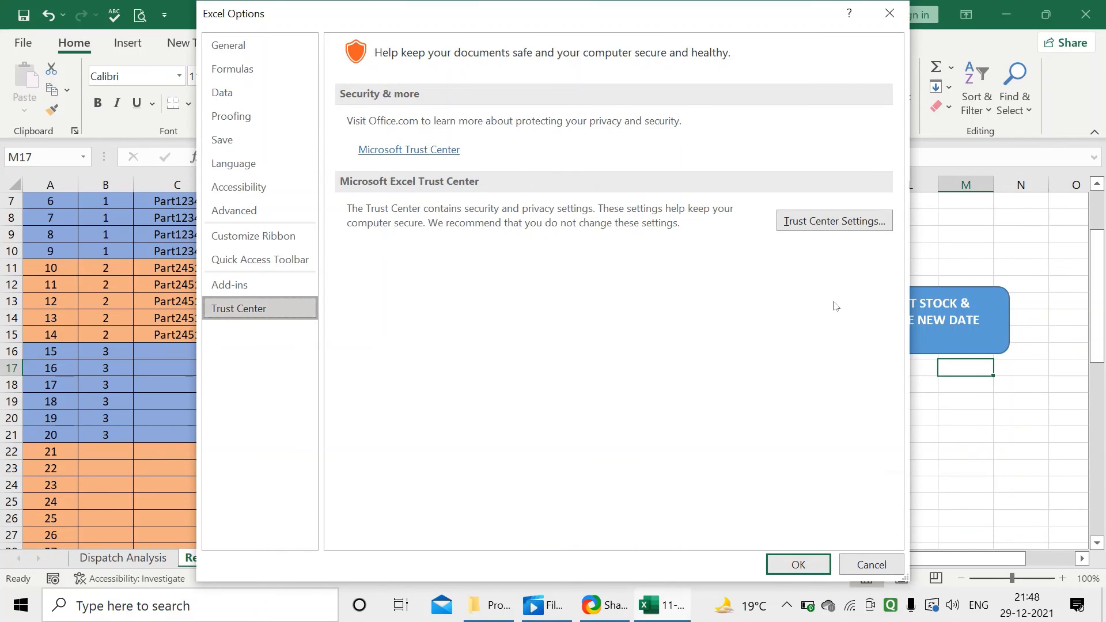
{"action": "left_click", "coordinate": [827, 220]}
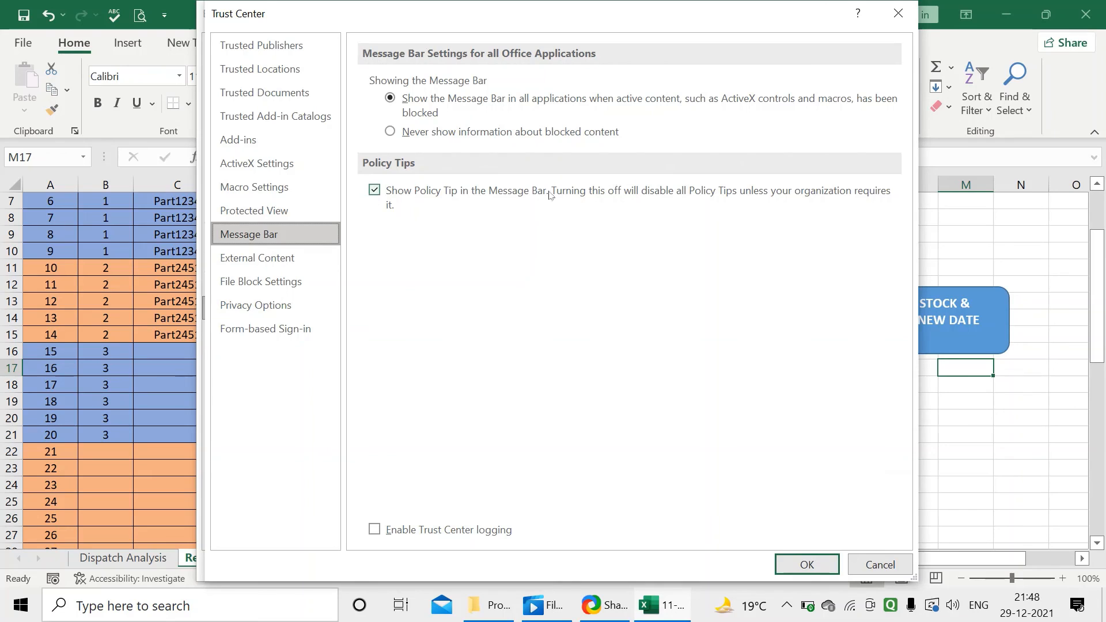
{"action": "left_click", "coordinate": [255, 187]}
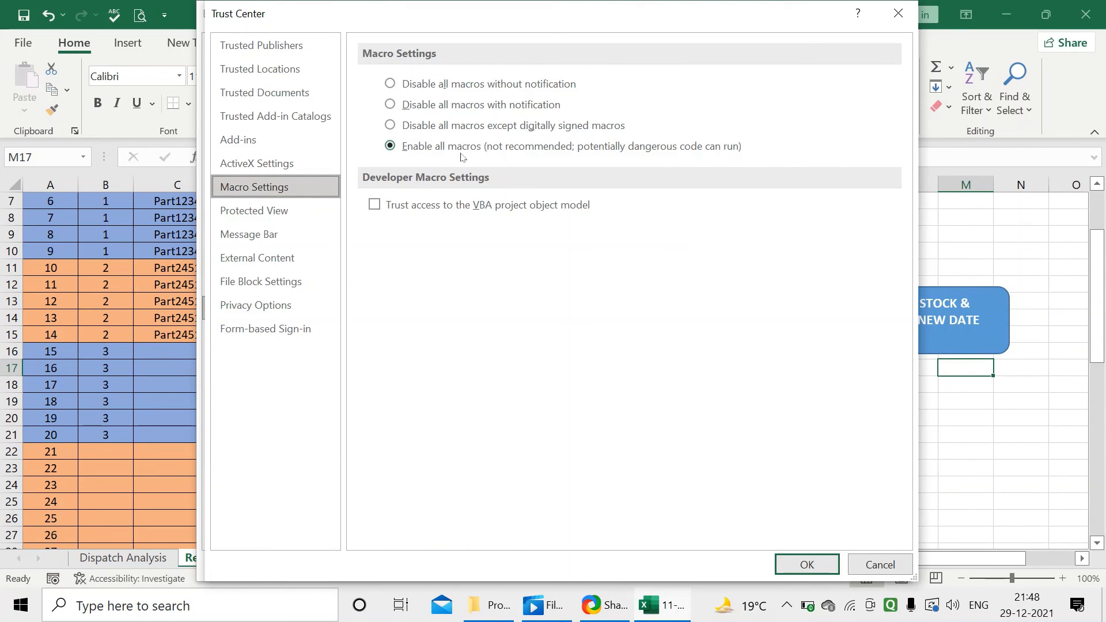
{"action": "left_click", "coordinate": [394, 148]}
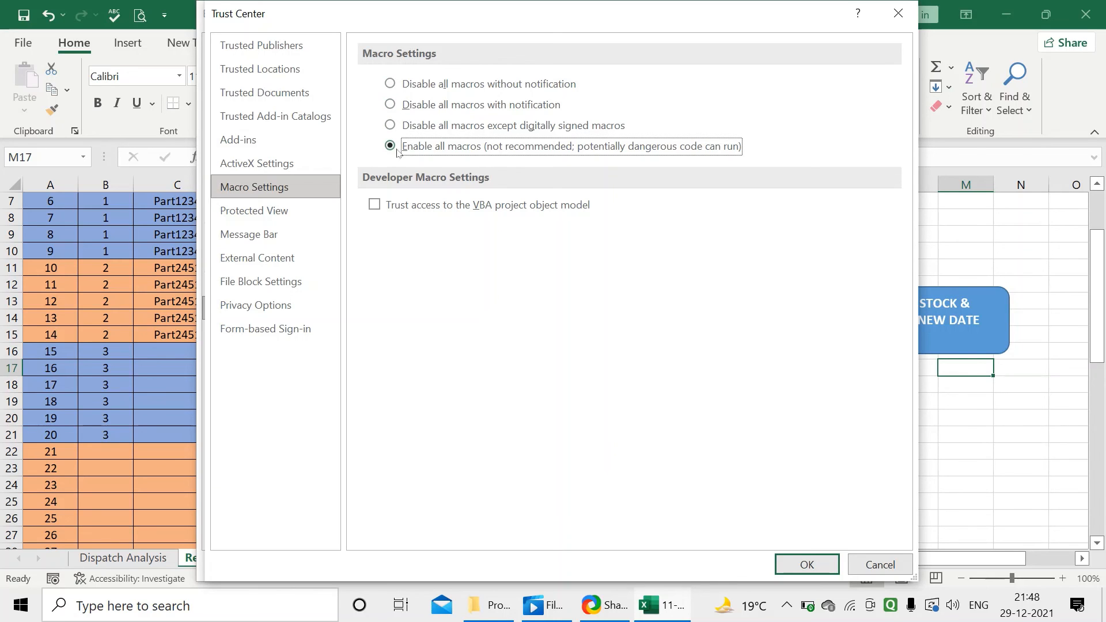
{"action": "left_click", "coordinate": [806, 565]}
{"action": "left_click", "coordinate": [798, 564]}
{"action": "left_click", "coordinate": [885, 481]}
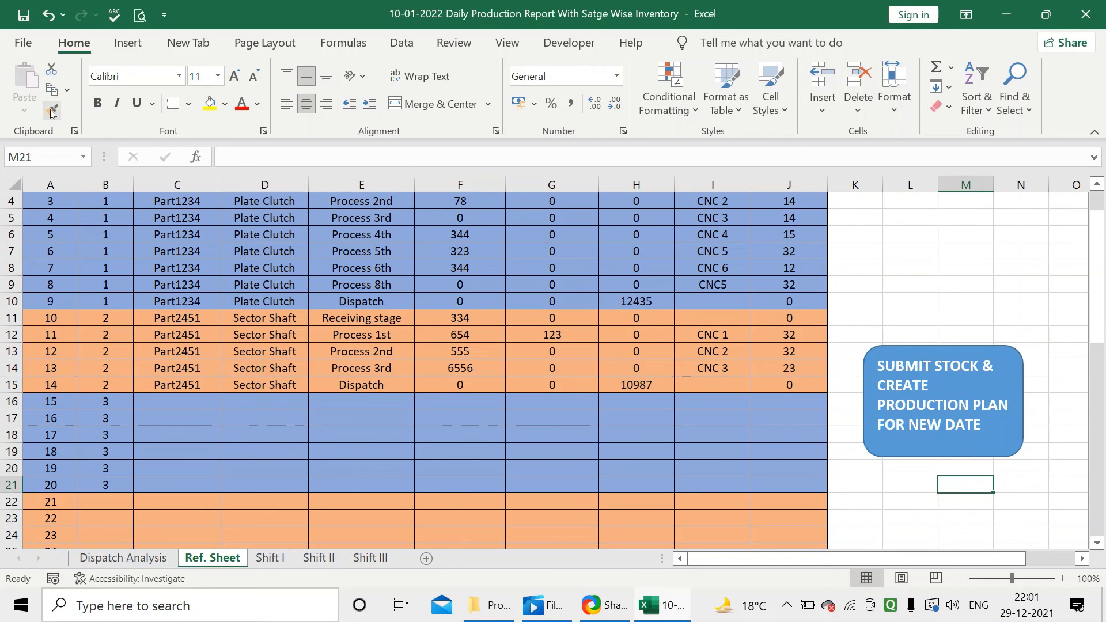
Step: Save the workbook as an Excel Macro-Enabled Workbook in the Production Report folder, keeping its file name
{"action": "left_click", "coordinate": [32, 46]}
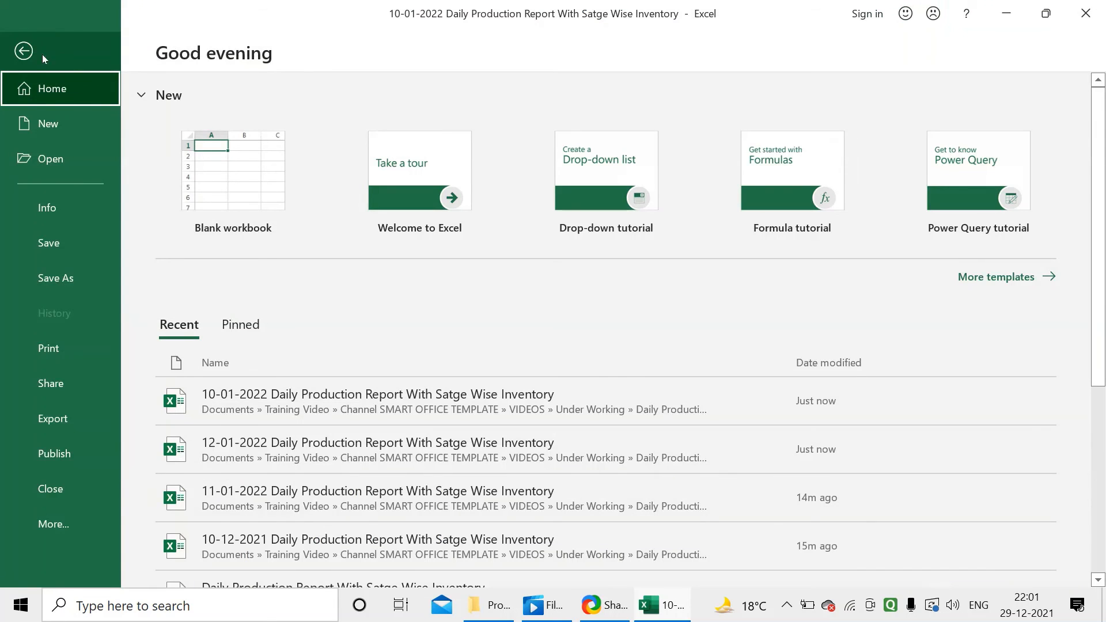
{"action": "left_click", "coordinate": [81, 277]}
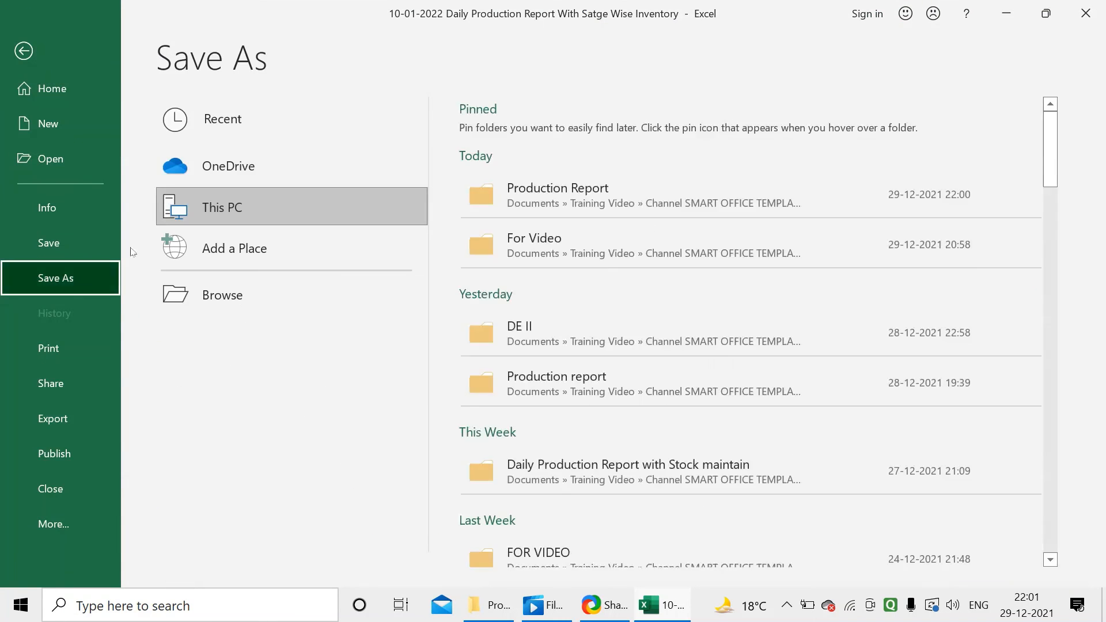
{"action": "left_click", "coordinate": [533, 186]}
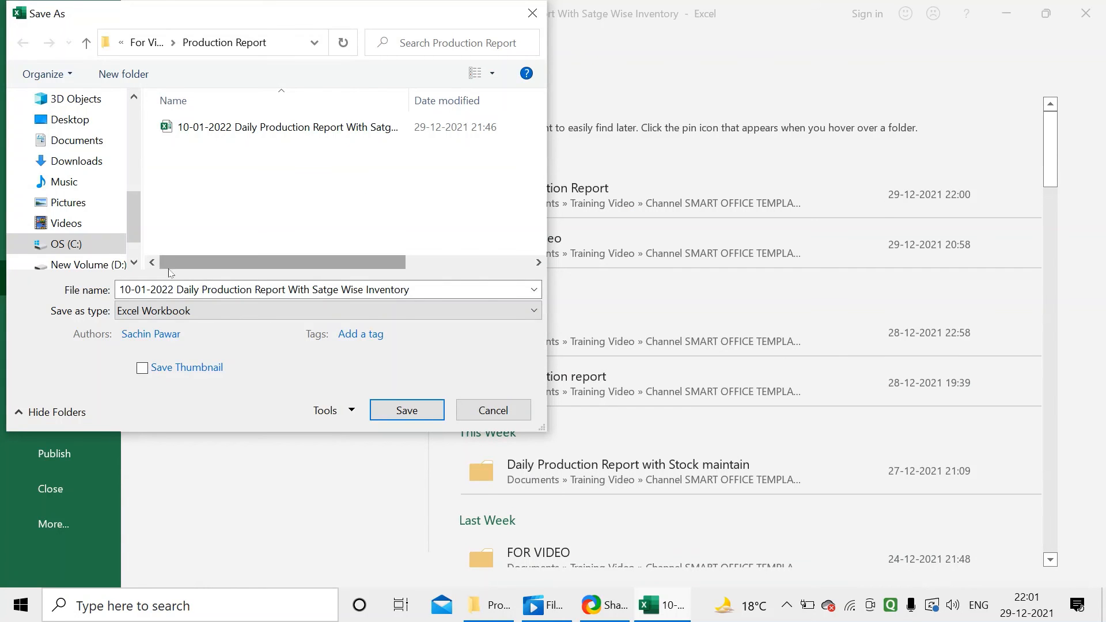
{"action": "left_click", "coordinate": [194, 310]}
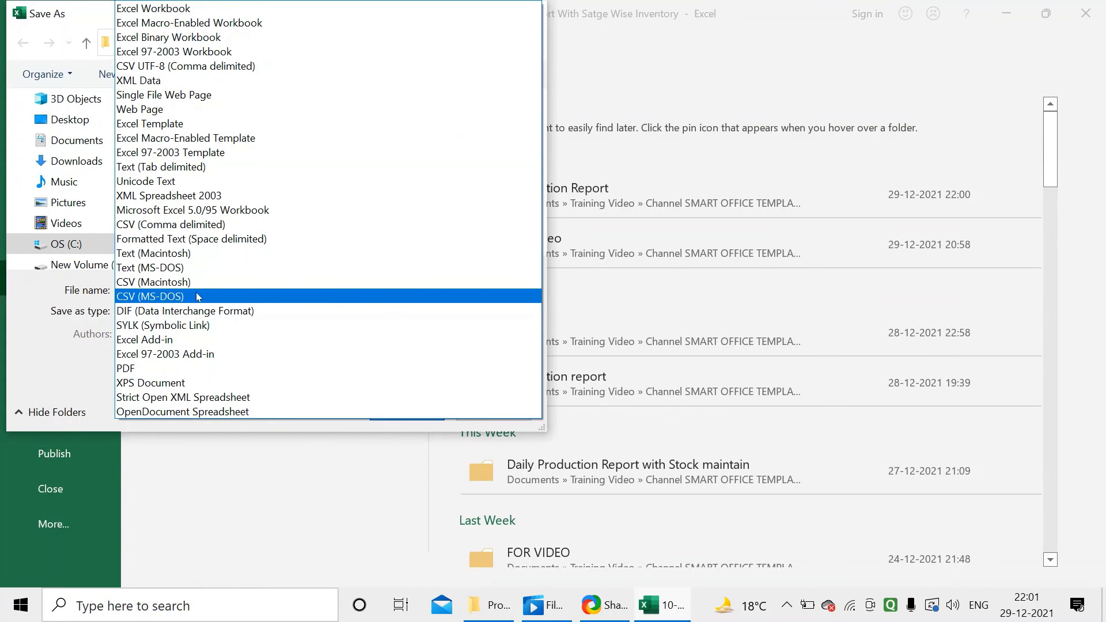
{"action": "key", "text": "Escape"}
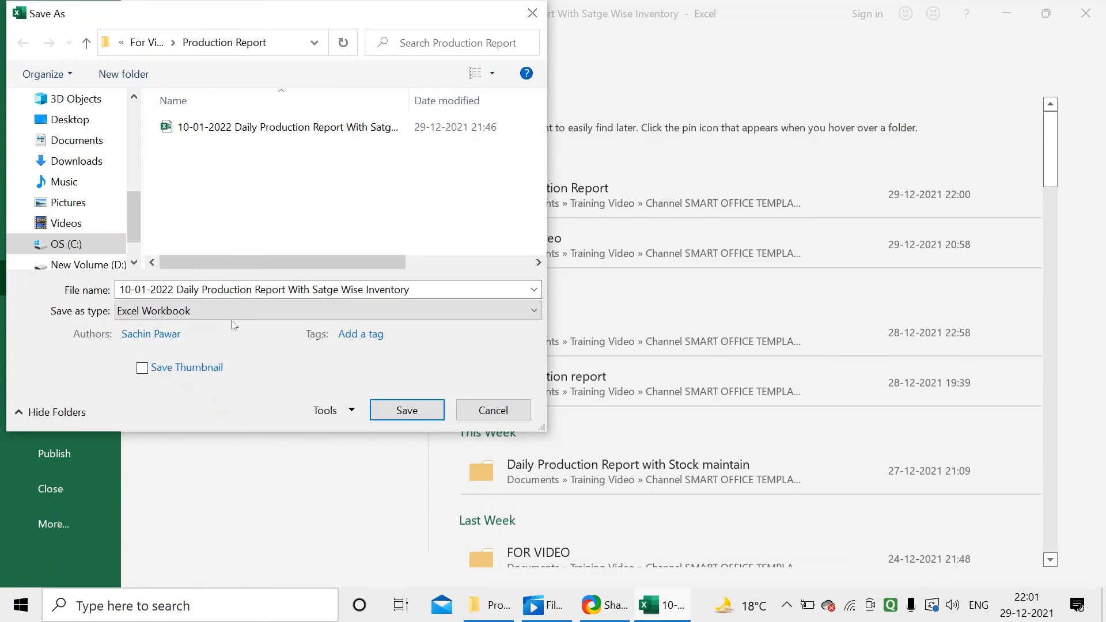
{"action": "left_click", "coordinate": [170, 311]}
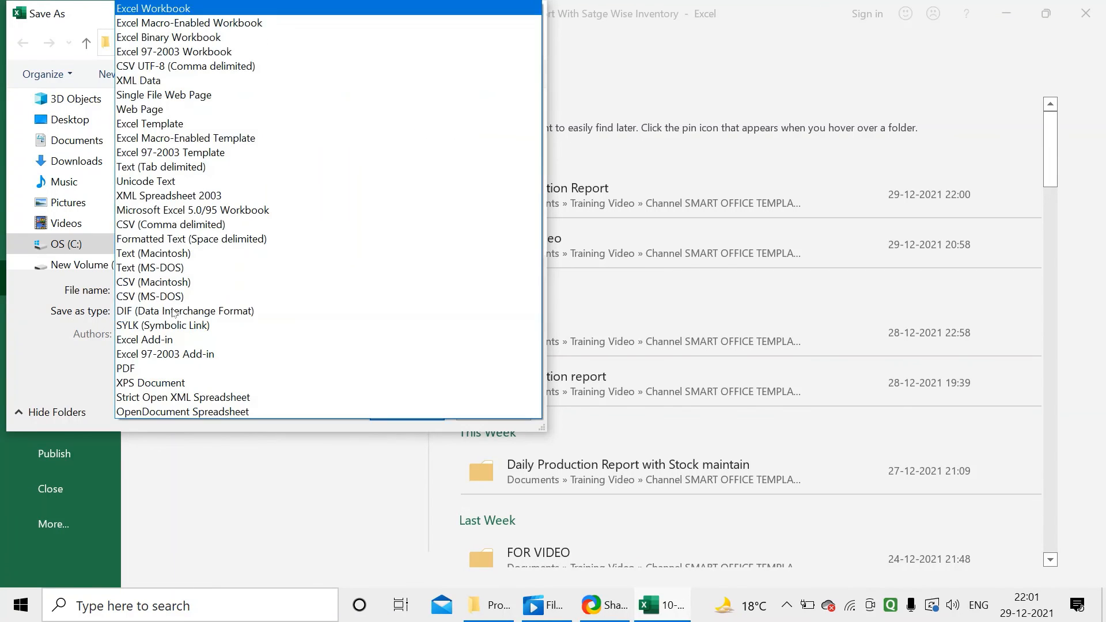
{"action": "left_click", "coordinate": [175, 24]}
{"action": "left_click", "coordinate": [405, 410]}
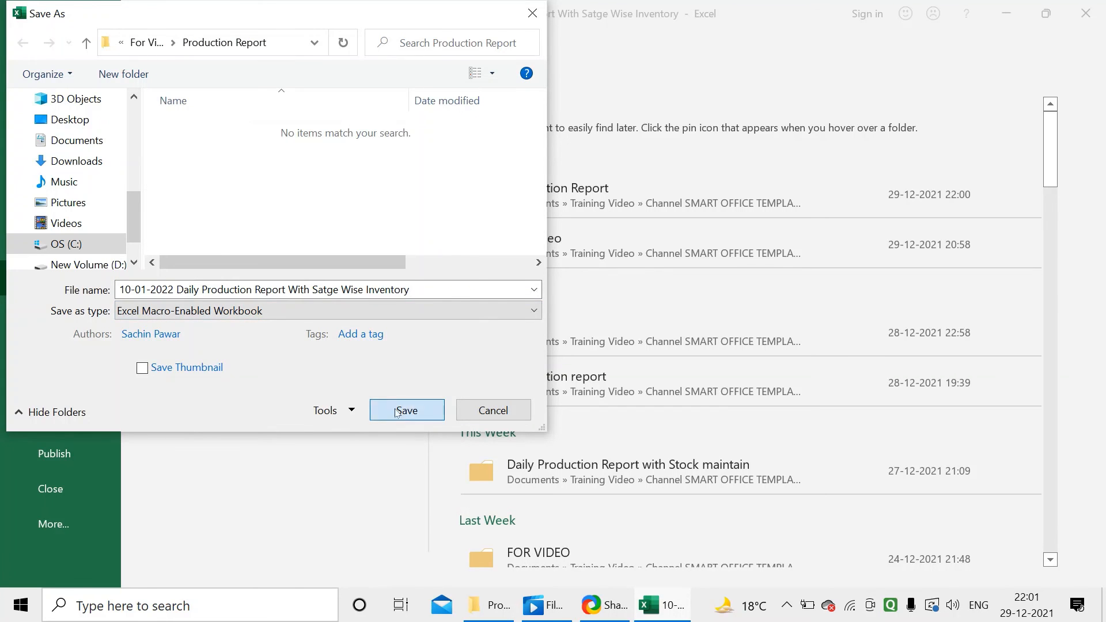
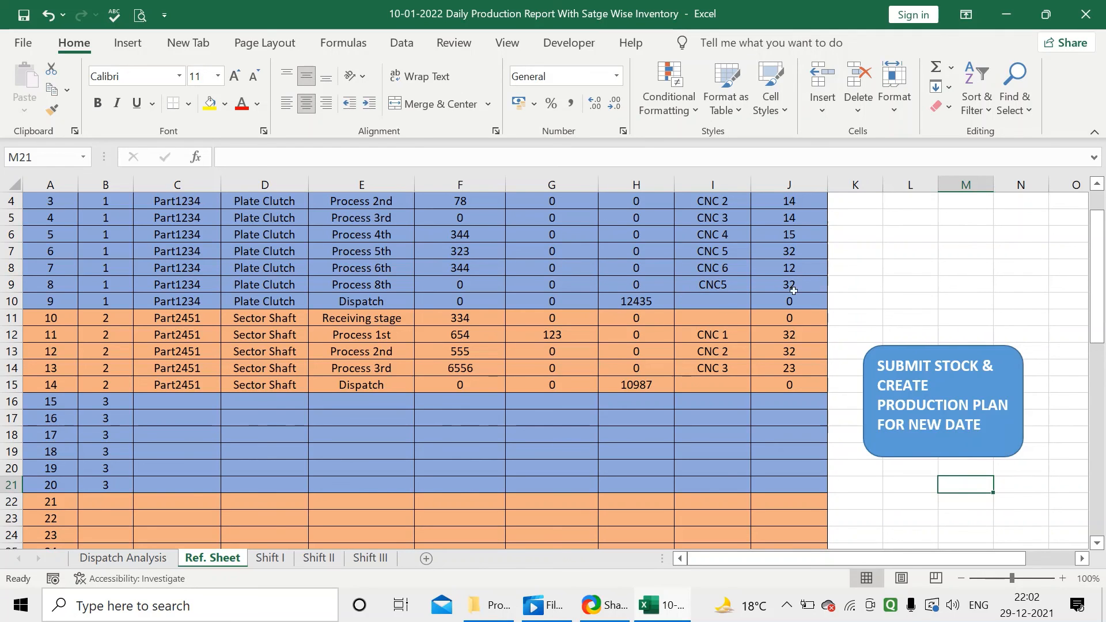
Step: Start recording a macro assigned to the rounded rectangle, stored in This Workbook with the shortcut Ctrl+Shift+R
{"action": "right_click", "coordinate": [920, 399]}
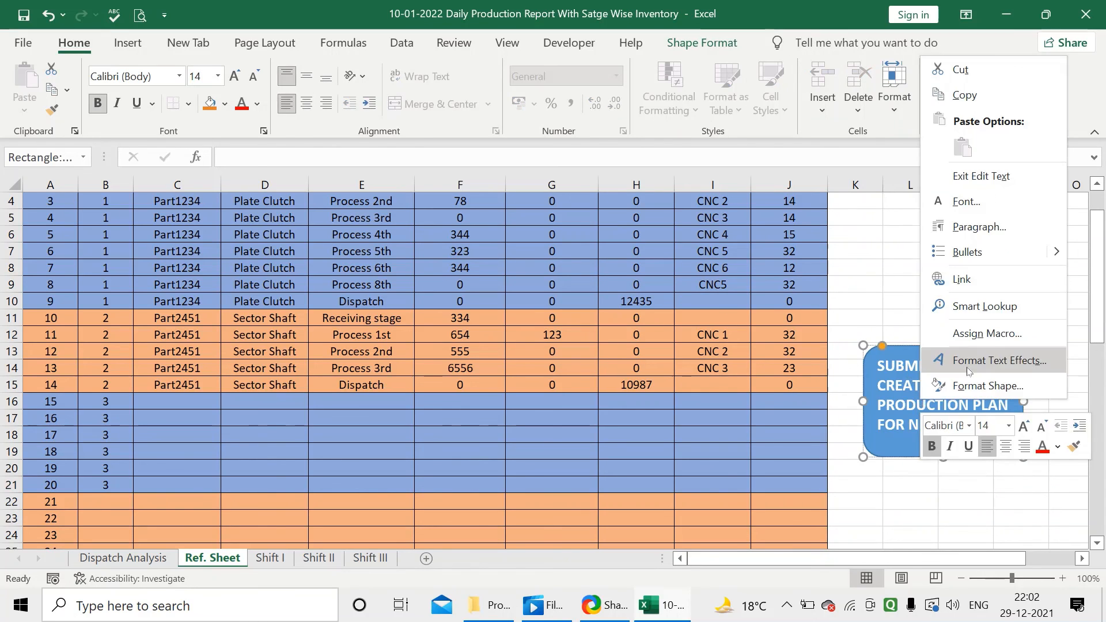
{"action": "left_click", "coordinate": [987, 333]}
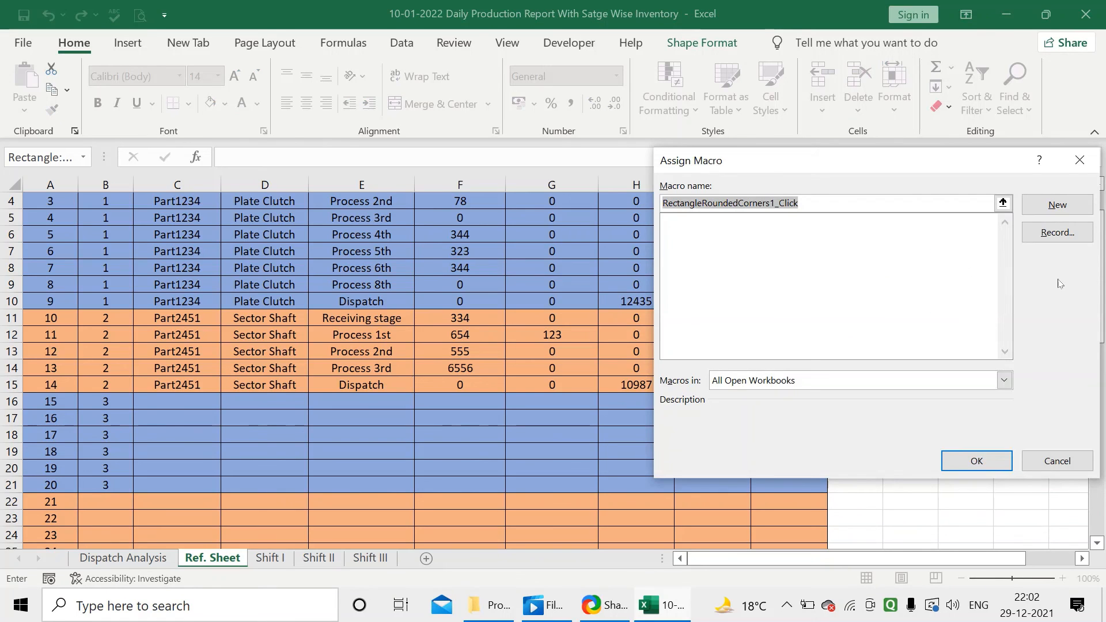
{"action": "left_click", "coordinate": [1063, 232]}
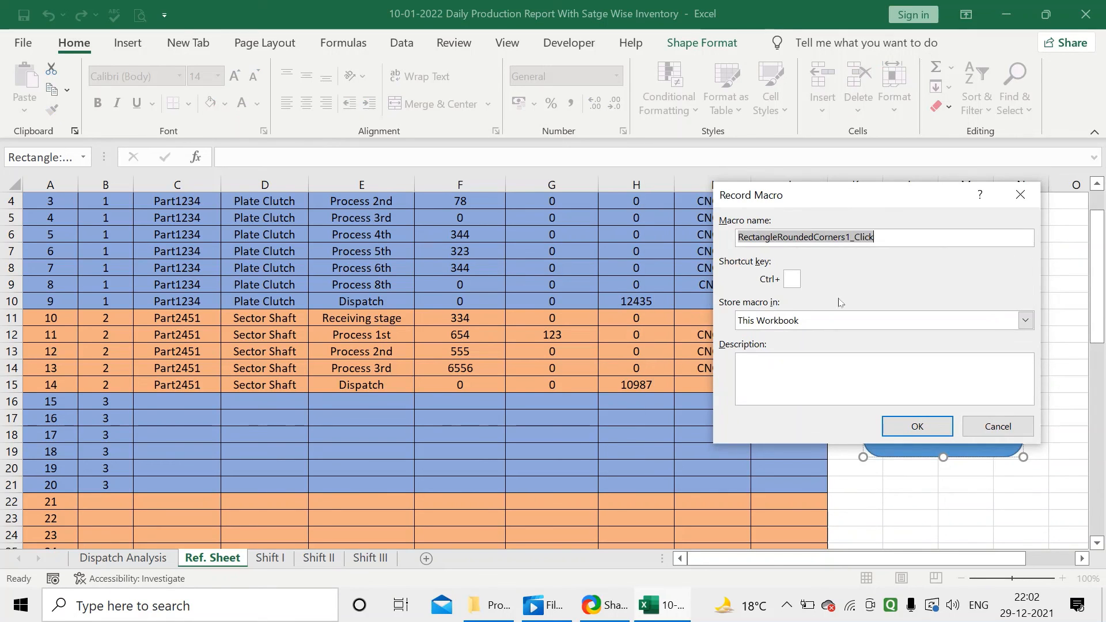
{"action": "left_click", "coordinate": [798, 281]}
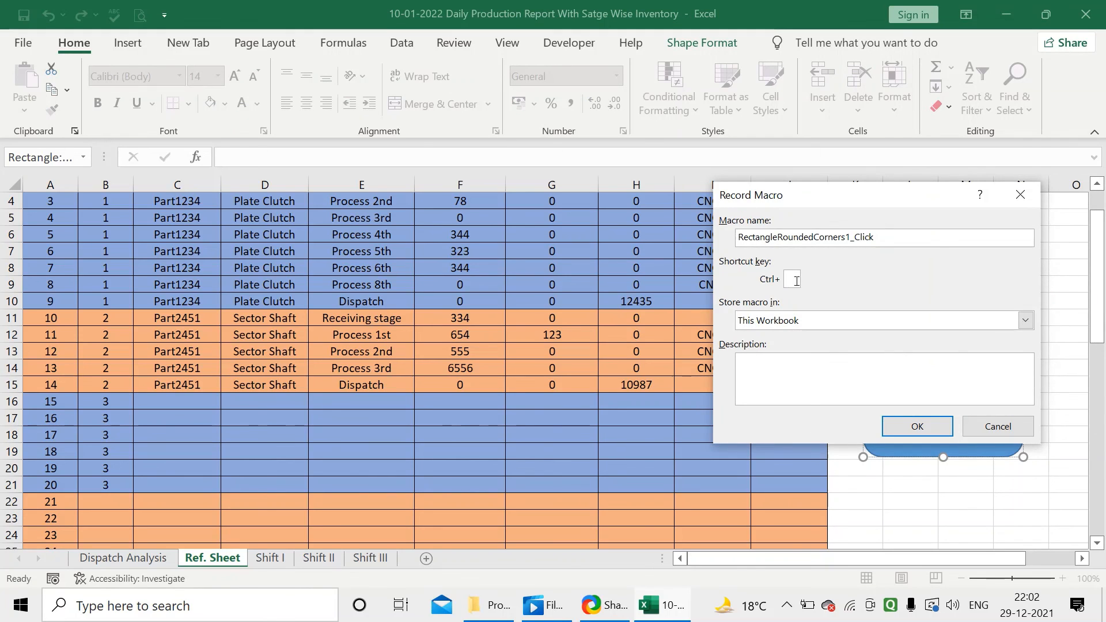
{"action": "type", "text": "R"}
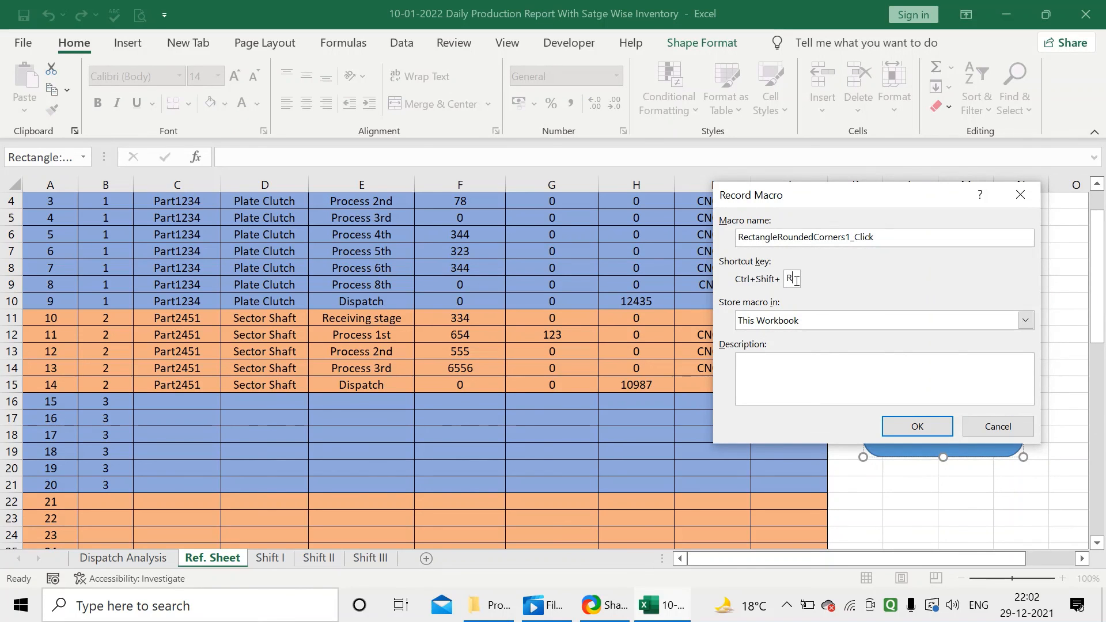
{"action": "left_click", "coordinate": [917, 427]}
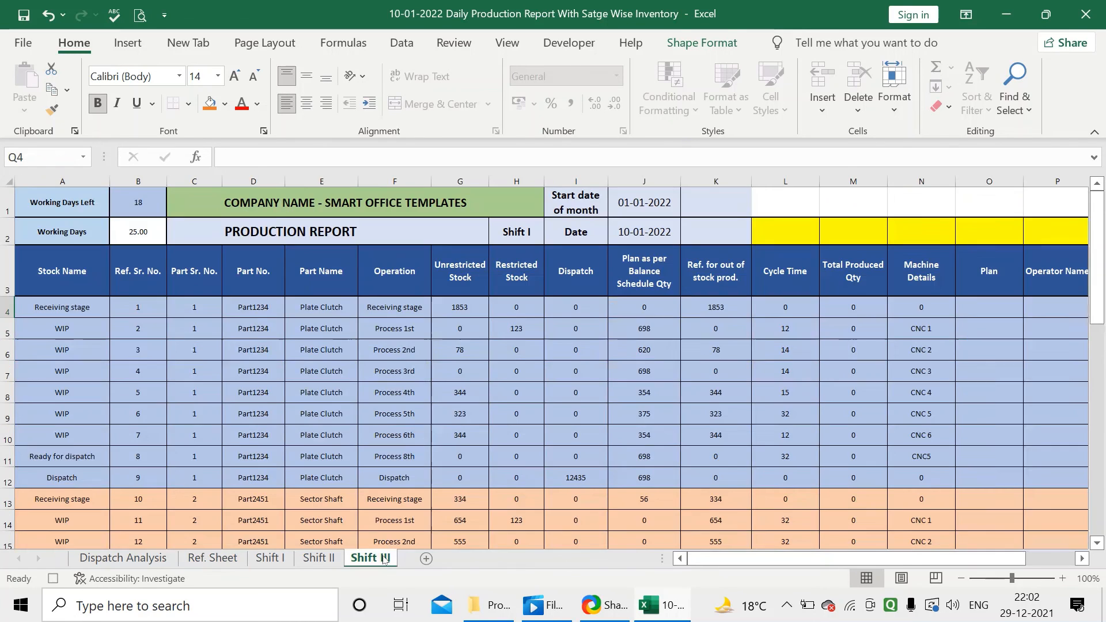
Step: Copy both parts' Unrestricted Stock, Restricted Stock and Dispatch figures from Shift III and paste them as values at F2 of the Ref. Sheet
{"action": "left_click", "coordinate": [370, 557]}
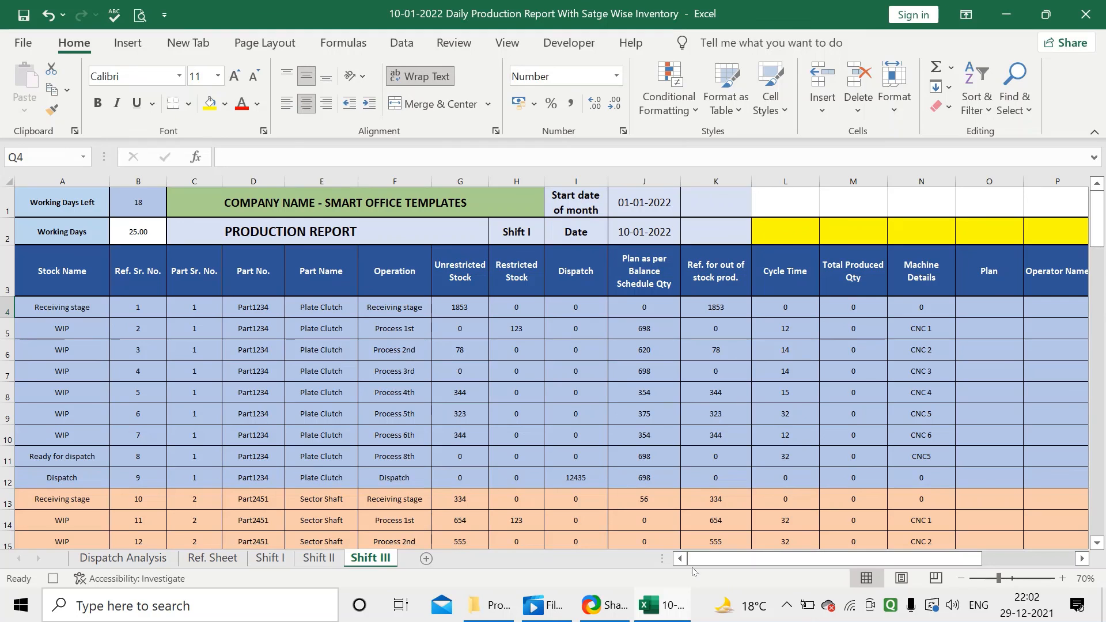
{"action": "left_click_drag", "start_coordinate": [714, 559], "coordinate": [750, 522]}
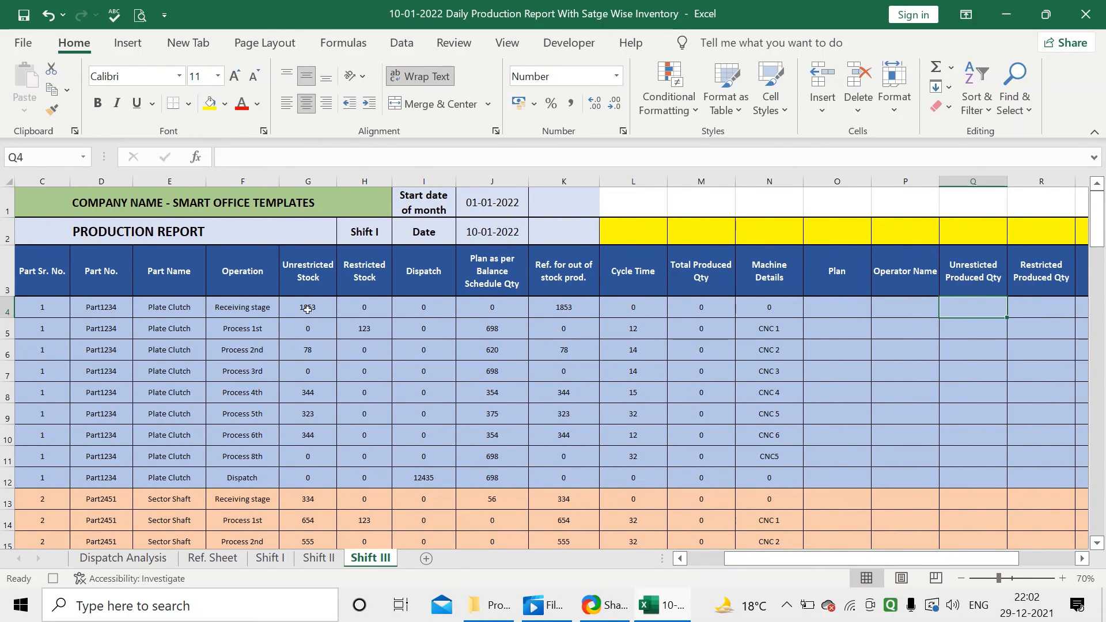
{"action": "left_click_drag", "start_coordinate": [308, 309], "coordinate": [429, 478]}
{"action": "scroll", "coordinate": [440, 458], "scroll_direction": "up", "scroll_amount": 1}
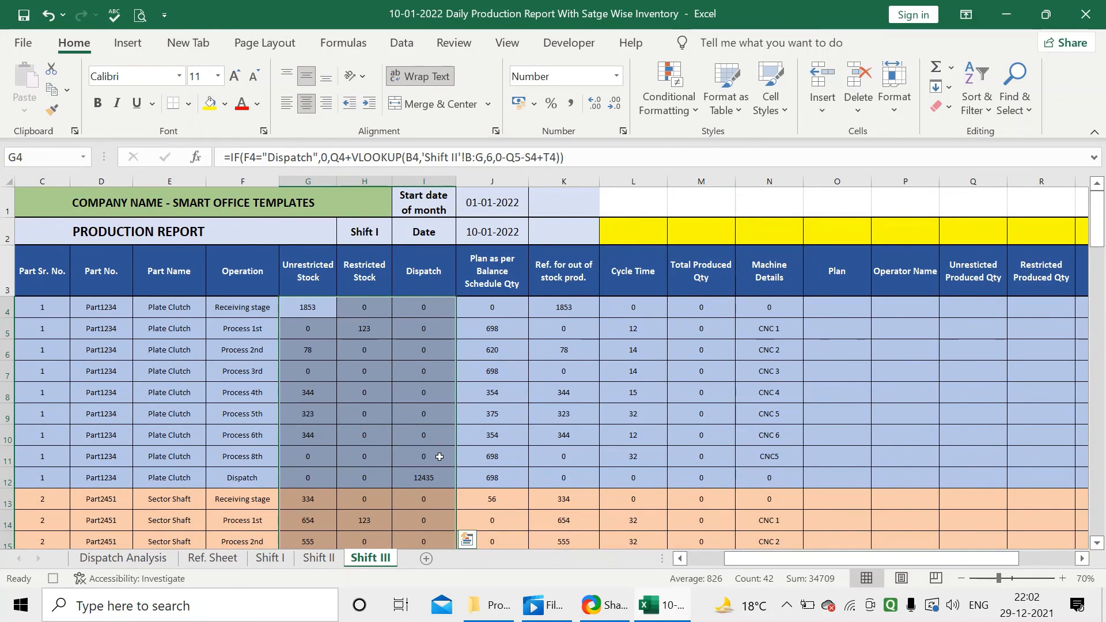
{"action": "key", "text": "ctrl+c"}
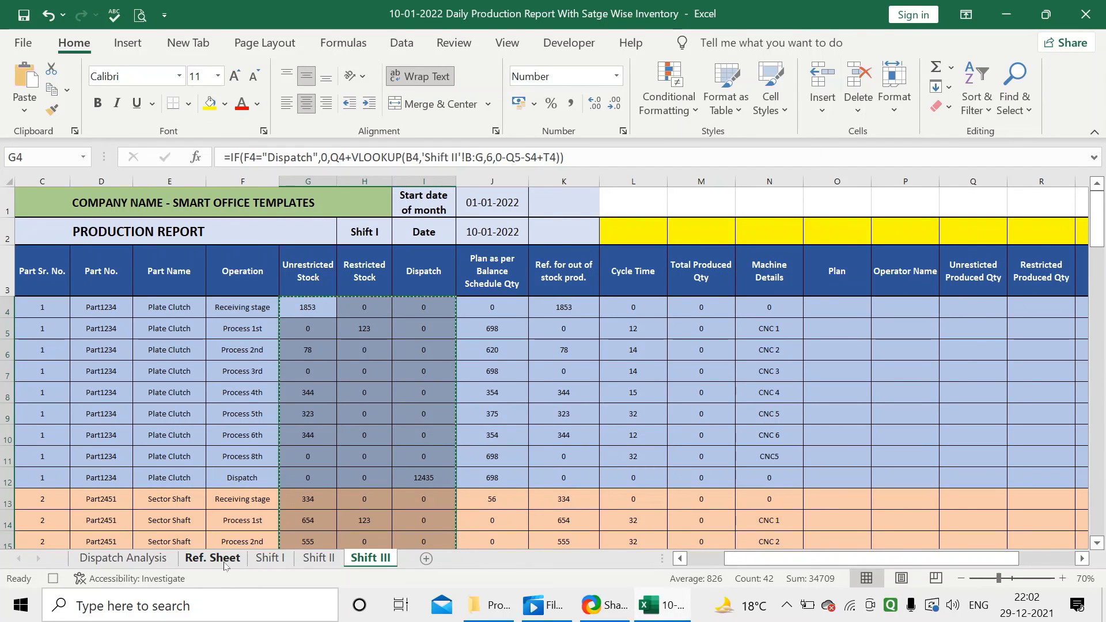
{"action": "left_click", "coordinate": [225, 562]}
{"action": "scroll", "coordinate": [415, 345], "scroll_direction": "up", "scroll_amount": 1}
{"action": "left_click", "coordinate": [446, 244]}
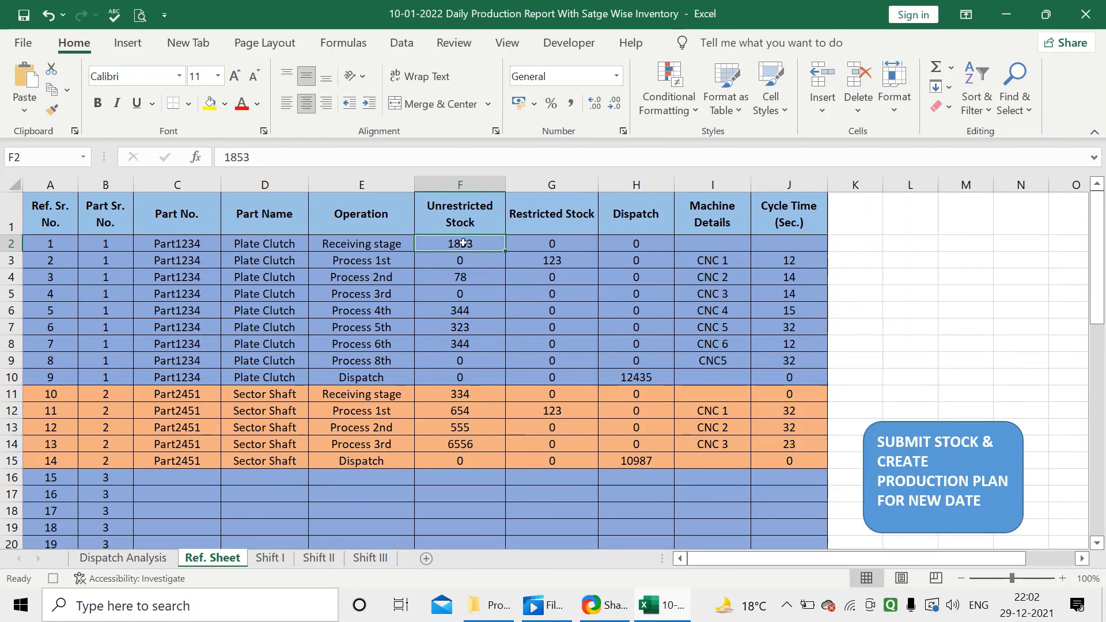
{"action": "right_click", "coordinate": [463, 243]}
{"action": "left_click", "coordinate": [538, 235]}
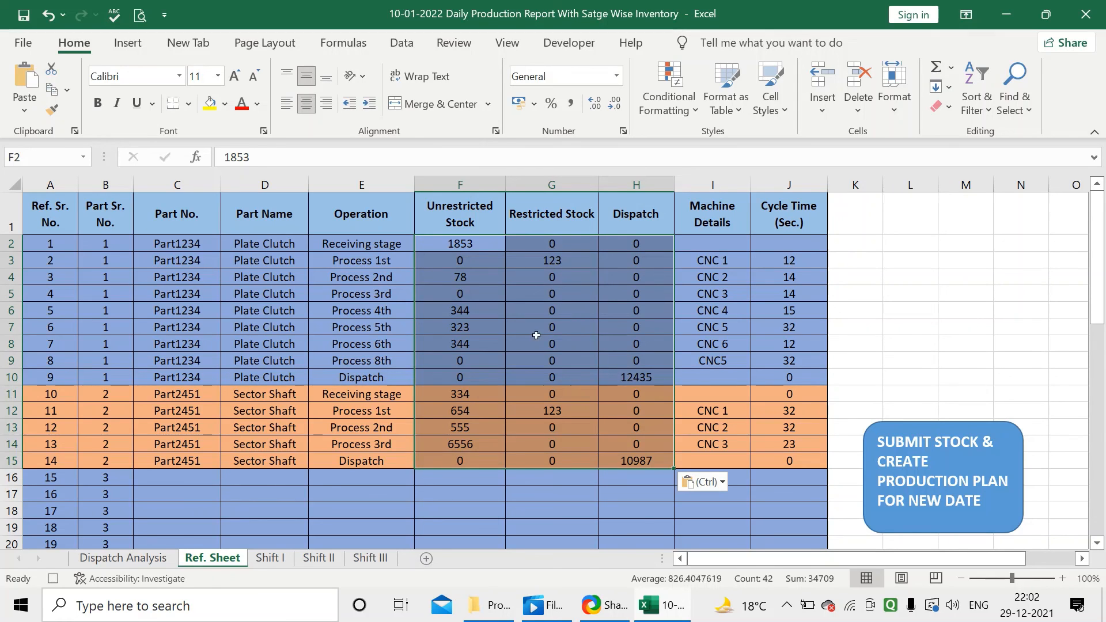
Step: Clear the Plan through Remark entry cells of both parts, starting at O4, on the Shift I, Shift II and Shift III sheets
{"action": "left_click", "coordinate": [268, 558]}
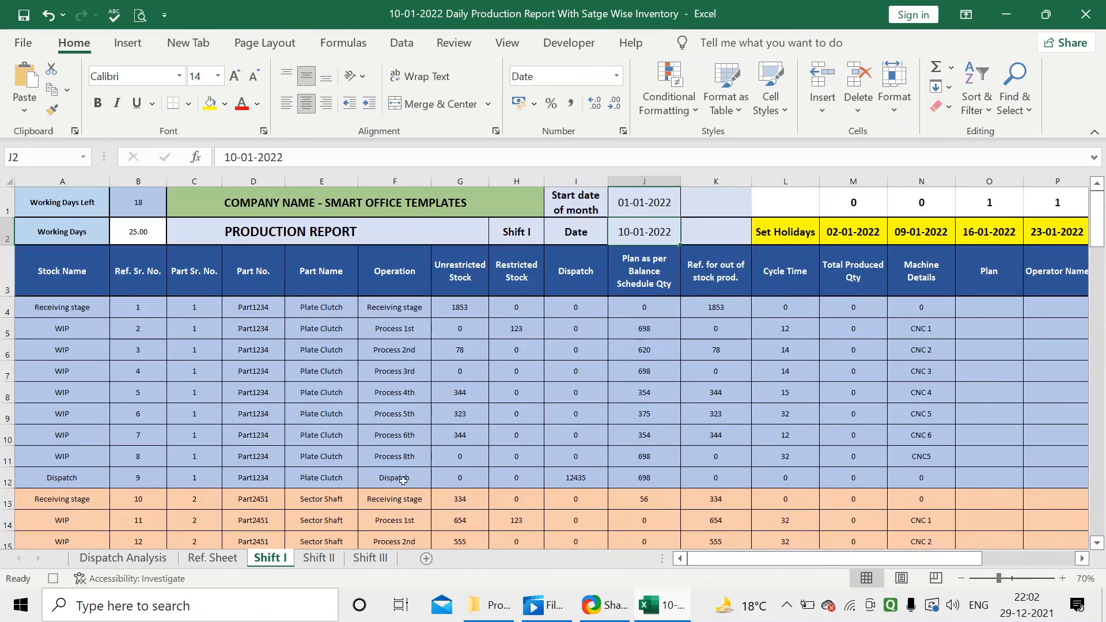
{"action": "left_click_drag", "start_coordinate": [983, 316], "coordinate": [1066, 486]}
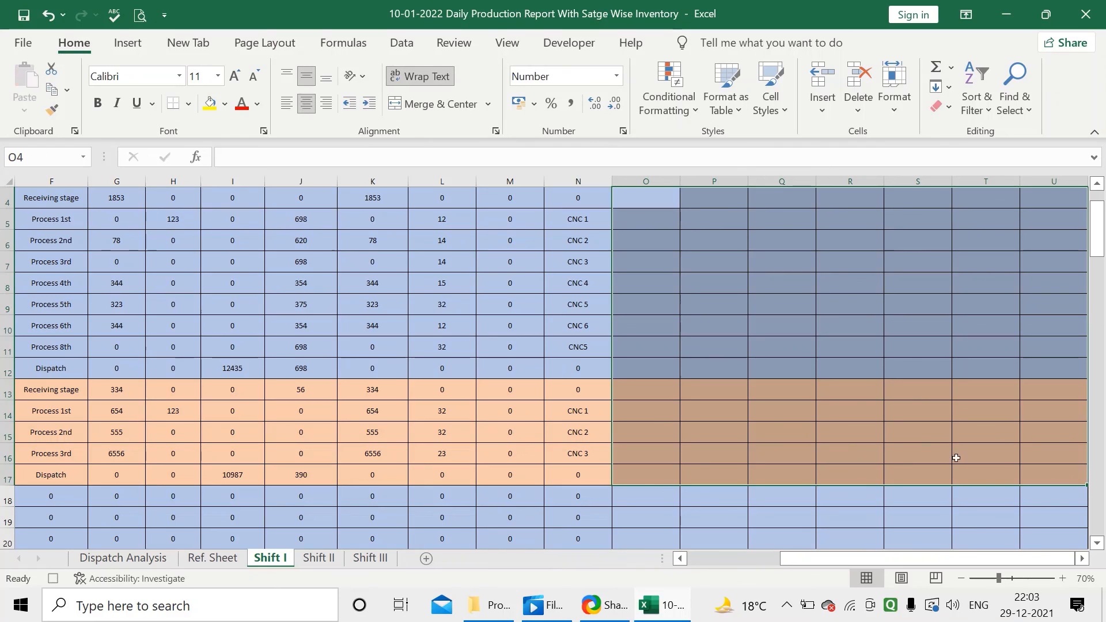
{"action": "scroll", "coordinate": [806, 478], "scroll_direction": "up", "scroll_amount": 1}
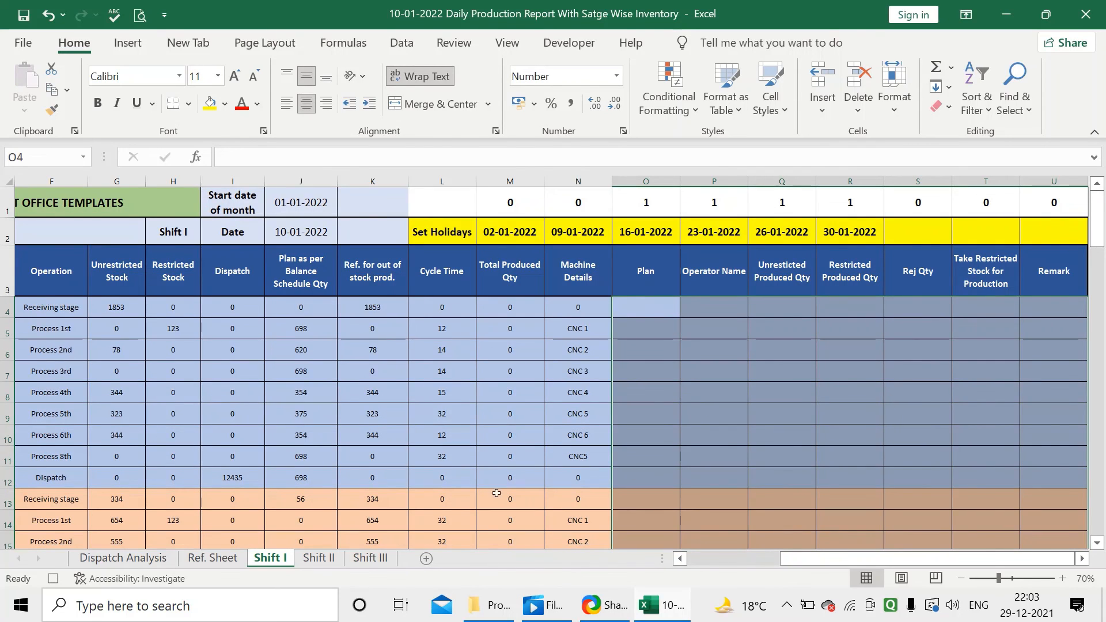
{"action": "left_click", "coordinate": [319, 558]}
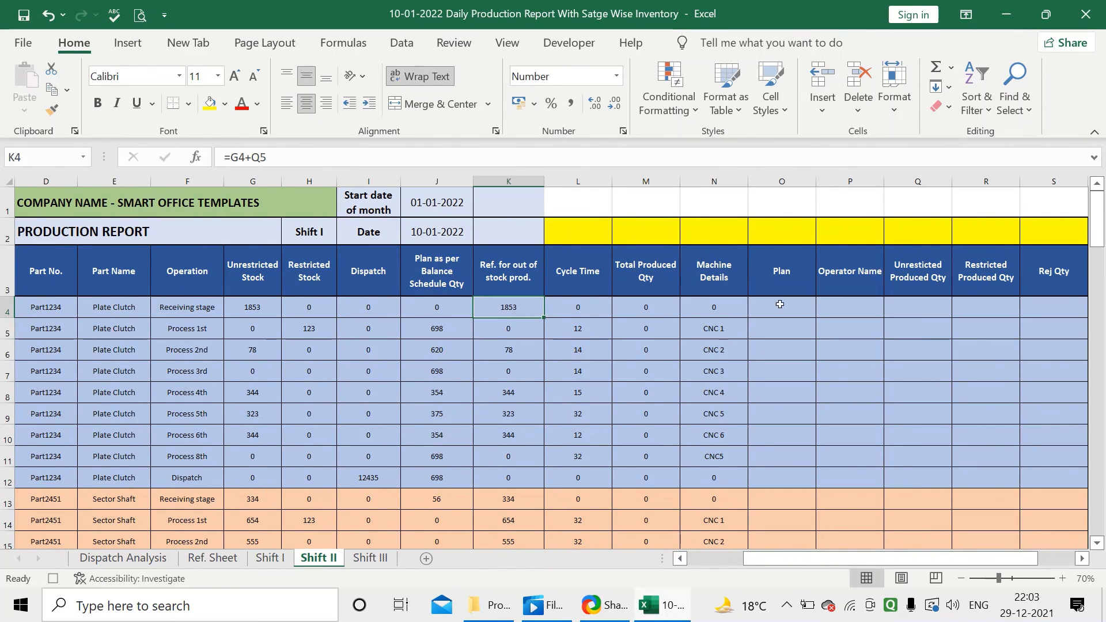
{"action": "left_click_drag", "start_coordinate": [781, 307], "coordinate": [990, 454]}
{"action": "scroll", "coordinate": [983, 452], "scroll_direction": "up", "scroll_amount": 2}
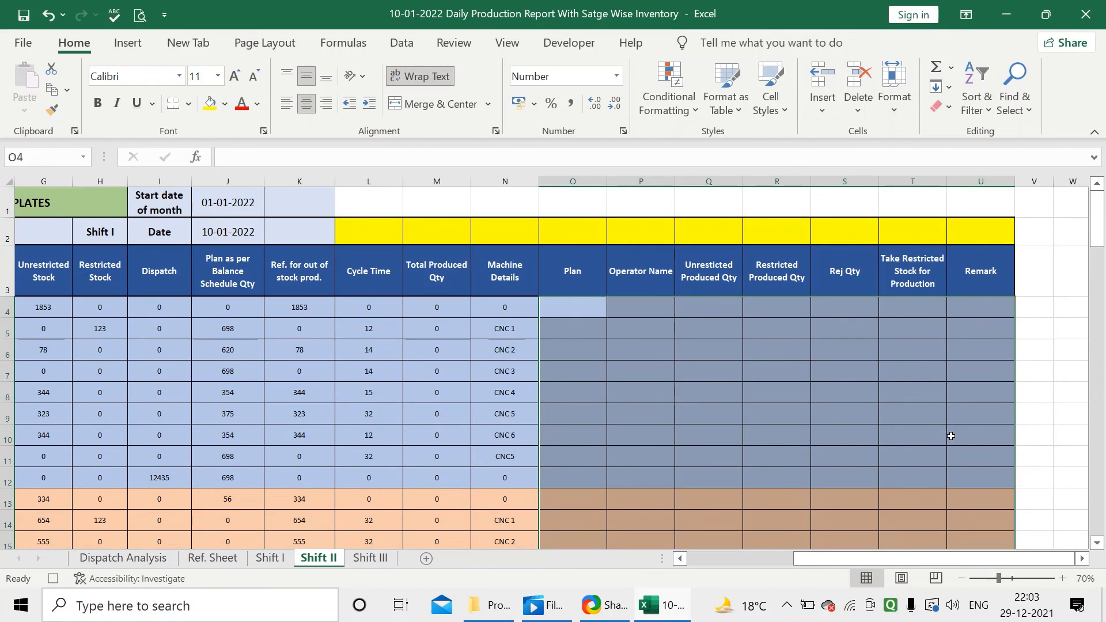
{"action": "left_click", "coordinate": [370, 558]}
{"action": "left_click_drag", "start_coordinate": [838, 311], "coordinate": [1067, 481]}
{"action": "scroll", "coordinate": [915, 477], "scroll_direction": "up", "scroll_amount": 1}
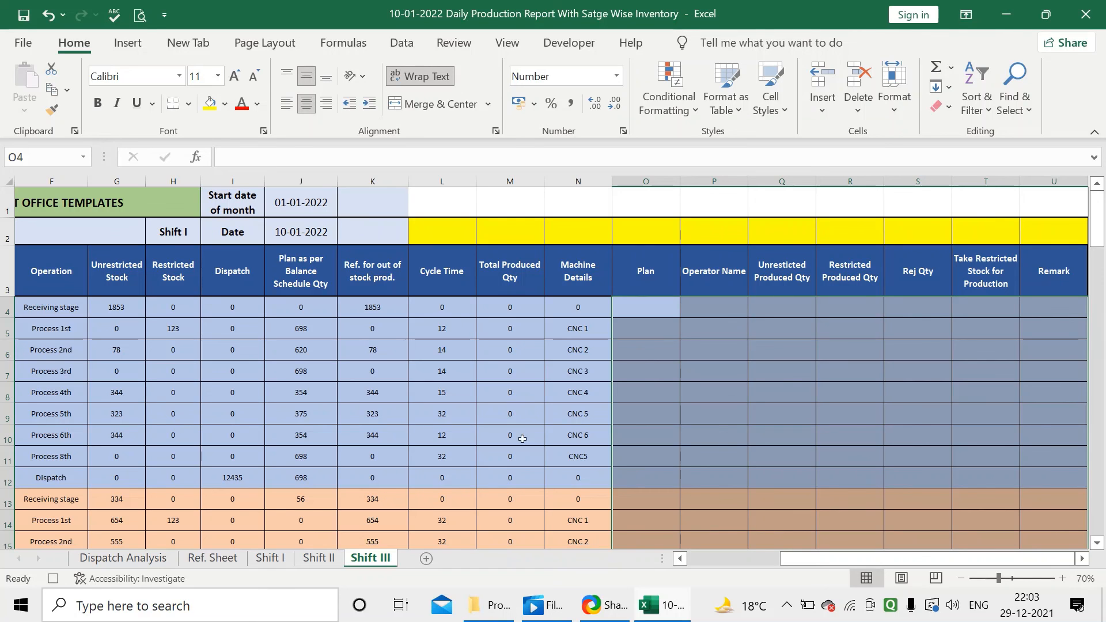
Step: On Shift I, copy both parts' Plan as per Balance Schedule Qty figures and paste them as values into the Plan column from O4
{"action": "key", "text": "ctrl+Page_Up"}
{"action": "key", "text": "ctrl+Page_Up"}
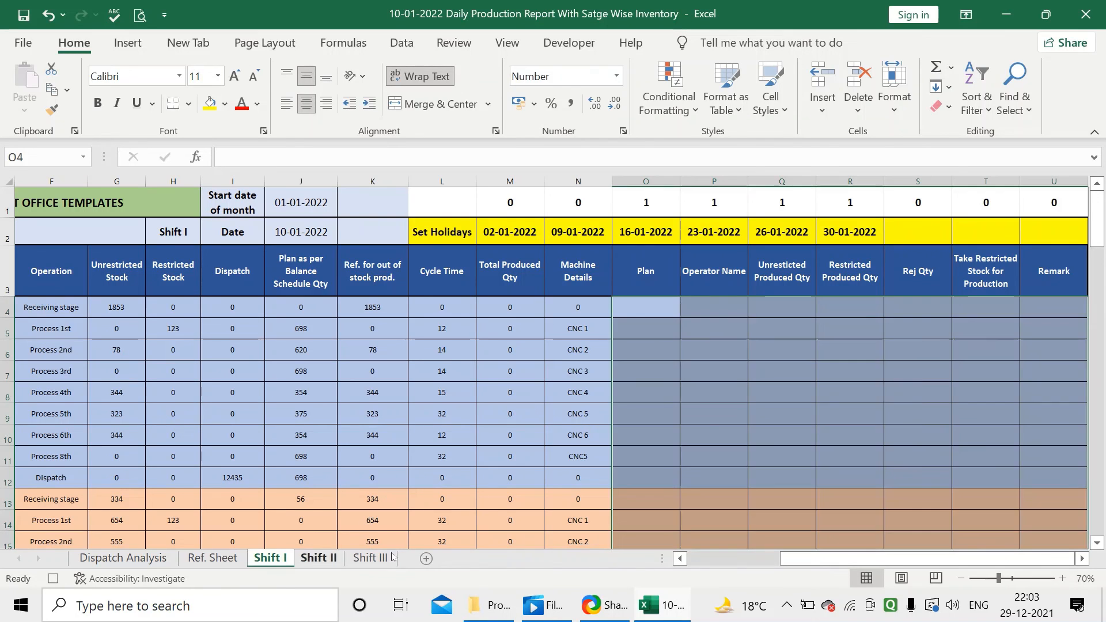
{"action": "left_click_drag", "start_coordinate": [814, 558], "coordinate": [758, 559]}
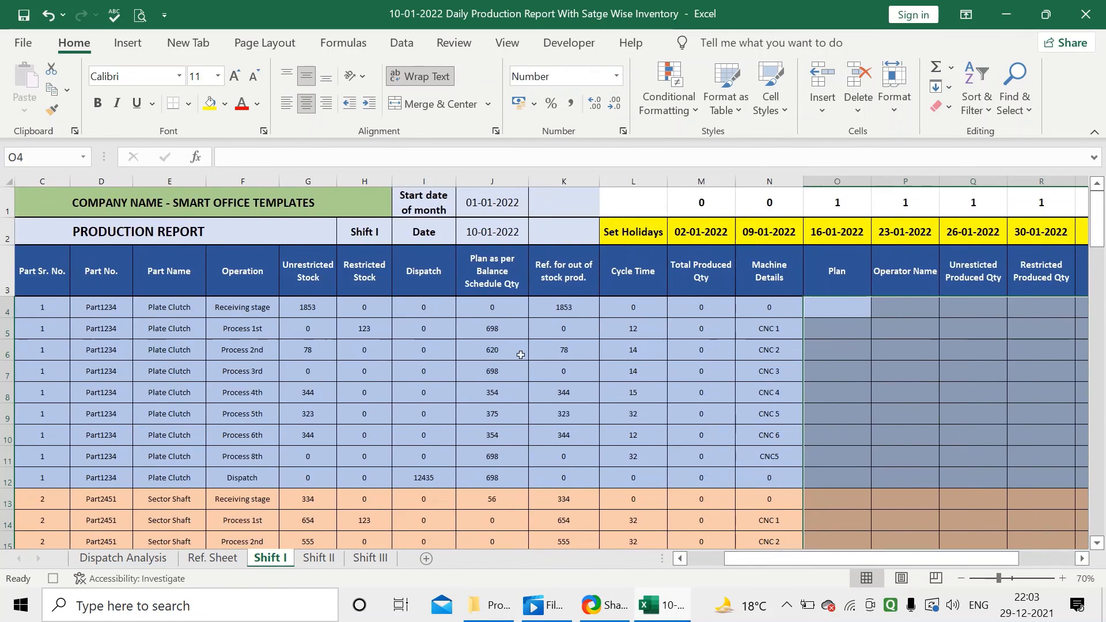
{"action": "left_click_drag", "start_coordinate": [495, 309], "coordinate": [506, 487]}
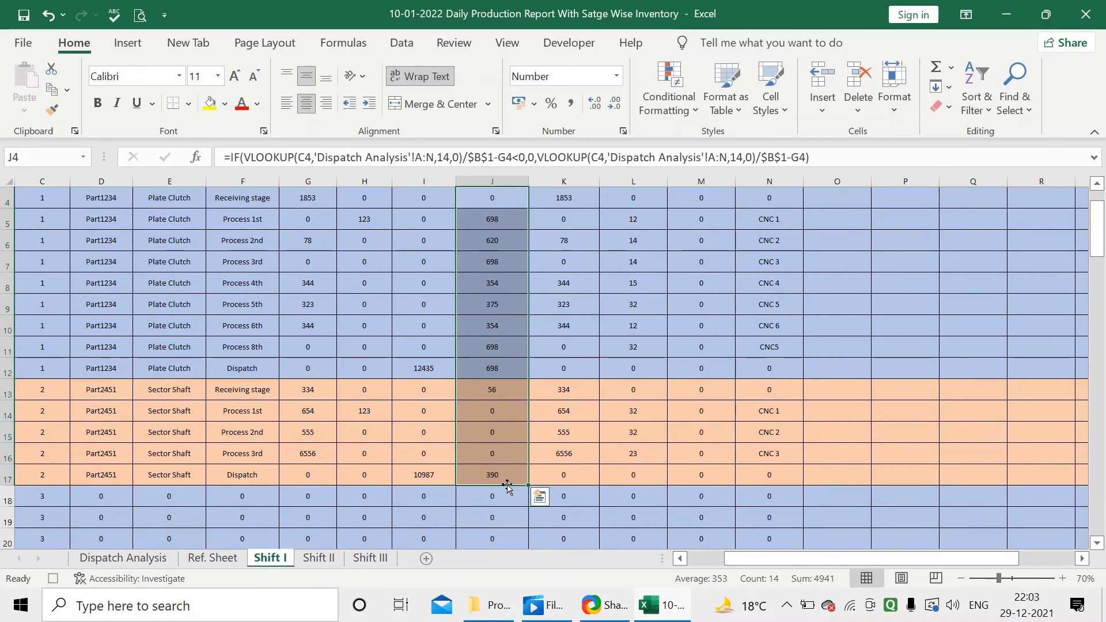
{"action": "key", "text": "ctrl+c"}
{"action": "scroll", "coordinate": [507, 484], "scroll_direction": "up", "scroll_amount": 1}
{"action": "left_click", "coordinate": [836, 307]}
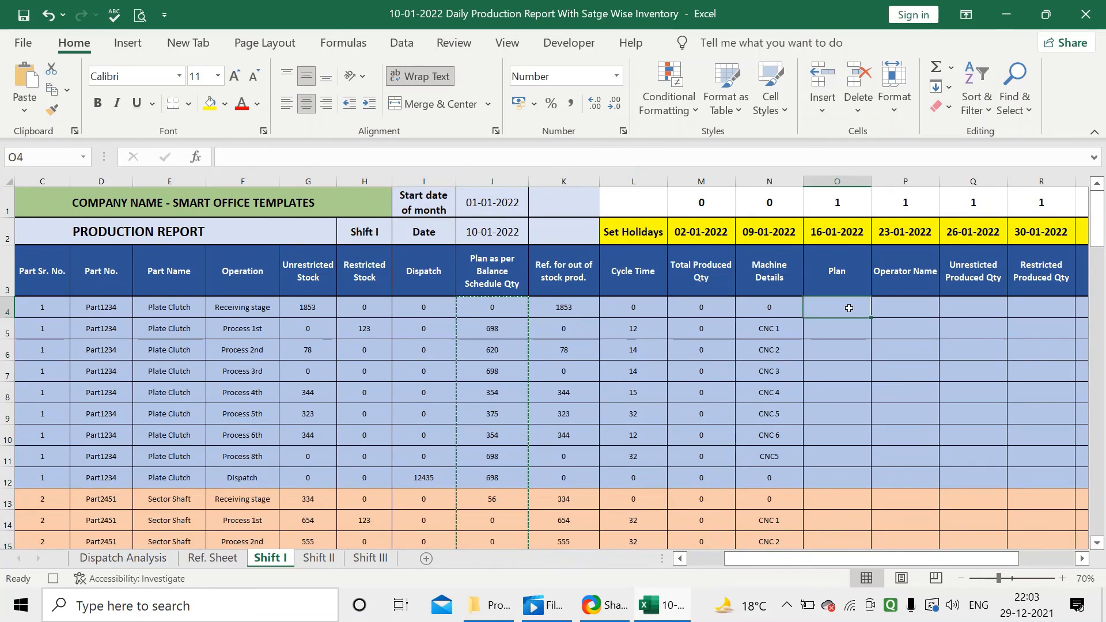
{"action": "right_click", "coordinate": [826, 306]}
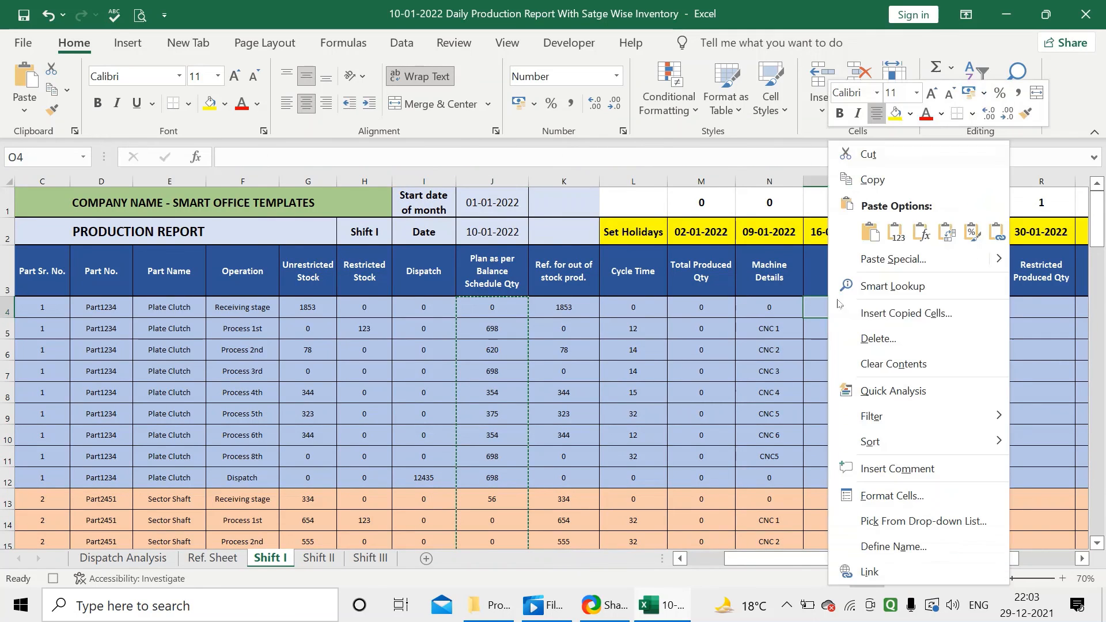
{"action": "left_click", "coordinate": [894, 231]}
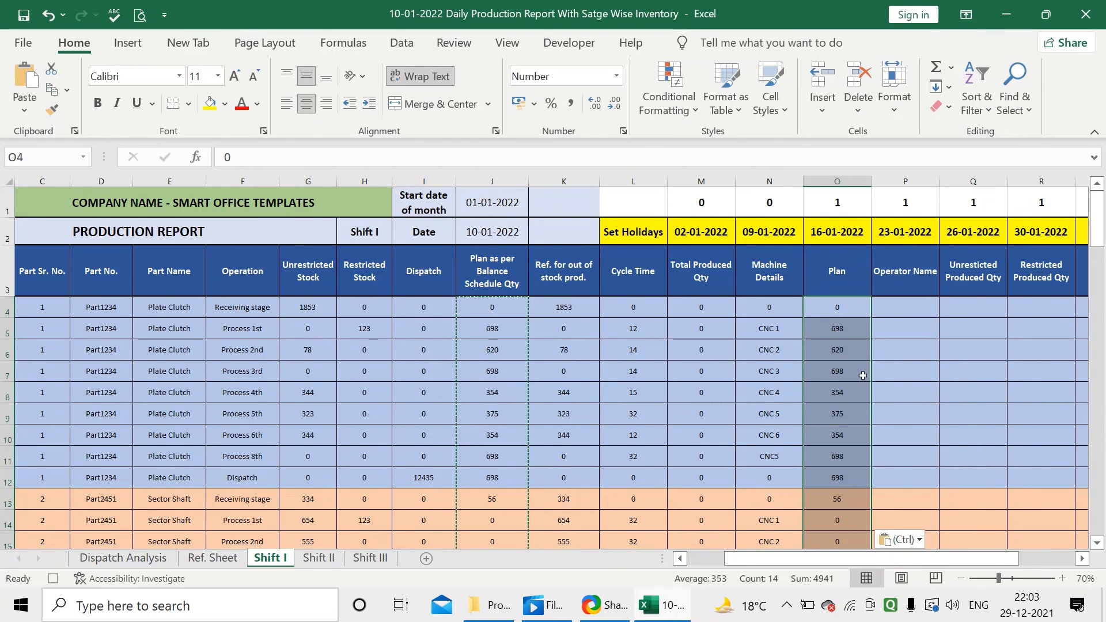
Step: On Shift II, copy both parts' Plan as per Balance Schedule Qty figures and paste them as values into the Plan column from O4
{"action": "left_click", "coordinate": [329, 558]}
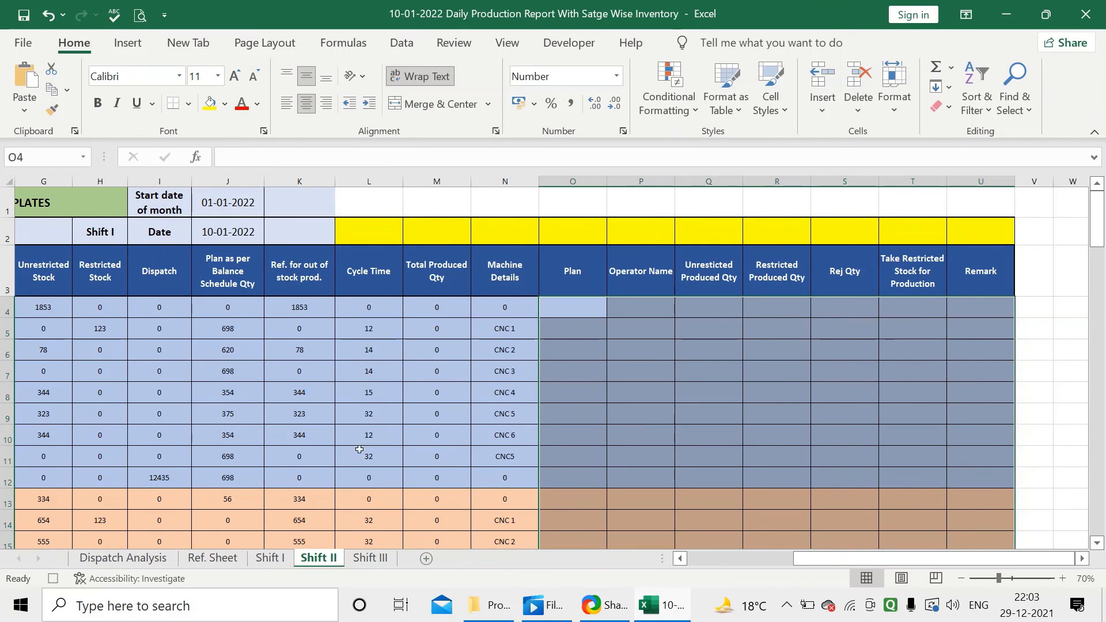
{"action": "left_click_drag", "start_coordinate": [826, 558], "coordinate": [794, 558]}
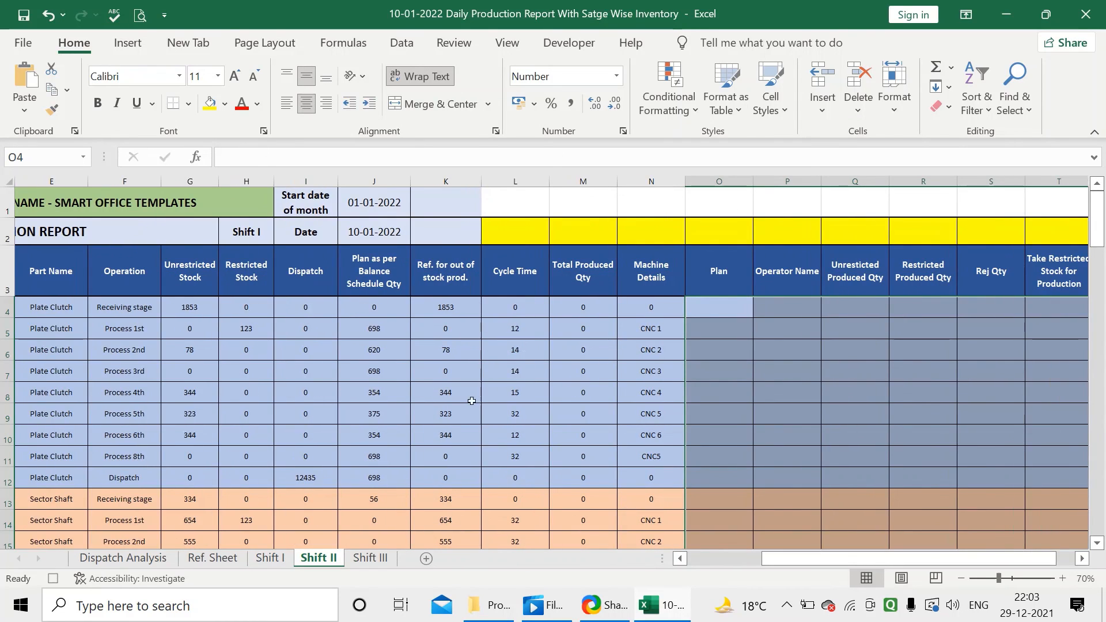
{"action": "left_click", "coordinate": [363, 309]}
{"action": "left_click_drag", "start_coordinate": [363, 309], "coordinate": [373, 476]}
{"action": "key", "text": "ctrl+c"}
{"action": "scroll", "coordinate": [717, 334], "scroll_direction": "up", "scroll_amount": 1}
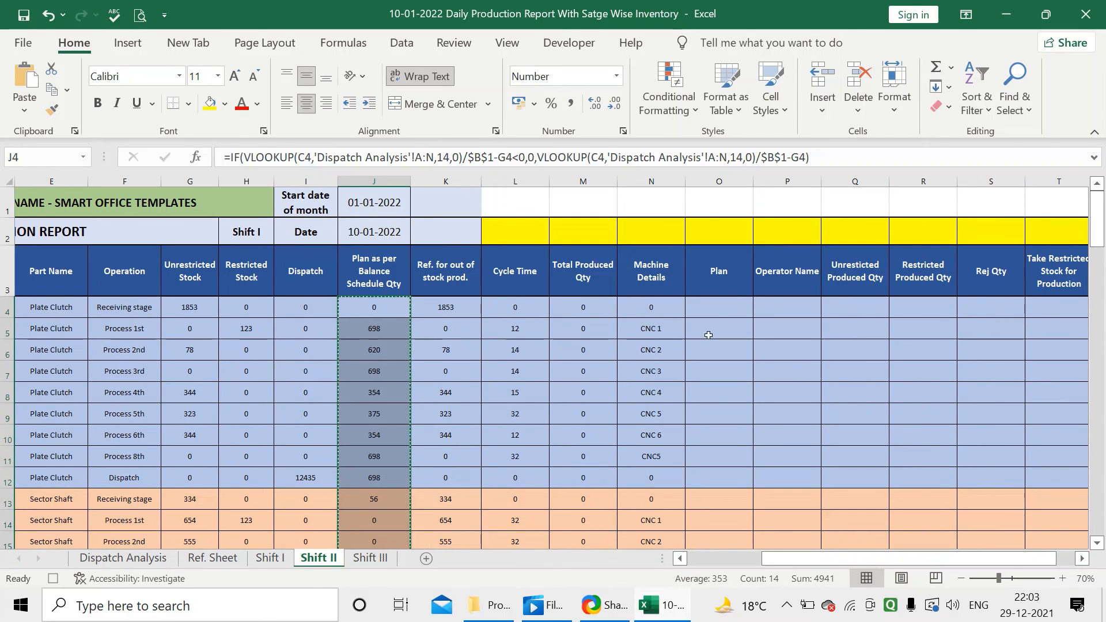
{"action": "left_click", "coordinate": [717, 306]}
{"action": "right_click", "coordinate": [717, 307]}
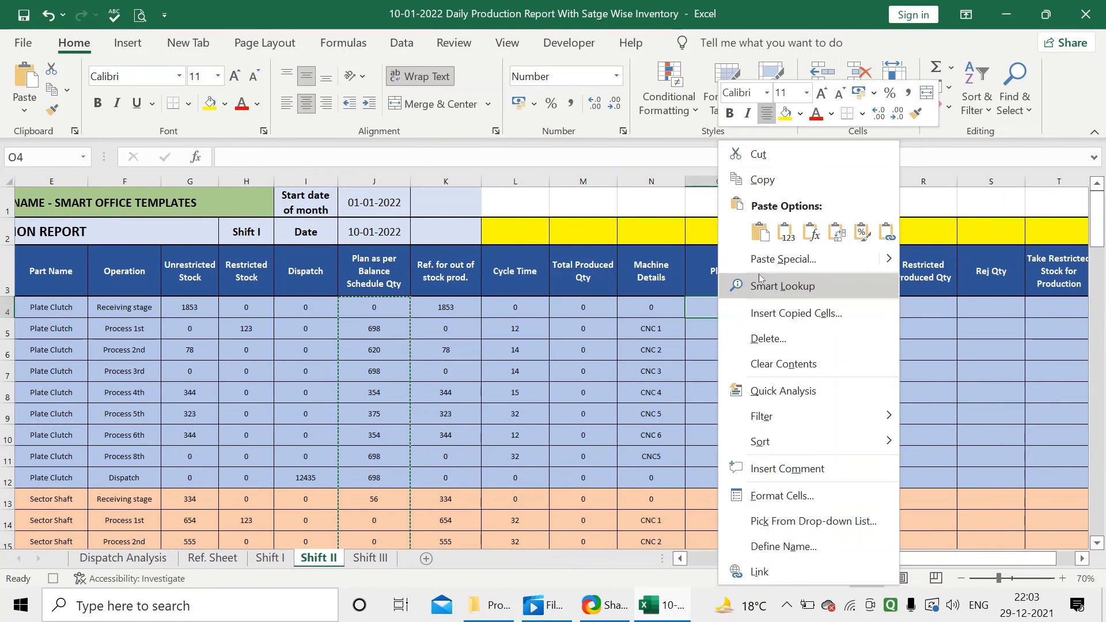
{"action": "left_click", "coordinate": [789, 237]}
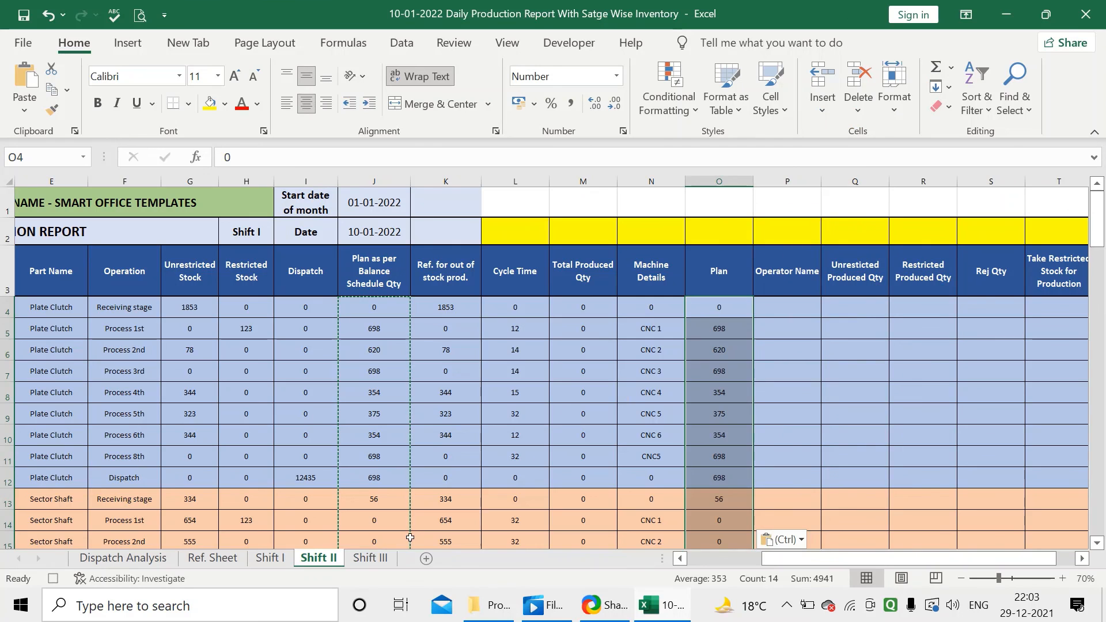
Step: On Shift III, copy both parts' Plan as per Balance Schedule Qty figures and paste them as values into the Plan column from O4
{"action": "left_click", "coordinate": [374, 558]}
{"action": "scroll", "coordinate": [836, 541], "scroll_direction": "left", "scroll_amount": 4}
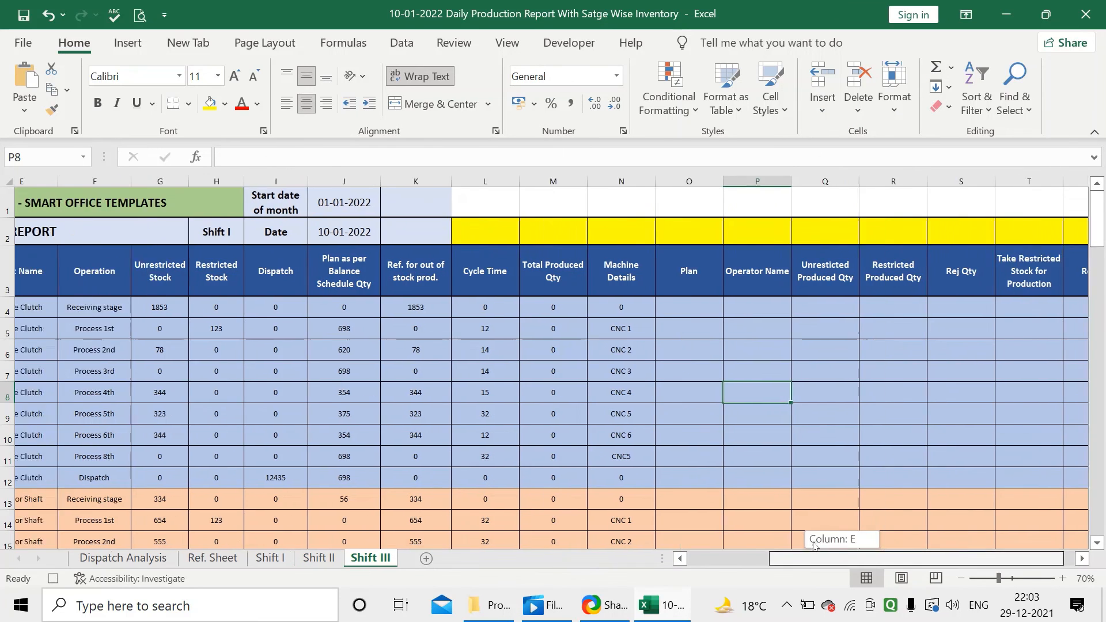
{"action": "left_click_drag", "start_coordinate": [536, 304], "coordinate": [550, 479]}
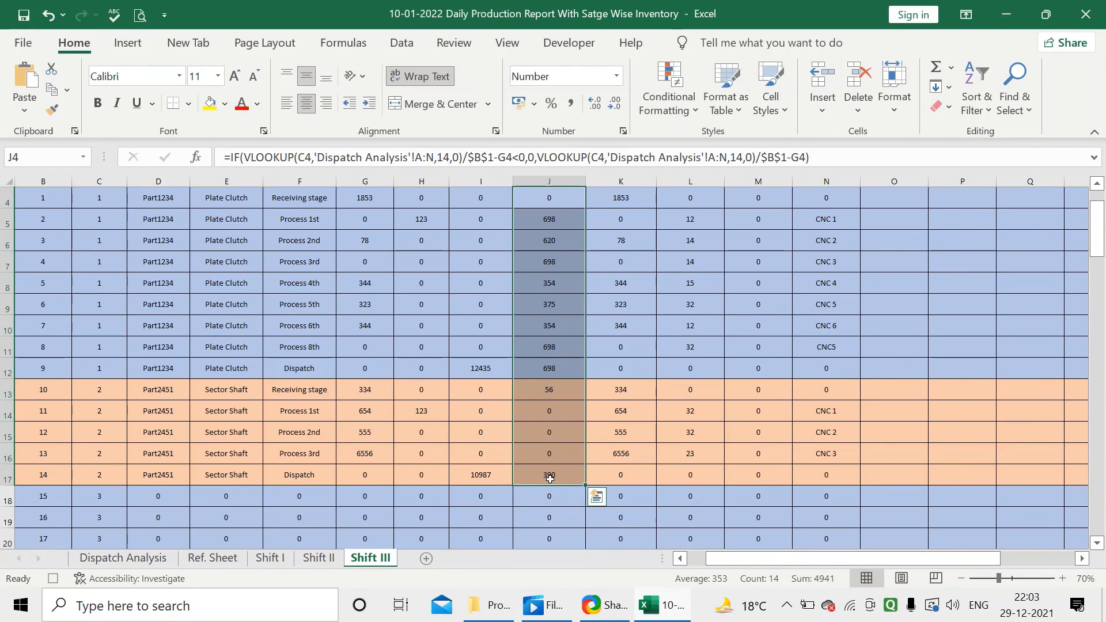
{"action": "key", "text": "ctrl+c"}
{"action": "scroll", "coordinate": [806, 345], "scroll_direction": "up", "scroll_amount": 1}
{"action": "left_click", "coordinate": [906, 307]}
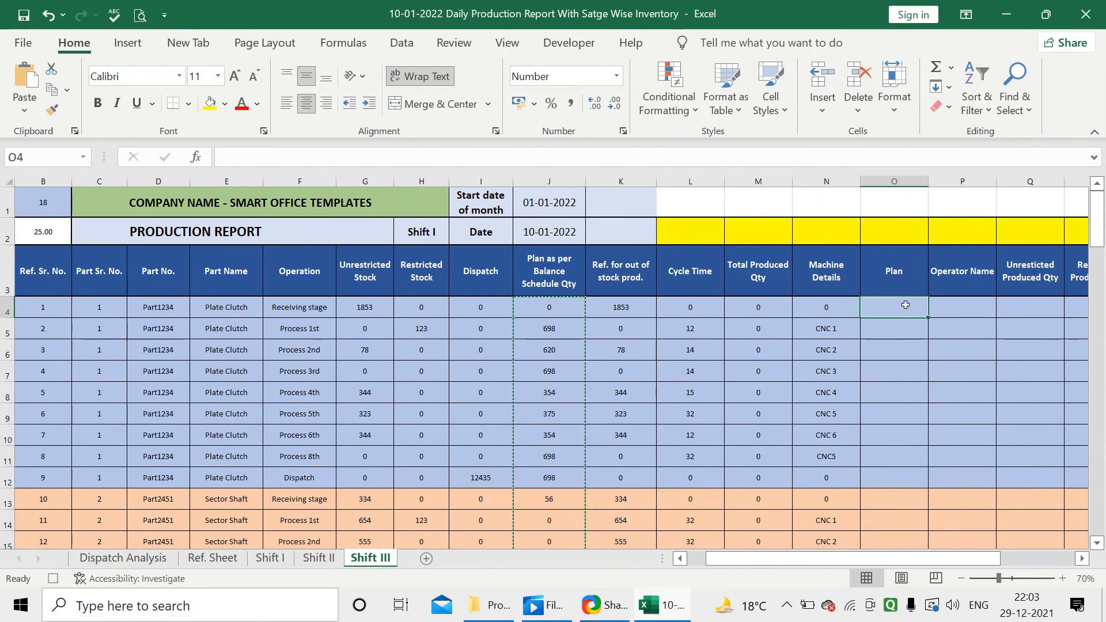
{"action": "right_click", "coordinate": [906, 306]}
{"action": "left_click", "coordinate": [976, 235]}
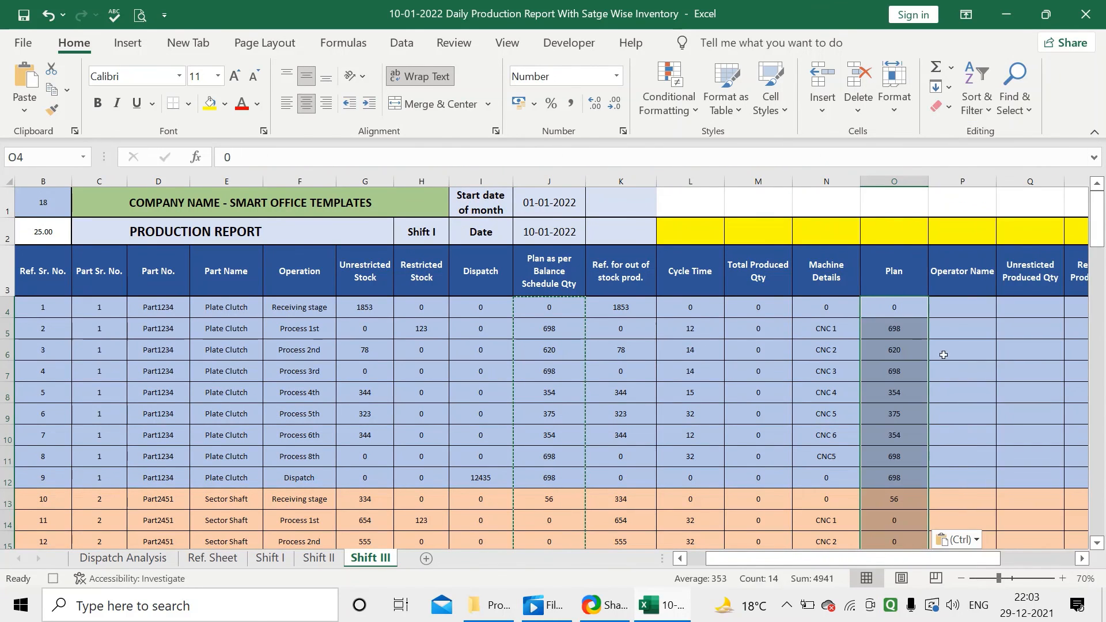
Step: Check the pasted Plan figures on Shift III and stop recording the macro
{"action": "scroll", "coordinate": [944, 355], "scroll_direction": "down", "scroll_amount": 4}
{"action": "scroll", "coordinate": [903, 417], "scroll_direction": "up", "scroll_amount": 4}
{"action": "left_click", "coordinate": [616, 439]}
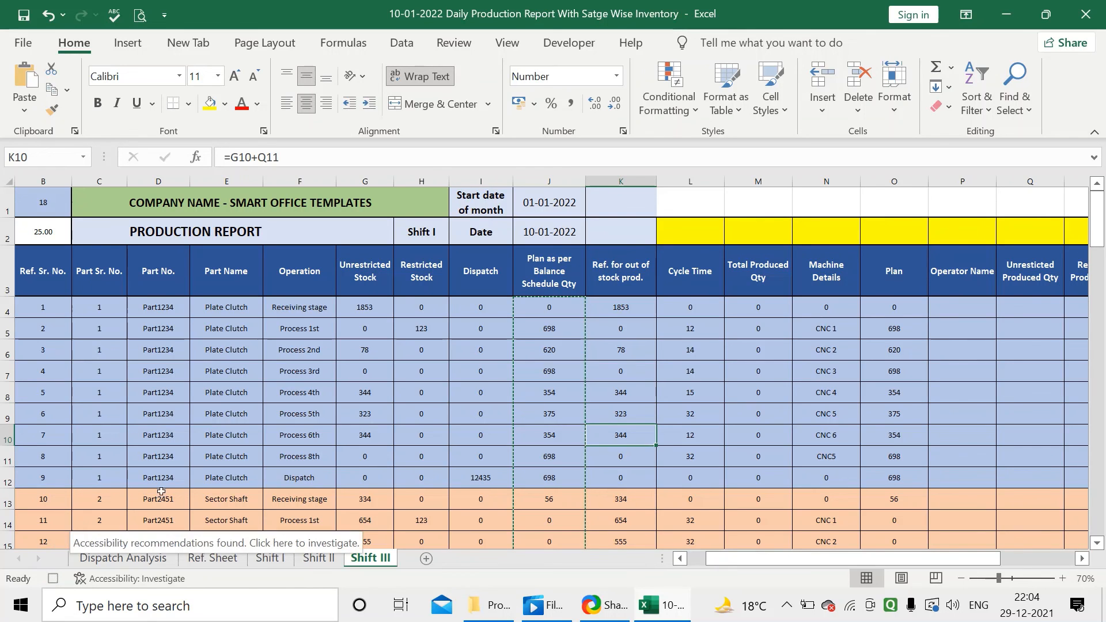
{"action": "left_click", "coordinate": [506, 44]}
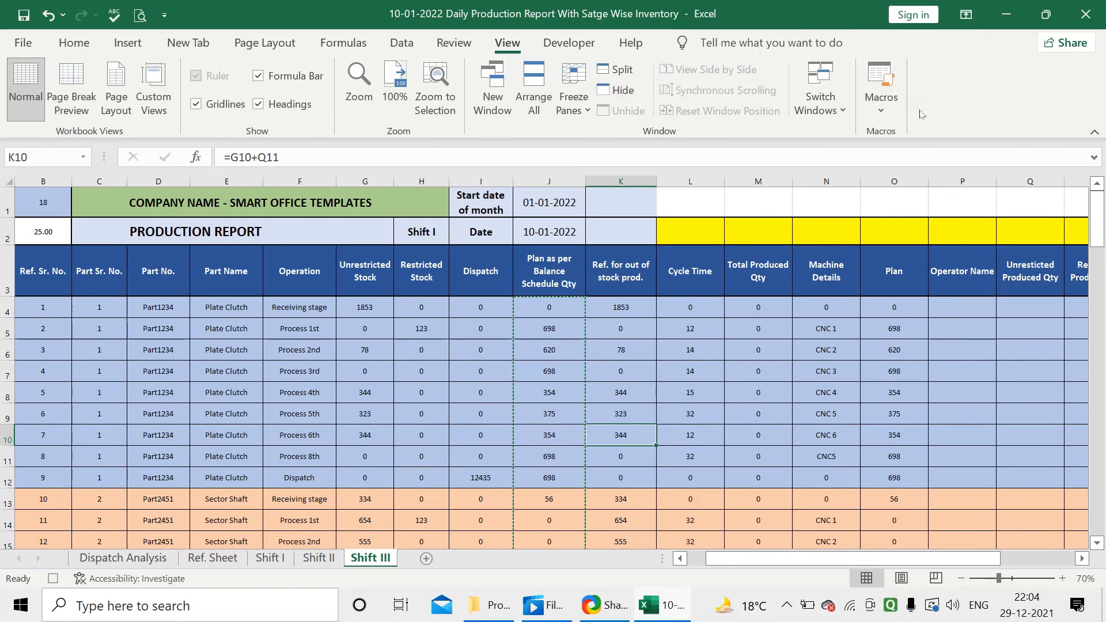
{"action": "left_click", "coordinate": [890, 105]}
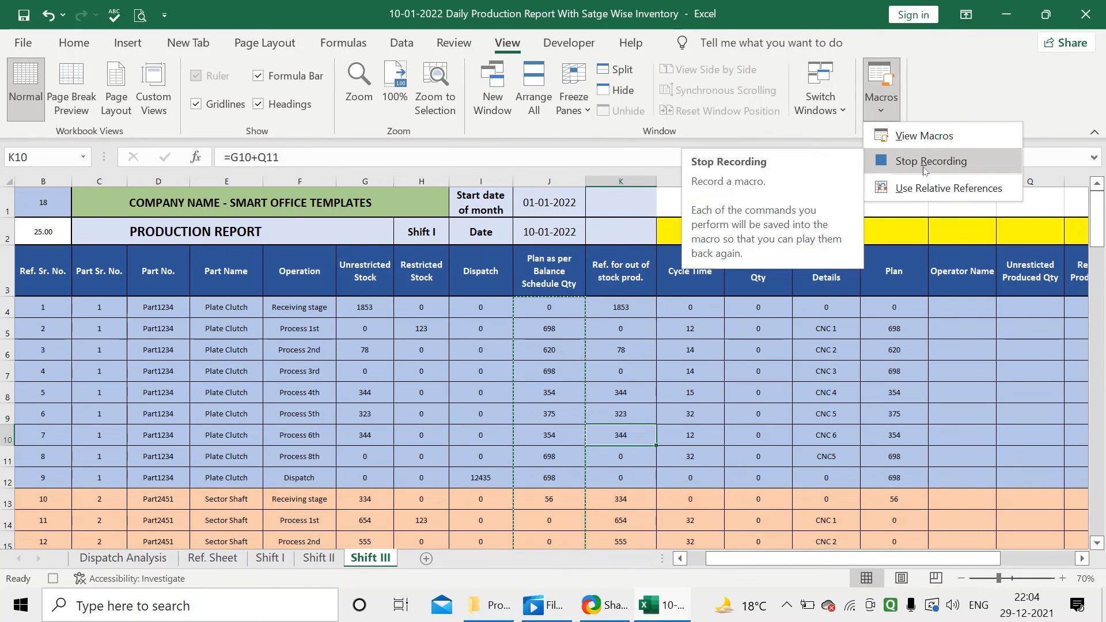
{"action": "left_click", "coordinate": [924, 163]}
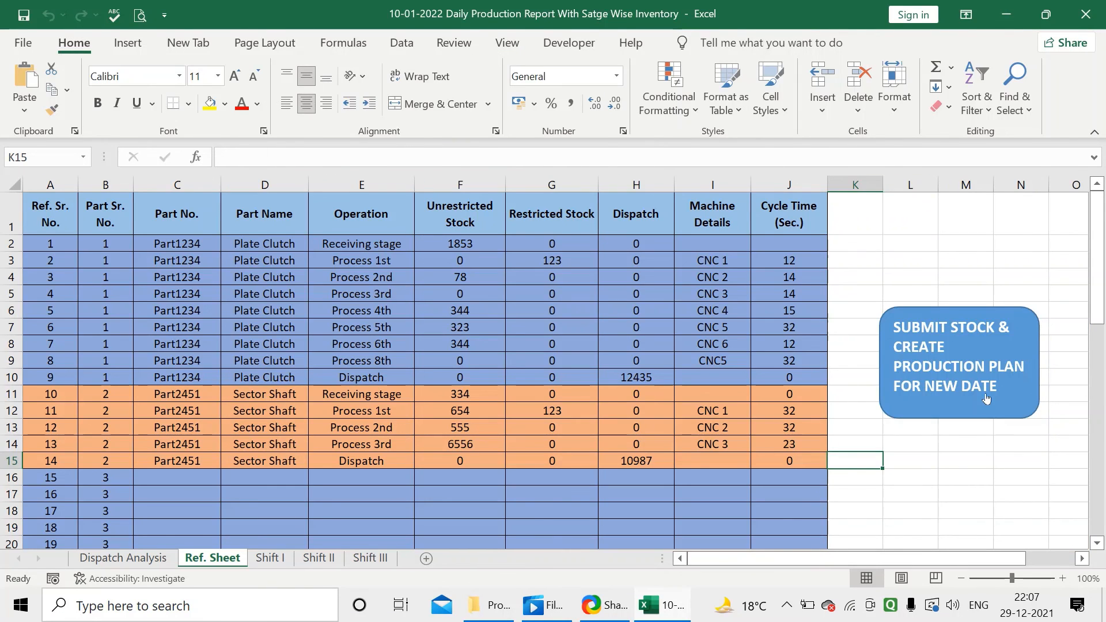
Step: Run the submit-stock-and-create-plan macro from its shape on the Ref. Sheet and review the date, Plan and entry columns on Shift I
{"action": "left_click", "coordinate": [954, 374]}
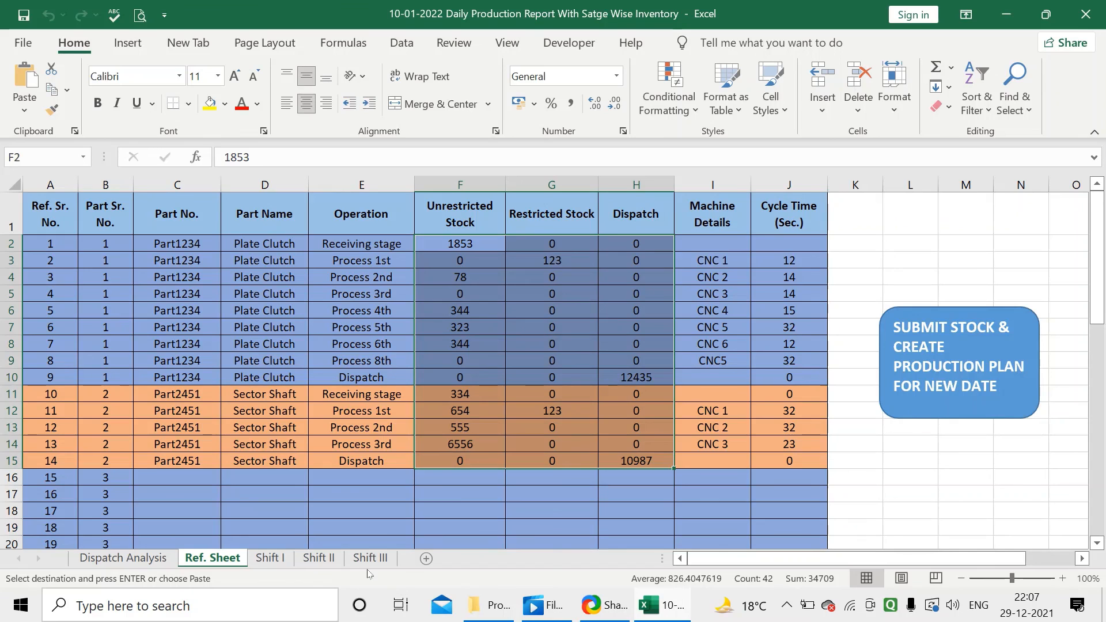
{"action": "left_click", "coordinate": [269, 558]}
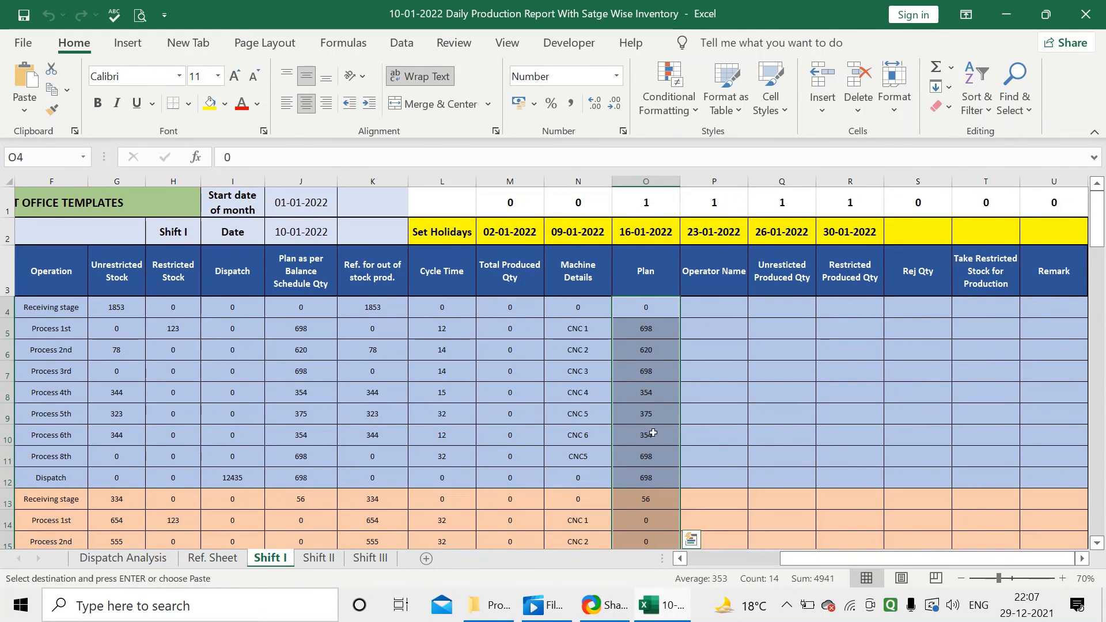
{"action": "left_click_drag", "start_coordinate": [826, 558], "coordinate": [734, 557]}
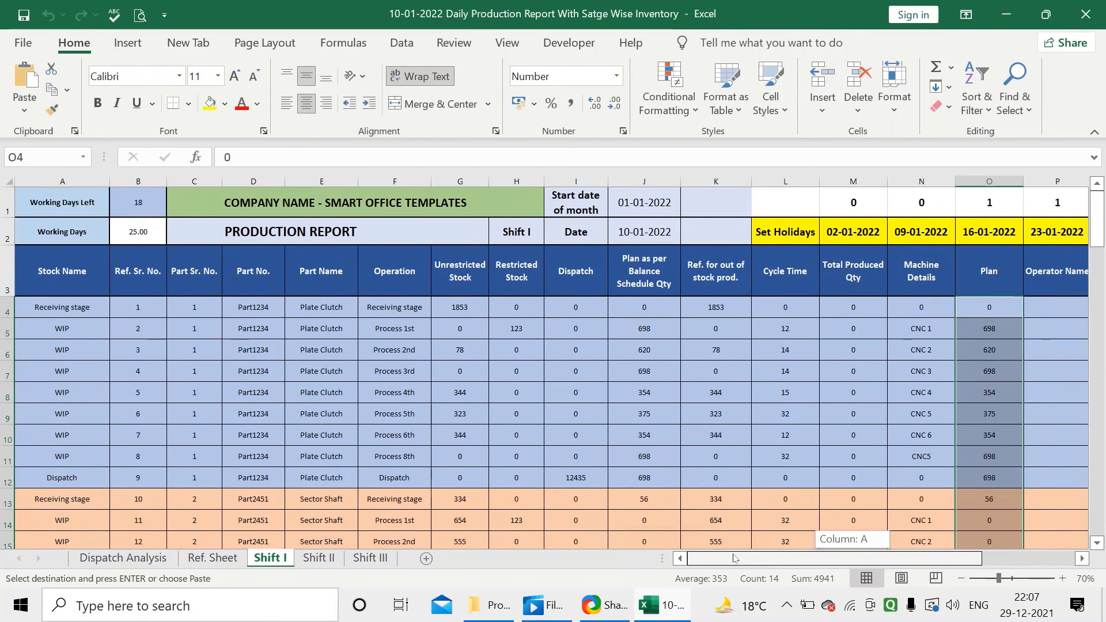
{"action": "left_click", "coordinate": [625, 232]}
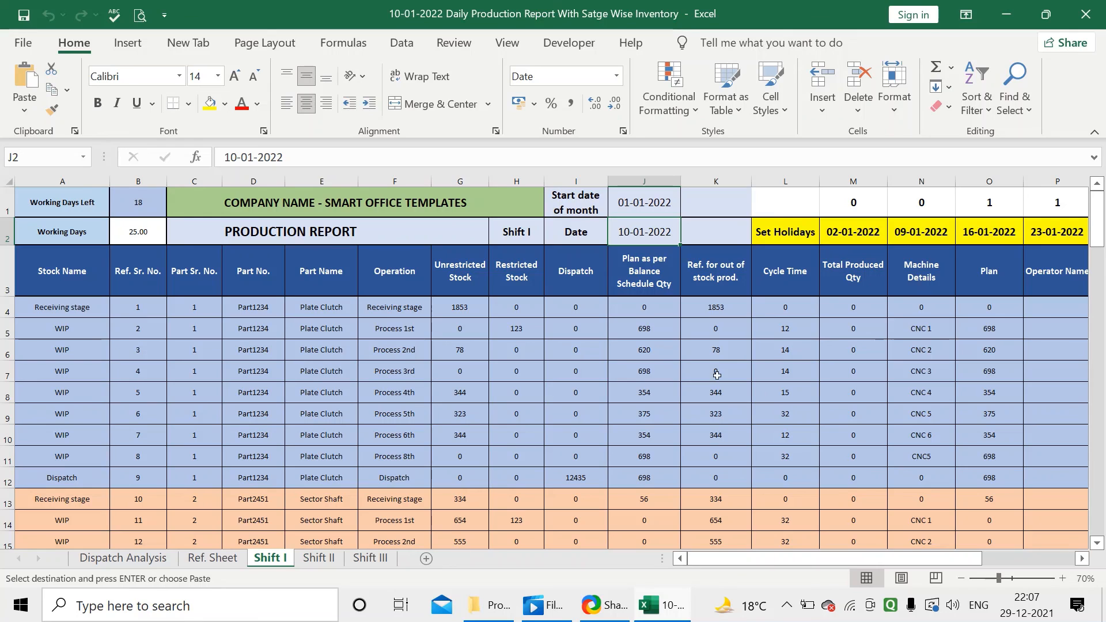
{"action": "left_click_drag", "start_coordinate": [872, 560], "coordinate": [891, 560]}
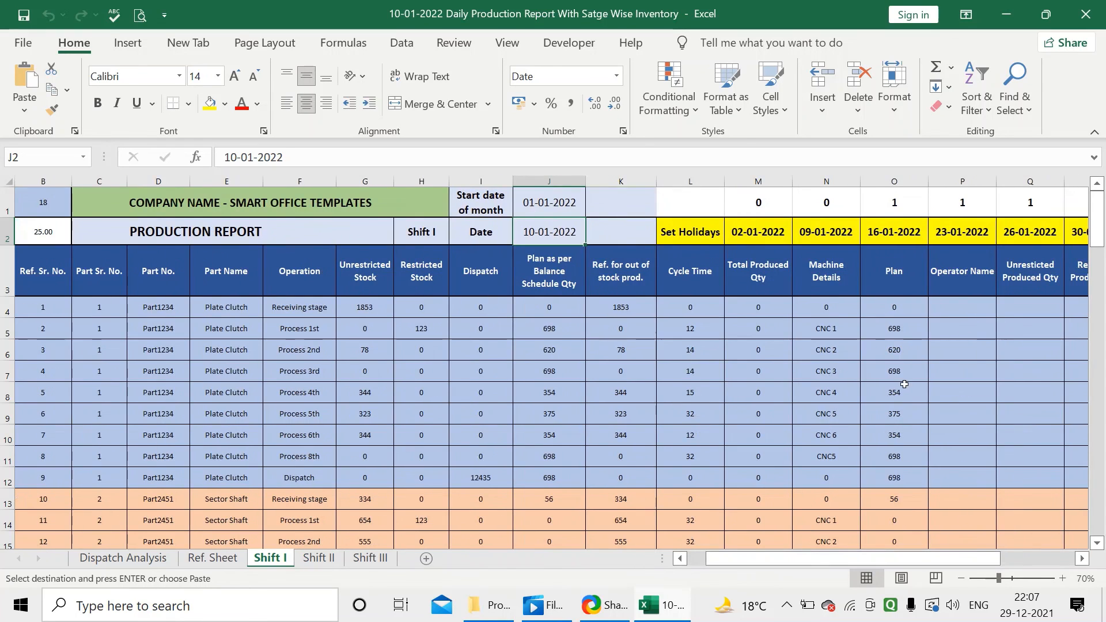
{"action": "left_click_drag", "start_coordinate": [884, 311], "coordinate": [898, 450]}
{"action": "key", "text": "ctrl+v"}
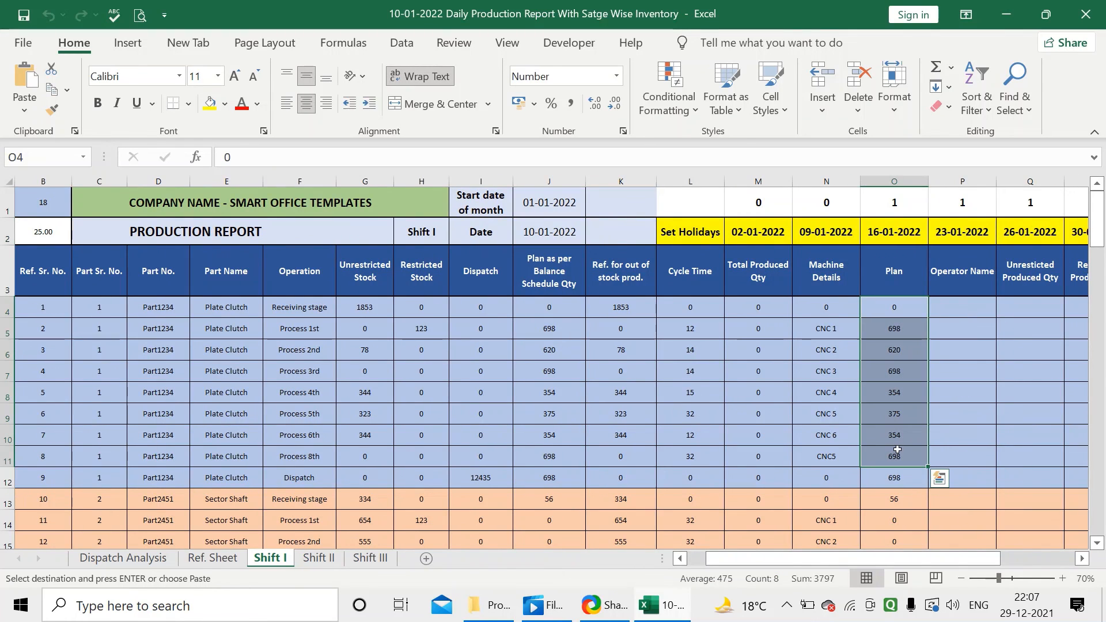
{"action": "scroll", "coordinate": [936, 518], "scroll_direction": "right", "scroll_amount": 4}
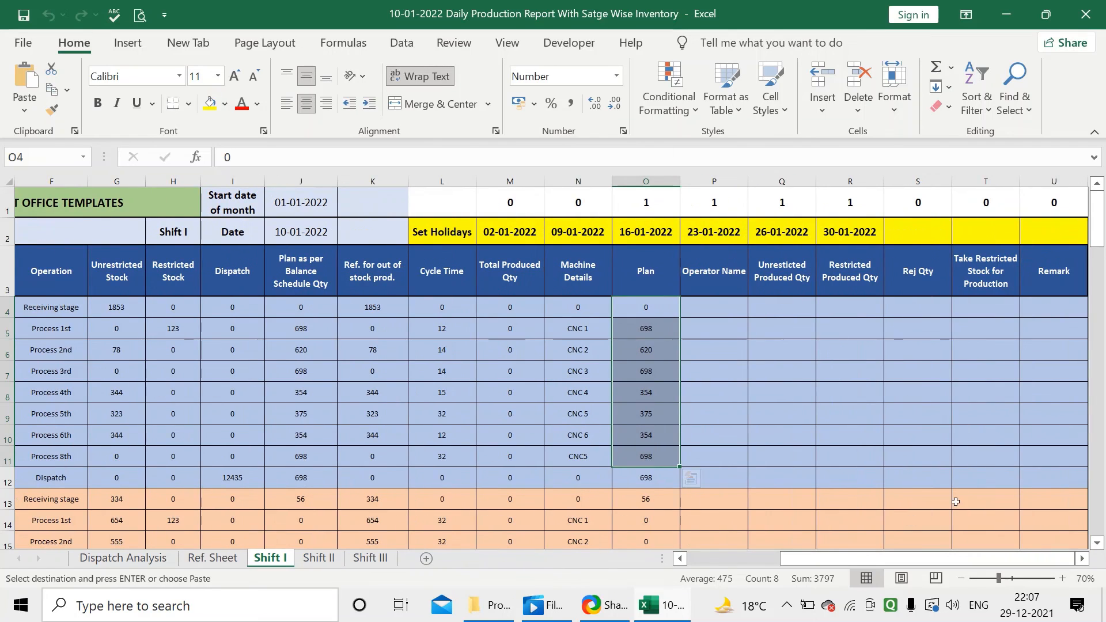
{"action": "scroll", "coordinate": [985, 563], "scroll_direction": "left", "scroll_amount": 3}
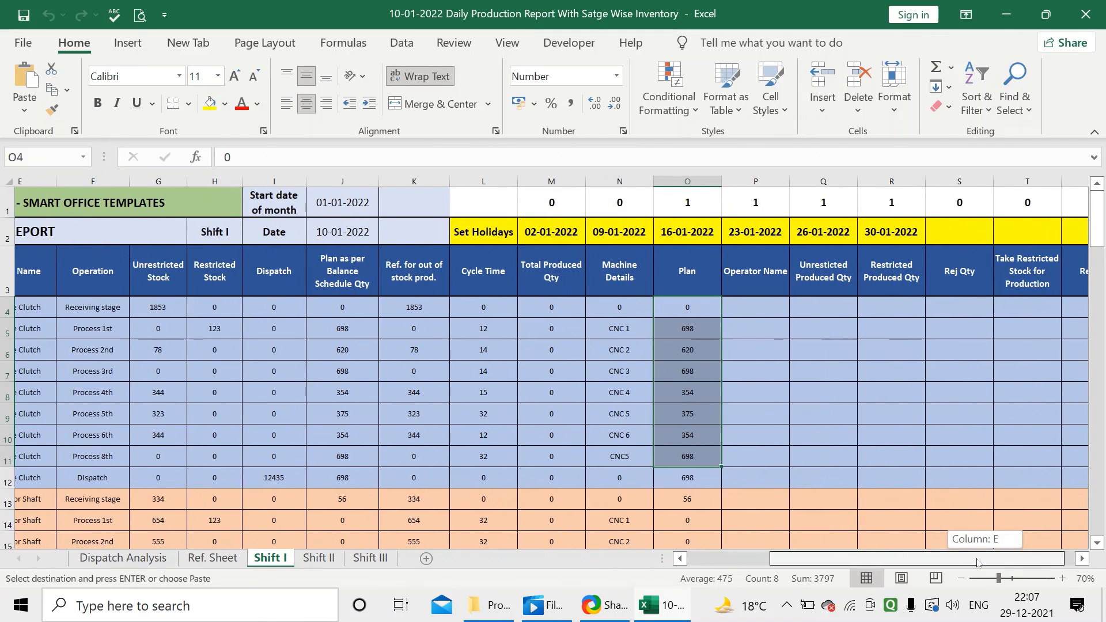
Step: Close the workbook and duplicate the 10-01-2022 Daily Production Report file within the Production Report folder in File Explorer
{"action": "left_click", "coordinate": [1085, 14]}
{"action": "left_click", "coordinate": [467, 336]}
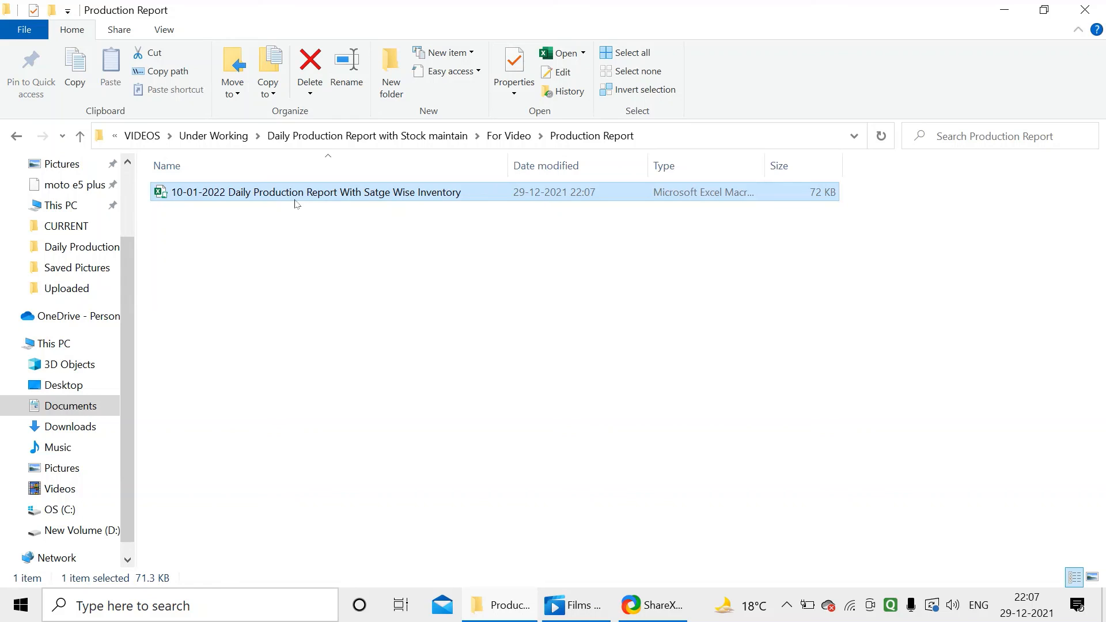
{"action": "key", "text": "ctrl+c"}
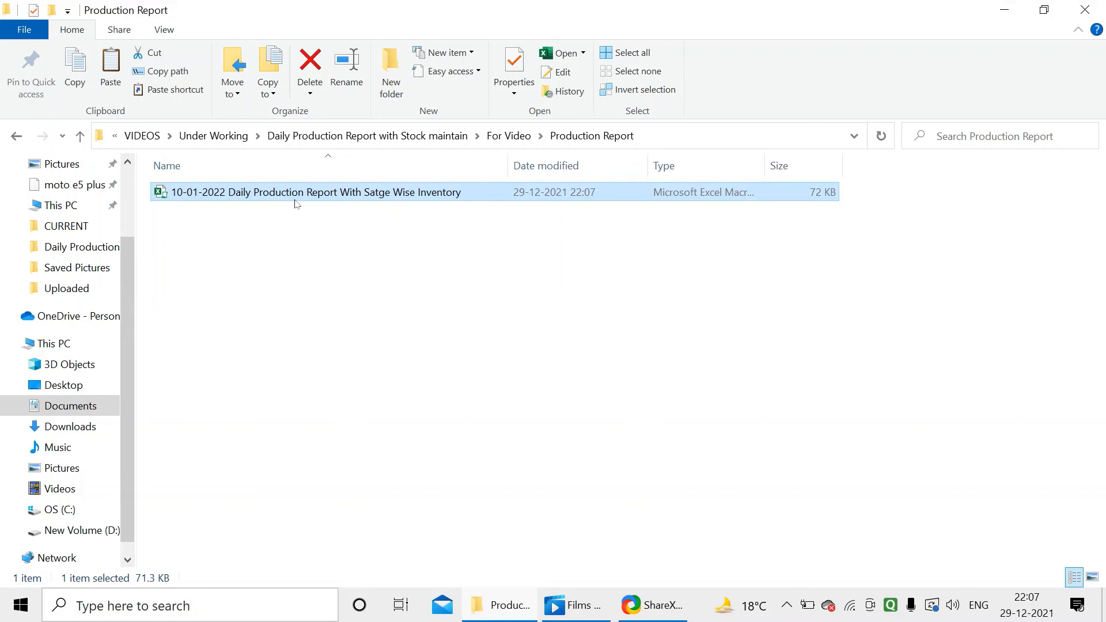
{"action": "key", "text": "ctrl+v"}
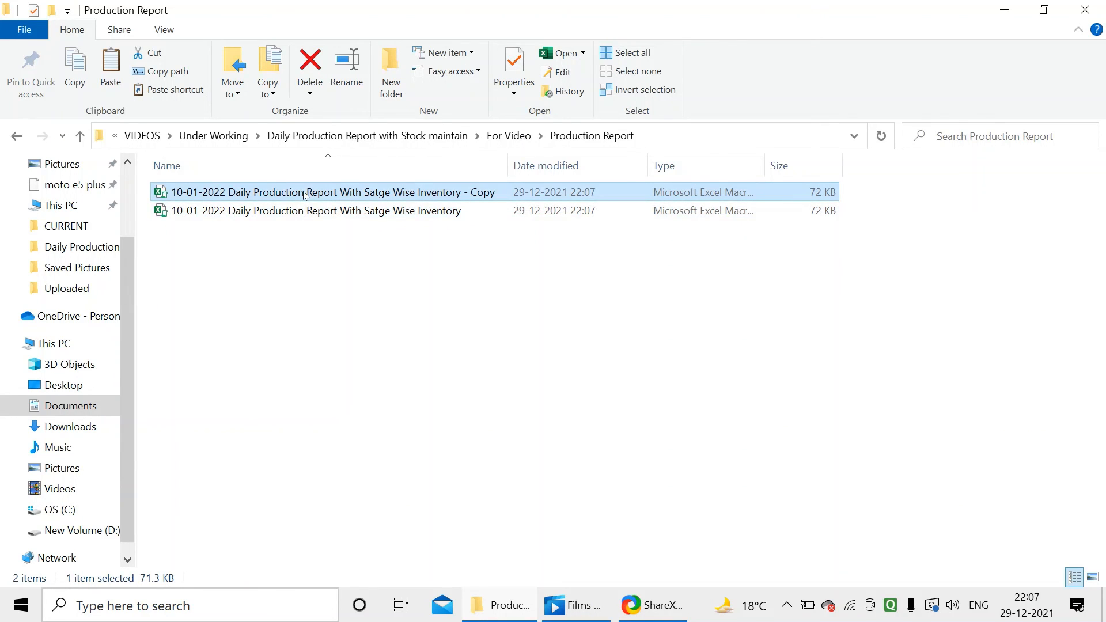
Step: Rename the duplicate as "11-01-2022 Daily Production Report With Satge Wise Inventory", without the "- Copy" suffix, and open it in Excel
{"action": "key", "text": "F2"}
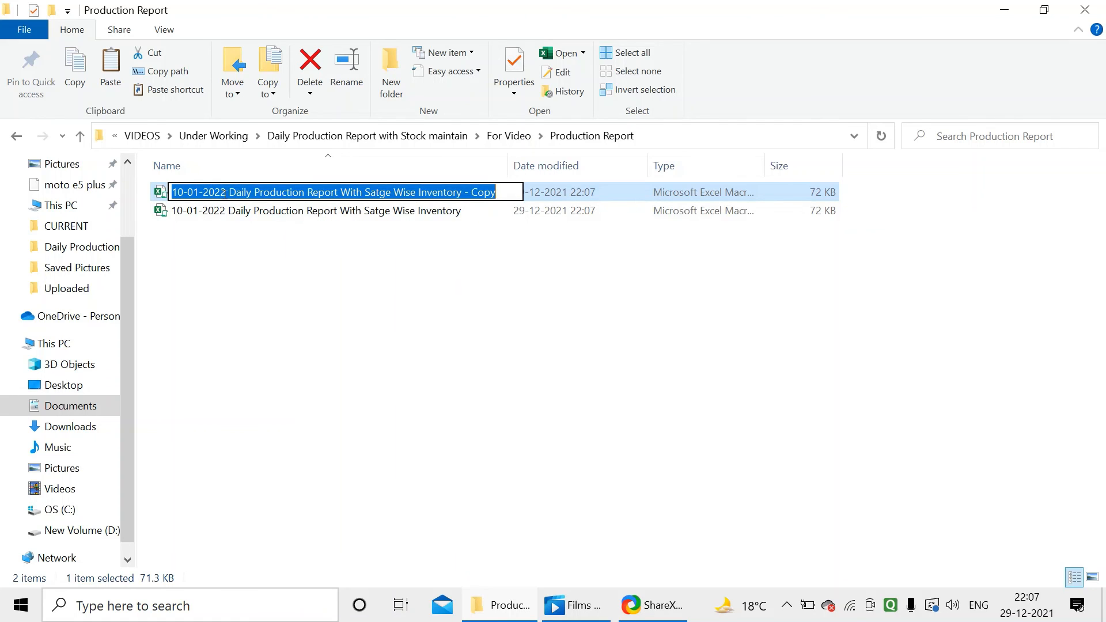
{"action": "left_click_drag", "start_coordinate": [225, 194], "coordinate": [171, 179]}
{"action": "type", "text": "11-01-2"}
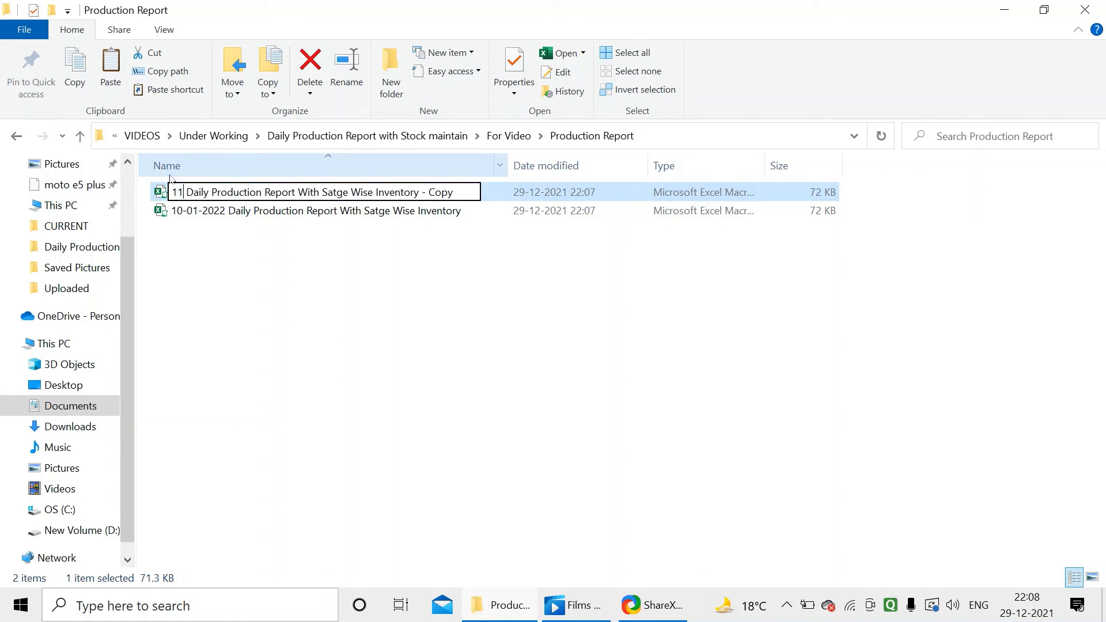
{"action": "type", "text": "022"}
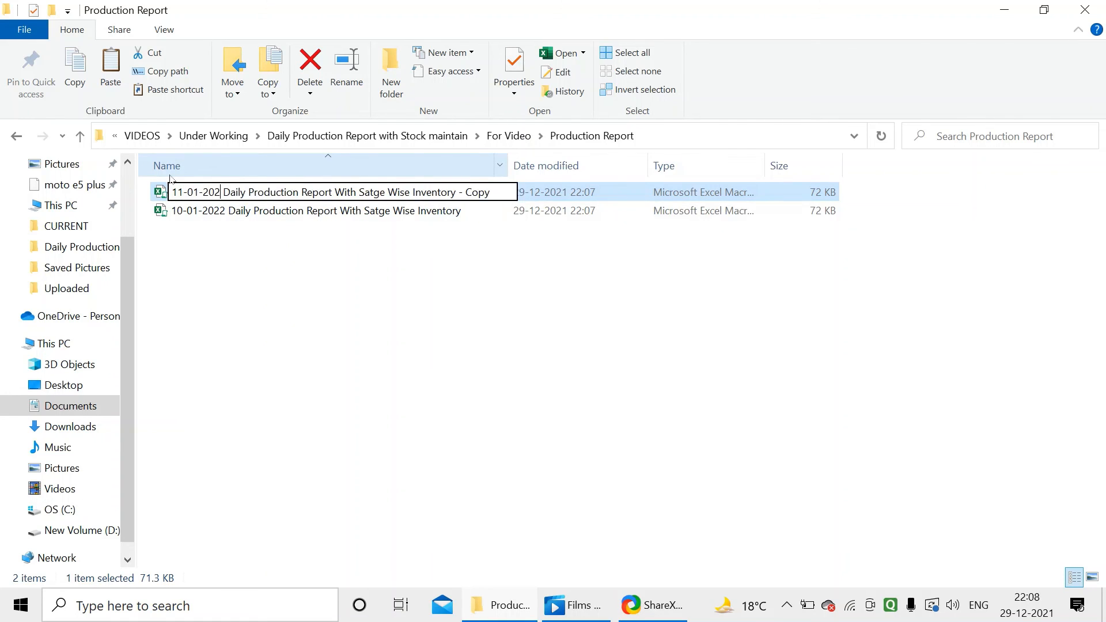
{"action": "key", "text": "Return"}
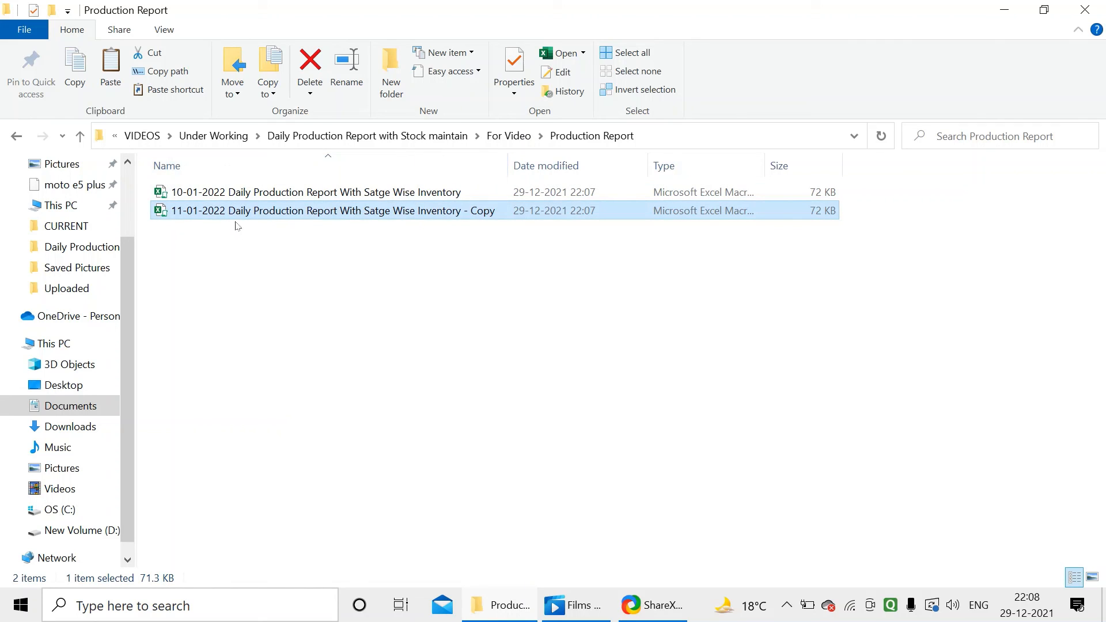
{"action": "key", "text": "F2"}
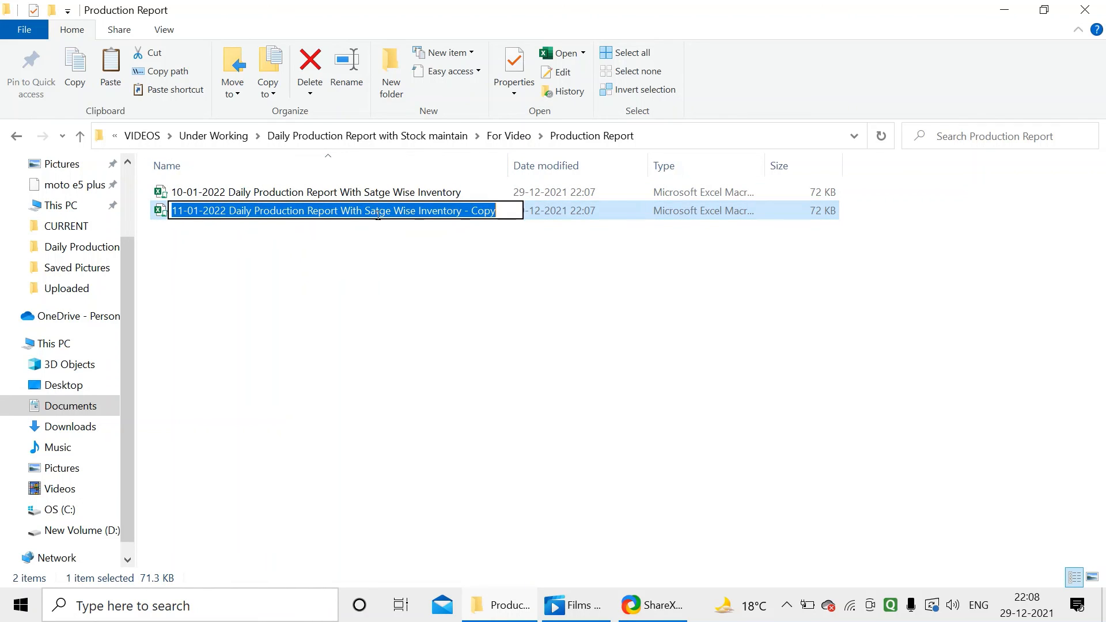
{"action": "left_click_drag", "start_coordinate": [461, 210], "coordinate": [506, 219]}
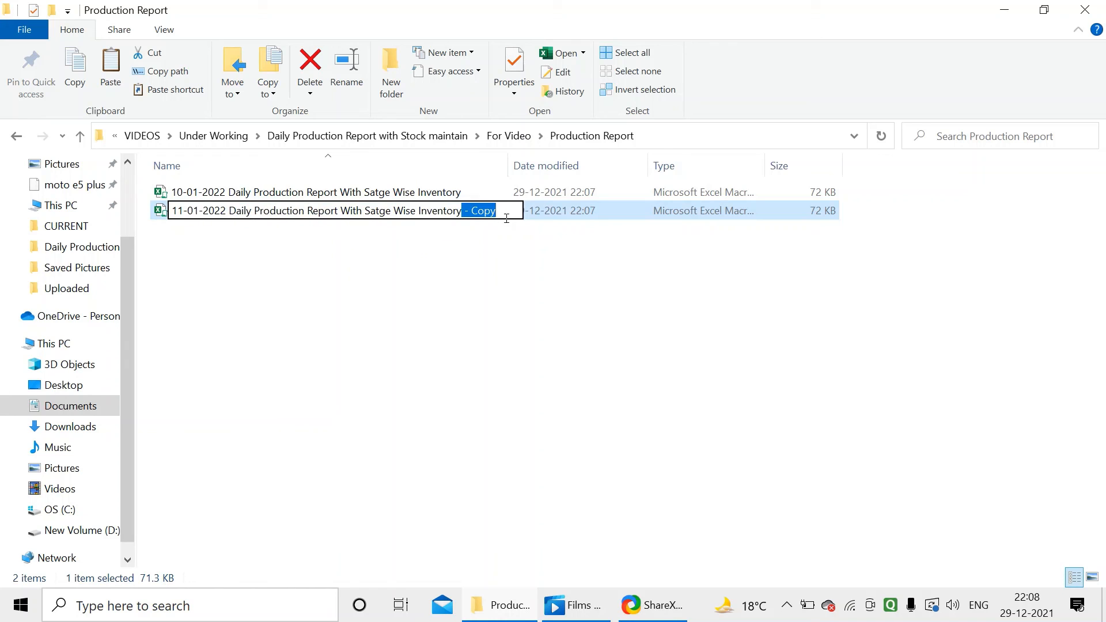
{"action": "key", "text": "Delete"}
{"action": "key", "text": "Return"}
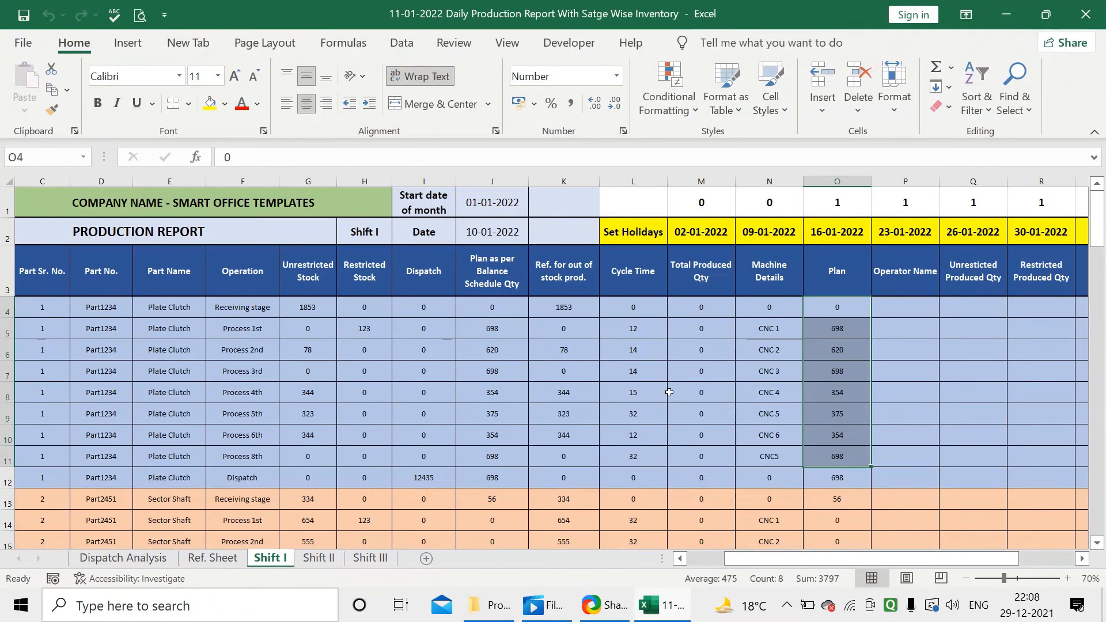
Step: Look over the Shift I sheet of the 11-01-2022 workbook, from Working Days Left across to the Remark column
{"action": "left_click", "coordinate": [923, 424]}
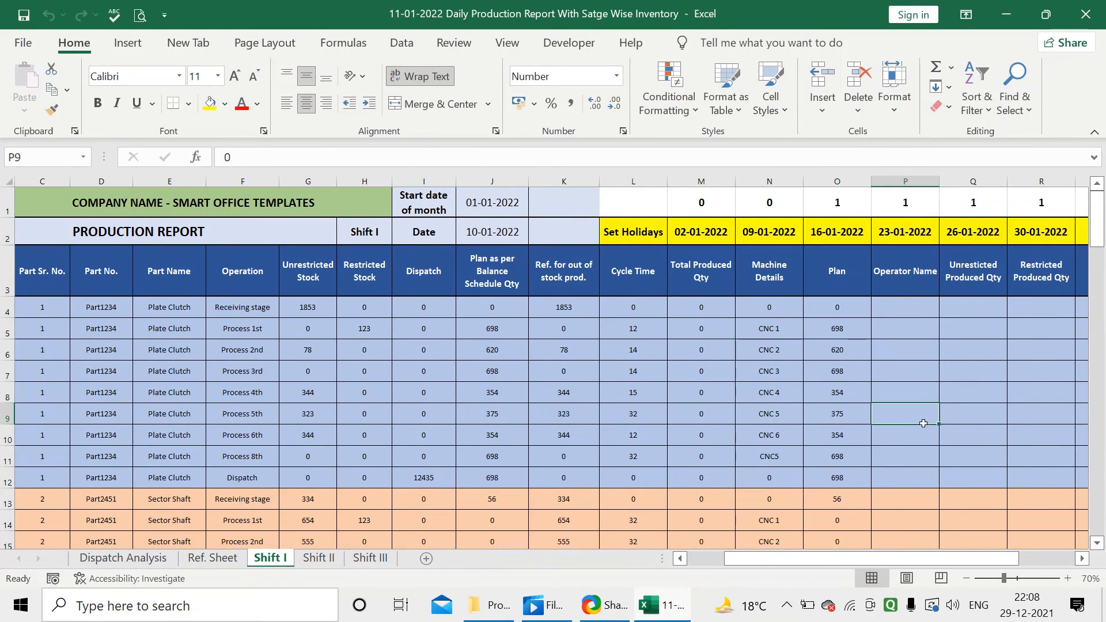
{"action": "key", "text": "Delete"}
{"action": "mouse_move", "coordinate": [762, 558]}
{"action": "left_mouse_down"}
{"action": "mouse_move", "coordinate": [727, 562]}
{"action": "mouse_move", "coordinate": [766, 561]}
{"action": "mouse_move", "coordinate": [742, 560]}
{"action": "left_mouse_up"}
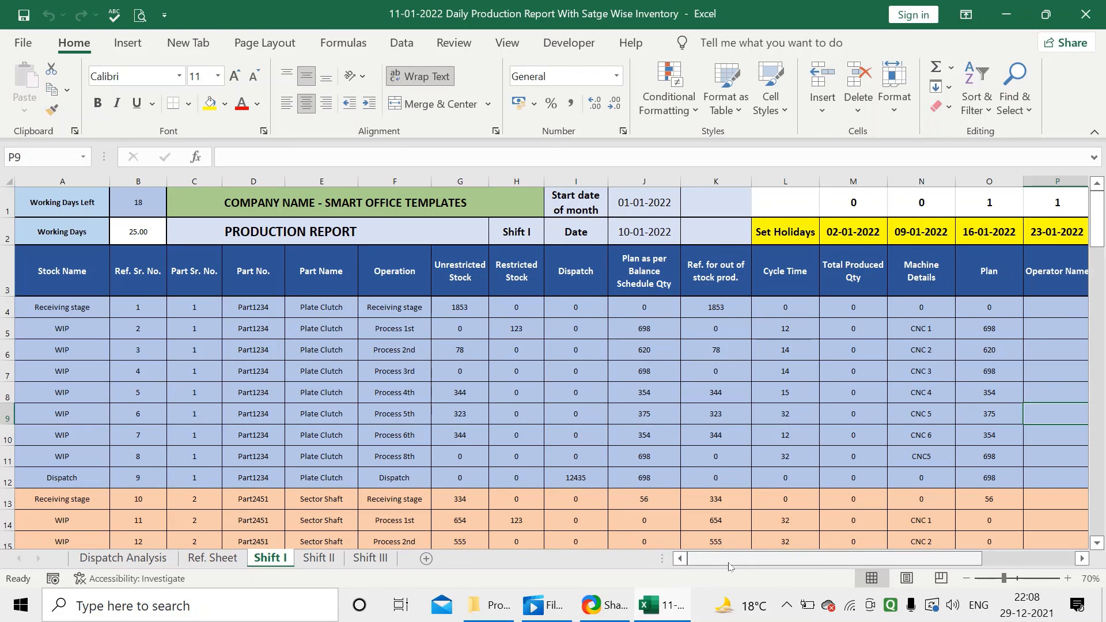
{"action": "left_click_drag", "start_coordinate": [742, 565], "coordinate": [833, 565]}
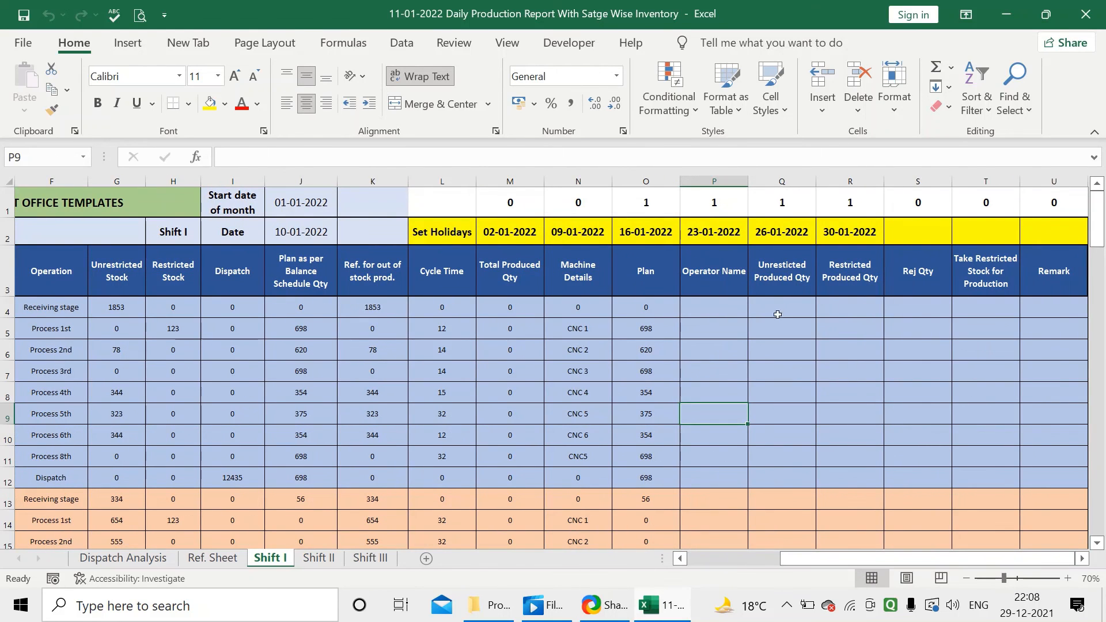
{"action": "left_click_drag", "start_coordinate": [955, 564], "coordinate": [836, 546]}
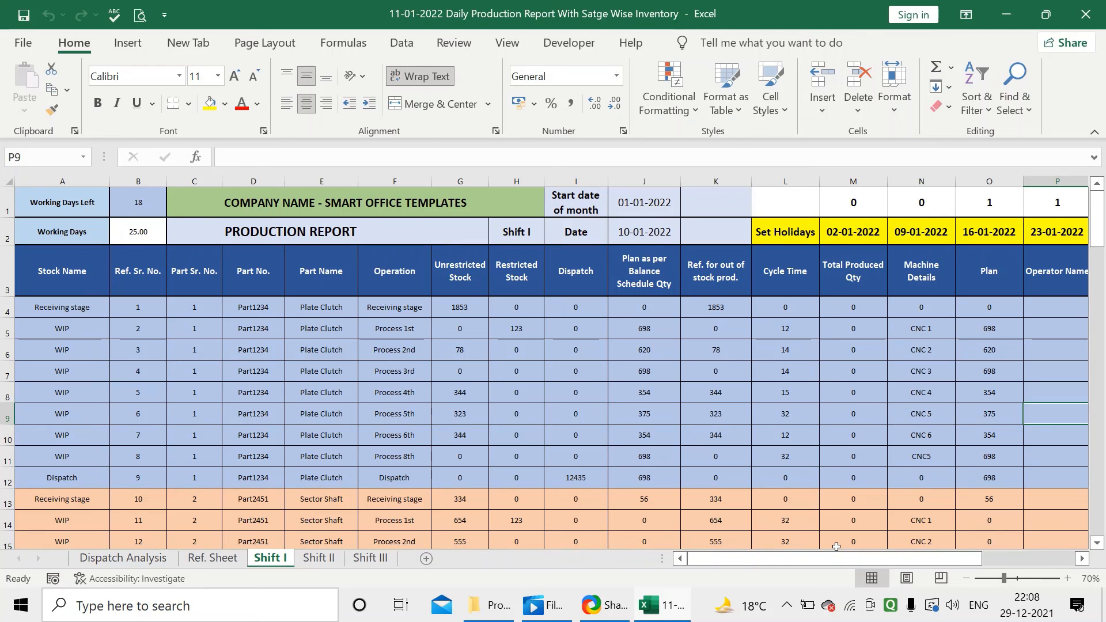
Step: Set the report Date on the Shift I sheet to 11-01-2022
{"action": "left_click", "coordinate": [650, 231]}
{"action": "type", "text": "11-001"}
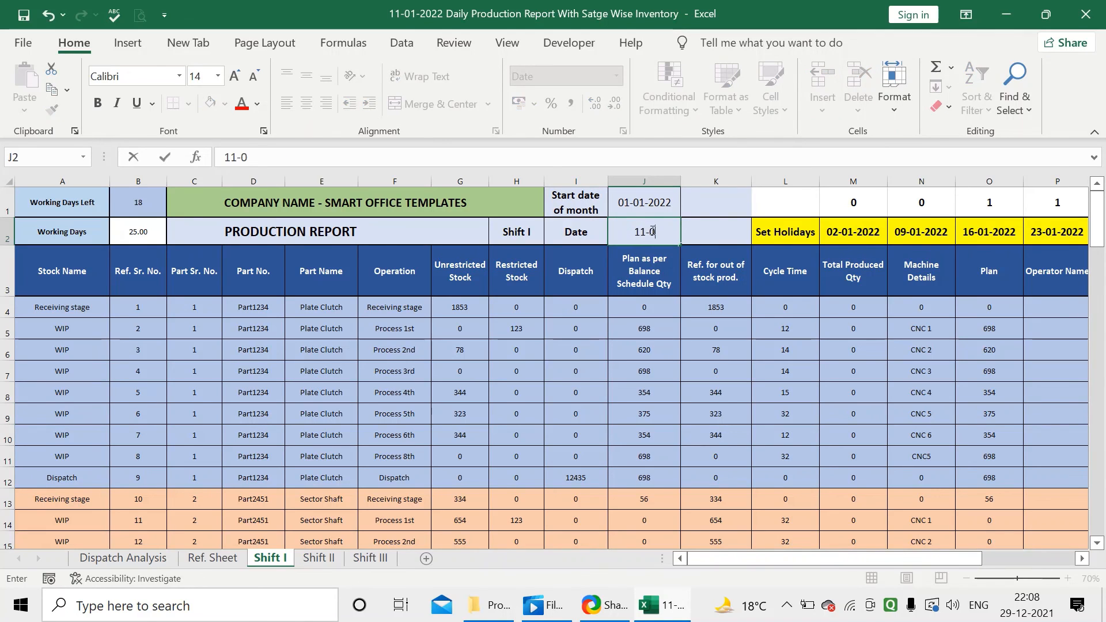
{"action": "key", "text": "BackSpace"}
{"action": "key", "text": "BackSpace"}
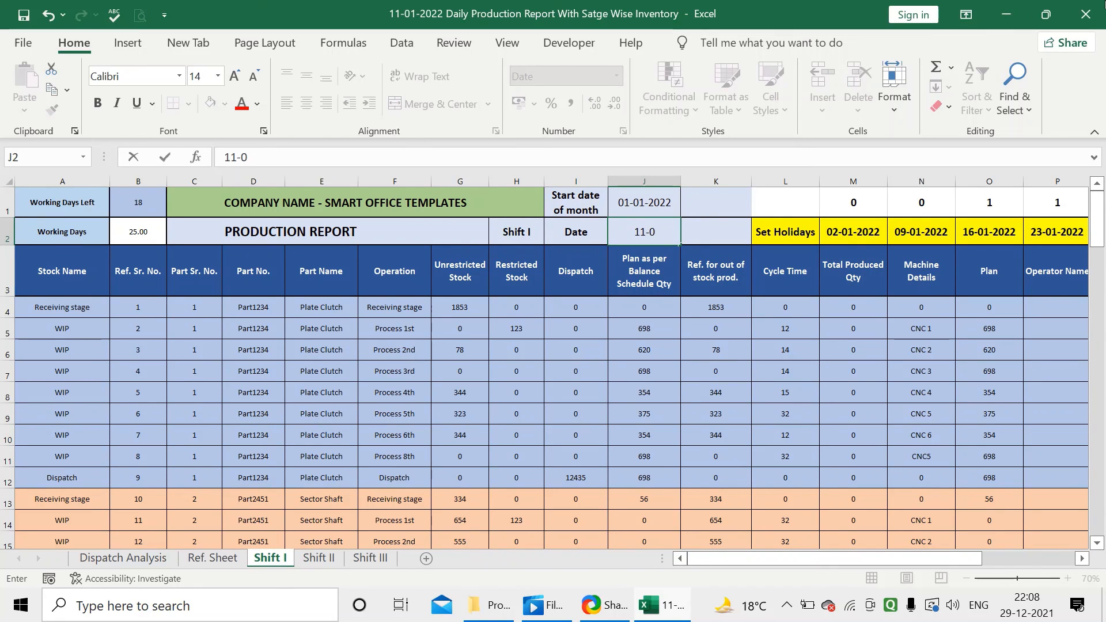
{"action": "type", "text": "1-2022"}
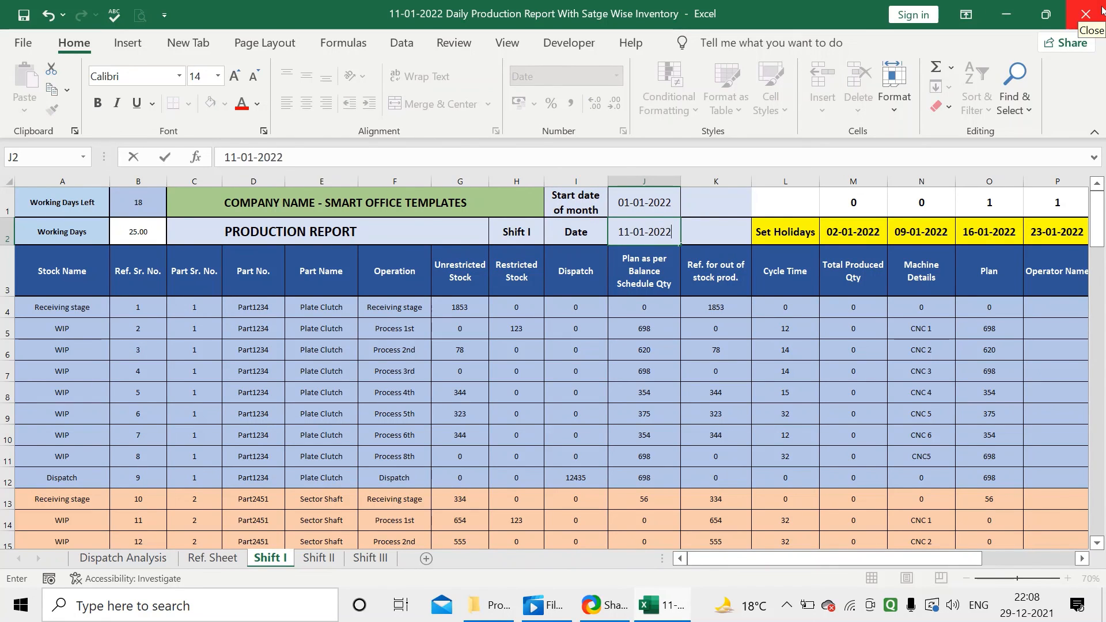
{"action": "key", "text": "Return"}
{"action": "left_click", "coordinate": [633, 228]}
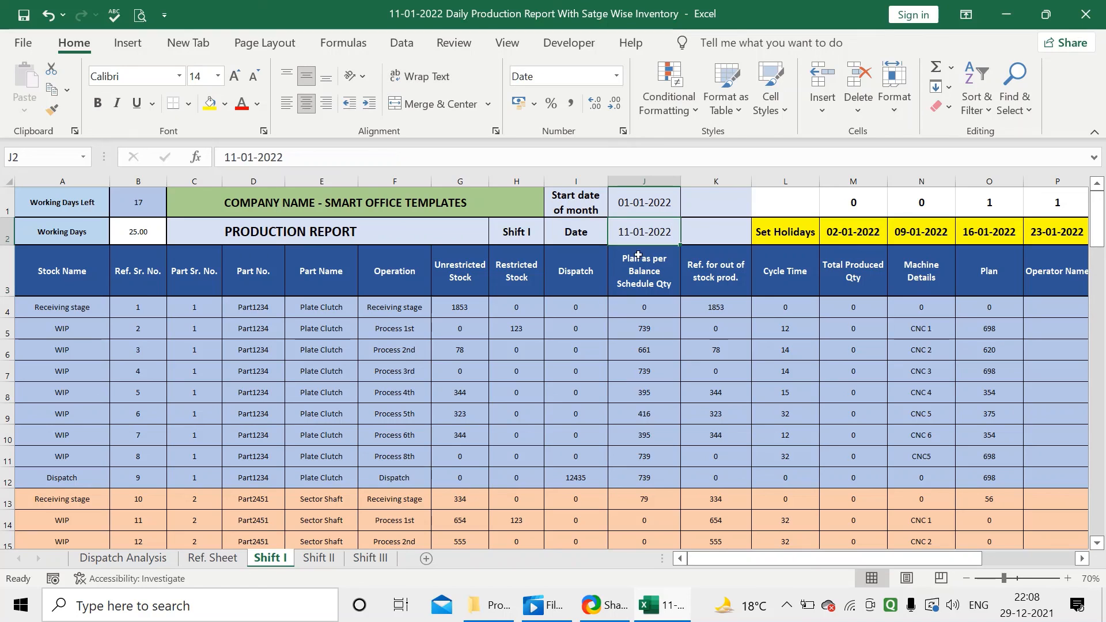
Step: Check the date and Plan on the Shift III, Shift II and Shift I sheets and the stock on the Ref. Sheet
{"action": "left_click", "coordinate": [212, 558]}
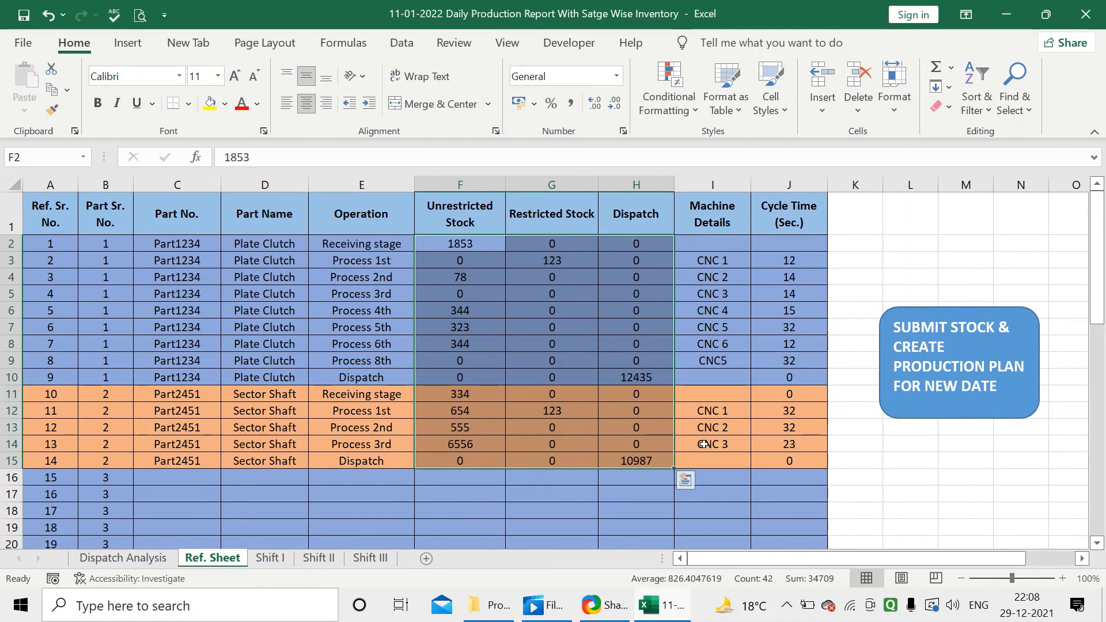
{"action": "left_click", "coordinate": [374, 557]}
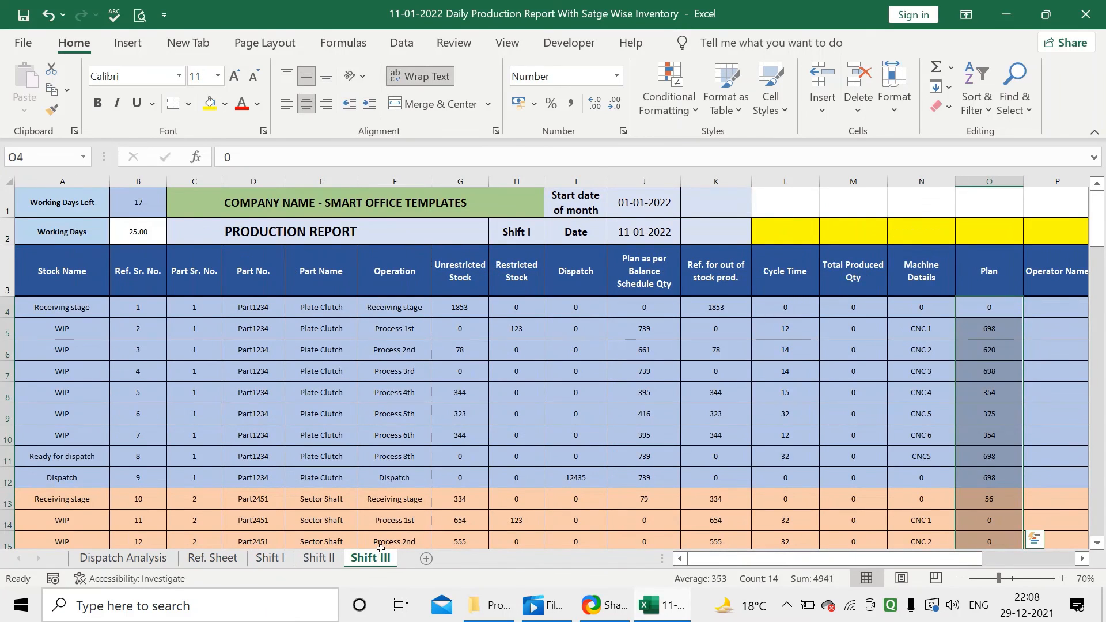
{"action": "left_click", "coordinate": [321, 559]}
{"action": "left_click", "coordinate": [273, 559]}
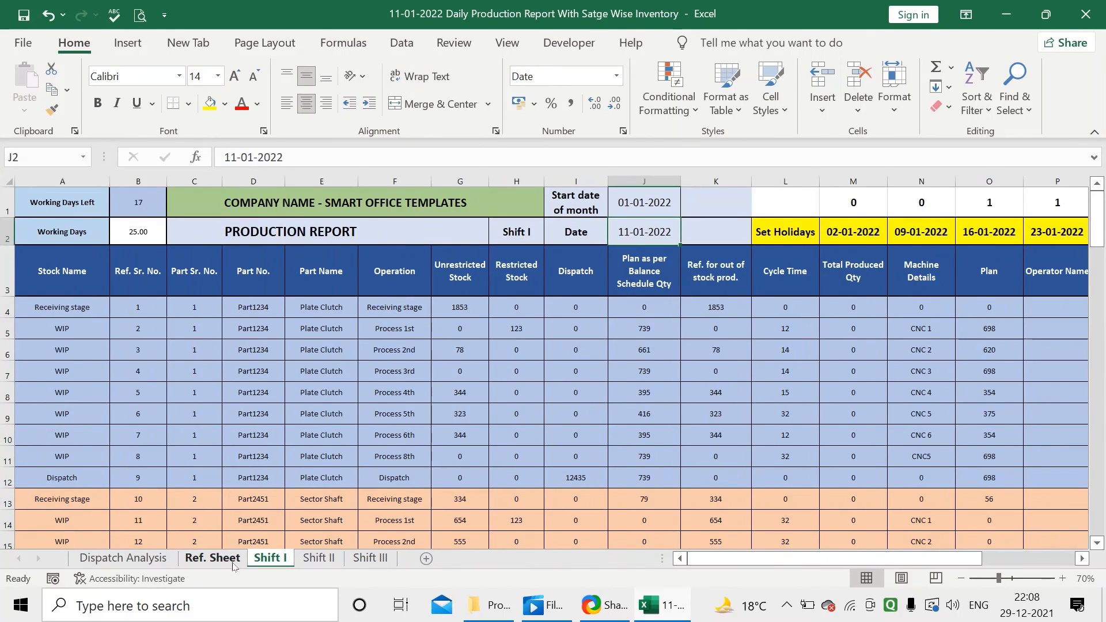
{"action": "left_click", "coordinate": [233, 562]}
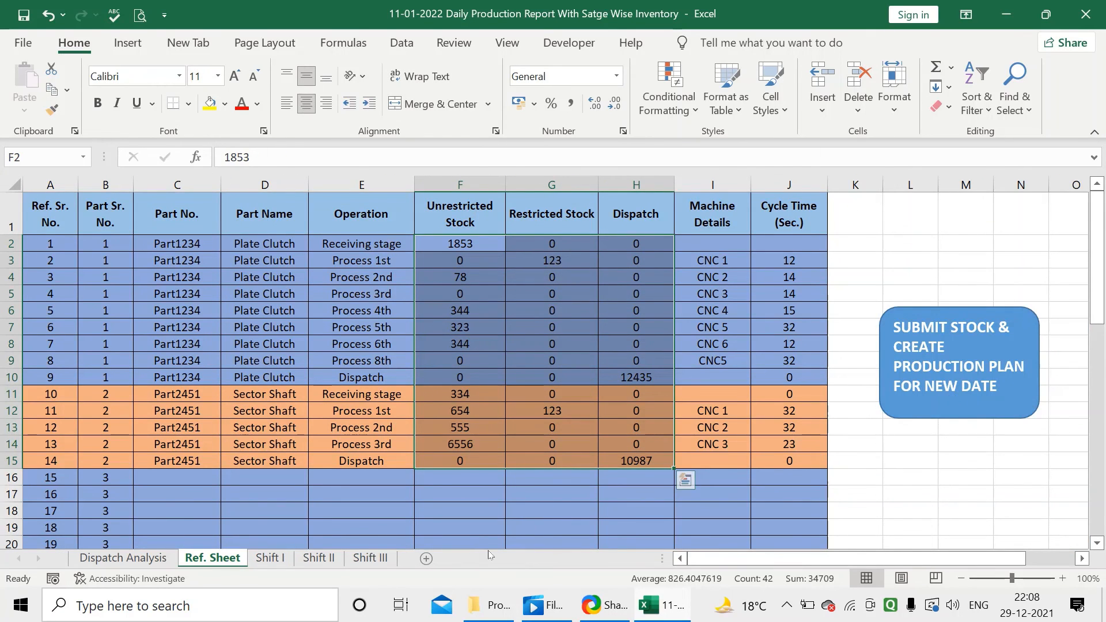
Step: Enter an Unrestricted Produced Qty of 300 on Shift I for every Plate Clutch row from Receiving stage through Process 8th
{"action": "left_click", "coordinate": [270, 559]}
{"action": "left_click_drag", "start_coordinate": [847, 558], "coordinate": [986, 558]}
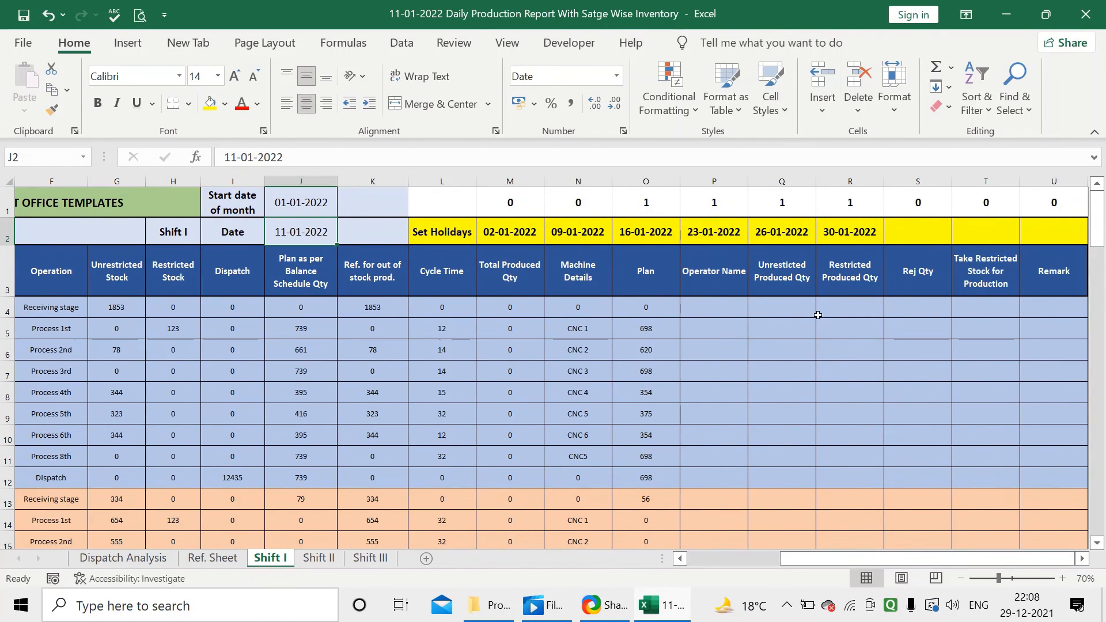
{"action": "left_click", "coordinate": [797, 305]}
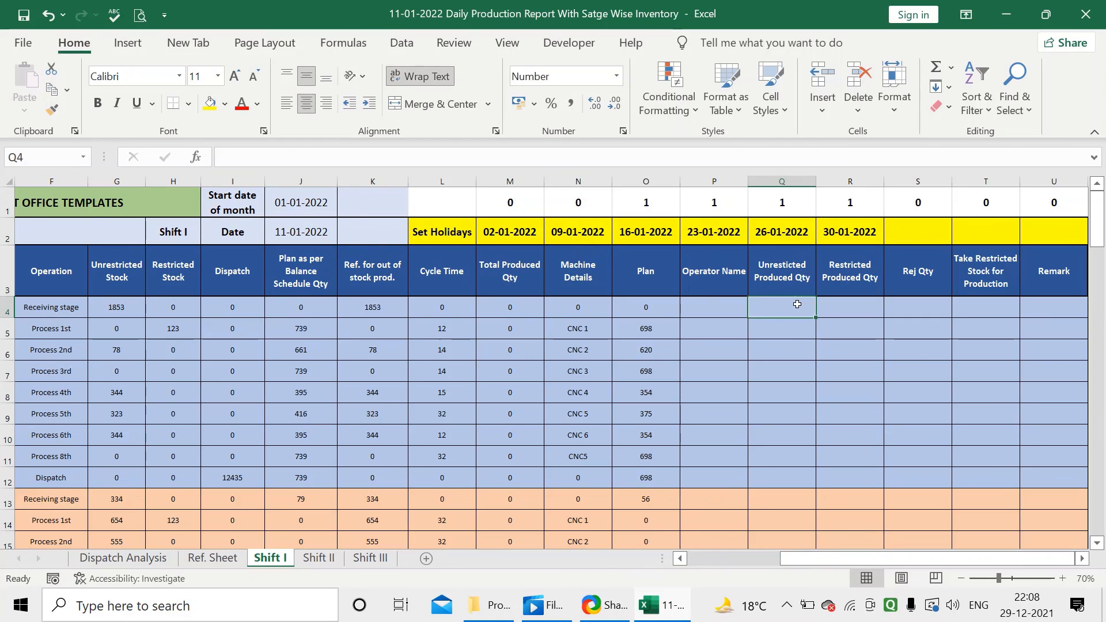
{"action": "type", "text": "300"}
{"action": "key", "text": "Return"}
{"action": "type", "text": "300"}
{"action": "key", "text": "Return"}
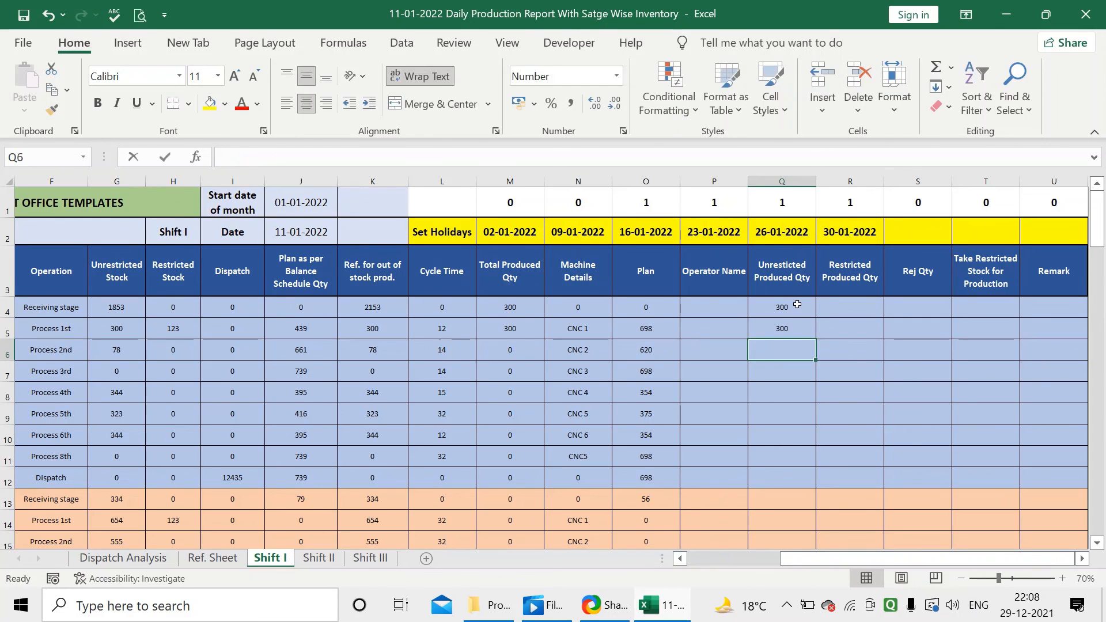
{"action": "type", "text": "300"}
{"action": "key", "text": "Return"}
{"action": "type", "text": "300"}
{"action": "key", "text": "Return"}
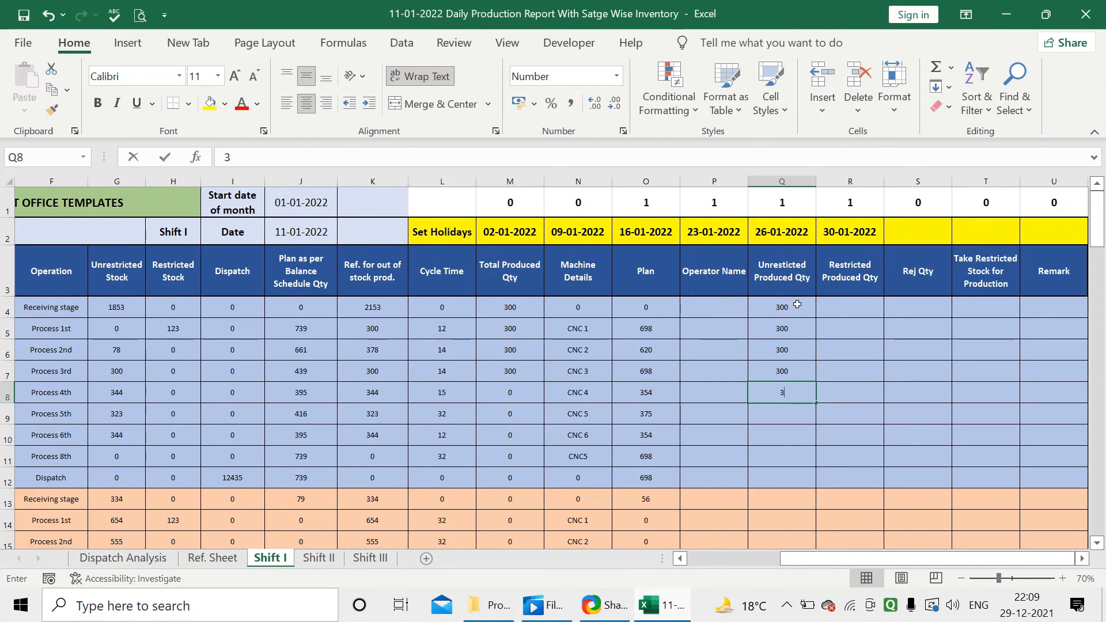
{"action": "type", "text": "300"}
{"action": "key", "text": "Return"}
{"action": "type", "text": "300"}
{"action": "key", "text": "Return"}
{"action": "type", "text": "300"}
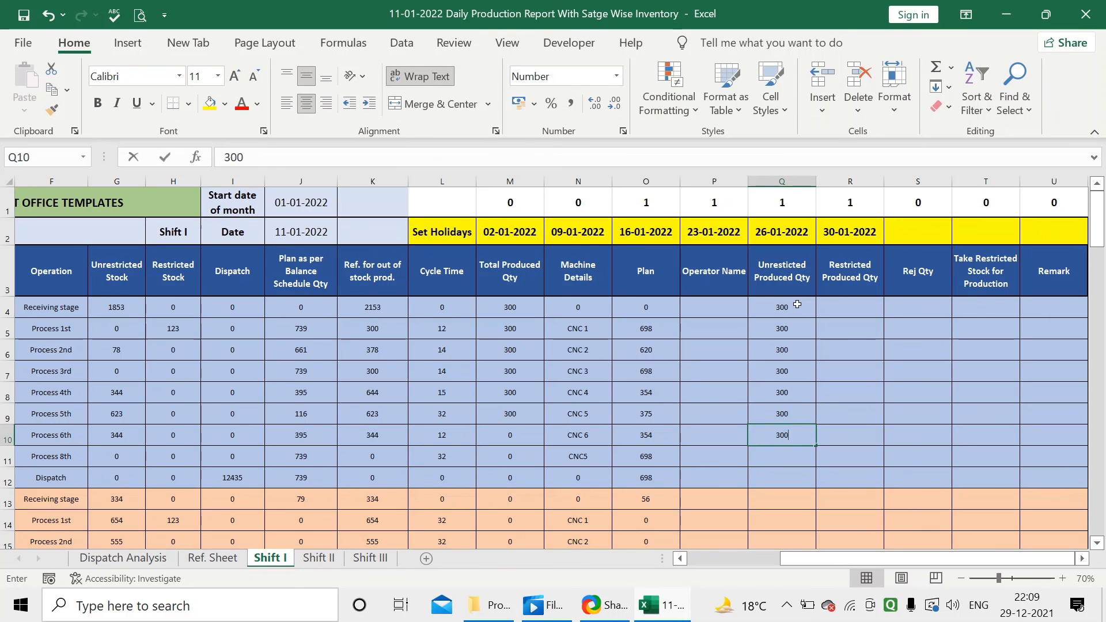
{"action": "key", "text": "Return"}
{"action": "type", "text": "300"}
{"action": "key", "text": "Return"}
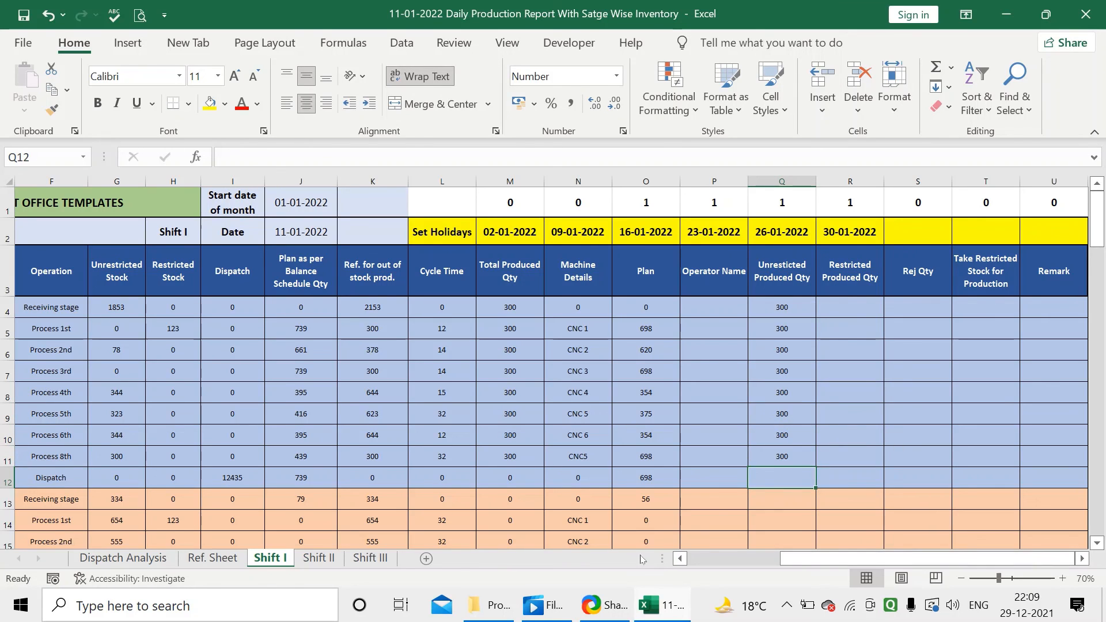
Step: Submit the stock and create the production plan for the new date with the macro shape on the Ref. Sheet
{"action": "left_click_drag", "start_coordinate": [864, 558], "coordinate": [654, 550]}
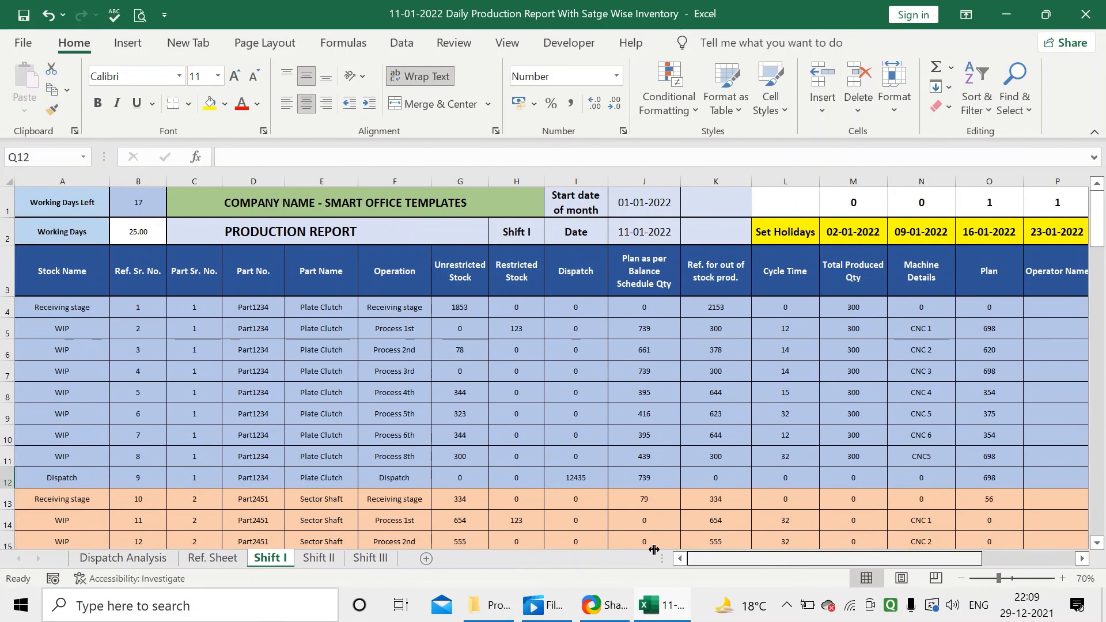
{"action": "left_click_drag", "start_coordinate": [743, 559], "coordinate": [609, 546]}
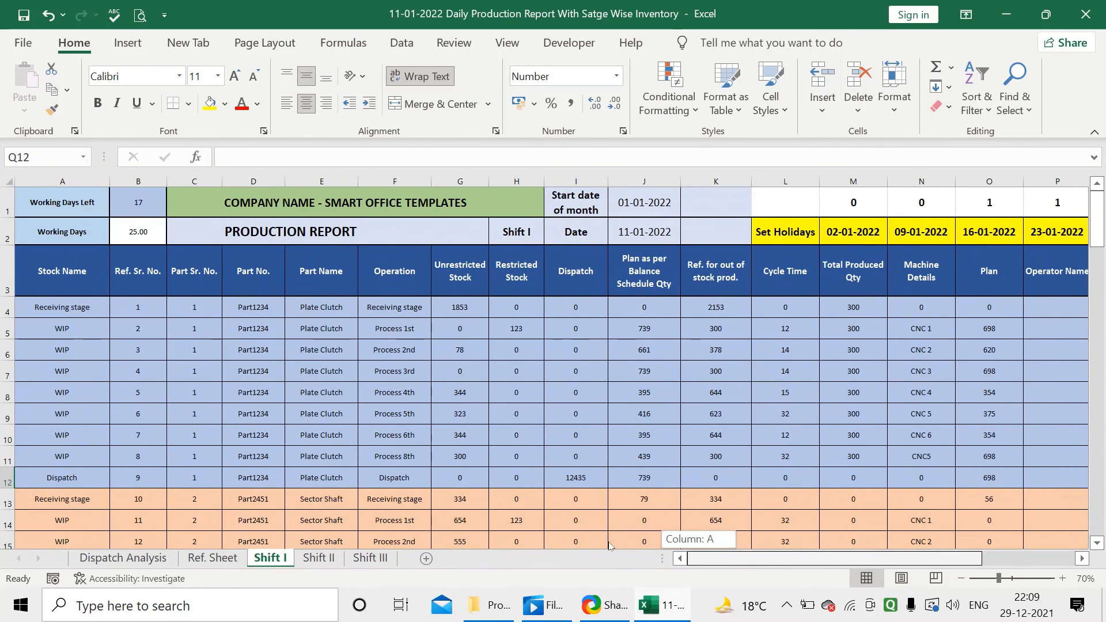
{"action": "left_click", "coordinate": [212, 558]}
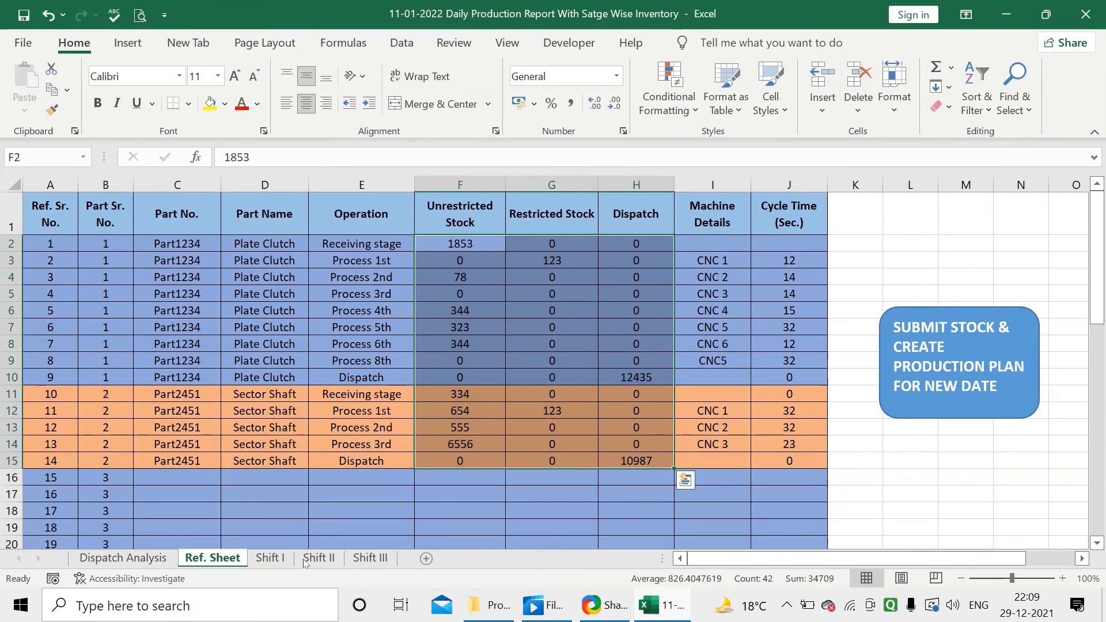
{"action": "left_click", "coordinate": [972, 475]}
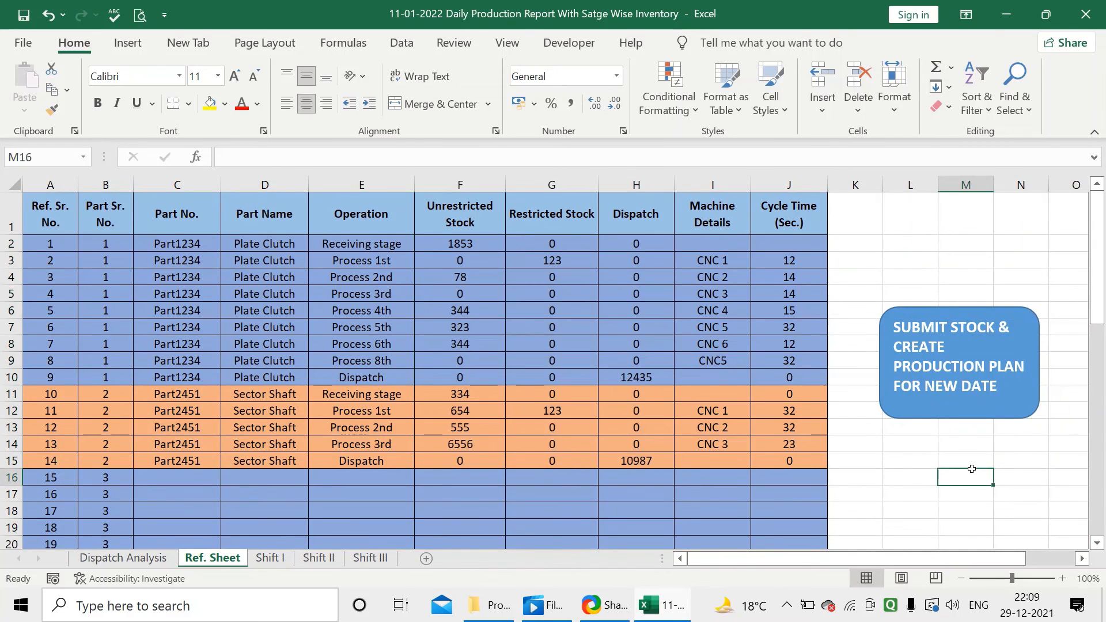
{"action": "left_click", "coordinate": [972, 384]}
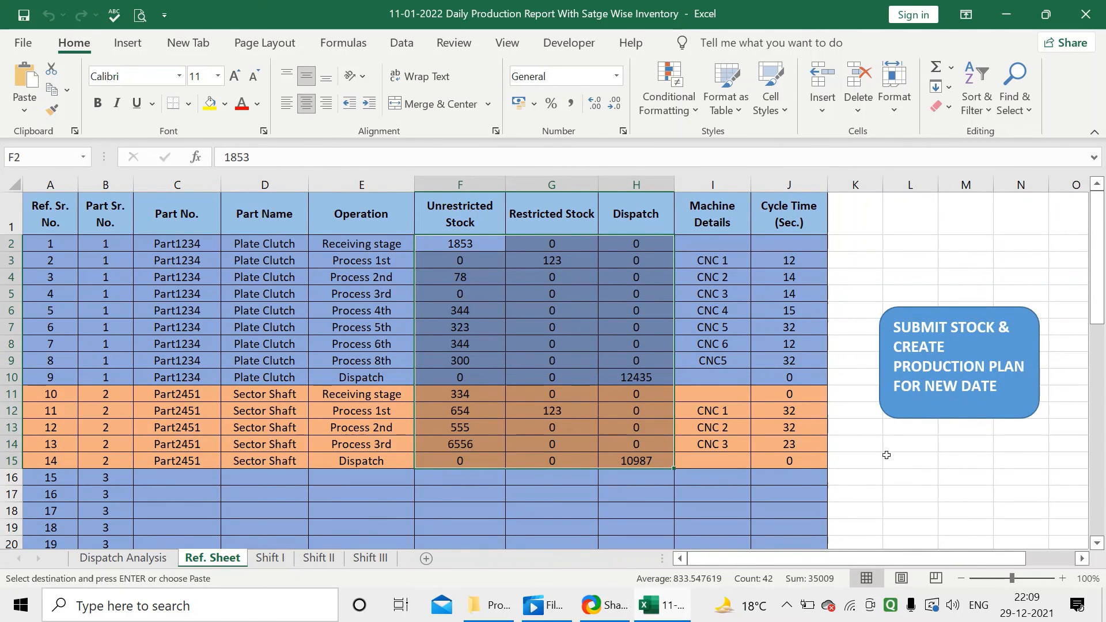
Step: Review the Unrestricted Stock column on the Ref. Sheet against the Plan and production entry columns on Shift I and Shift II
{"action": "left_click_drag", "start_coordinate": [486, 246], "coordinate": [472, 444]}
{"action": "left_click", "coordinate": [270, 558]}
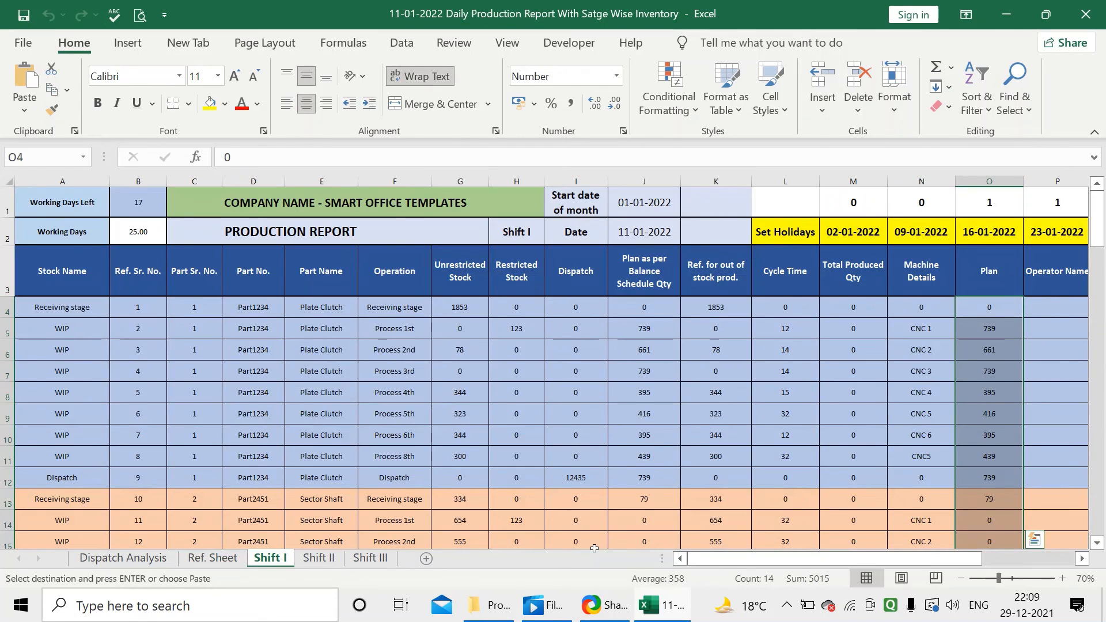
{"action": "left_click_drag", "start_coordinate": [812, 566], "coordinate": [867, 567]}
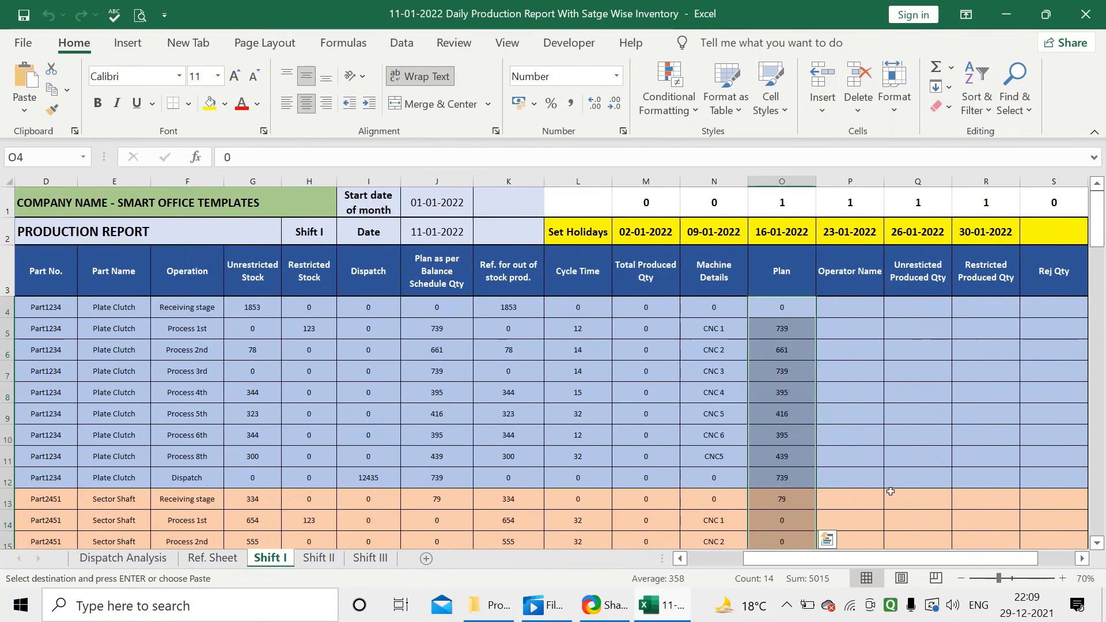
{"action": "left_click_drag", "start_coordinate": [869, 351], "coordinate": [1005, 458]}
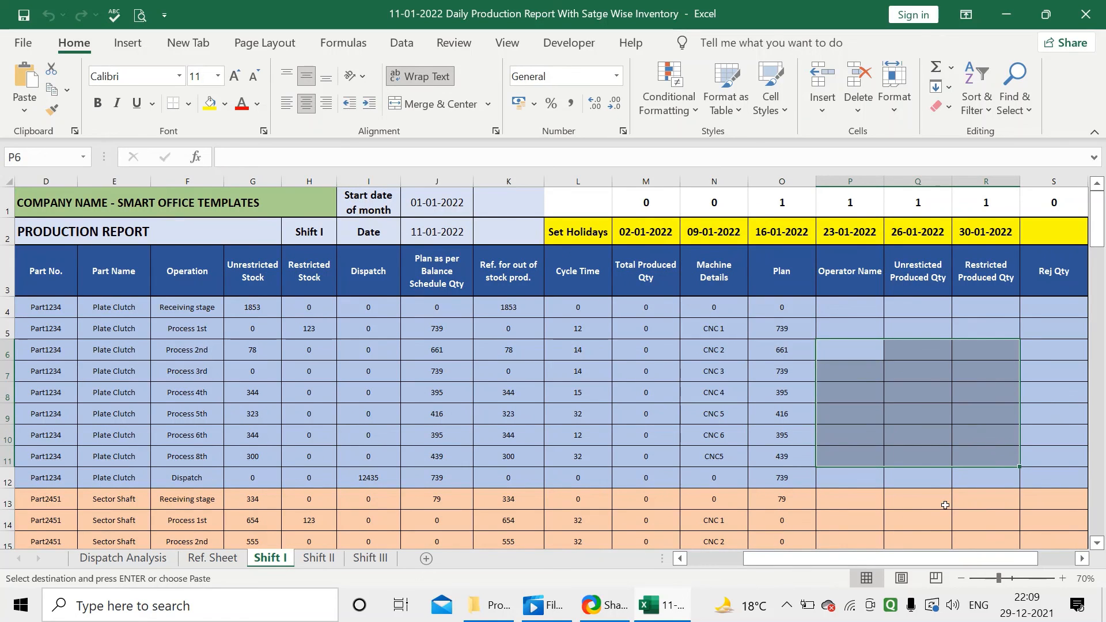
{"action": "left_click", "coordinate": [213, 558]}
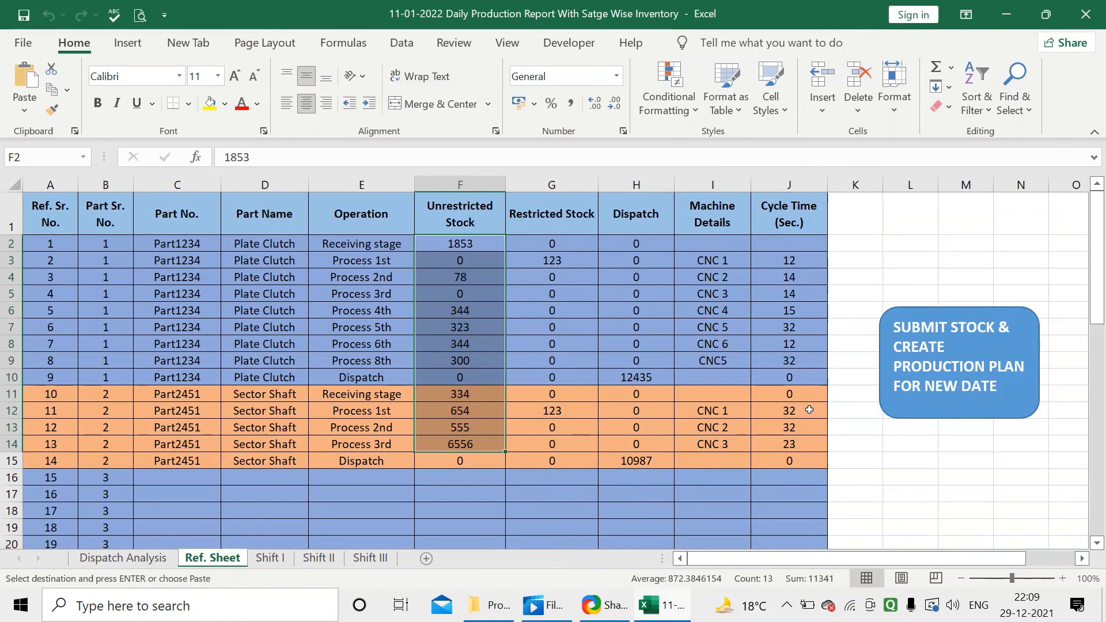
{"action": "left_click_drag", "start_coordinate": [461, 244], "coordinate": [472, 453]}
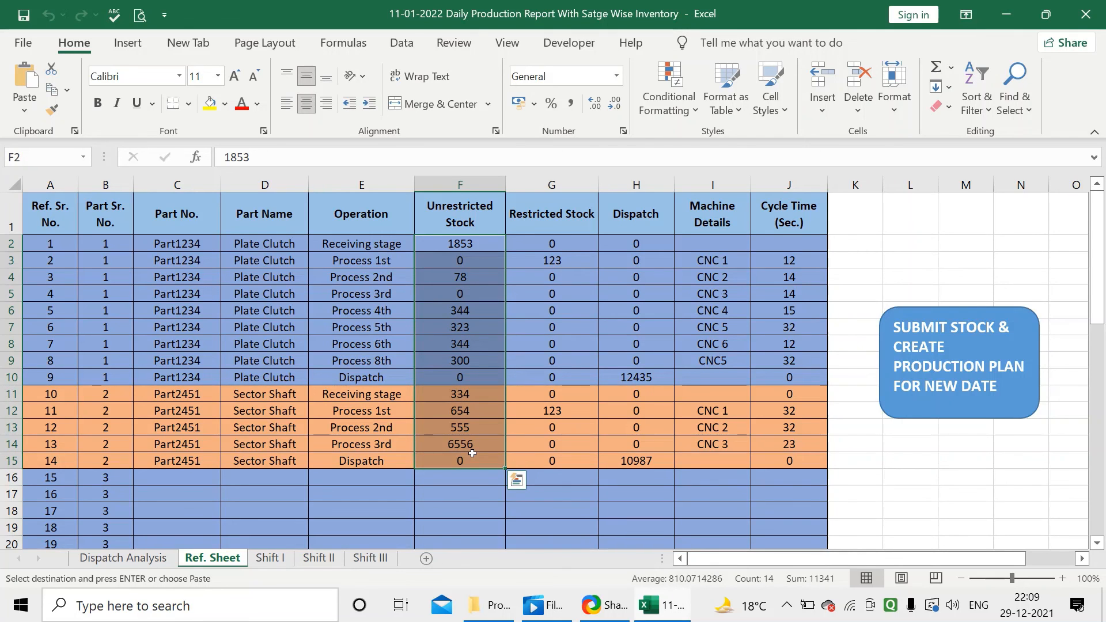
{"action": "left_click", "coordinate": [270, 558]}
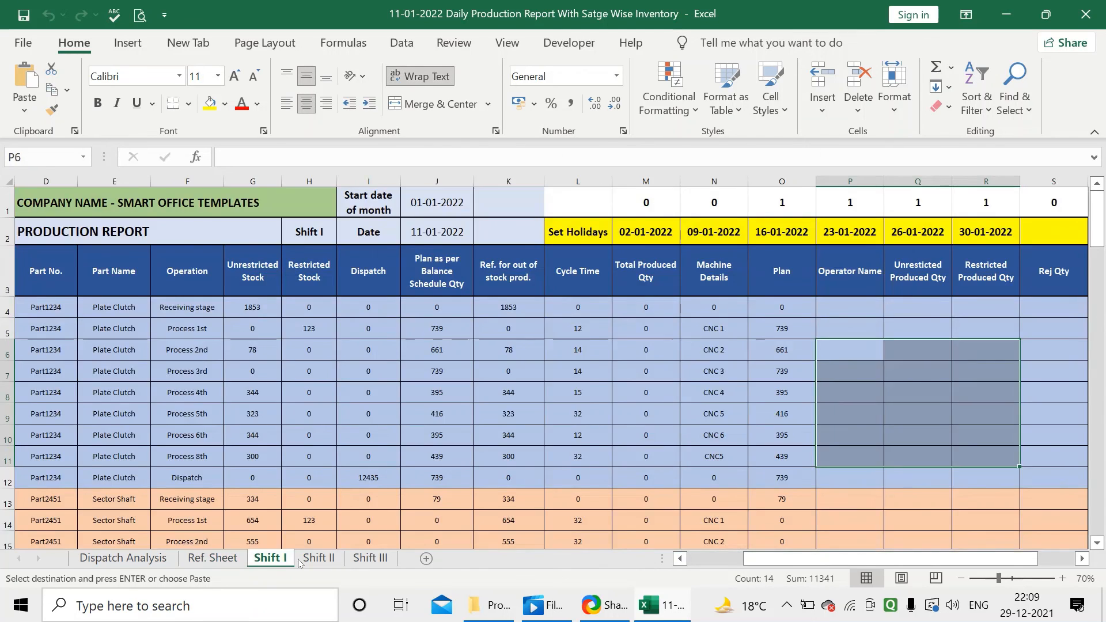
{"action": "left_click", "coordinate": [320, 557]}
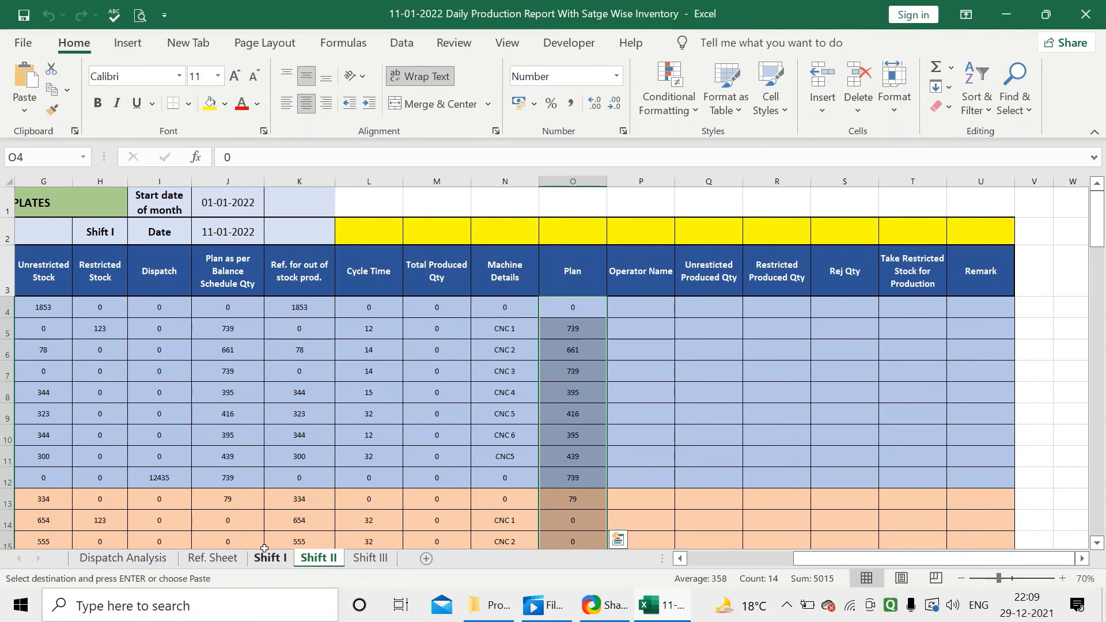
{"action": "left_click", "coordinate": [213, 558]}
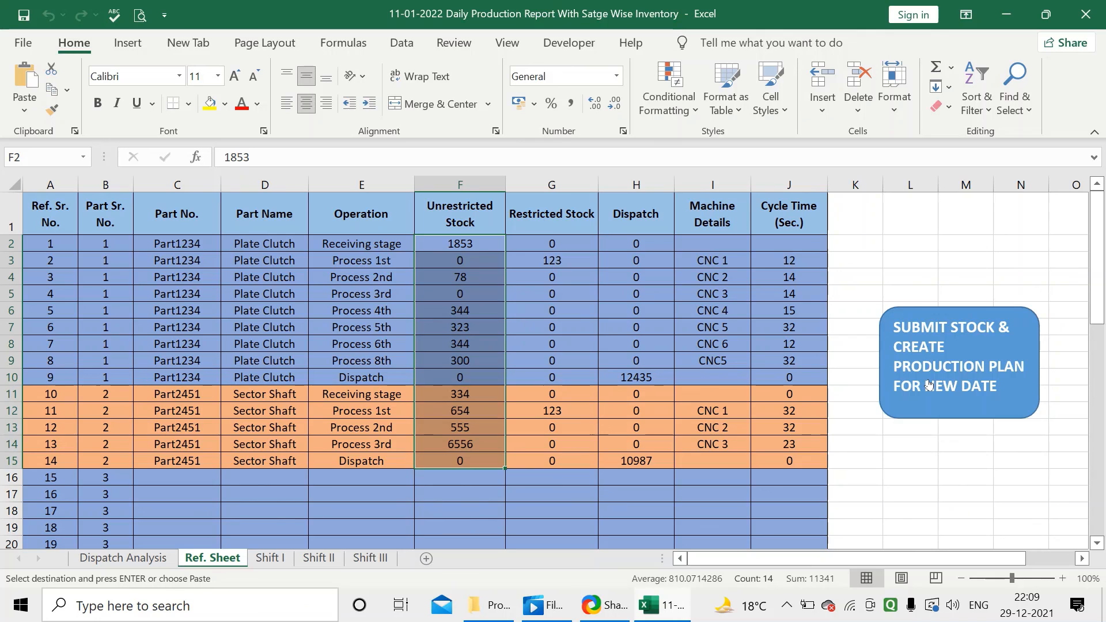
{"action": "left_click", "coordinate": [277, 563]}
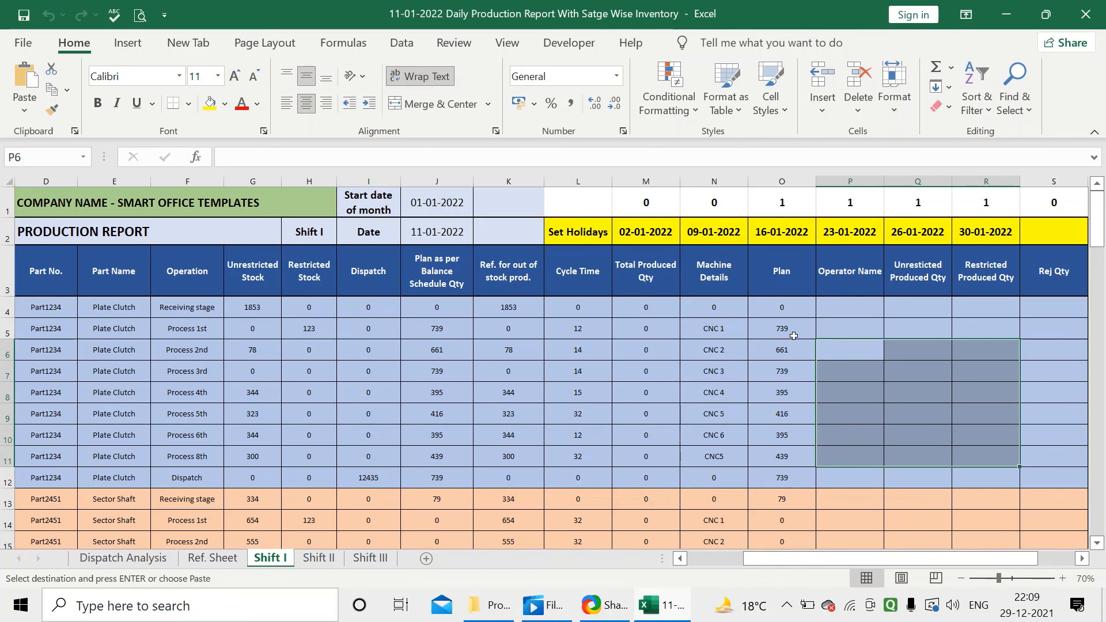
{"action": "left_click_drag", "start_coordinate": [788, 307], "coordinate": [879, 565]}
{"action": "left_click_drag", "start_coordinate": [706, 309], "coordinate": [1067, 460]}
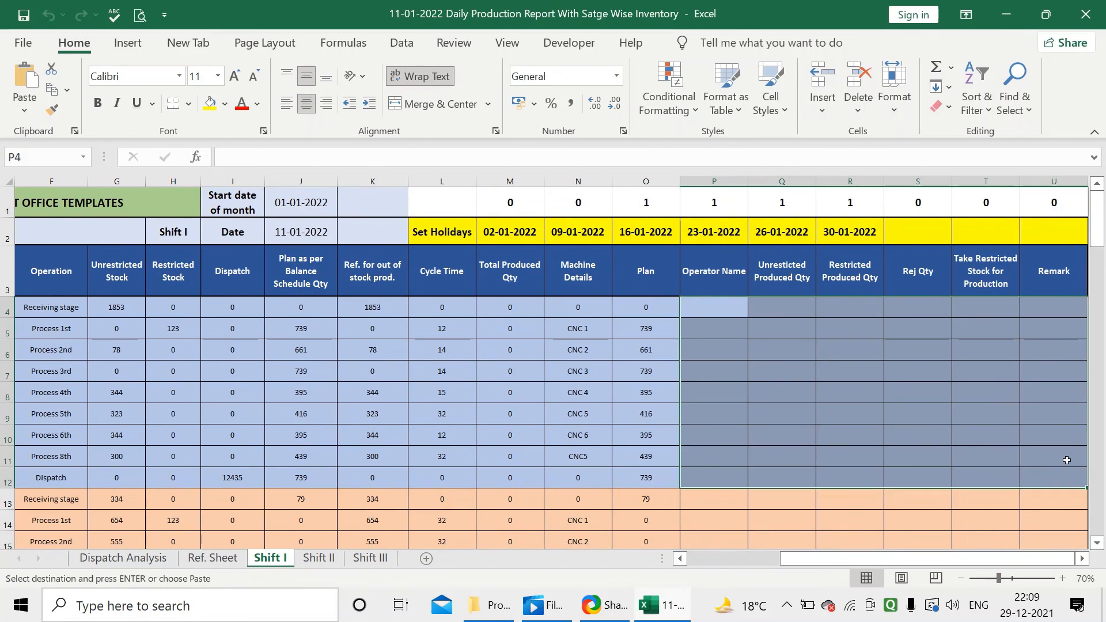
Step: Enter Unrestricted Produced Qty of 0, 739, 661 and 700 on Shift I for Plate Clutch Receiving stage through Process 3rd
{"action": "left_click", "coordinate": [758, 310]}
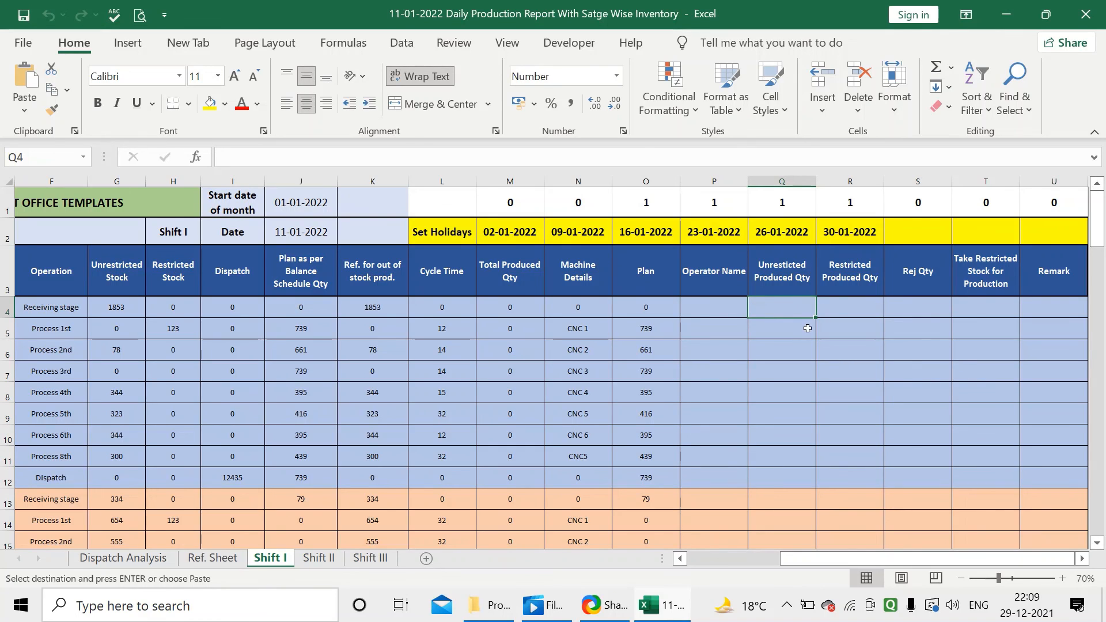
{"action": "type", "text": "0"}
{"action": "left_click", "coordinate": [760, 326]}
{"action": "type", "text": "7"}
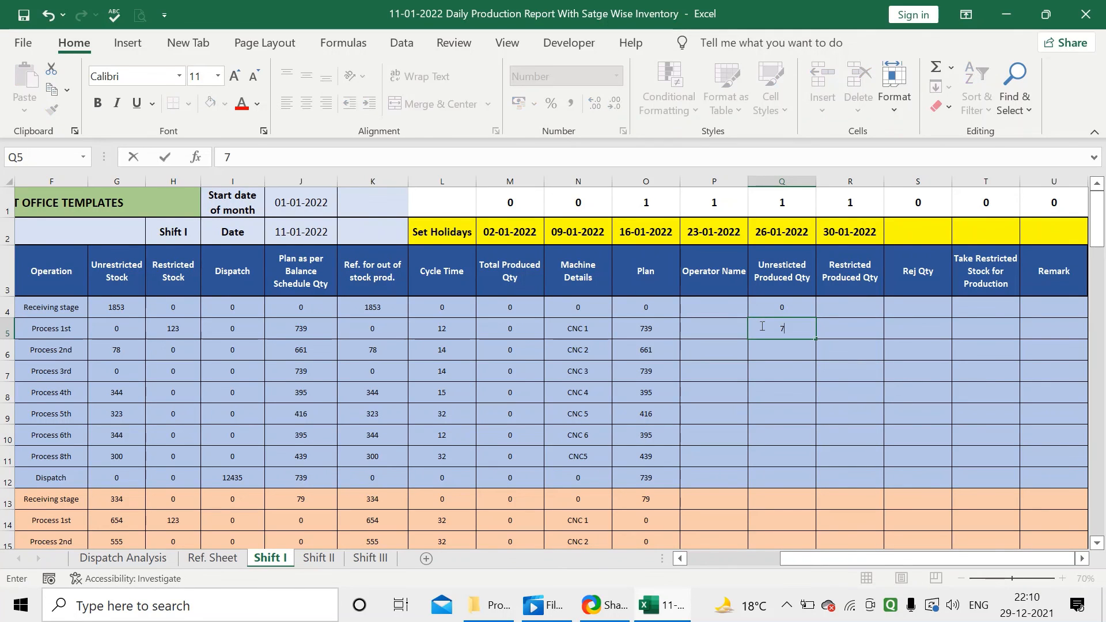
{"action": "type", "text": "39"}
{"action": "key", "text": "Return"}
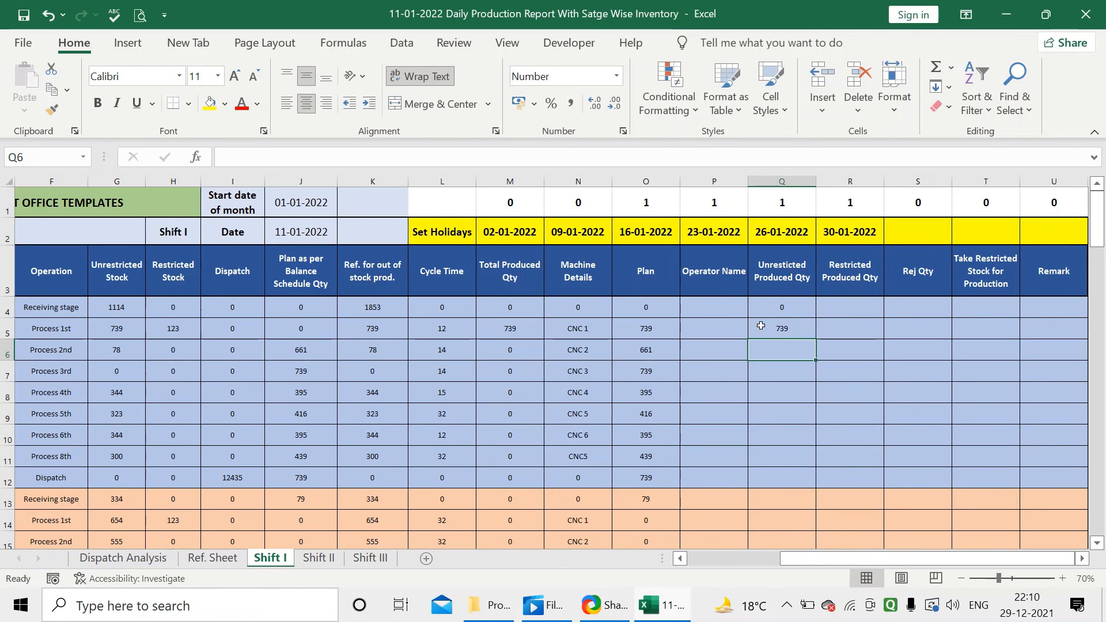
{"action": "type", "text": "661"}
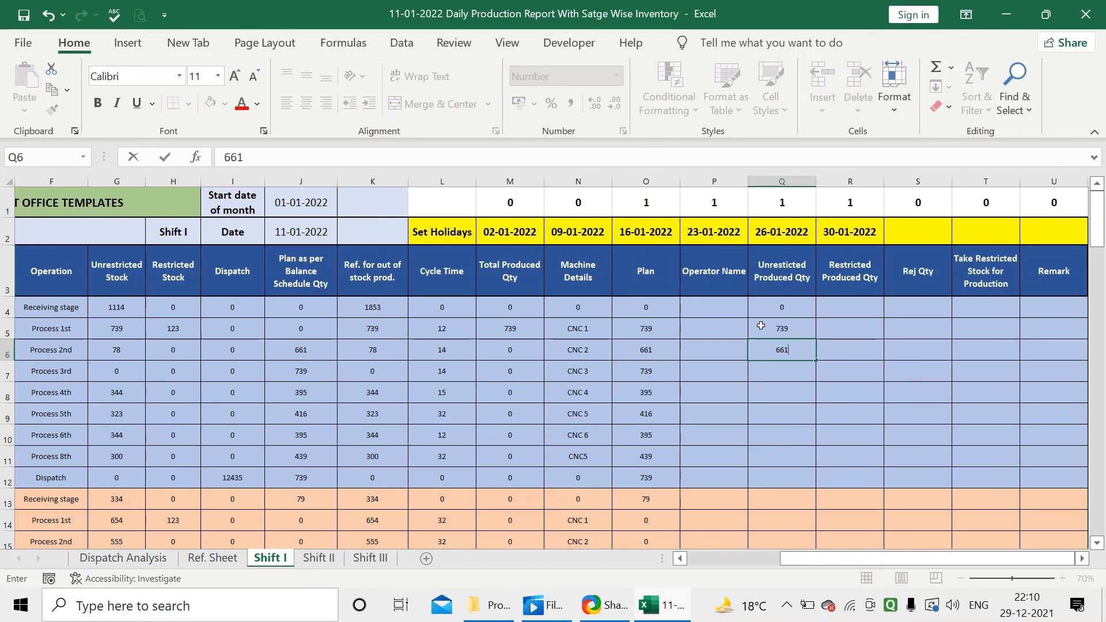
{"action": "key", "text": "Return"}
{"action": "type", "text": "700"}
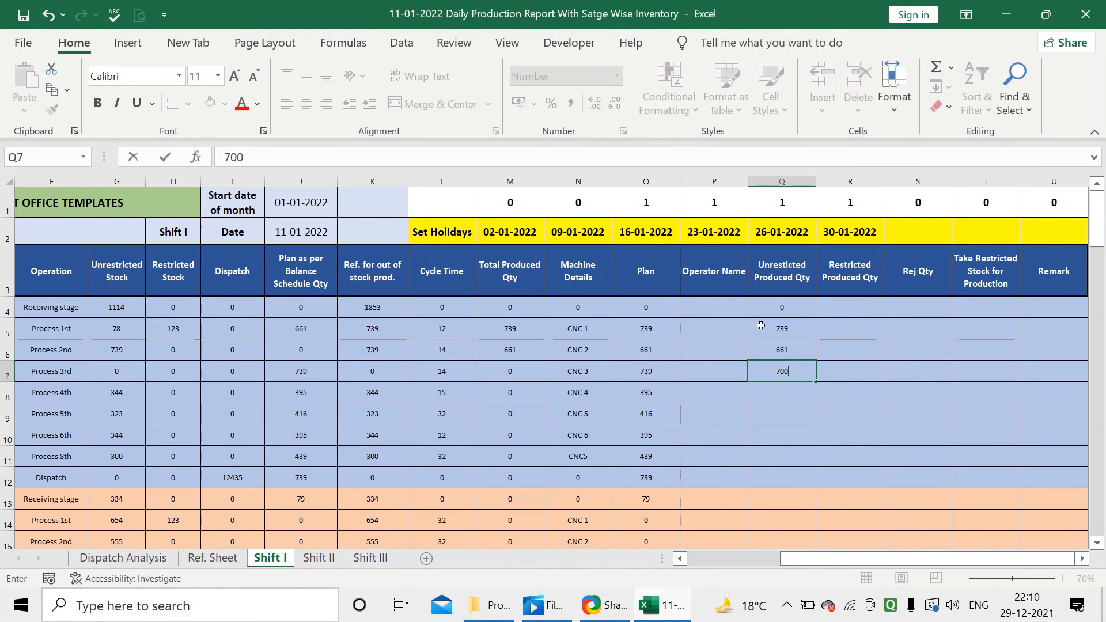
{"action": "key", "text": "Return"}
Step: Enter Unrestricted Produced Qty of 300, 400, 300, 400 and 400 on Shift I for Plate Clutch Process 4th through Dispatch
{"action": "type", "text": "300"}
{"action": "key", "text": "Return"}
{"action": "type", "text": "400"}
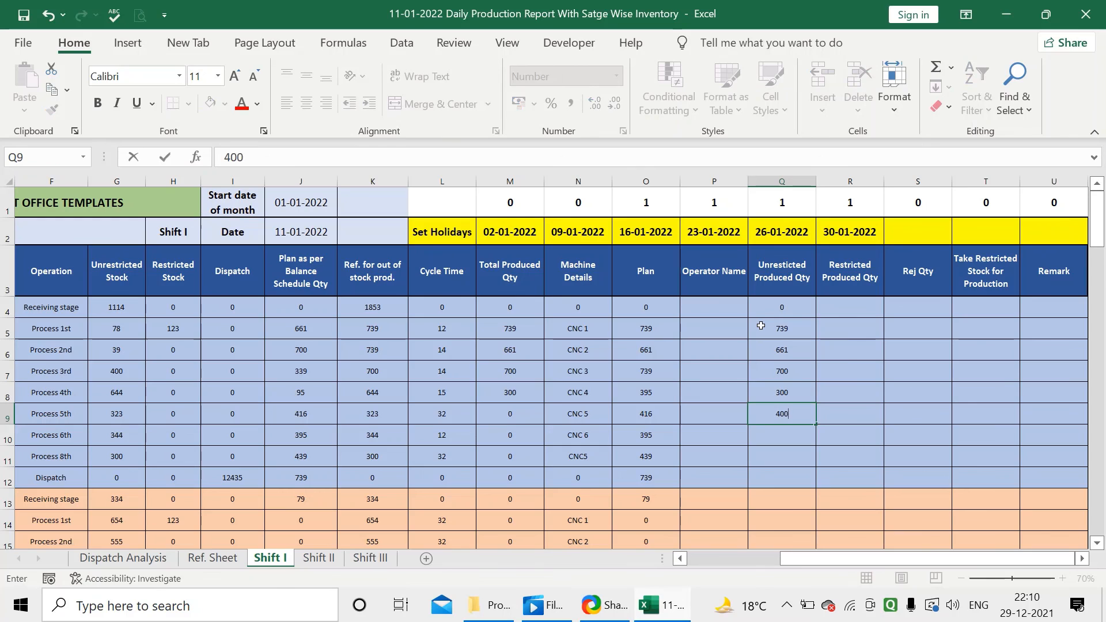
{"action": "key", "text": "Return"}
{"action": "type", "text": "3000"}
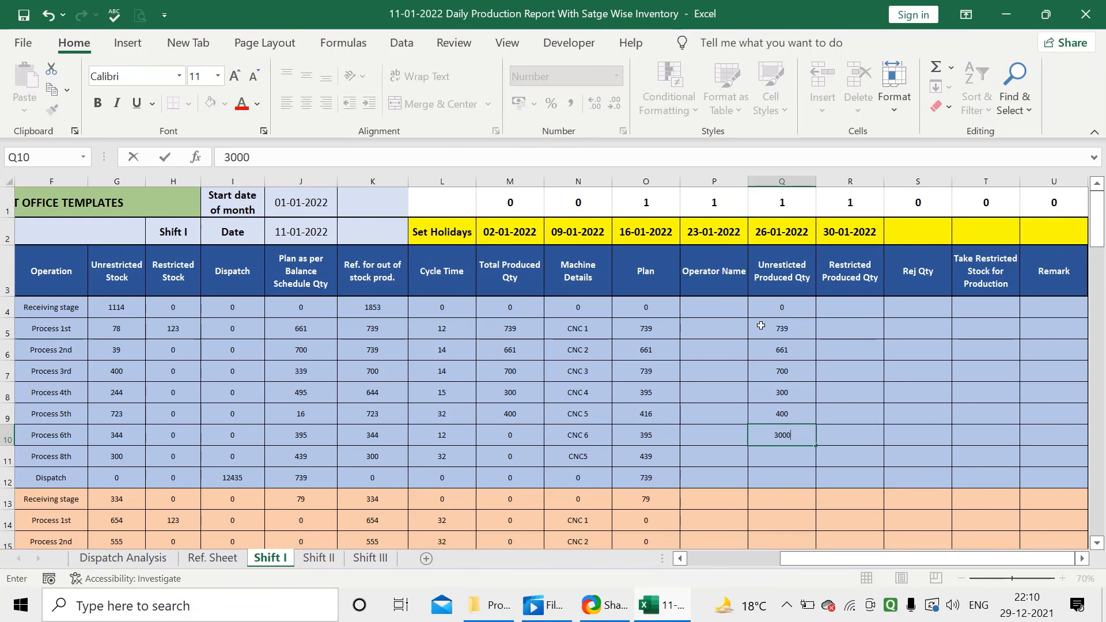
{"action": "key", "text": "BackSpace"}
{"action": "key", "text": "Return"}
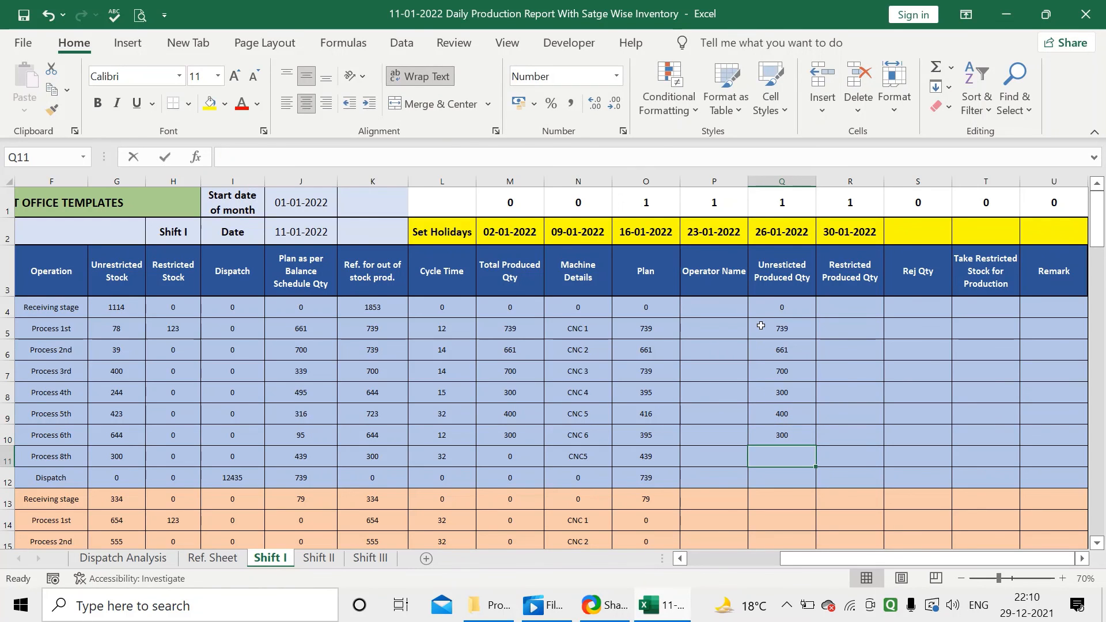
{"action": "type", "text": "400"}
{"action": "key", "text": "Return"}
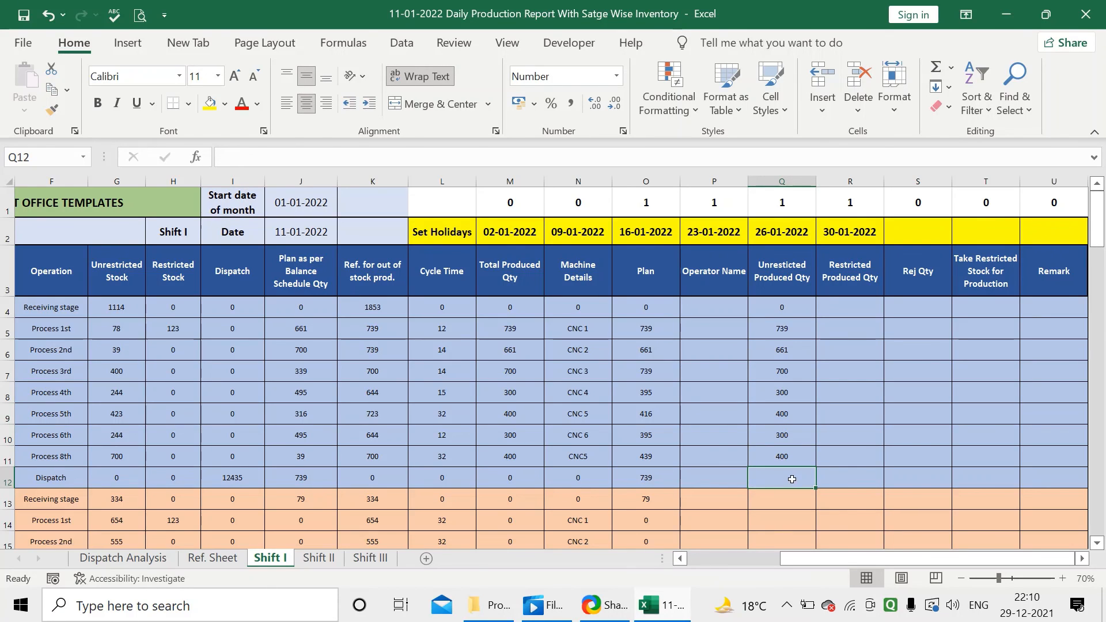
{"action": "type", "text": "400"}
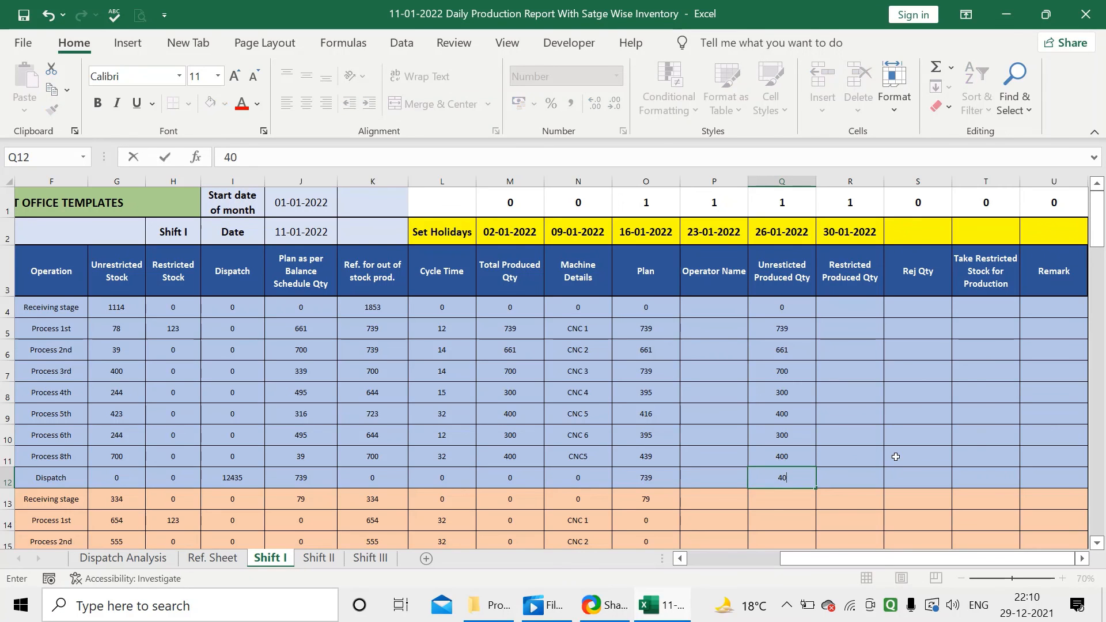
{"action": "key", "text": "Return"}
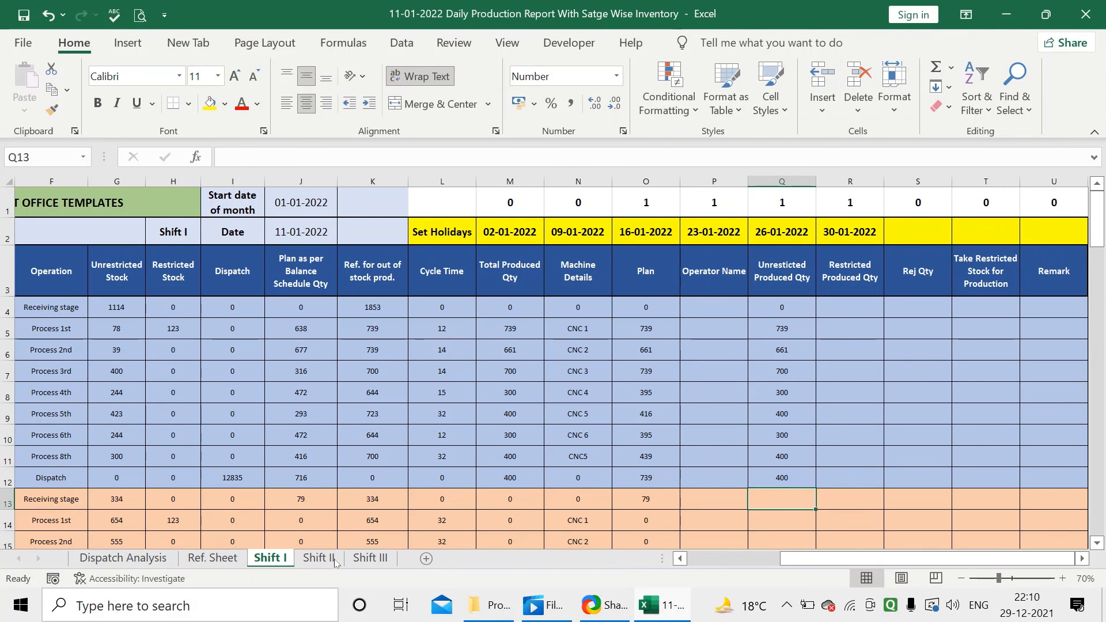
Step: Check the Dispatch Analysis figures and the Ref. Sheet stock against the new Shift I entries
{"action": "key", "text": "ctrl+Page_Up"}
{"action": "key", "text": "ctrl+Page_Up"}
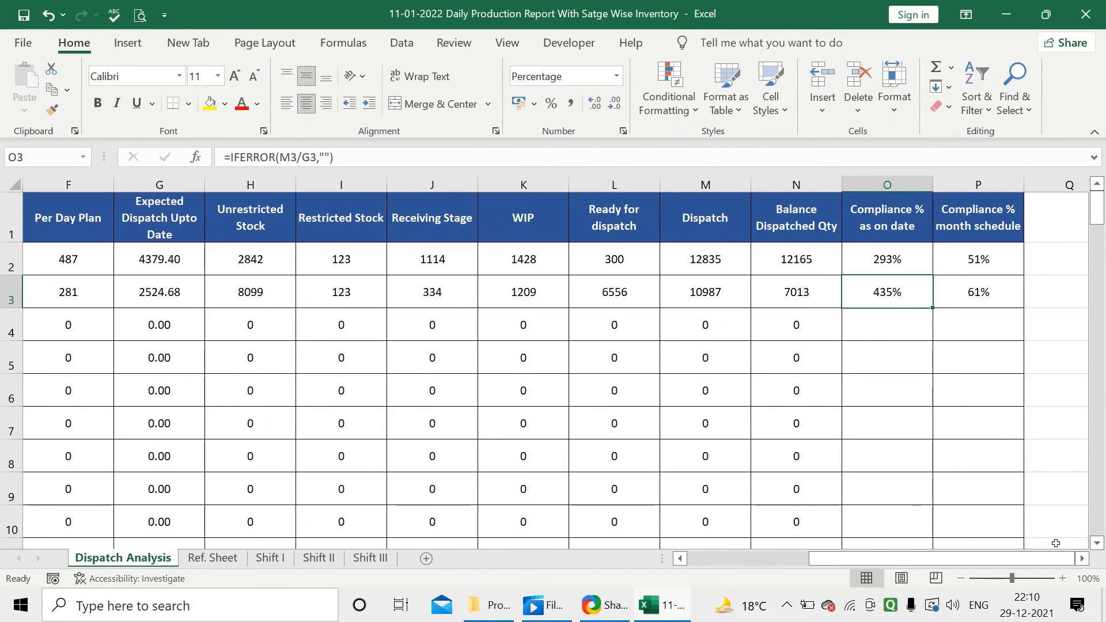
{"action": "left_click_drag", "start_coordinate": [1053, 558], "coordinate": [893, 541]}
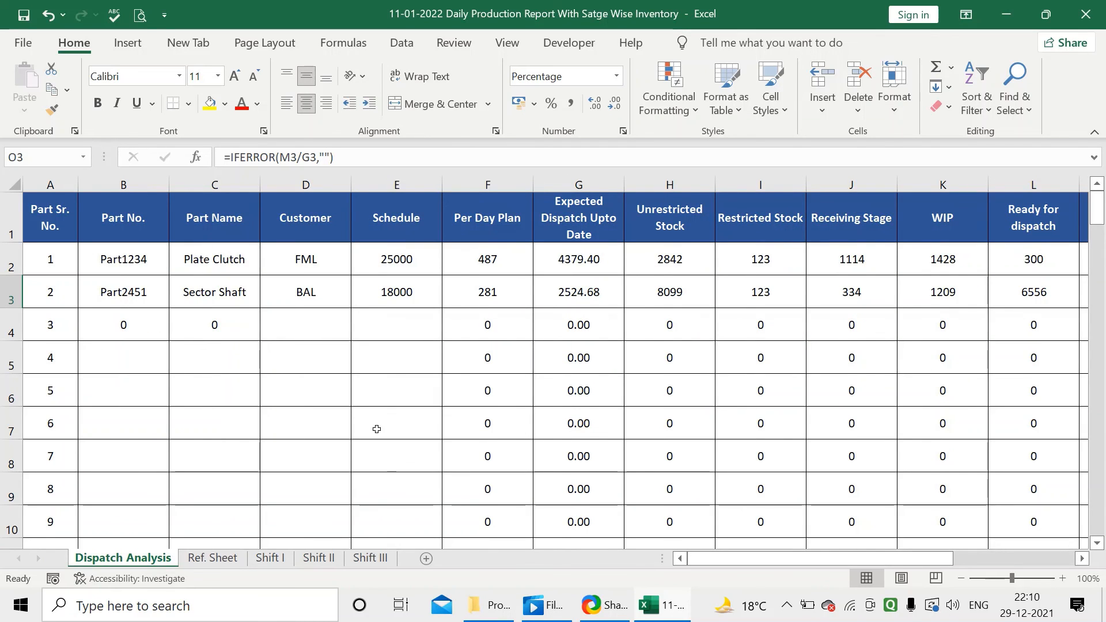
{"action": "left_click", "coordinate": [270, 558]}
{"action": "left_click", "coordinate": [212, 557]}
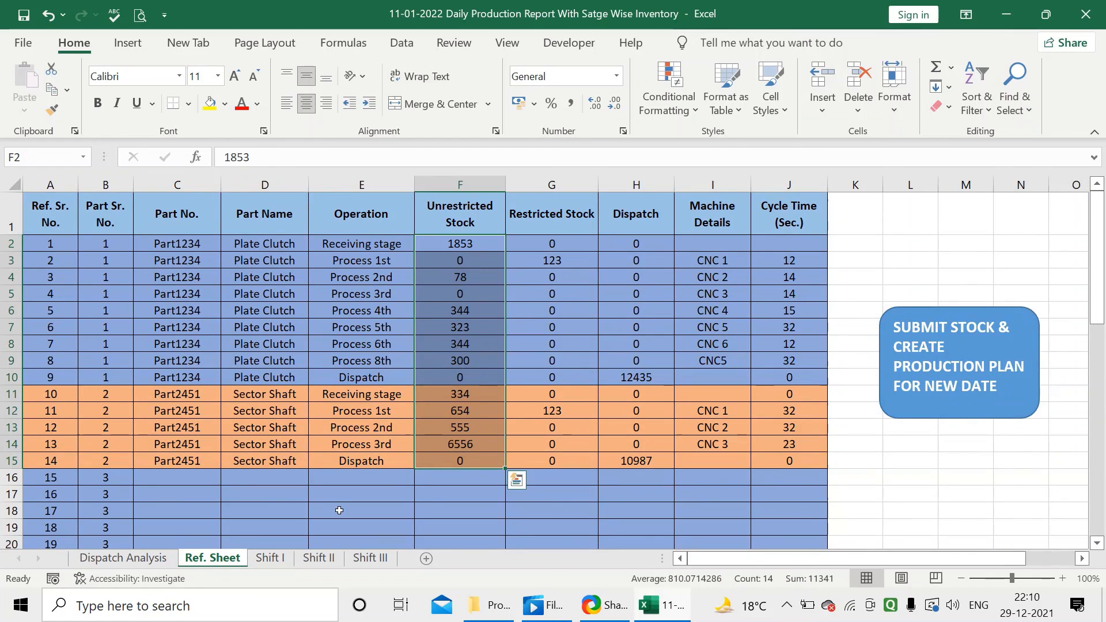
{"action": "left_click", "coordinate": [270, 557]}
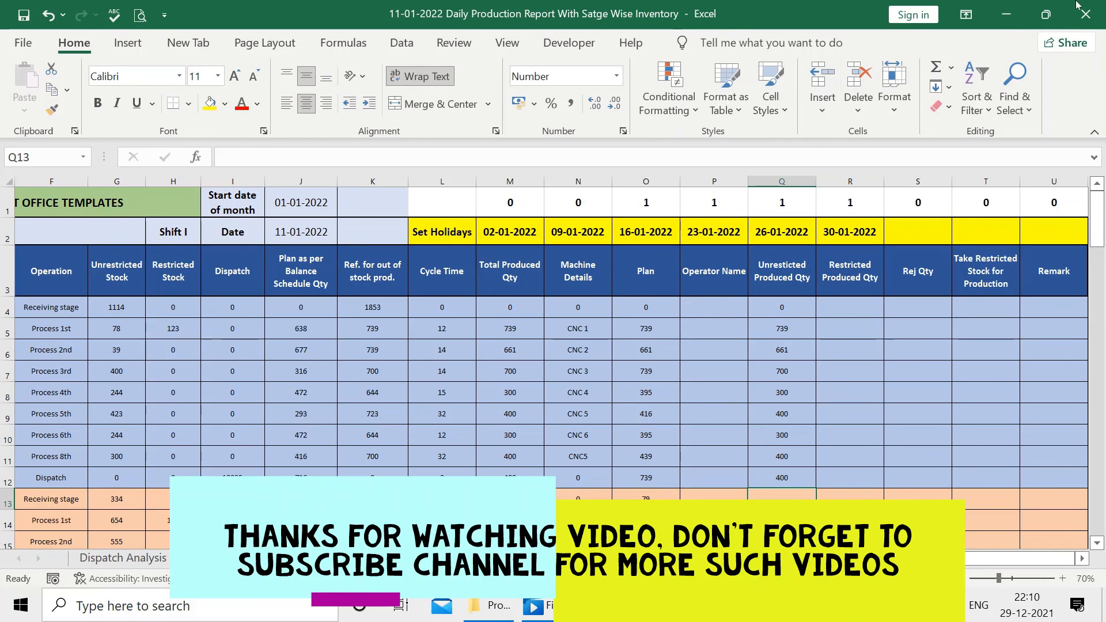
Step: Close the workbook and duplicate the 11-01-2022 report file in the Production Report folder in File Explorer
{"action": "left_click", "coordinate": [1091, 18]}
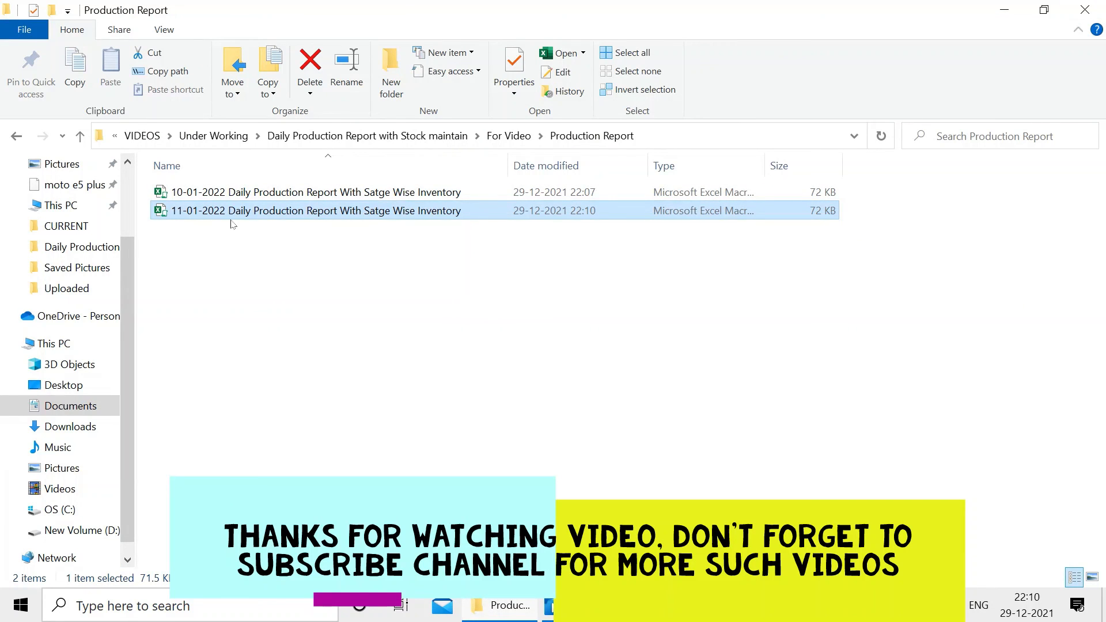
{"action": "key", "text": "ctrl+c"}
{"action": "key", "text": "ctrl+v"}
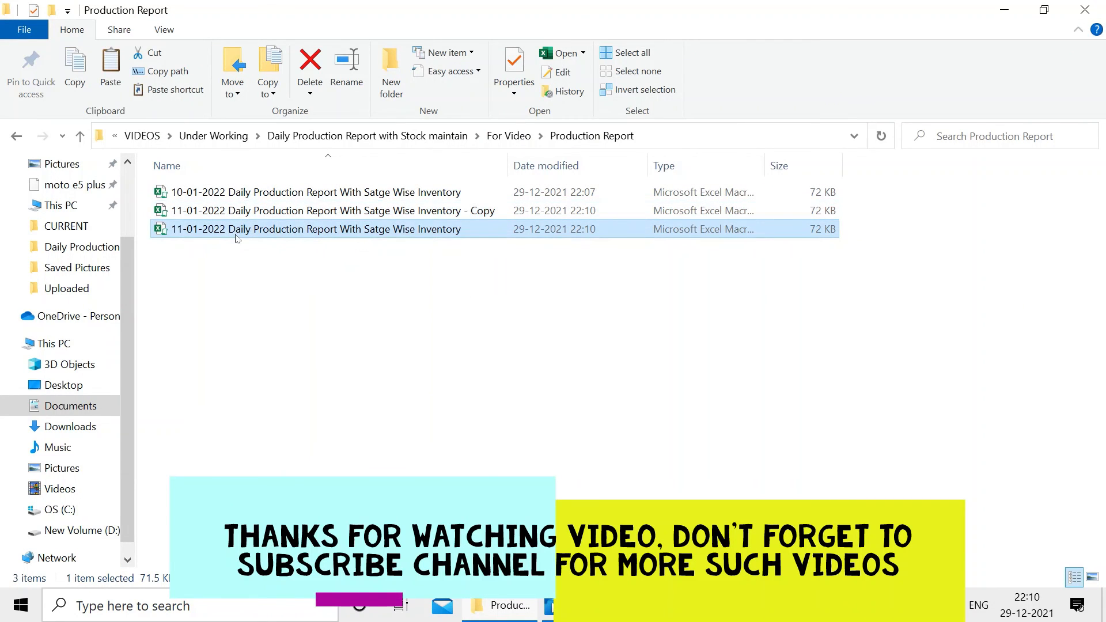
Step: Change the copied report file's date prefix to 12-01-2022 and remove the "- Copy" suffix from its name
{"action": "left_click", "coordinate": [251, 215]}
{"action": "left_click", "coordinate": [251, 216]}
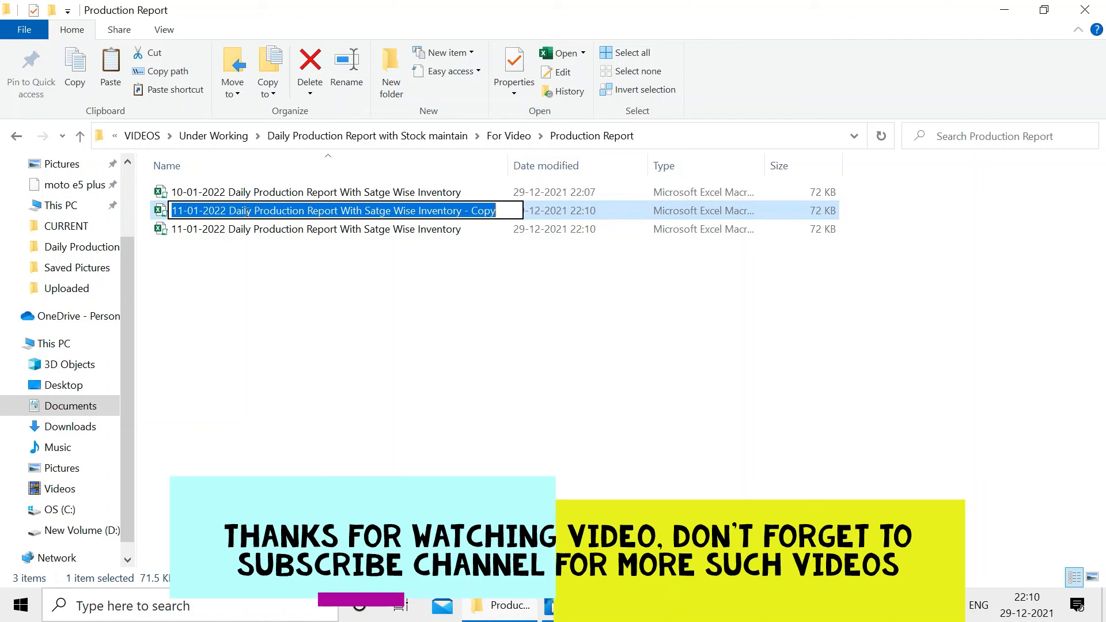
{"action": "double_click", "coordinate": [180, 211]}
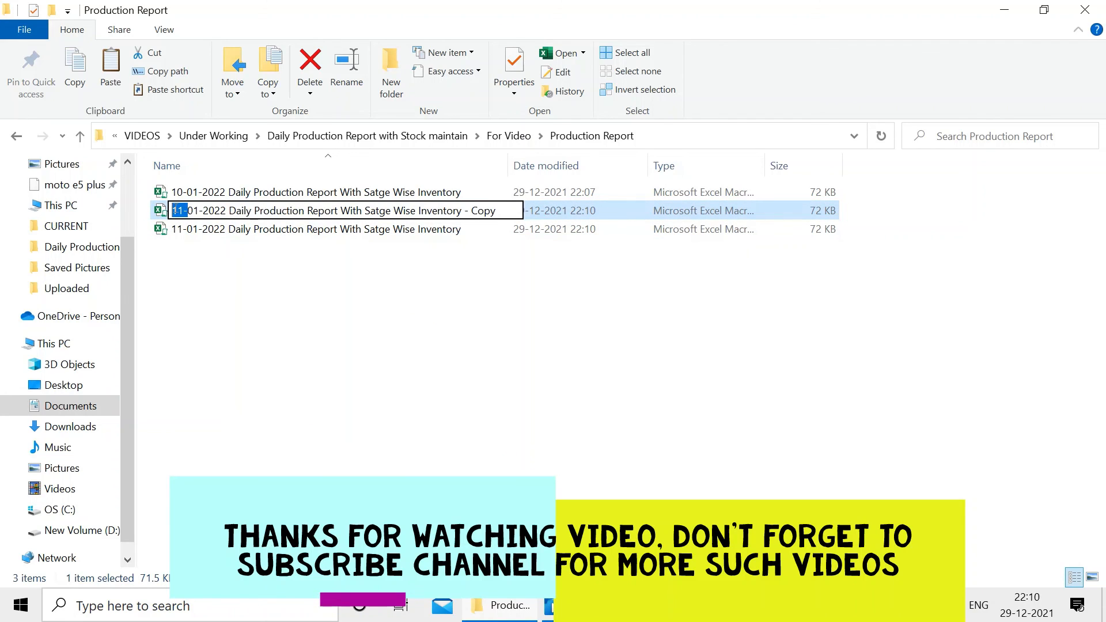
{"action": "type", "text": "12-"}
{"action": "key", "text": "BackSpace"}
{"action": "key", "text": "BackSpace"}
{"action": "key", "text": "BackSpace"}
{"action": "key", "text": "BackSpace"}
{"action": "key", "text": "BackSpace"}
{"action": "key", "text": "BackSpace"}
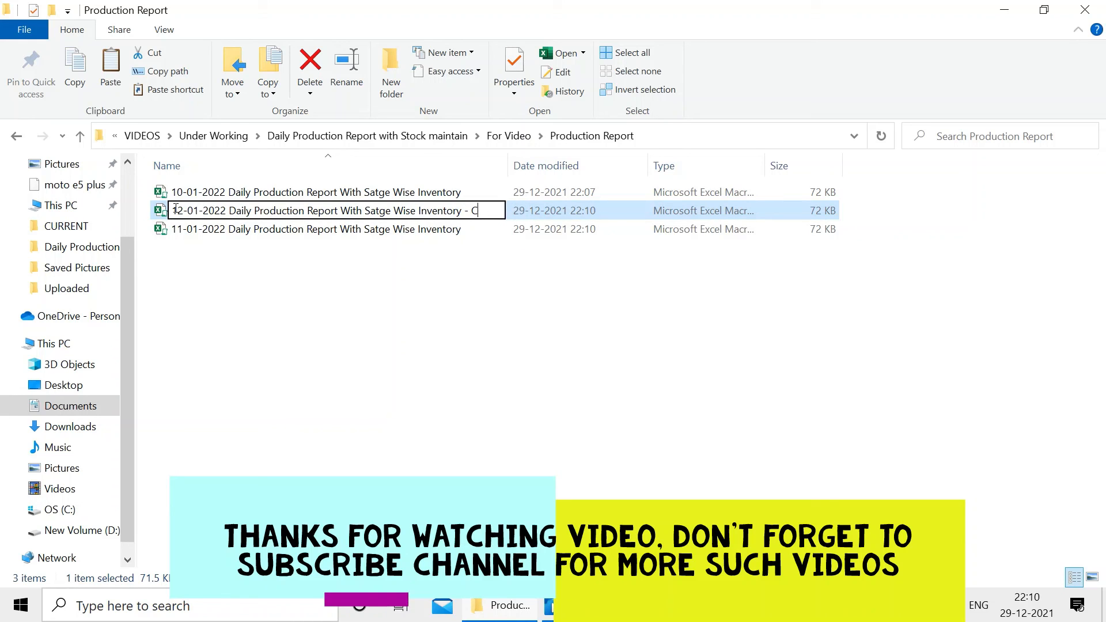